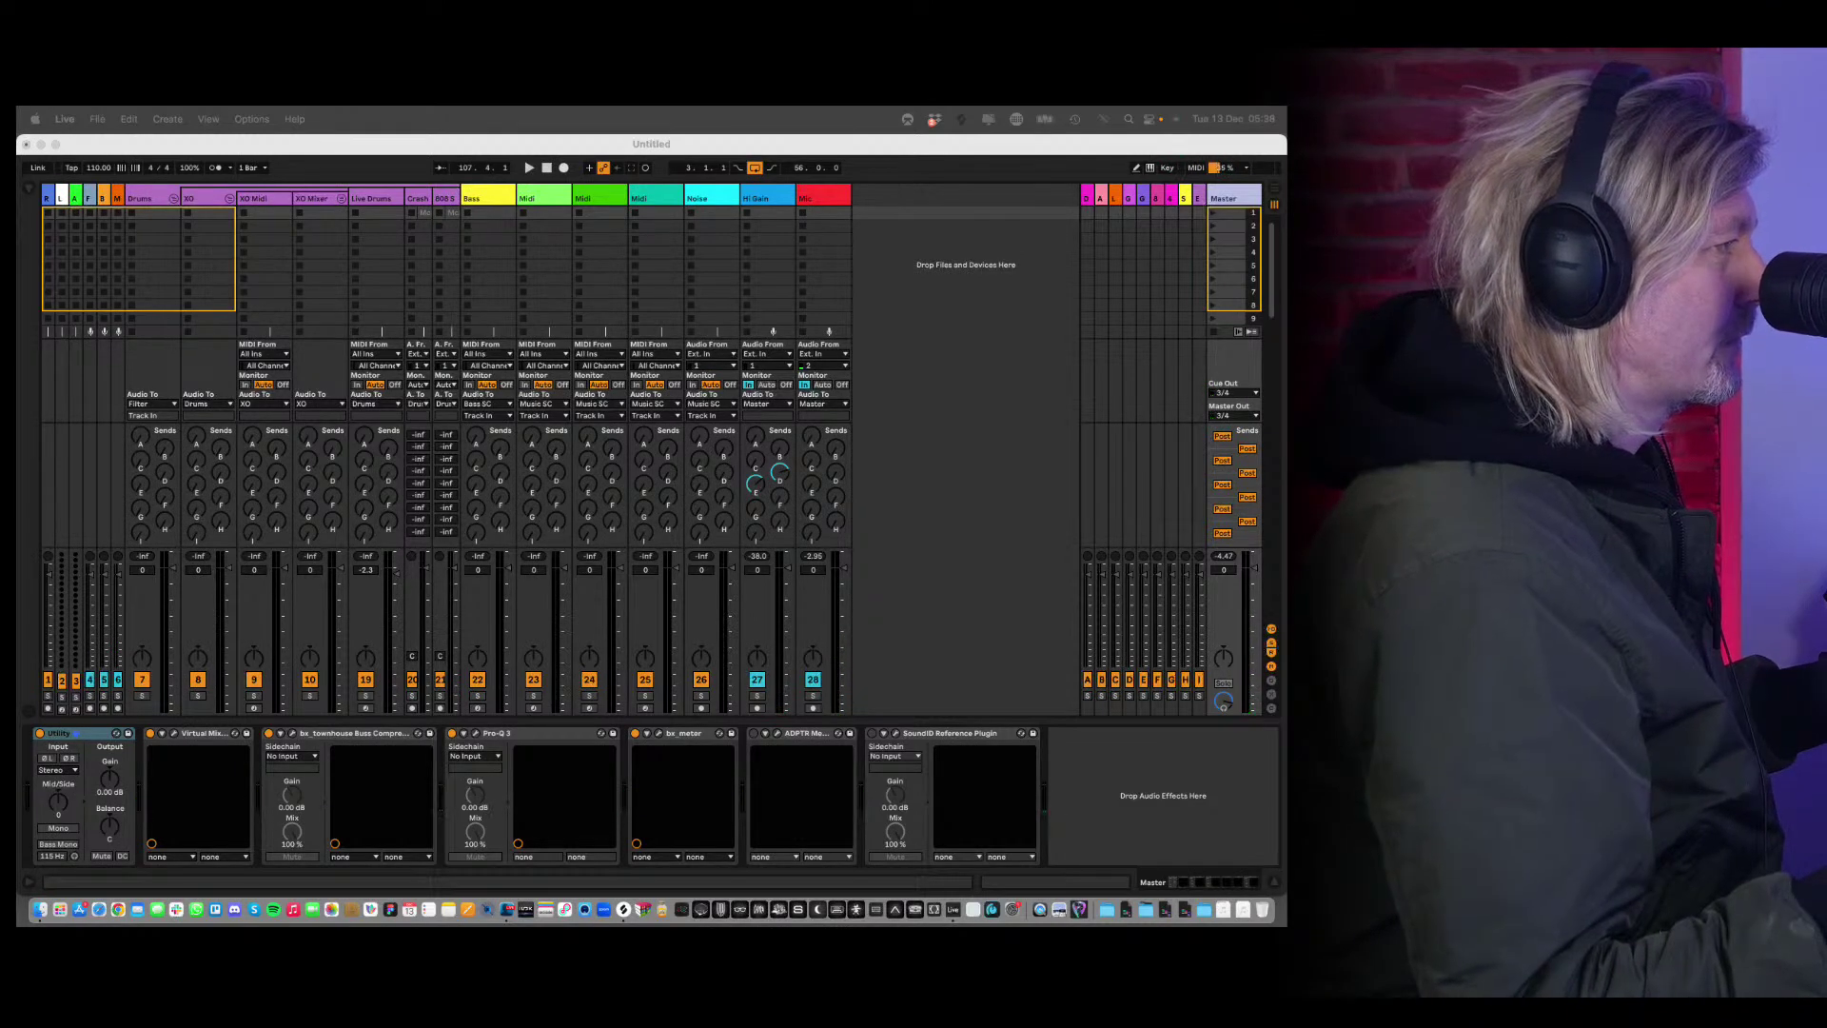
# Inspect the ValhallaSupermassive settings on return track I, closing the plugin window when done.
pyautogui.click(1198, 197)
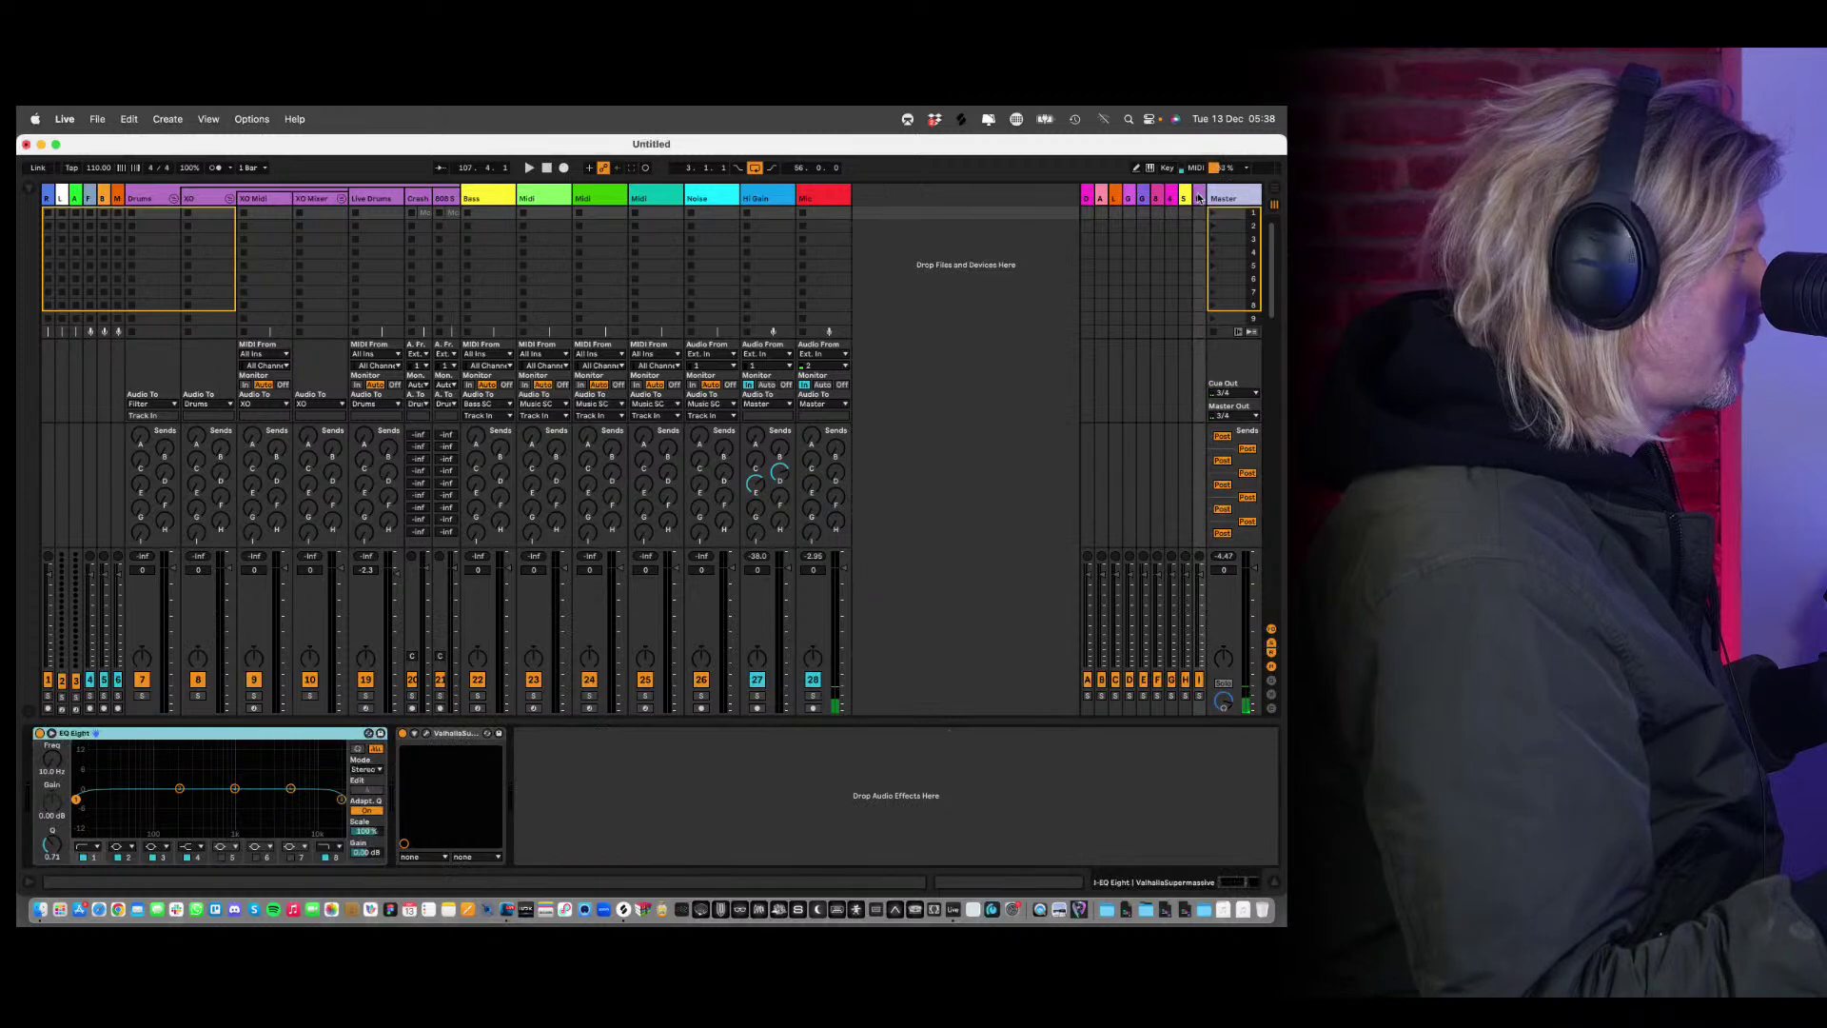
pyautogui.click(426, 734)
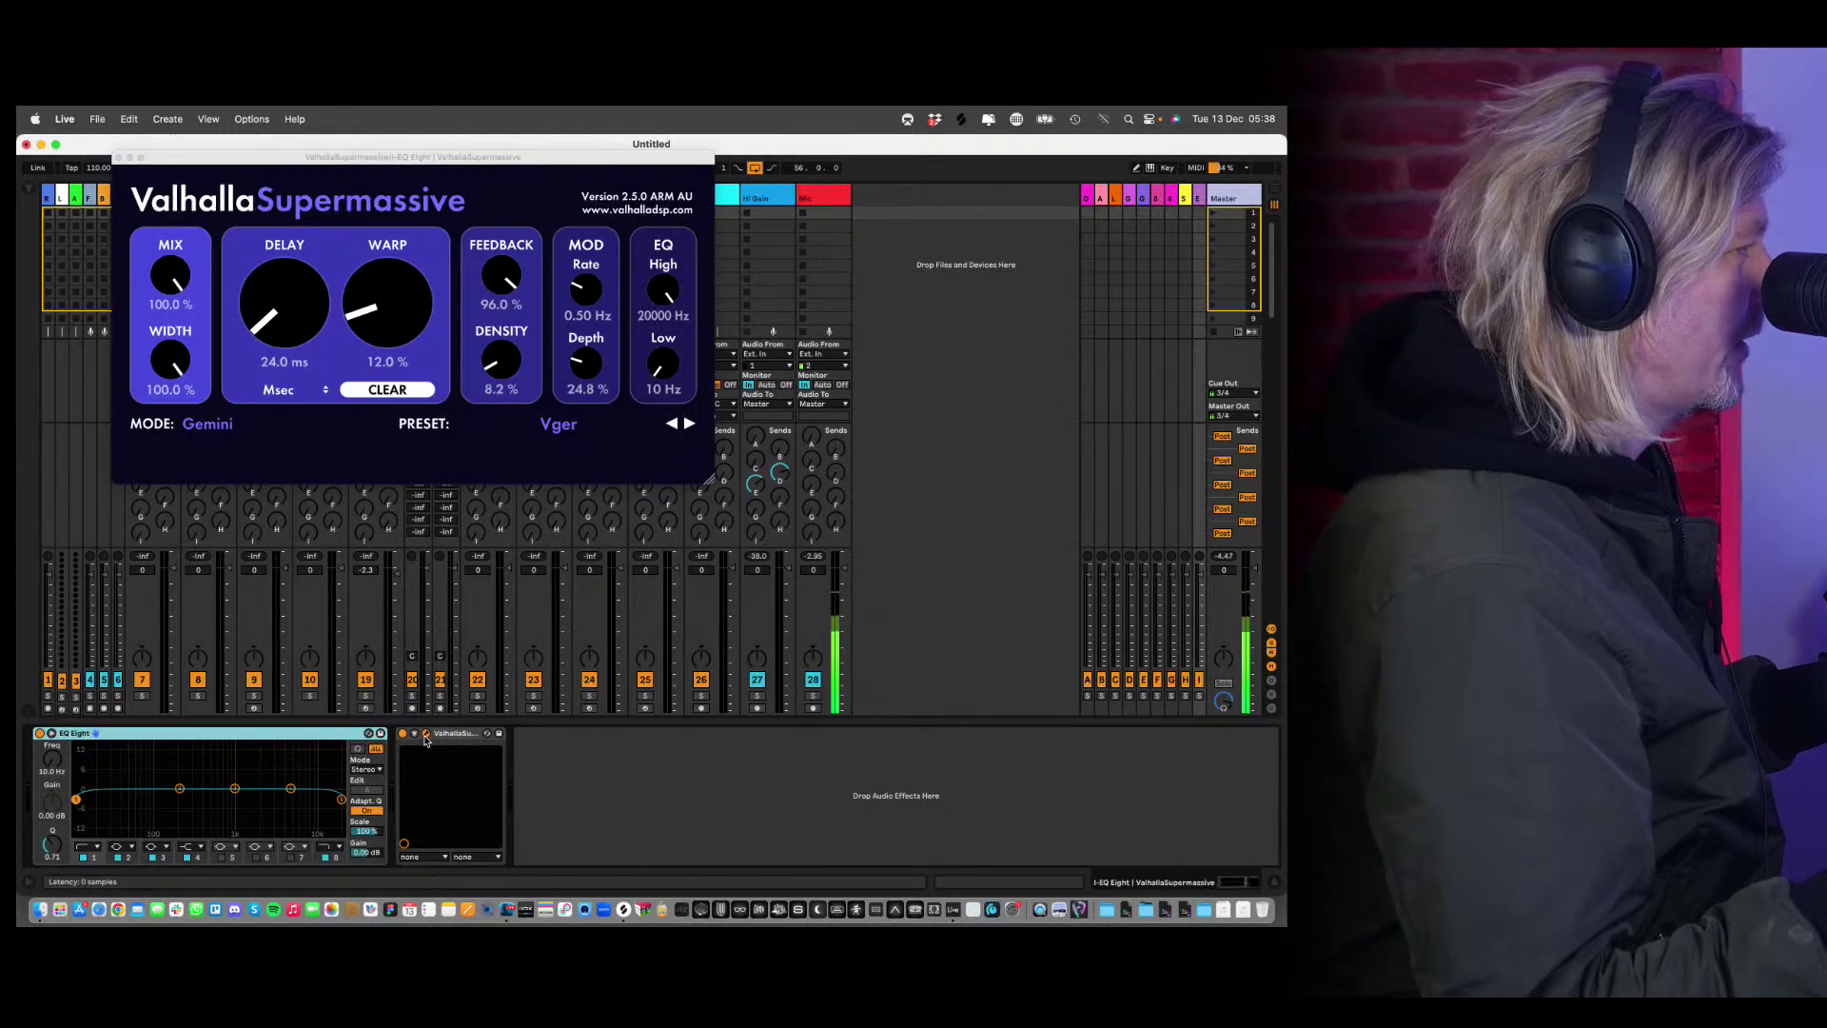
pyautogui.click(426, 734)
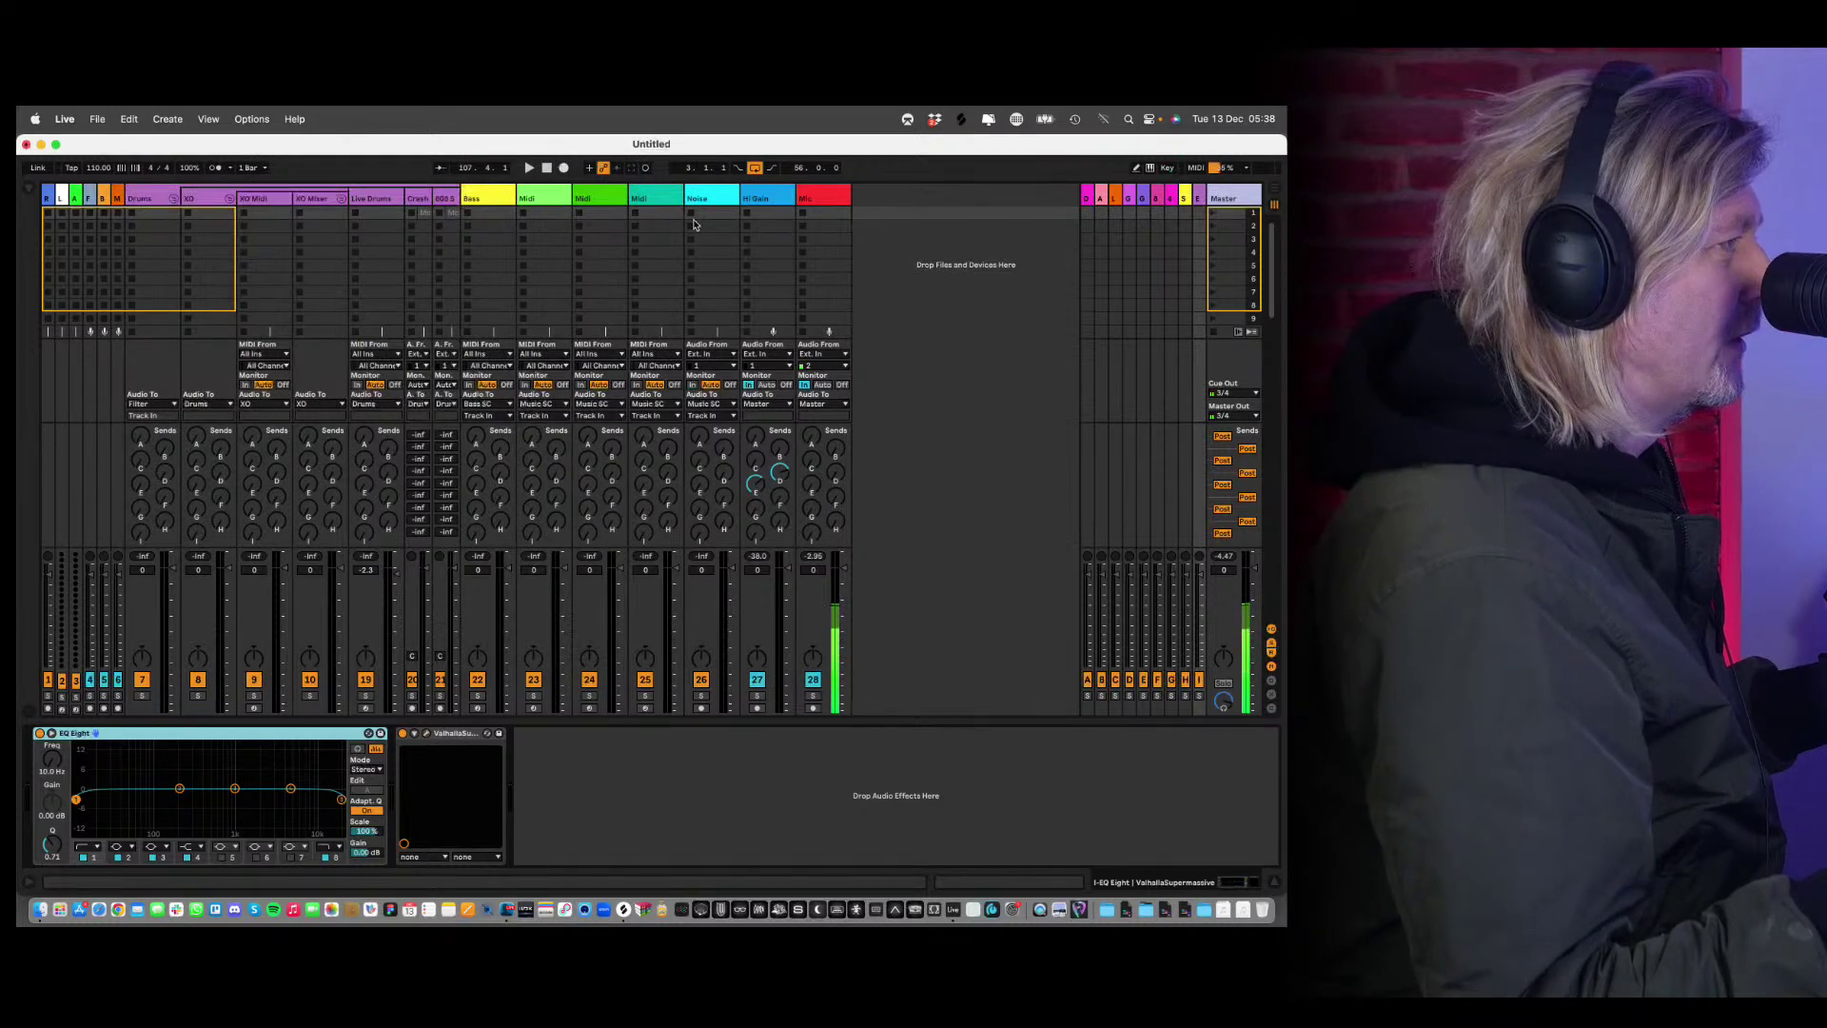
# Review the effect chains on the other return tracks, including Ambience, Guitar Reverb, the delays and Shimmer.
pyautogui.click(1186, 200)
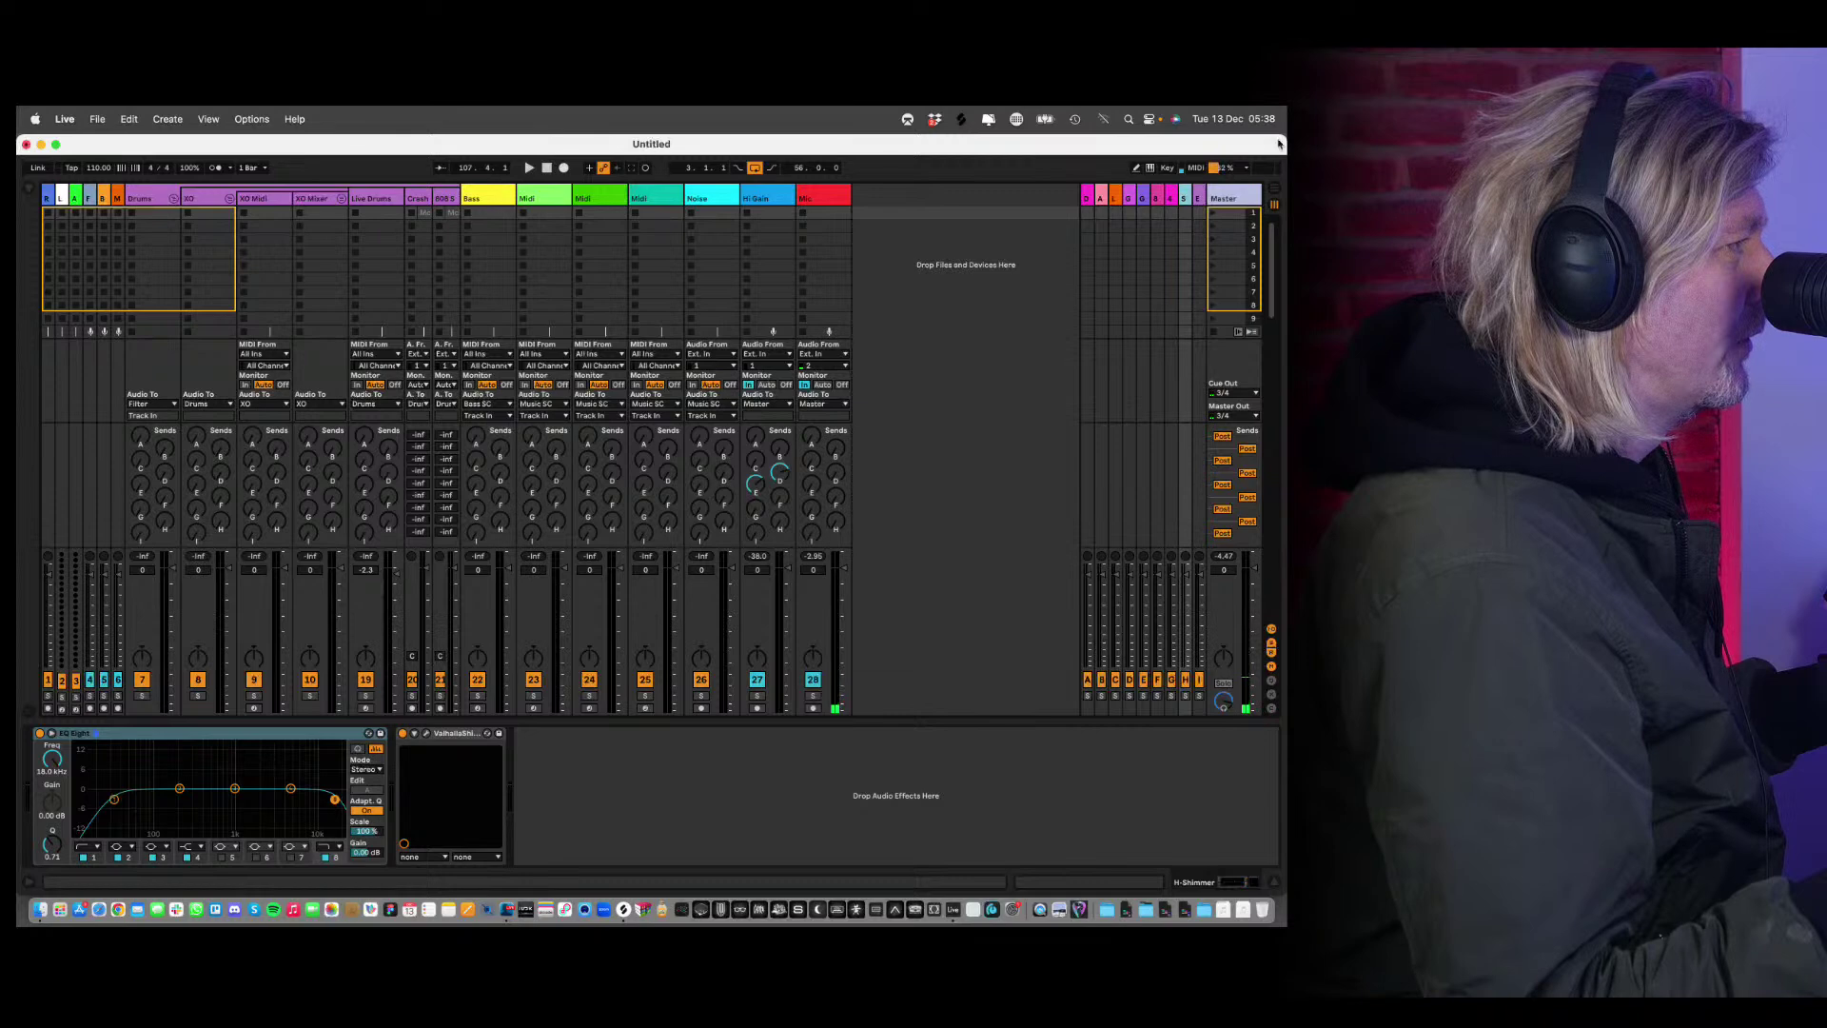
pyautogui.click(1158, 199)
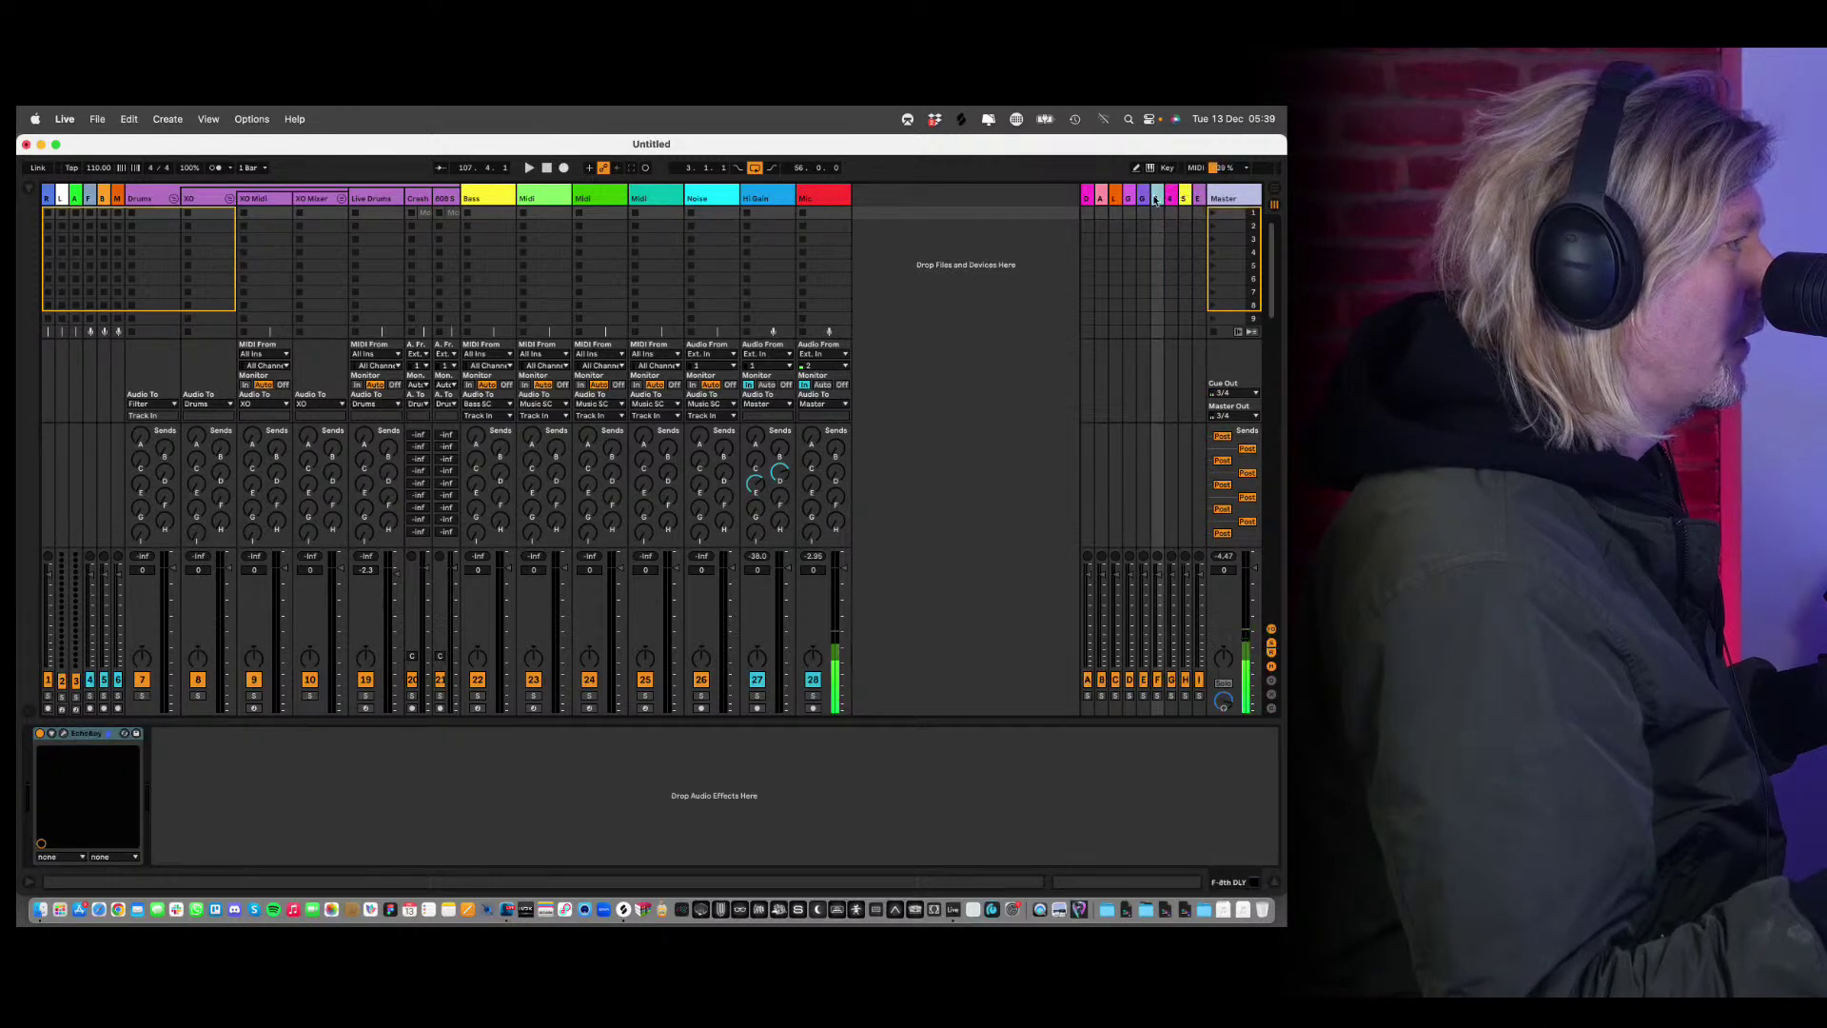
pyautogui.click(1102, 199)
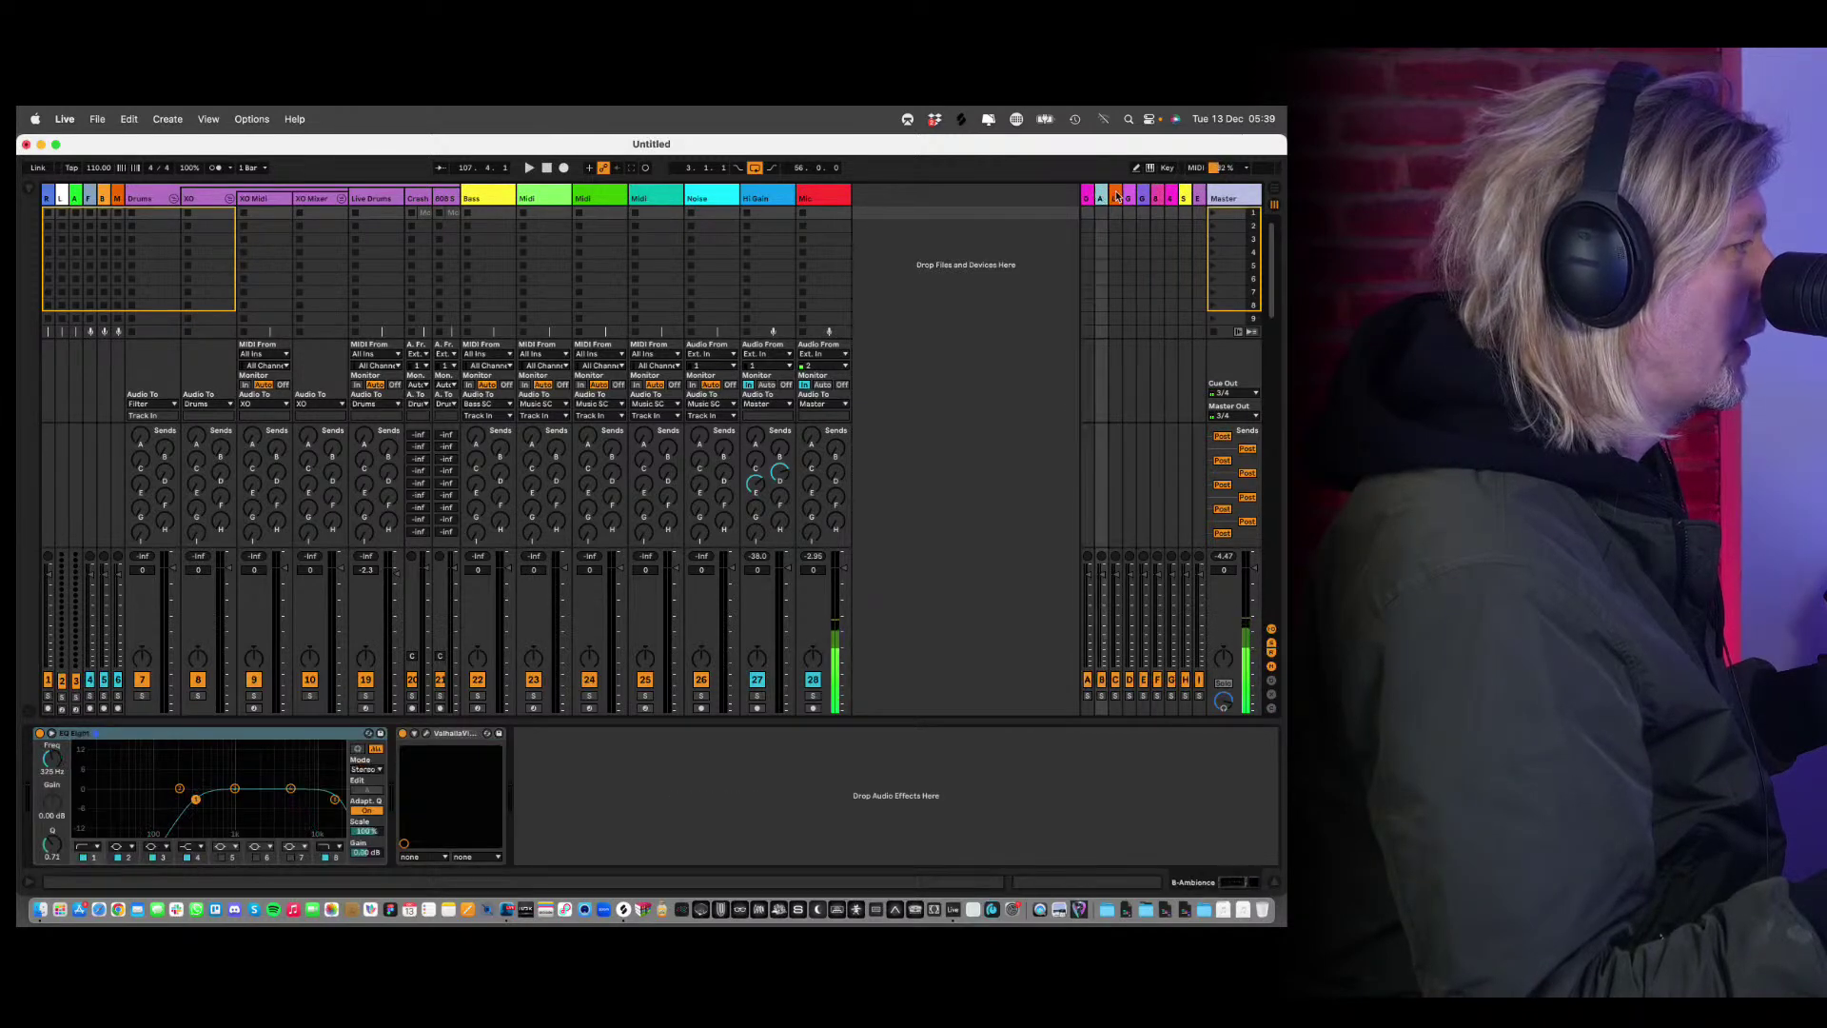
pyautogui.click(1132, 198)
pyautogui.click(1142, 198)
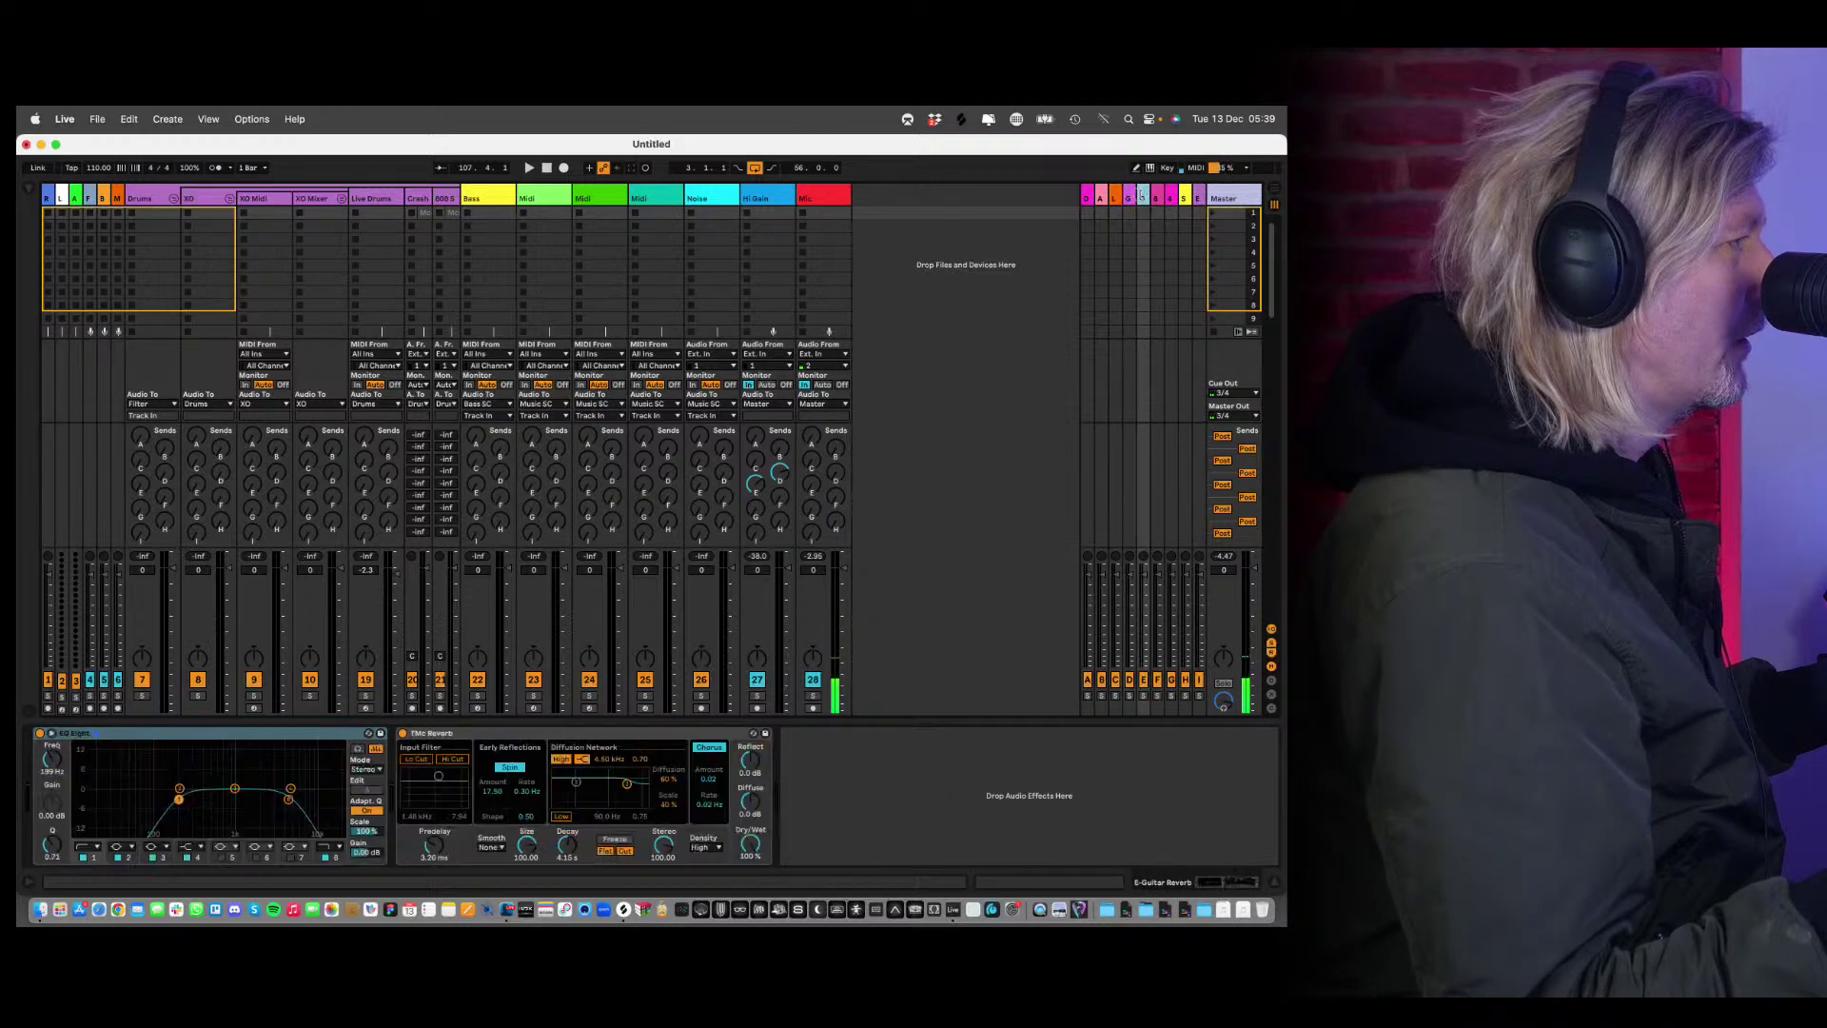
pyautogui.click(1156, 198)
pyautogui.click(1183, 199)
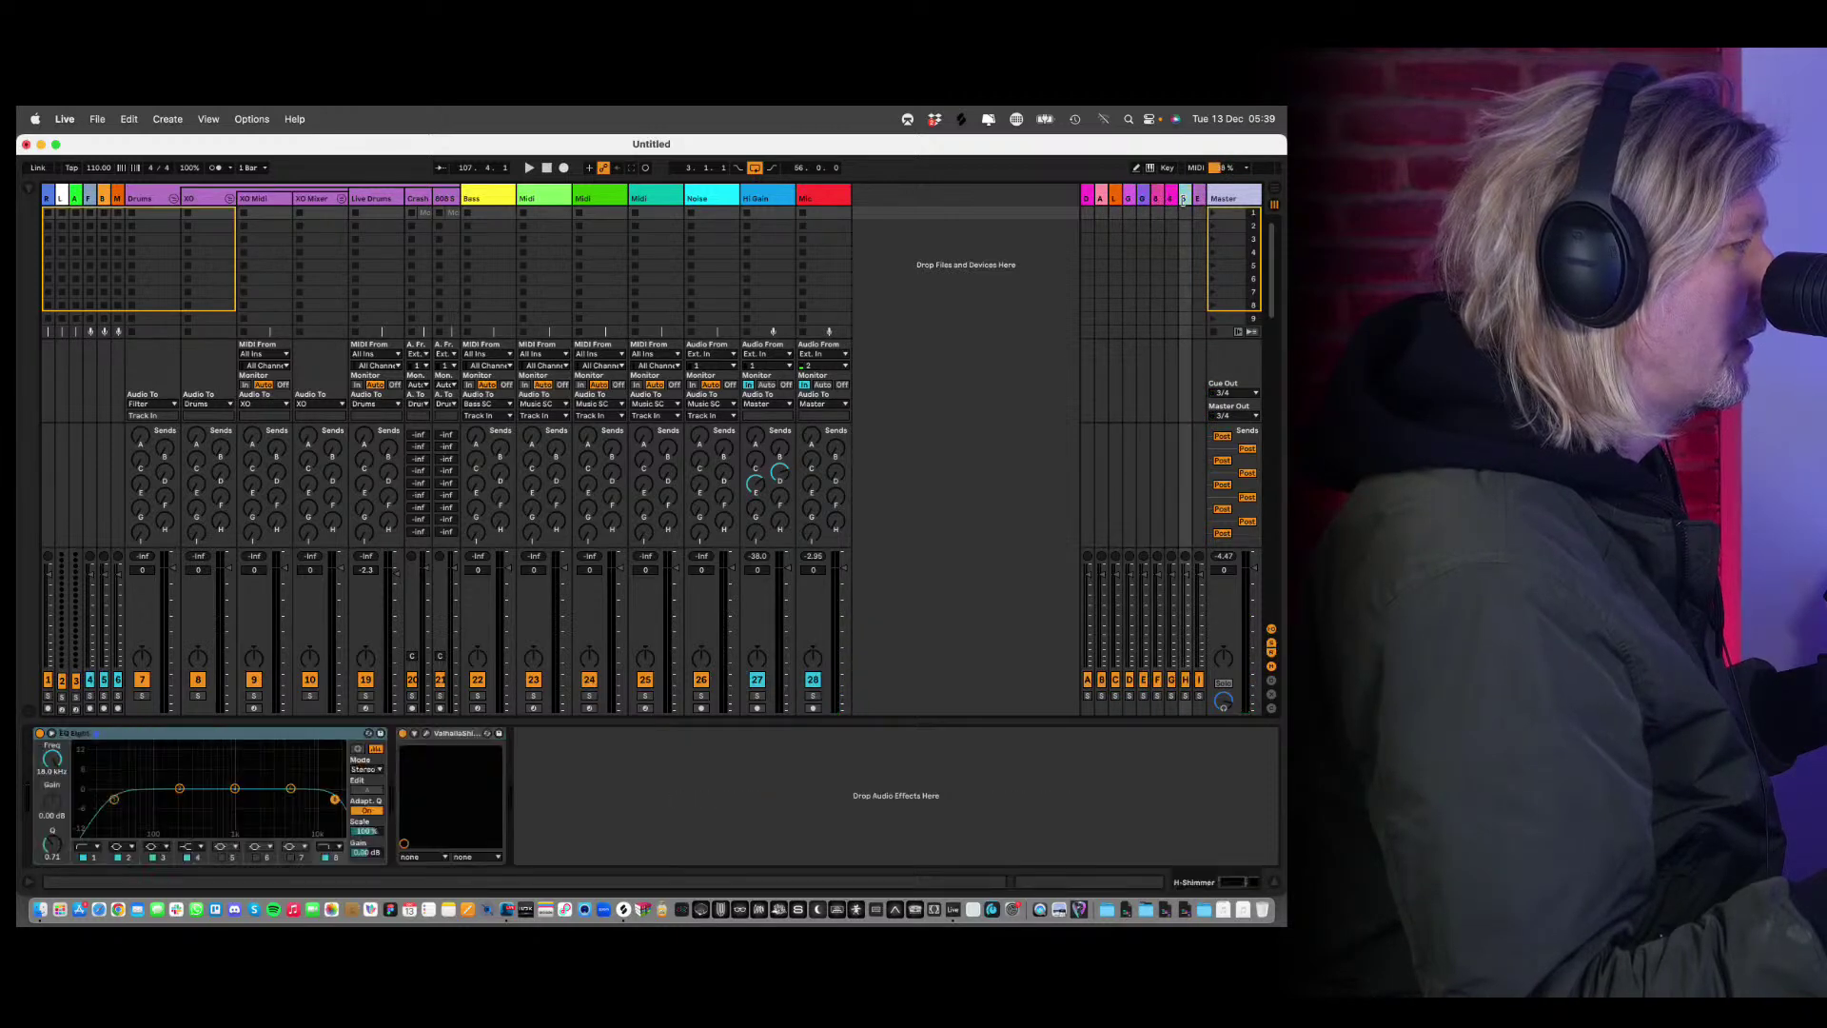
pyautogui.click(1149, 200)
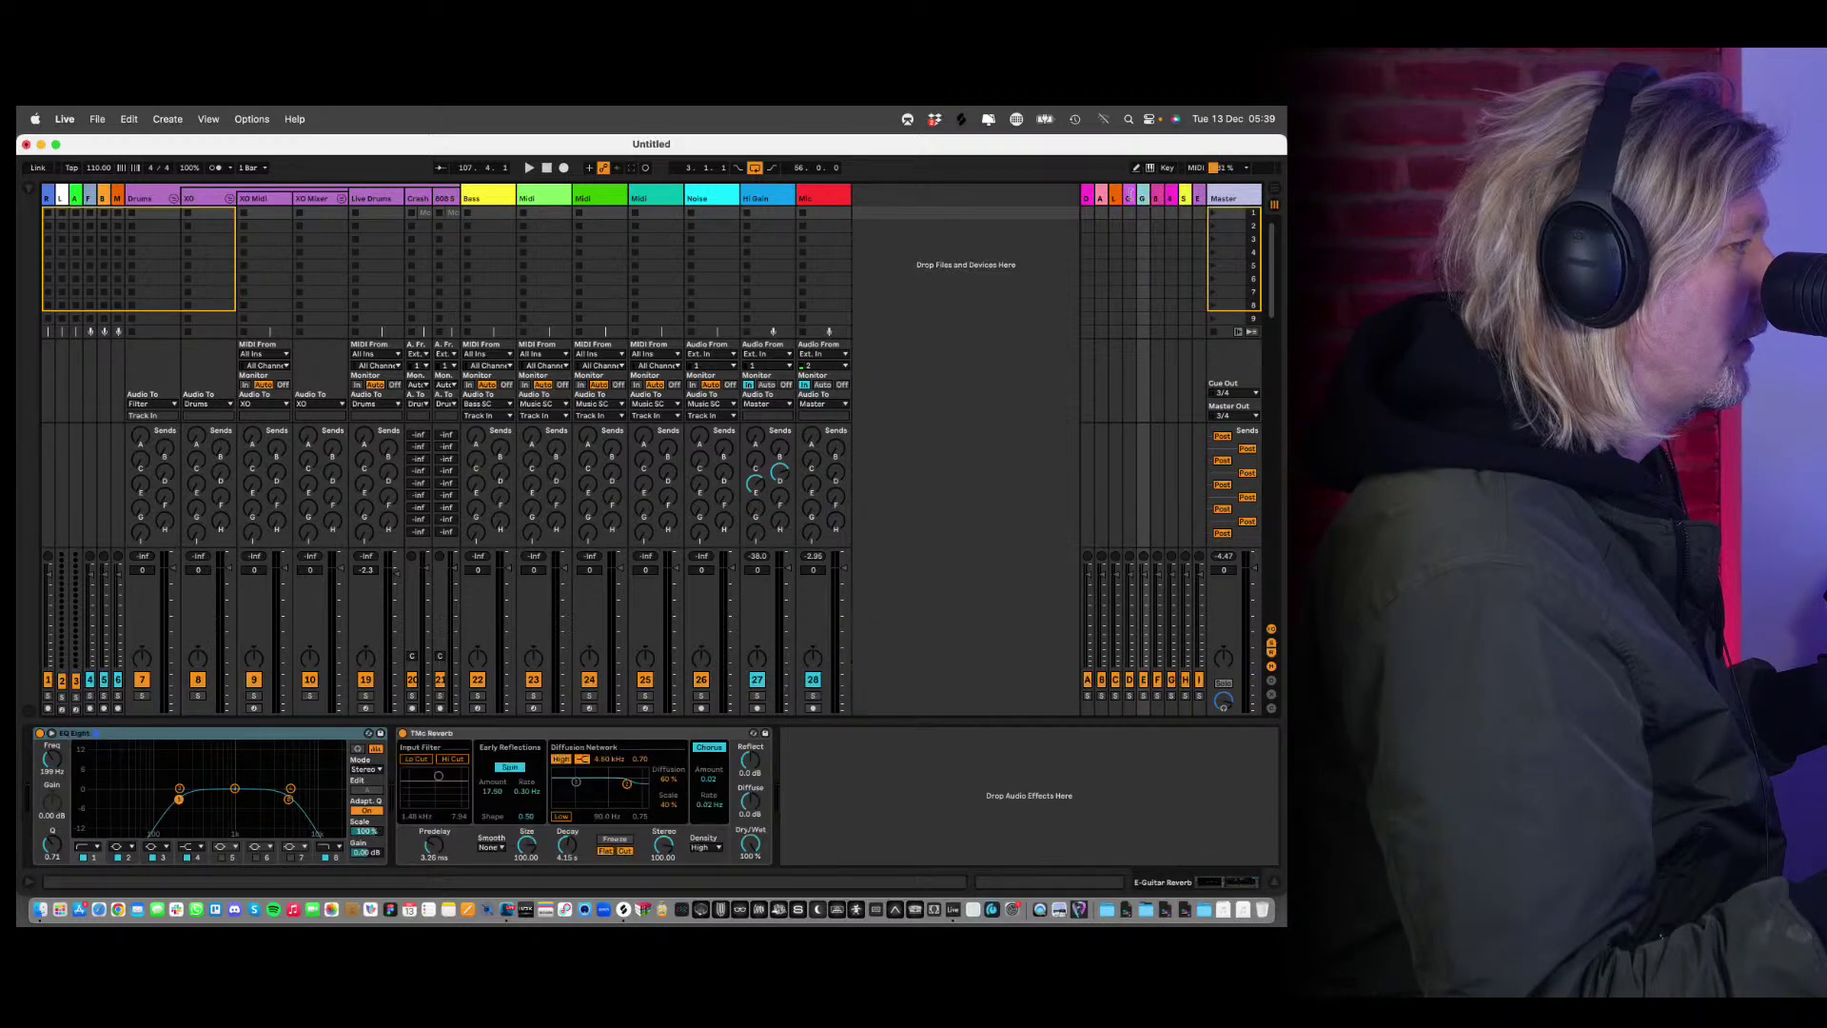
pyautogui.click(1131, 198)
pyautogui.click(1143, 195)
pyautogui.click(1156, 197)
pyautogui.click(1169, 197)
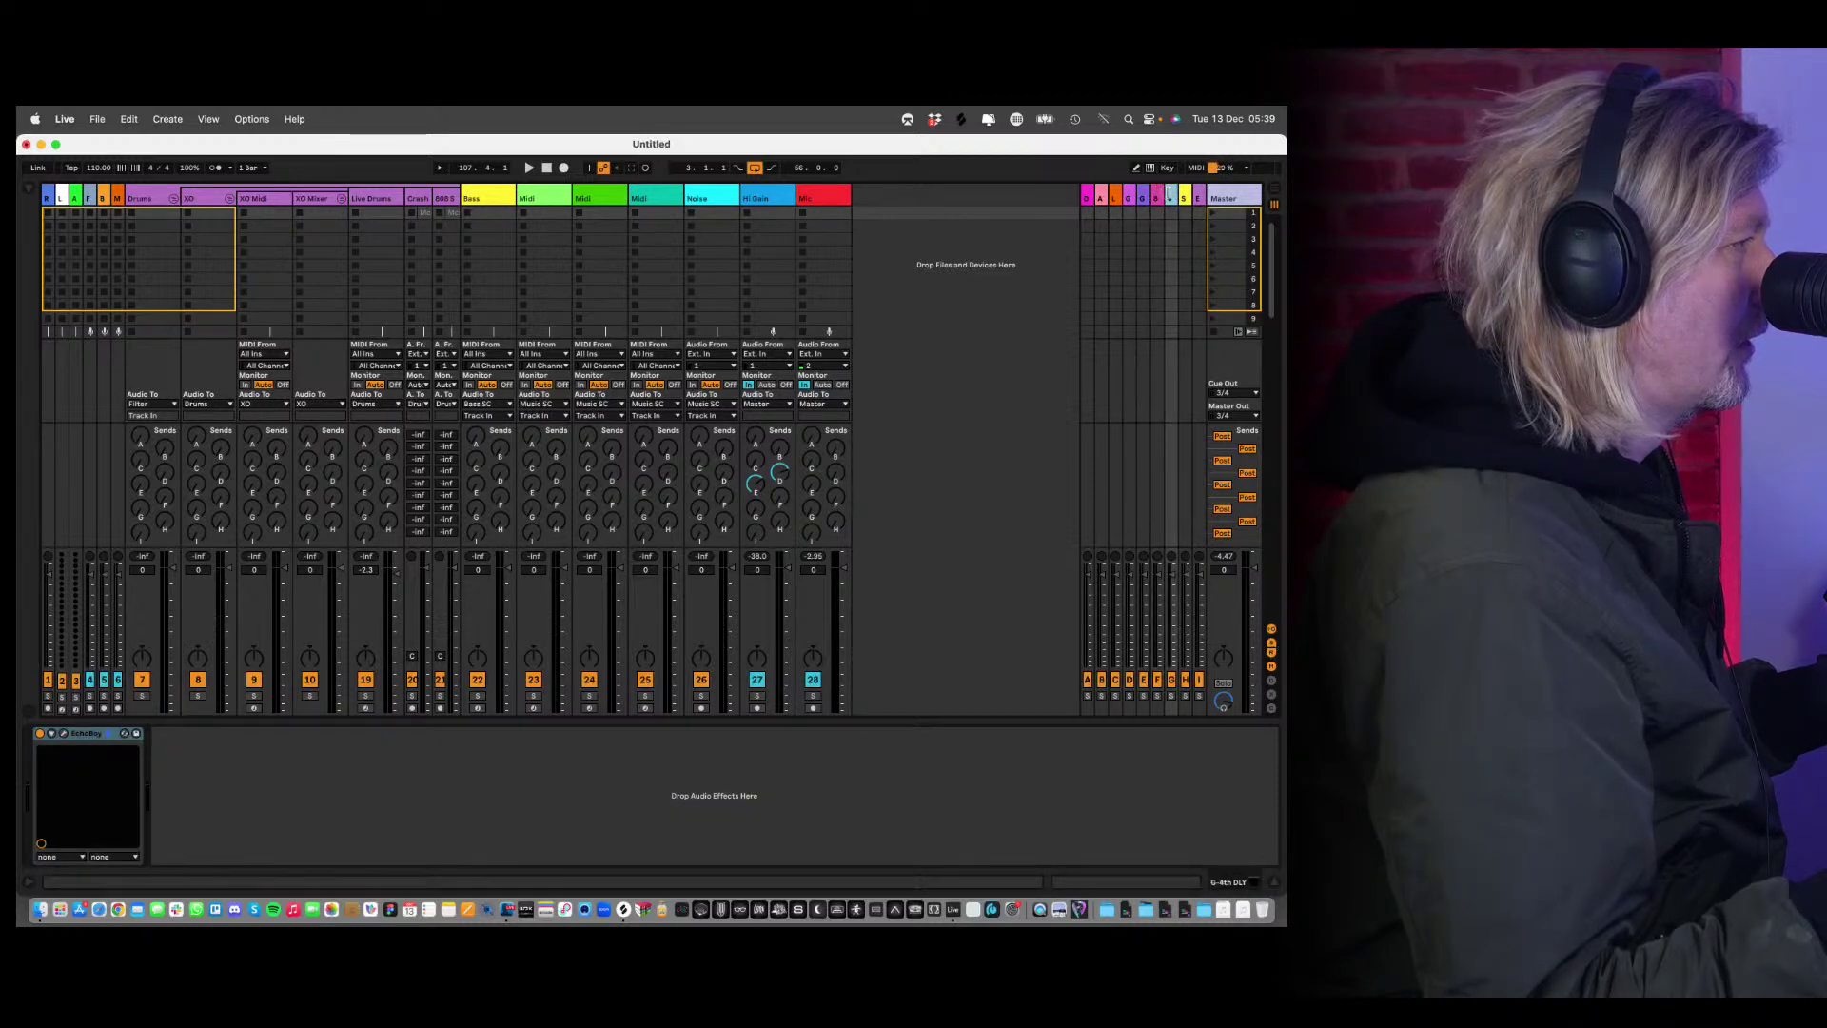
pyautogui.click(1183, 197)
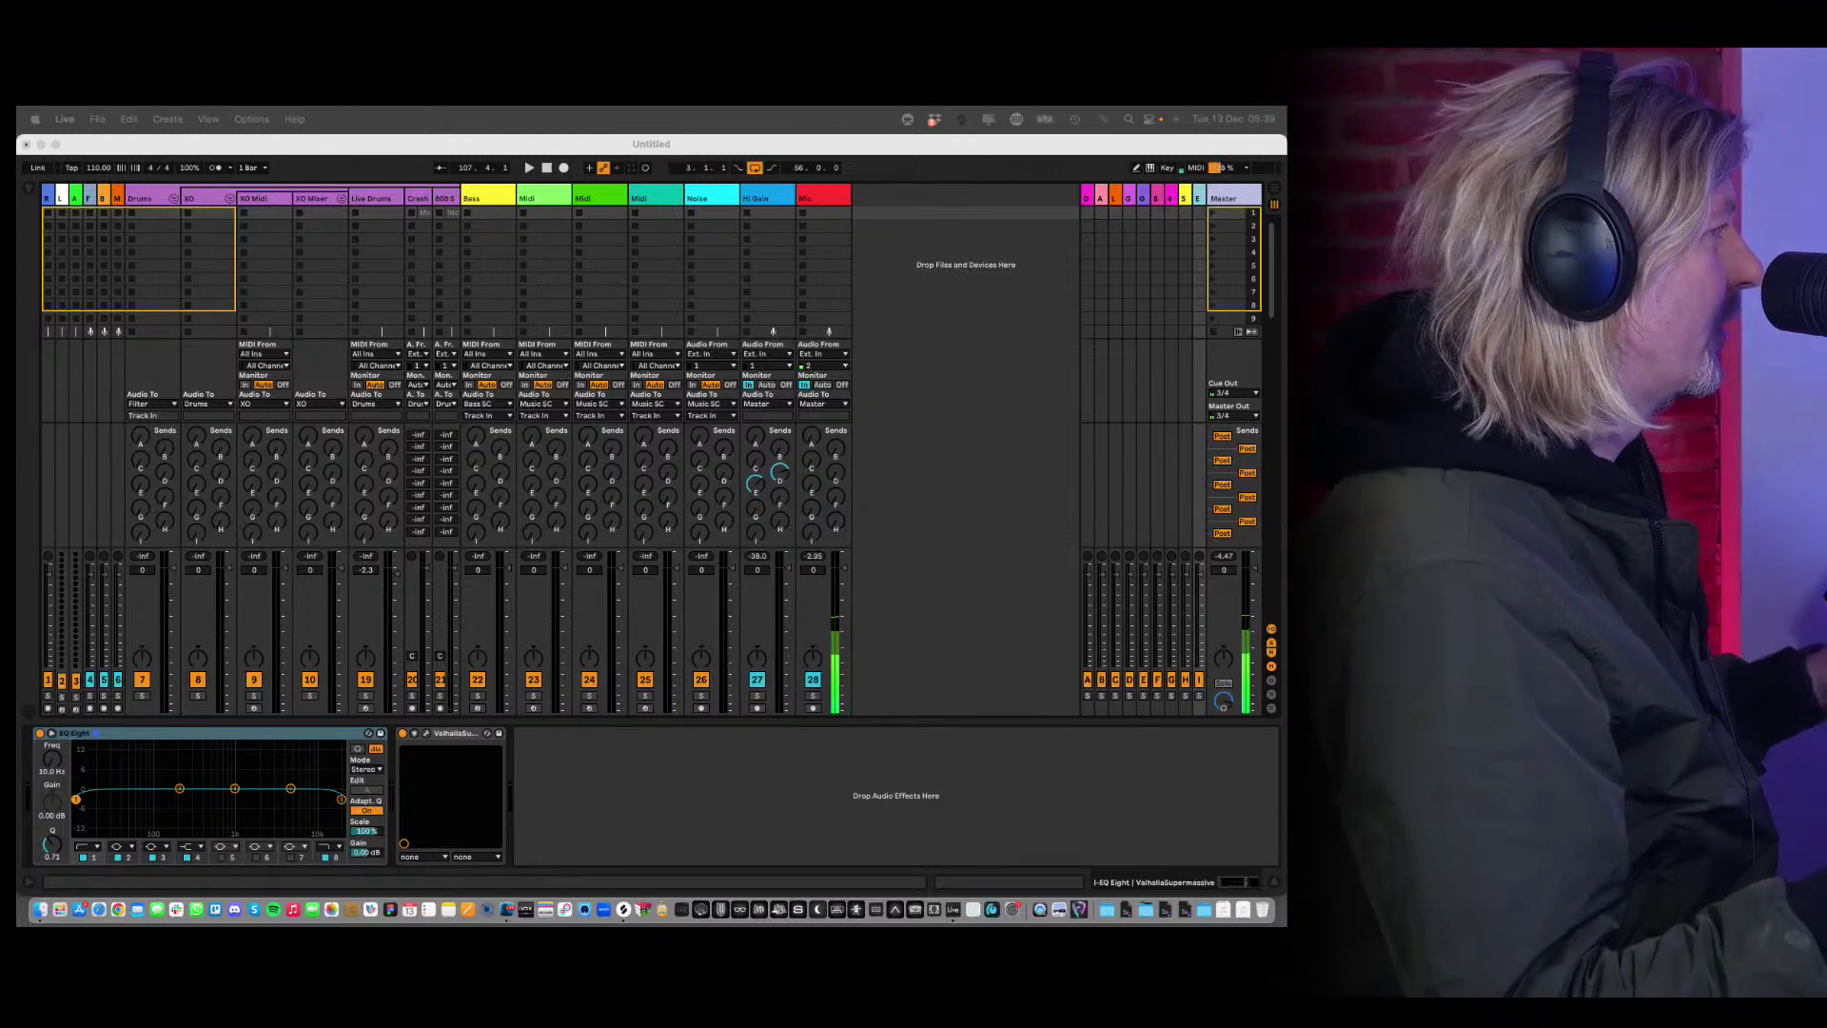
pyautogui.press('super+Tab')
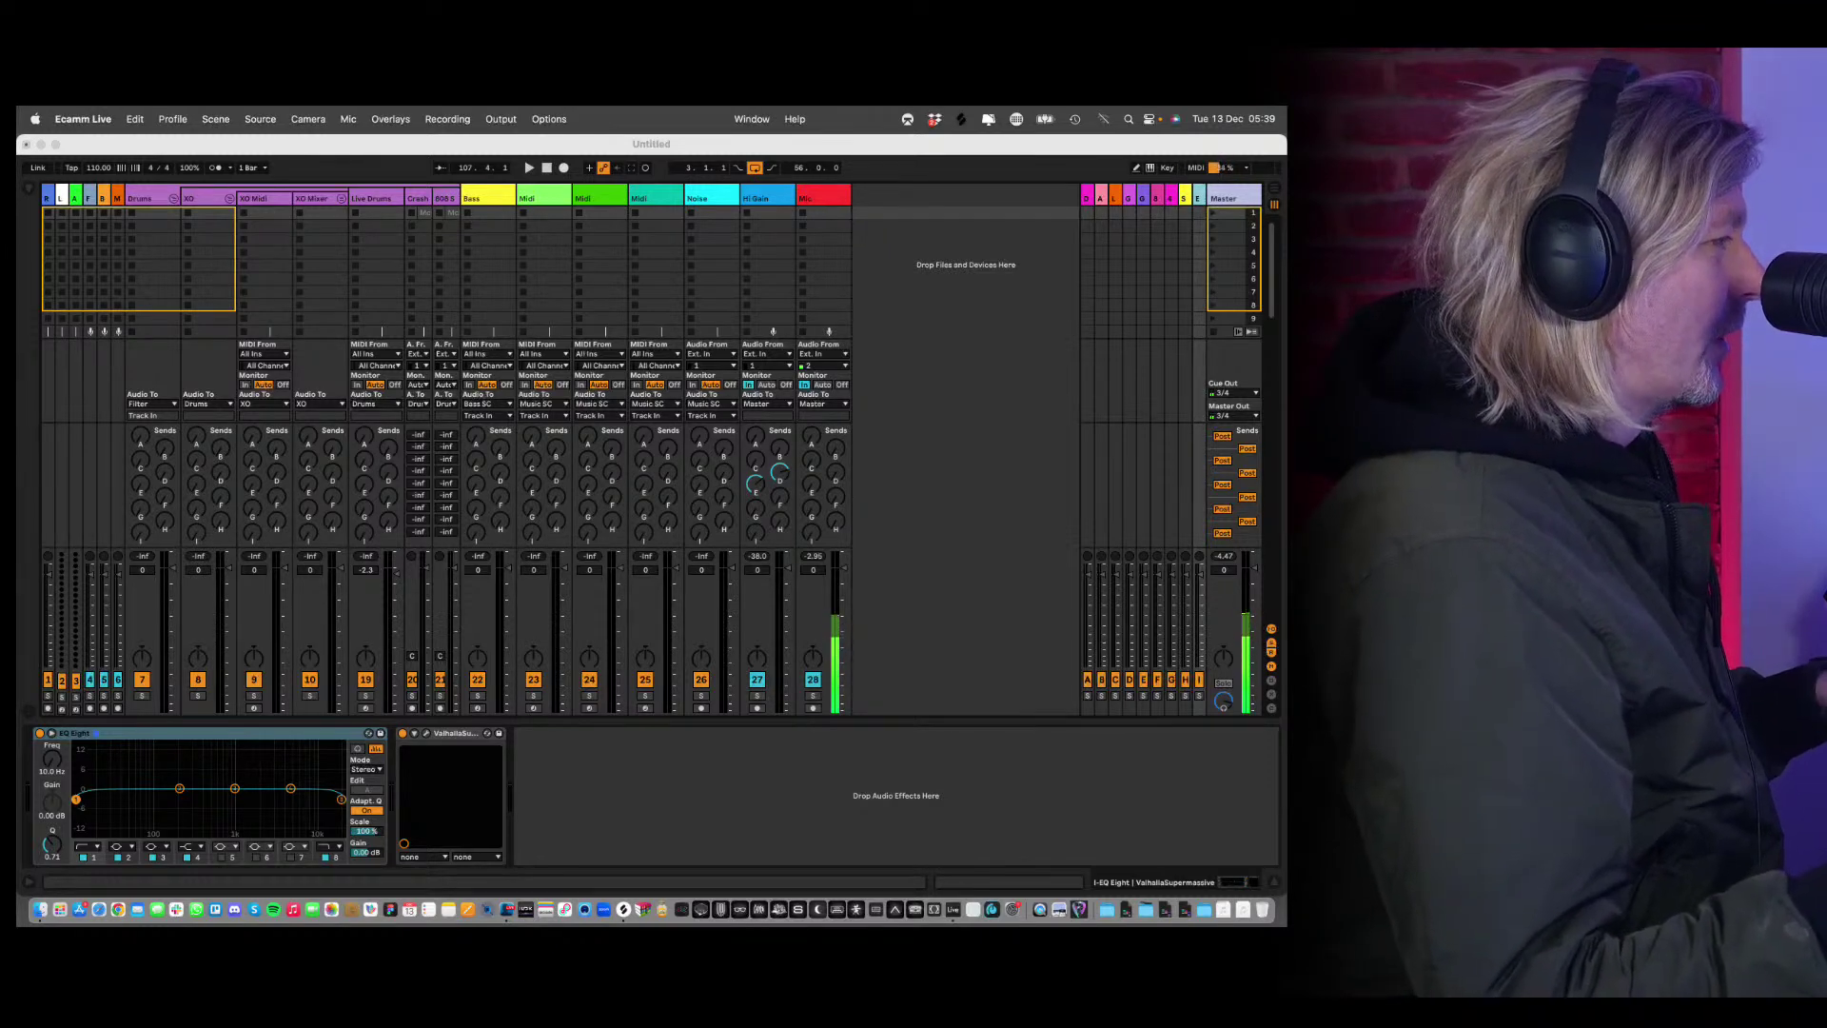
pyautogui.press('super+Tab')
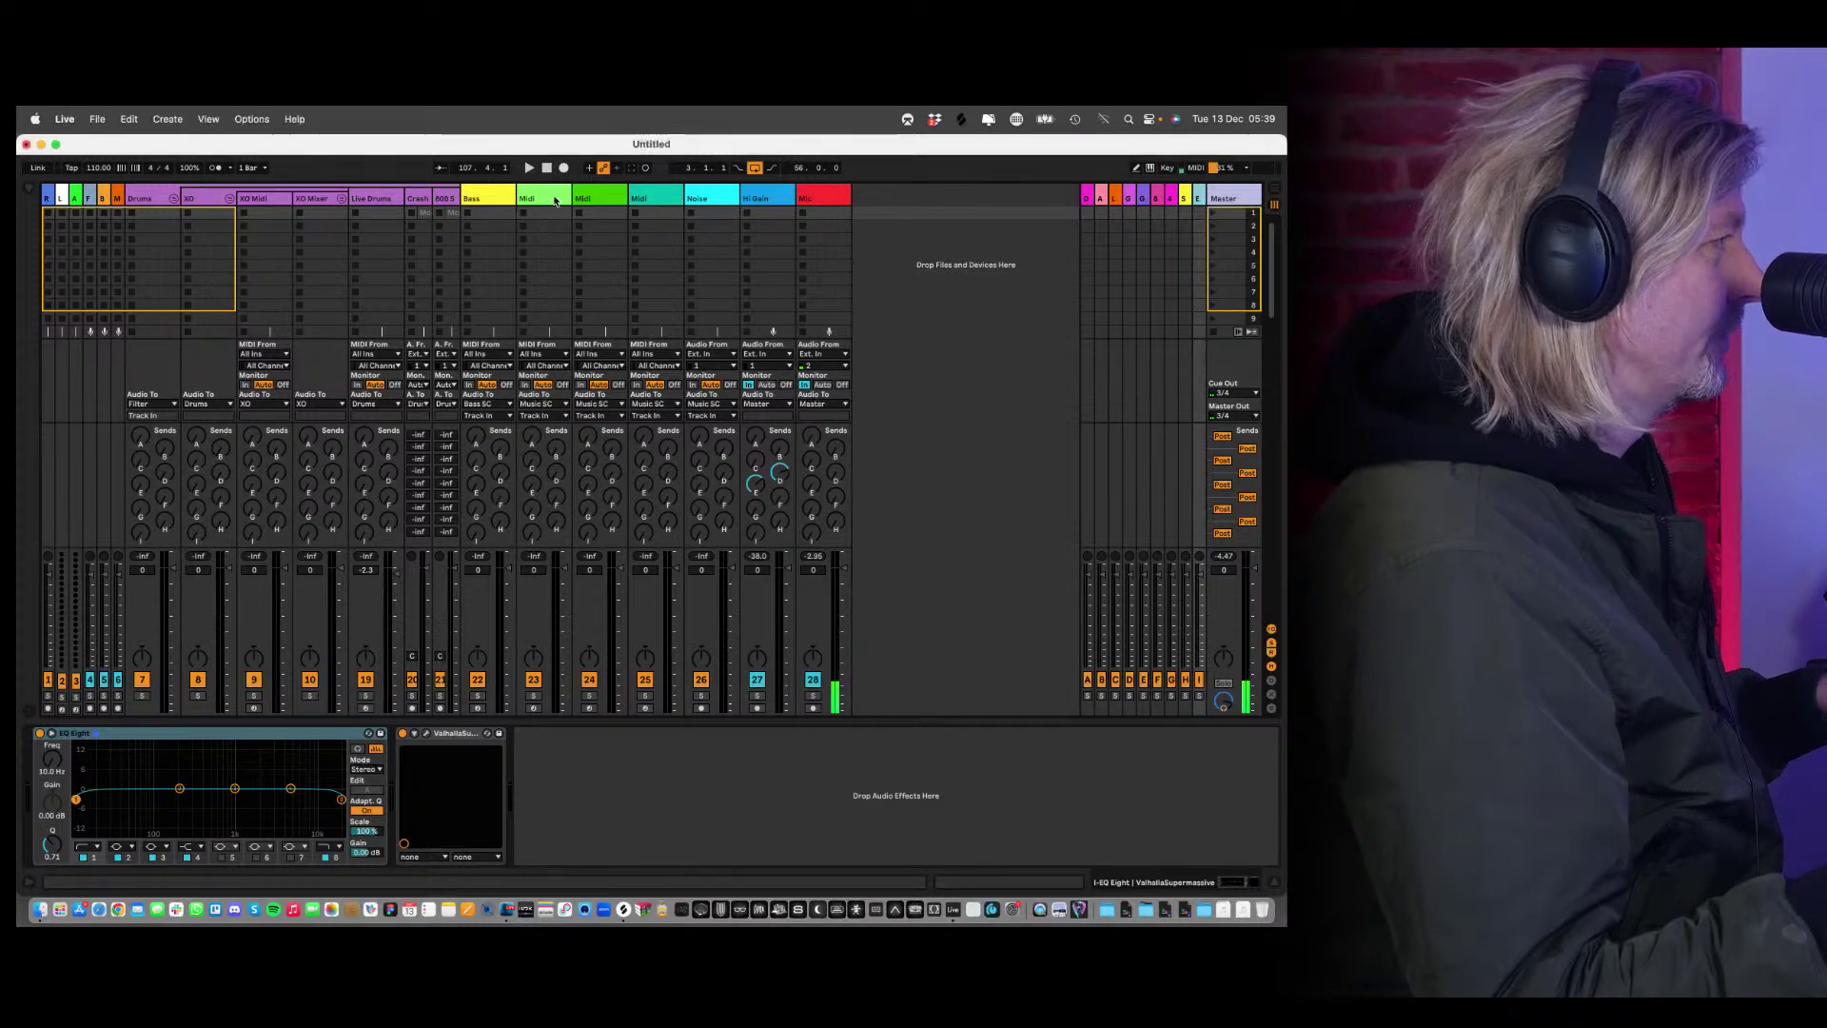
# Load the Arcade instrument from the Synths collection onto the Midi track beside Bass.
pyautogui.click(25, 193)
pyautogui.click(50, 207)
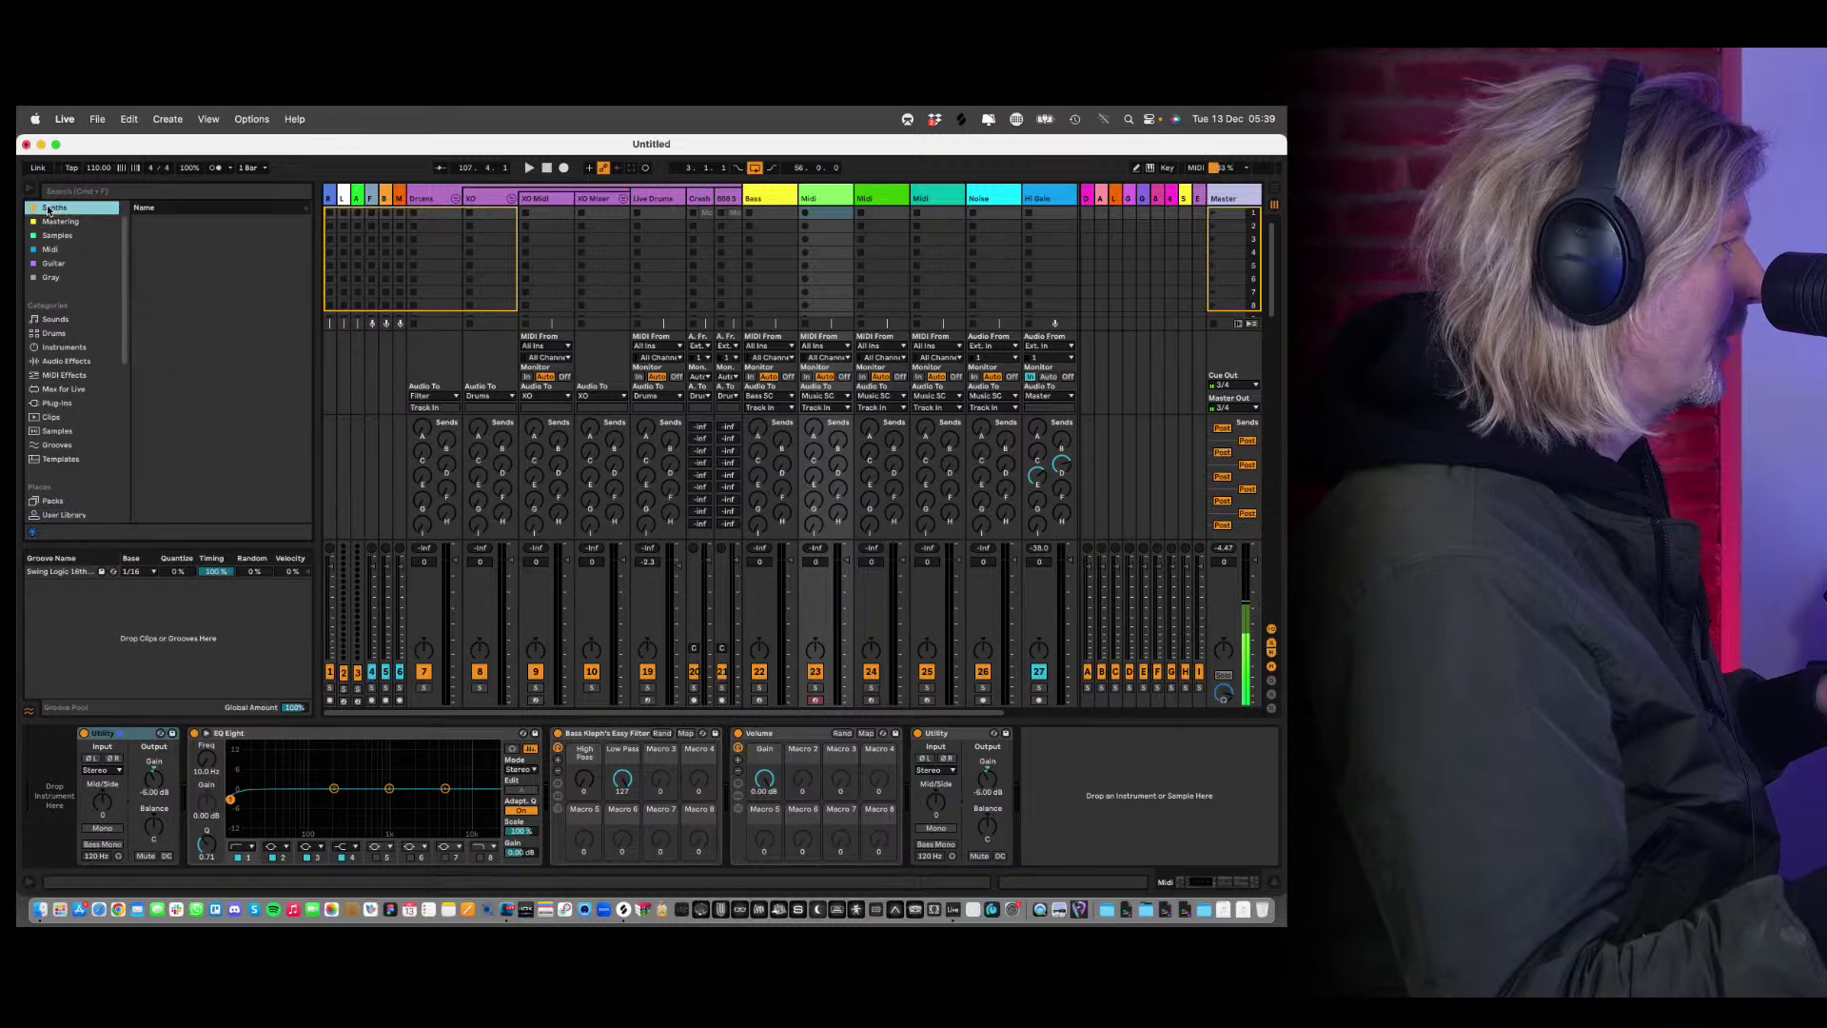
pyautogui.moveTo(151, 236); pyautogui.dragTo(841, 203)
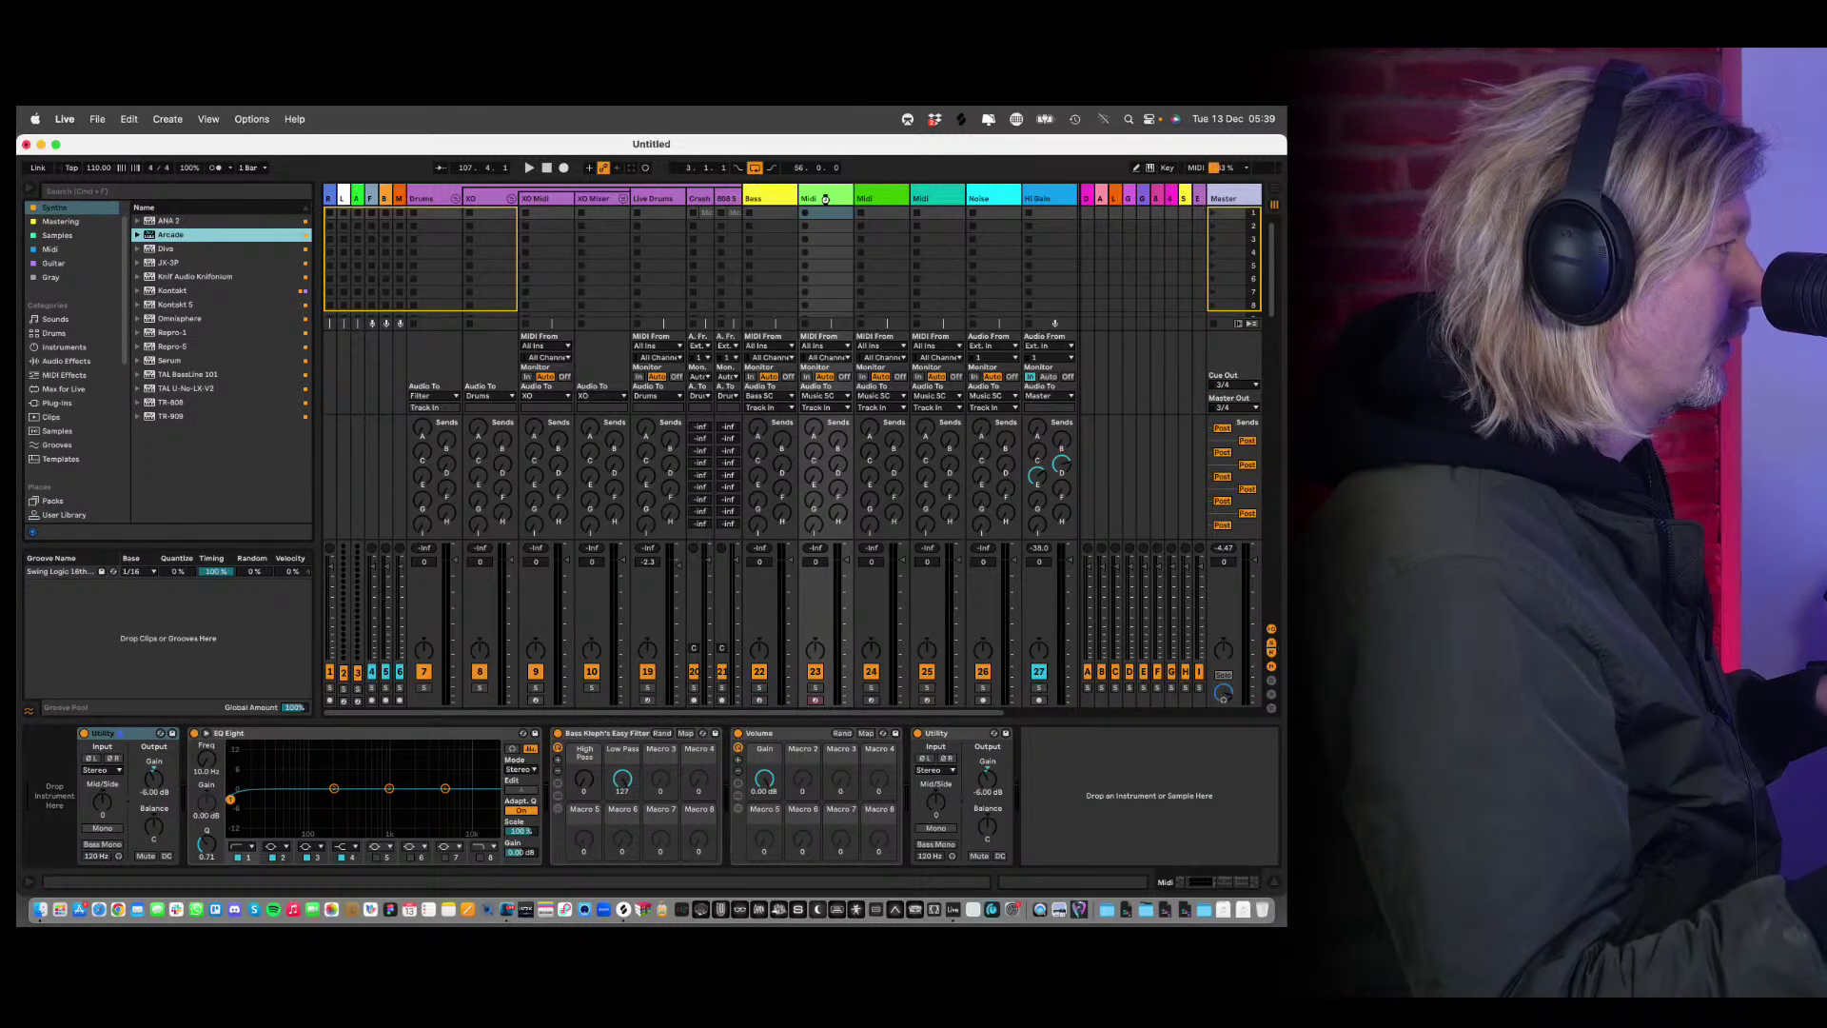
pyautogui.moveTo(805, 201); pyautogui.dragTo(804, 202)
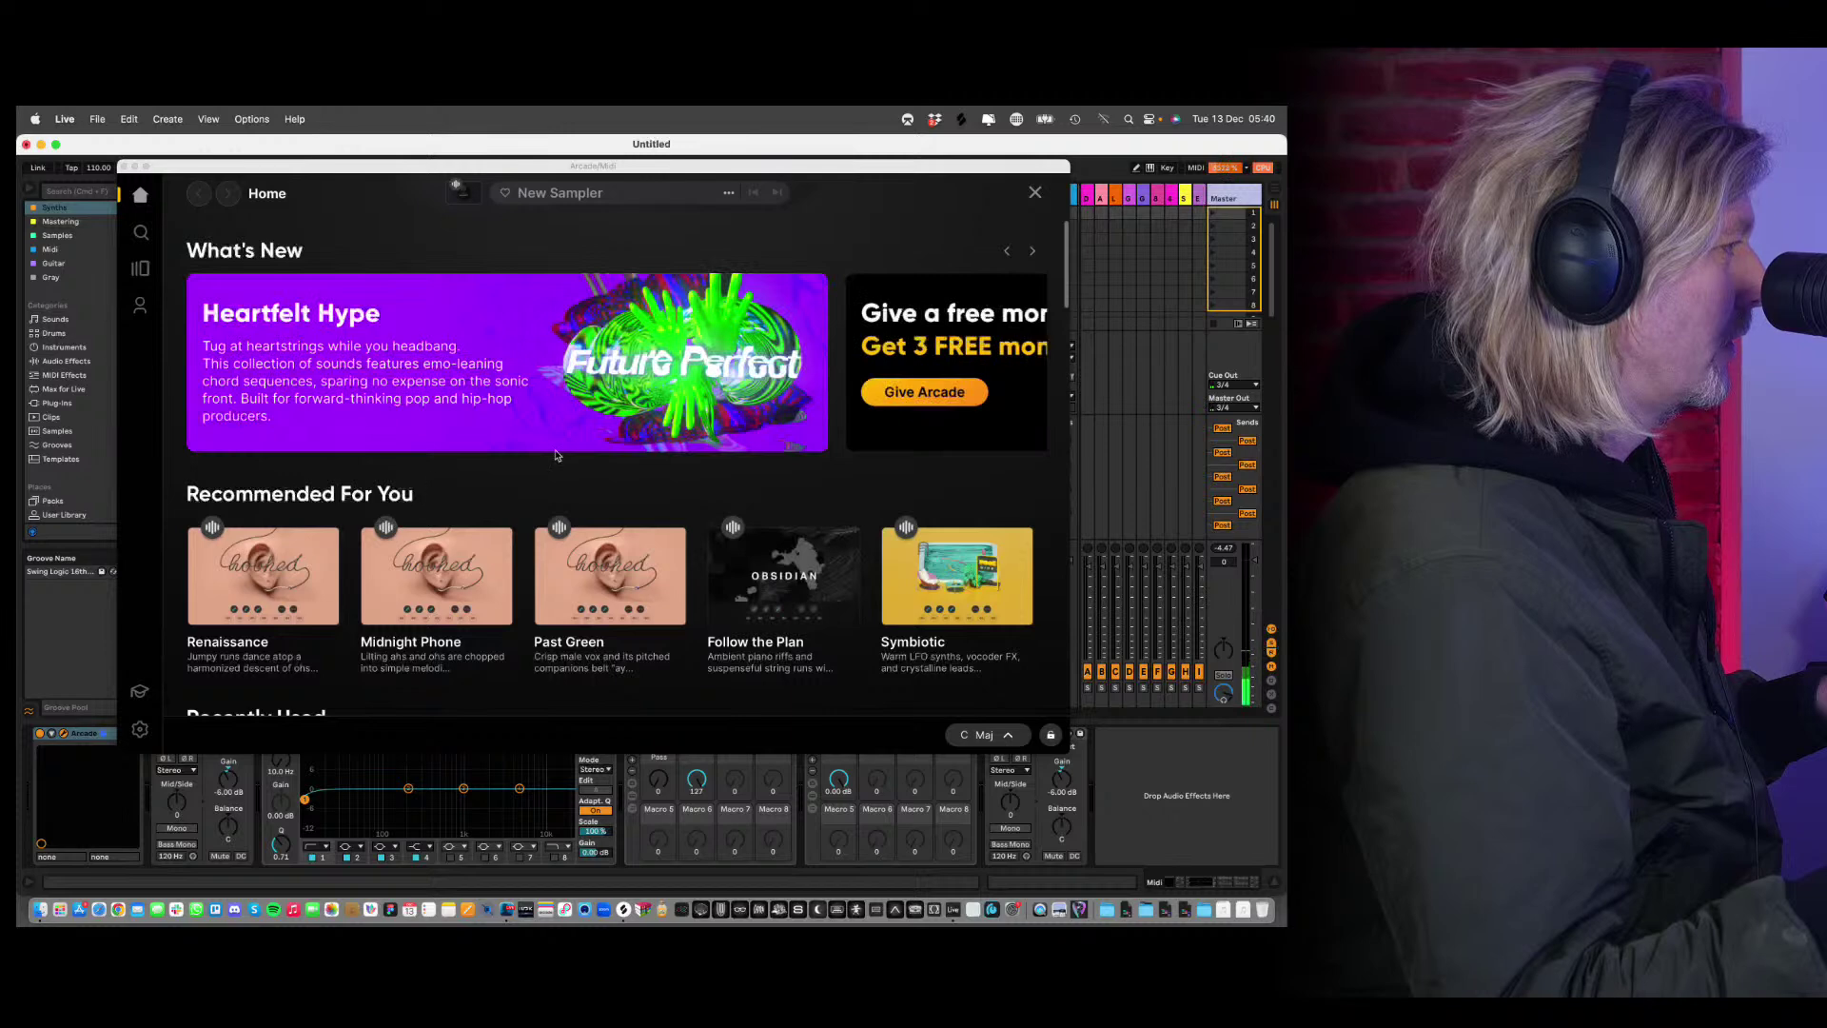
# Browse Arcade's full Lines library for a suitable sound collection.
pyautogui.click(140, 268)
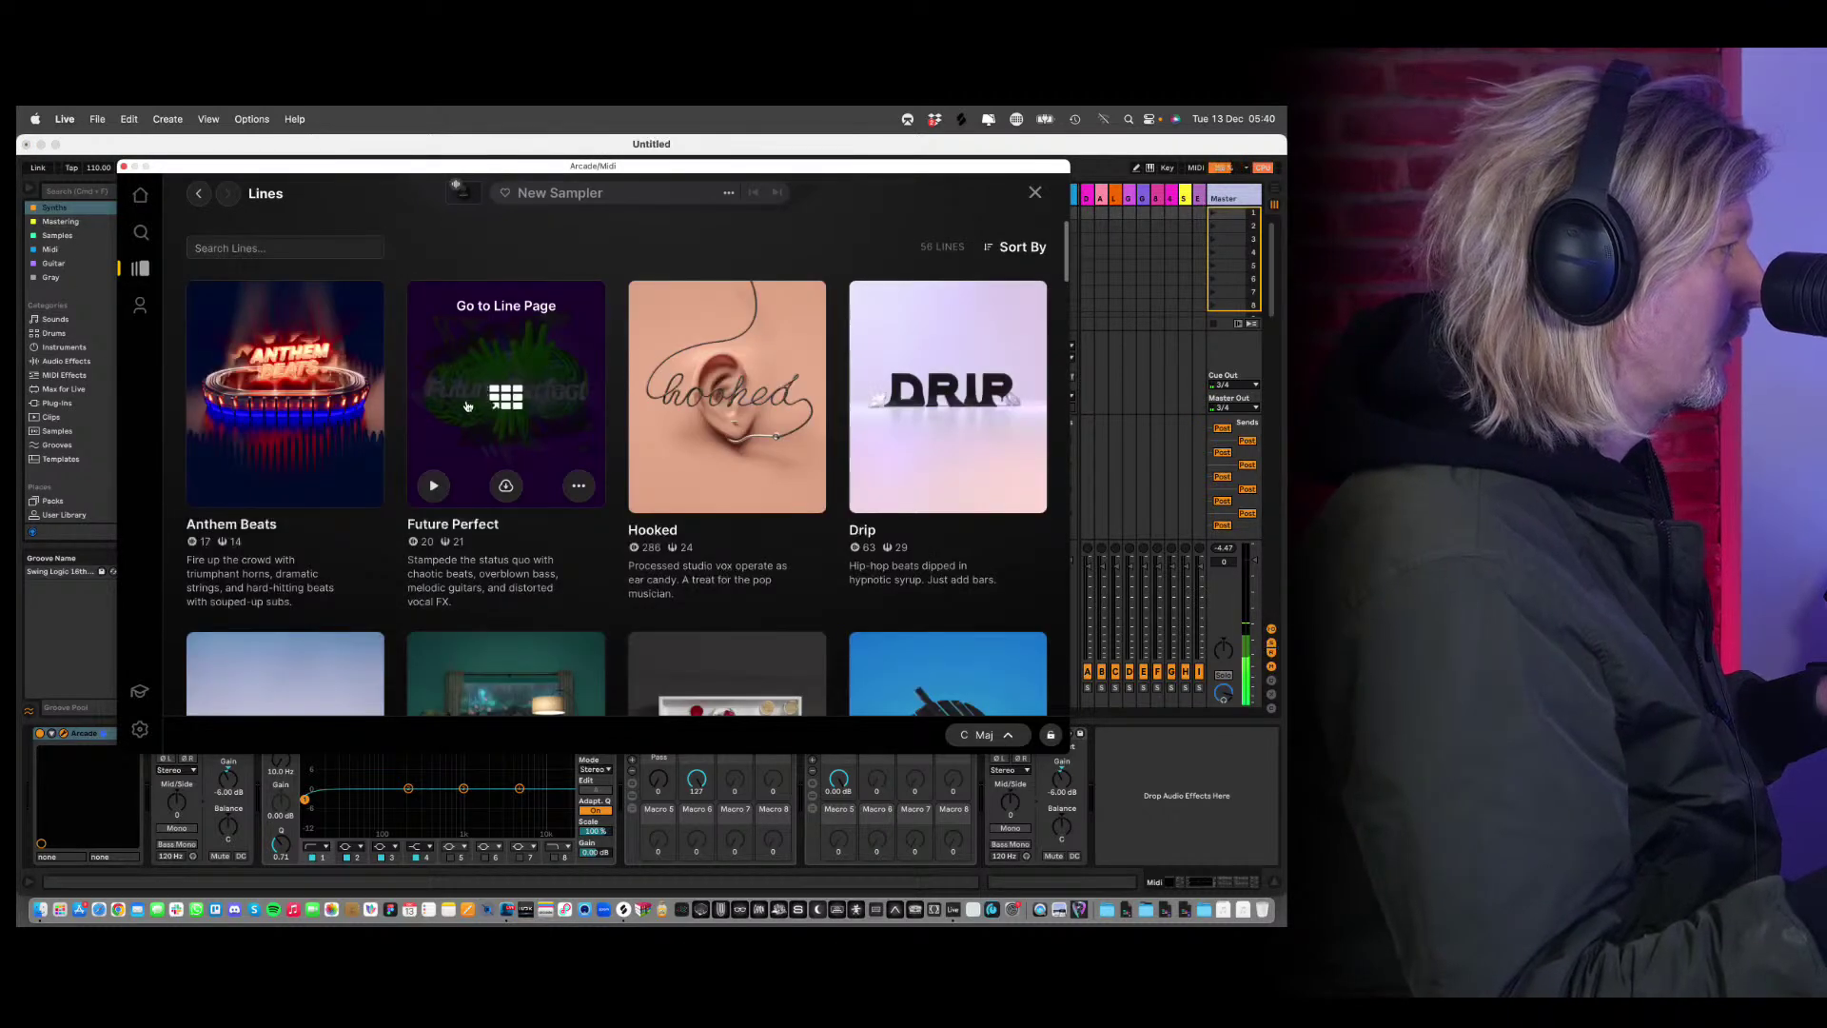
pyautogui.scroll(-6, 438, 425)
pyautogui.scroll(3, 461, 428)
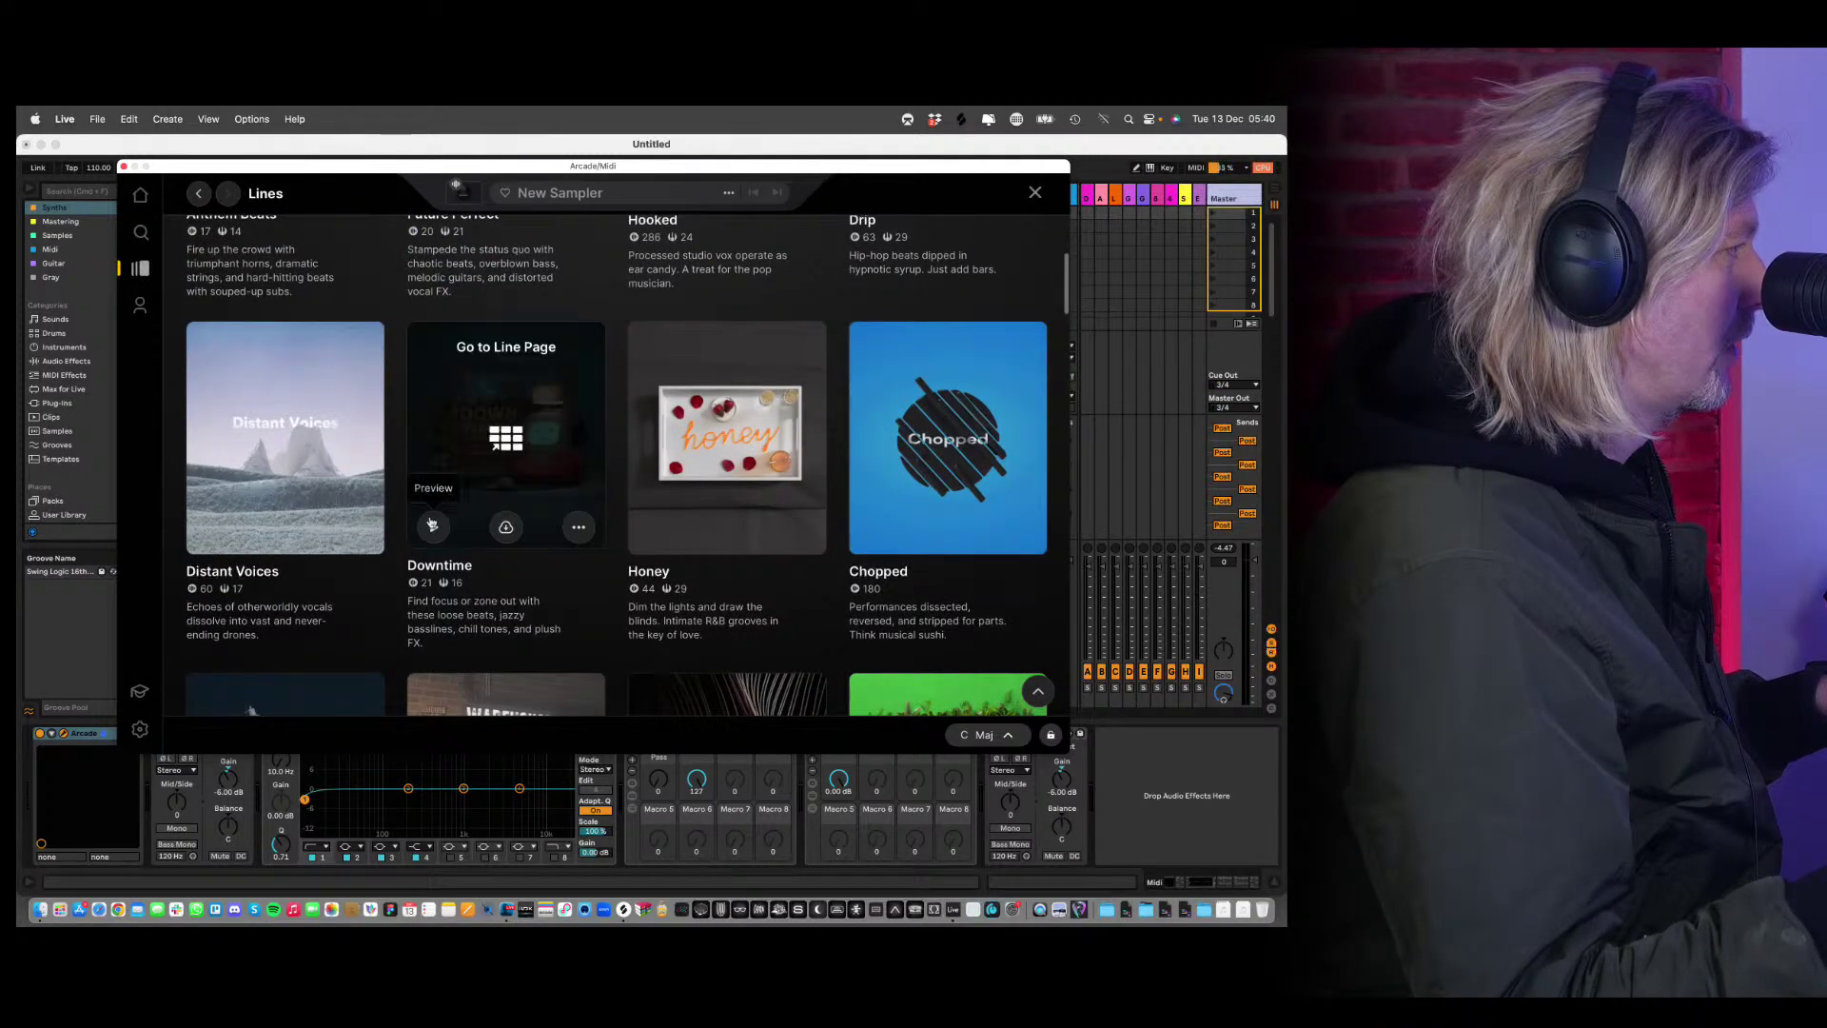
pyautogui.scroll(-3, 433, 524)
pyautogui.scroll(-2, 432, 522)
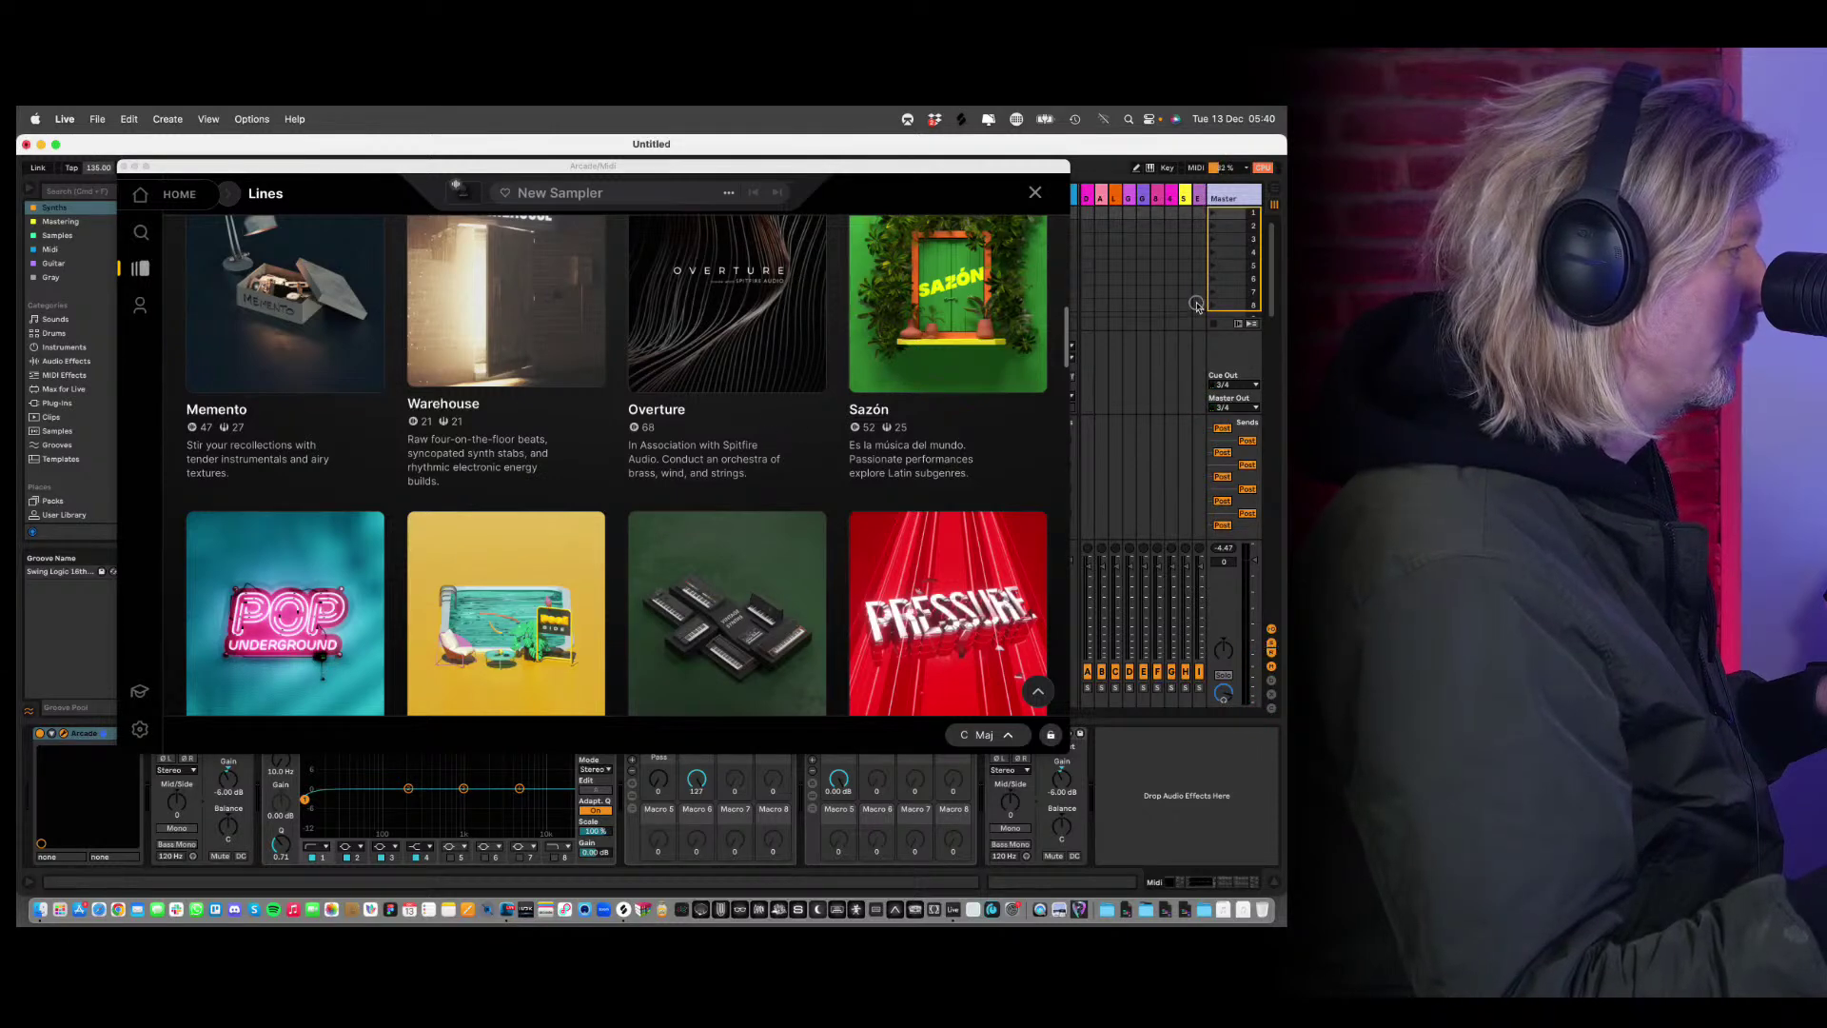
pyautogui.scroll(-10, 225, 709)
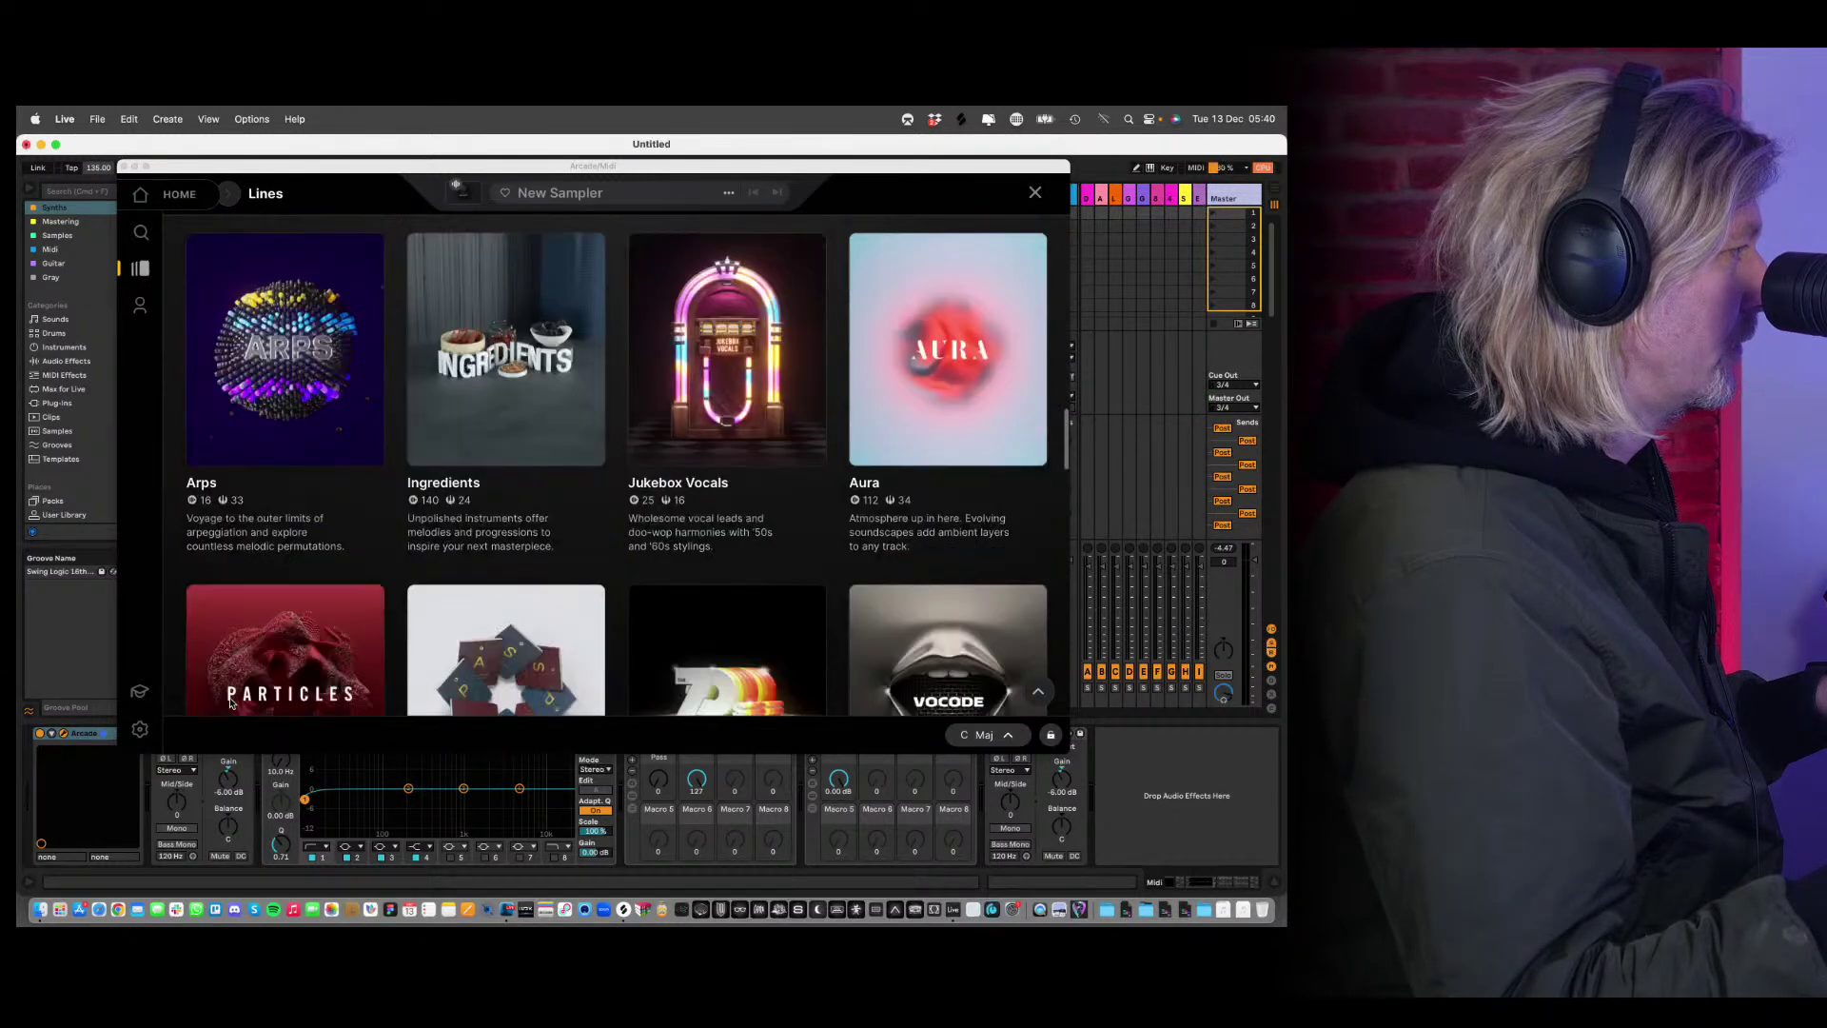
pyautogui.scroll(-4, 230, 703)
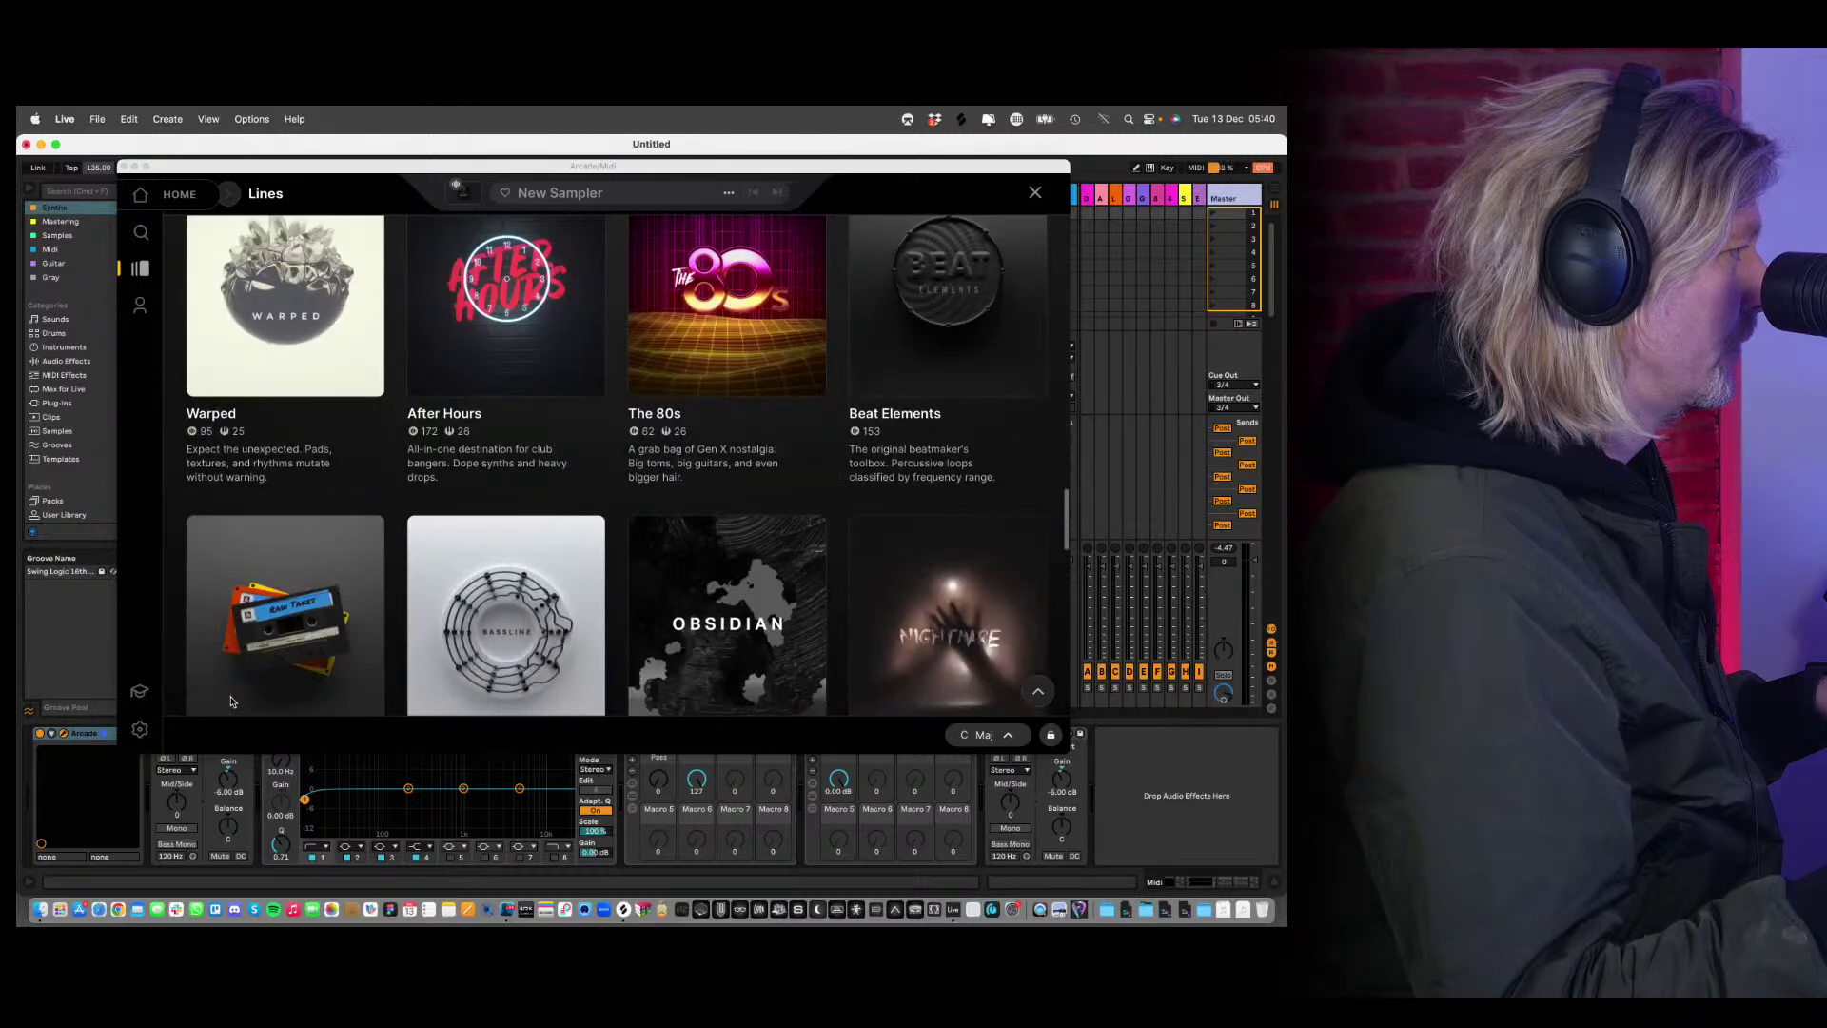
pyautogui.scroll(-5, 327, 567)
pyautogui.scroll(3, 438, 631)
pyautogui.scroll(-12, 605, 492)
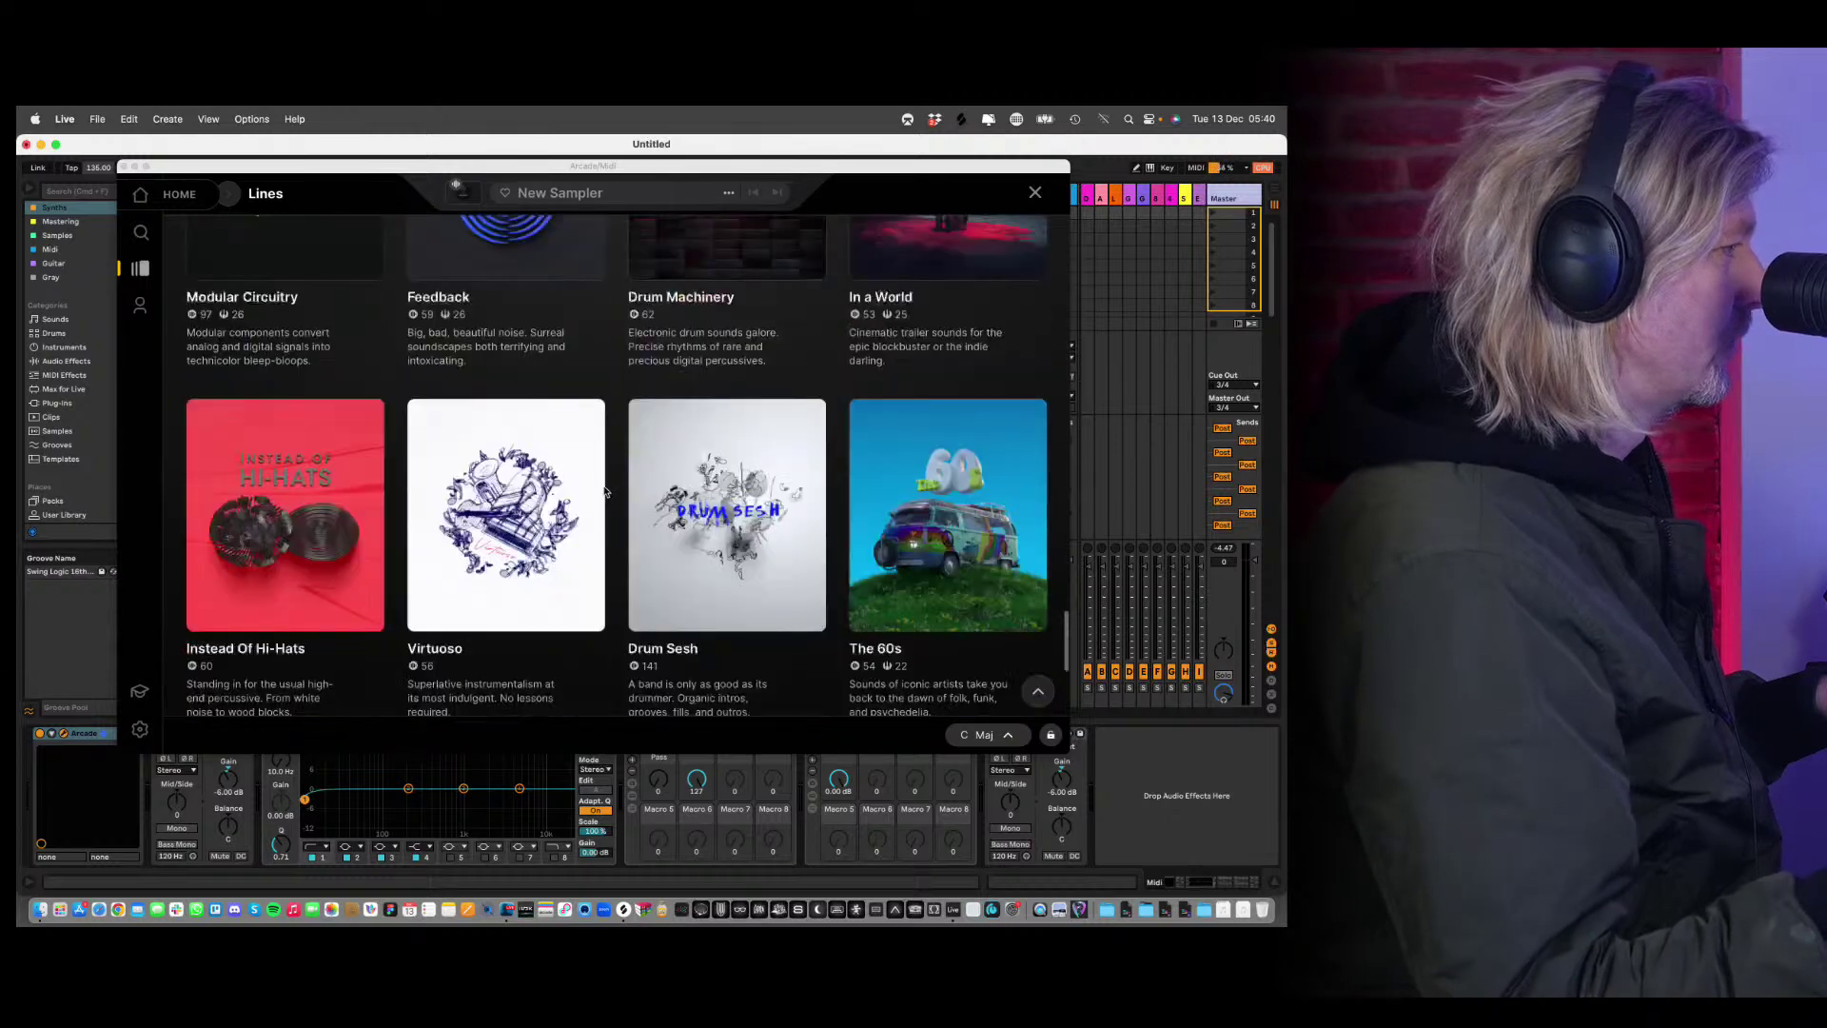
pyautogui.scroll(-10, 606, 492)
pyautogui.scroll(15, 606, 495)
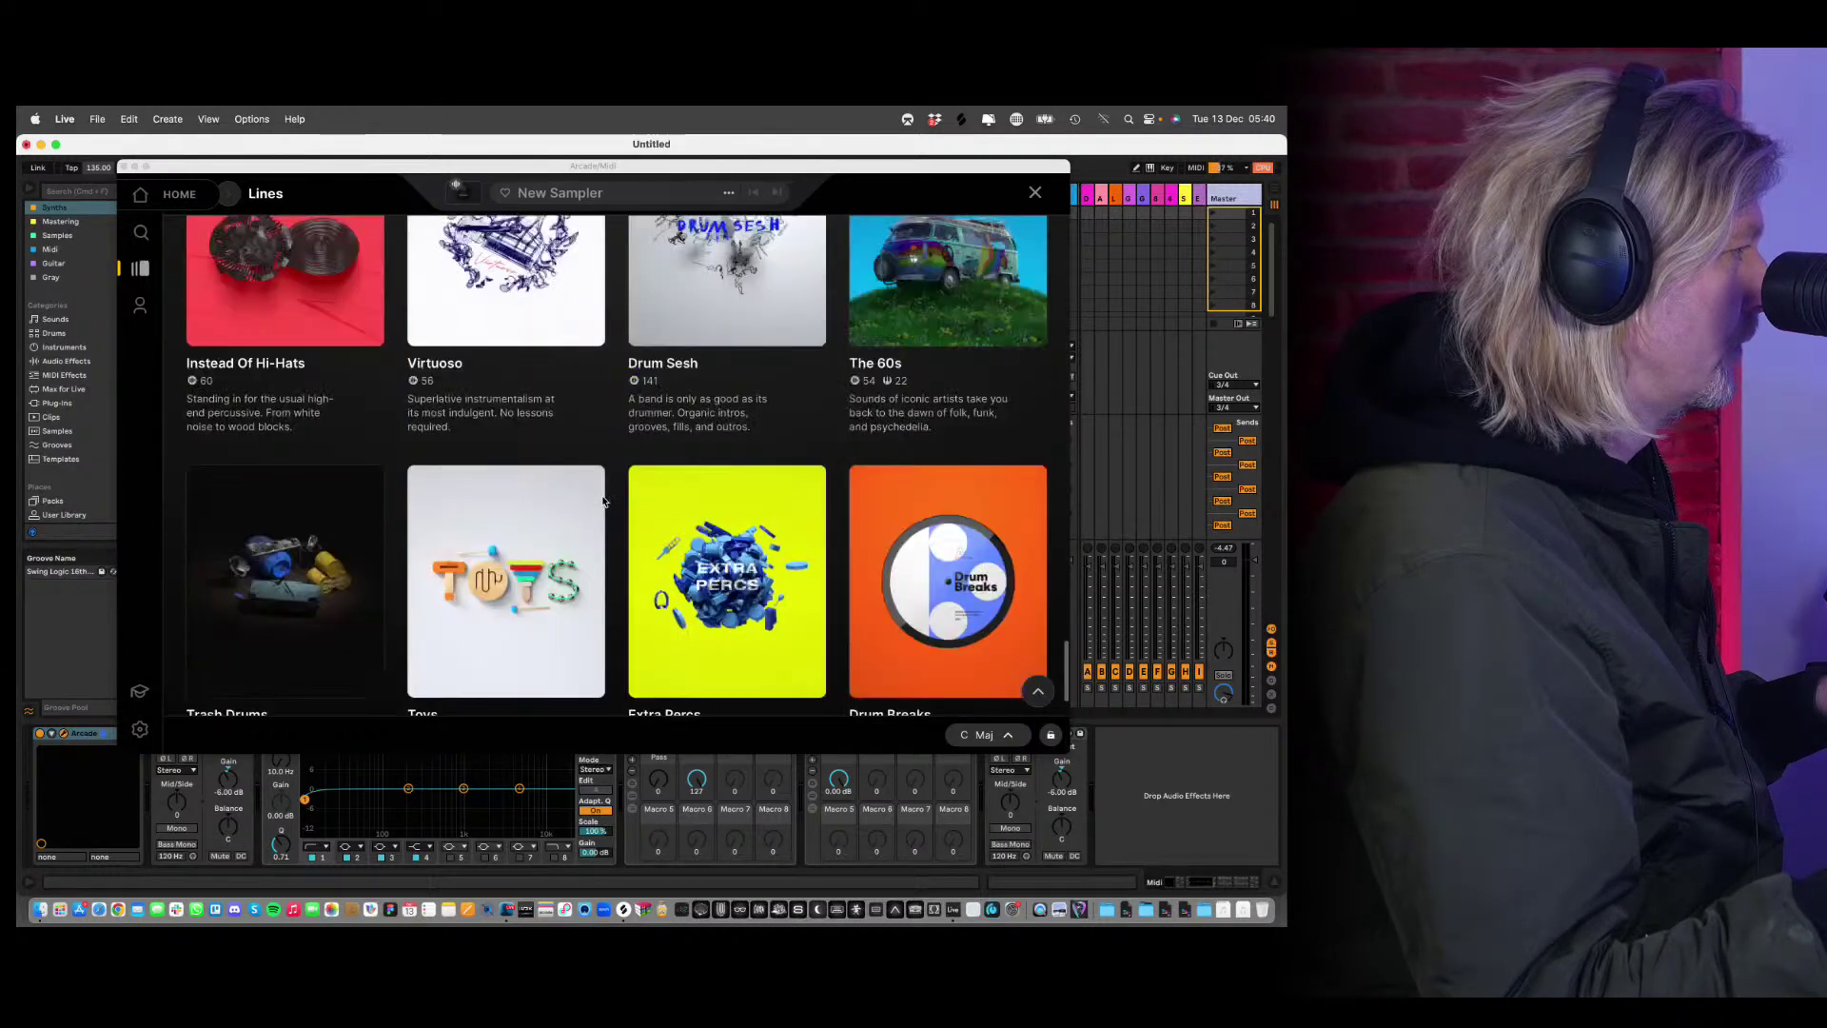
pyautogui.scroll(4, 605, 502)
pyautogui.scroll(-3, 606, 503)
# Open the Modular Circuitry line in Arcade and load its Grayed Out sampler.
pyautogui.click(228, 521)
pyautogui.click(267, 530)
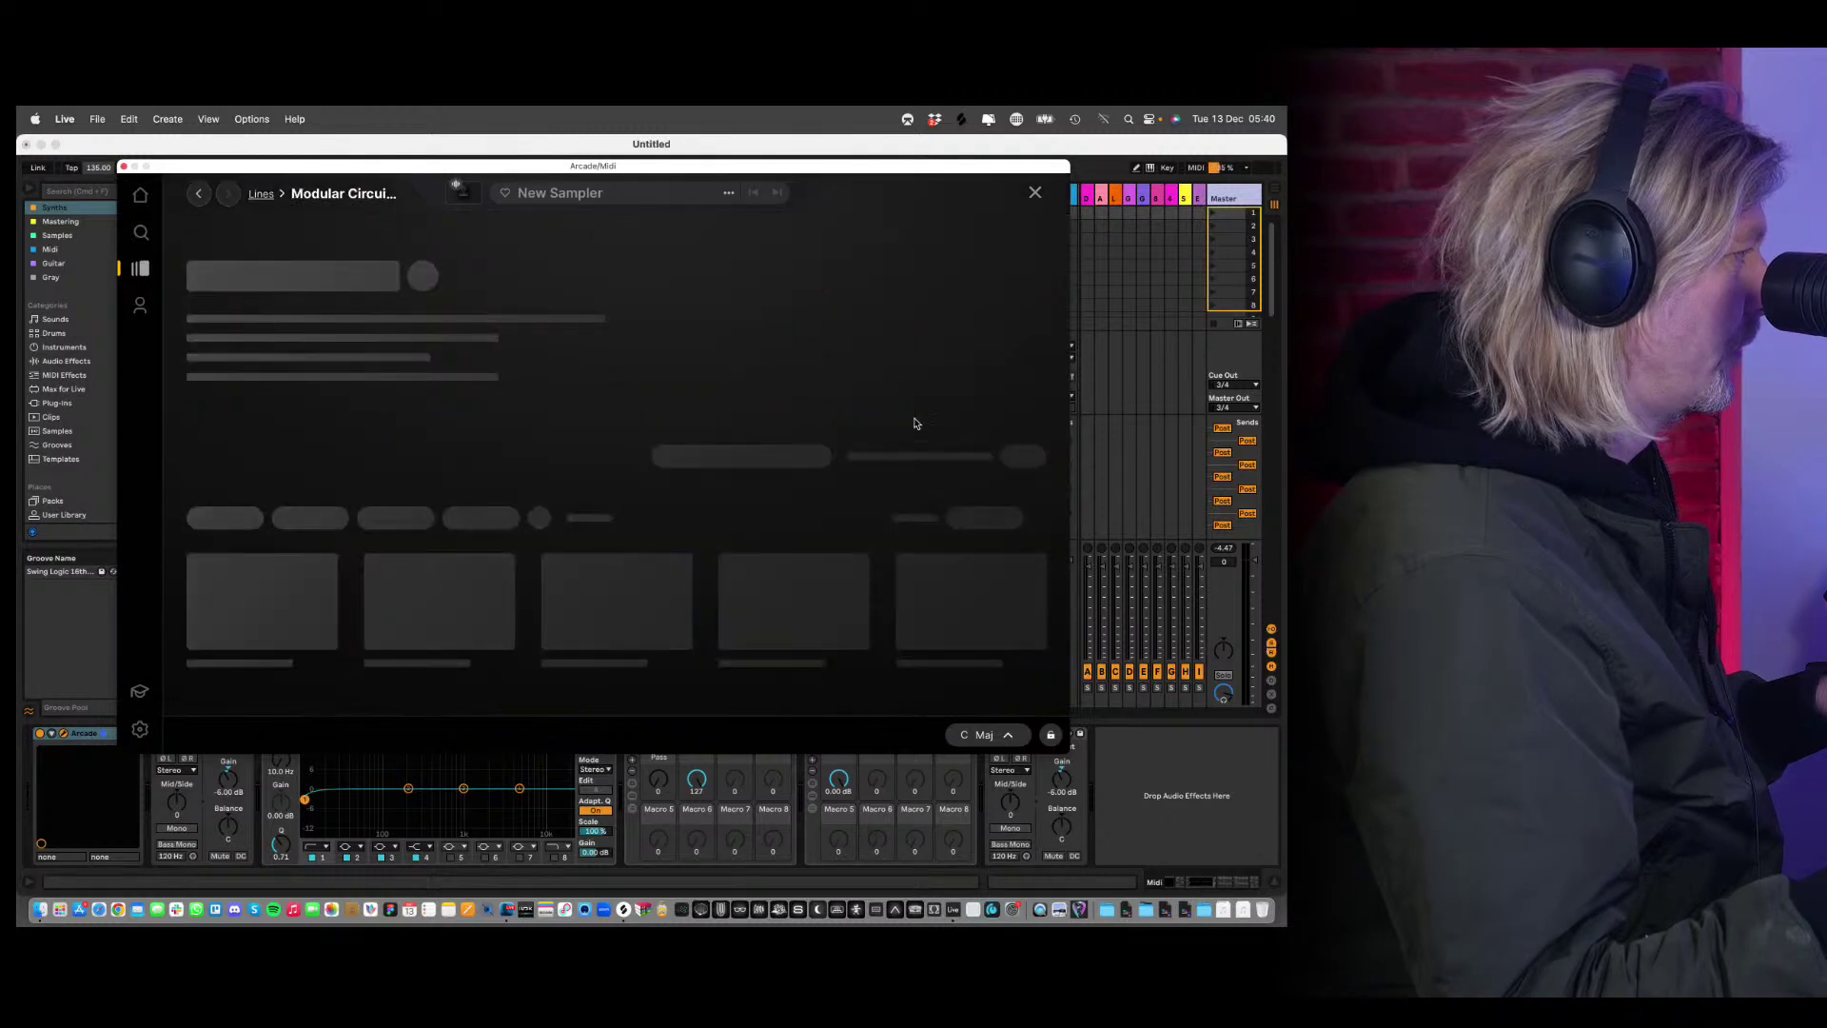
pyautogui.scroll(-10, 767, 528)
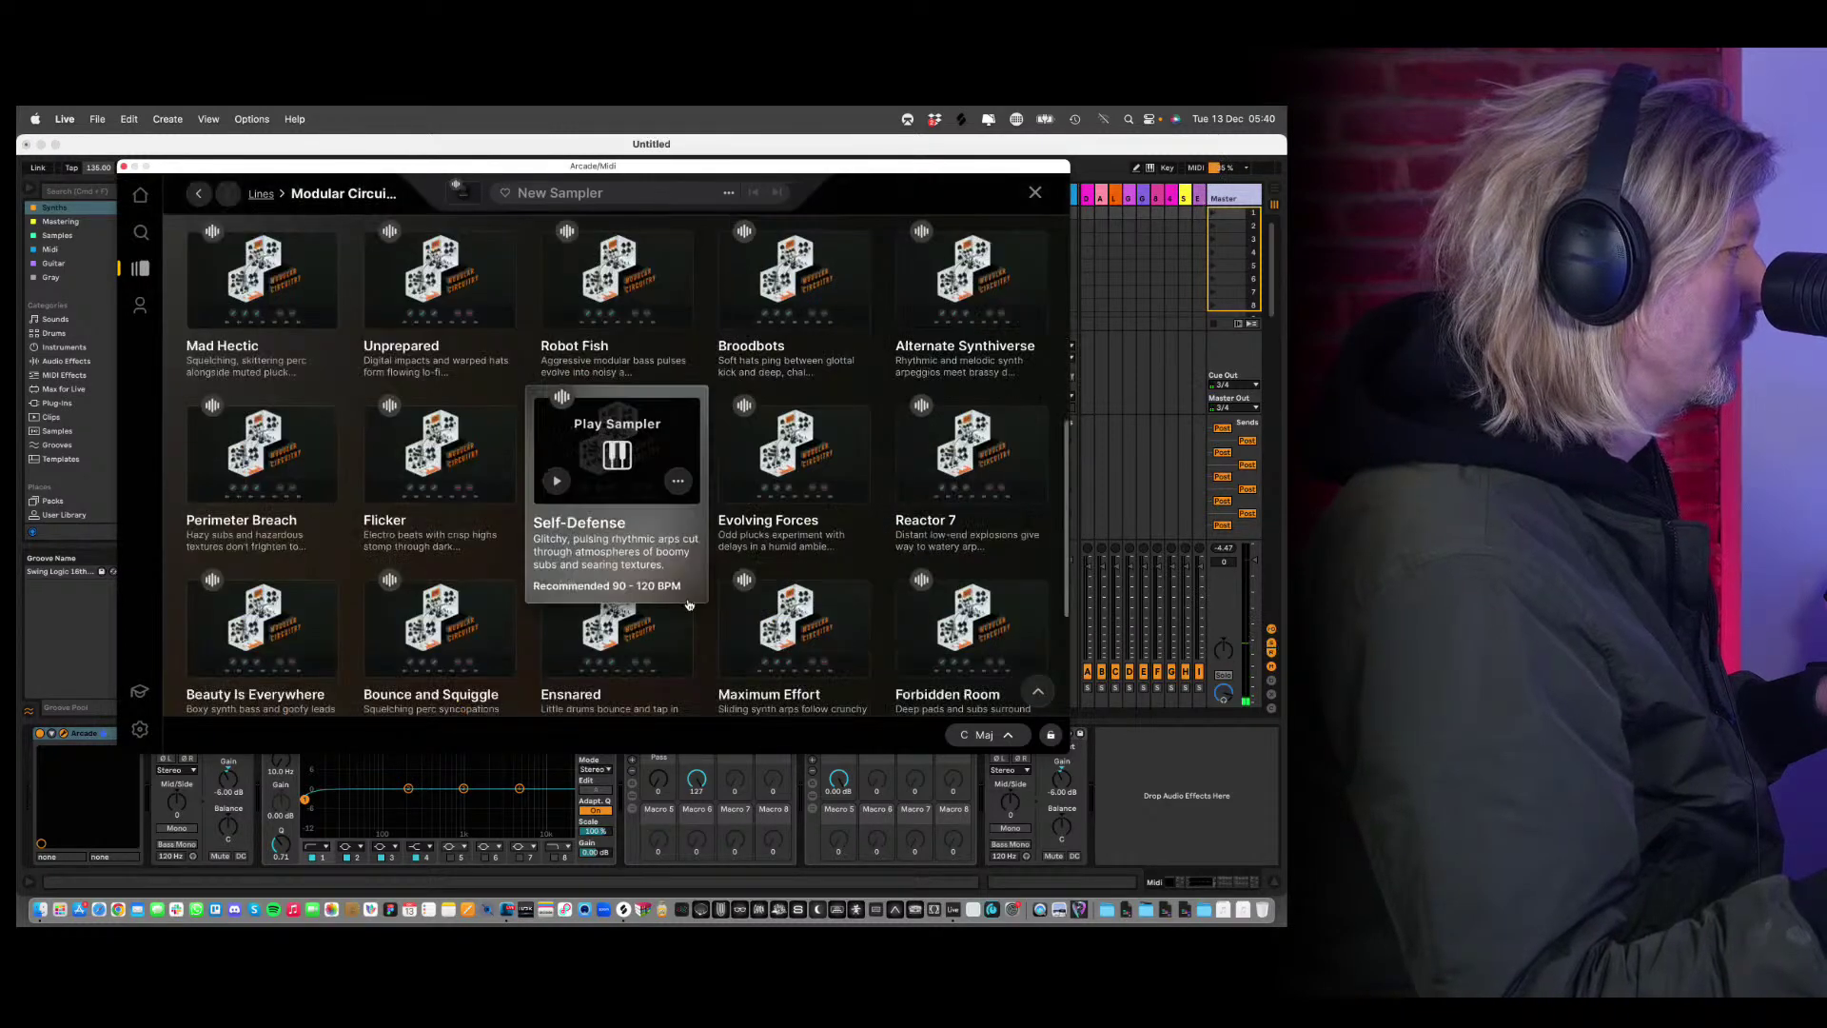
pyautogui.scroll(-4, 633, 571)
pyautogui.click(631, 634)
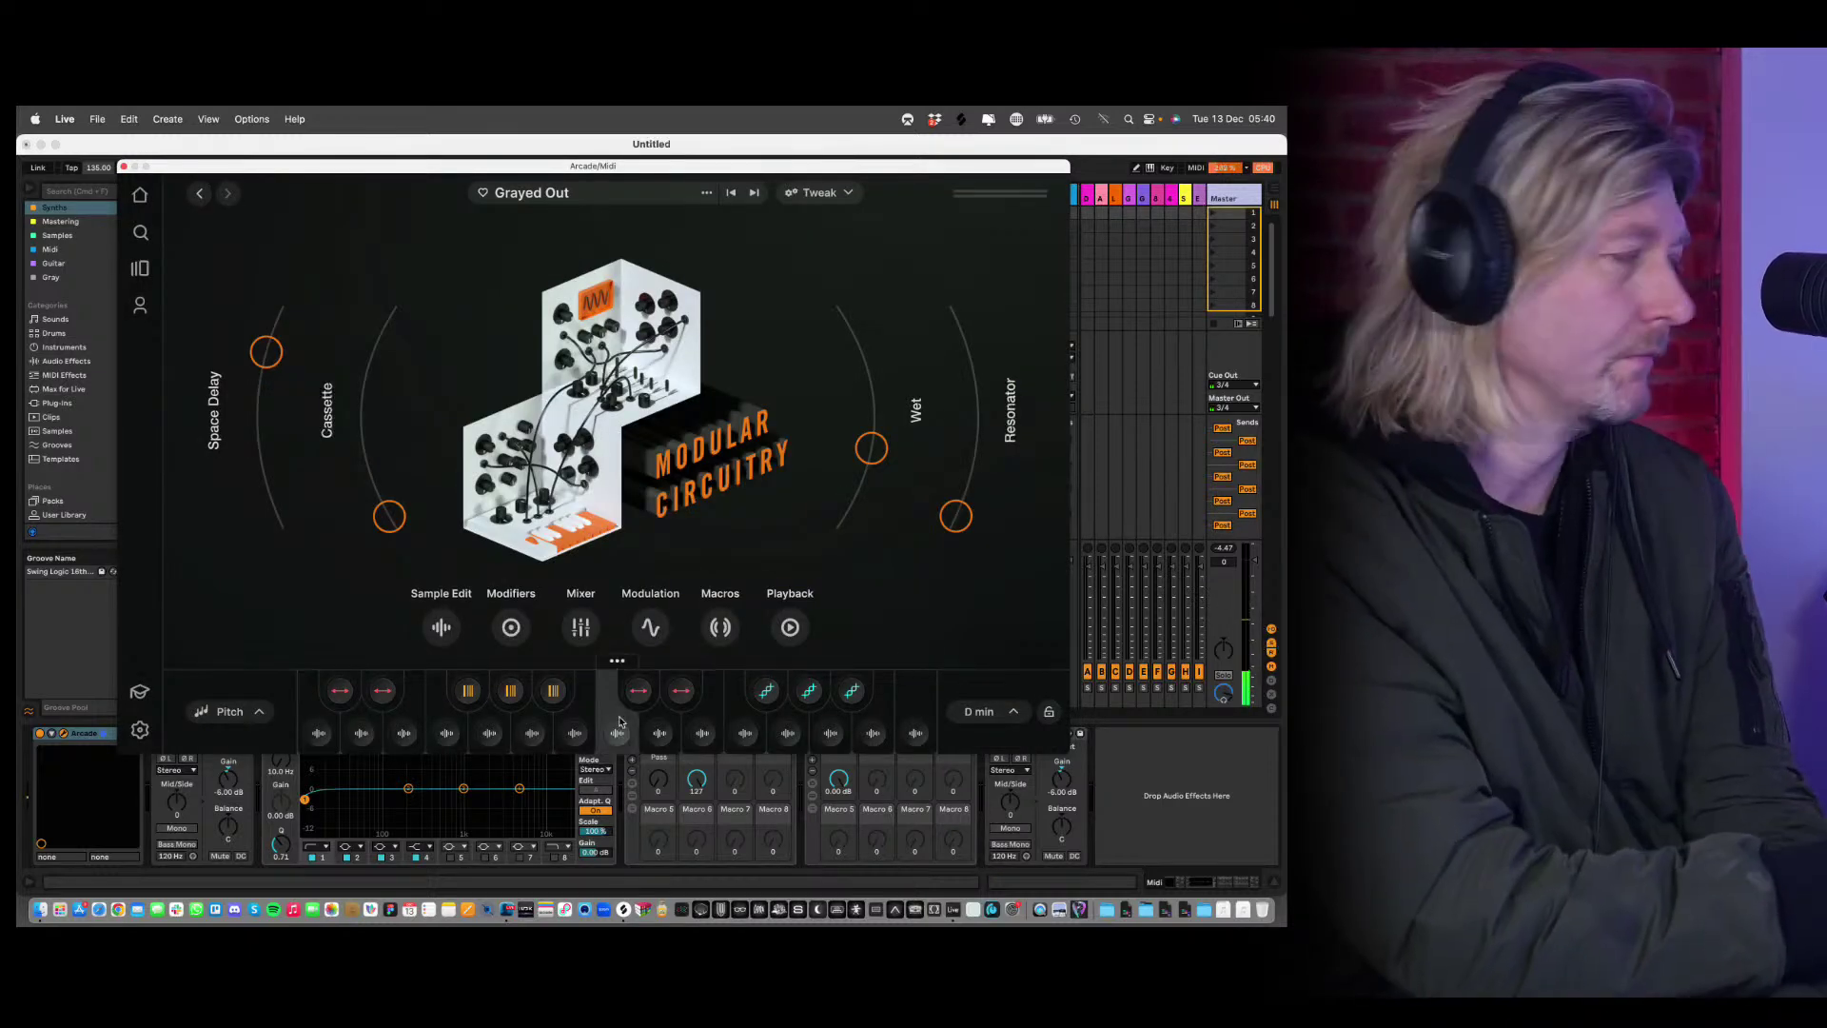
# Arm the Midi track holding Arcade for recording, moving the plugin window out of the way and back.
pyautogui.click(102, 167)
pyautogui.moveTo(286, 166); pyautogui.dragTo(635, 791)
pyautogui.click(814, 702)
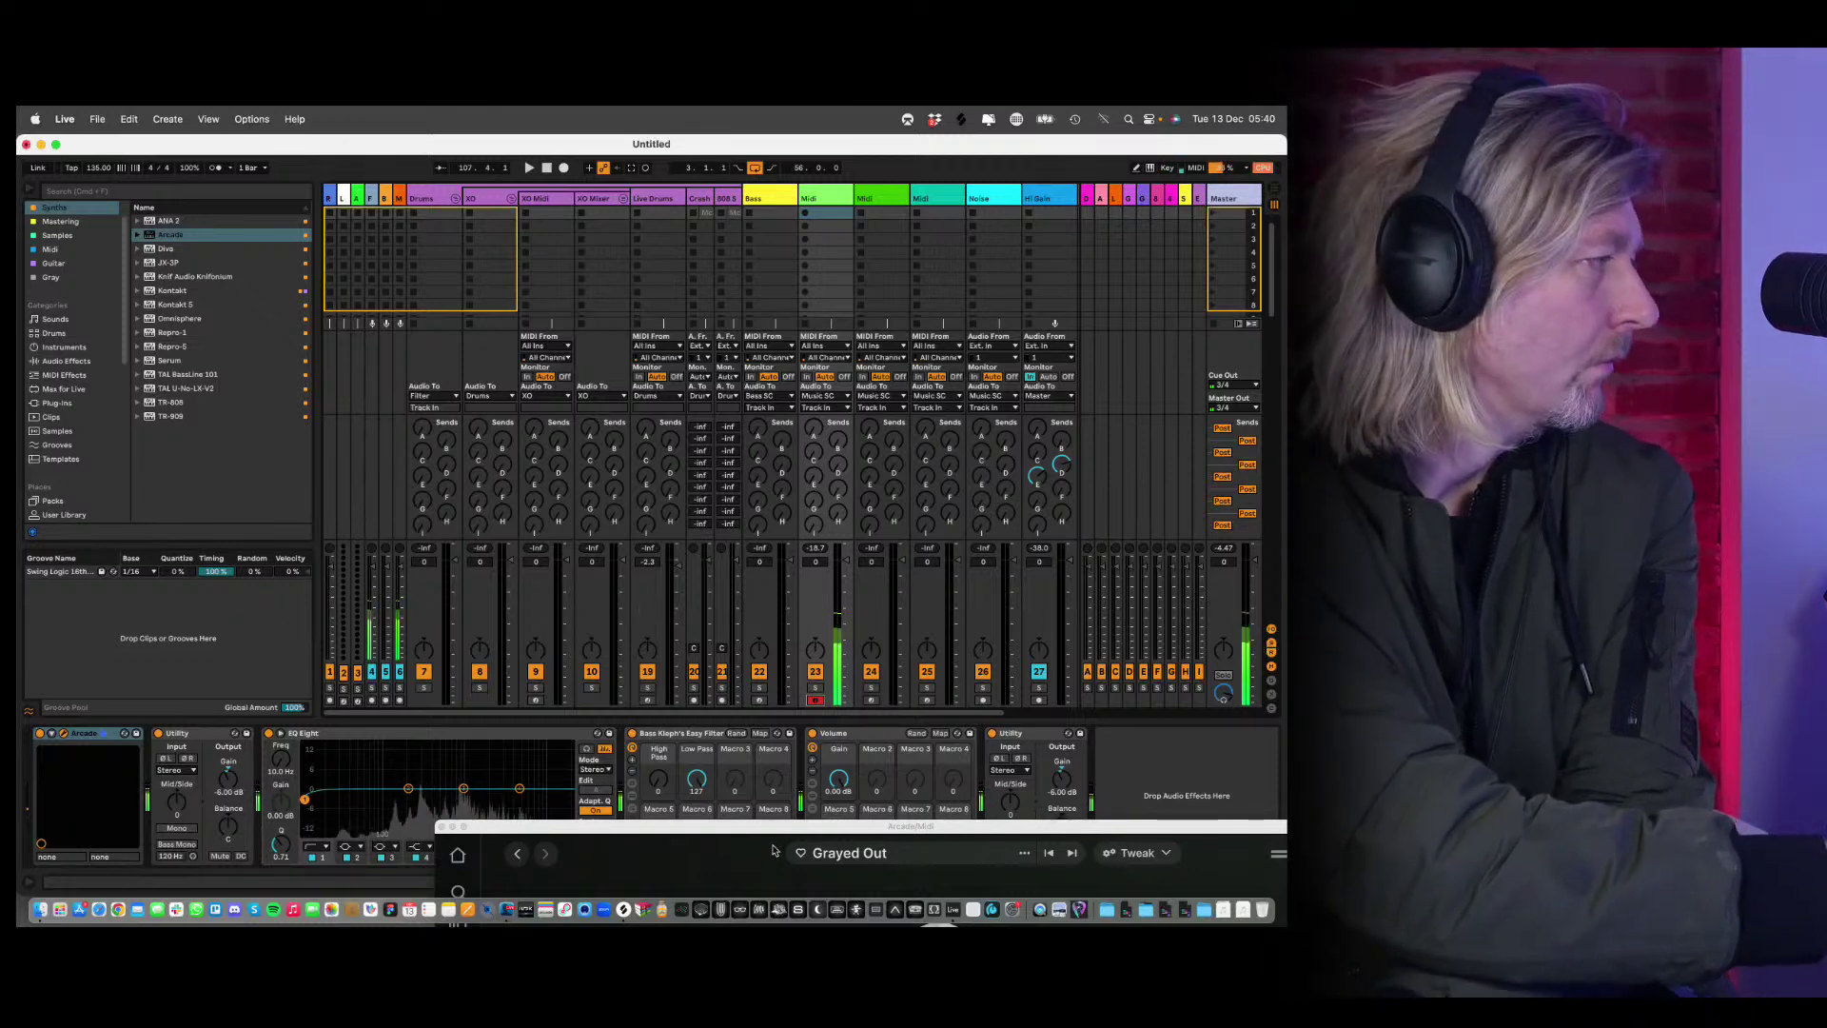
pyautogui.moveTo(767, 827); pyautogui.dragTo(455, 215)
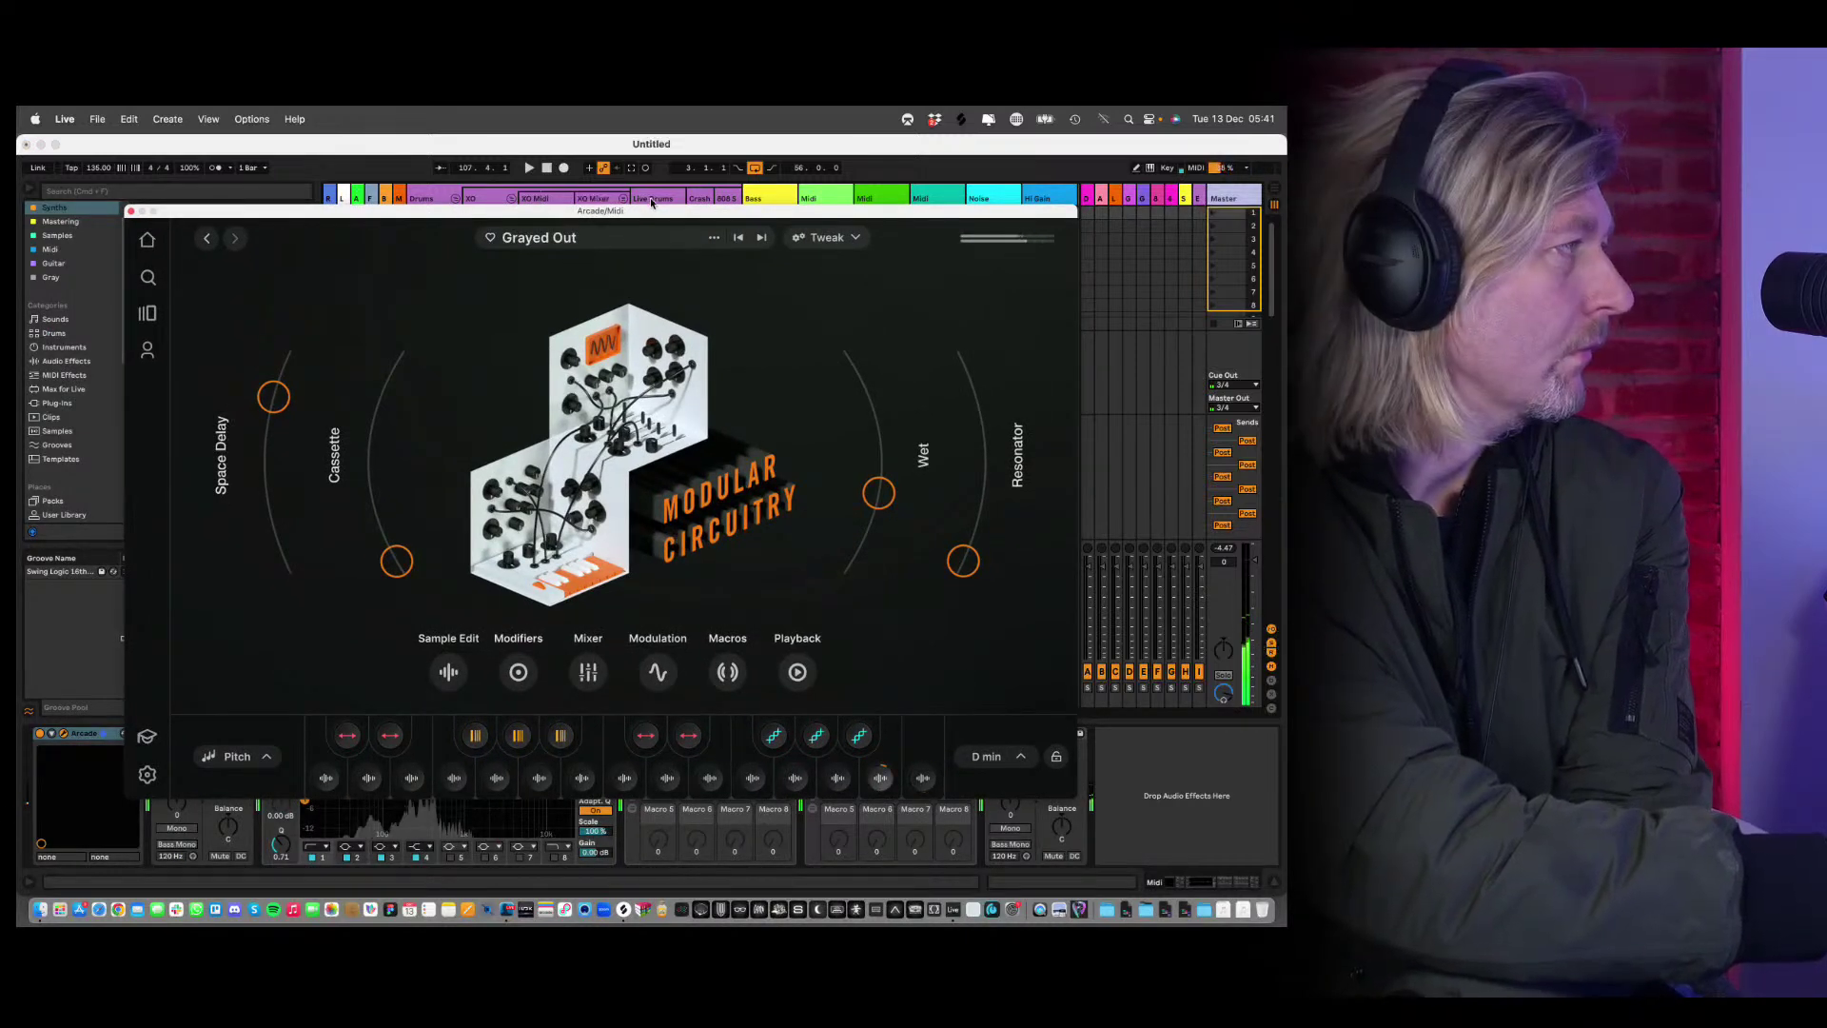
# Switch Arcade to the Glitch City sampler, set the session key to F# min and close the plugin window.
pyautogui.click(759, 238)
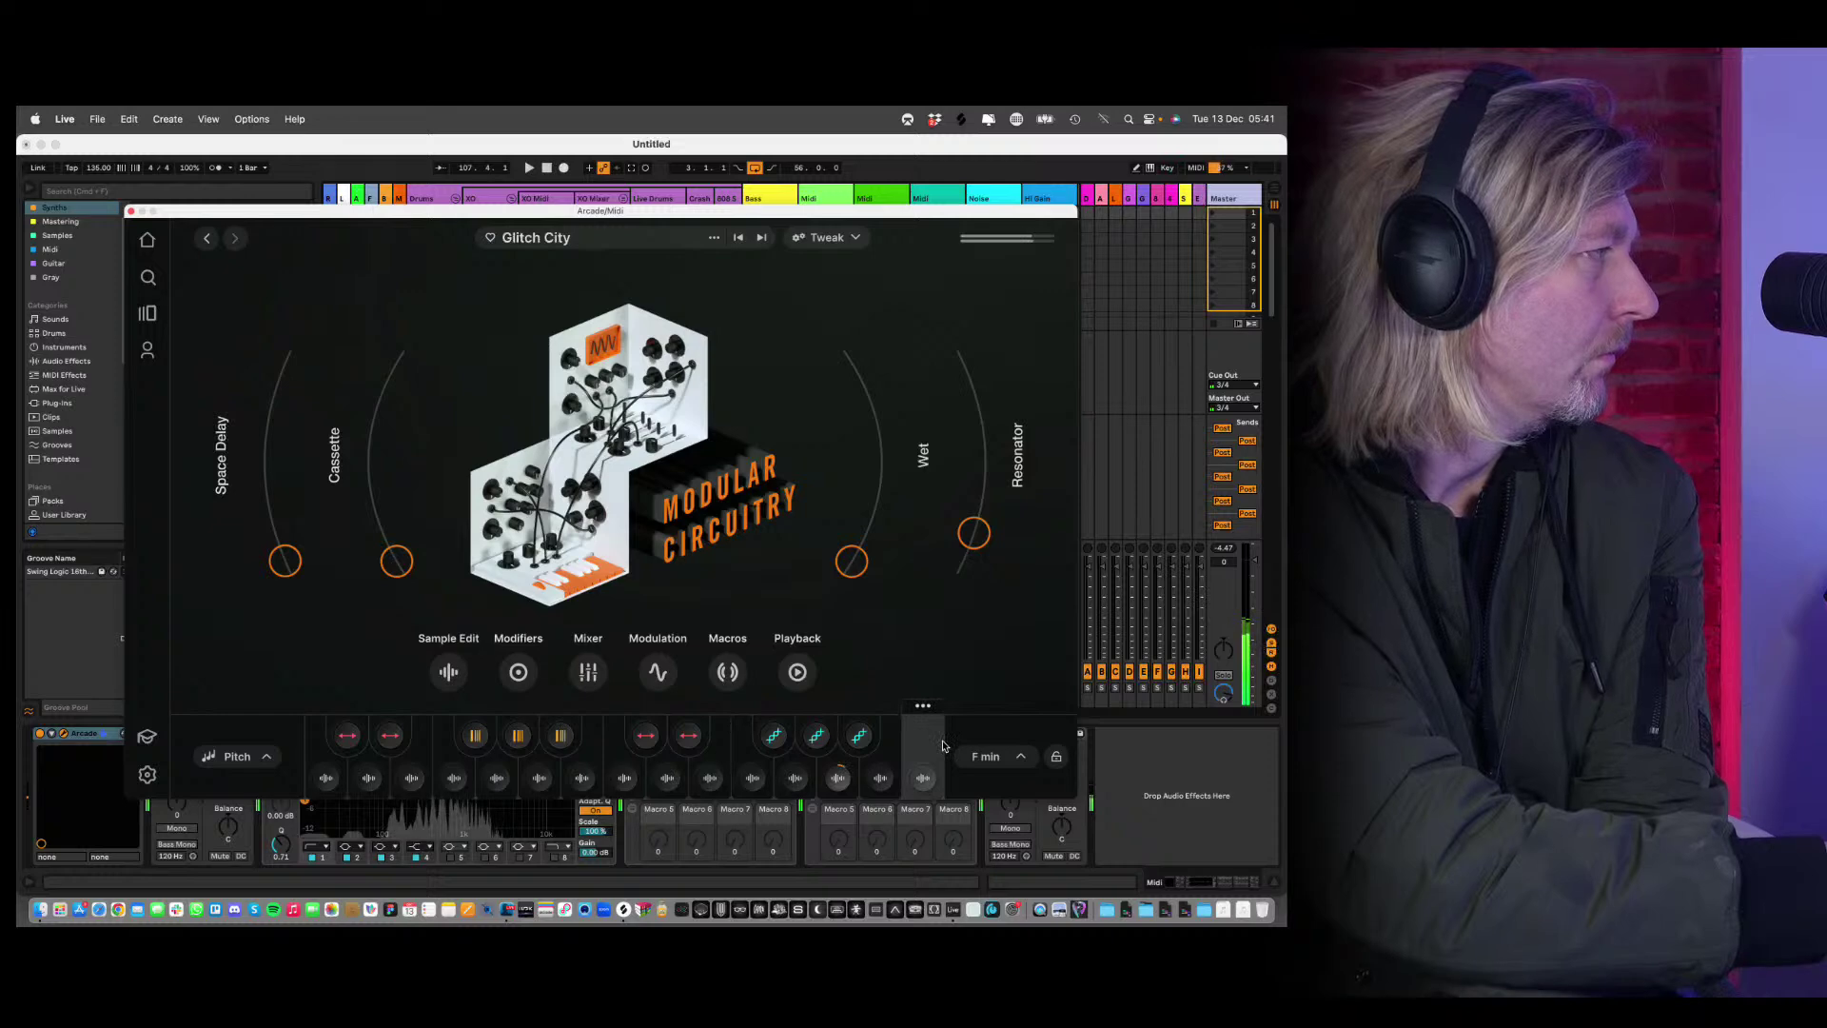
pyautogui.click(986, 758)
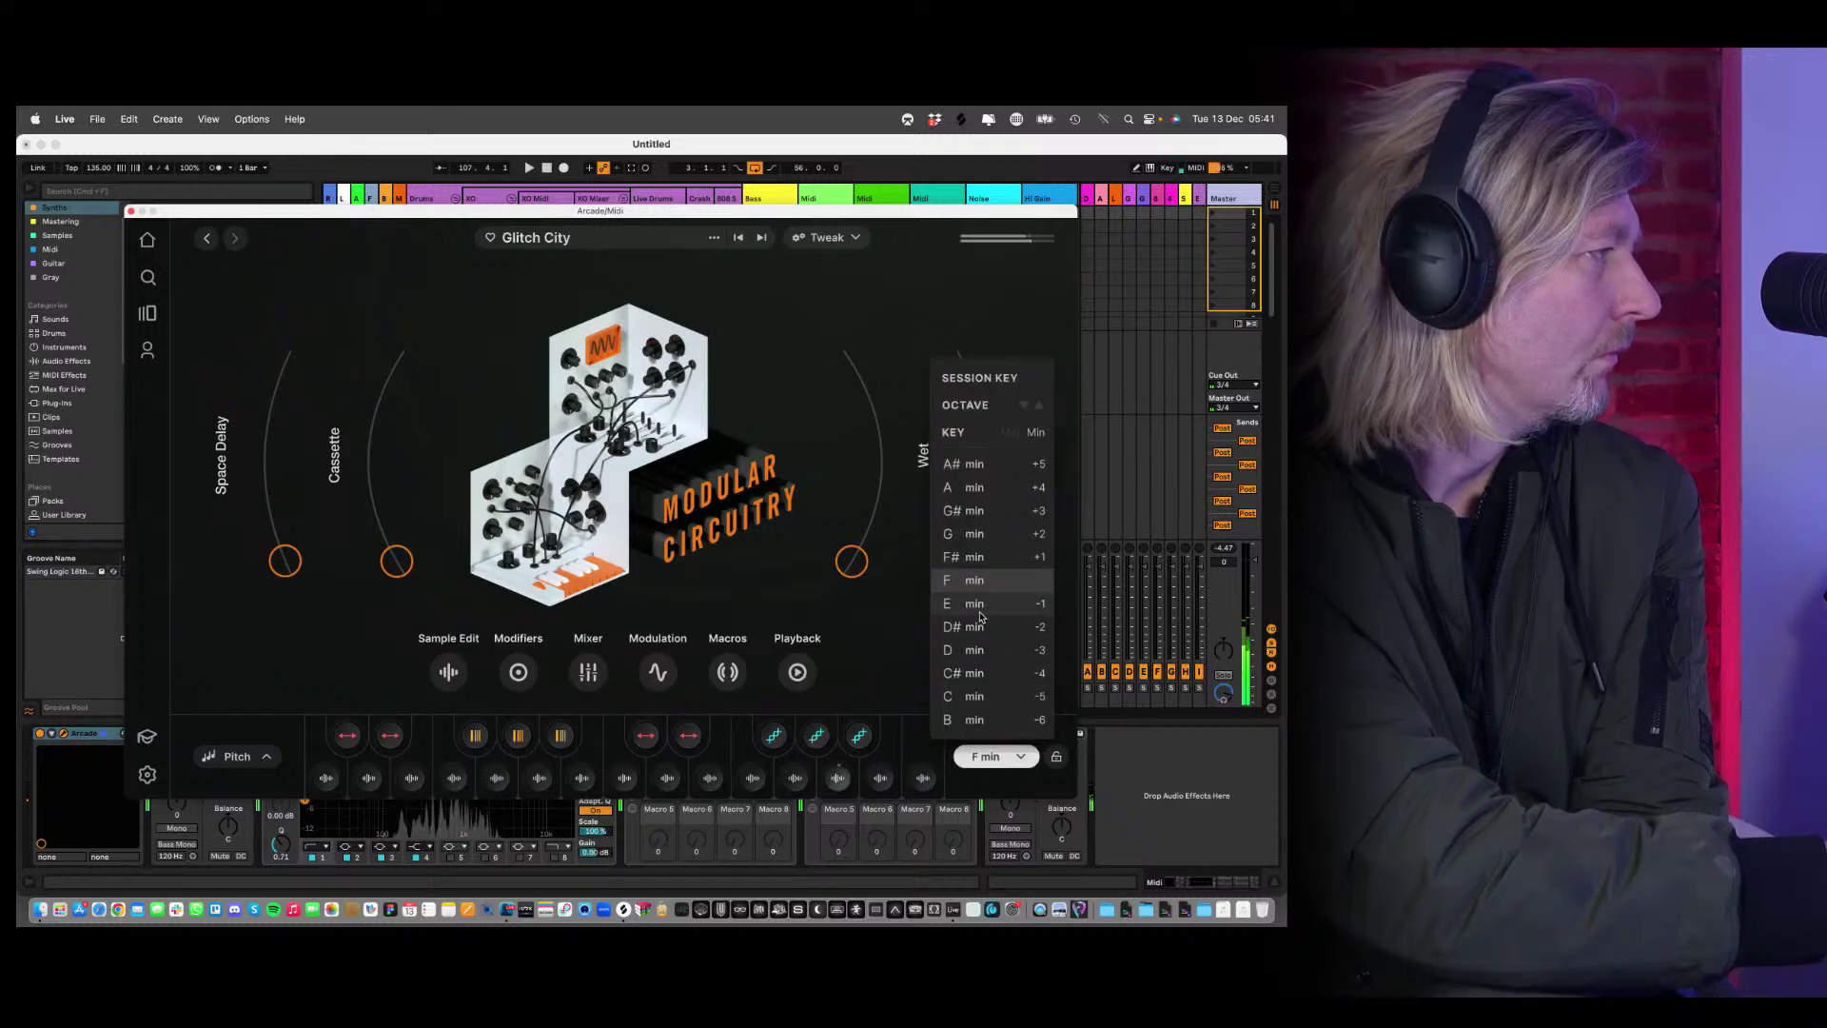
pyautogui.click(975, 558)
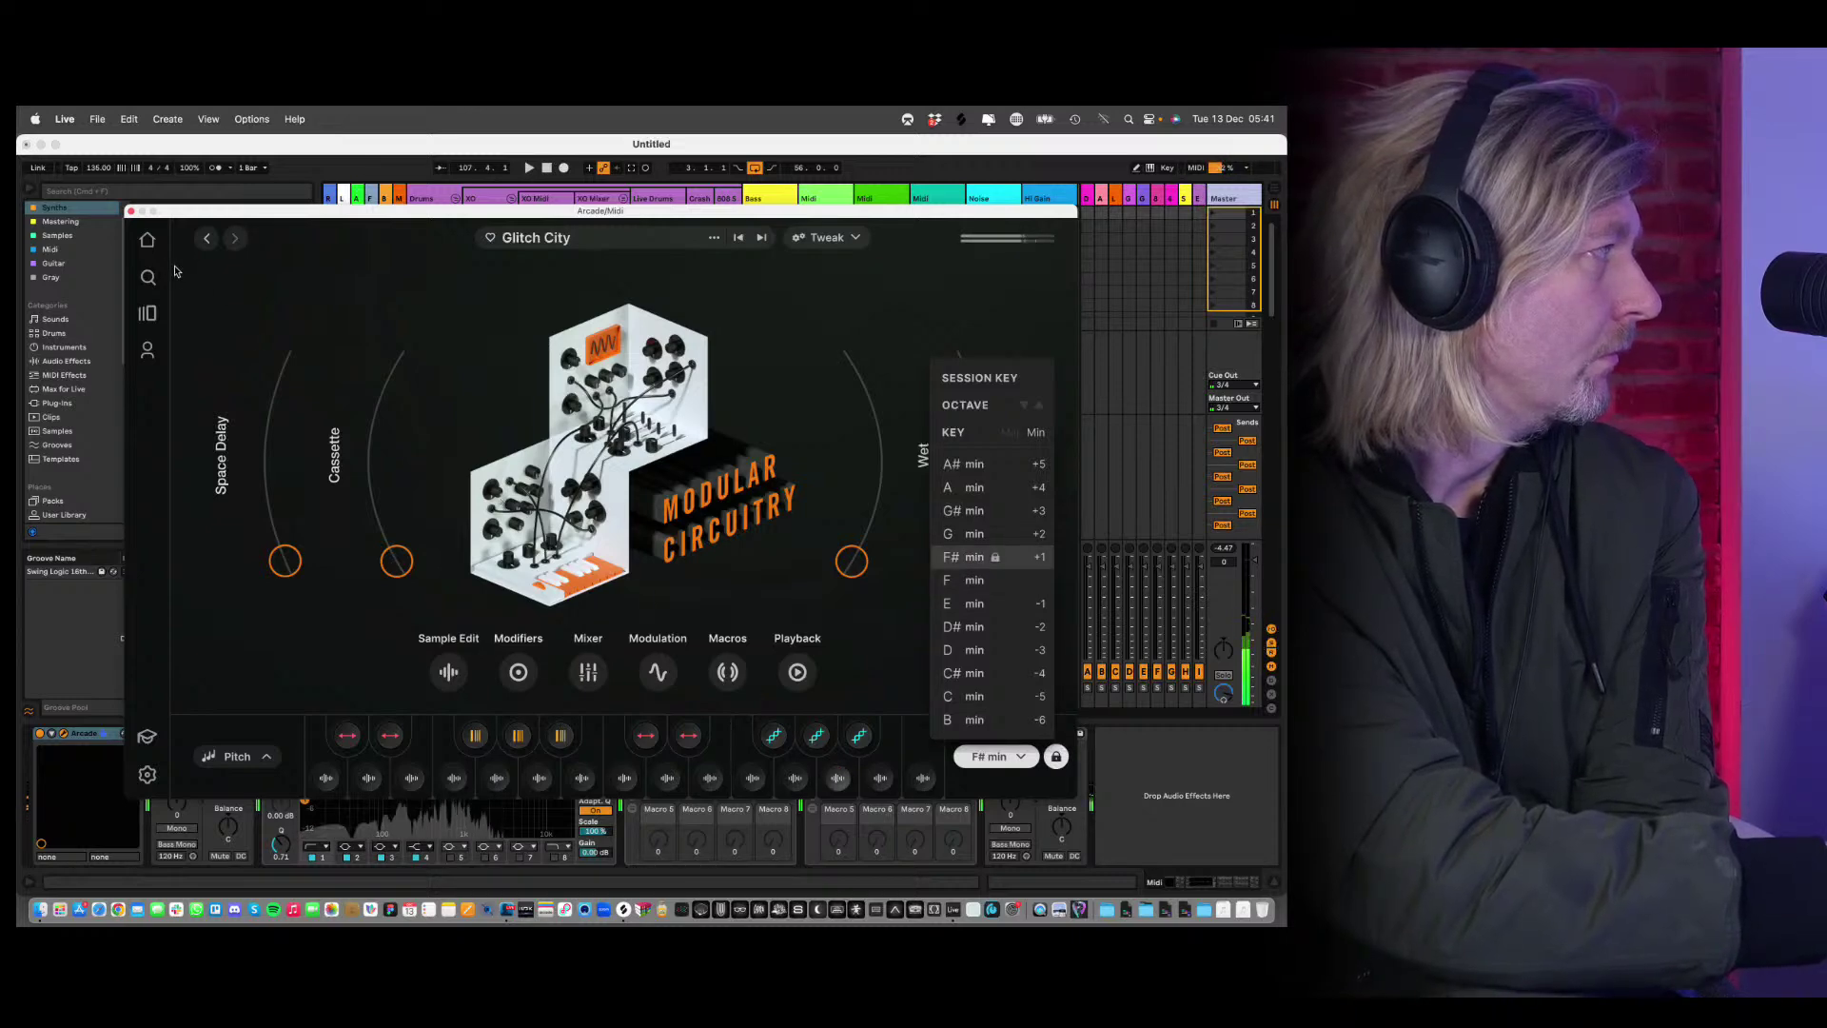
pyautogui.click(130, 211)
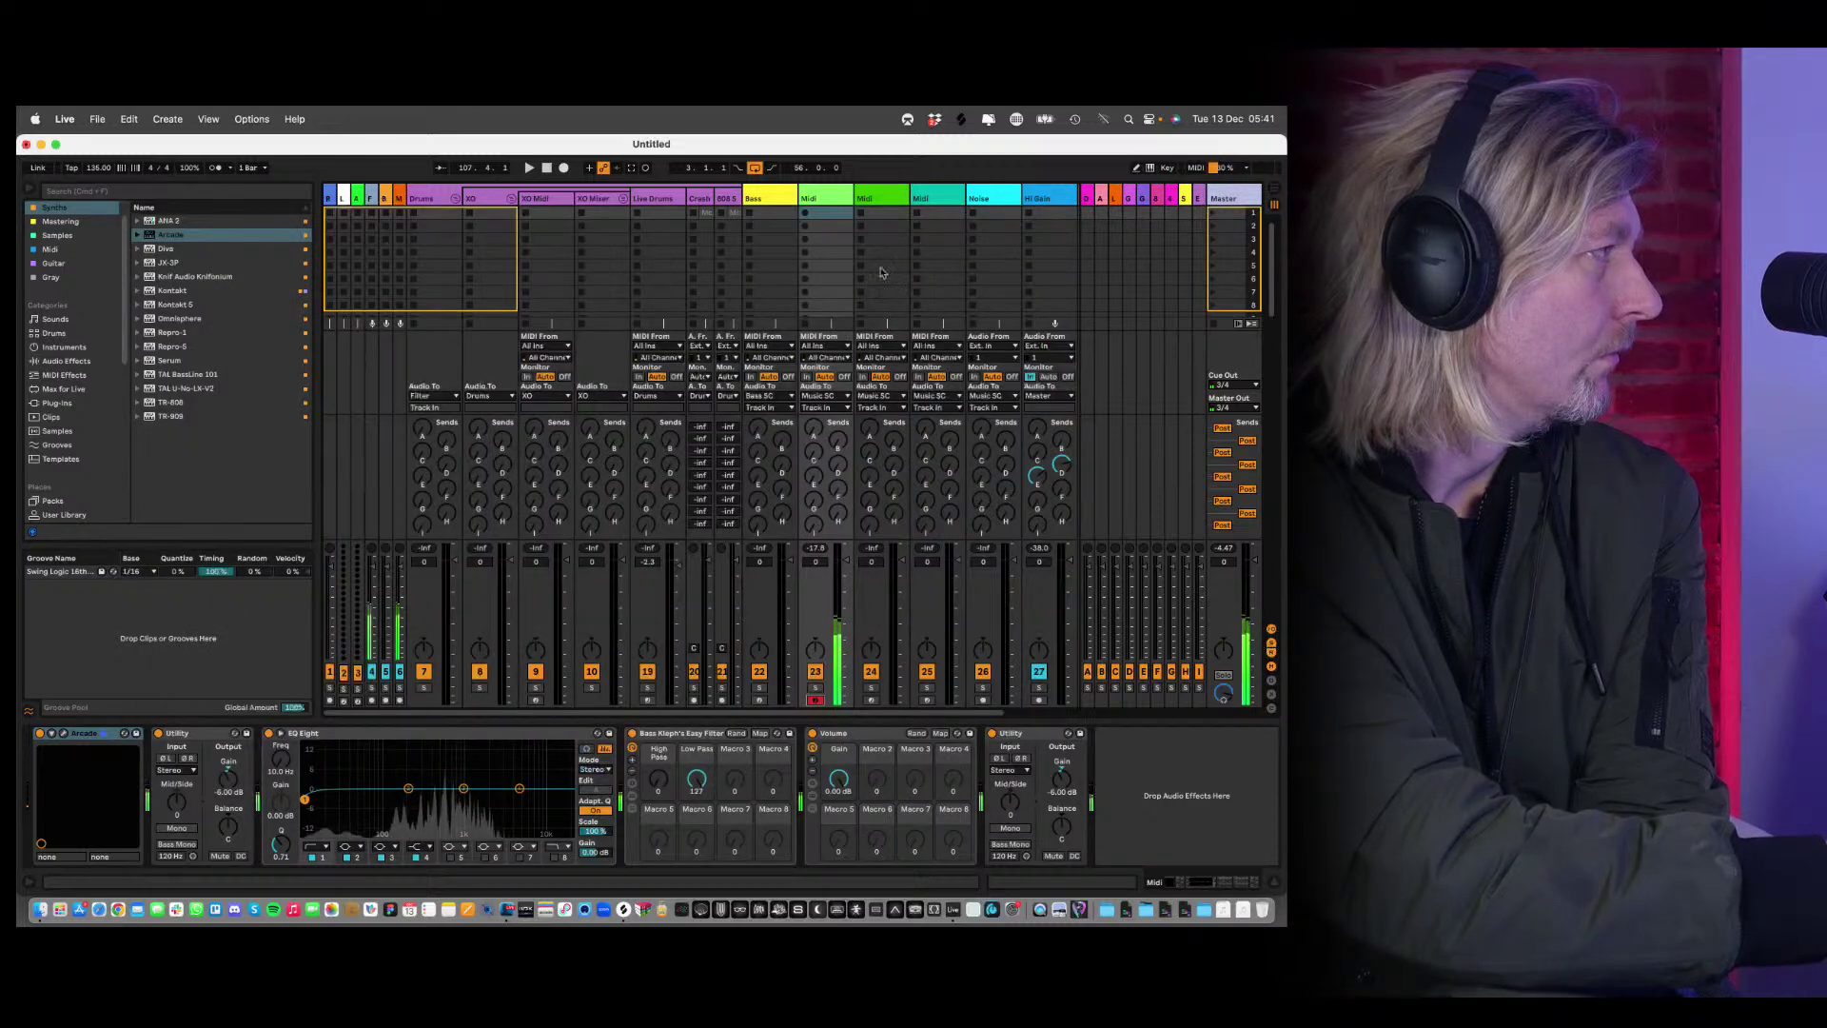
# Record a clip in the first slot of the Arcade Midi track and deactivate the XO Mixer track.
pyautogui.click(806, 217)
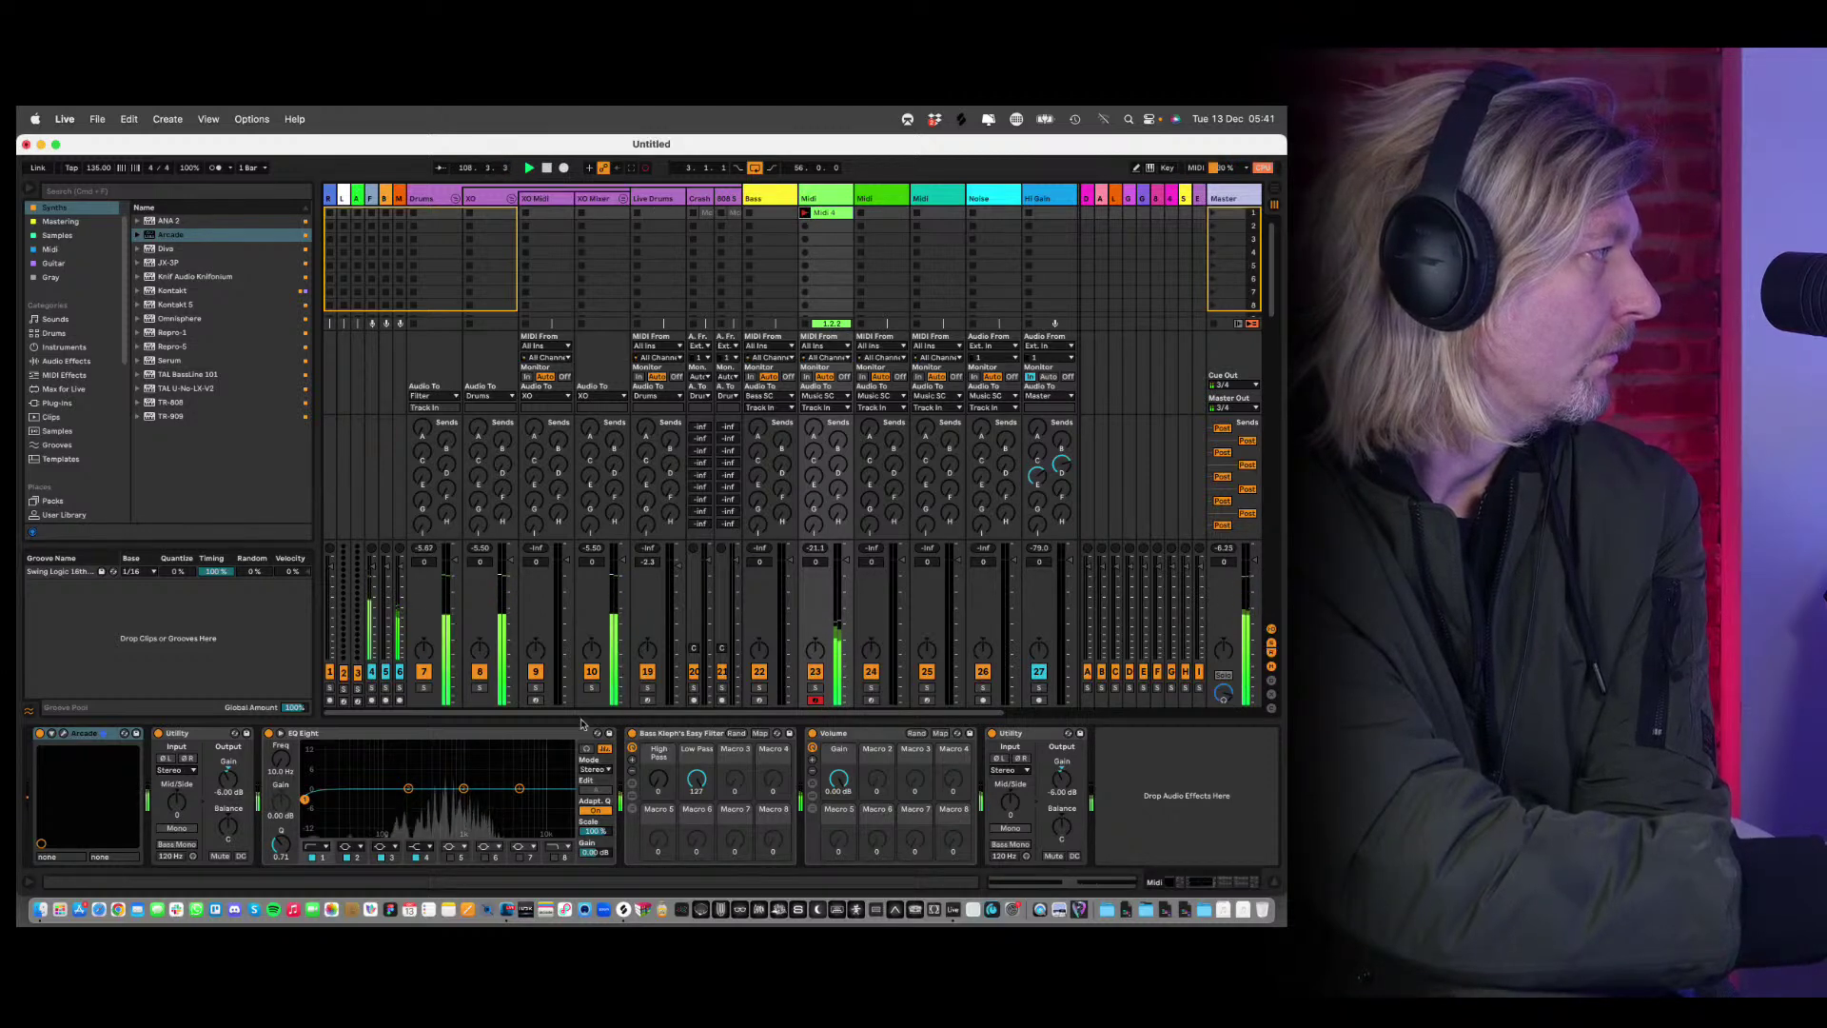
pyautogui.click(592, 672)
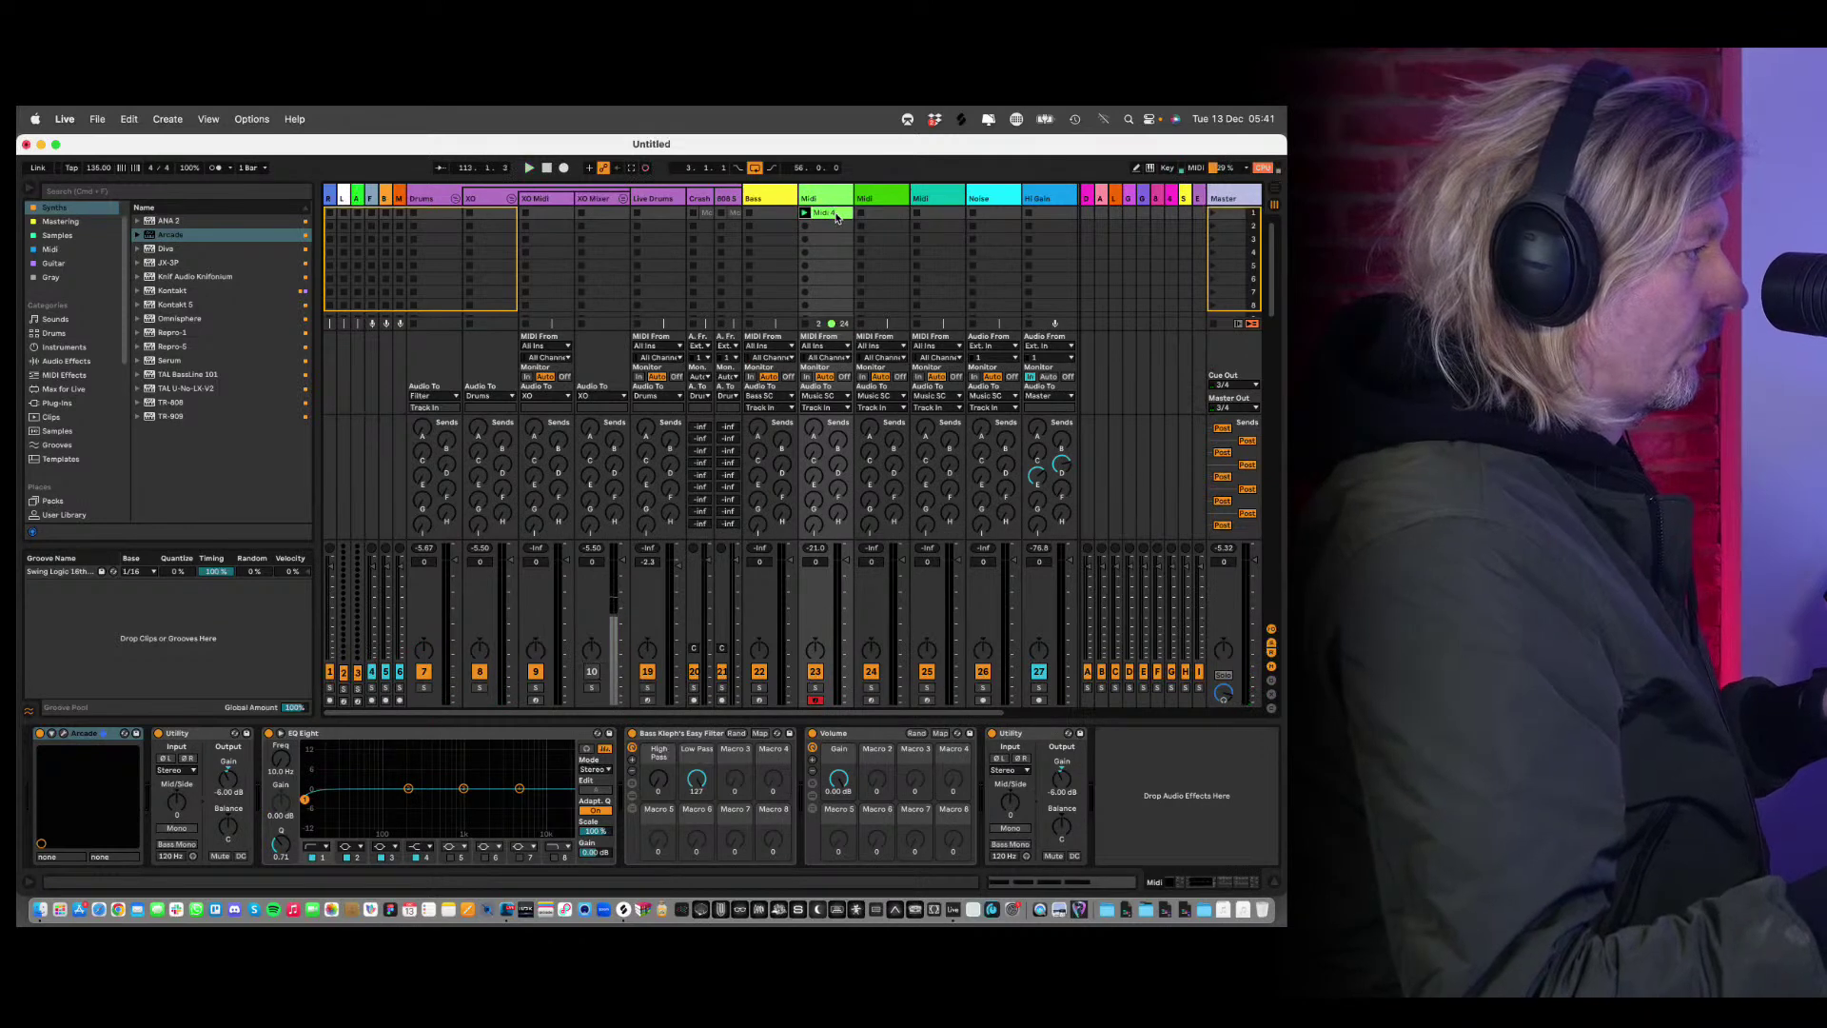
pyautogui.scroll(-5, 828, 294)
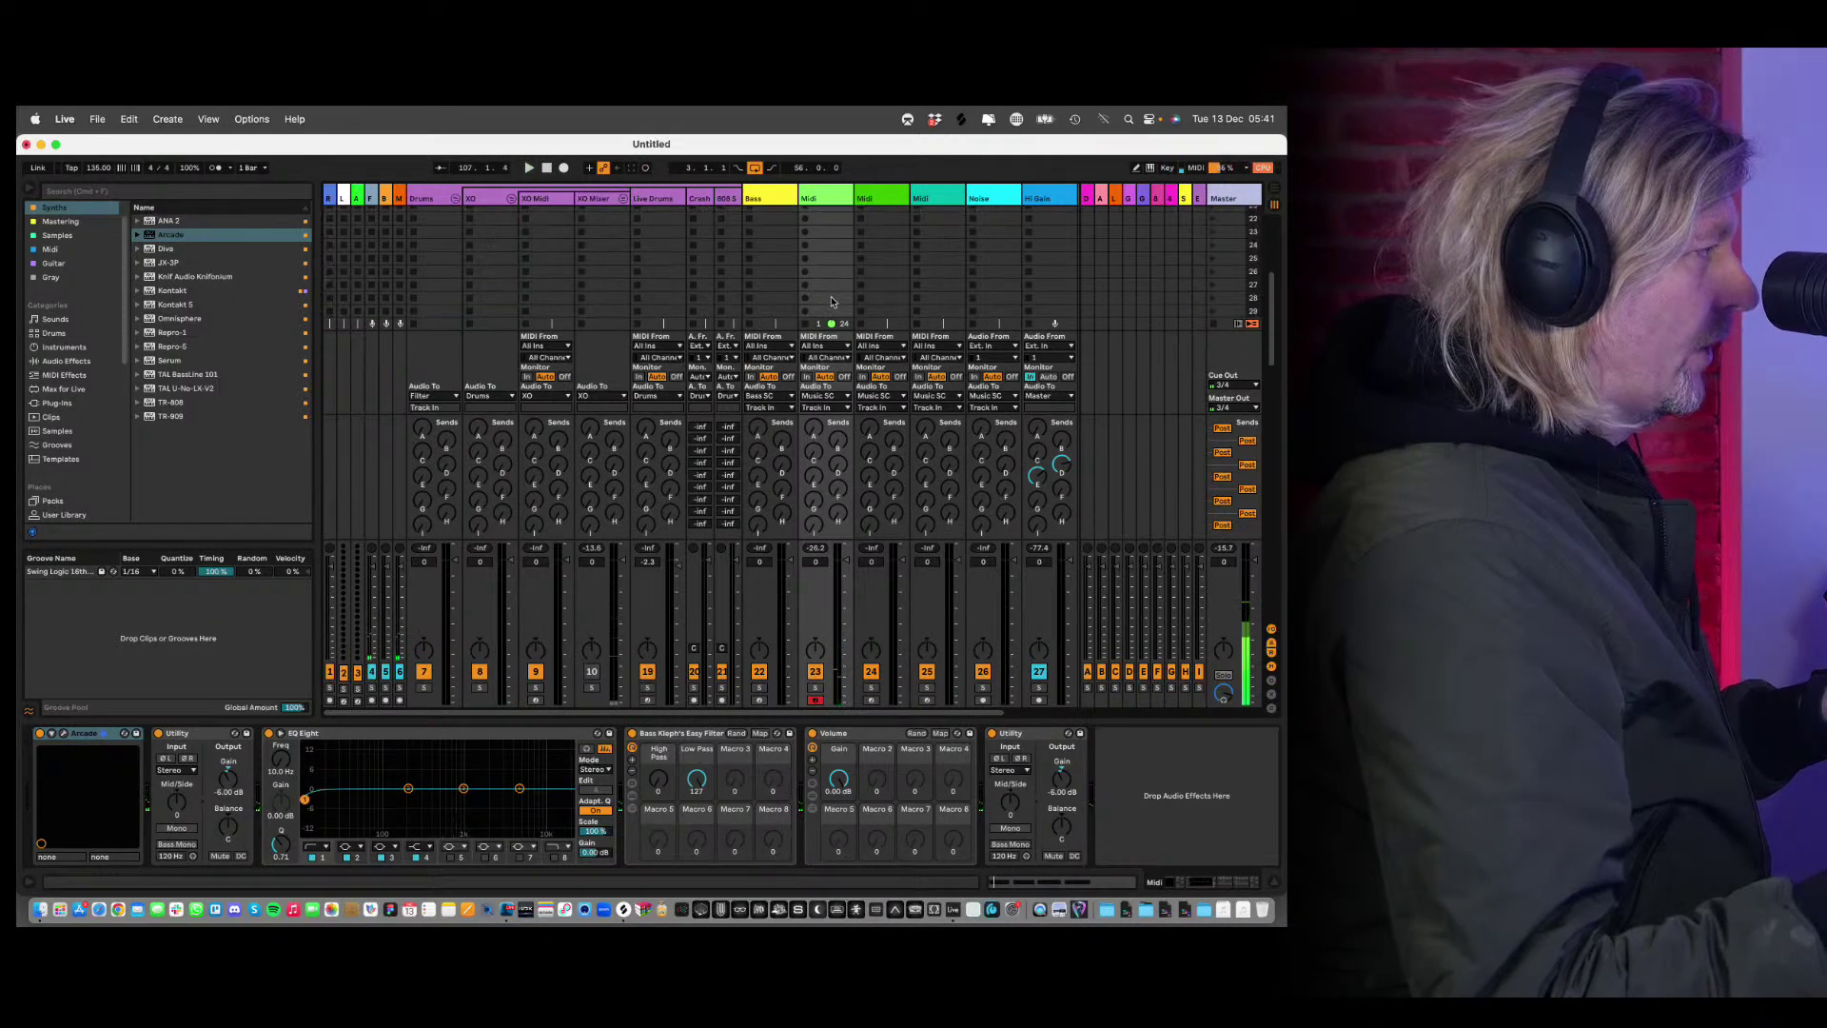
# Open the recorded clip in the first slot of the Arcade Midi track and quantize its notes.
pyautogui.scroll(5, 820, 273)
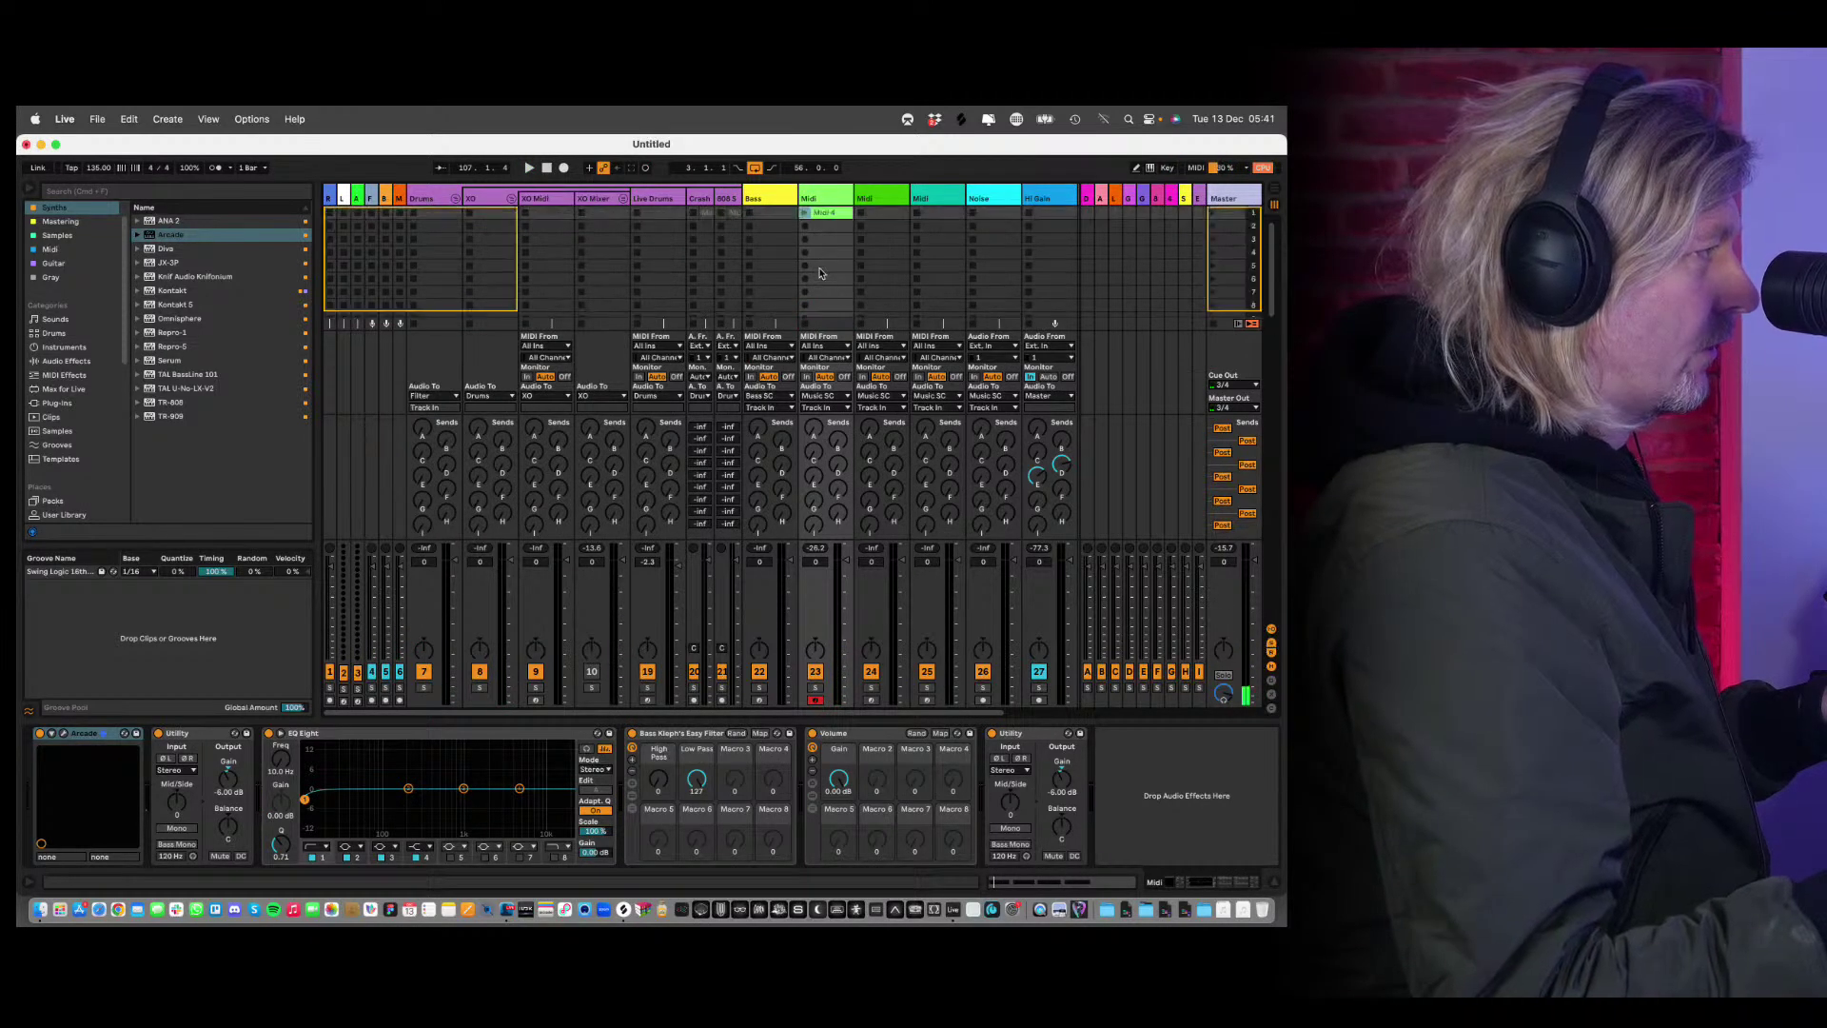
pyautogui.doubleClick(824, 212)
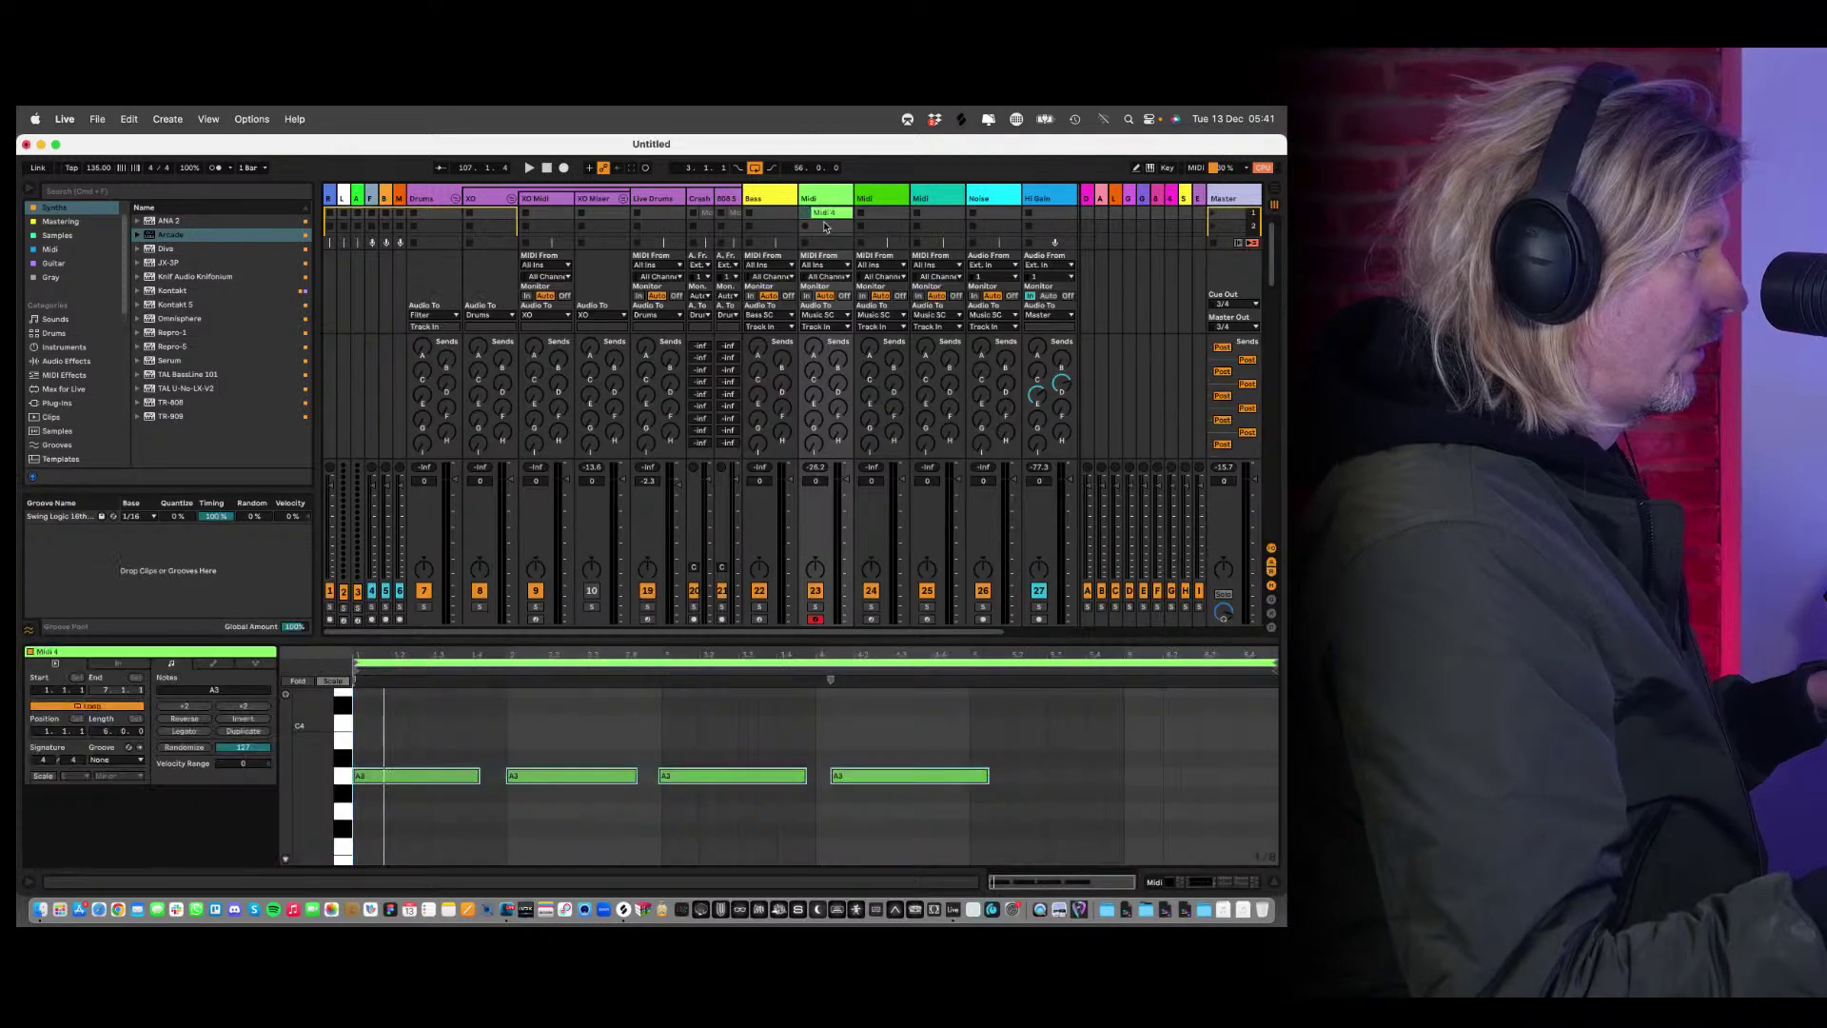
pyautogui.press('super+u')
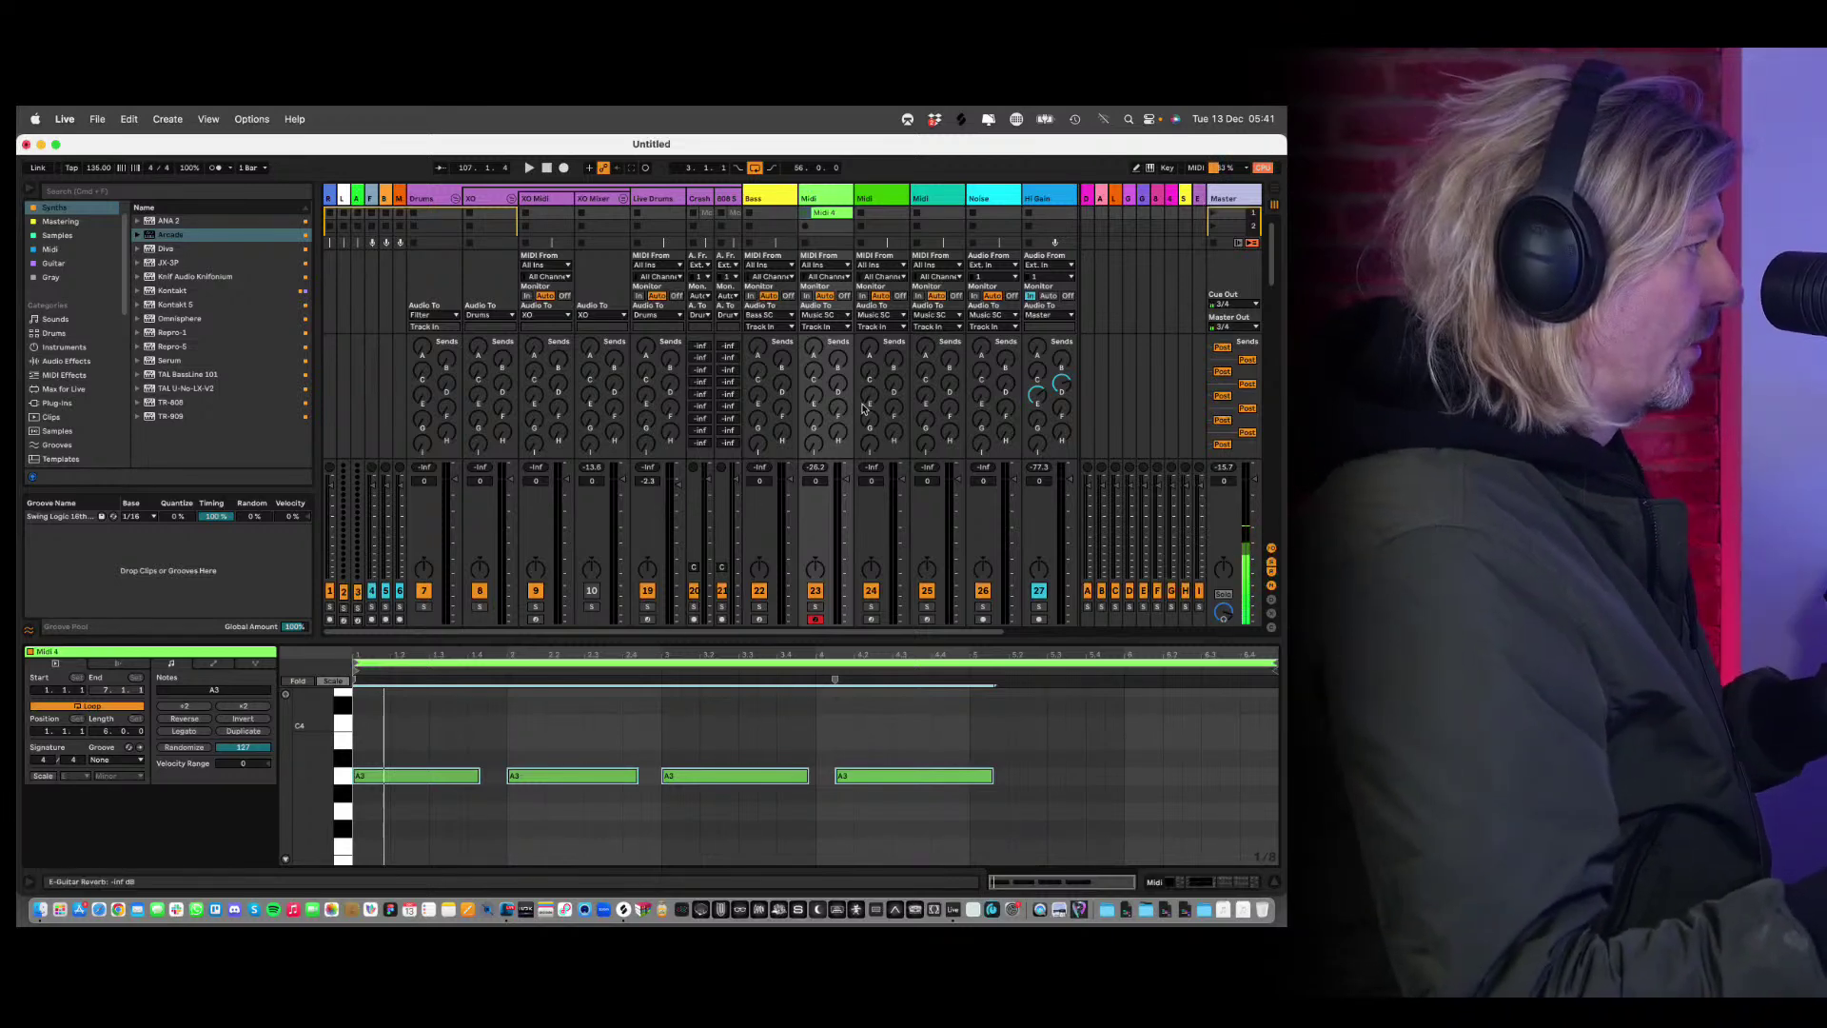
# Open the XO plugin on the XO Midi track and browse its presets to load Hutch McRH Set.
pyautogui.click(546, 202)
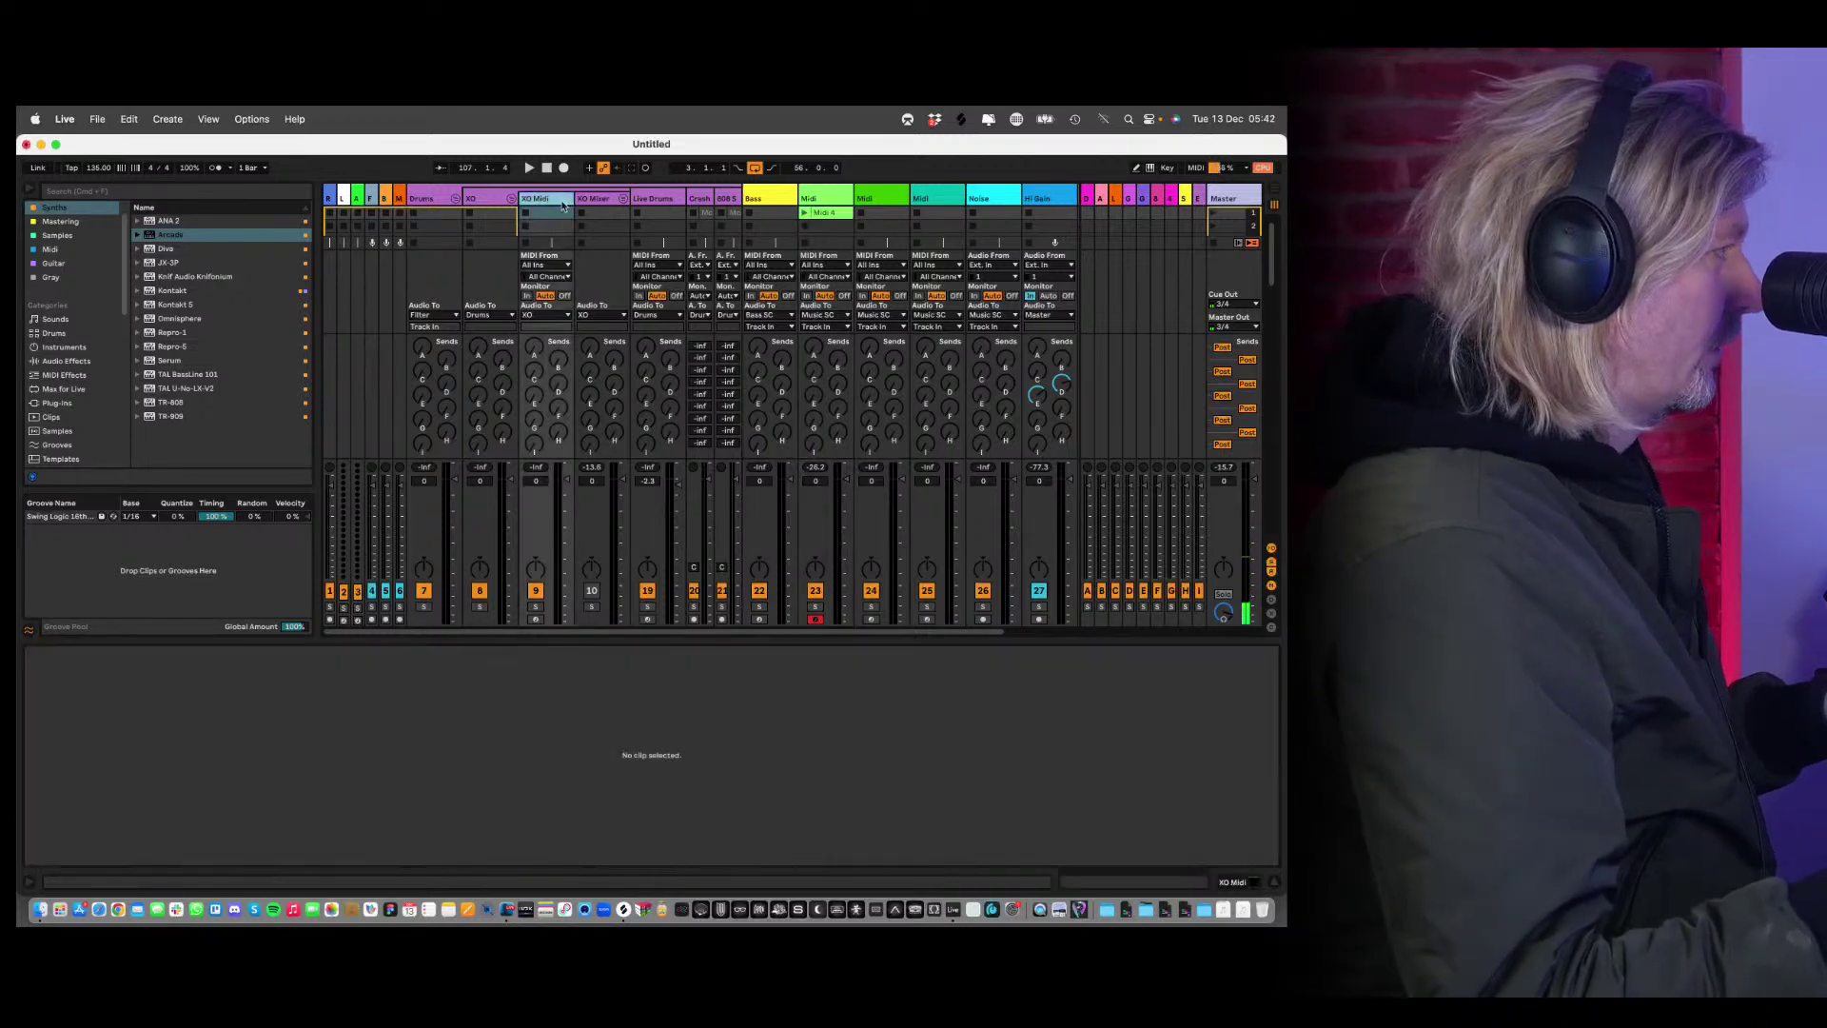
pyautogui.click(543, 200)
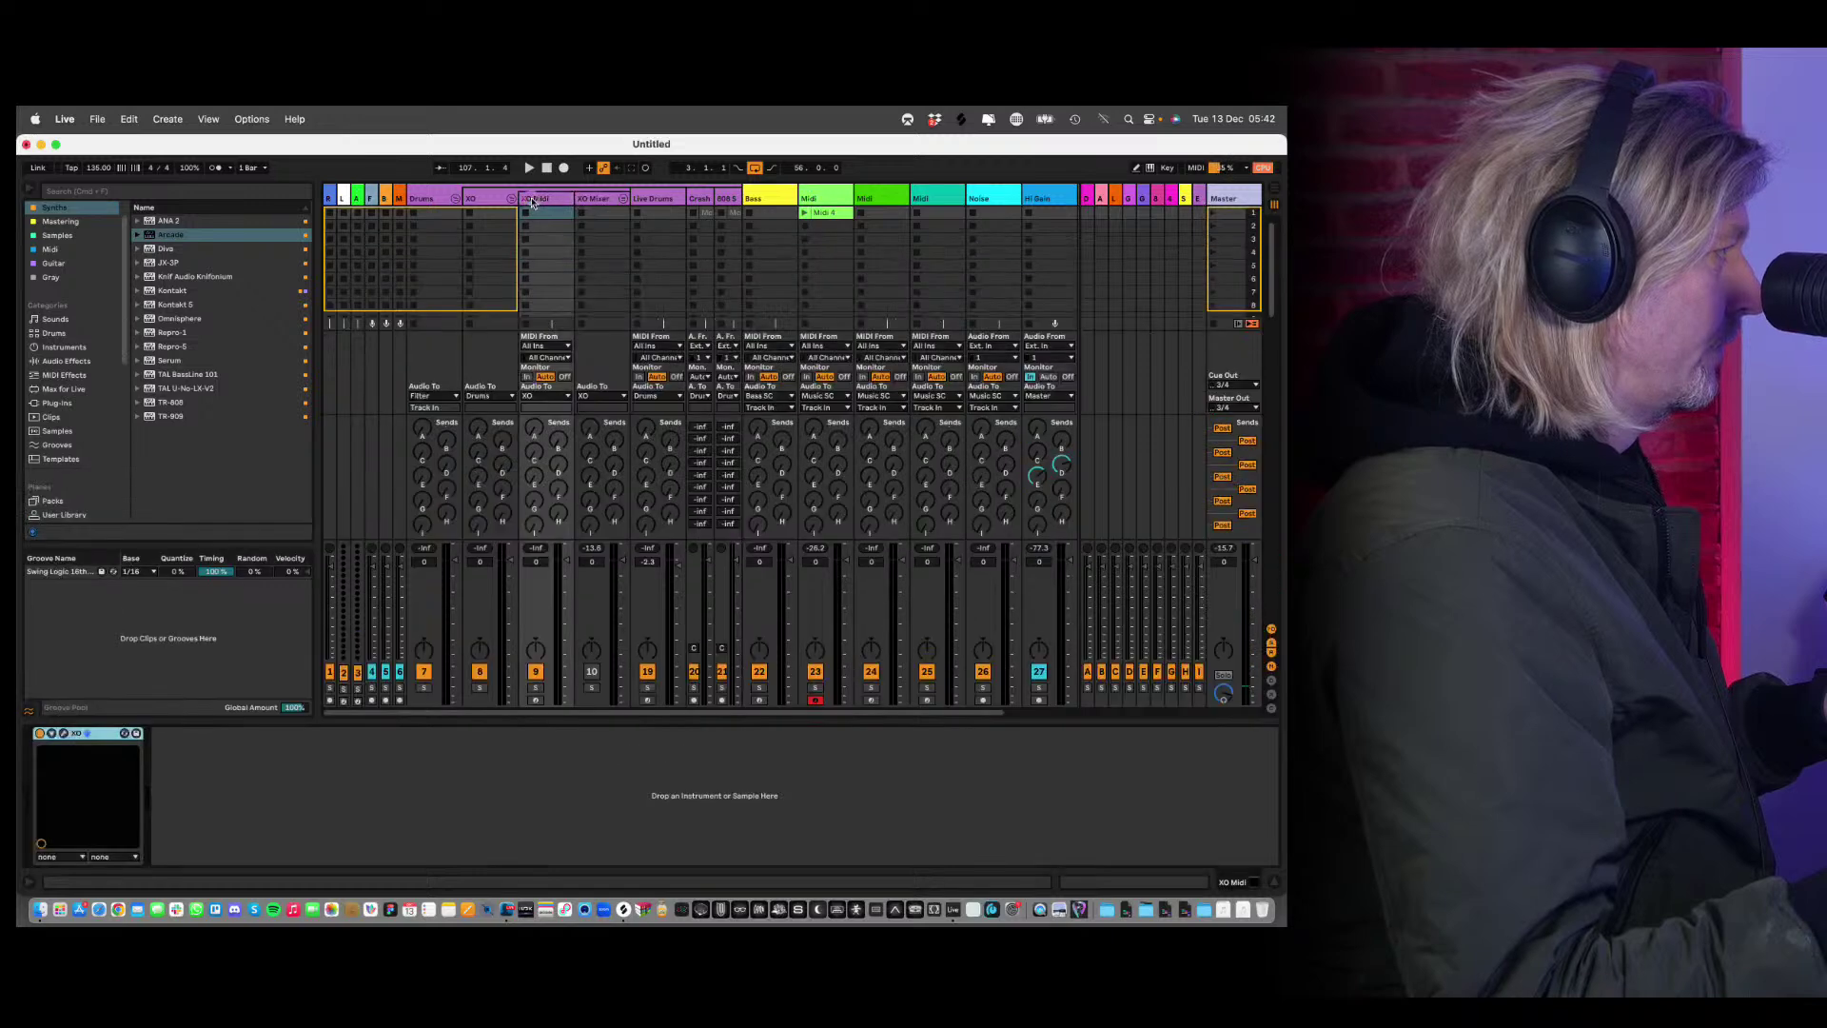
pyautogui.click(83, 731)
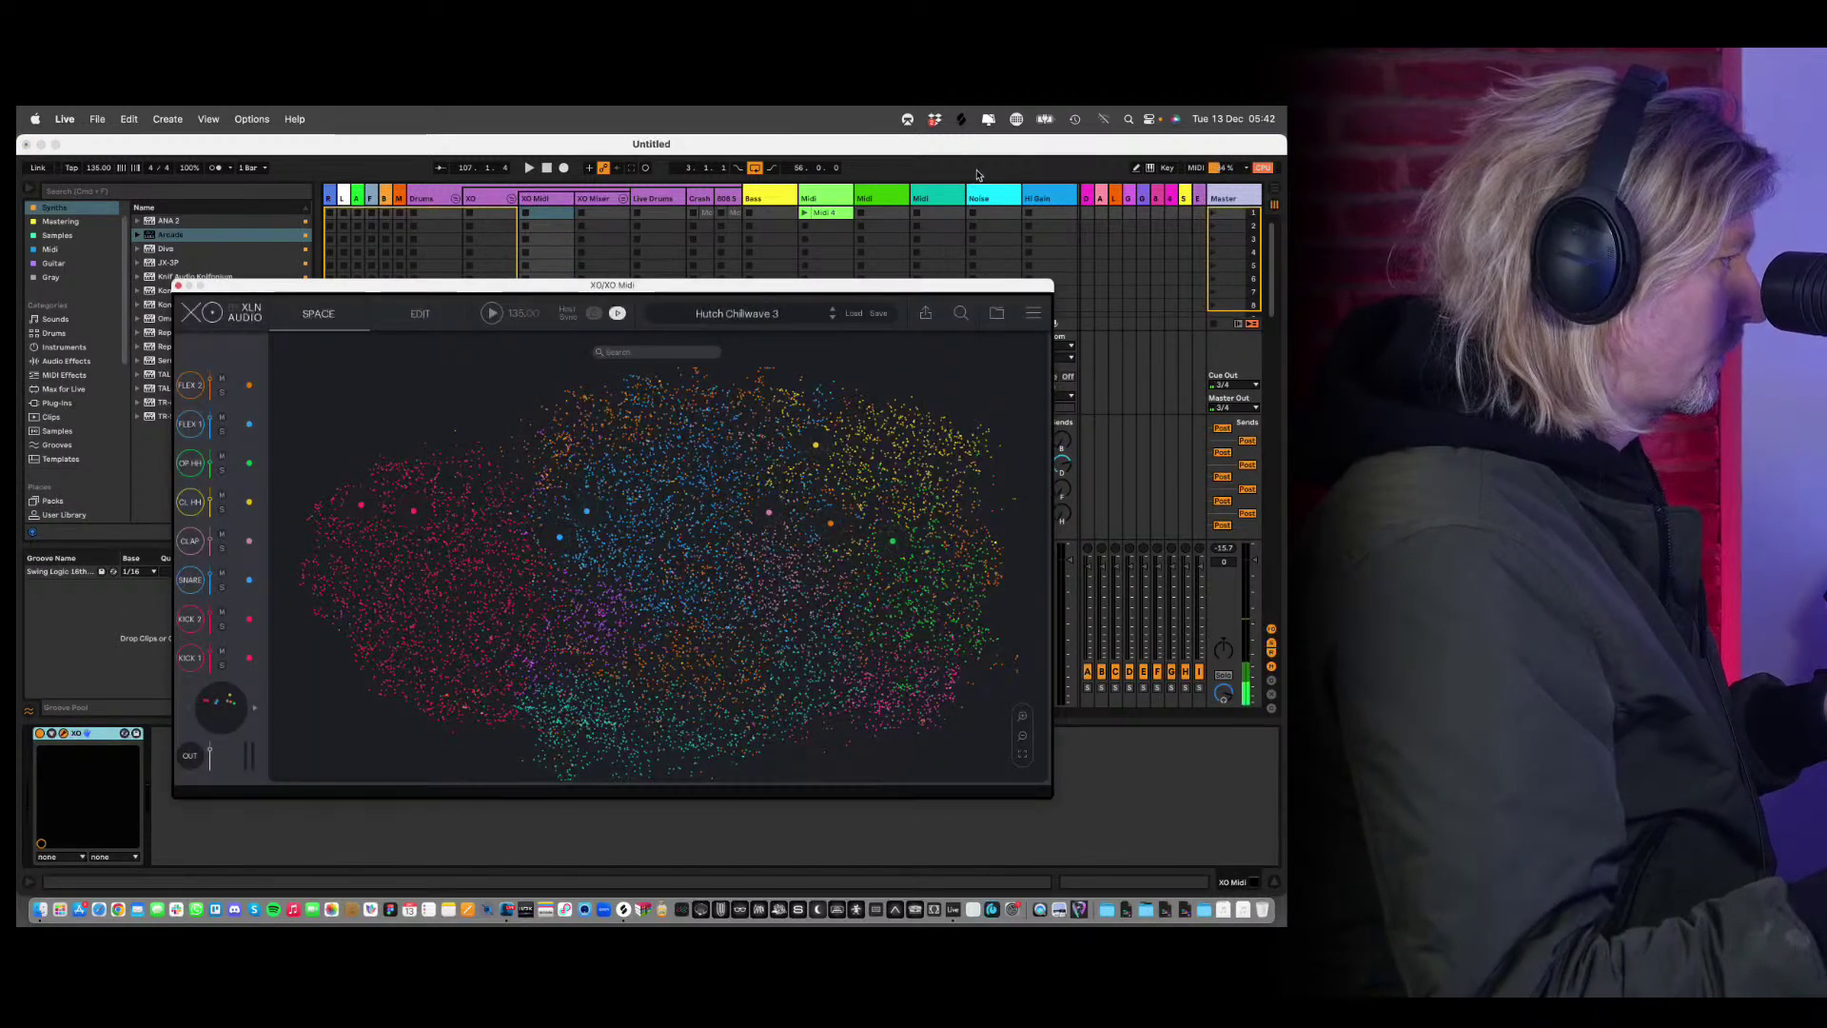
pyautogui.click(833, 318)
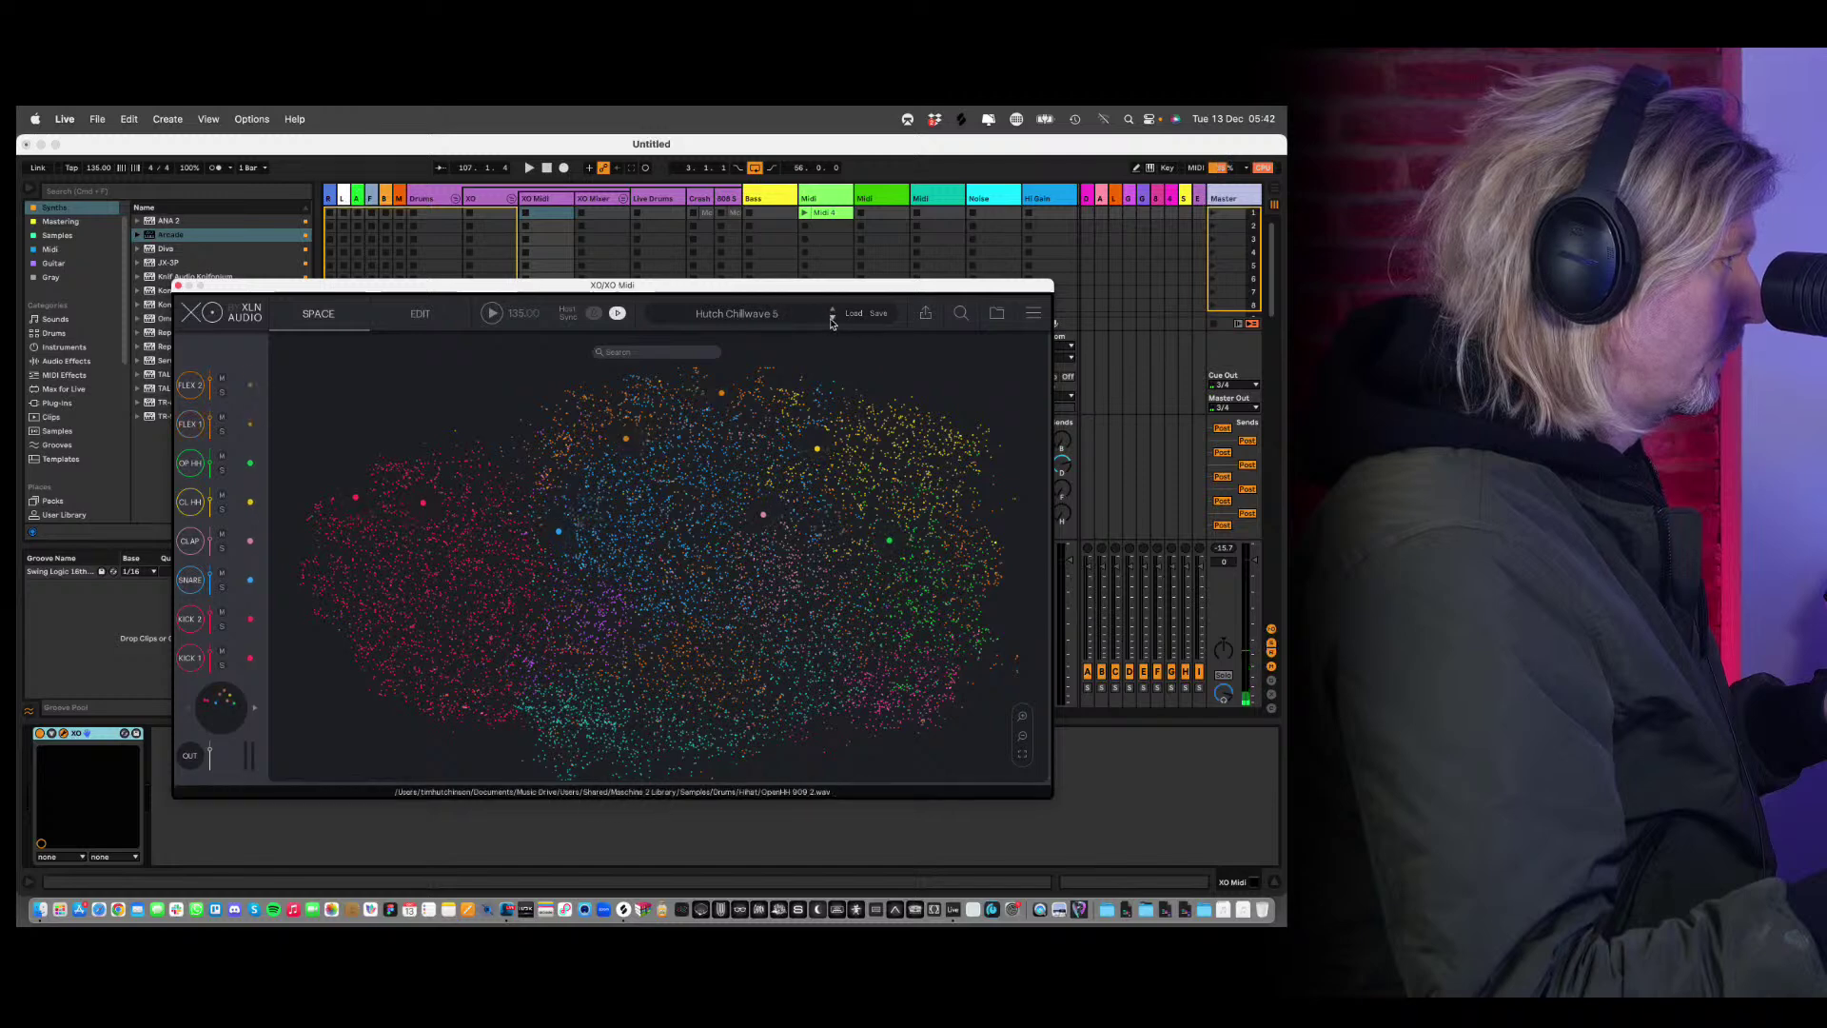
pyautogui.click(833, 320)
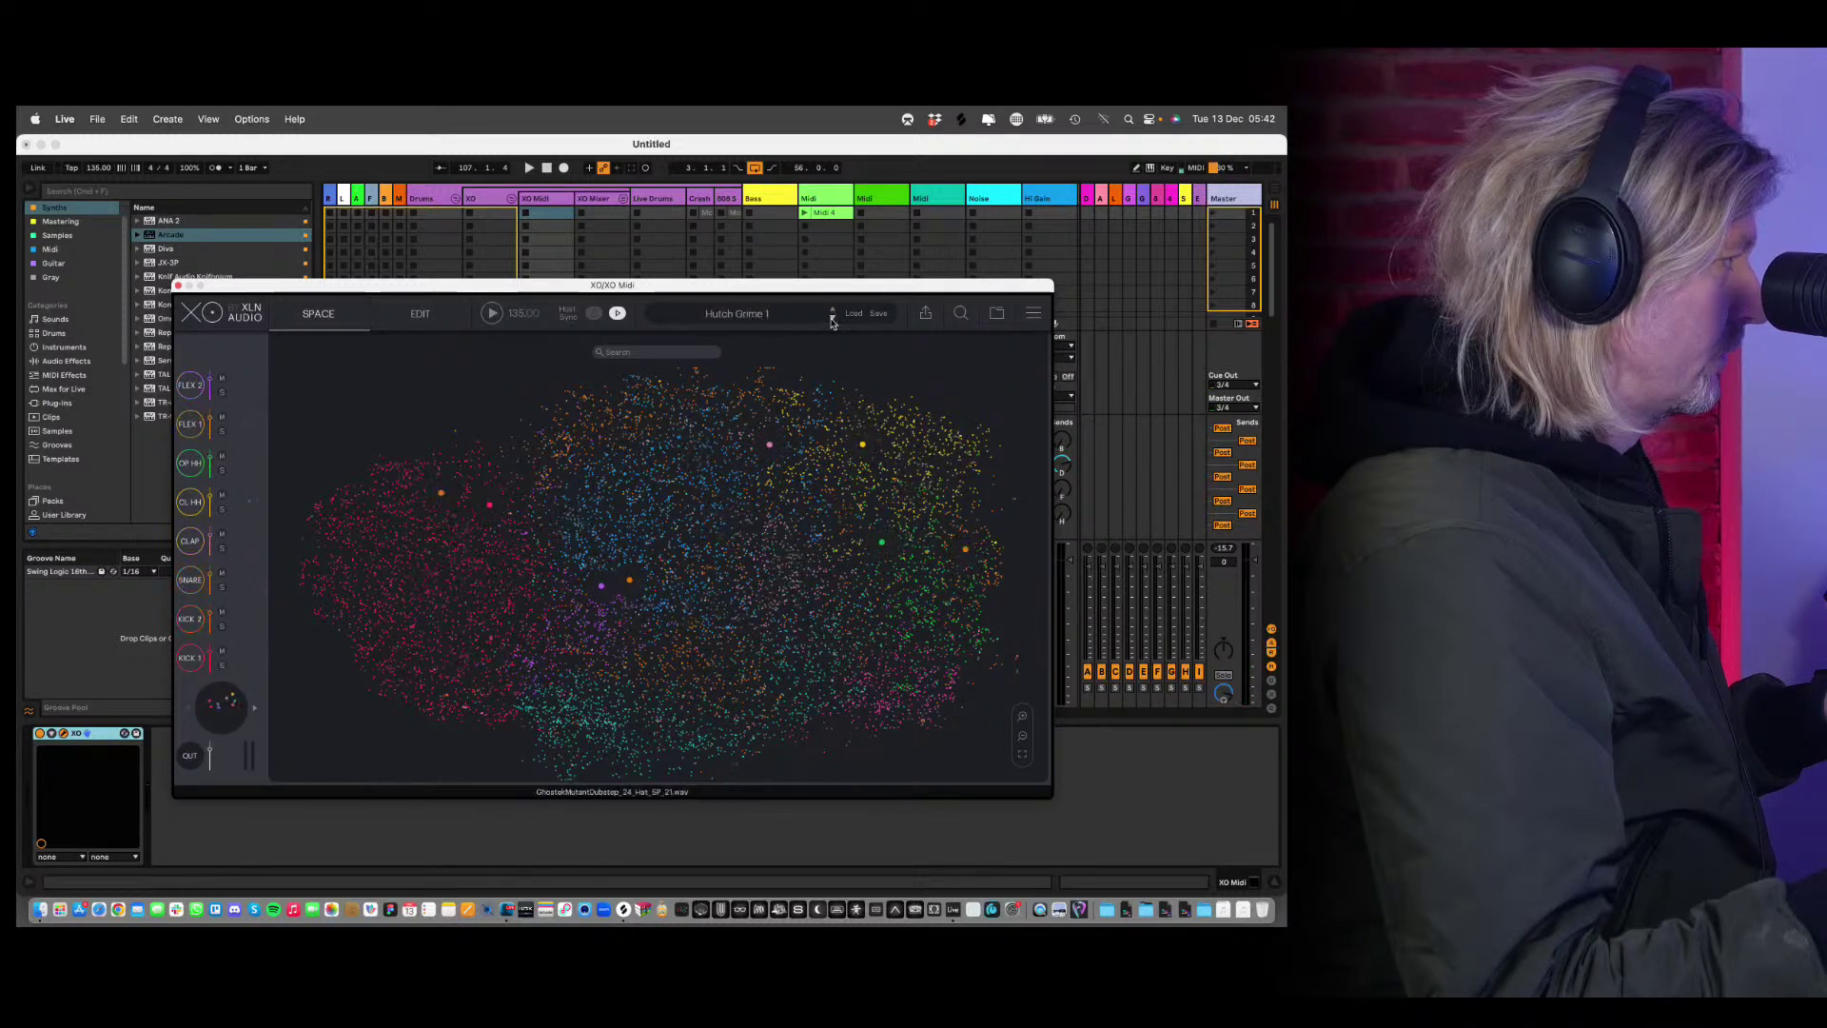
pyautogui.click(832, 321)
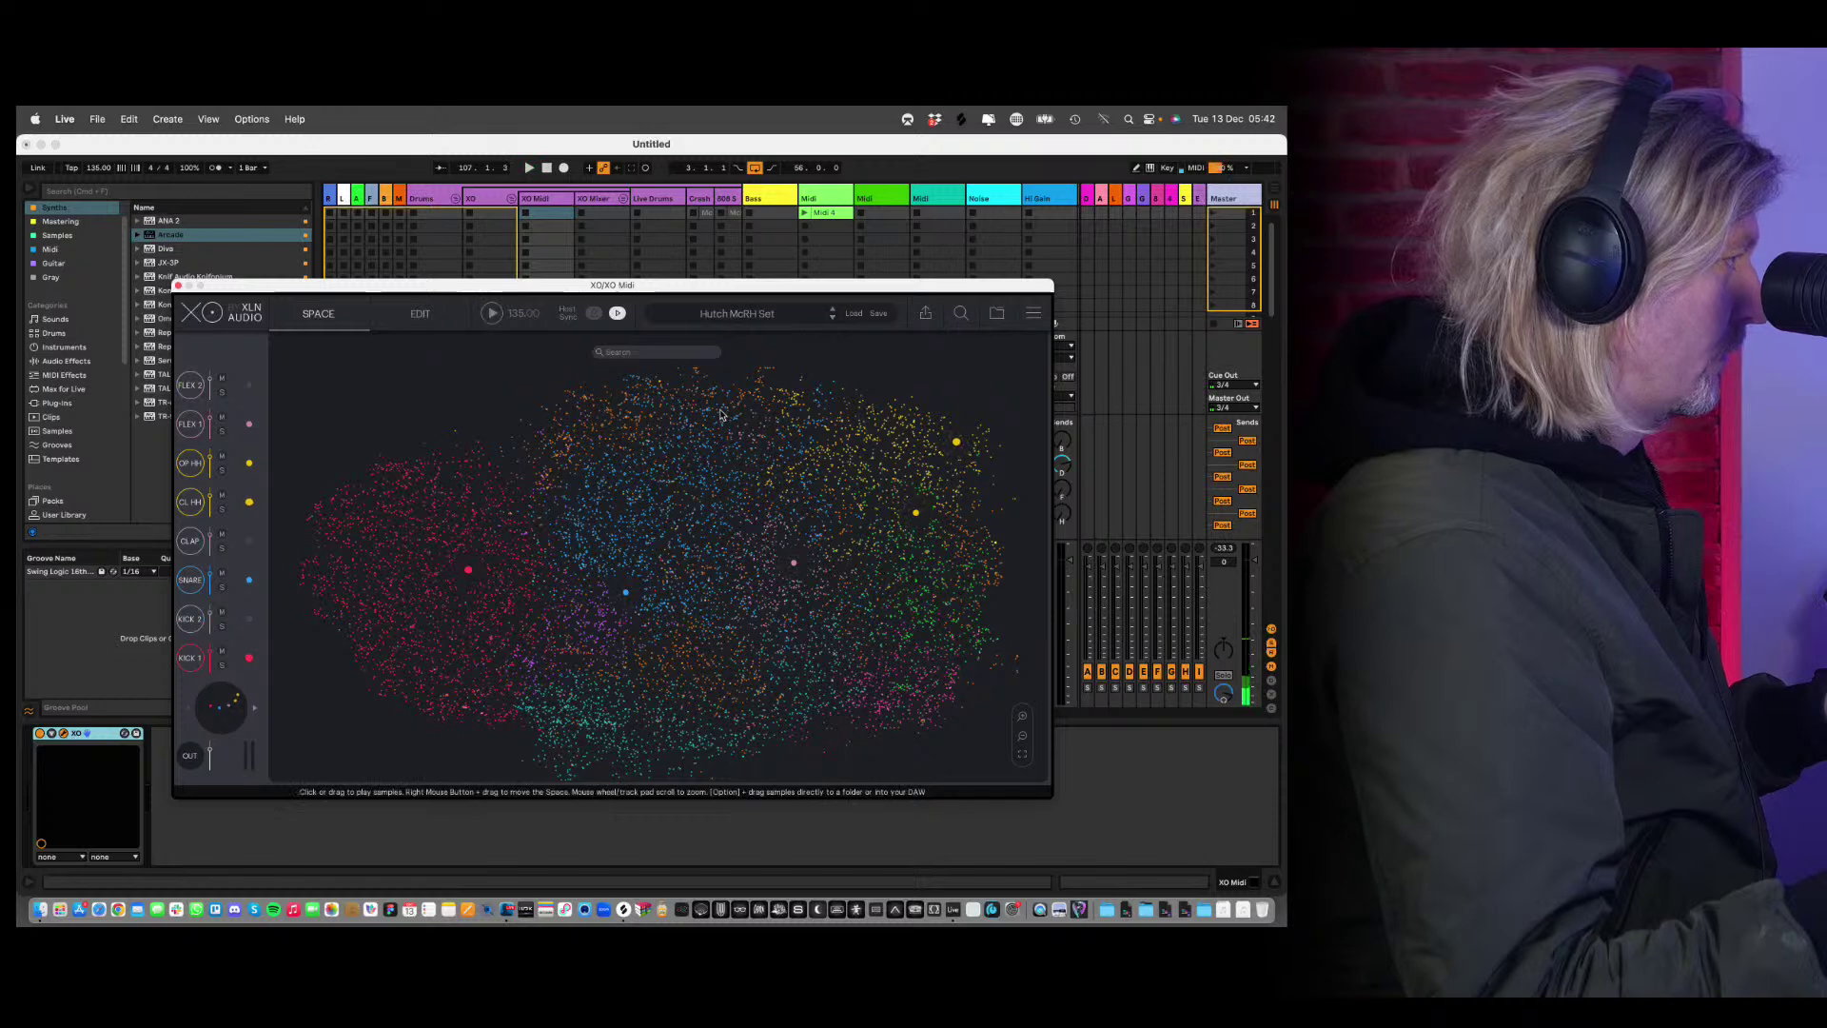
# In XO's sequencer, thin the Kick 1 pattern to hits on steps 1 and 11 while auditioning it.
pyautogui.click(420, 314)
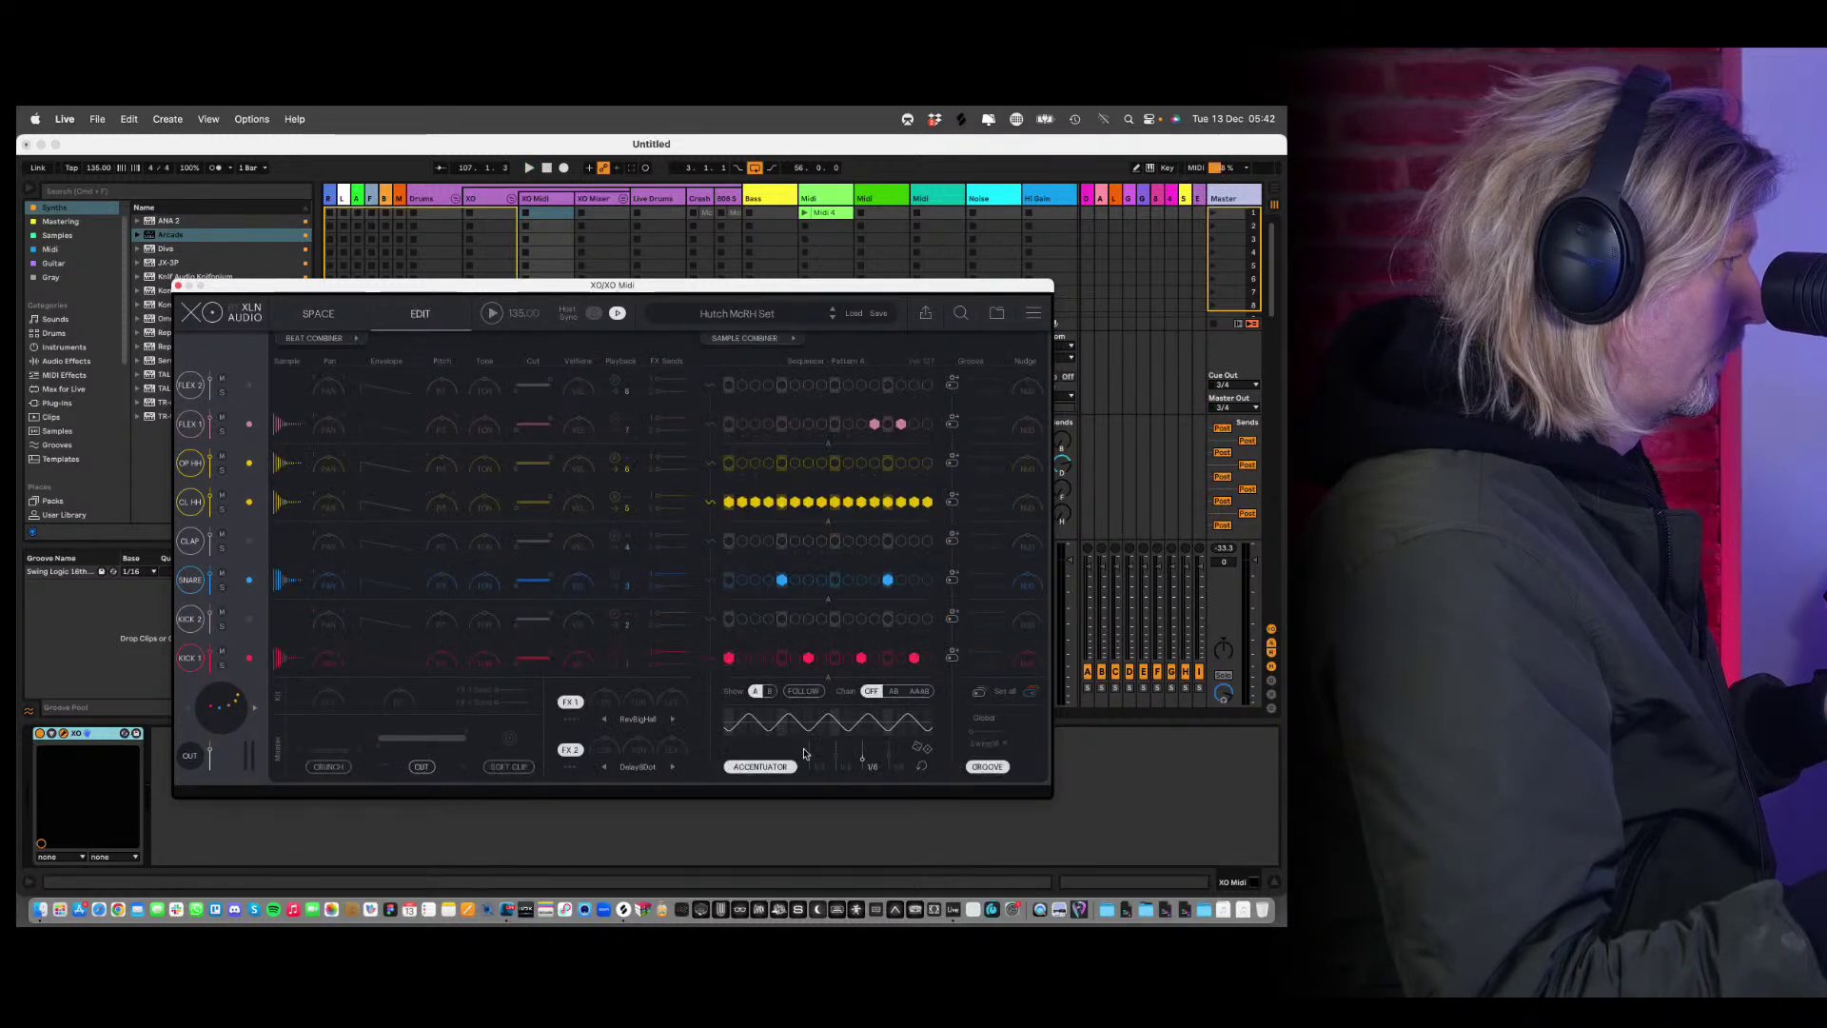
pyautogui.moveTo(540, 288); pyautogui.dragTo(591, 392)
pyautogui.press('space')
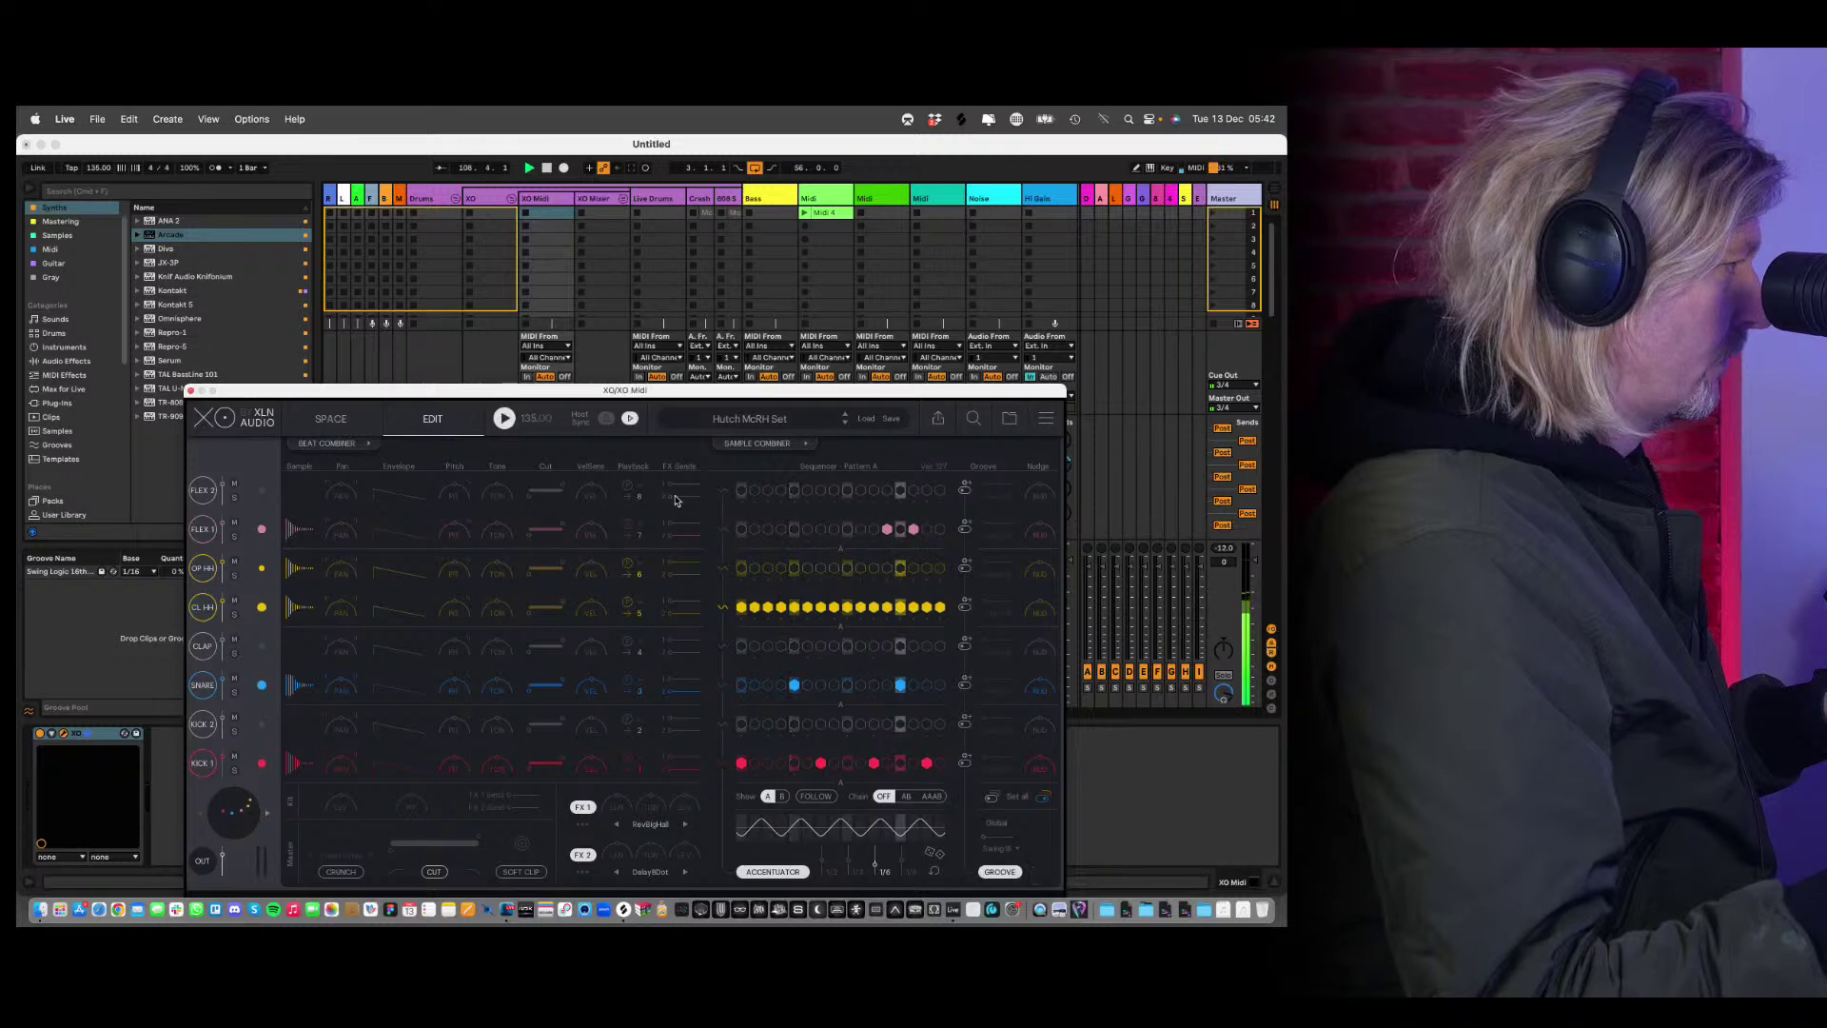
pyautogui.press('space')
pyautogui.click(820, 762)
pyautogui.click(742, 763)
pyautogui.press('space')
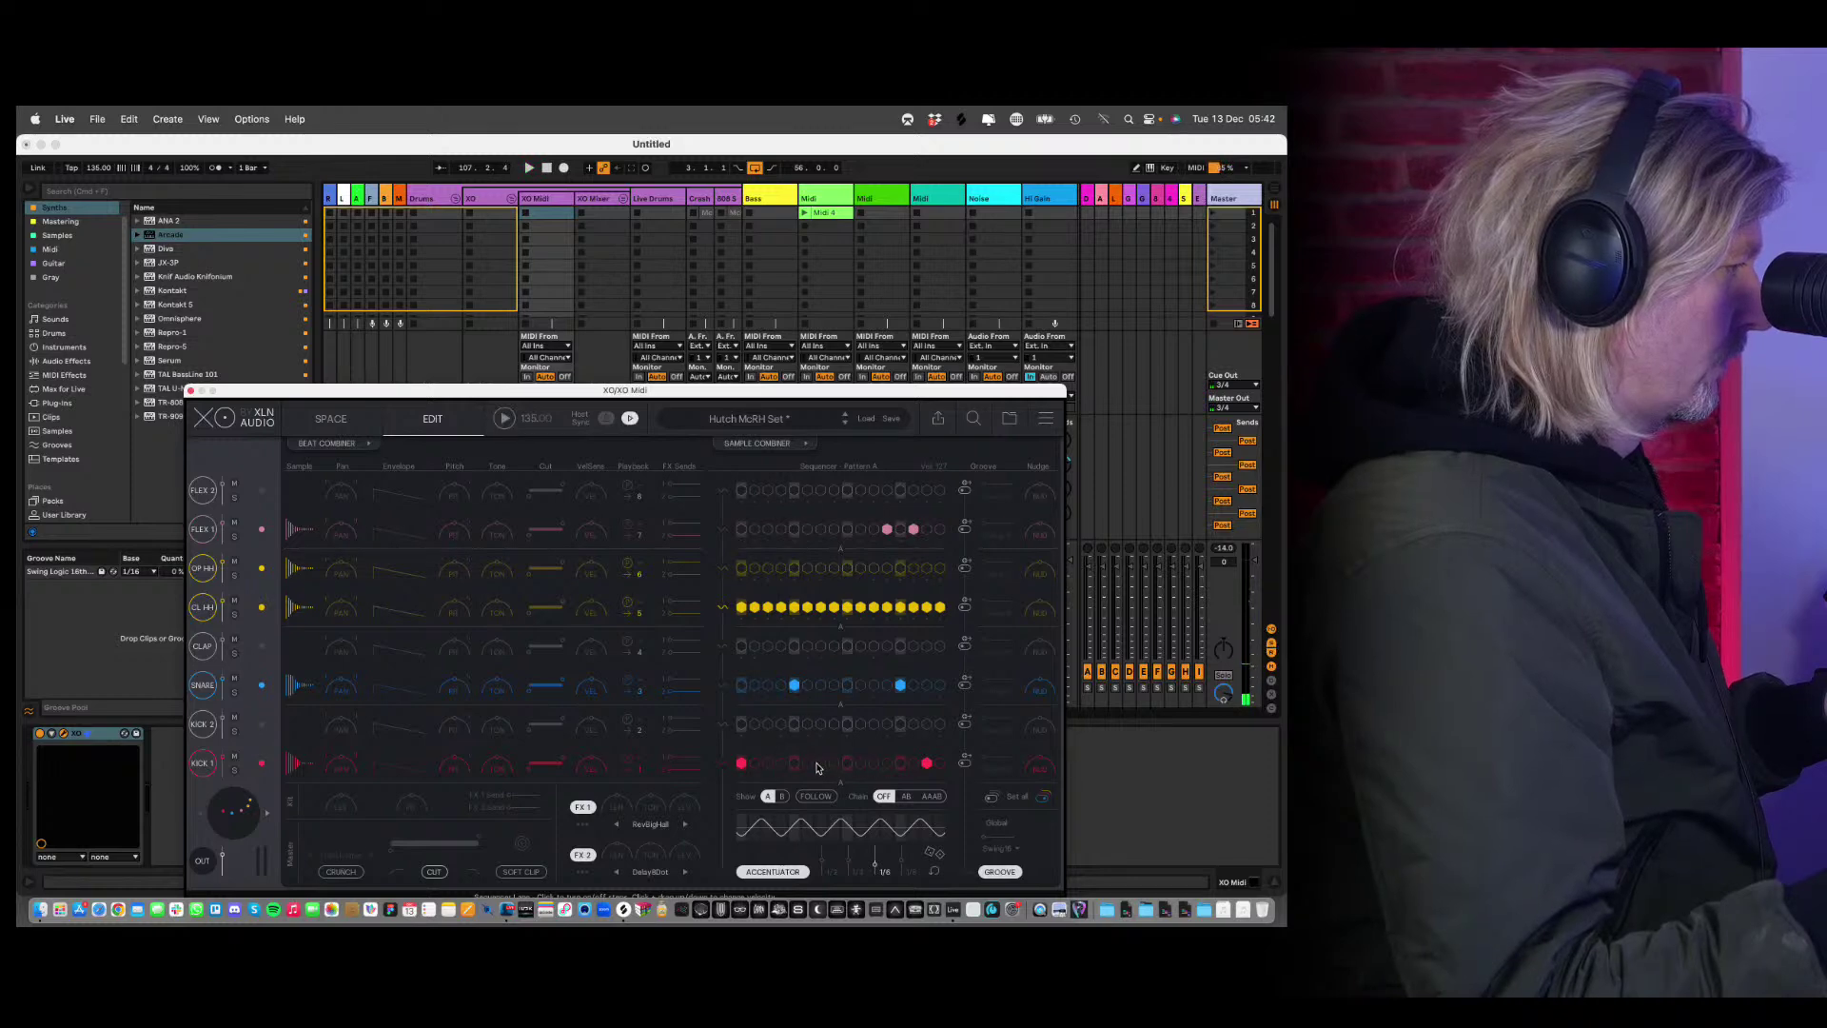
pyautogui.press('space')
pyautogui.click(927, 762)
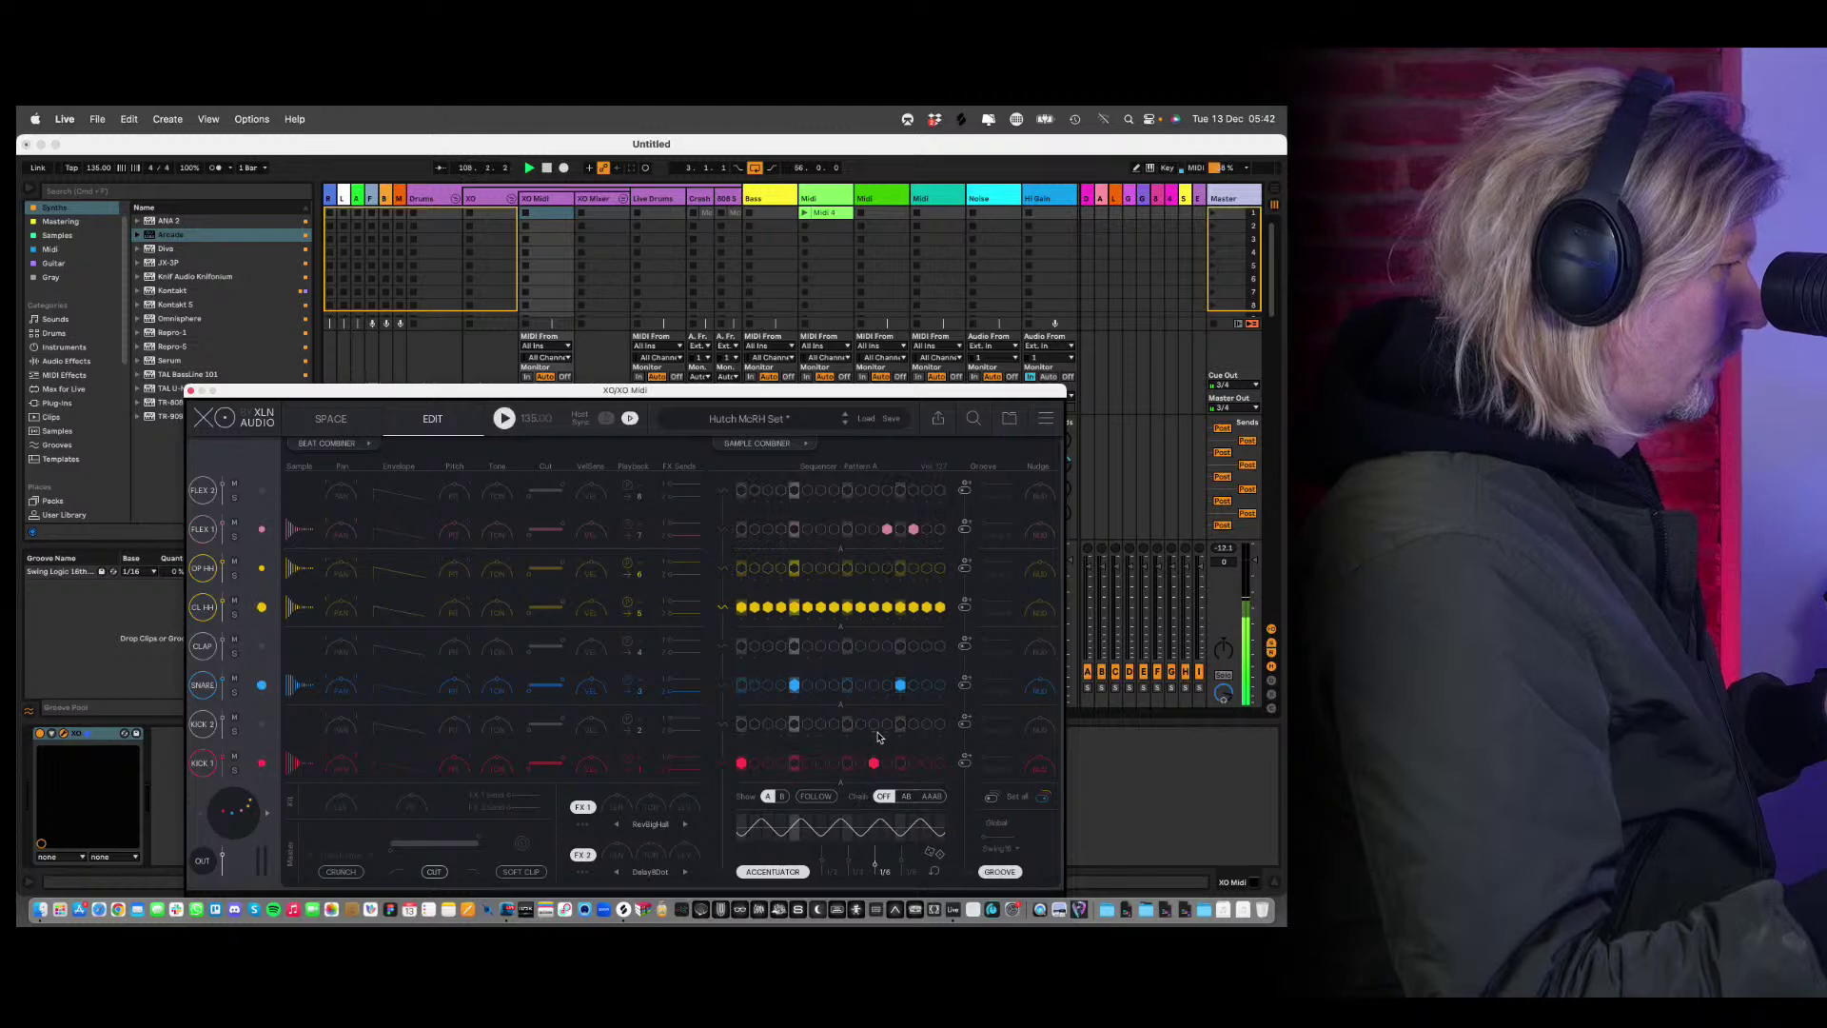
# Clear the two Flex 1 hits and add open hi-hat hits on steps 3, 7 and 11.
pyautogui.click(887, 529)
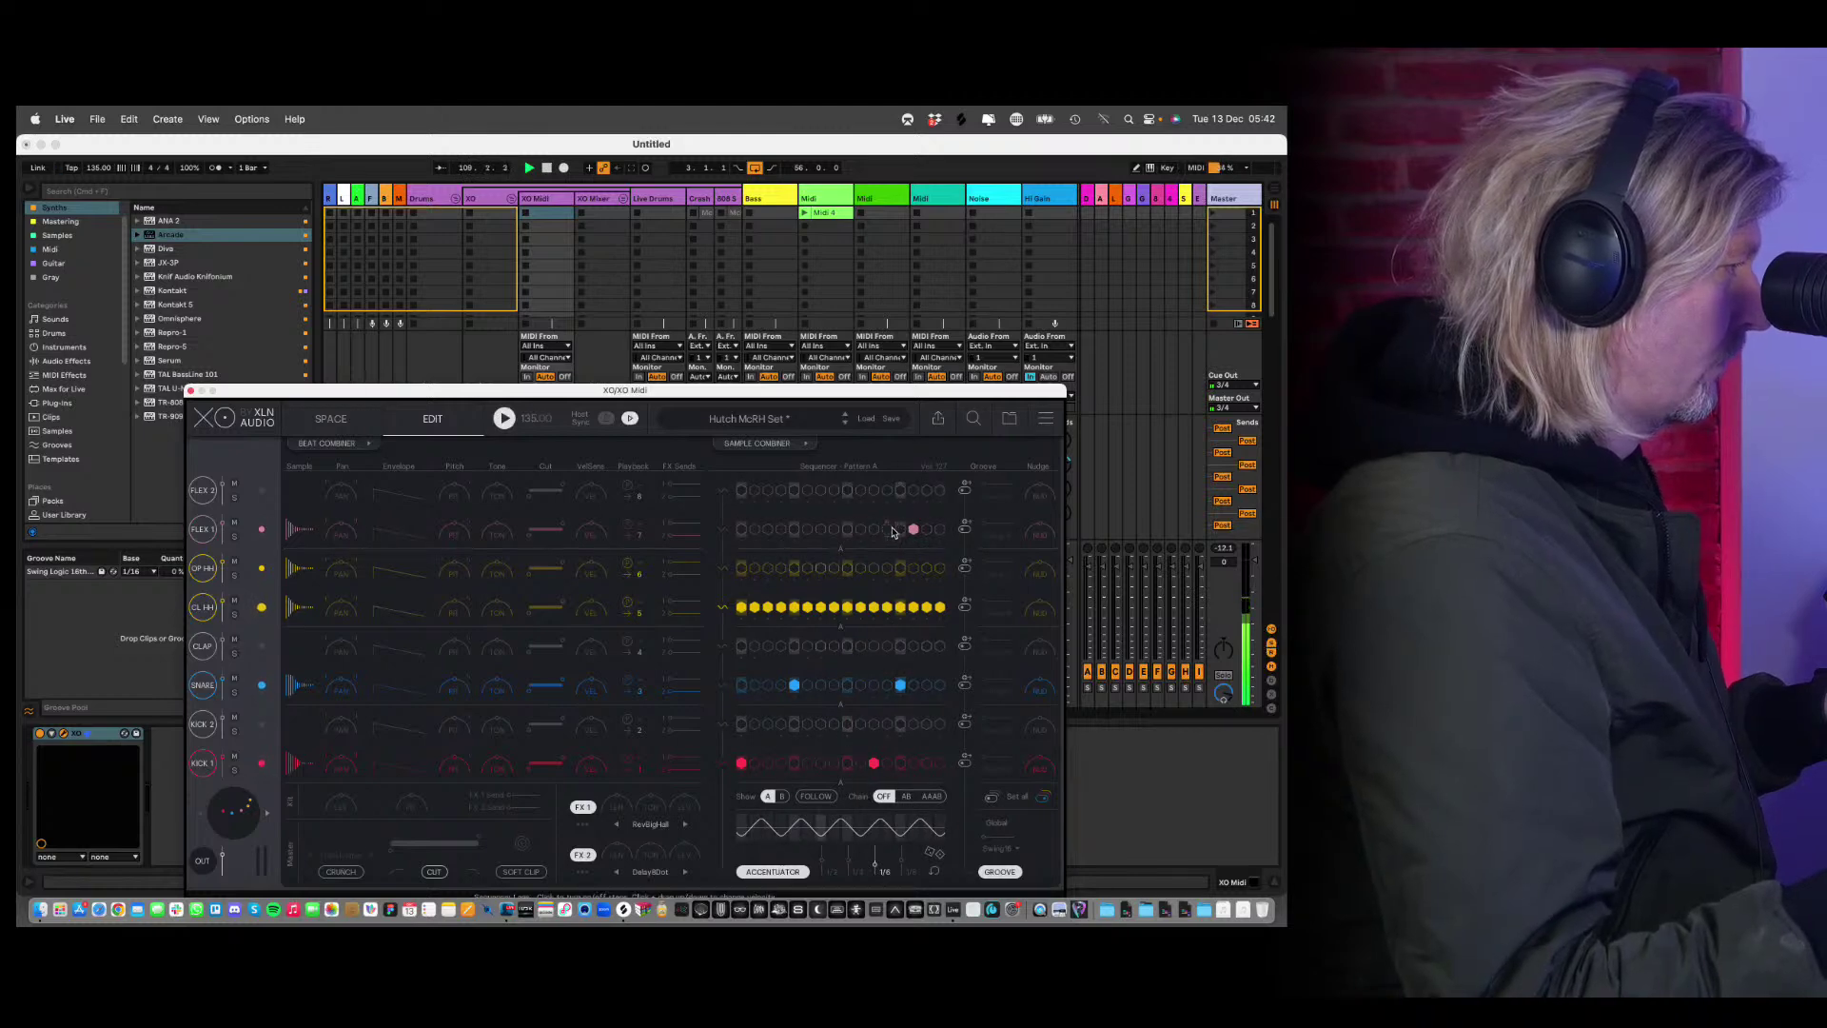
pyautogui.click(914, 529)
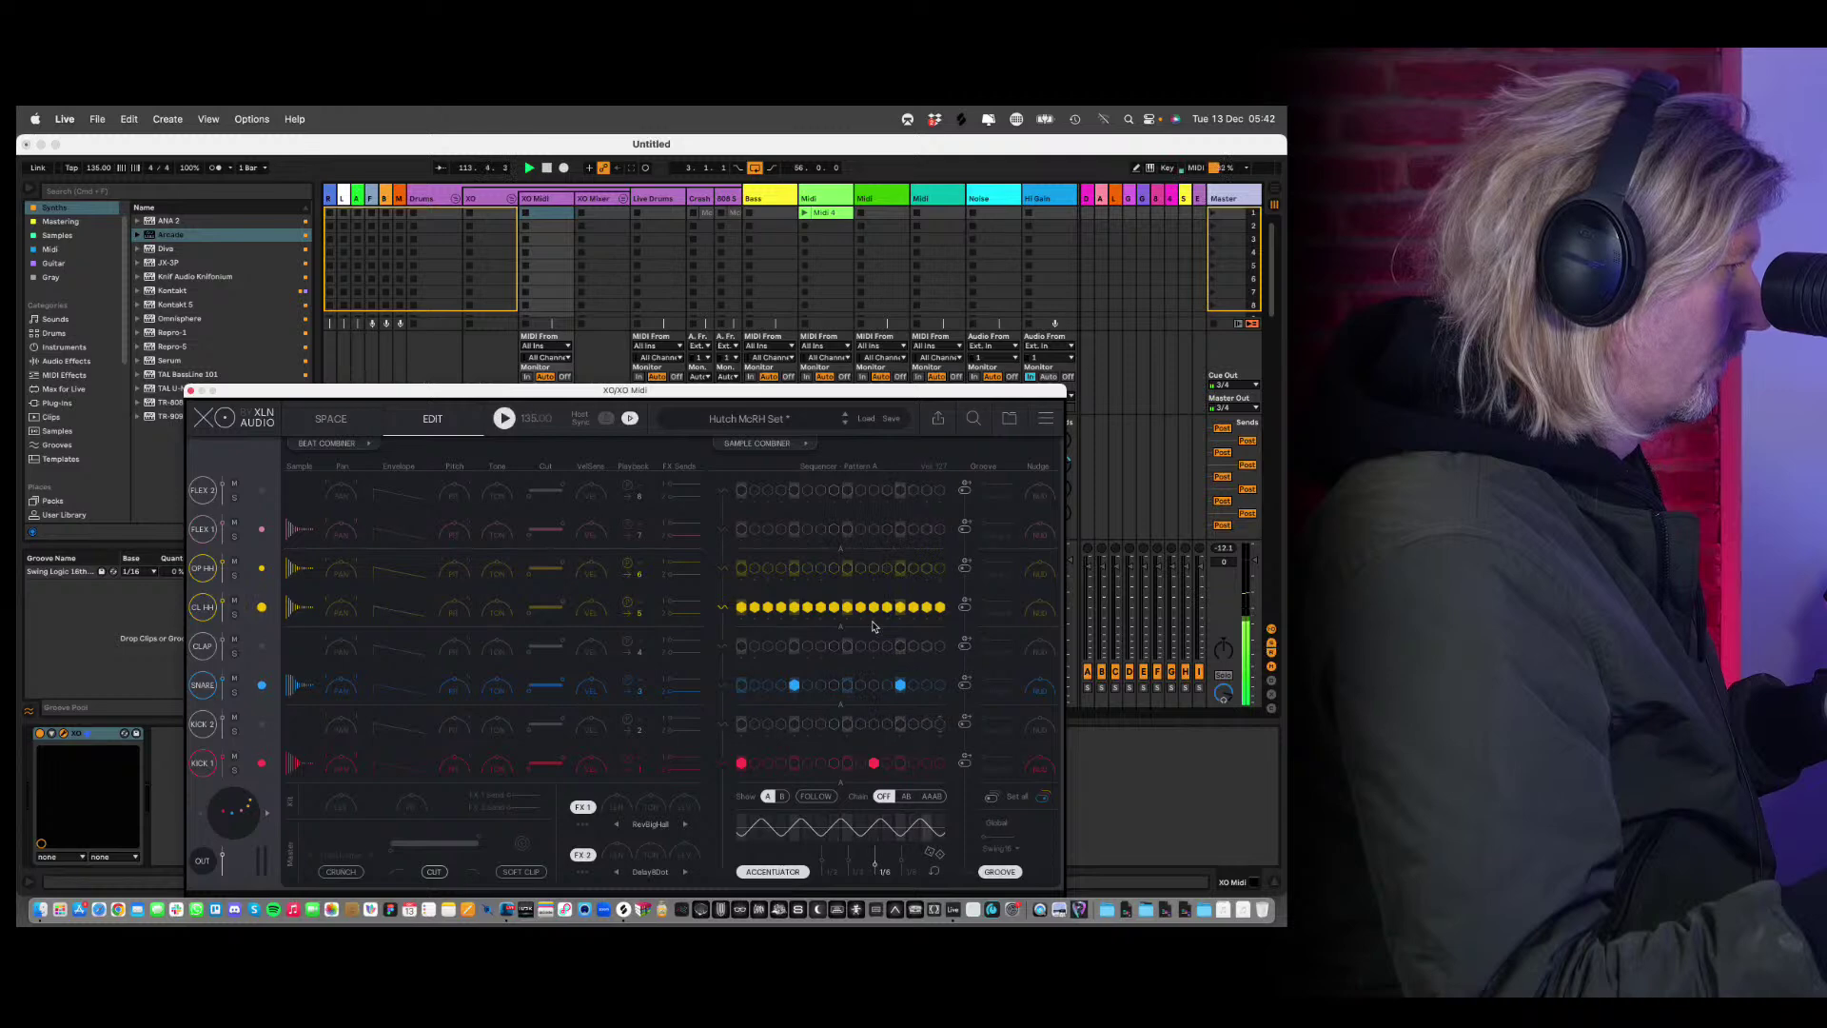
pyautogui.click(820, 568)
pyautogui.click(873, 568)
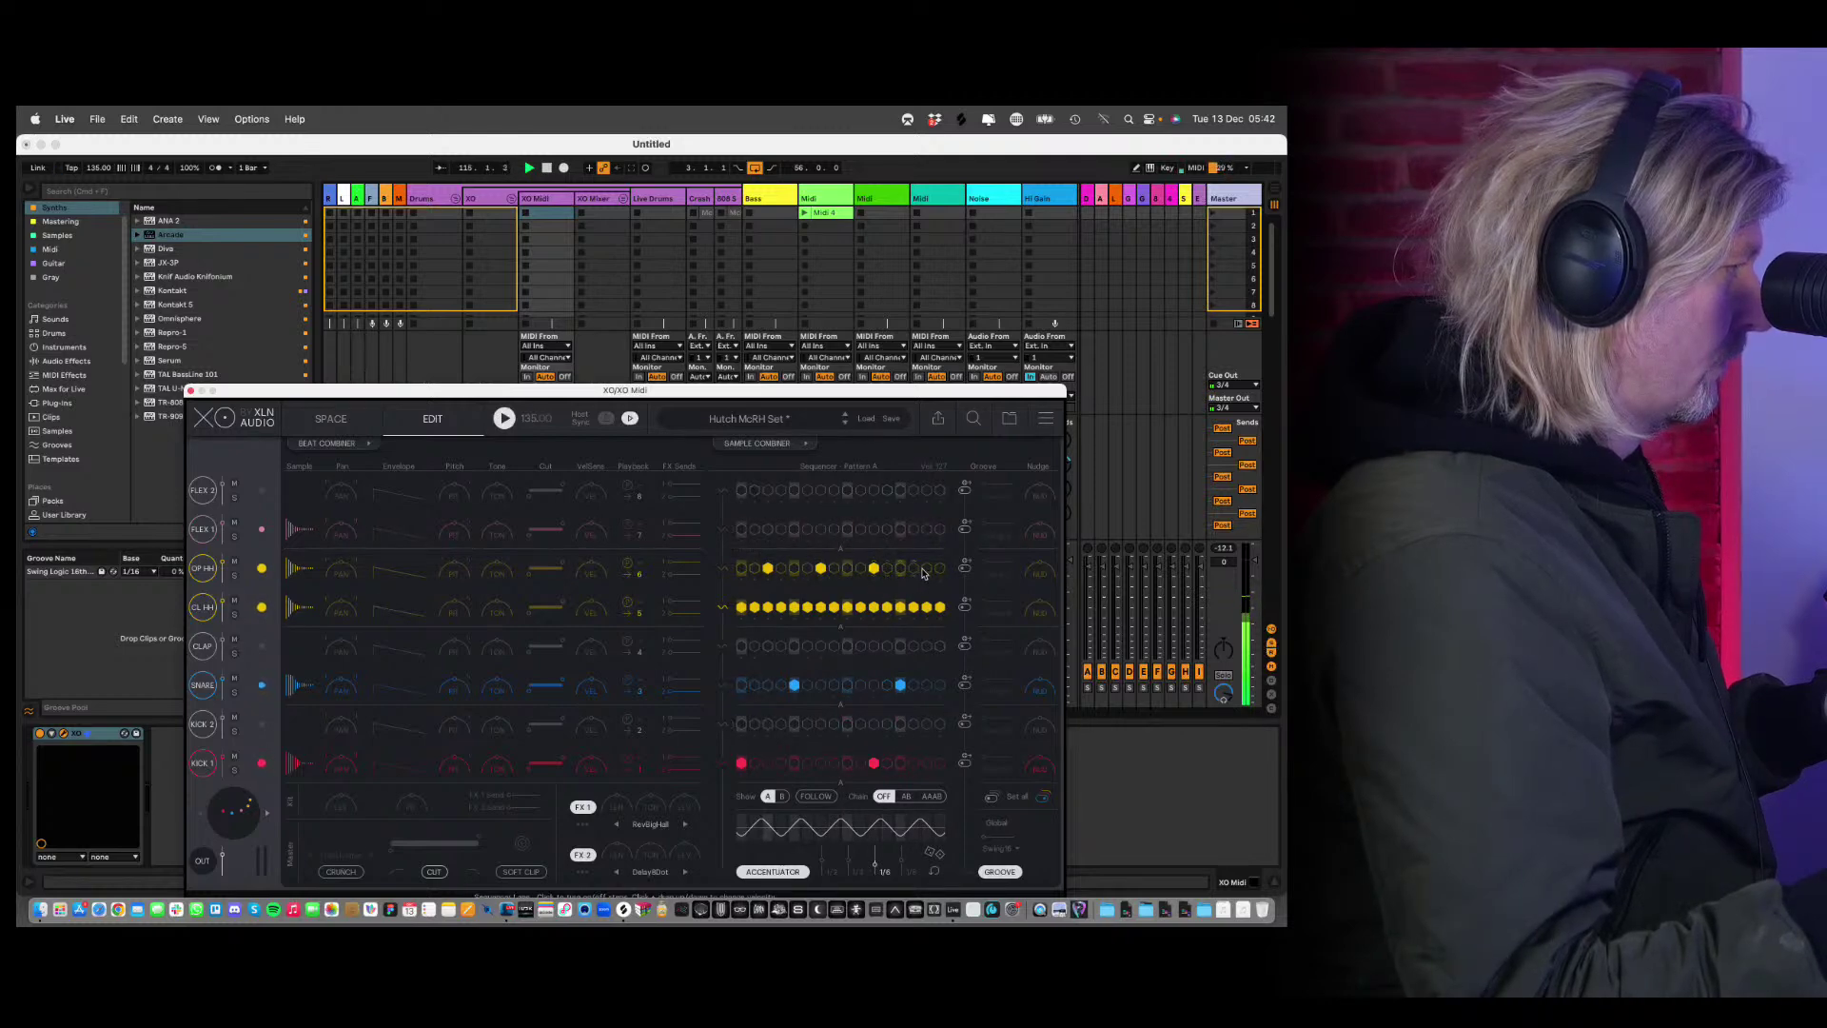
pyautogui.click(928, 529)
pyautogui.click(940, 529)
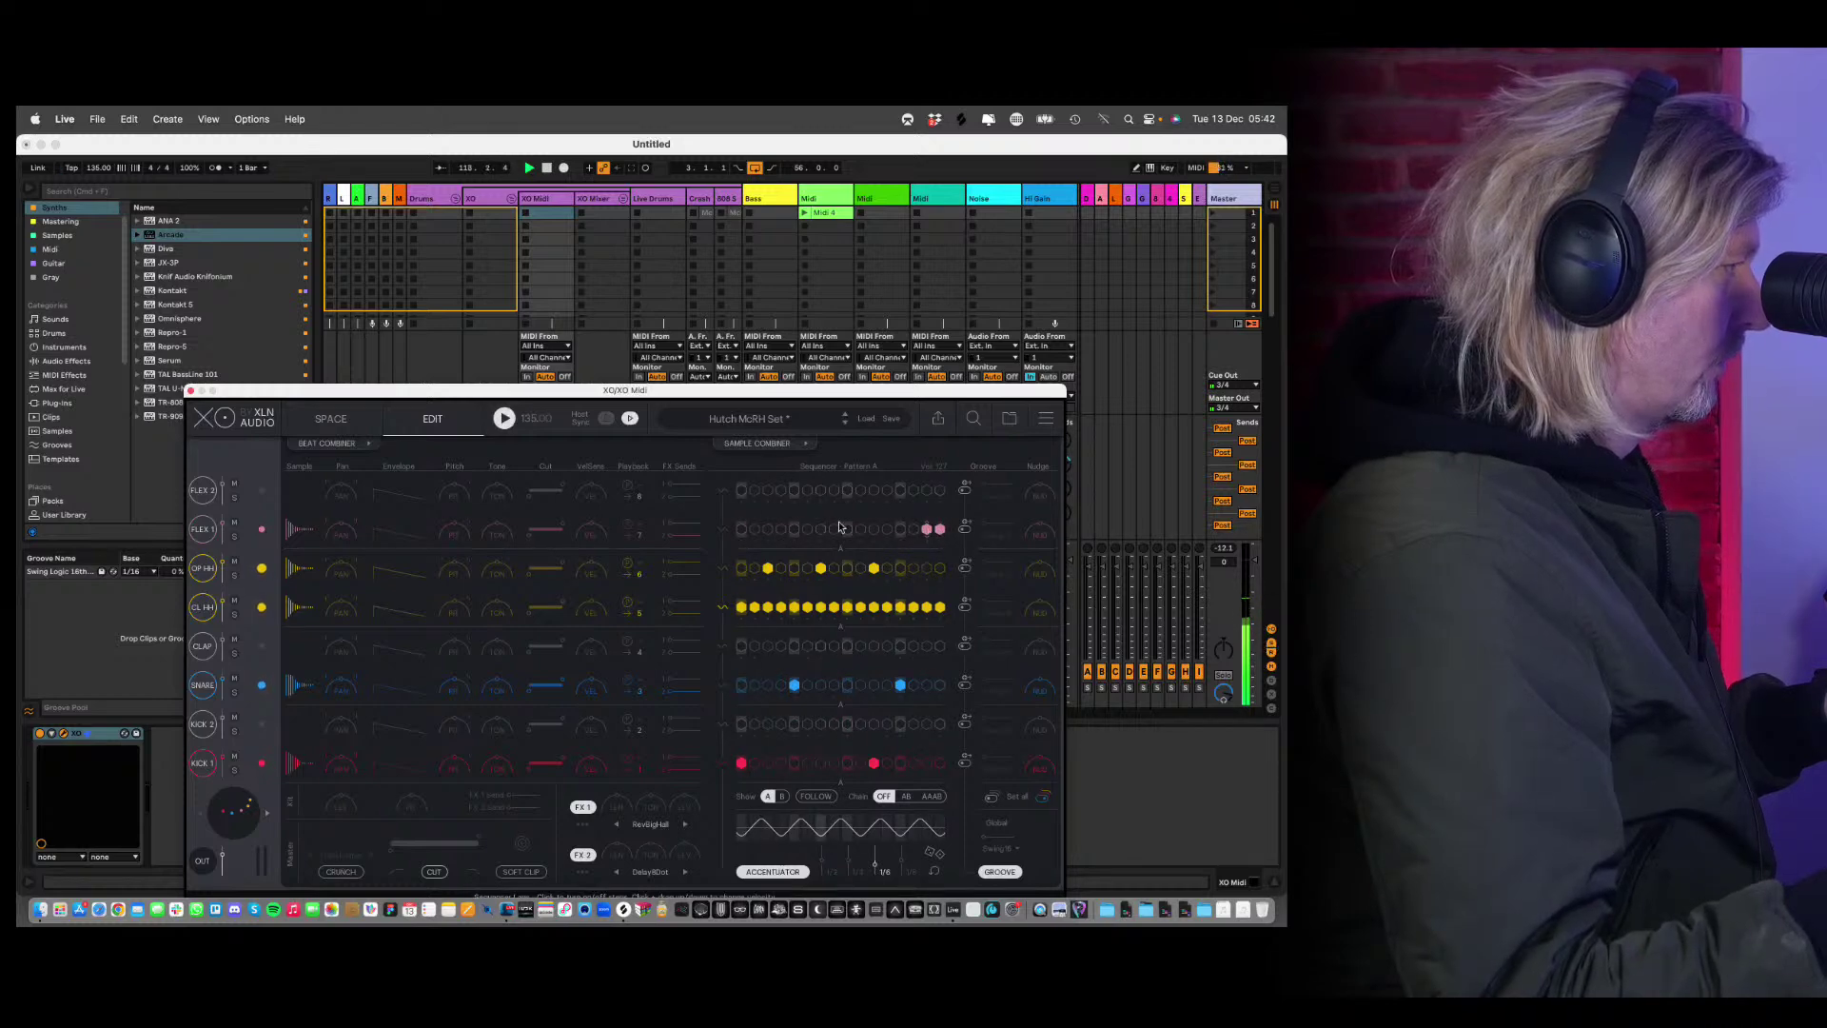
pyautogui.click(927, 529)
# Set the pattern chain to AB and add Flex 1 hits on steps 15 and 16 of pattern B.
pyautogui.click(907, 797)
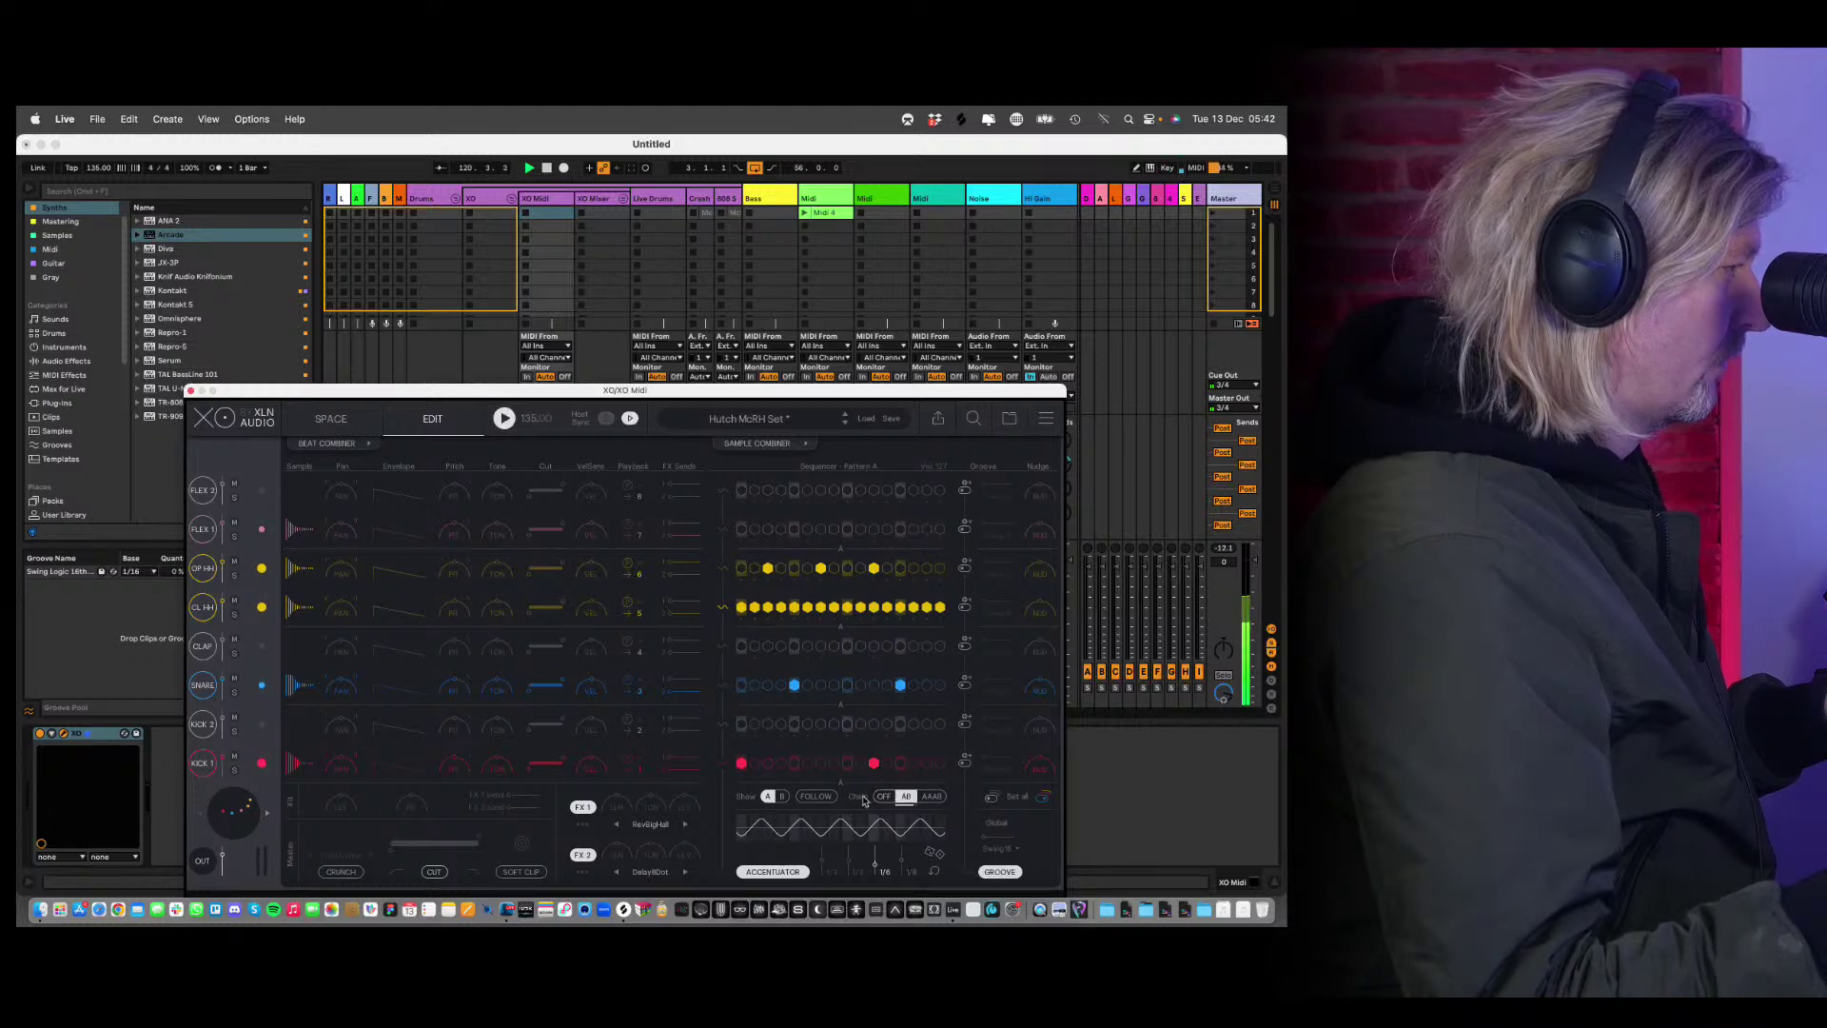
pyautogui.click(928, 529)
pyautogui.click(940, 529)
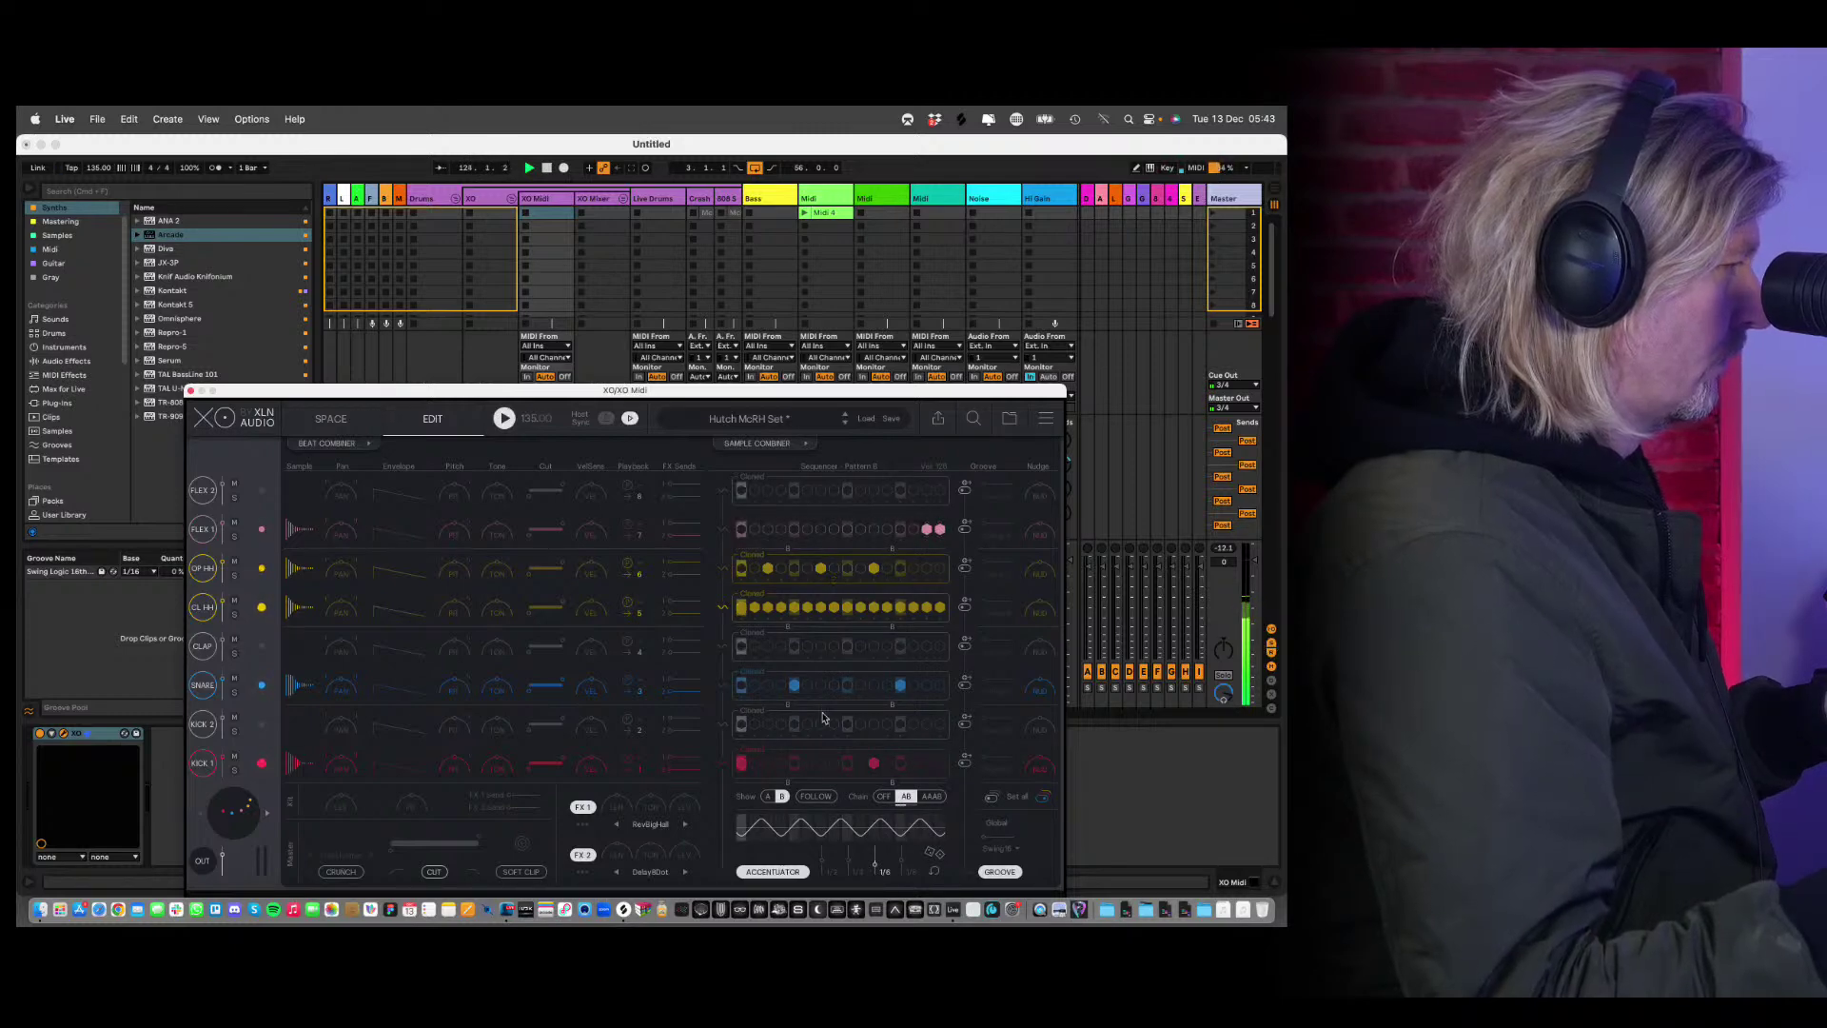
pyautogui.press('space')
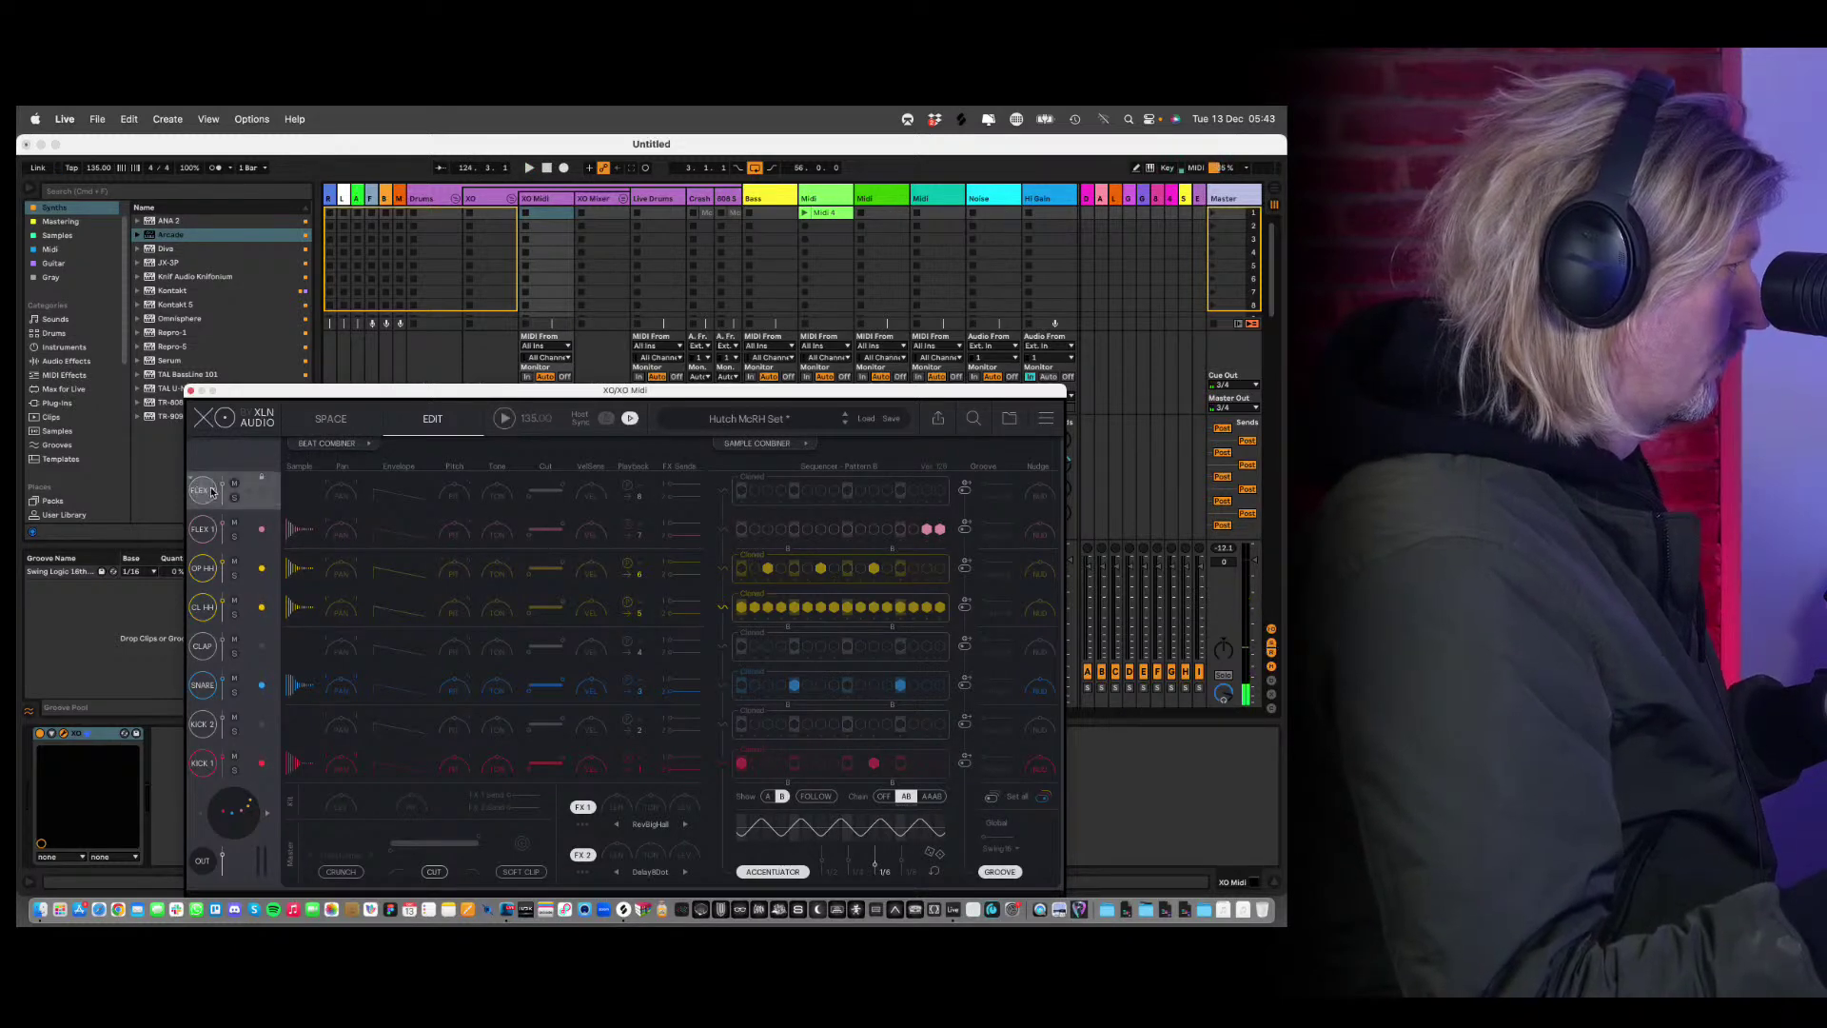
# Audition orange samples in the upper-left area of XO's sample map and assign one to the Flex 2 channel.
pyautogui.click(343, 421)
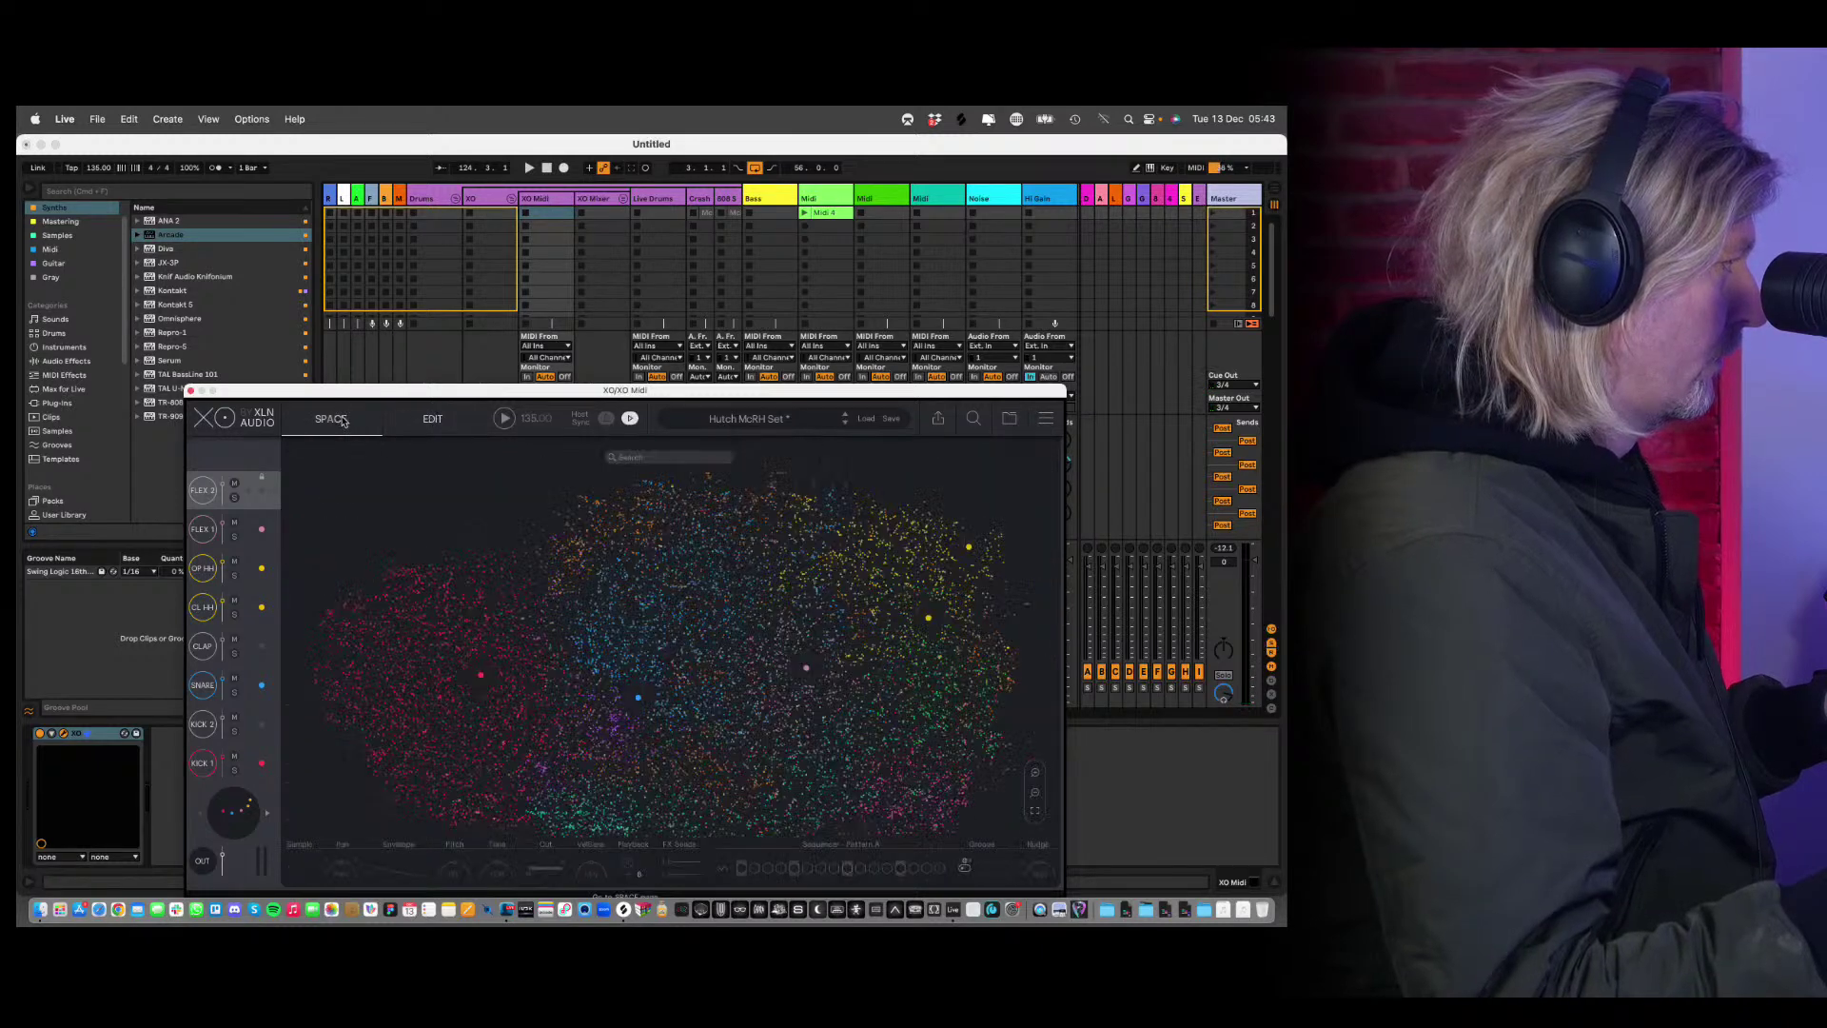
pyautogui.moveTo(635, 519); pyautogui.dragTo(606, 538)
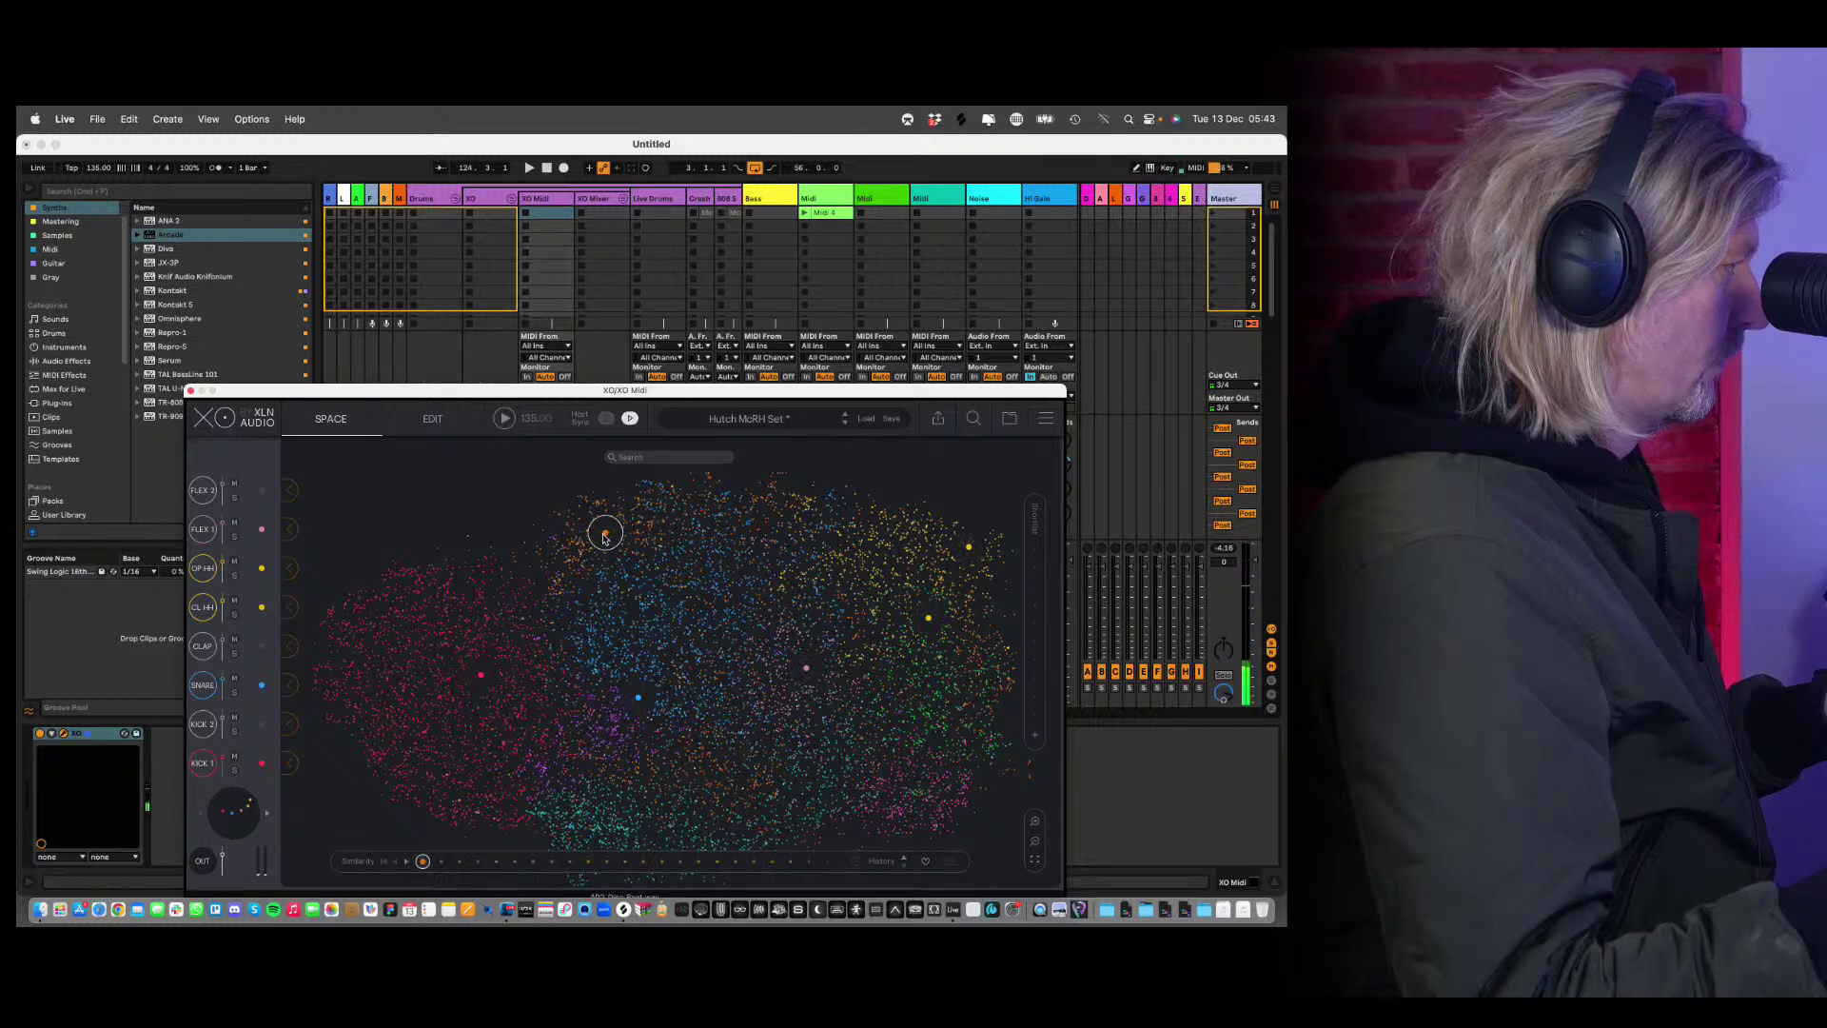
pyautogui.click(291, 491)
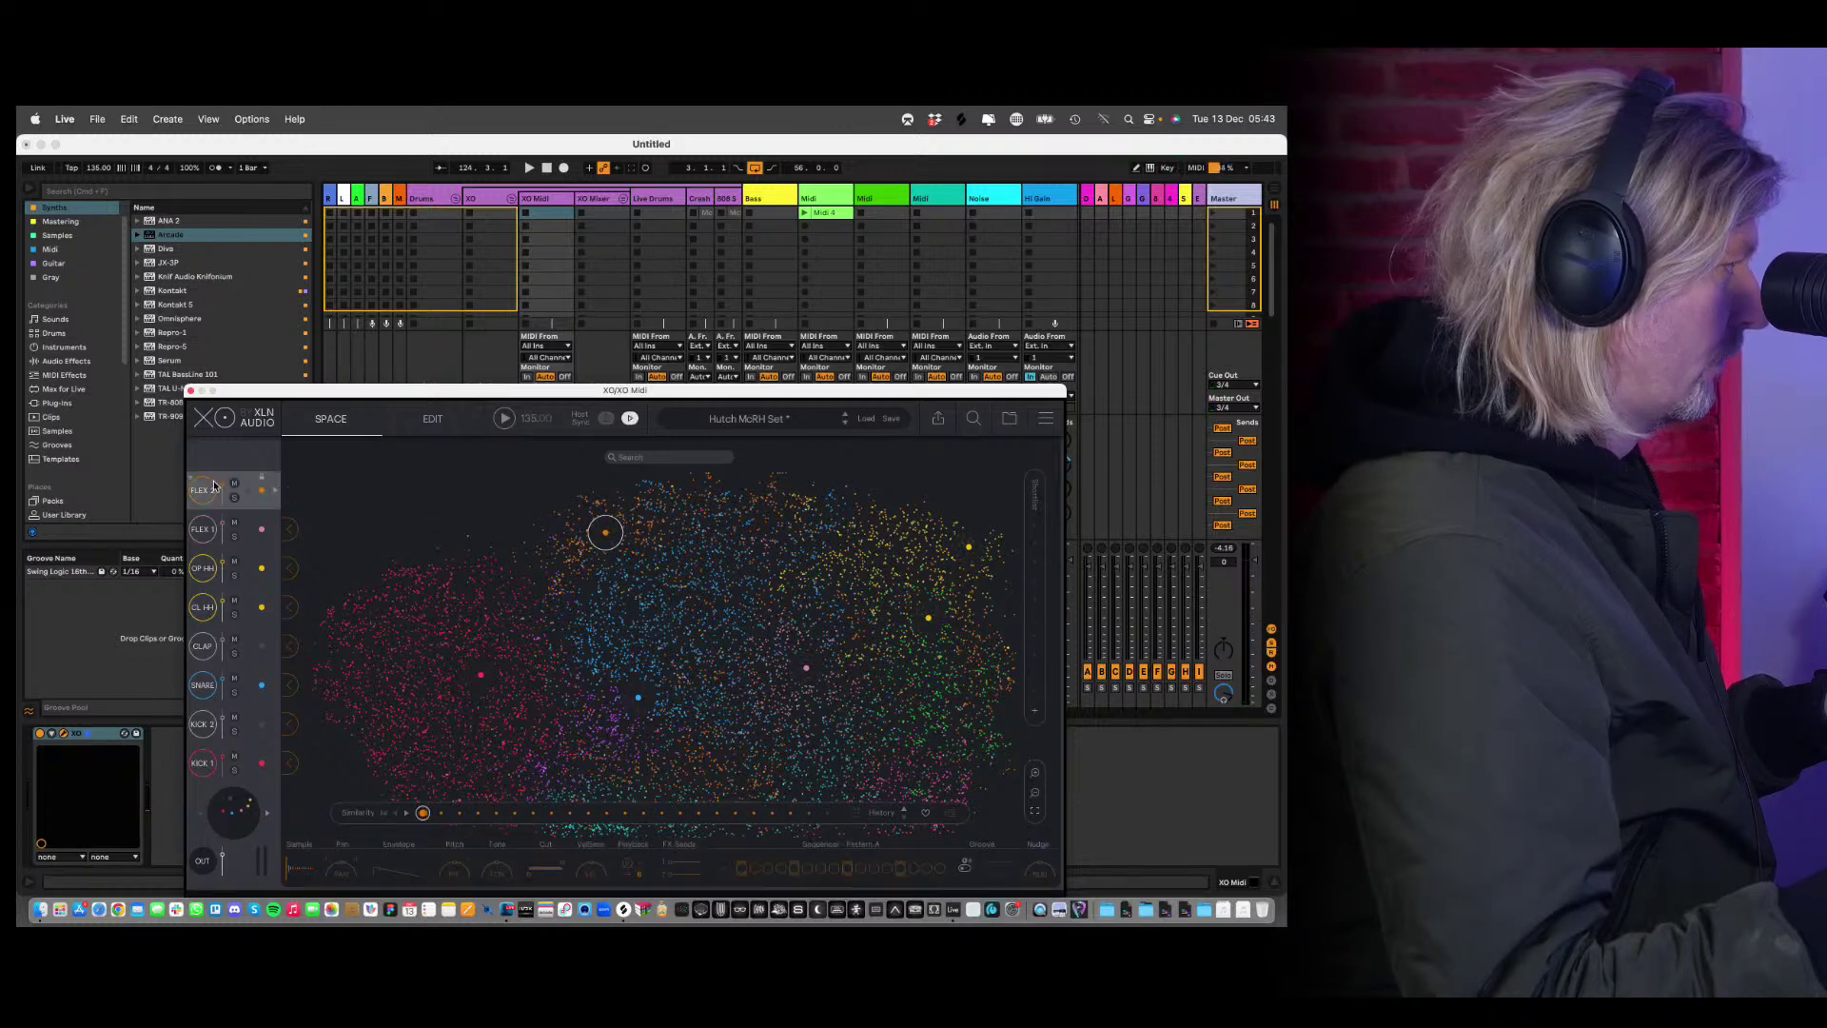
# Add a Flex 2 hit on step 7 of pattern B while the beat plays.
pyautogui.press('space')
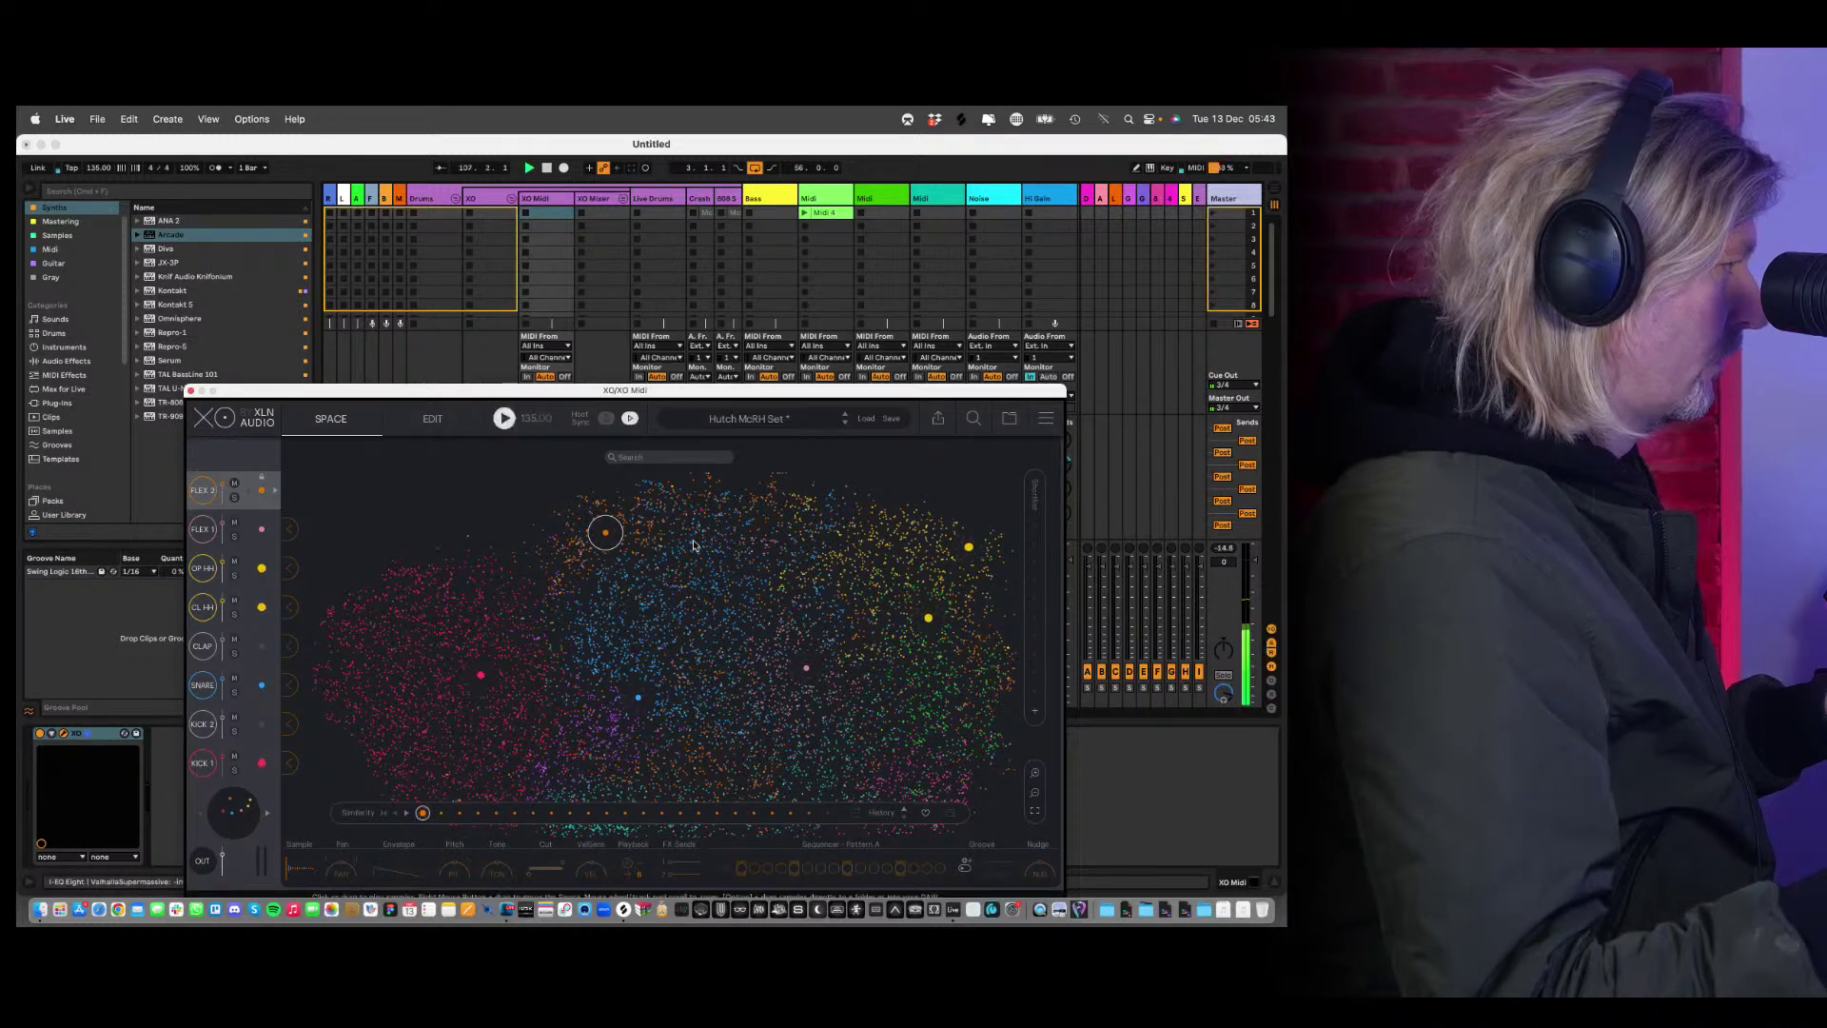
pyautogui.press('Tab')
pyautogui.press('Tab')
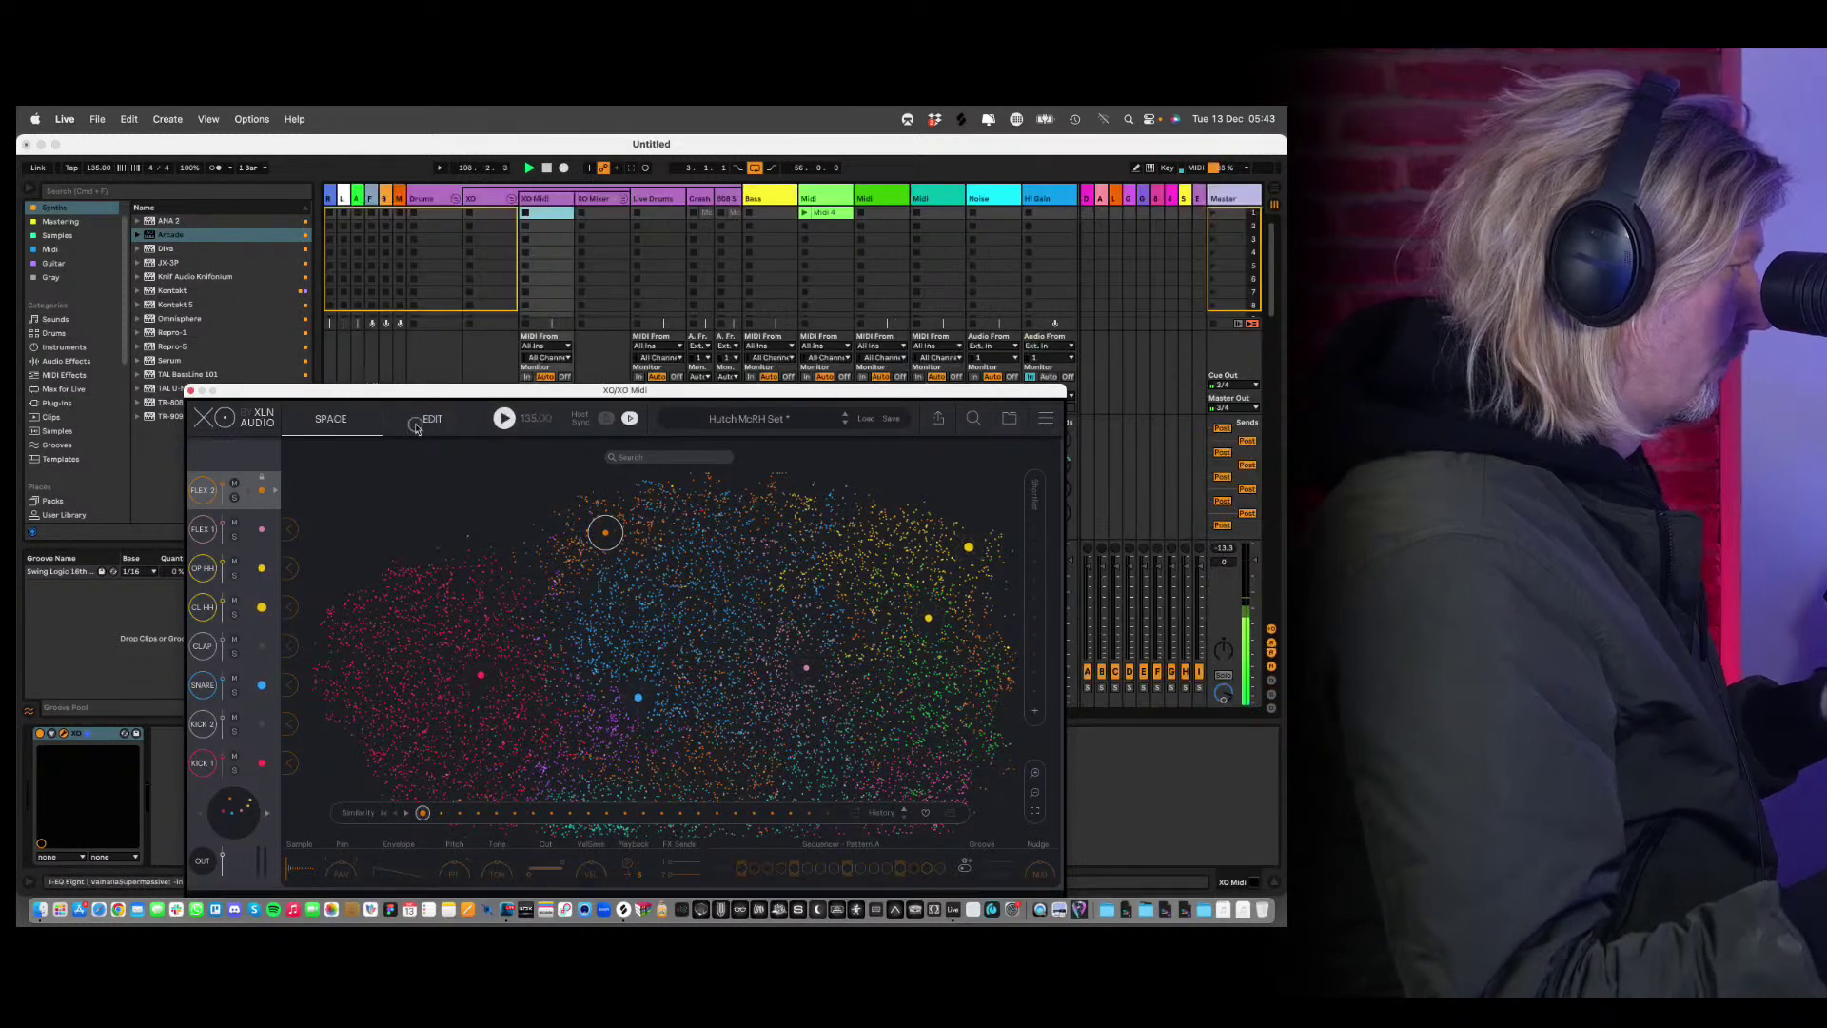
pyautogui.press('Tab')
pyautogui.click(821, 491)
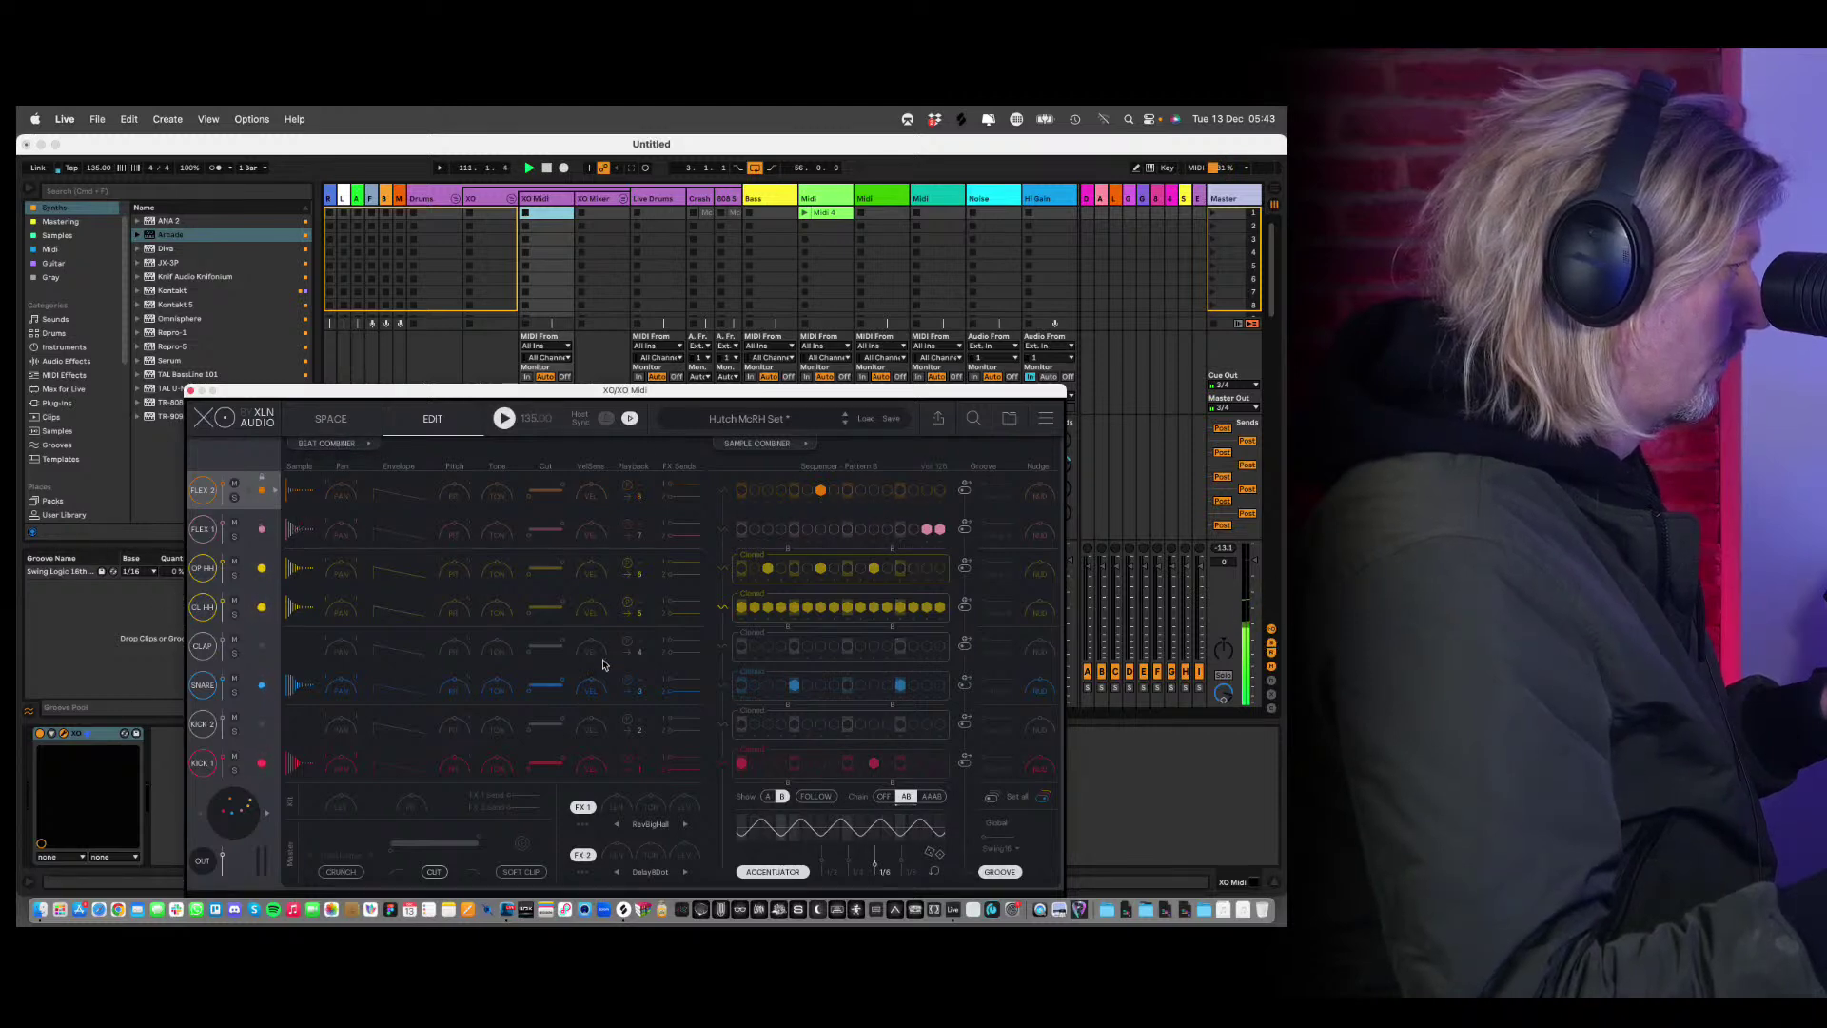
# Audition blue samples near the middle of XO's sample map and assign one to the empty Clap channel.
pyautogui.click(202, 646)
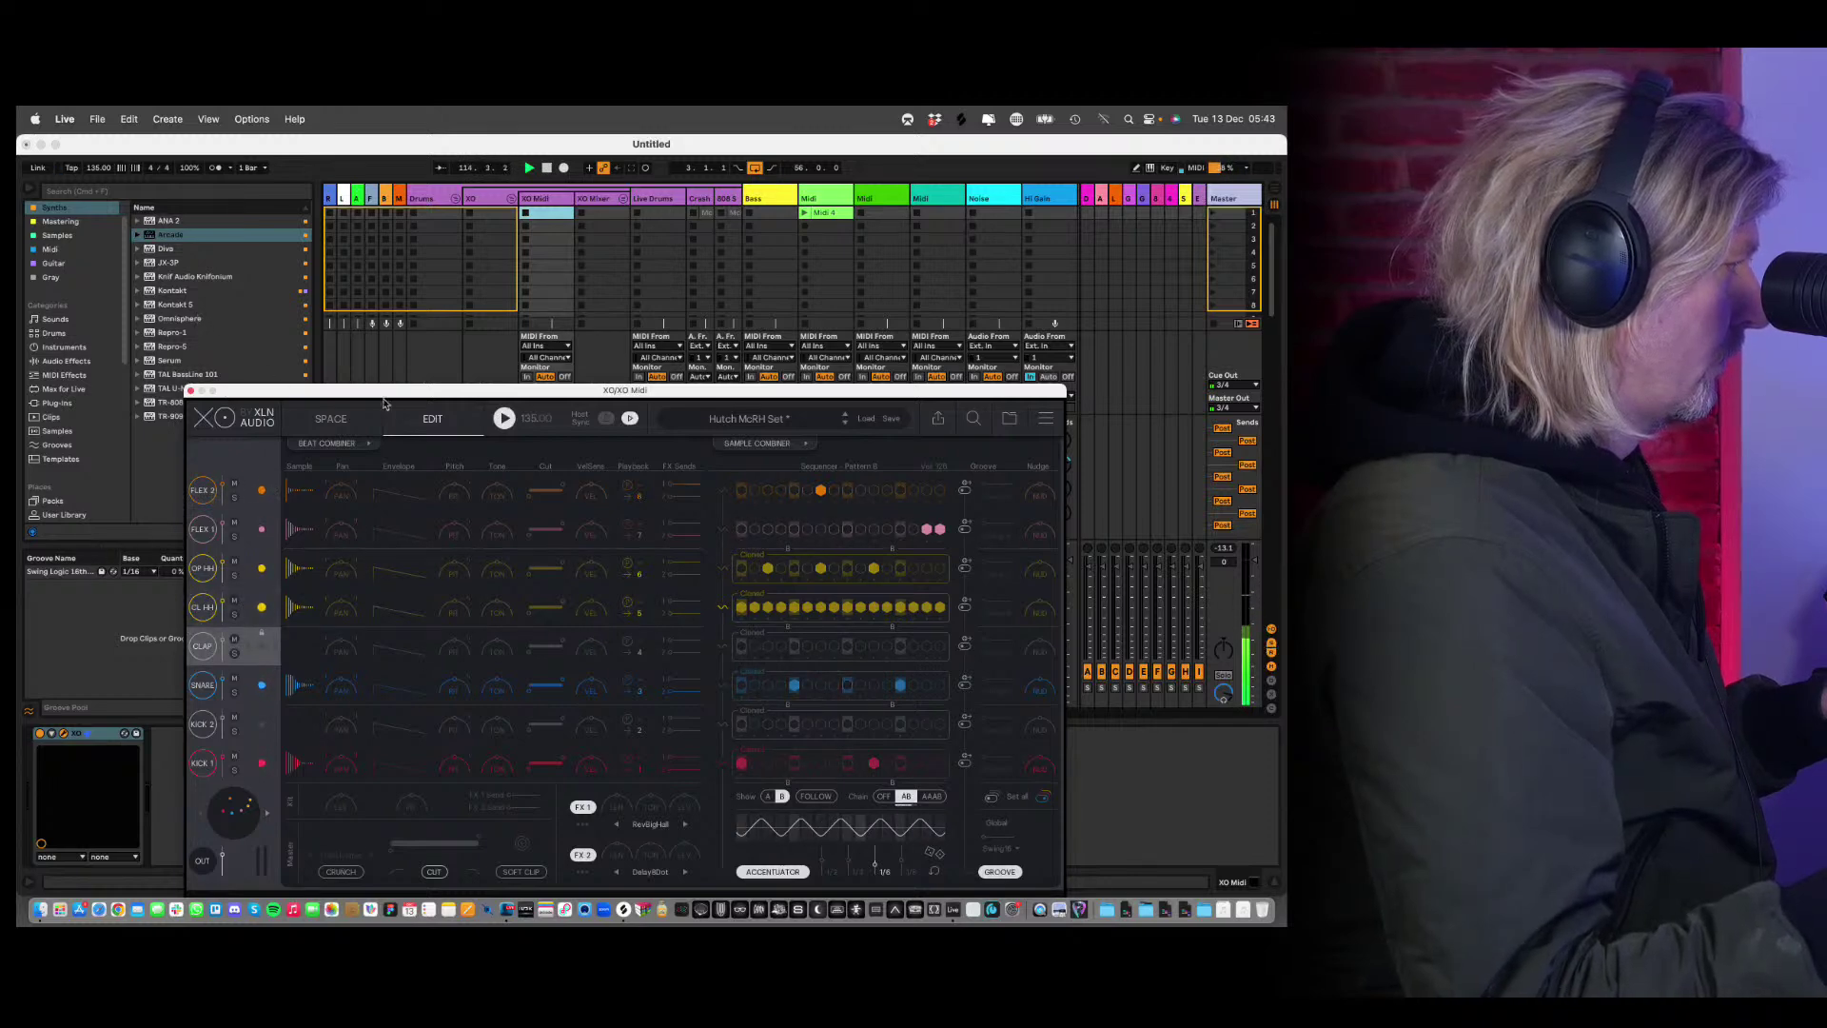
pyautogui.click(331, 419)
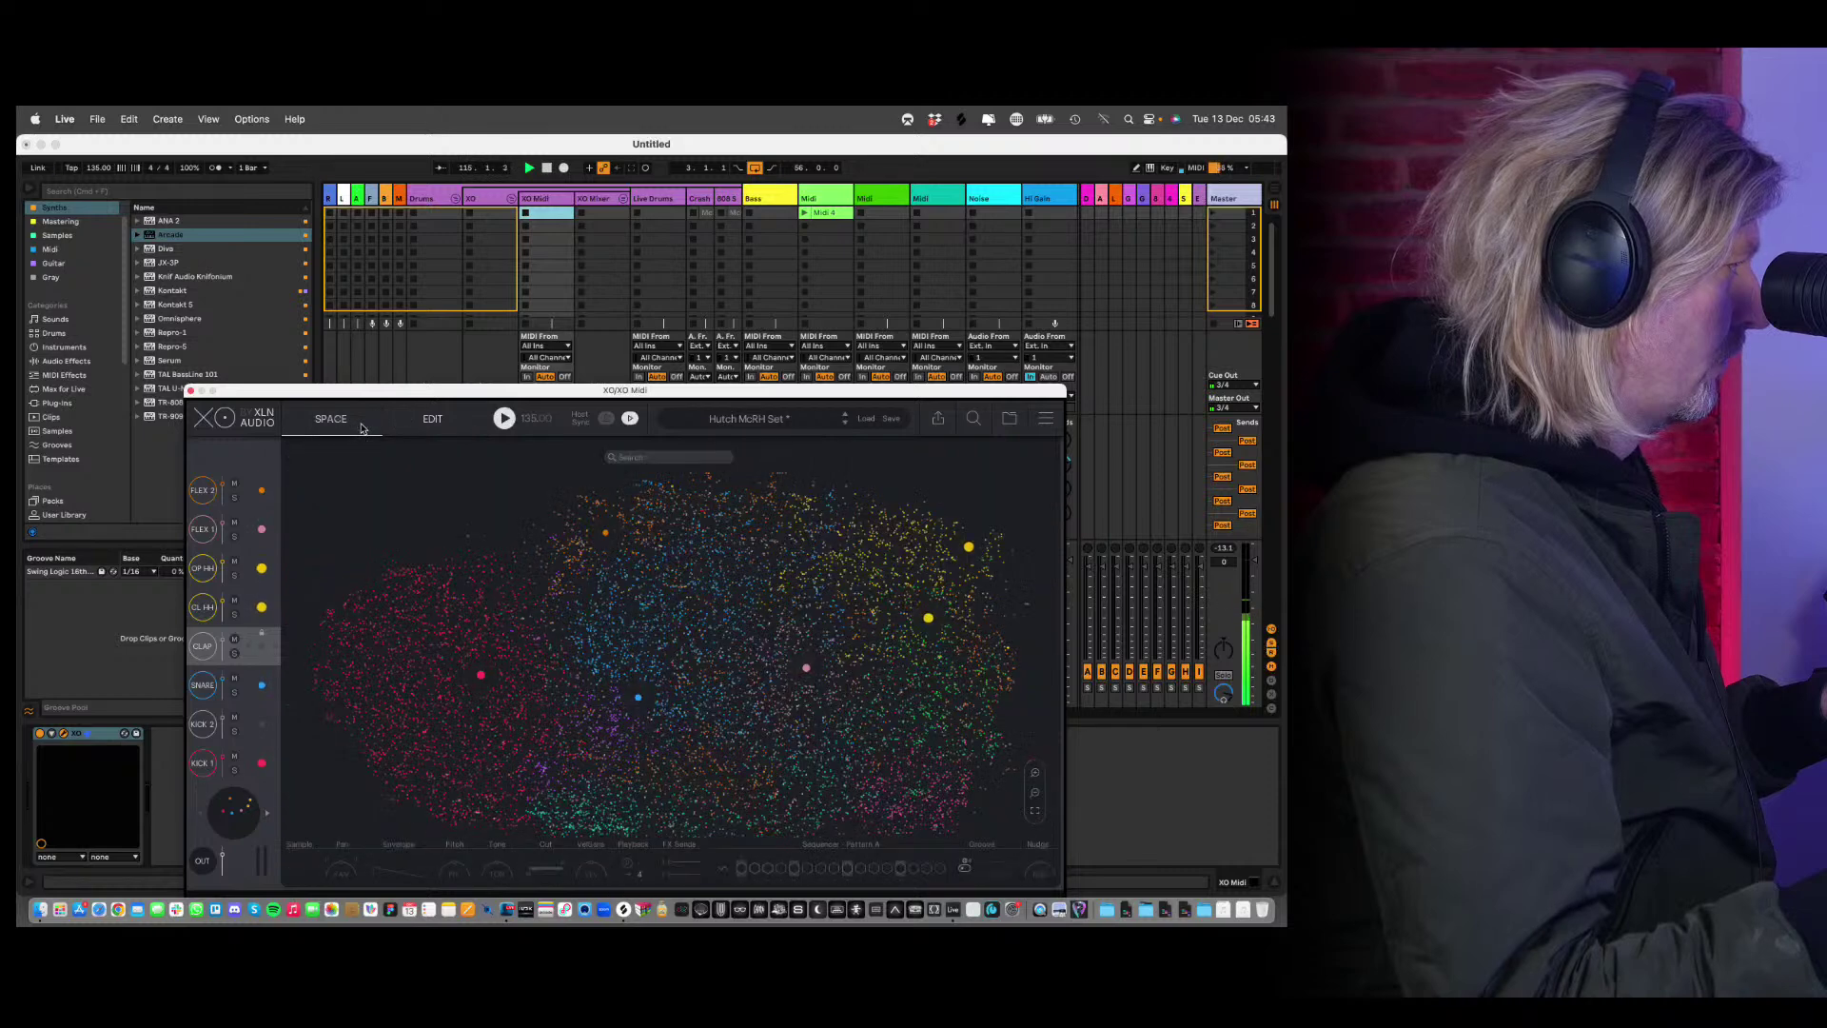
pyautogui.click(710, 575)
pyautogui.moveTo(680, 583); pyautogui.dragTo(730, 619)
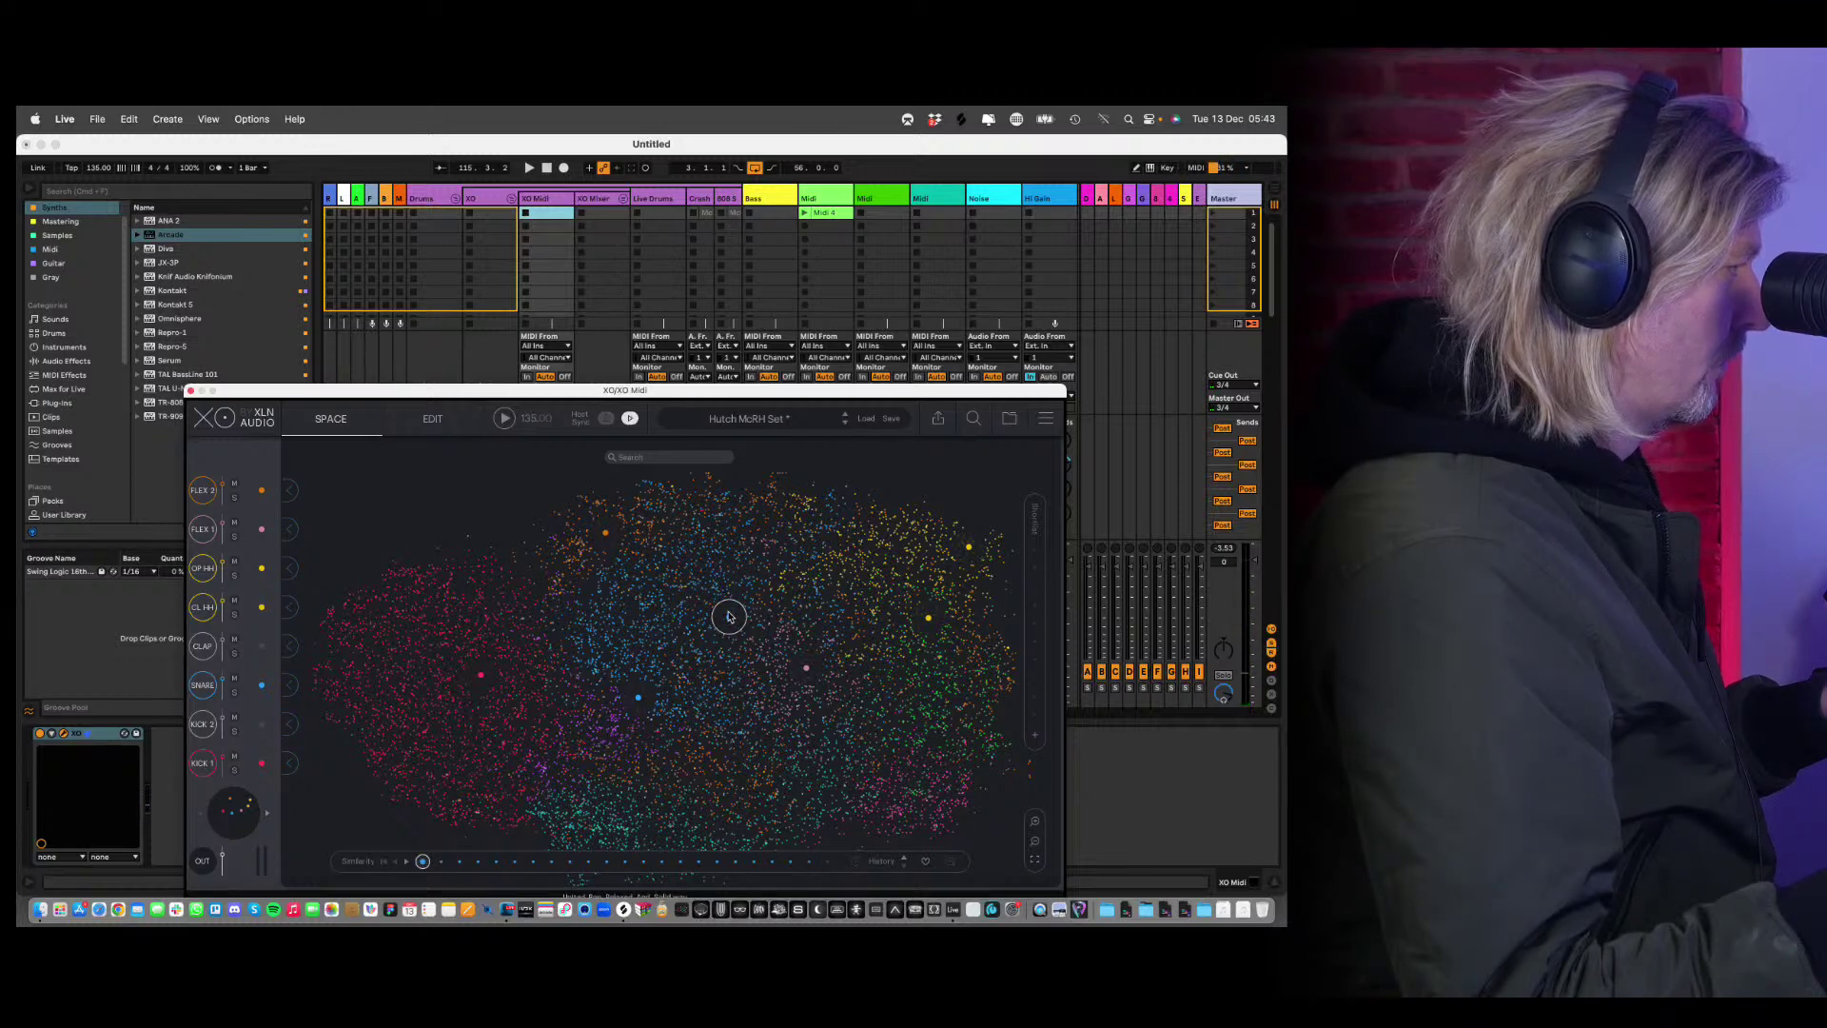
pyautogui.click(290, 651)
pyautogui.click(430, 419)
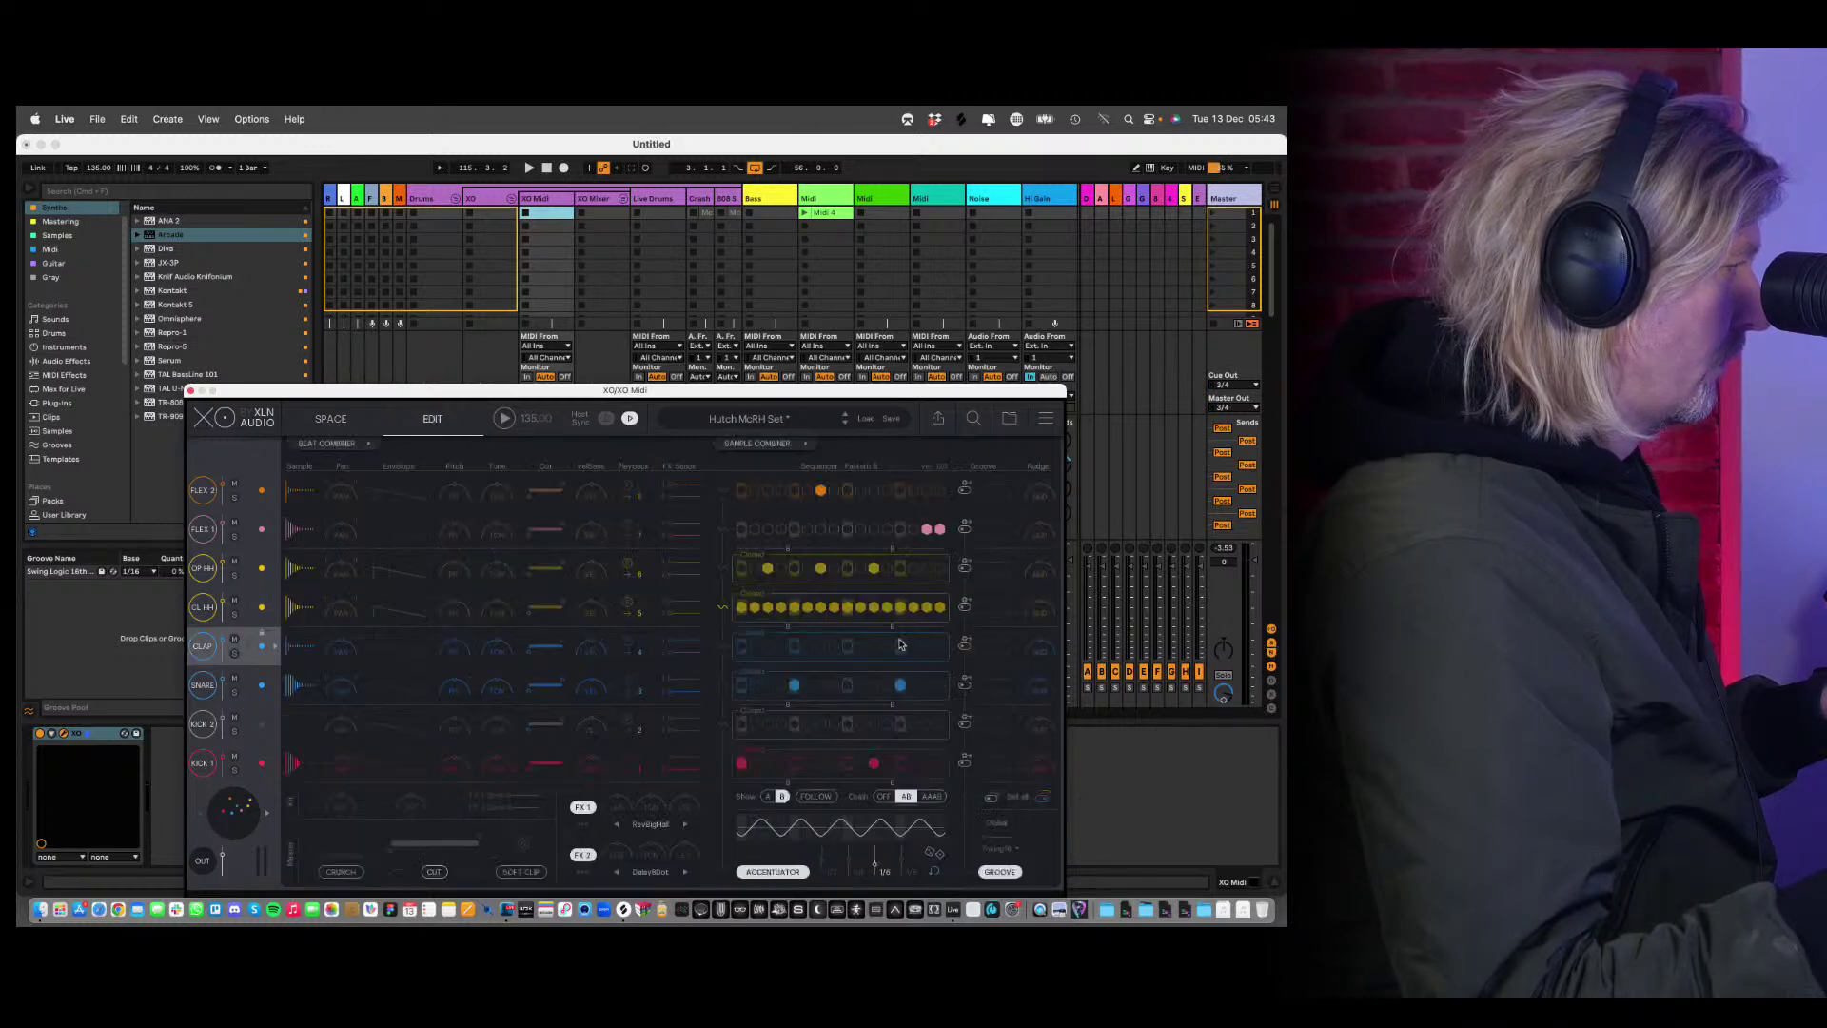
pyautogui.click(861, 725)
pyautogui.press('space')
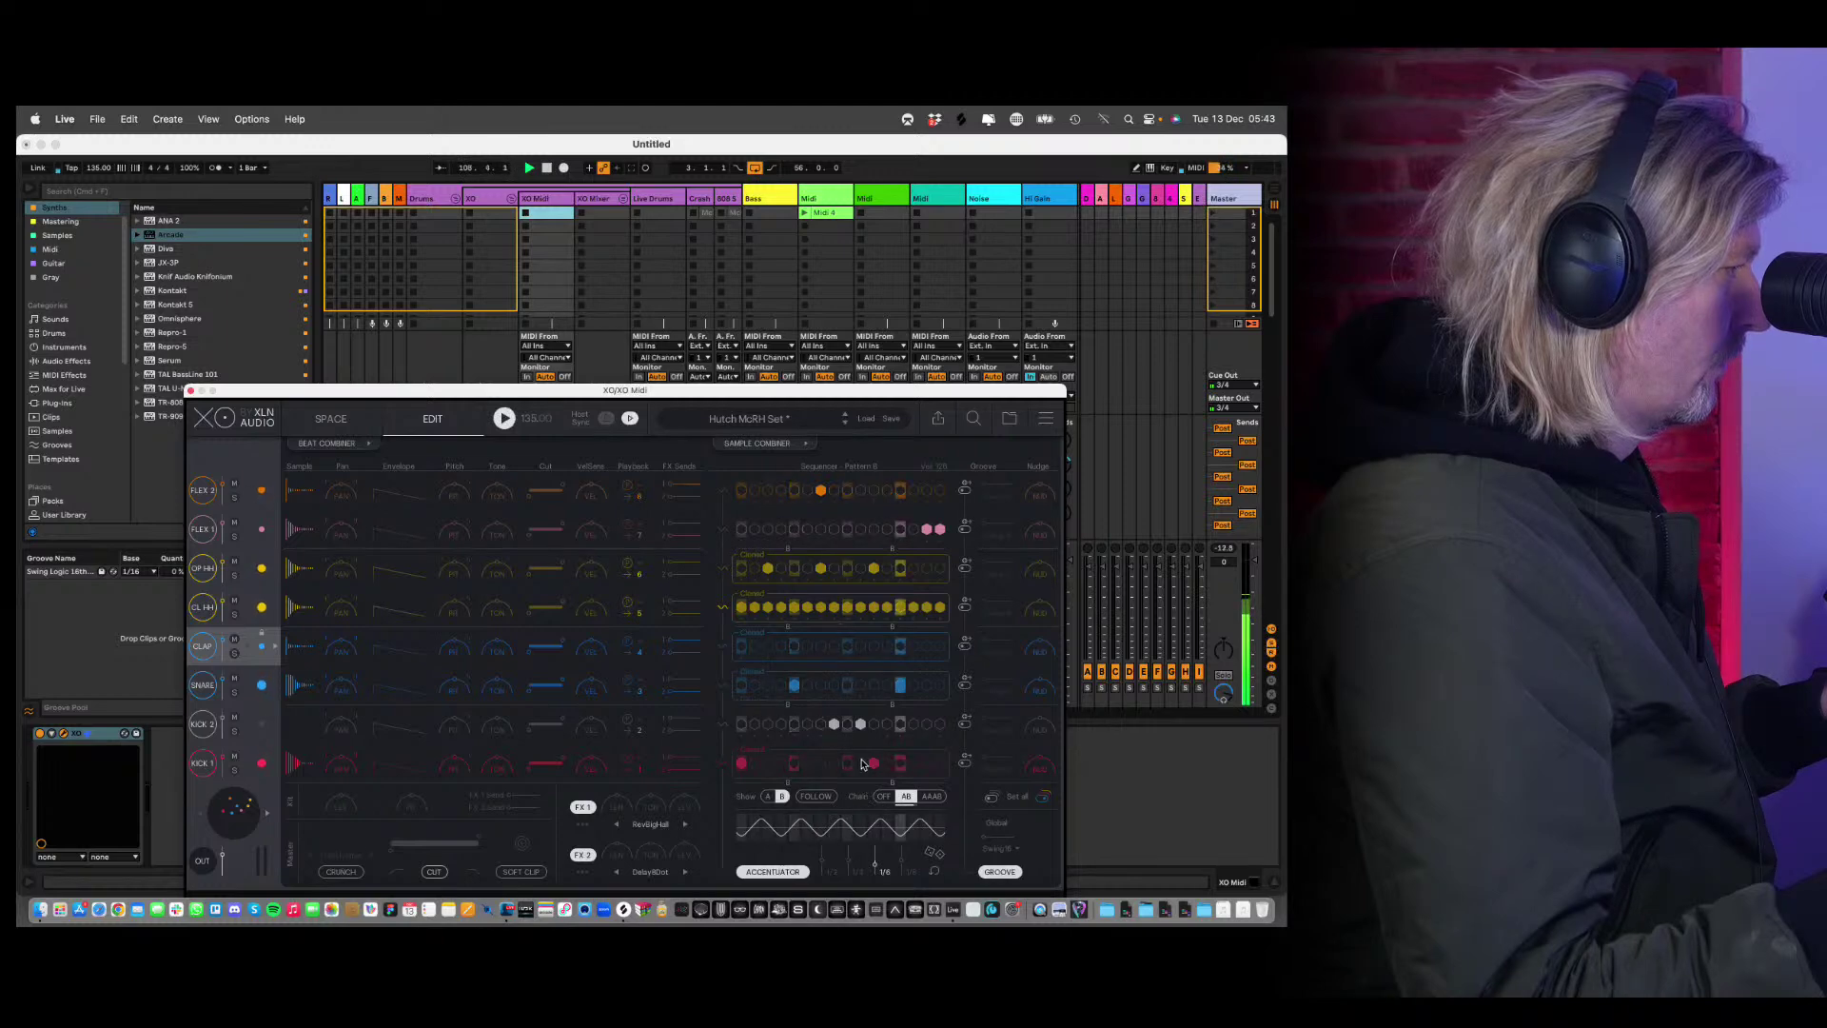
pyautogui.click(852, 726)
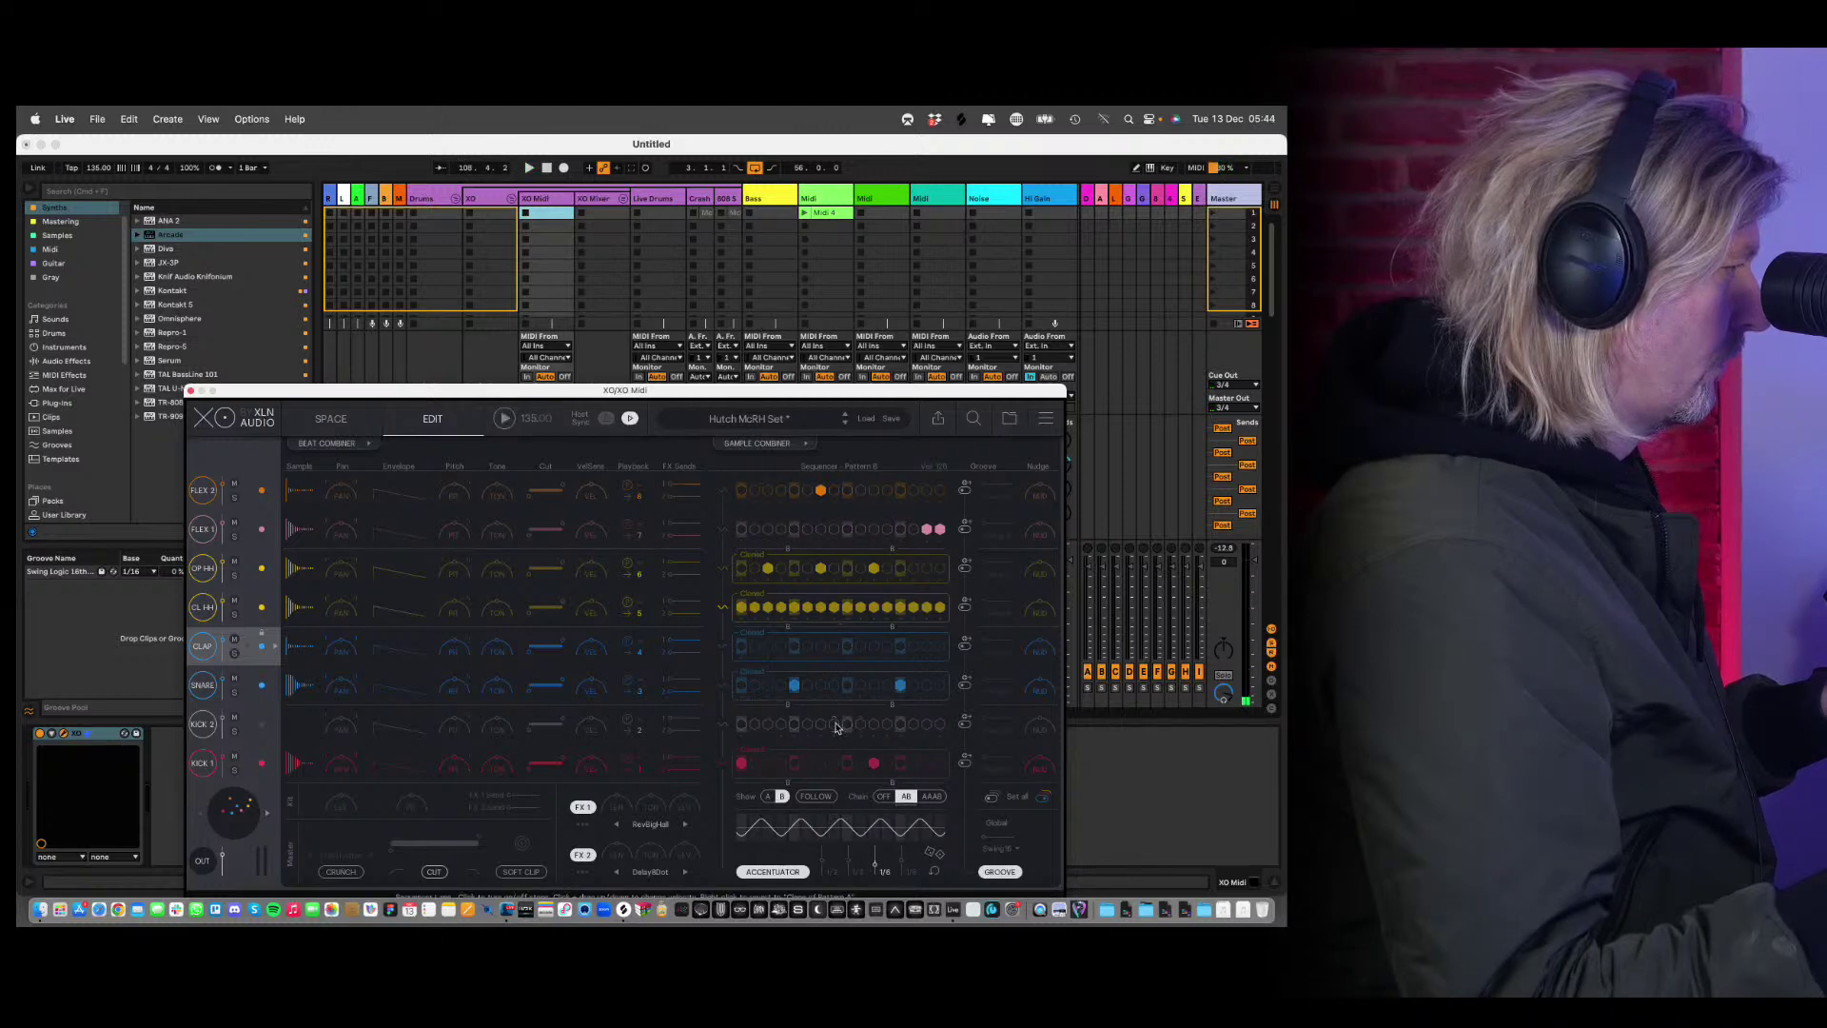
# Add Clap hits on steps 8 and 10 of pattern B and shorten the Clap's envelope while listening.
pyautogui.click(835, 647)
pyautogui.click(860, 647)
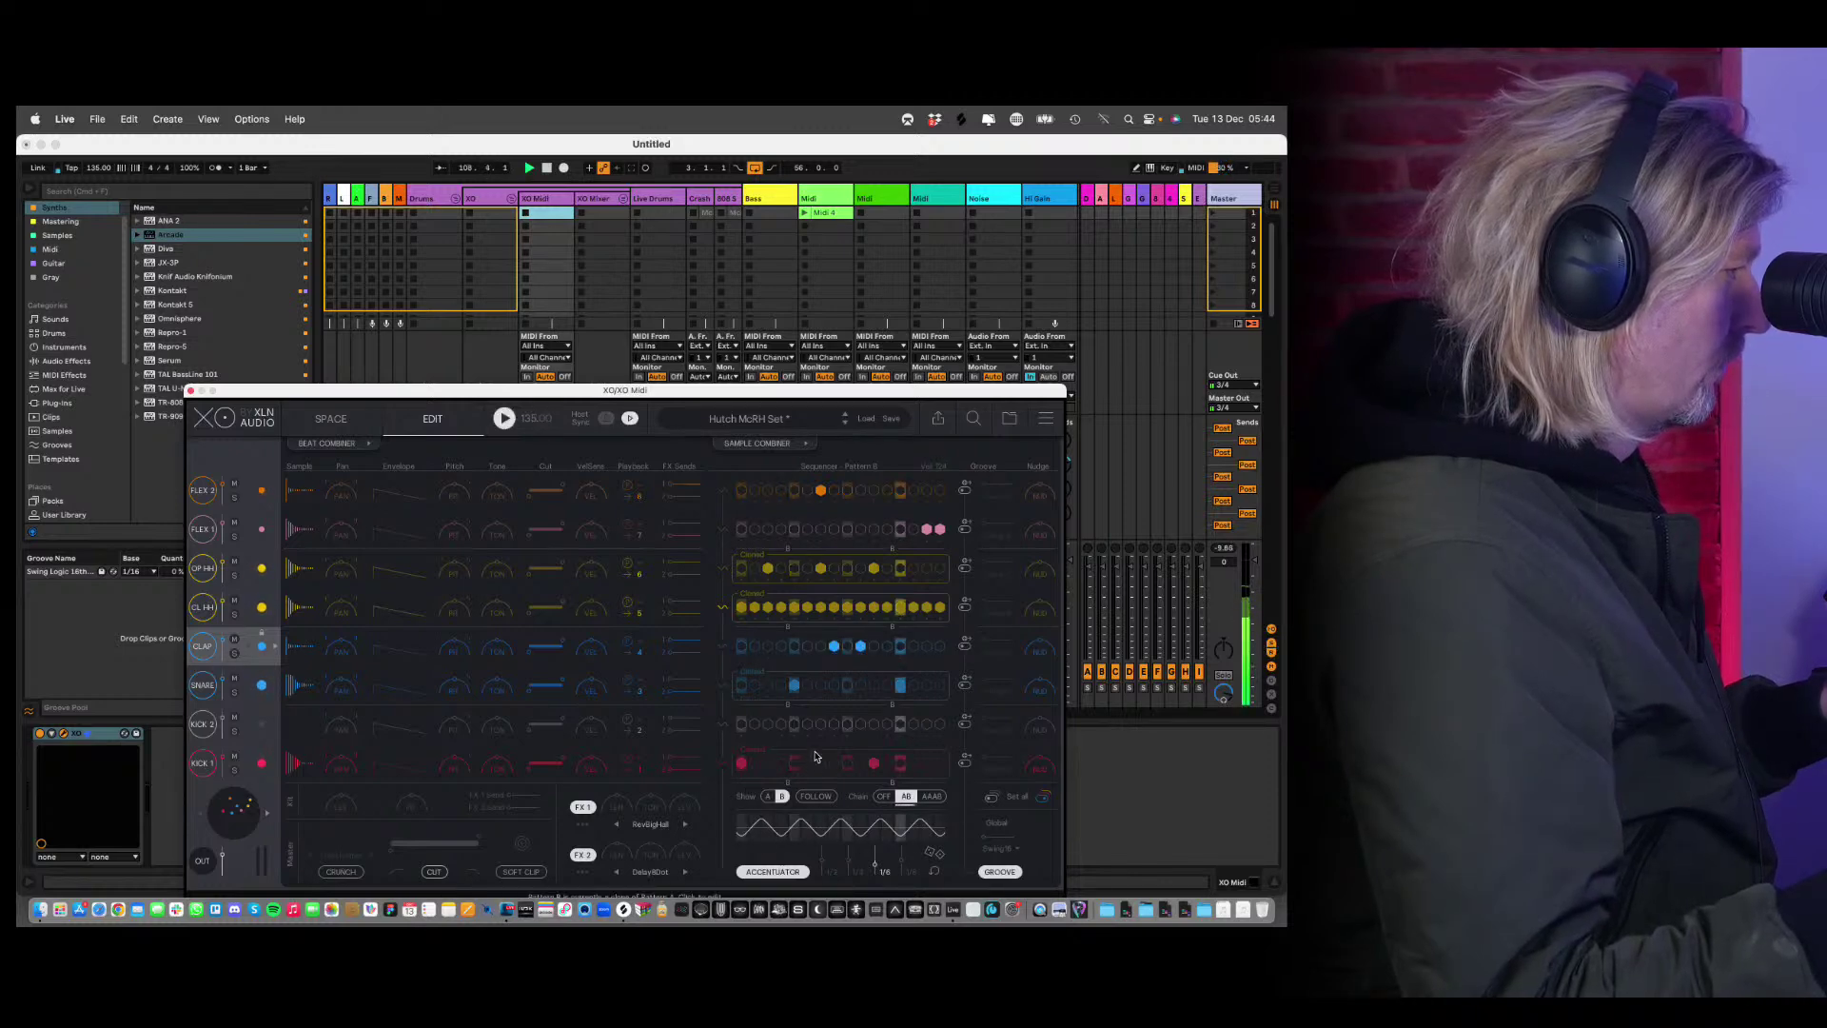
pyautogui.moveTo(417, 650); pyautogui.dragTo(426, 690)
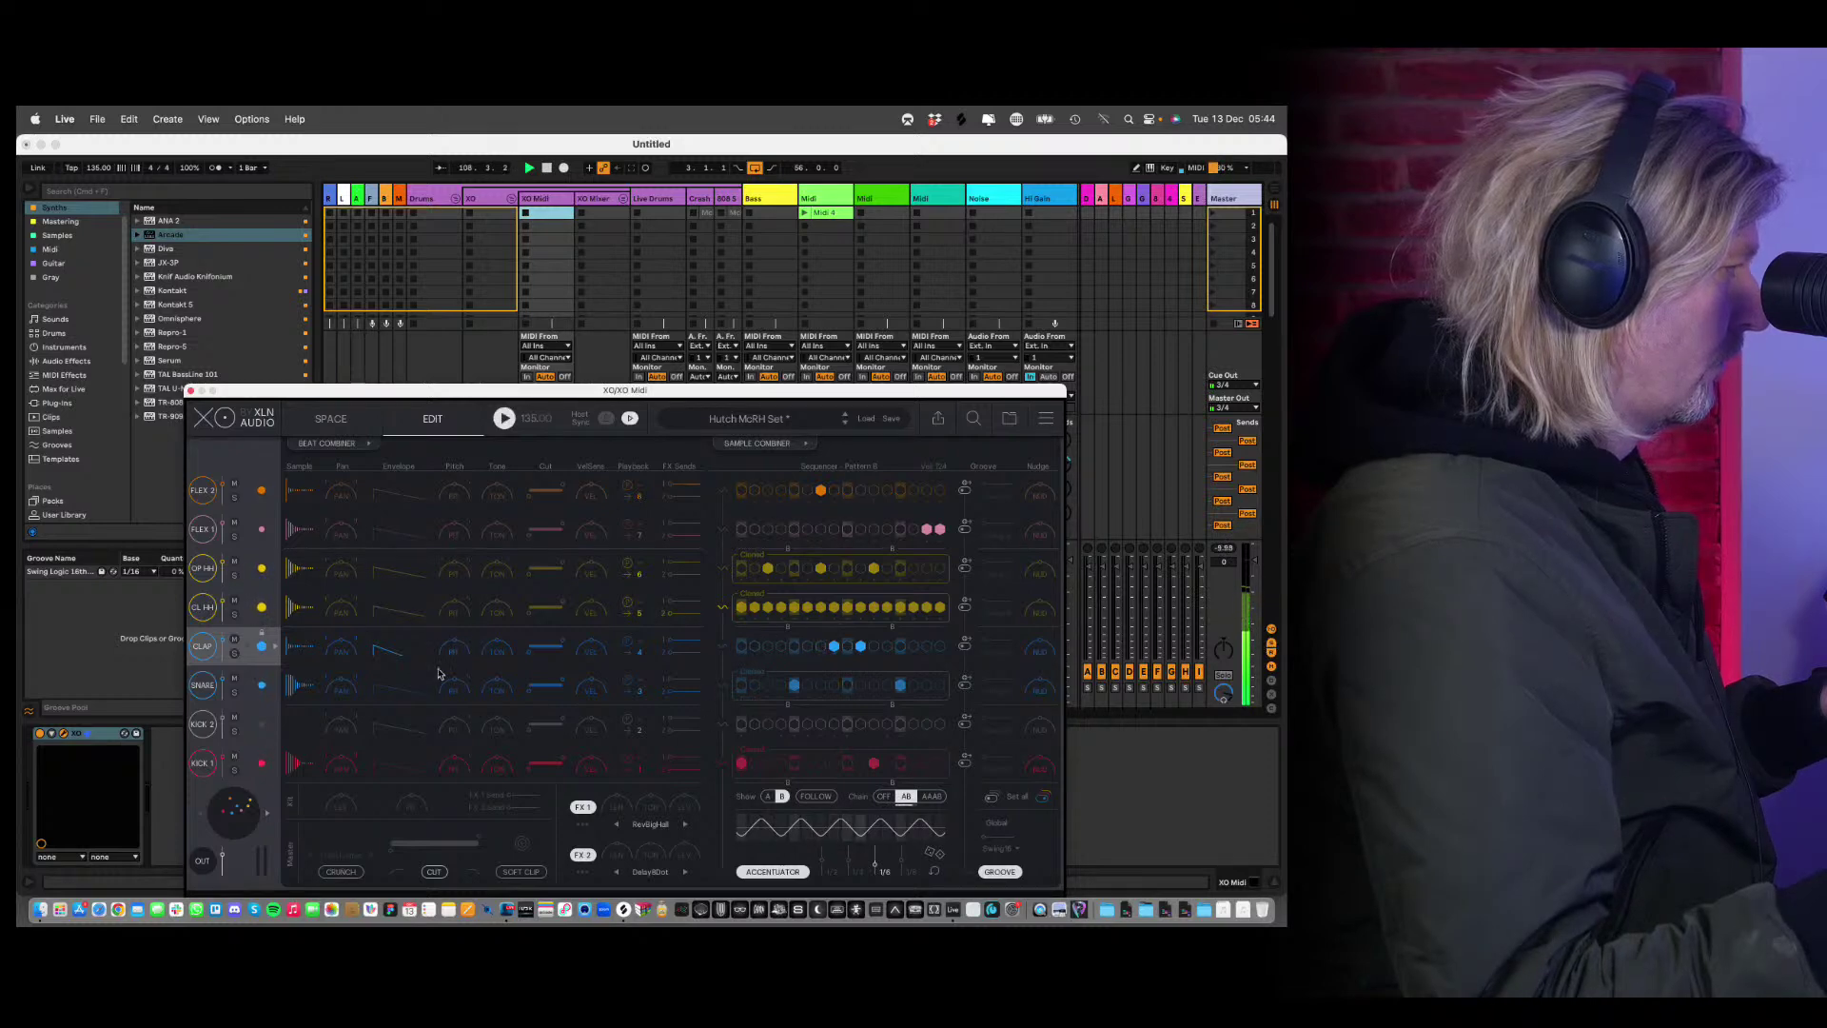
pyautogui.press('space')
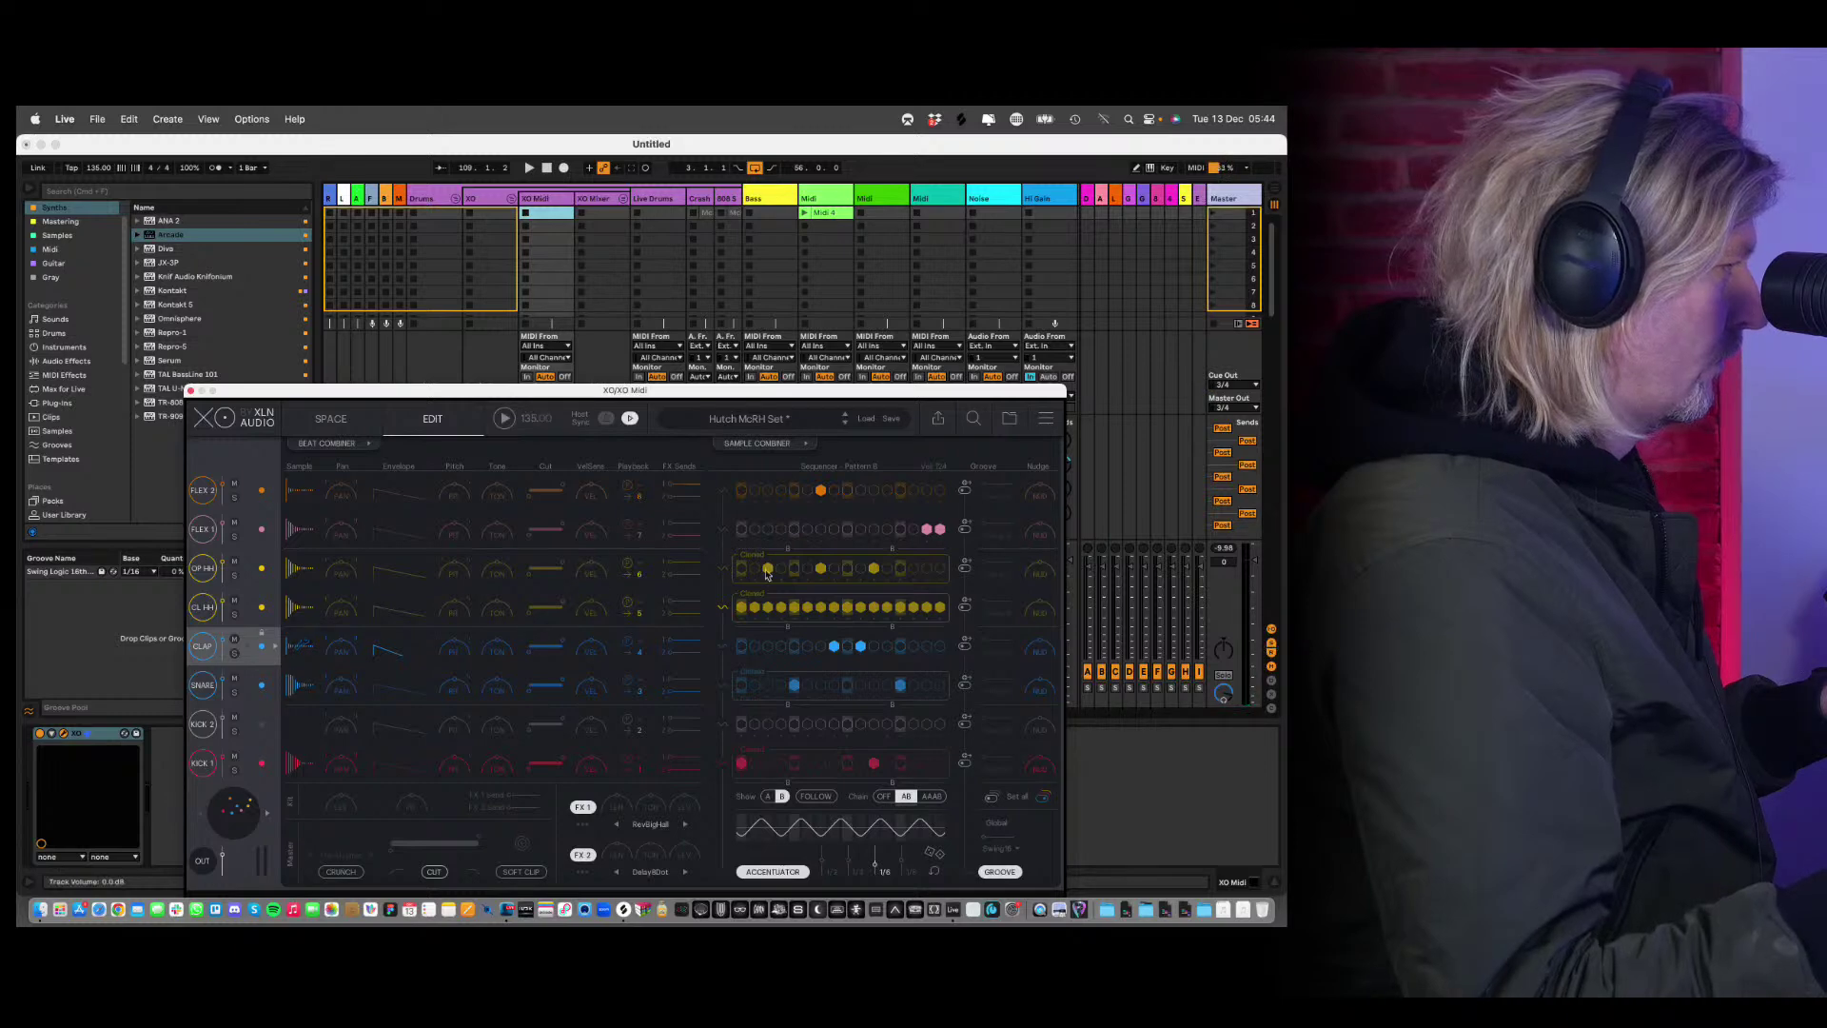
# Filter XO's sample map with the search term 808.
pyautogui.moveTo(408, 652); pyautogui.dragTo(351, 397)
pyautogui.click(332, 419)
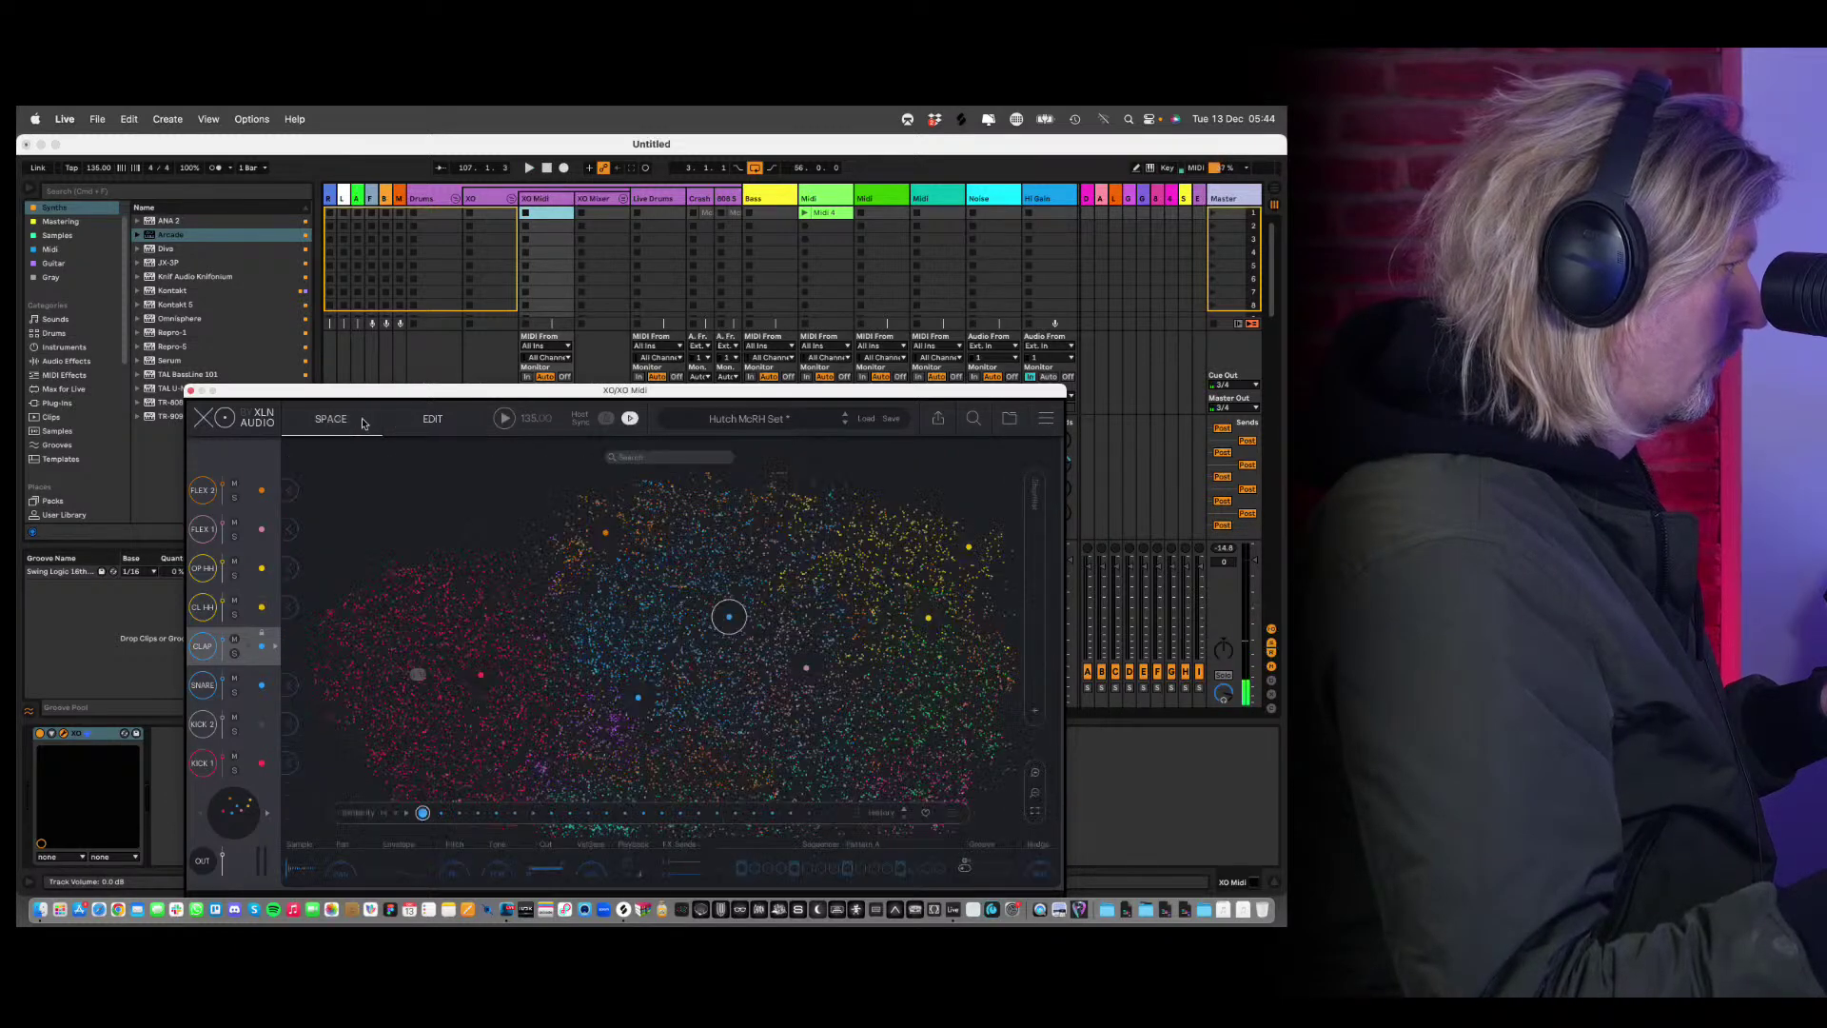
pyautogui.click(939, 418)
pyautogui.click(938, 418)
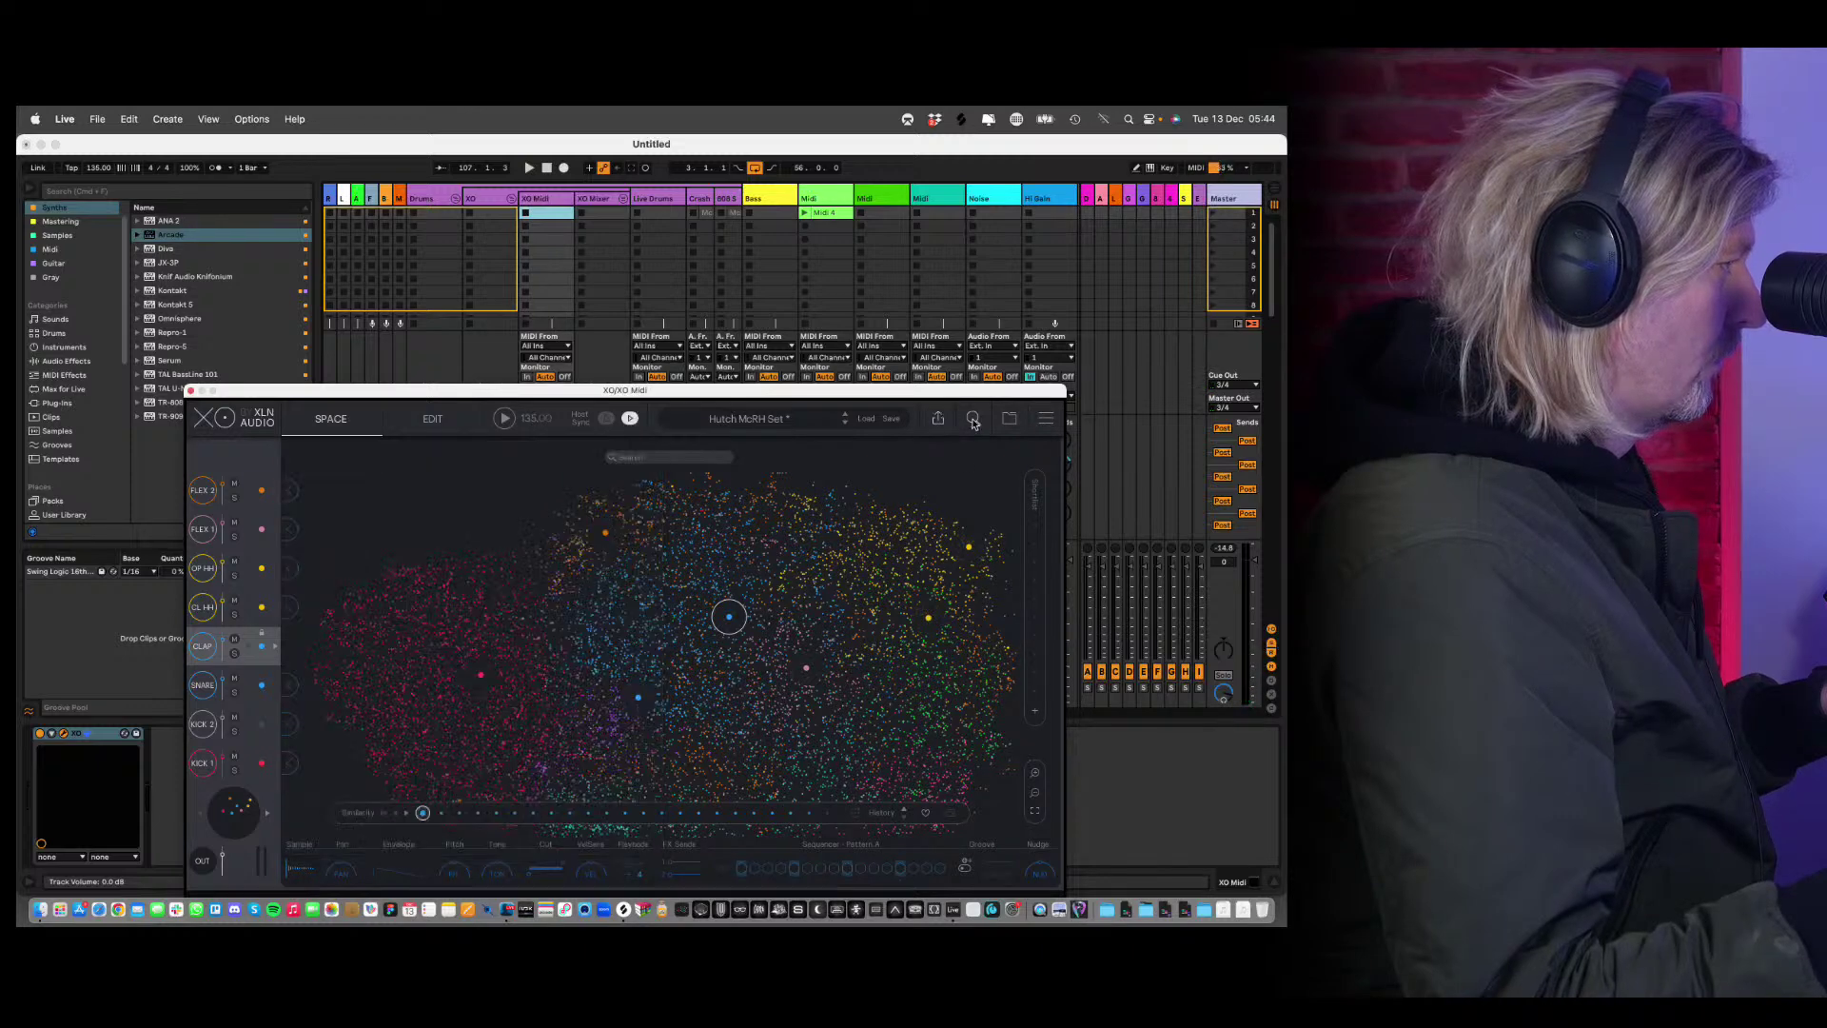
pyautogui.click(974, 418)
pyautogui.click(956, 491)
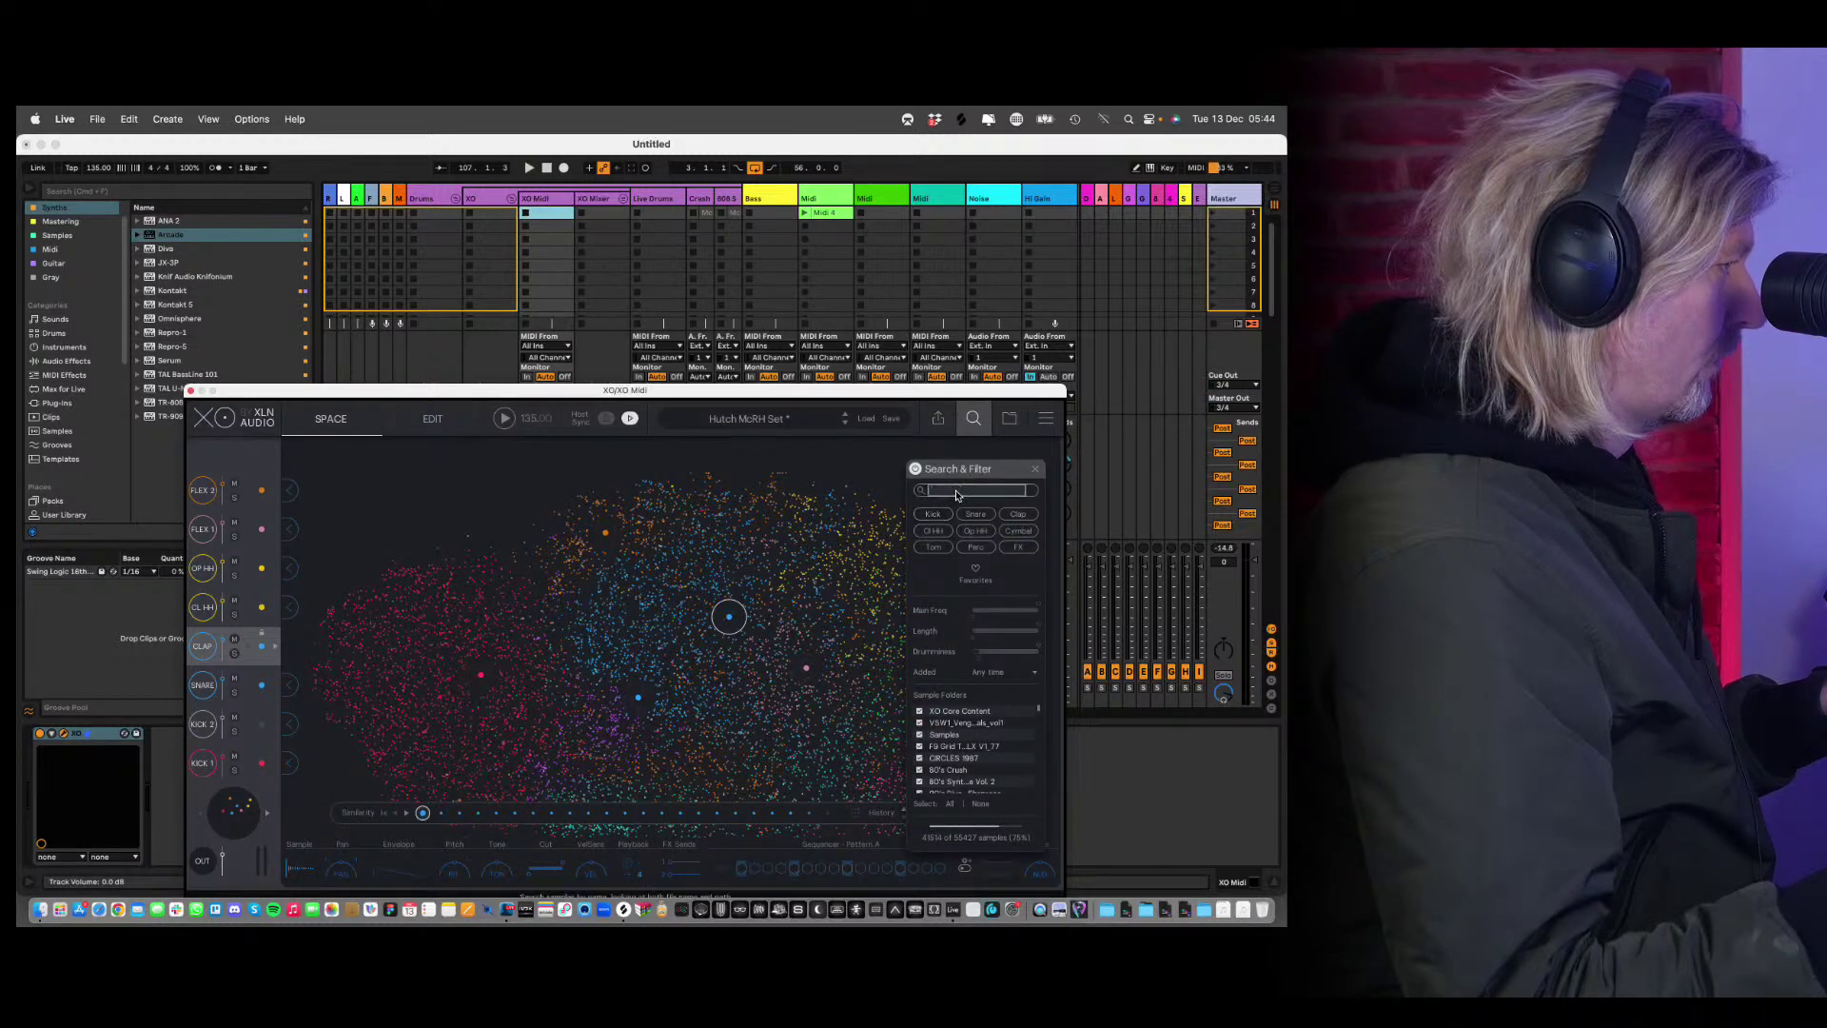
pyautogui.write('808')
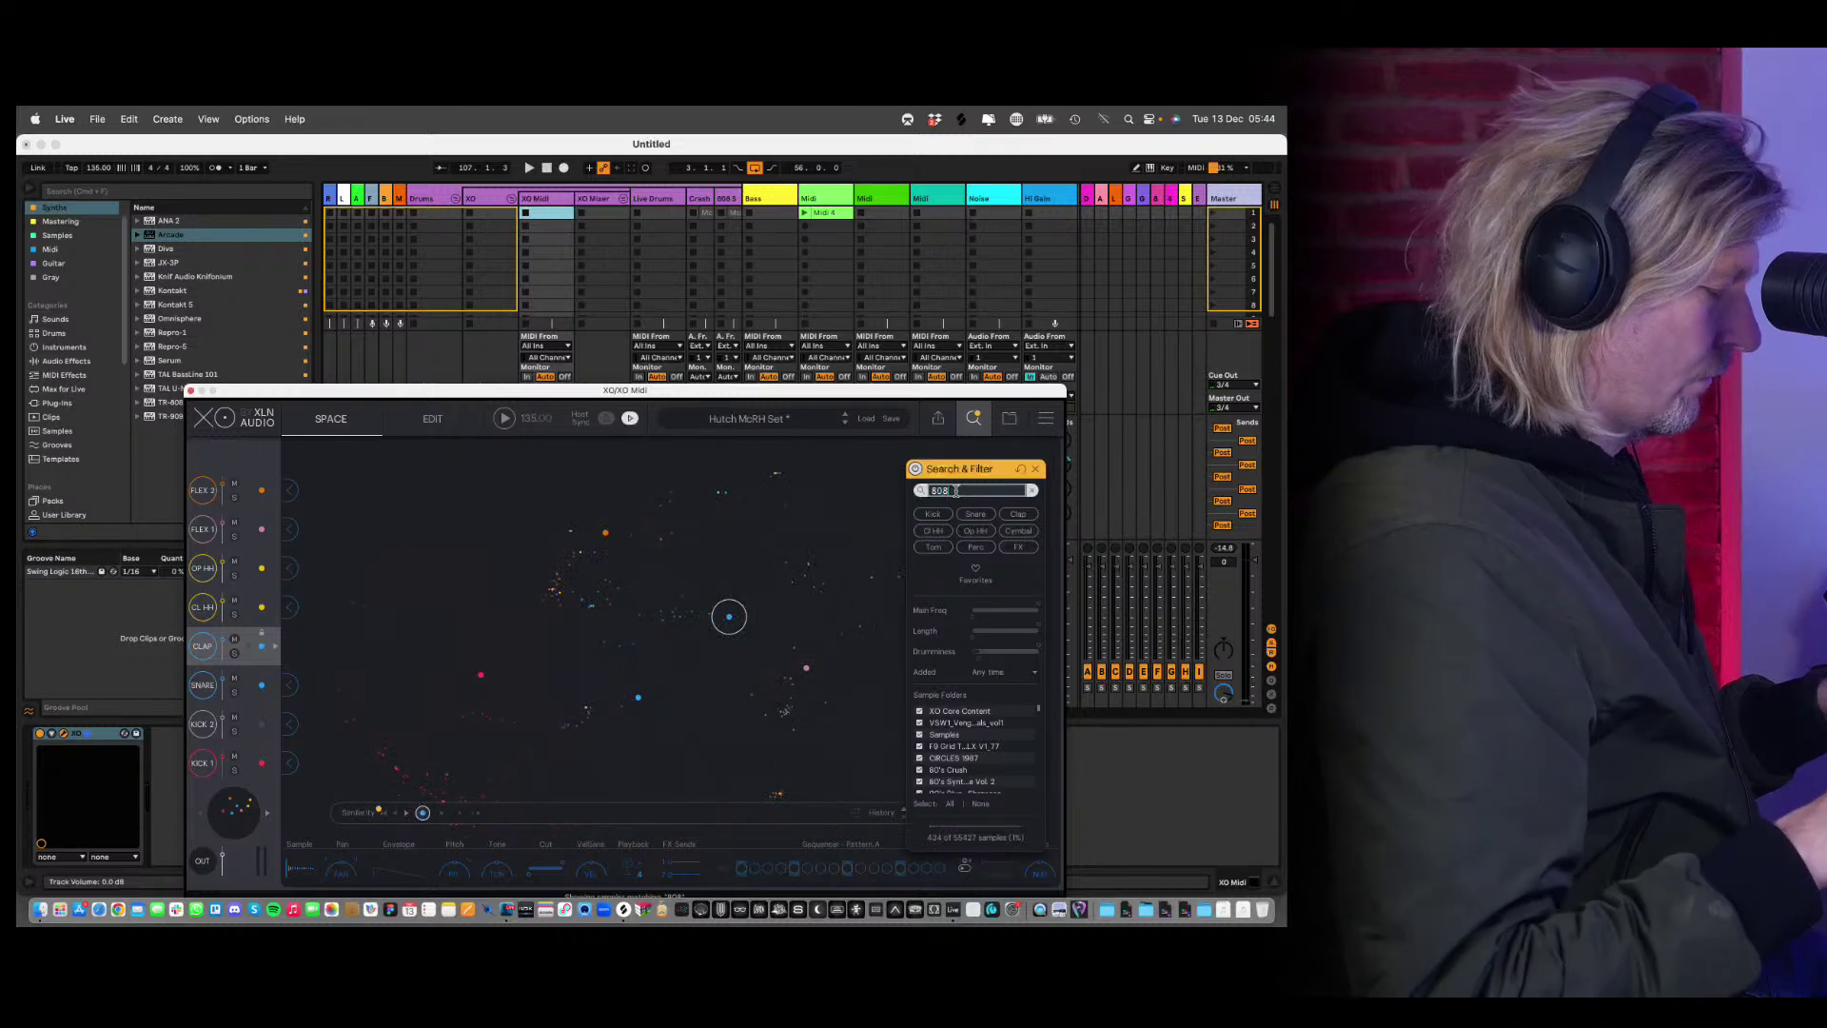
# Audition the filtered samples, replacing the Clap sample with a blue one near the map's middle and assigning one from the upper middle to Kick 2.
pyautogui.click(685, 598)
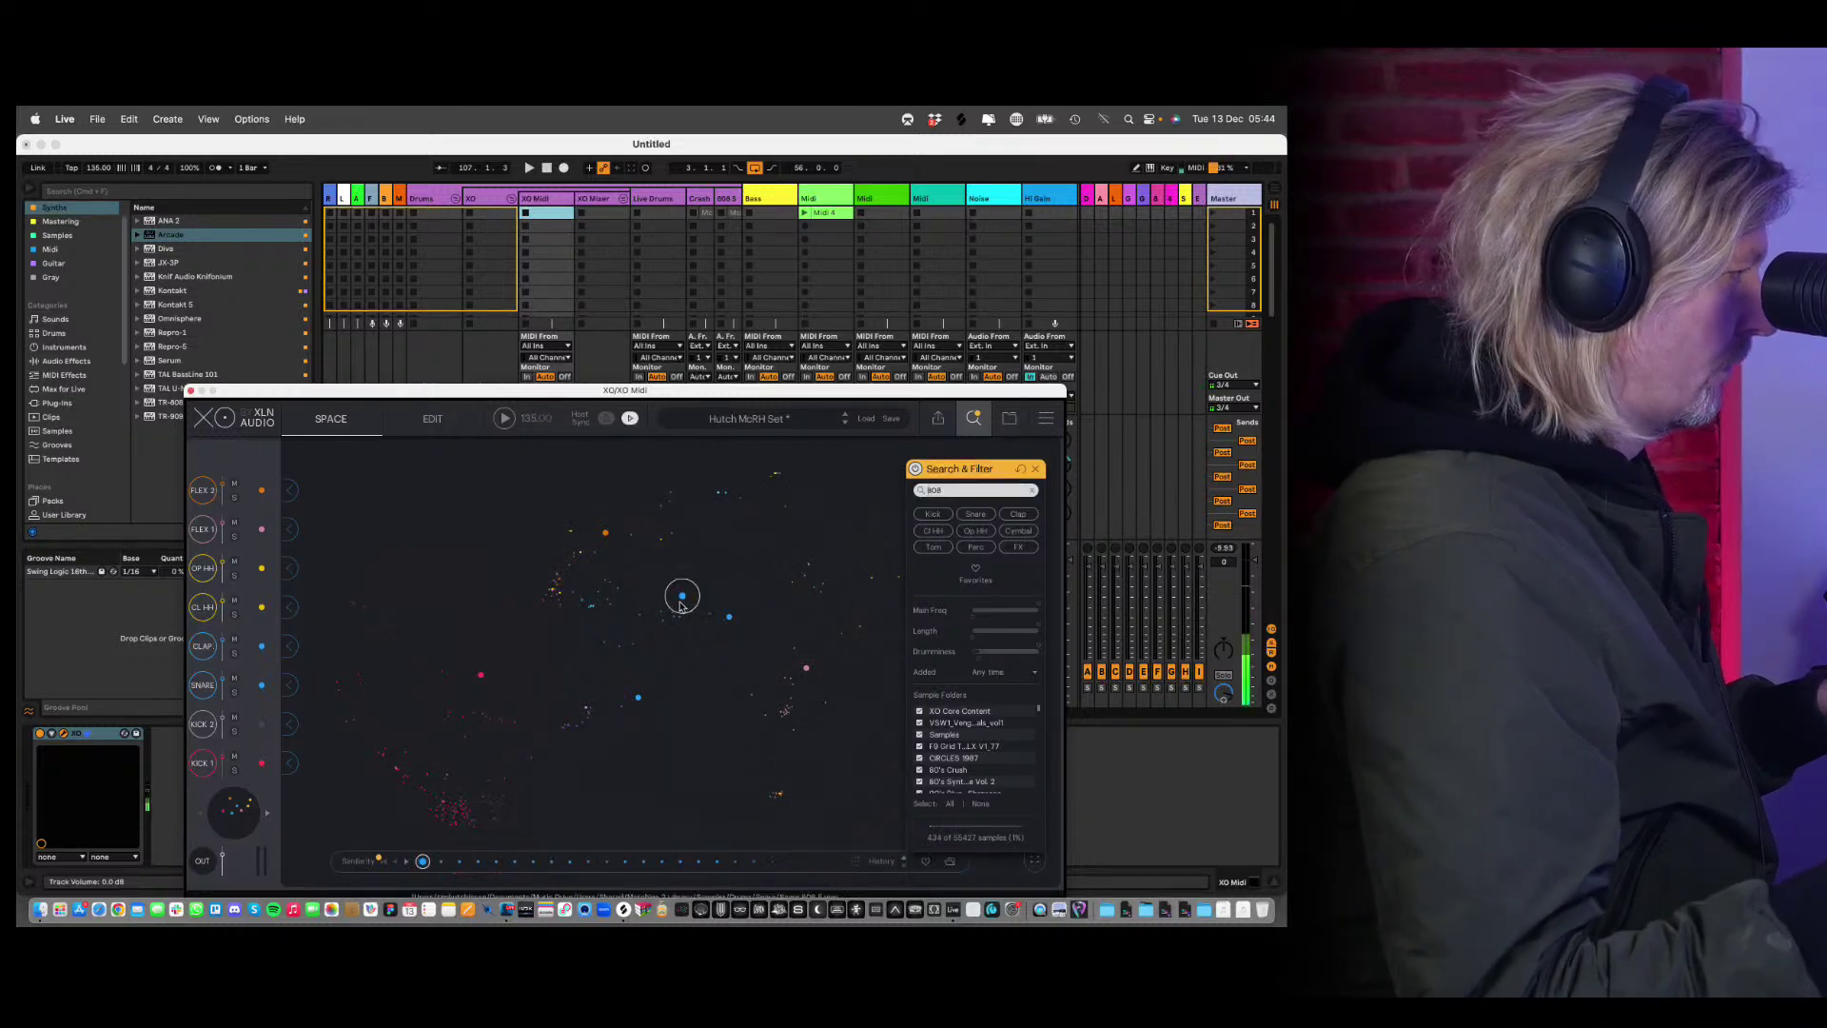
pyautogui.click(289, 646)
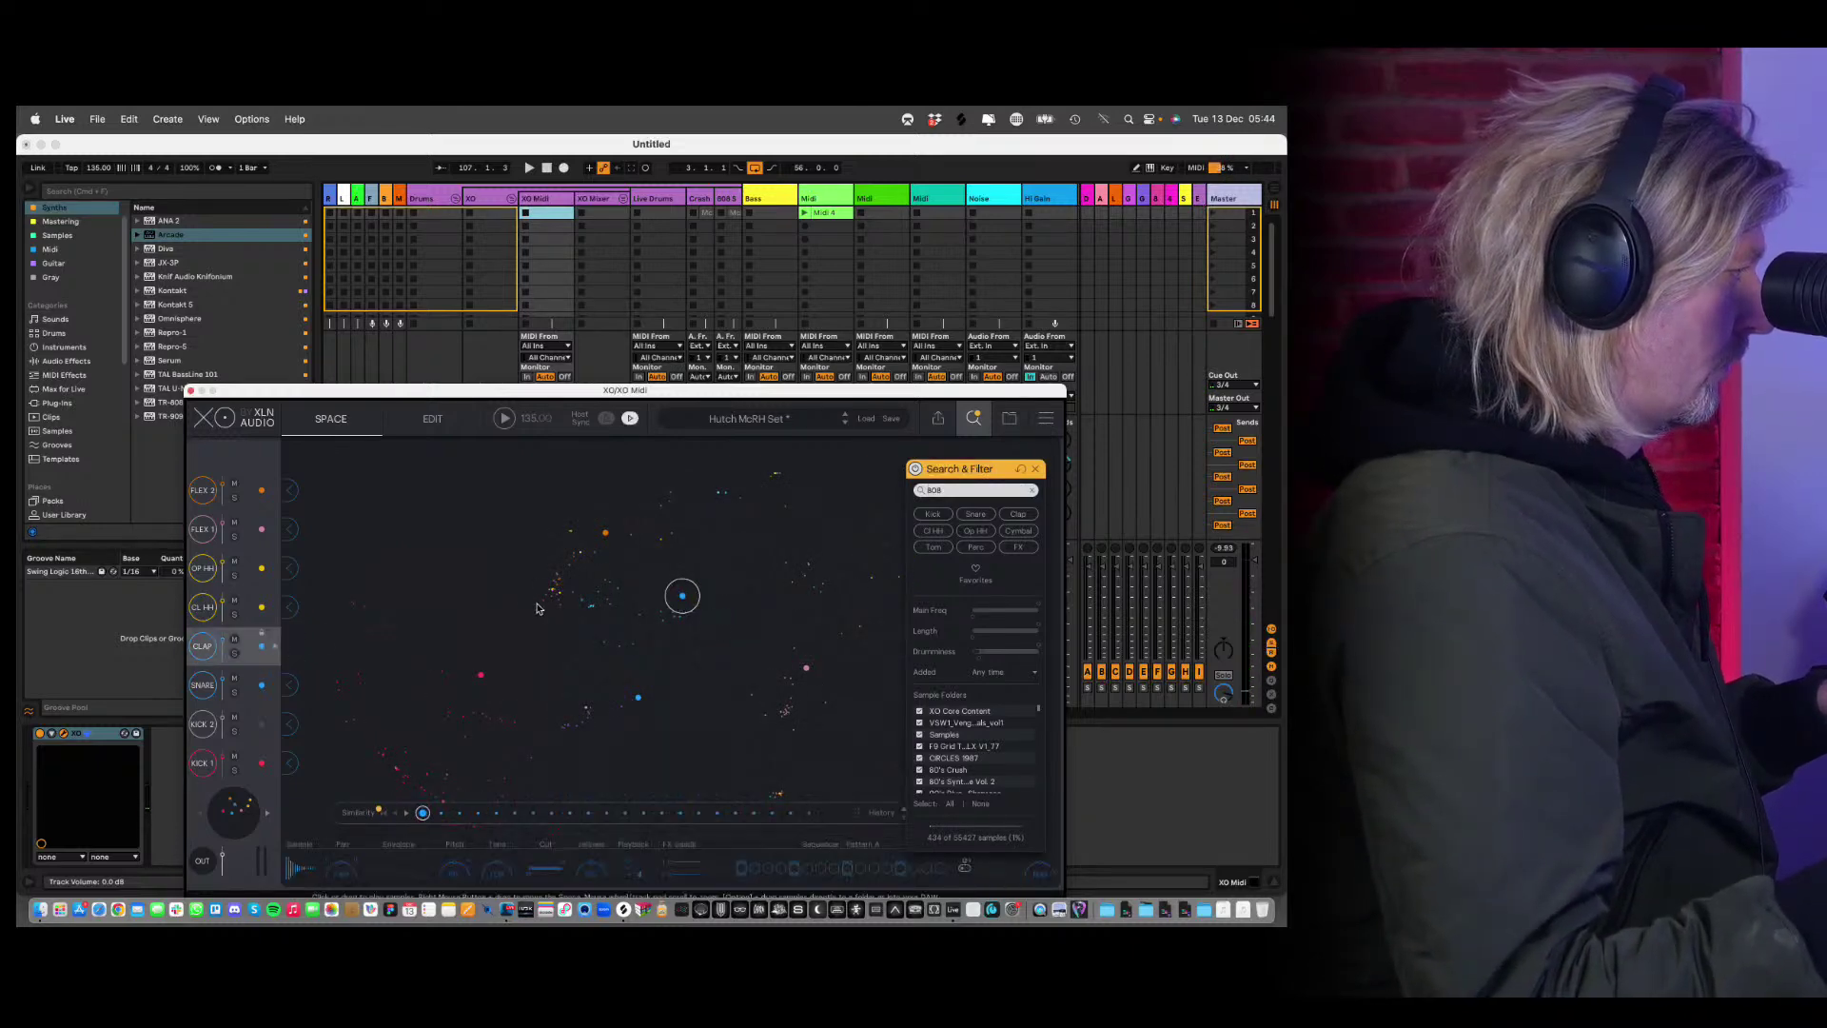
pyautogui.click(724, 623)
pyautogui.click(727, 493)
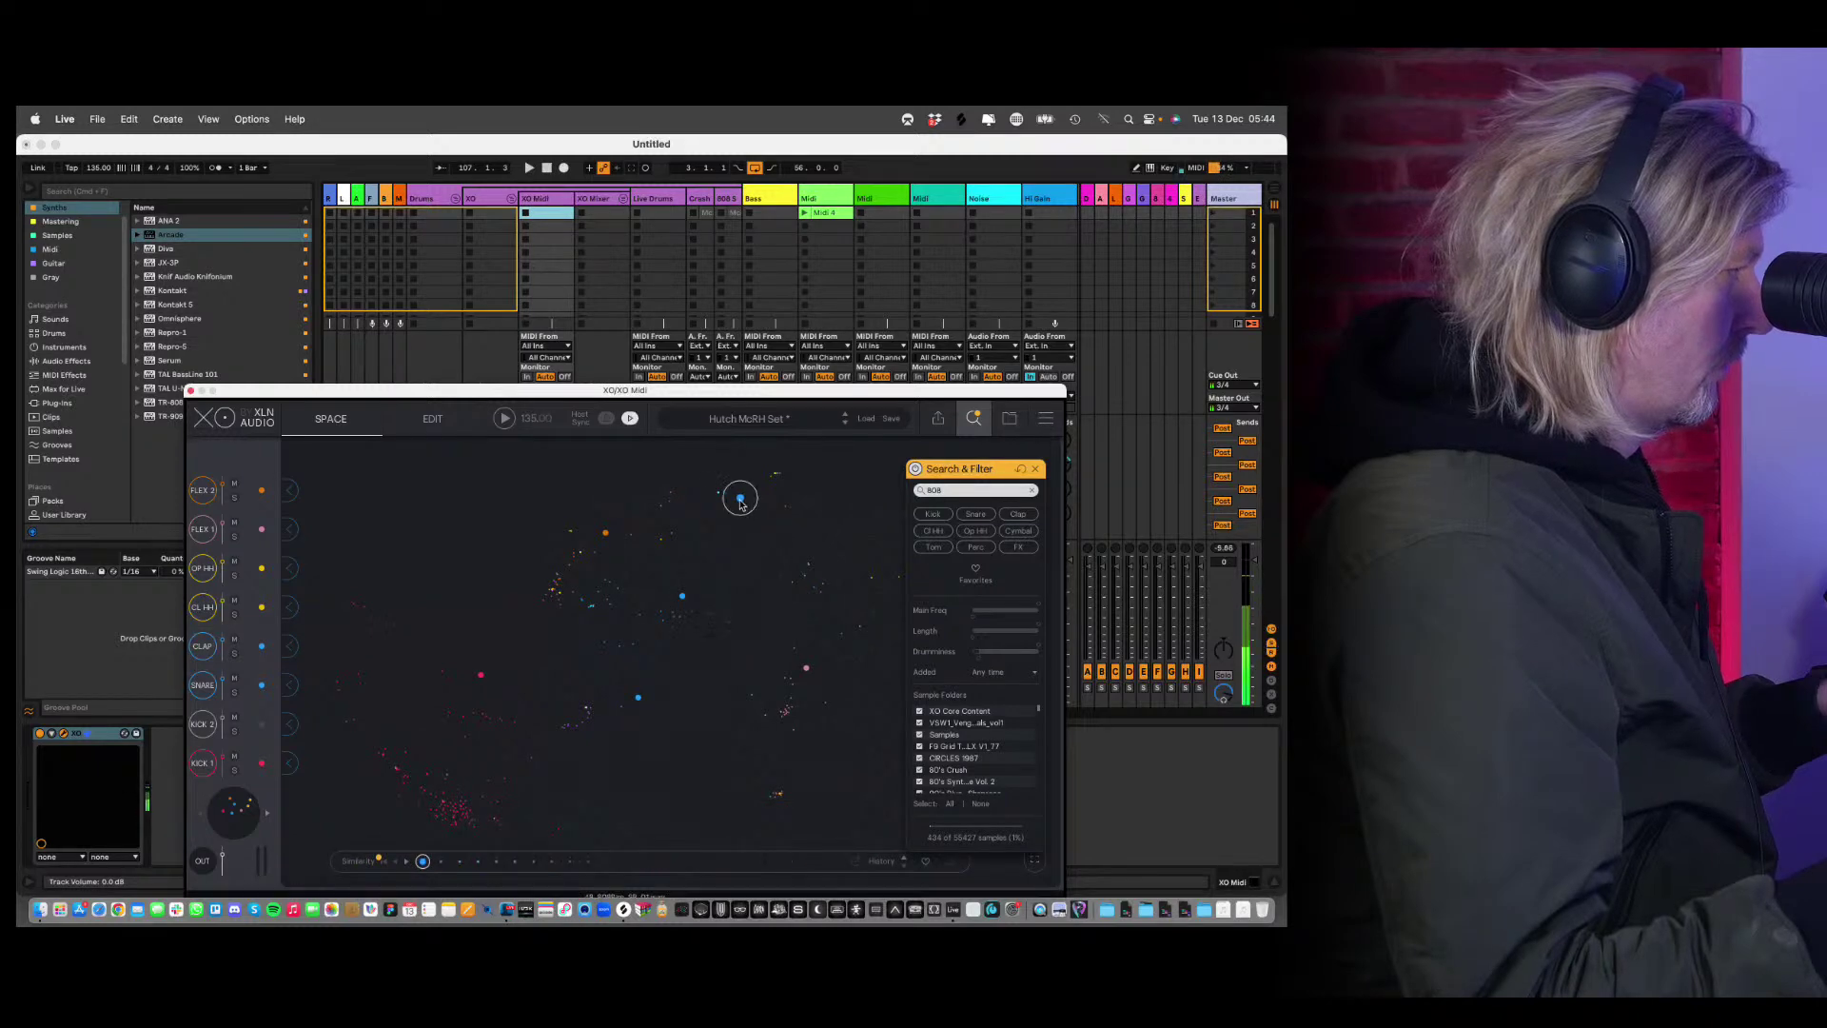
pyautogui.click(283, 731)
# Return to XO's beat editor, close the sample filter and save the preset by overwriting Hutch McRH Set.
pyautogui.click(437, 421)
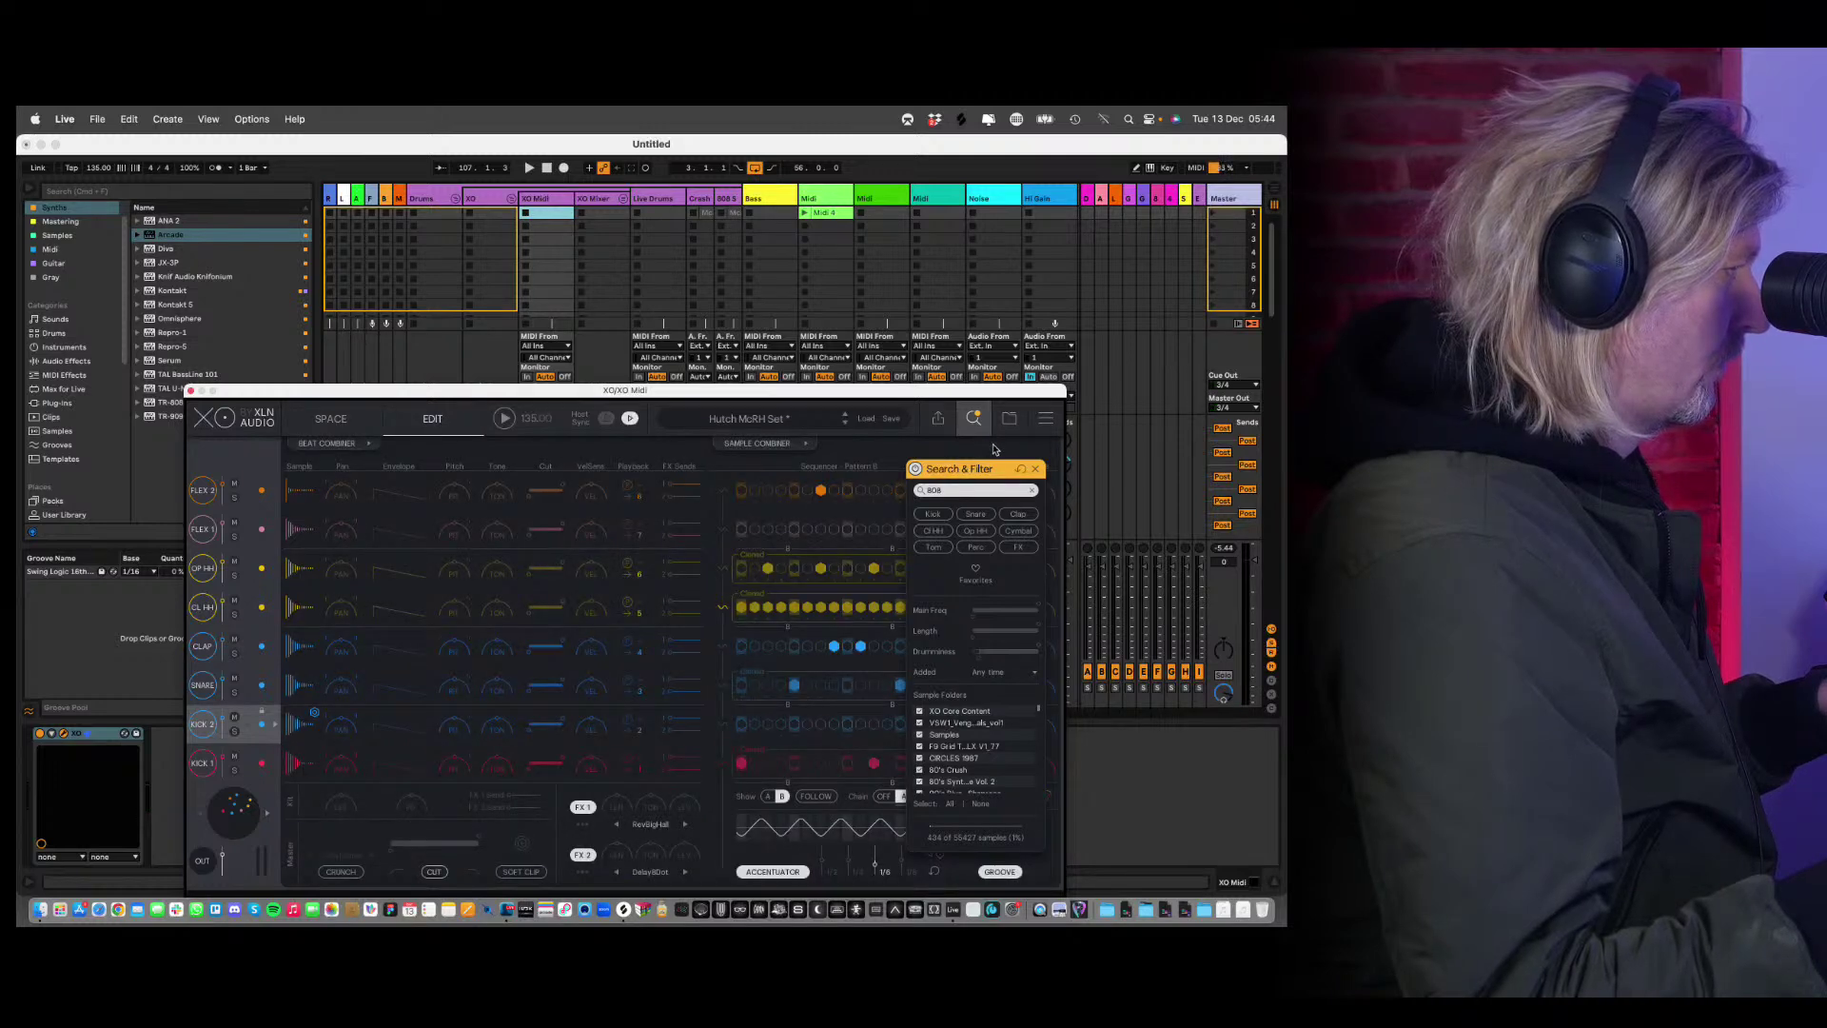
pyautogui.click(1035, 470)
pyautogui.click(892, 420)
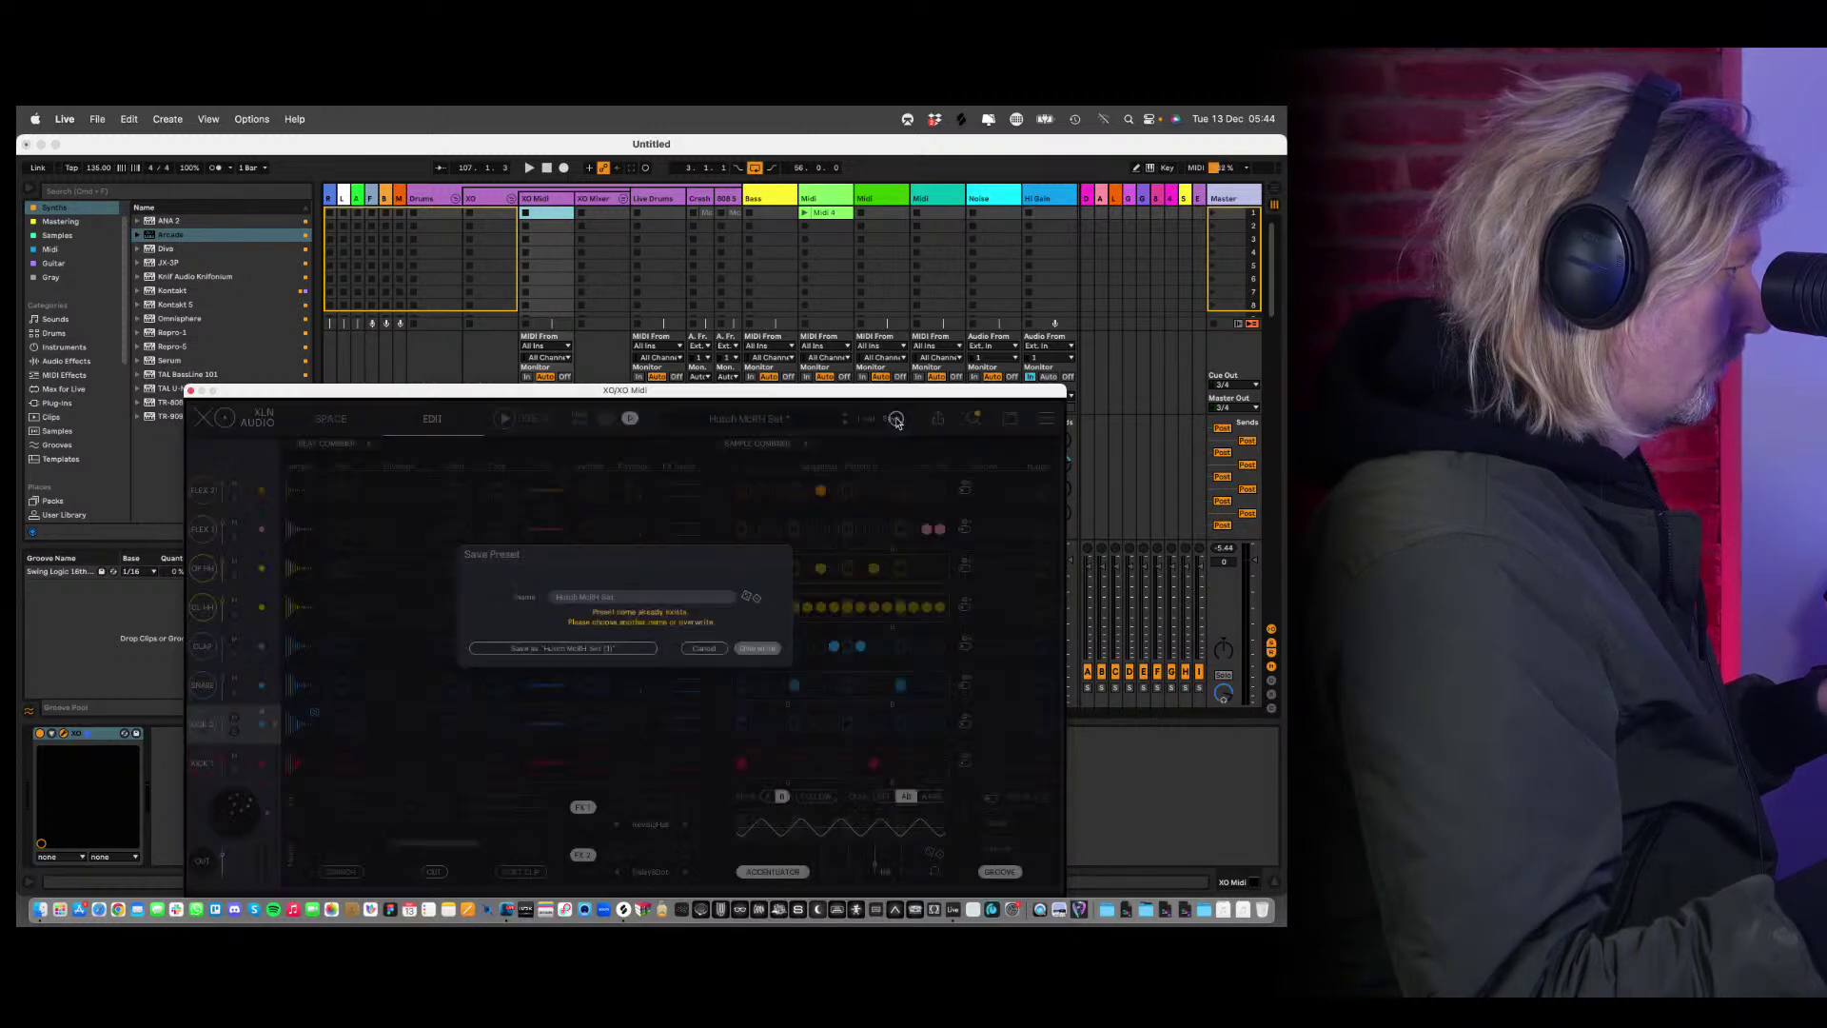
pyautogui.click(758, 648)
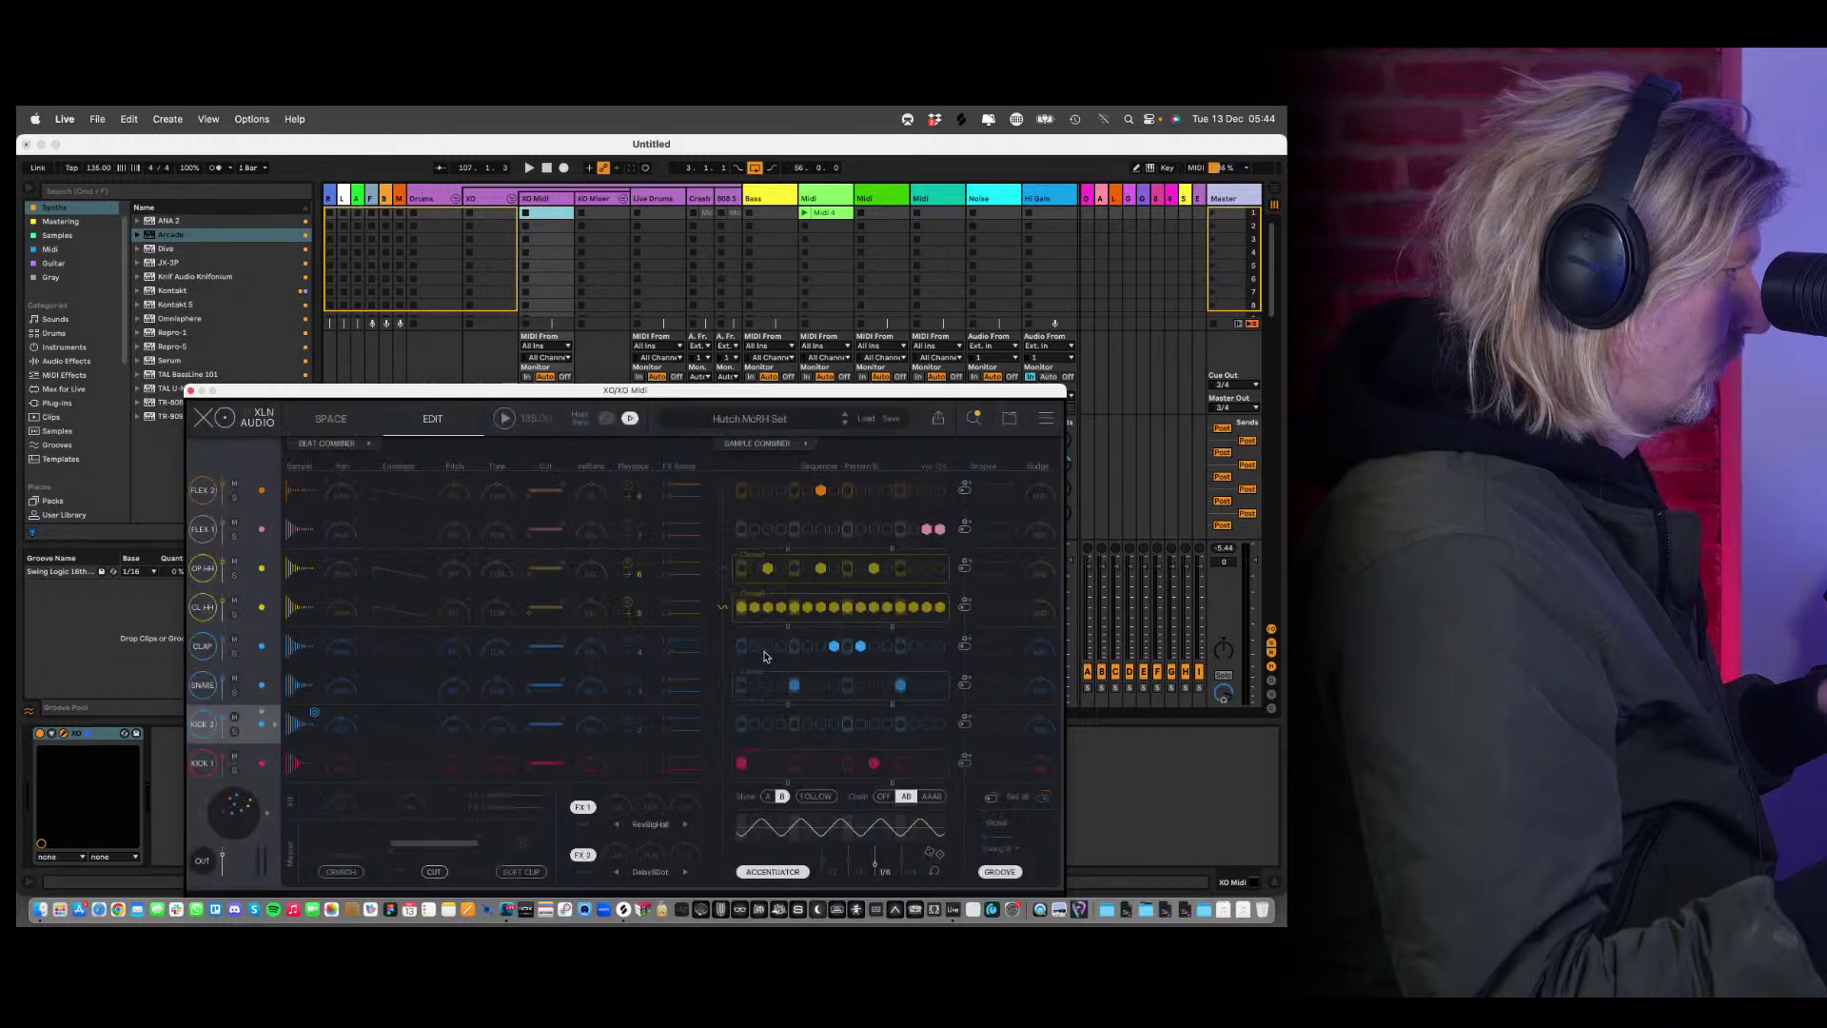
# Add Kick 2 hits on steps 3 and 4 and Clap hits on steps 8 and 10 of pattern A while listening.
pyautogui.press('space')
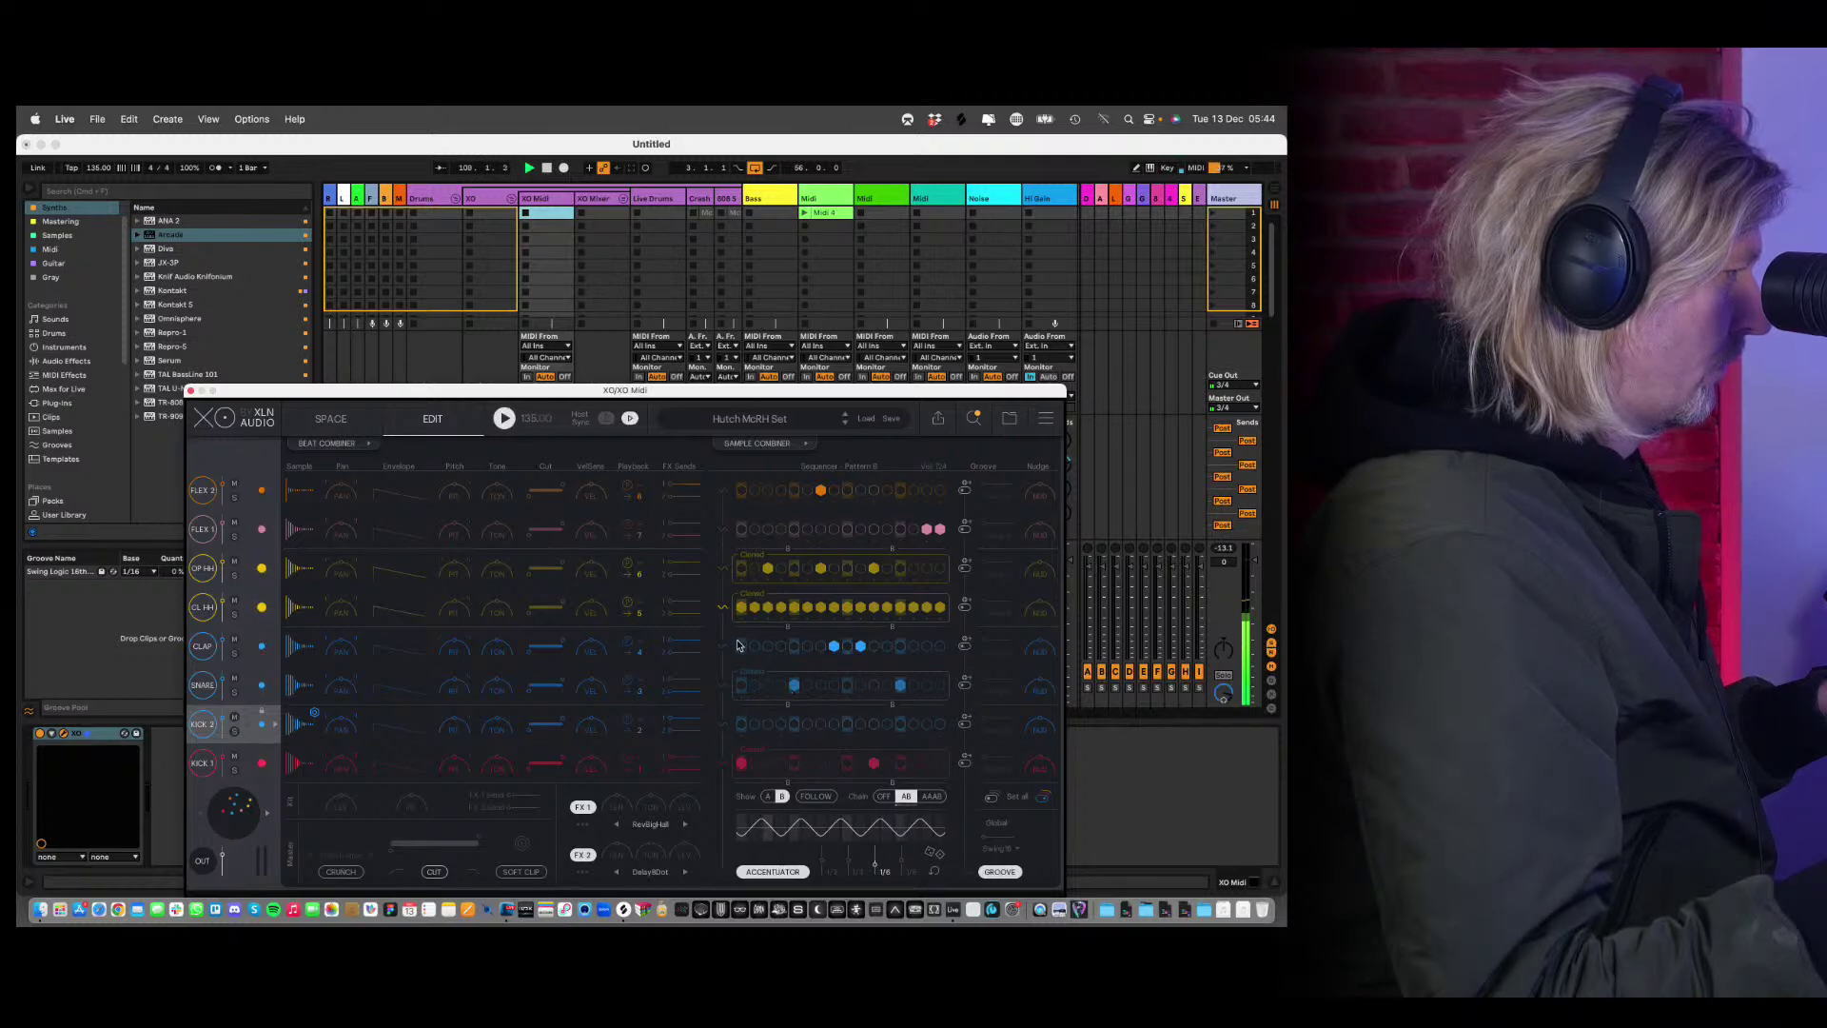
pyautogui.click(768, 646)
pyautogui.click(782, 647)
pyautogui.press('space')
pyautogui.click(779, 648)
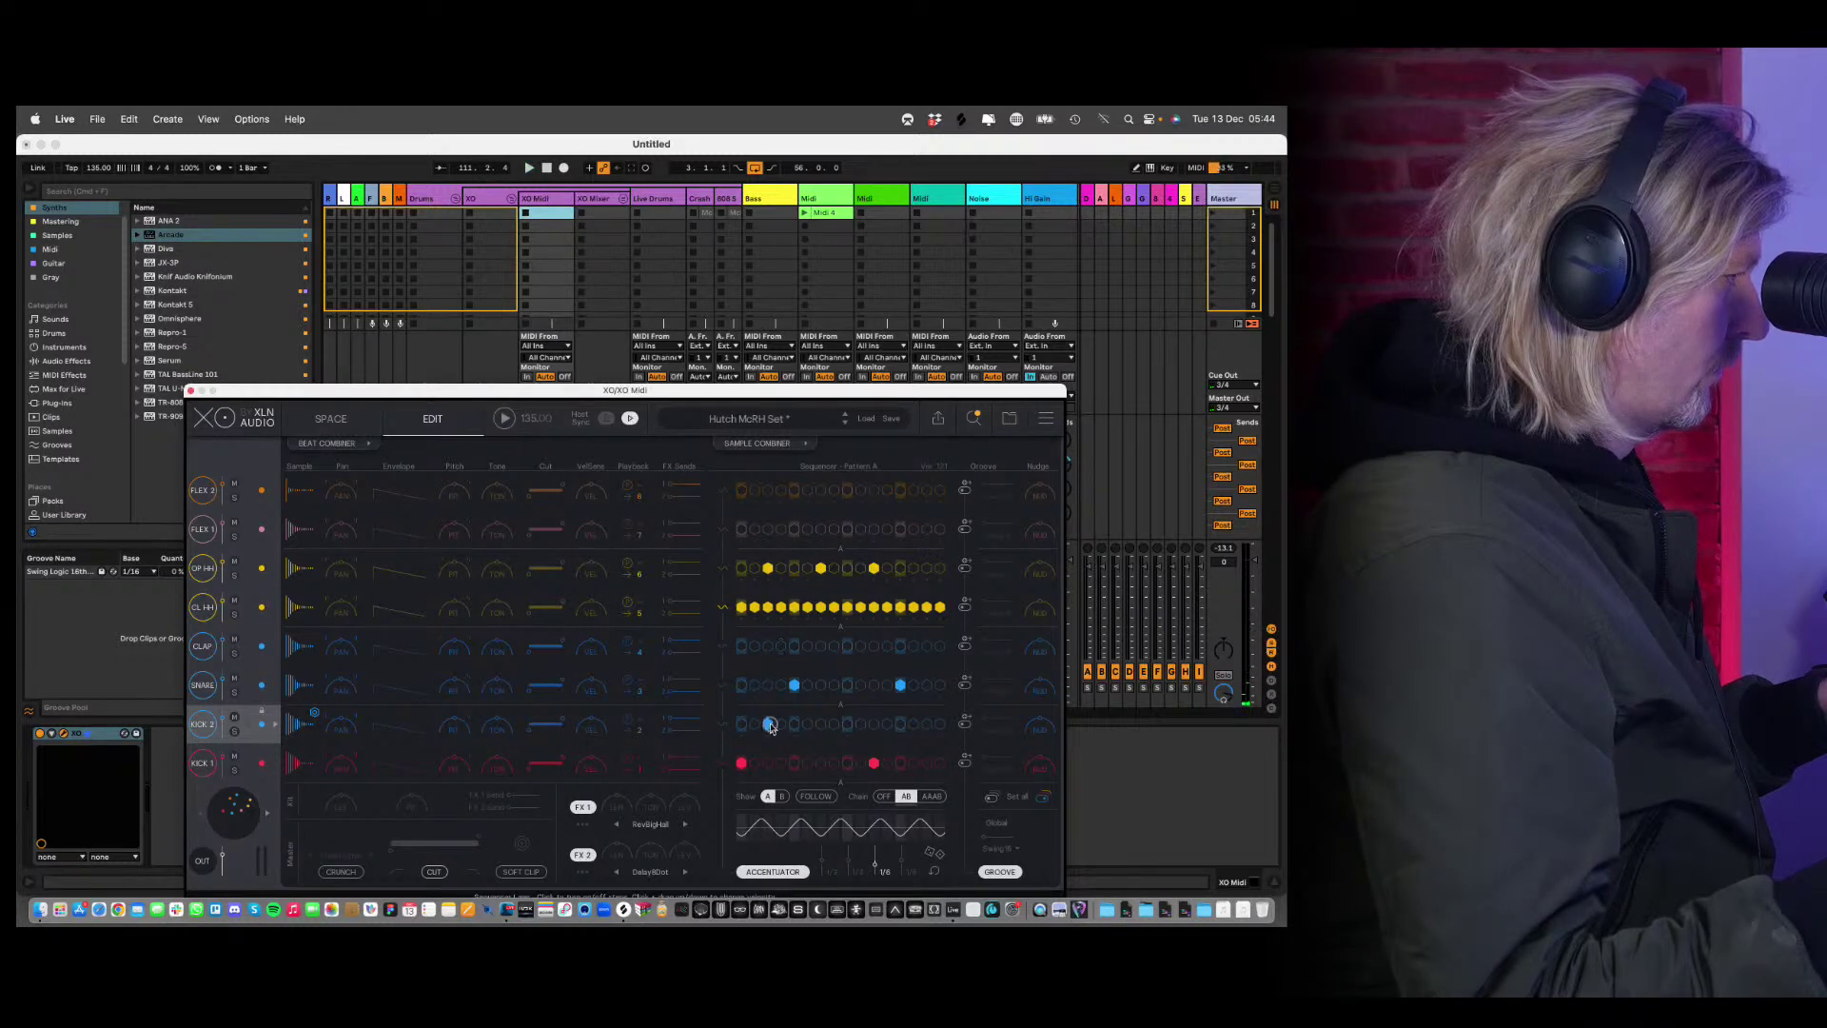
pyautogui.press('space')
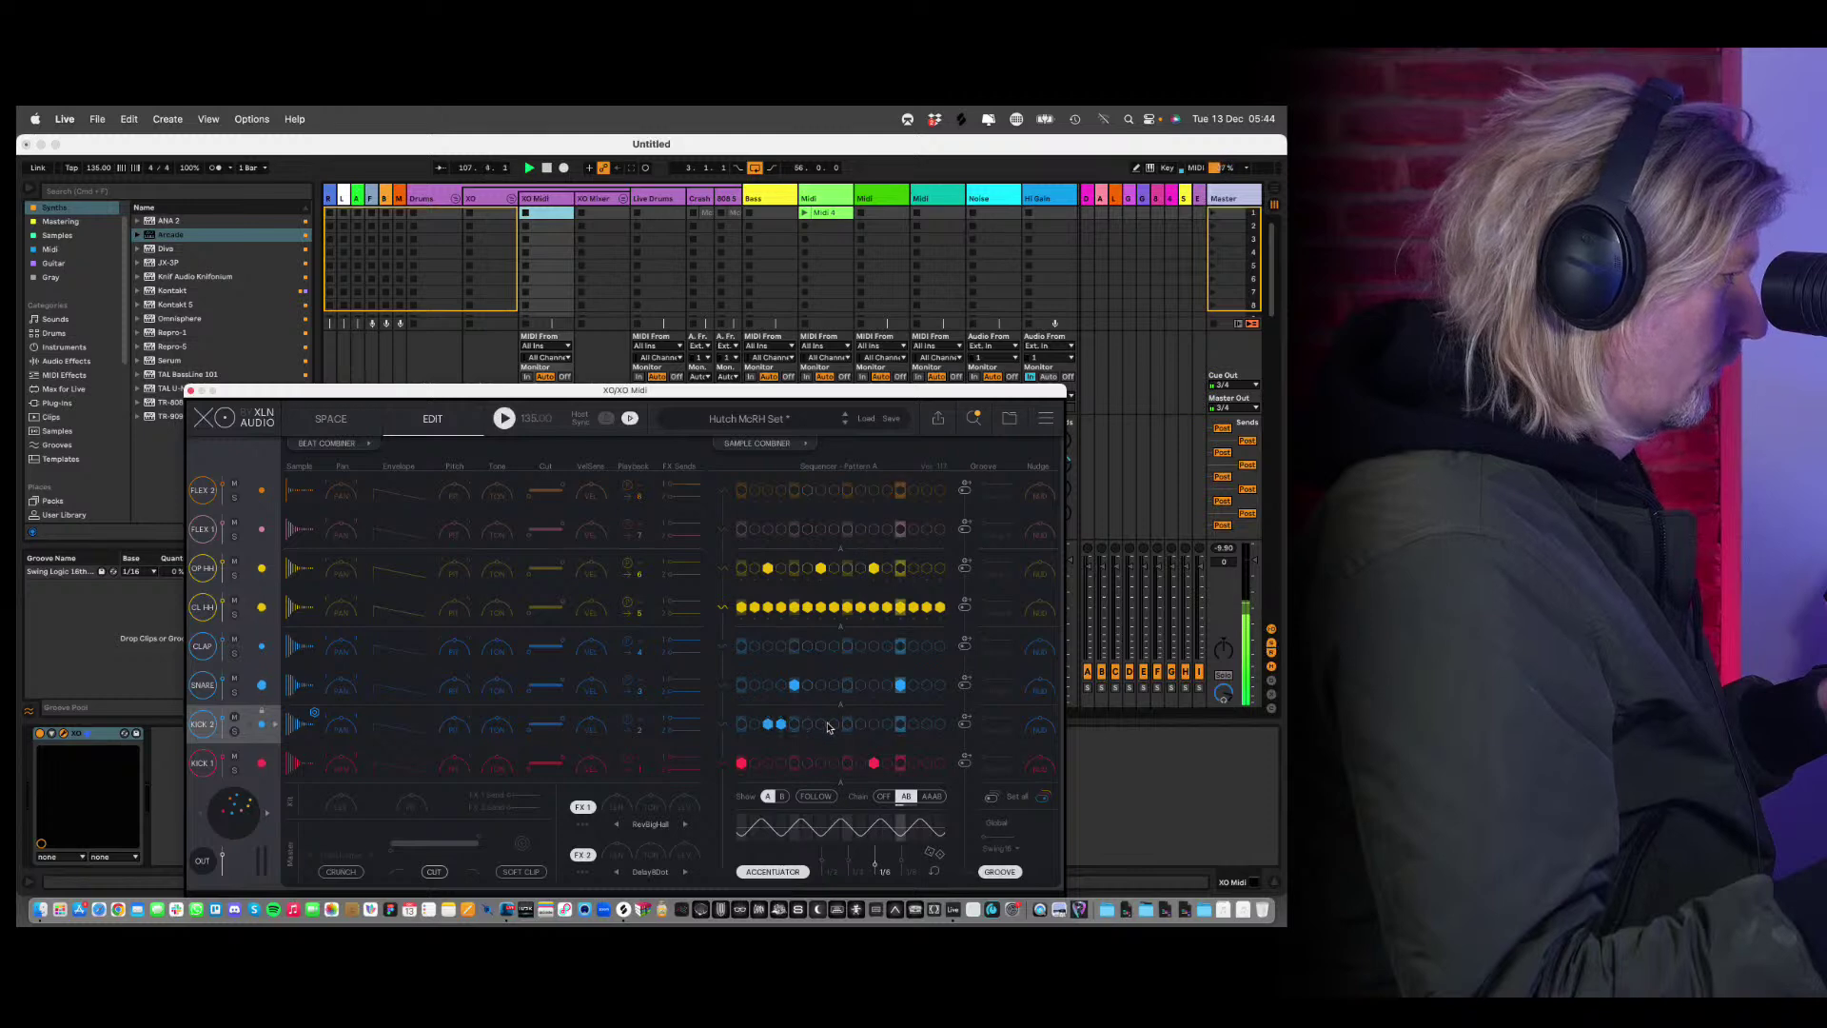
pyautogui.click(835, 647)
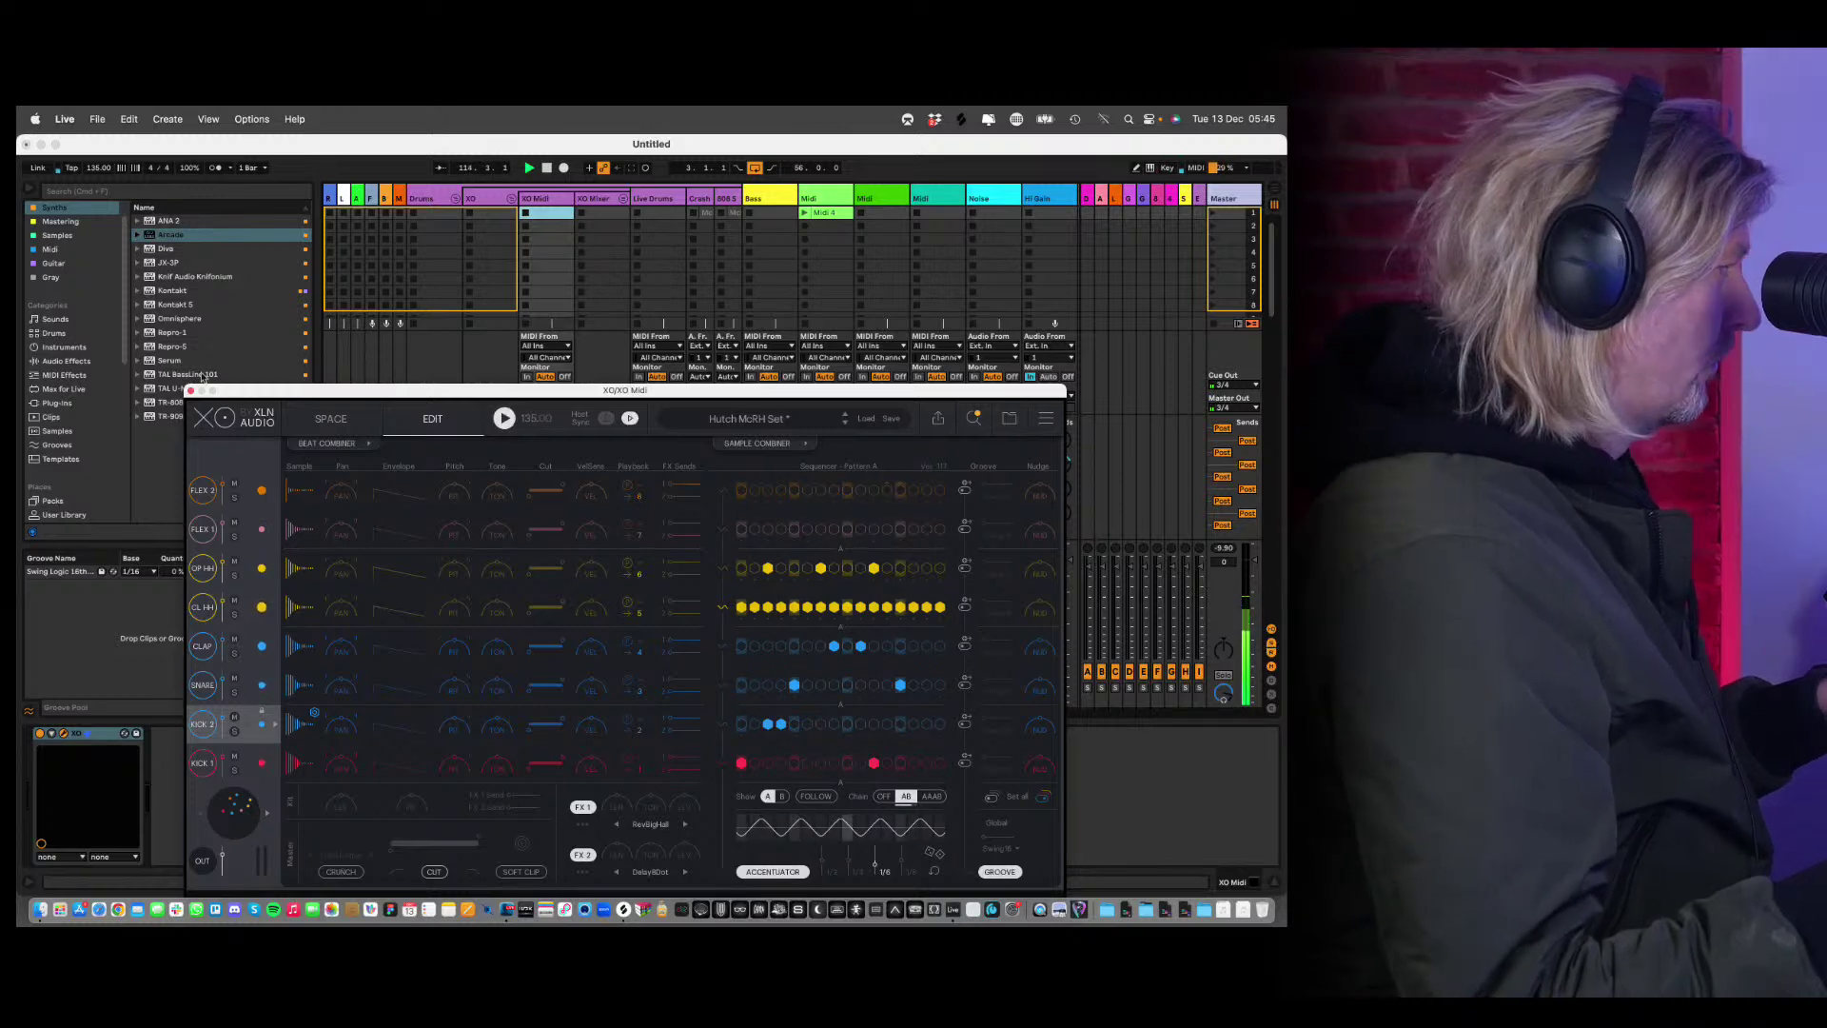
# Turn off XO's host-synced playback, place its beat as a MIDI clip in the XO Midi track's first slot and launch it.
pyautogui.moveTo(331, 394); pyautogui.dragTo(397, 383)
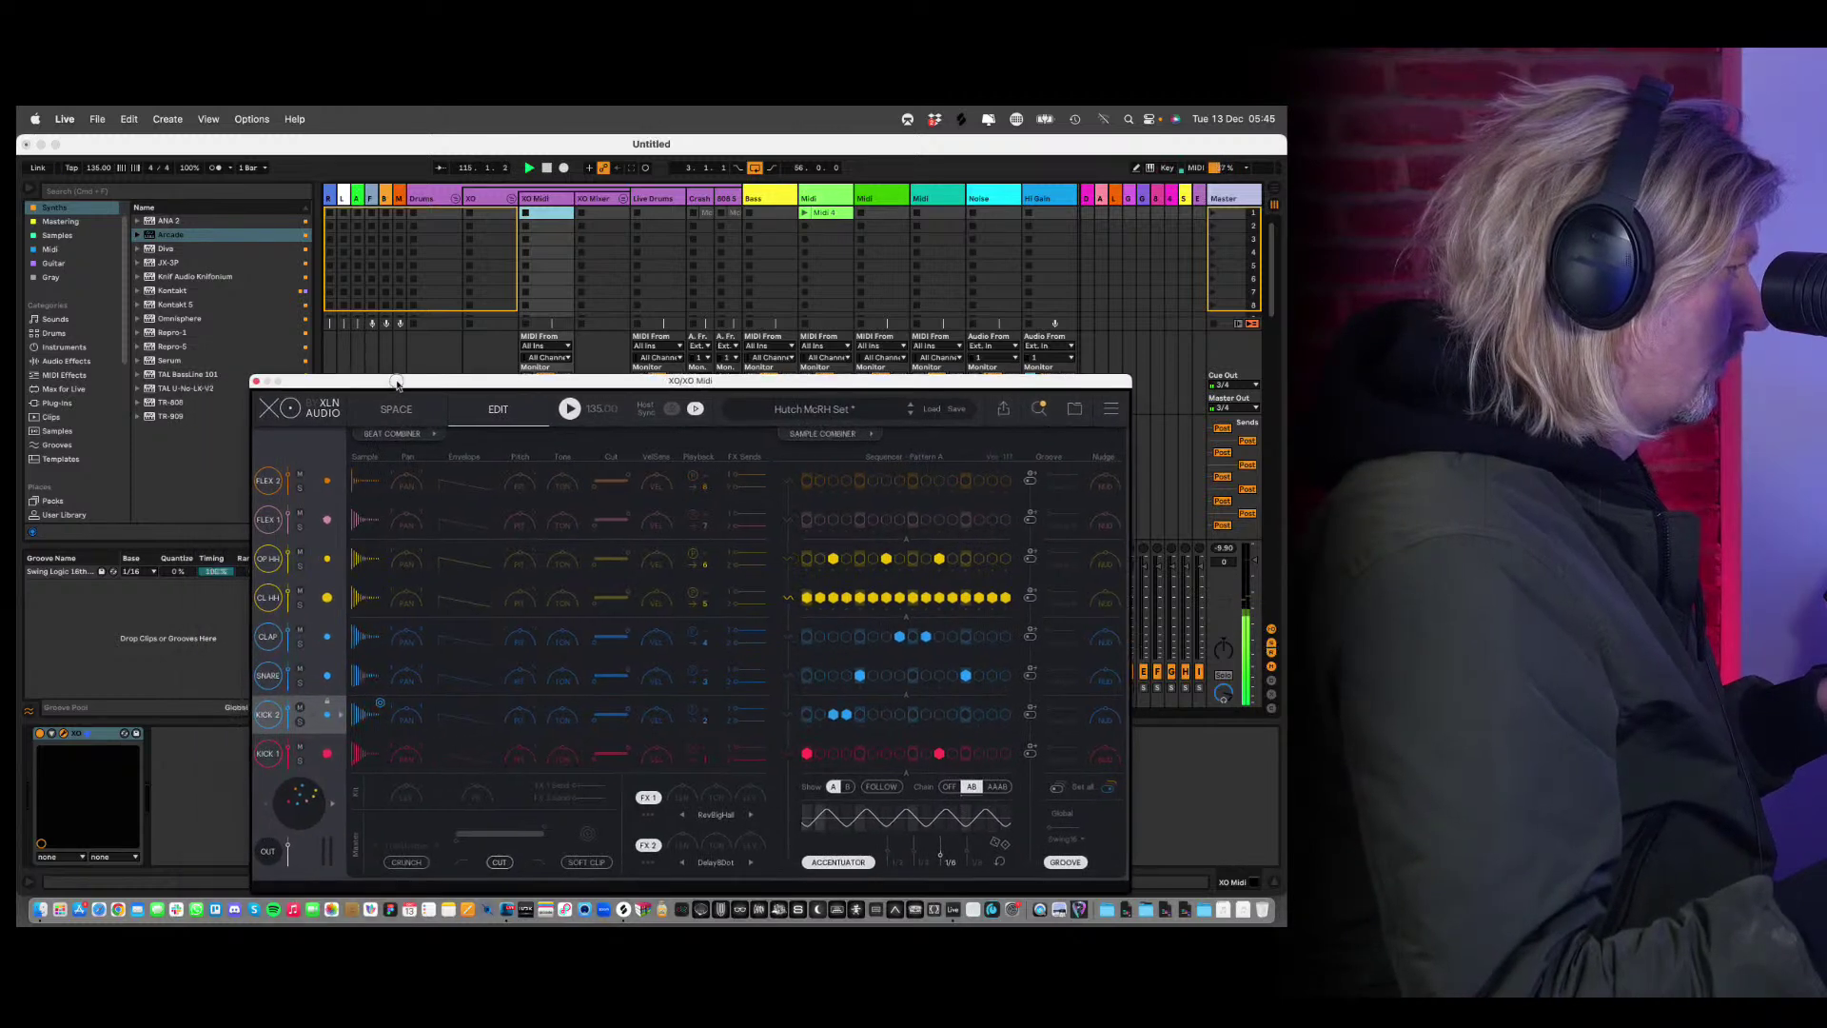
pyautogui.click(576, 414)
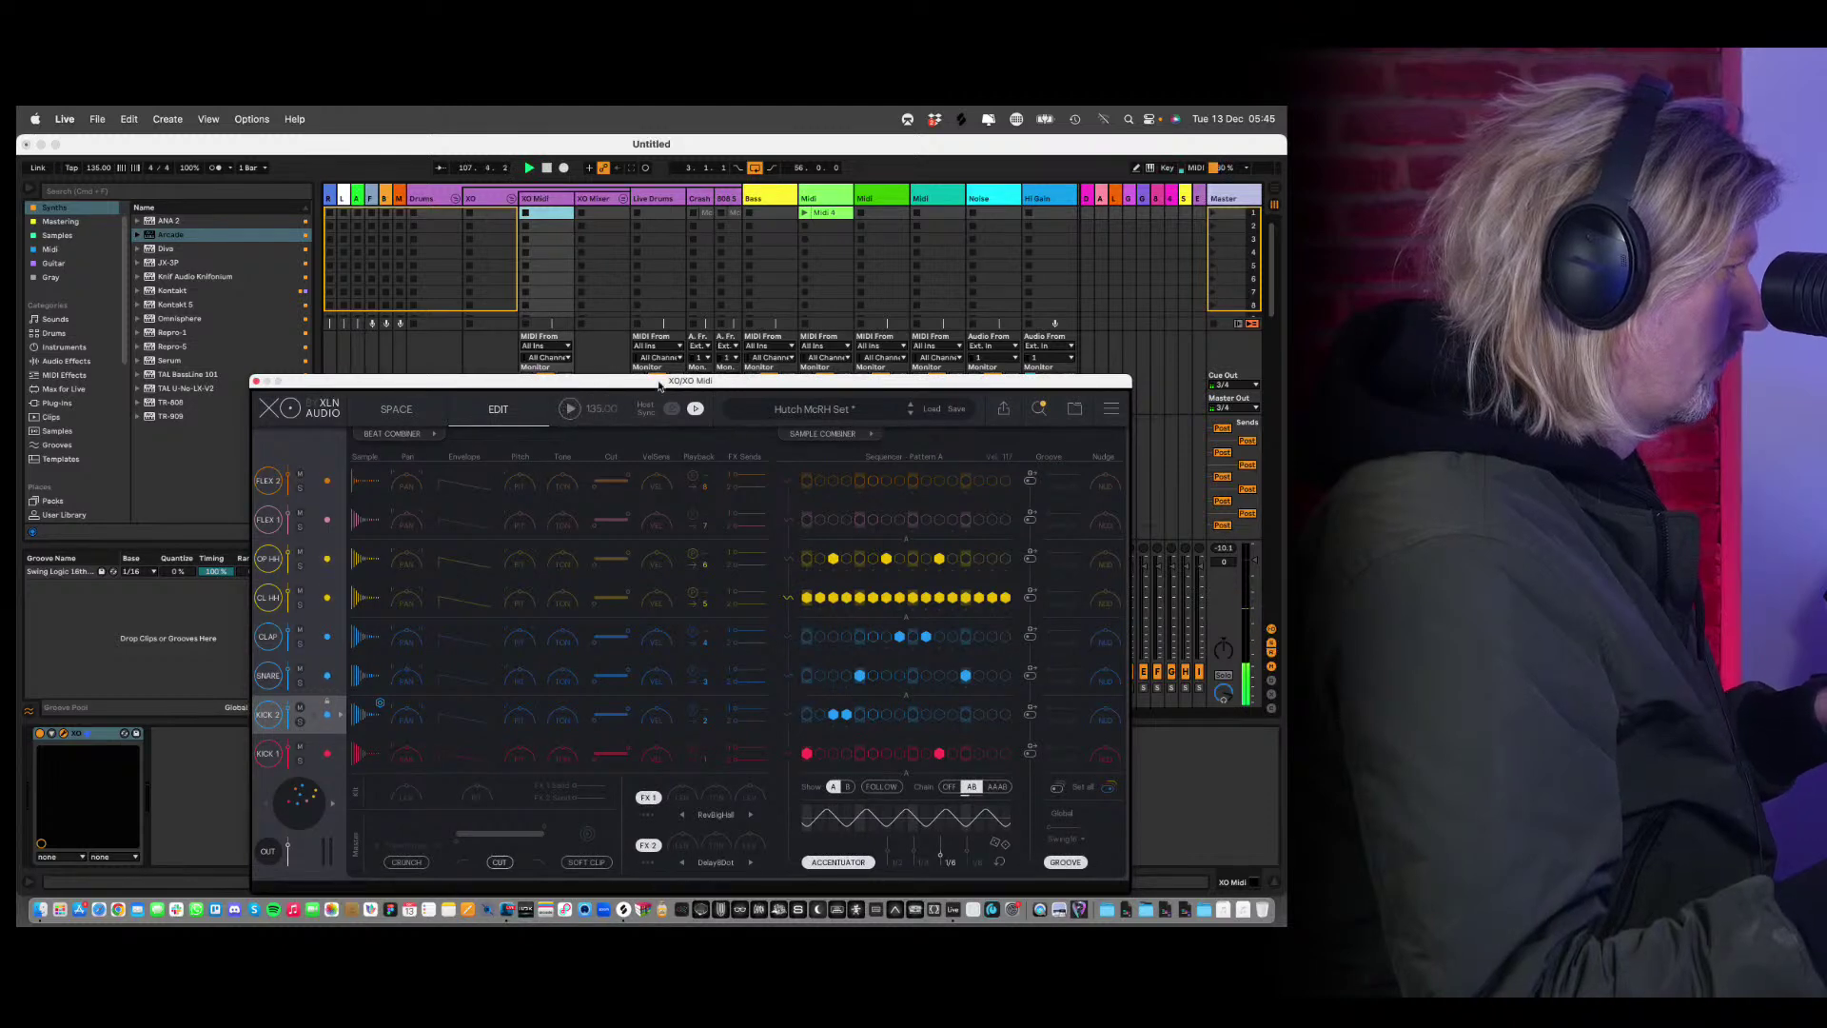
pyautogui.click(671, 408)
pyautogui.click(1003, 409)
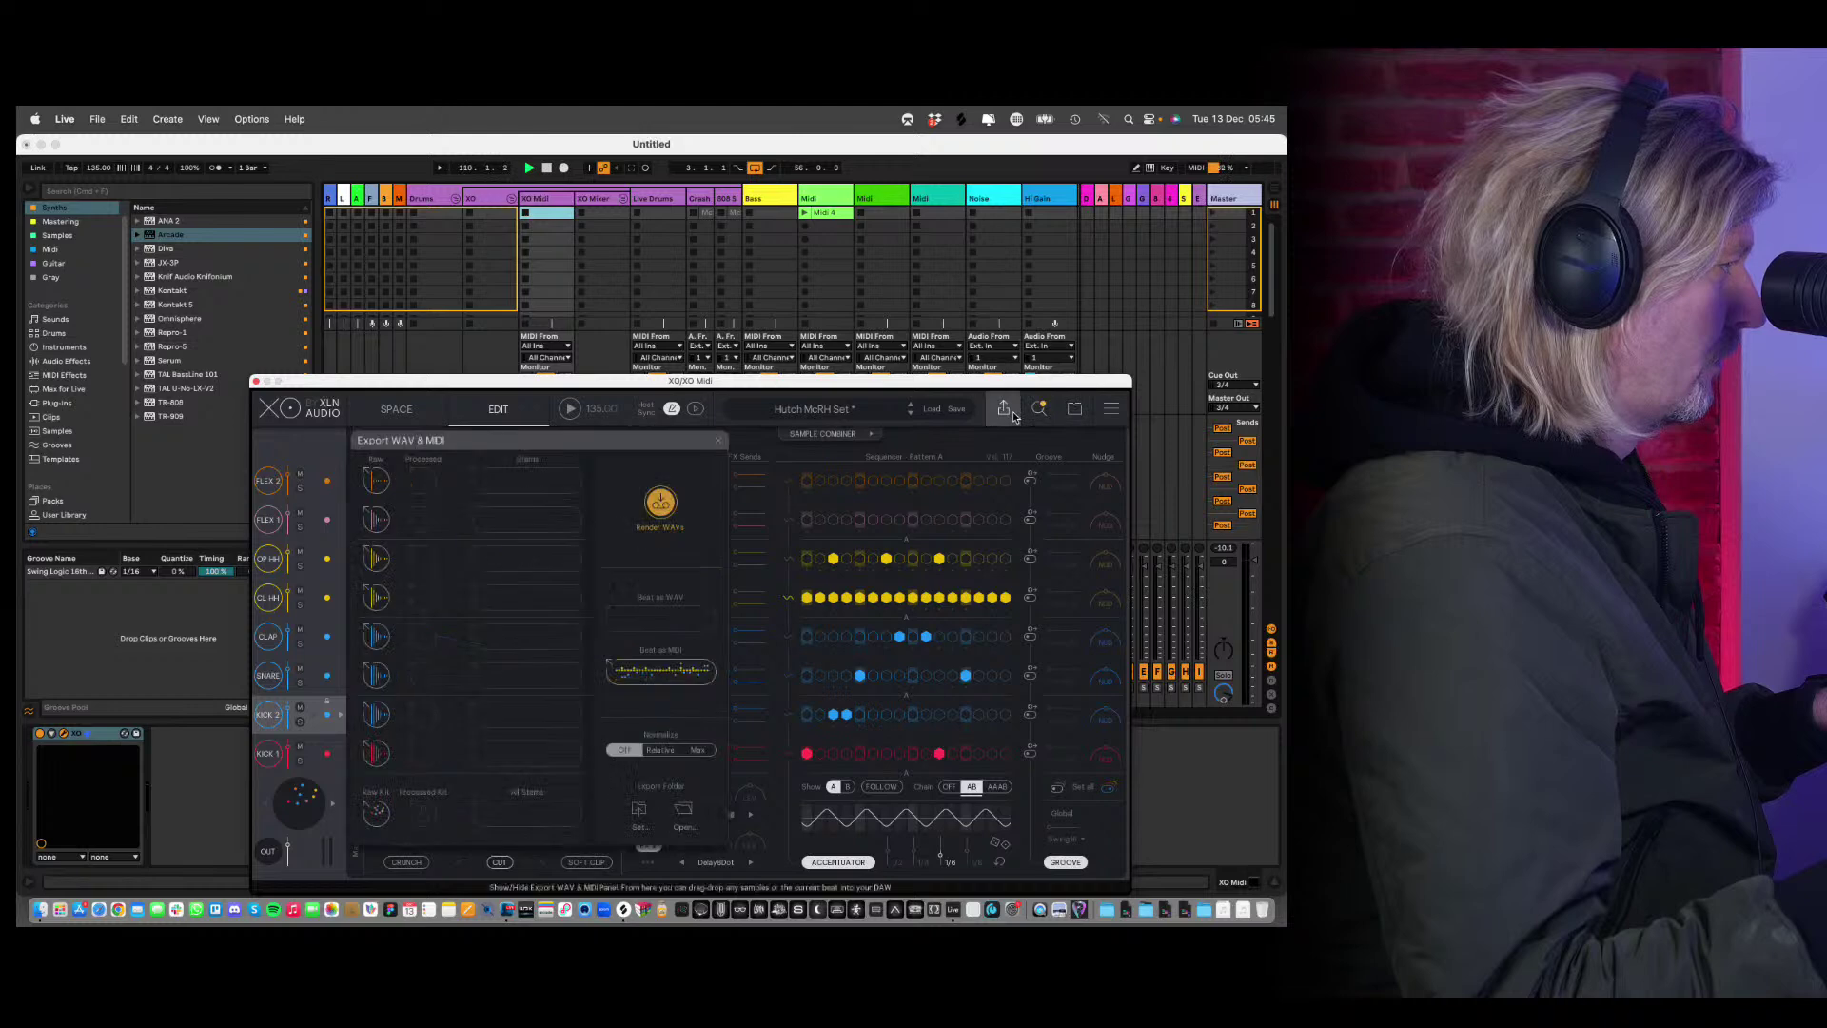
pyautogui.moveTo(662, 671); pyautogui.dragTo(535, 215)
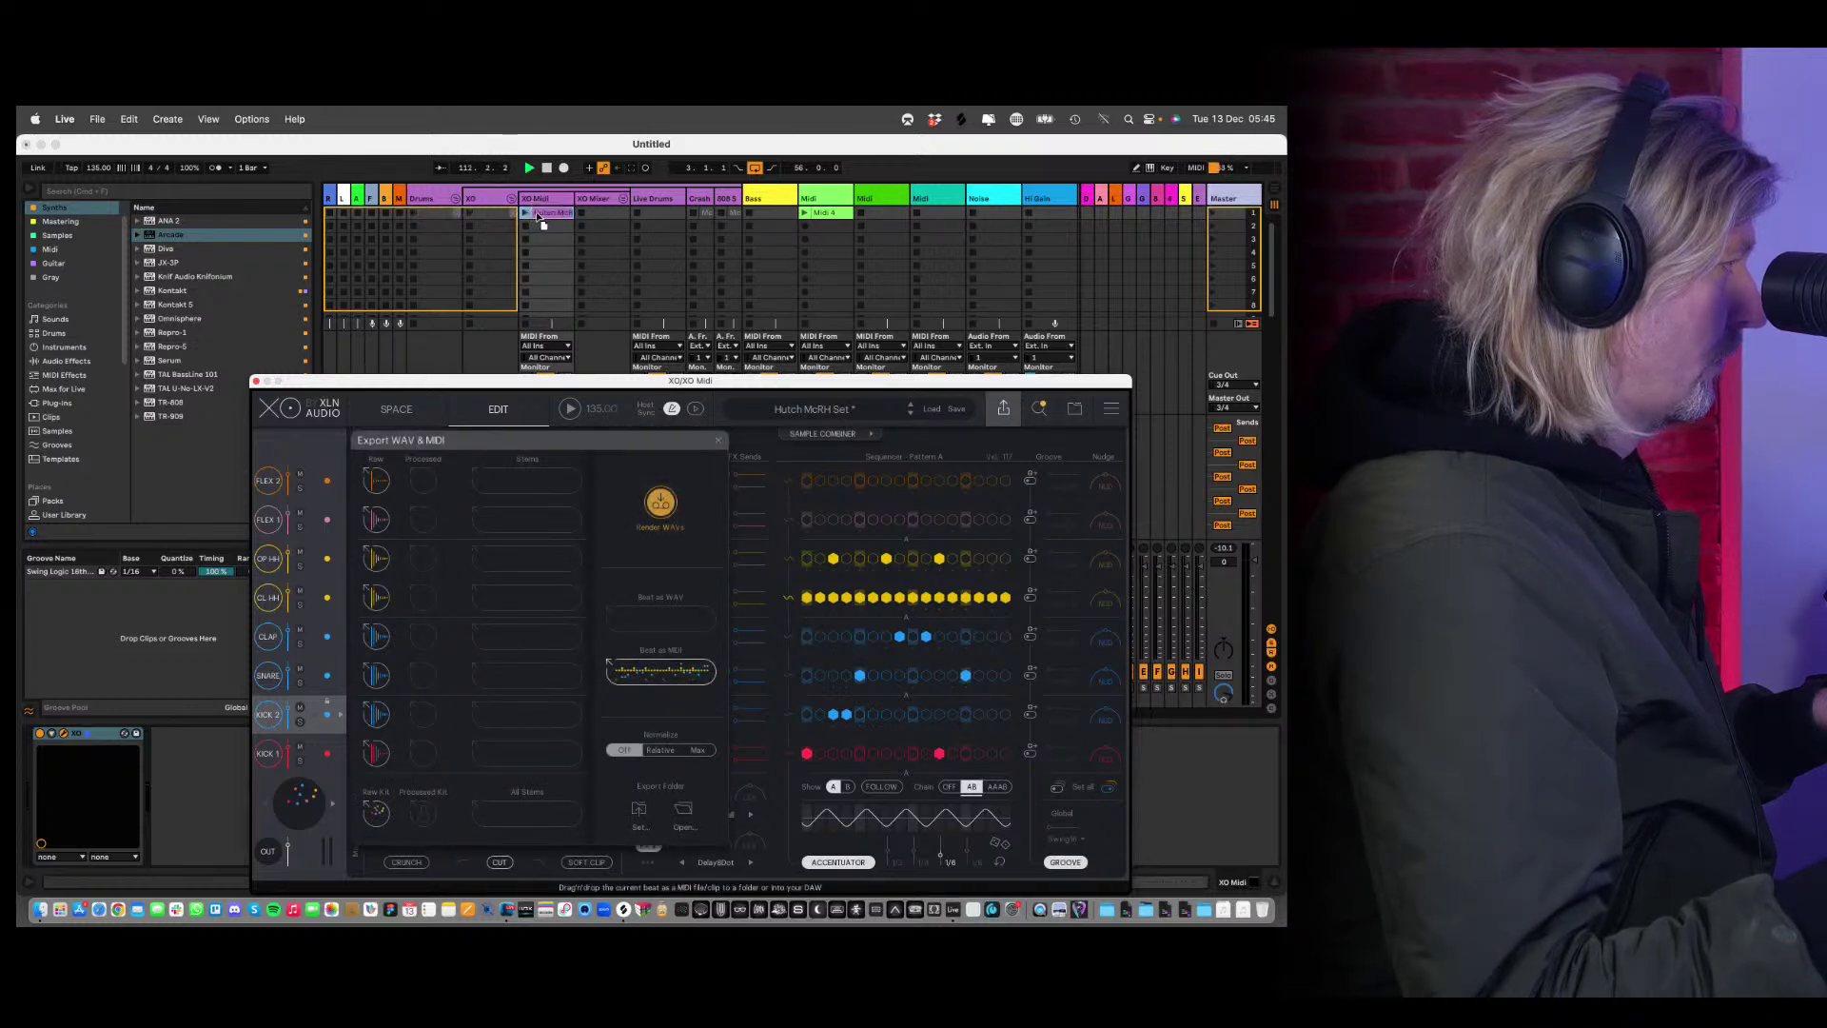
pyautogui.click(524, 213)
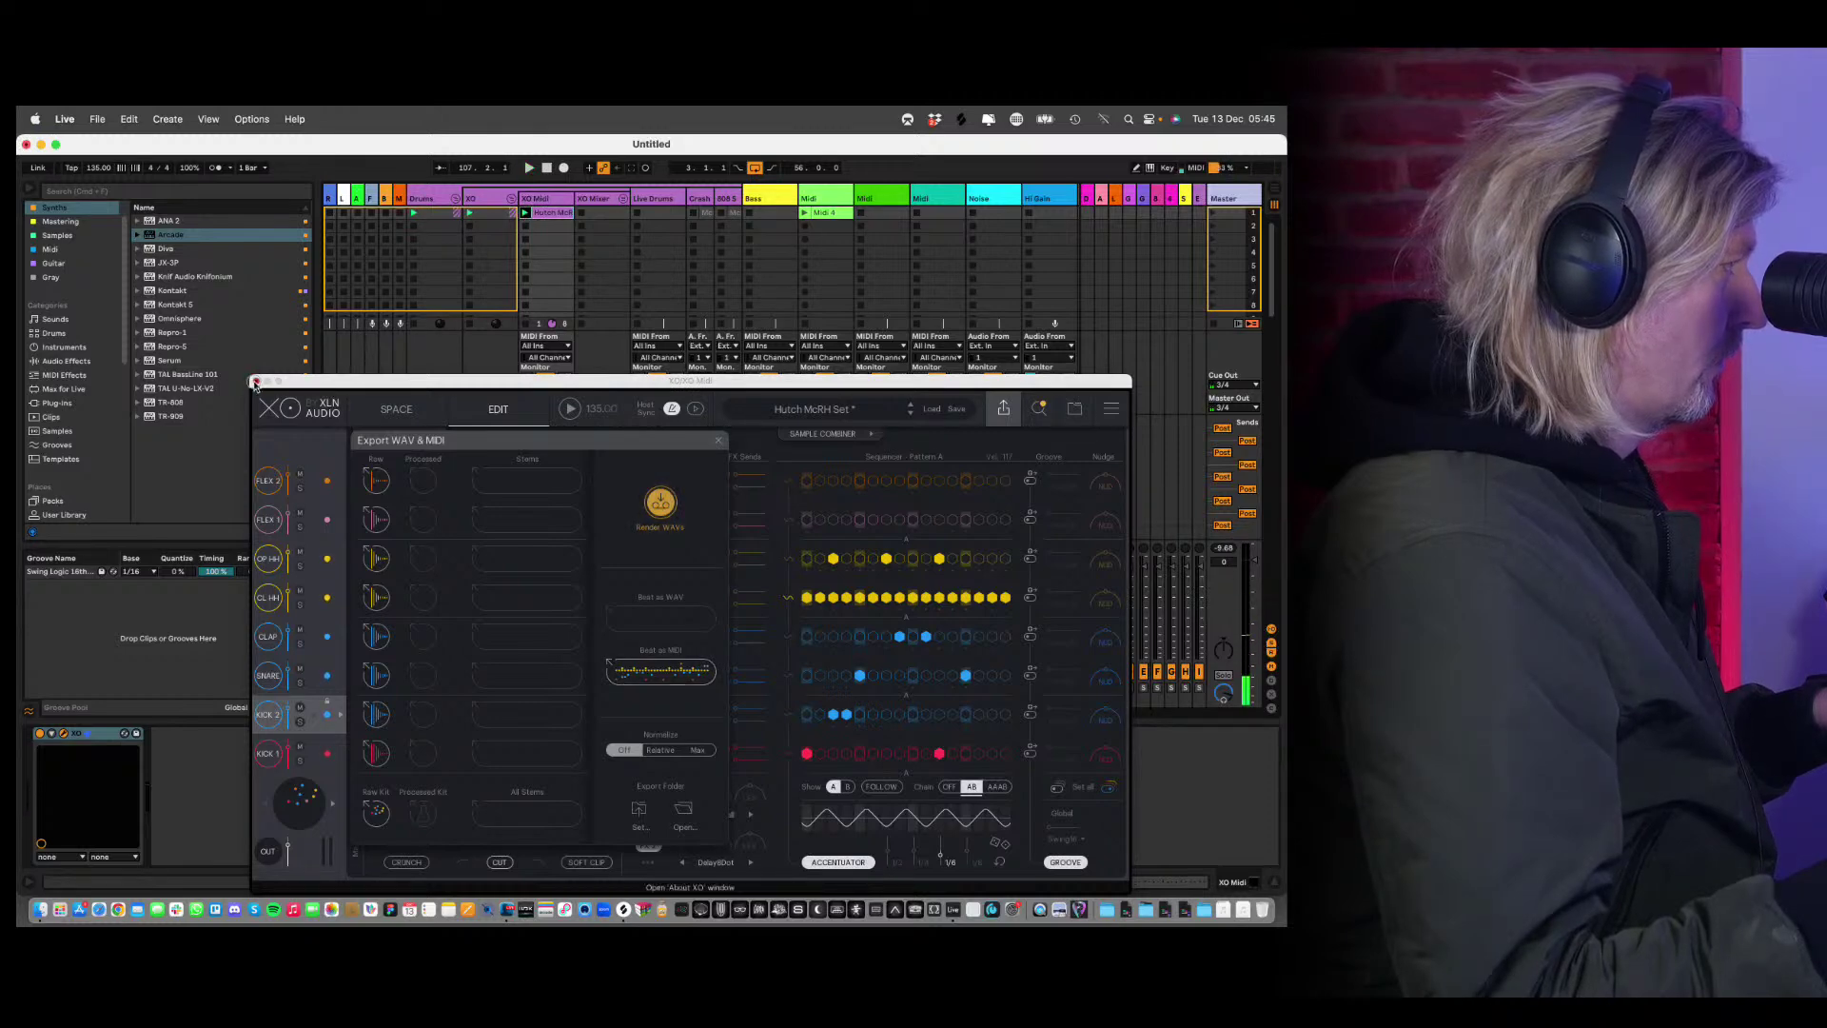
# Save the XO preset over Hutch McRH Set again, then close the export view and the plug-in window.
pyautogui.click(957, 410)
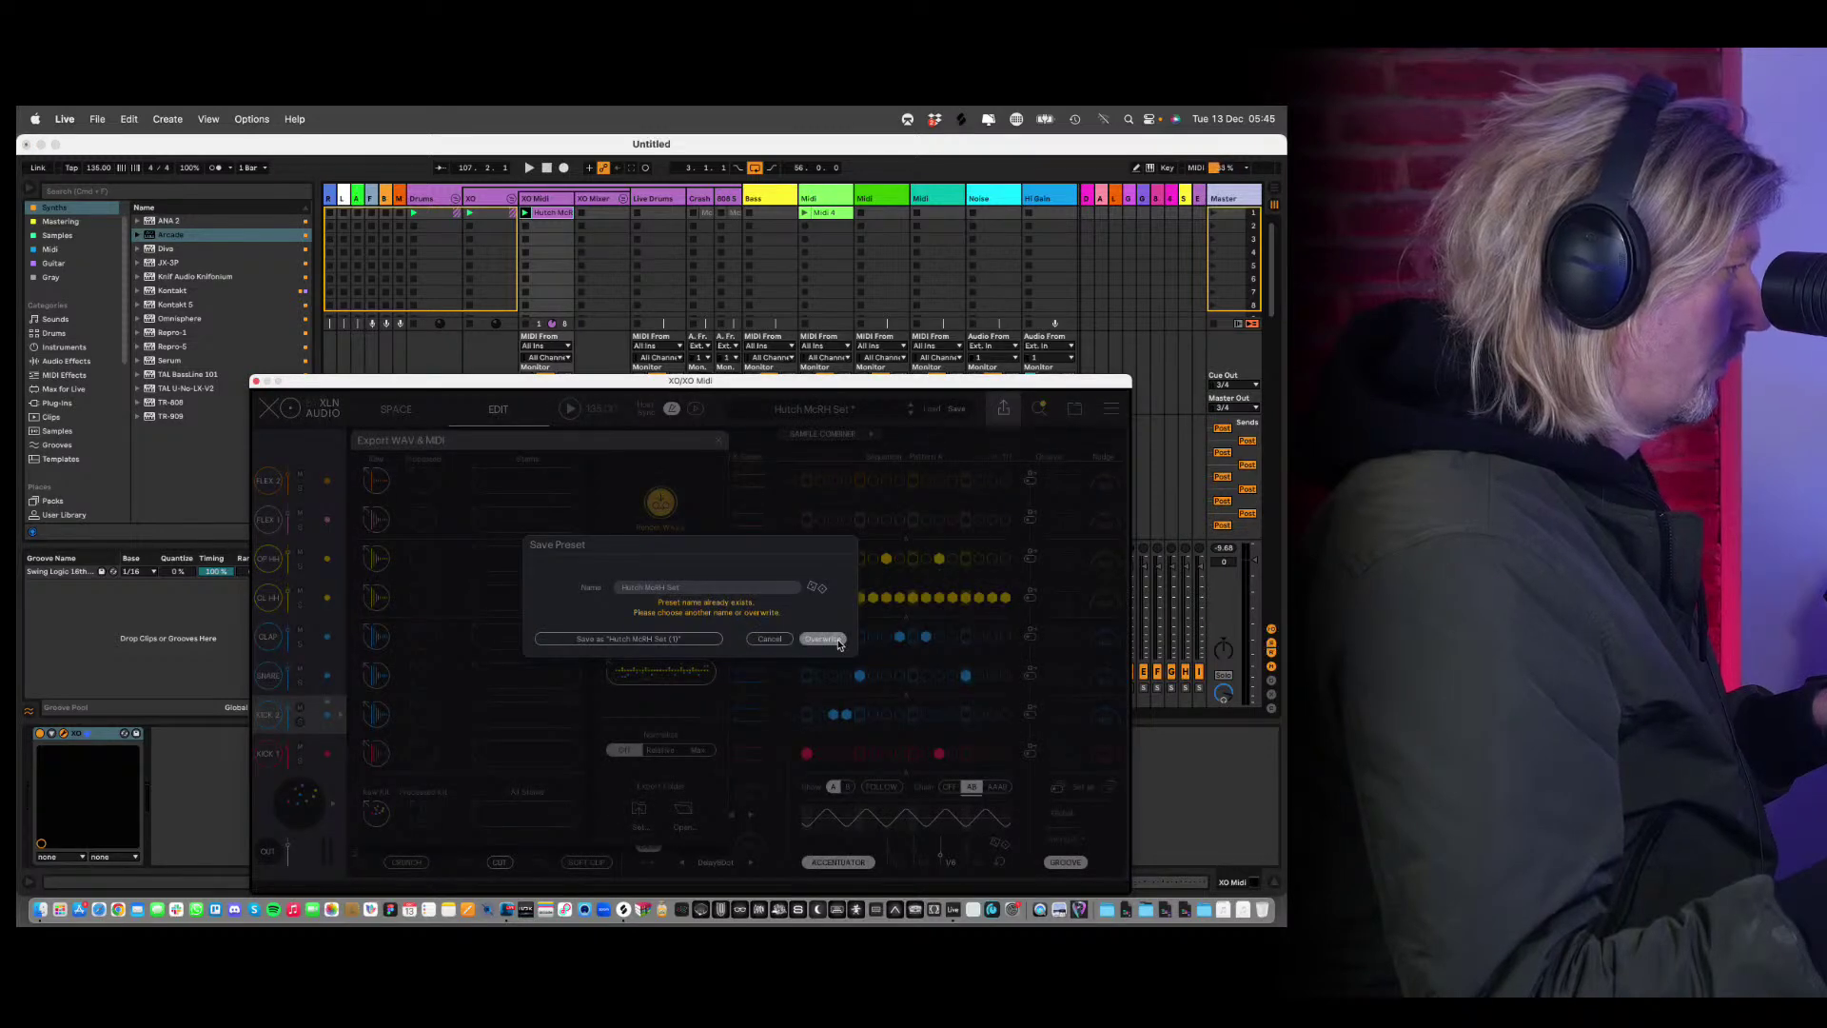
pyautogui.click(837, 642)
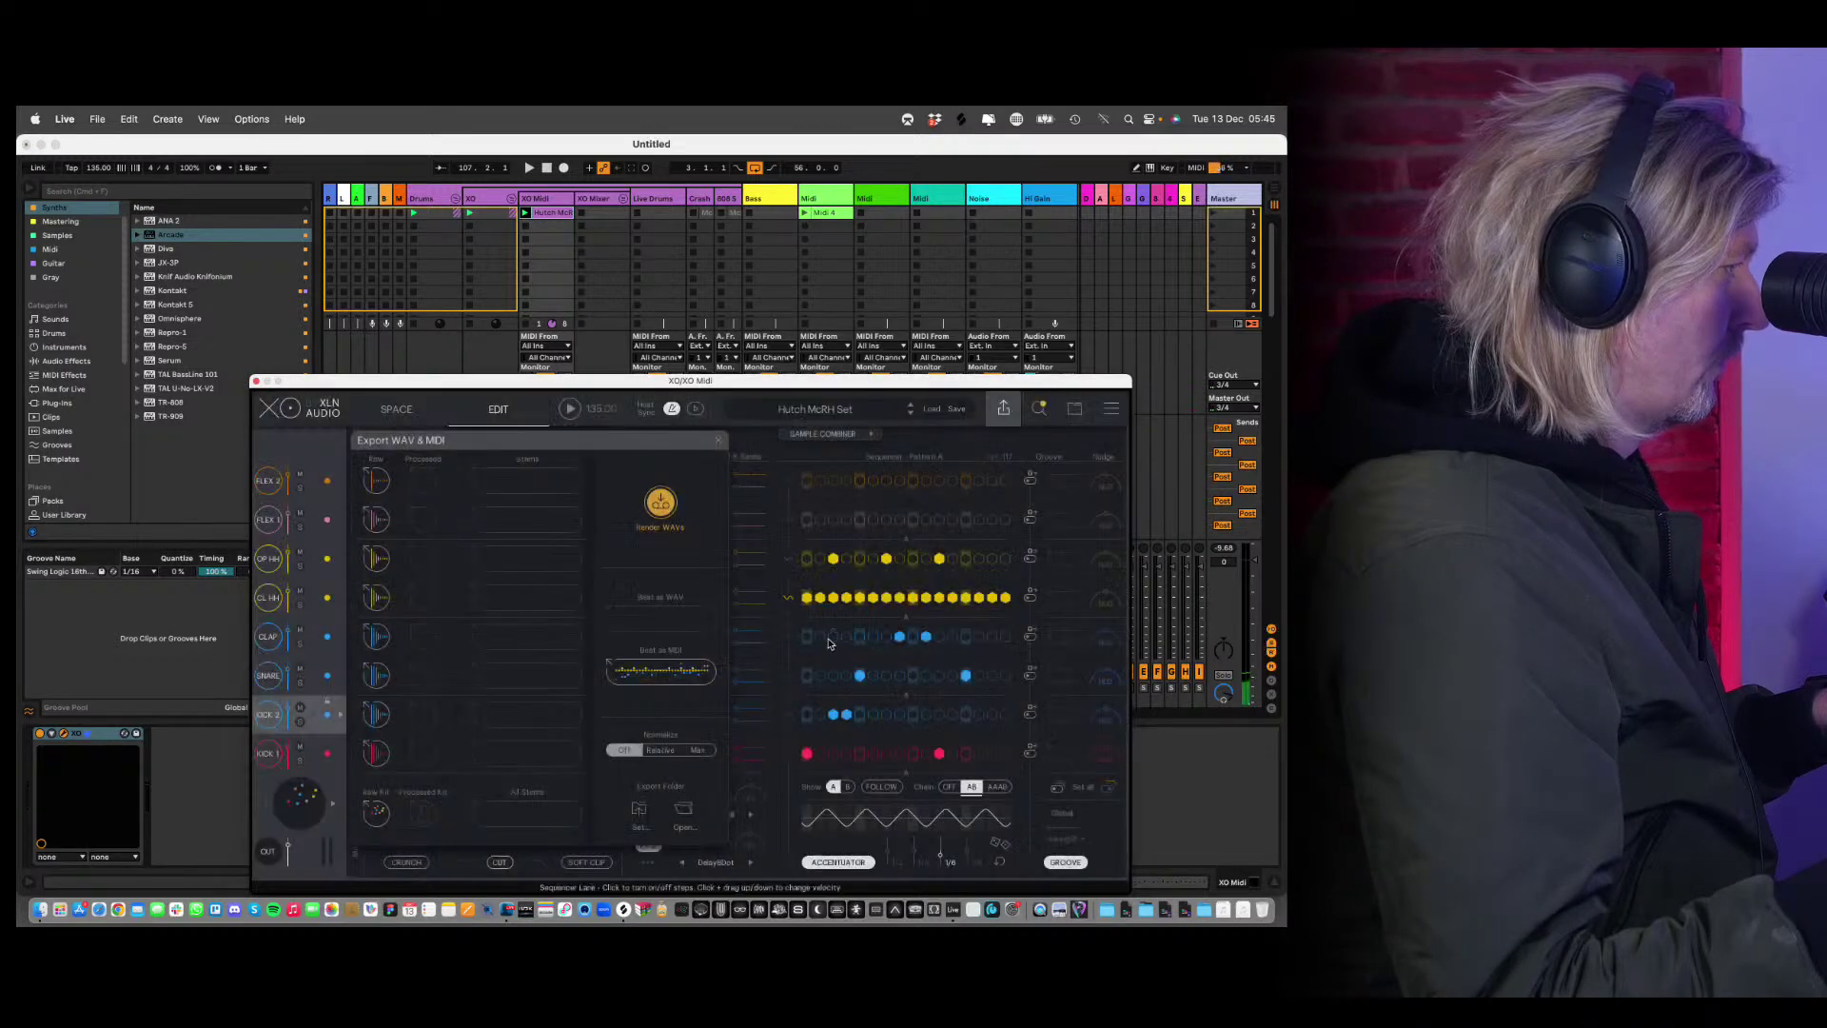
pyautogui.click(717, 440)
pyautogui.click(254, 382)
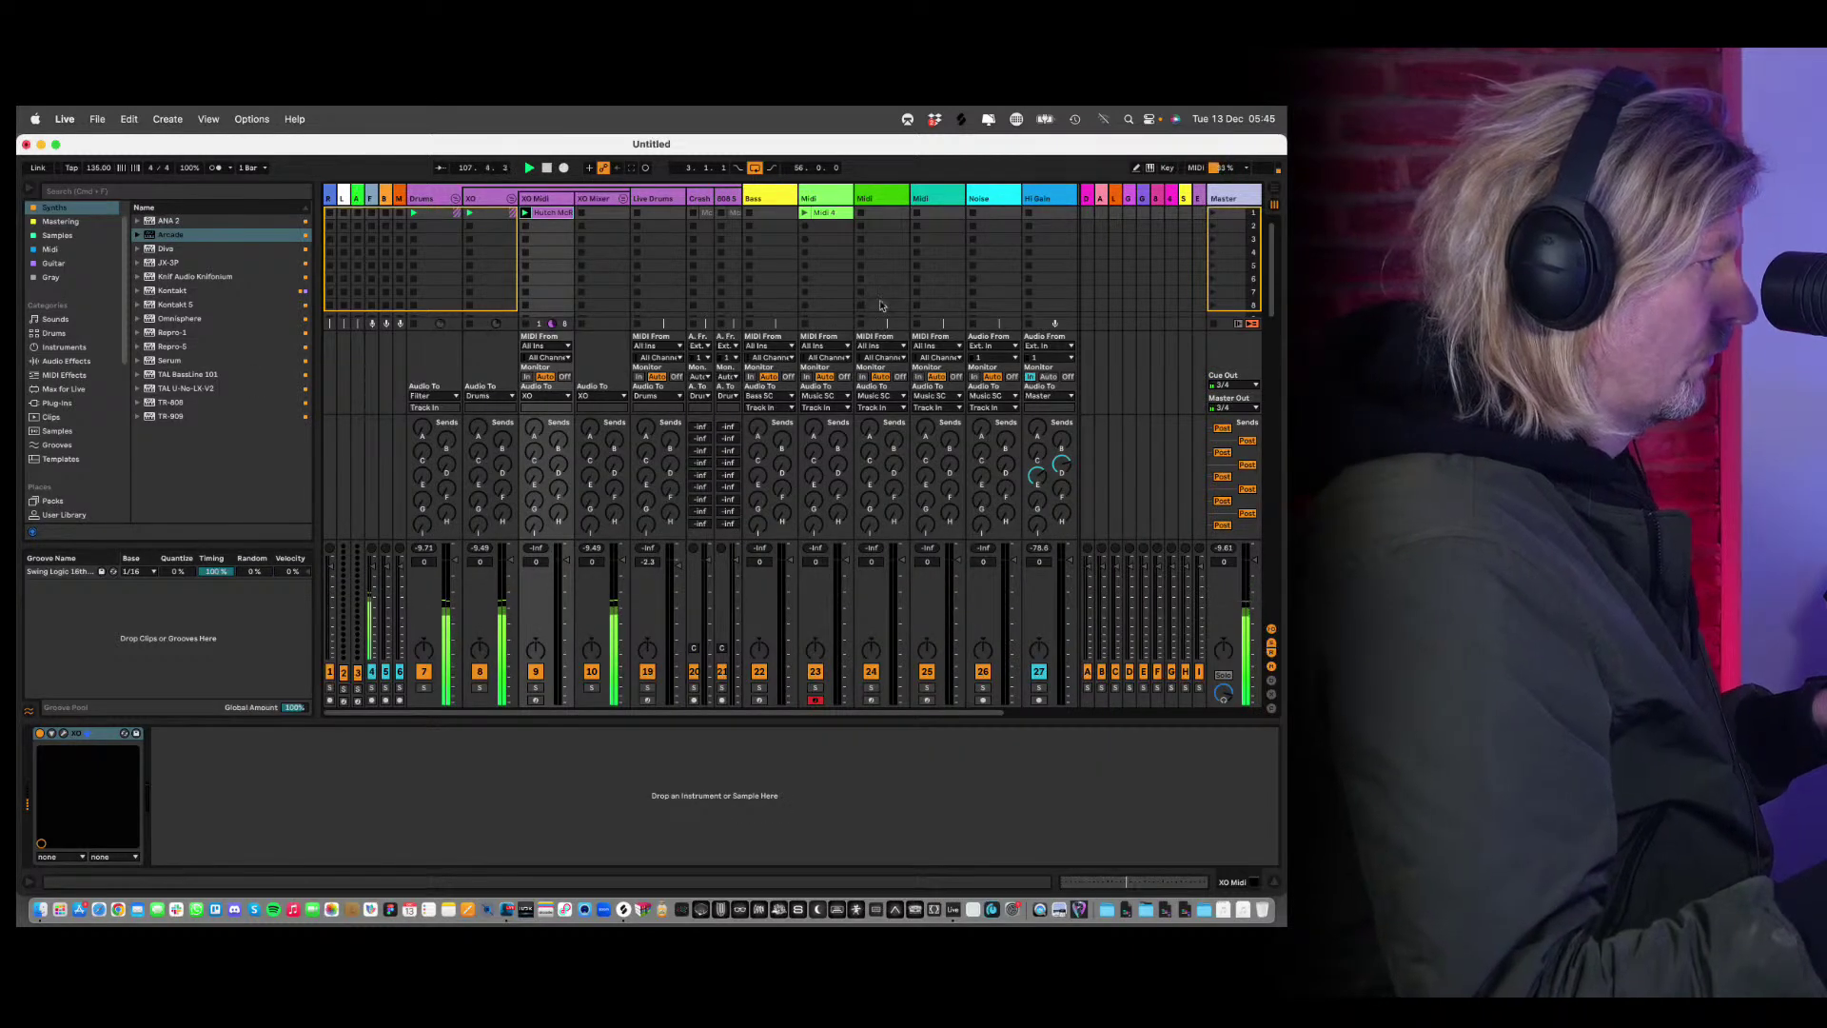
# Launch the first scene to hear beat and modular clip together, and load Diva onto the Bass track.
pyautogui.click(1212, 214)
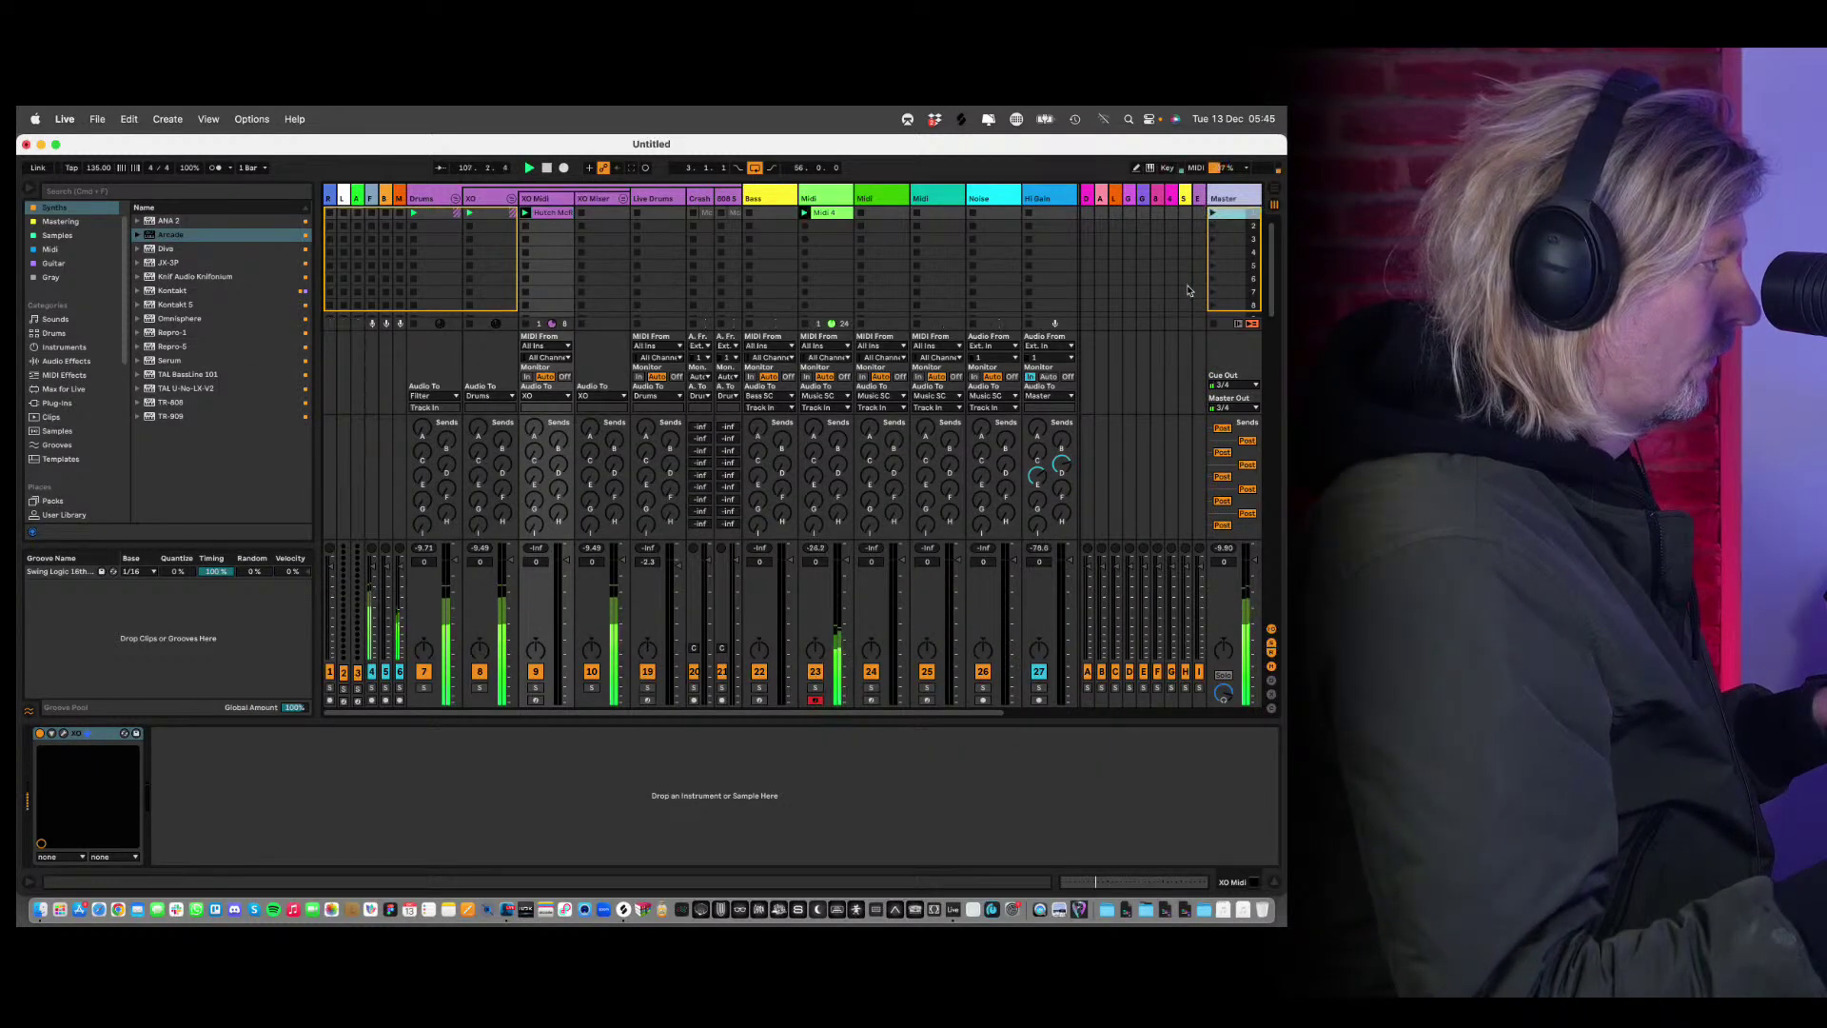
pyautogui.click(759, 209)
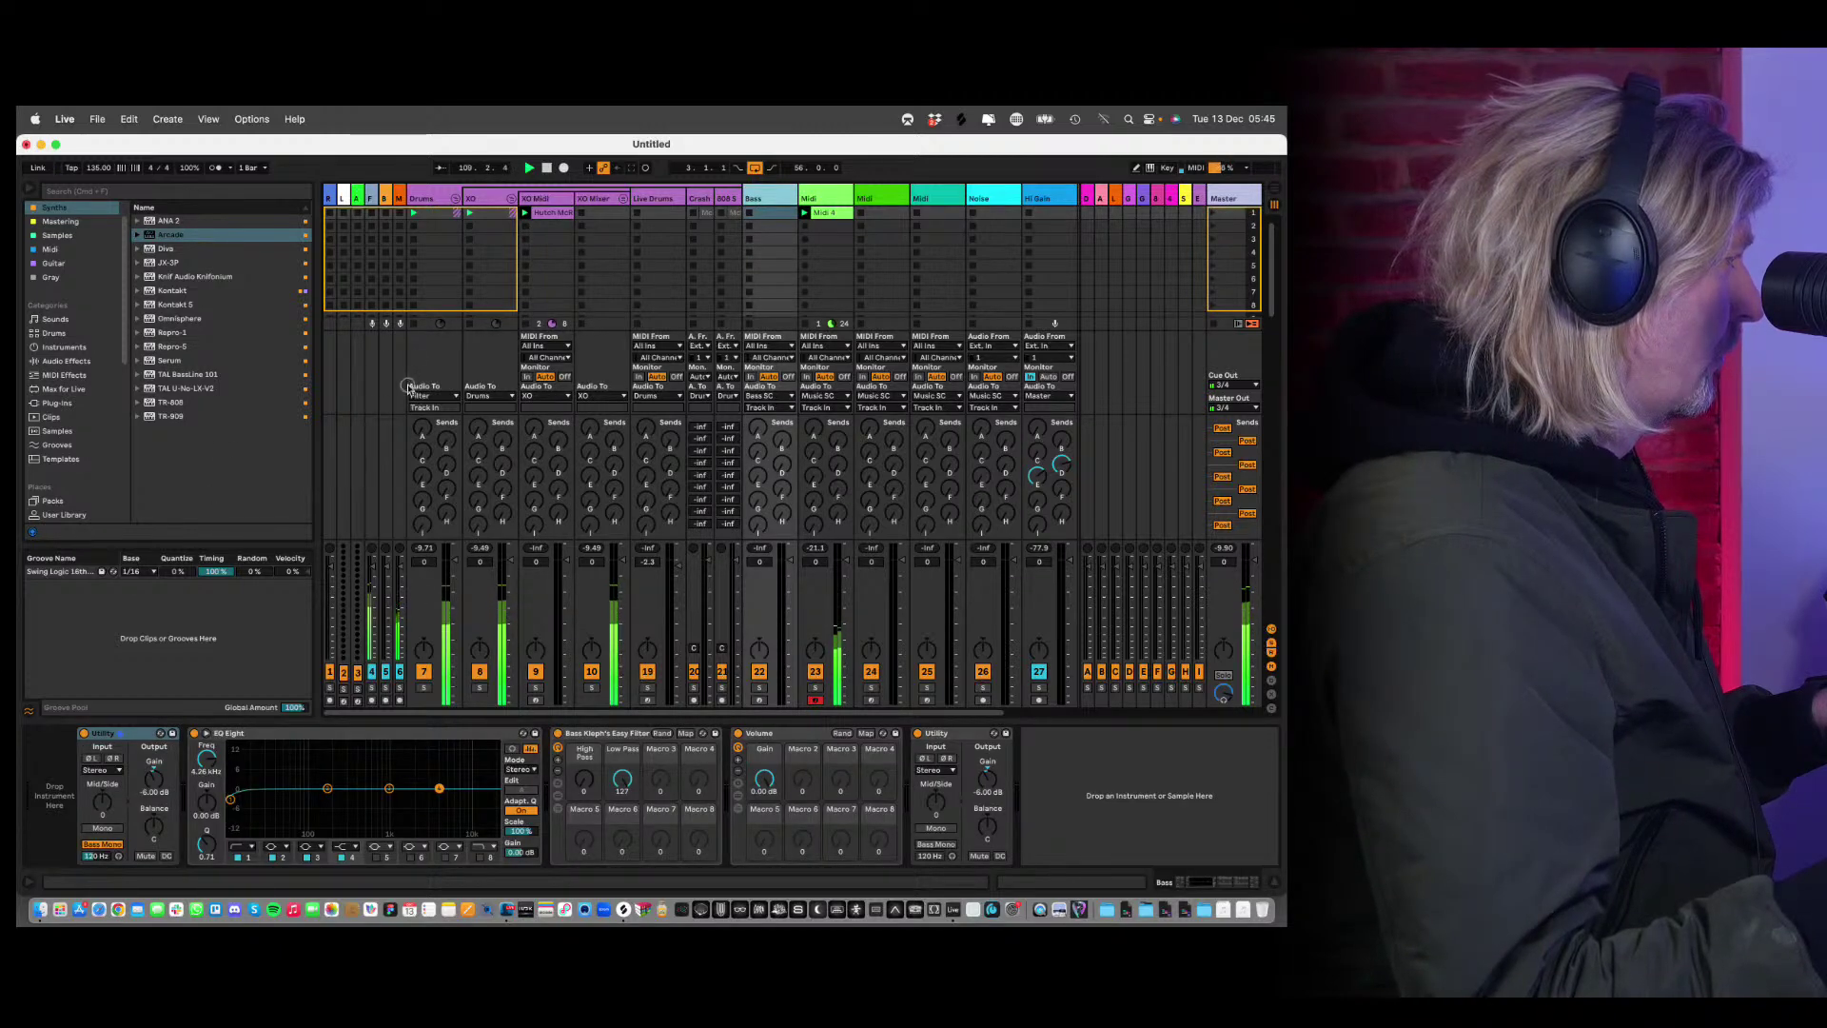
pyautogui.press('Down')
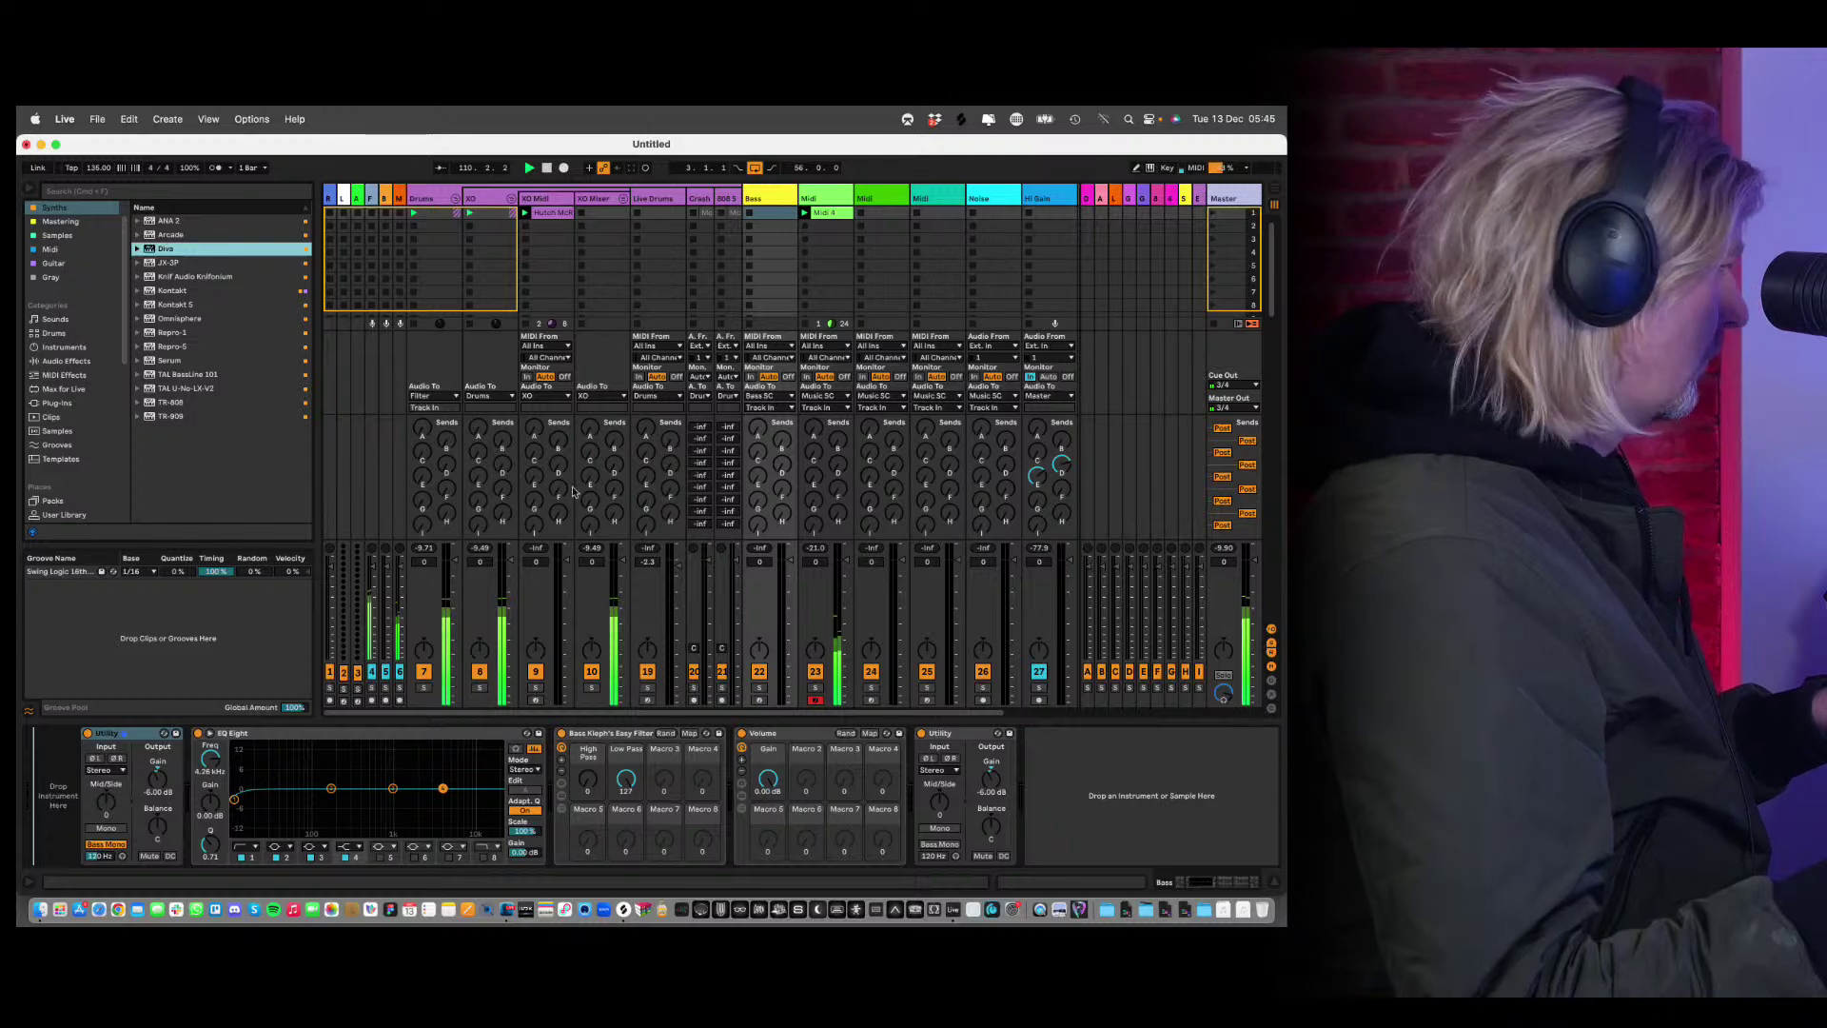
pyautogui.press('Return')
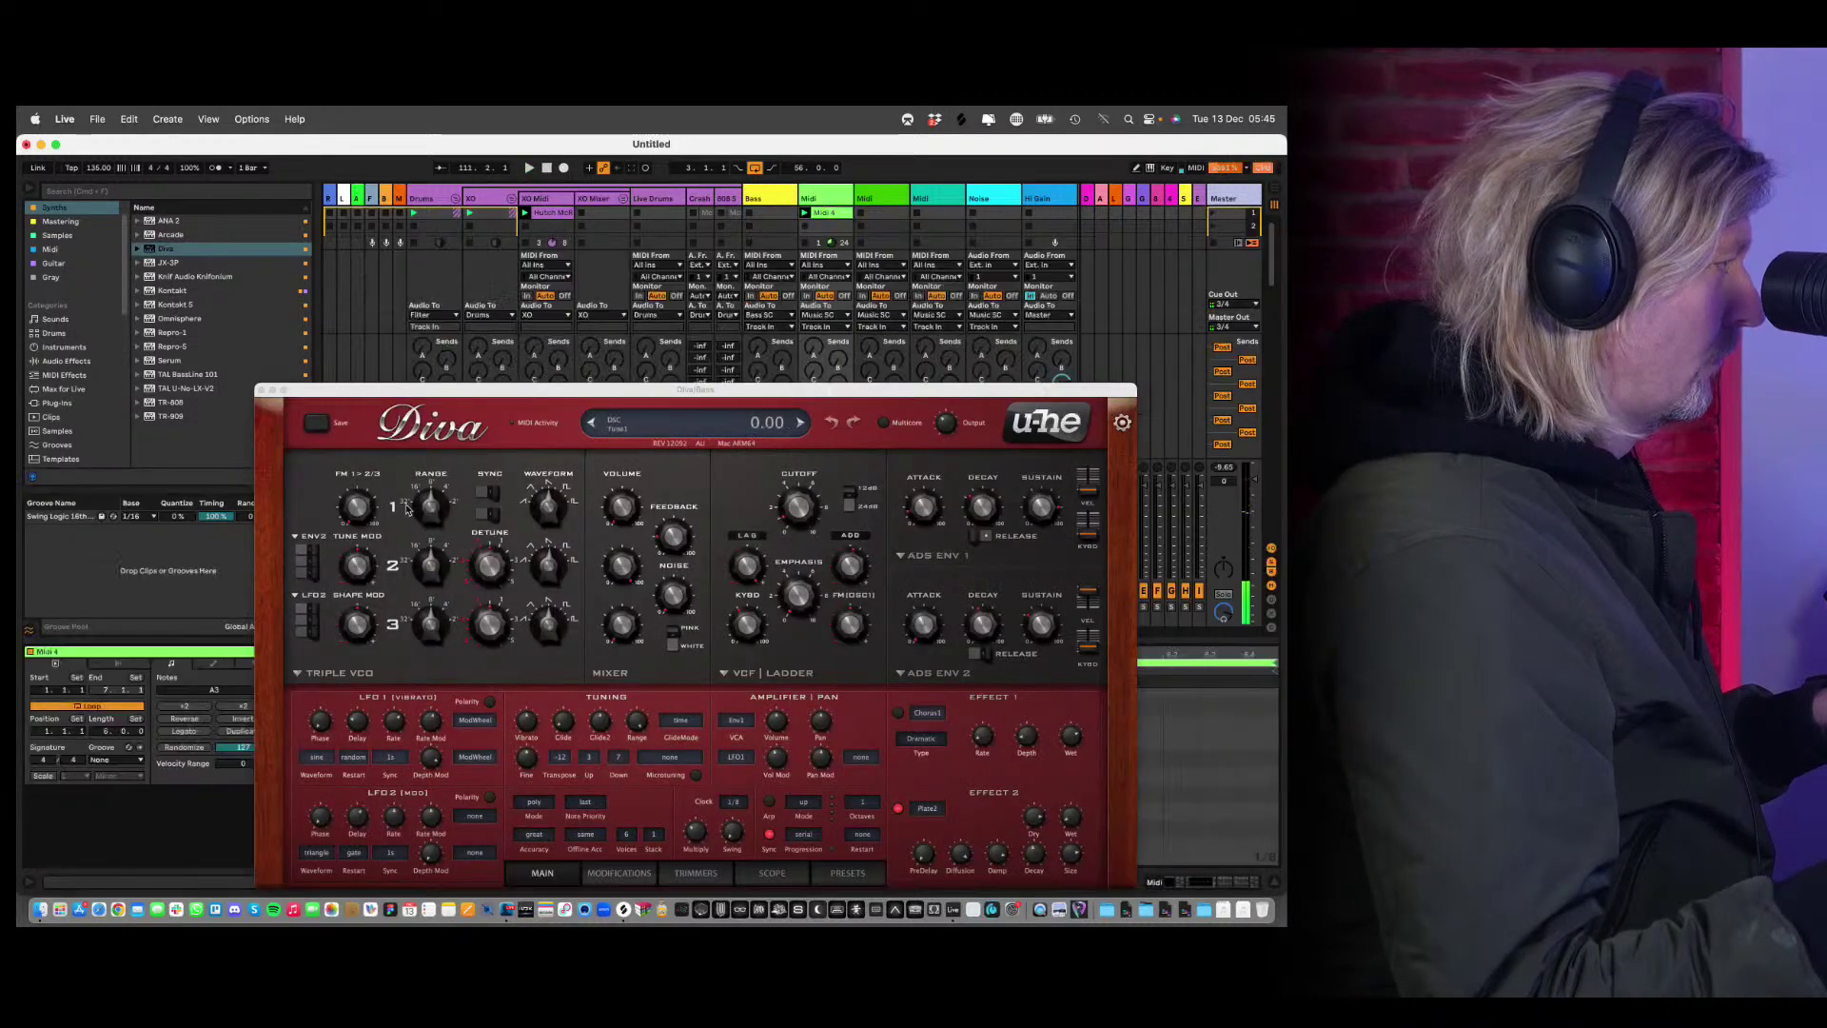
# Move Diva's window off the clip view and shorten the green Midi track clip's loop to 4 bars.
pyautogui.moveTo(608, 400); pyautogui.dragTo(607, 899)
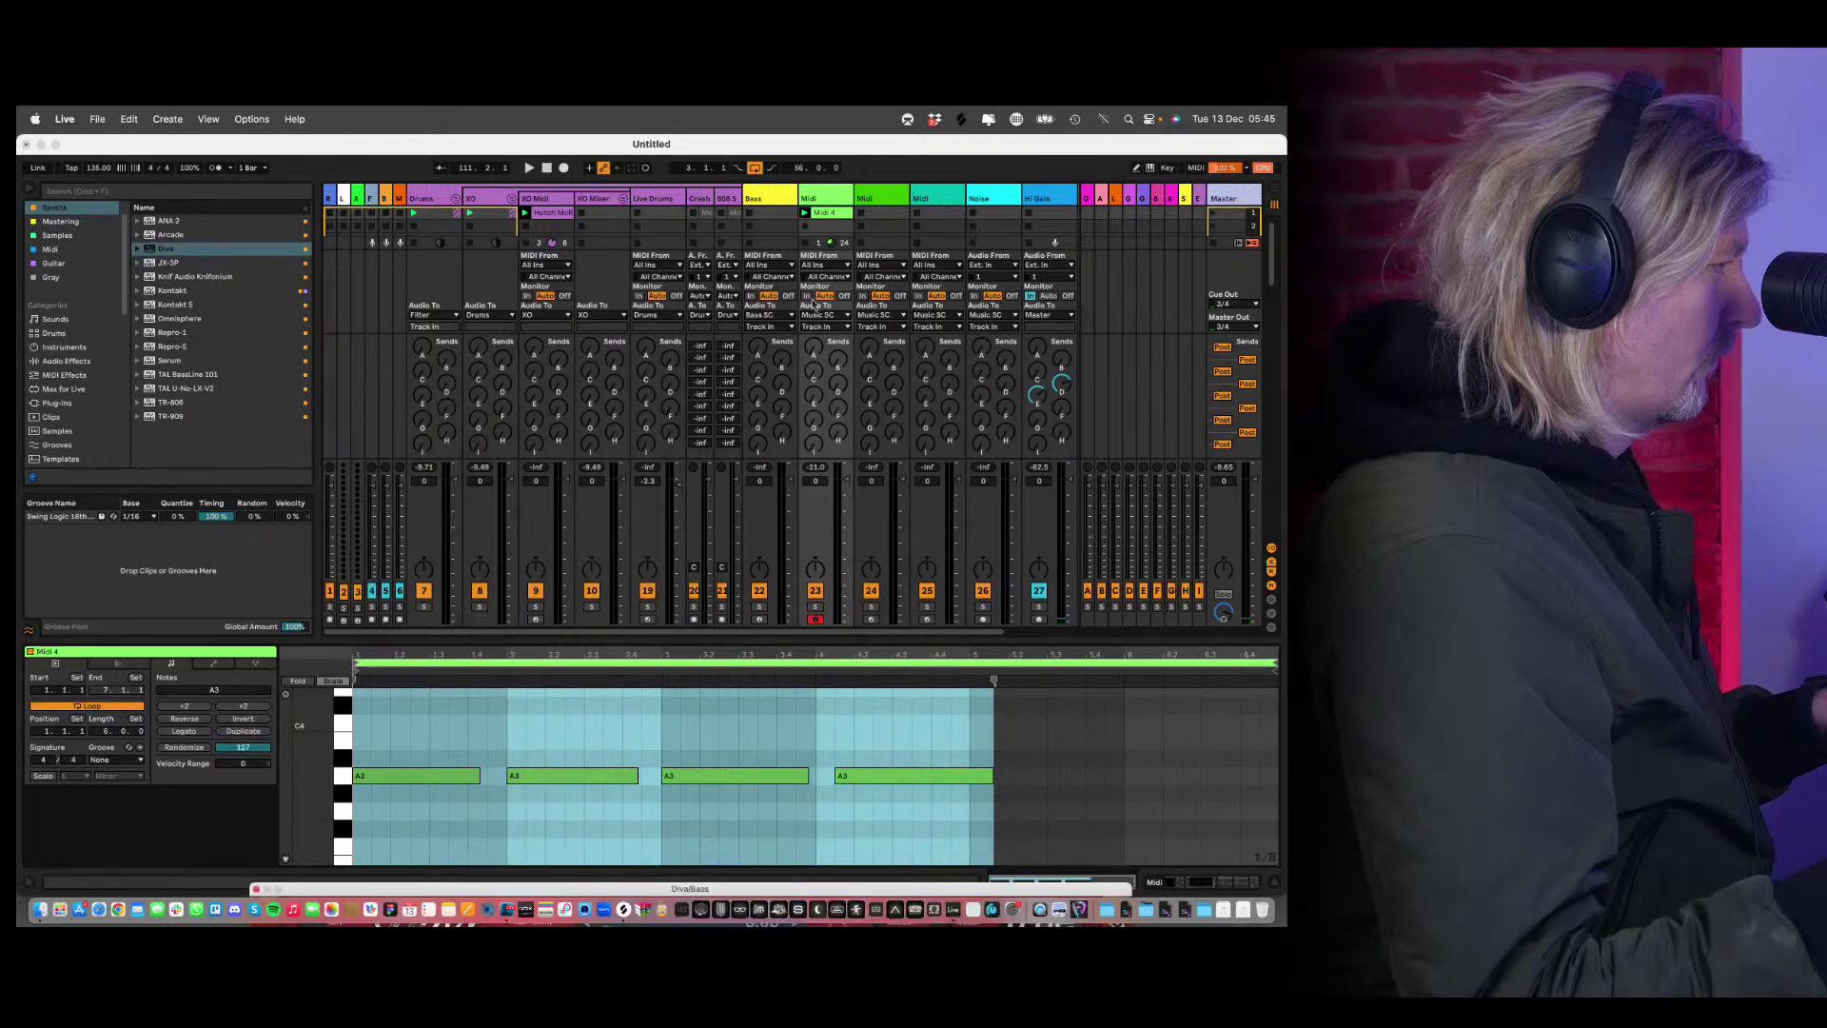
pyautogui.click(992, 702)
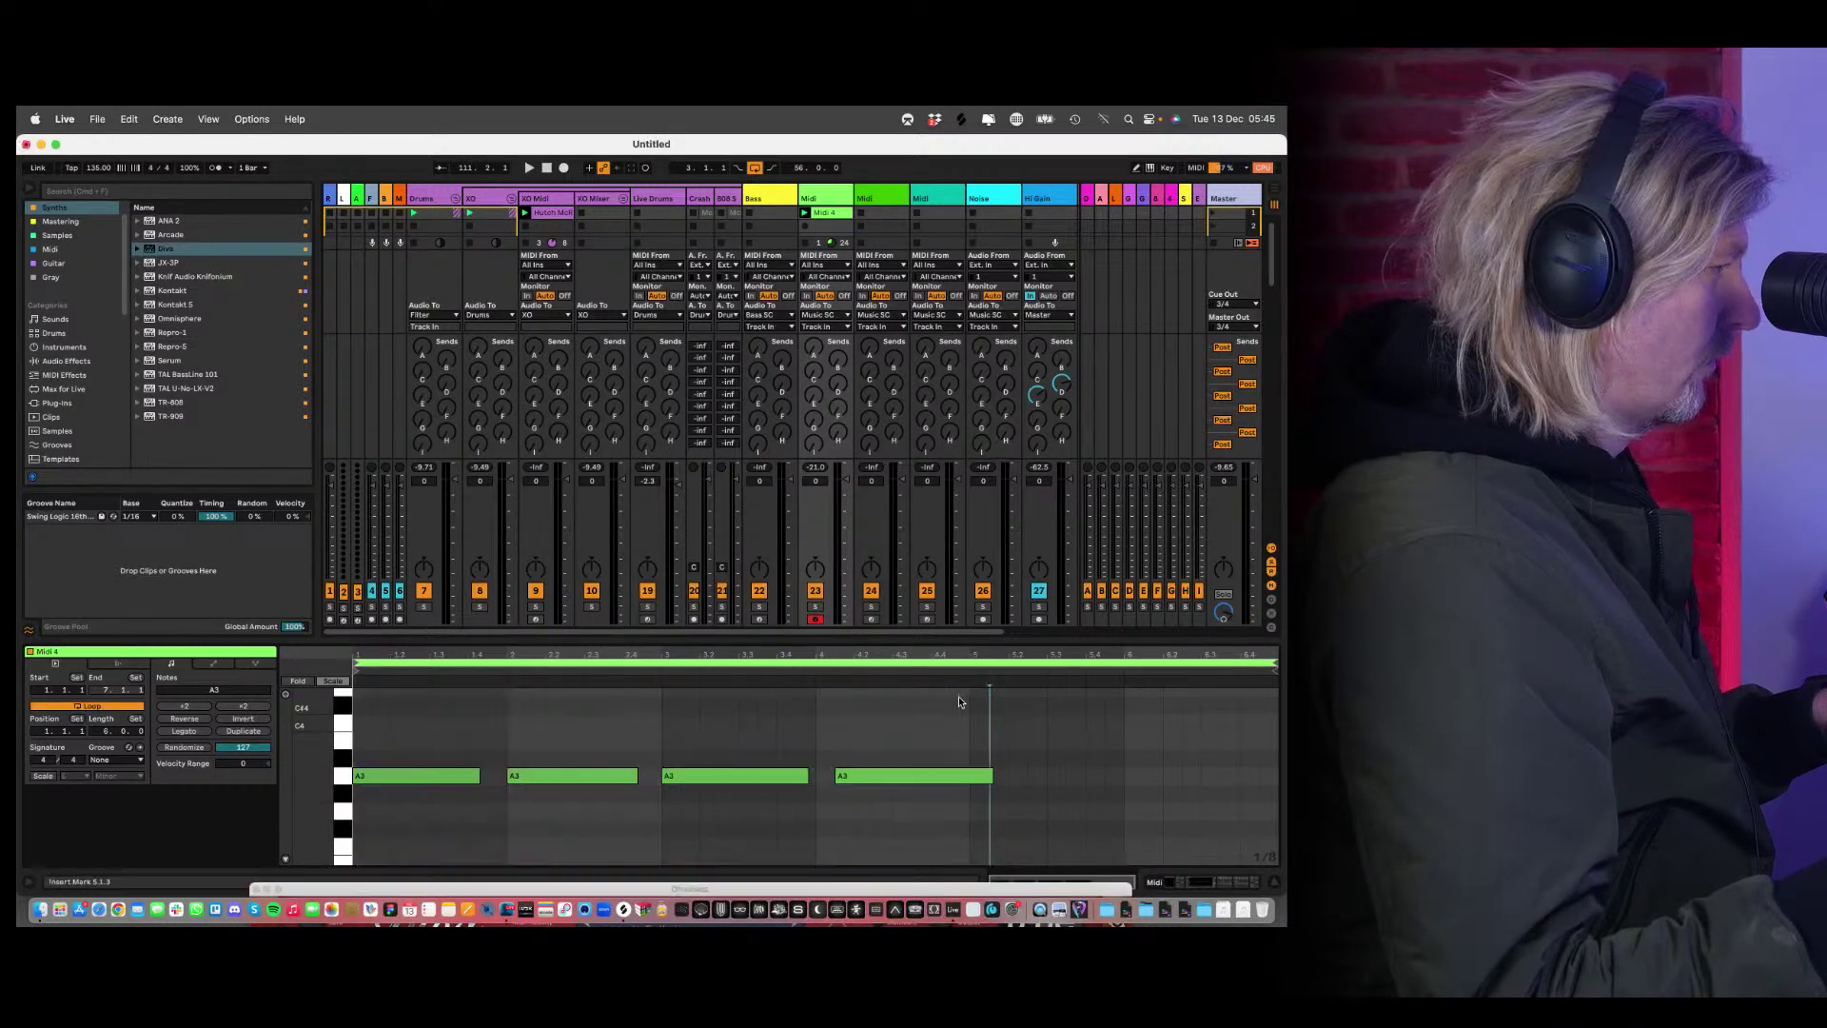
pyautogui.hotkey('shift', 'Home')
pyautogui.press('super+l')
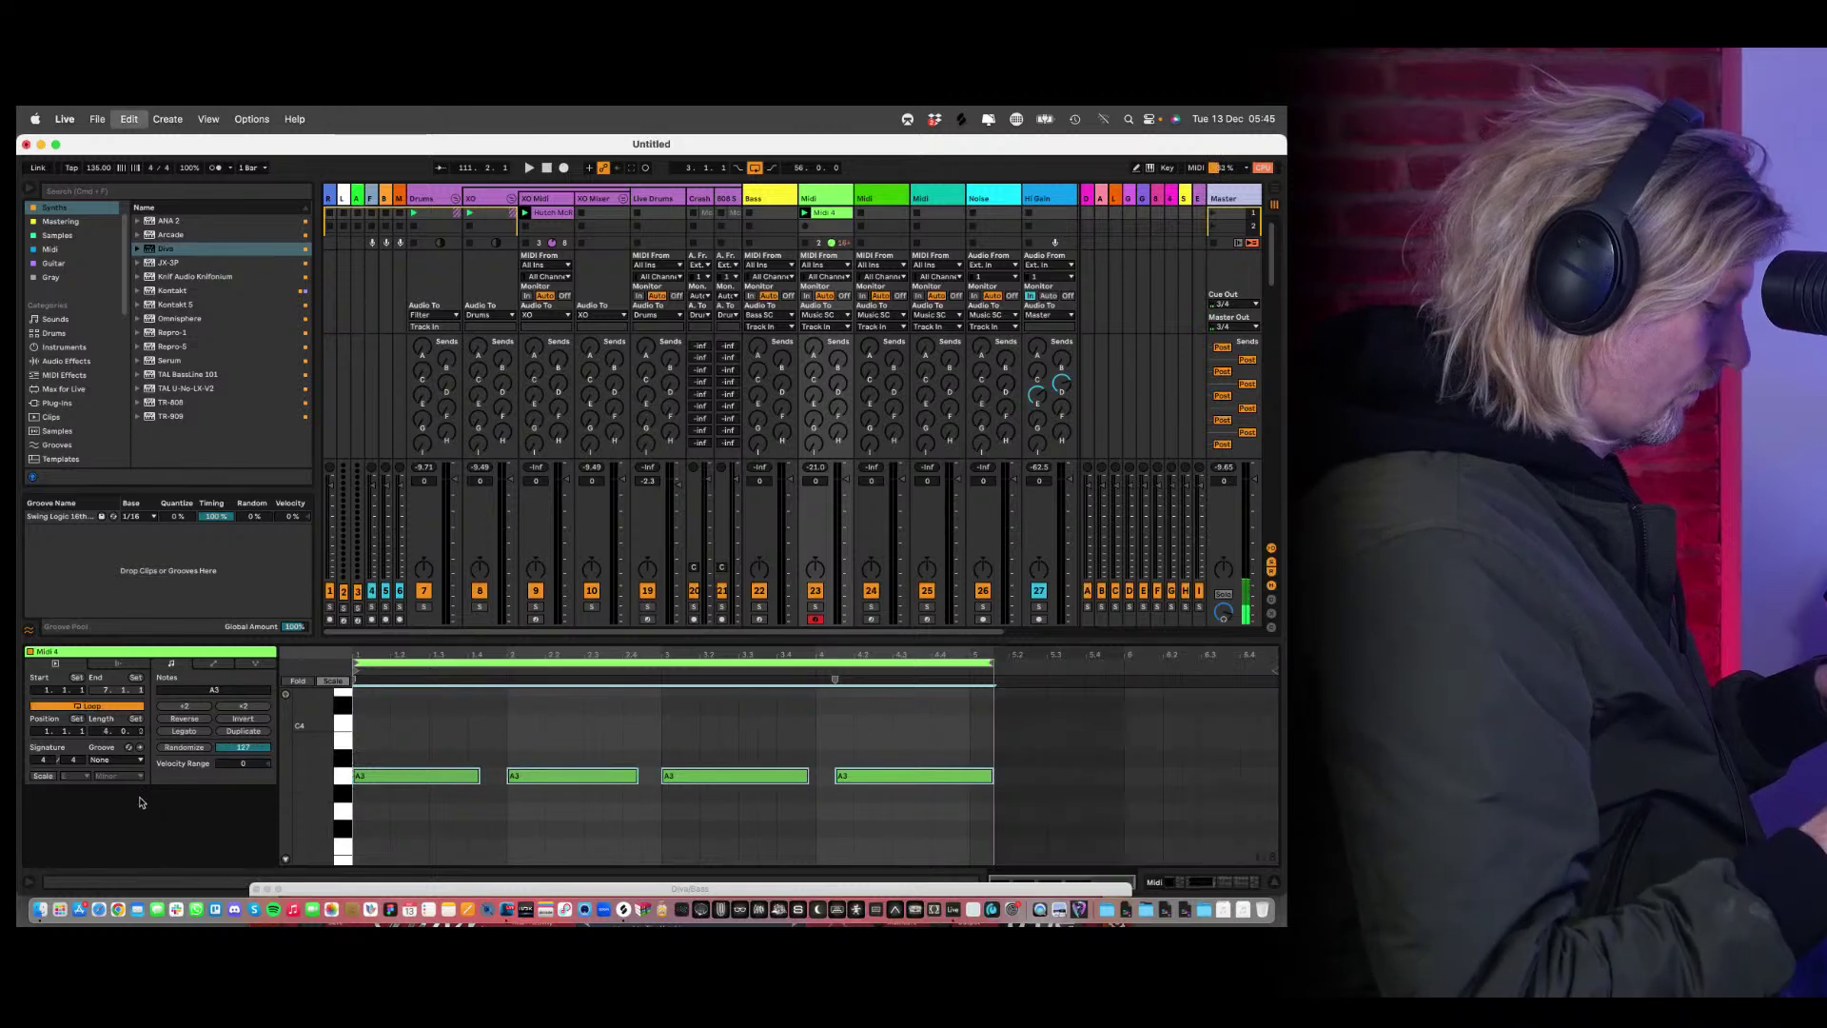
pyautogui.moveTo(992, 660); pyautogui.dragTo(970, 660)
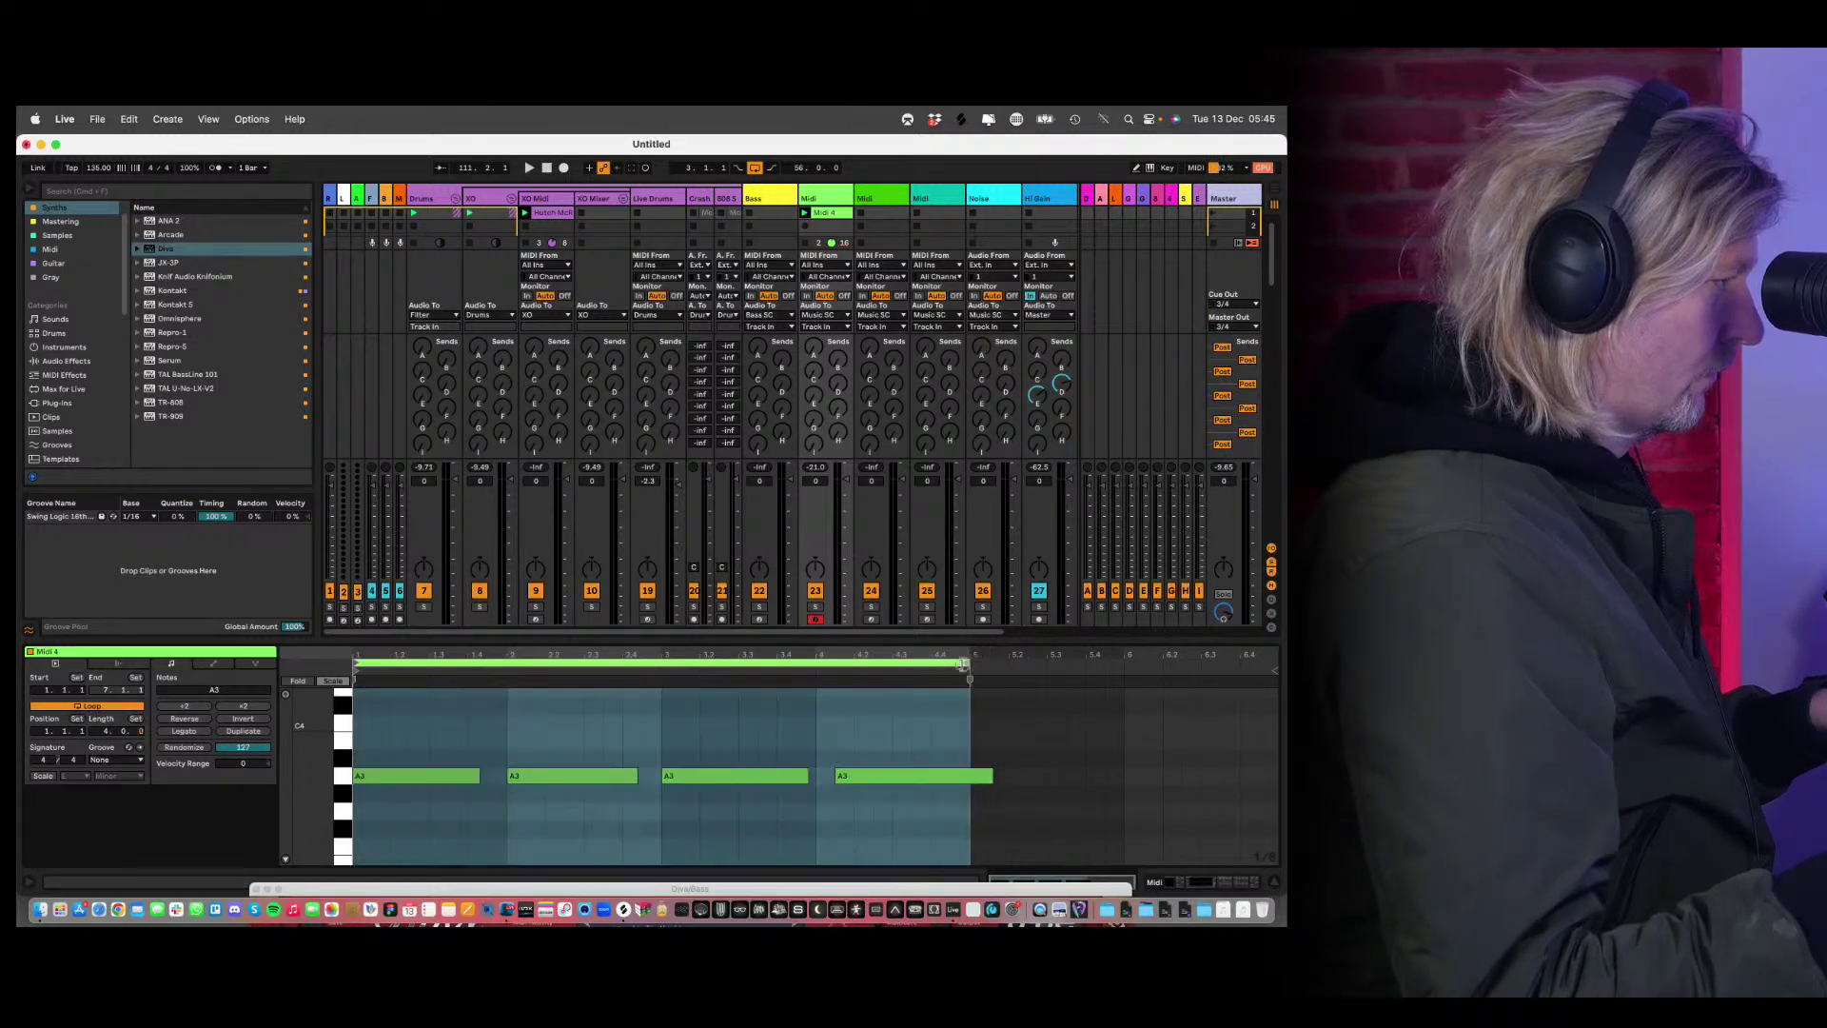
# Open Diva's preset browser on the Bass track and load the HS Model K12 preset.
pyautogui.click(751, 211)
pyautogui.click(757, 200)
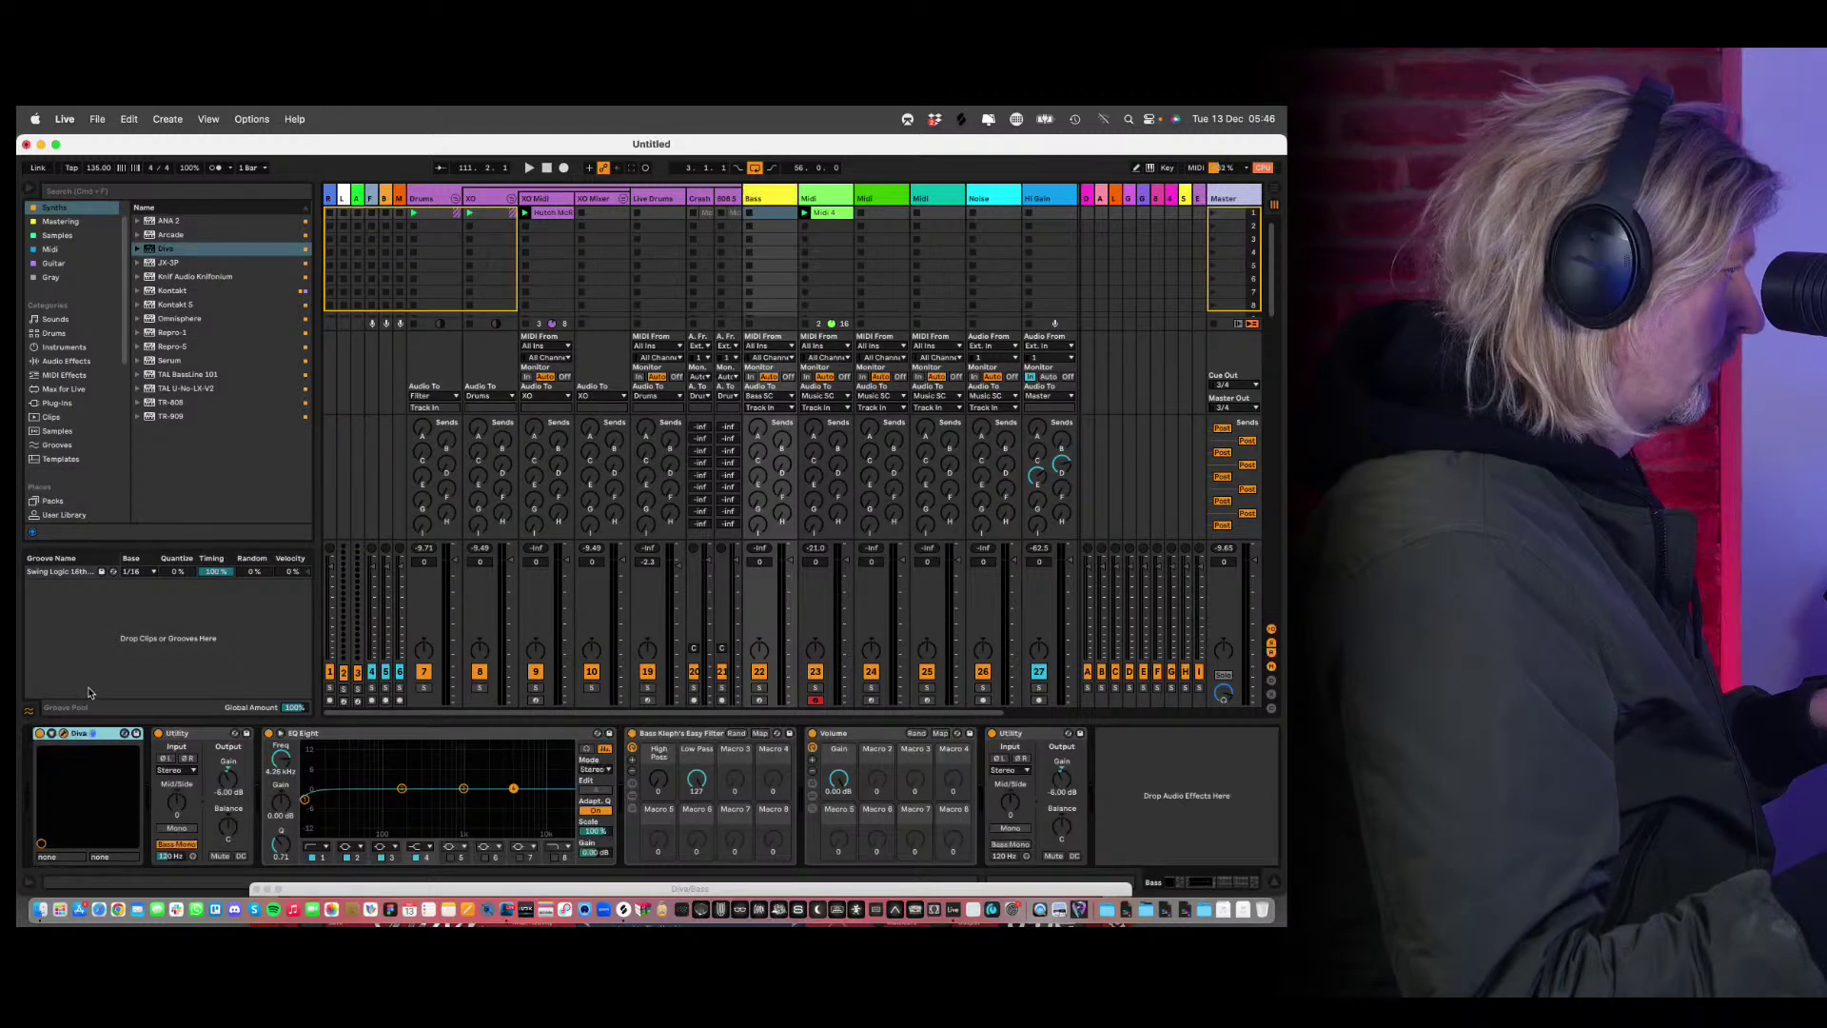
pyautogui.click(64, 735)
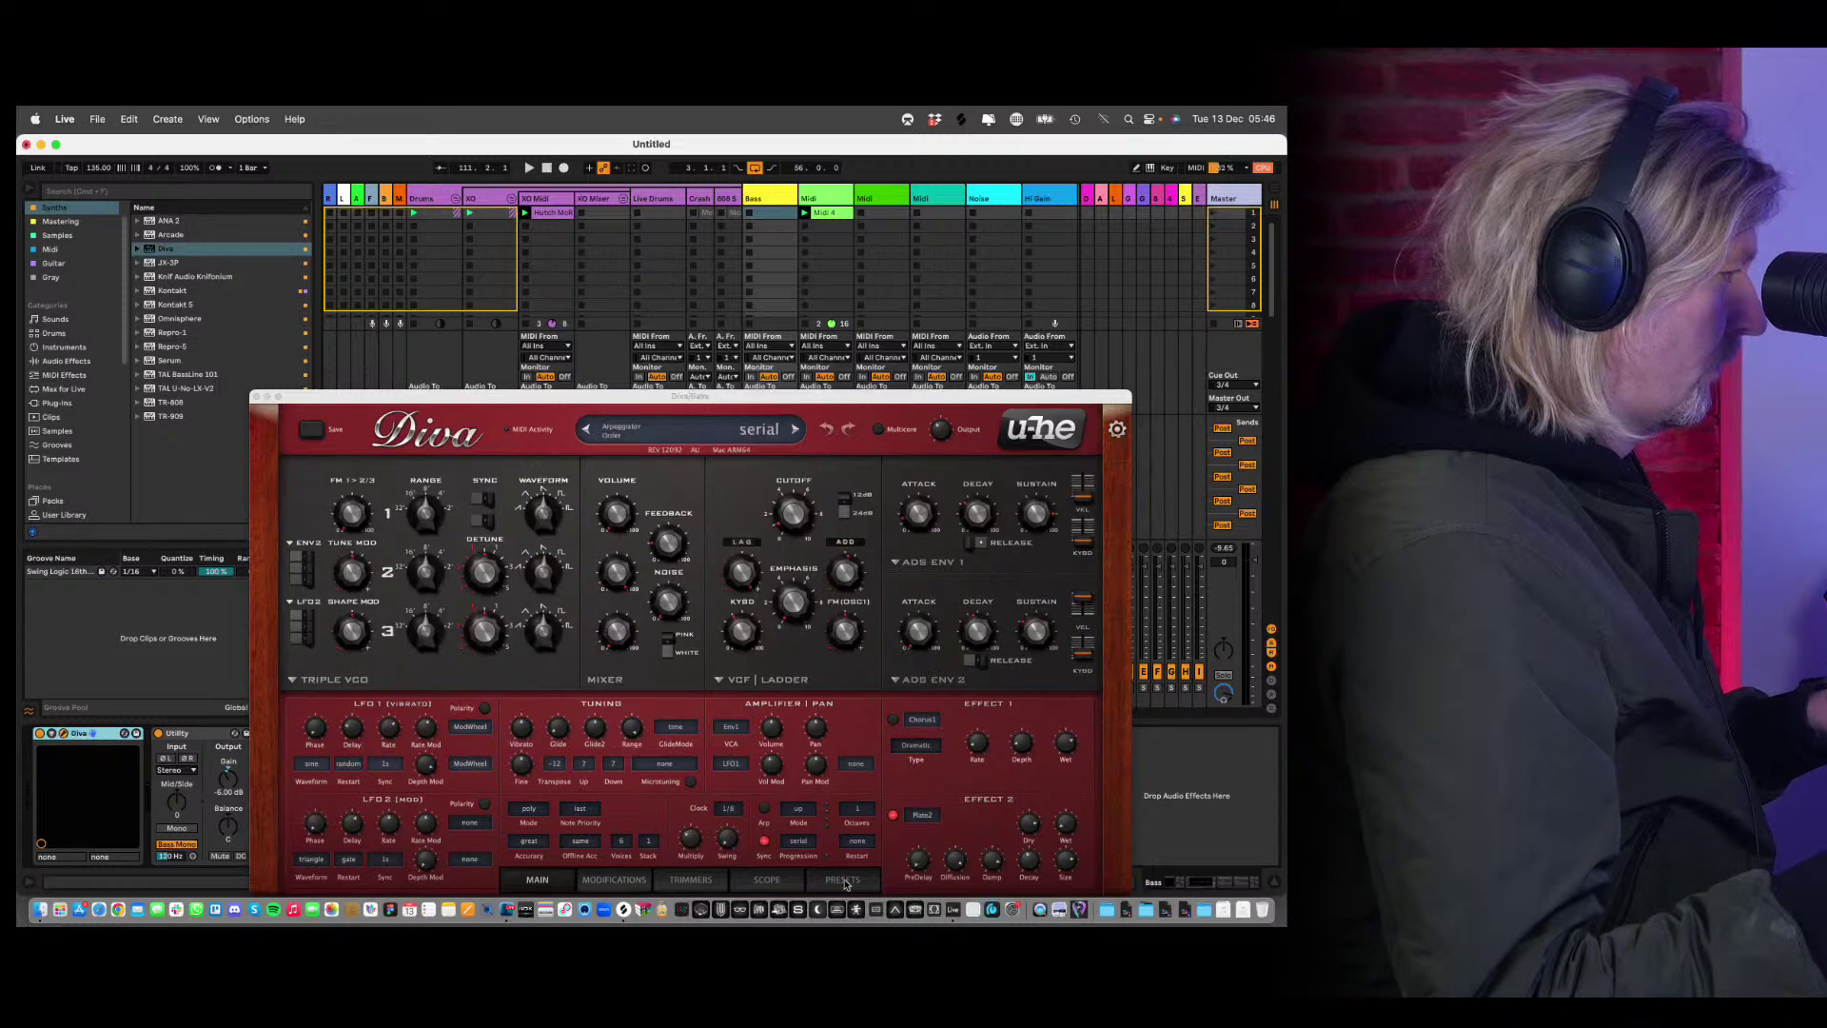
pyautogui.click(843, 881)
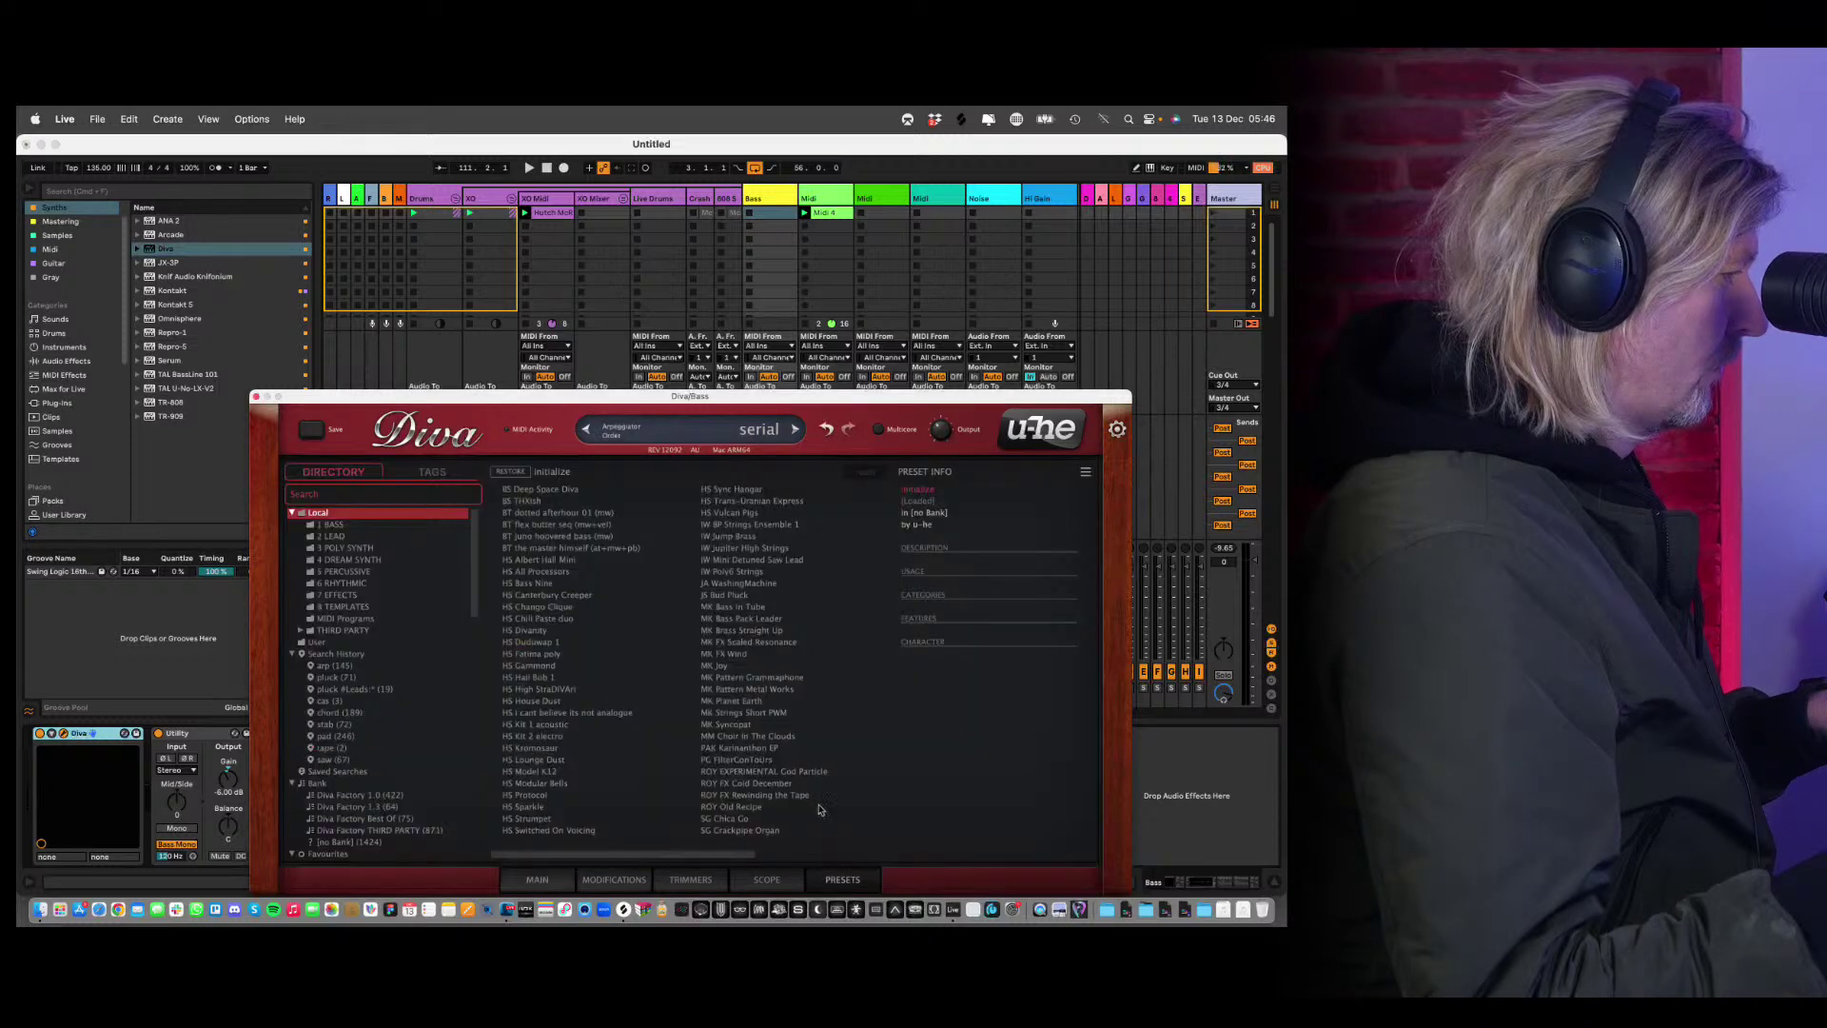
pyautogui.click(543, 772)
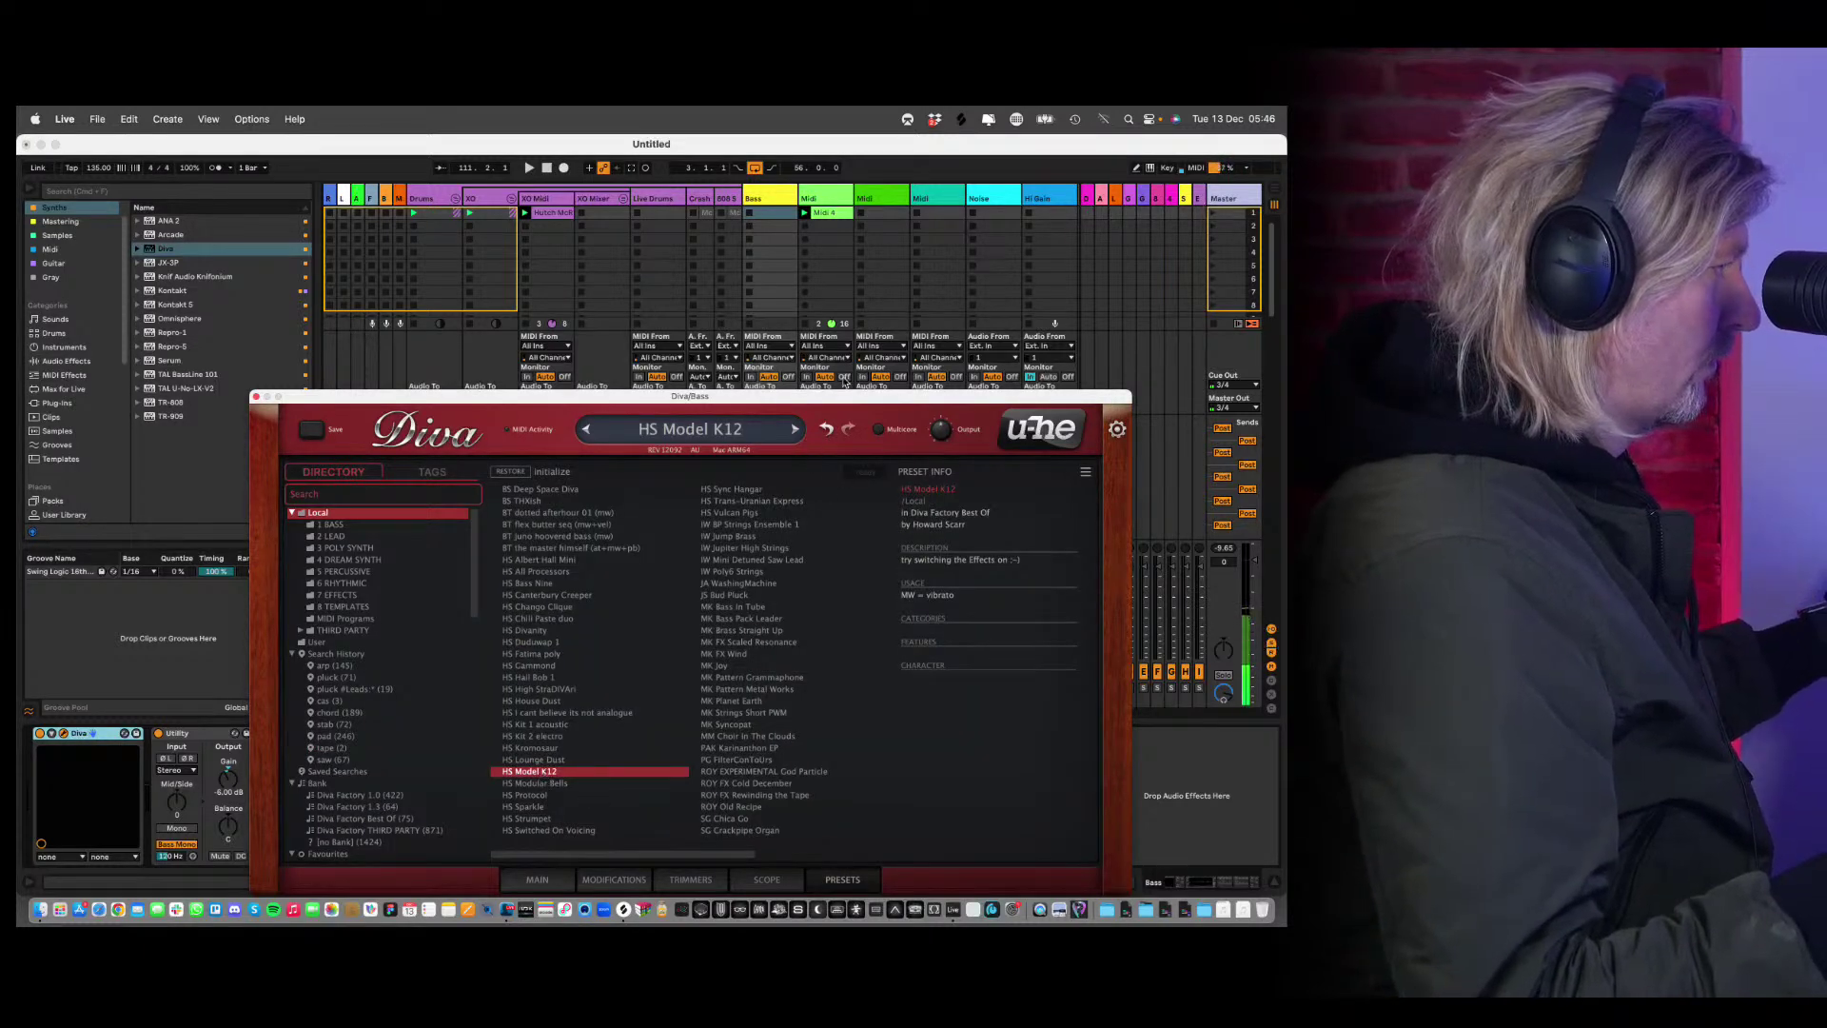
# Clear Diva's window off the mixer, arm the Bass track and record a bassline over the playing beat into its first slot.
pyautogui.moveTo(840, 398); pyautogui.dragTo(897, 840)
pyautogui.click(812, 705)
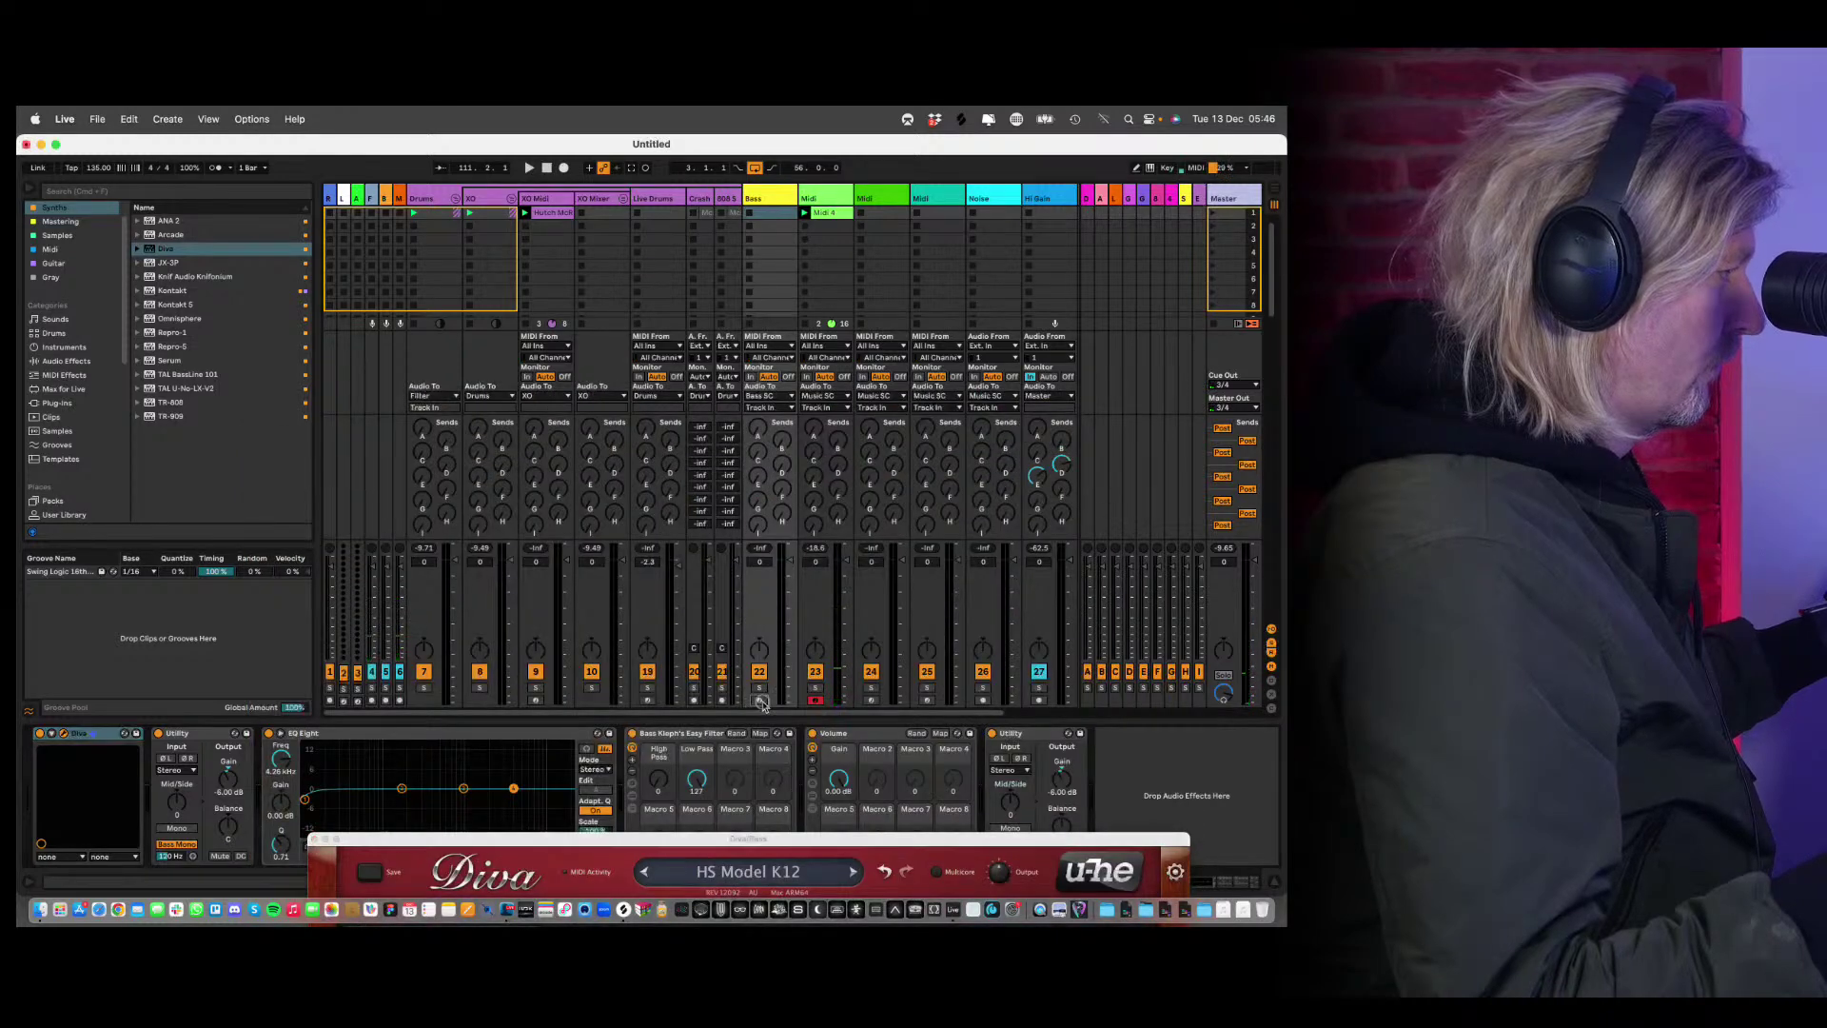
pyautogui.click(812, 704)
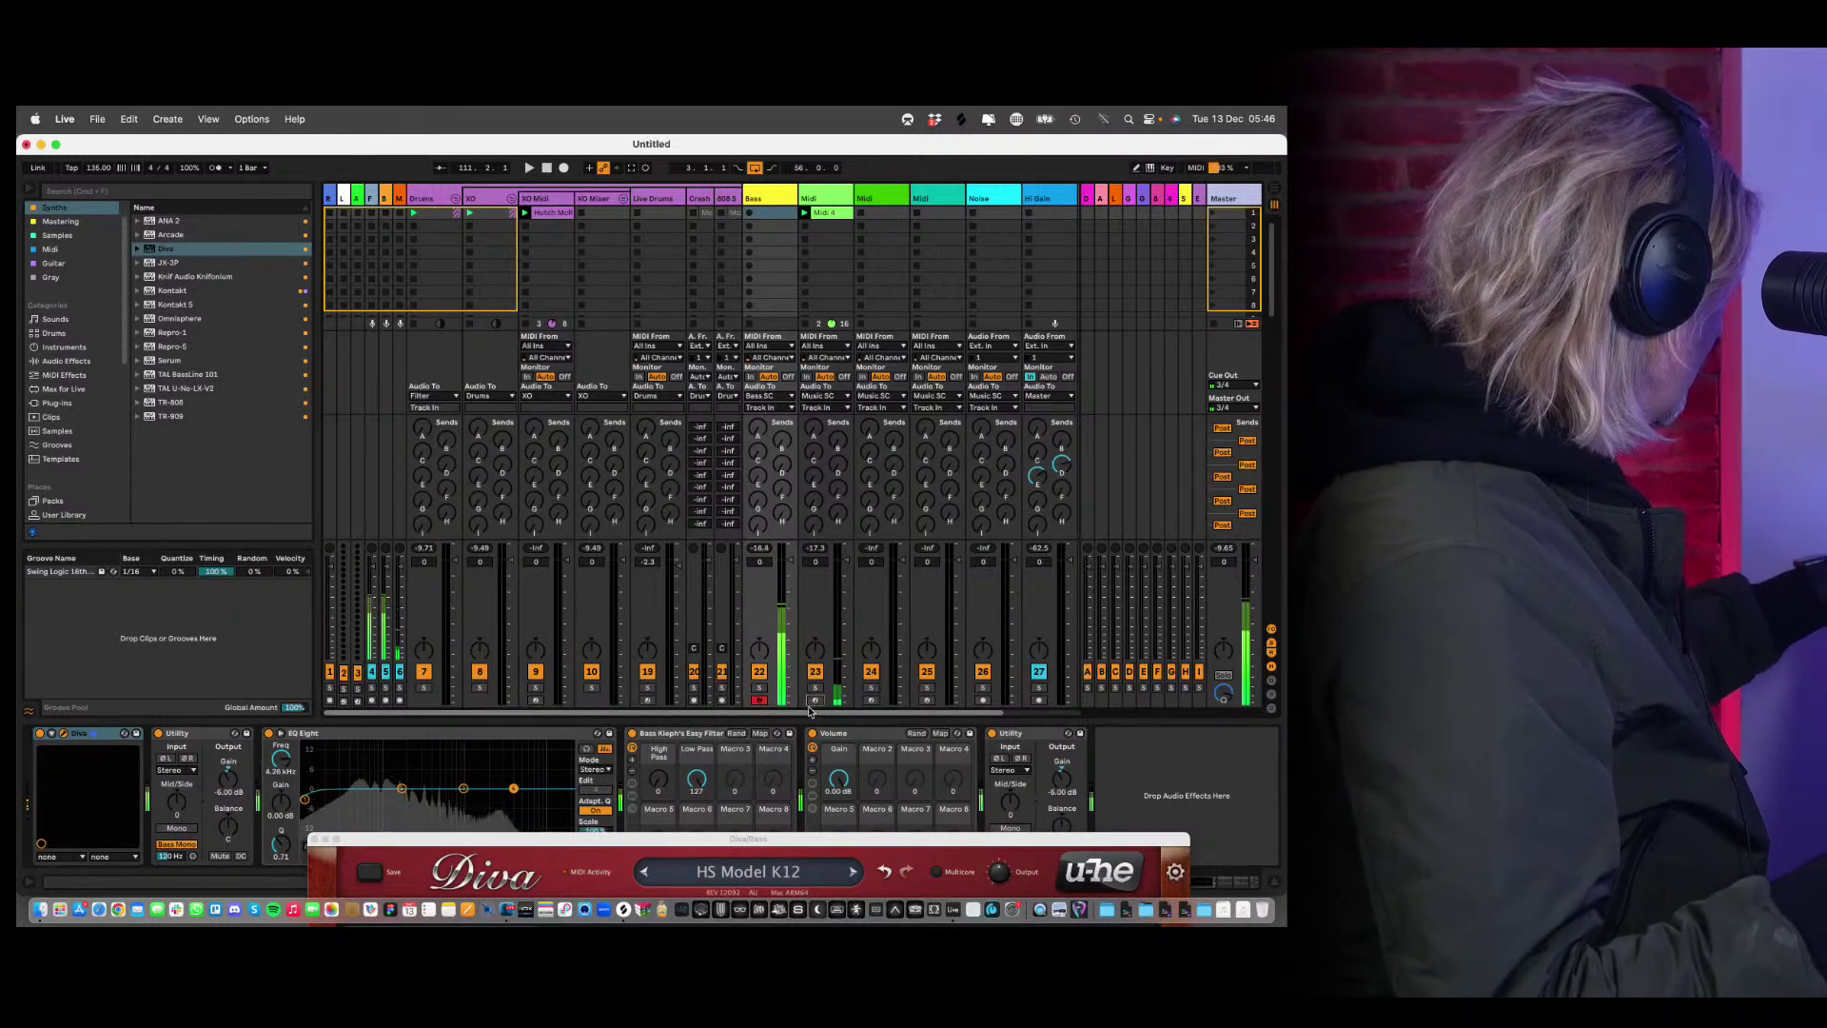
pyautogui.press('space')
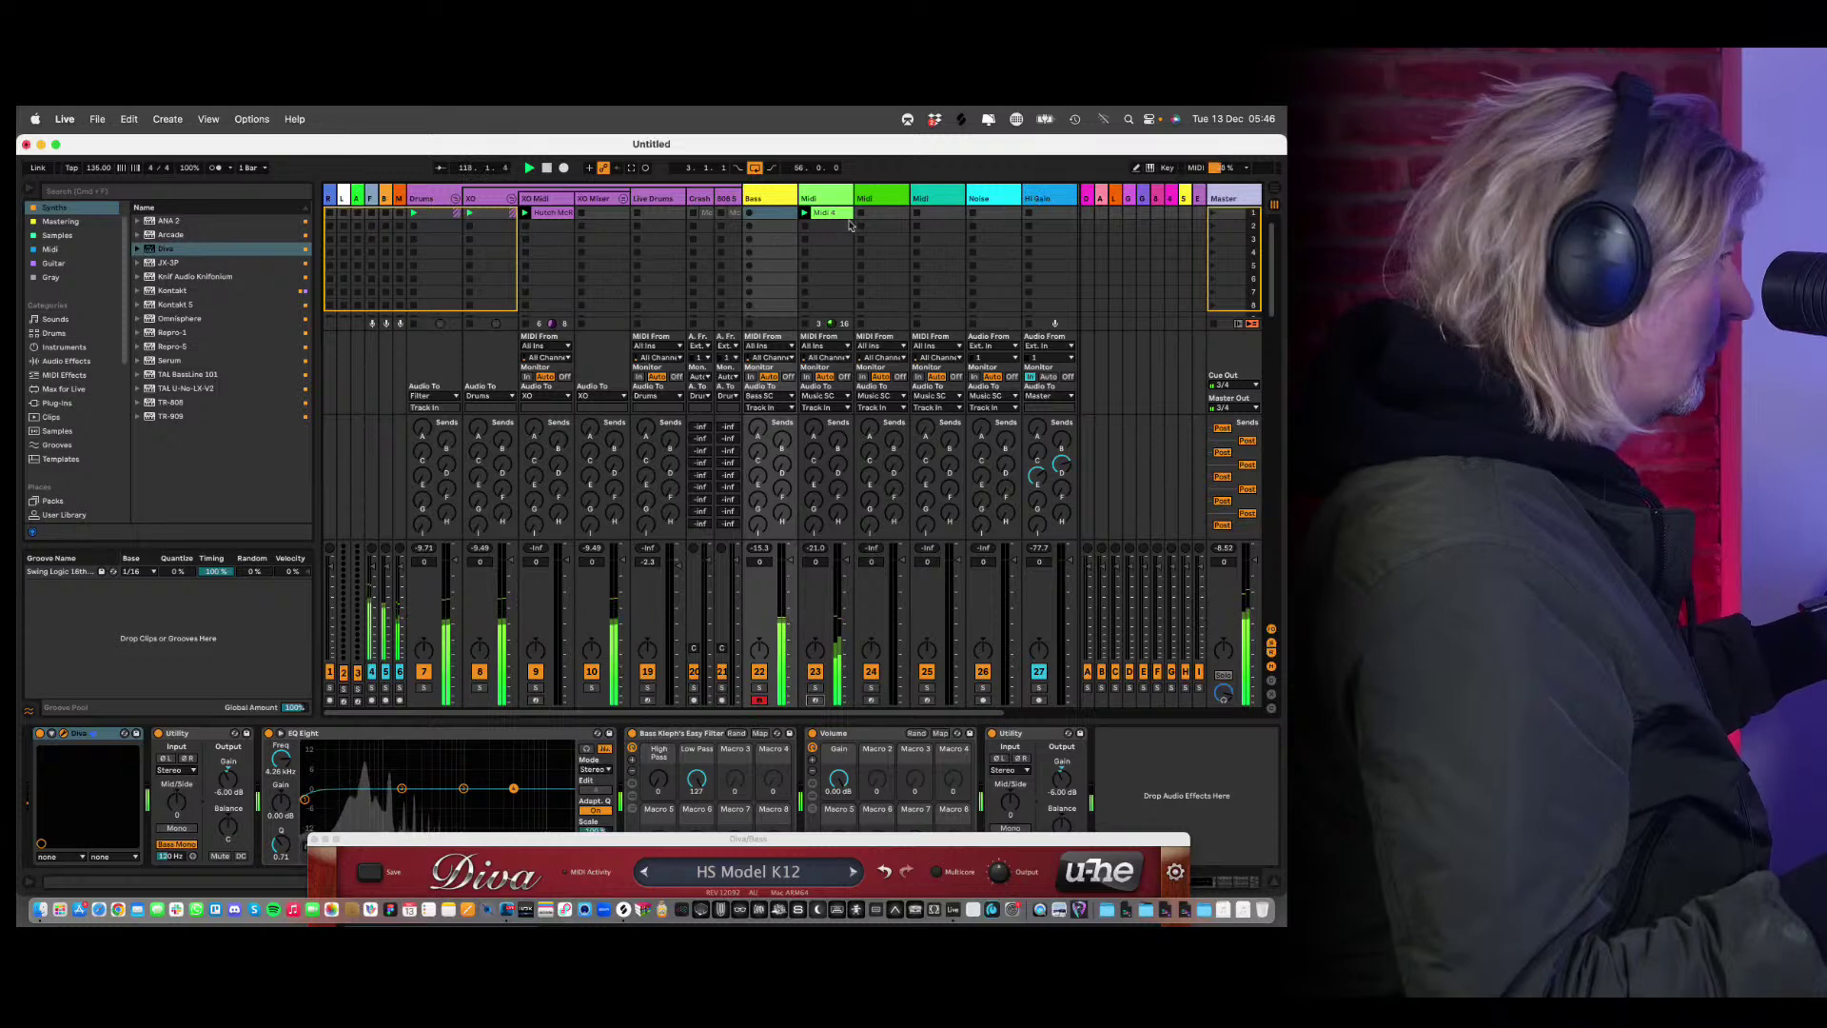
pyautogui.click(749, 213)
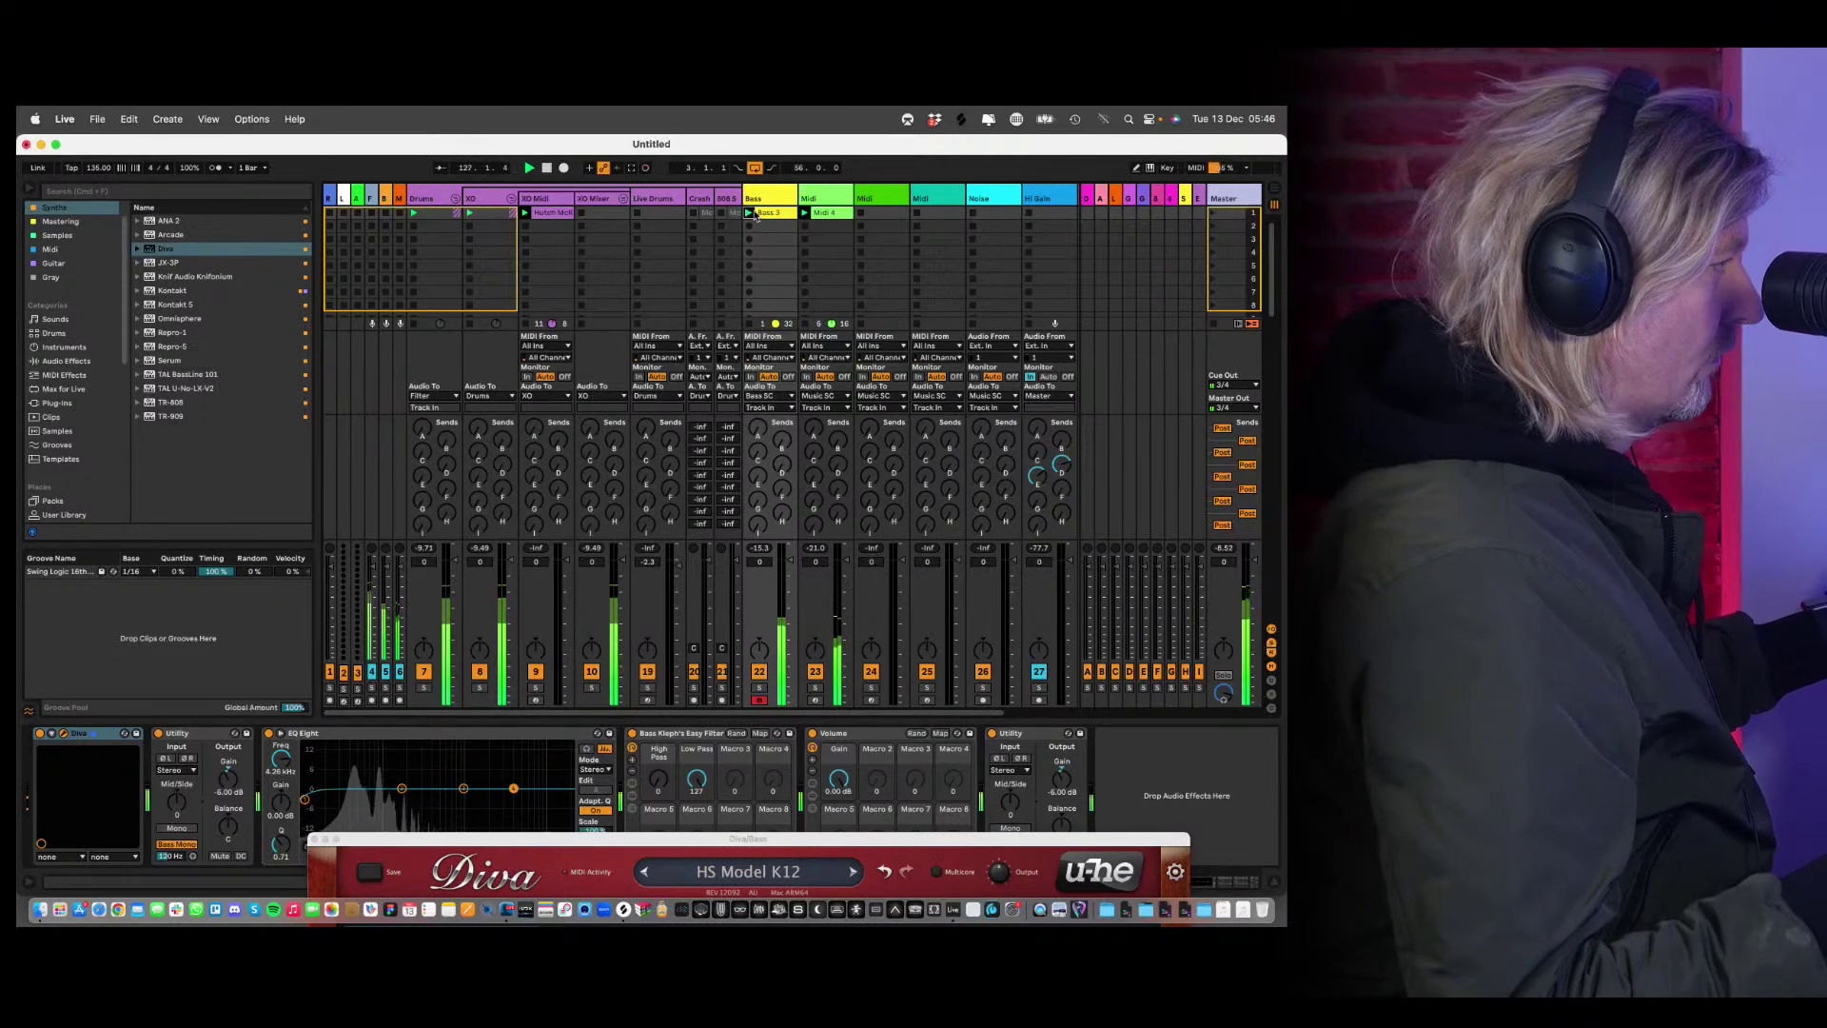
# Enlarge the recorded bass clip's note editor and loop only its last four bars, from bar 5 through bar 8.
pyautogui.click(765, 215)
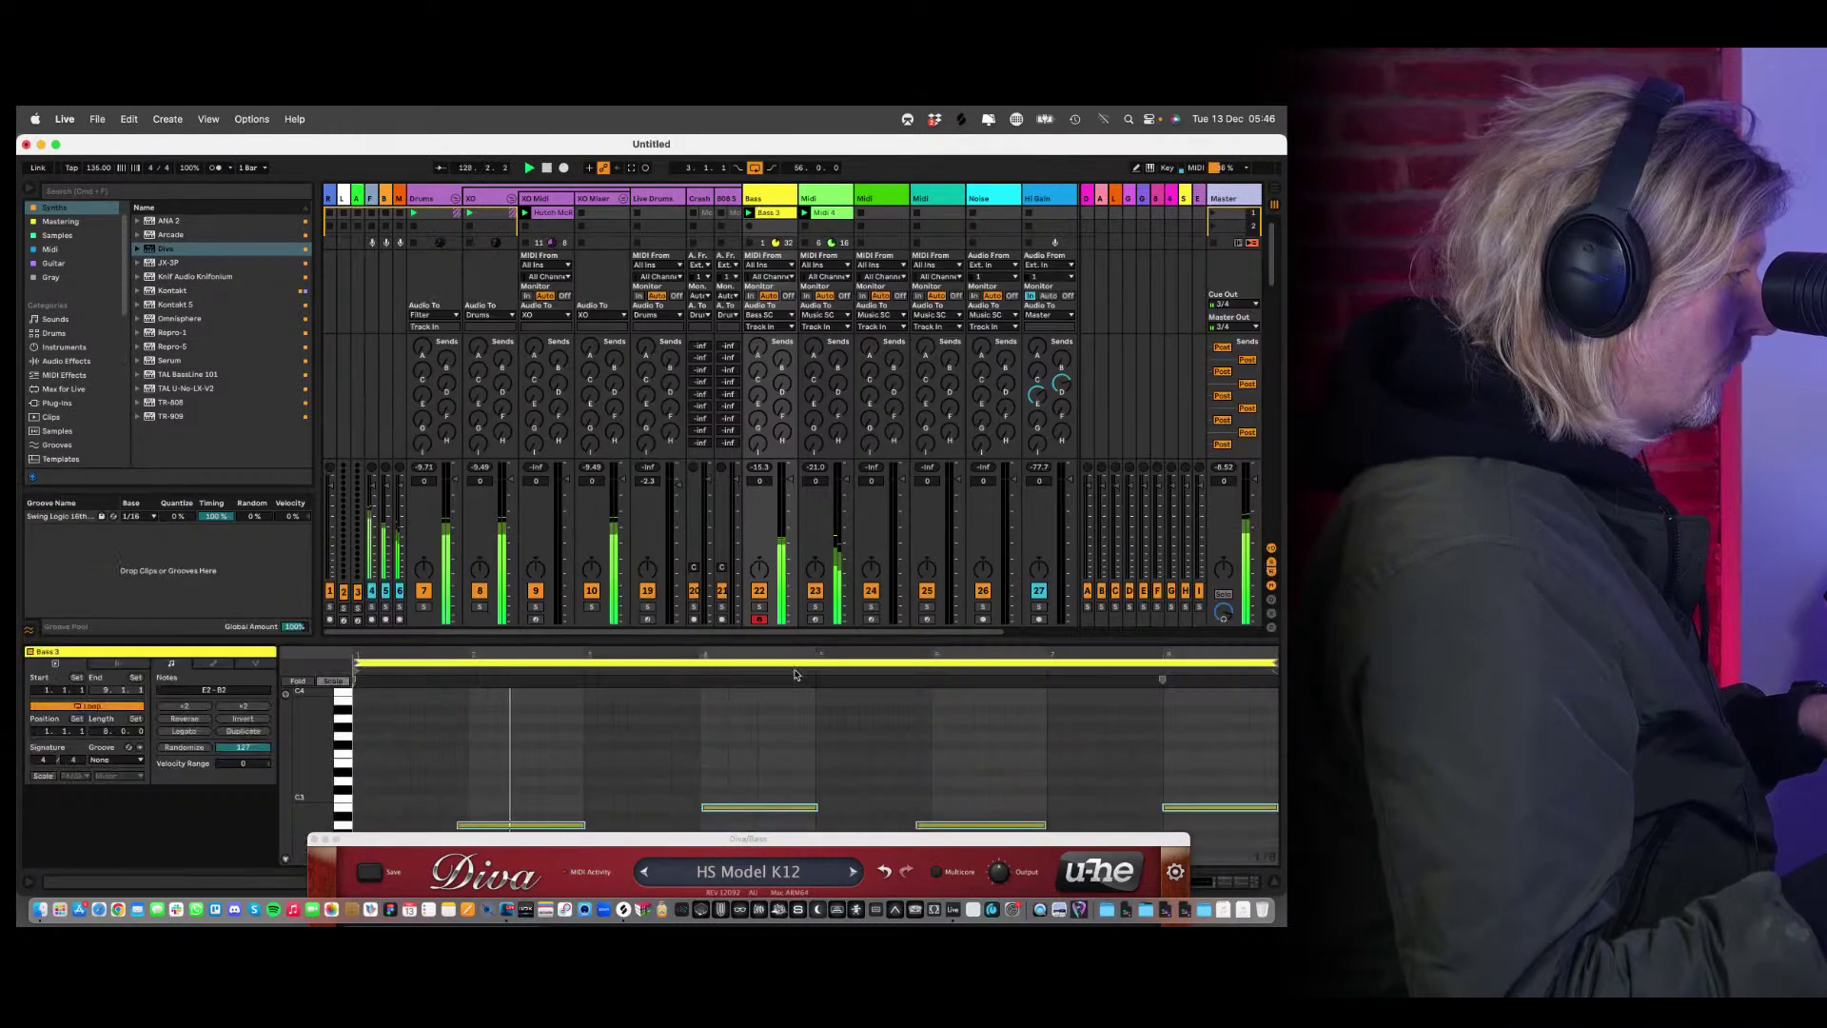
pyautogui.press('super+alt+i')
pyautogui.moveTo(776, 598); pyautogui.dragTo(776, 407)
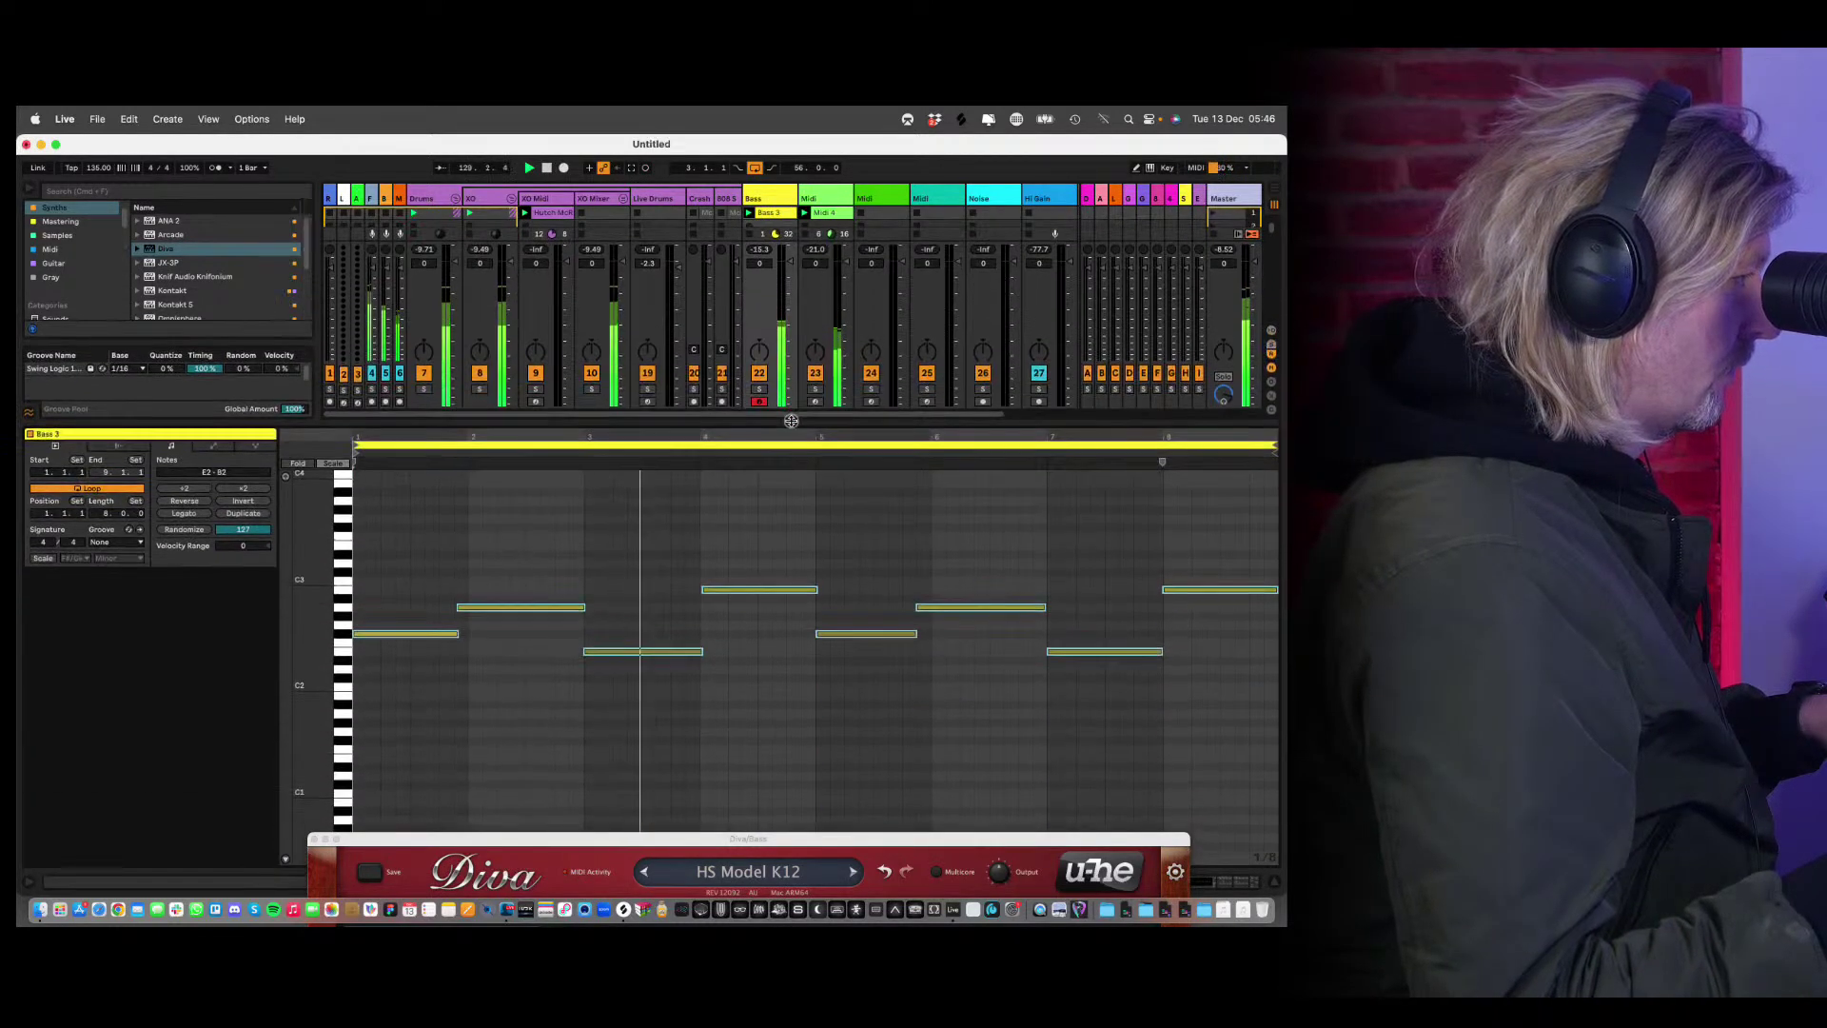
pyautogui.press('super+a')
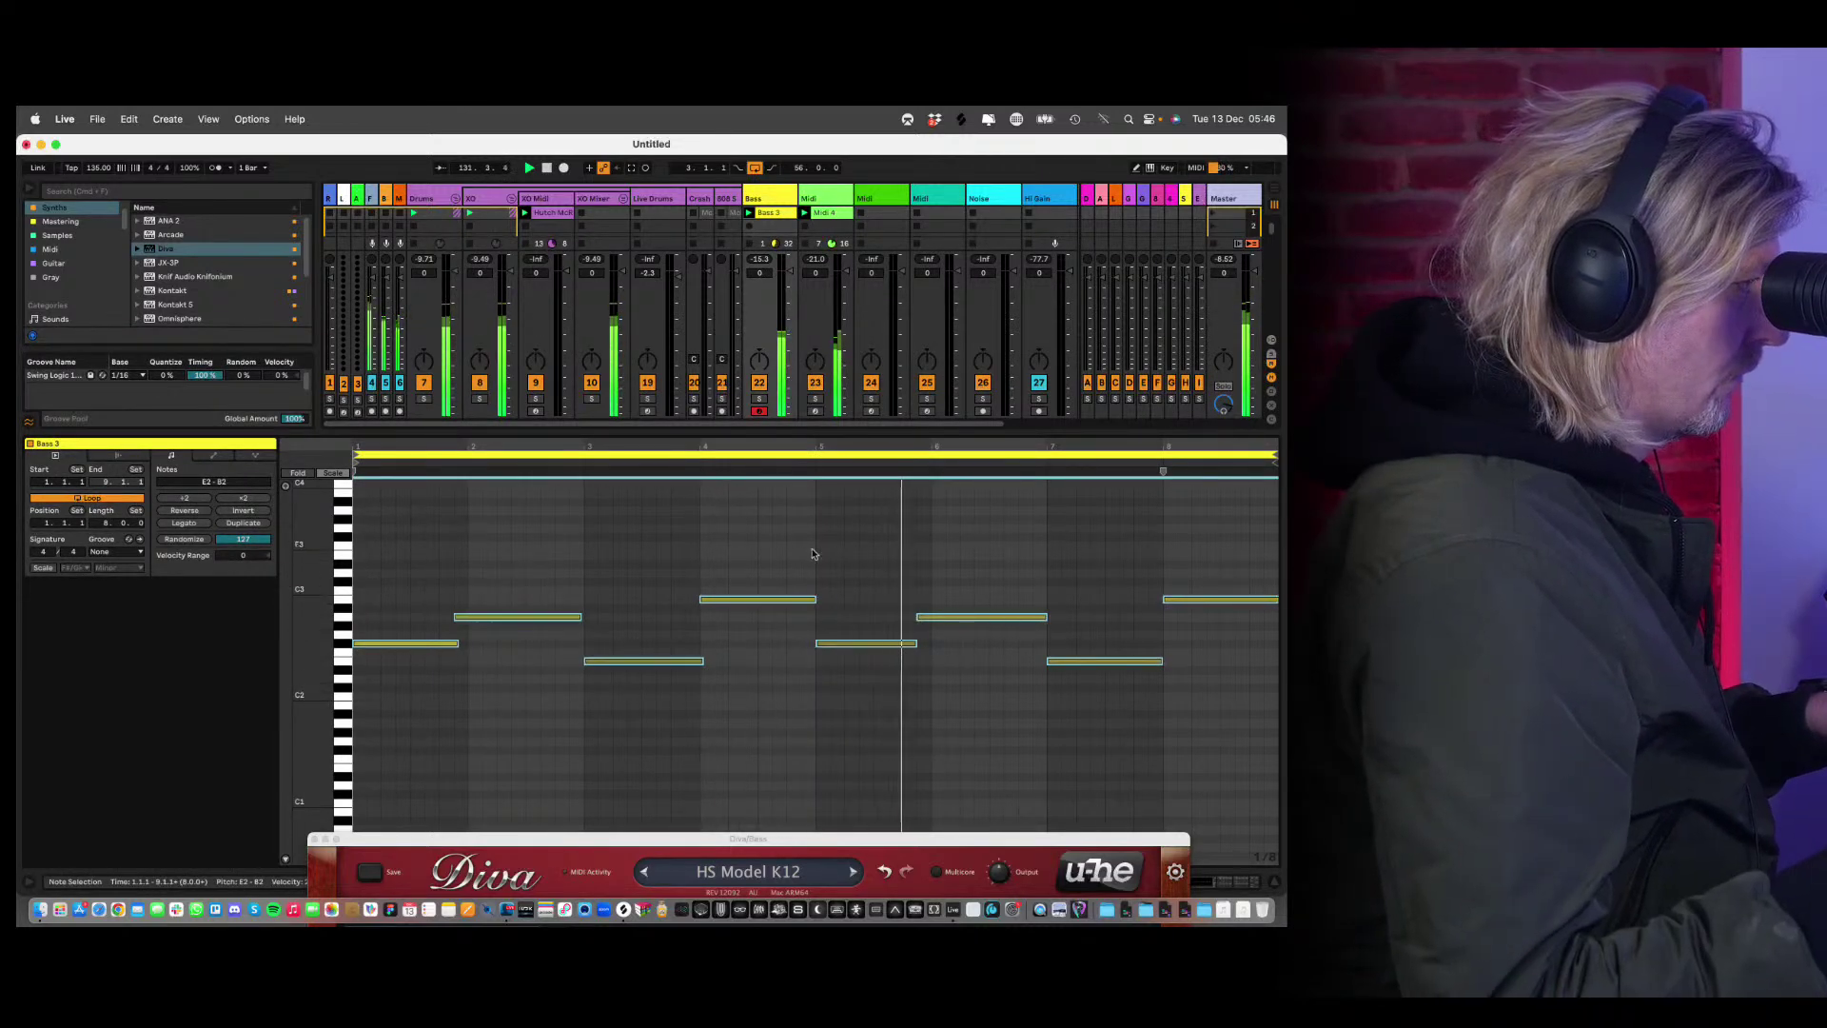
pyautogui.moveTo(816, 550); pyautogui.dragTo(1280, 552)
pyautogui.press('super+l')
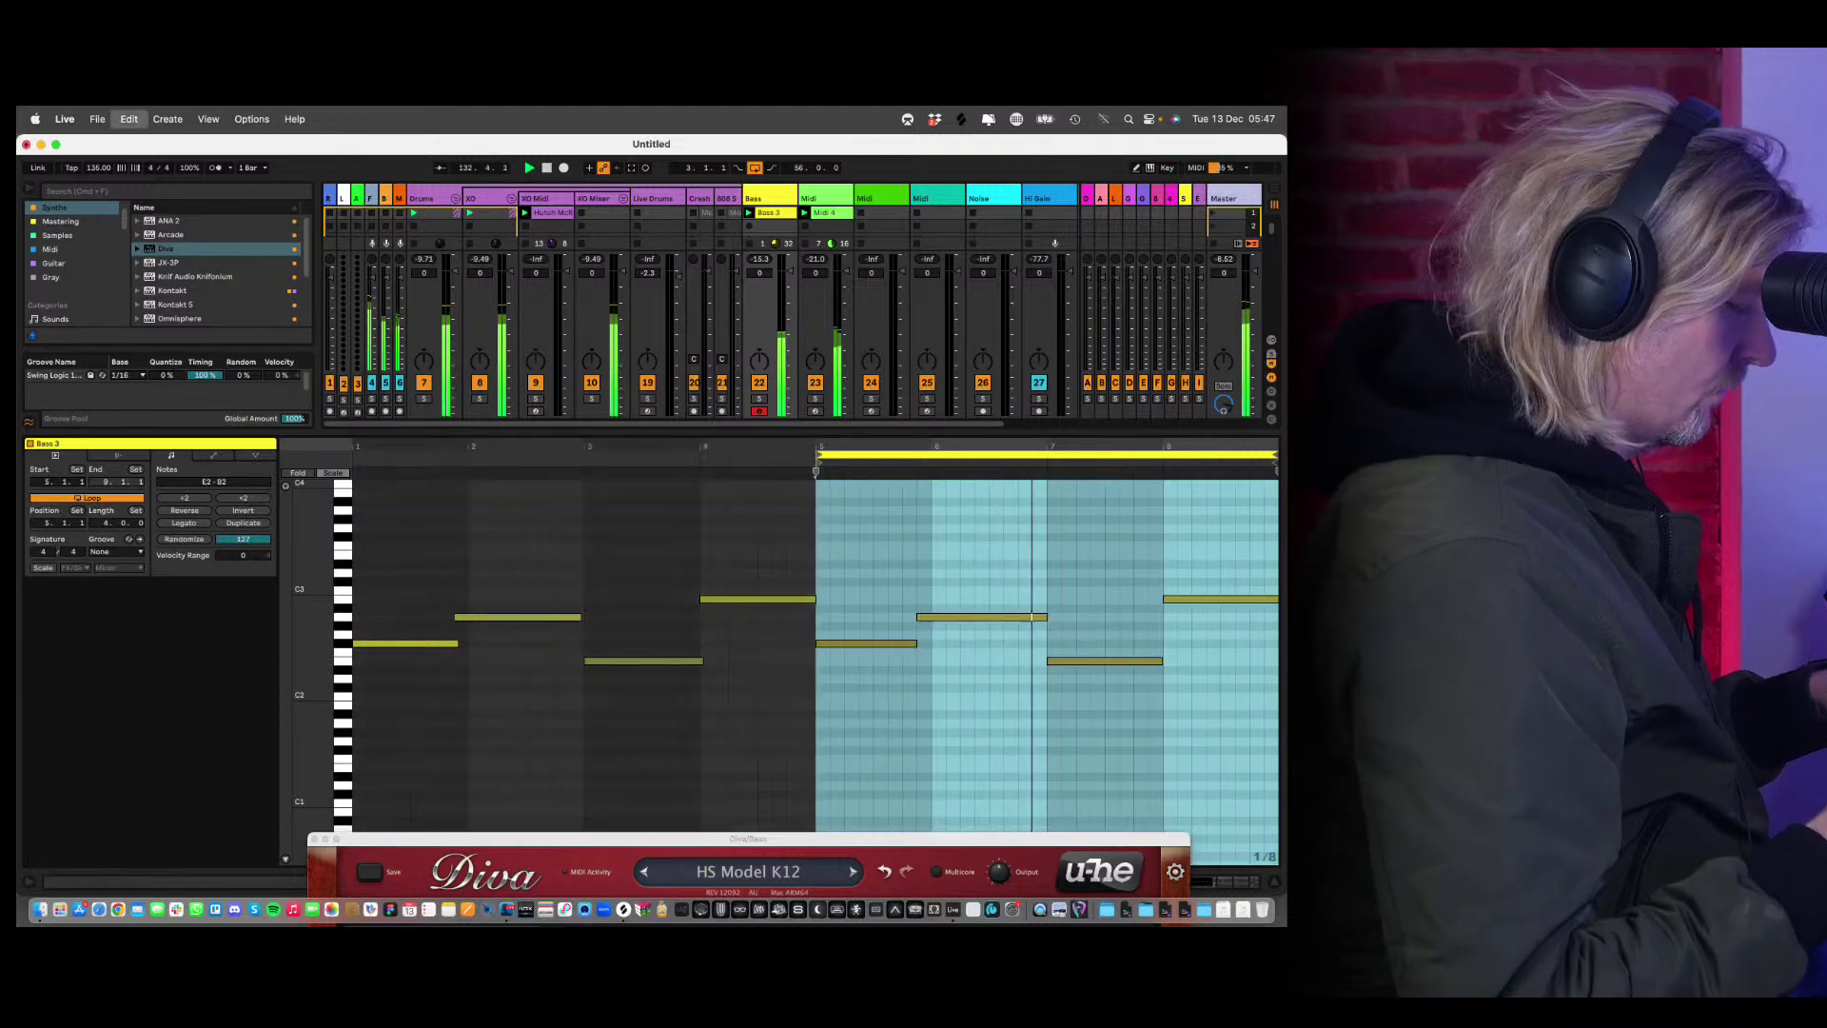
# Move the boundary between the first two looped bass notes onto the start of bar 6.
pyautogui.click(1145, 596)
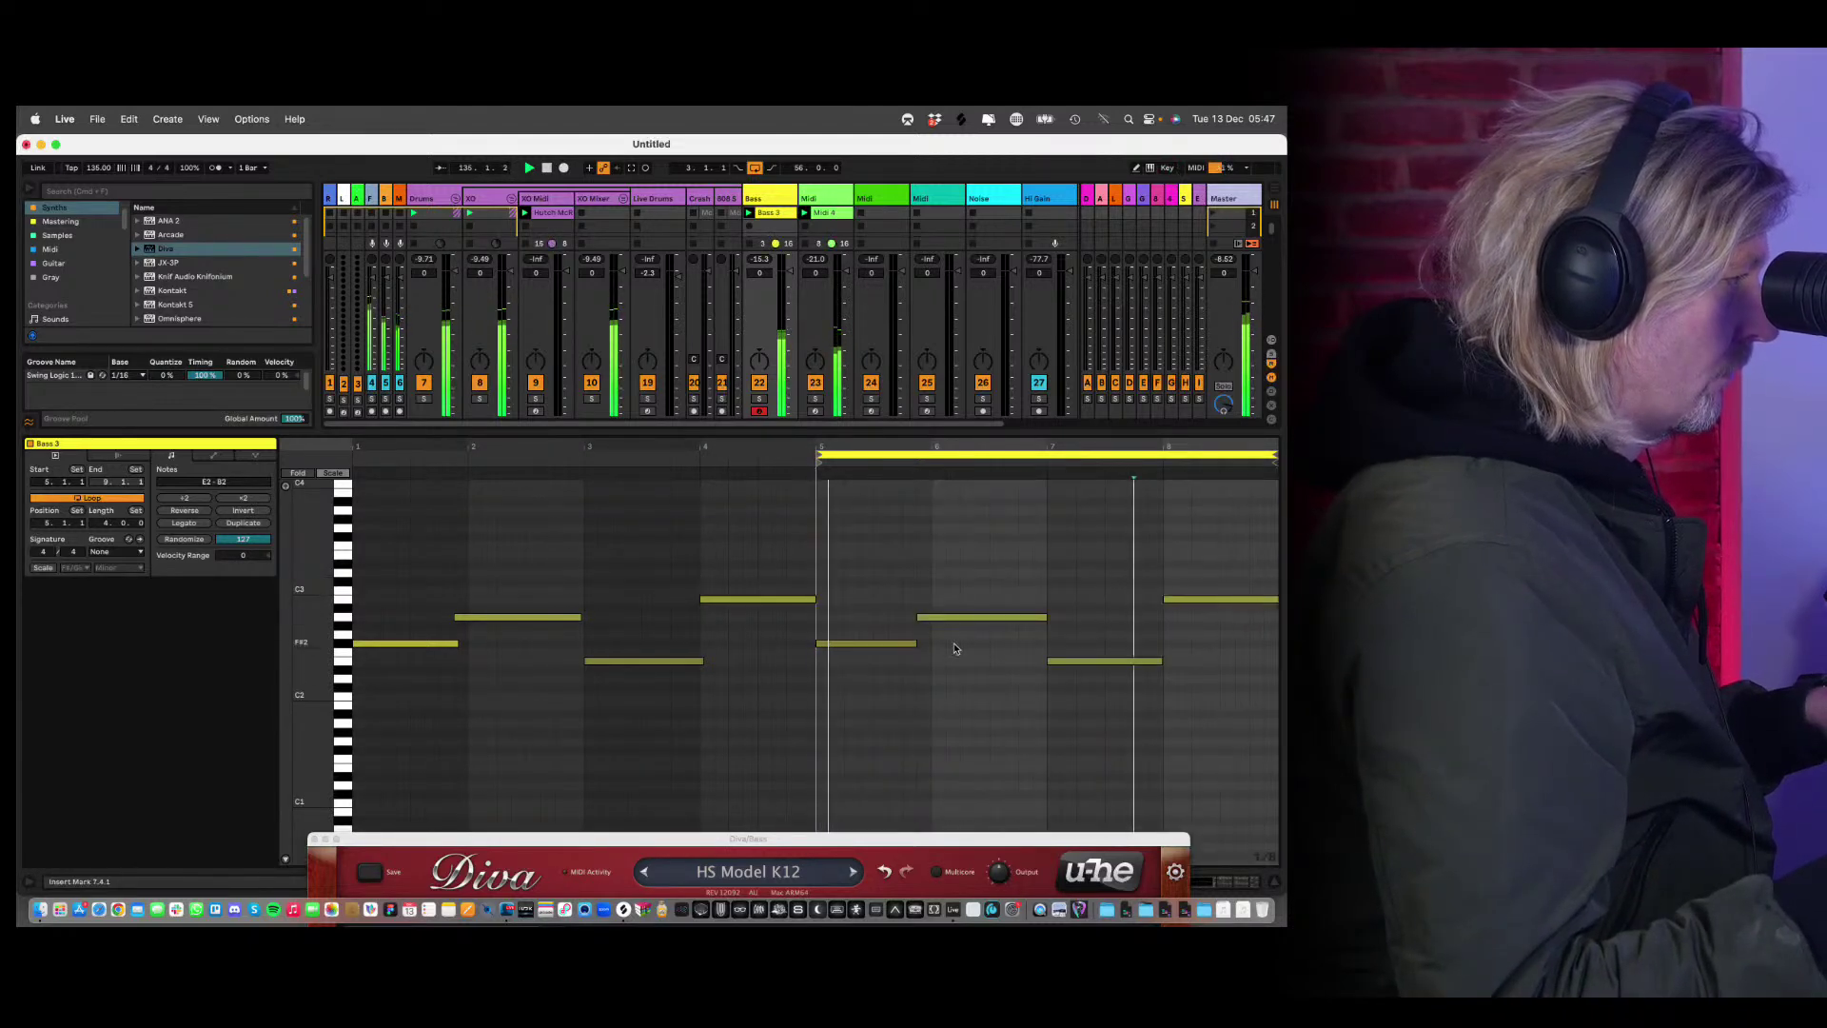
pyautogui.click(919, 626)
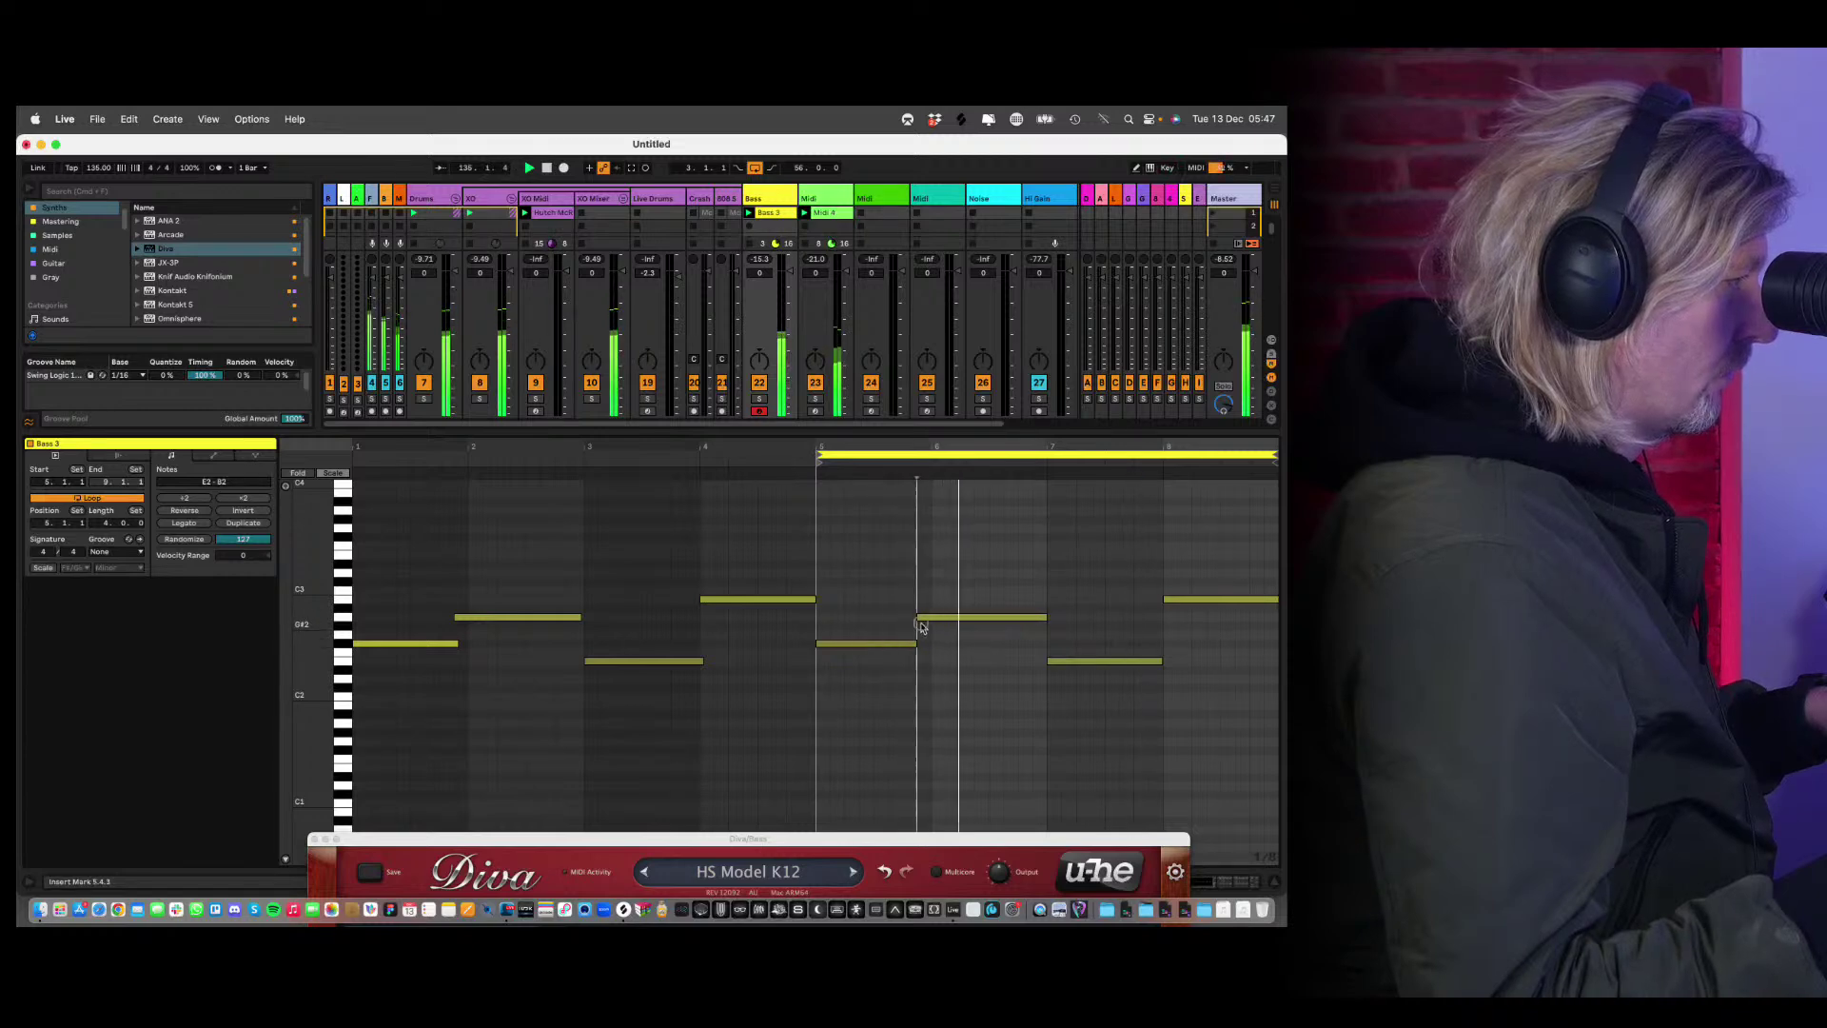
pyautogui.moveTo(919, 620); pyautogui.dragTo(932, 644)
pyautogui.click(974, 636)
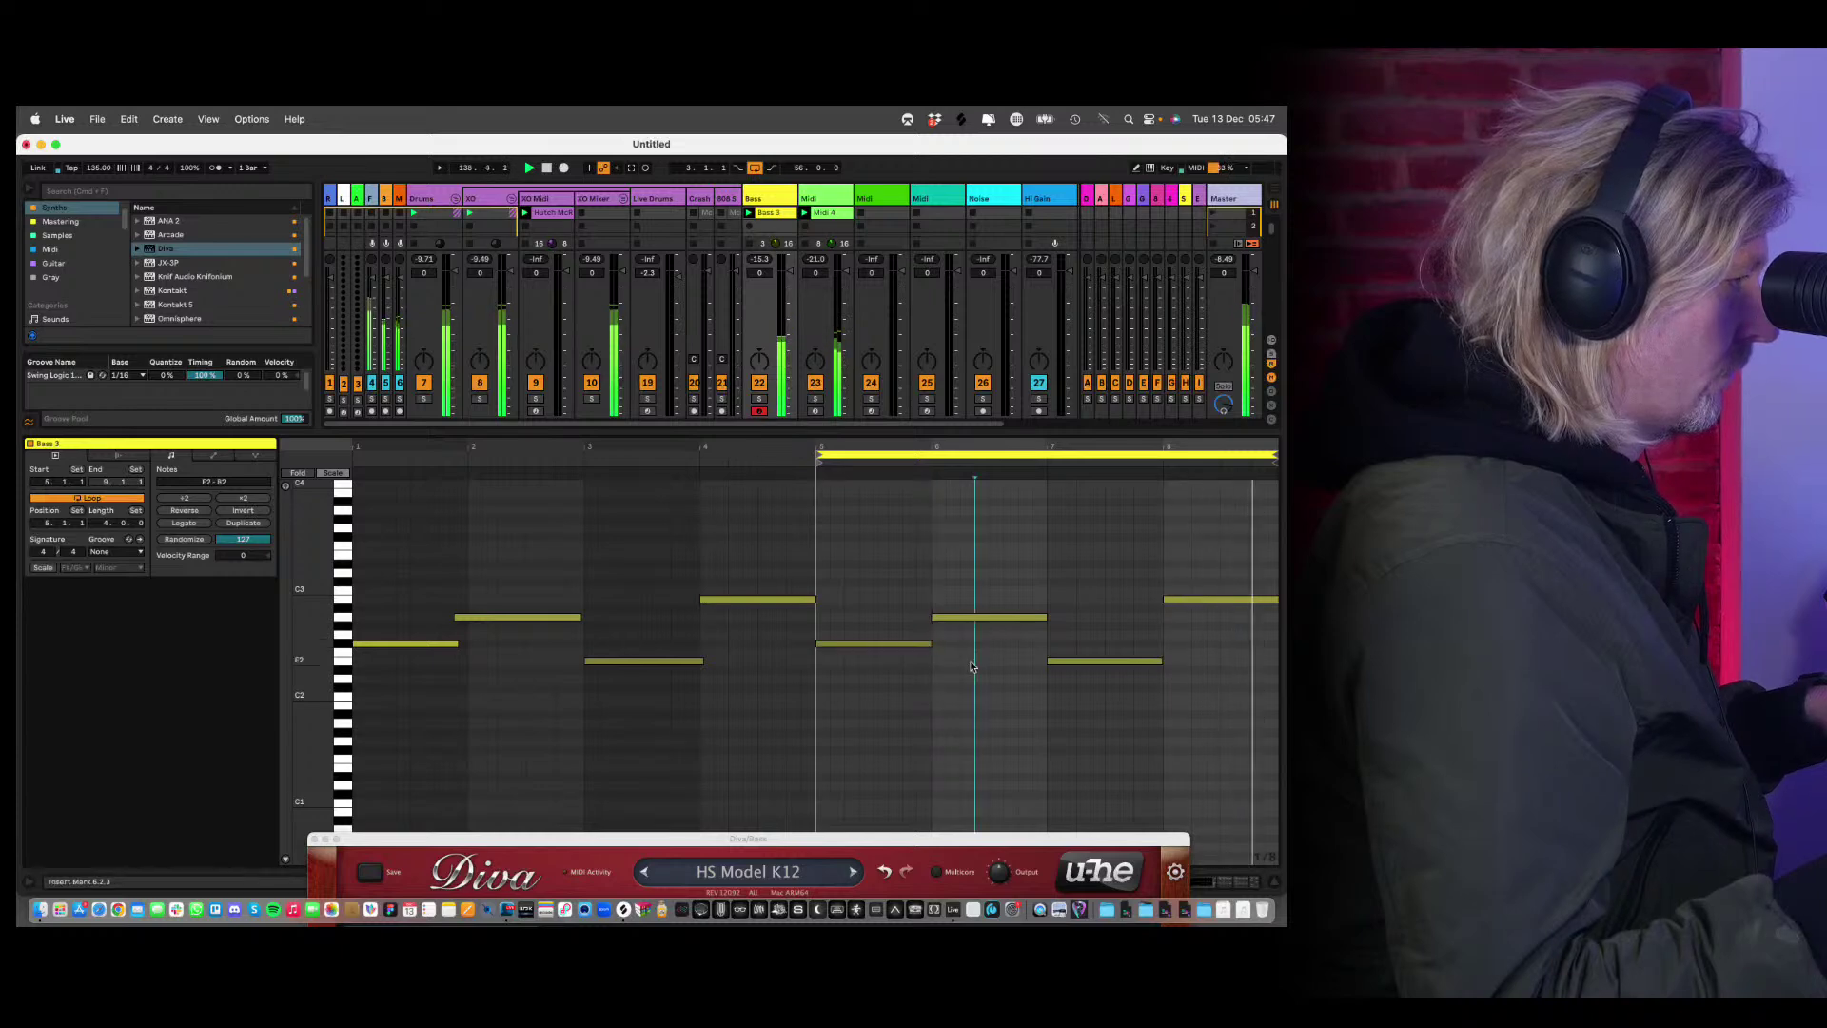
# Hide the clip editor and load another Diva onto the empty Midi track 24.
pyautogui.click(1275, 887)
pyautogui.click(1275, 887)
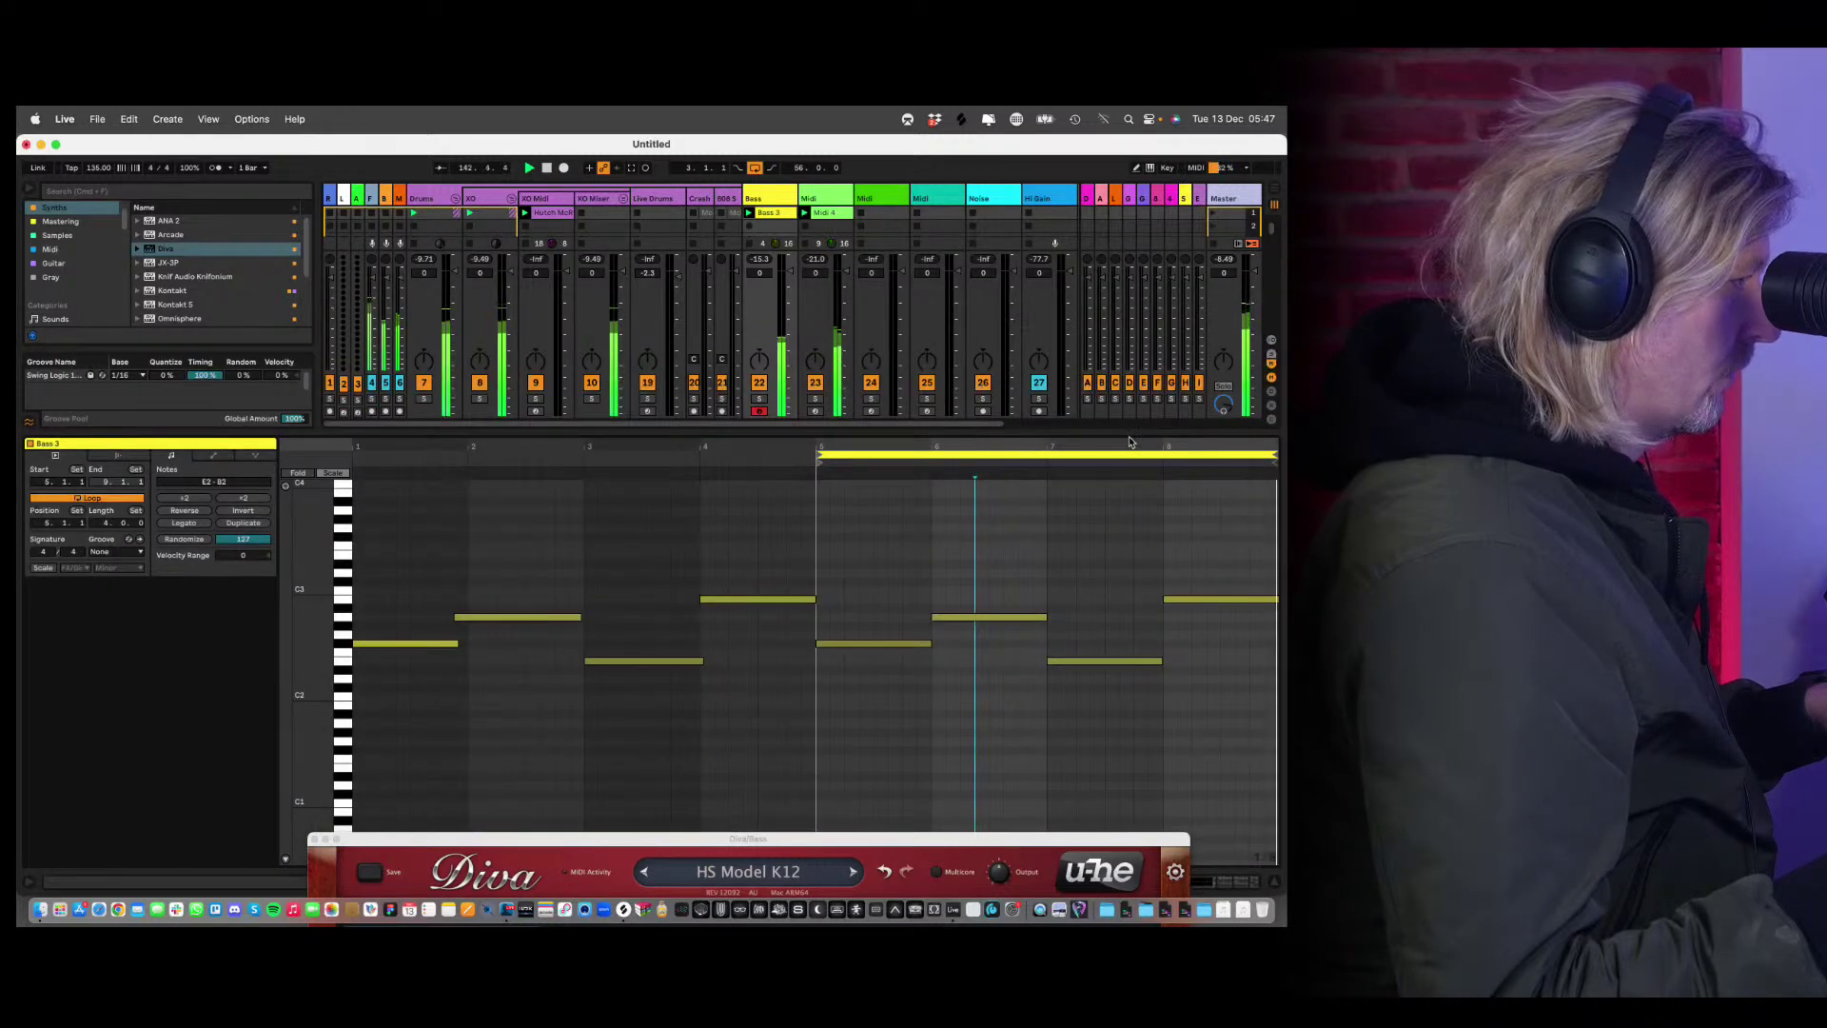
pyautogui.click(862, 212)
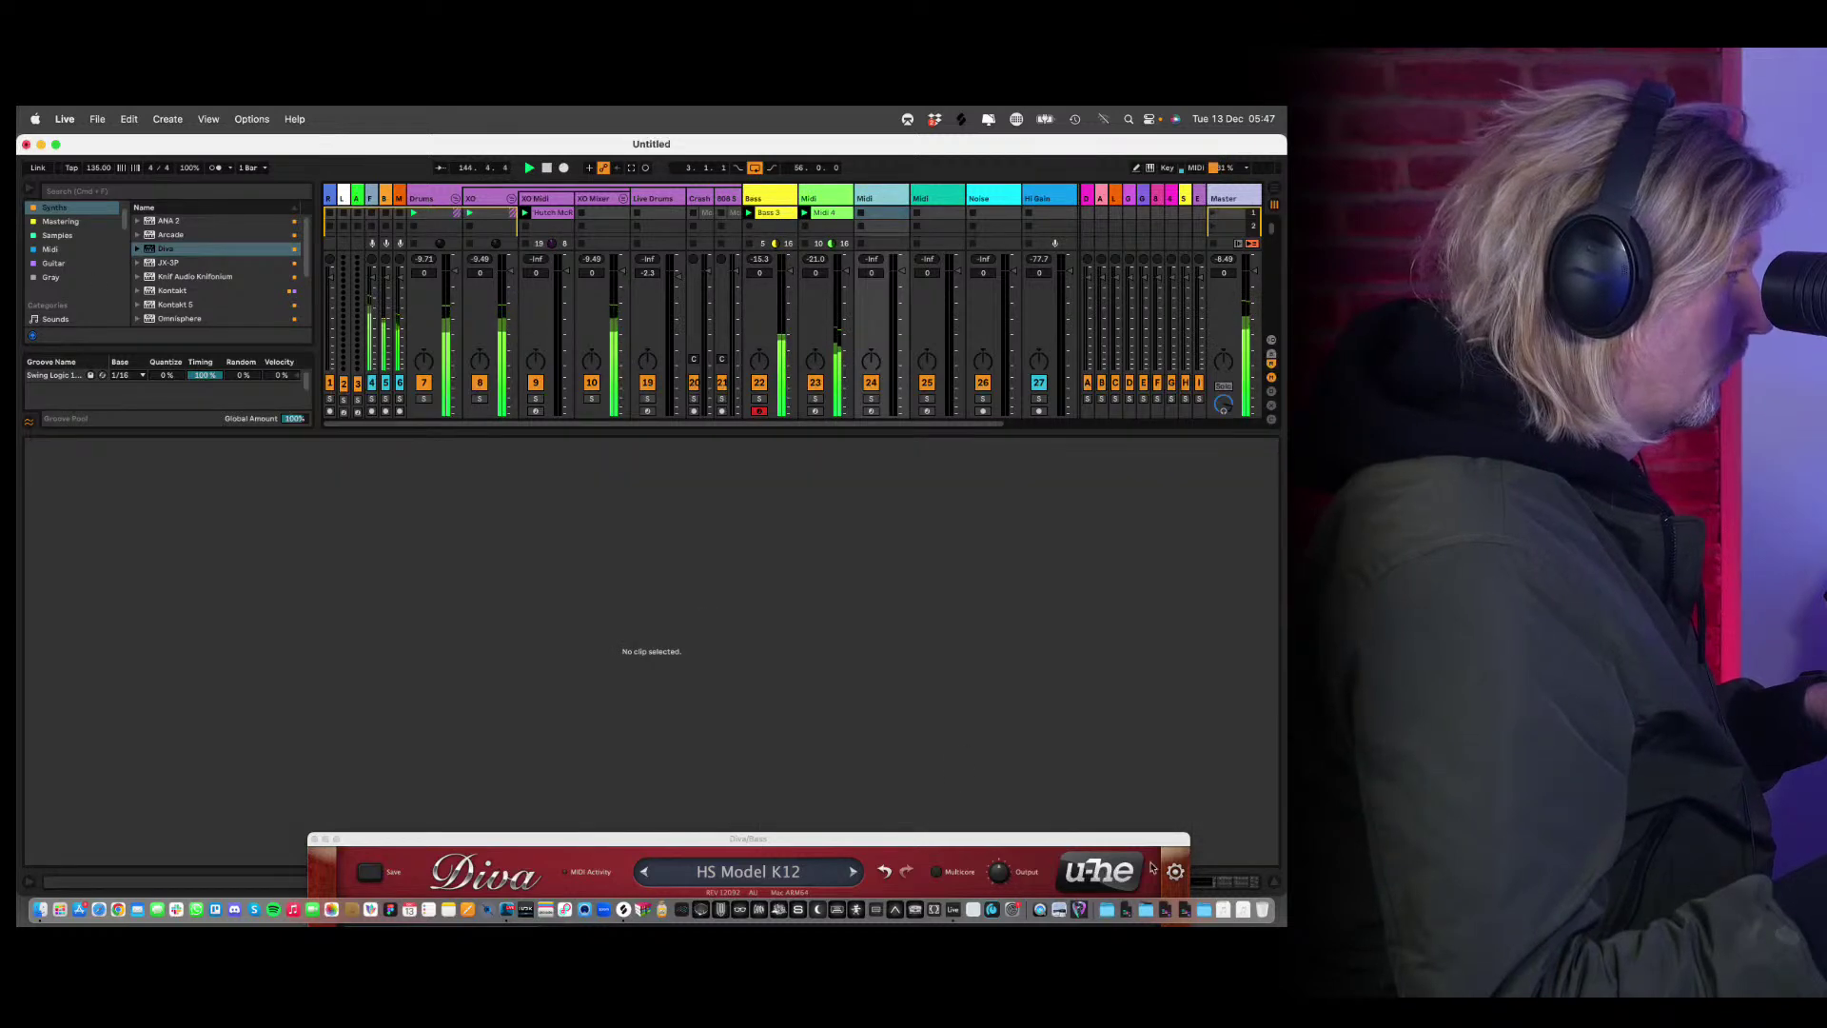
pyautogui.click(1276, 883)
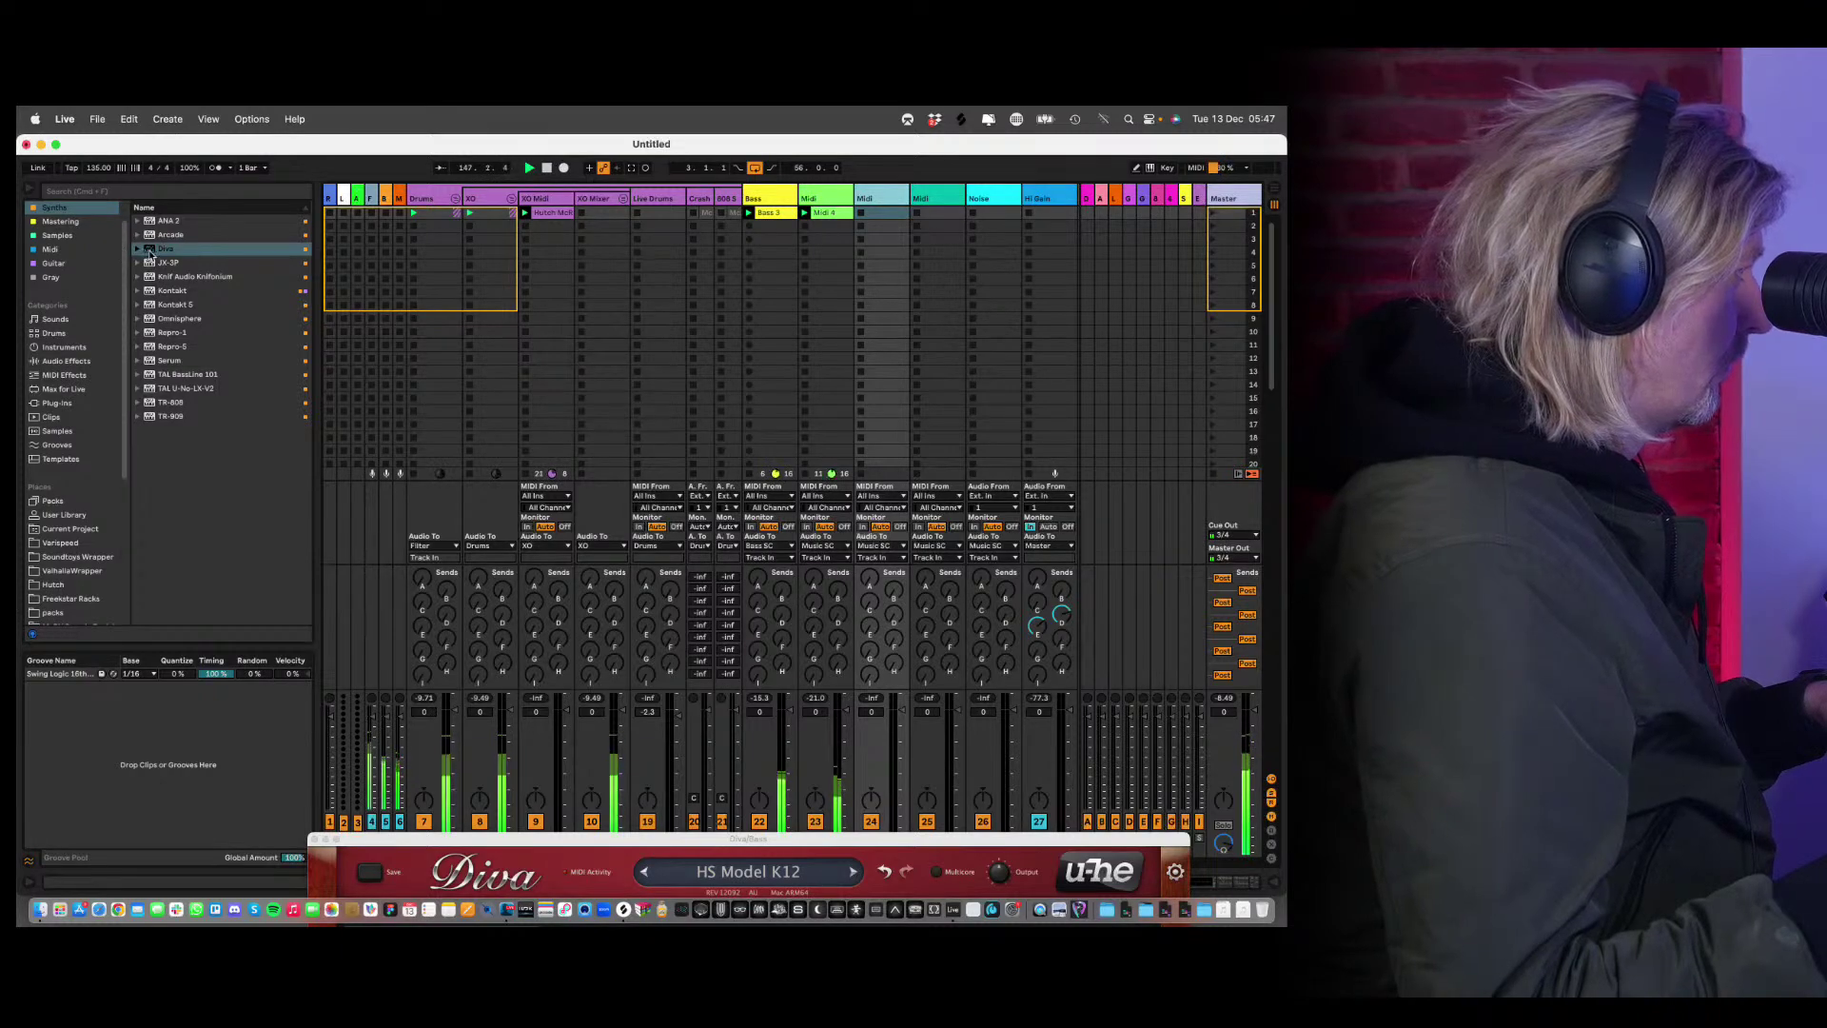
pyautogui.doubleClick(227, 249)
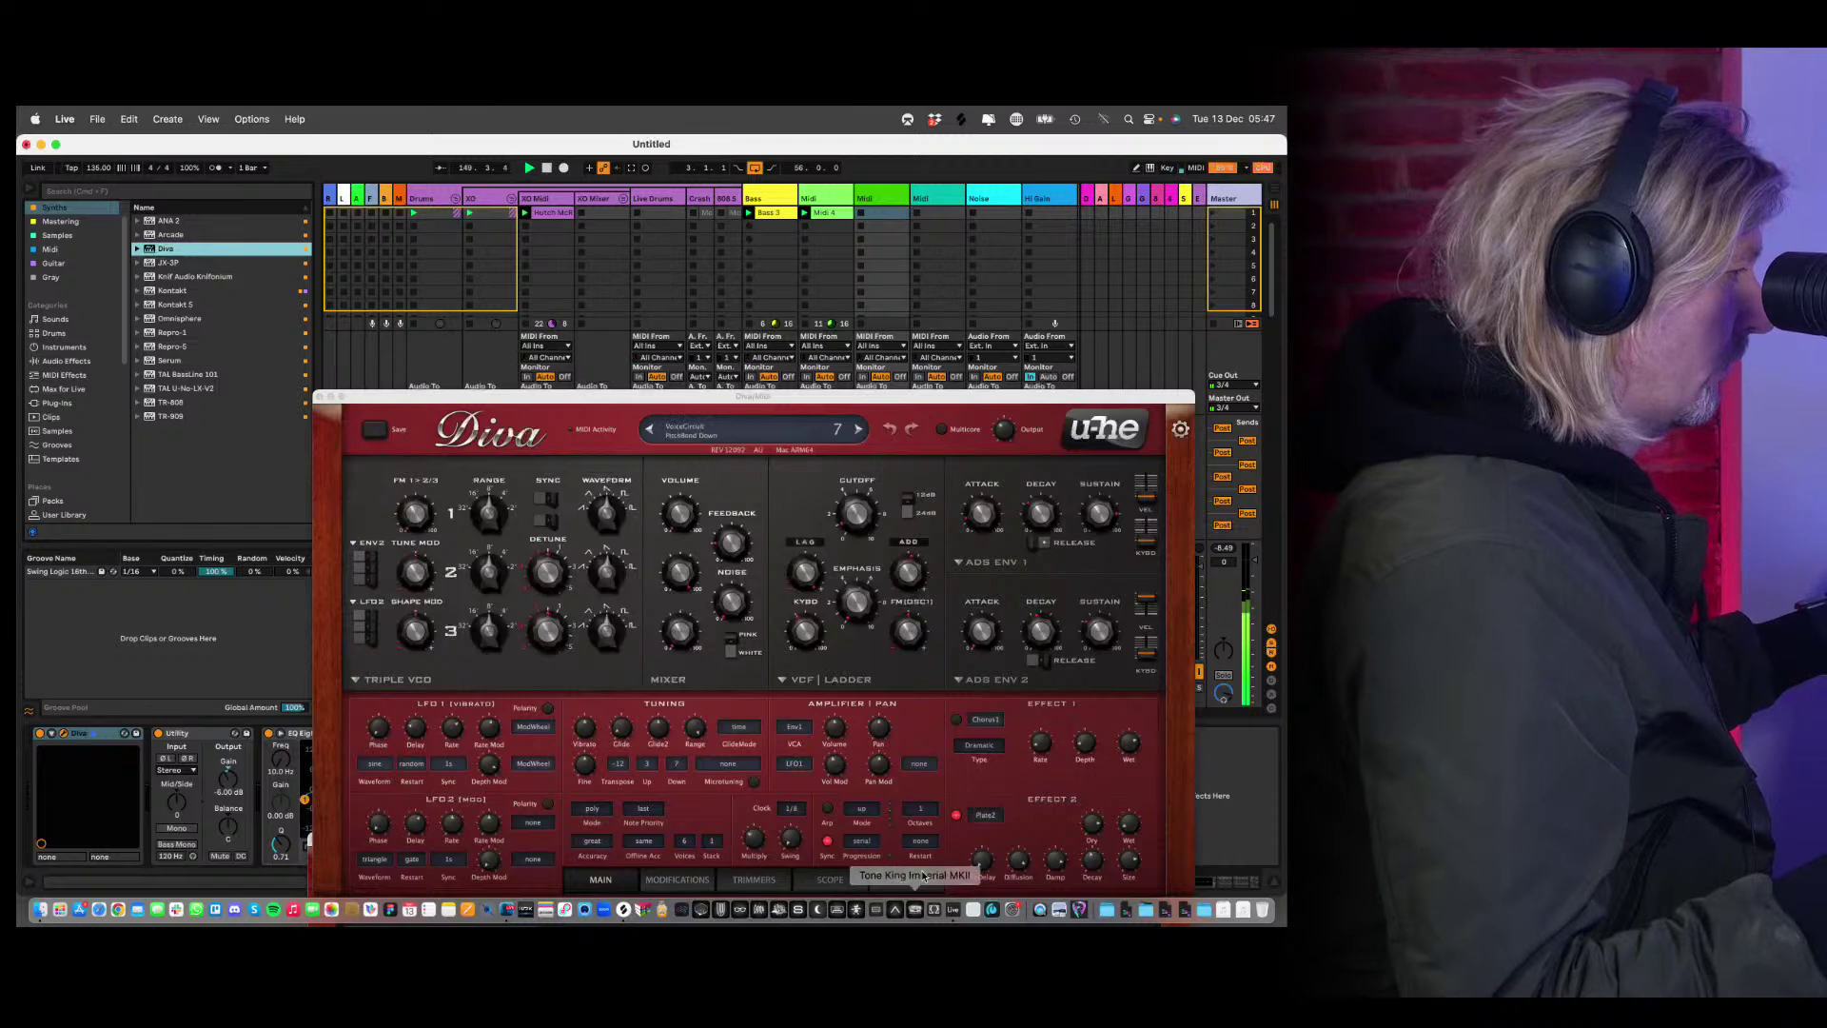
# Browse the new Diva's preset directory and expand the THIRD PARTY folder.
pyautogui.click(916, 877)
pyautogui.scroll(-15, 409, 758)
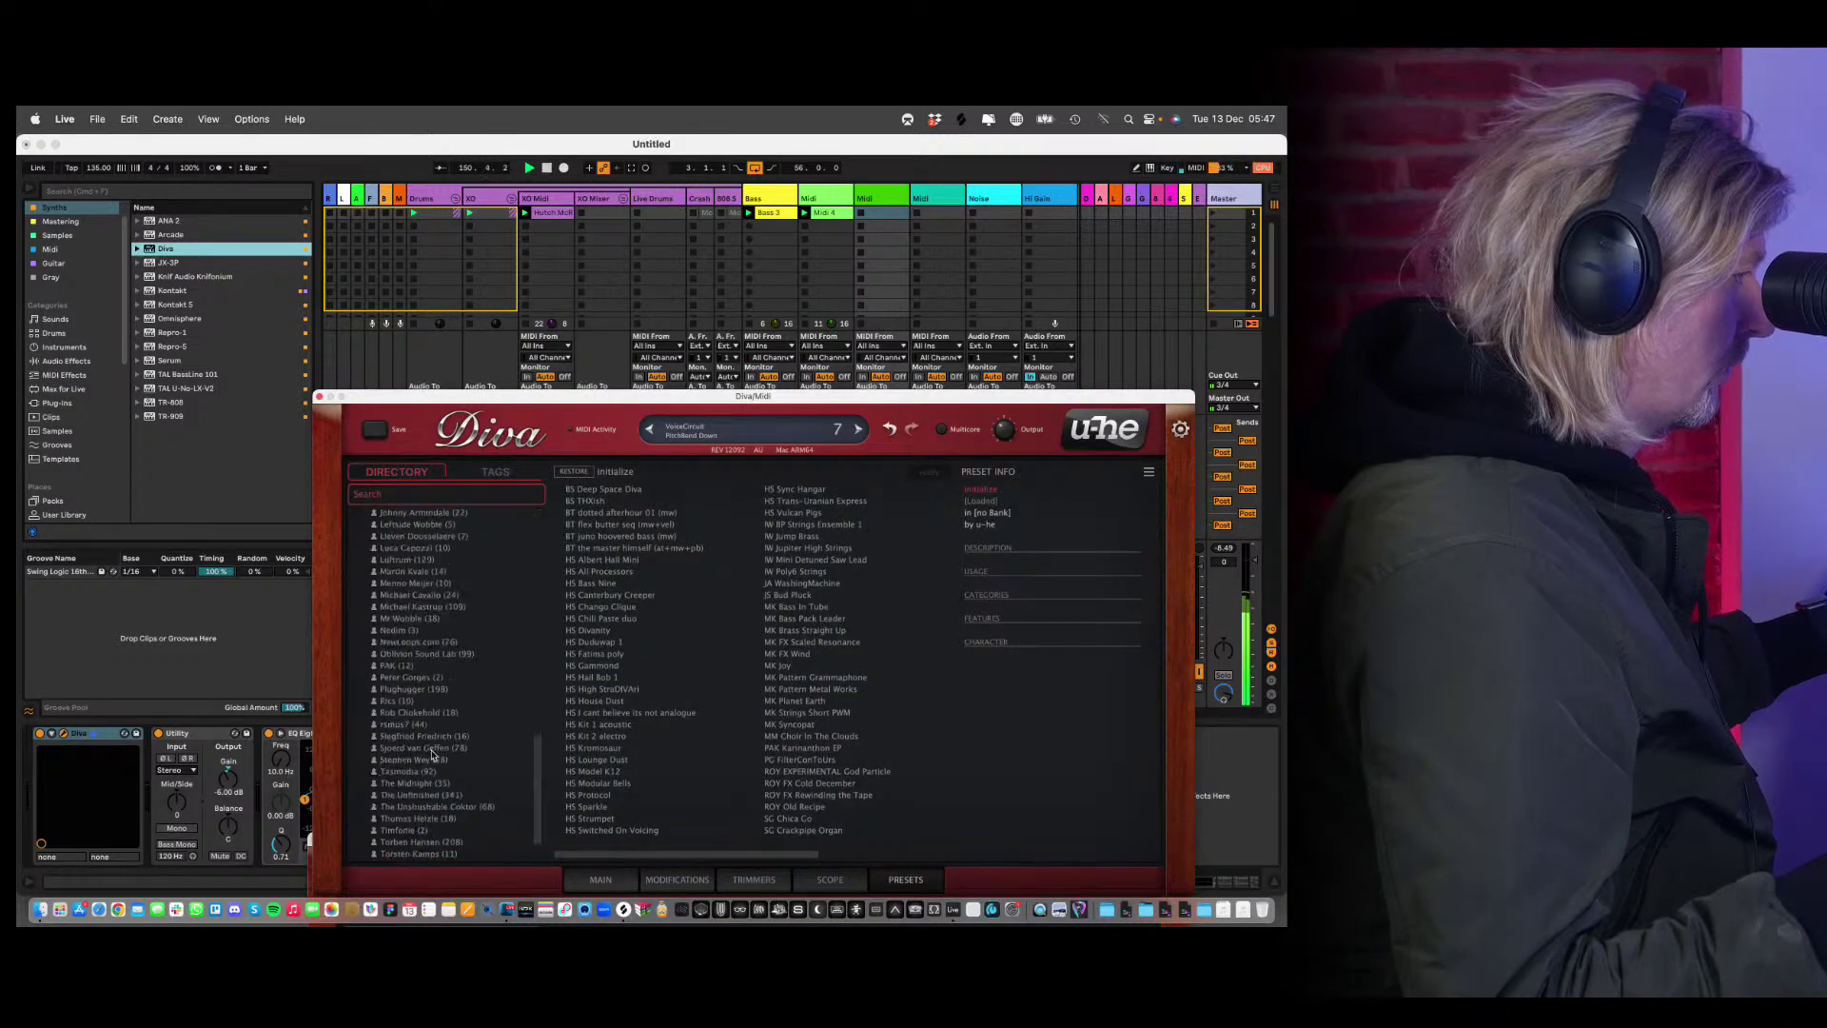
pyautogui.scroll(-3, 433, 798)
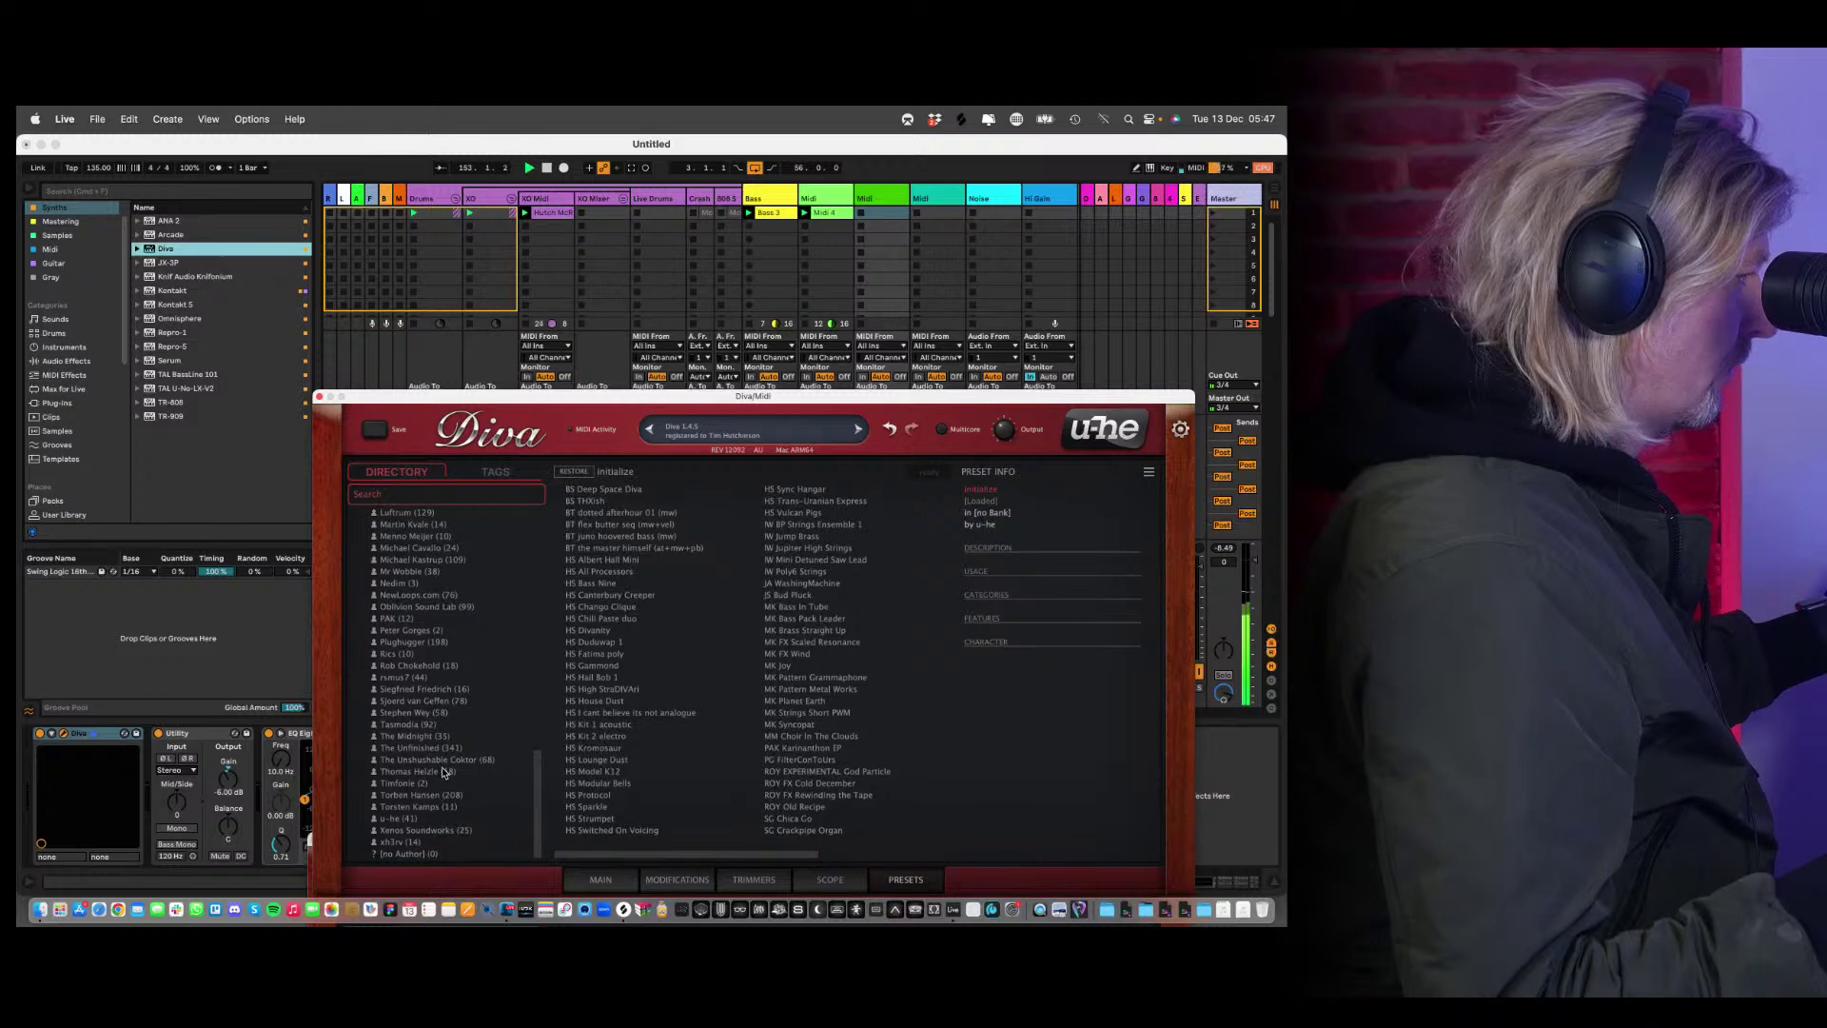
pyautogui.scroll(15, 419, 829)
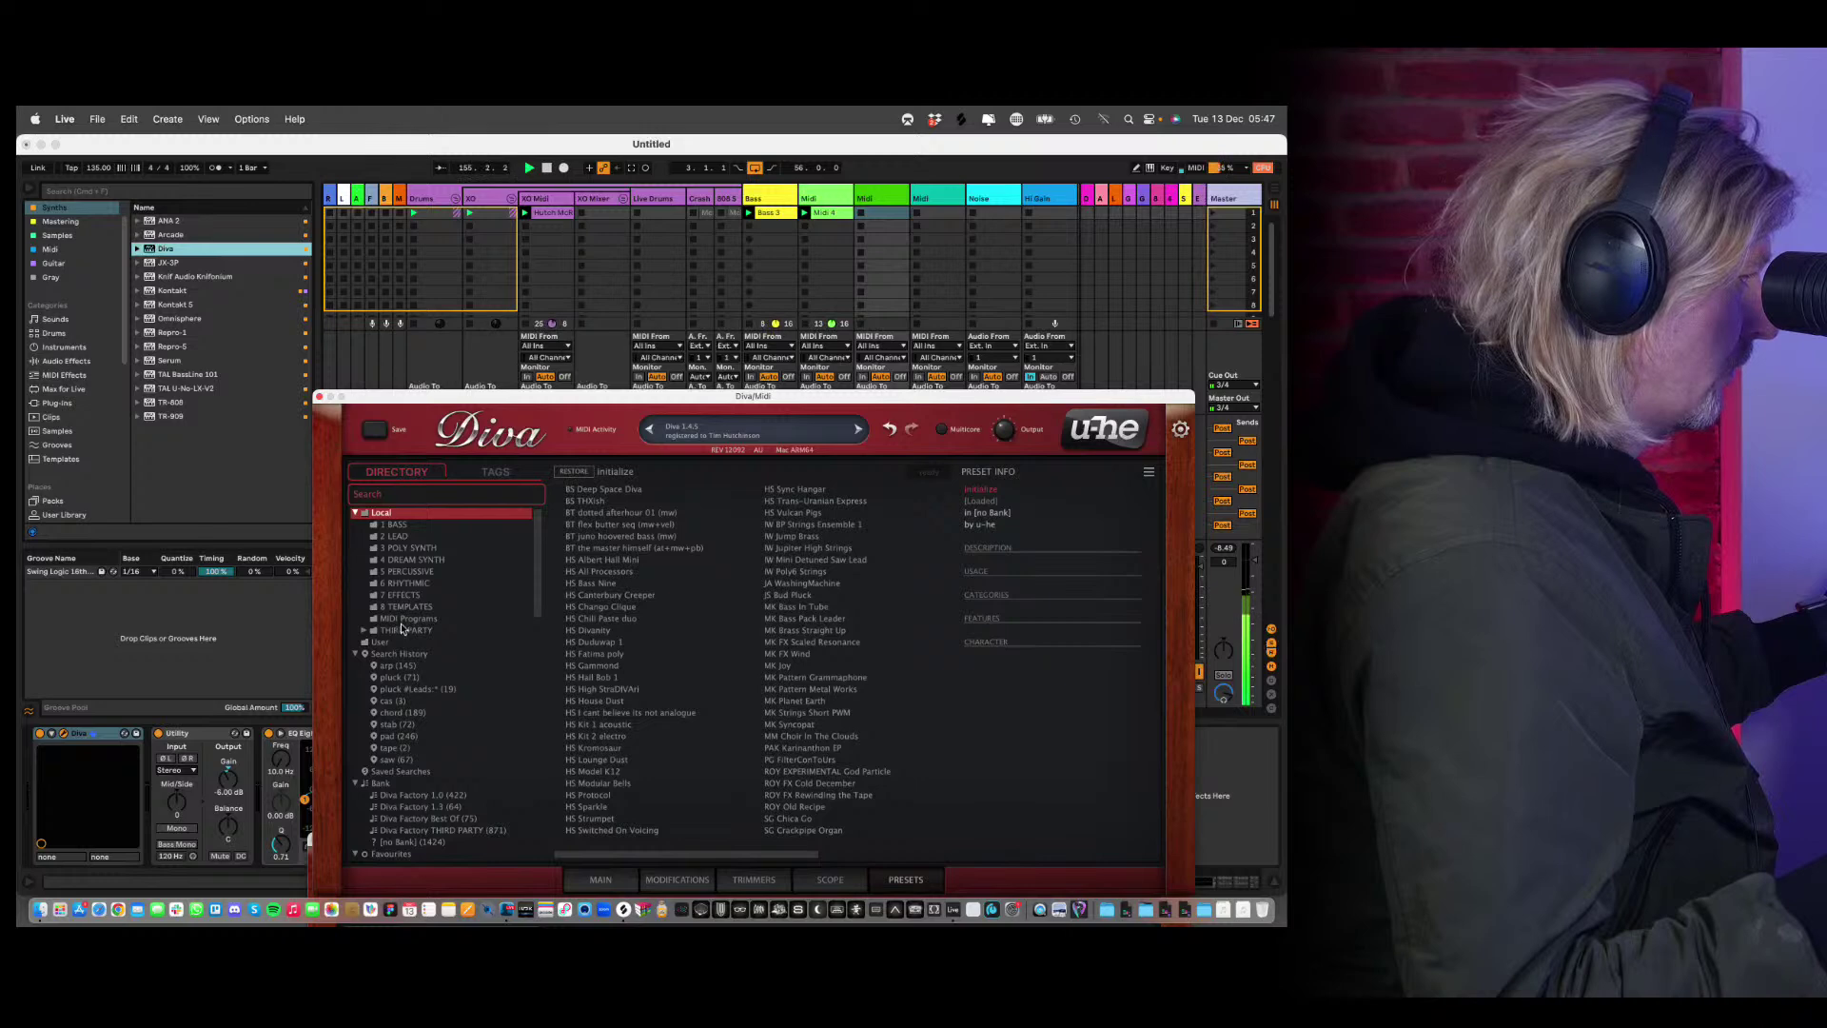
pyautogui.click(401, 631)
pyautogui.click(364, 631)
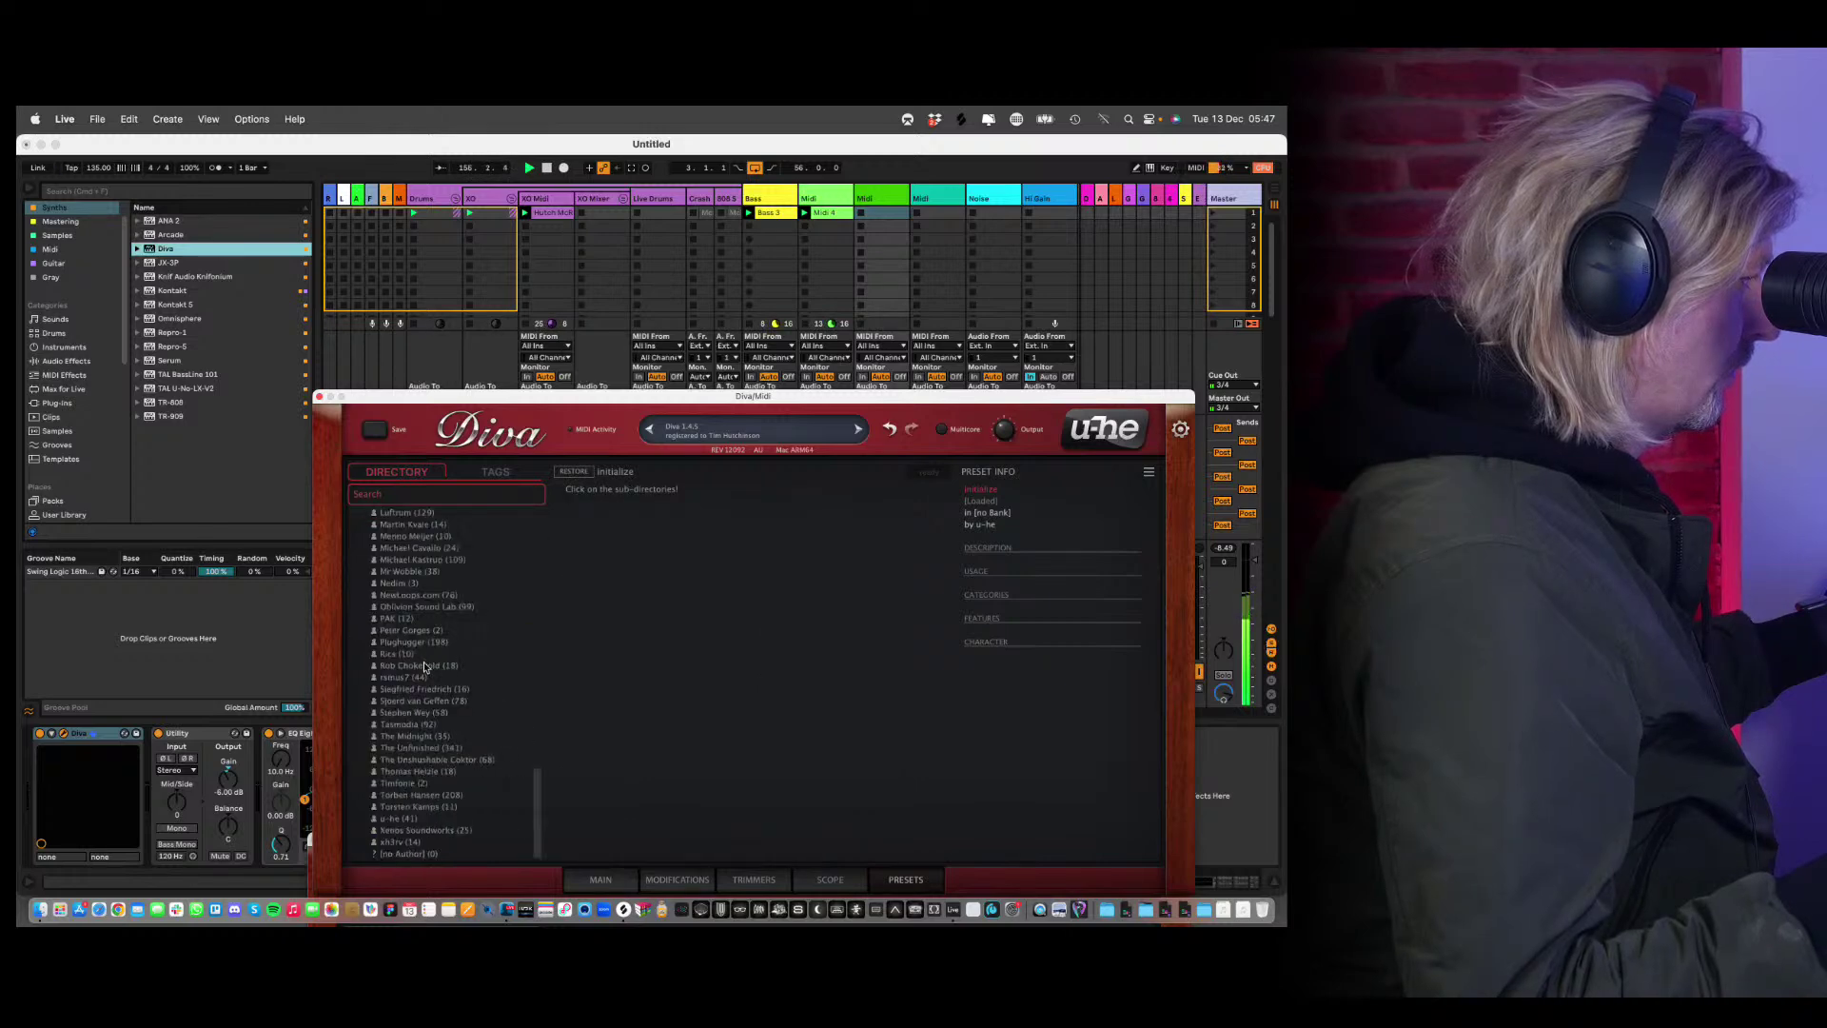
# Load the LD Gadhada preset from The Unfinished's Diva Ex Machina folder and arm Midi track 24 for playing.
pyautogui.scroll(-6, 388, 738)
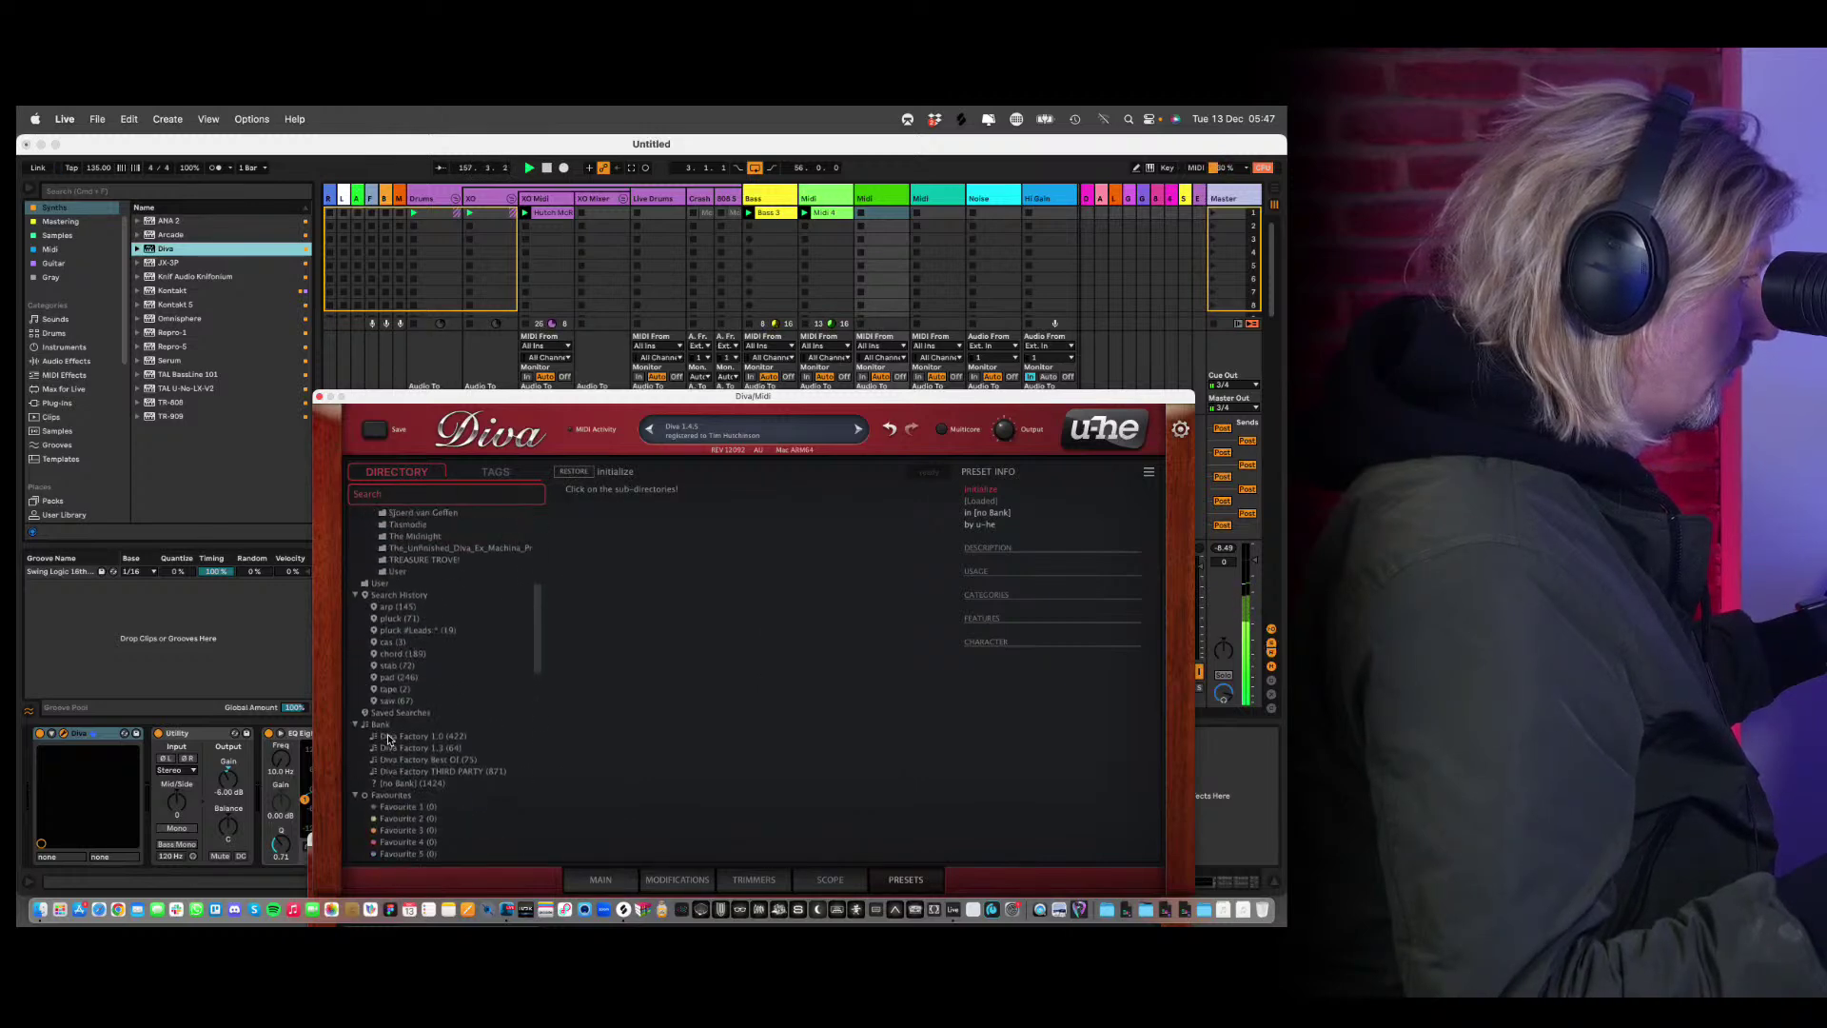
pyautogui.click(443, 630)
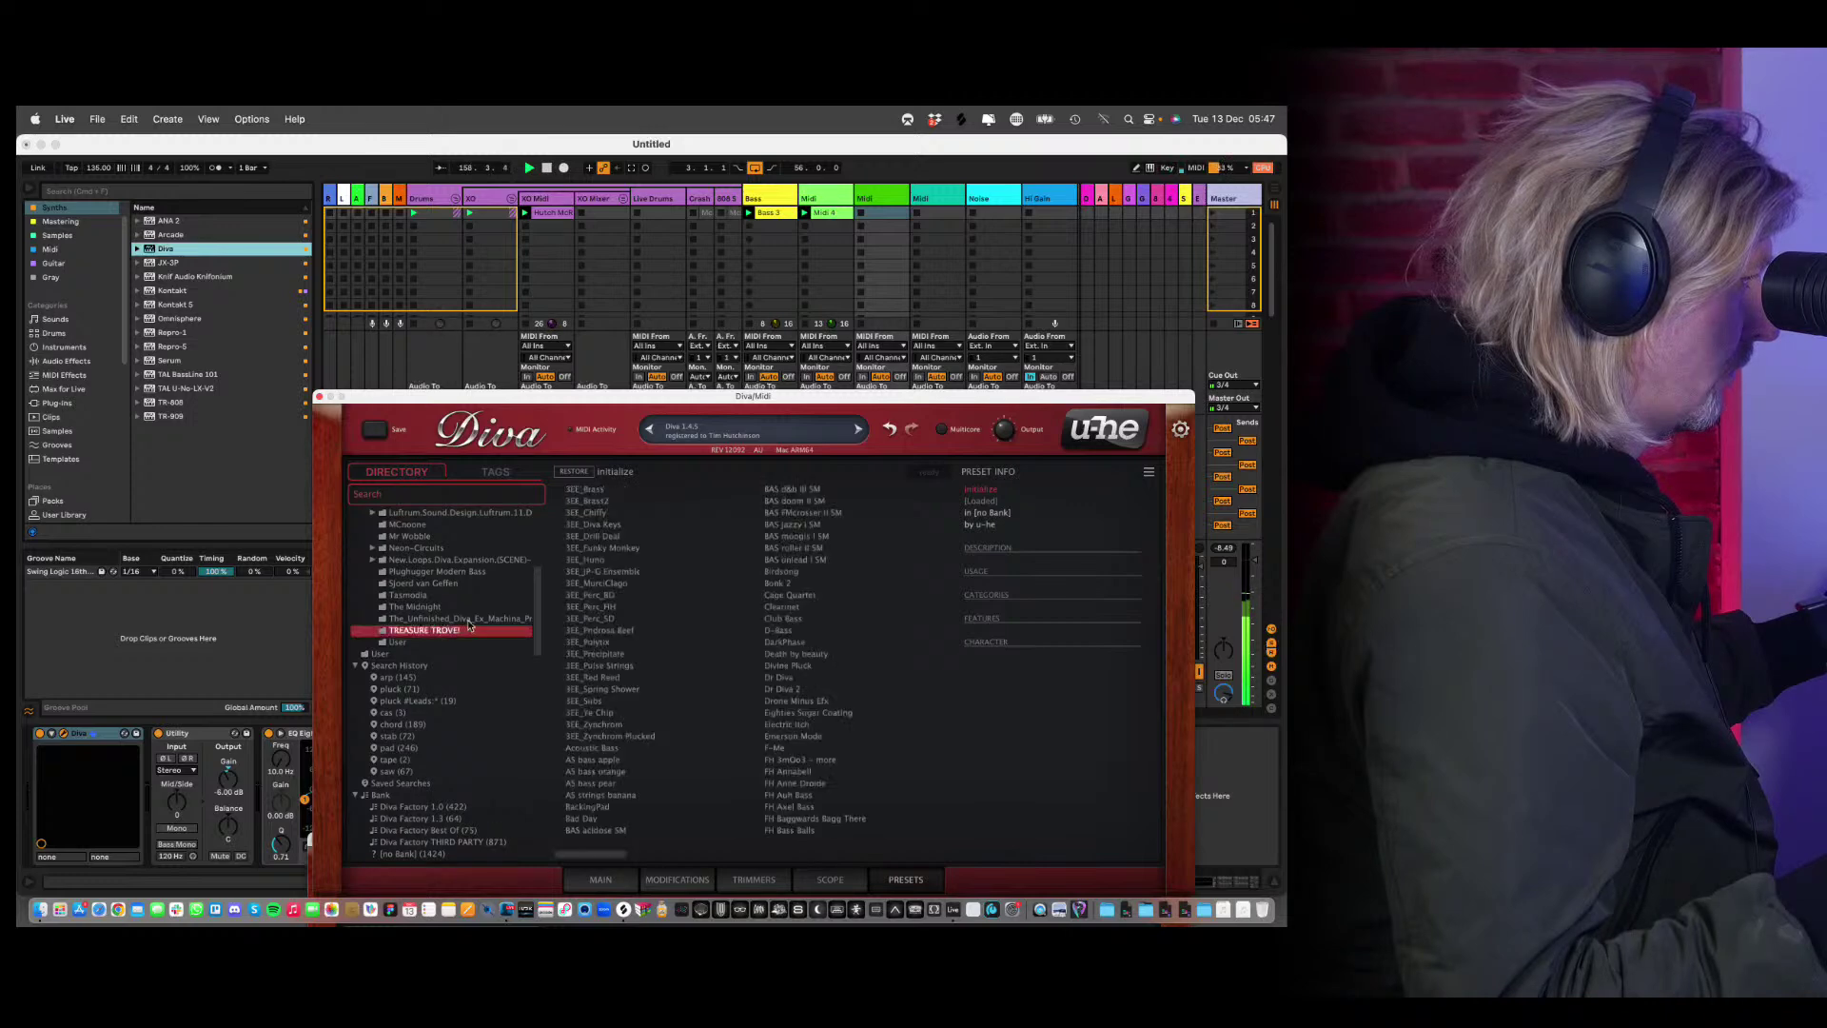
pyautogui.click(478, 620)
pyautogui.click(609, 714)
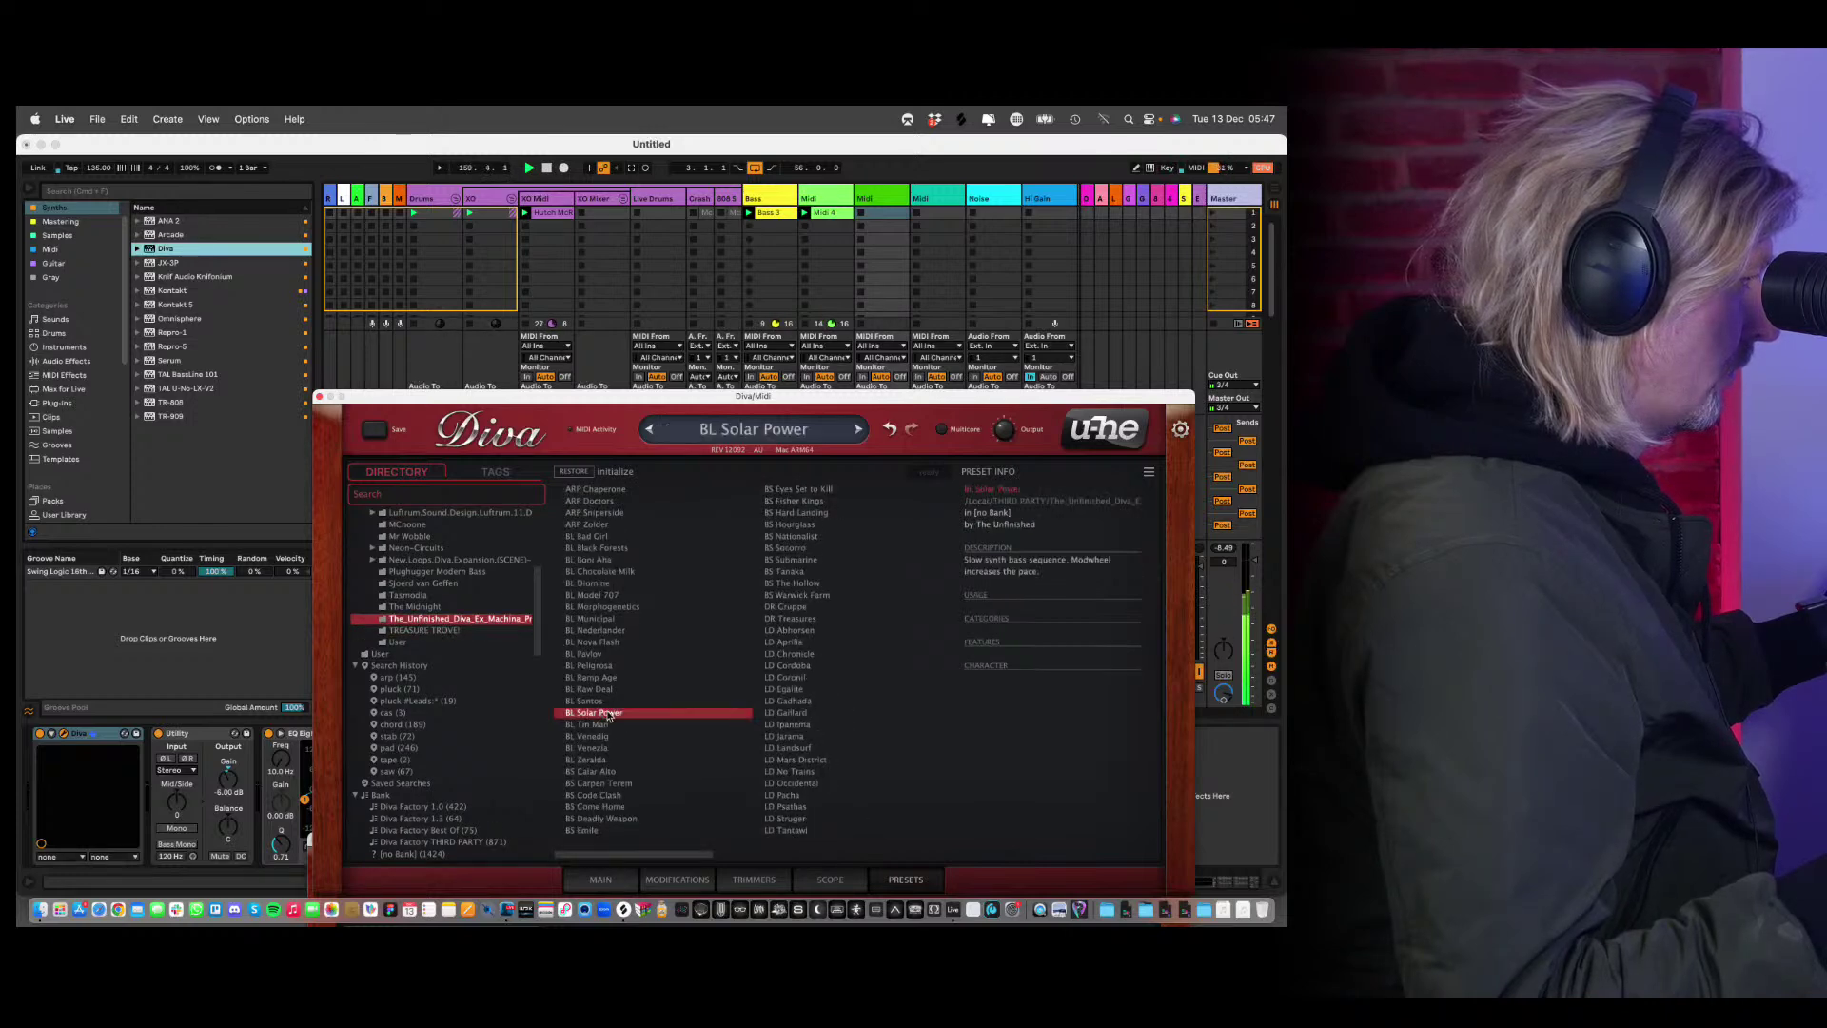
pyautogui.click(794, 701)
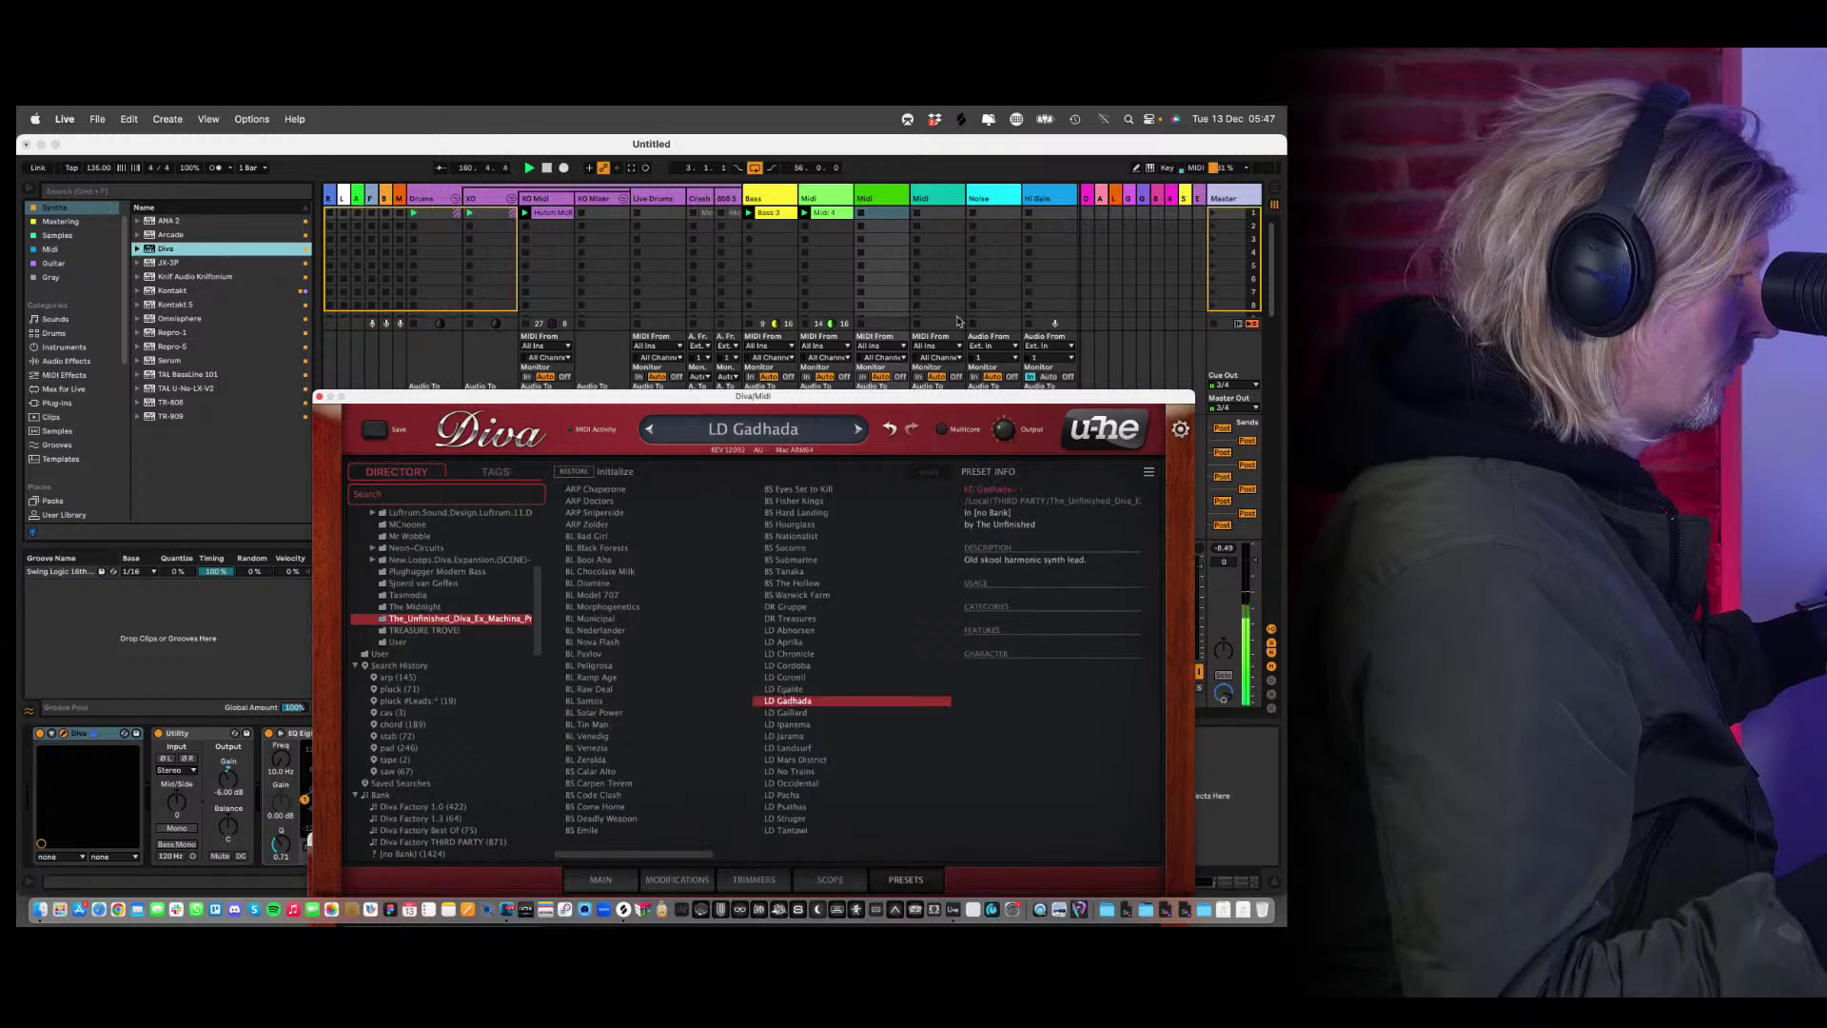
pyautogui.moveTo(914, 397); pyautogui.dragTo(954, 771)
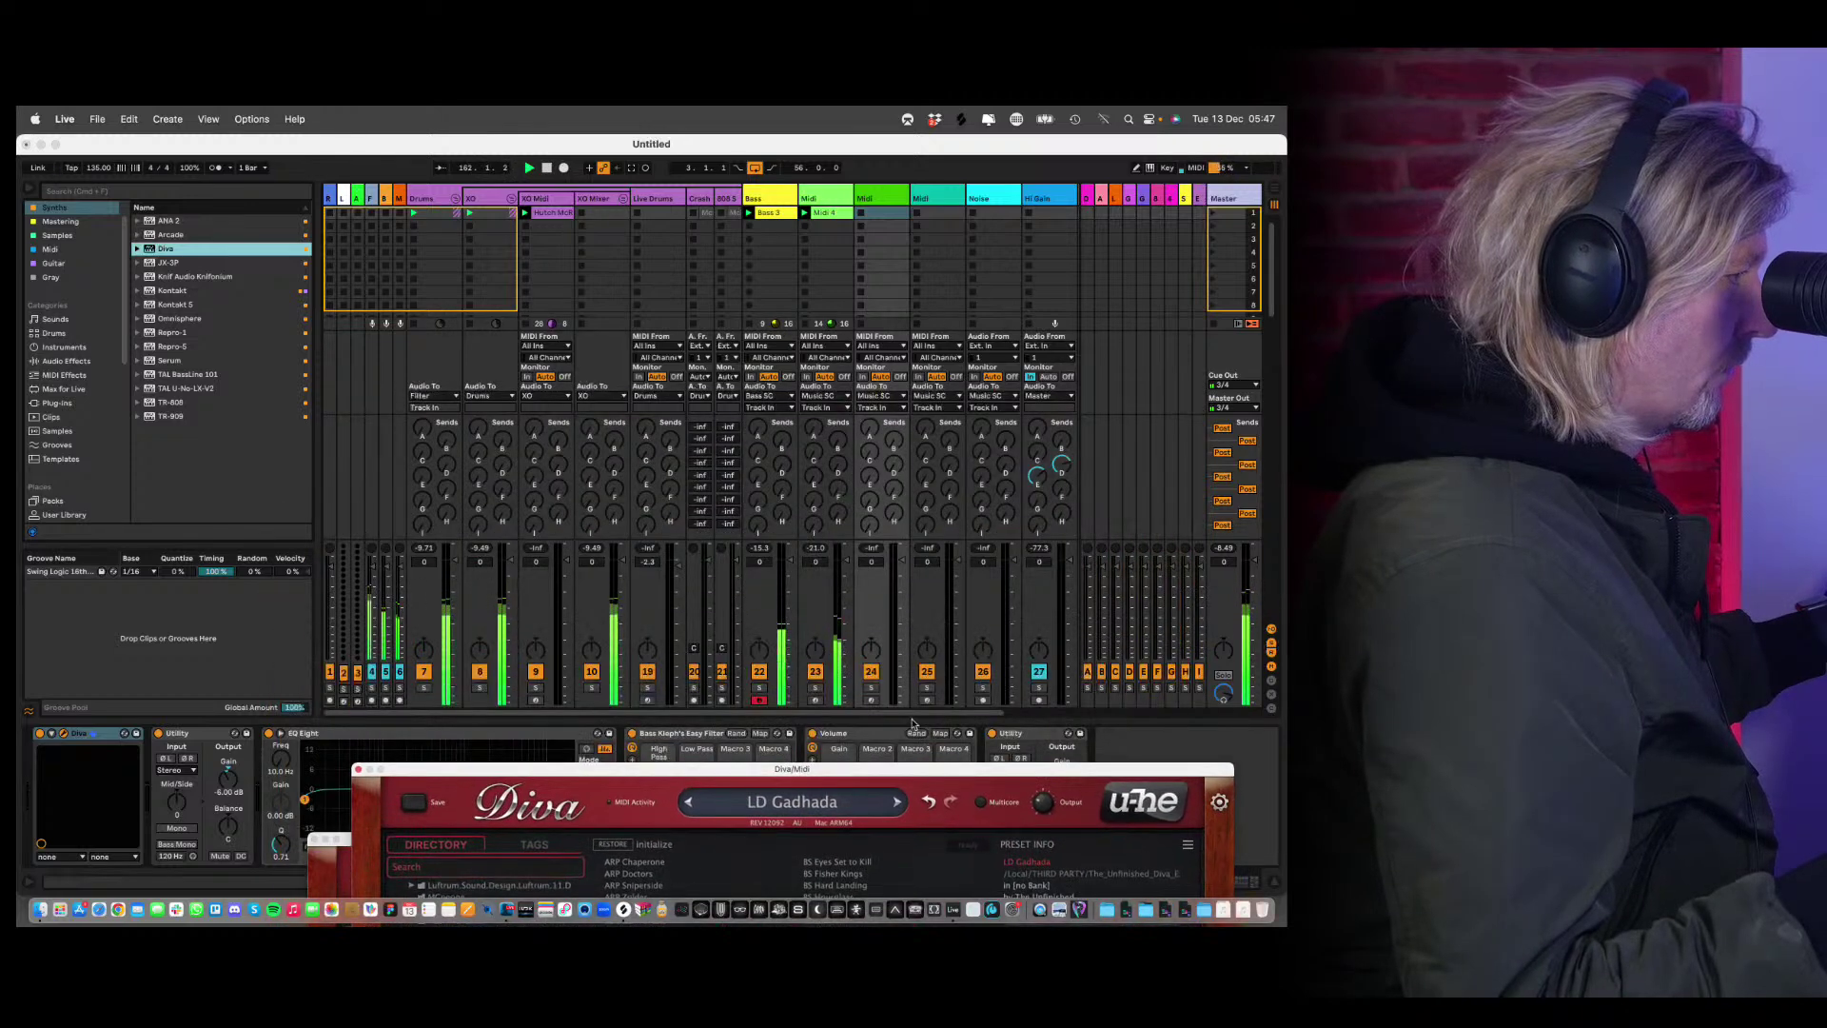
pyautogui.click(869, 700)
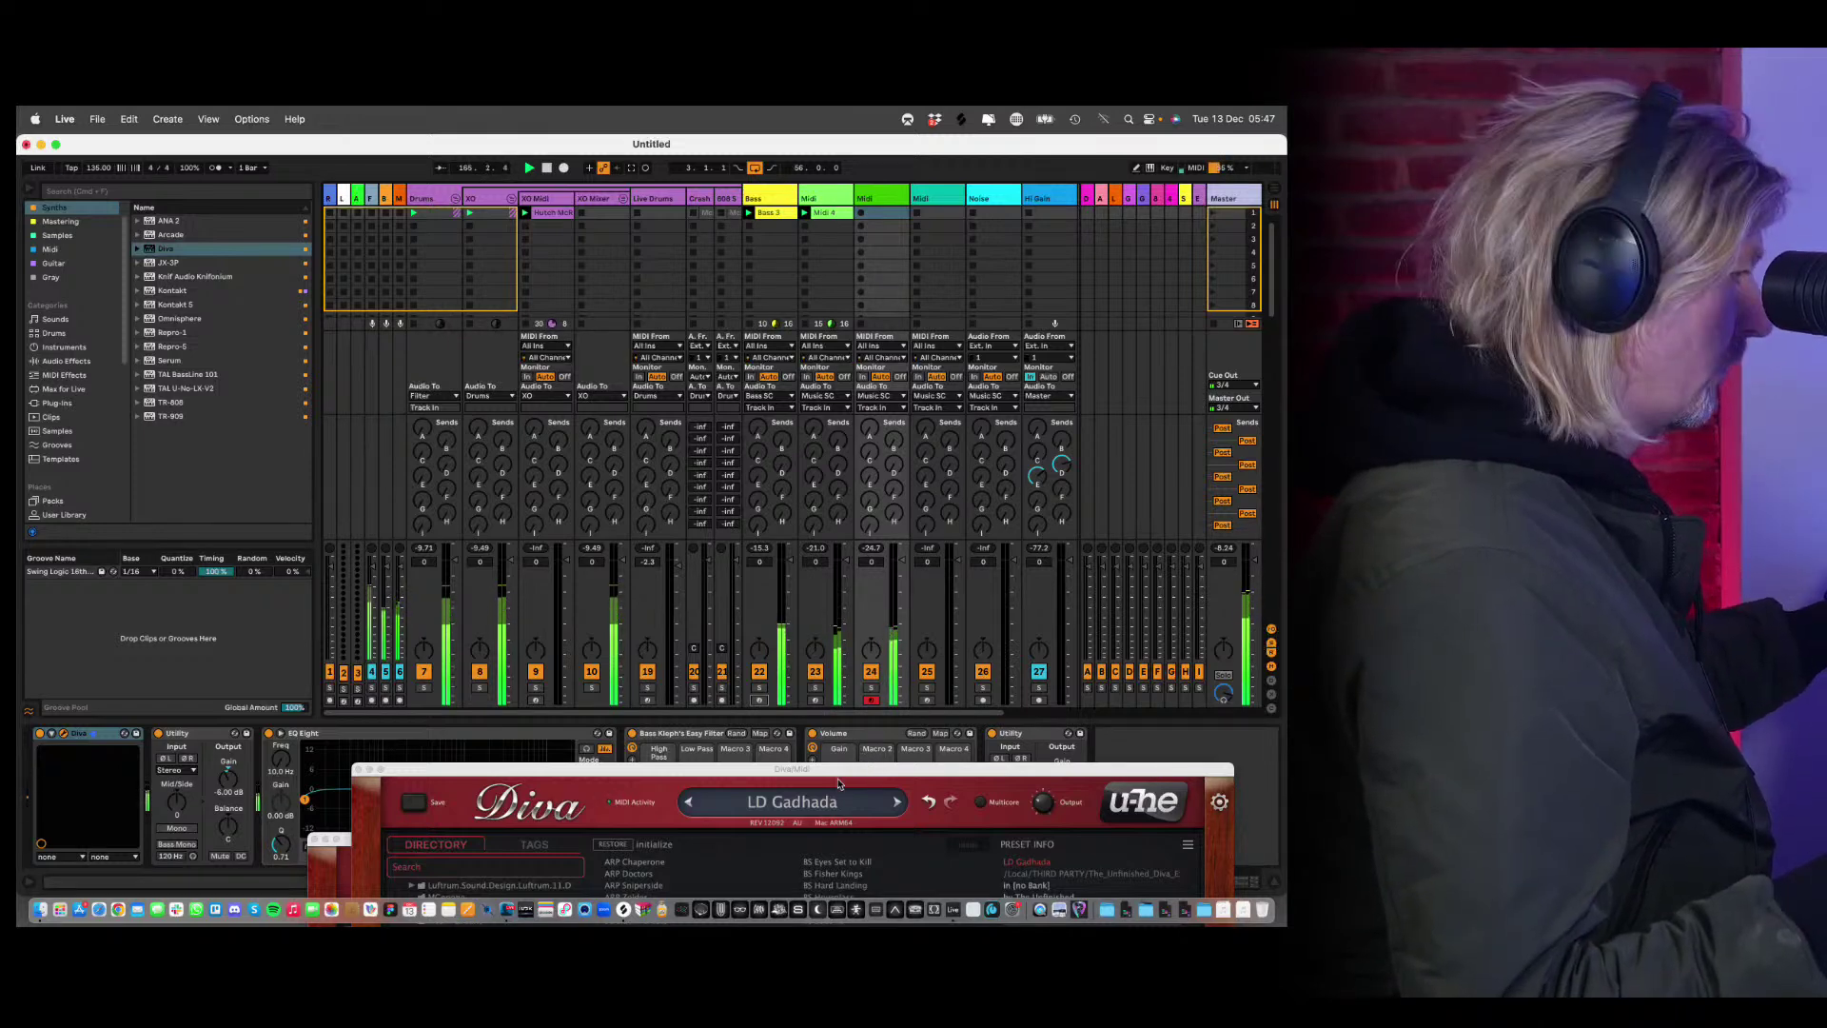
# Audition other lead presets in the same folder, including LD Egalite, LD No Trains, LD Occidental and LD Pacha, and load LD Struger.
pyautogui.moveTo(841, 775); pyautogui.dragTo(797, 365)
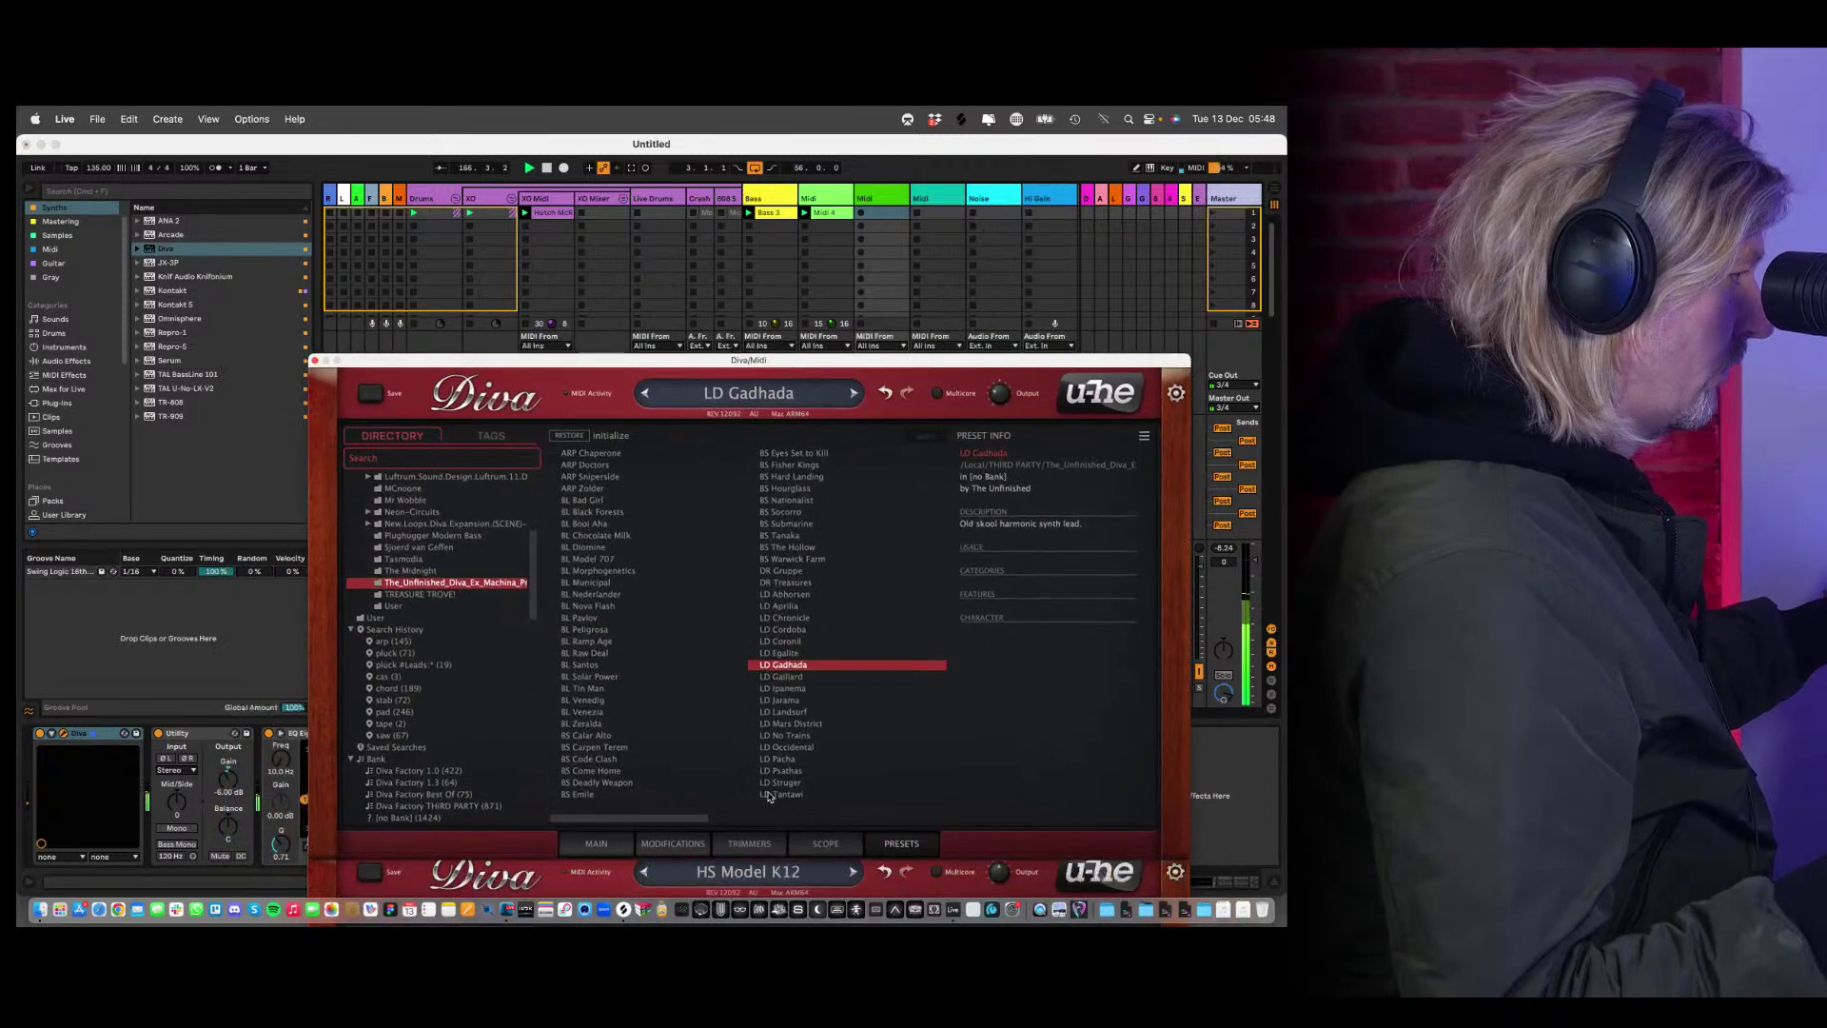
pyautogui.click(786, 689)
pyautogui.click(796, 655)
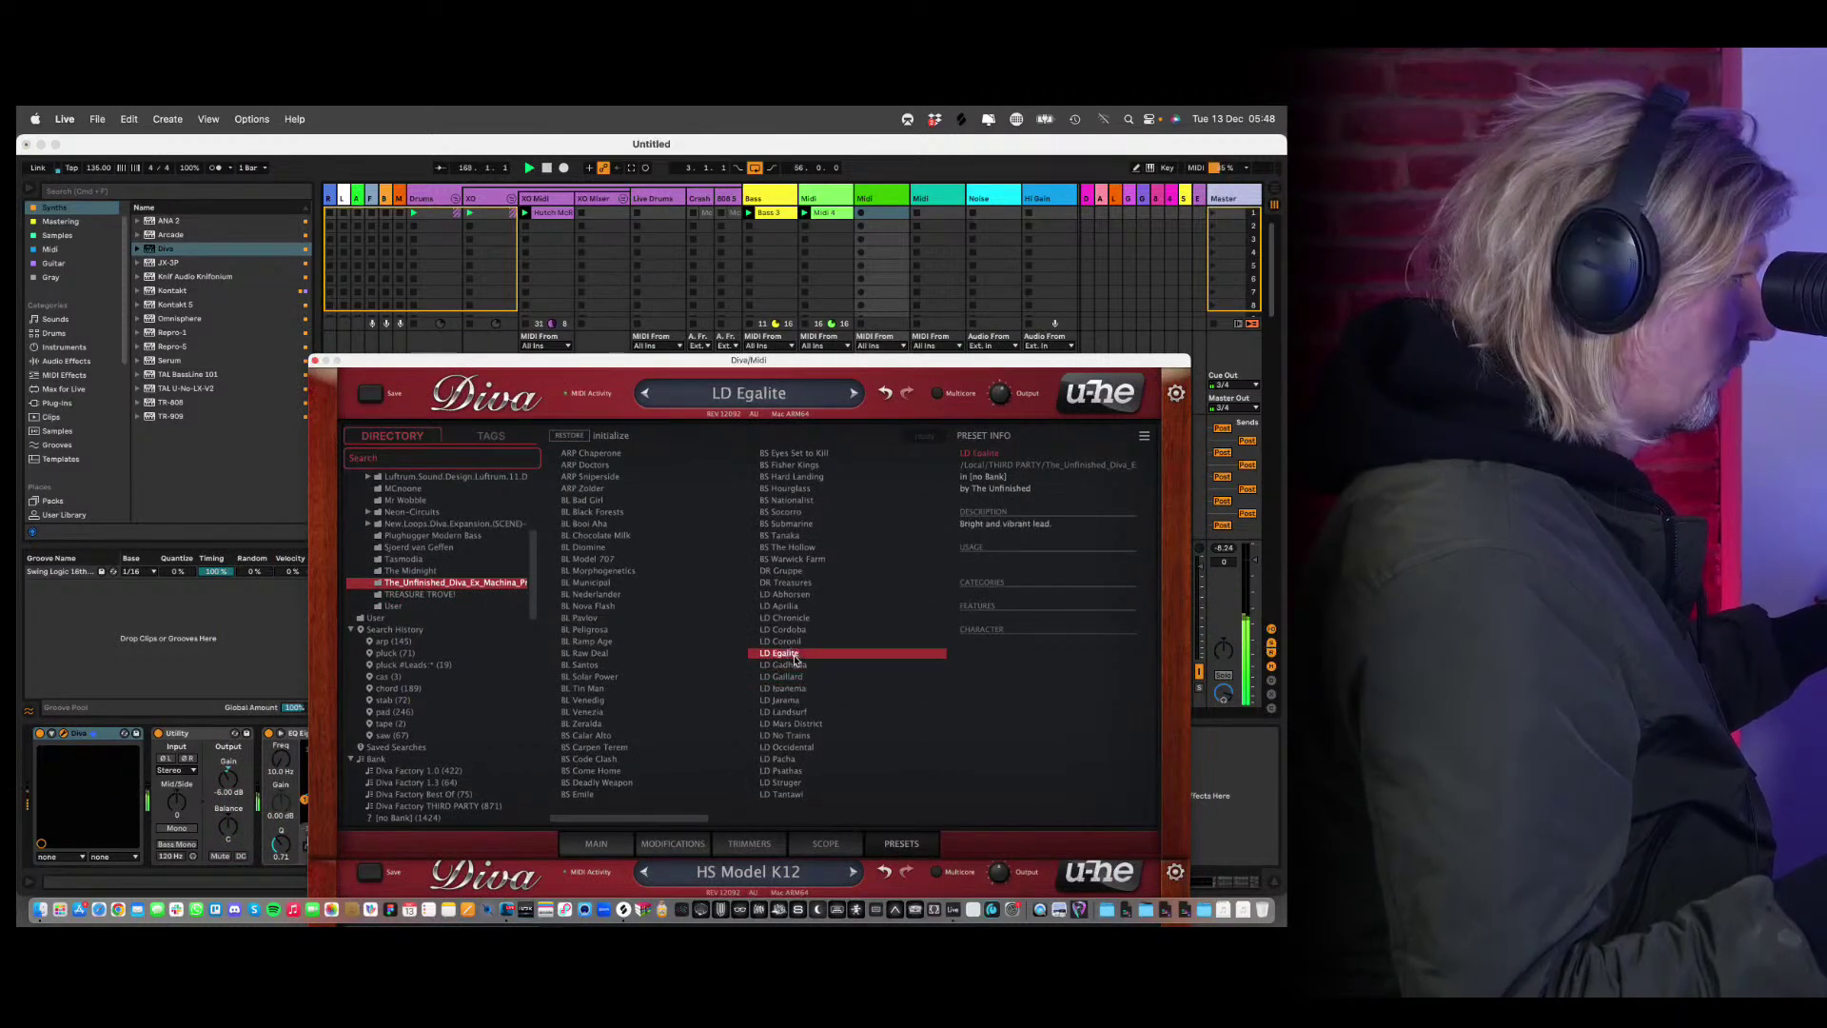
pyautogui.click(797, 737)
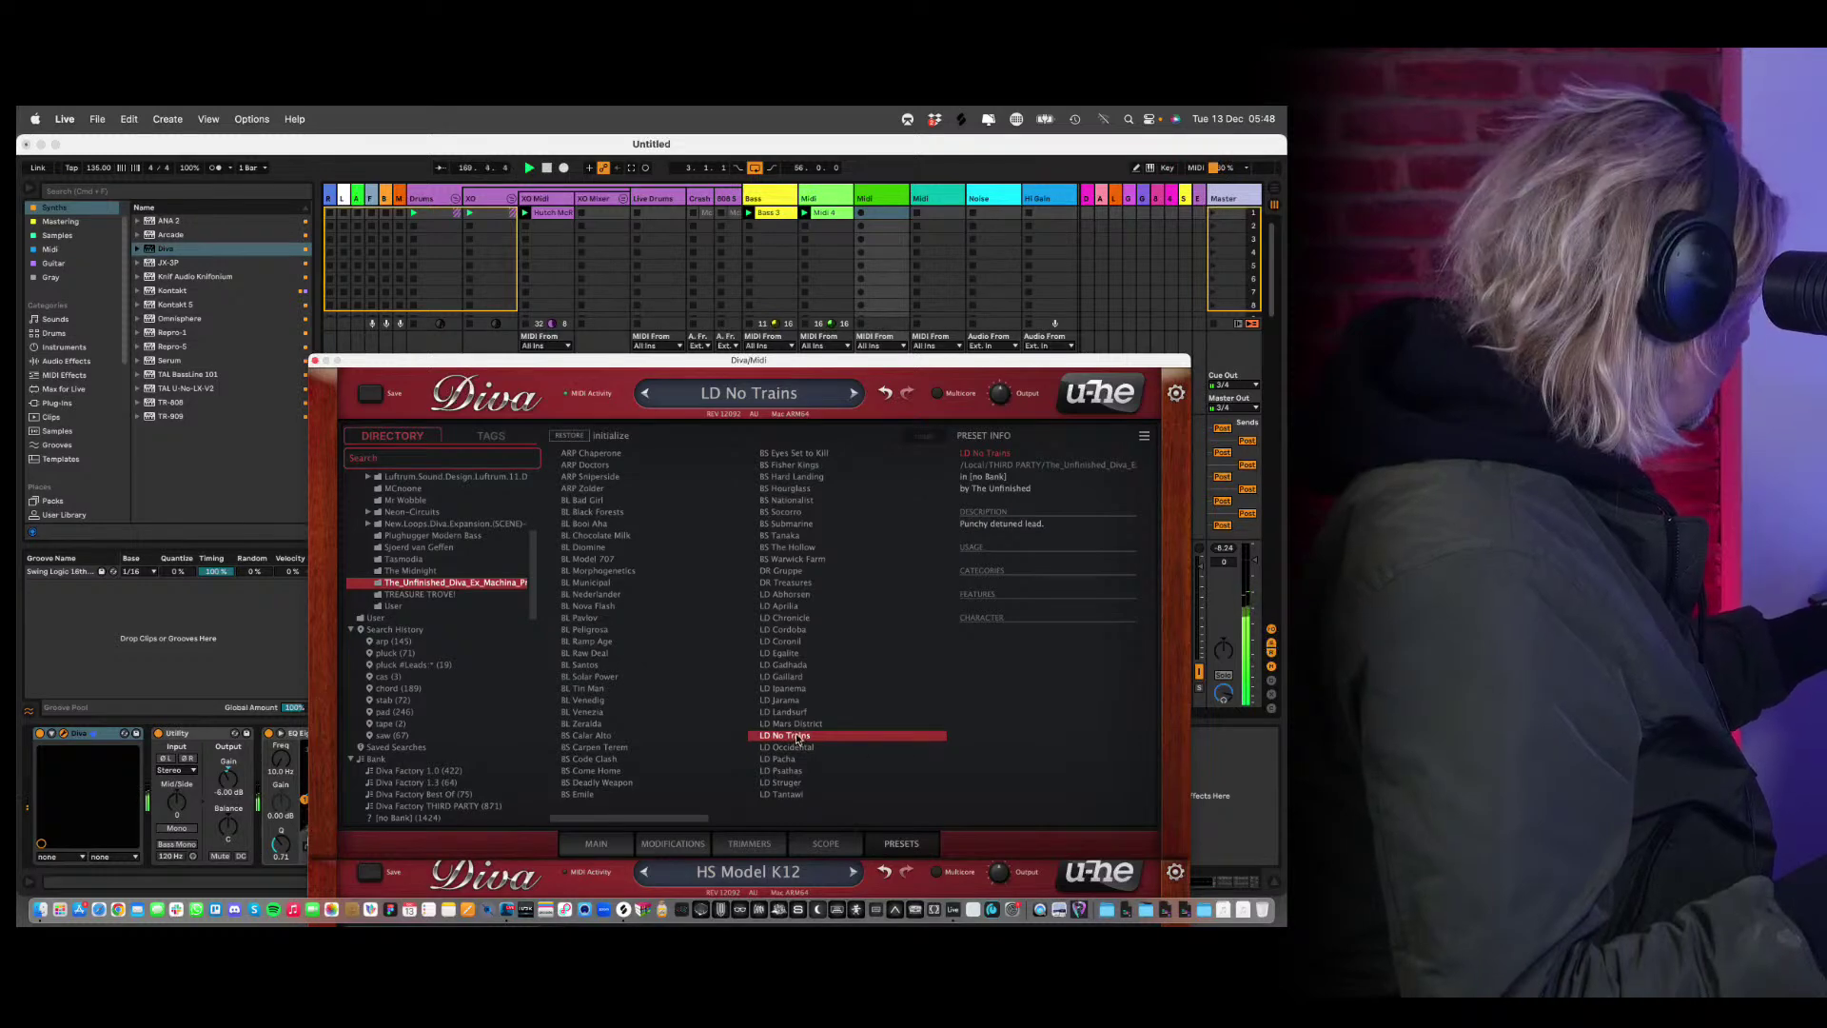
pyautogui.click(801, 748)
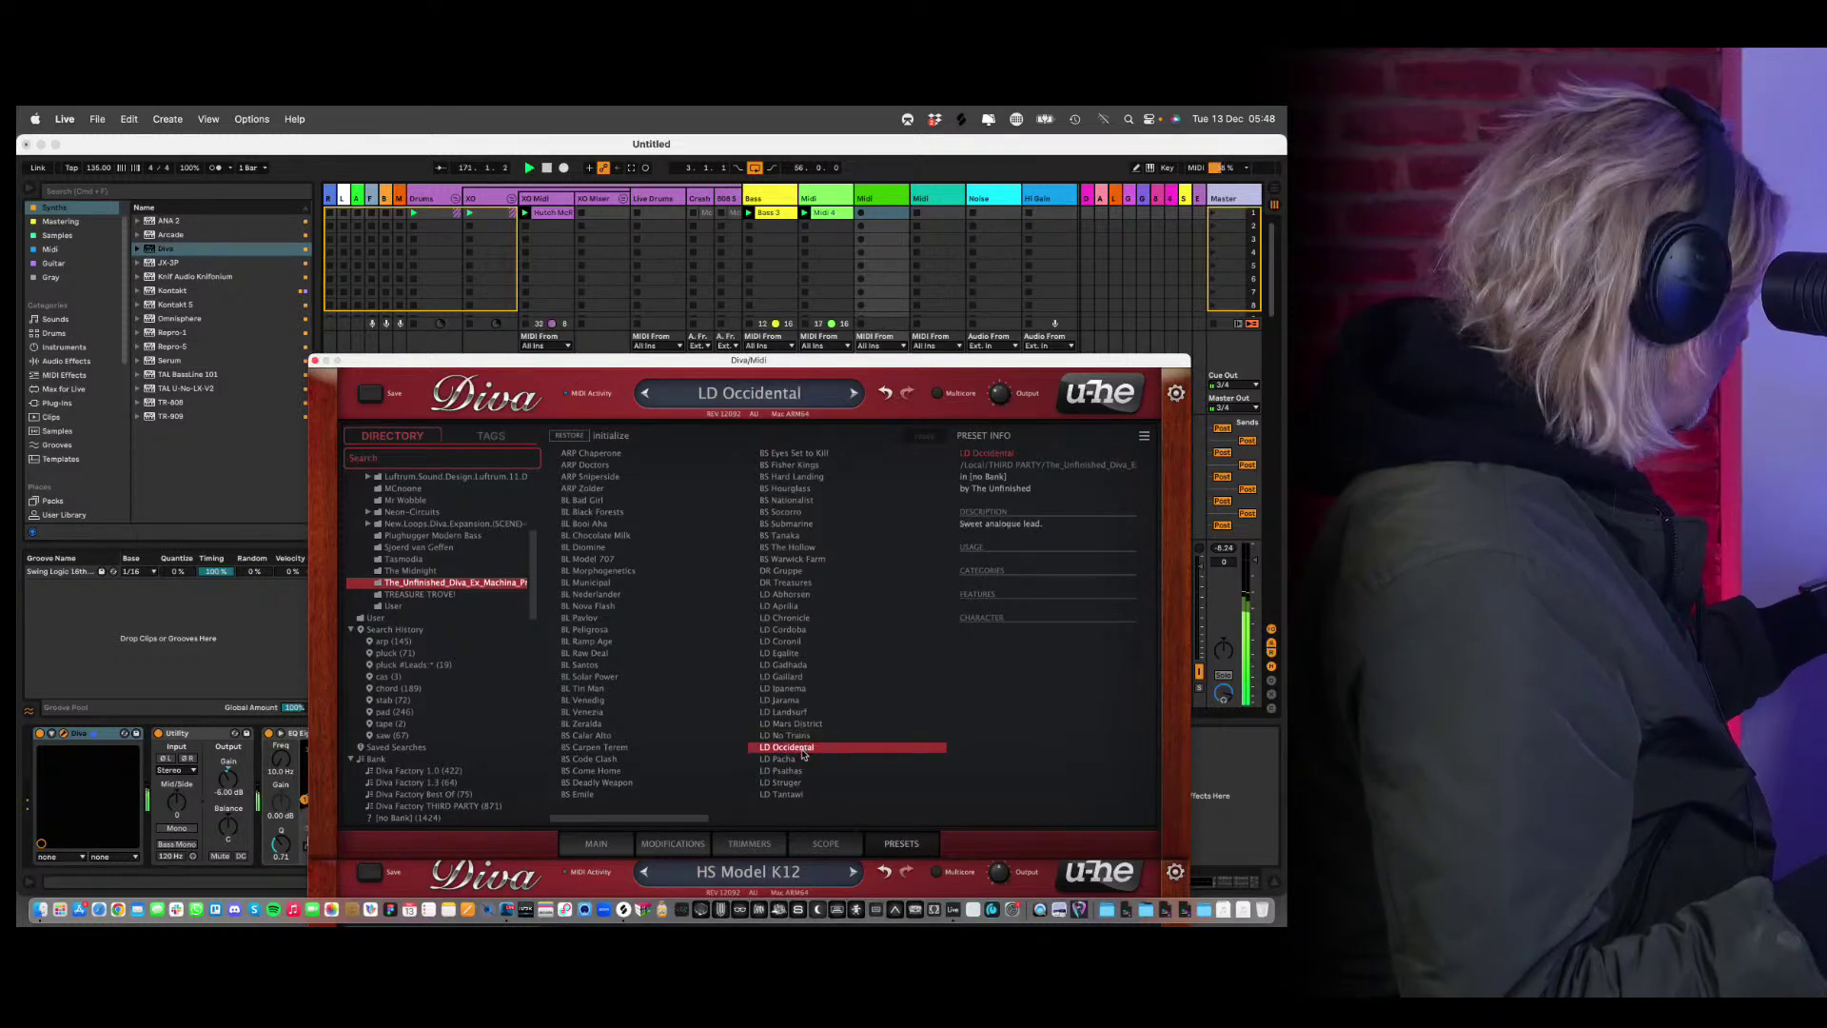
pyautogui.click(804, 759)
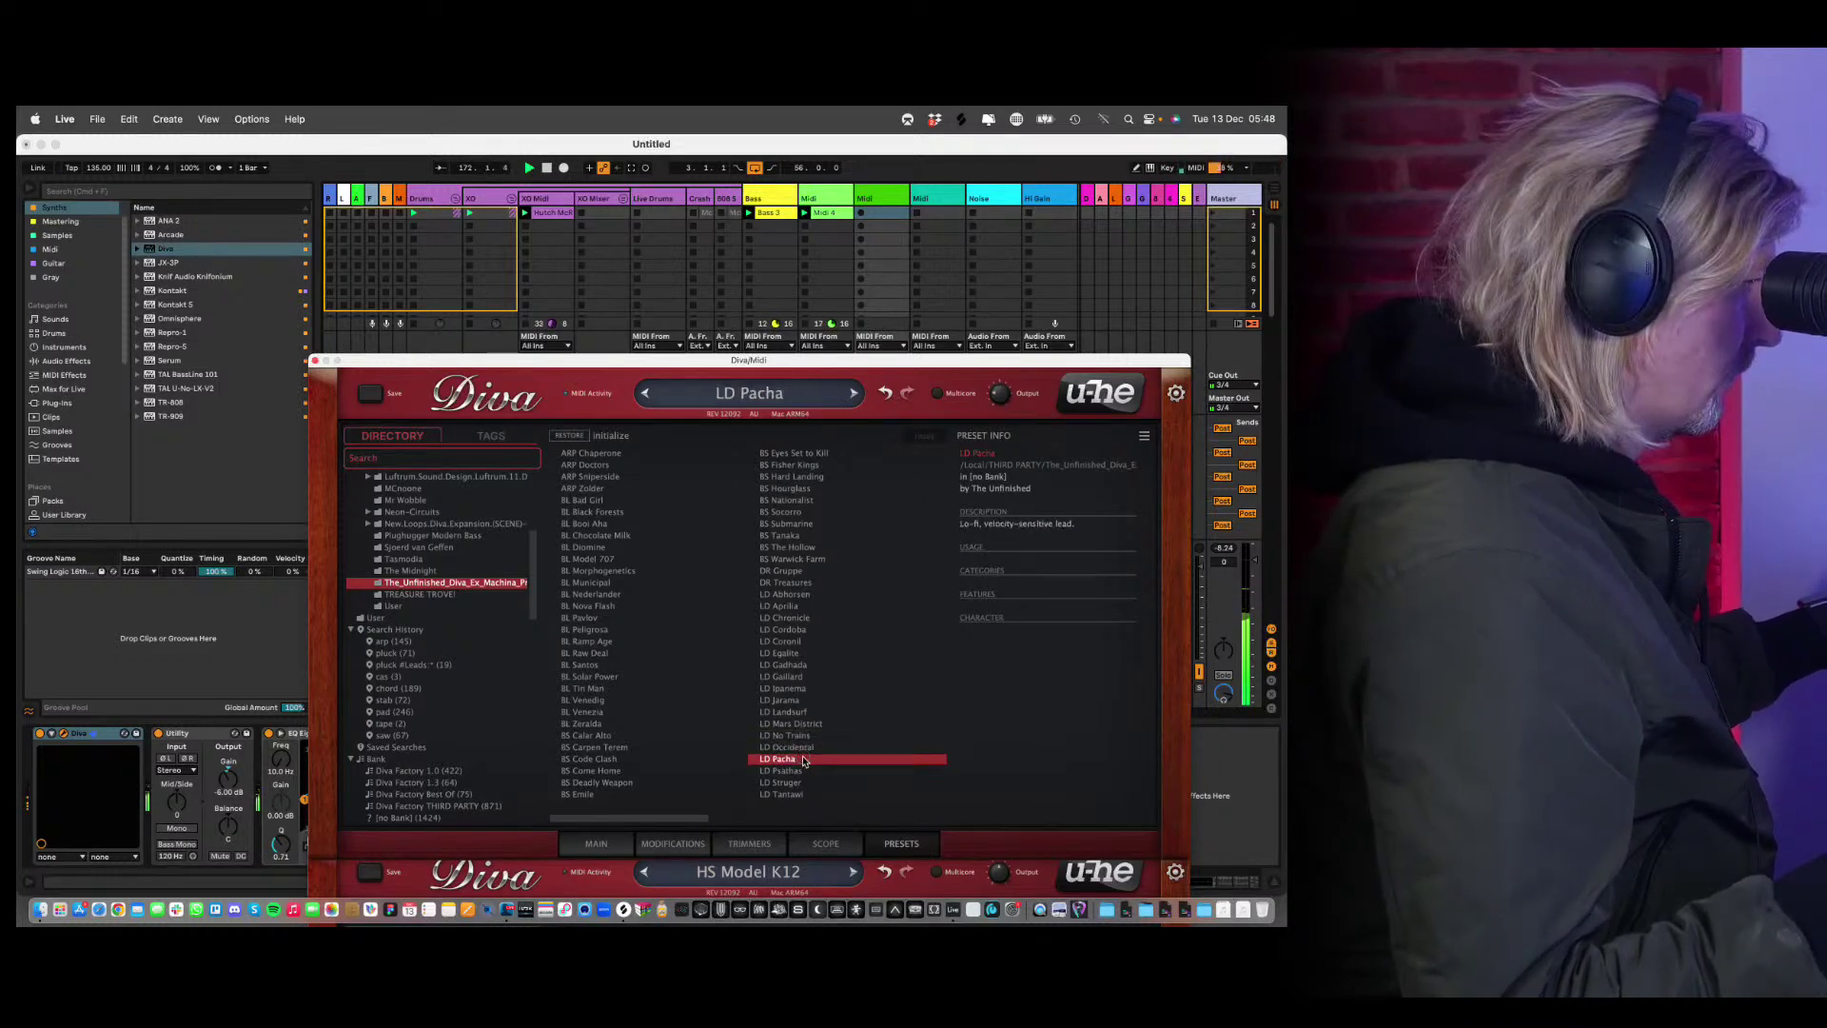
pyautogui.click(792, 784)
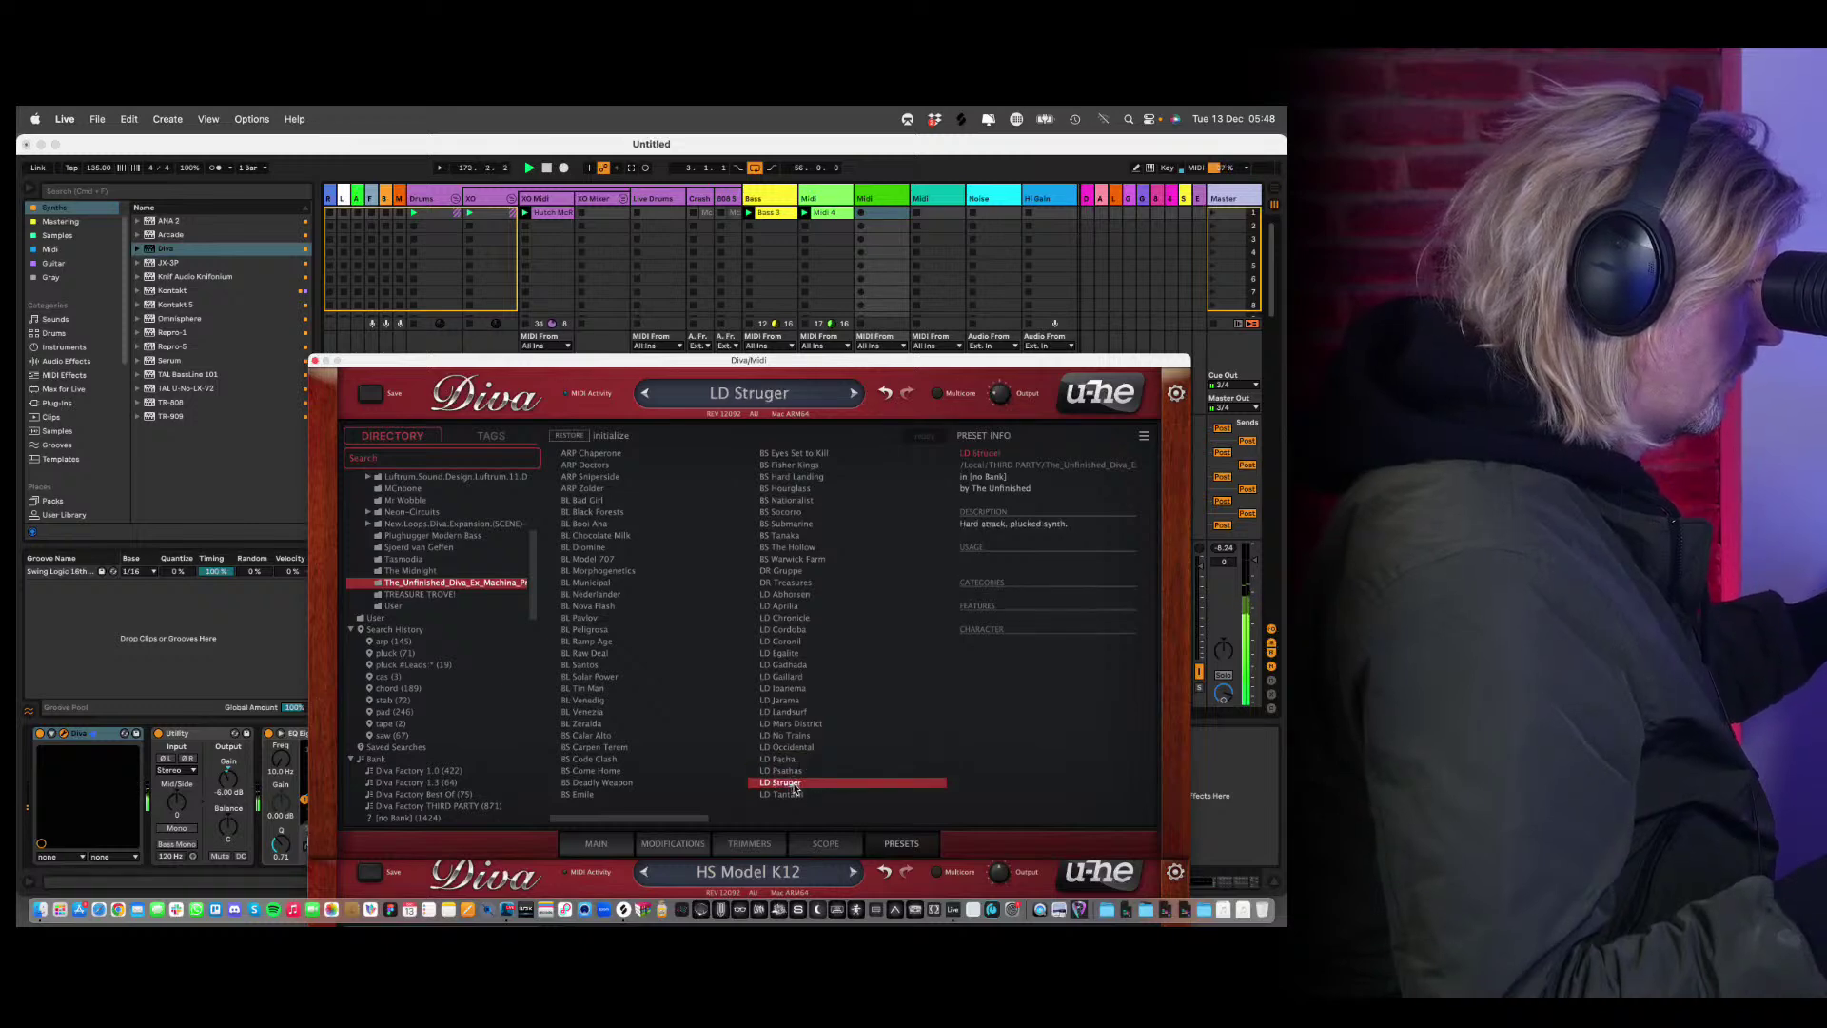
# Audition pad and lead presets including PD Last Frontiers, load LD Occidental, and close this Diva's window.
pyautogui.moveTo(695, 819); pyautogui.dragTo(801, 810)
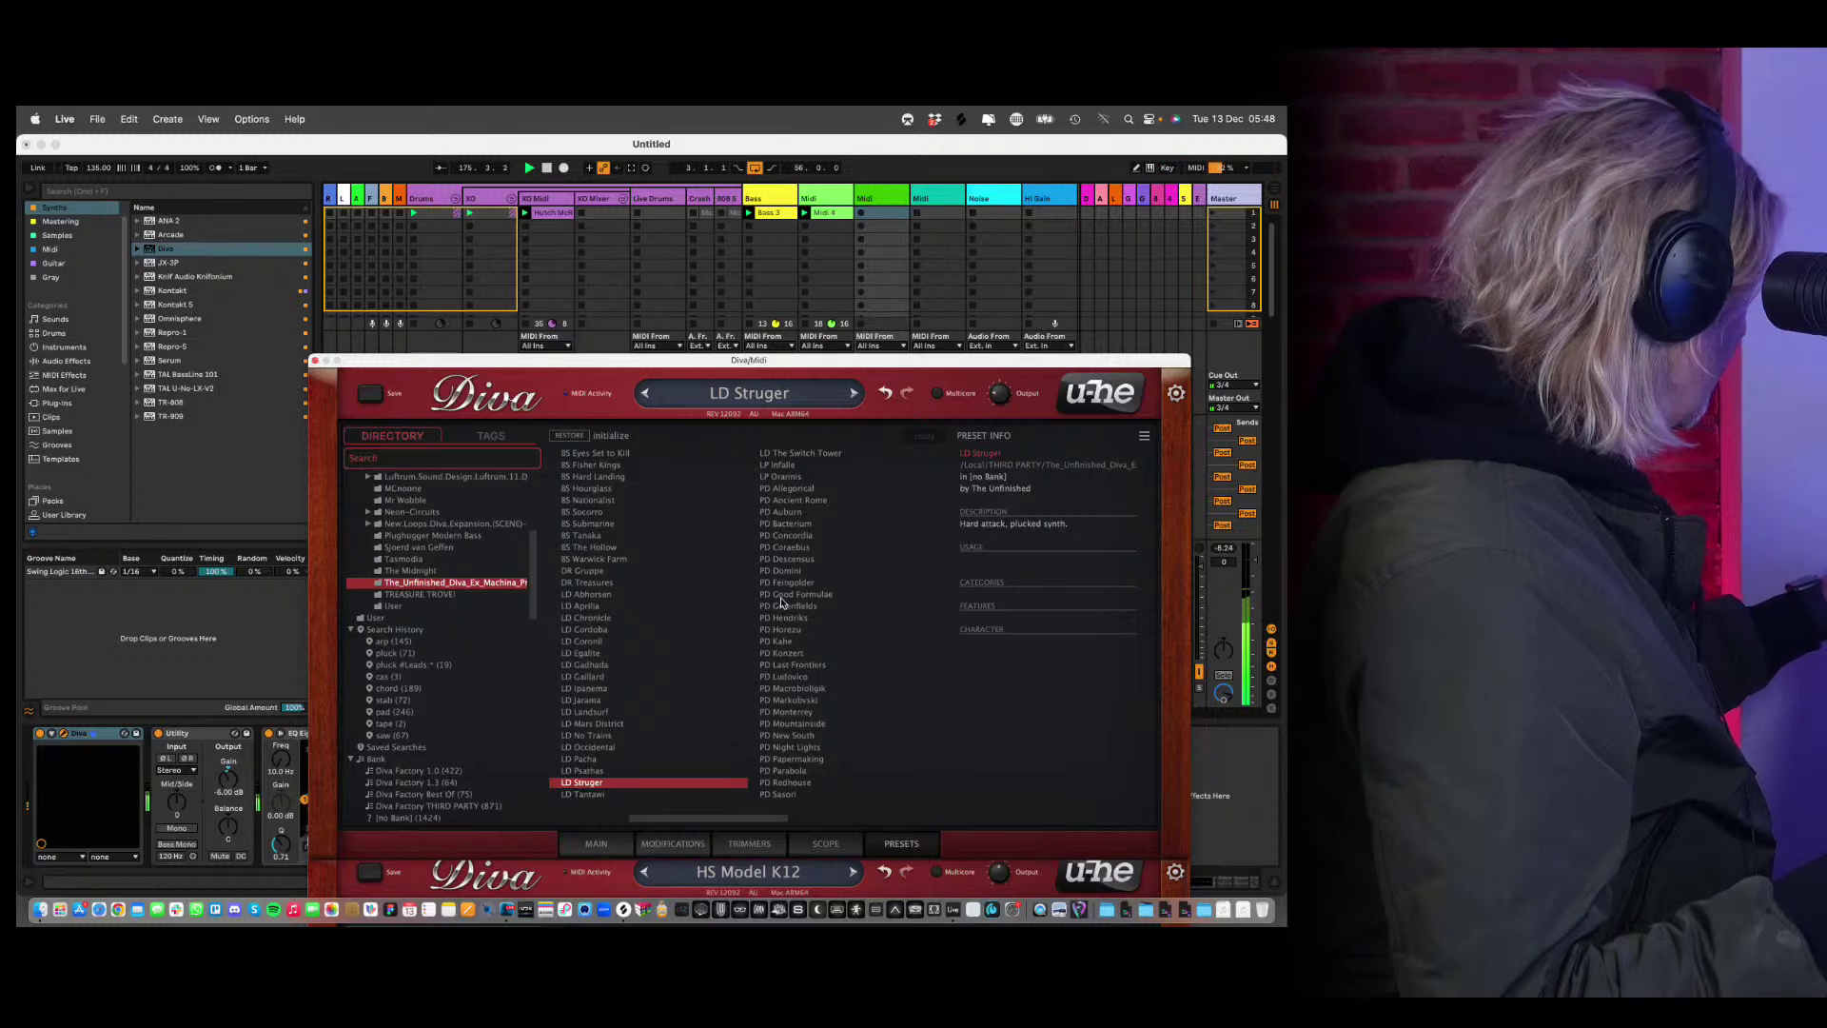
pyautogui.click(782, 536)
pyautogui.click(780, 664)
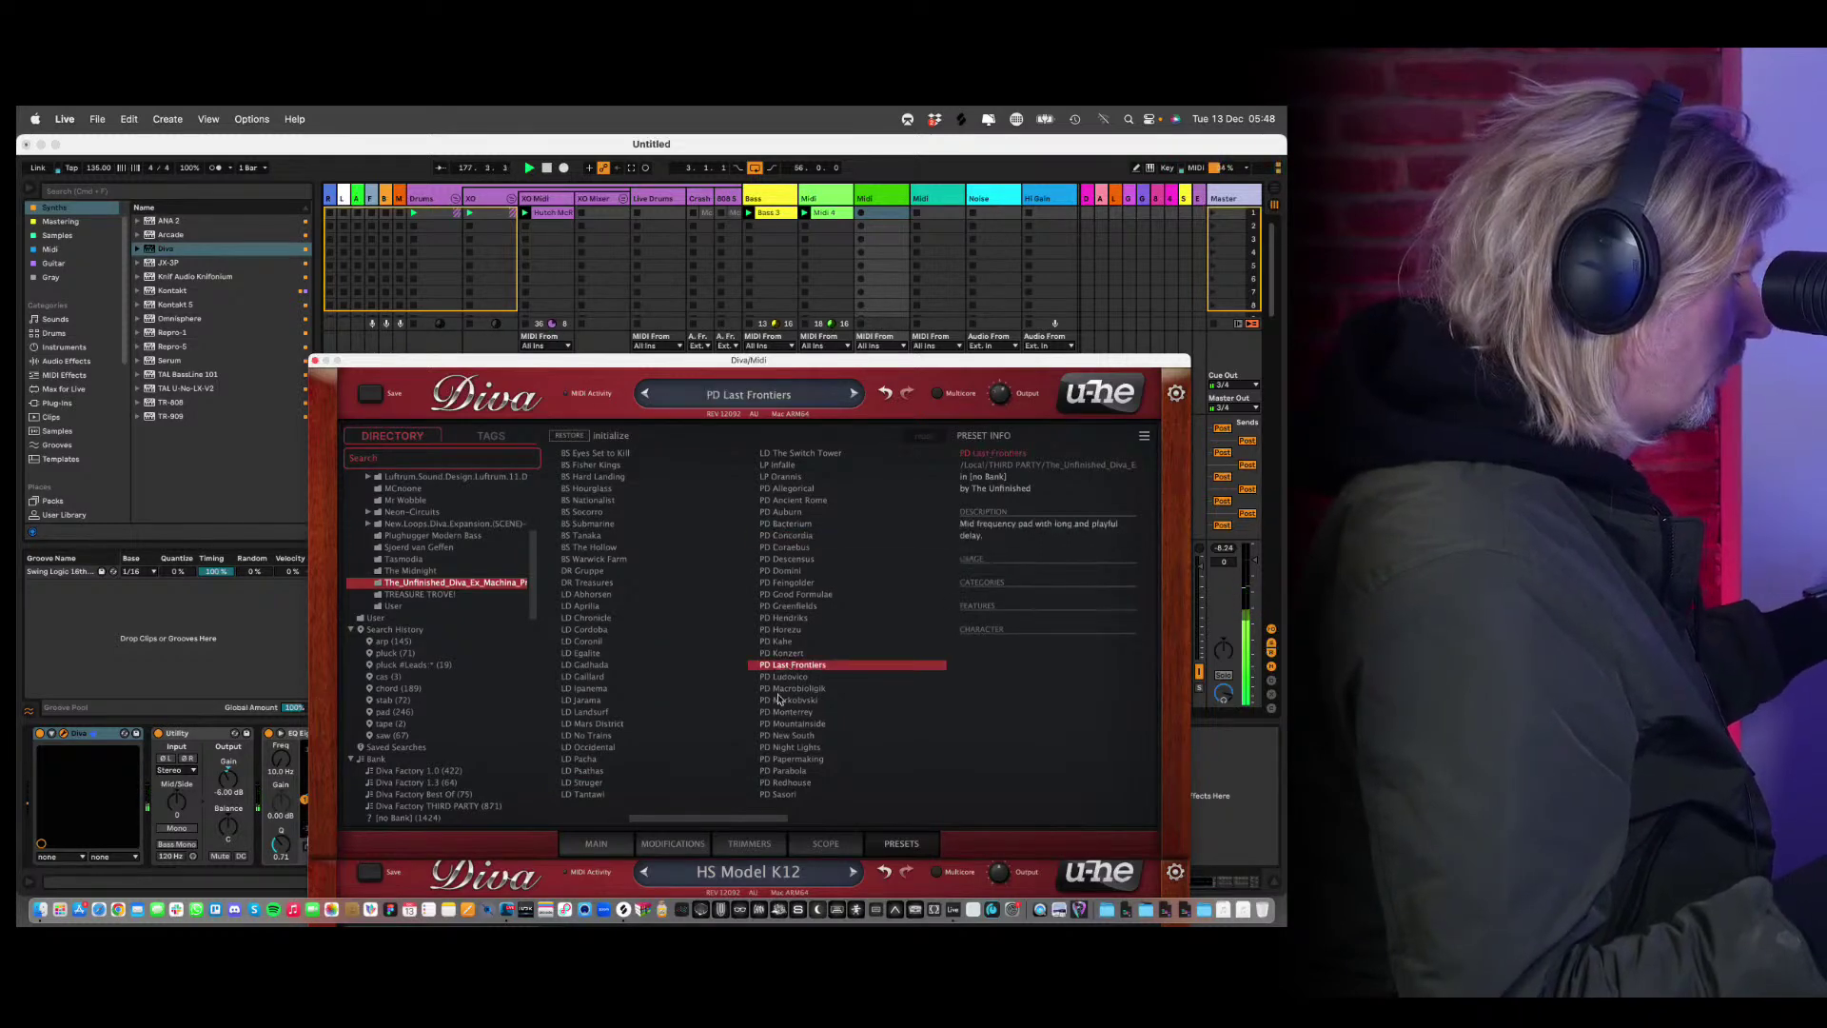
pyautogui.click(594, 712)
pyautogui.click(594, 748)
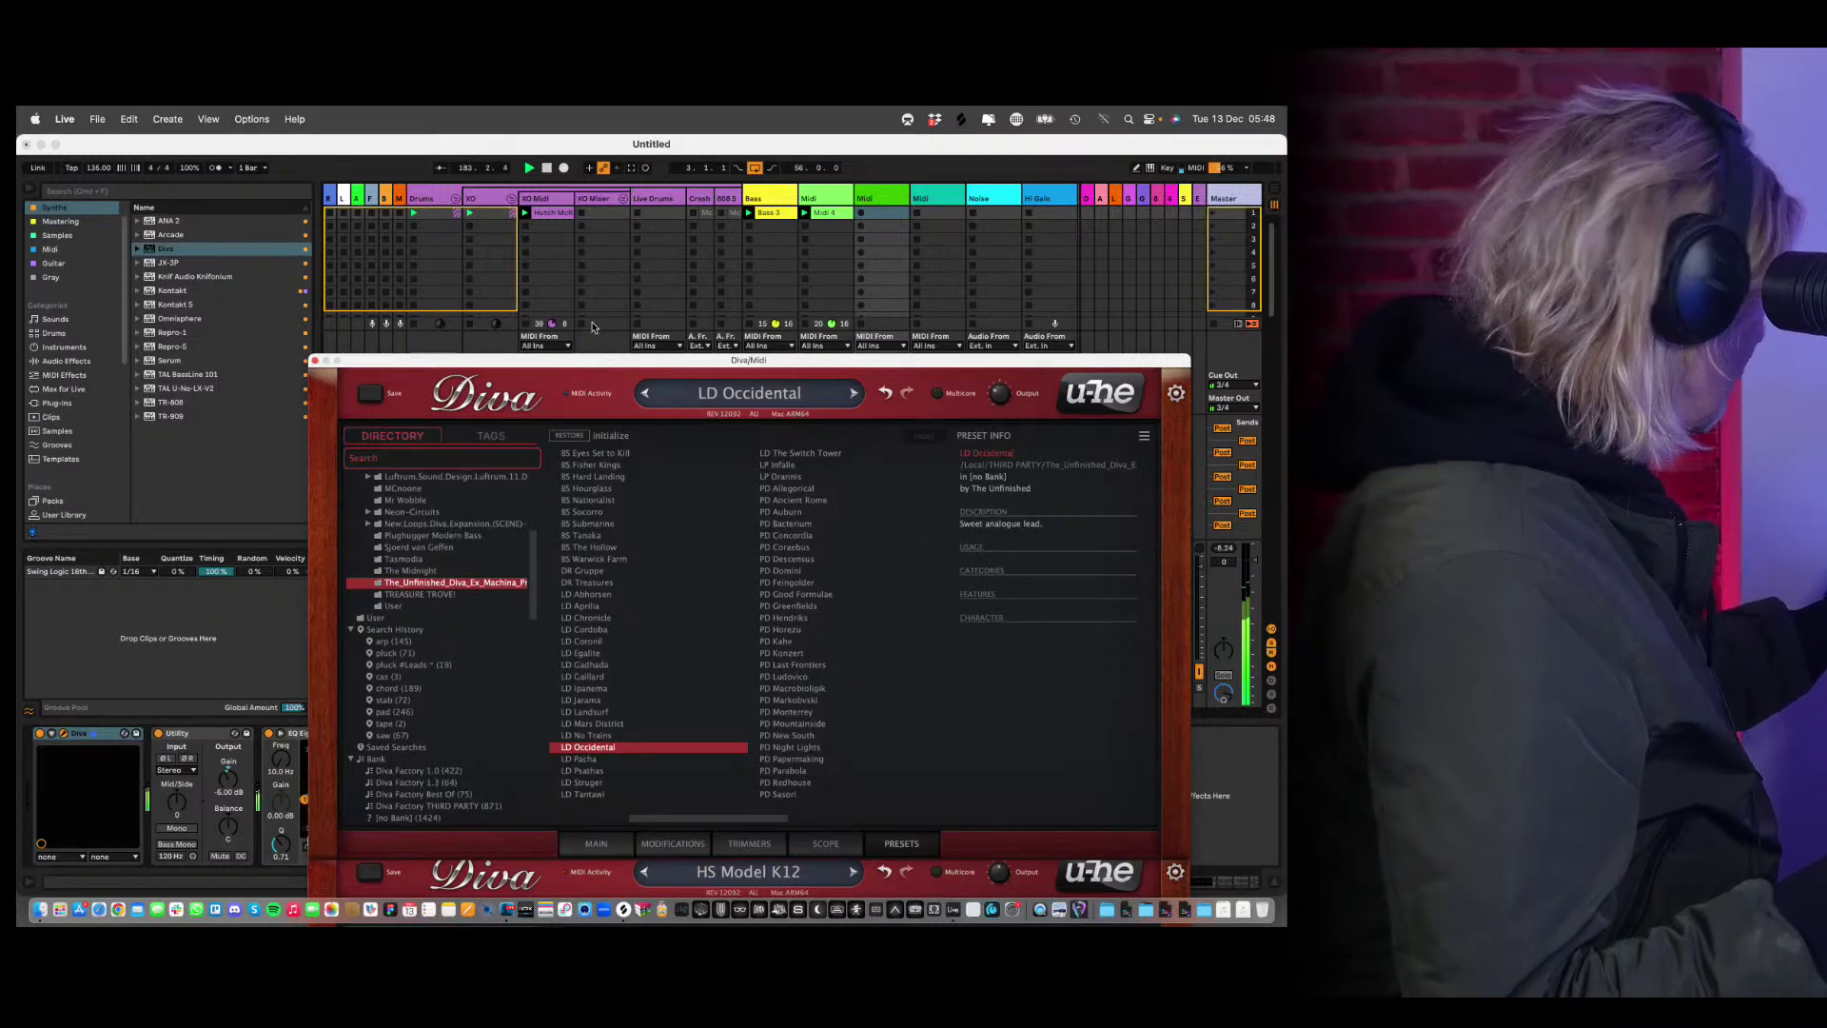
pyautogui.click(316, 361)
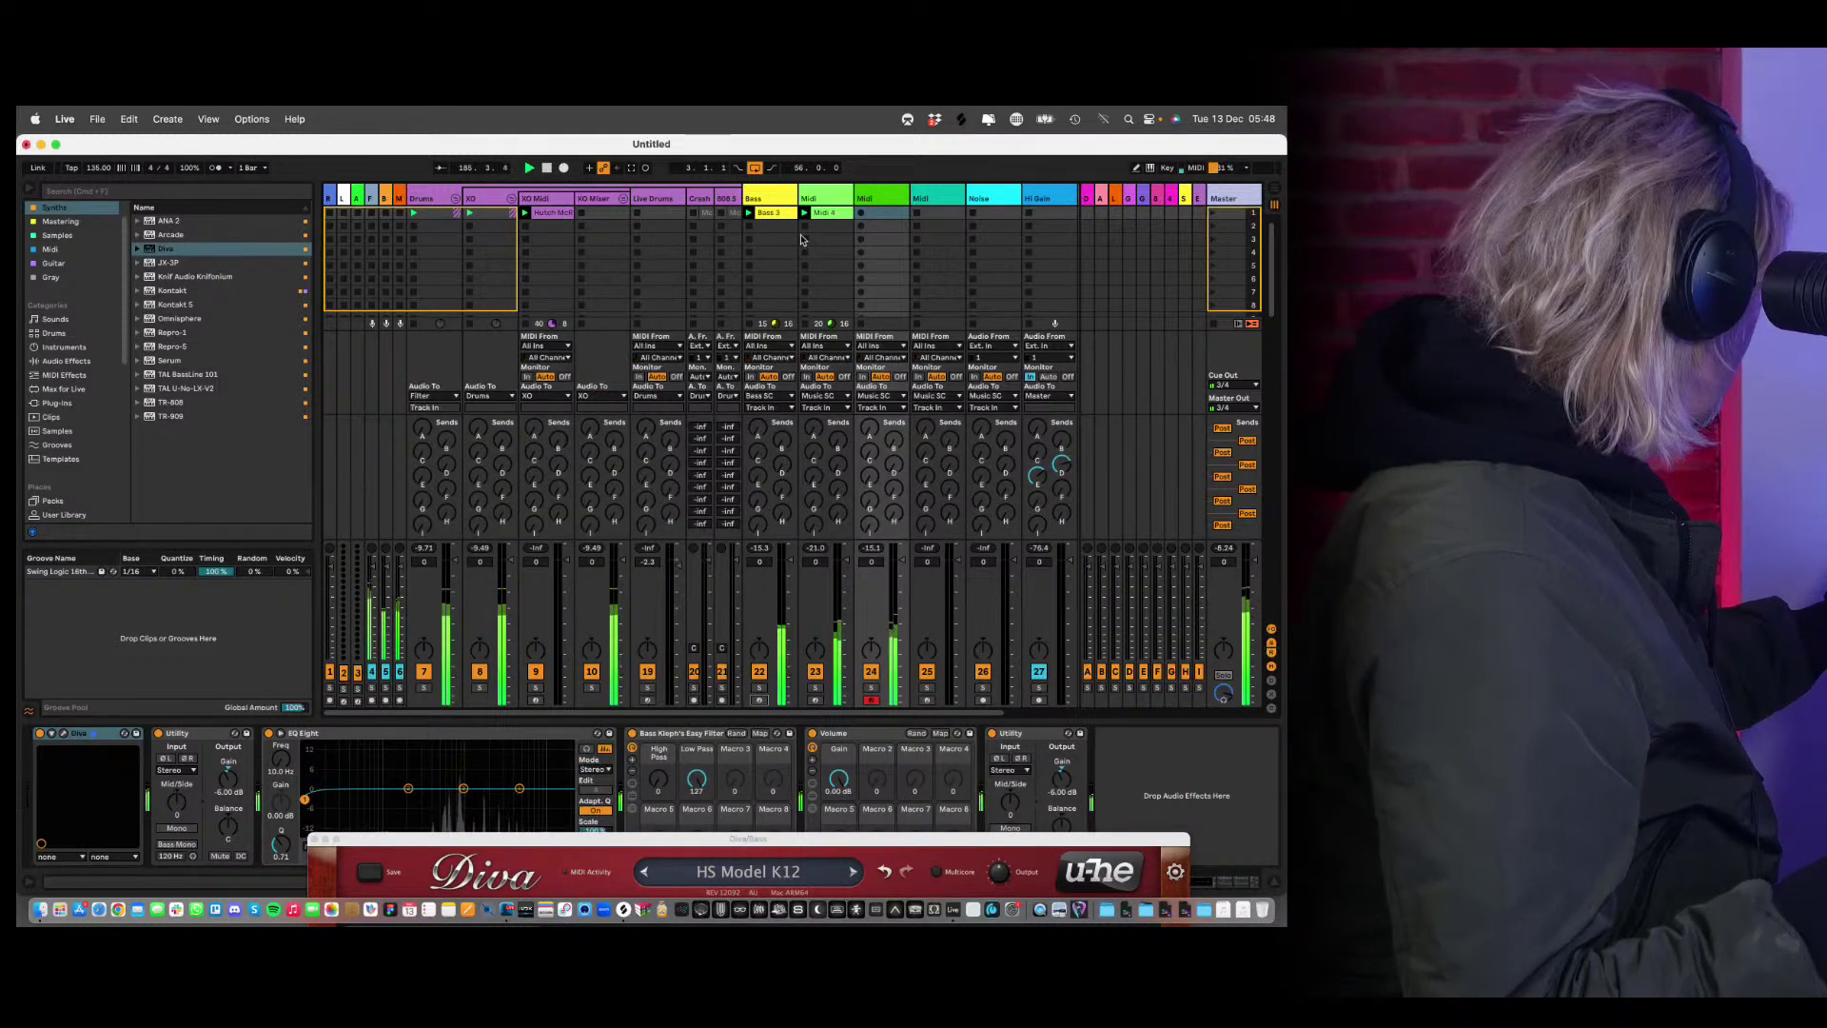
# Record a lead clip in the first slot of Midi track 24 and set its loop length to 4 bars.
pyautogui.click(859, 215)
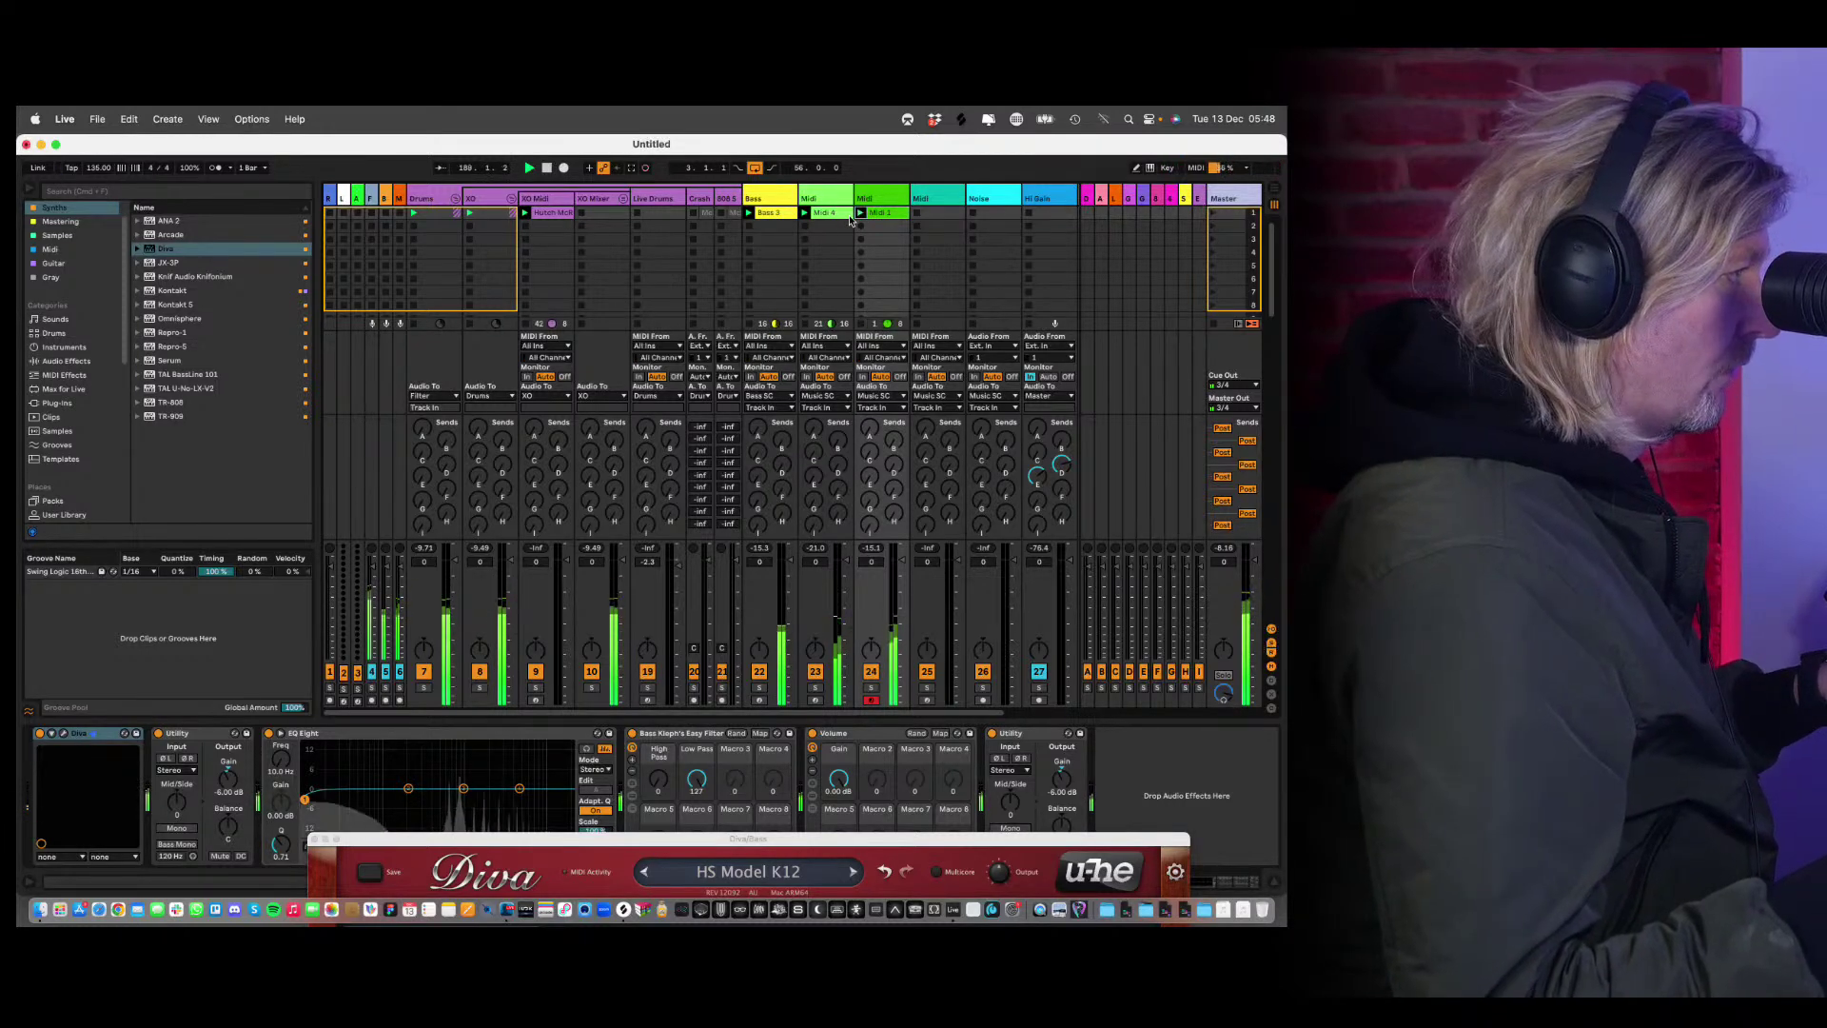
pyautogui.doubleClick(856, 213)
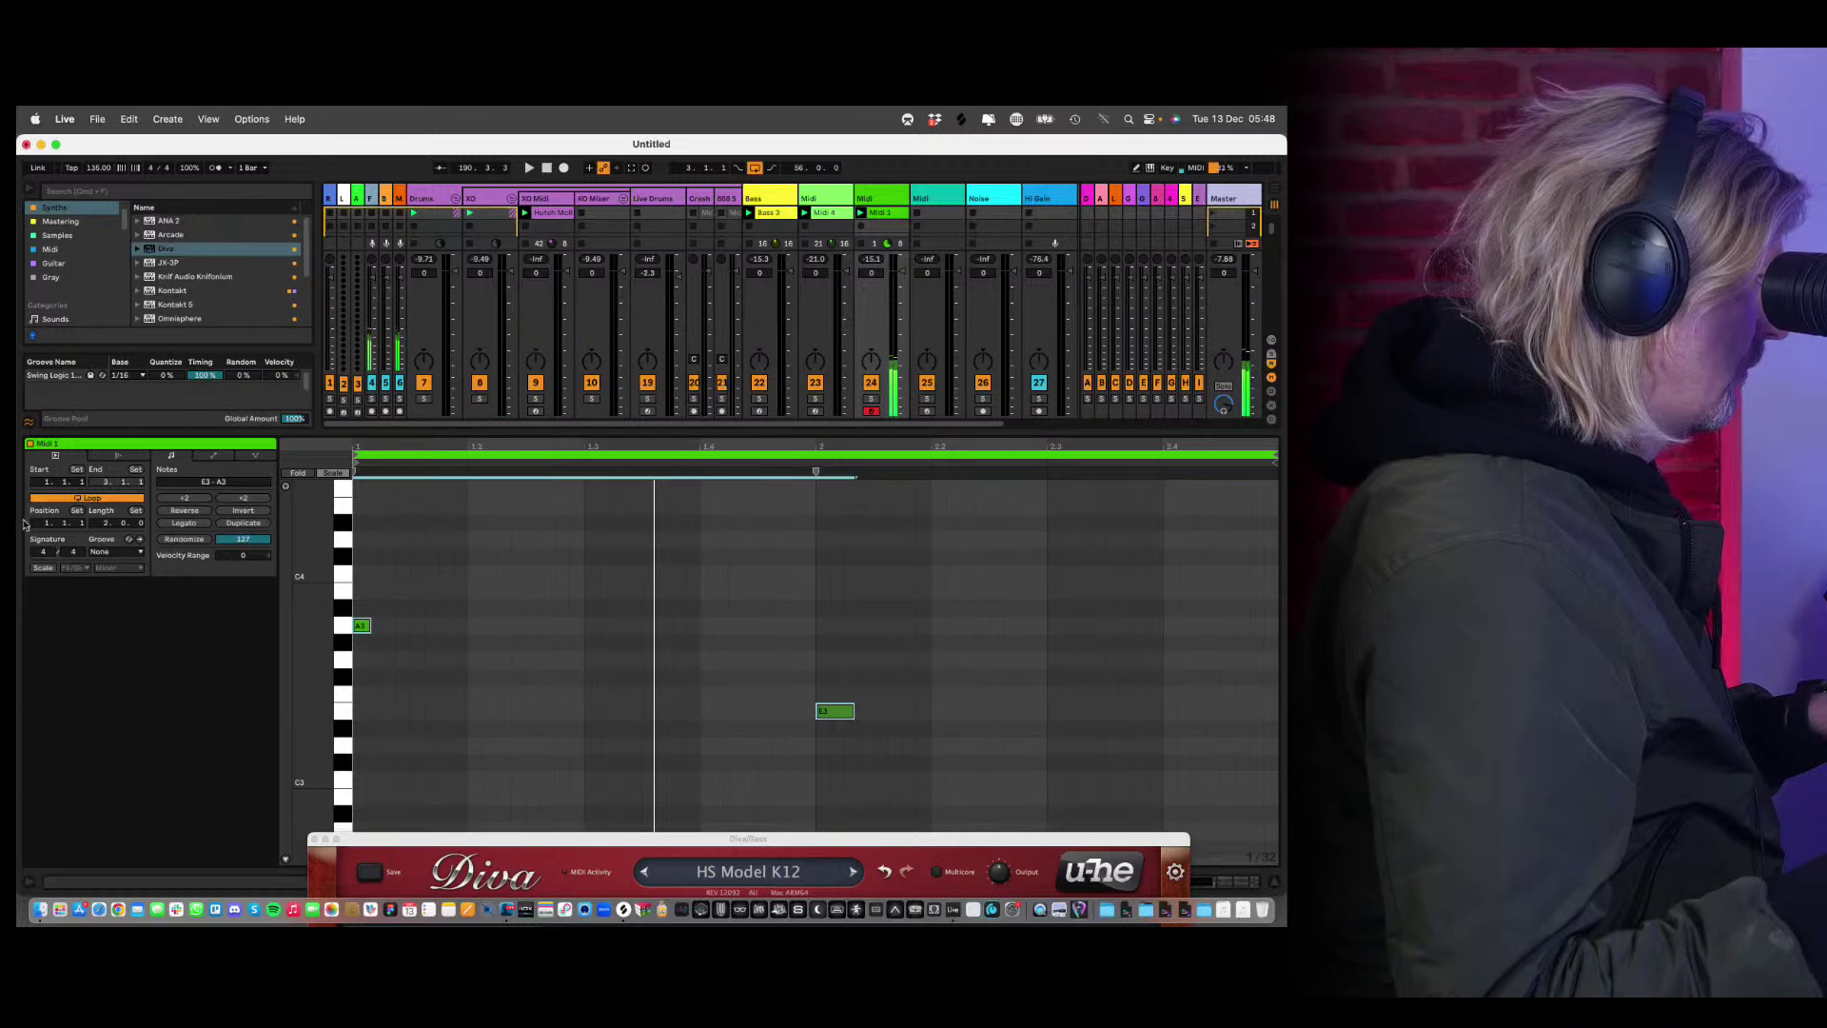
pyautogui.moveTo(105, 529); pyautogui.dragTo(106, 526)
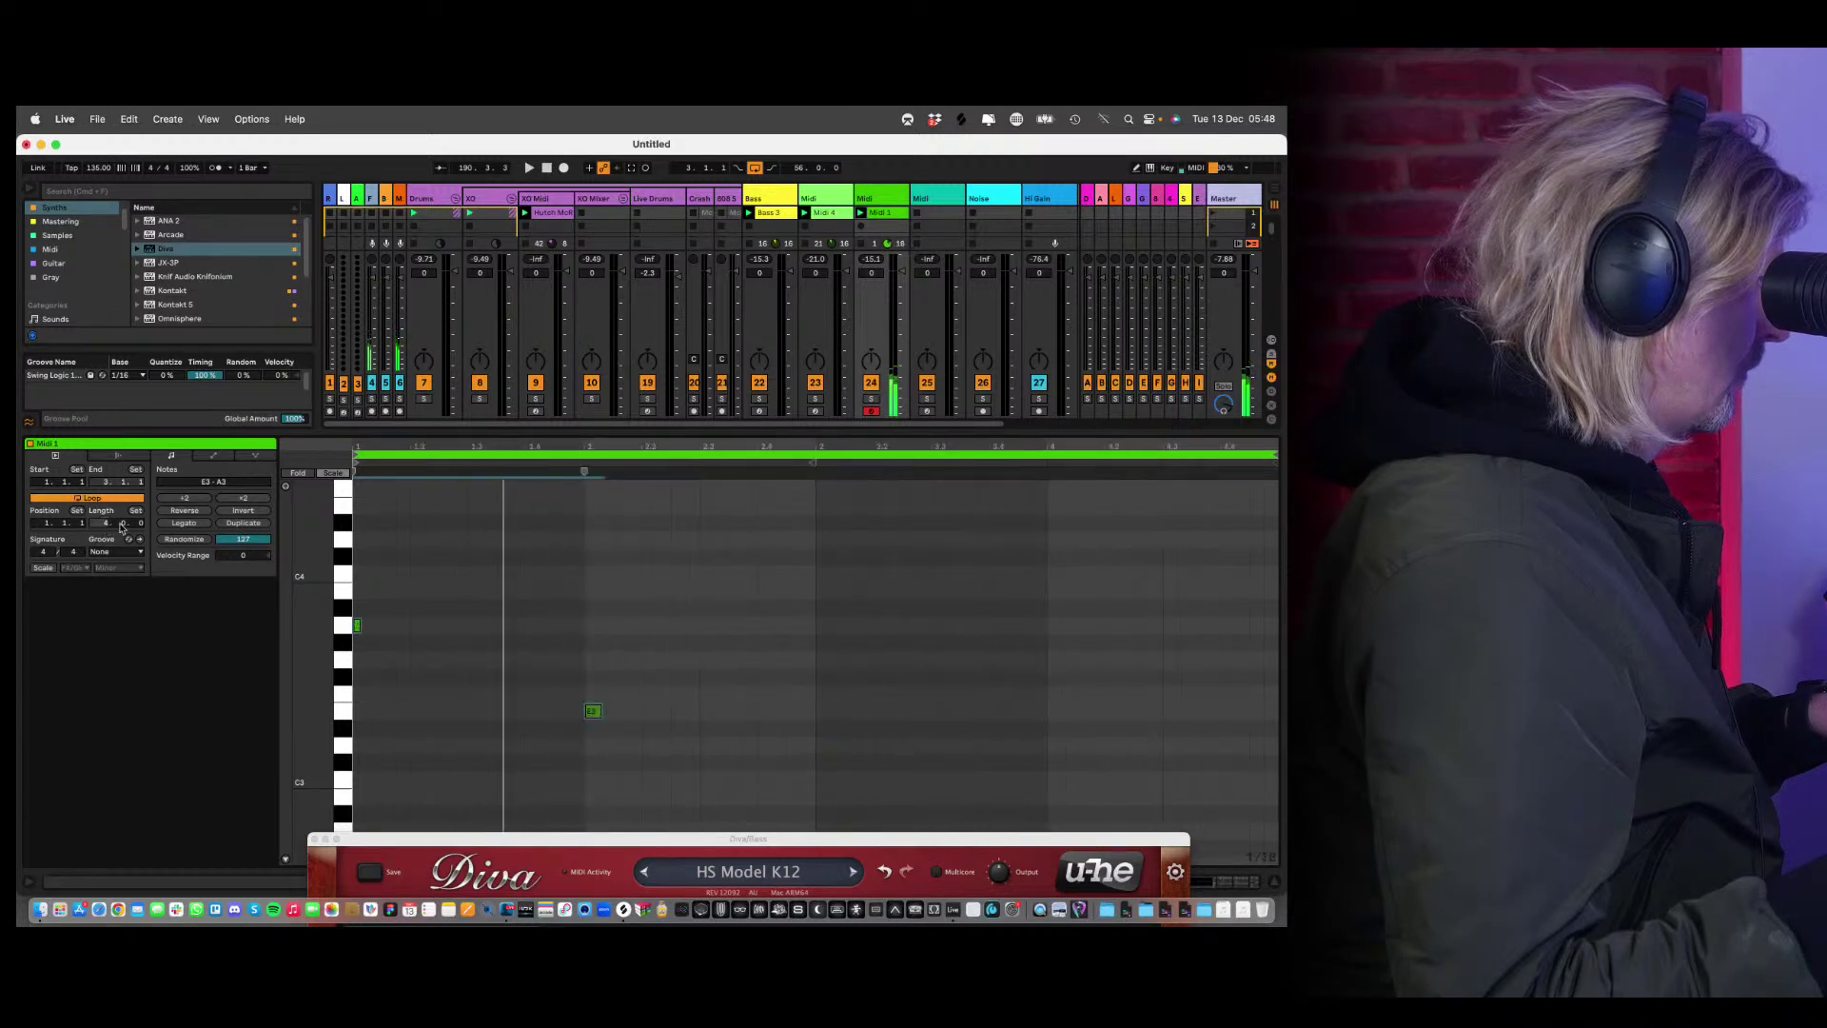
pyautogui.press('space')
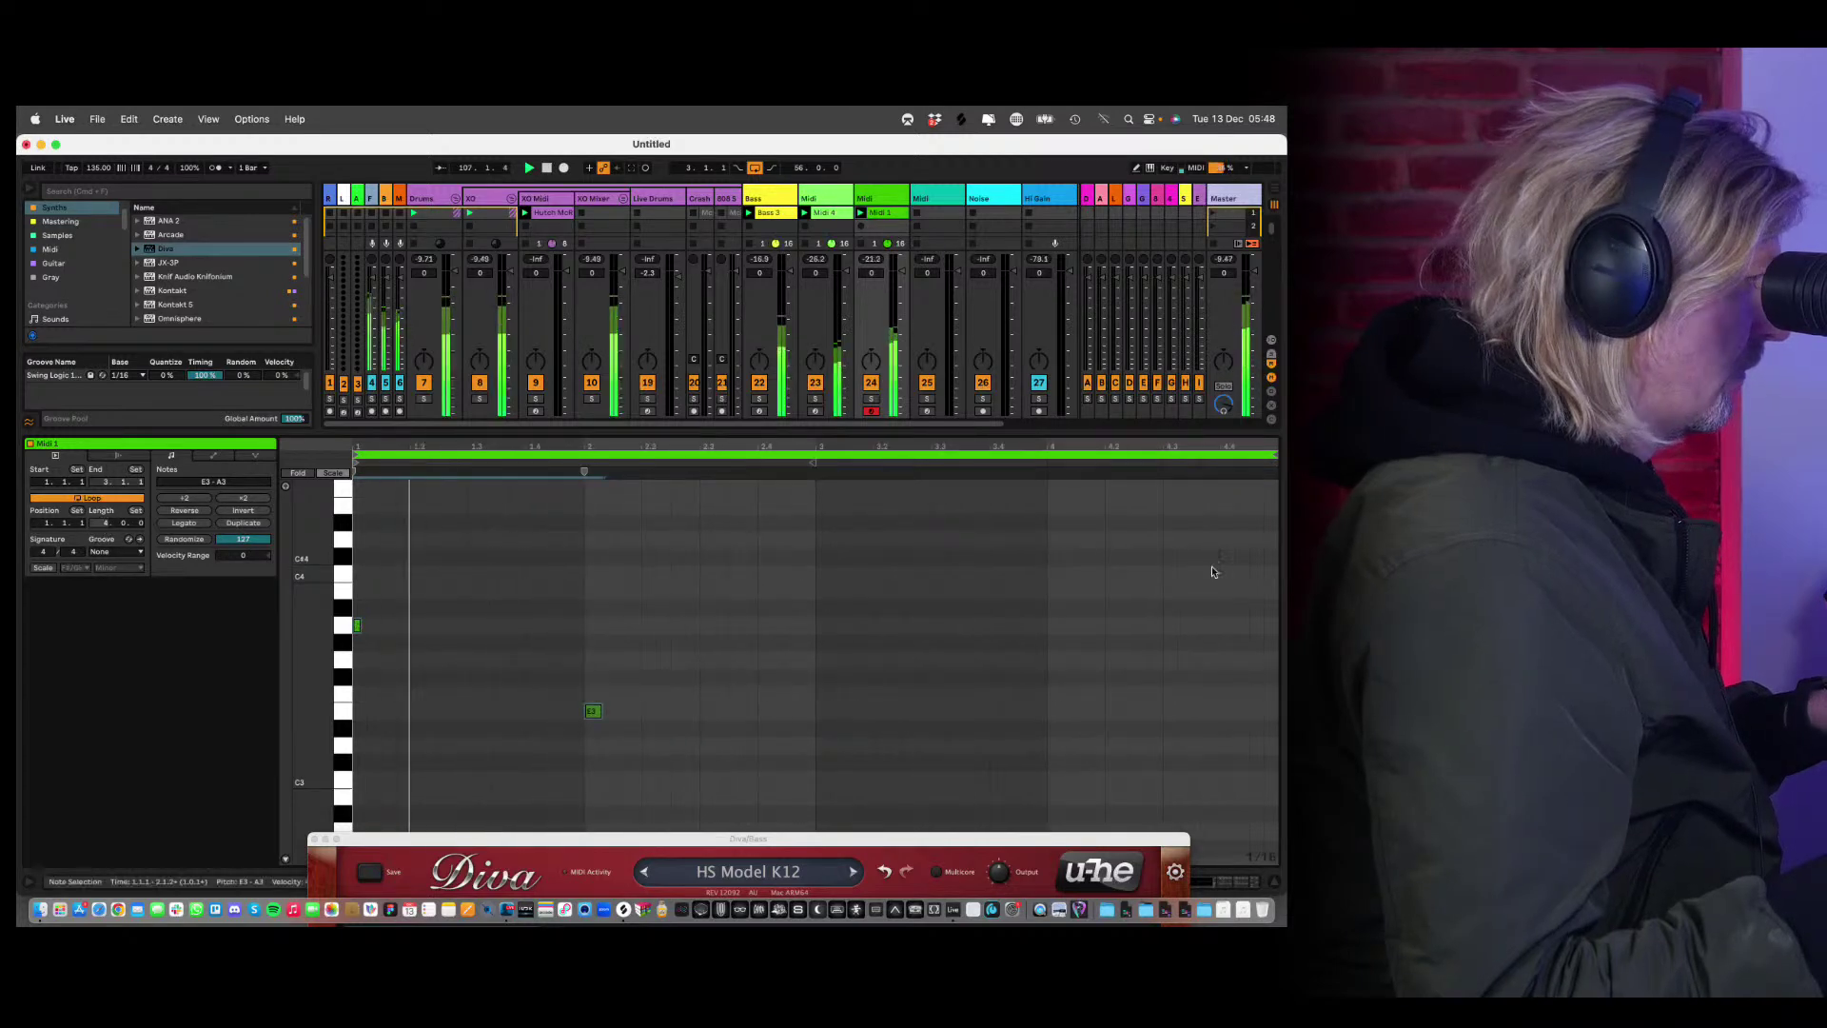
pyautogui.click(1278, 886)
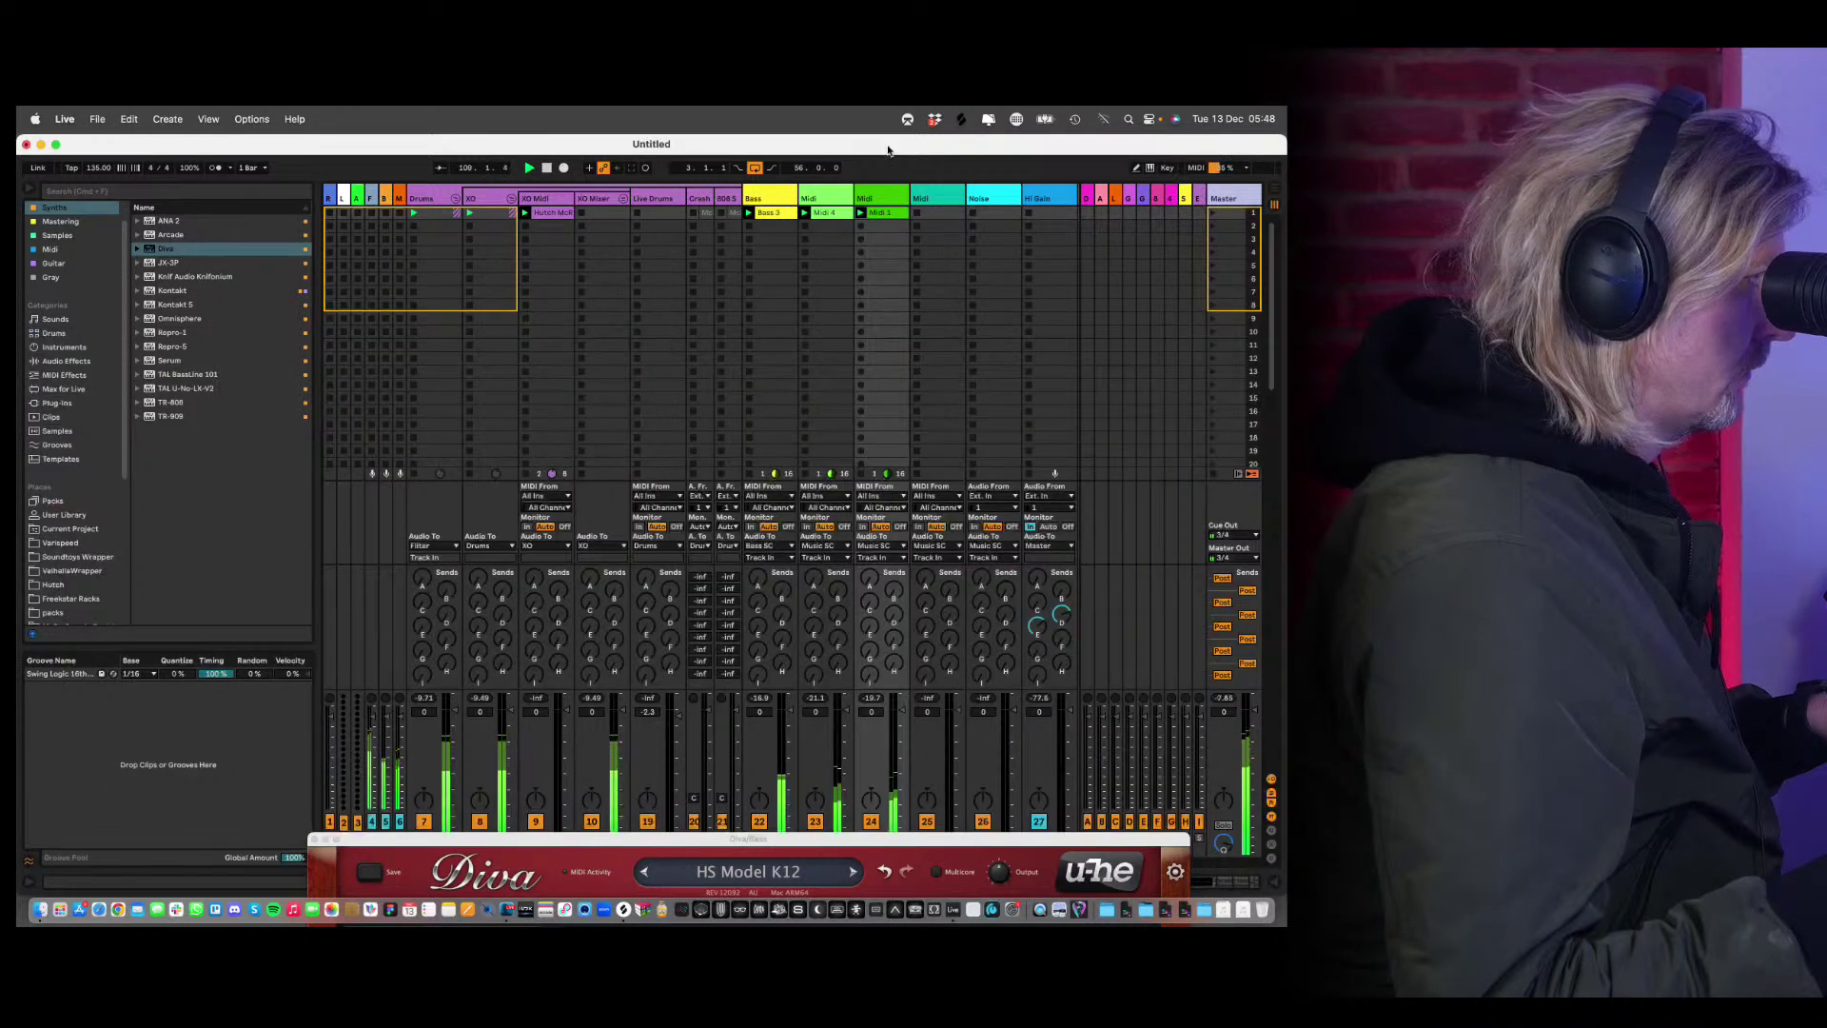
# Check the recorded clip's notes on track 24, hide the clip editor and lower that track's volume to -2.8 dB.
pyautogui.doubleClick(888, 217)
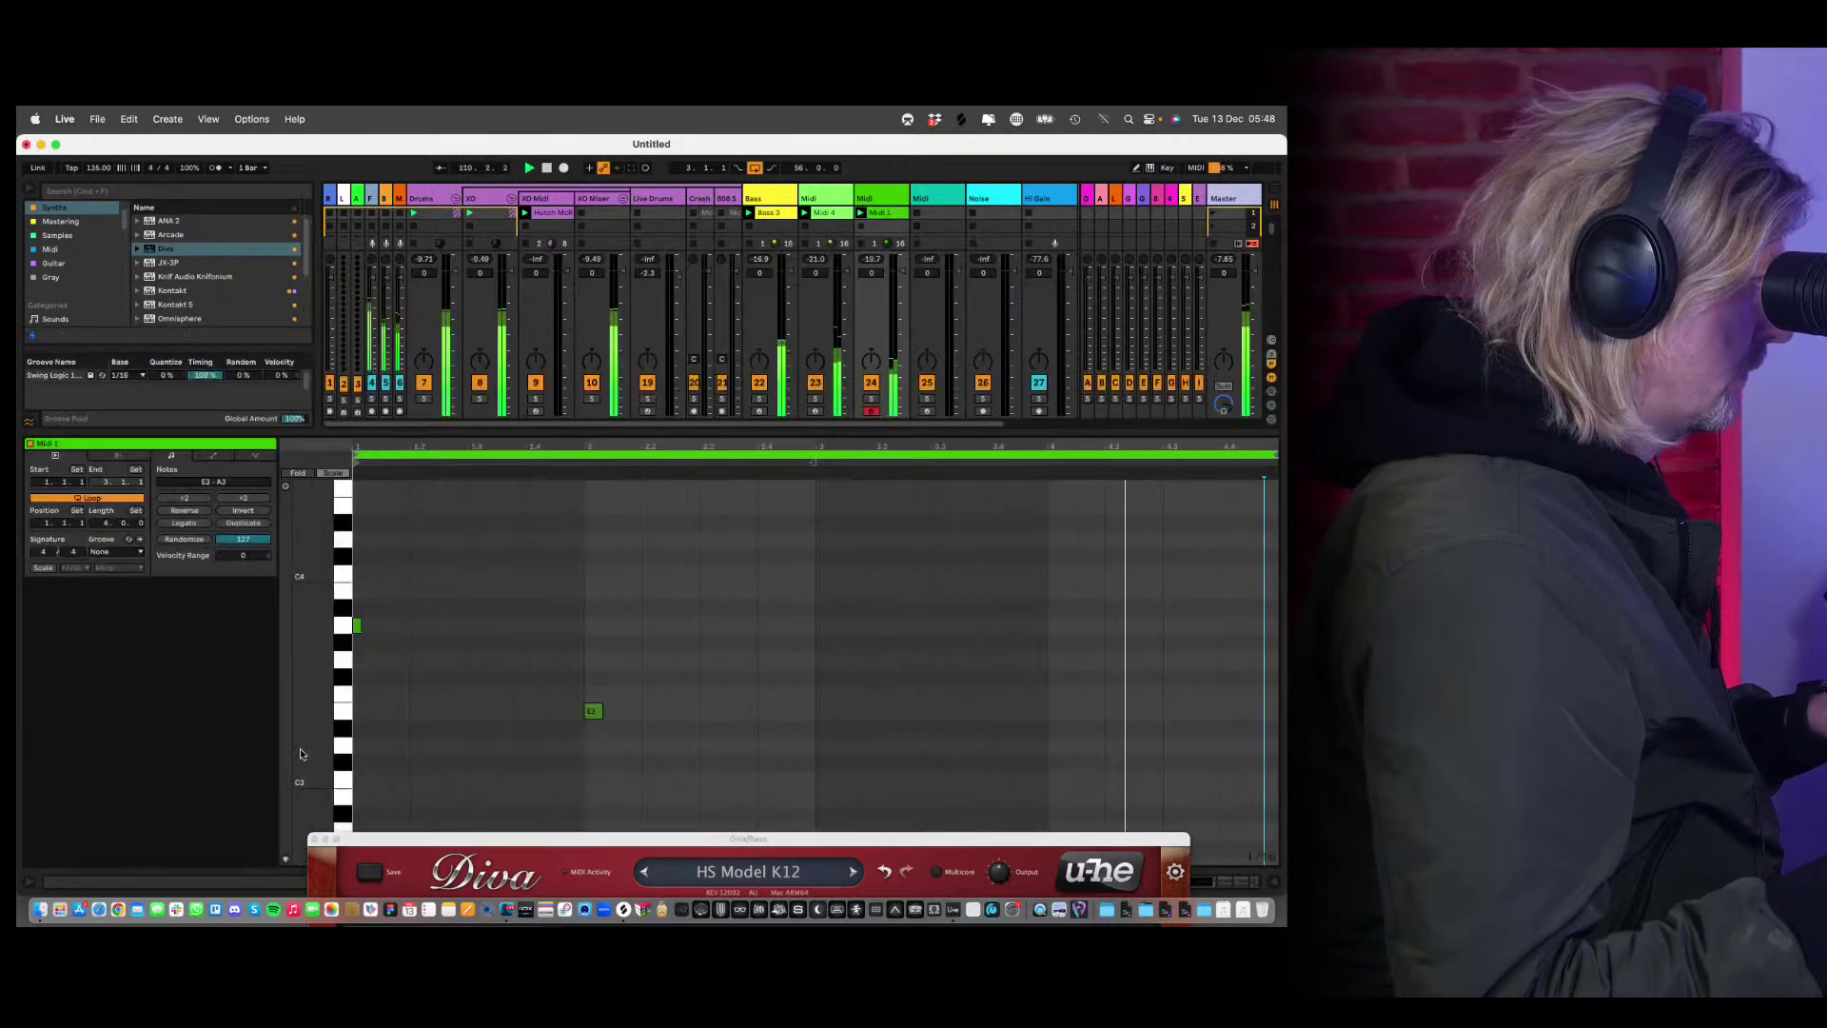
pyautogui.doubleClick(359, 625)
pyautogui.moveTo(360, 625); pyautogui.dragTo(632, 635)
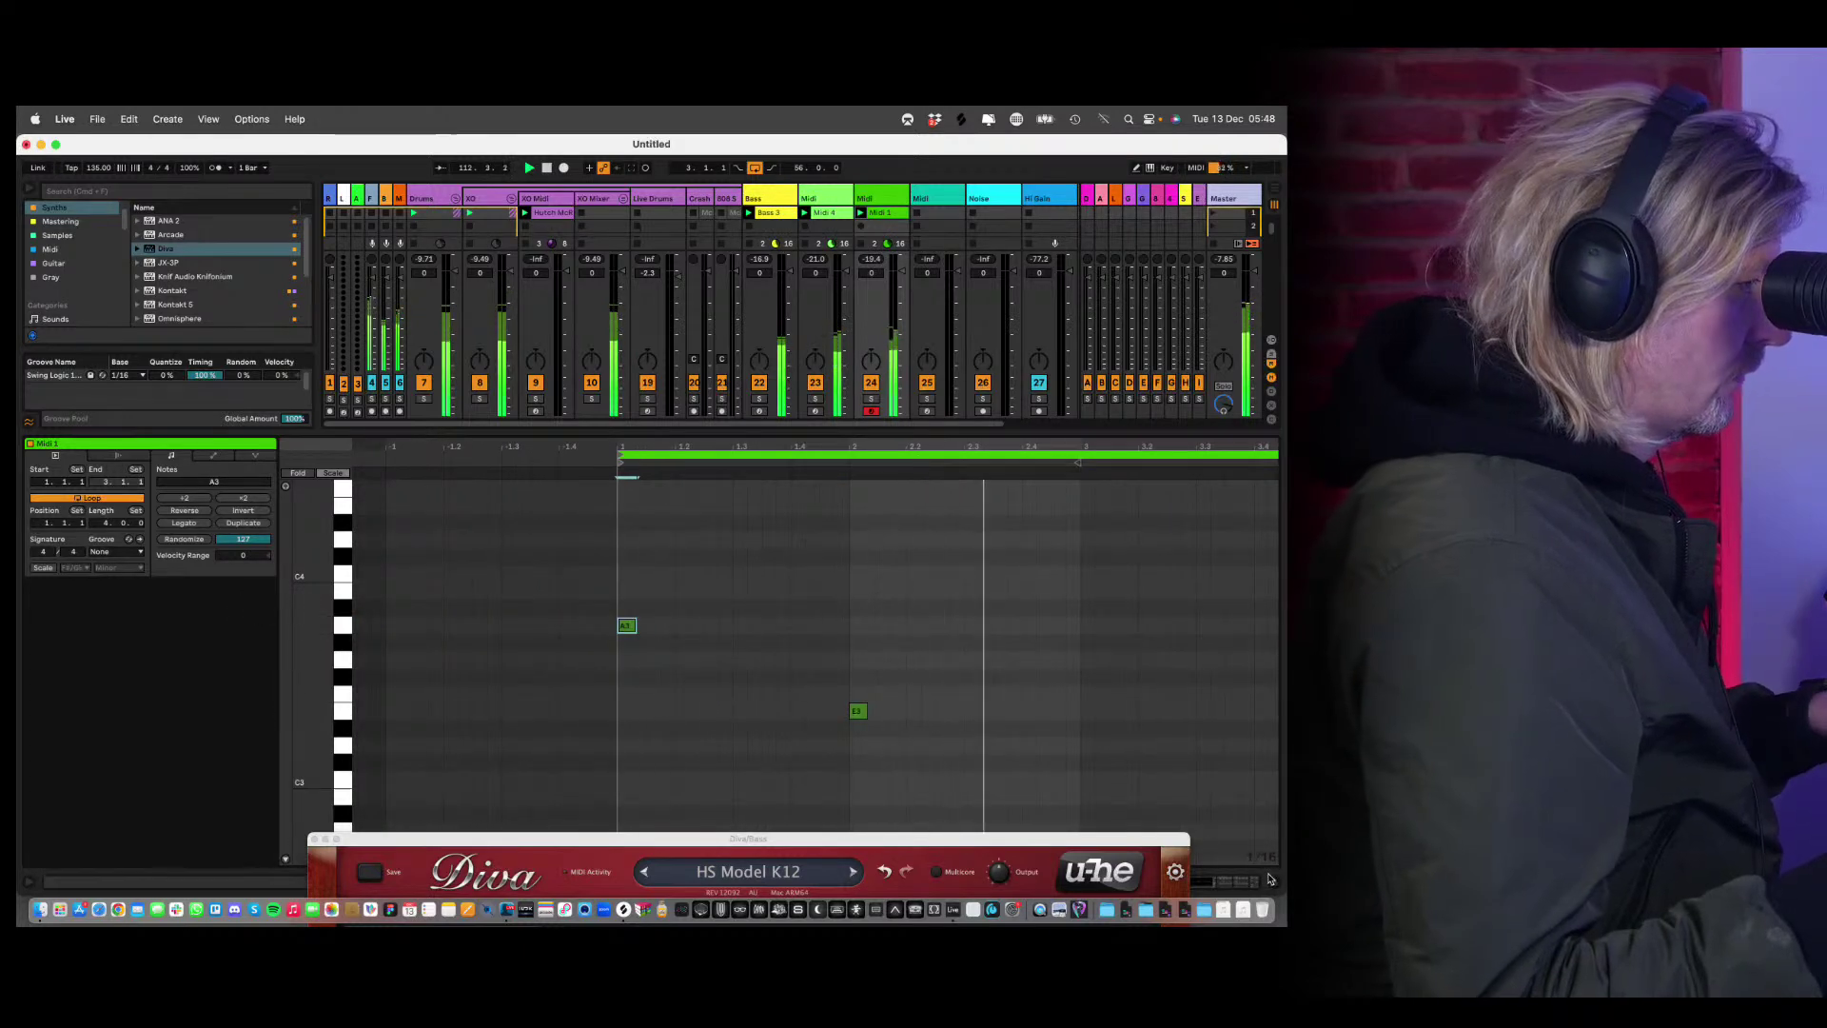
pyautogui.press('super+alt+l')
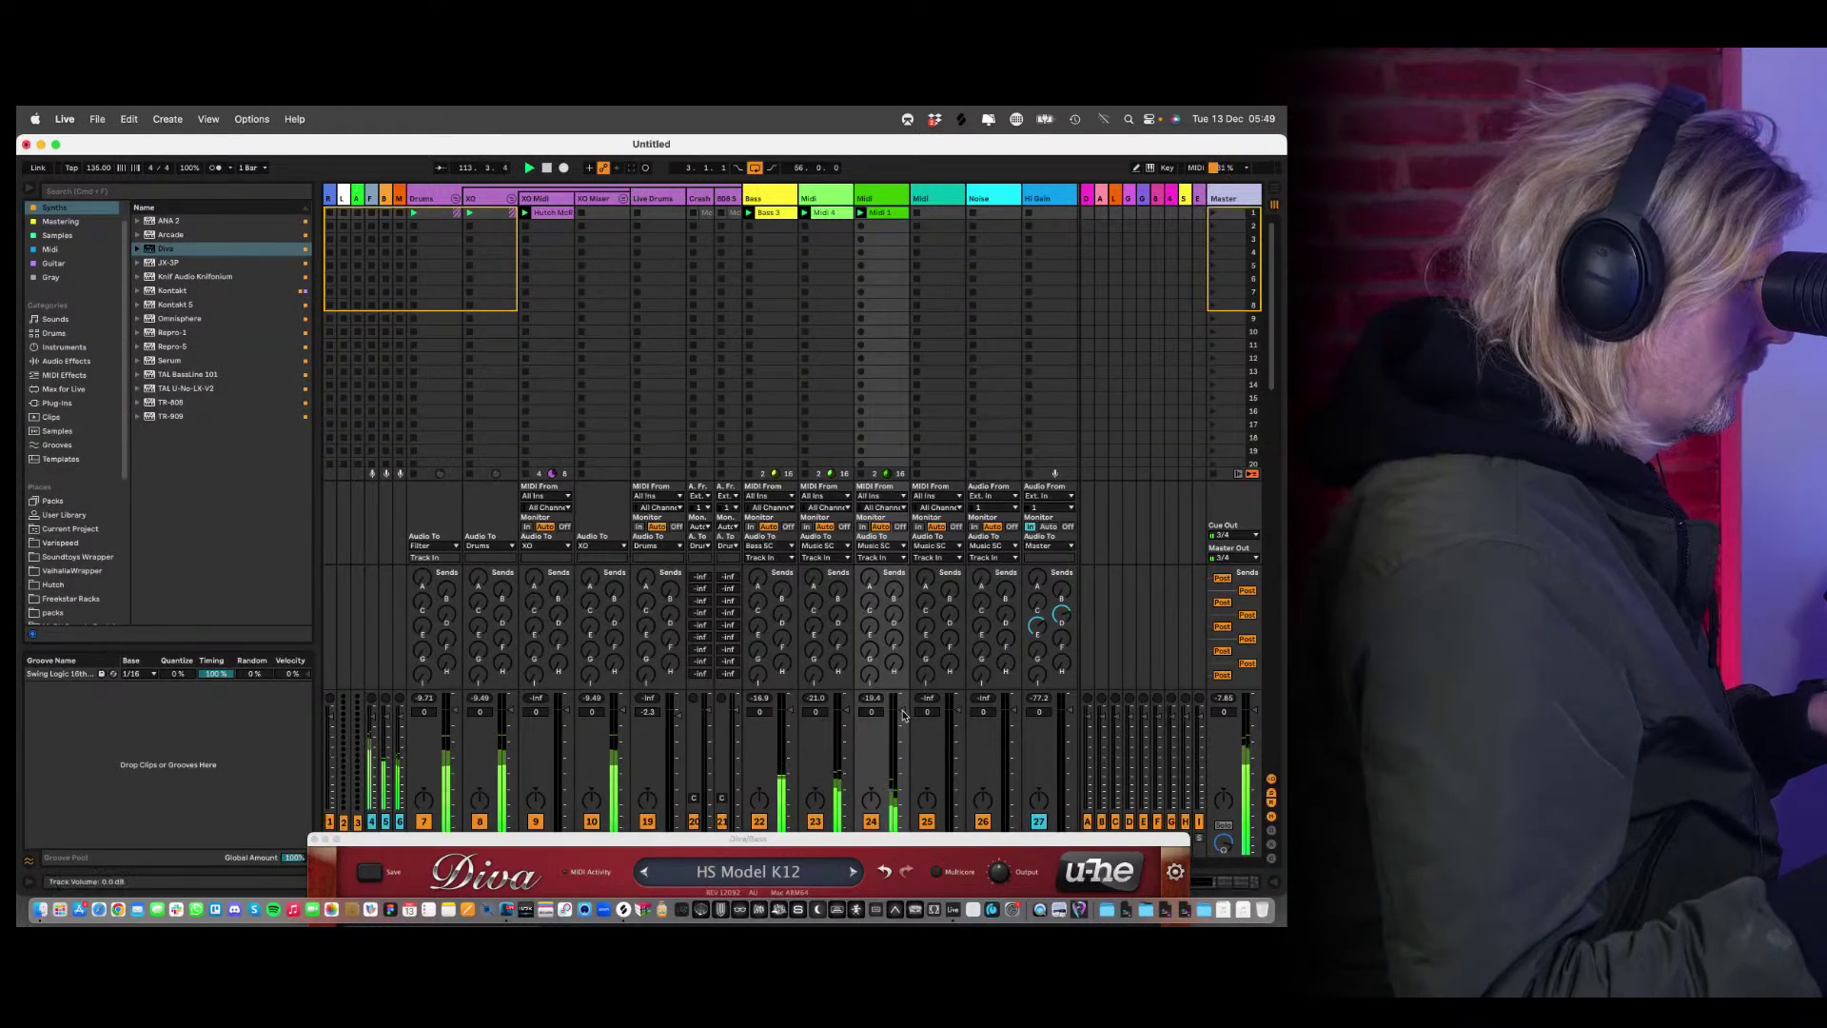
pyautogui.press('Right')
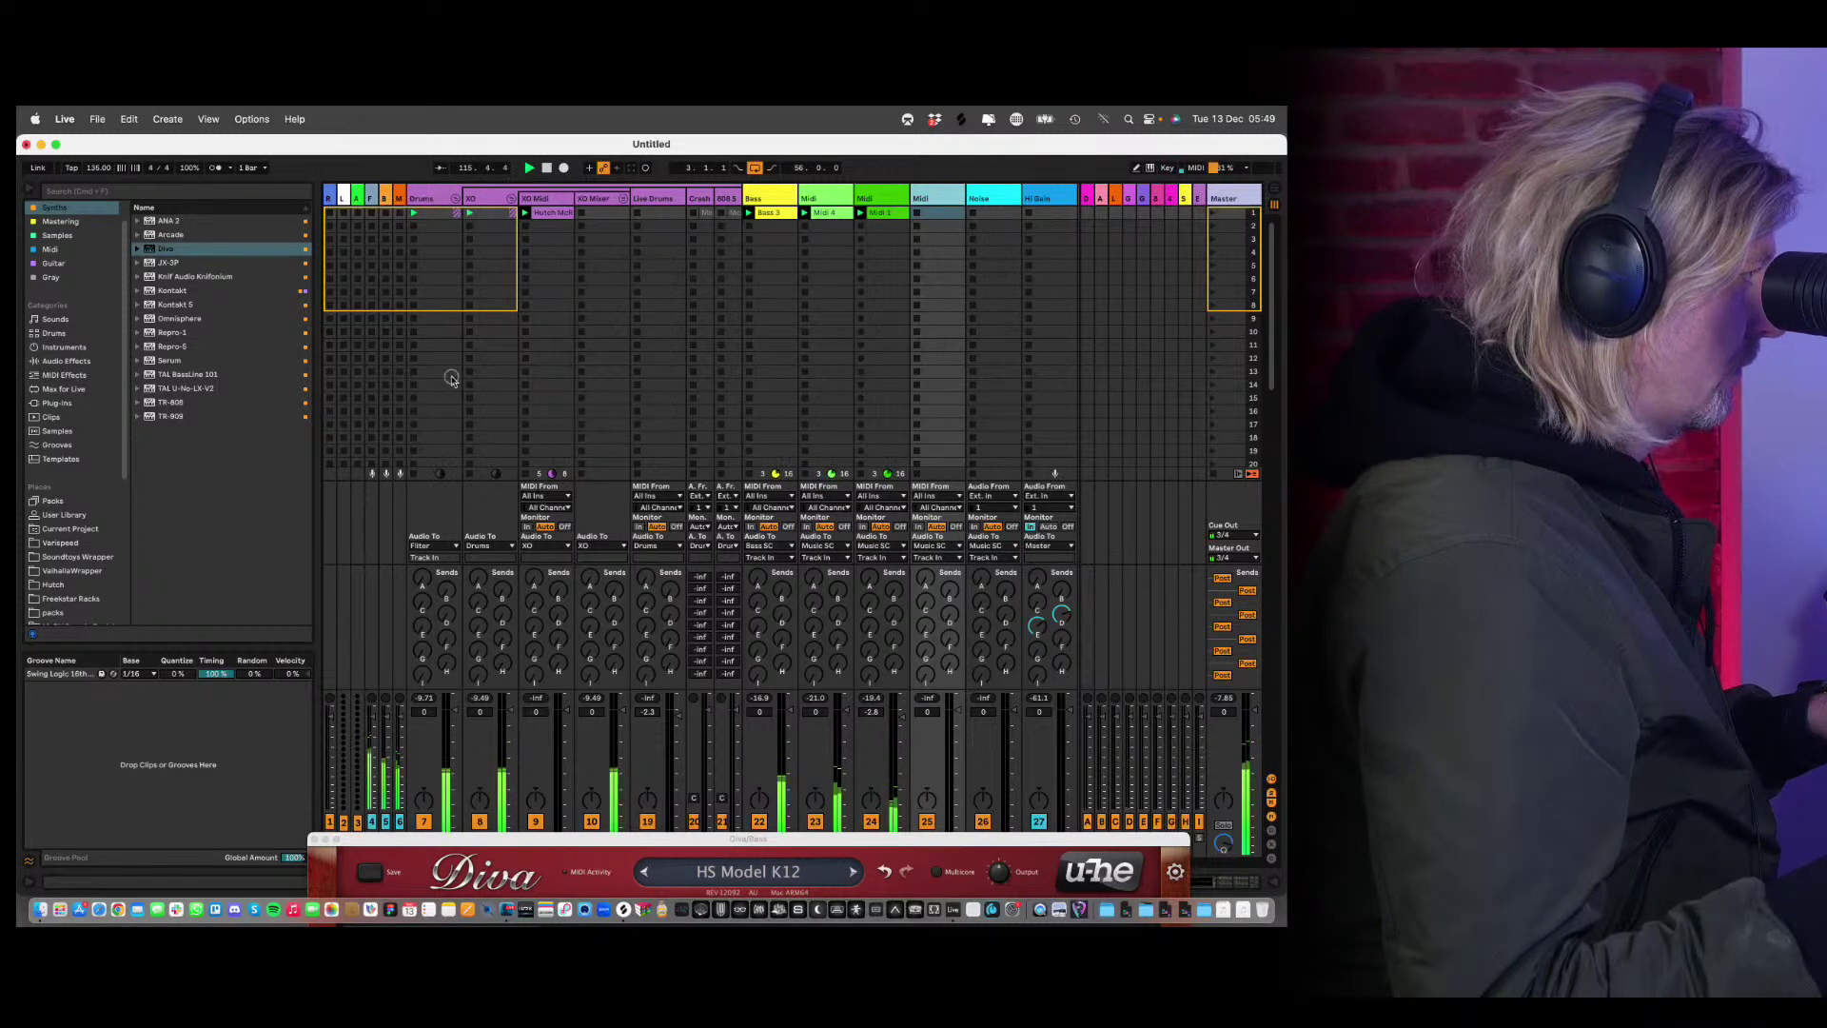
# Load TAL BassLine 101 onto the empty Midi track 25 and arm that track in place of track 24.
pyautogui.doubleClick(929, 197)
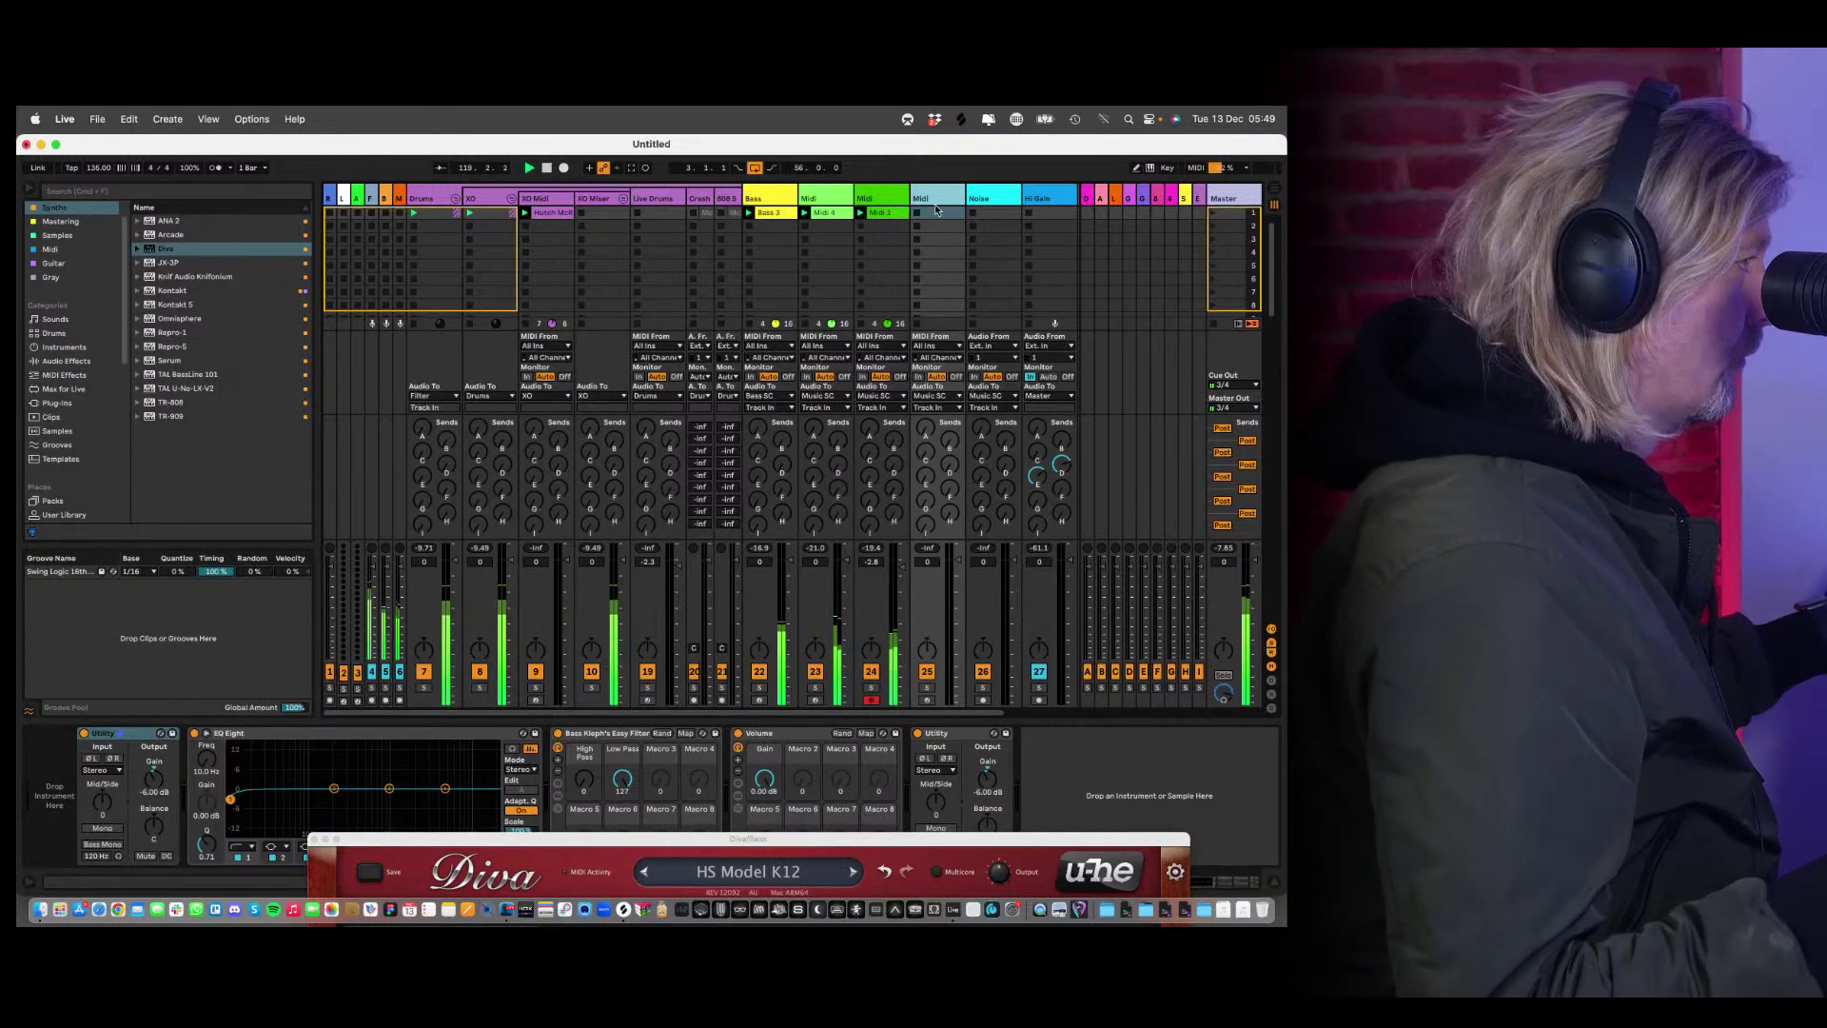
pyautogui.click(936, 198)
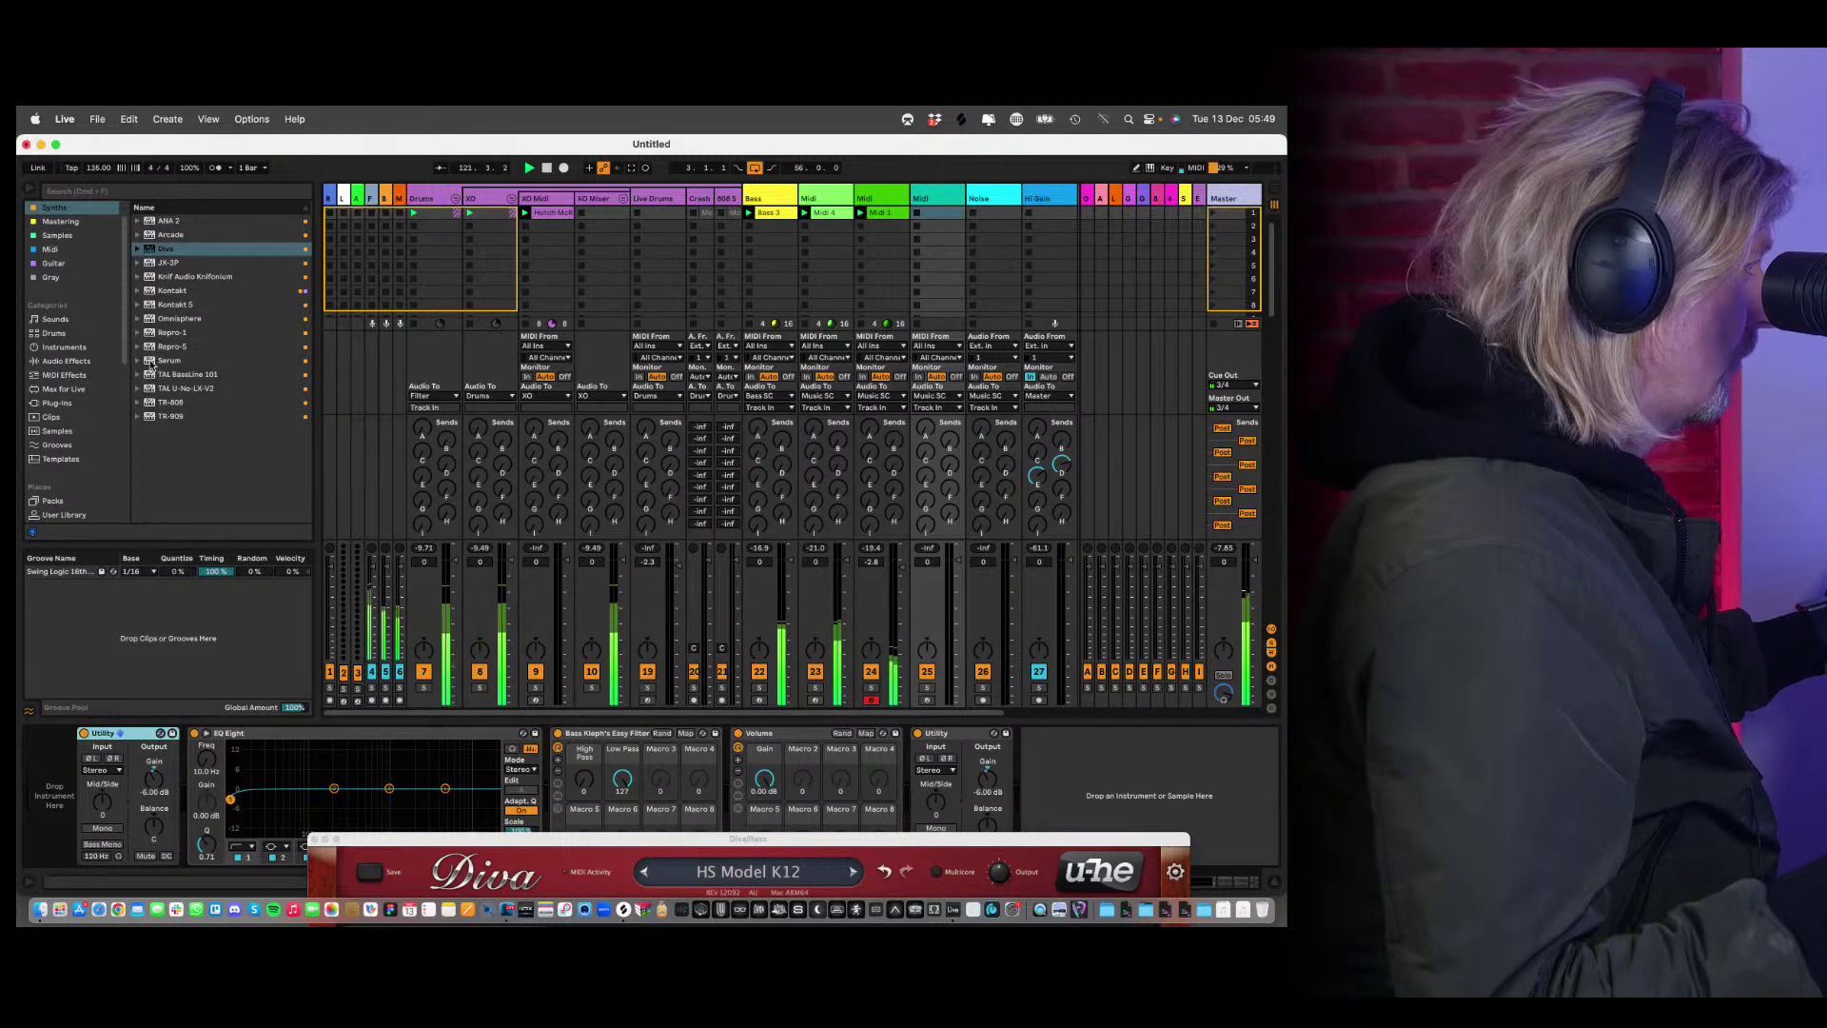
pyautogui.click(944, 194)
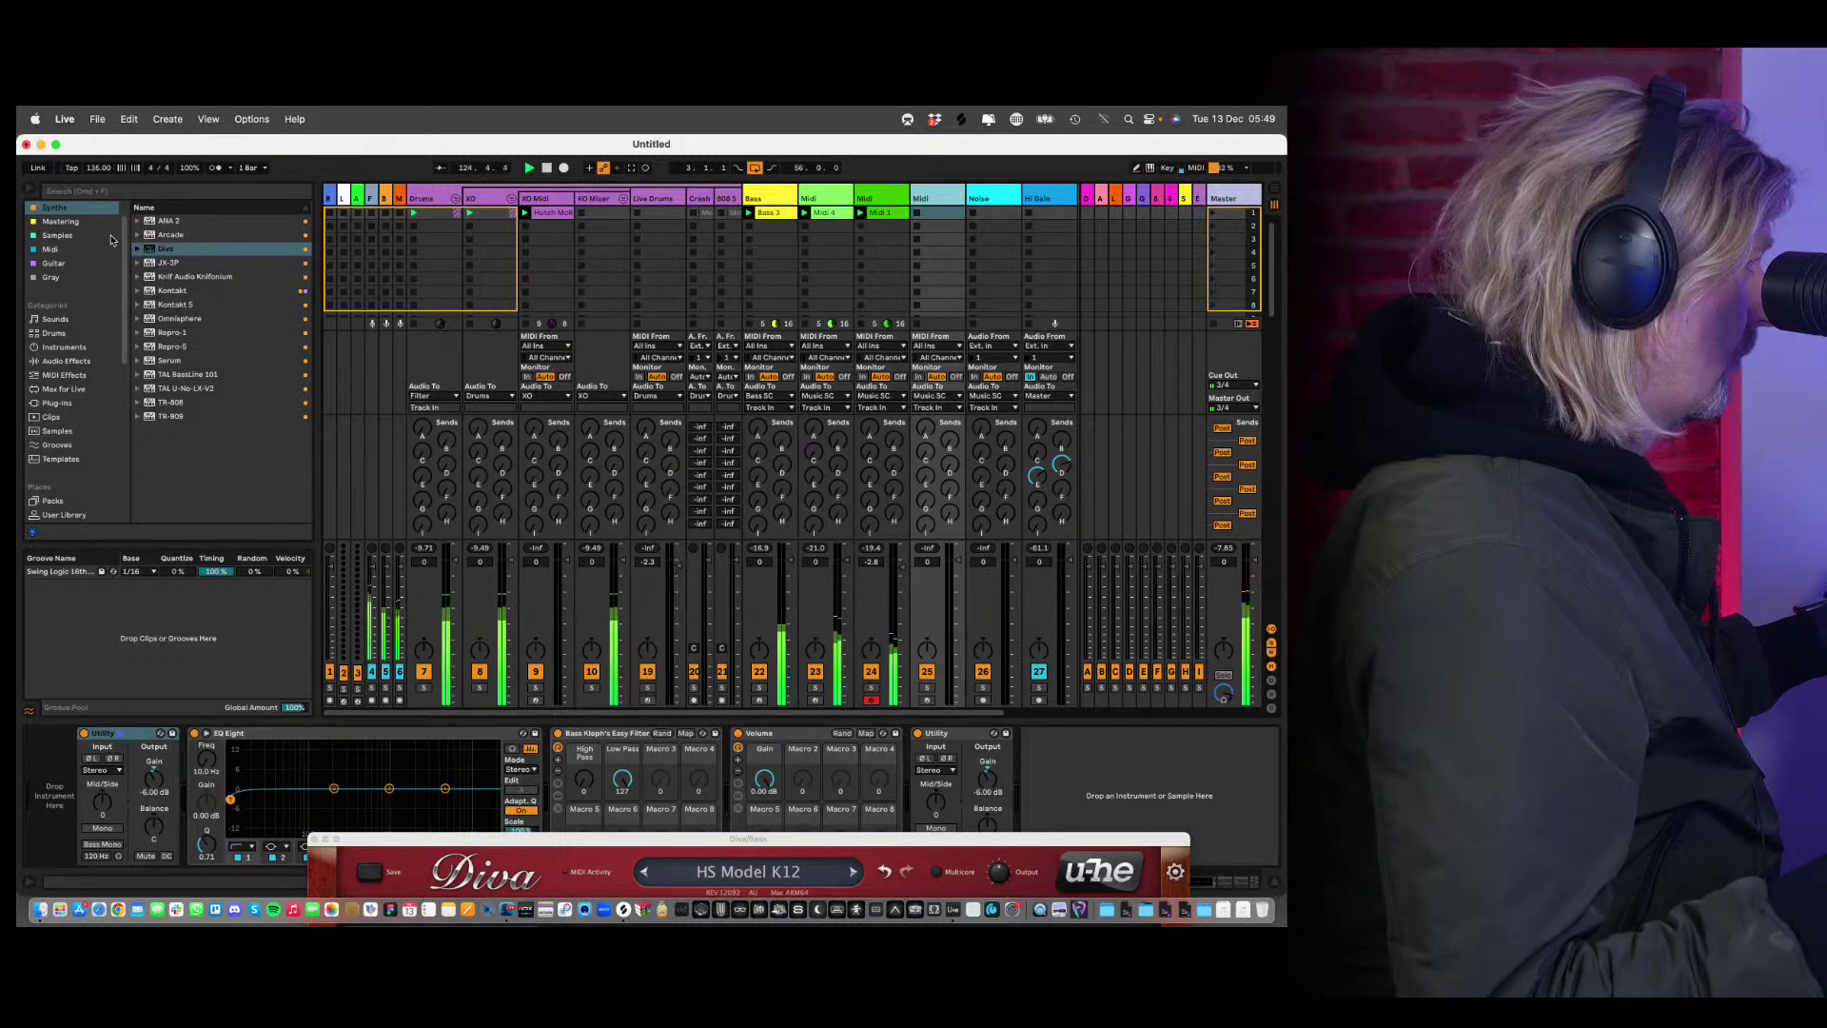
pyautogui.click(188, 374)
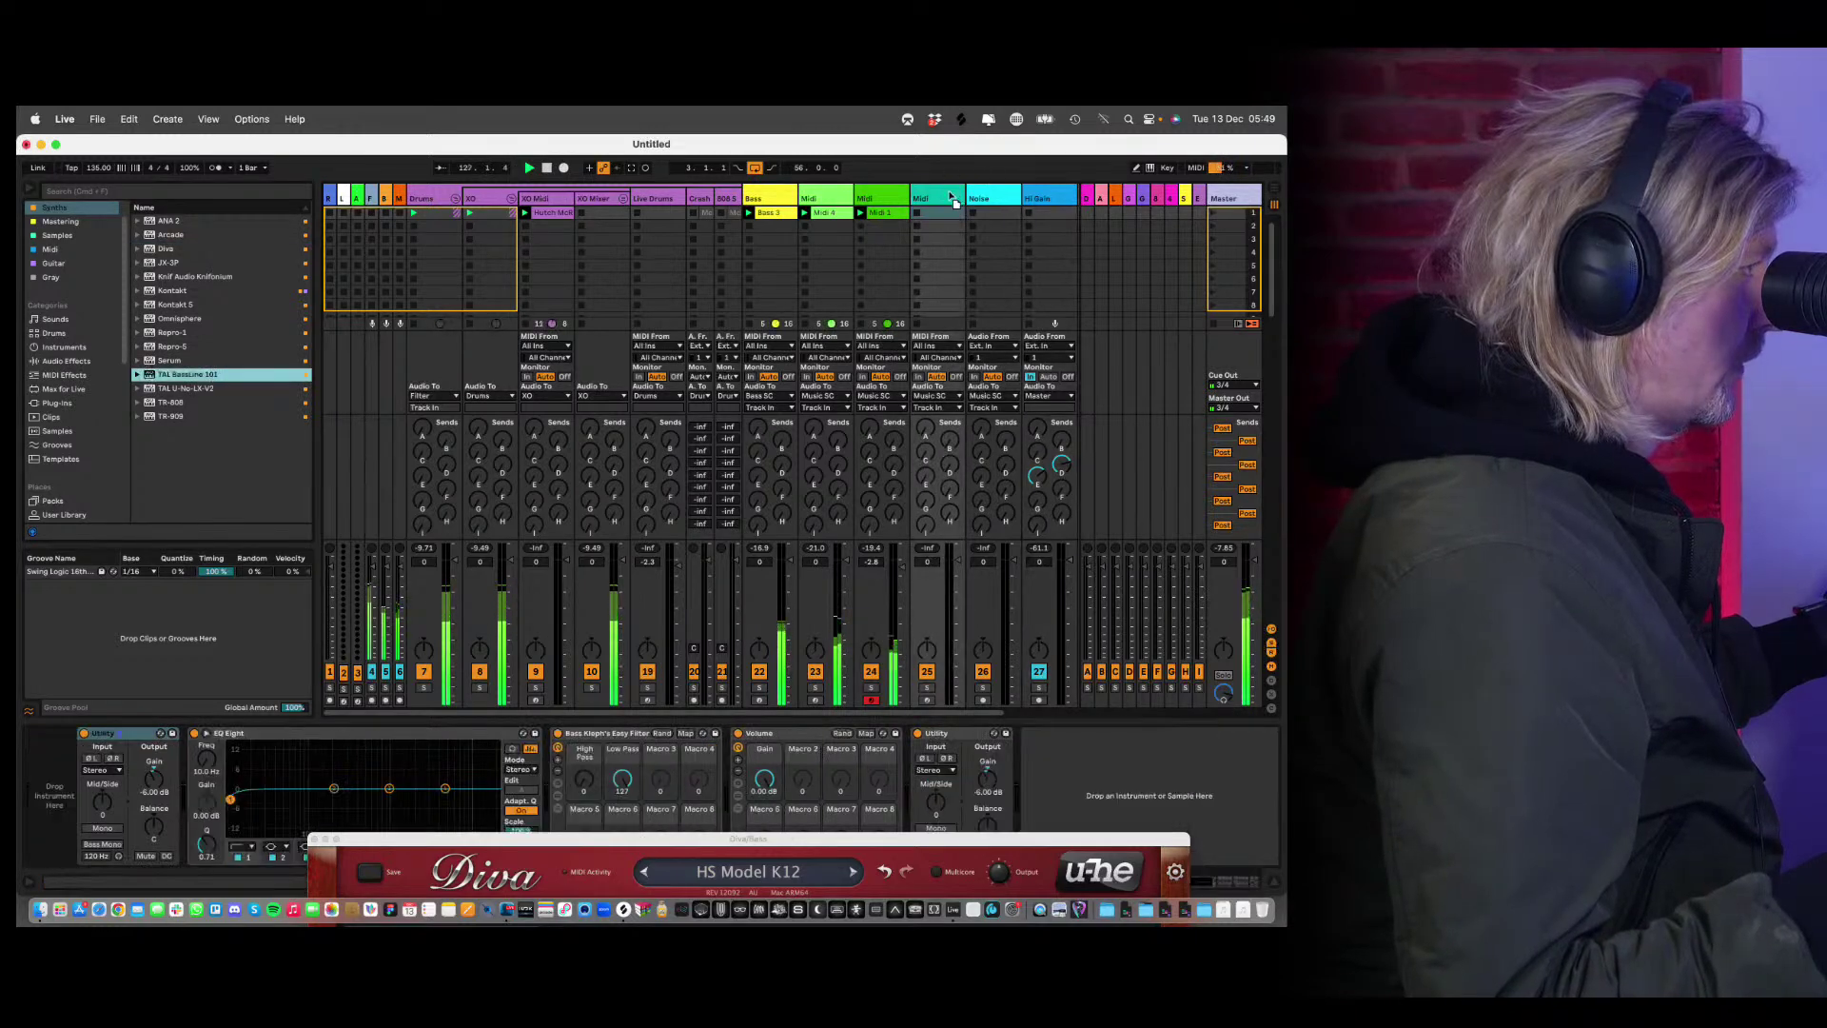
pyautogui.press('Return')
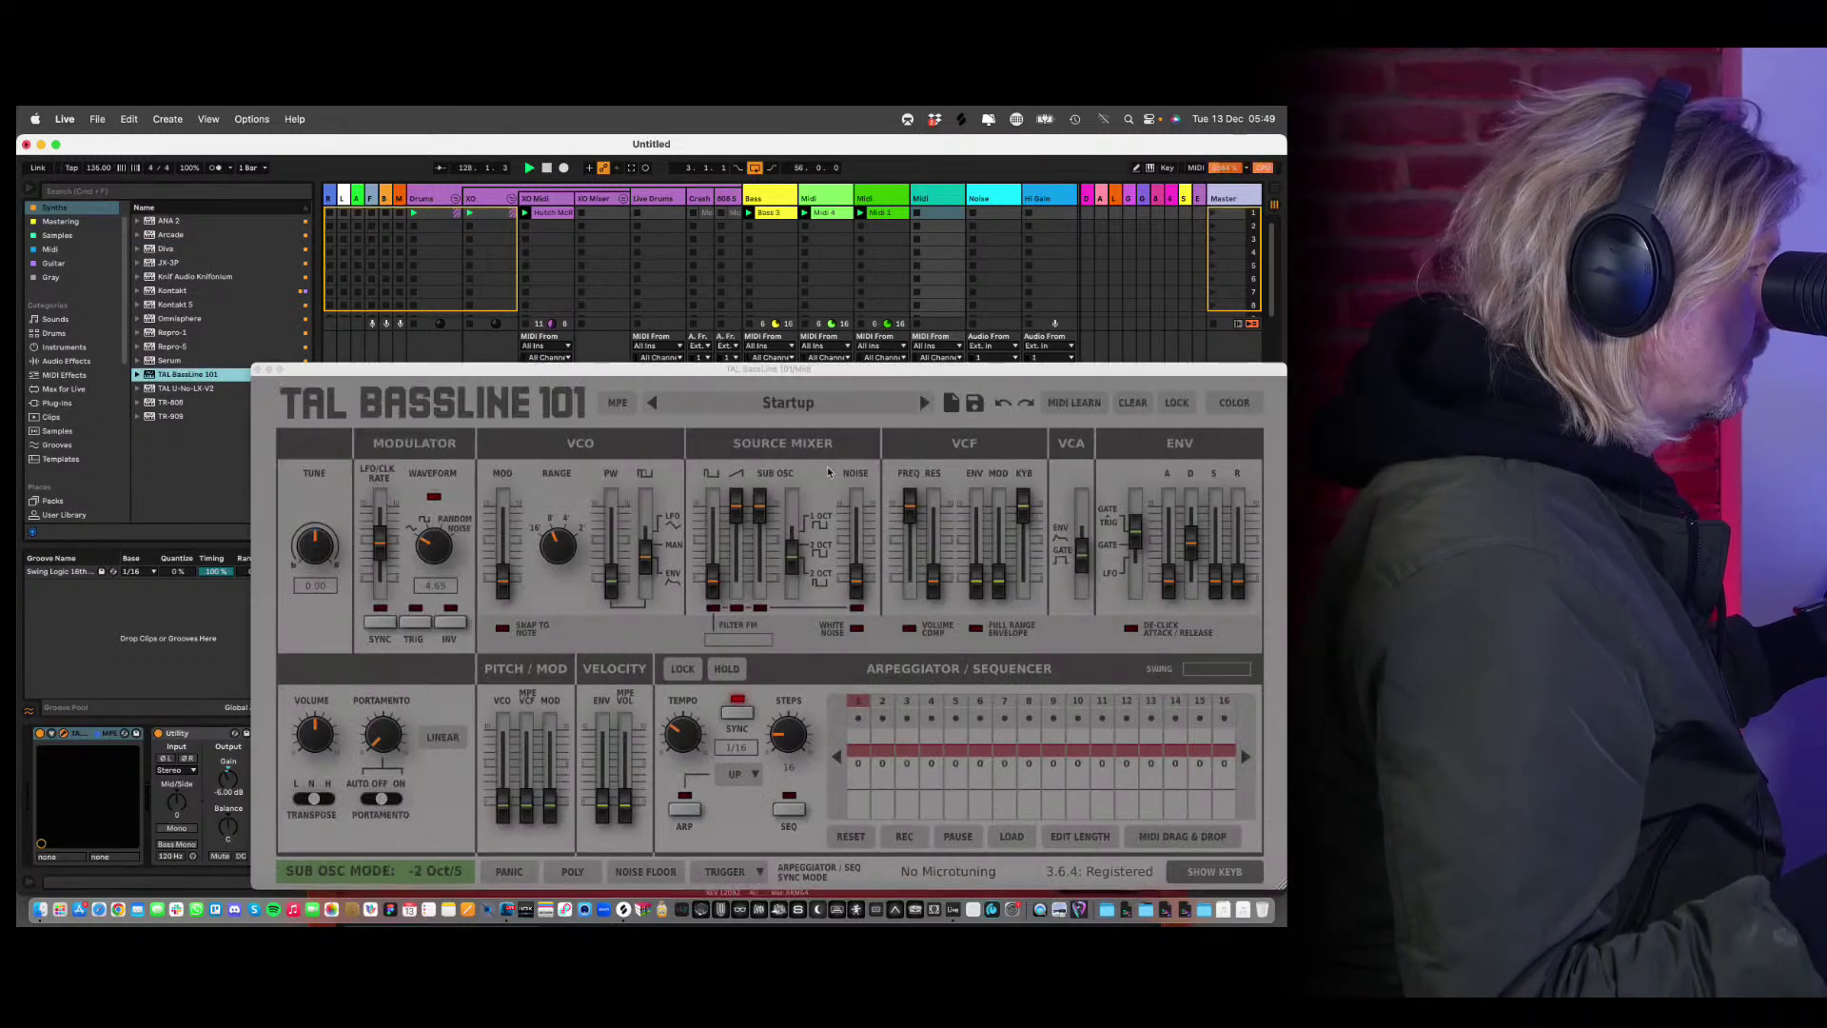
pyautogui.moveTo(1012, 371); pyautogui.dragTo(569, 238)
pyautogui.click(932, 702)
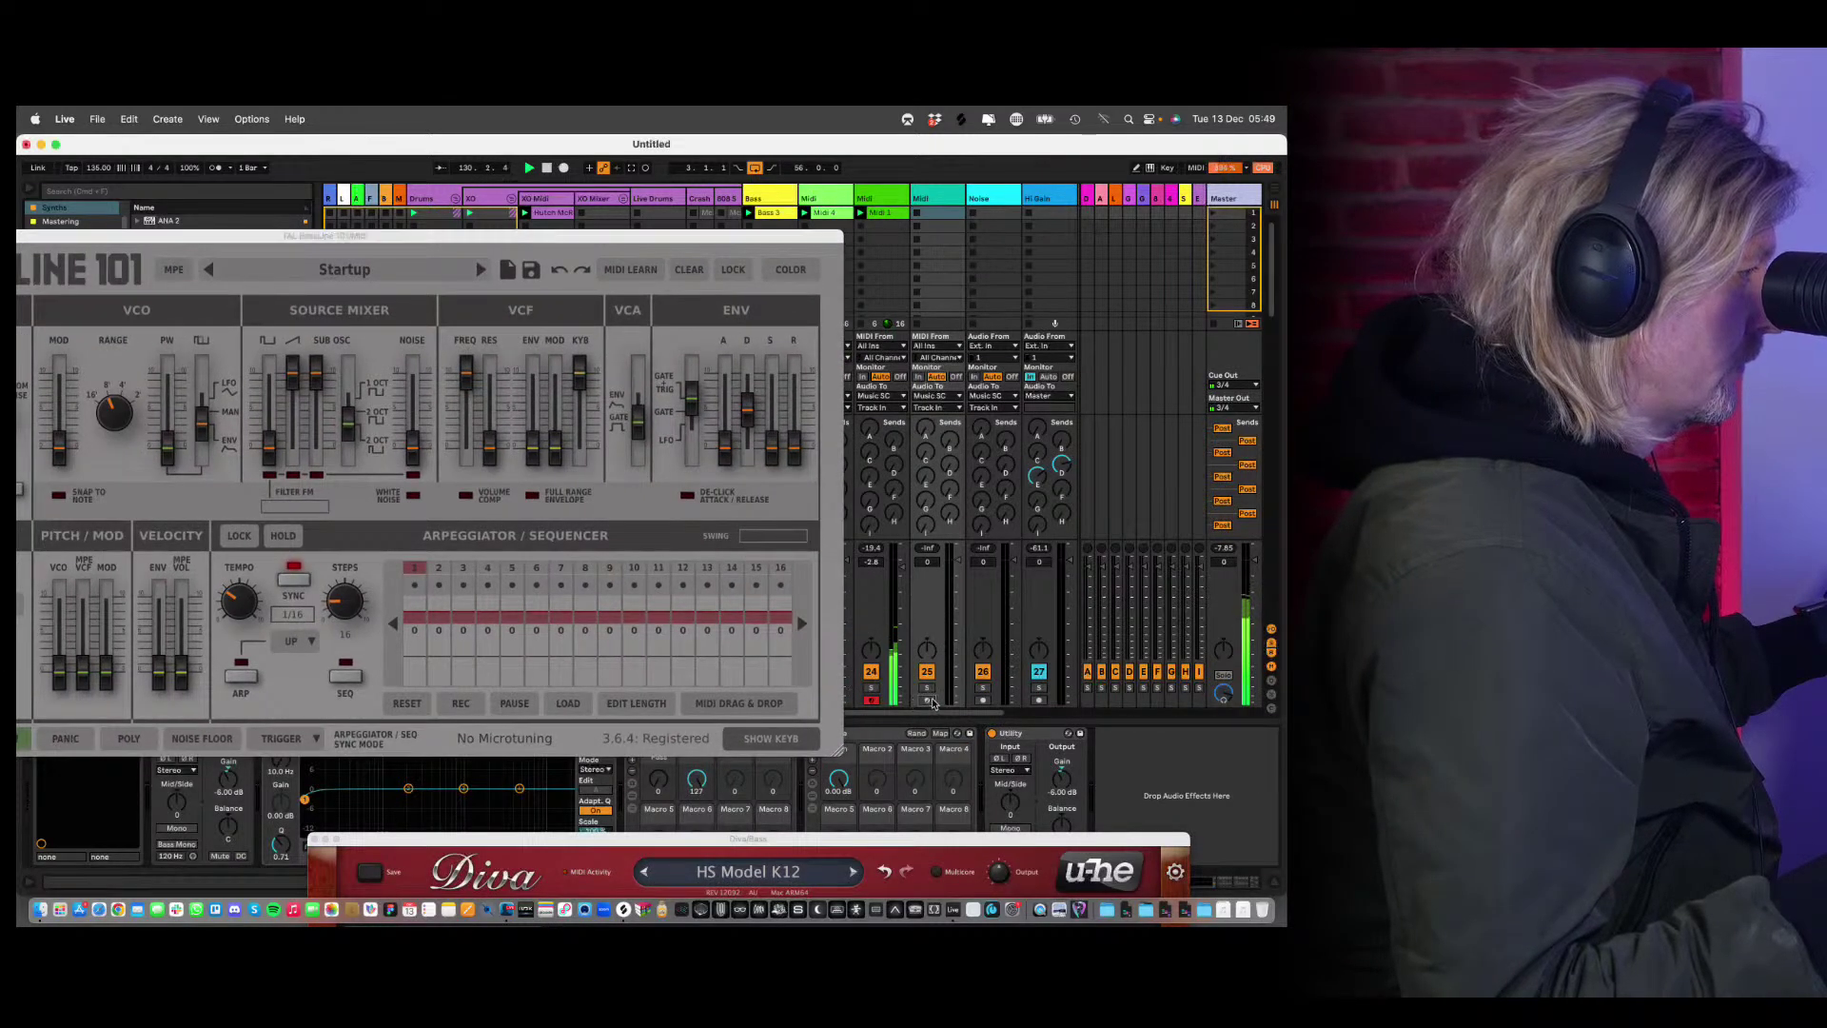
pyautogui.click(873, 702)
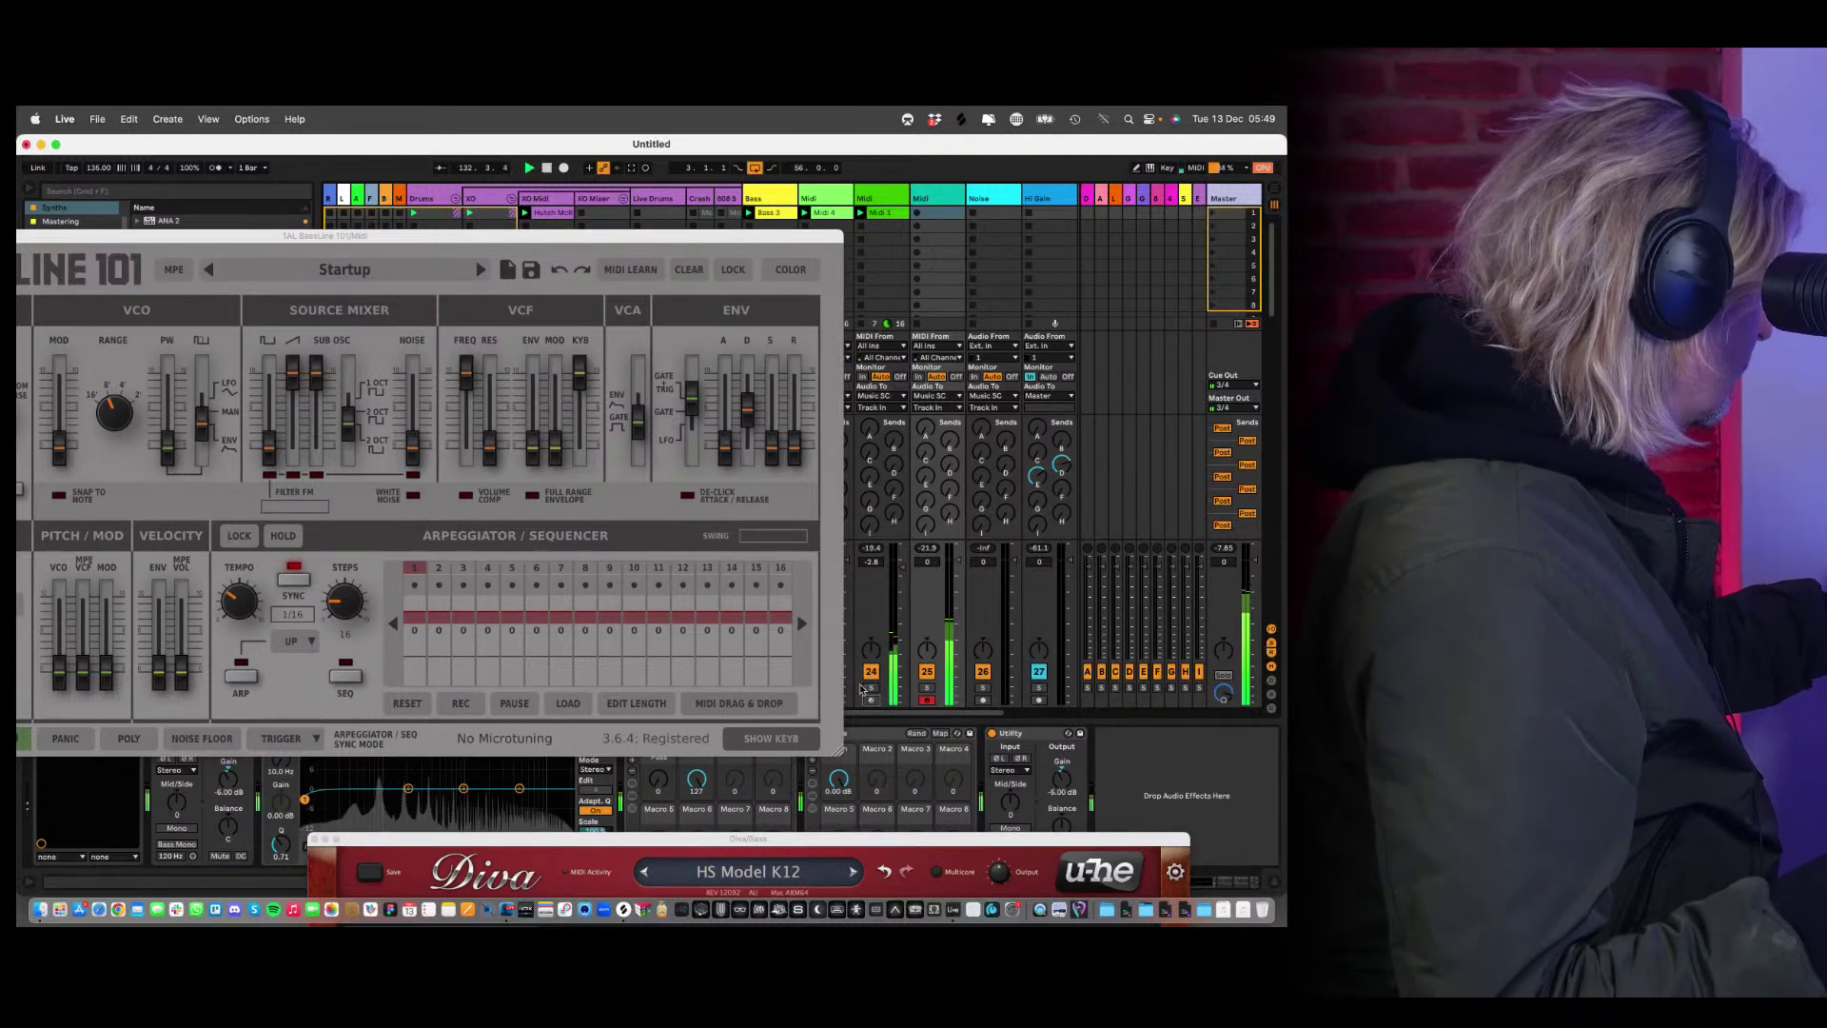
pyautogui.moveTo(719, 238); pyautogui.dragTo(1067, 278)
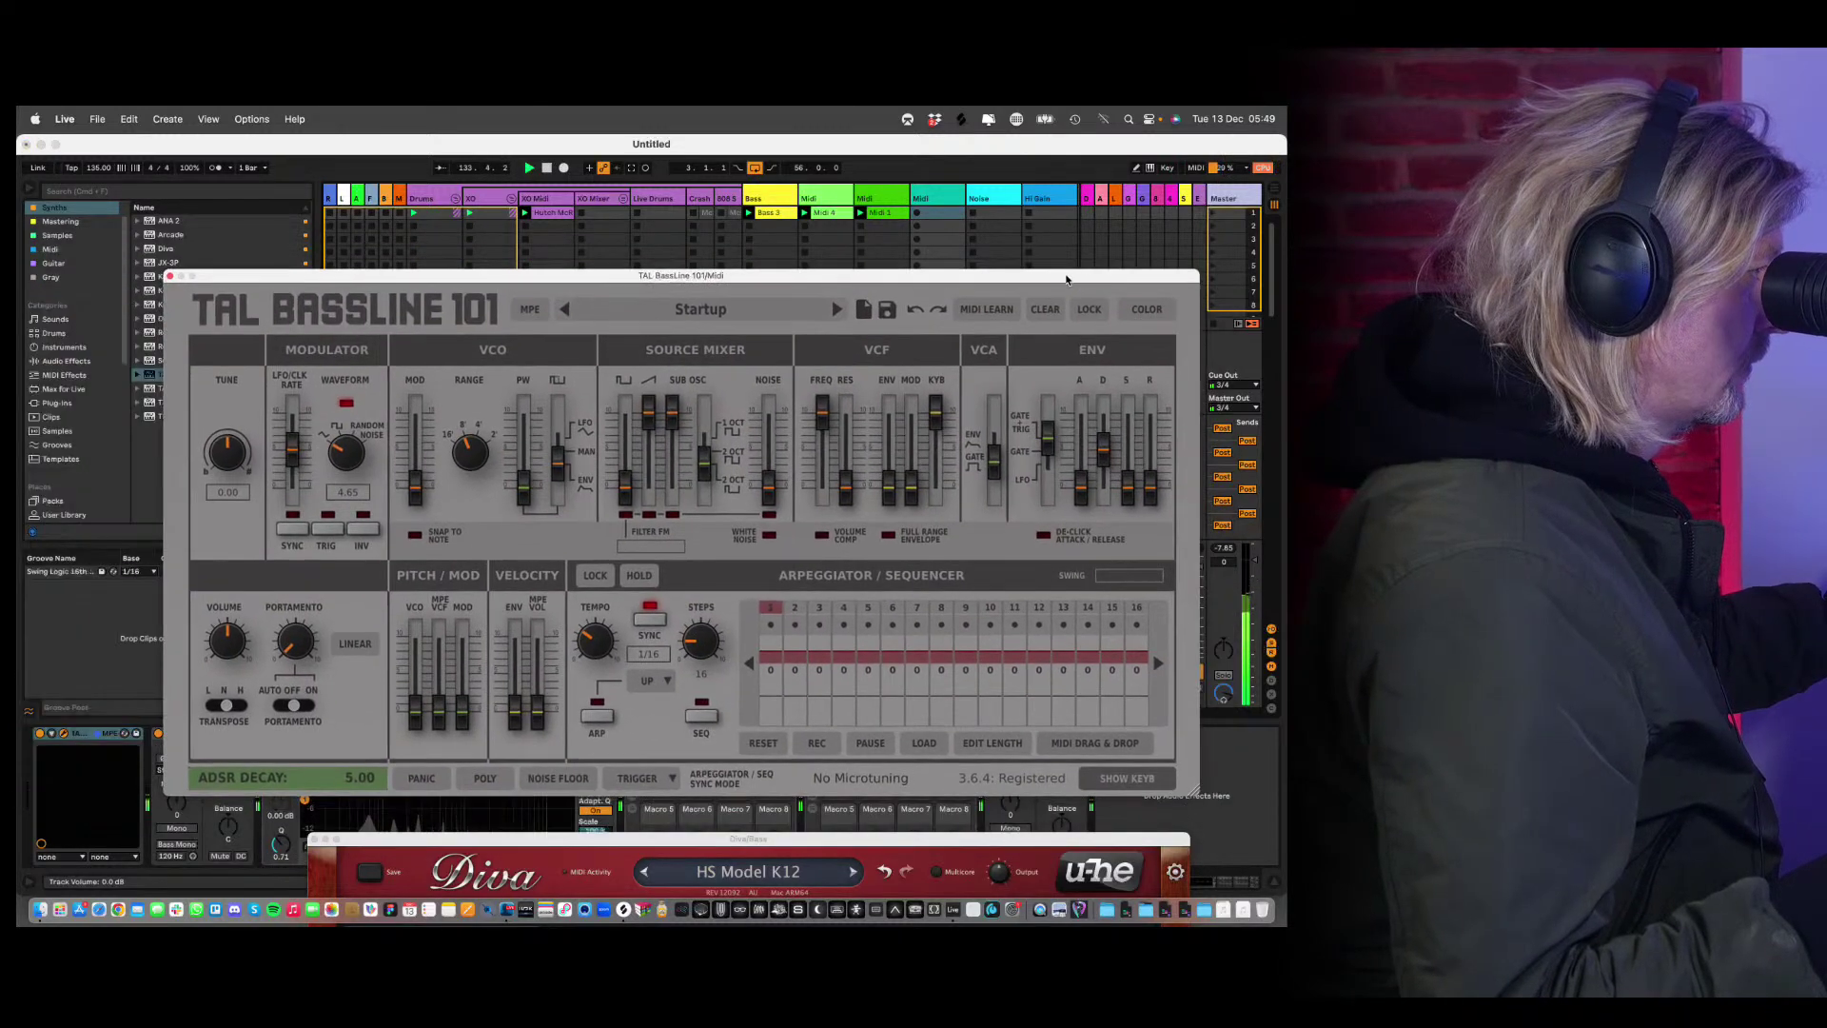
# Load the ST_Bass_03 preset from Solidtrax's Bass folder and set the envelope sustain to 0.00.
pyautogui.click(758, 310)
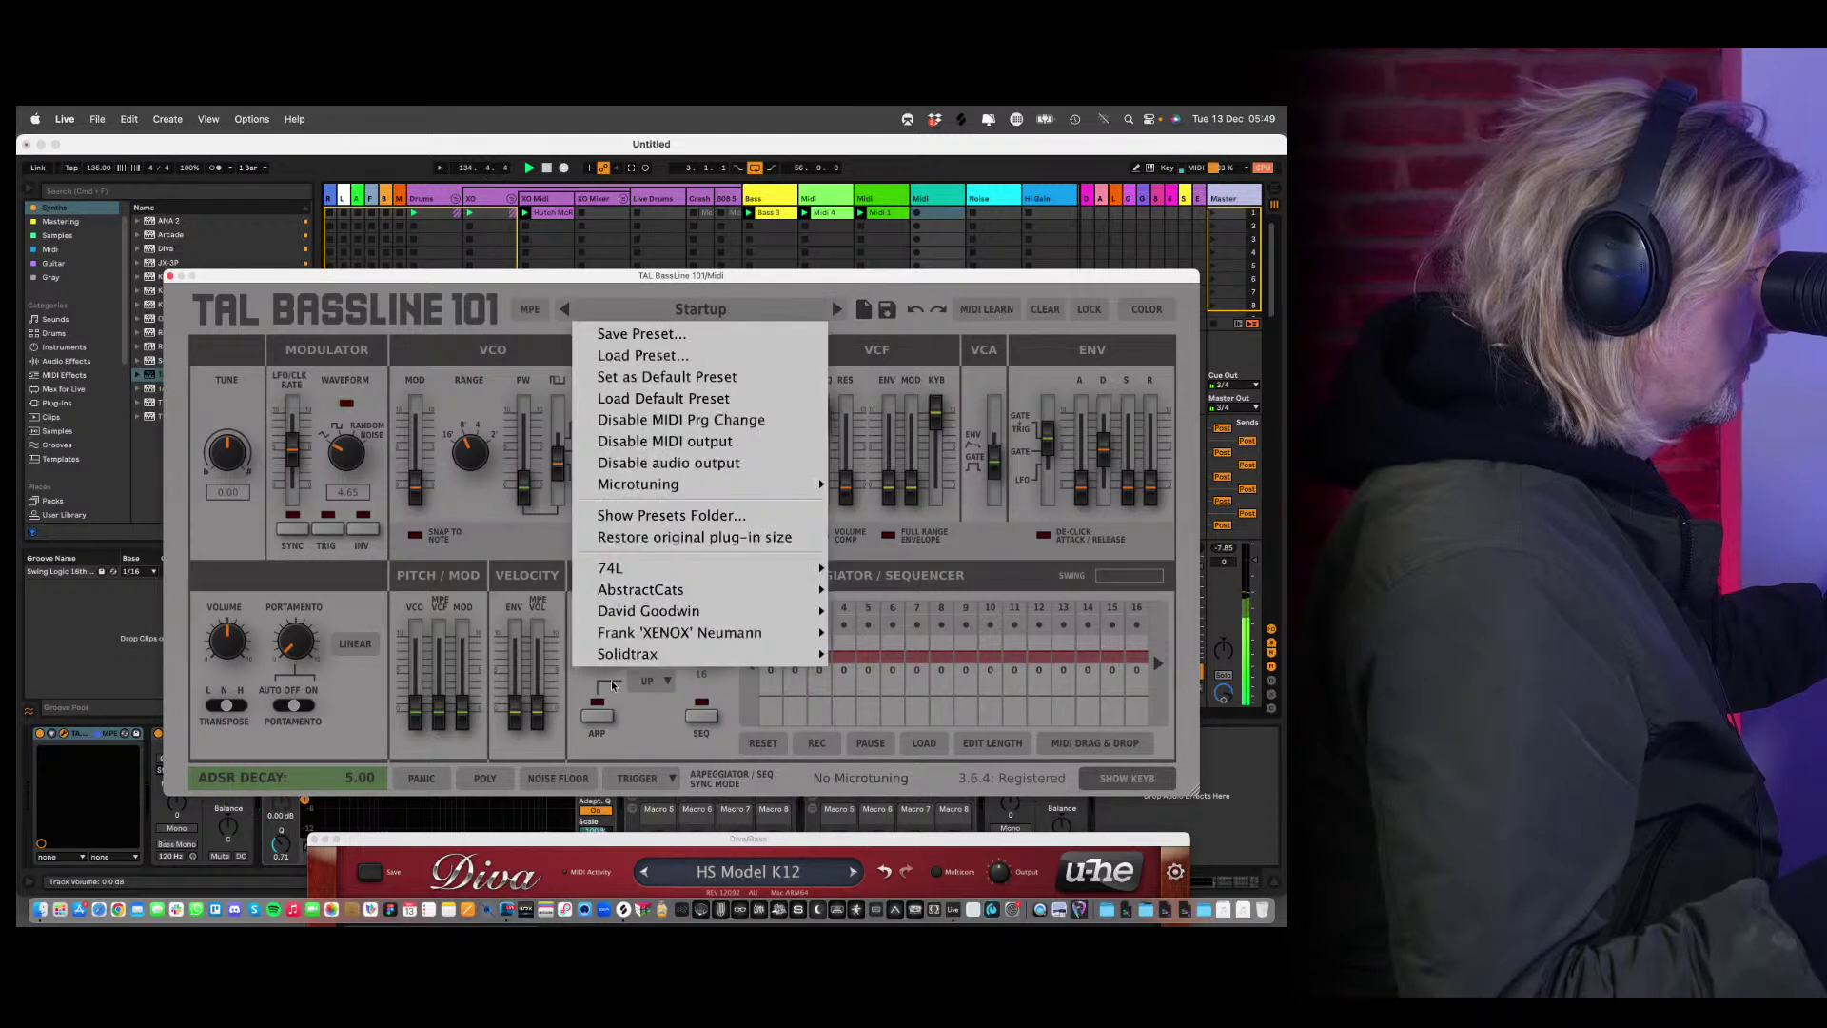
pyautogui.moveTo(652, 656)
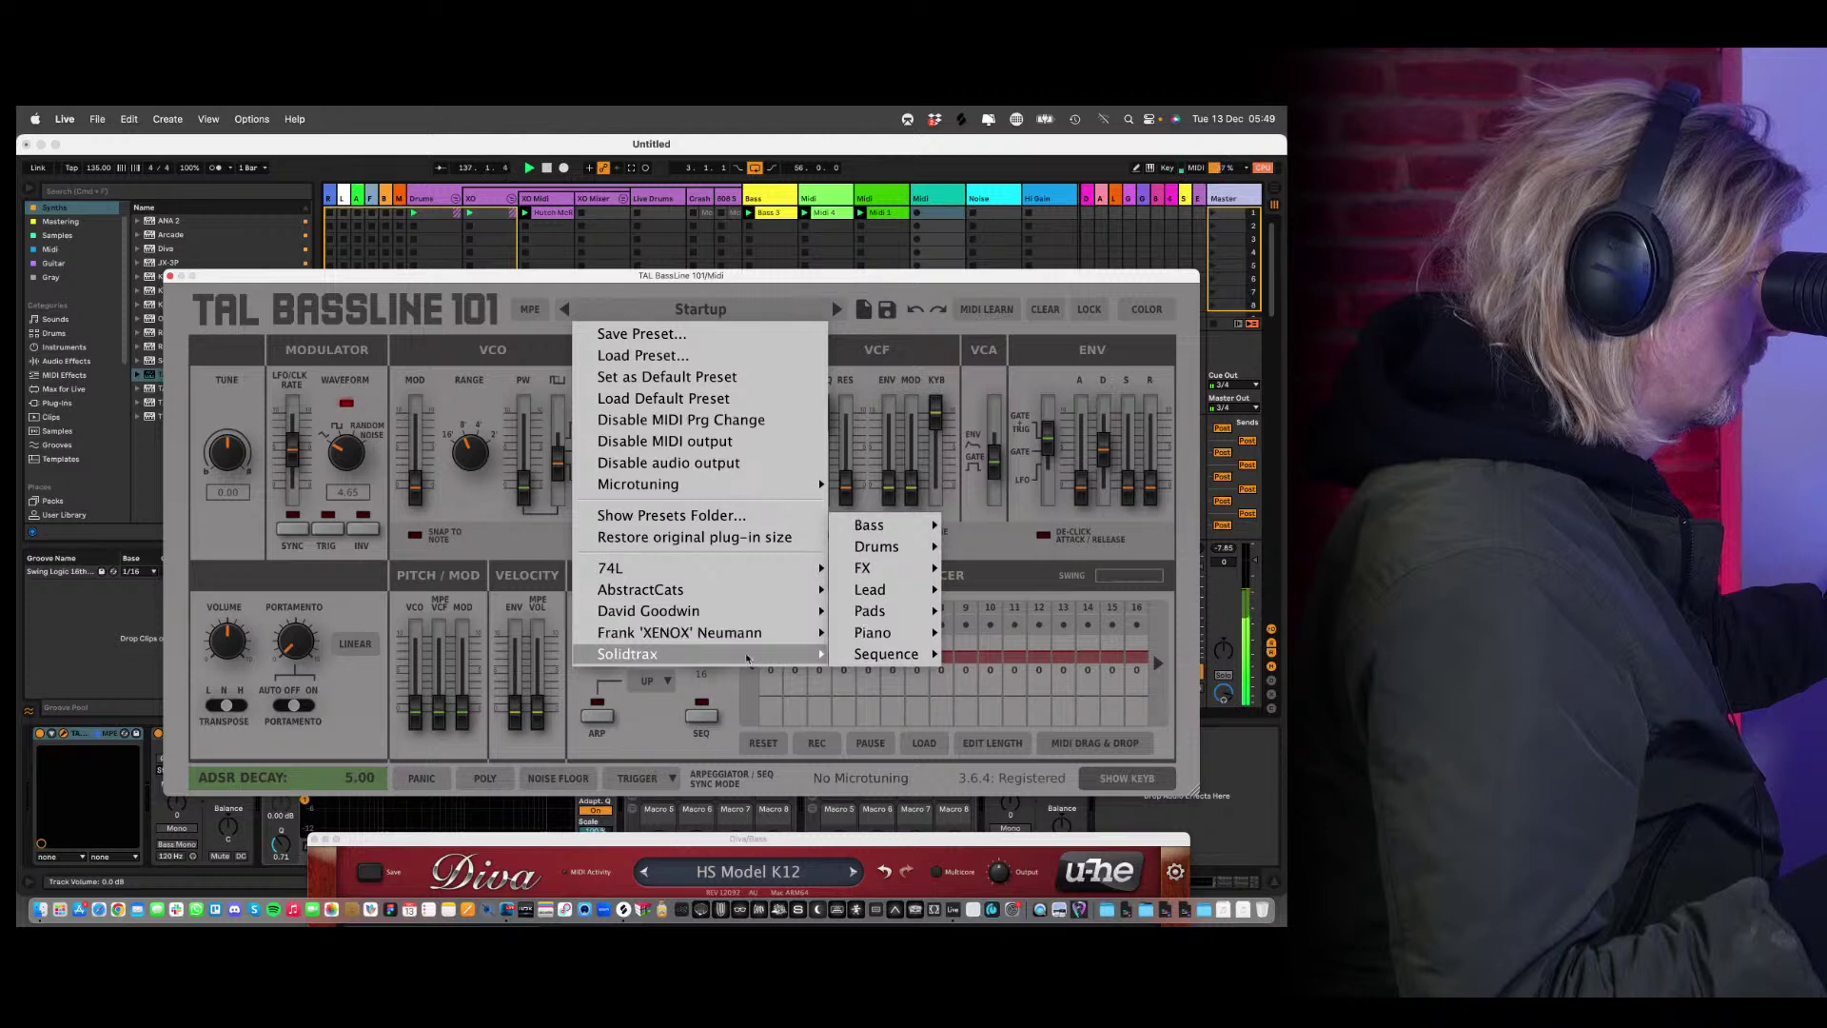
pyautogui.moveTo(875, 592)
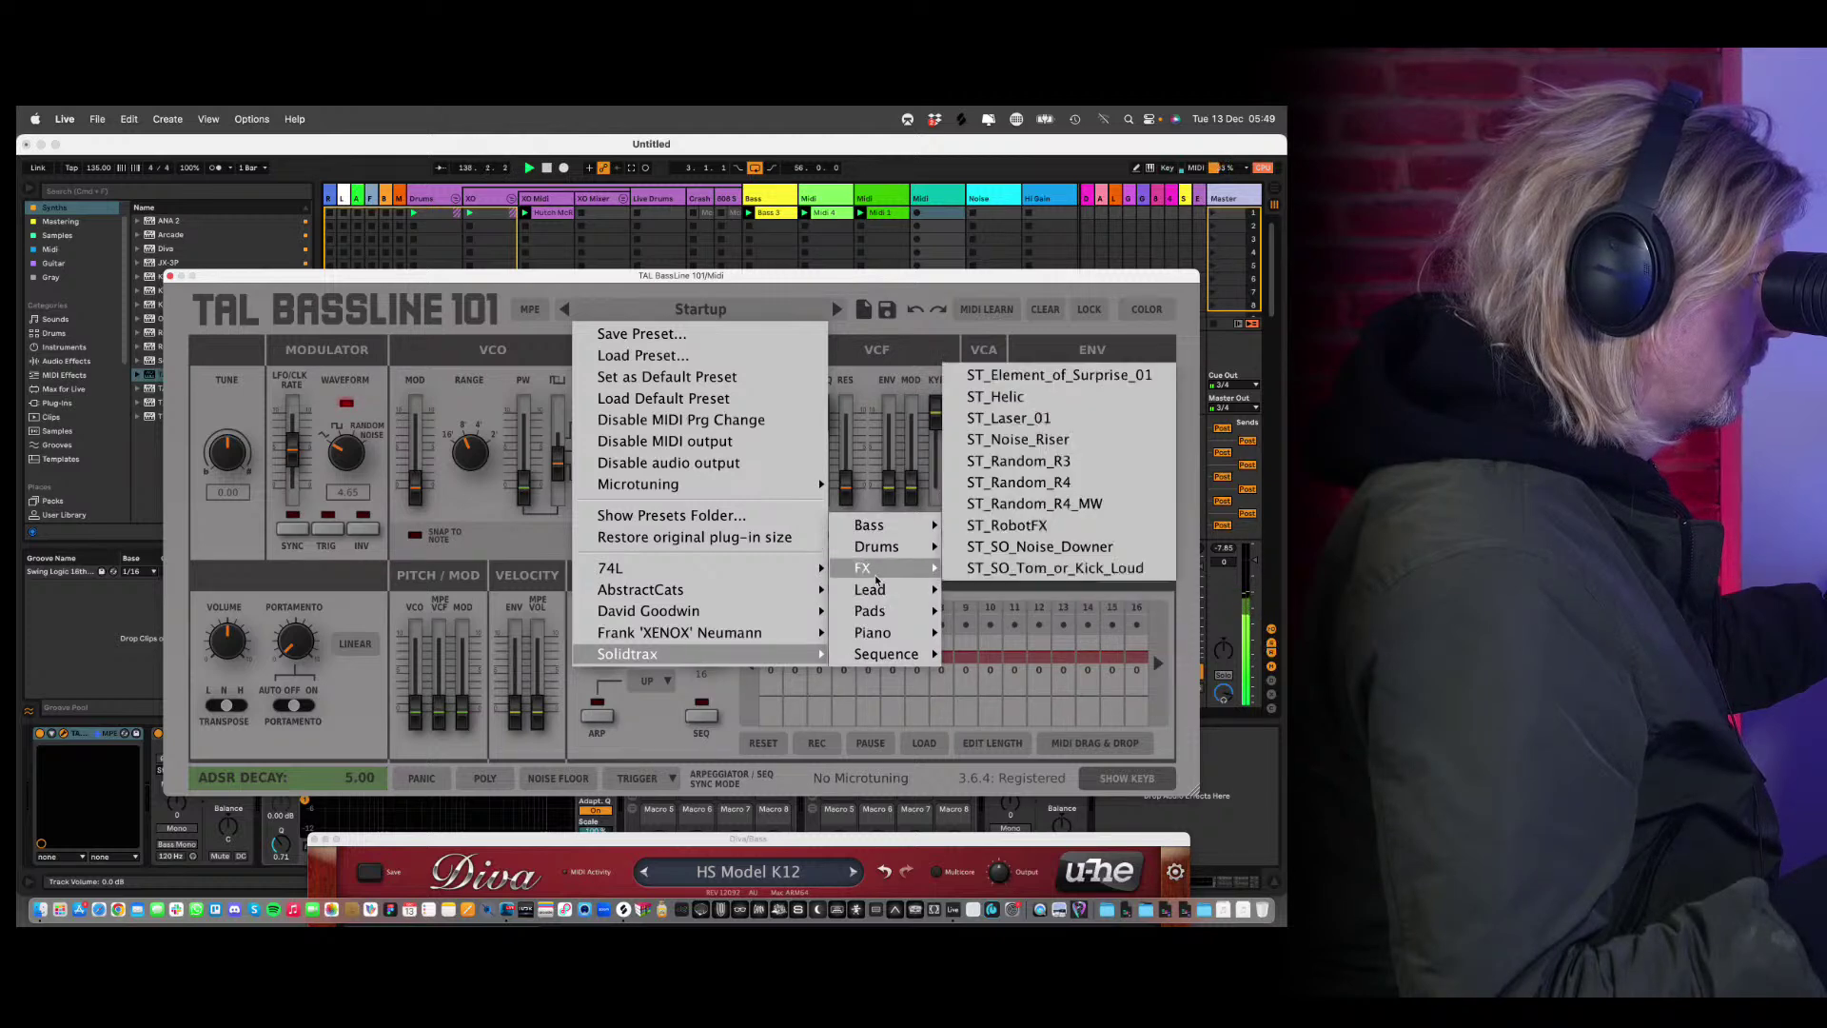
pyautogui.moveTo(881, 526)
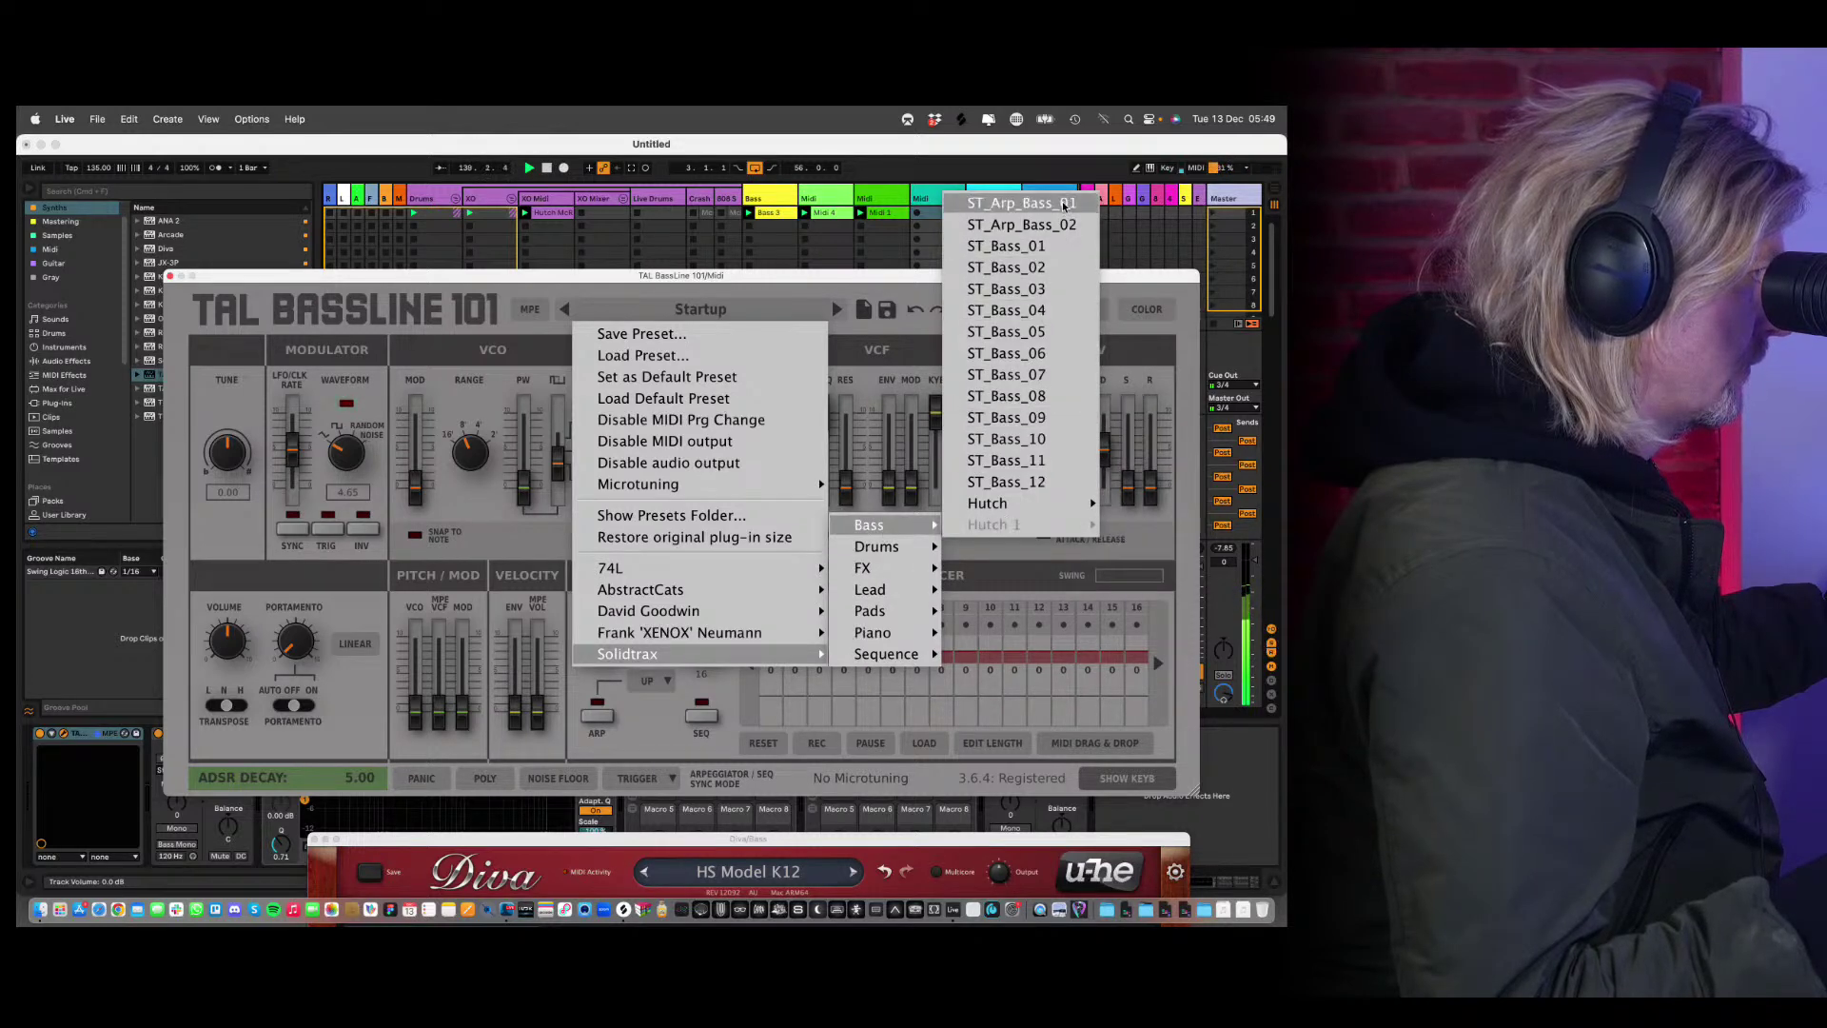
pyautogui.click(1009, 289)
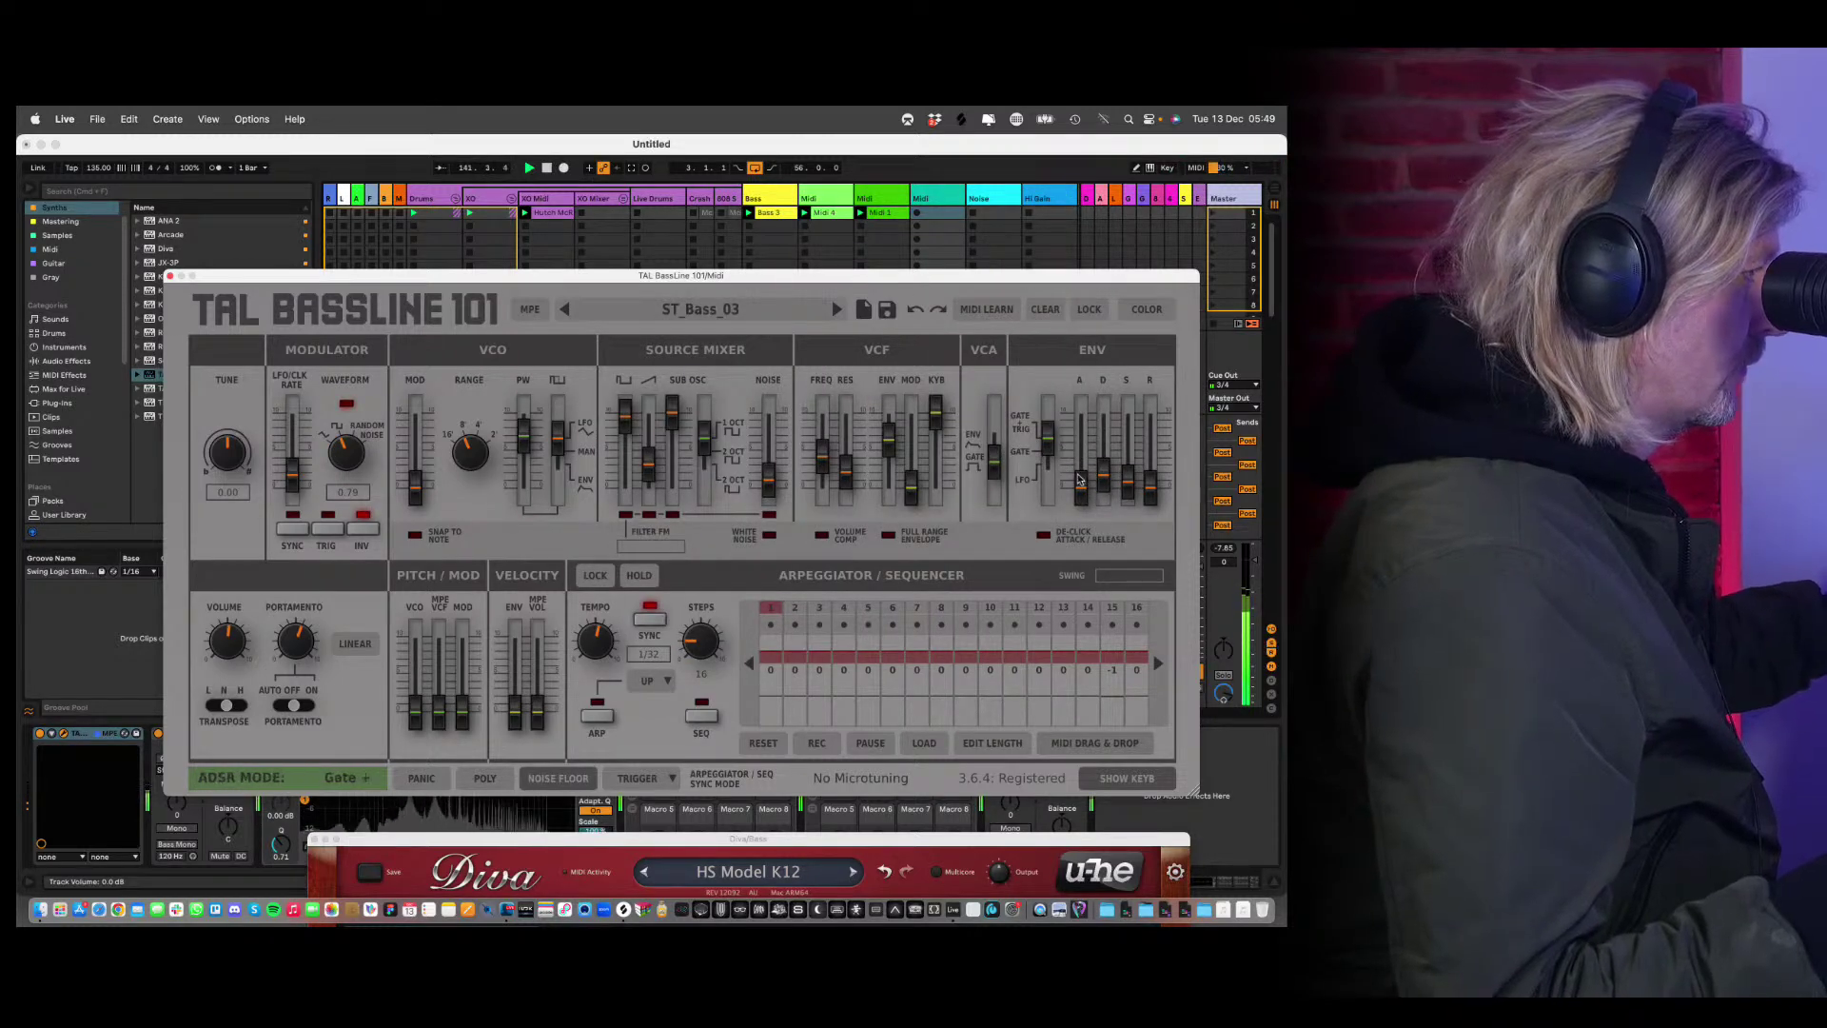
pyautogui.click(1126, 483)
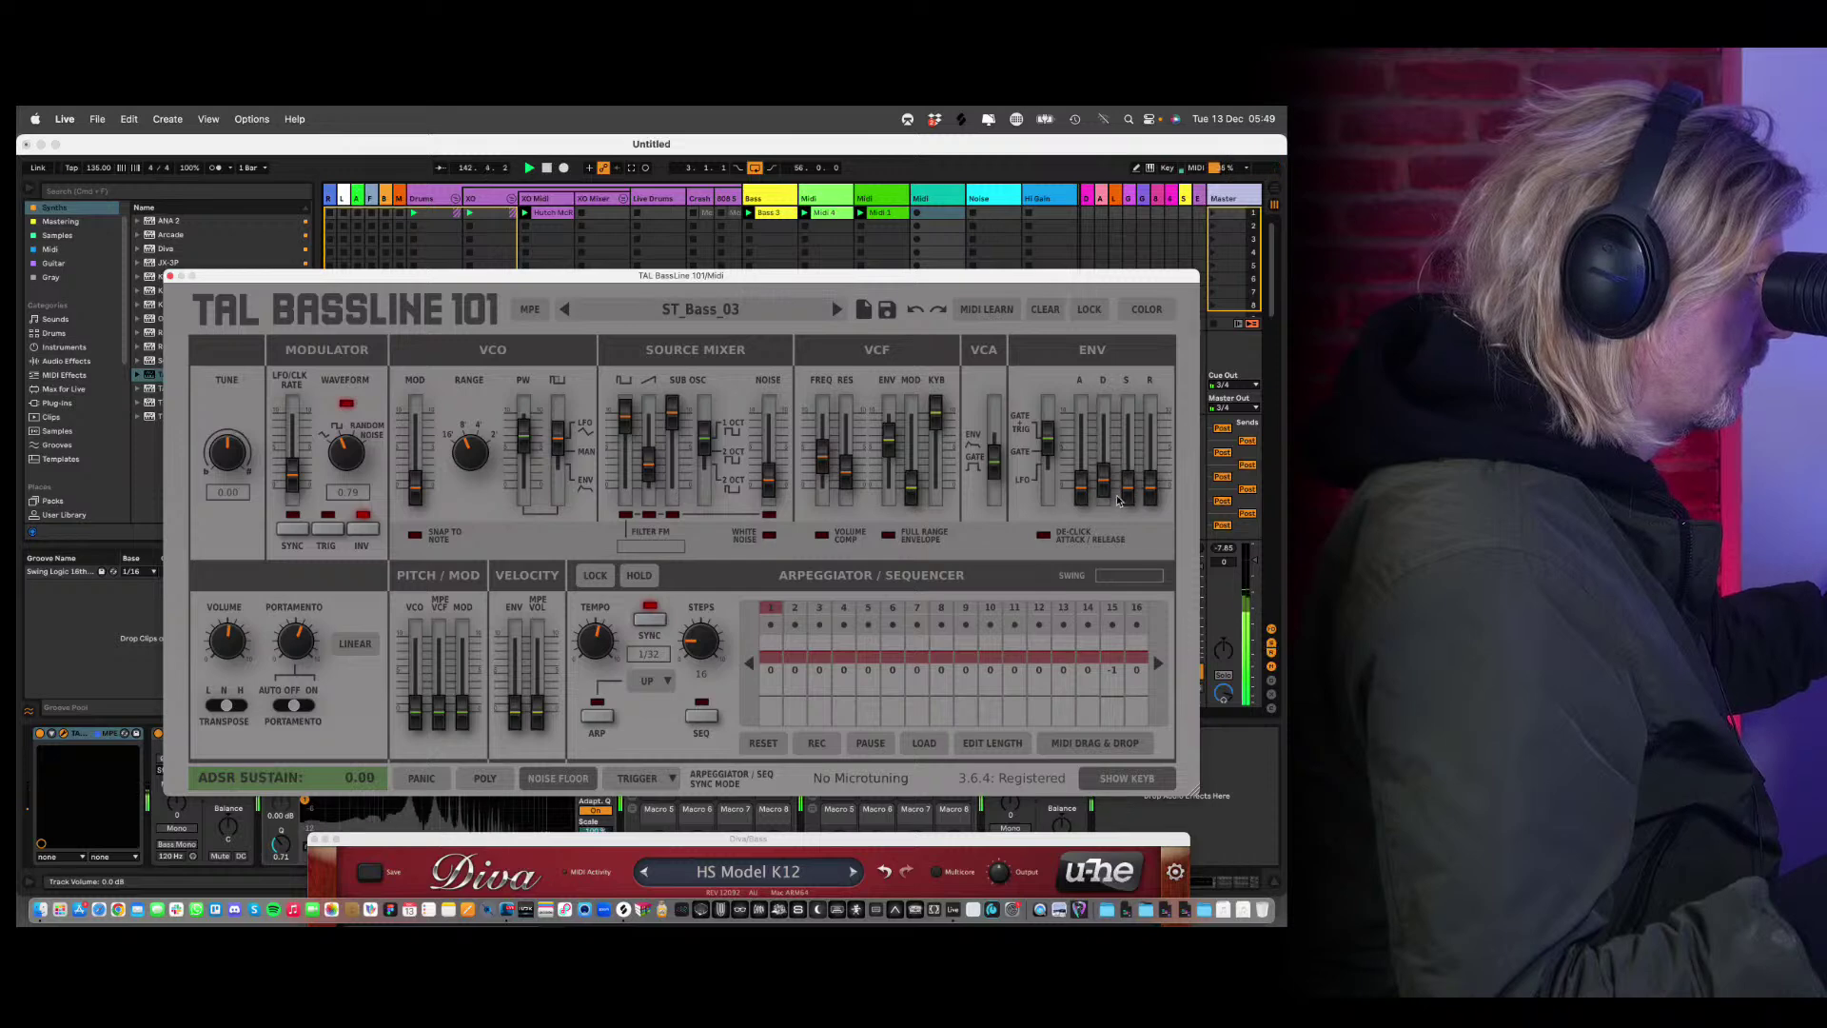
# Create a clip in track 25's first slot with G3 and A3 notes, and raise both by an octave.
pyautogui.click(942, 213)
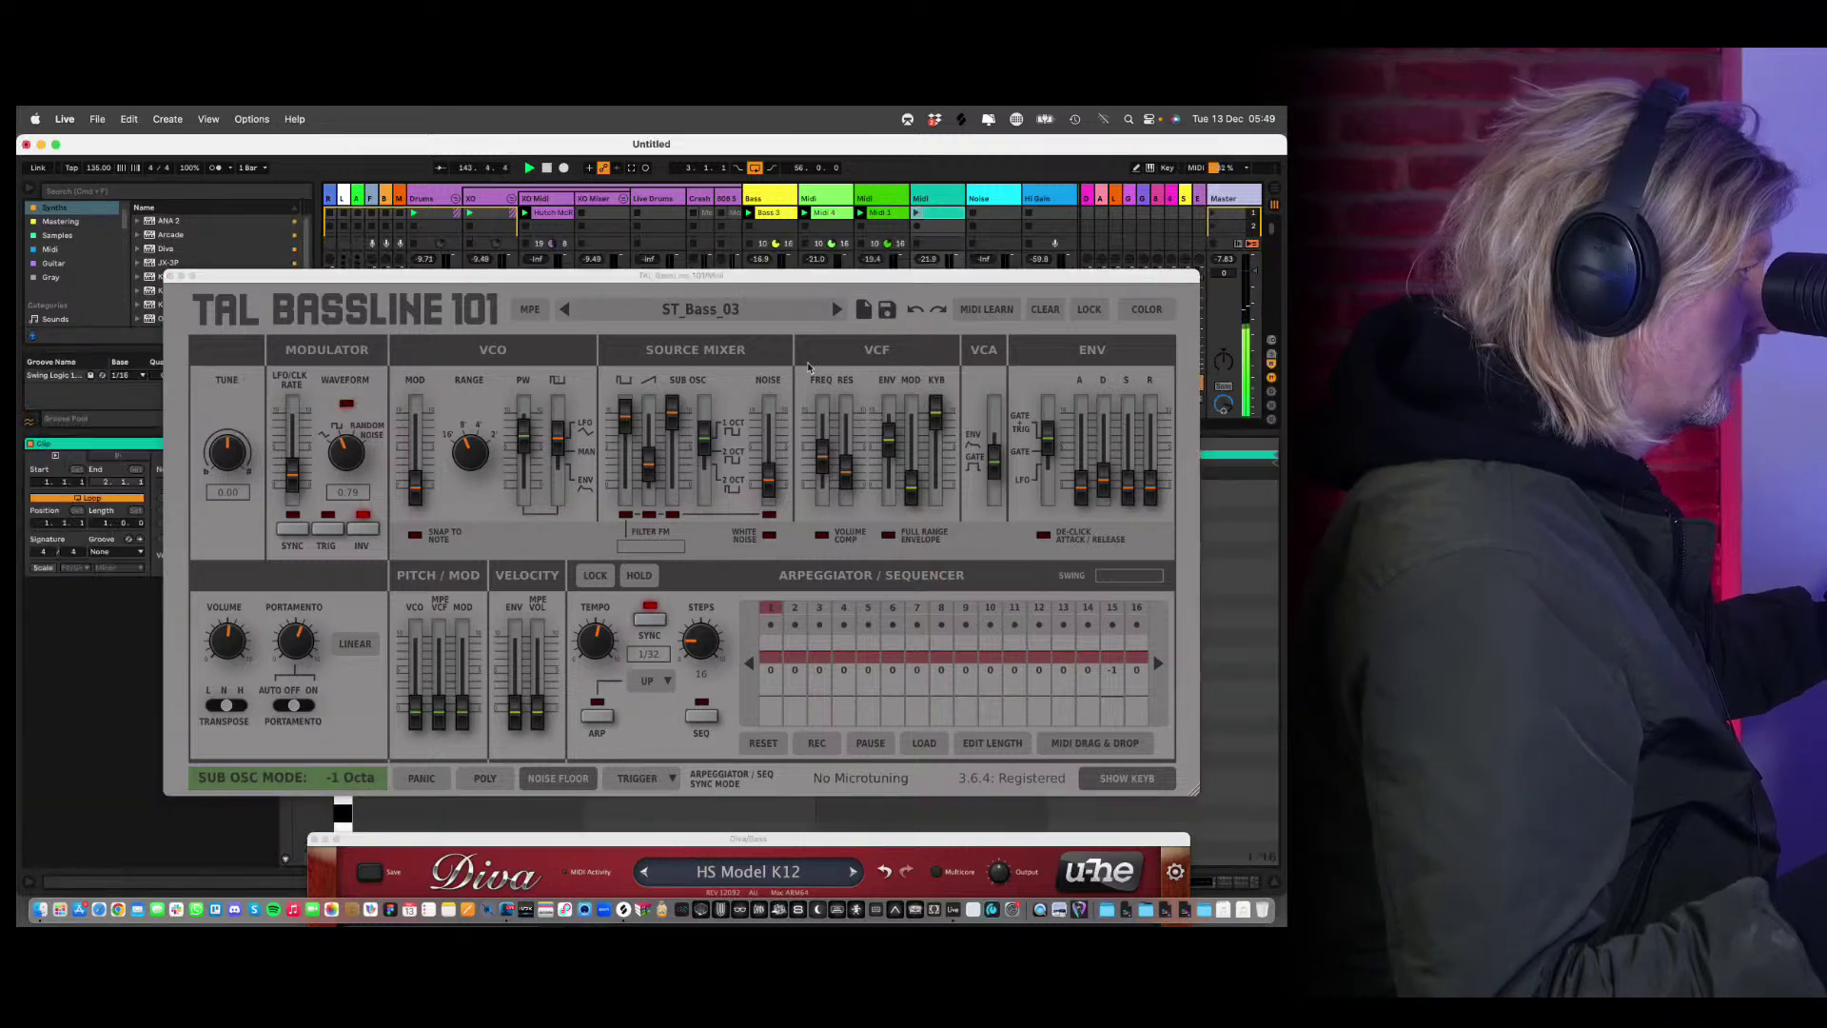
pyautogui.click(170, 277)
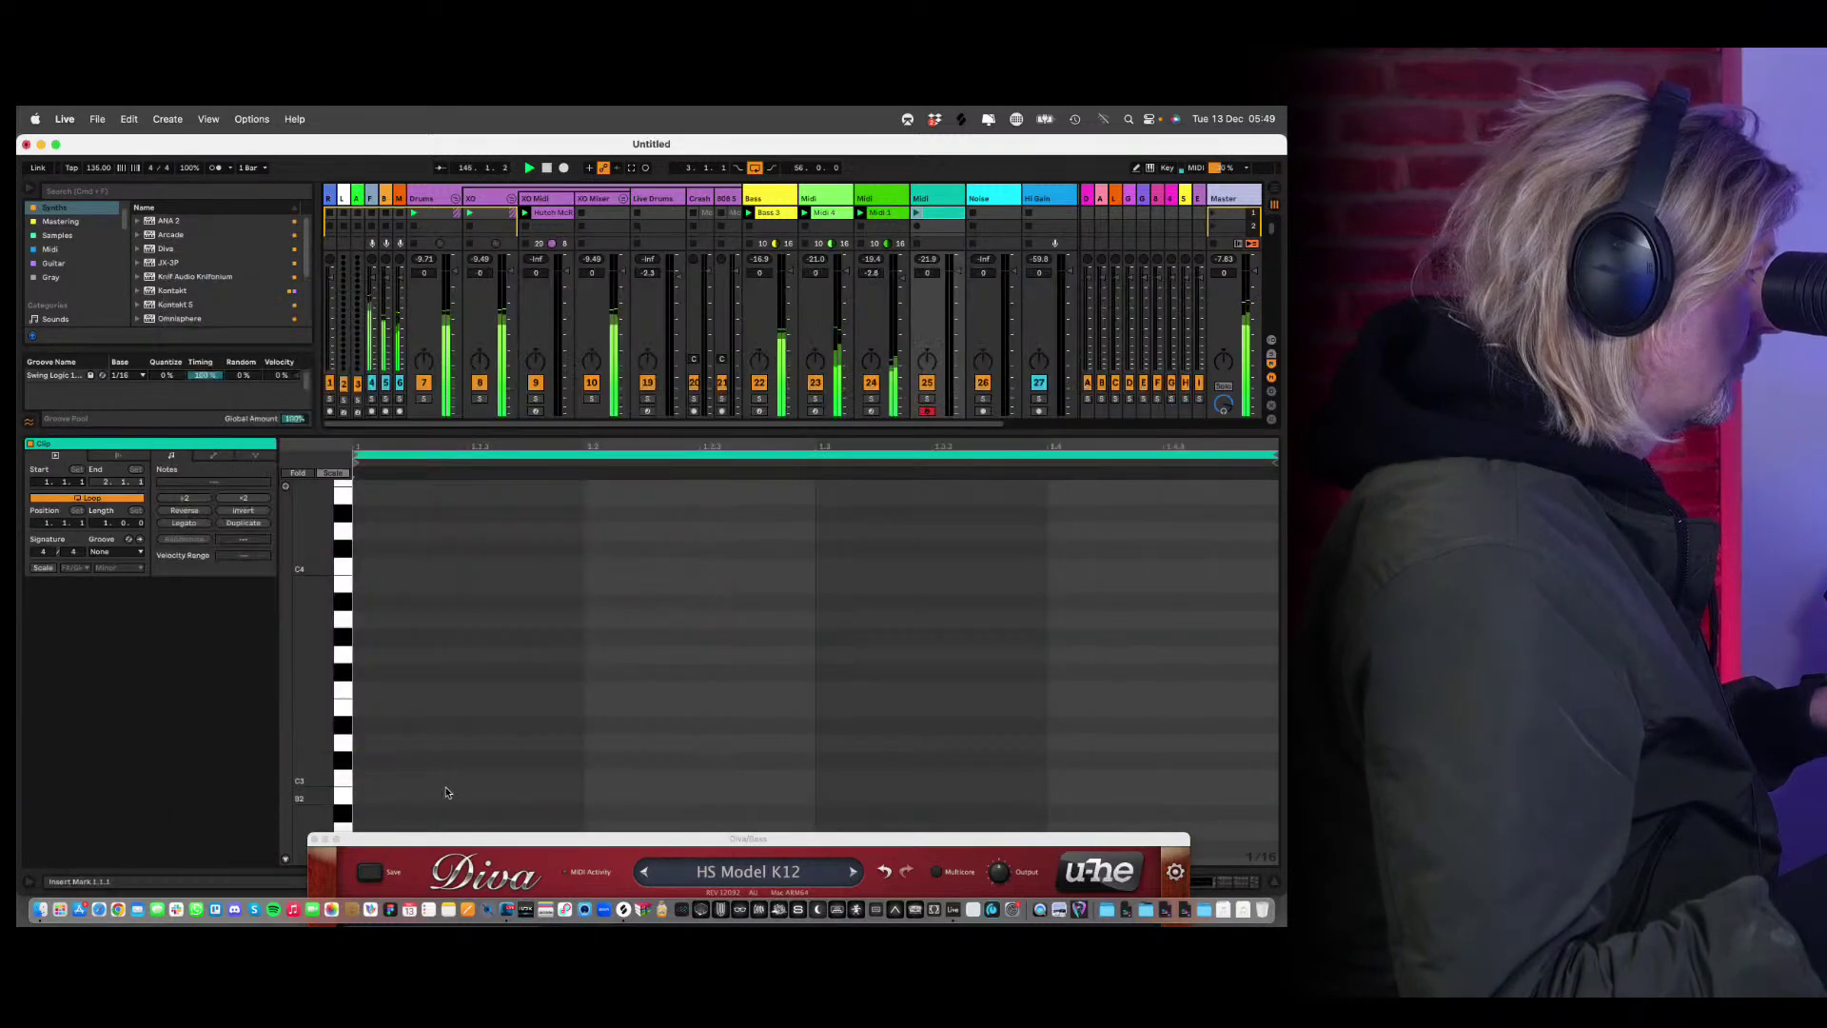
pyautogui.doubleClick(372, 657)
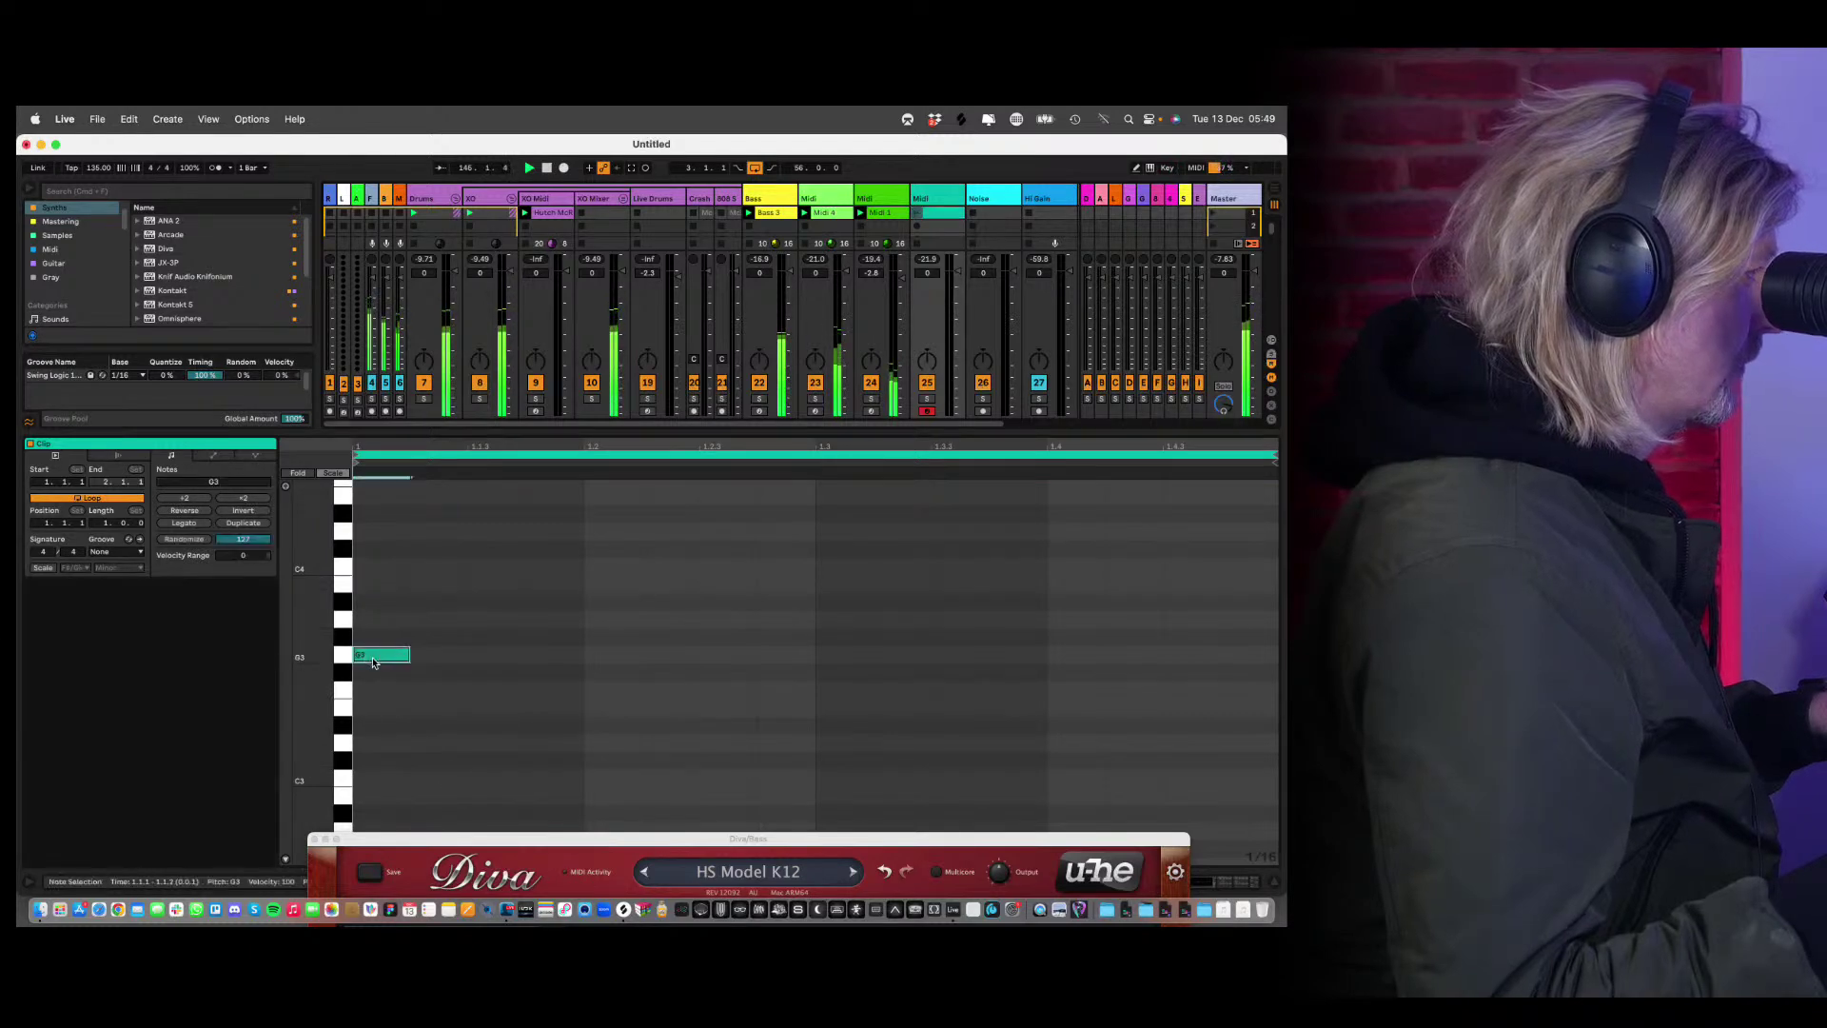
pyautogui.doubleClick(438, 655)
pyautogui.moveTo(437, 655); pyautogui.dragTo(497, 620)
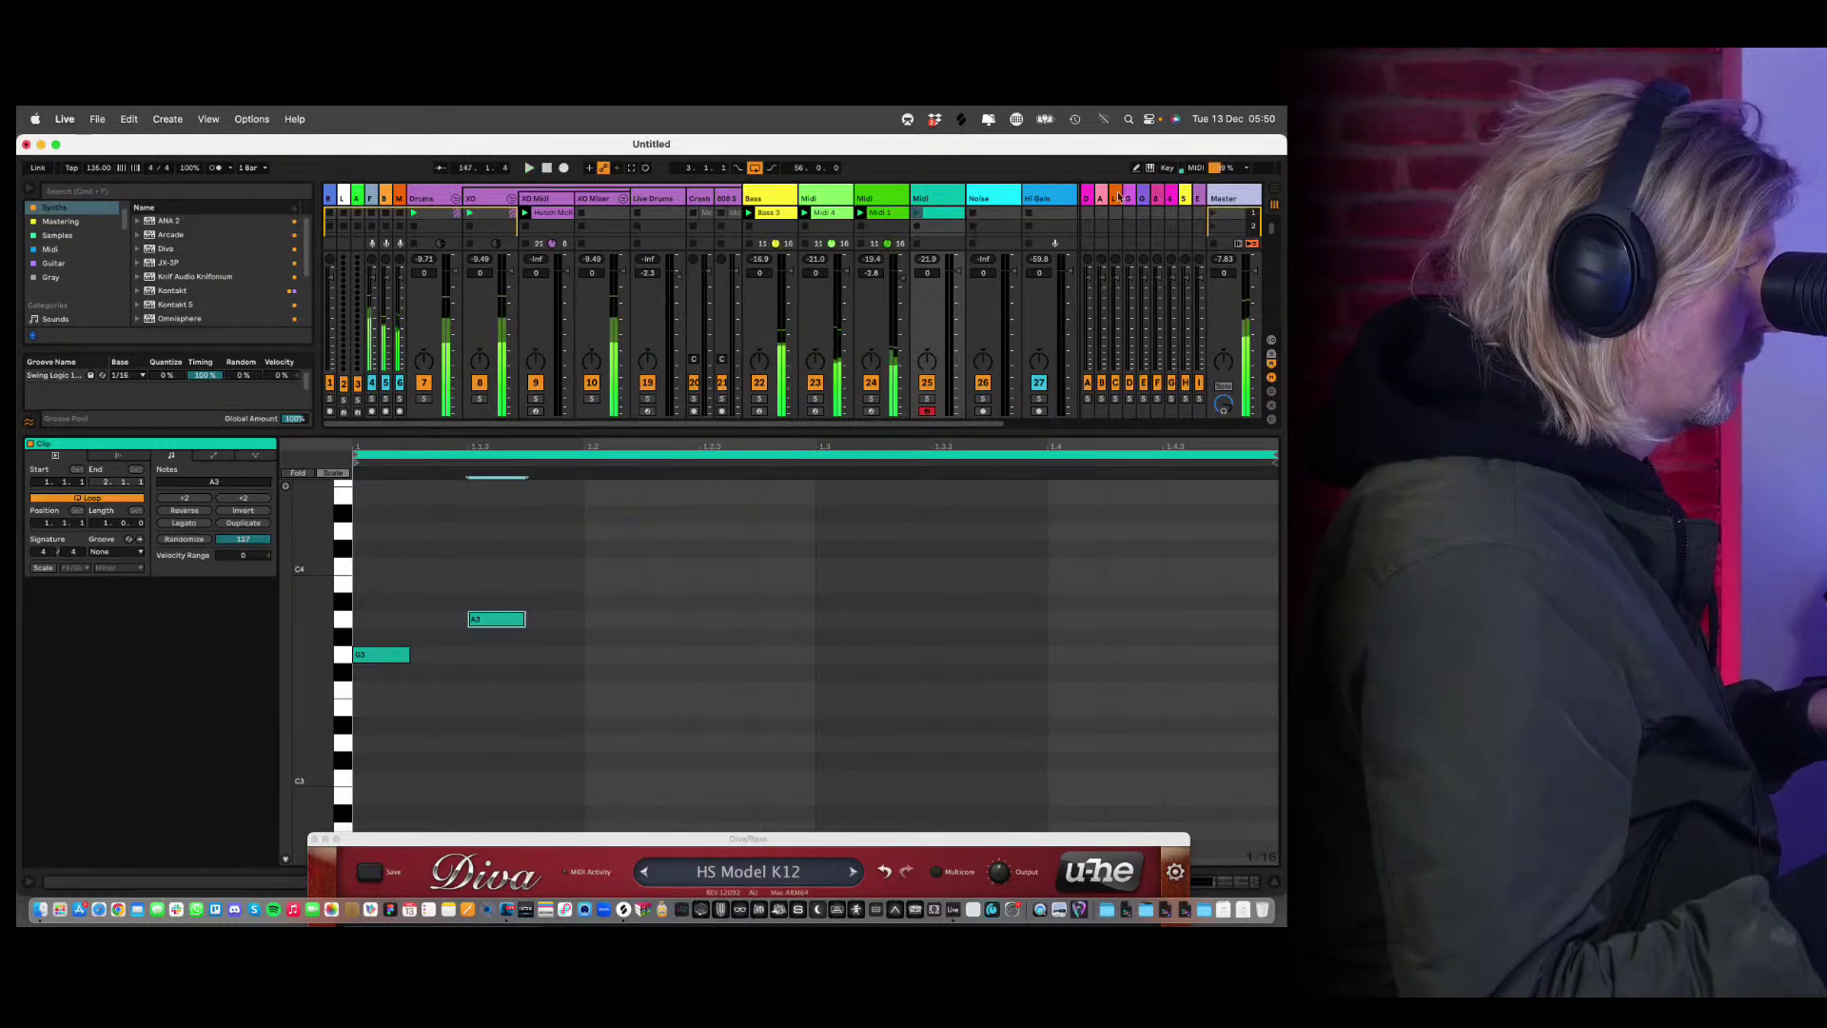
pyautogui.moveTo(562, 603); pyautogui.dragTo(370, 707)
pyautogui.hotkey('shift', 'Up')
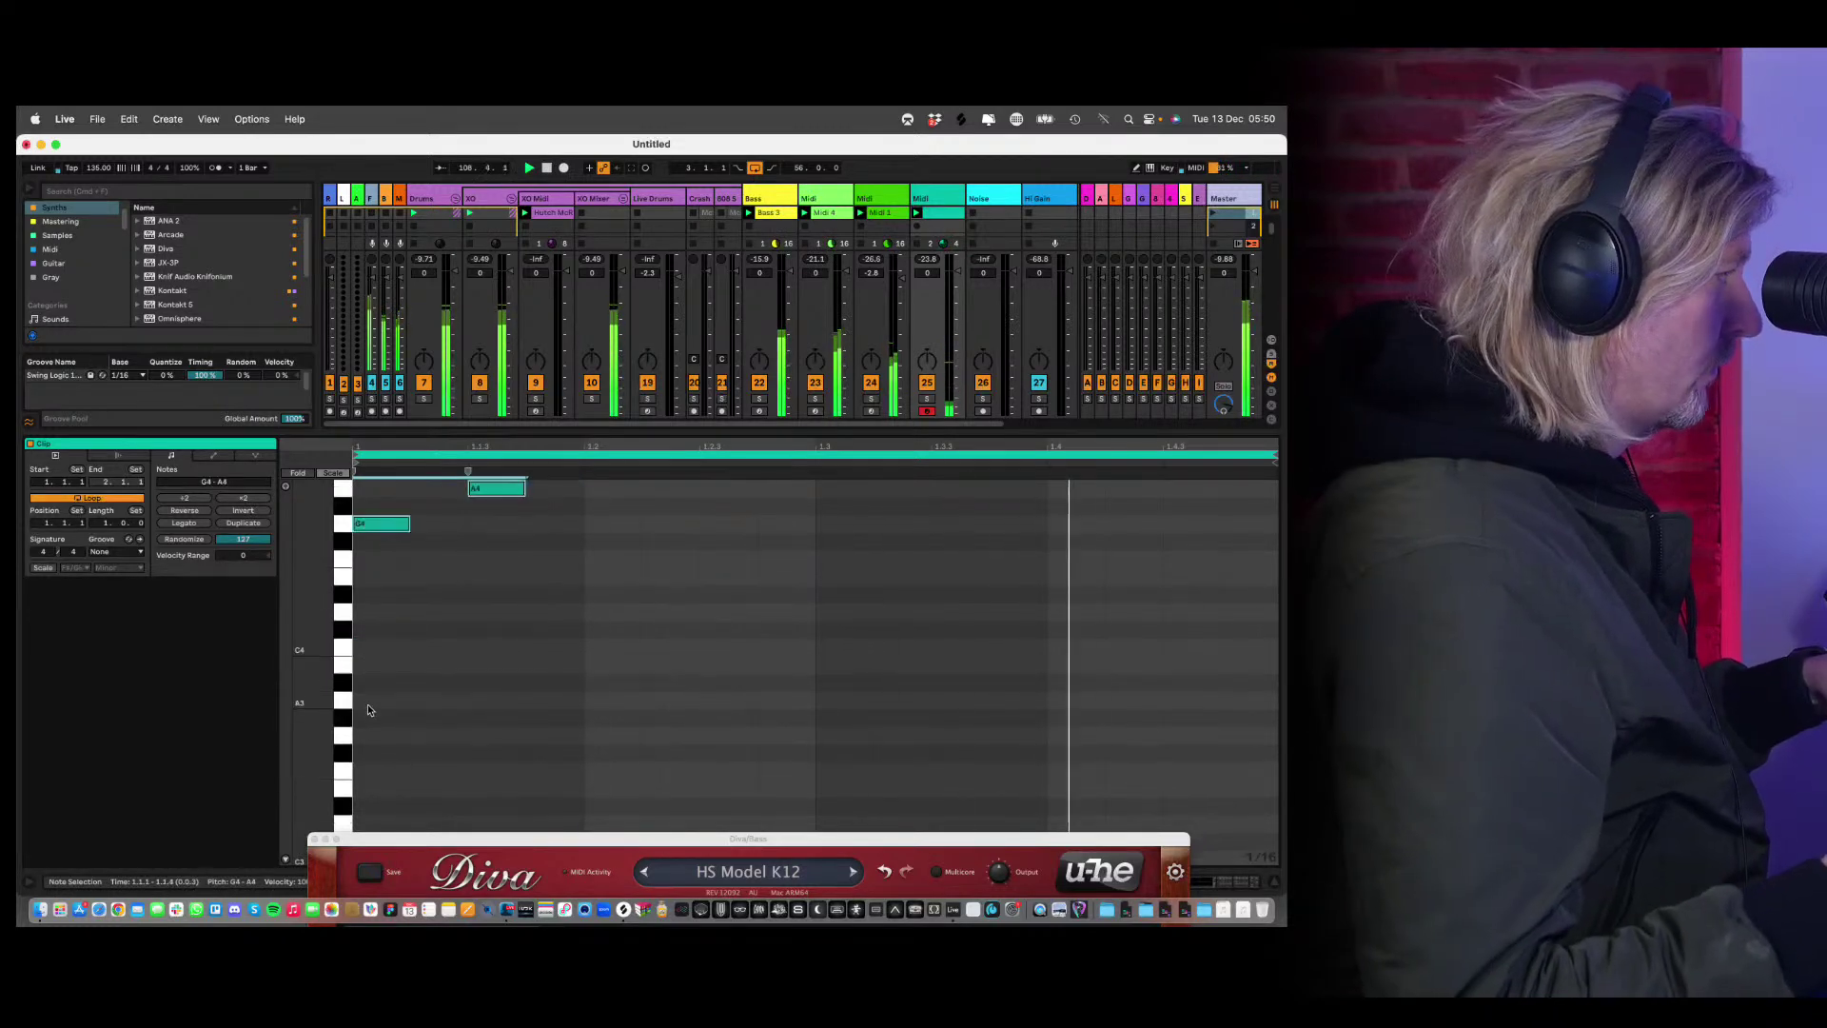
# Enable the F#/Gb Minor scale for track 25's clip and move its first note to C#5.
pyautogui.scroll(4, 368, 702)
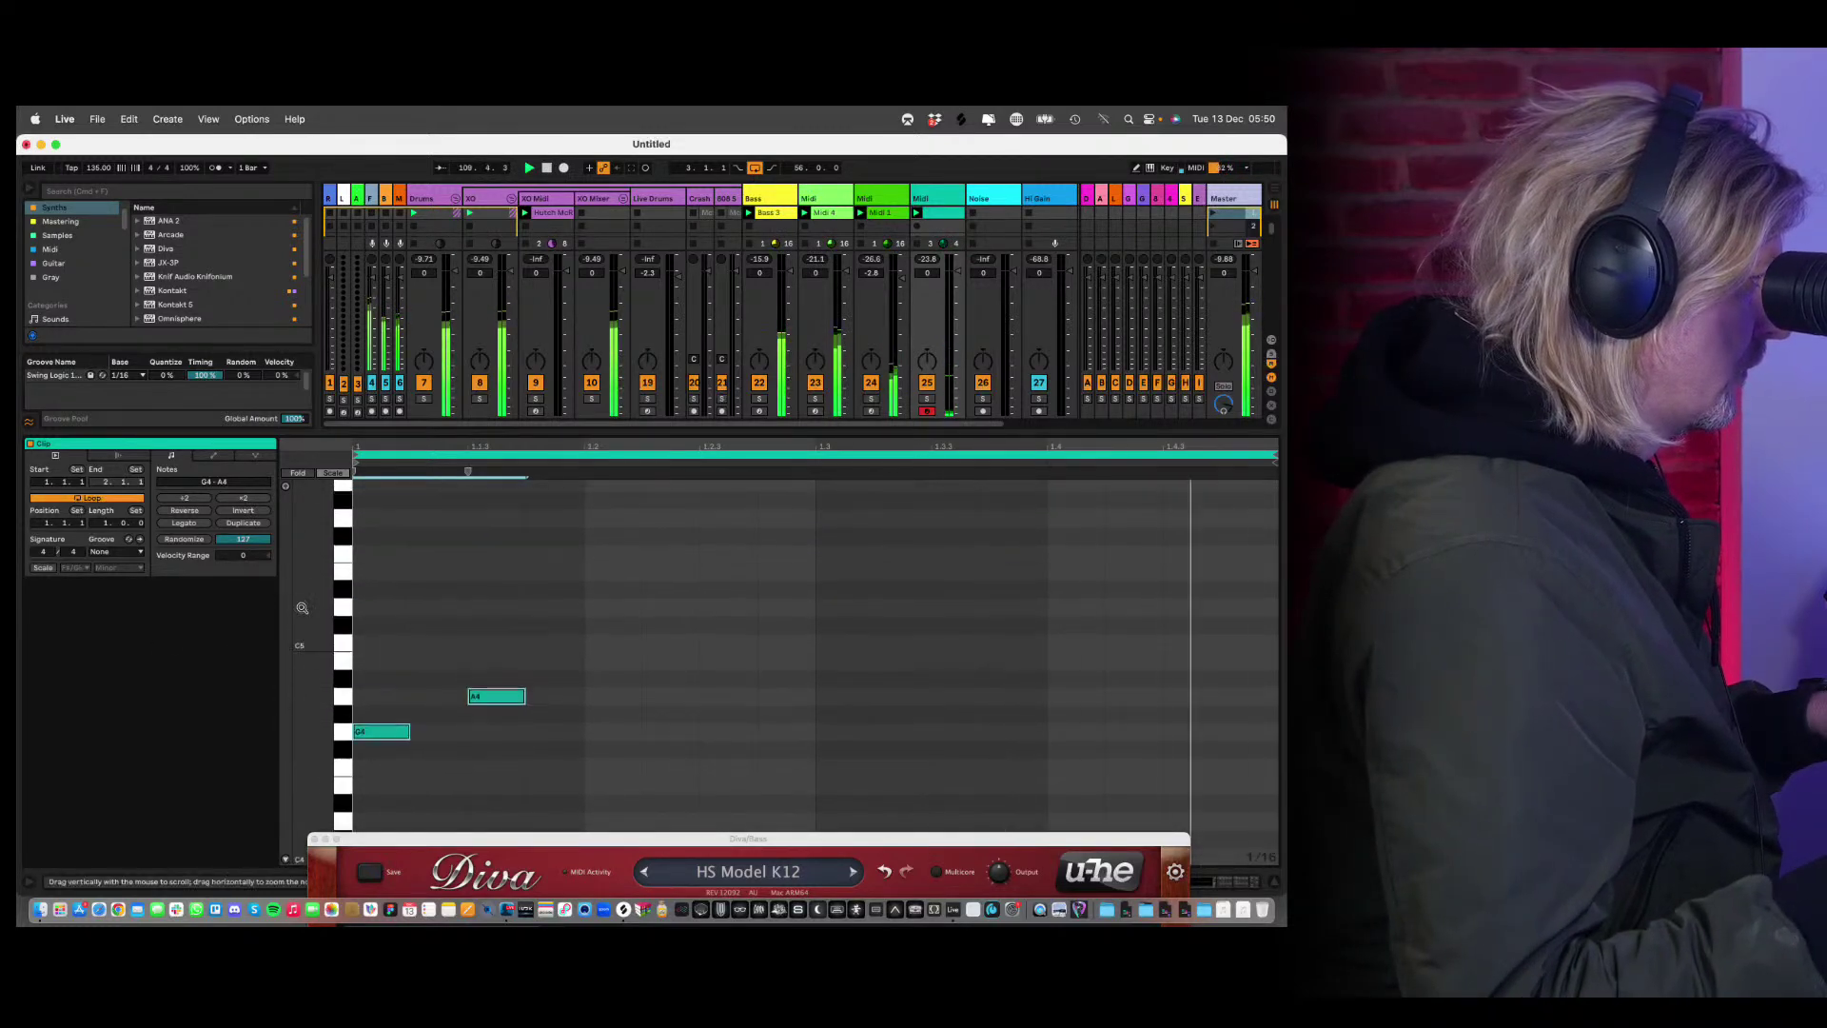
pyautogui.click(42, 568)
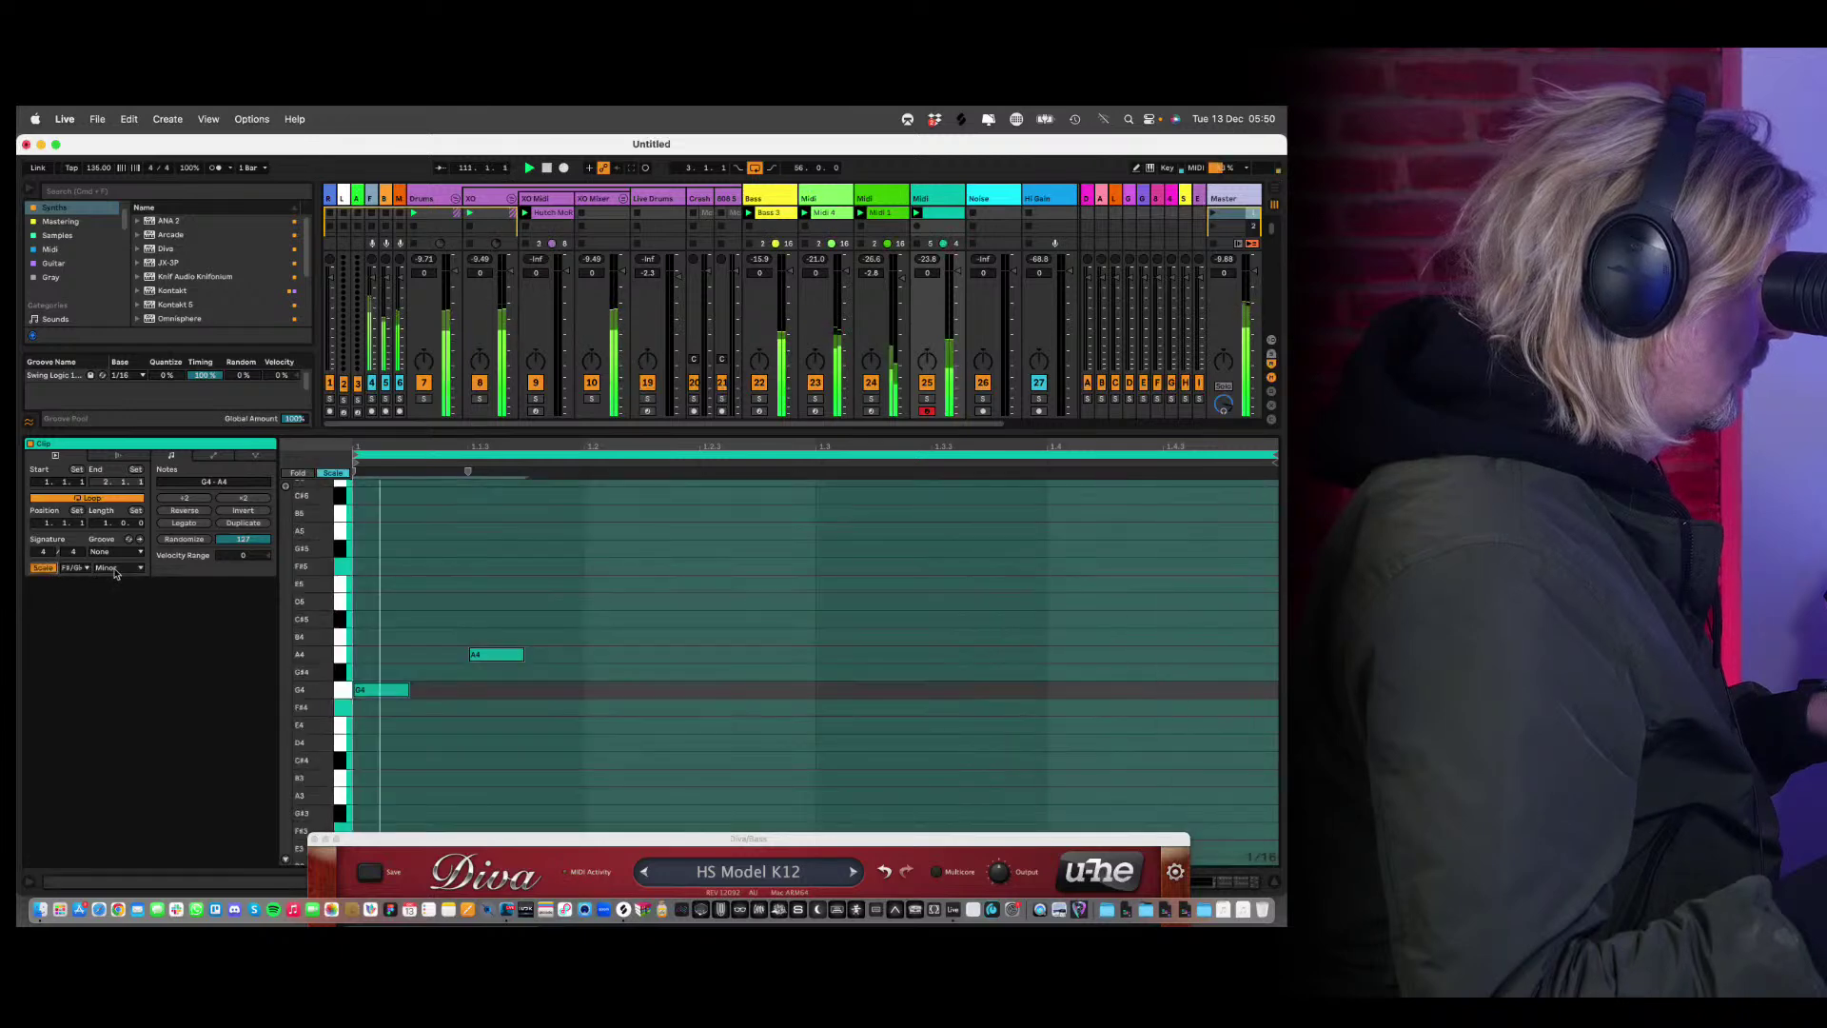
pyautogui.click(384, 691)
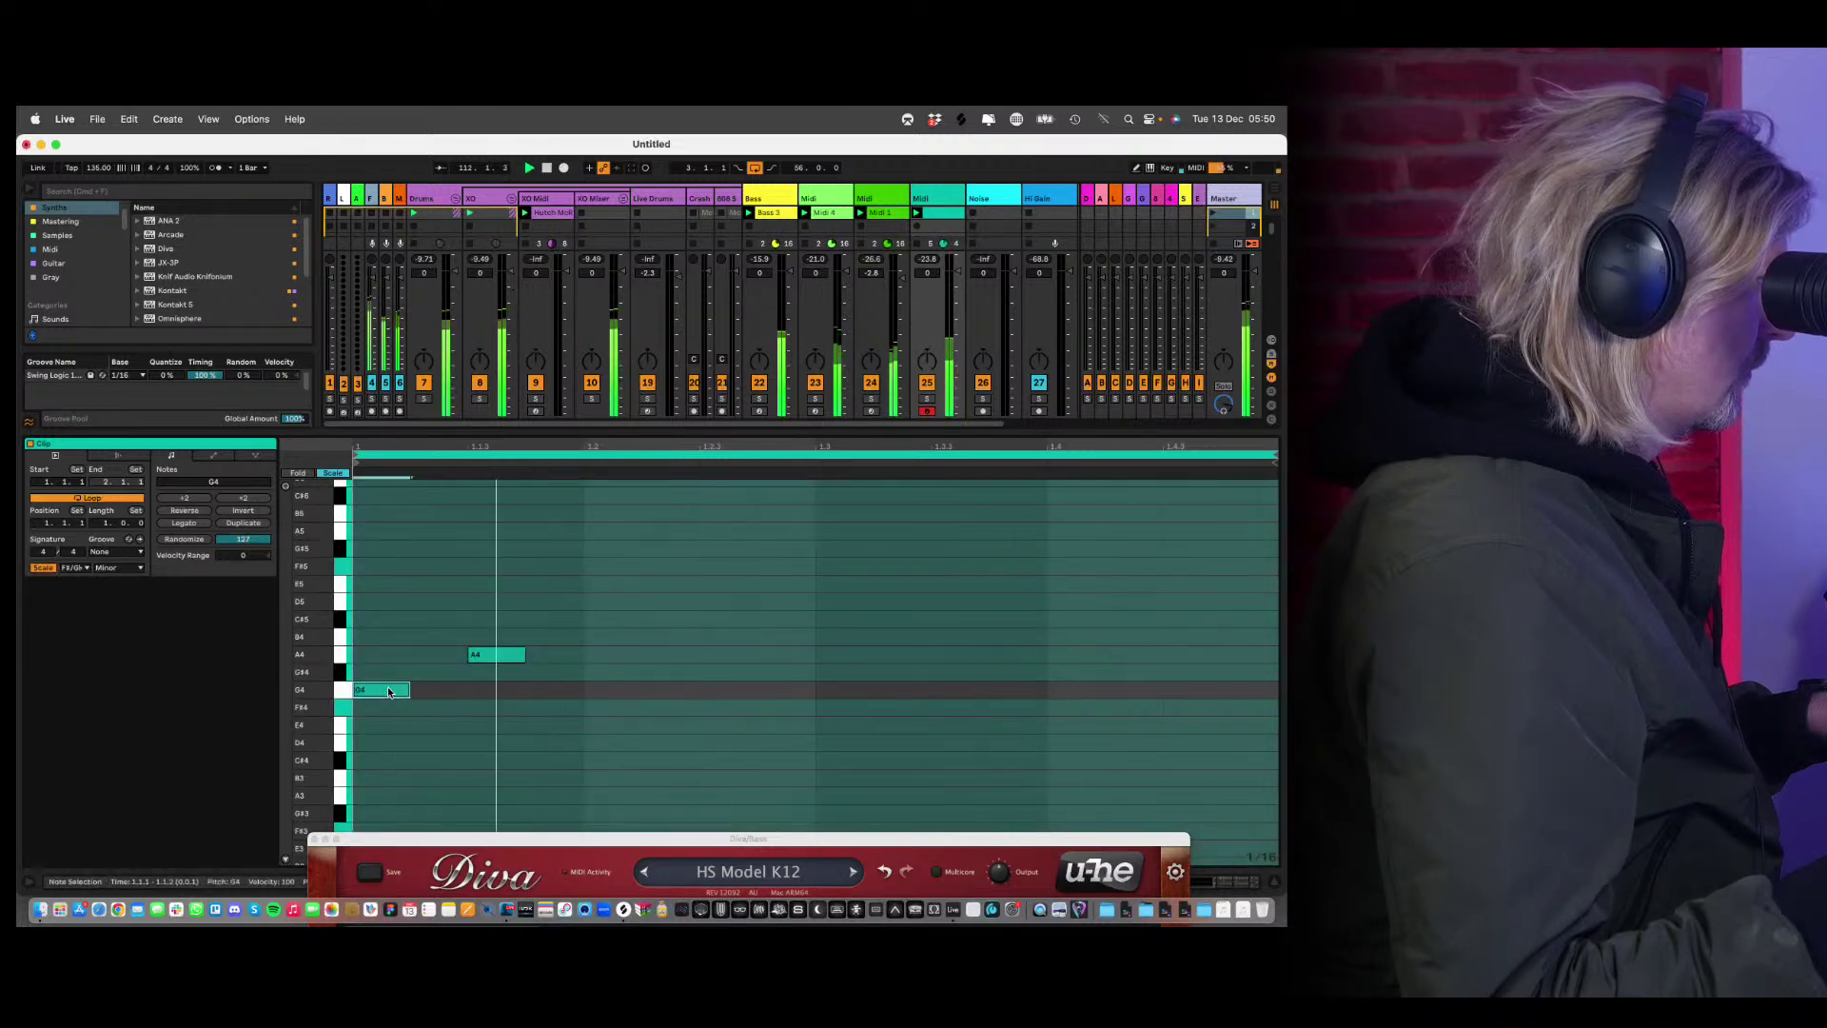
pyautogui.moveTo(384, 691); pyautogui.dragTo(384, 673)
pyautogui.click(699, 677)
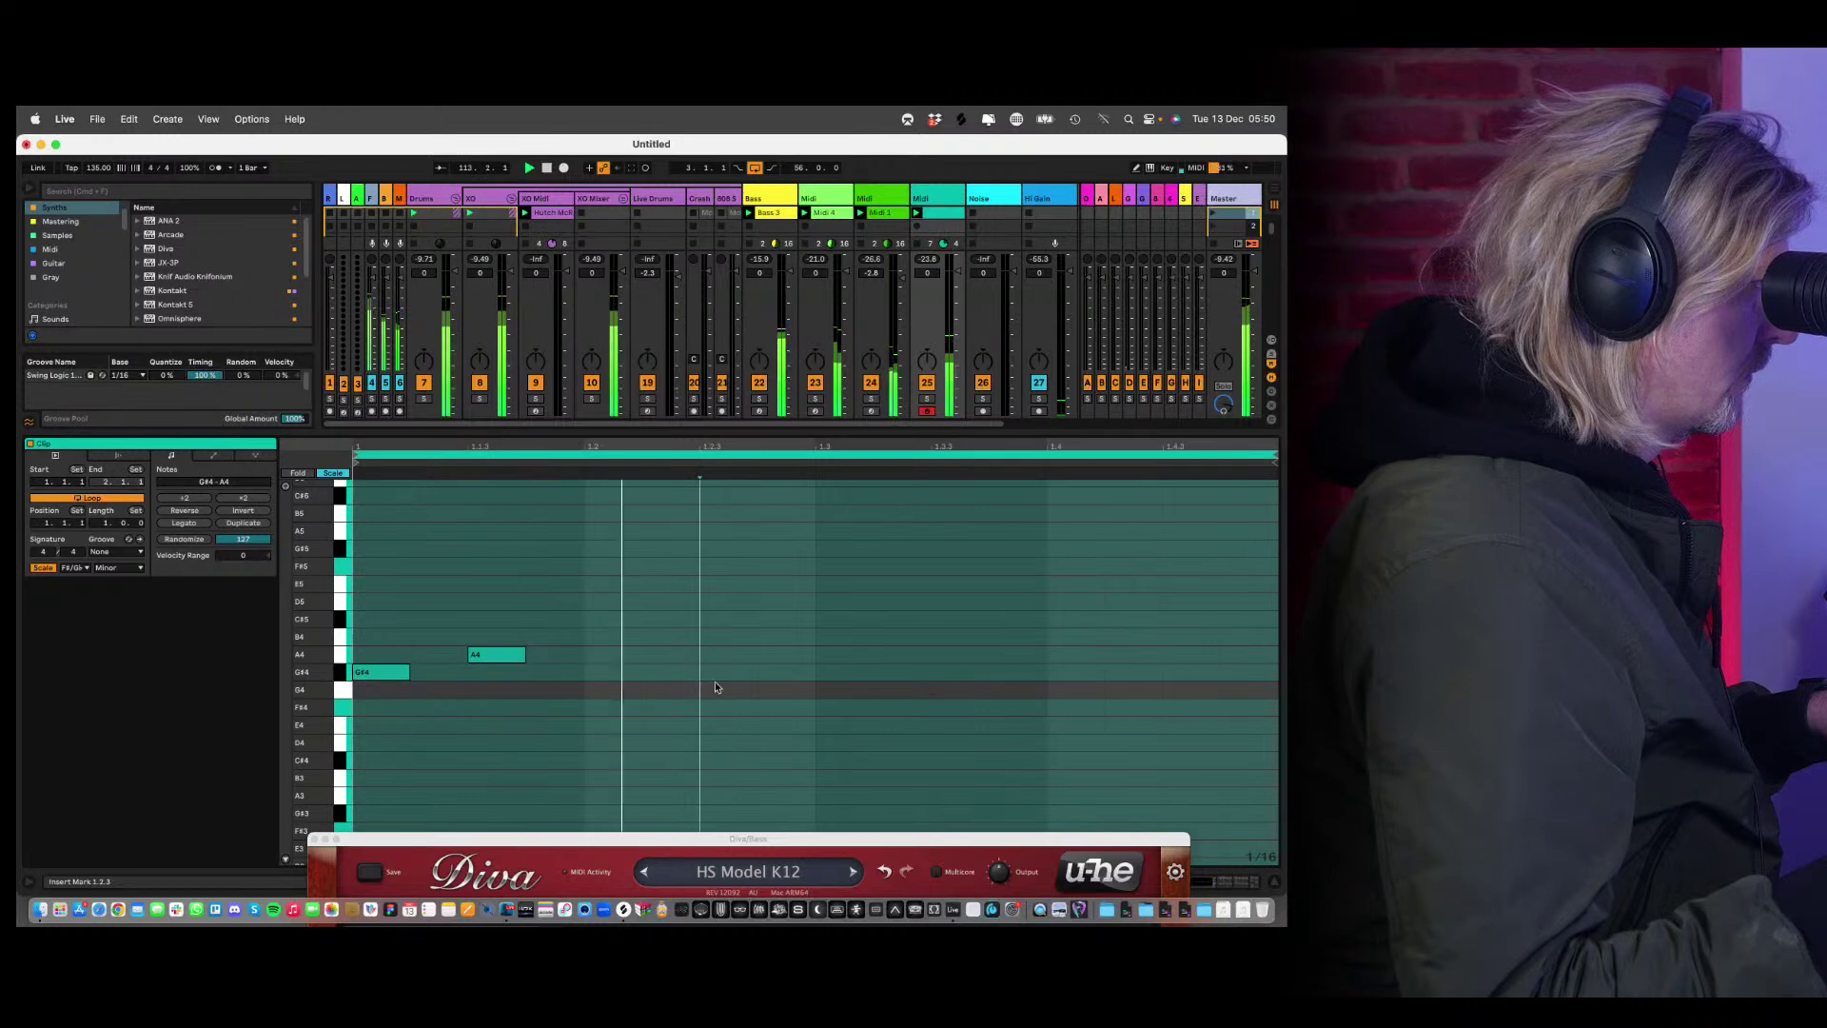
pyautogui.moveTo(378, 673); pyautogui.dragTo(369, 628)
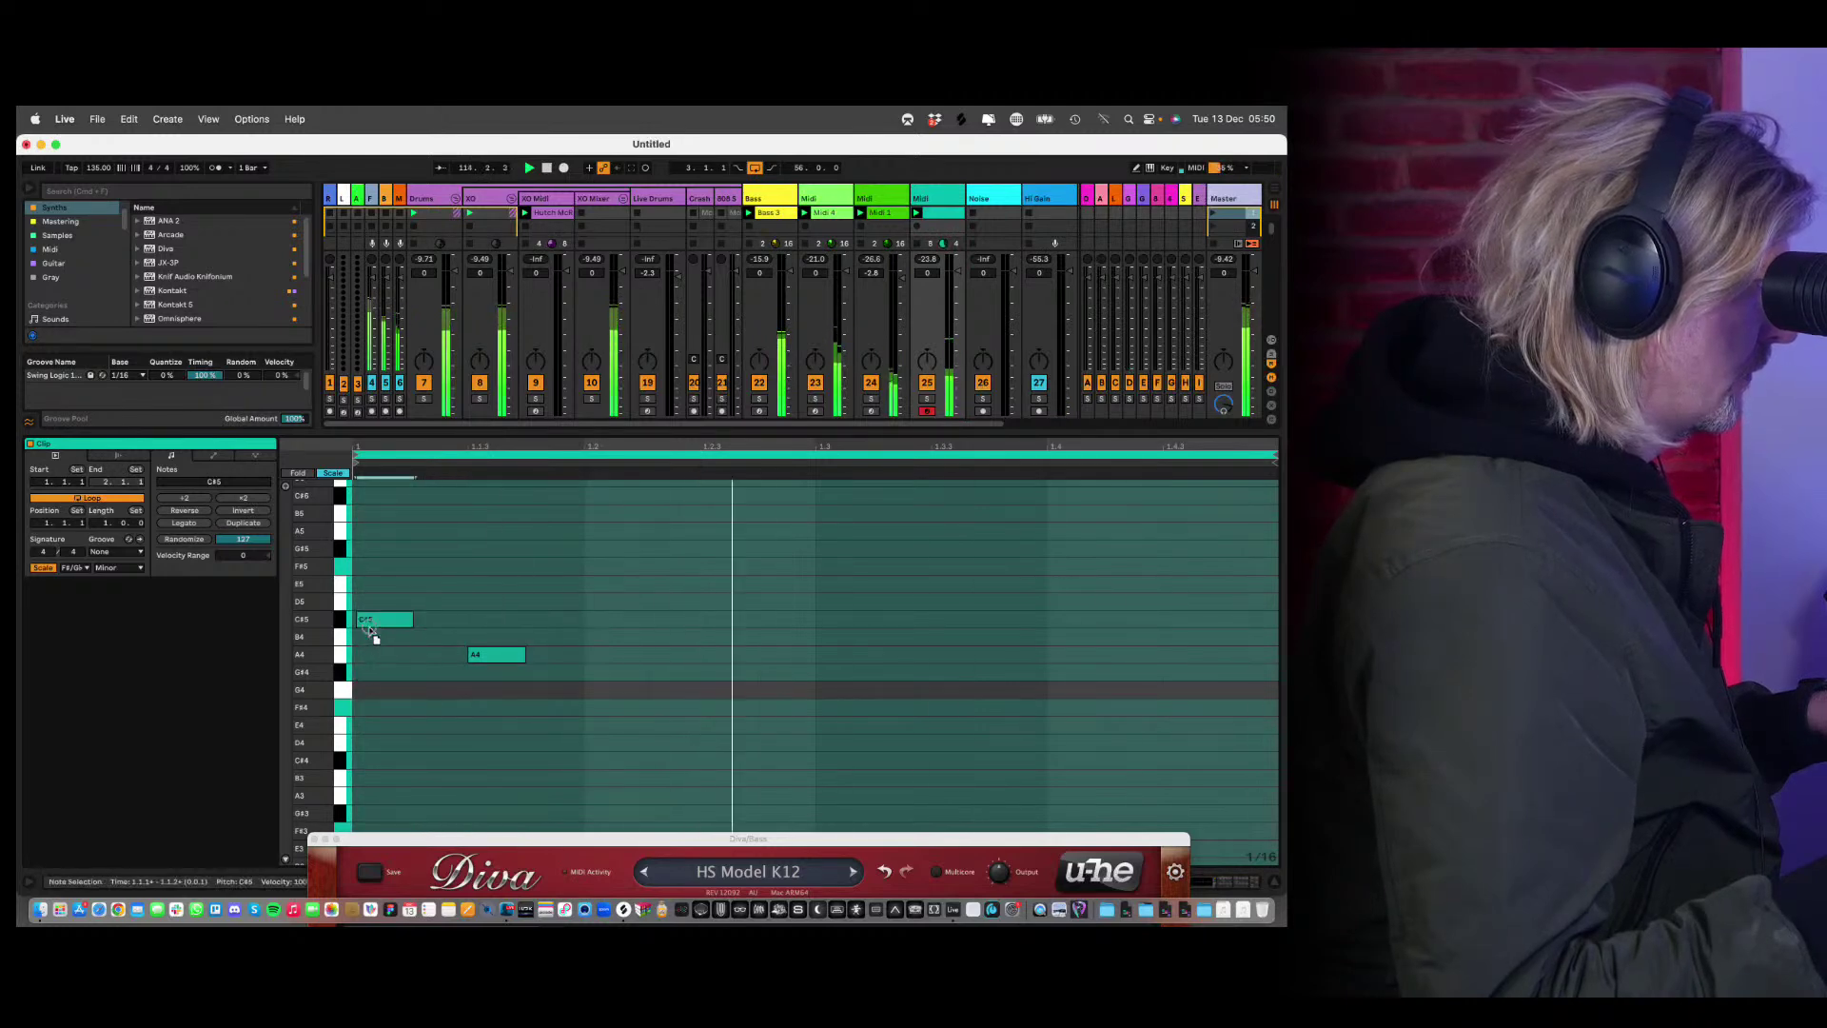
# Add an E4 note at 1.2.2 and an A4 note at 1.2.4 to the clip.
pyautogui.moveTo(501, 655)
pyautogui.mouseDown()
pyautogui.moveTo(502, 638)
pyautogui.moveTo(509, 656)
pyautogui.mouseUp()
pyautogui.doubleClick(665, 637)
pyautogui.moveTo(671, 636); pyautogui.dragTo(666, 726)
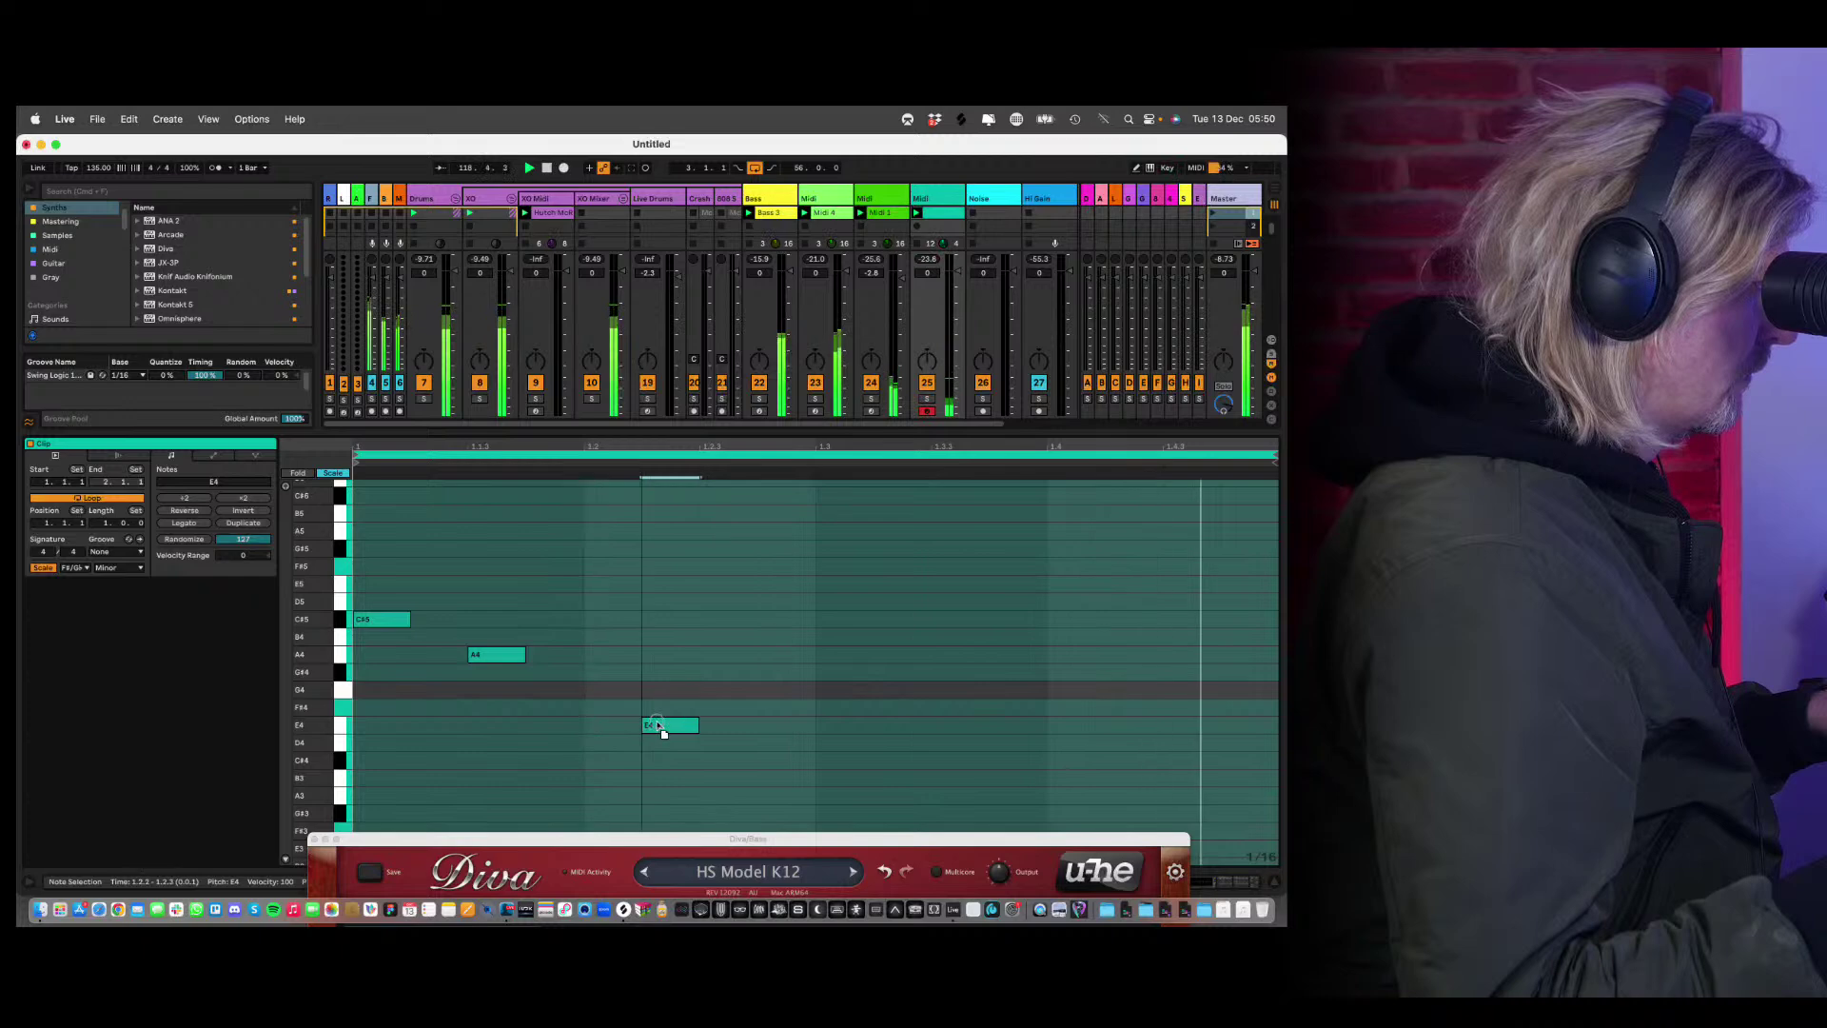
pyautogui.doubleClick(786, 710)
pyautogui.moveTo(788, 710); pyautogui.dragTo(804, 657)
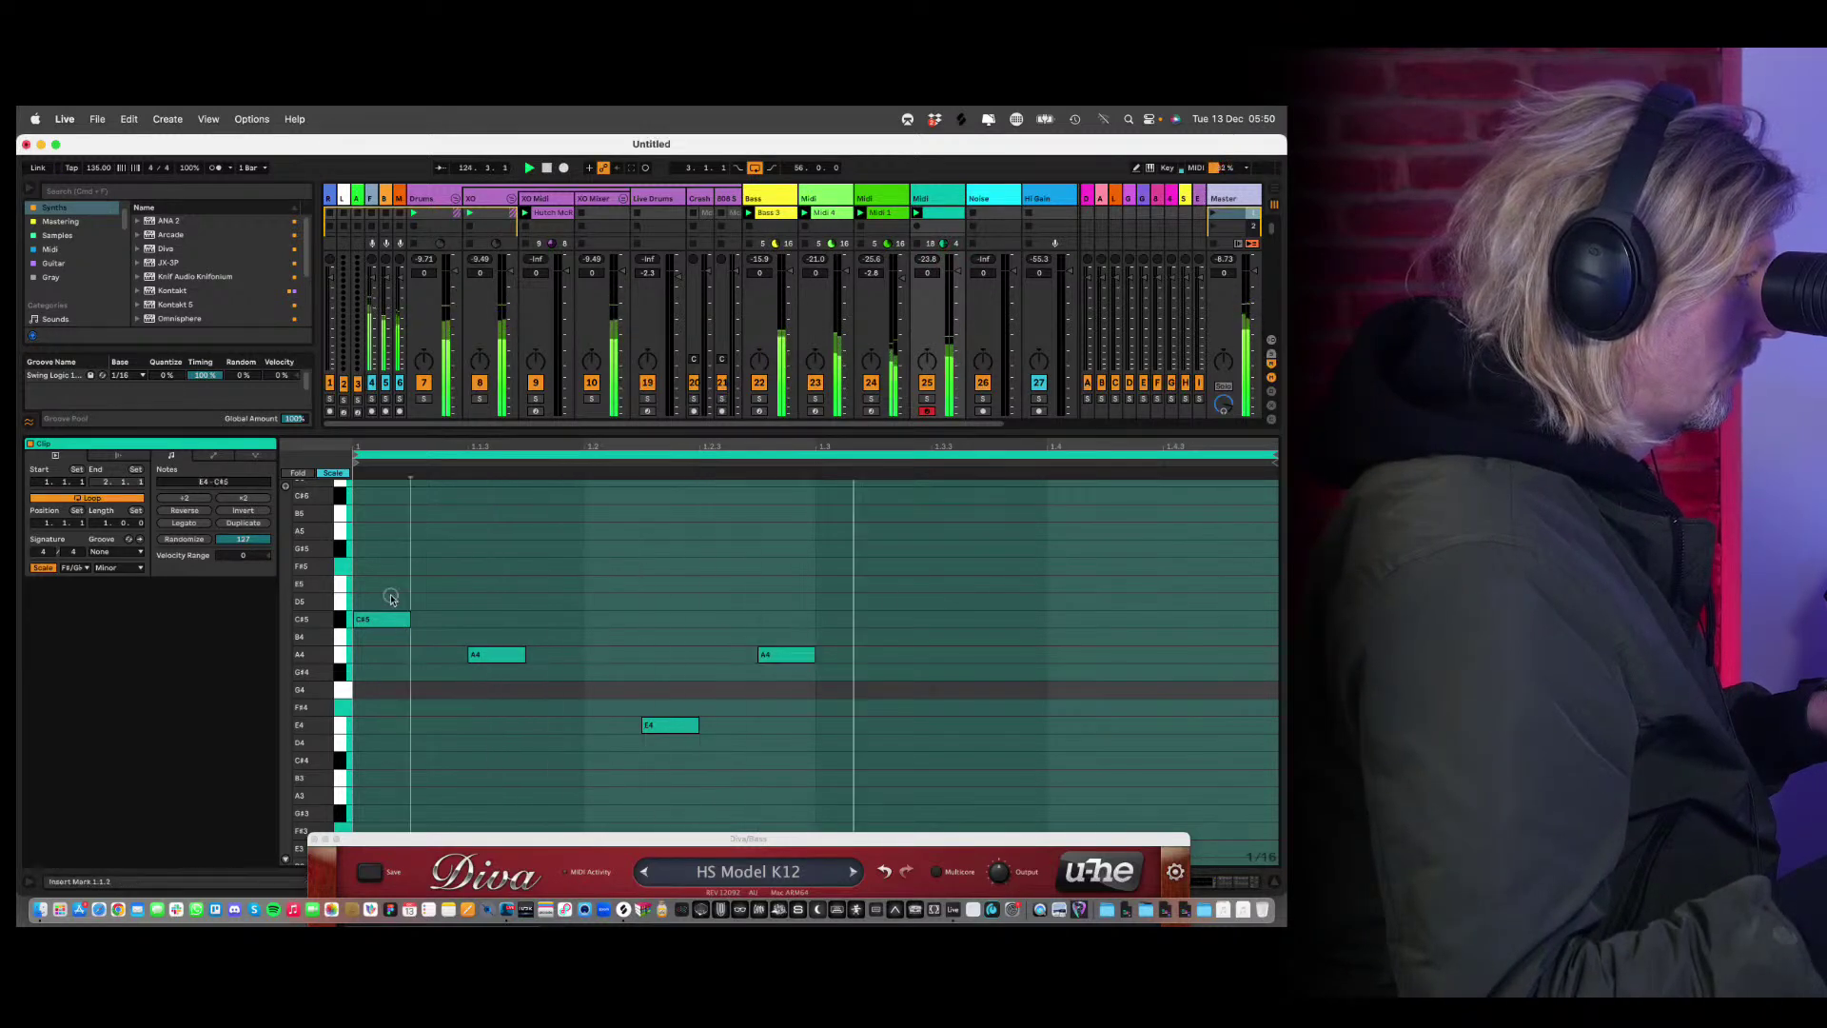
# Copy the four notes into the bar's second half starting at 1.3 and repitch the copies to D4, C#5, F#4 and B4.
pyautogui.moveTo(392, 597); pyautogui.dragTo(824, 768)
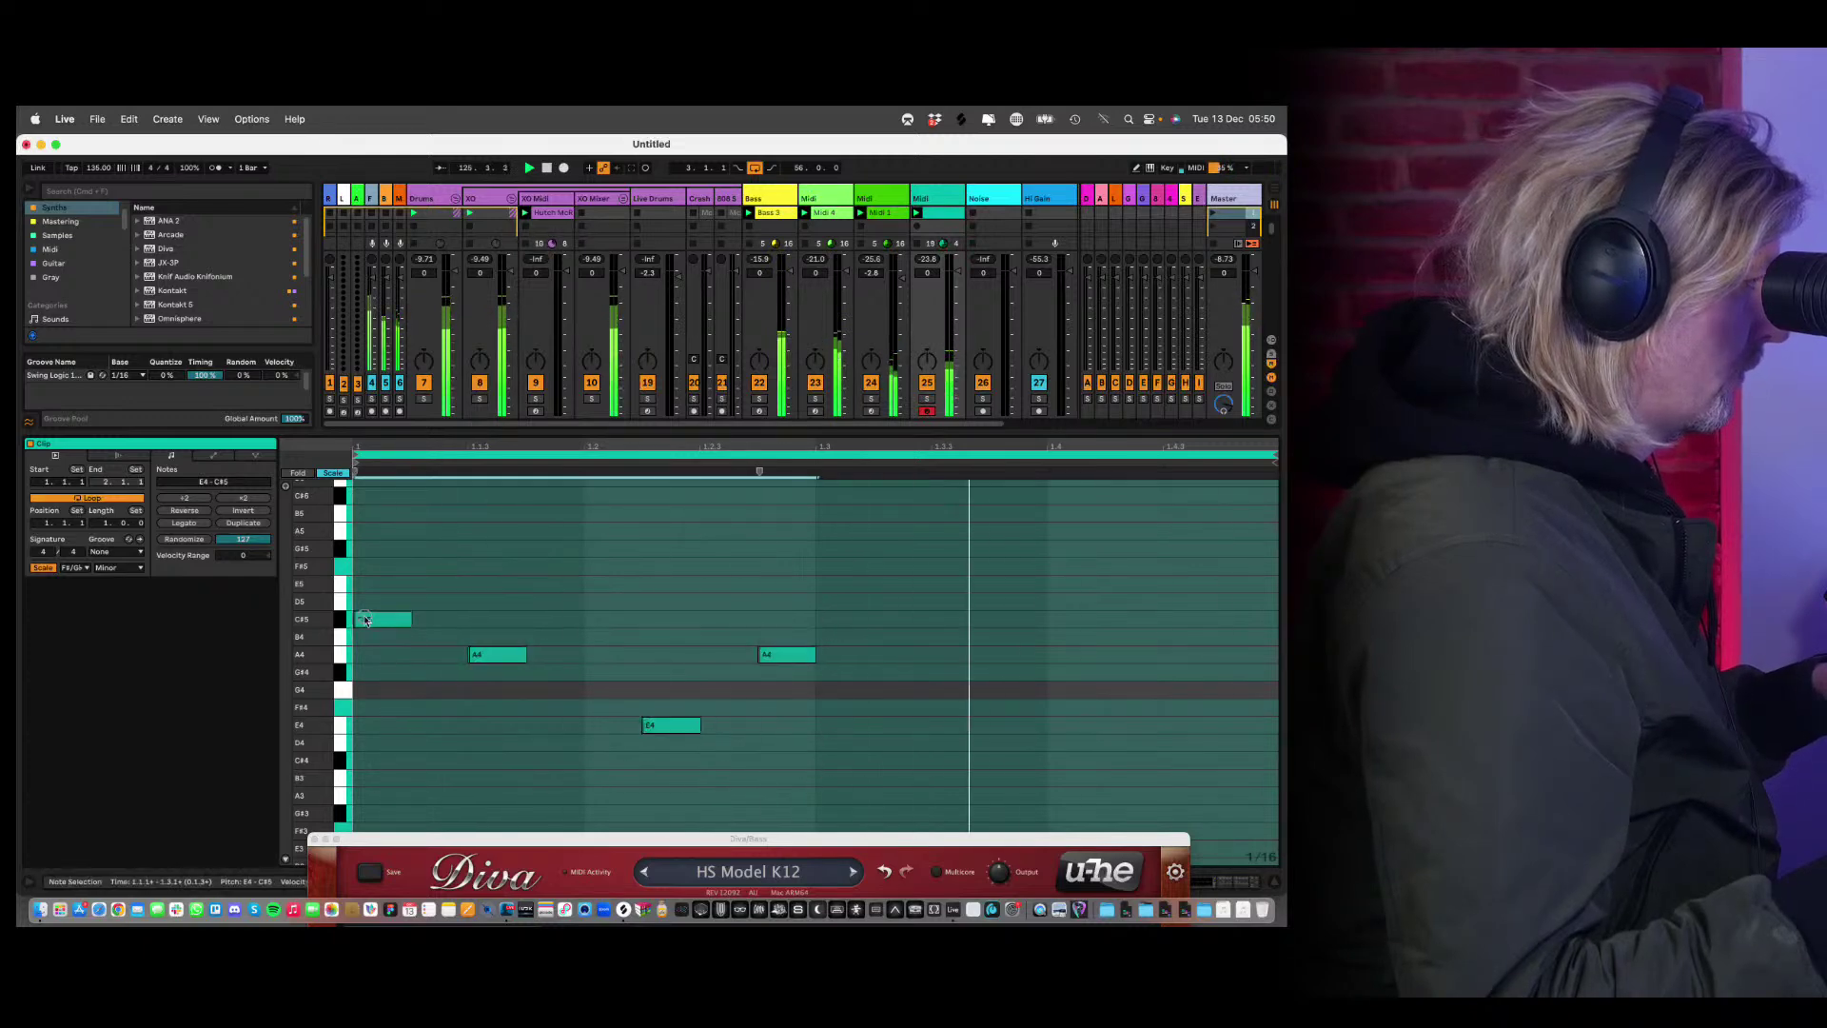
pyautogui.moveTo(385, 620); pyautogui.dragTo(850, 587)
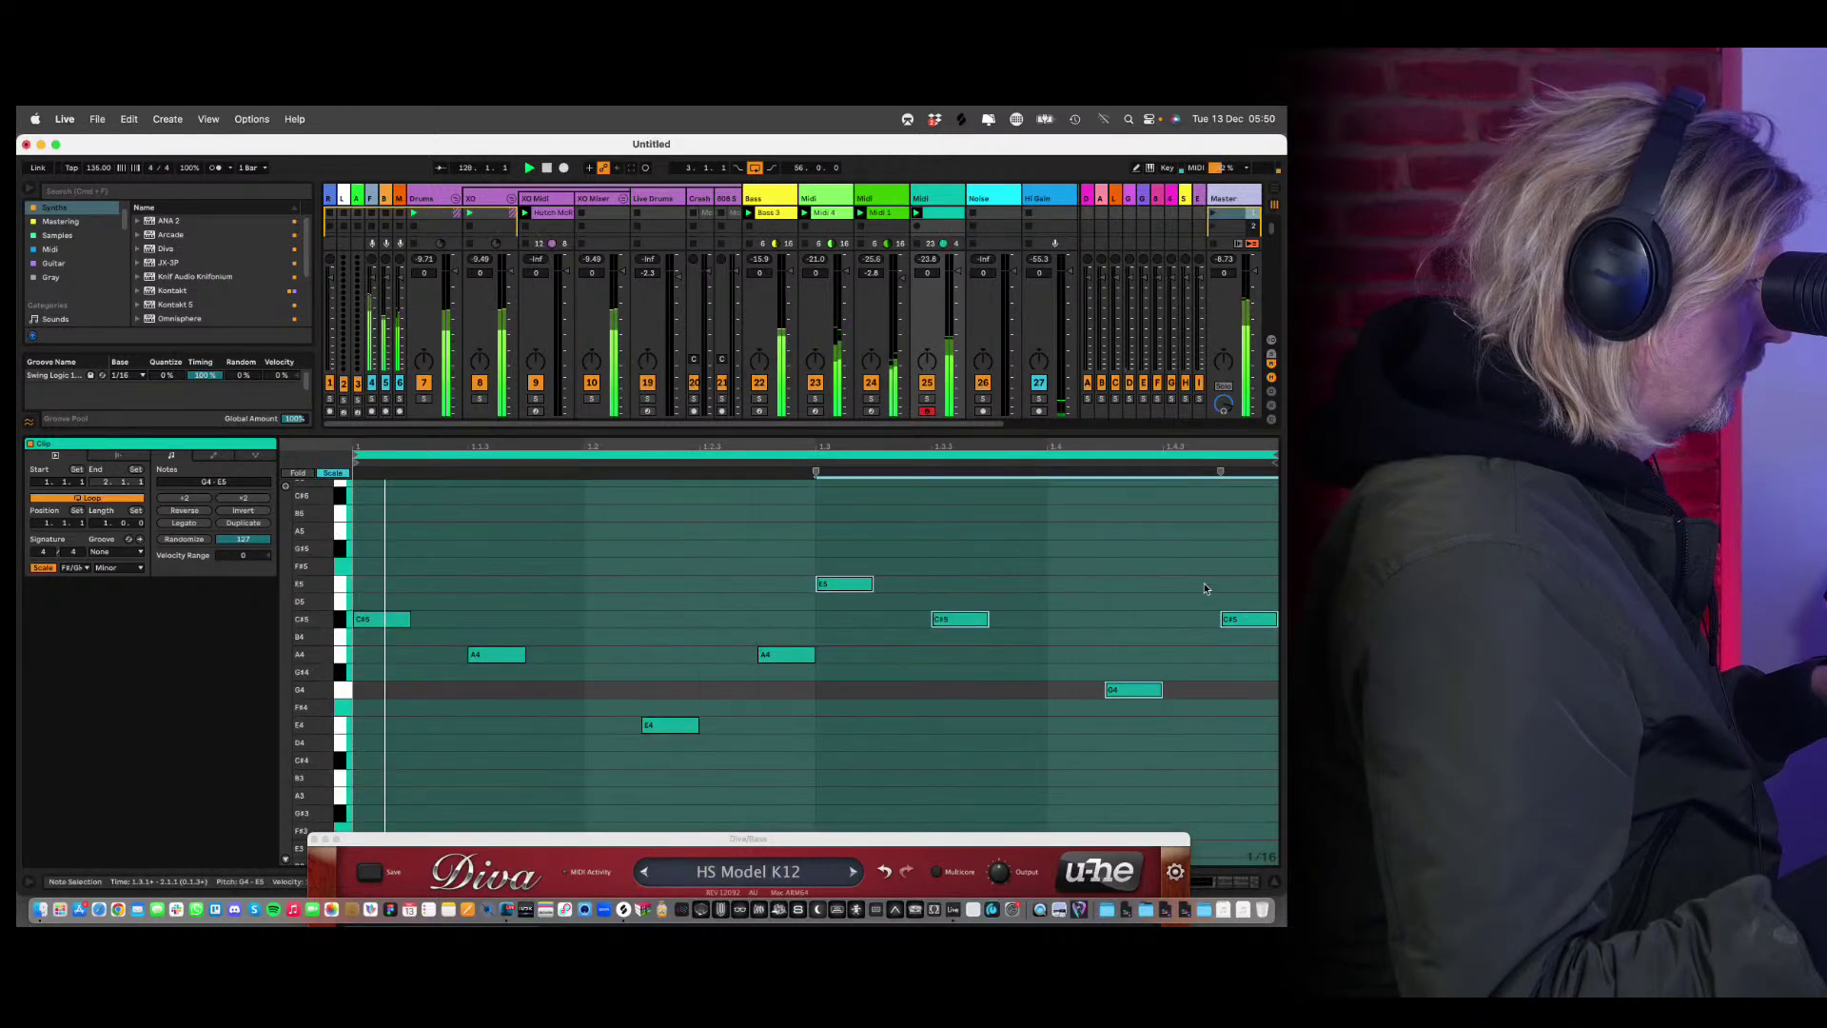
pyautogui.moveTo(1140, 691); pyautogui.dragTo(1149, 714)
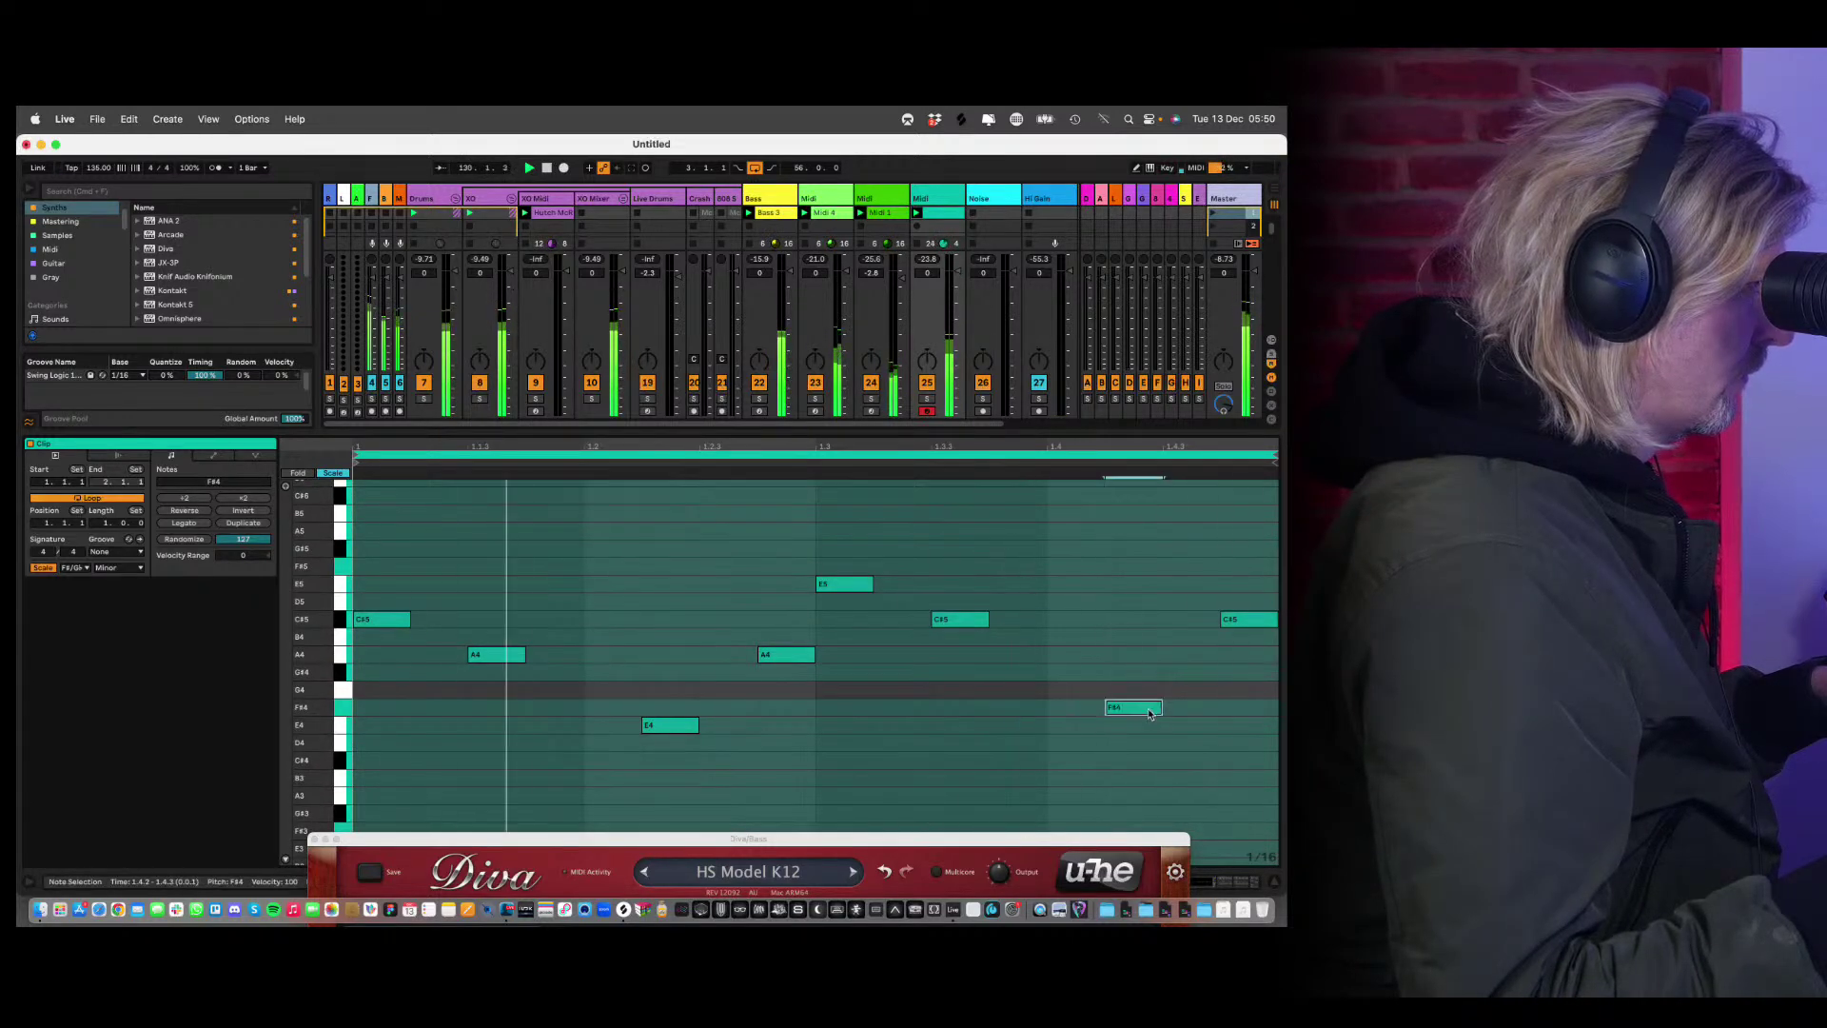
pyautogui.moveTo(850, 586); pyautogui.dragTo(852, 754)
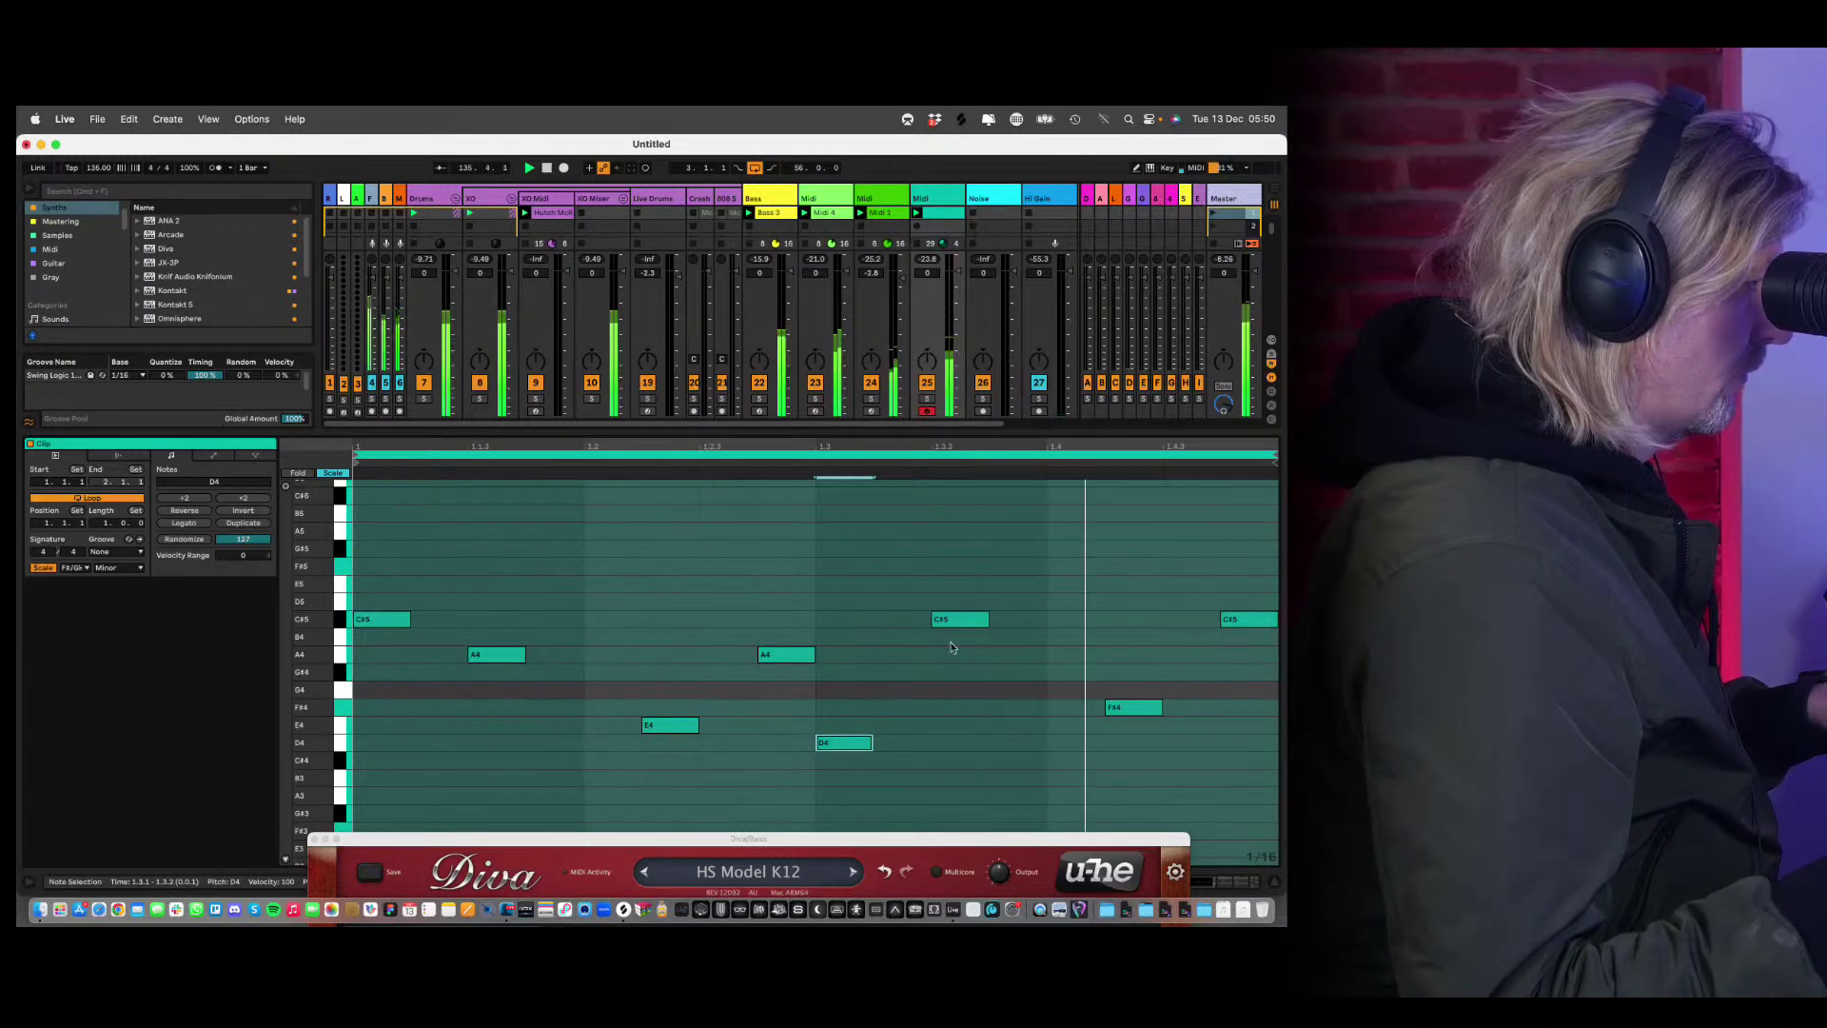
pyautogui.moveTo(960, 620)
pyautogui.mouseDown()
pyautogui.moveTo(961, 637)
pyautogui.moveTo(963, 620)
pyautogui.mouseUp()
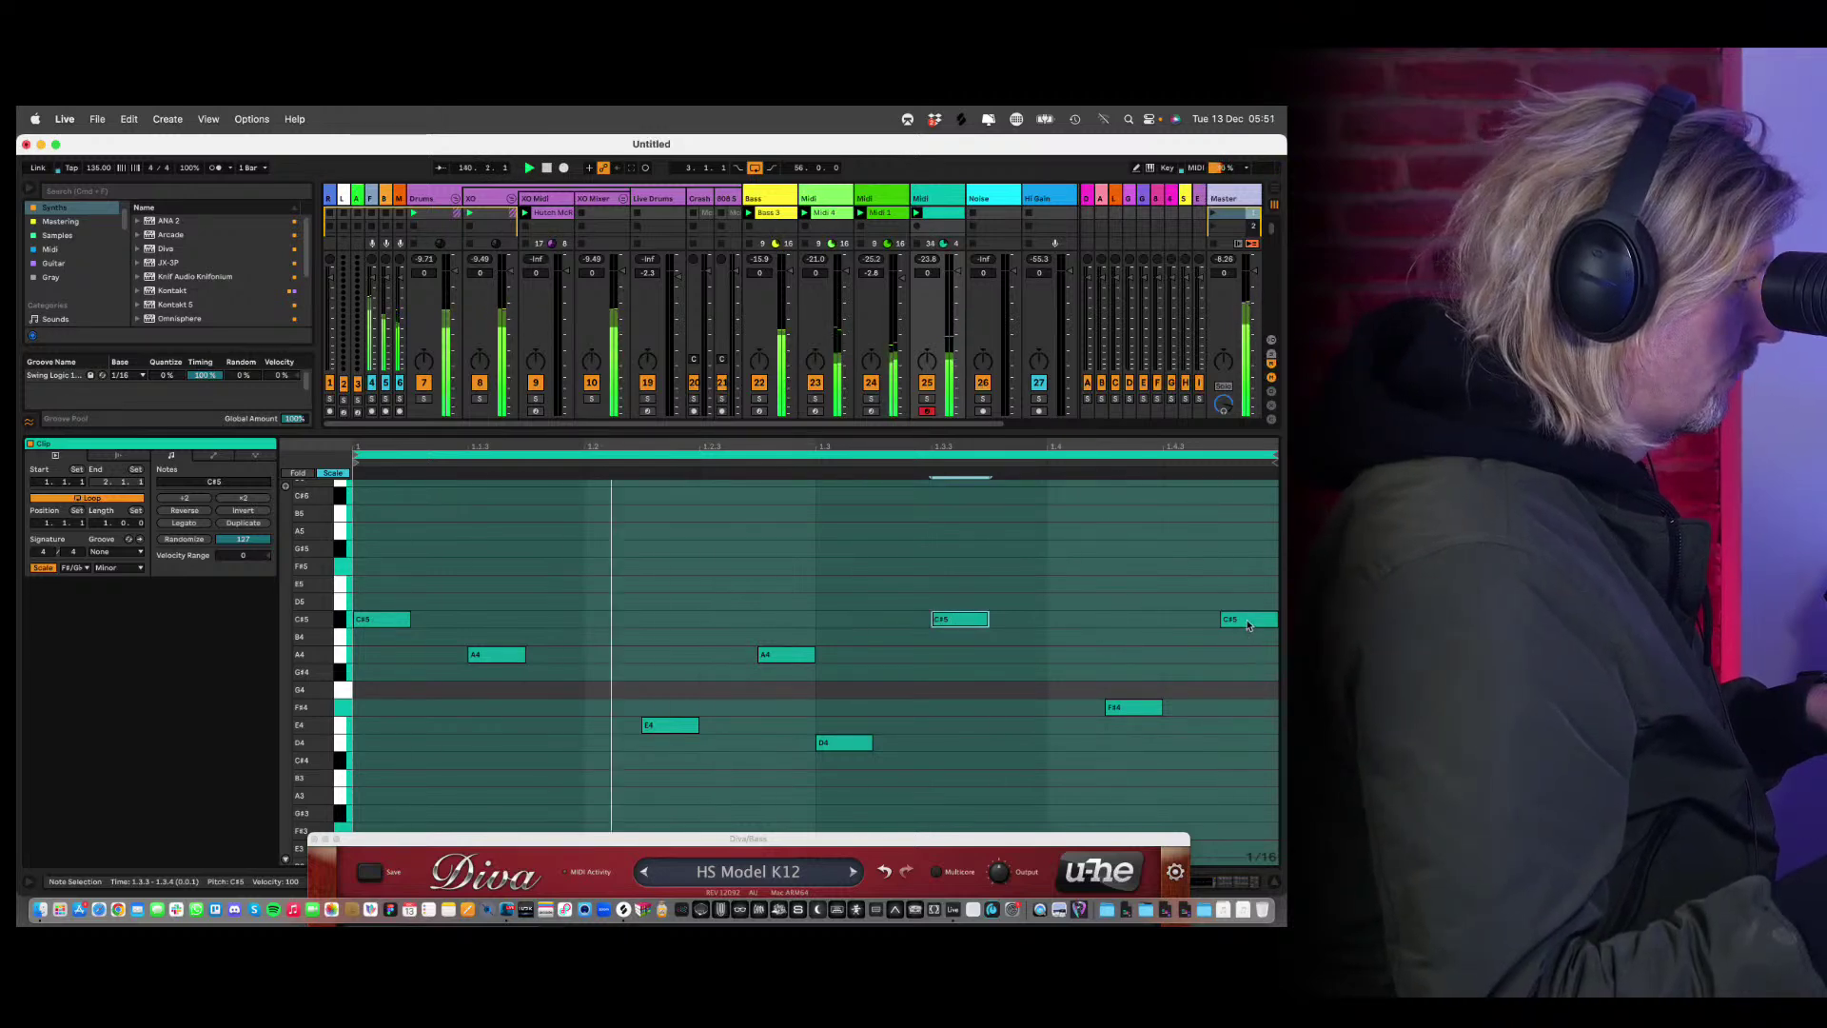
pyautogui.click(1247, 619)
pyautogui.moveTo(1252, 631); pyautogui.dragTo(1248, 639)
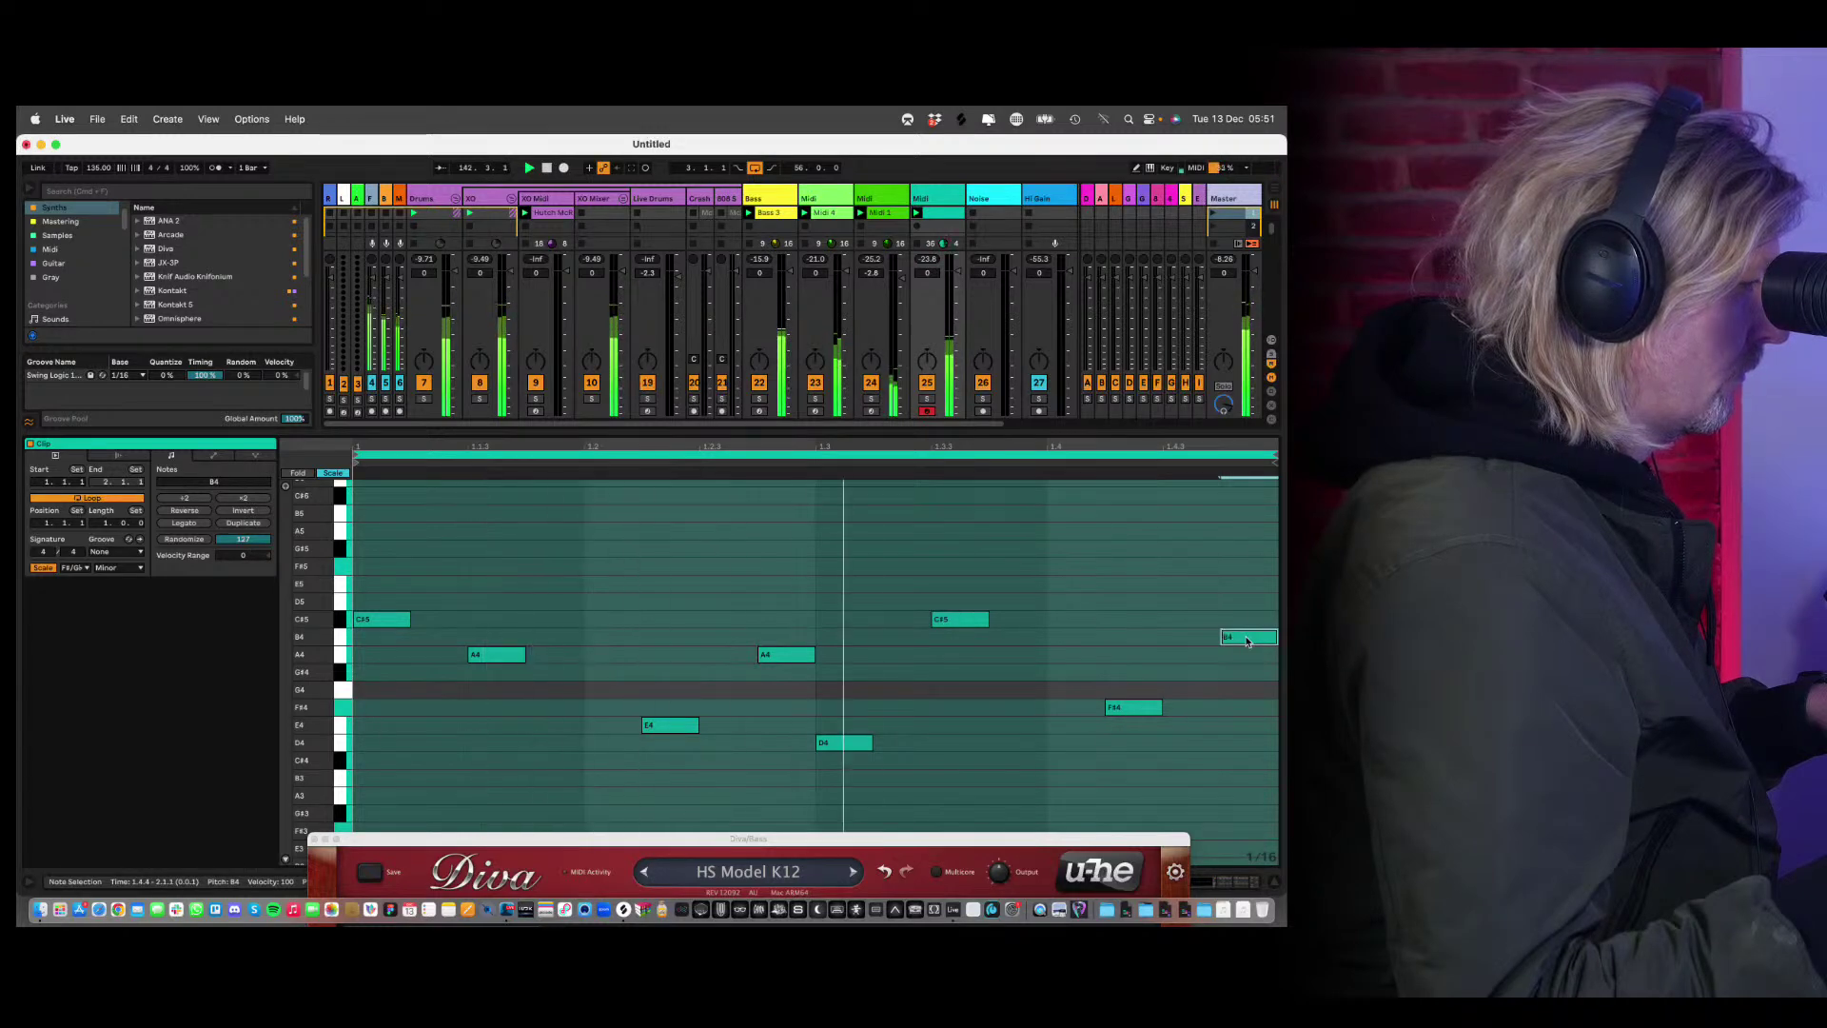
# Solo track 25, open its TAL BassLine 101 and fine-tune the envelope decay.
pyautogui.click(926, 398)
pyautogui.click(945, 198)
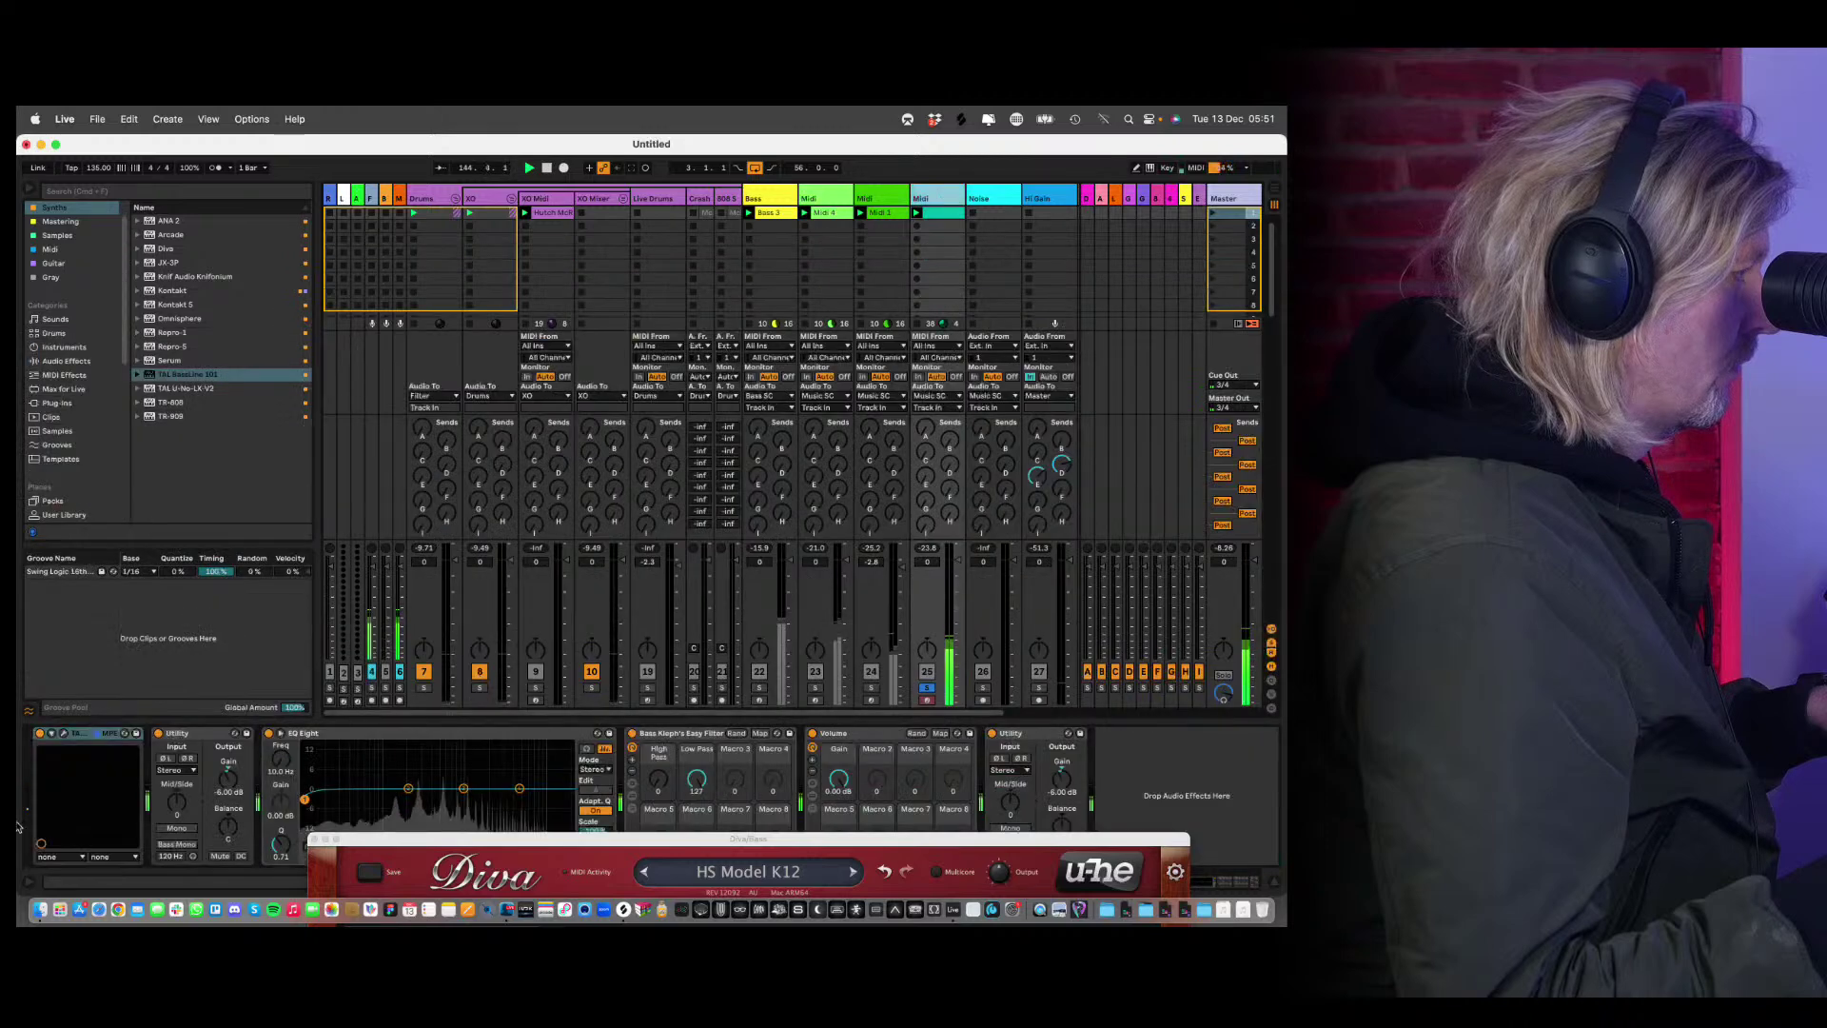
pyautogui.click(63, 733)
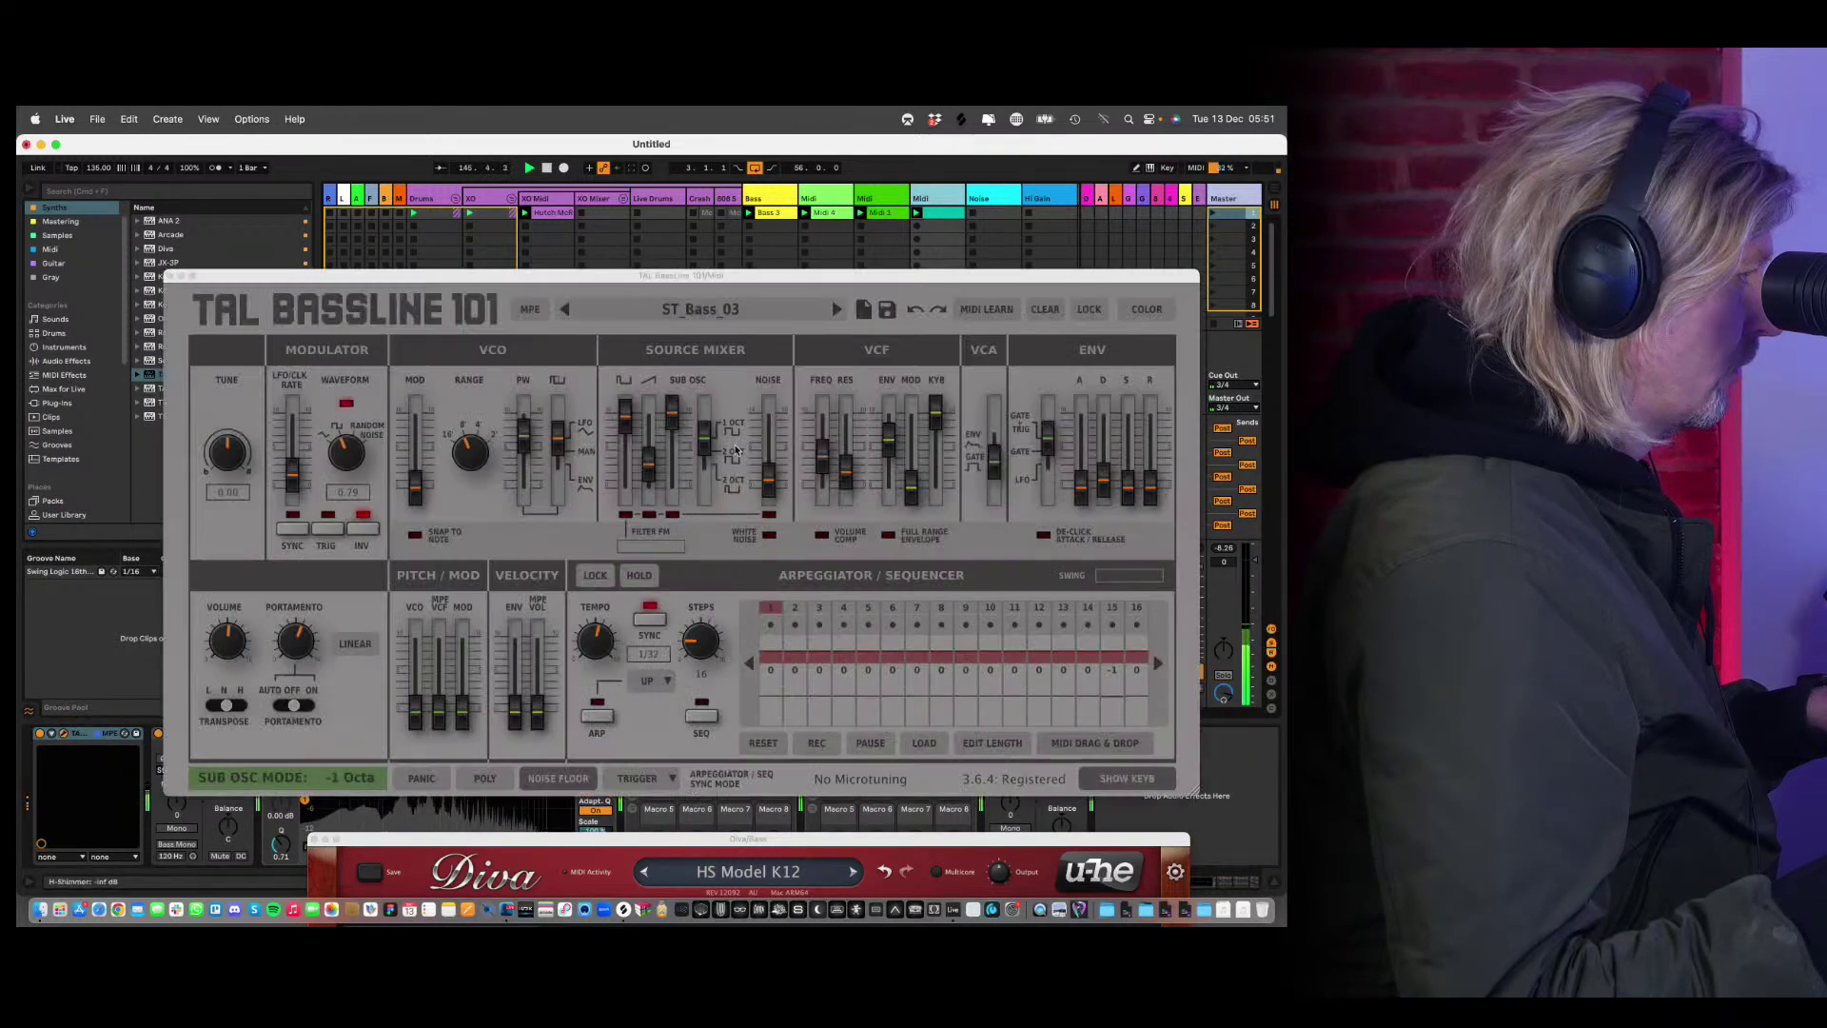
pyautogui.moveTo(1102, 486); pyautogui.dragTo(1107, 494)
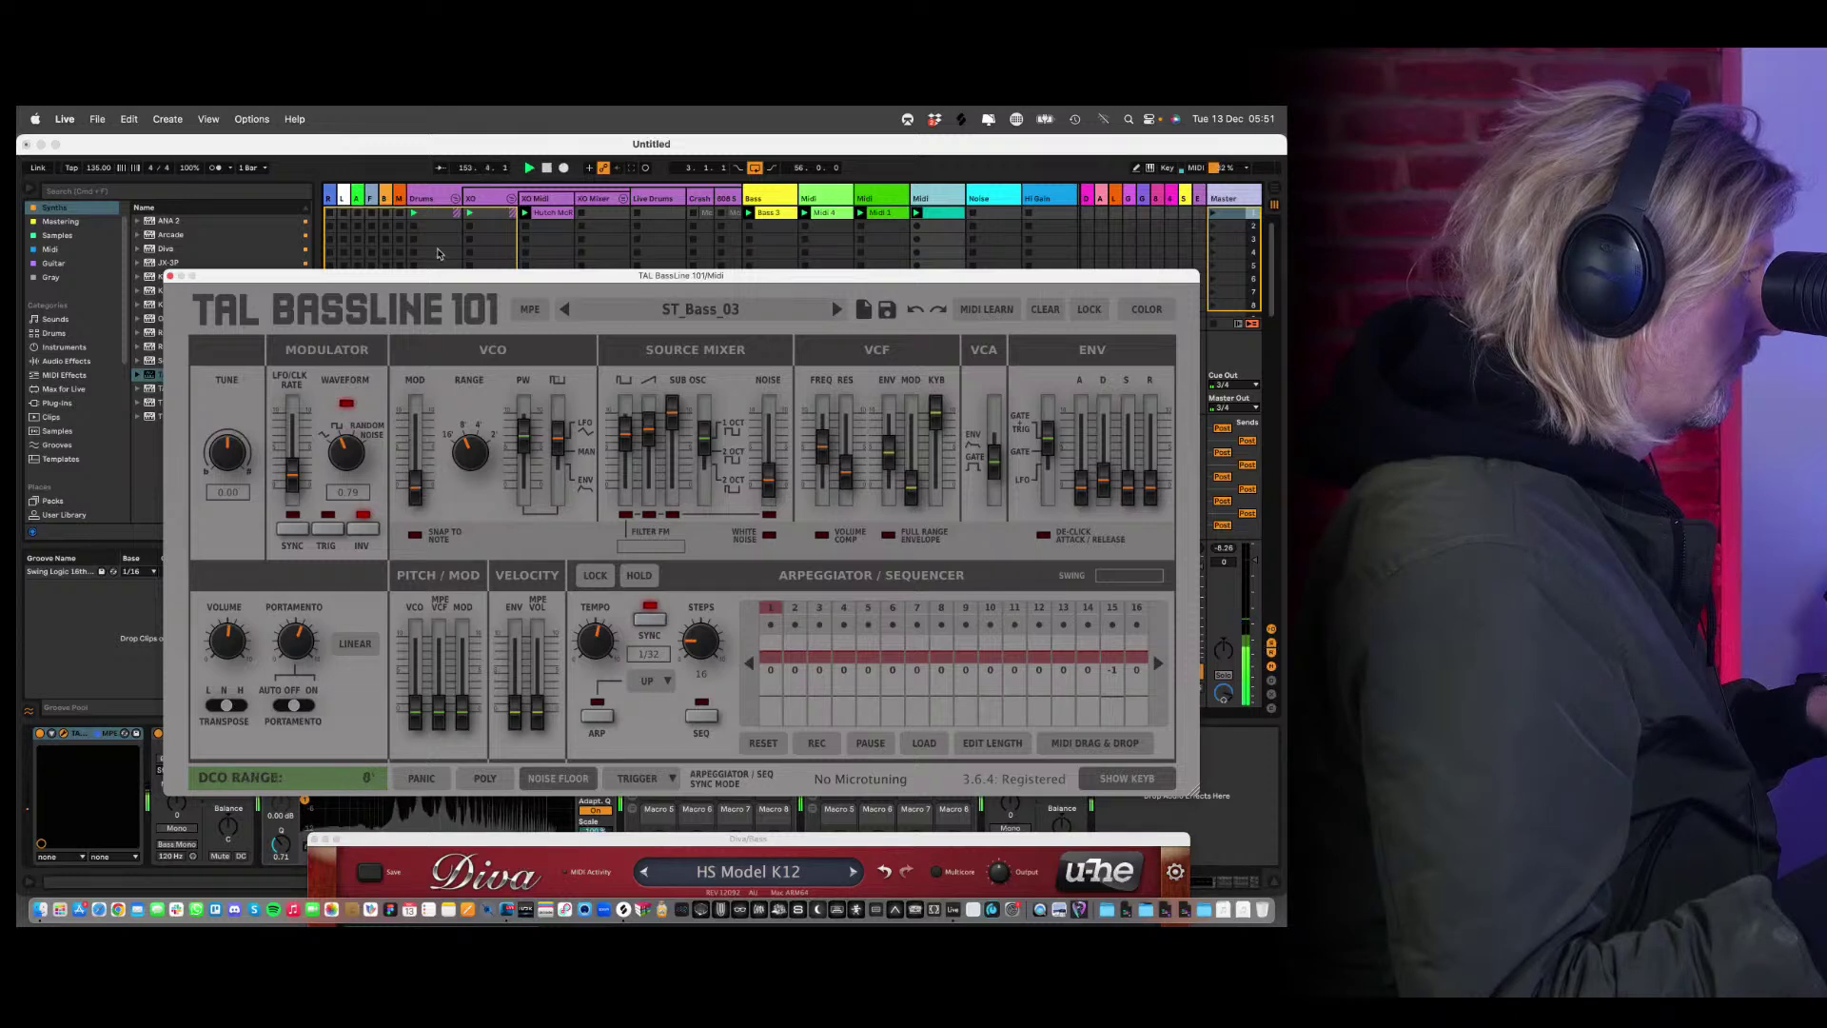
pyautogui.moveTo(438, 275); pyautogui.dragTo(706, 249)
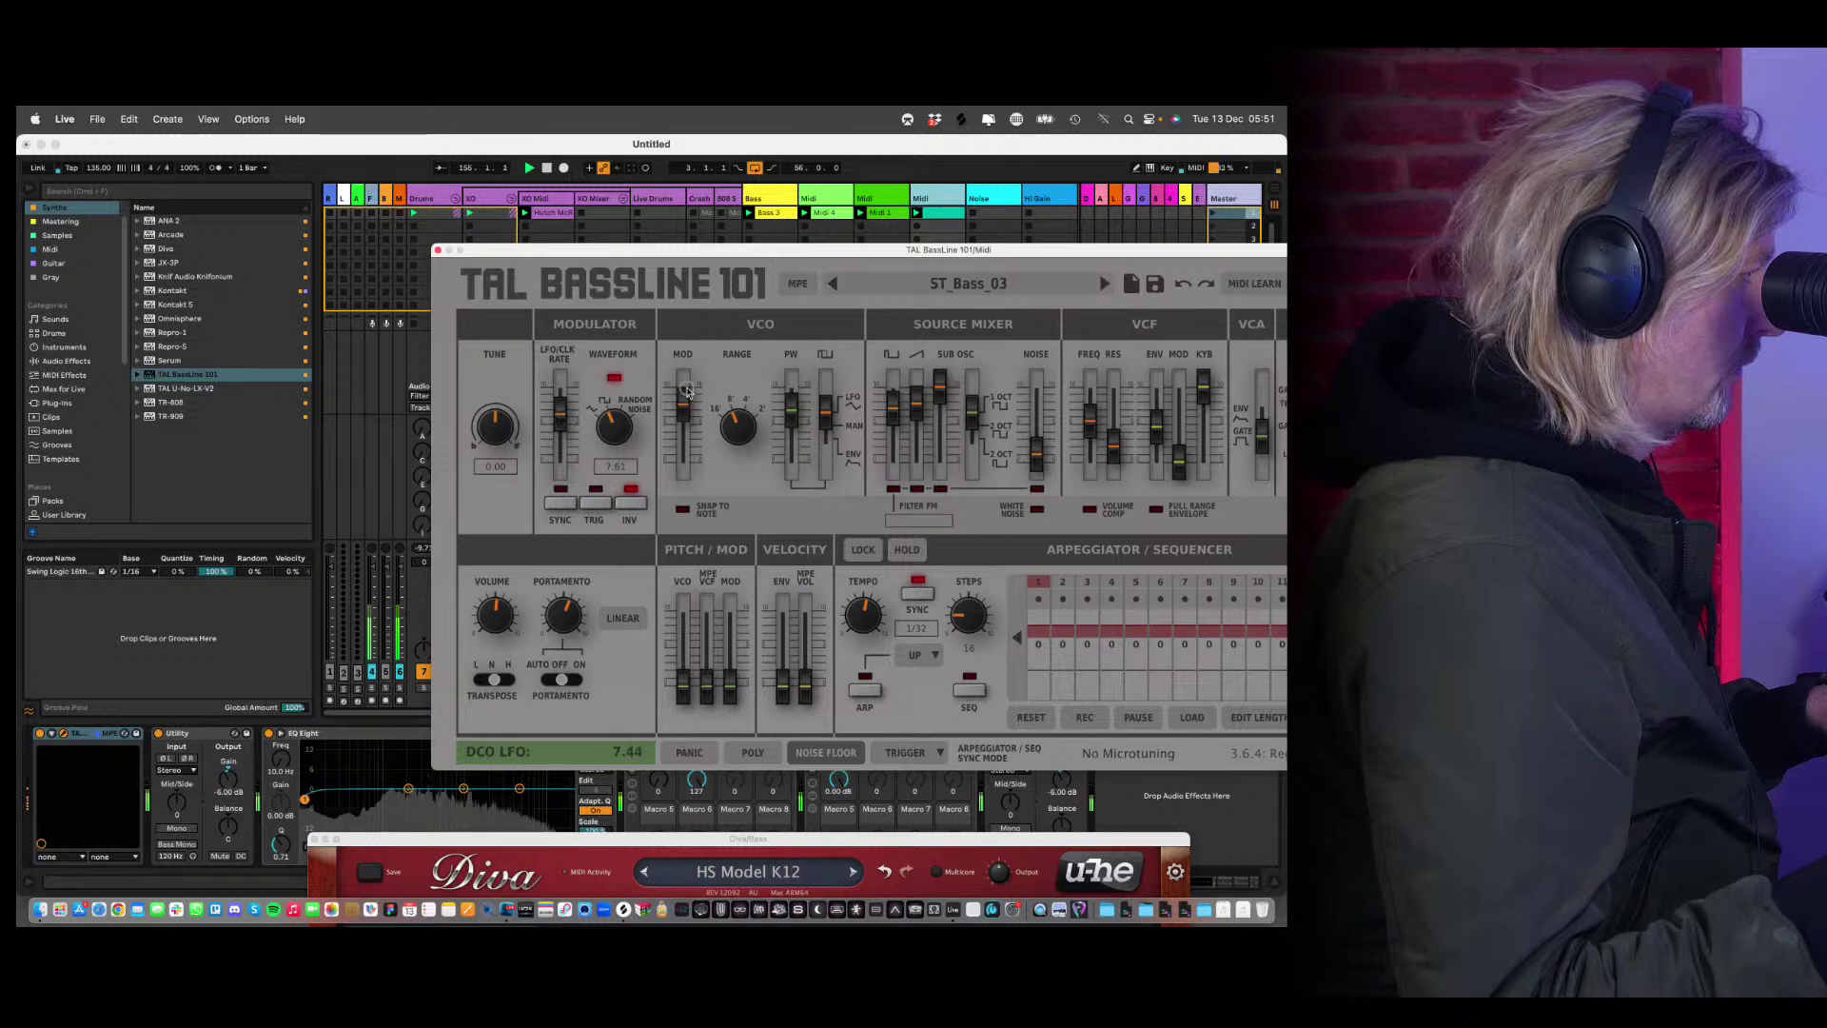
# Rebalance the bass patch with pulse volume 8.27, saw volume 7.77, filter envelope 7.34 and a higher noise level.
pyautogui.moveTo(791, 462); pyautogui.dragTo(794, 434)
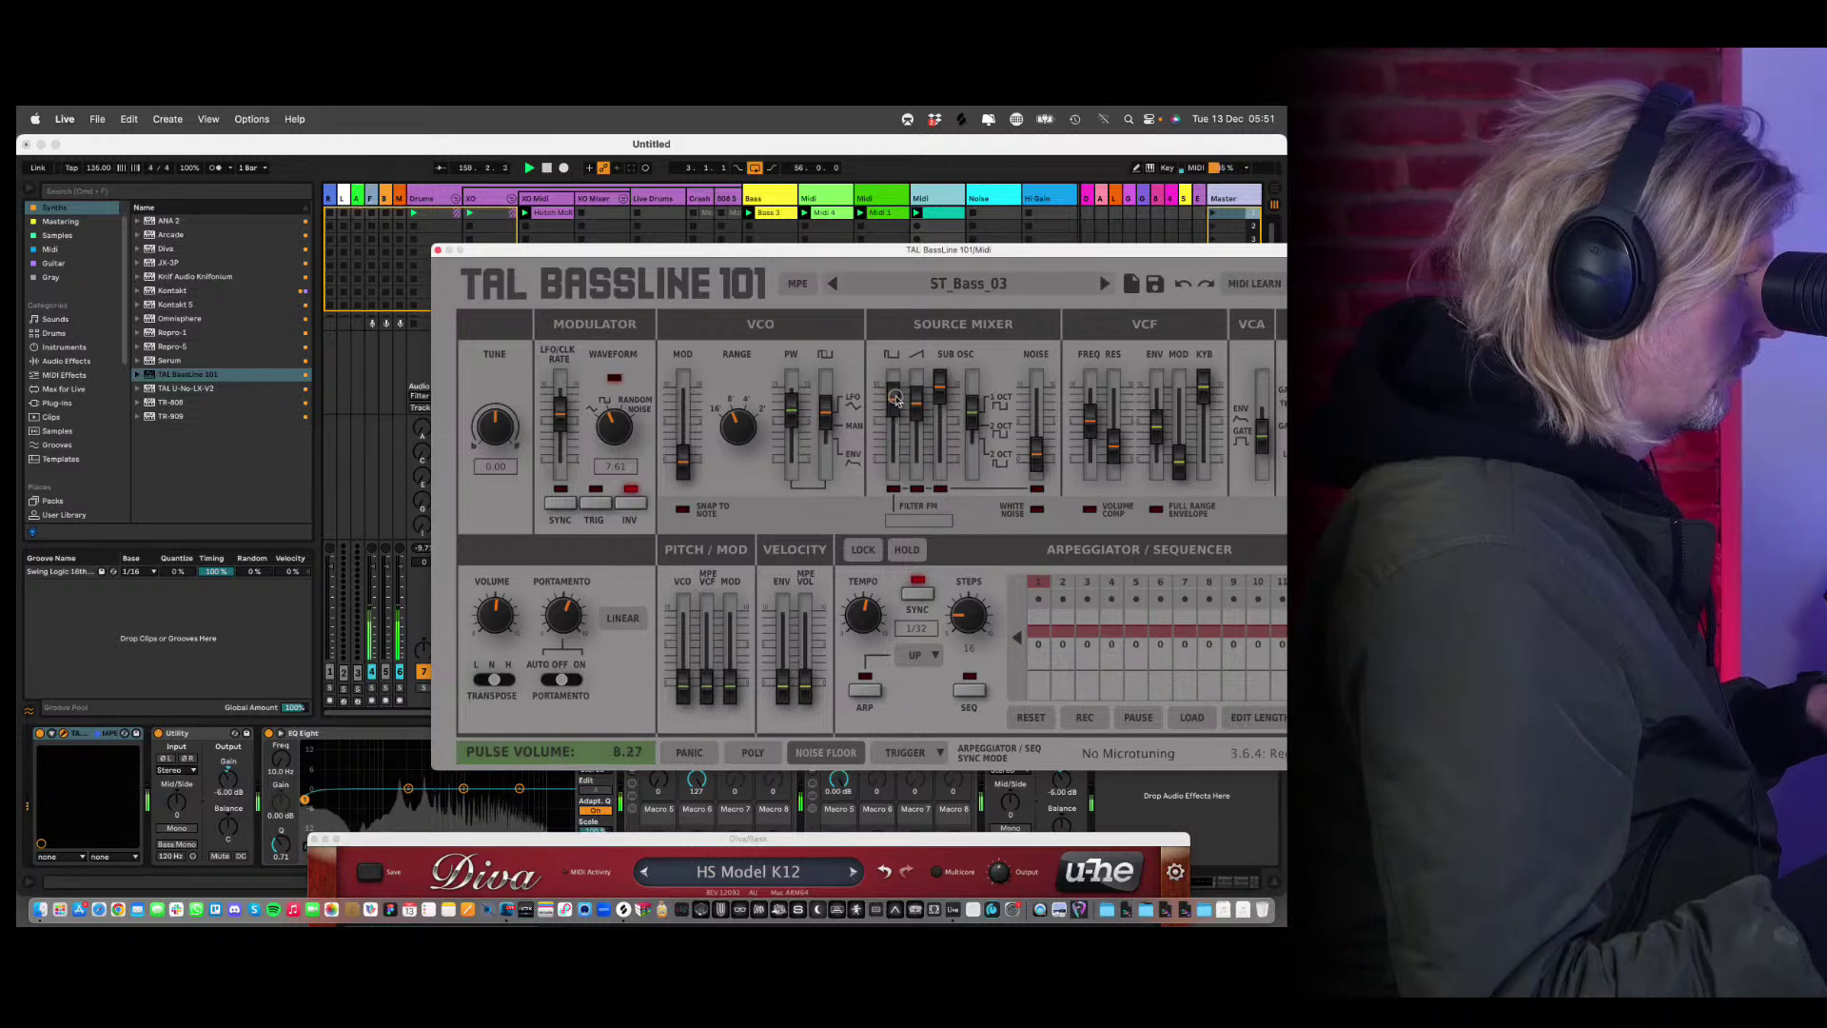
pyautogui.moveTo(1038, 250); pyautogui.dragTo(712, 235)
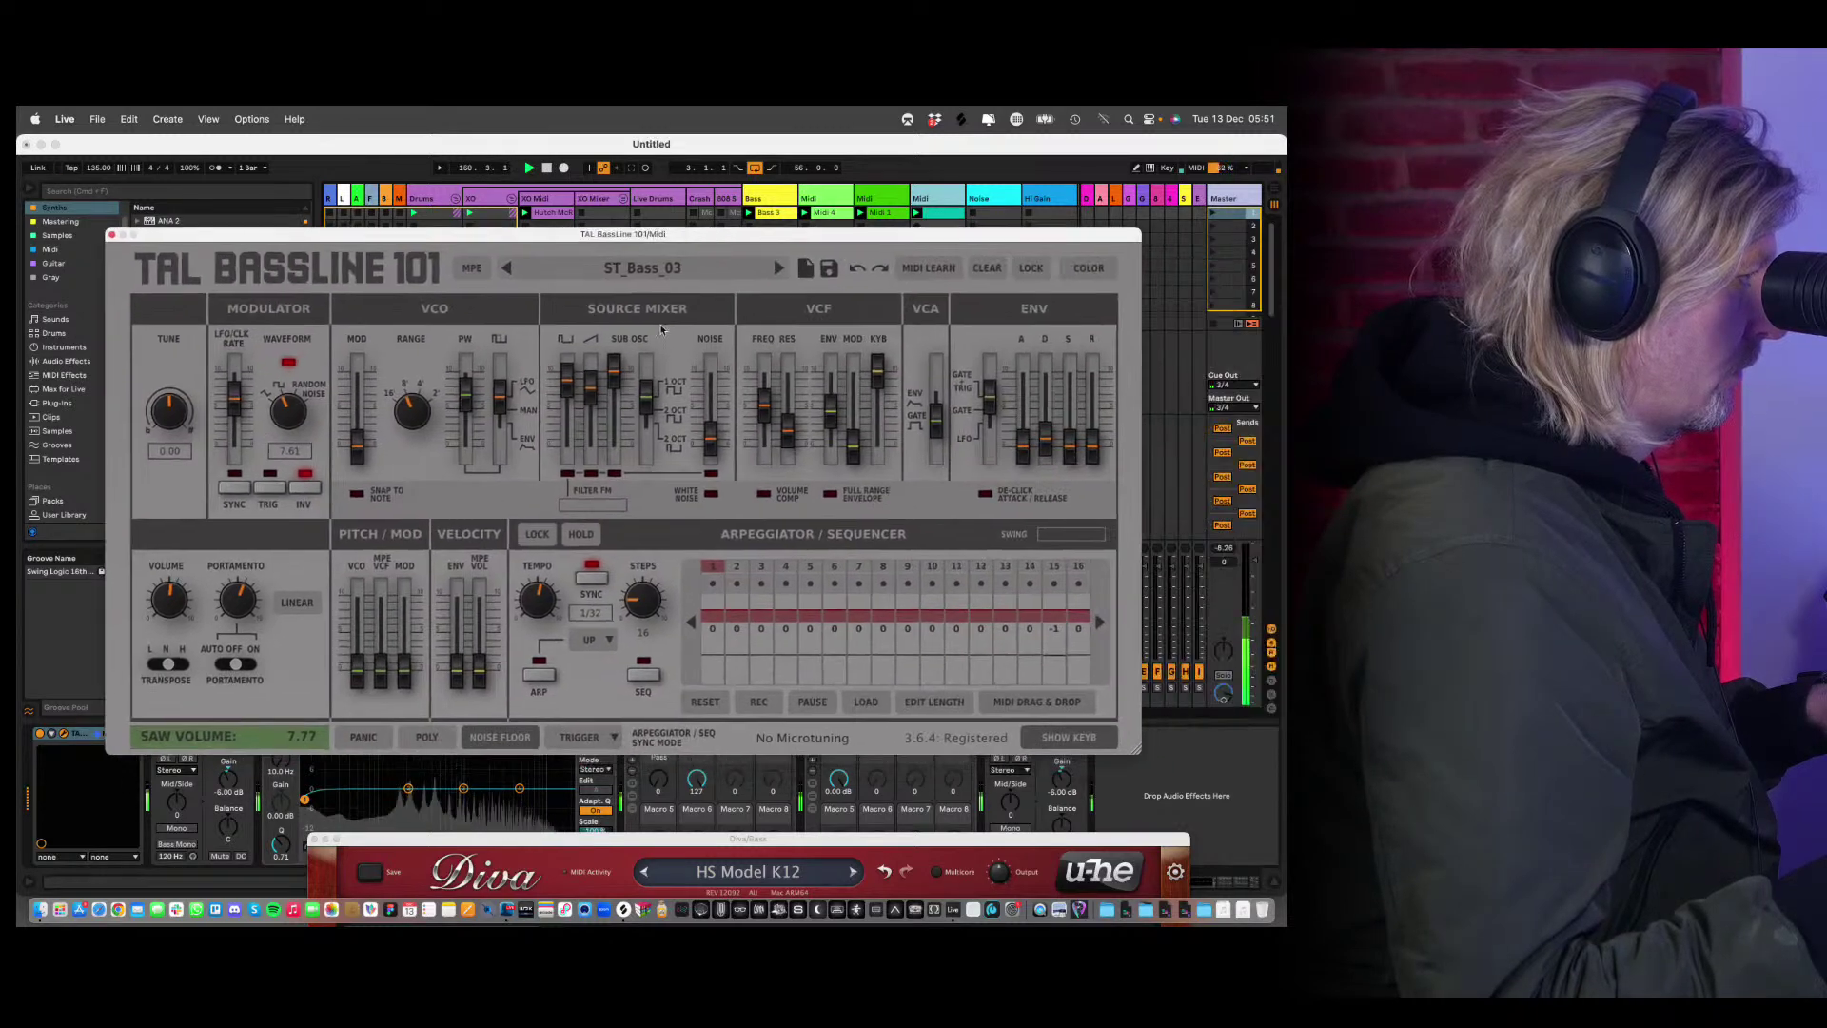
pyautogui.moveTo(706, 443); pyautogui.dragTo(719, 416)
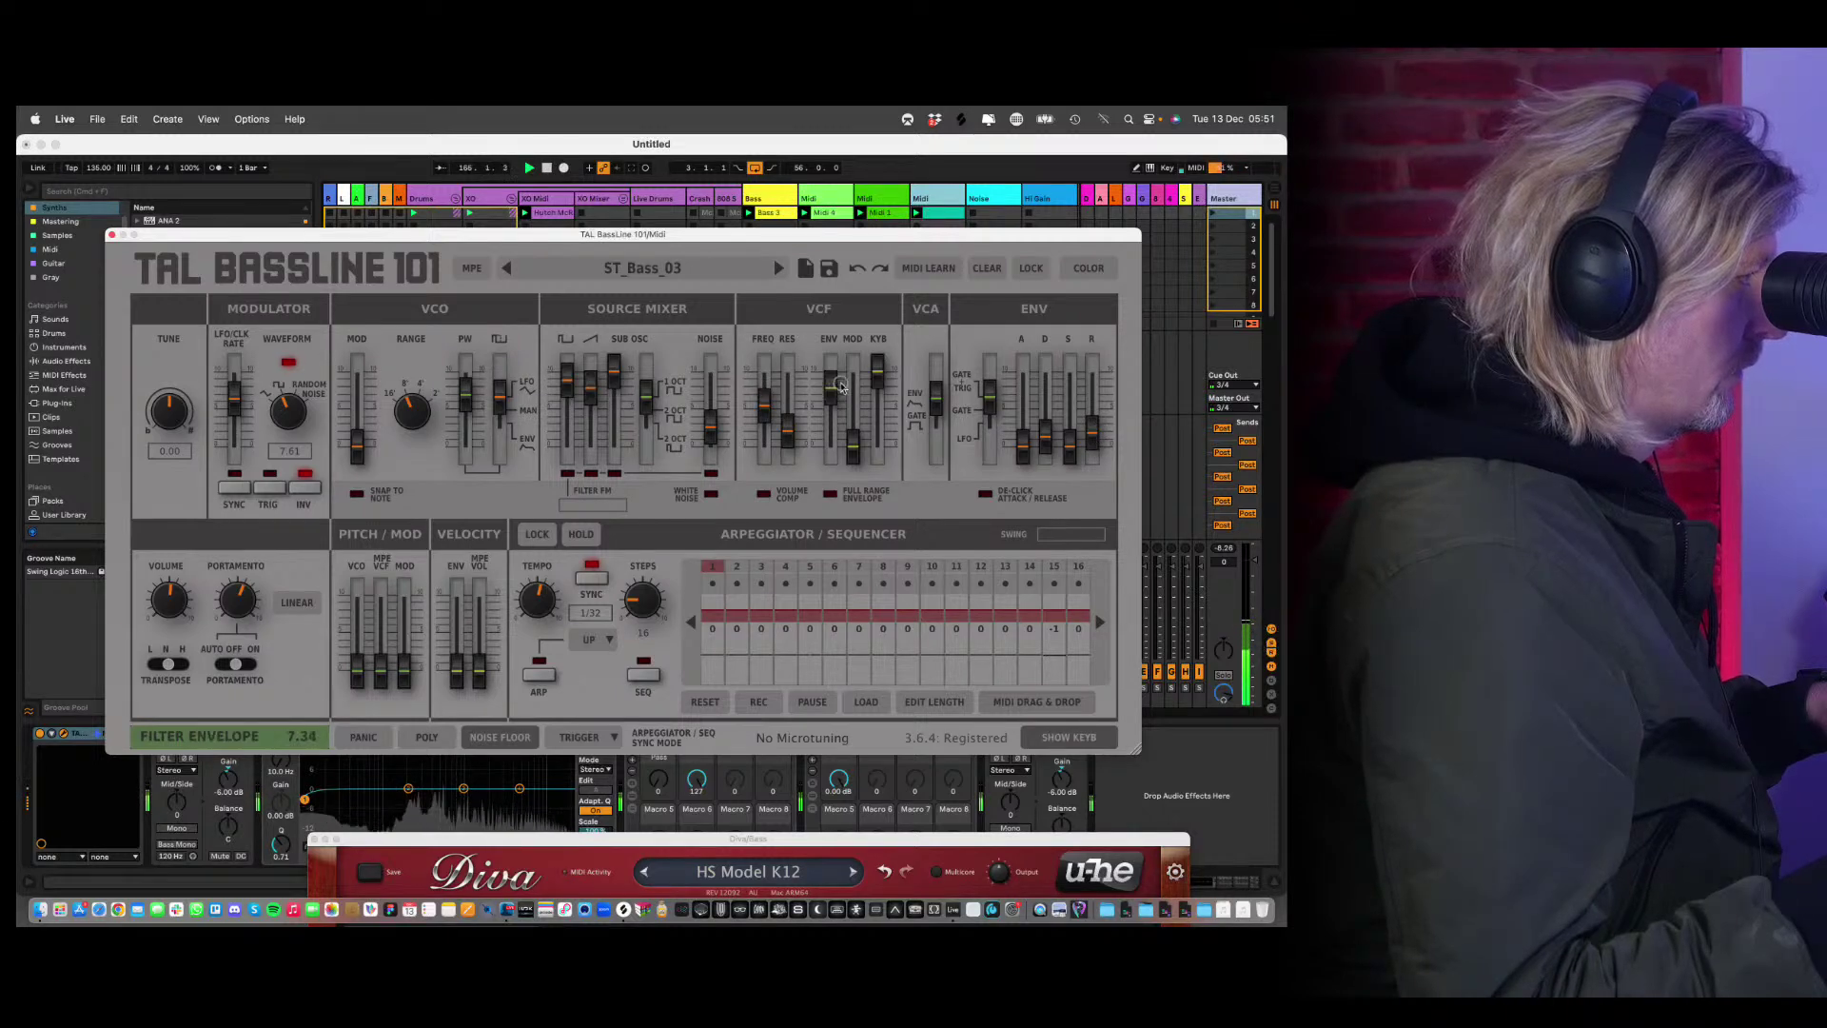
pyautogui.moveTo(858, 440); pyautogui.dragTo(854, 414)
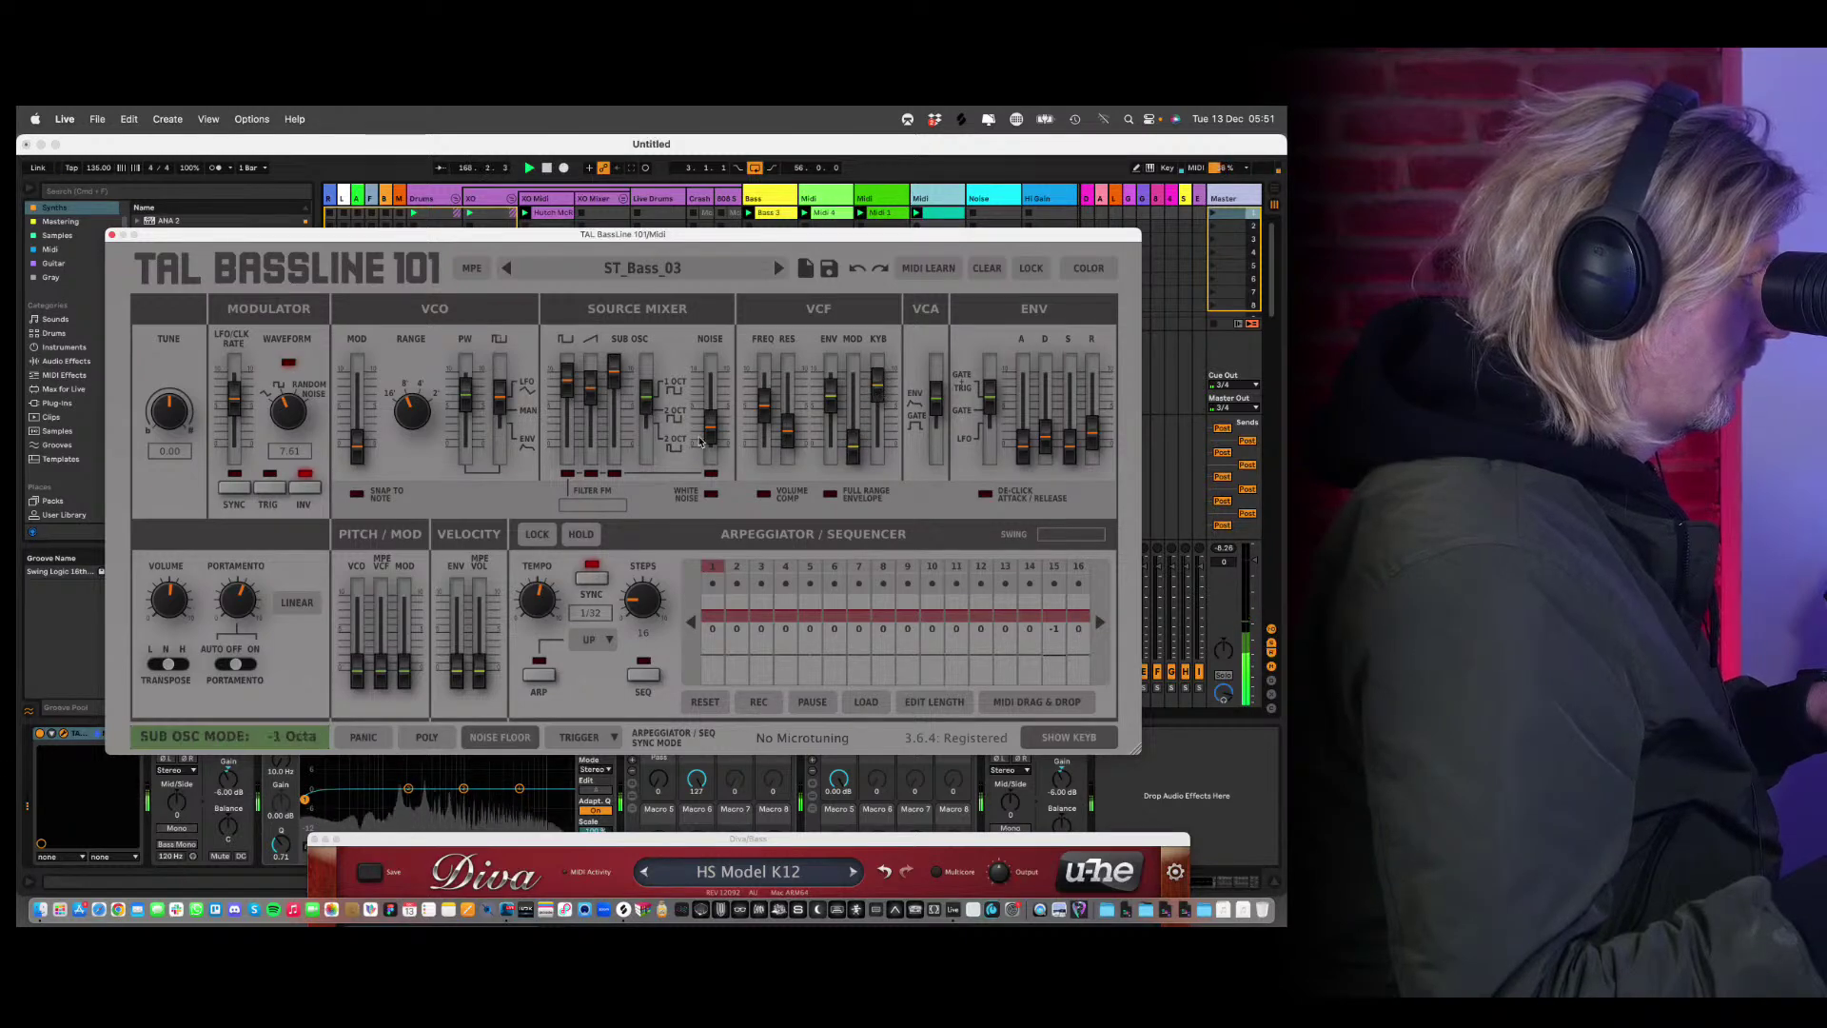
# Move the synth window out of the way, raise track 25's C and F sends, and unsolo the track.
pyautogui.moveTo(656, 234); pyautogui.dragTo(682, 810)
pyautogui.moveTo(922, 457); pyautogui.dragTo(922, 455)
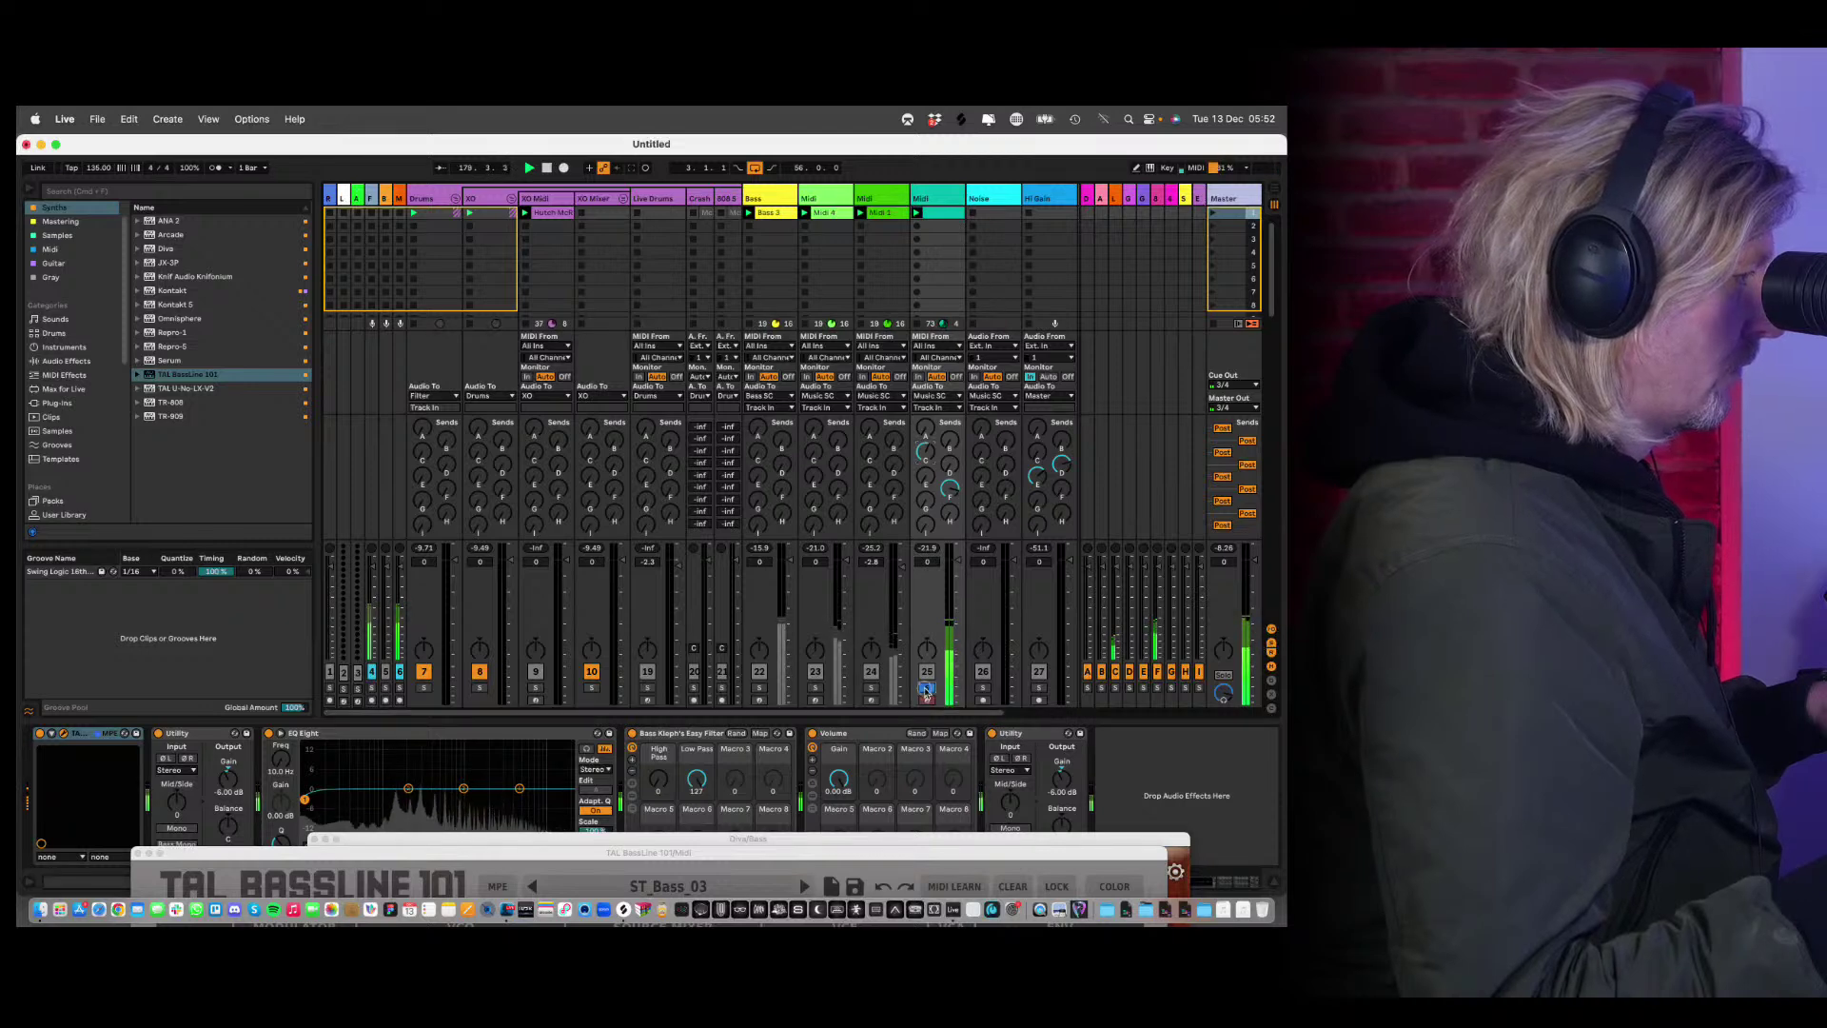
pyautogui.click(926, 687)
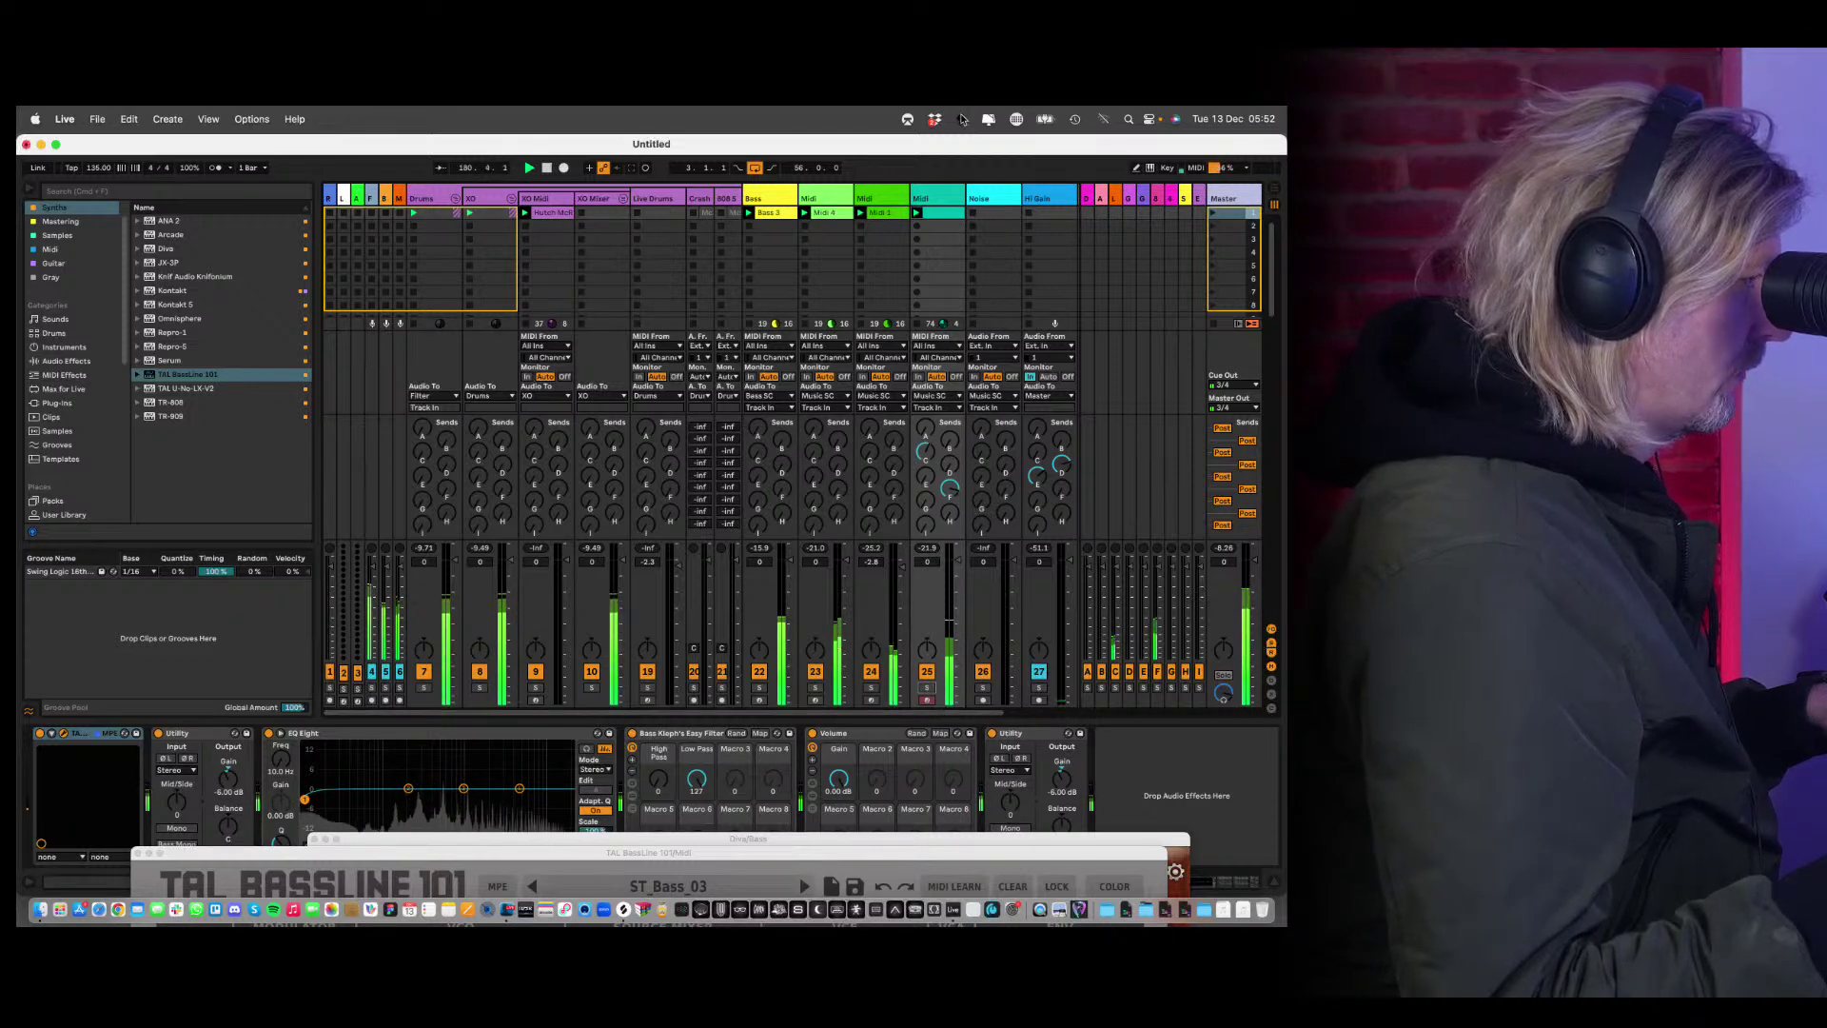
# Review the notes in track 25's clip with the Diva window moved out of the way, and hide the clip editor.
pyautogui.doubleClick(945, 213)
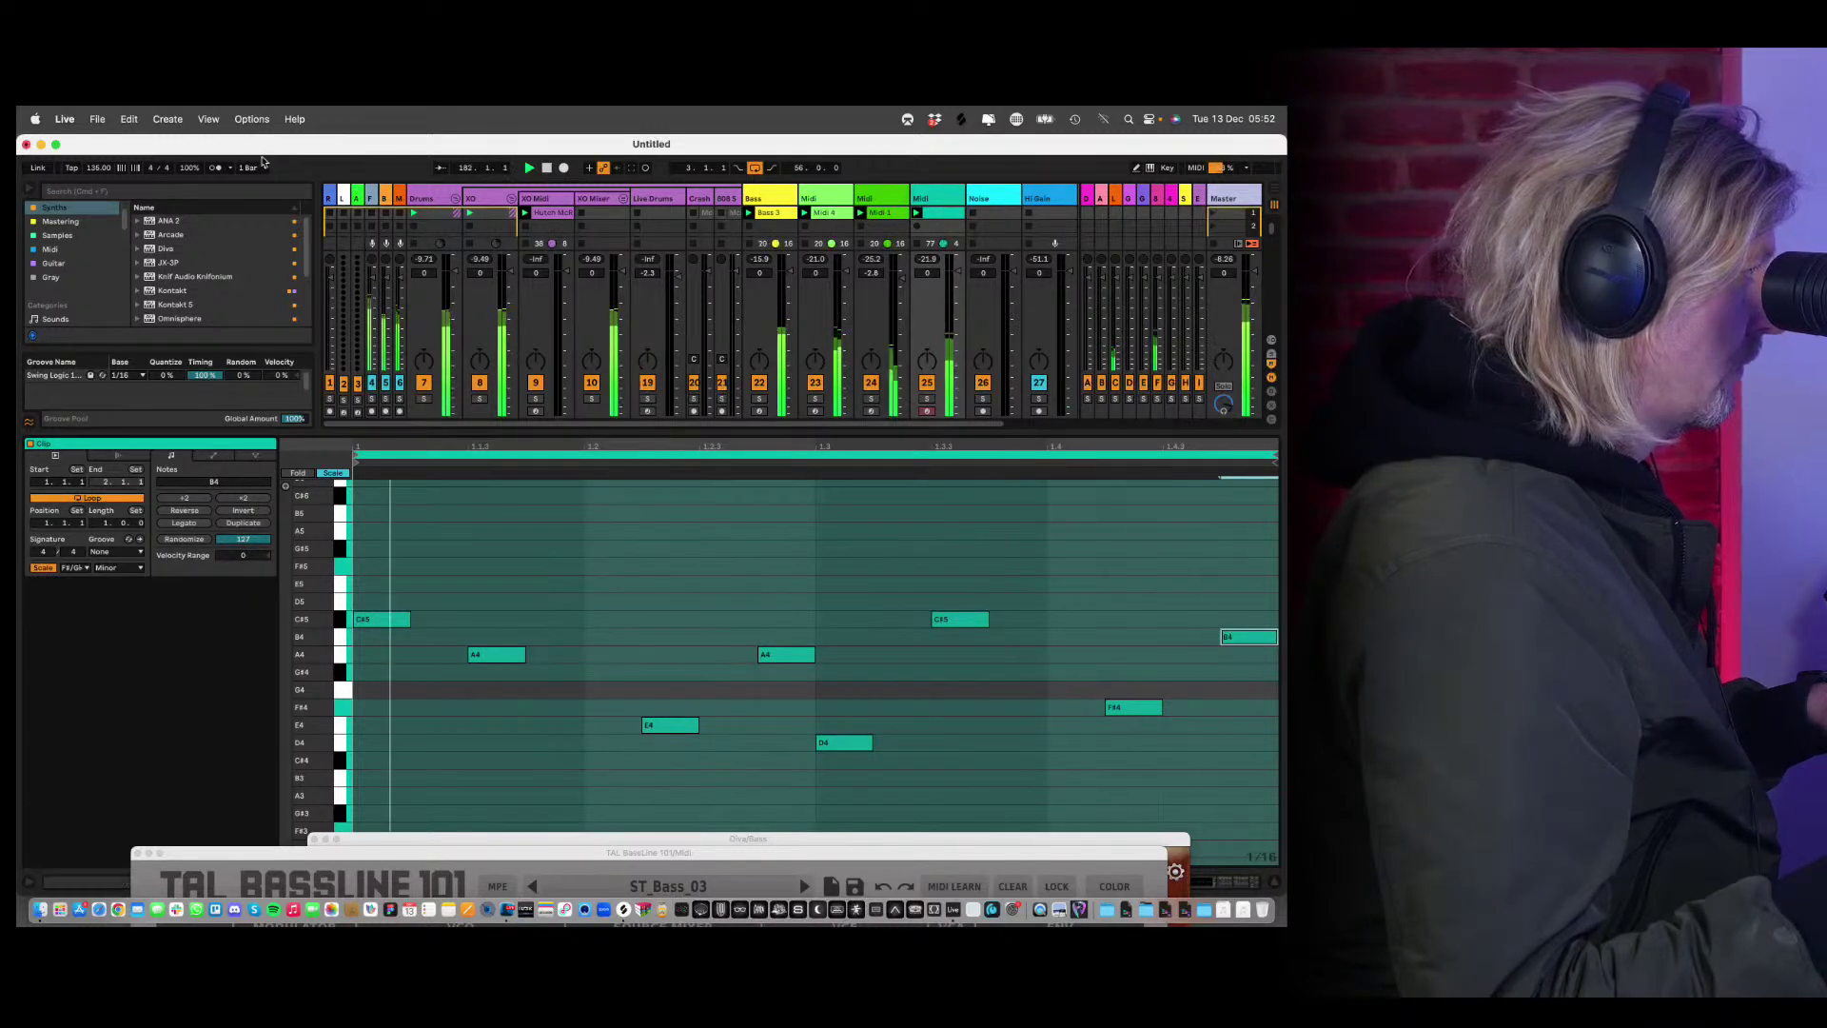
pyautogui.click(603, 594)
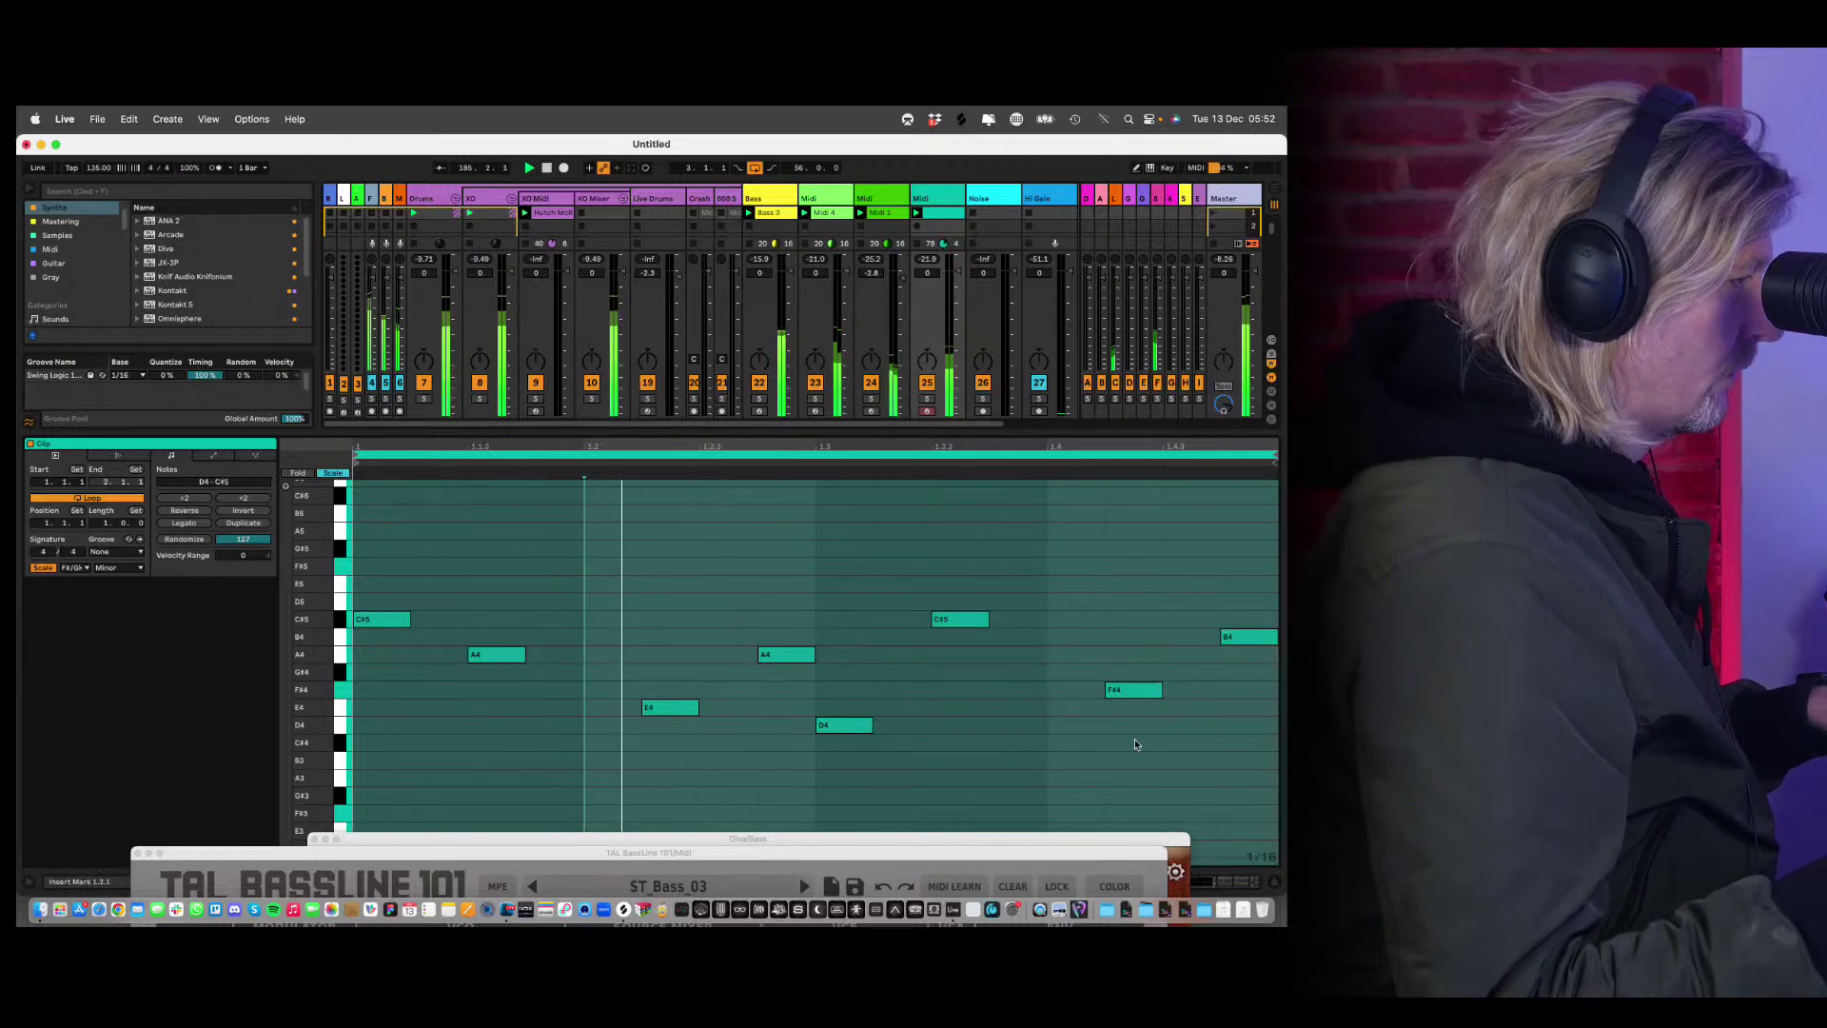
pyautogui.click(1162, 842)
pyautogui.moveTo(1161, 842); pyautogui.dragTo(1053, 892)
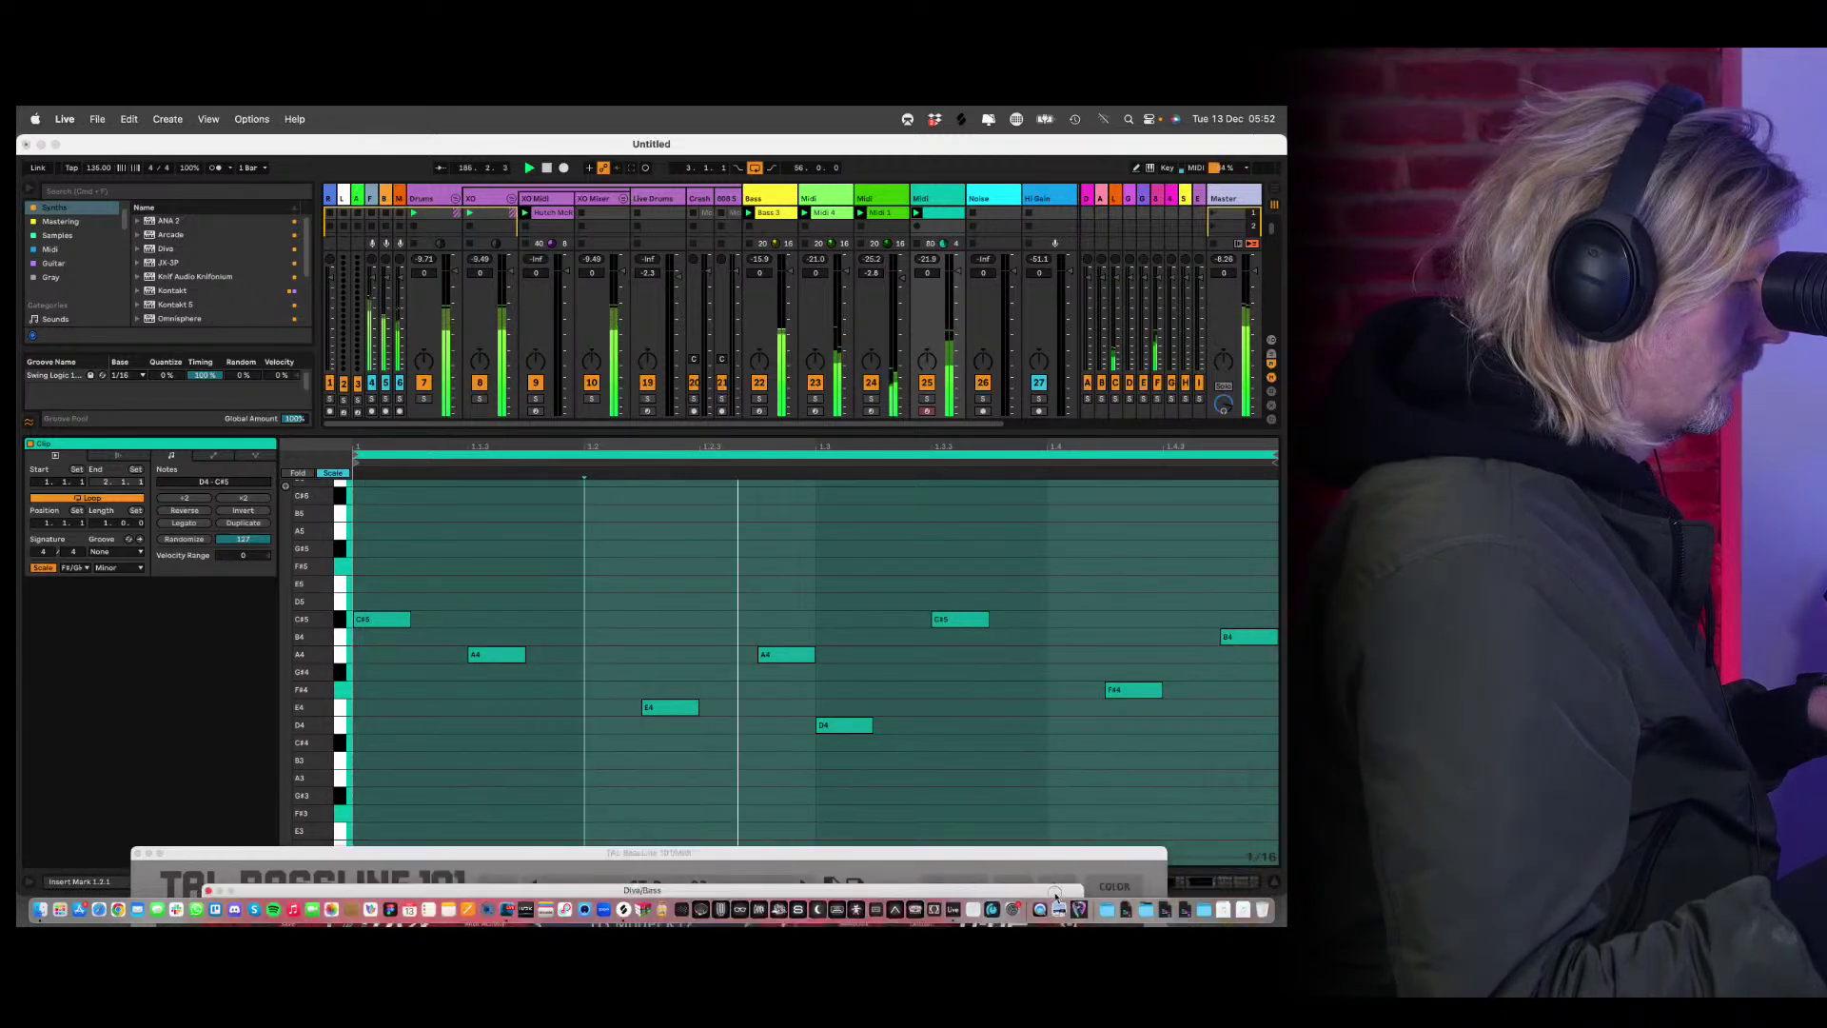
pyautogui.click(1276, 880)
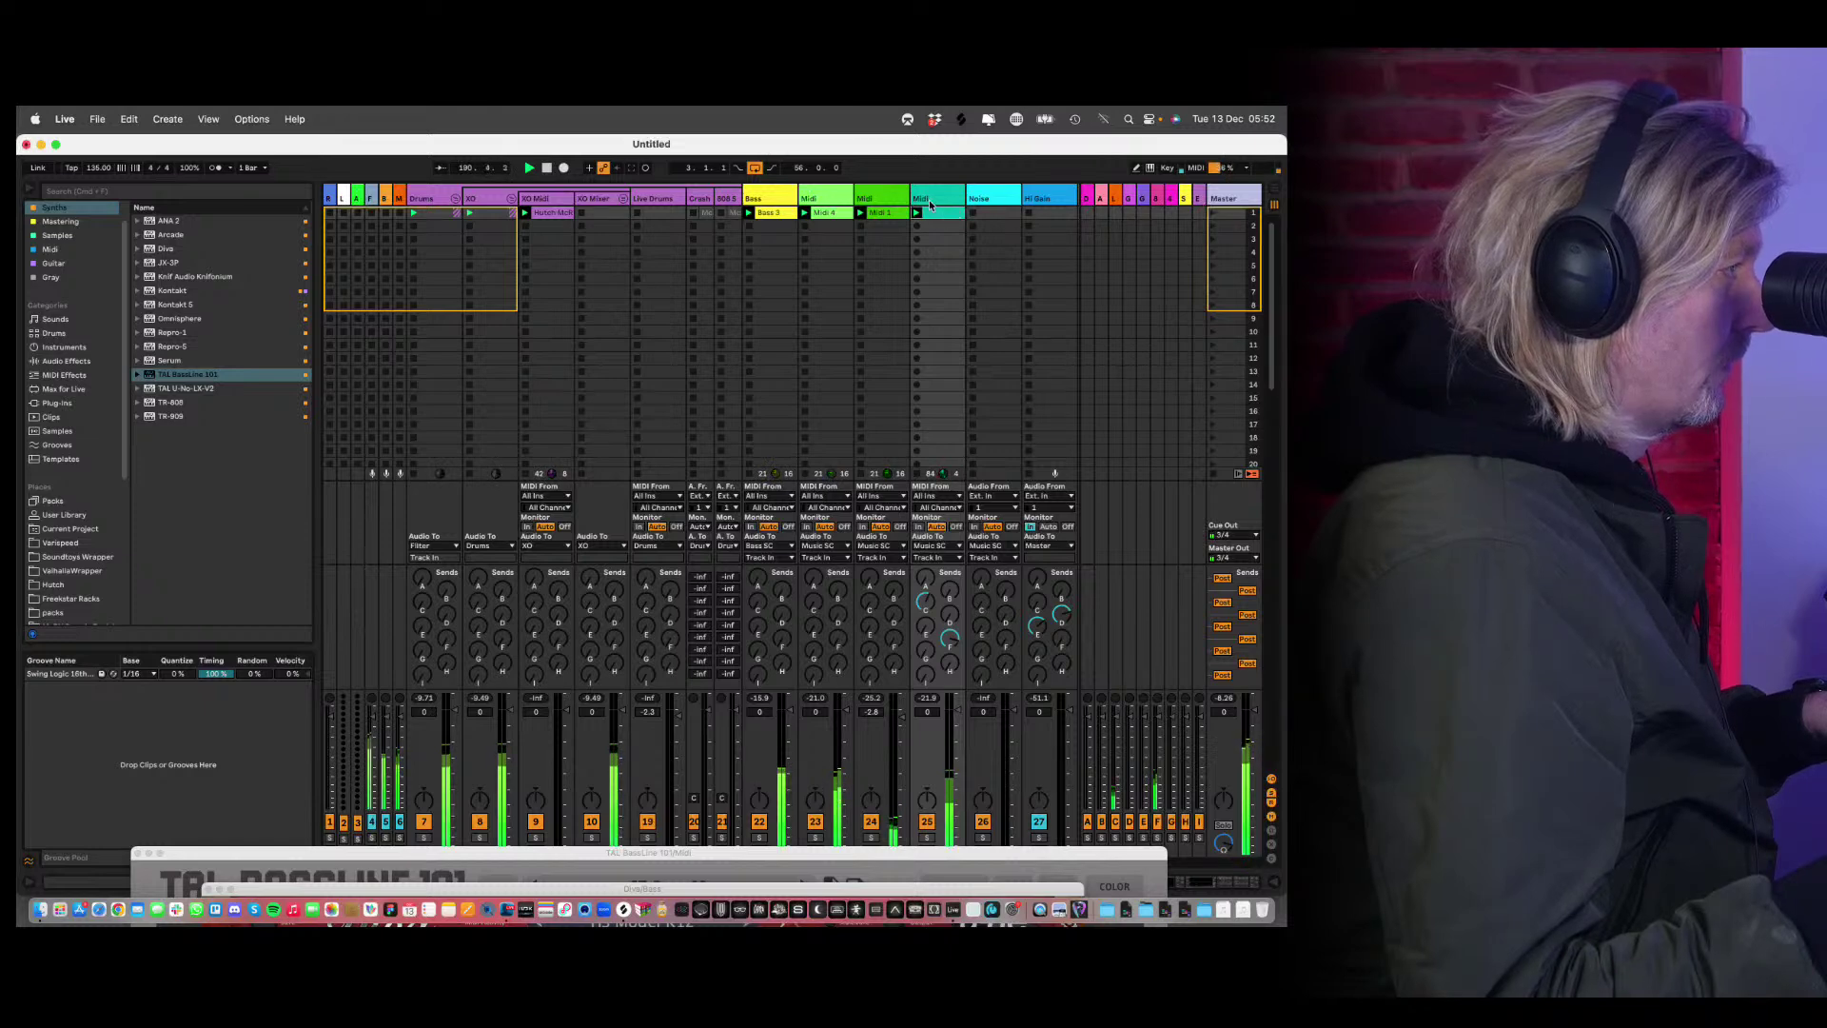
pyautogui.press('Tab')
pyautogui.press('Tab')
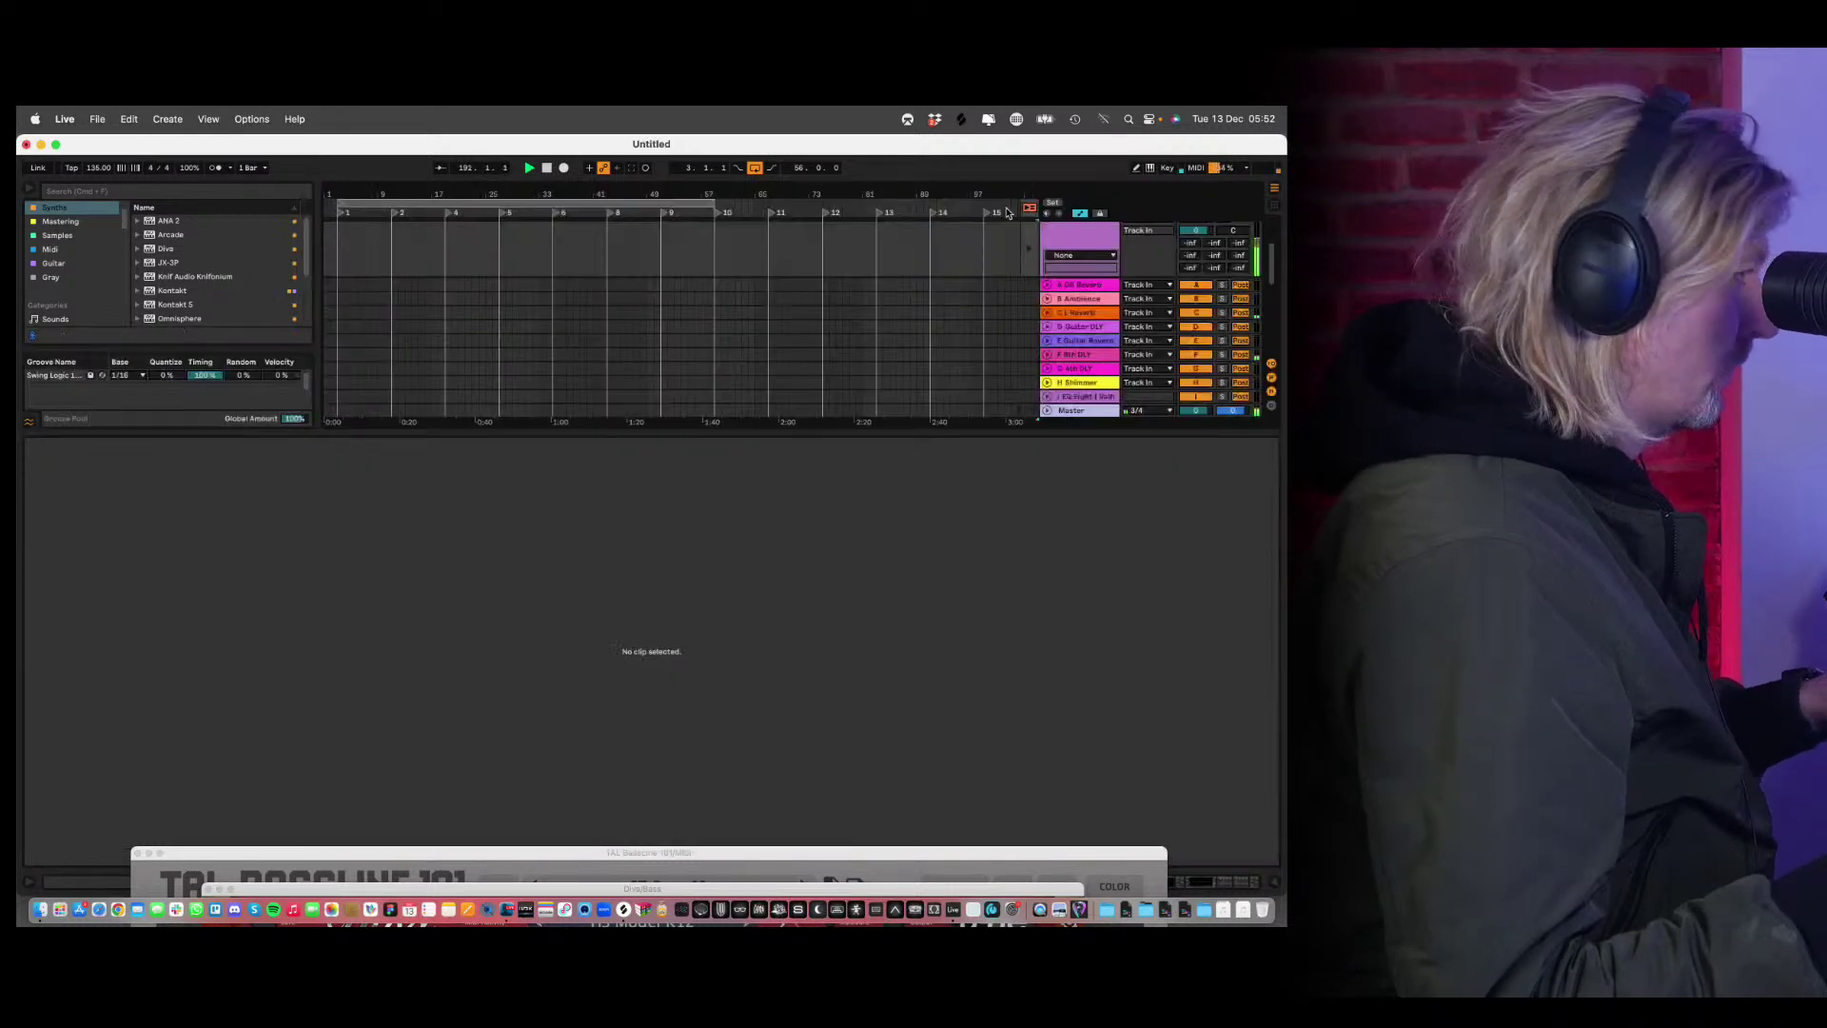
pyautogui.click(1271, 887)
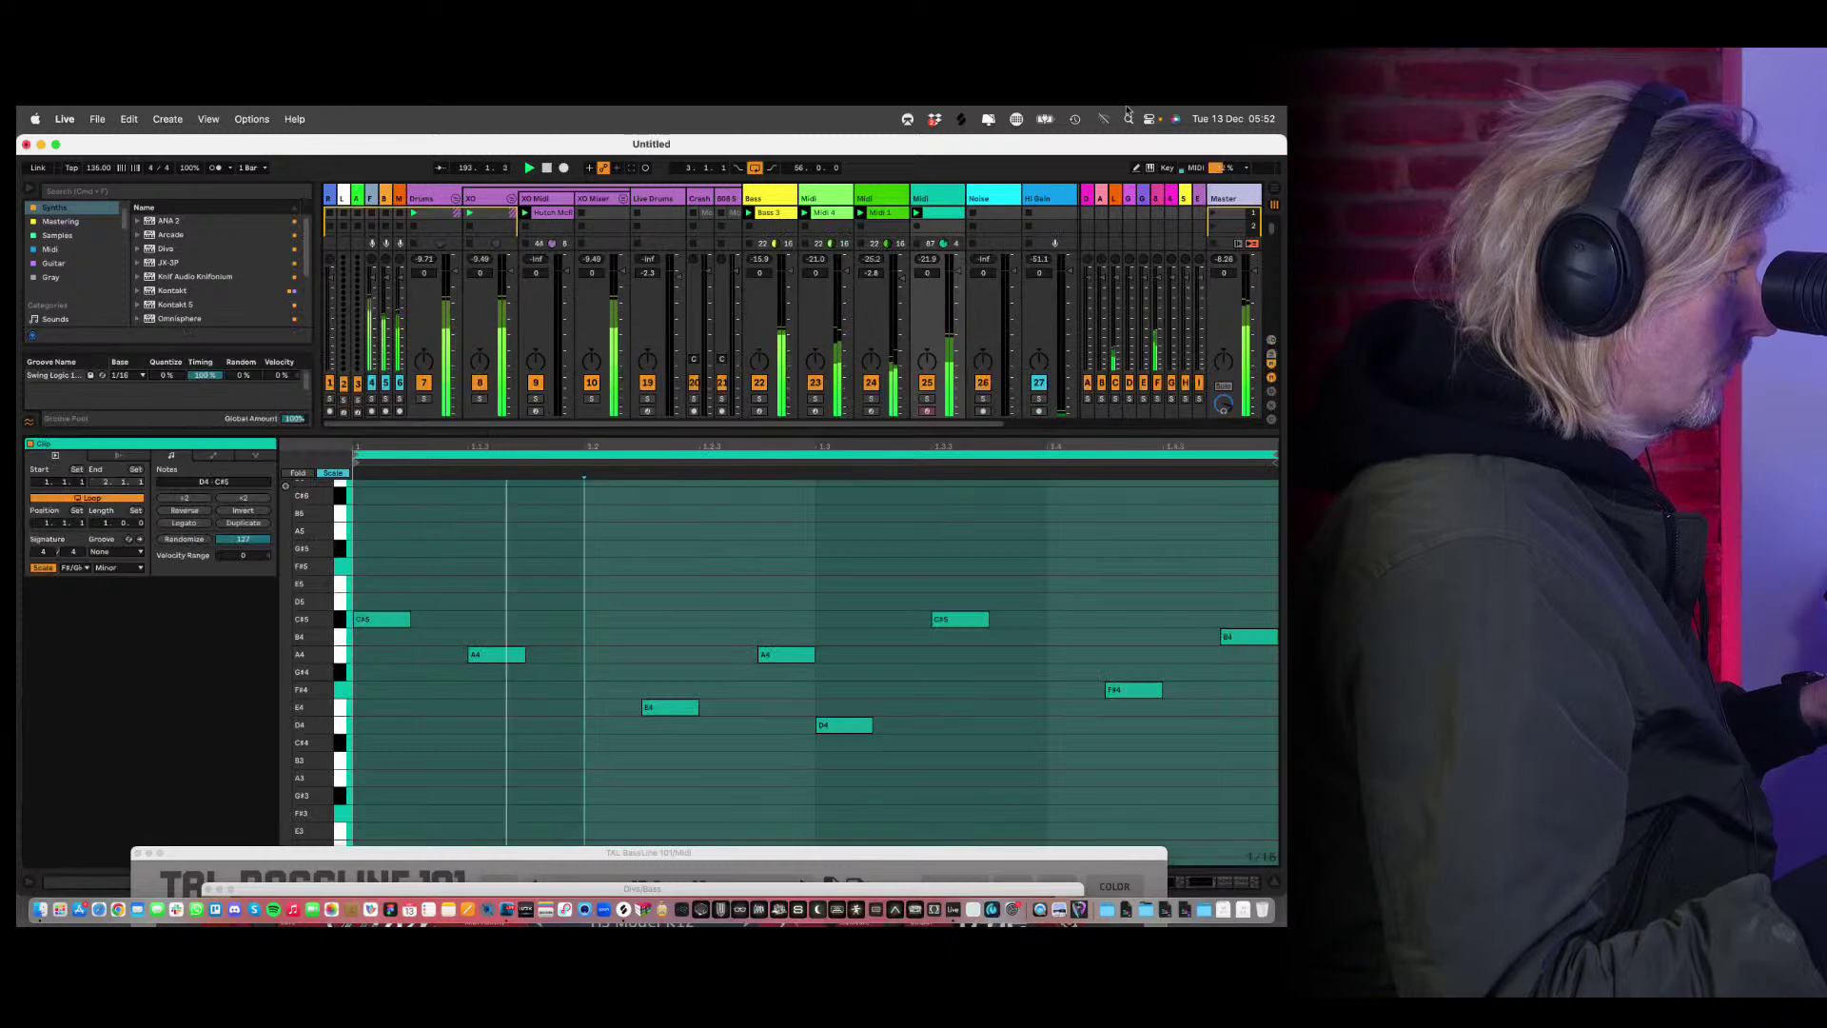
pyautogui.click(1275, 887)
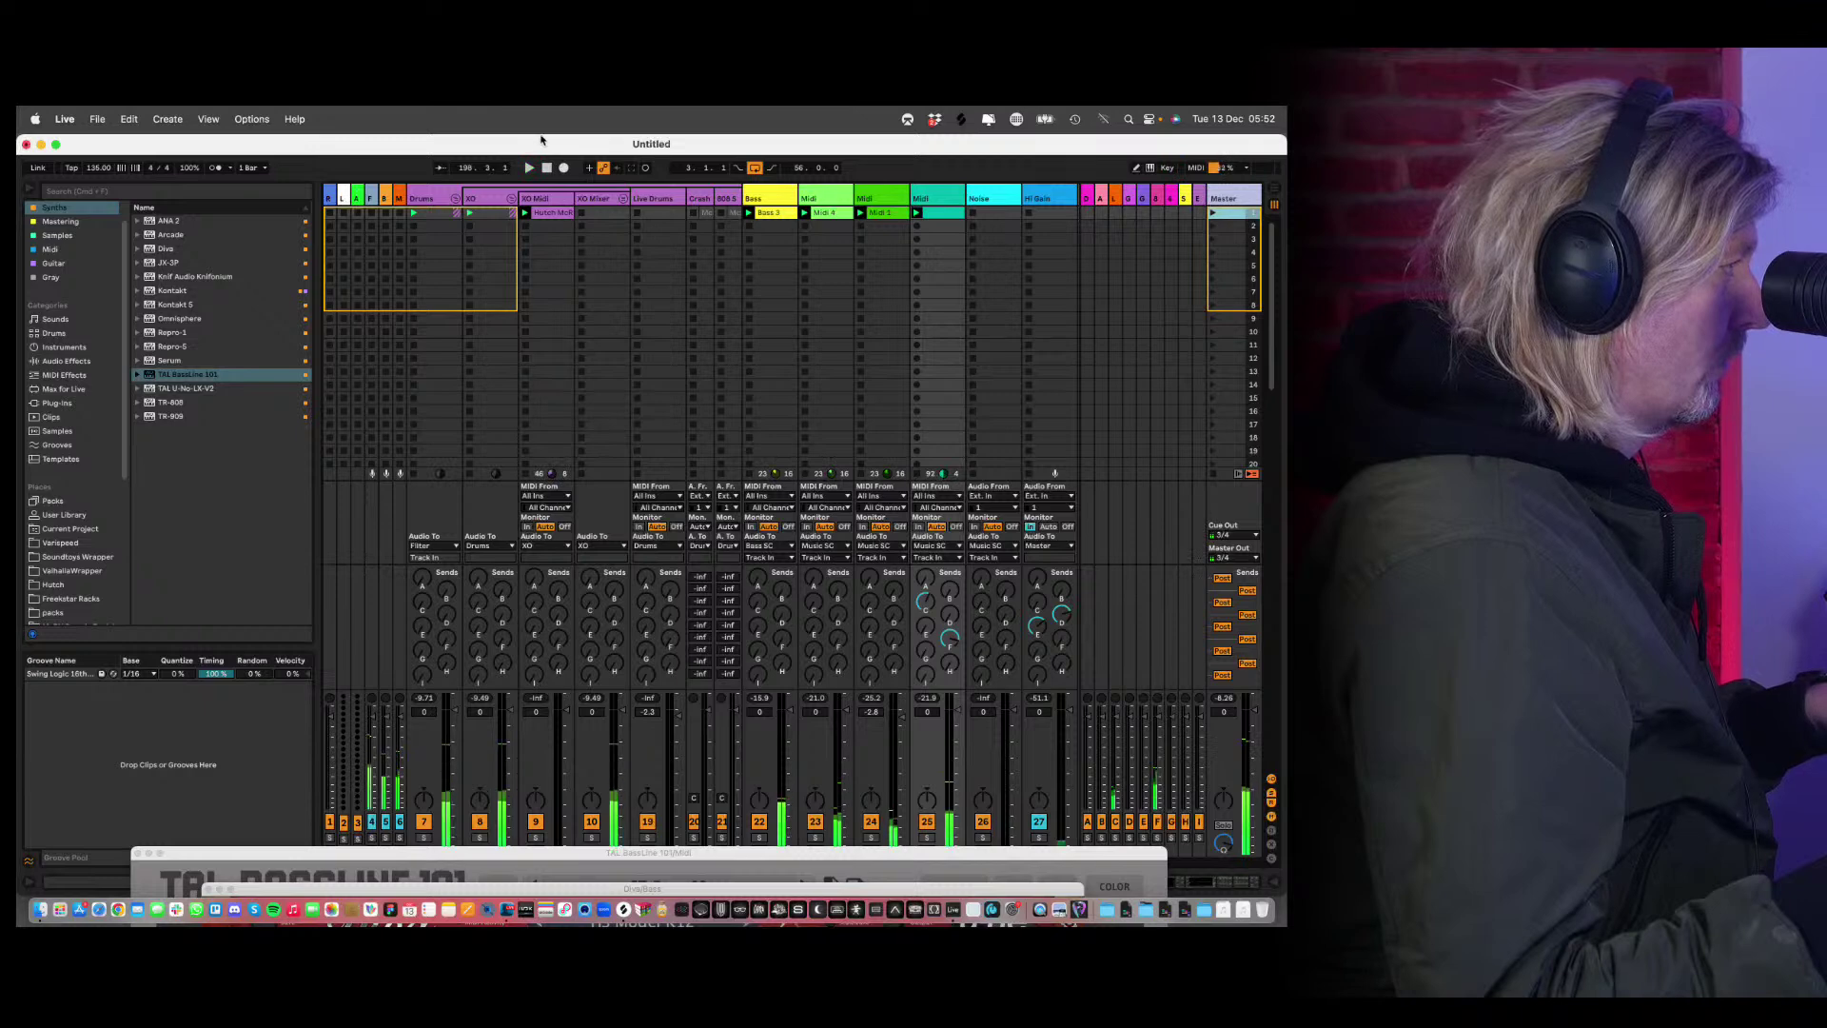
# Record the playing session clips into the Arrangement from 3.1.1, enlarge the Arrangement view and stop the recording.
pyautogui.press('Tab')
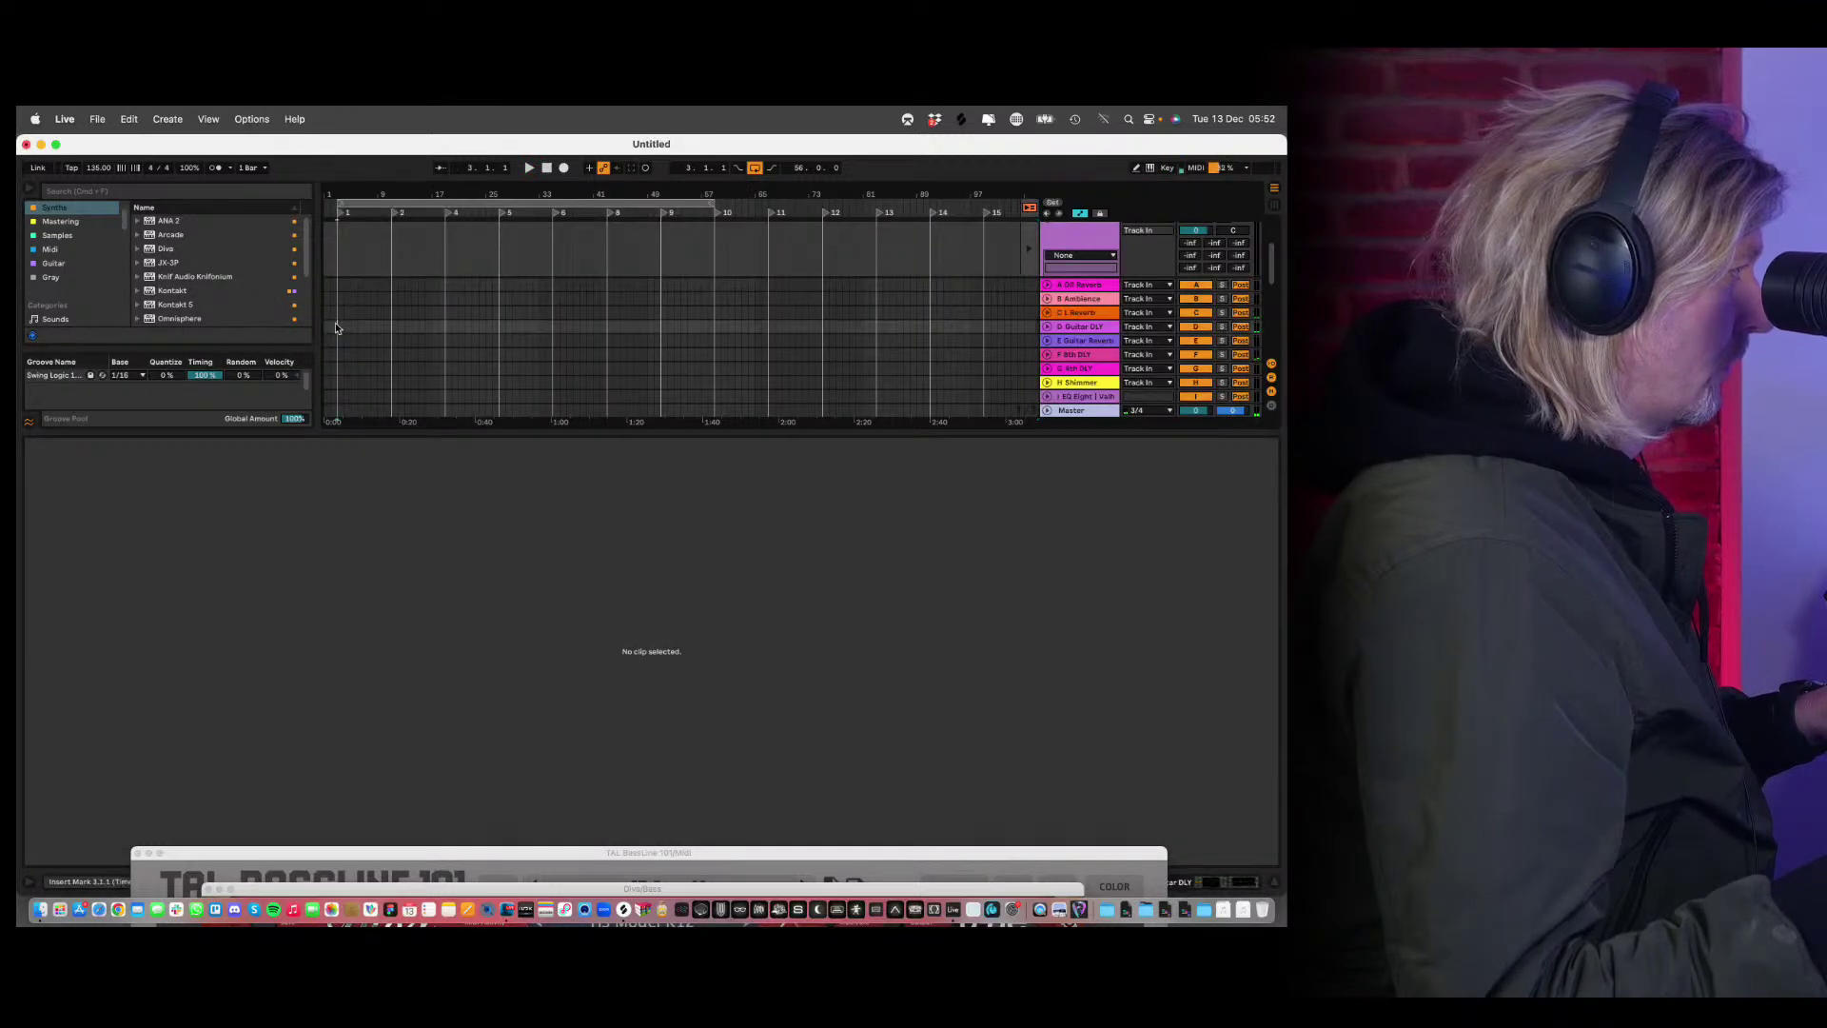
pyautogui.press('Tab')
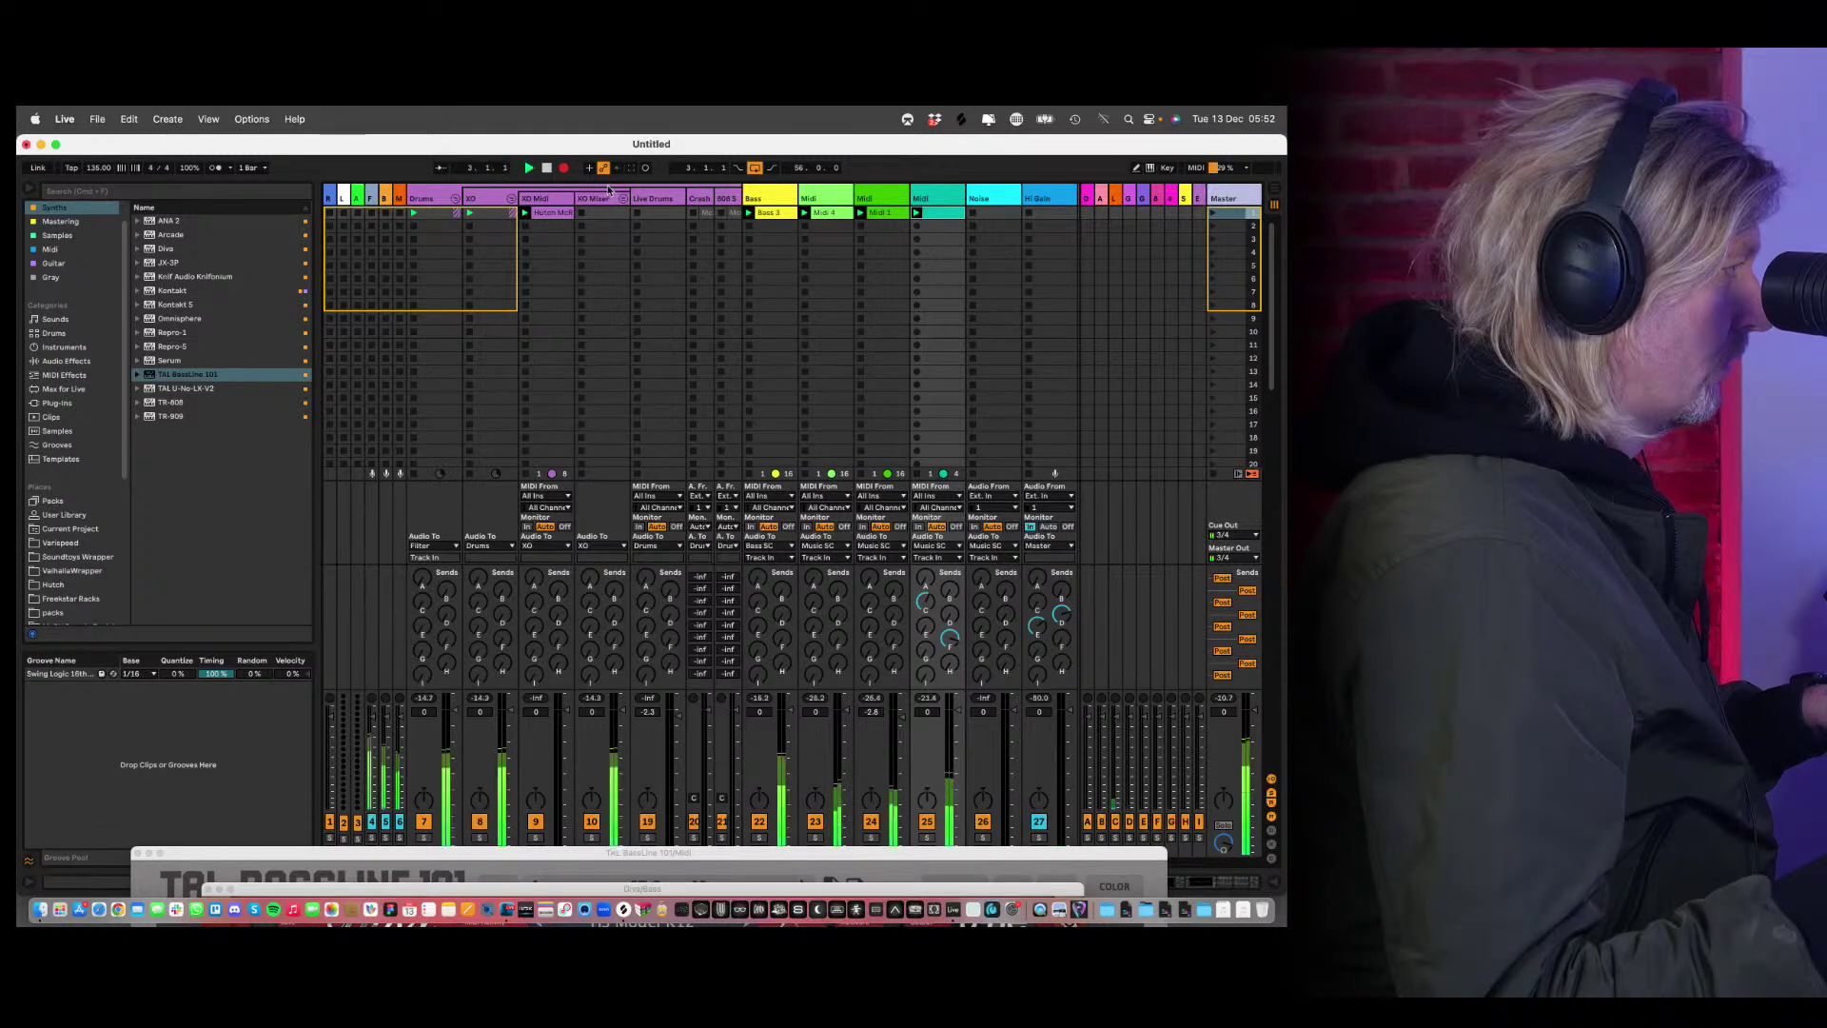
pyautogui.press('Tab')
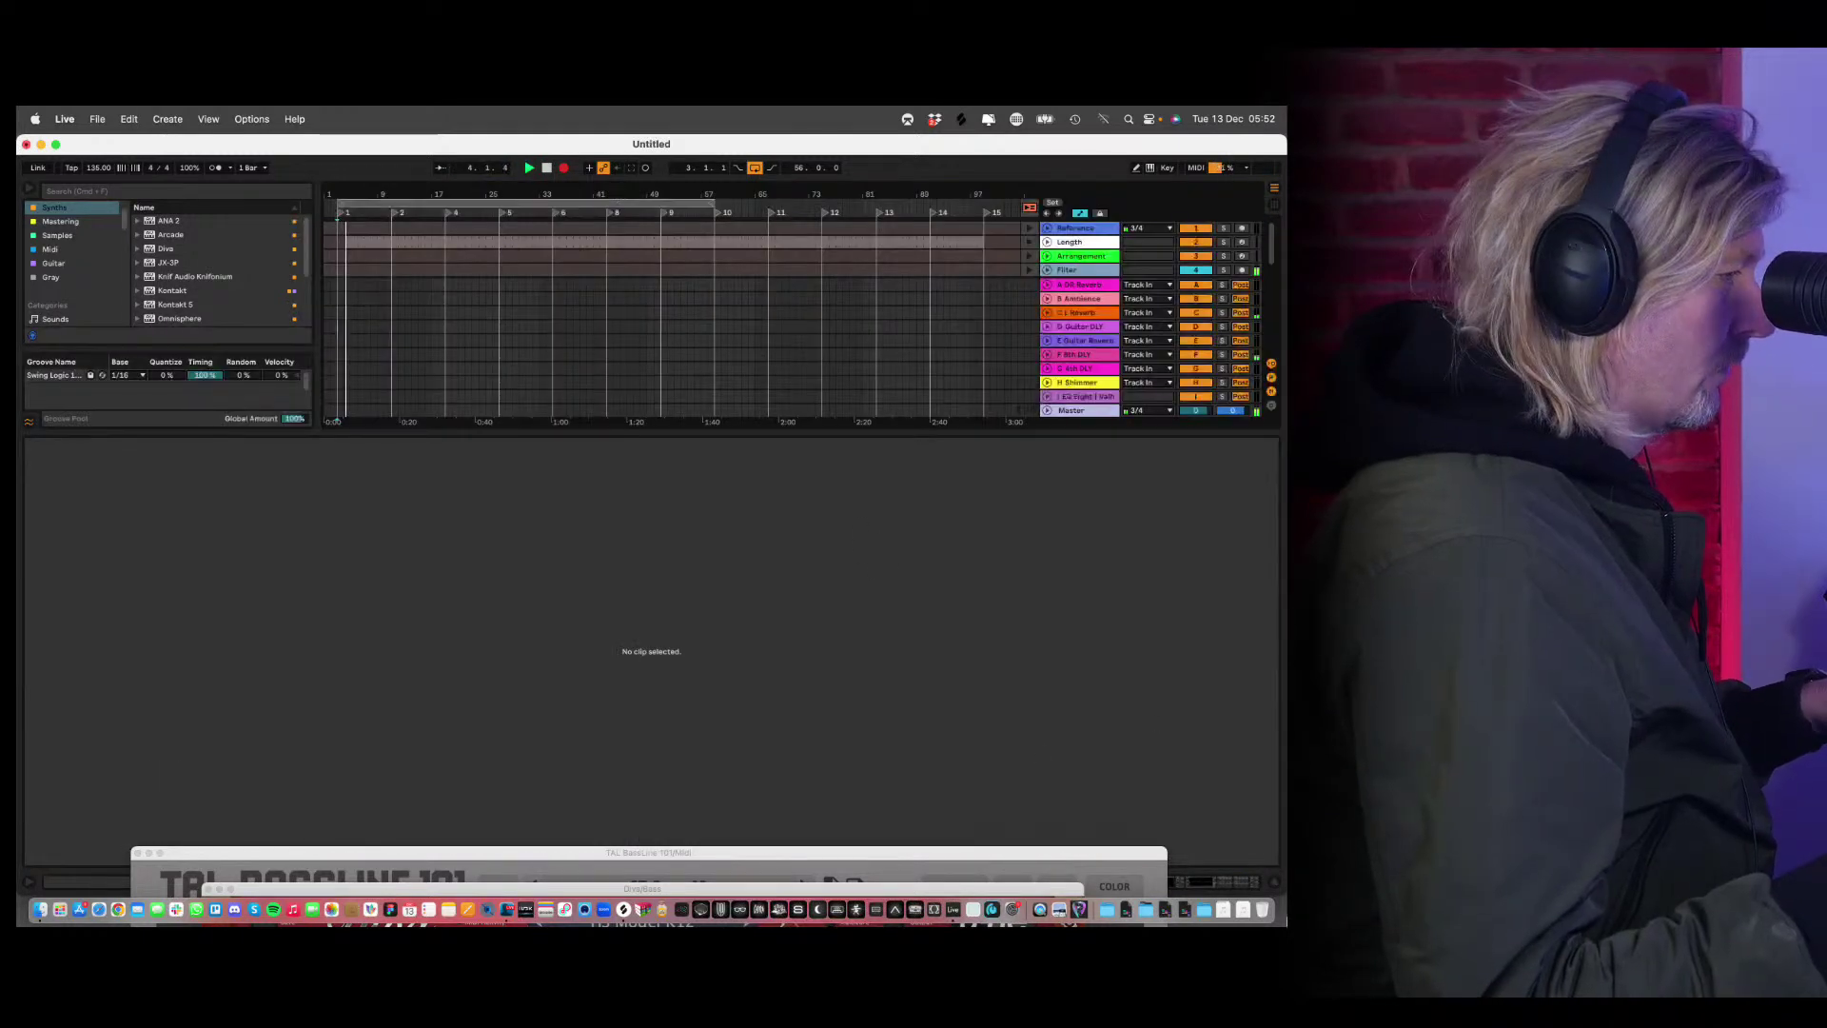
pyautogui.click(1274, 883)
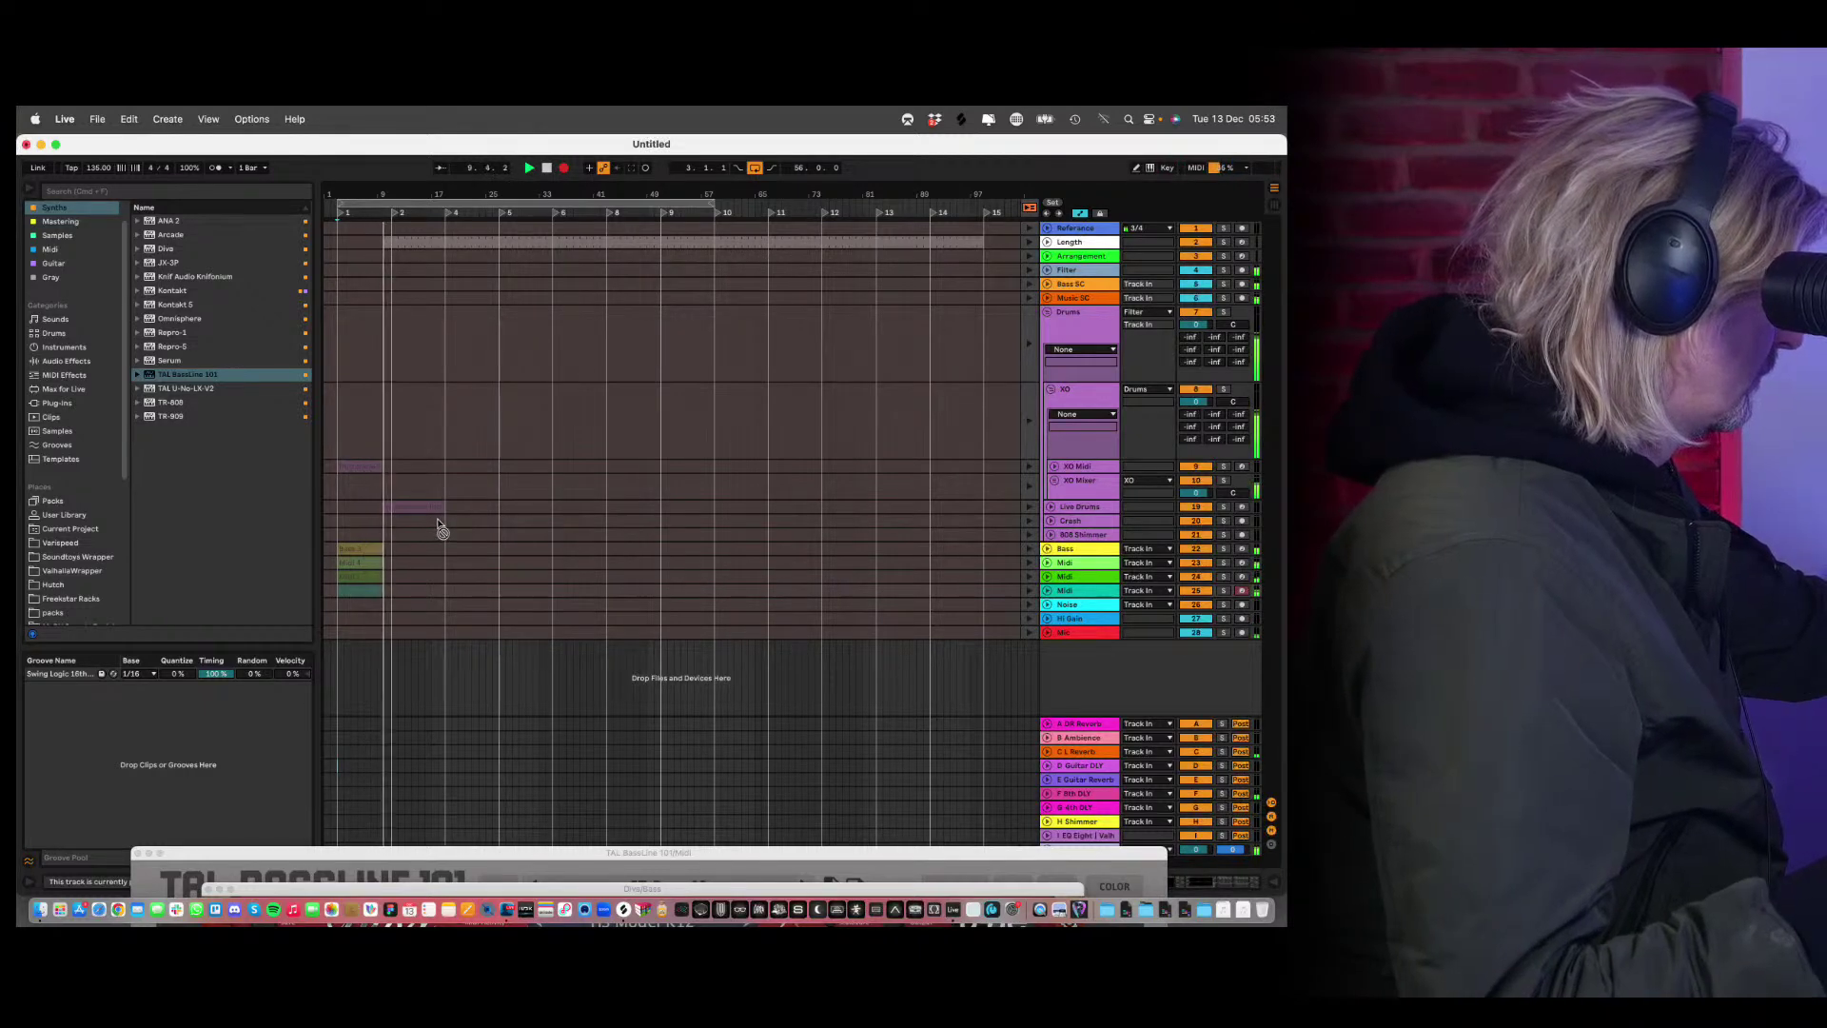
pyautogui.press('space')
# Clear the recorded clips beyond the first eight-bar section, and duplicate that section's clips three times along the Arrangement.
pyautogui.click(453, 467)
pyautogui.moveTo(453, 466); pyautogui.dragTo(403, 577)
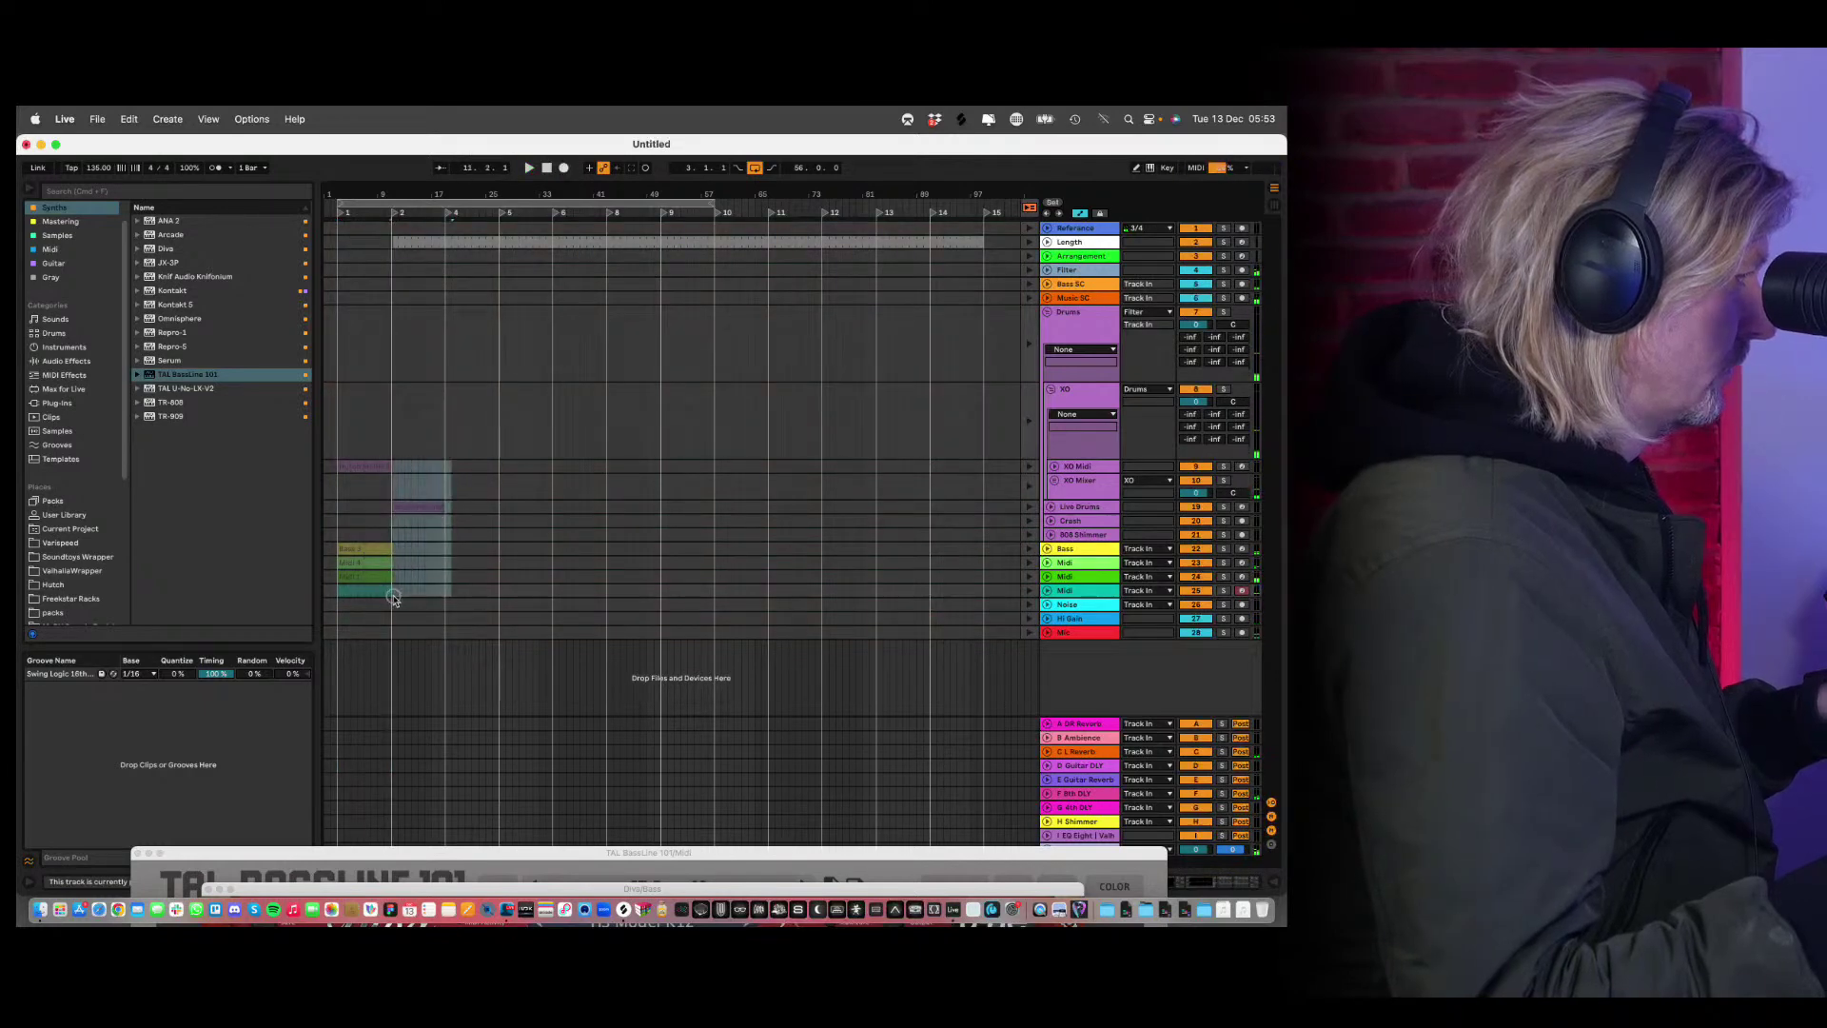
pyautogui.click(361, 472)
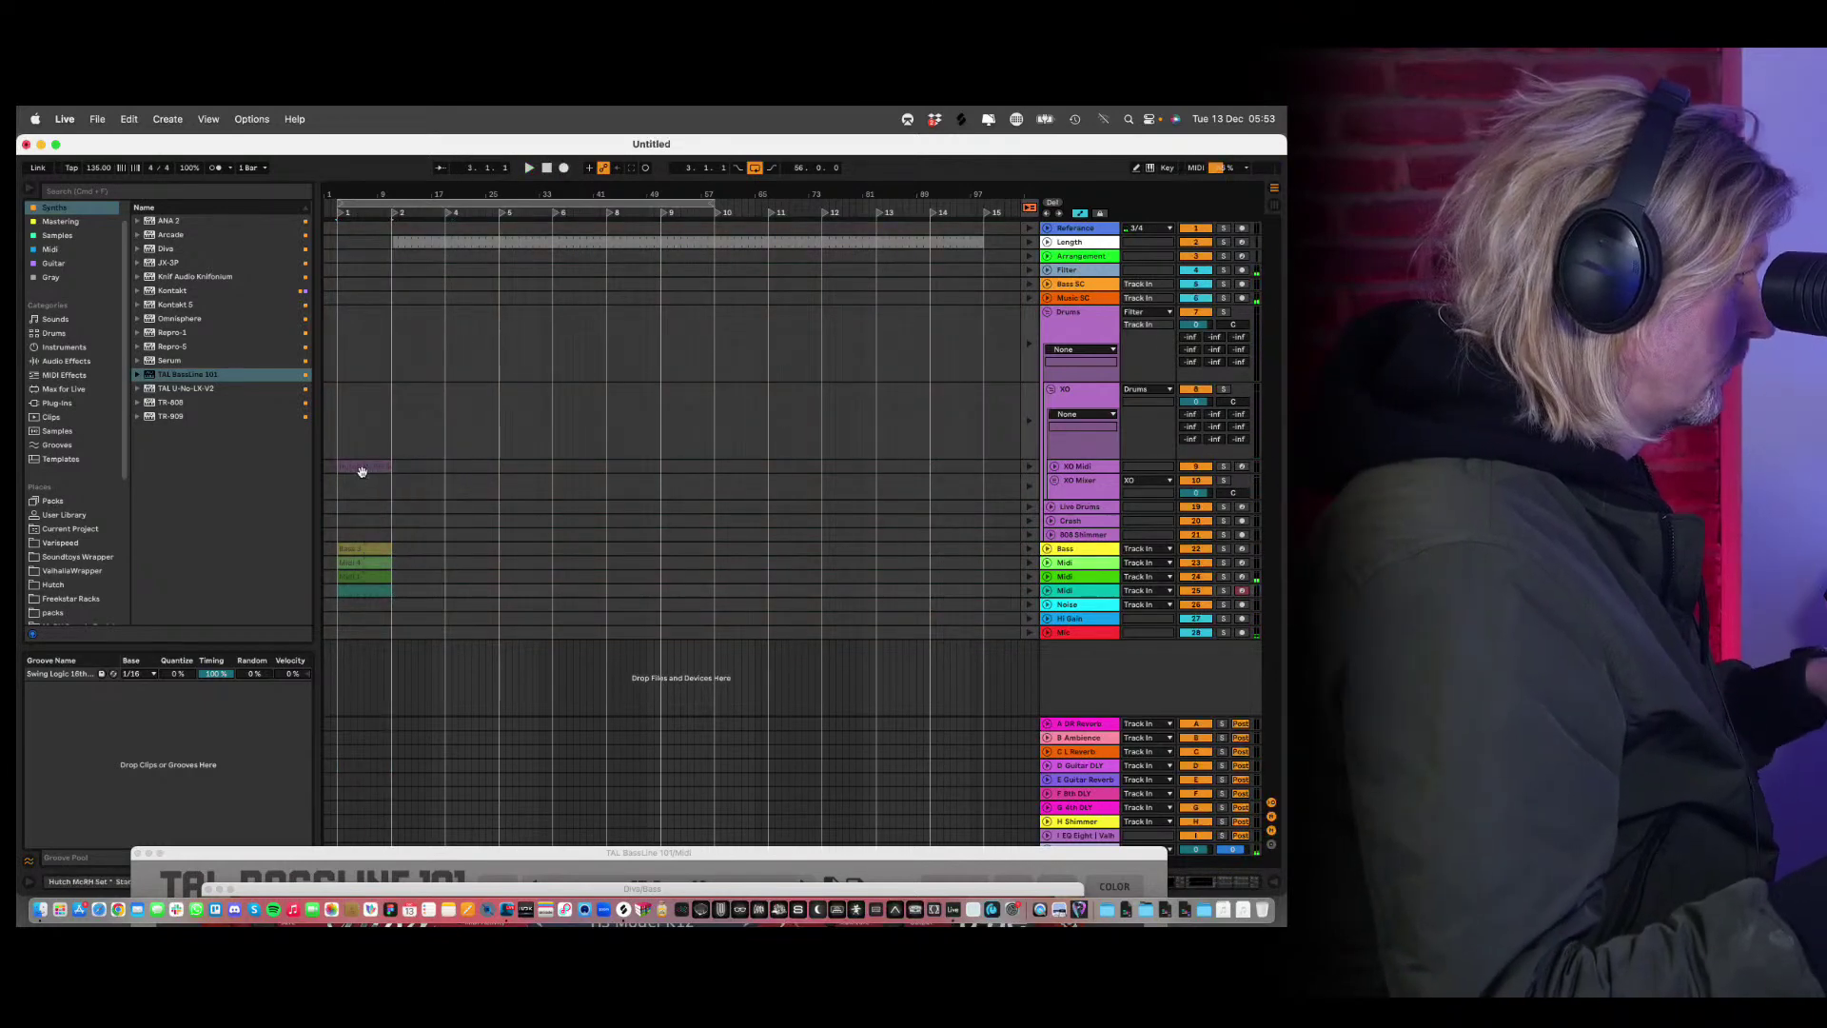
pyautogui.keyDown('shift'); pyautogui.click(361, 583); pyautogui.keyUp('shift')
pyautogui.press('super+d')
pyautogui.press('super+d')
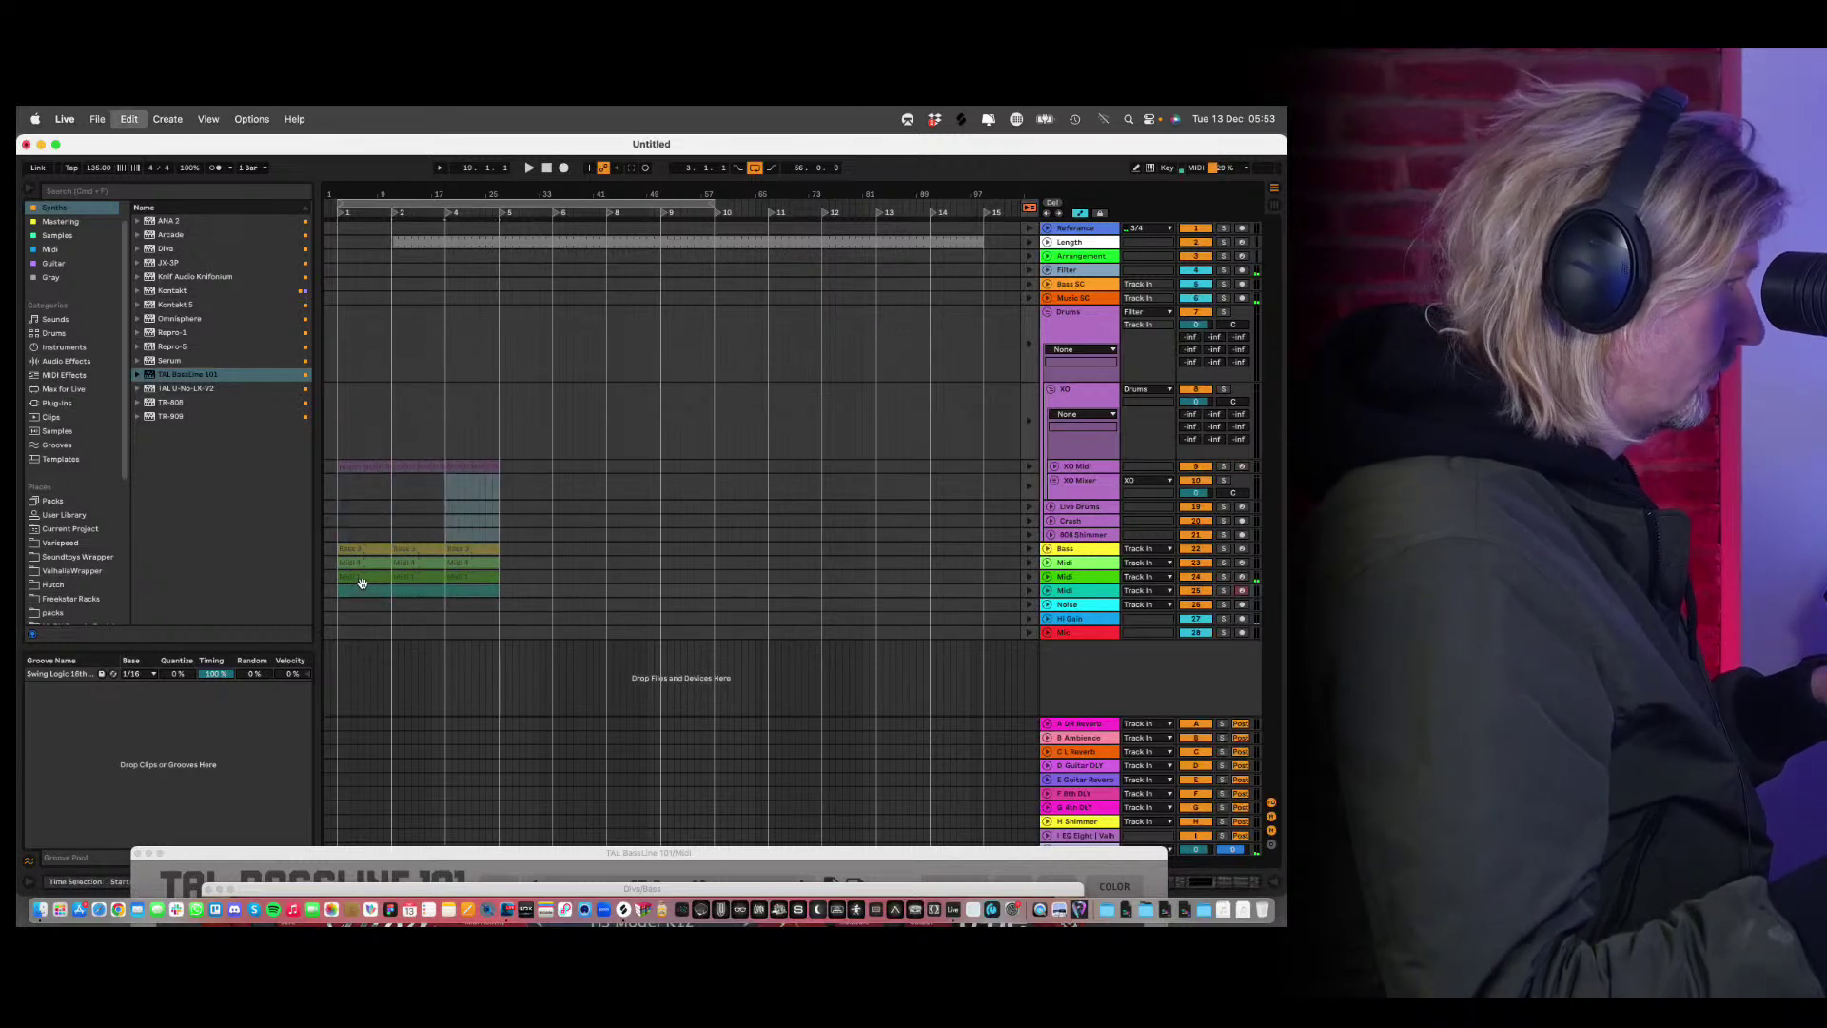
pyautogui.press('super+d')
# Deactivate the first section's Bass and Midi clips and the second section's XO Midi clip while the Arrangement plays.
pyautogui.click(356, 583)
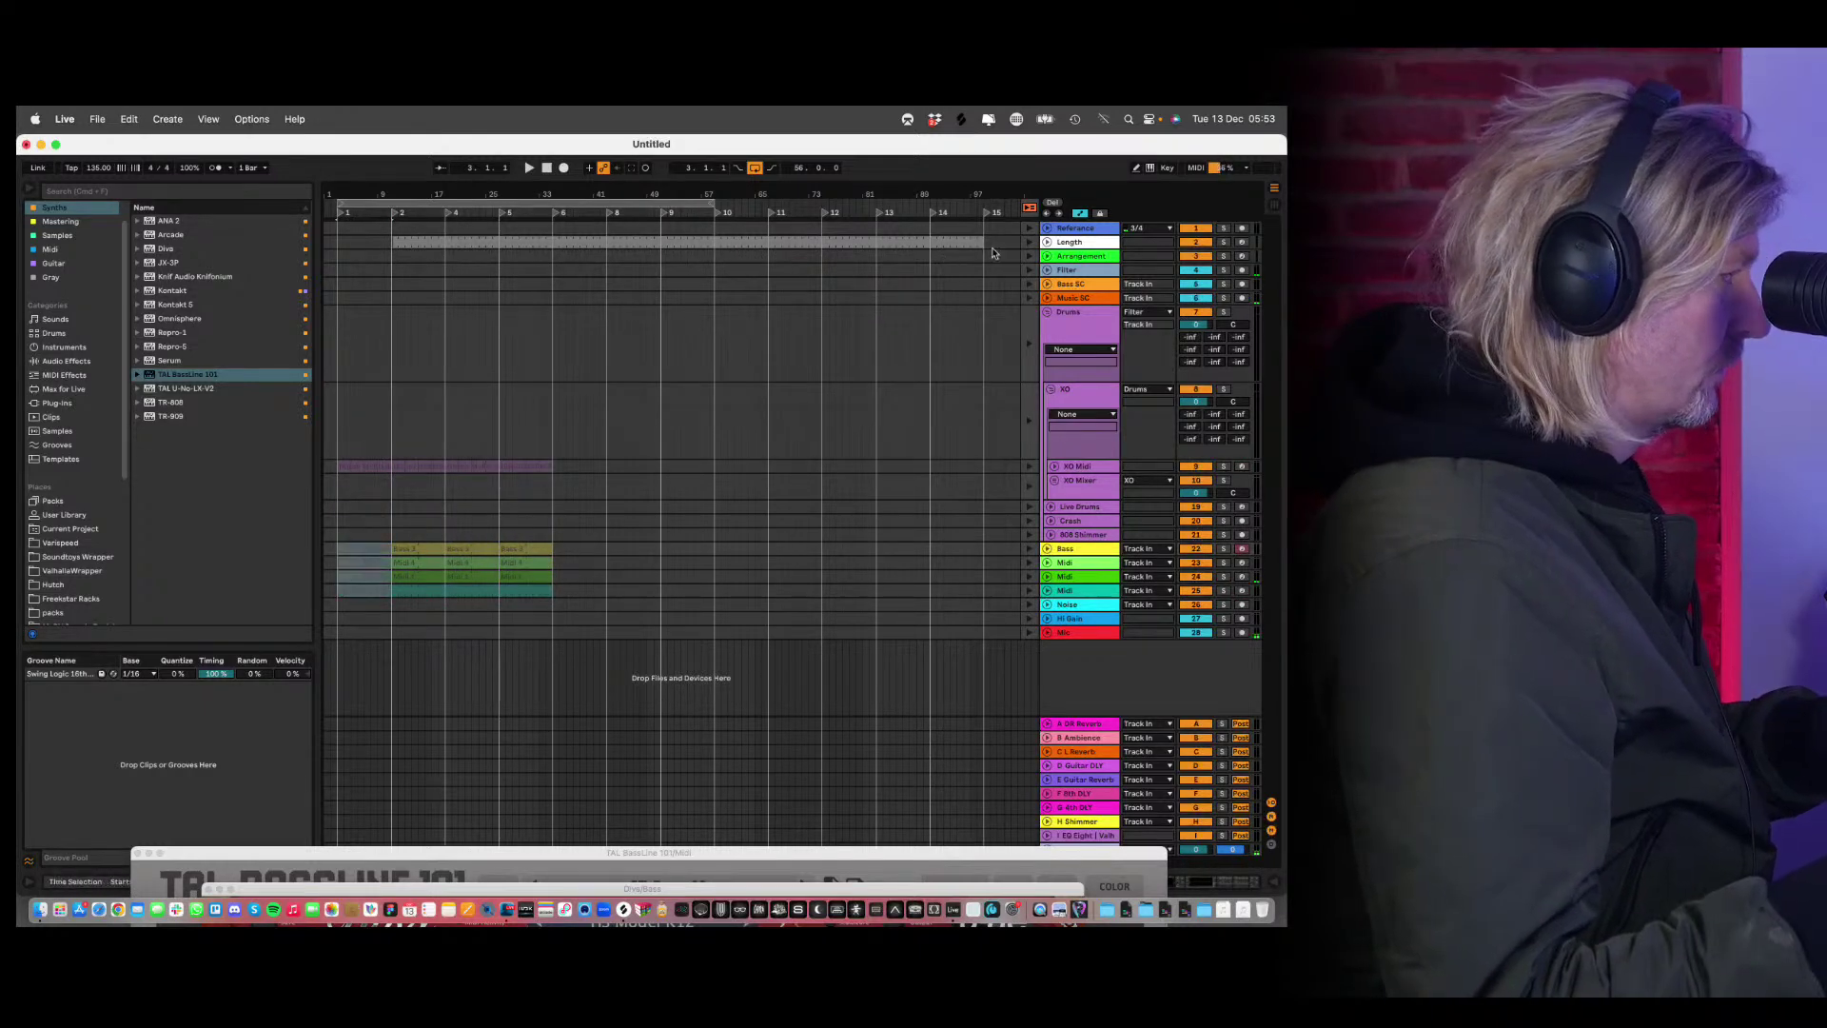
pyautogui.press('space')
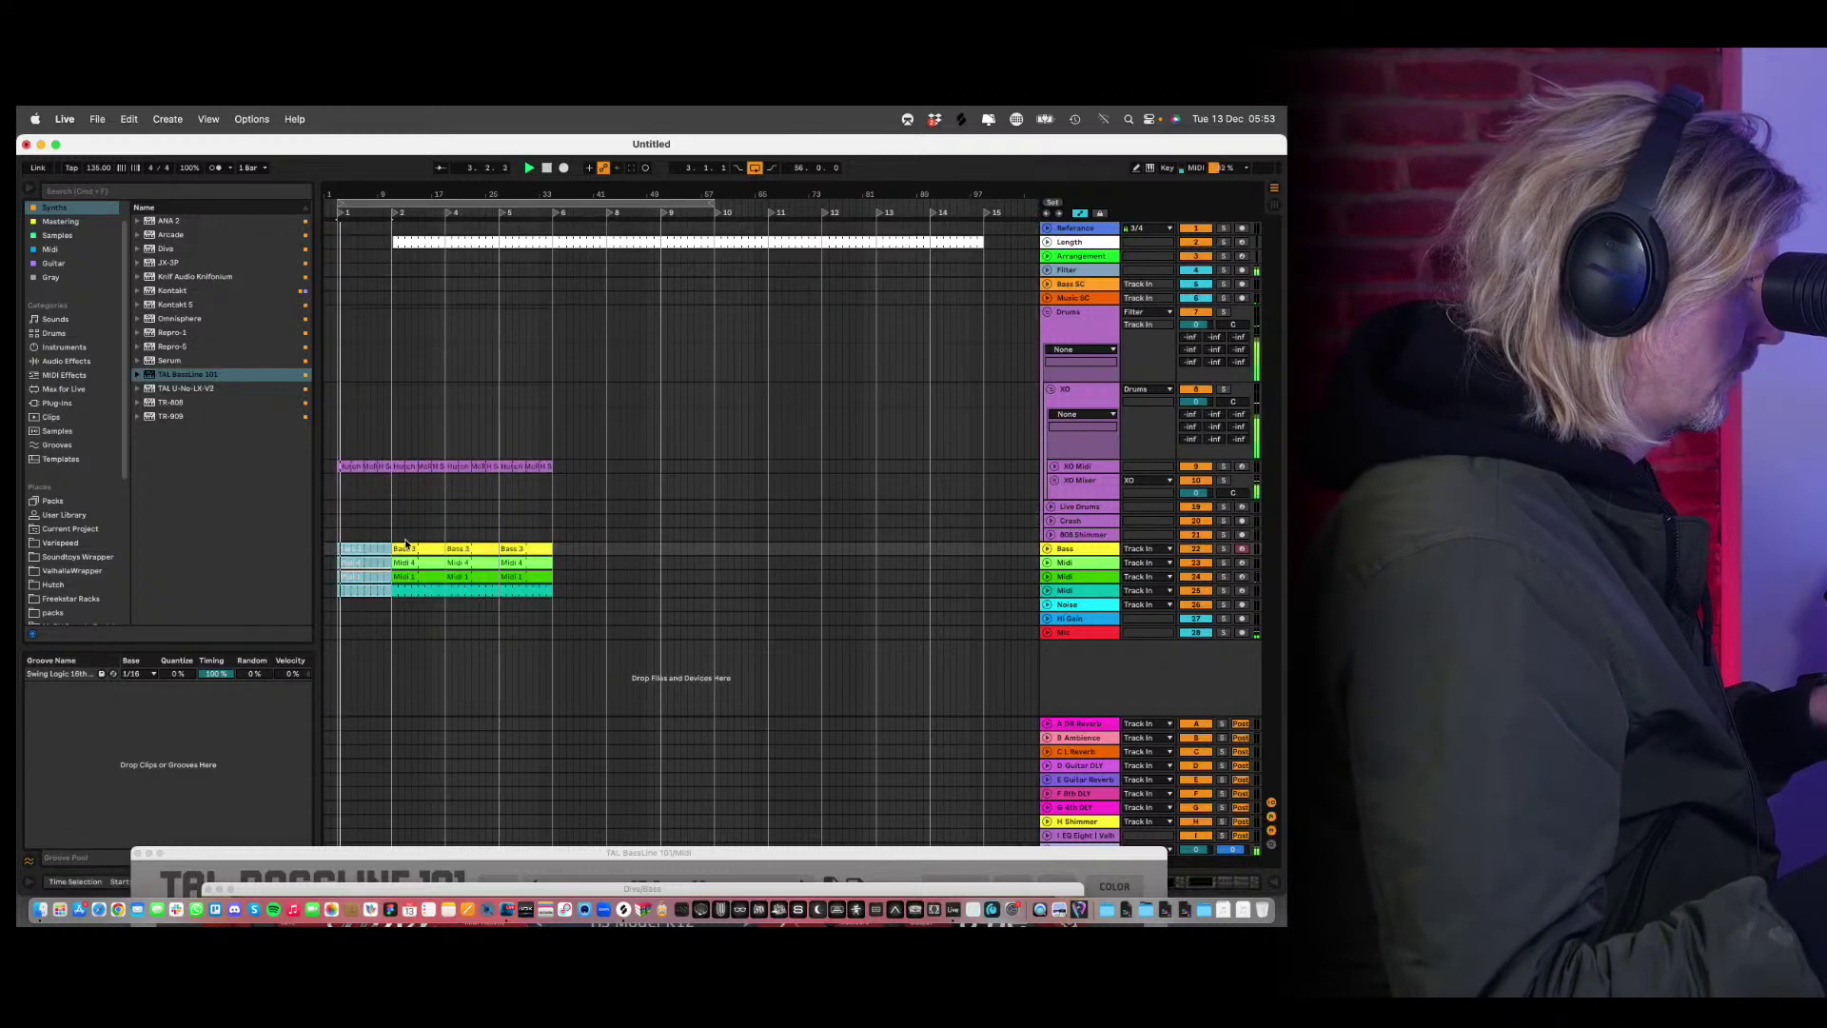
pyautogui.click(420, 467)
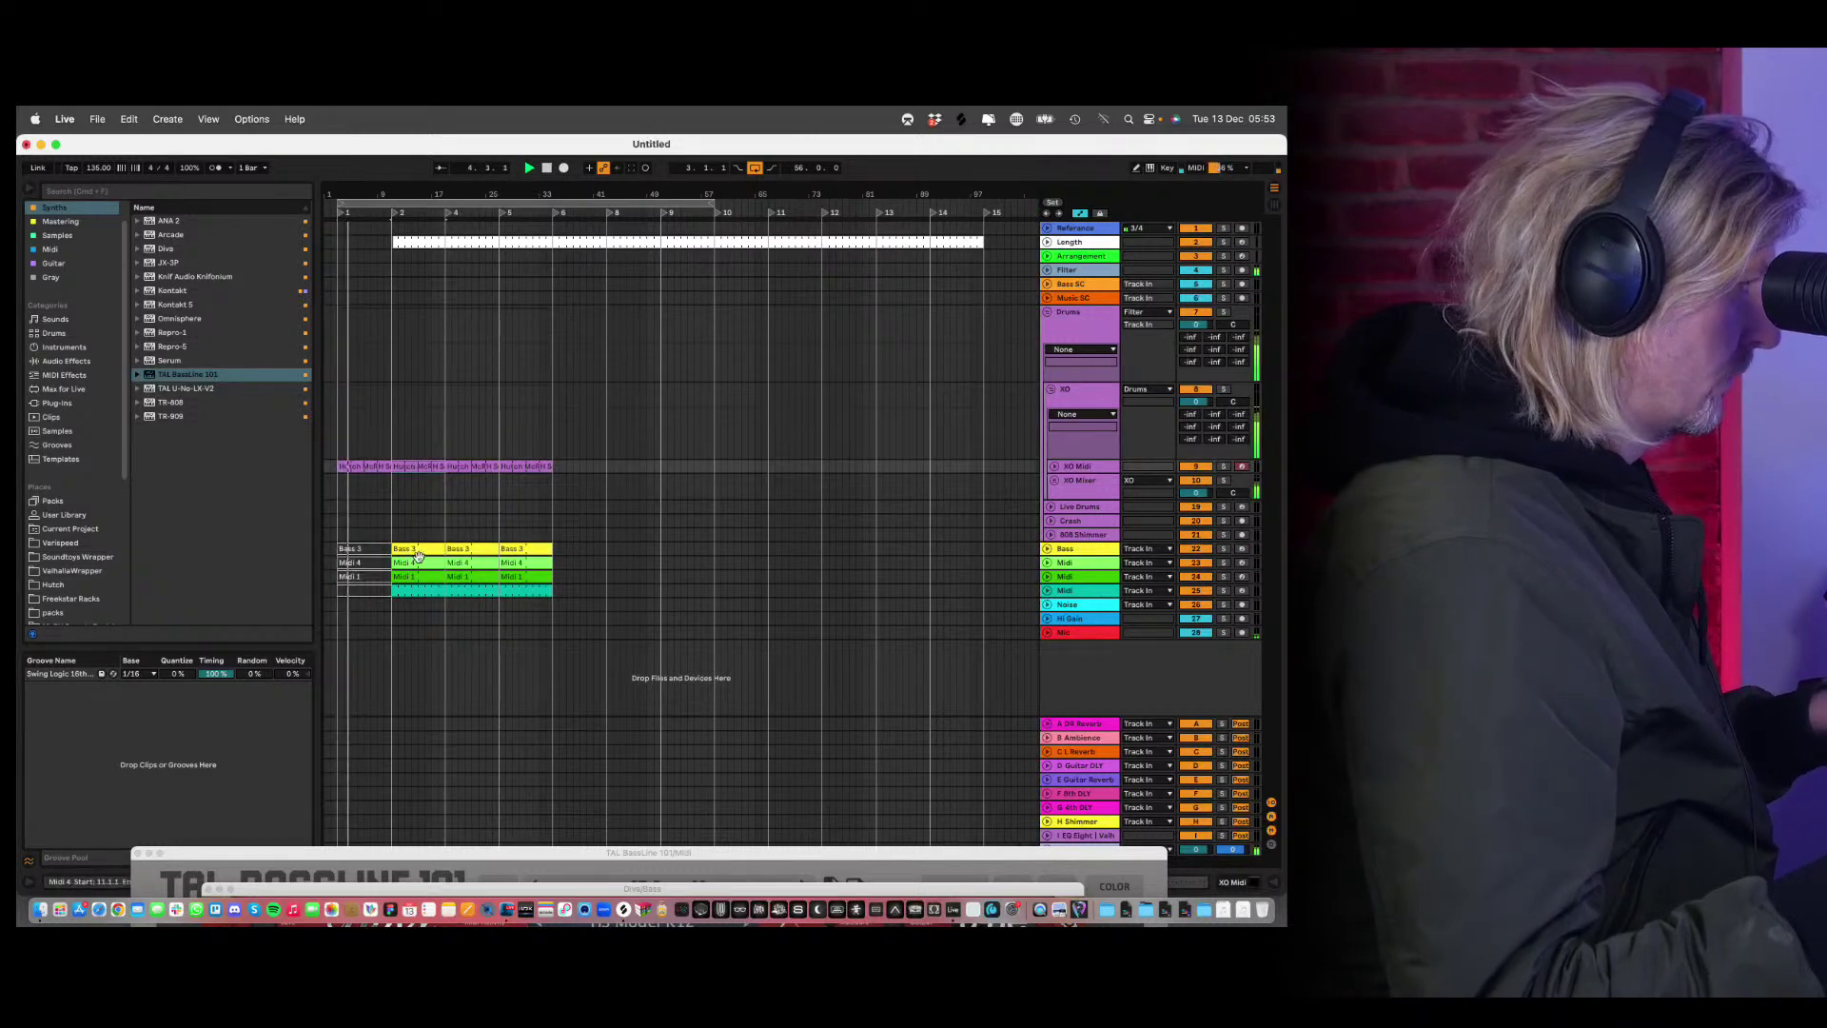
pyautogui.click(419, 466)
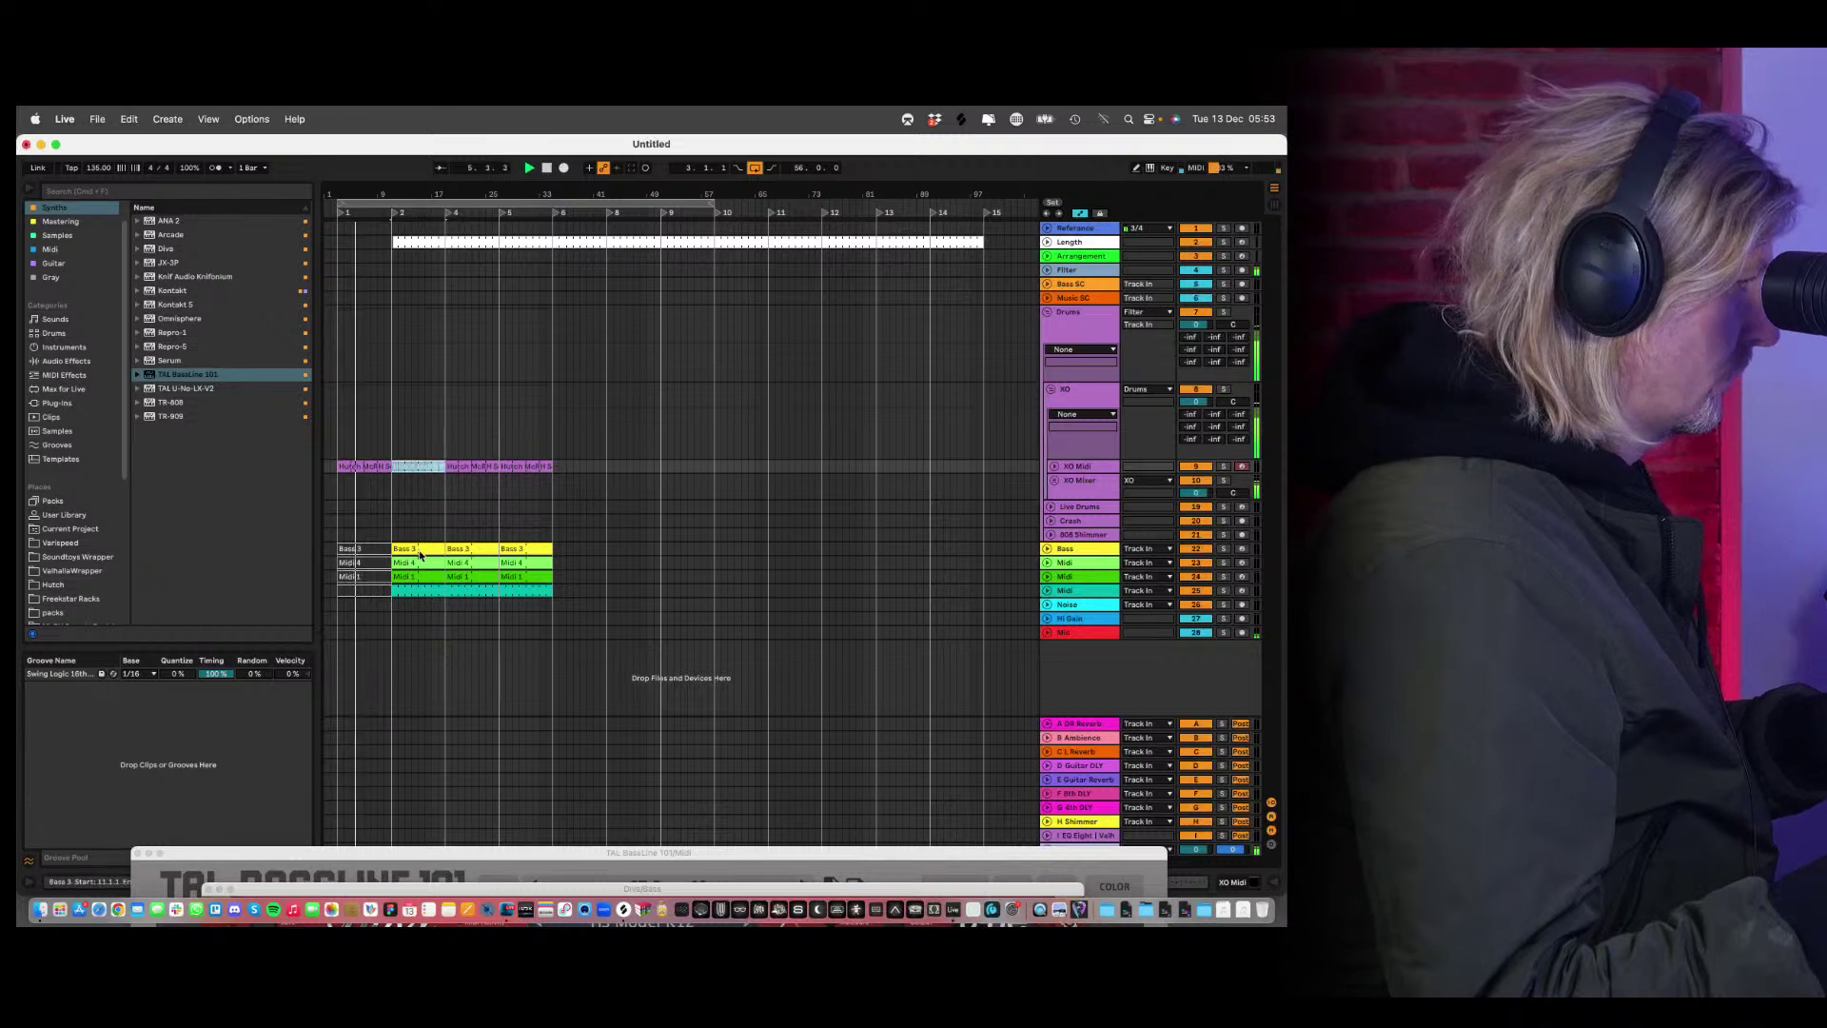
pyautogui.click(420, 550)
# Deactivate the third section's clips on the two lower Midi tracks, leaving its Midi 4 clip active.
pyautogui.click(483, 470)
pyautogui.click(476, 590)
pyautogui.click(471, 562)
pyautogui.keyDown('shift'); pyautogui.click(471, 590); pyautogui.keyUp('shift')
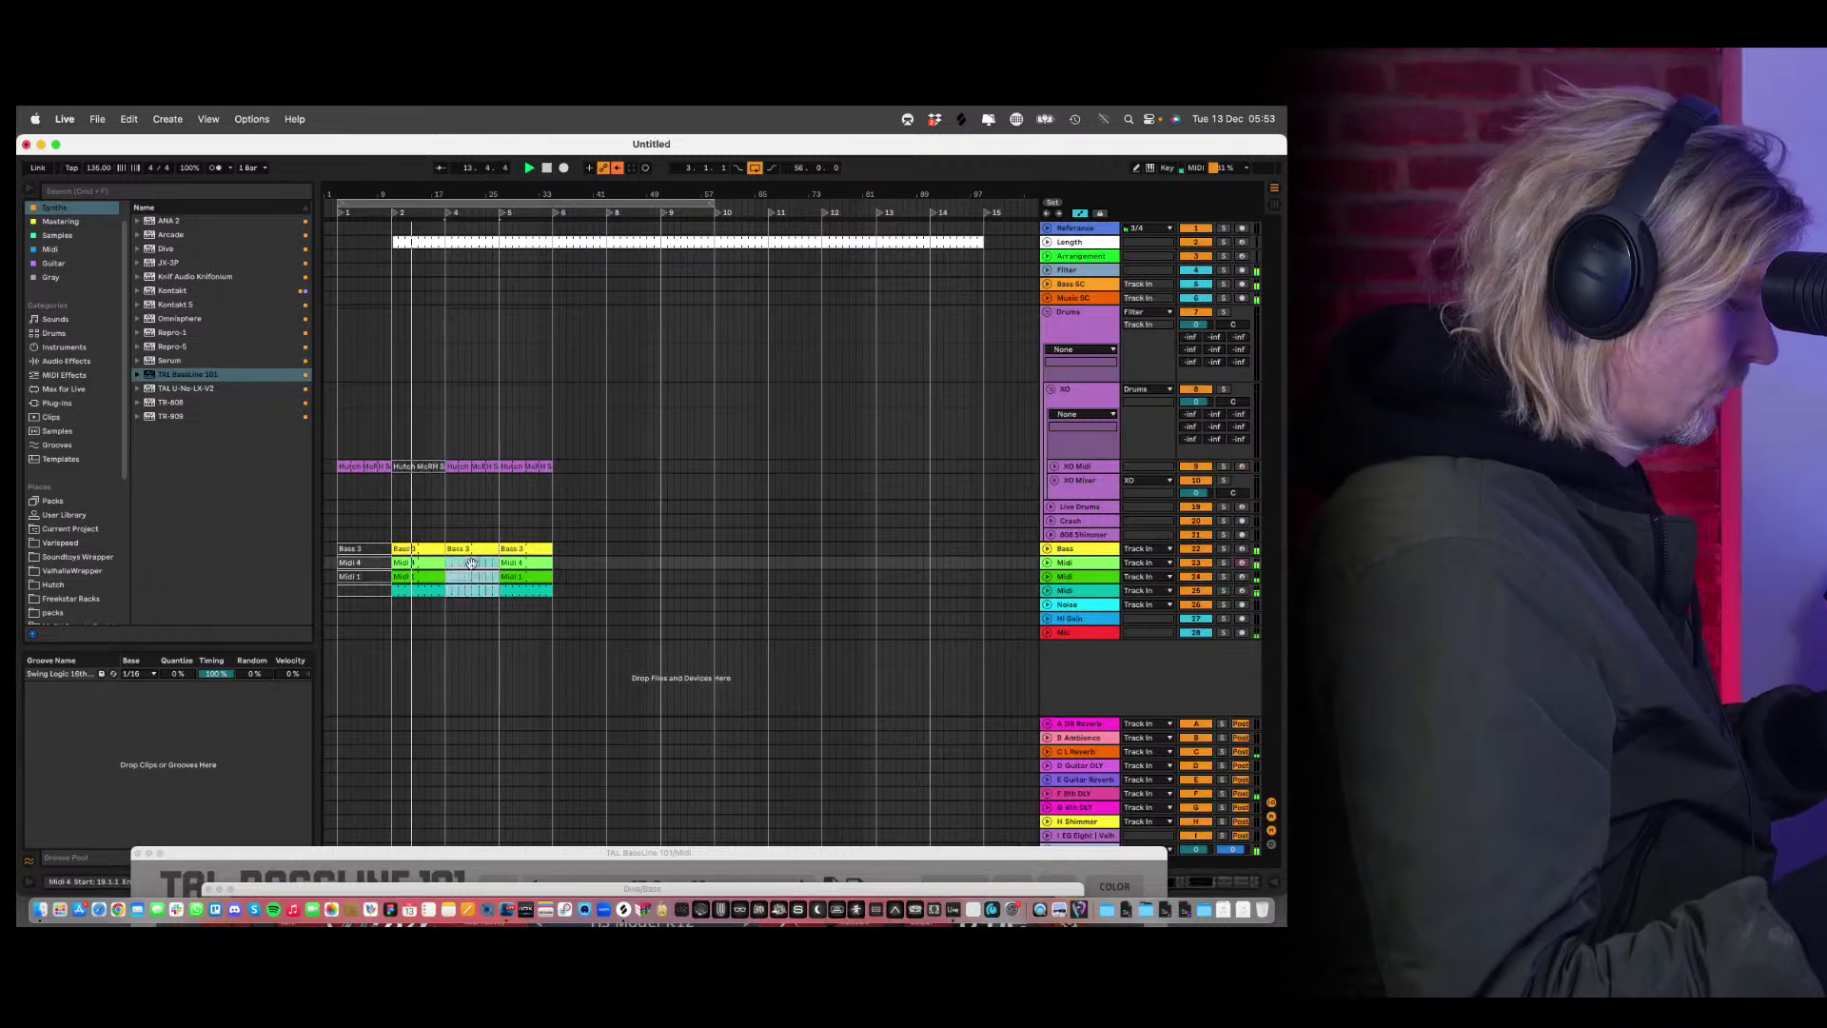
pyautogui.press('0')
pyautogui.click(471, 605)
pyautogui.click(478, 564)
pyautogui.press('0')
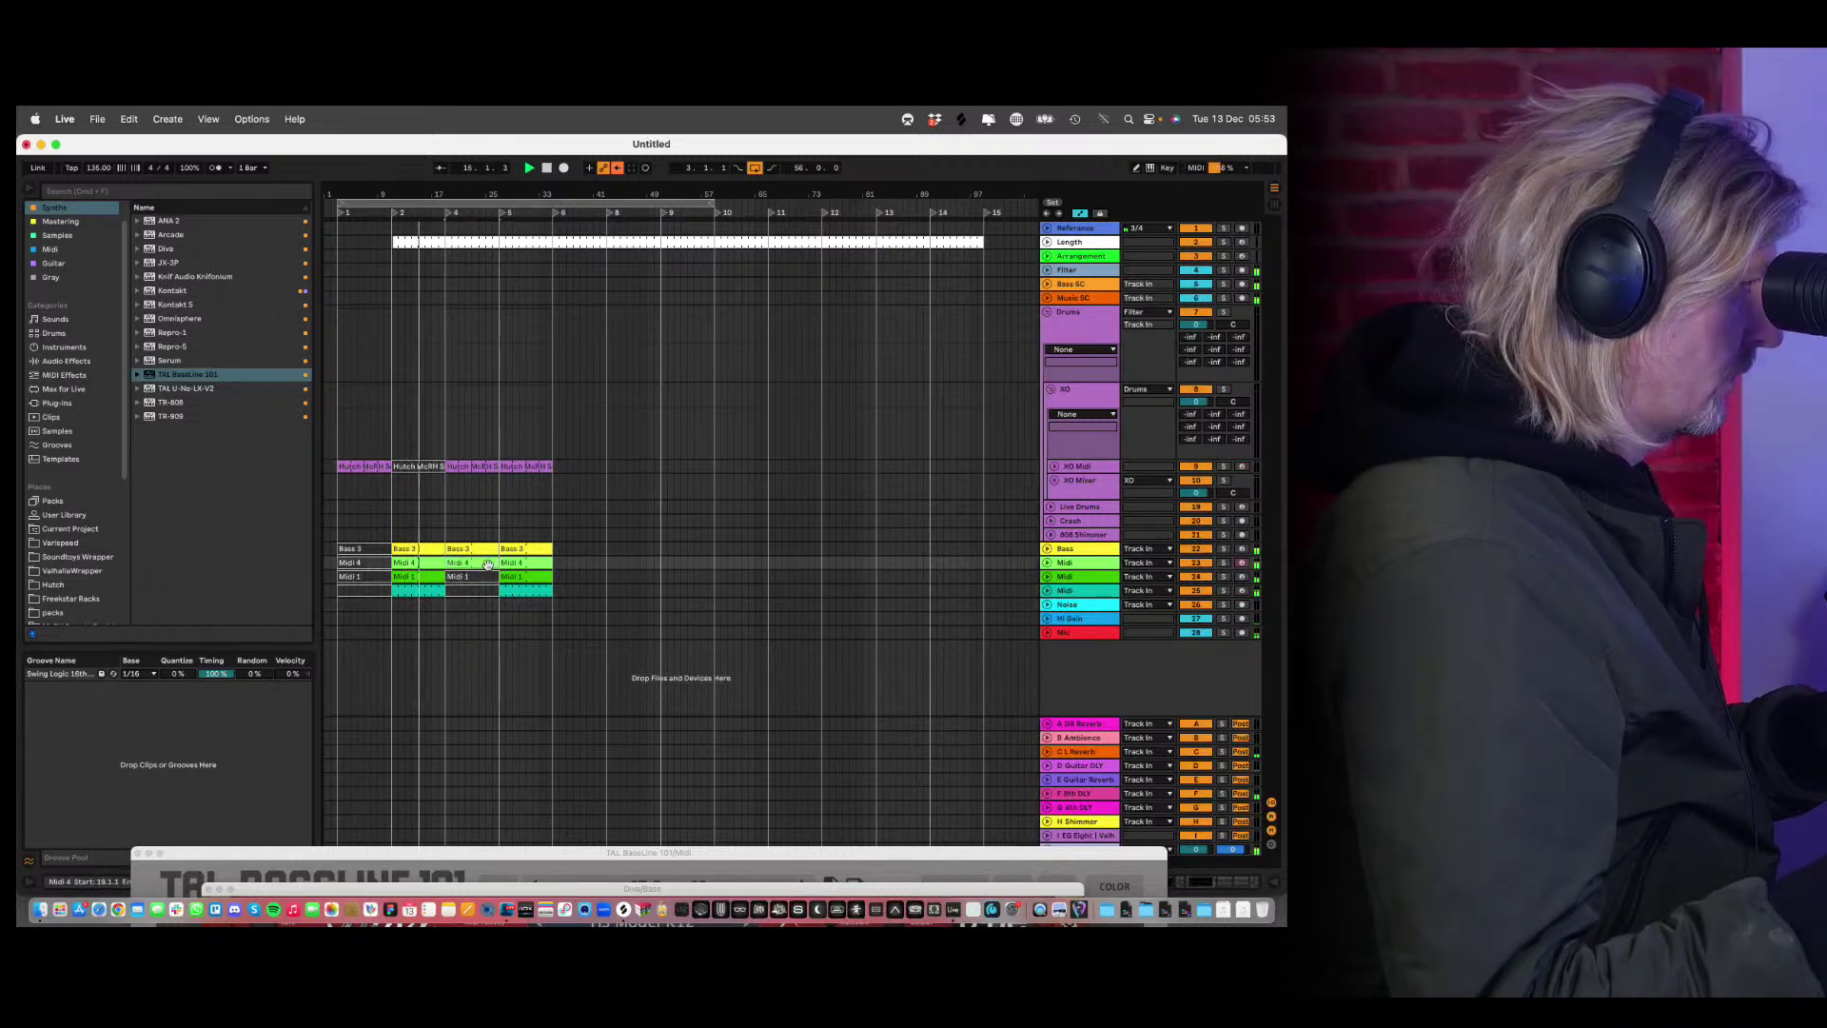
# Reactivate the Midi 4 clip in the first section and deactivate the Midi 4 clip in the second section.
pyautogui.click(376, 564)
pyautogui.press('0')
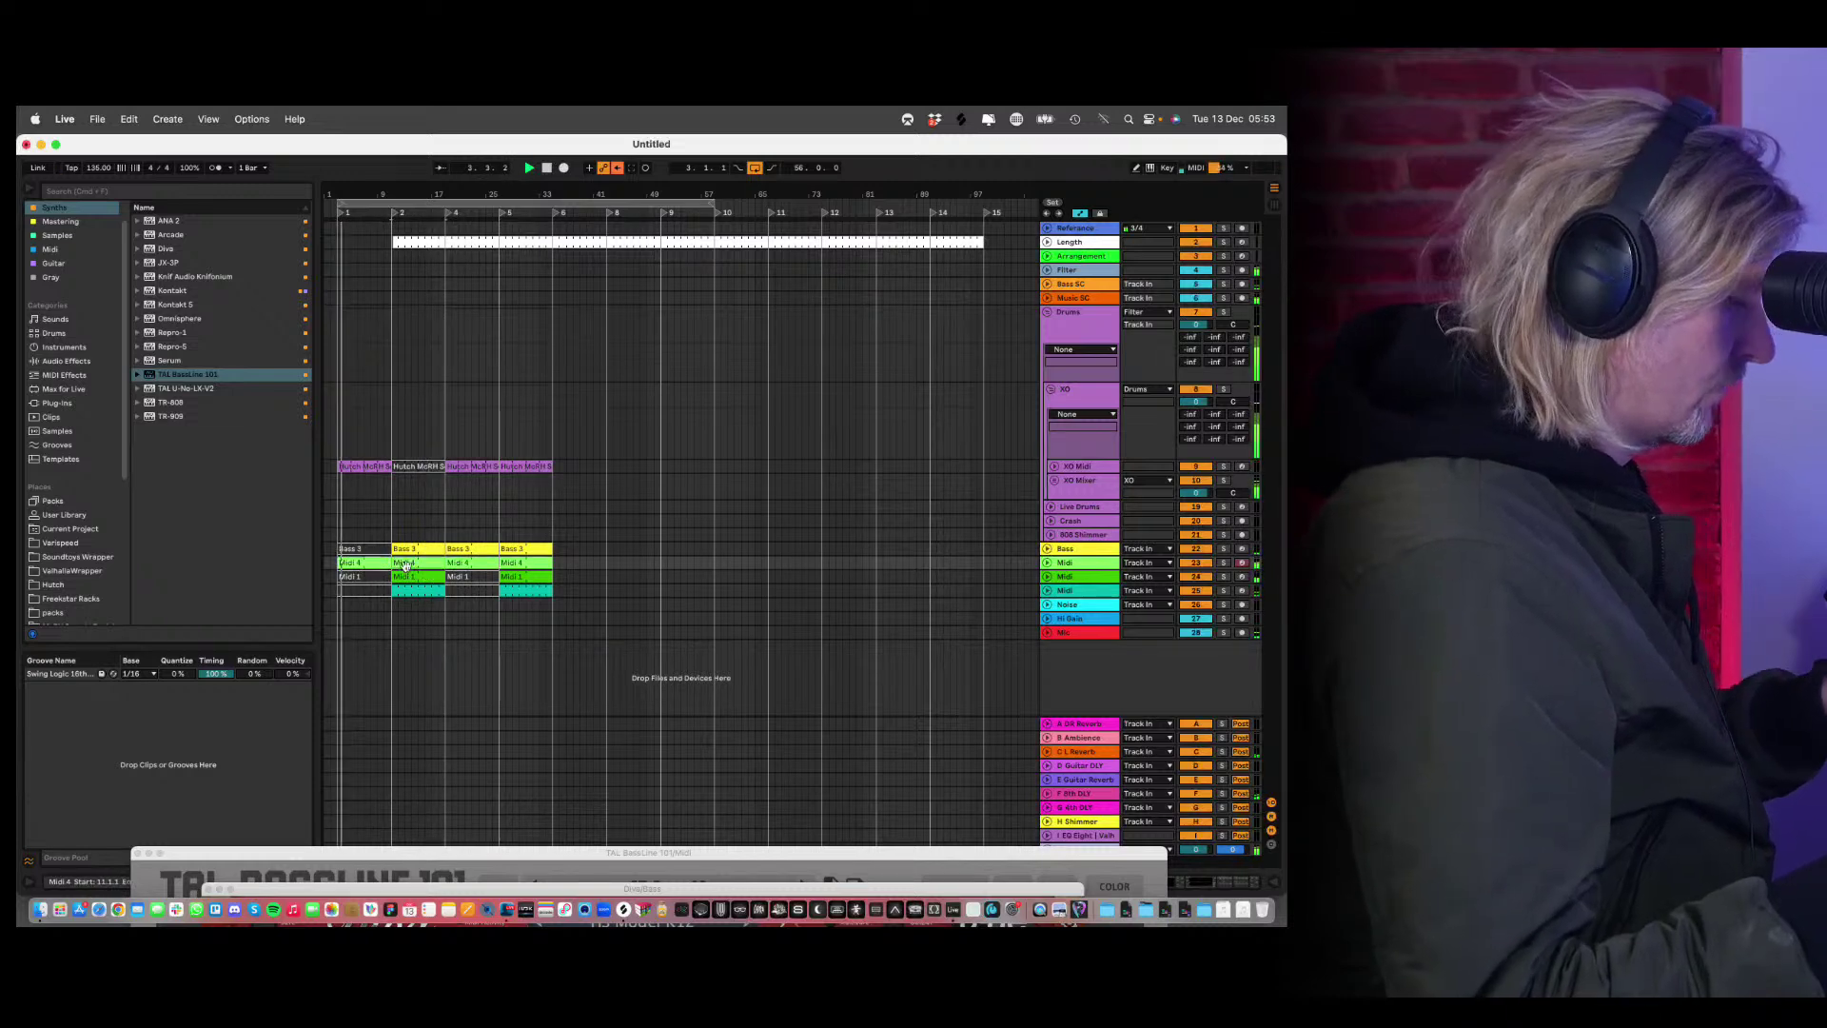
pyautogui.click(416, 564)
pyautogui.click(476, 575)
pyautogui.click(475, 564)
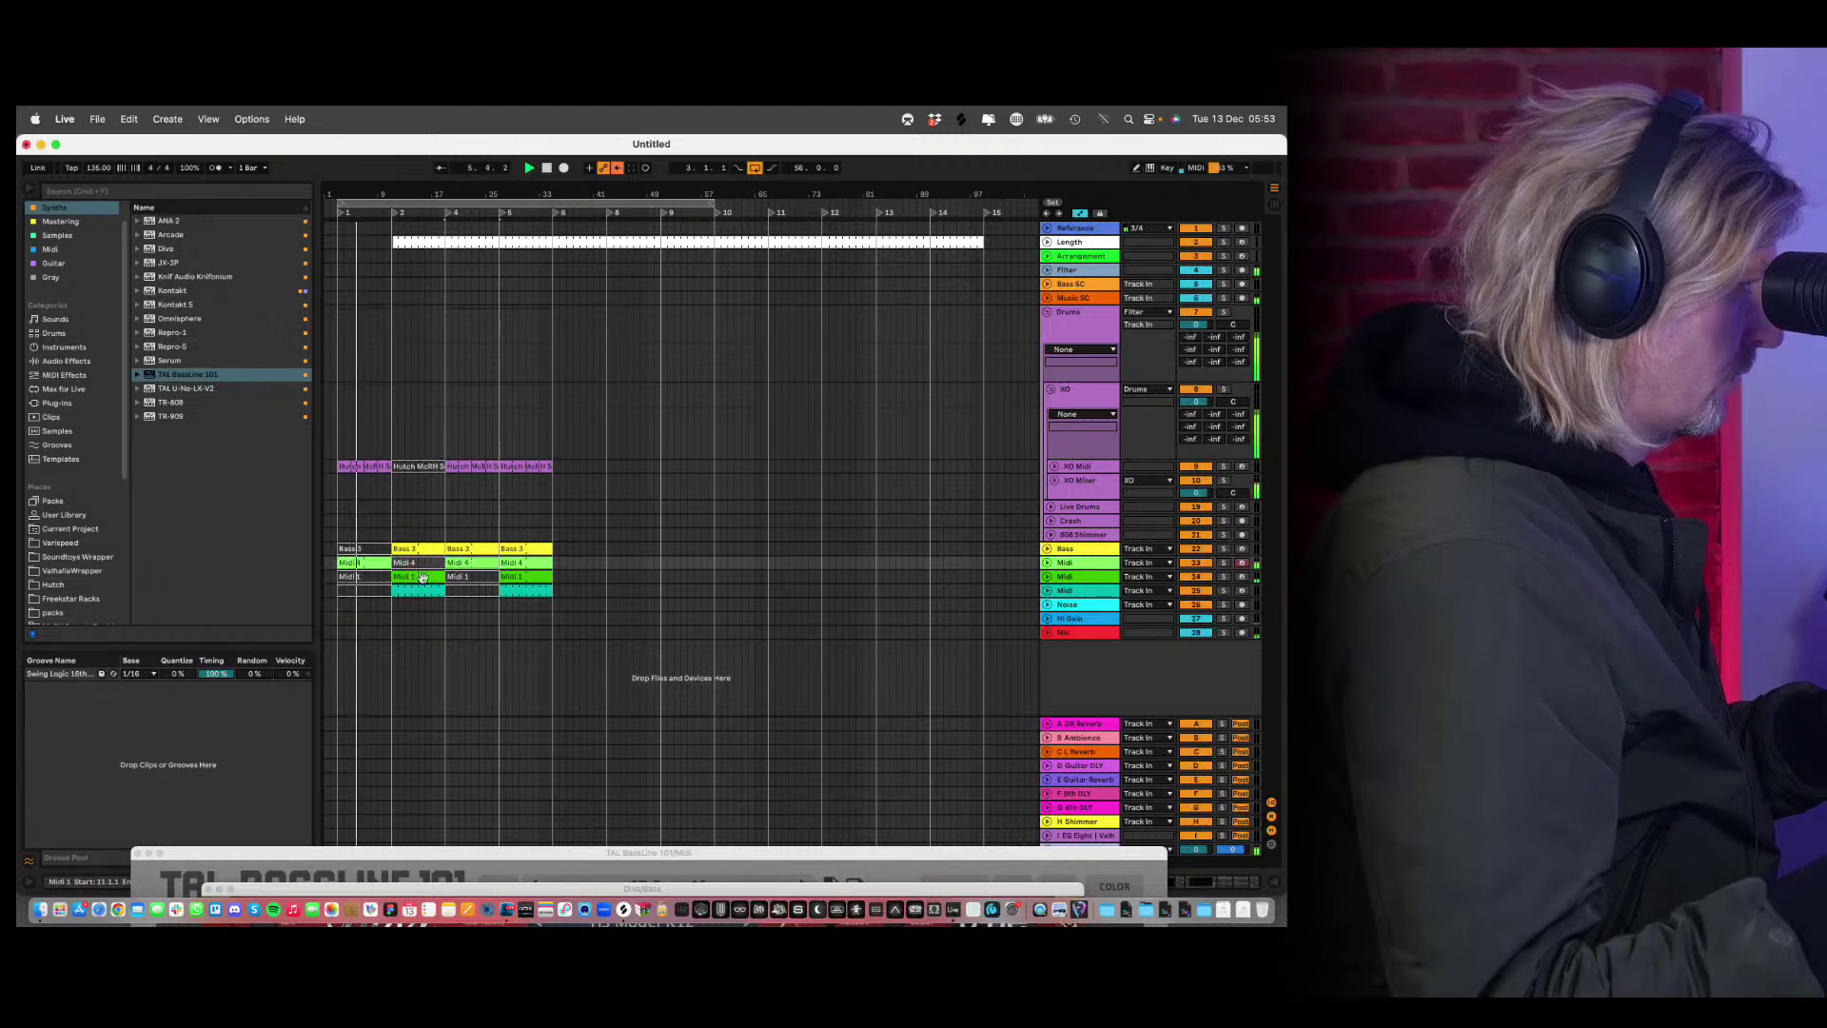
pyautogui.click(442, 582)
pyautogui.click(507, 567)
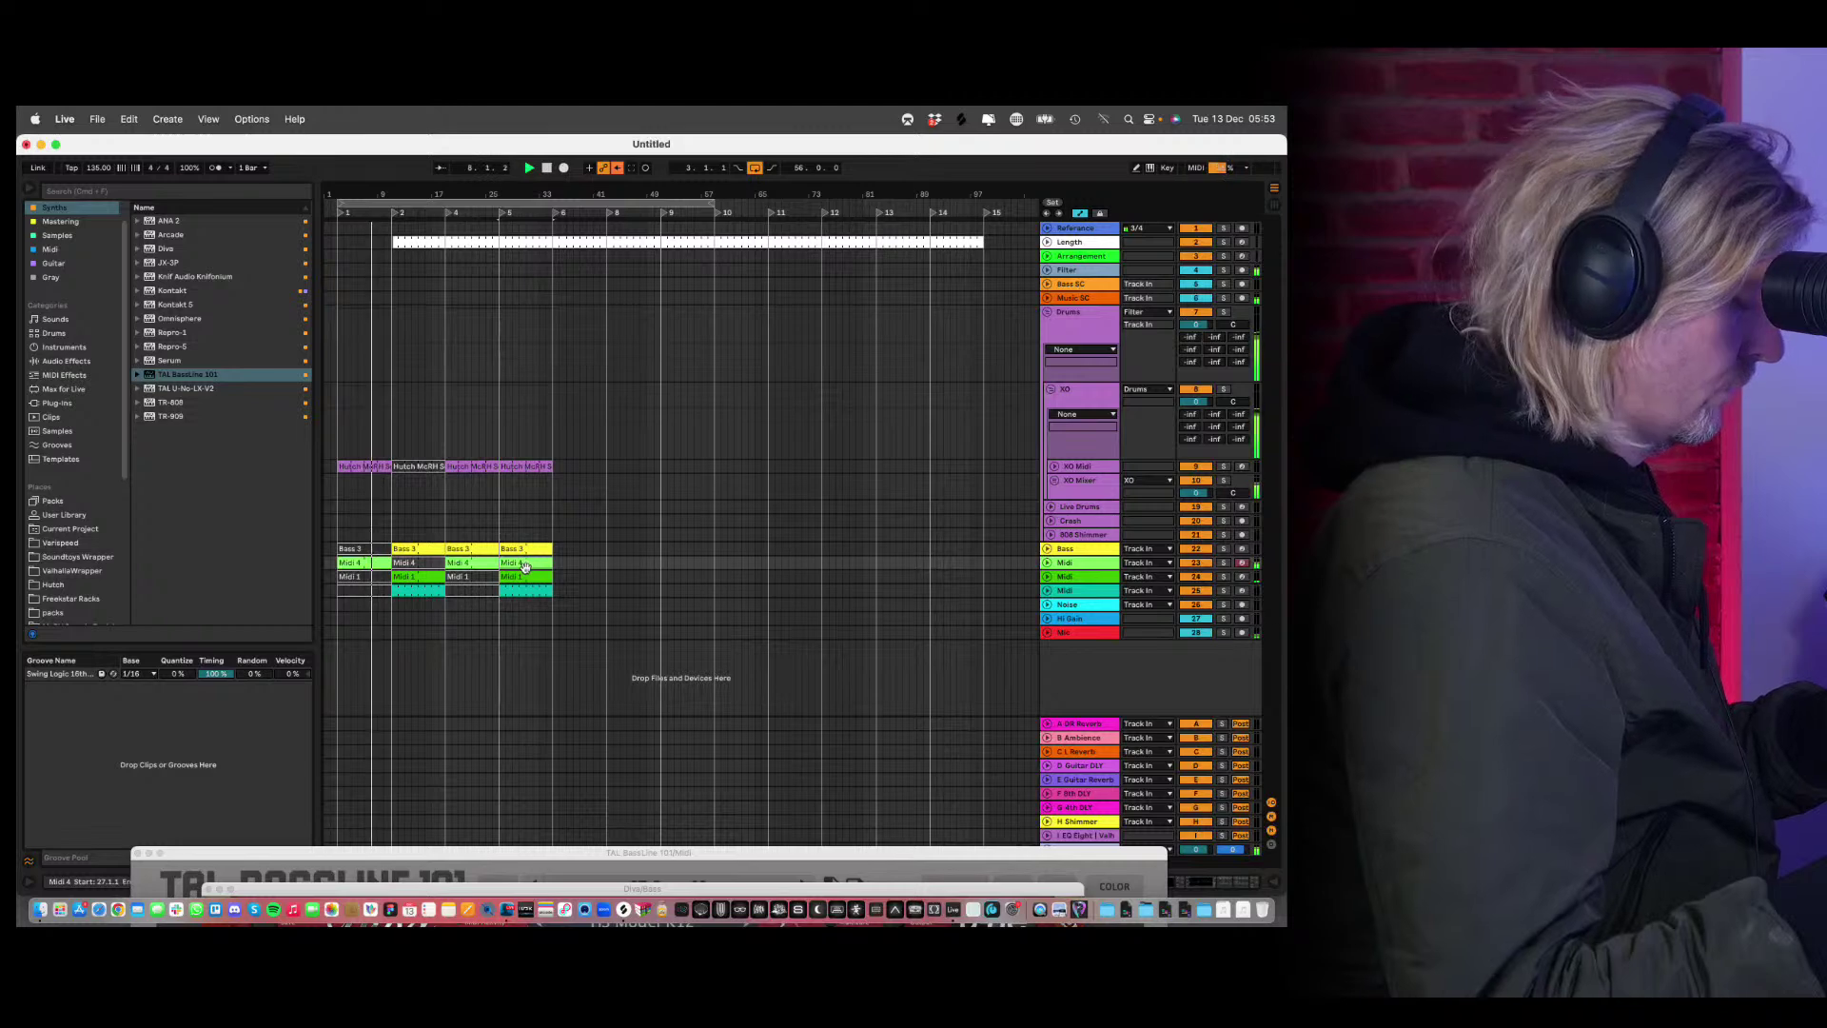
# Duplicate the fourth section's clips, from XO Midi down to the lowest Midi track, to make a fifth section.
pyautogui.click(530, 464)
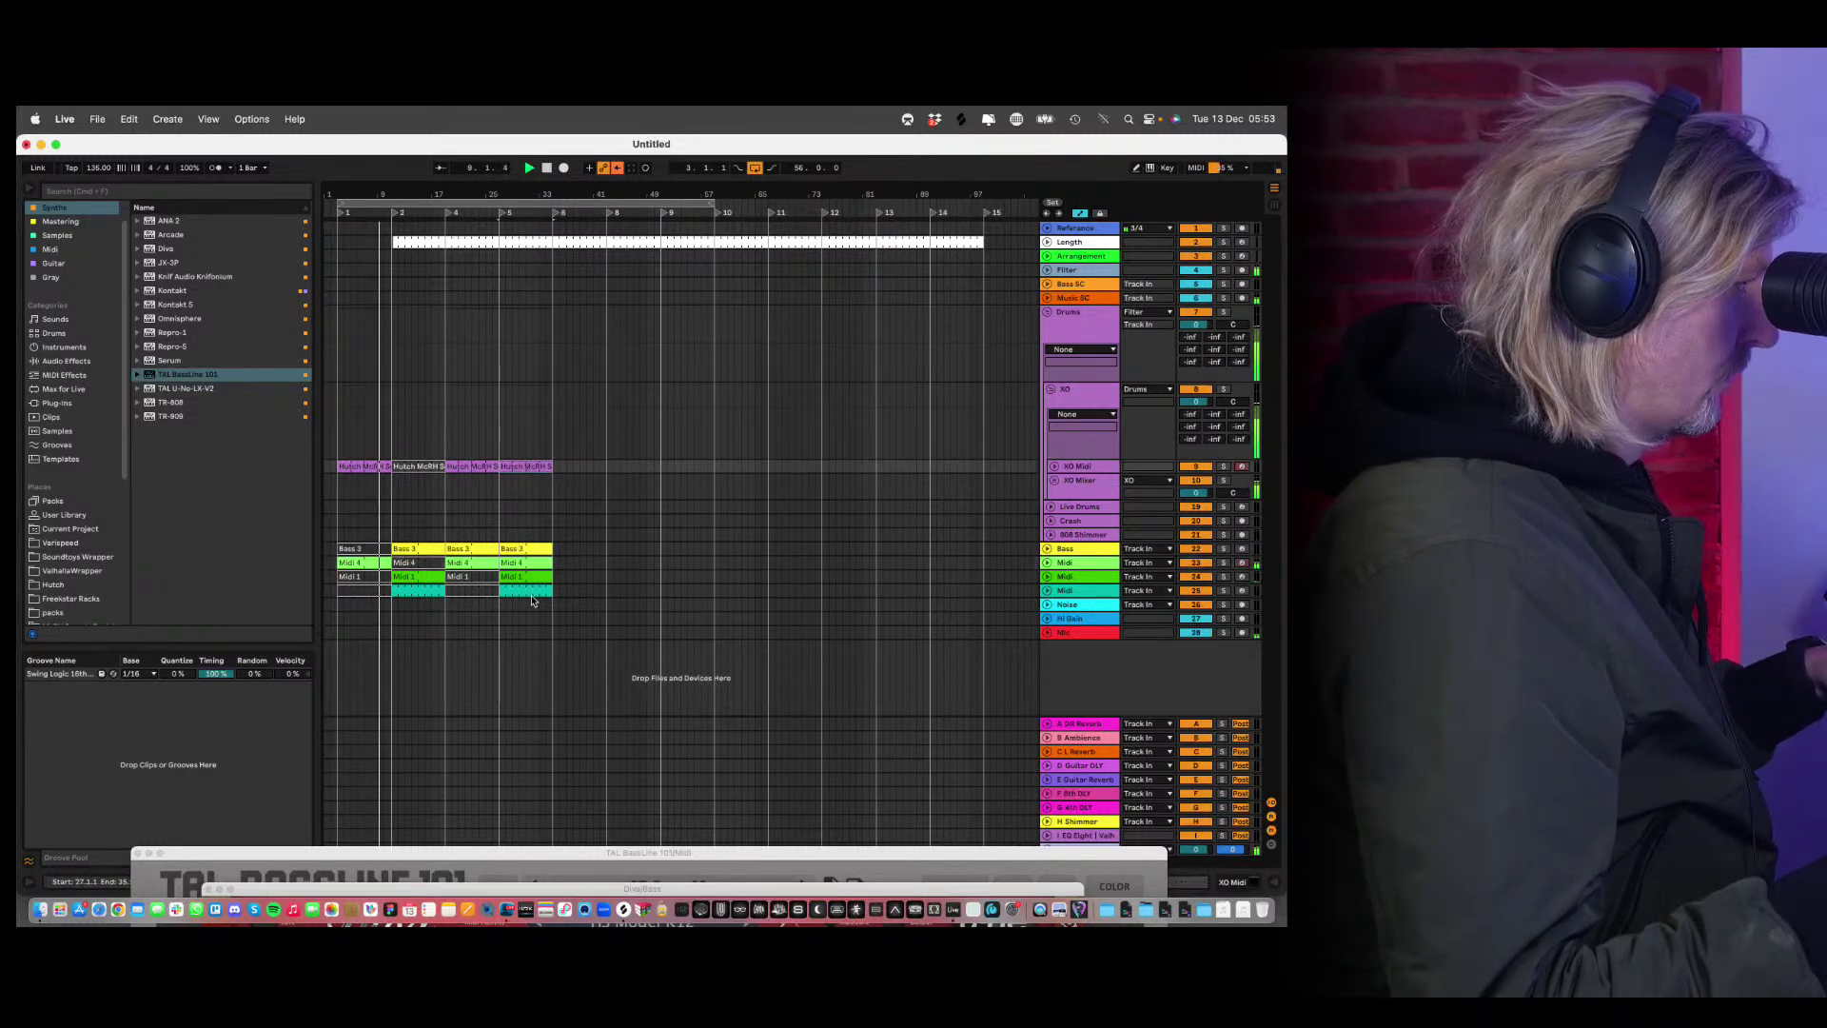
pyautogui.moveTo(530, 463); pyautogui.dragTo(532, 590)
pyautogui.press('super+d')
# Deactivate the Midi 4 clip in the third section and the teal Midi clip in the fourth section.
pyautogui.click(481, 567)
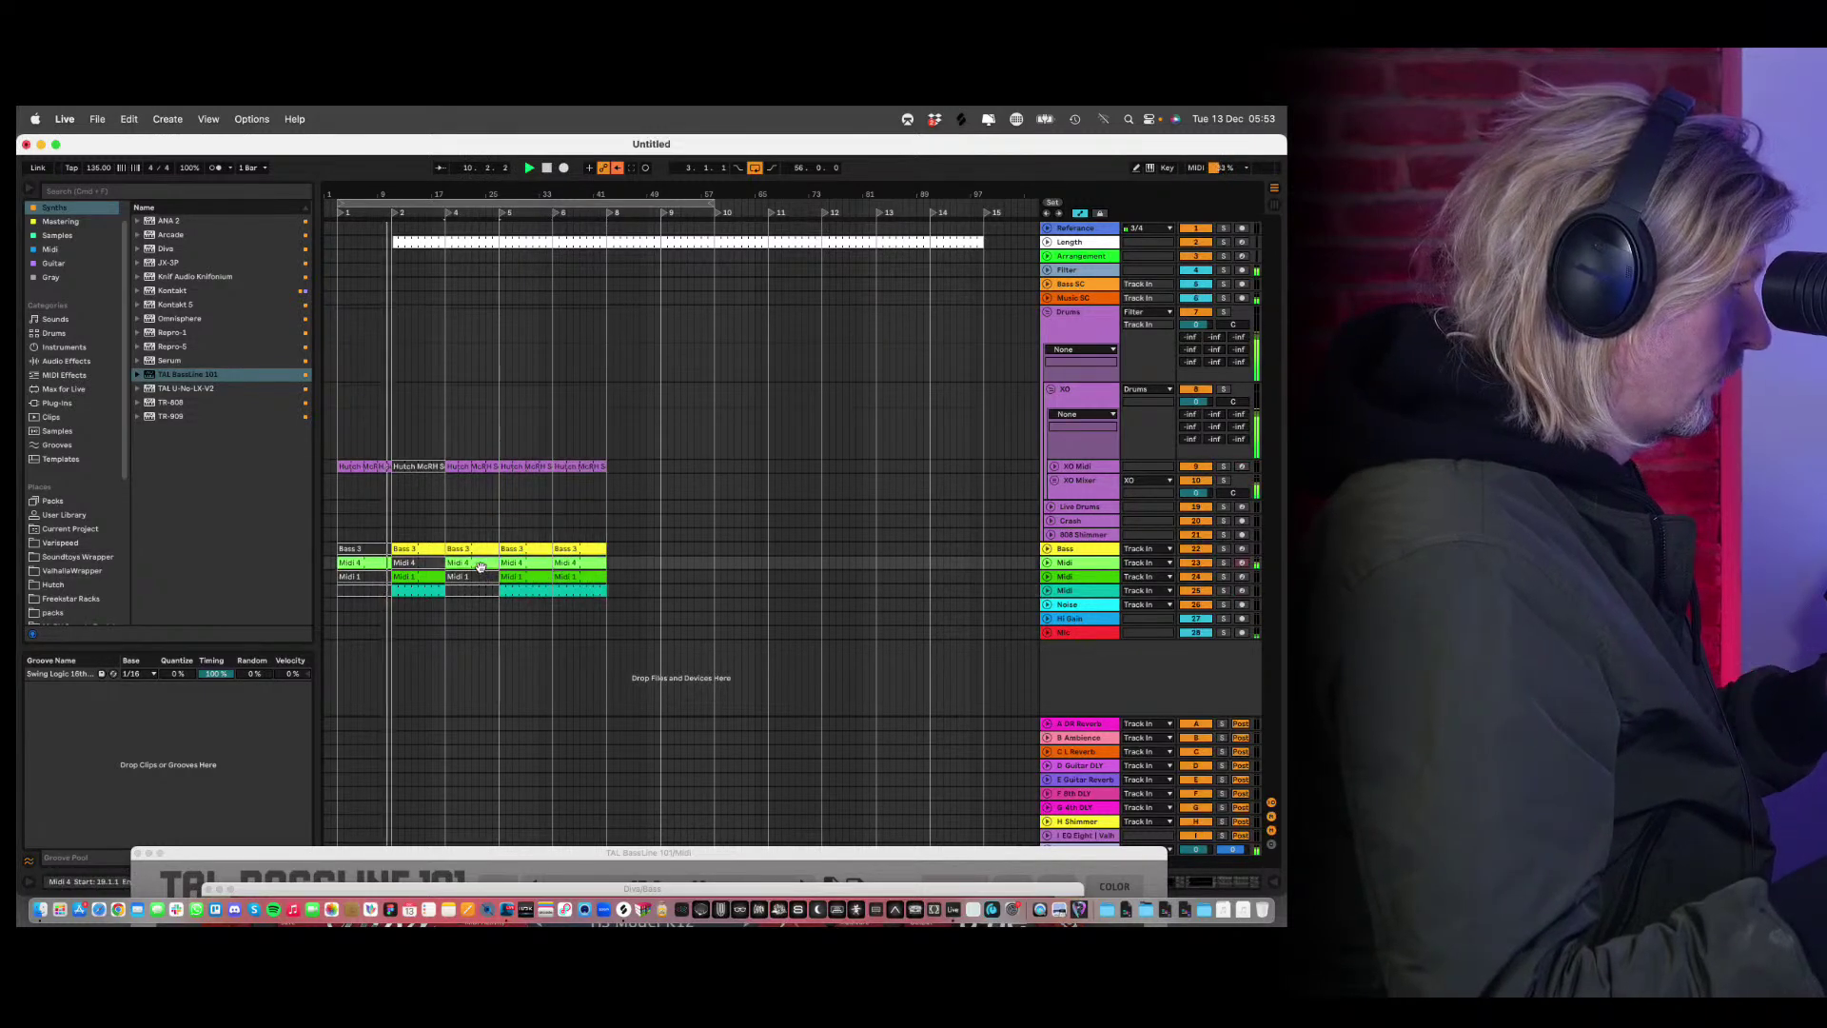
pyautogui.click(440, 500)
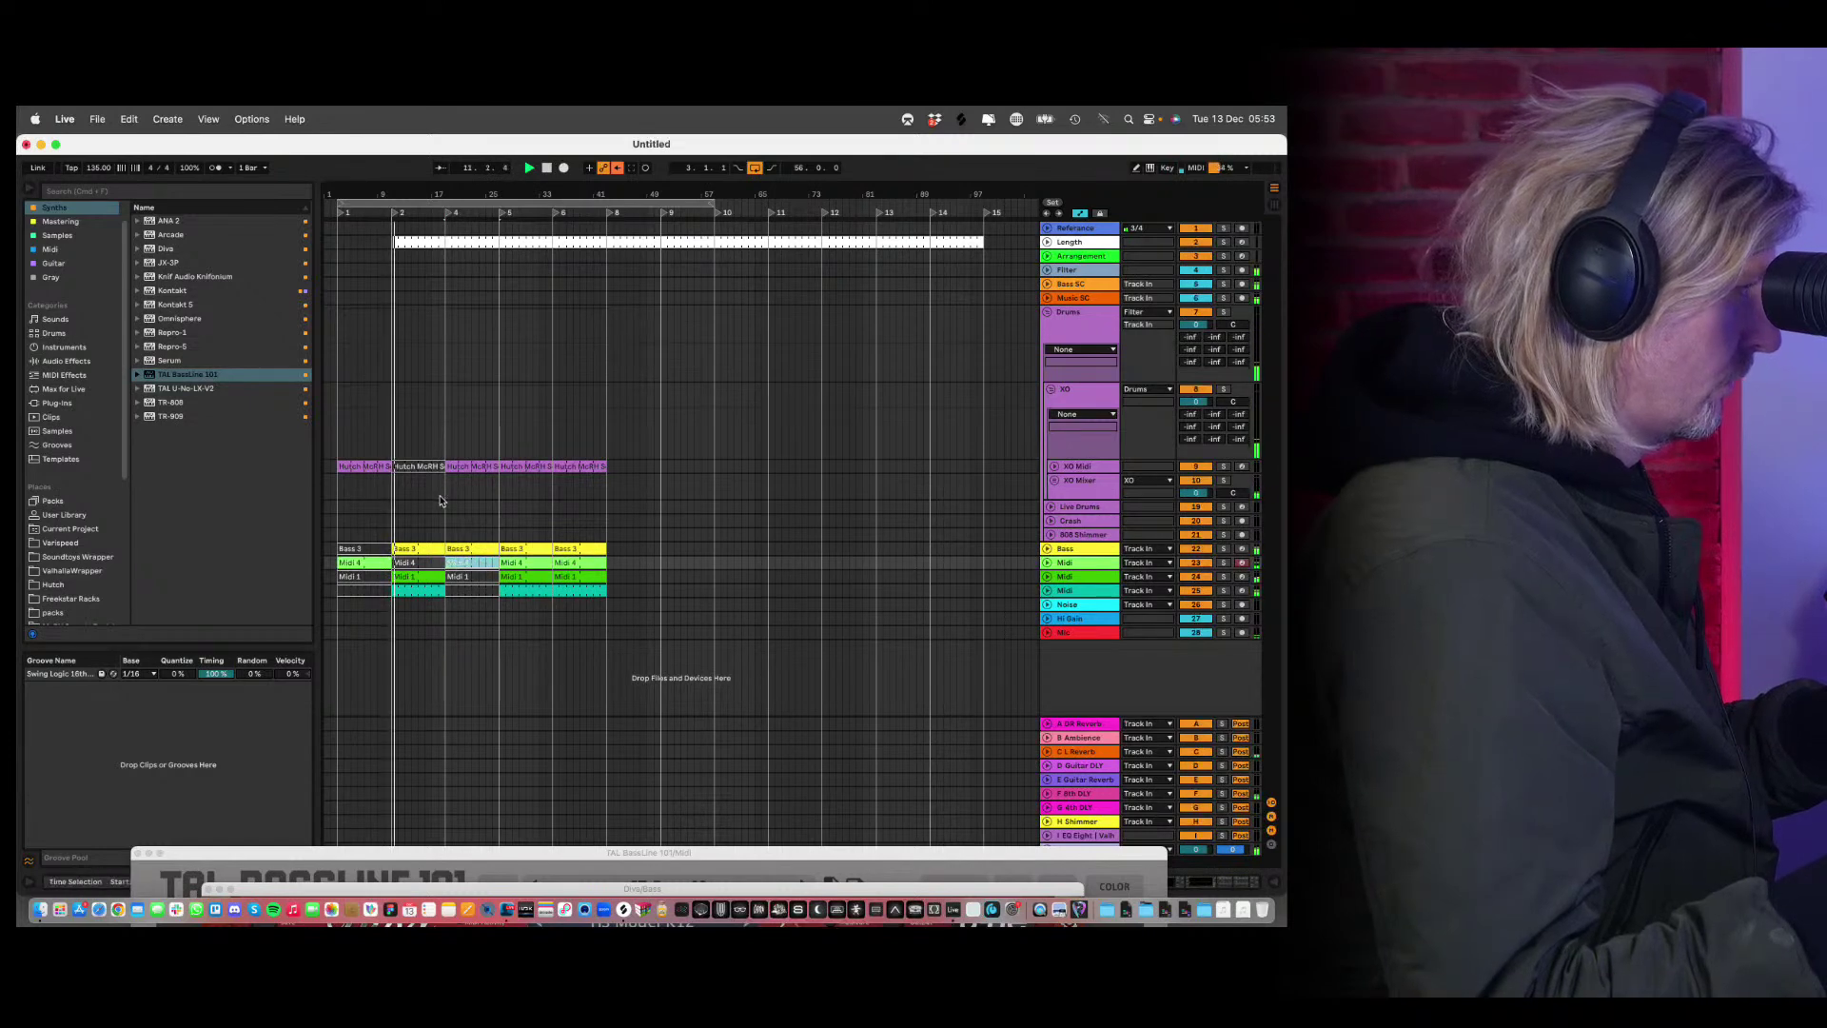
pyautogui.click(545, 632)
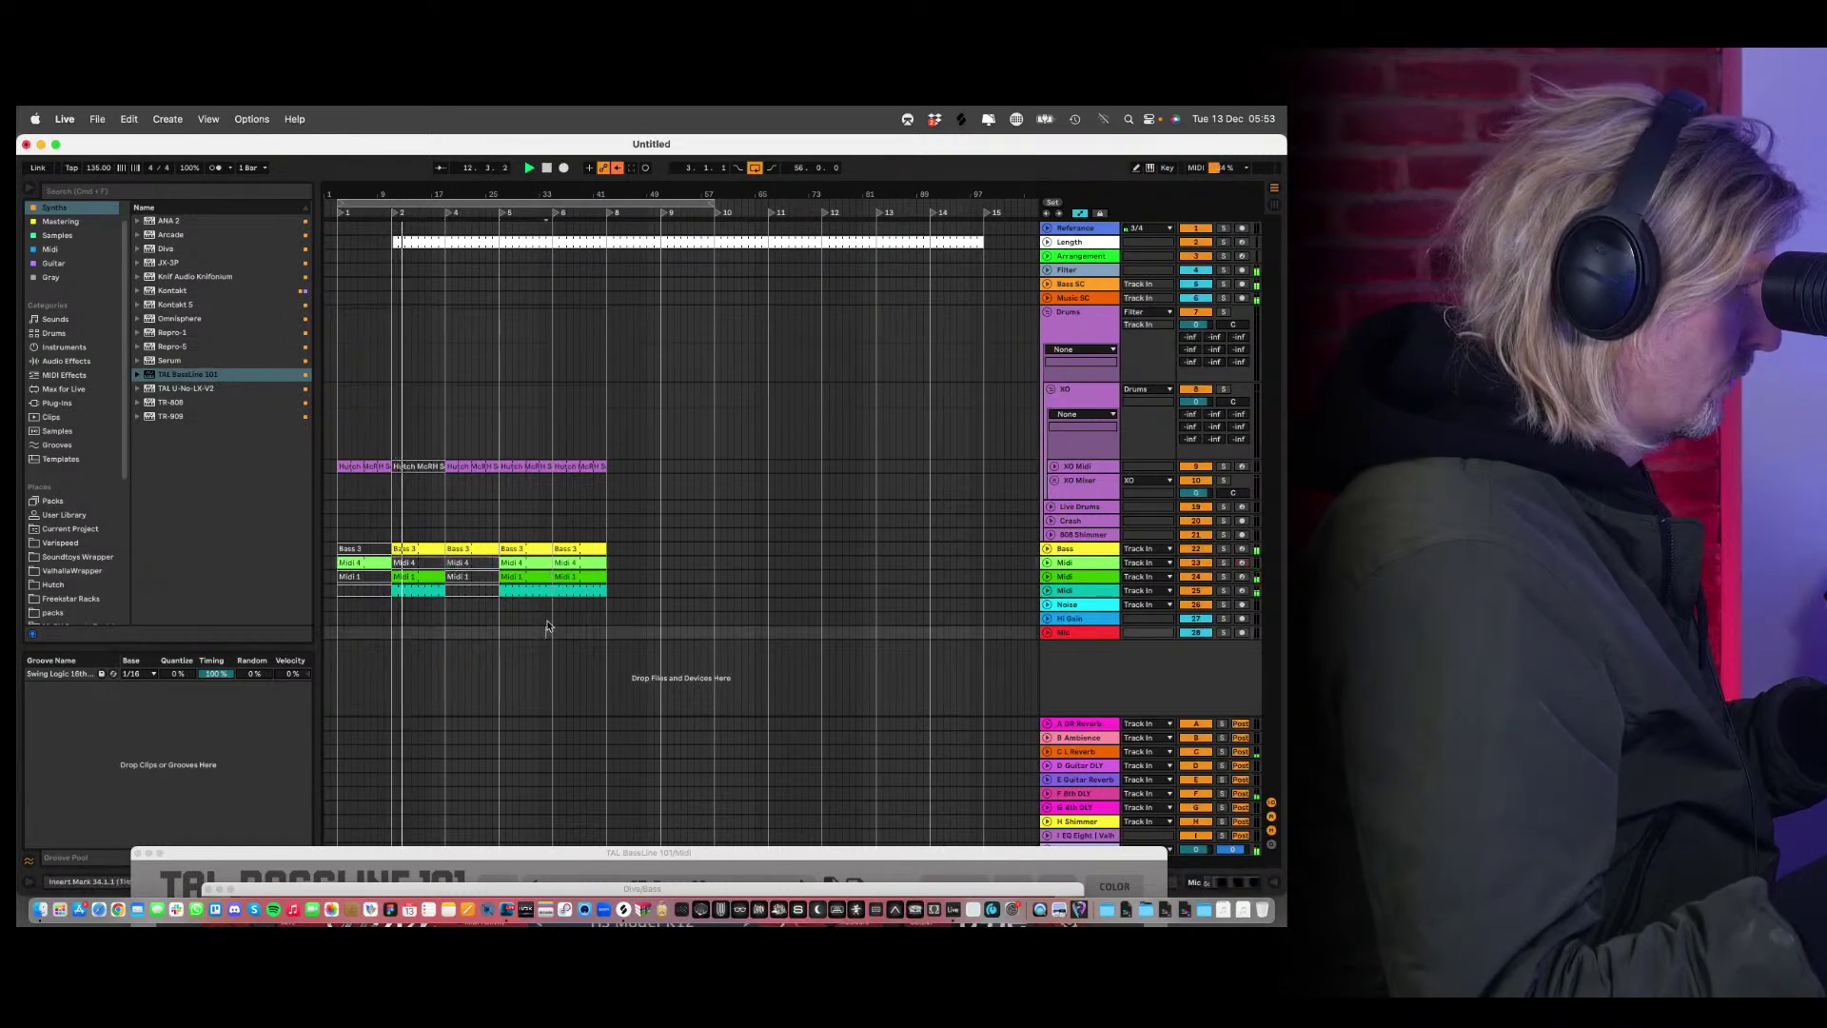
pyautogui.click(518, 592)
pyautogui.click(528, 591)
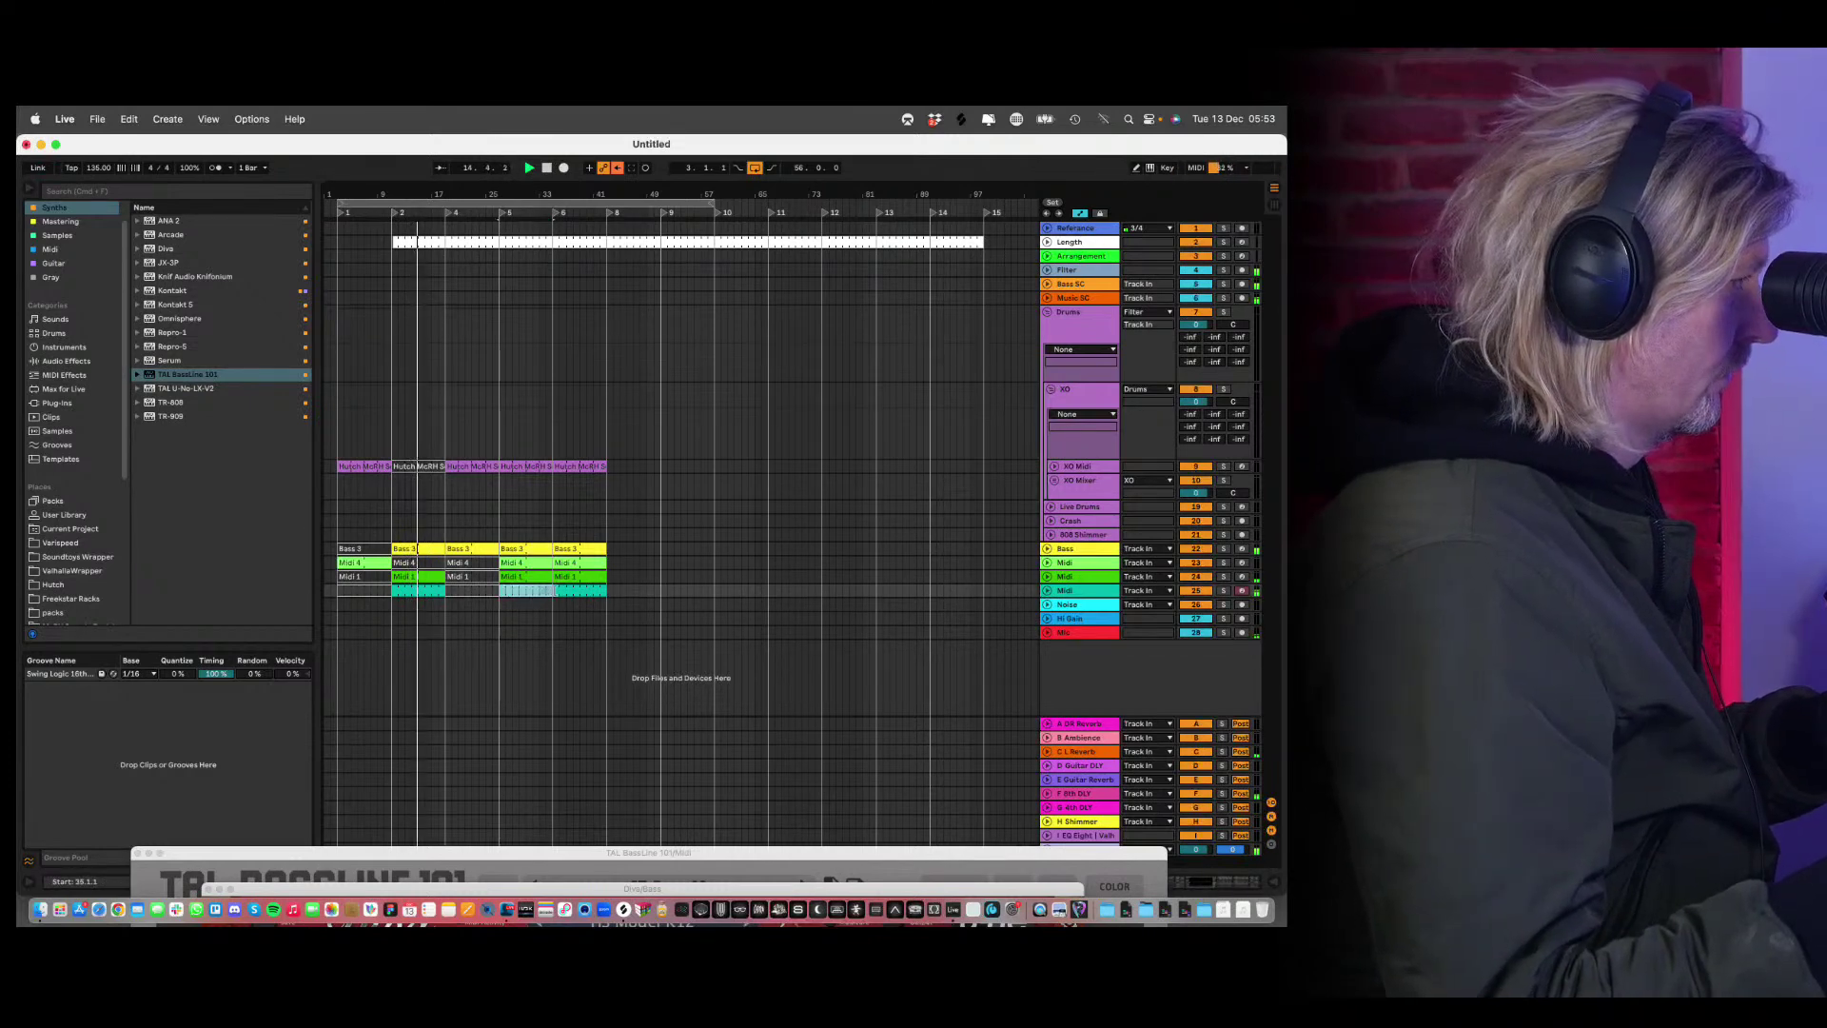
pyautogui.click(578, 592)
# Select the XO Midi track and bring the TAL BassLine 101 window further into view.
pyautogui.click(479, 562)
pyautogui.click(503, 589)
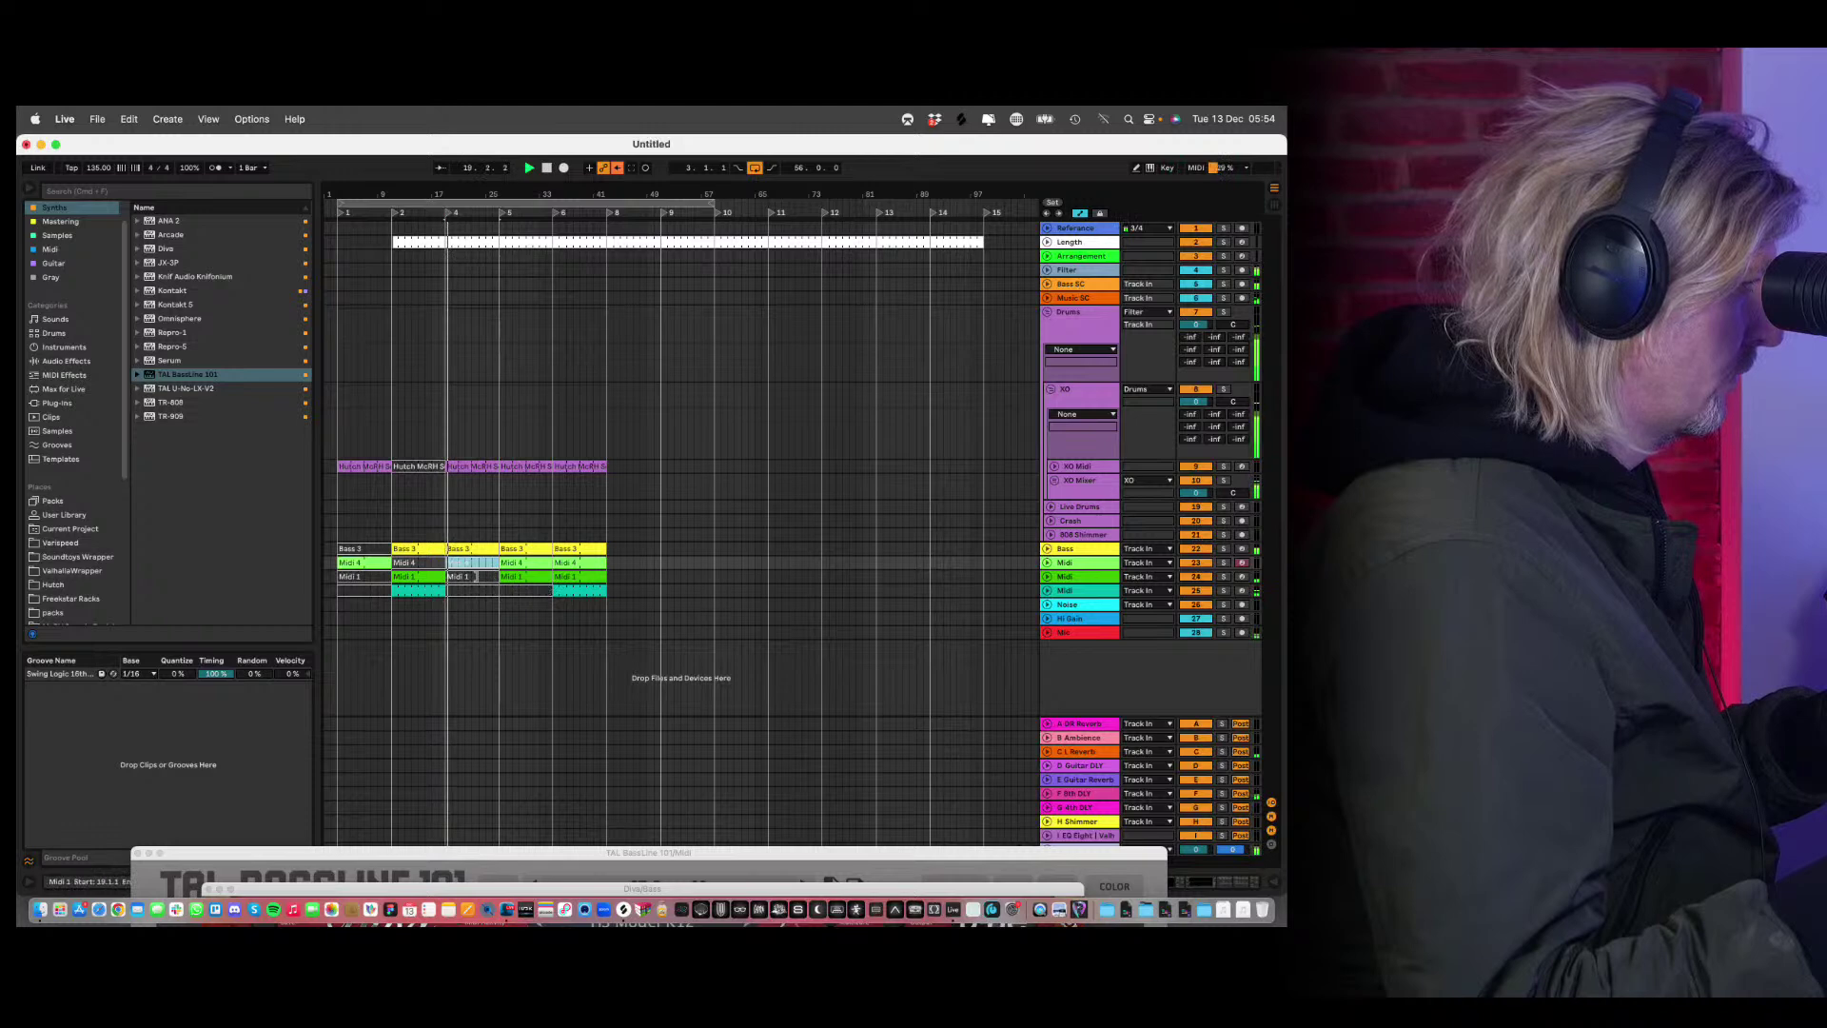
pyautogui.click(586, 593)
pyautogui.click(614, 374)
pyautogui.click(1082, 467)
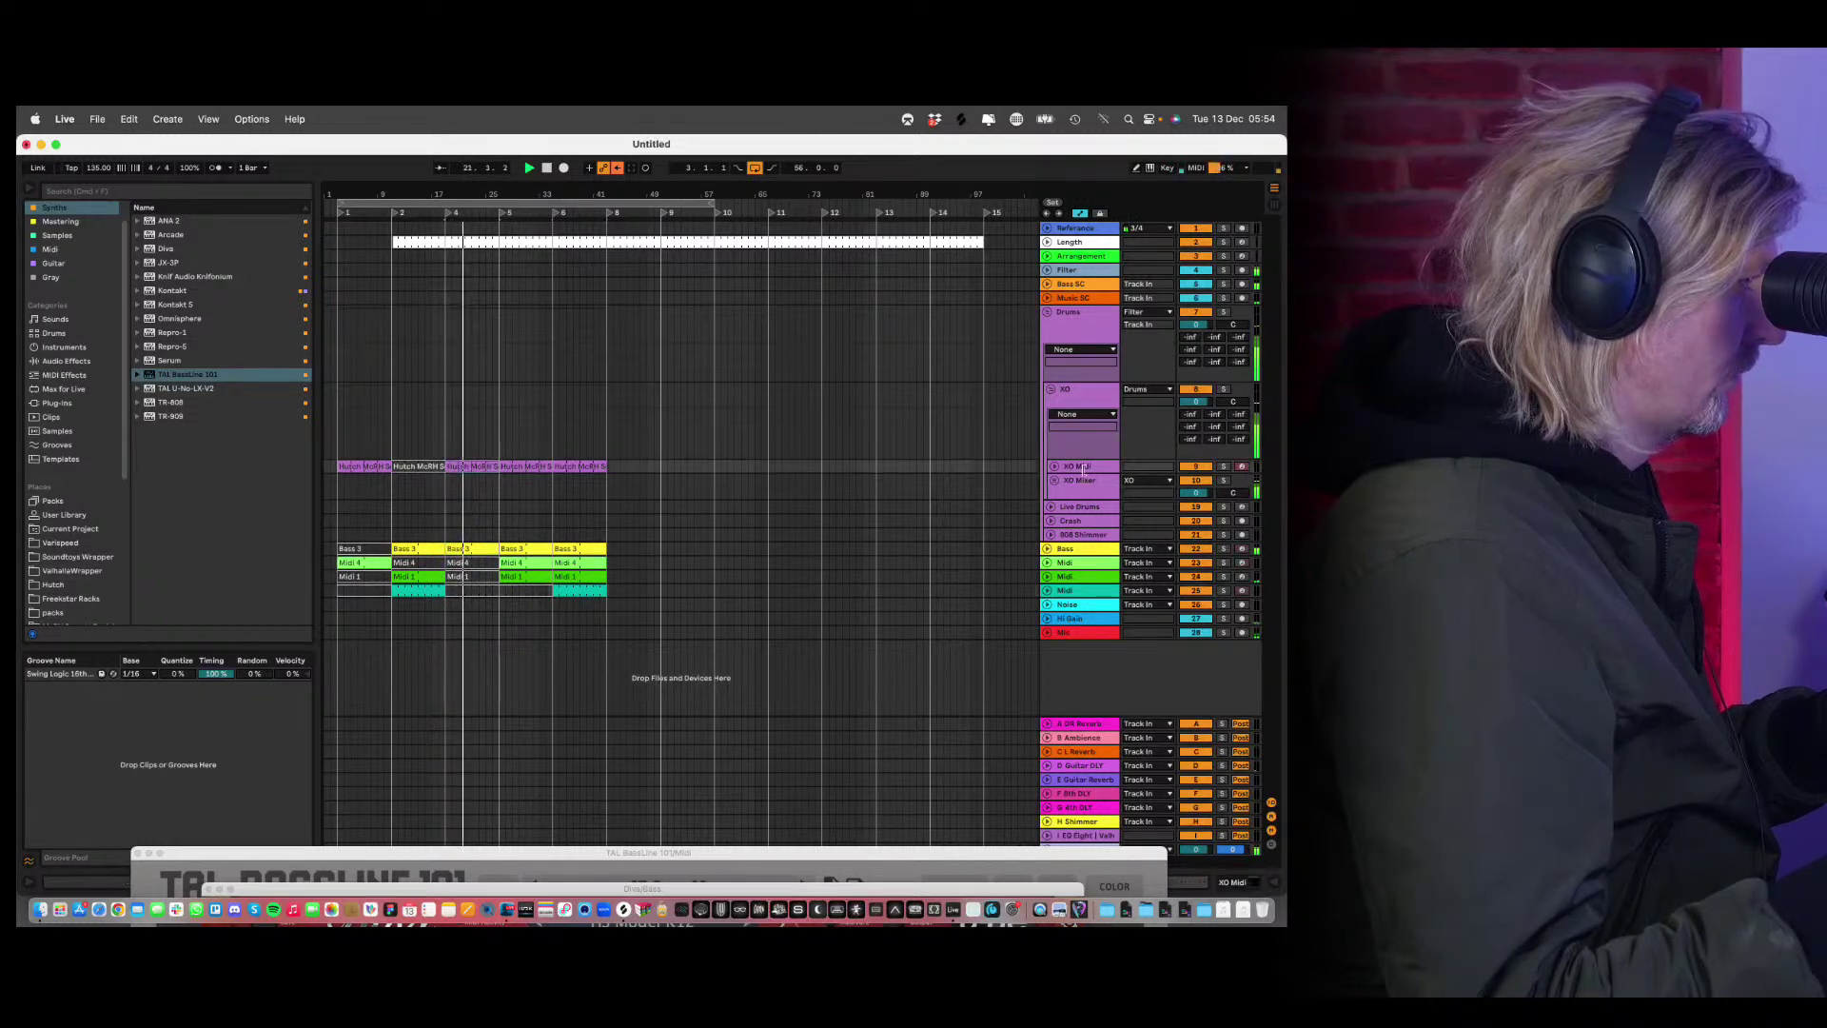
pyautogui.moveTo(1079, 853); pyautogui.dragTo(1068, 788)
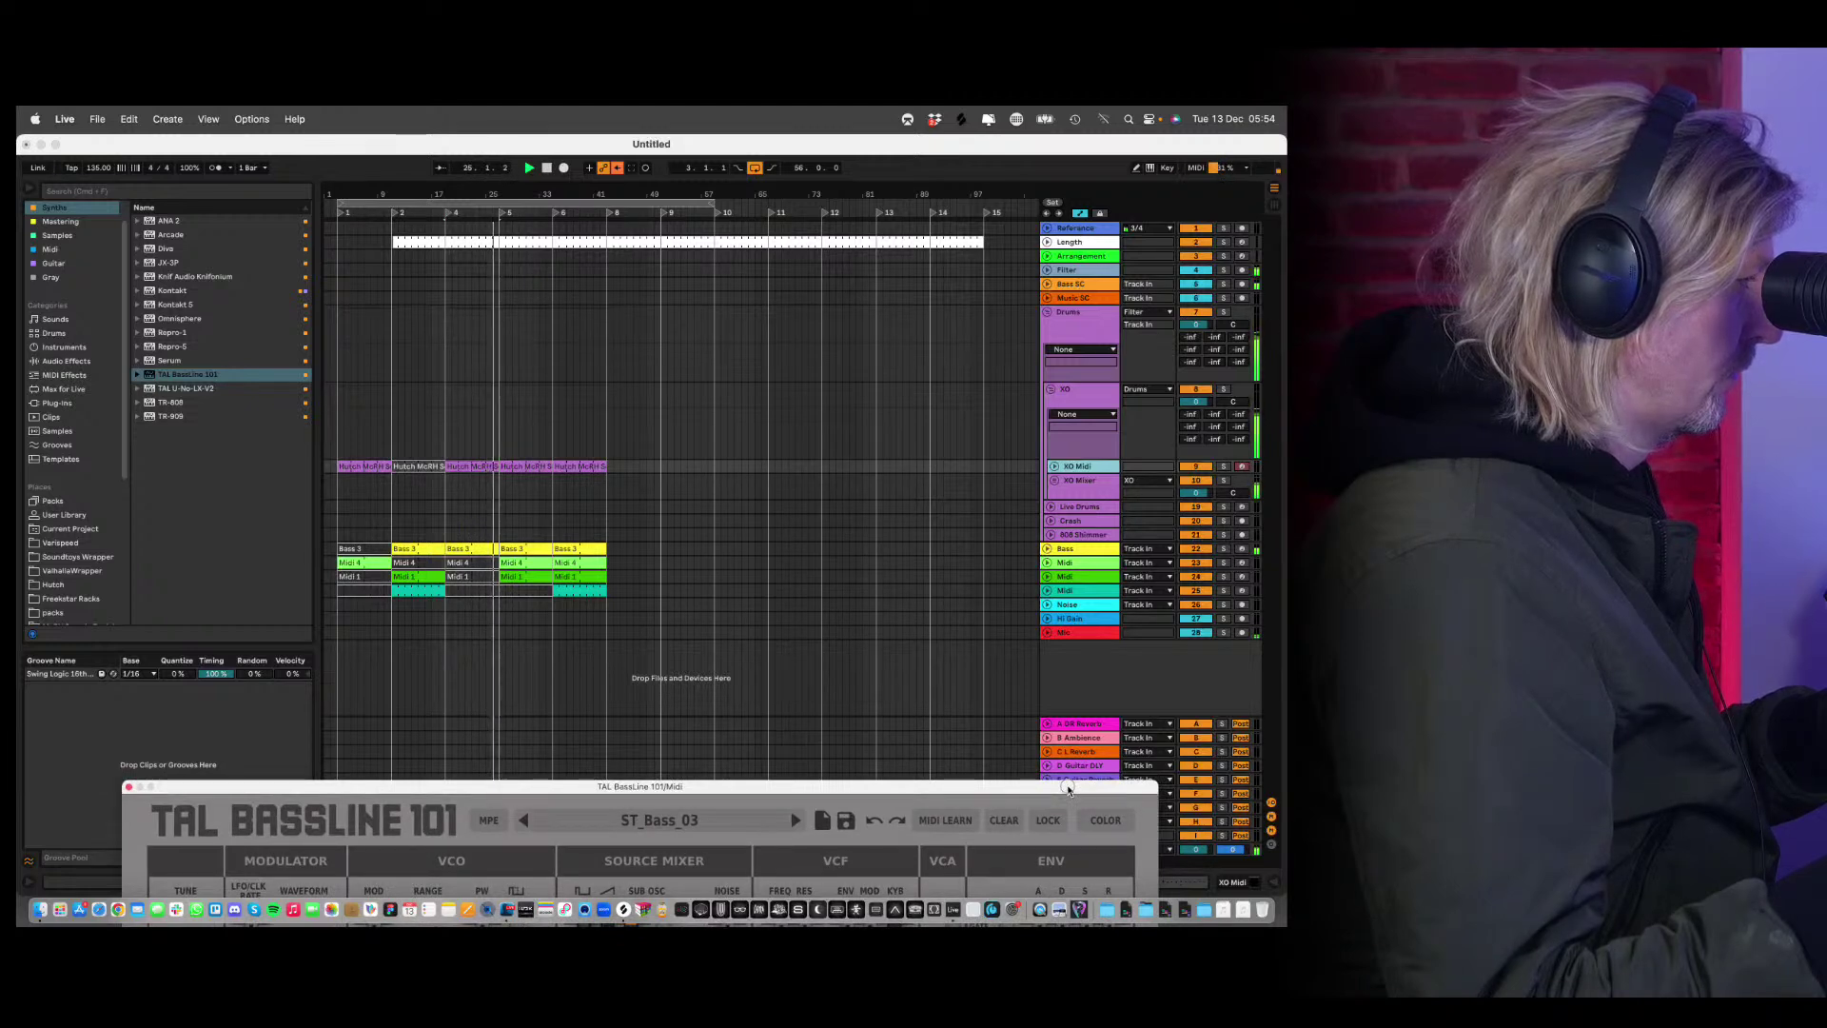
pyautogui.moveTo(1068, 788); pyautogui.dragTo(1042, 742)
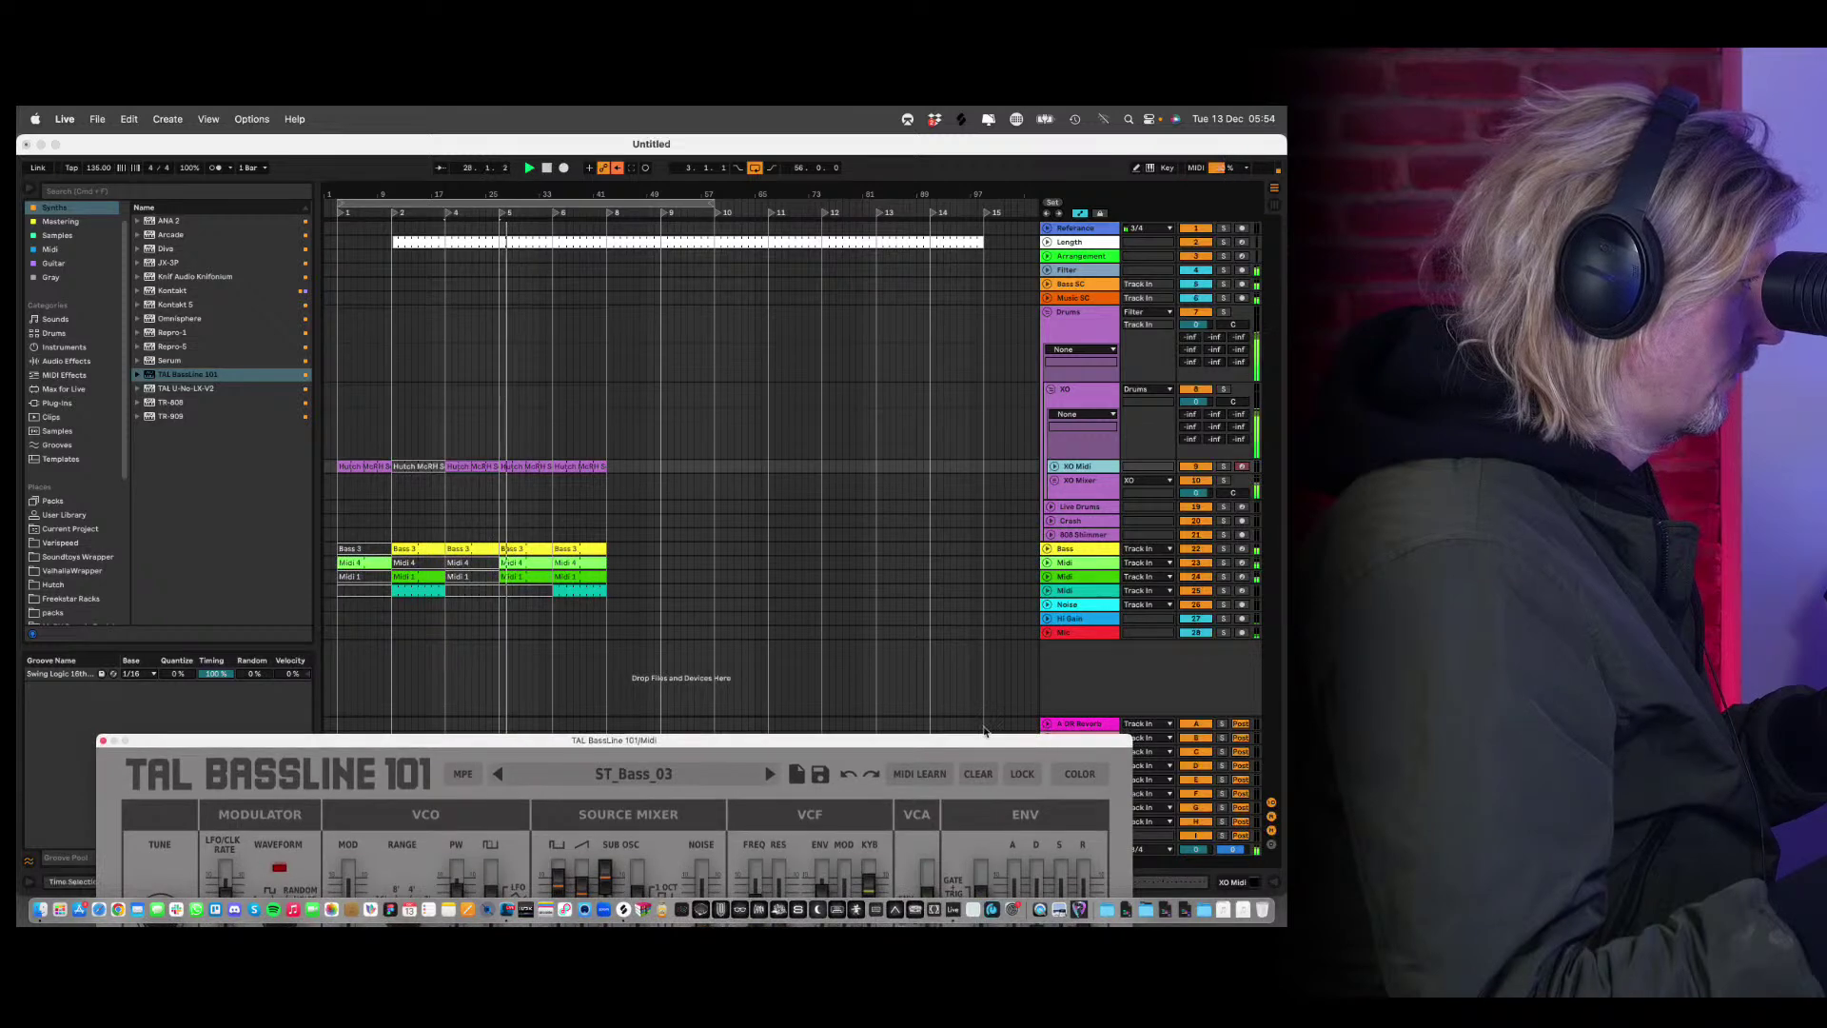
# Shorten the Arrangement loop to 40 bars, ending with the fifth section, and briefly unfold the Noise track.
pyautogui.click(526, 559)
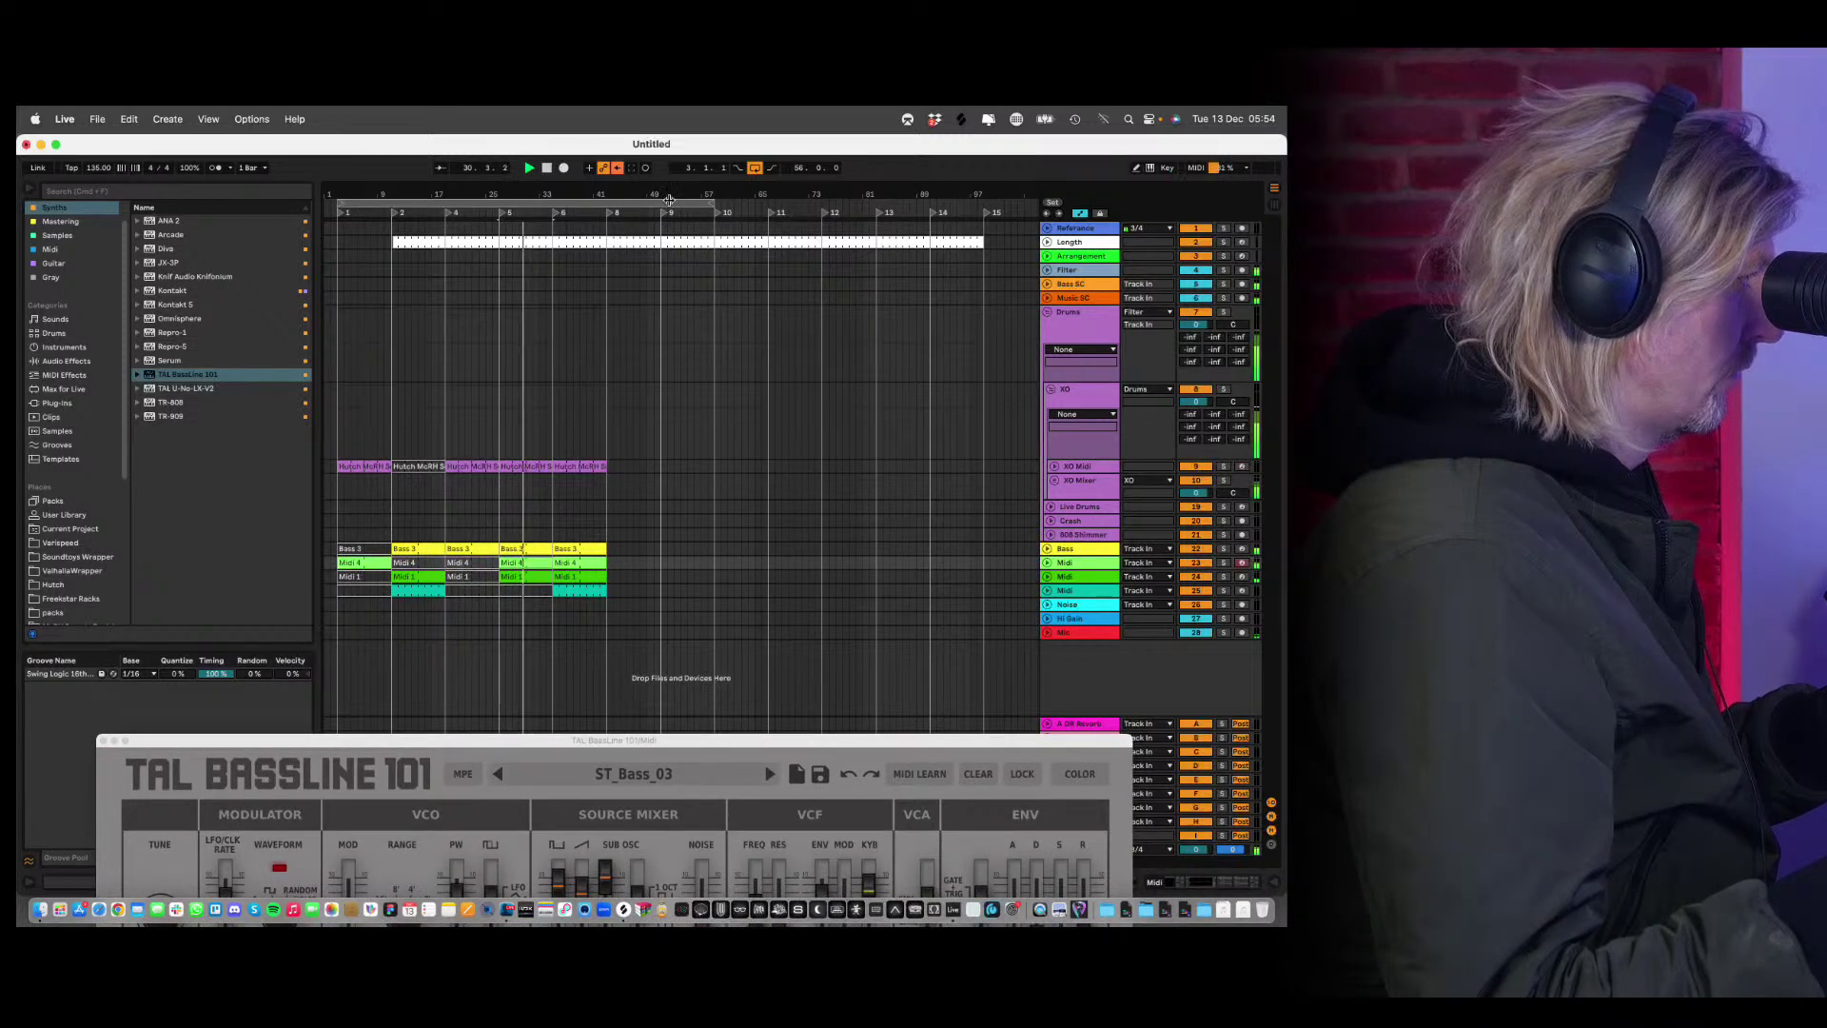
pyautogui.moveTo(709, 197); pyautogui.dragTo(607, 233)
pyautogui.click(1085, 590)
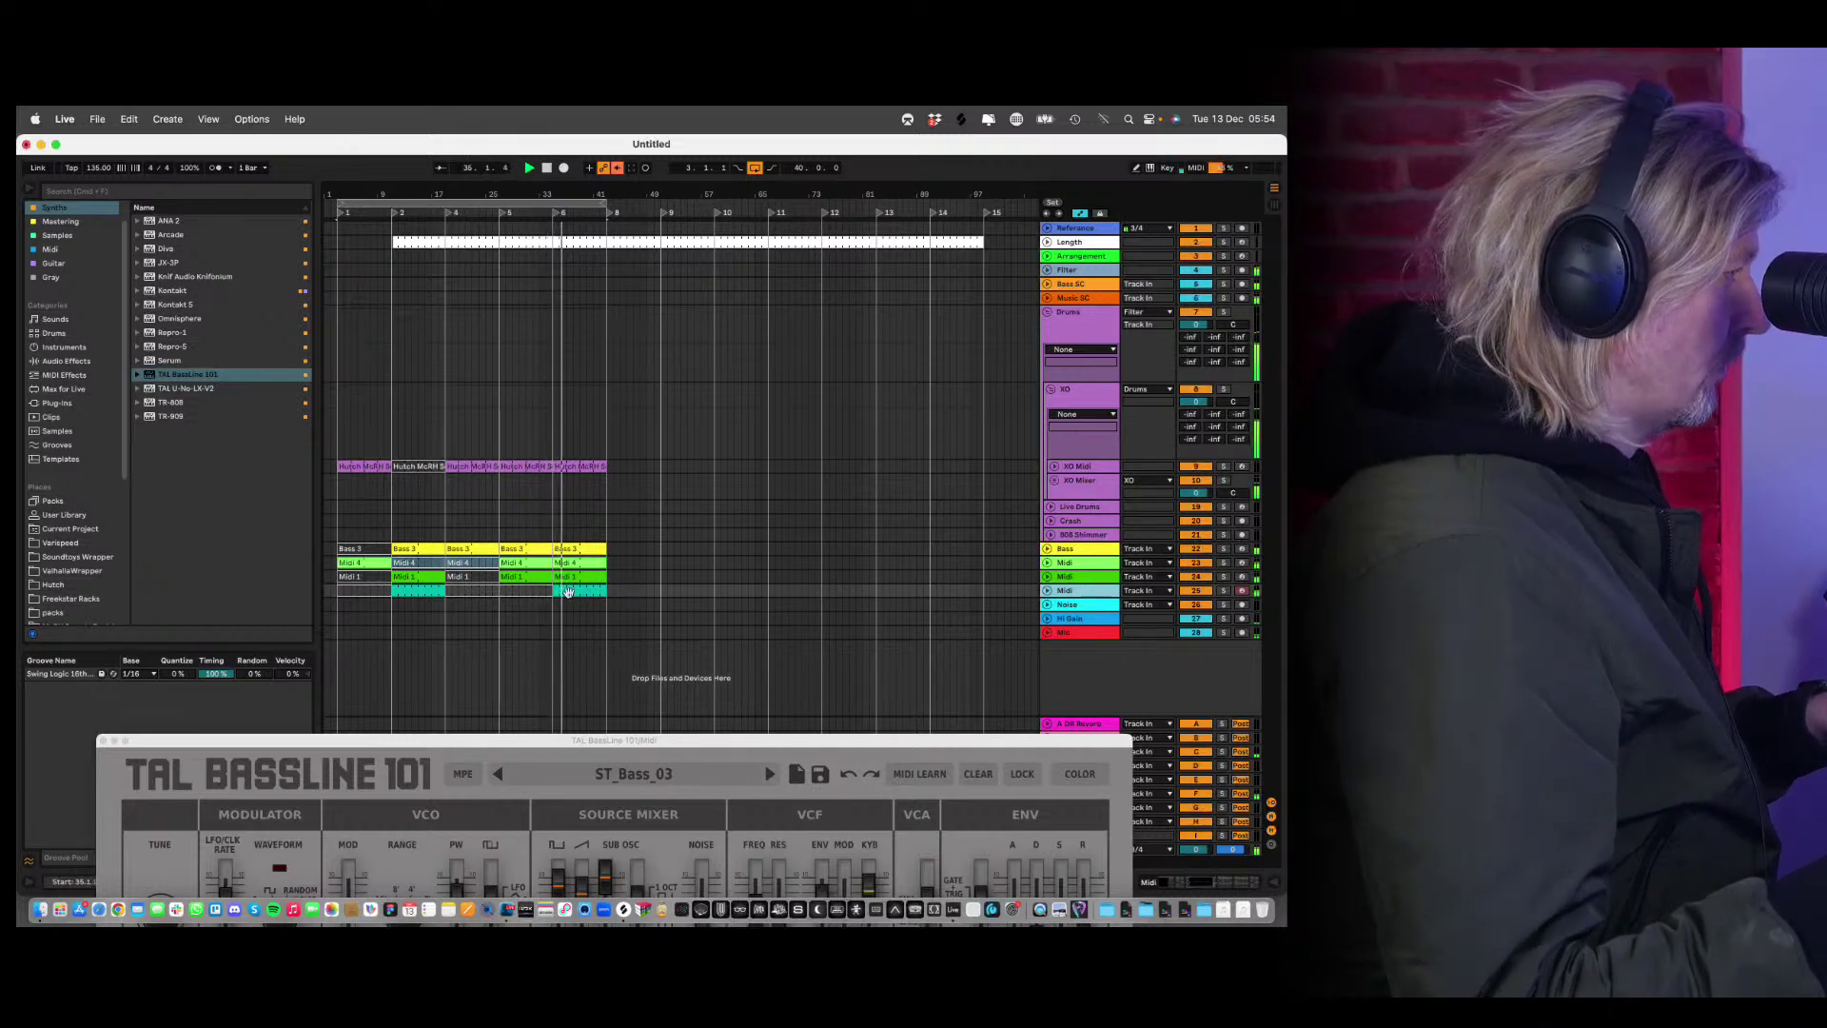
pyautogui.click(1048, 605)
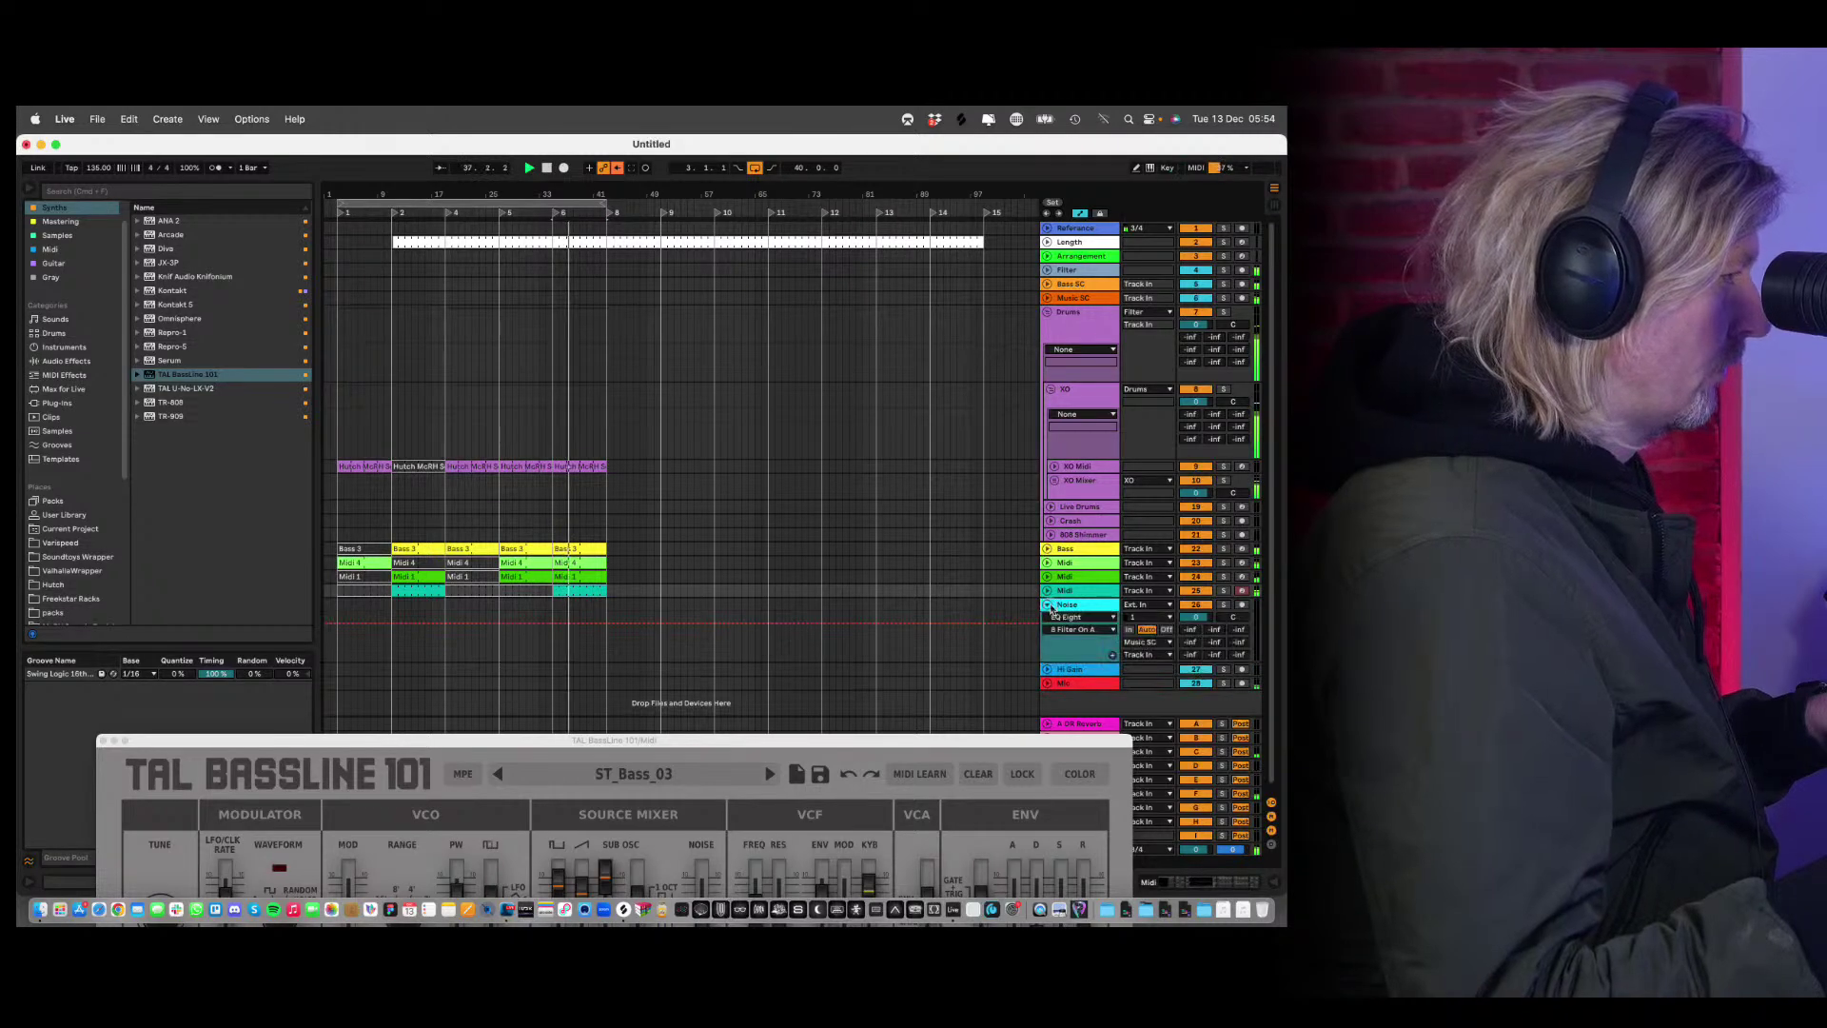
pyautogui.click(1048, 604)
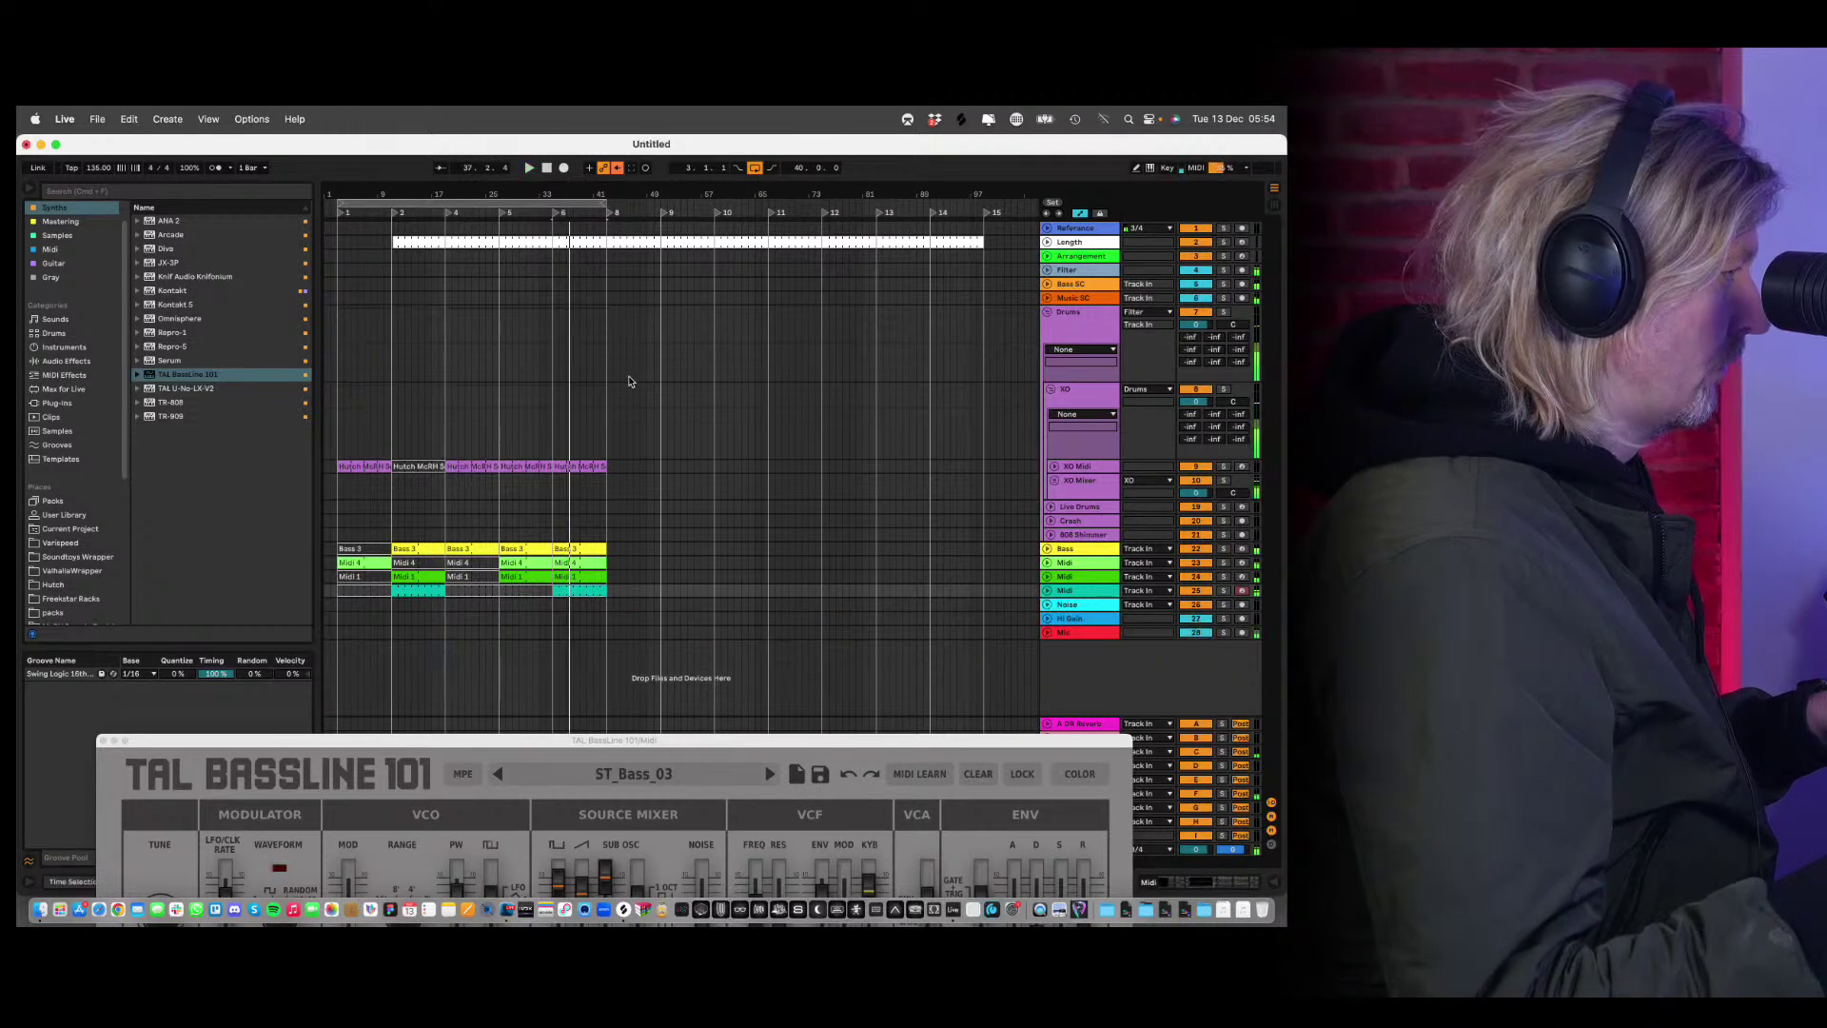
# Stop playback, select the looped range, and play the Arrangement from the start of the fifth section.
pyautogui.click(558, 207)
pyautogui.press('space')
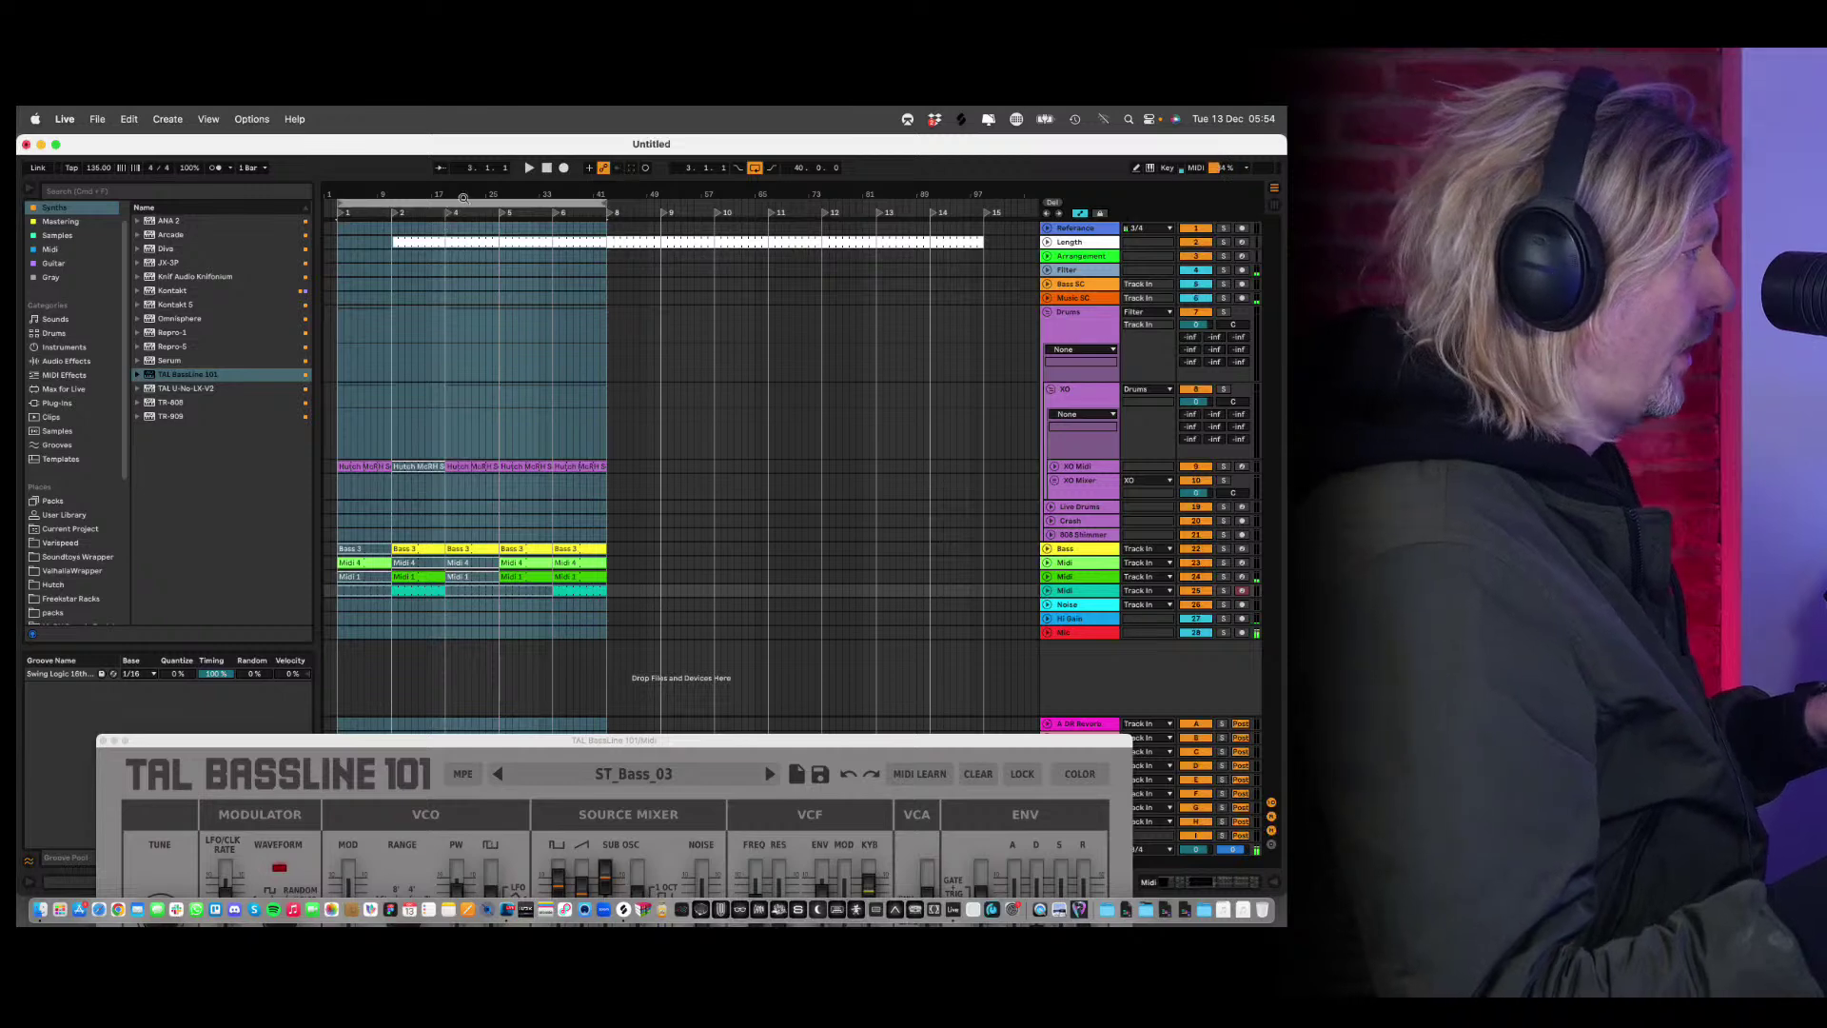
pyautogui.click(67, 118)
pyautogui.click(360, 212)
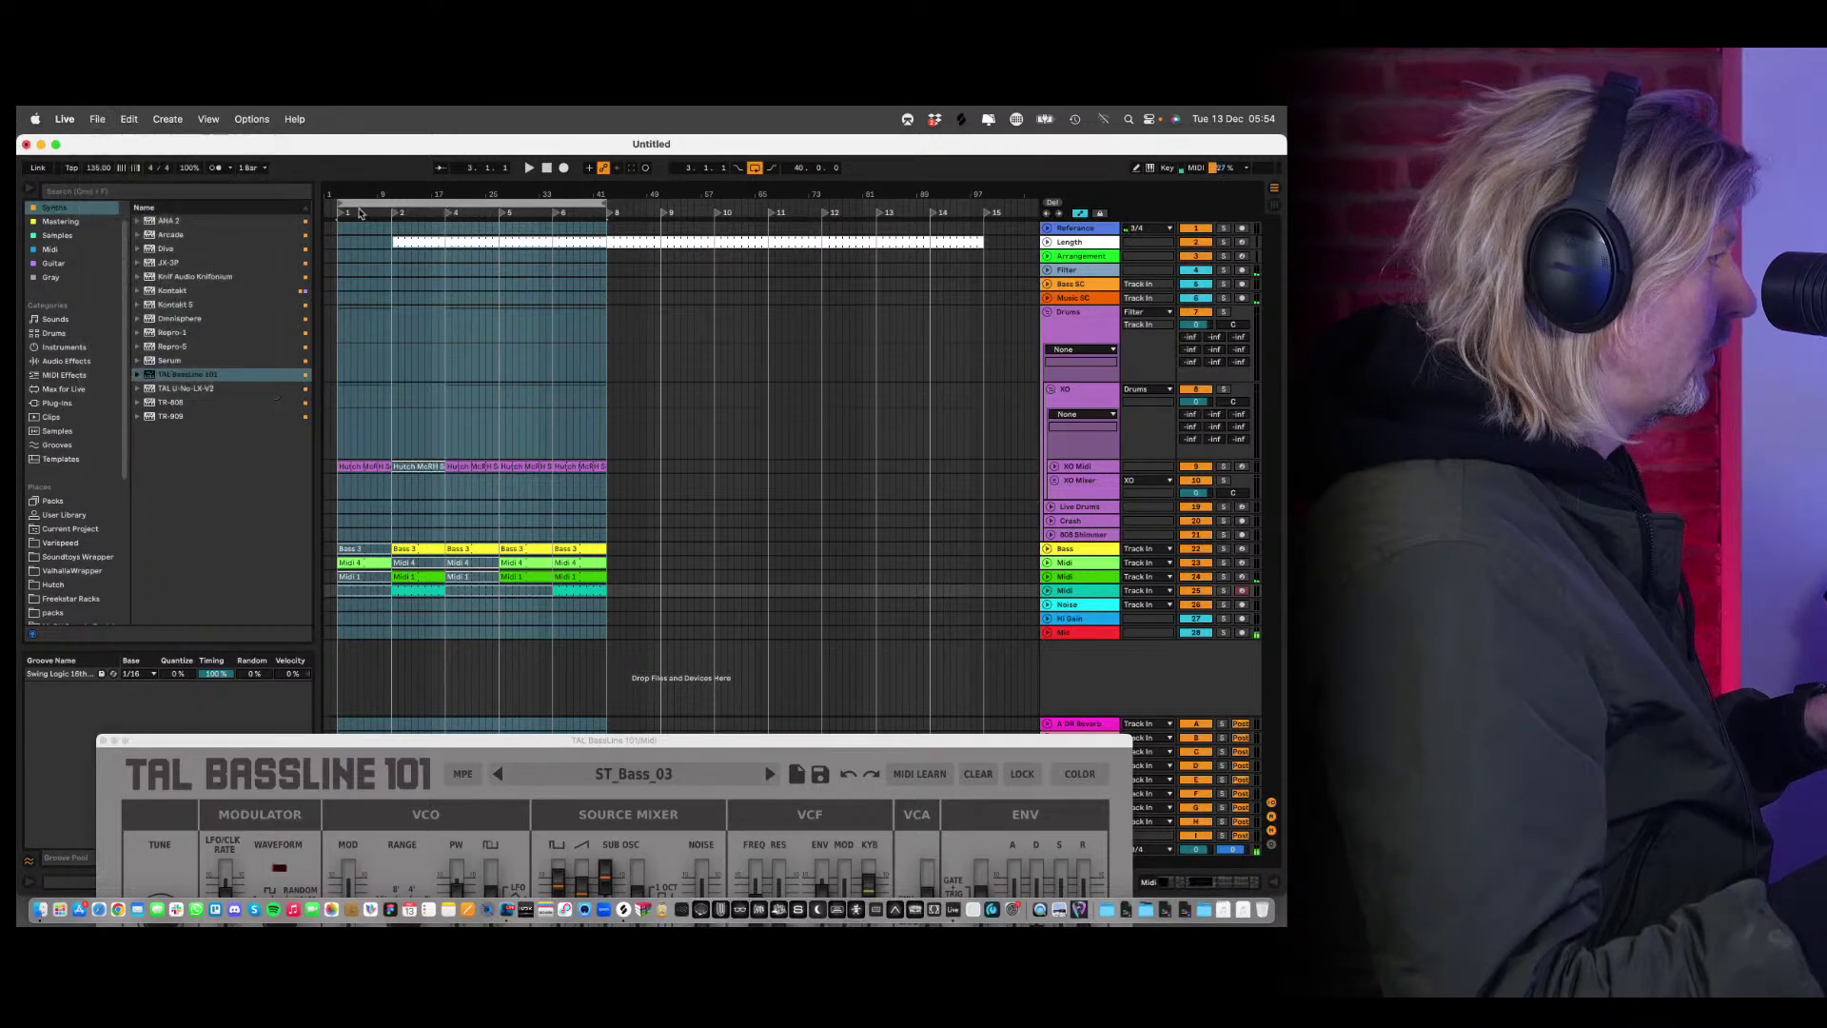
pyautogui.click(561, 563)
pyautogui.press('space')
pyautogui.click(475, 743)
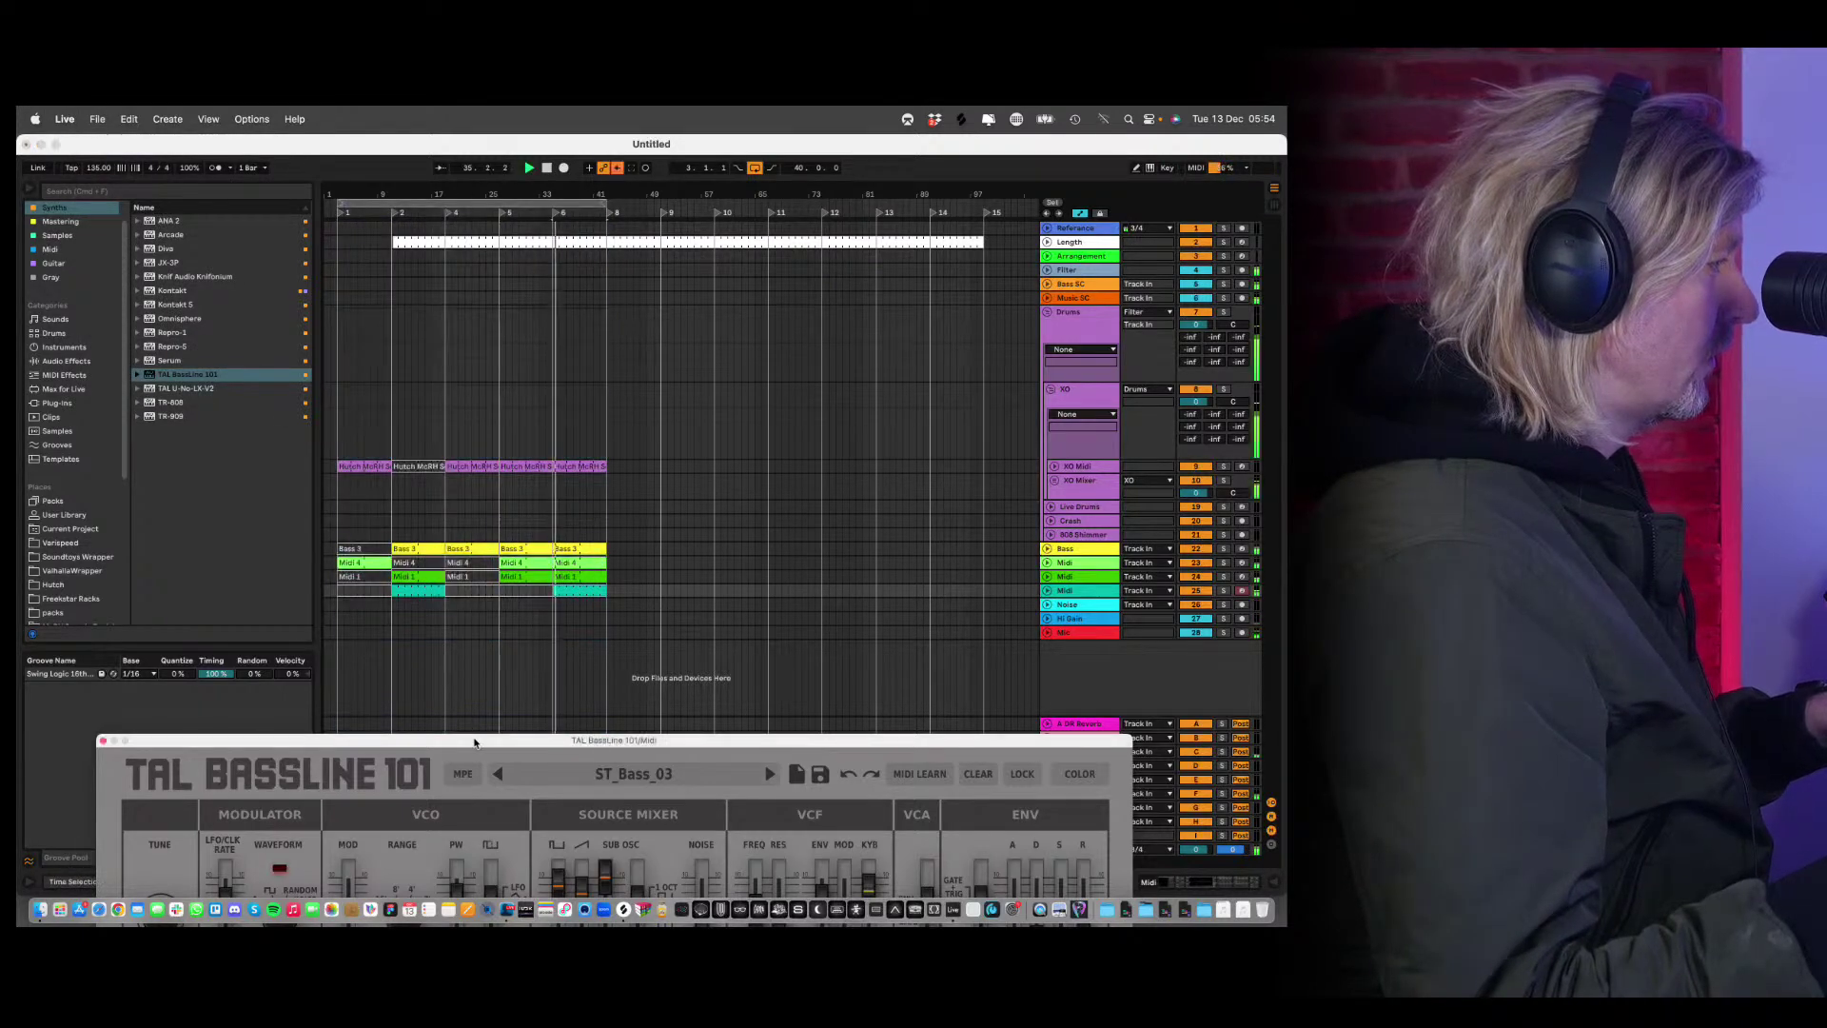
# Save the Live Set under the name Keys in the 2.Splurge folder.
pyautogui.click(96, 114)
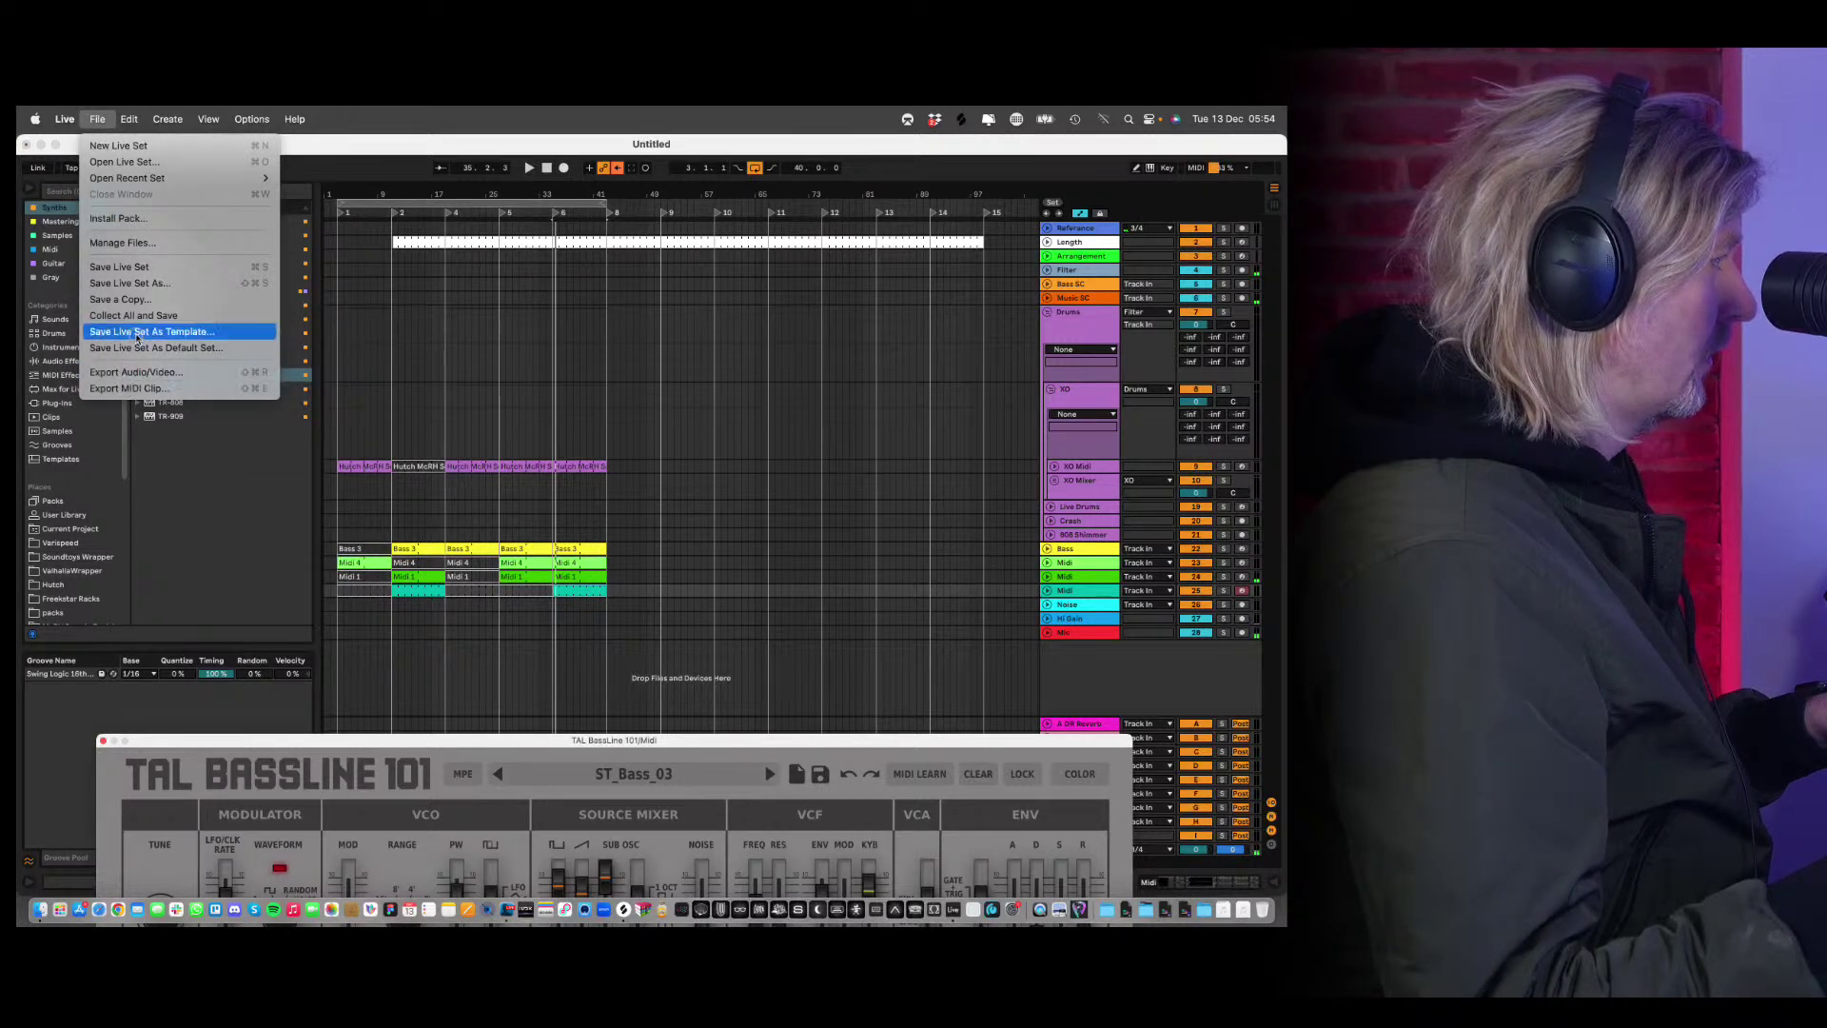
pyautogui.click(143, 284)
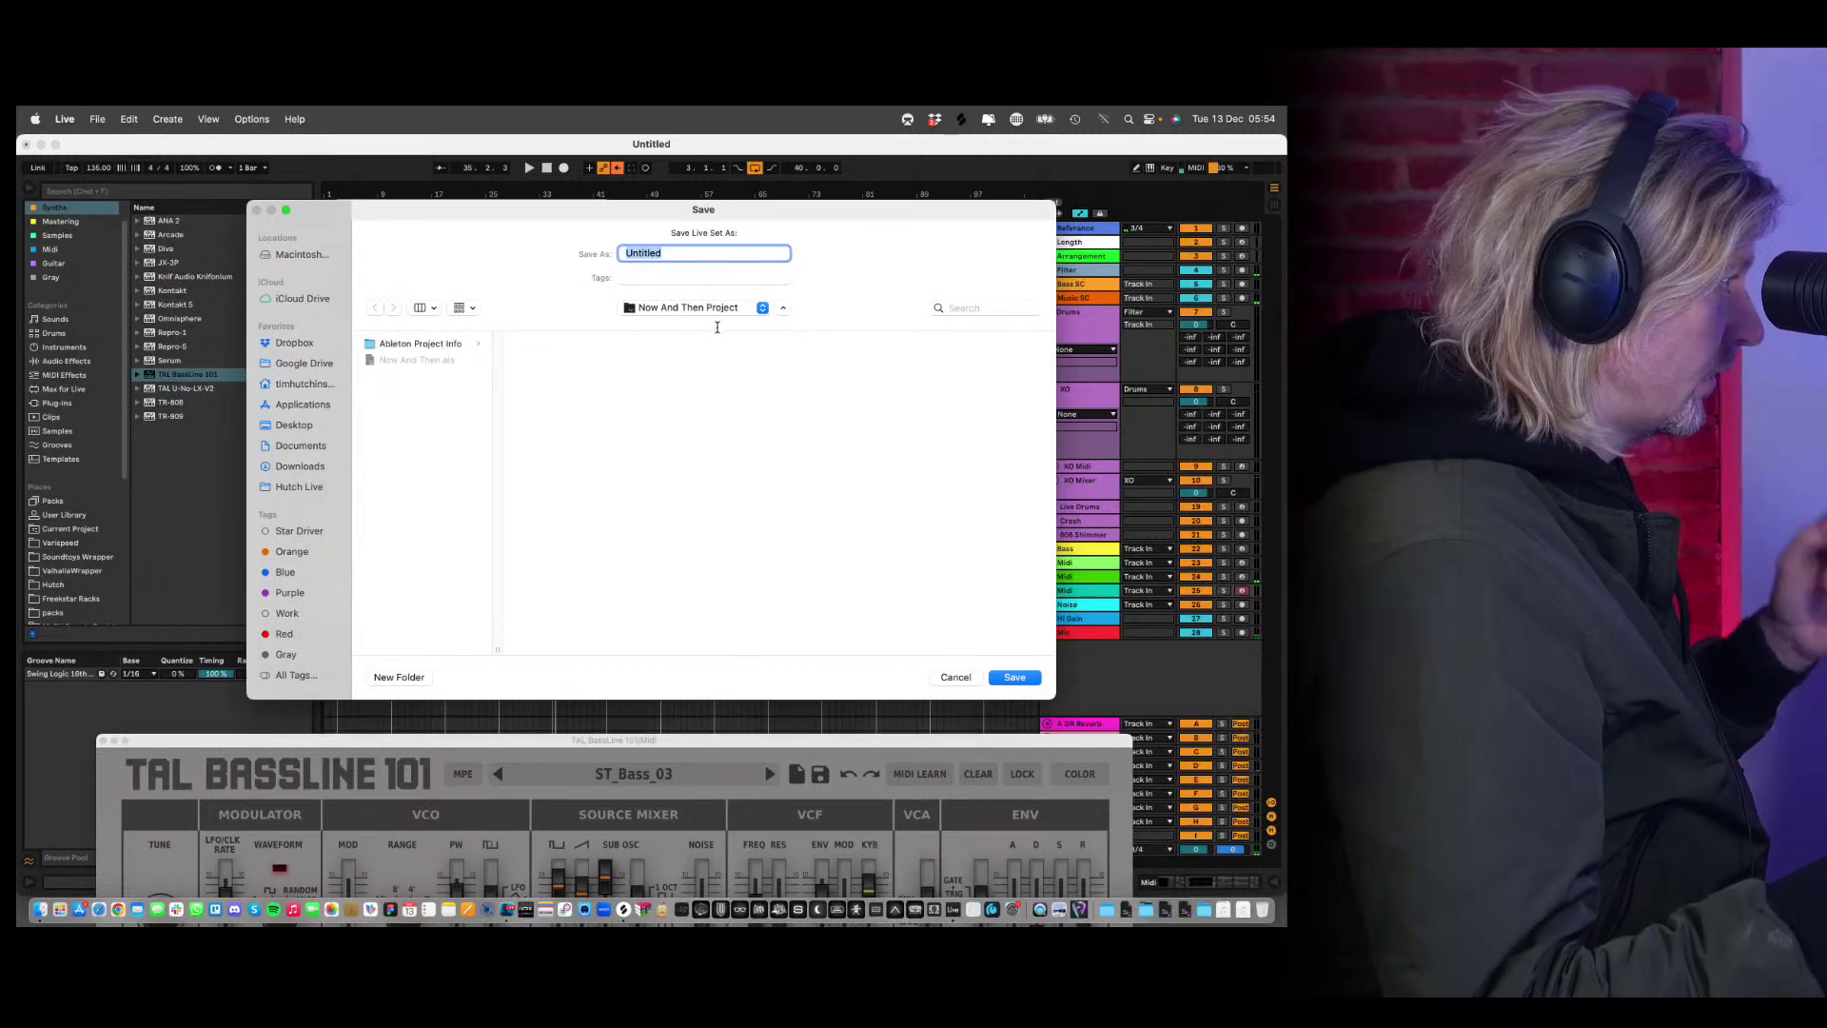
pyautogui.click(721, 306)
pyautogui.click(716, 326)
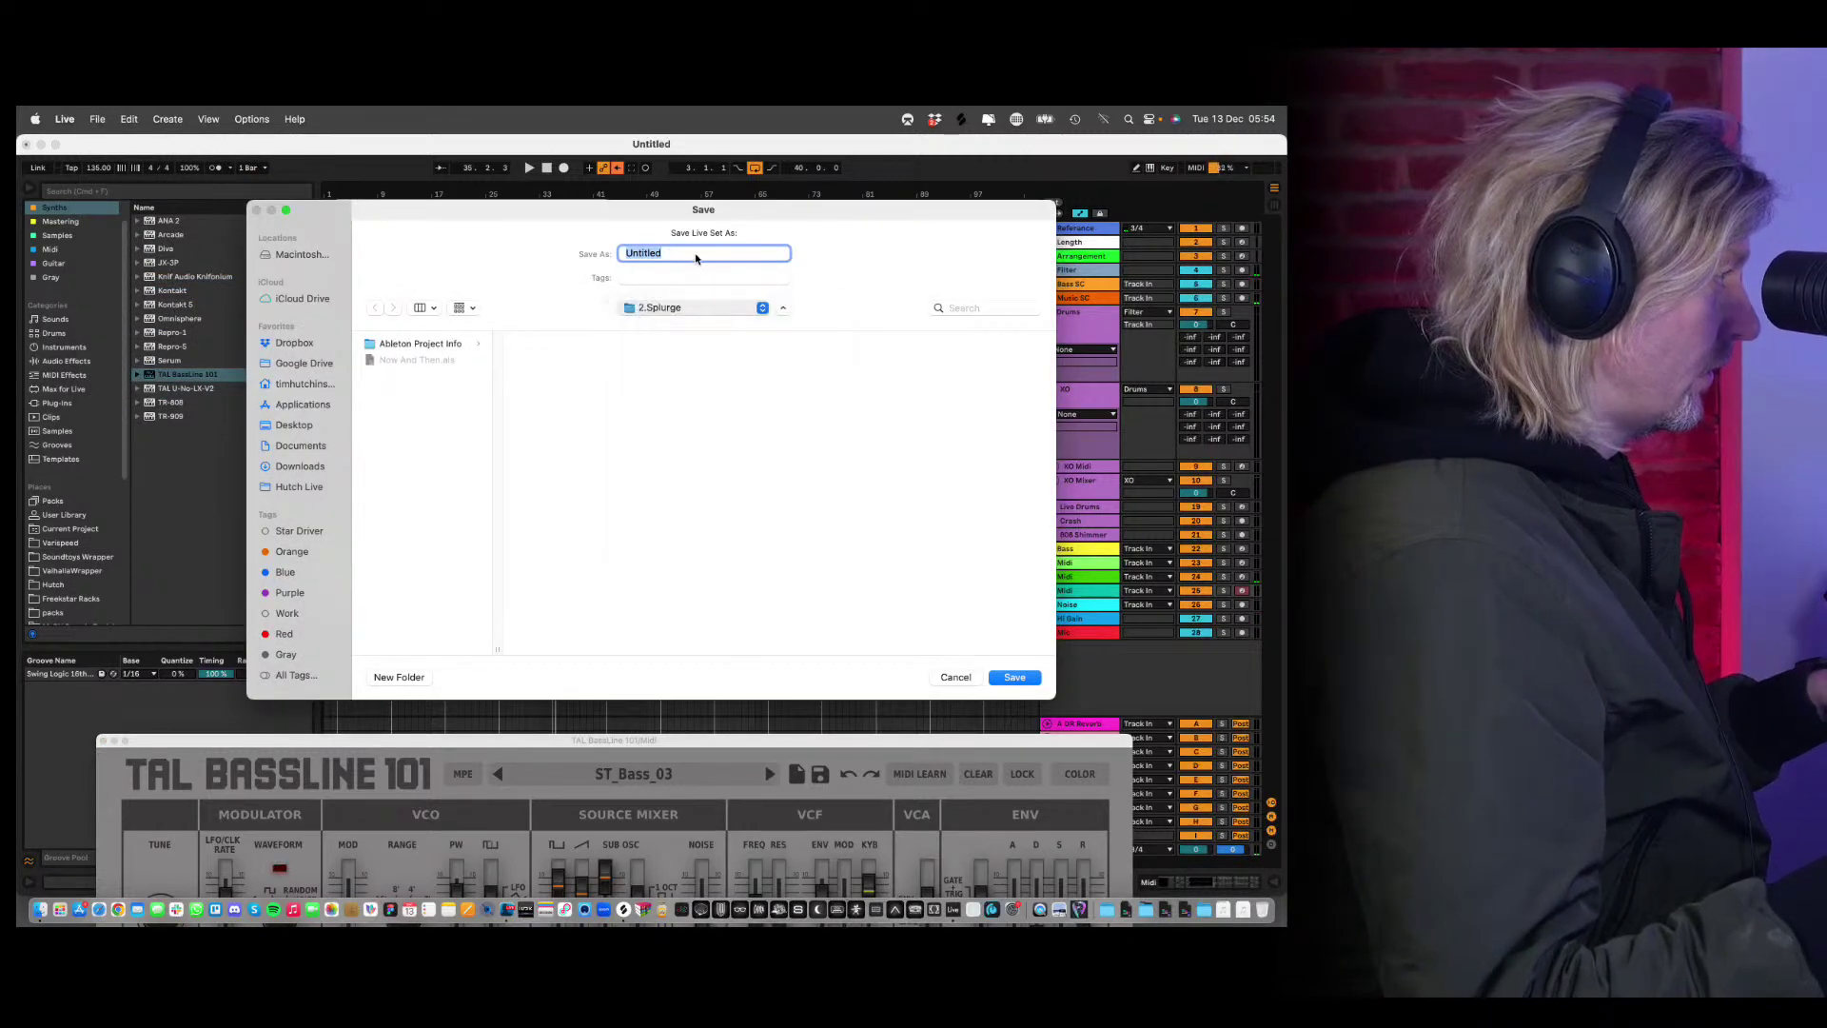
pyautogui.click(700, 254)
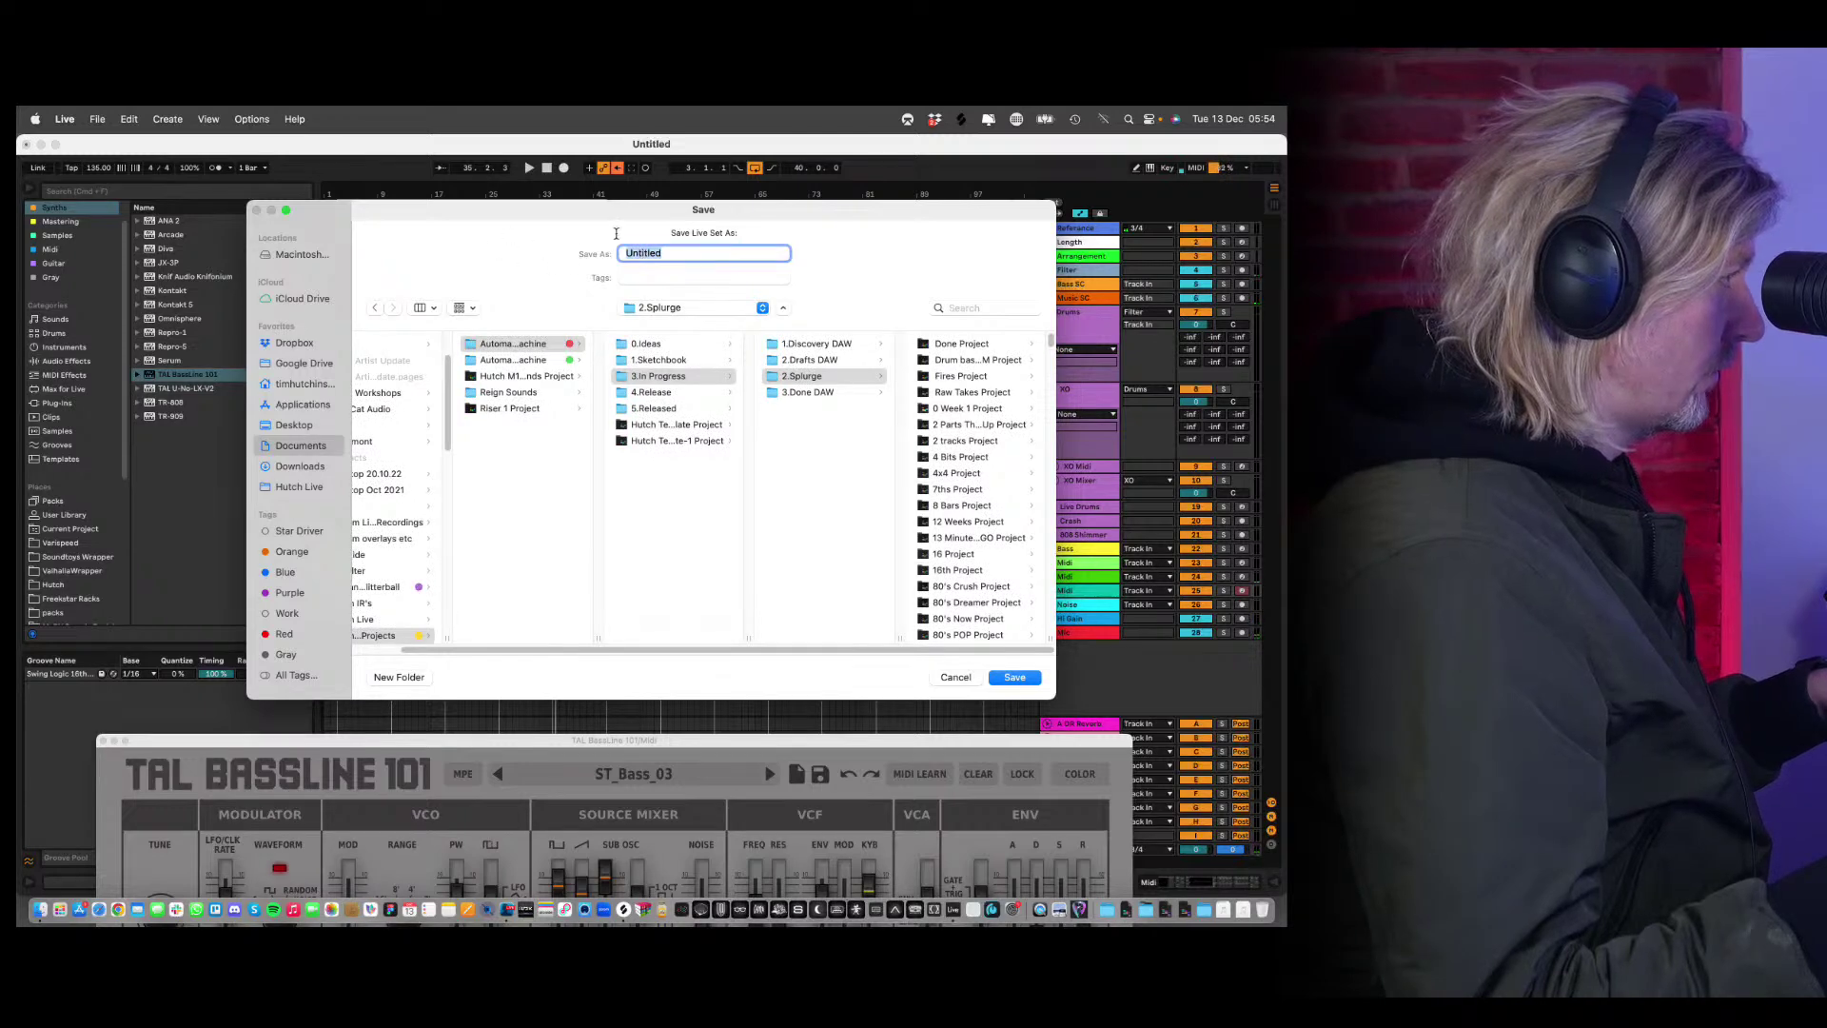
pyautogui.write('KL')
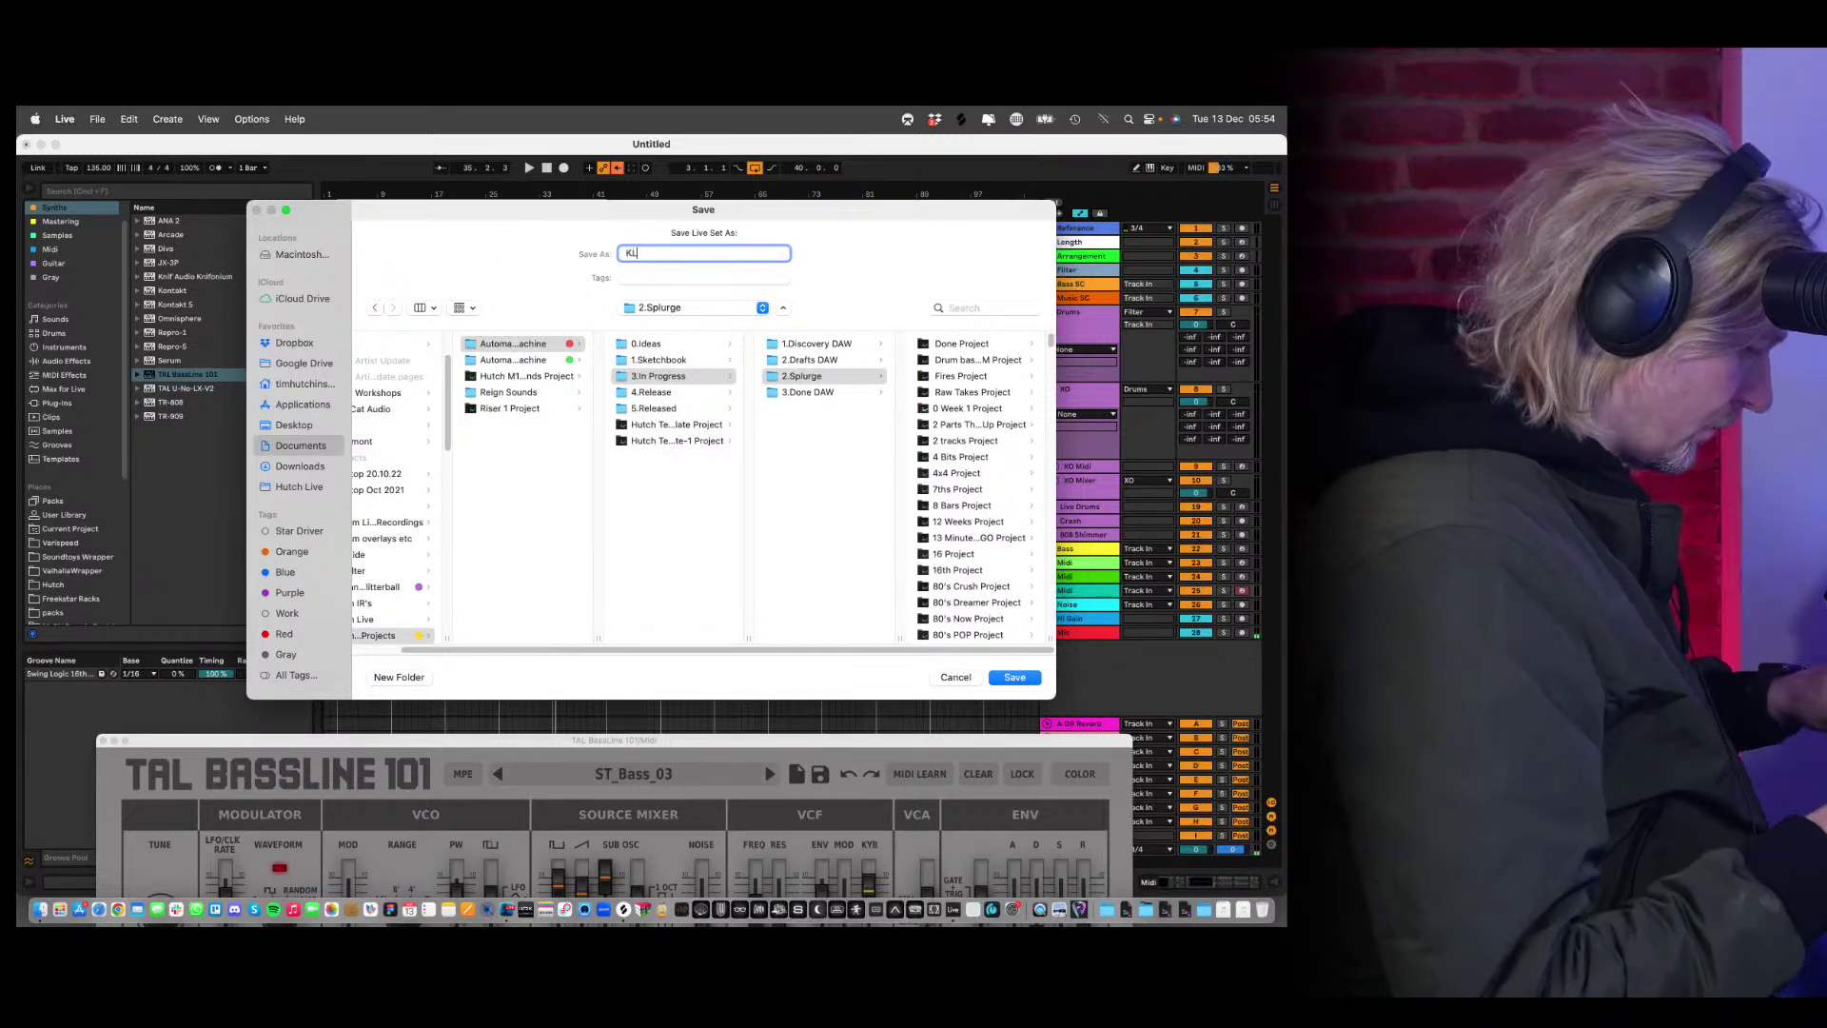
pyautogui.write('eys')
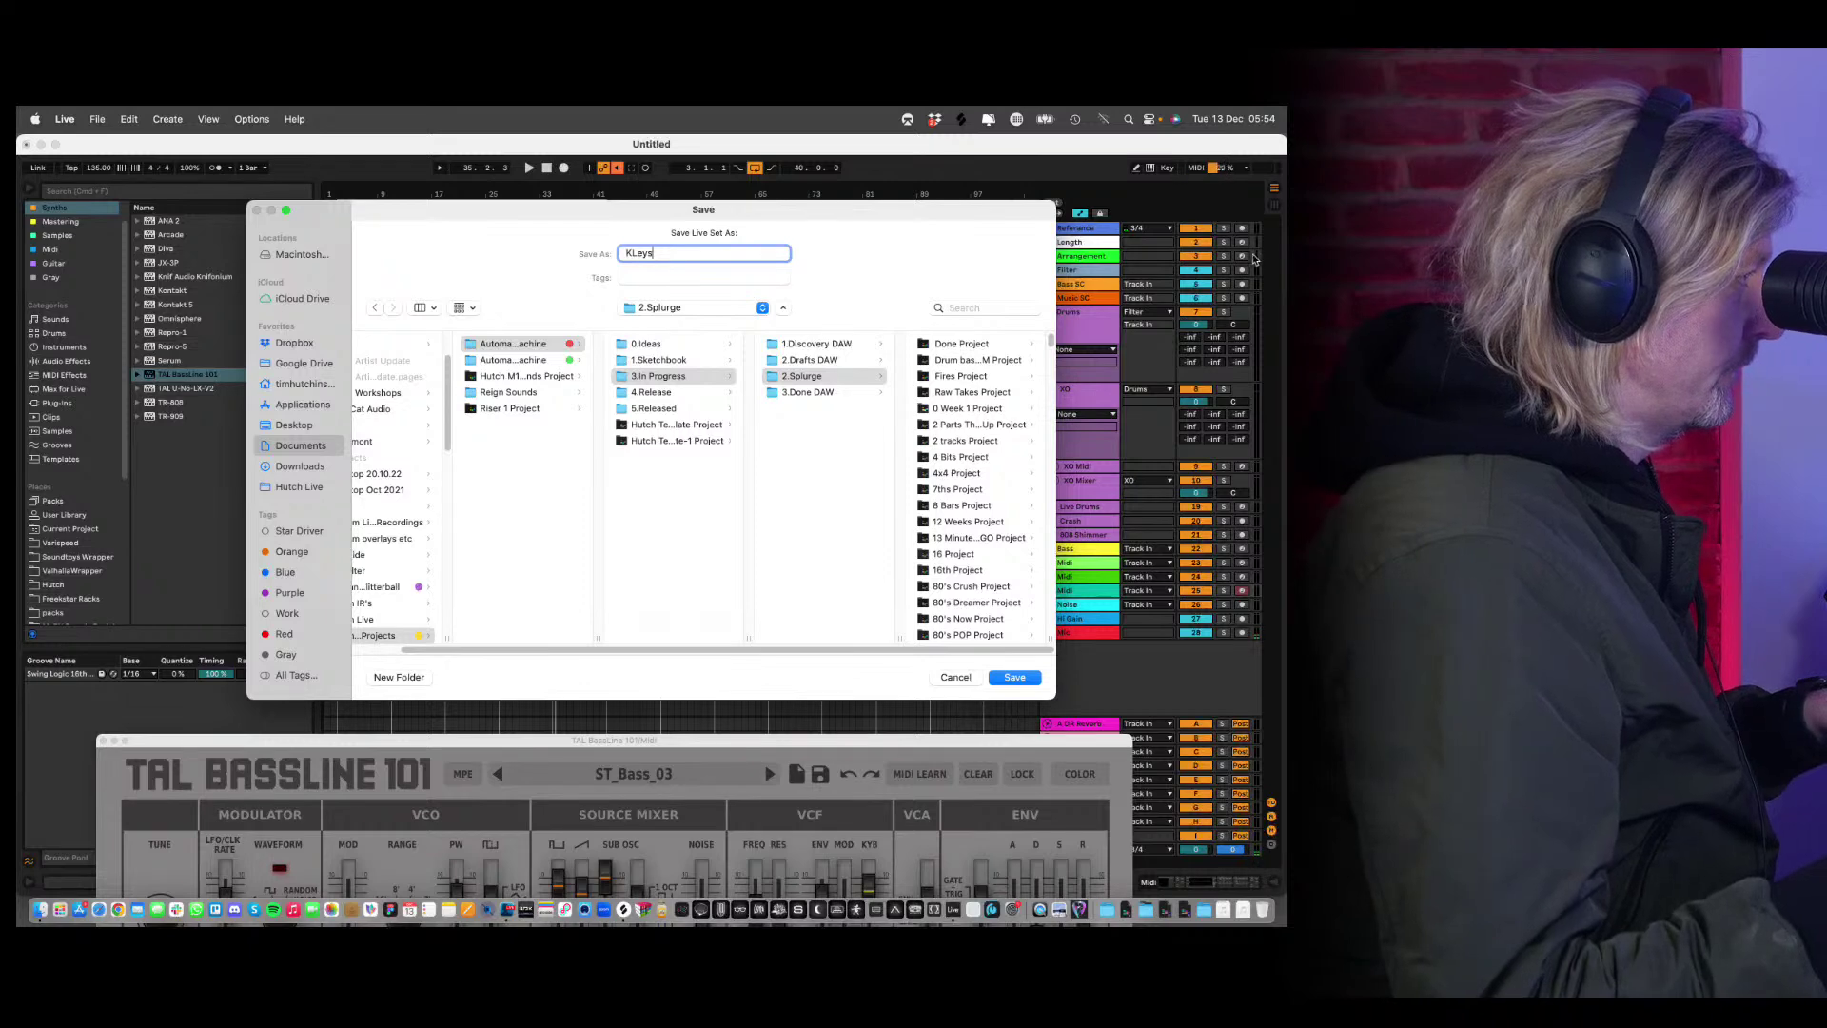
pyautogui.click(637, 254)
pyautogui.press('BackSpace')
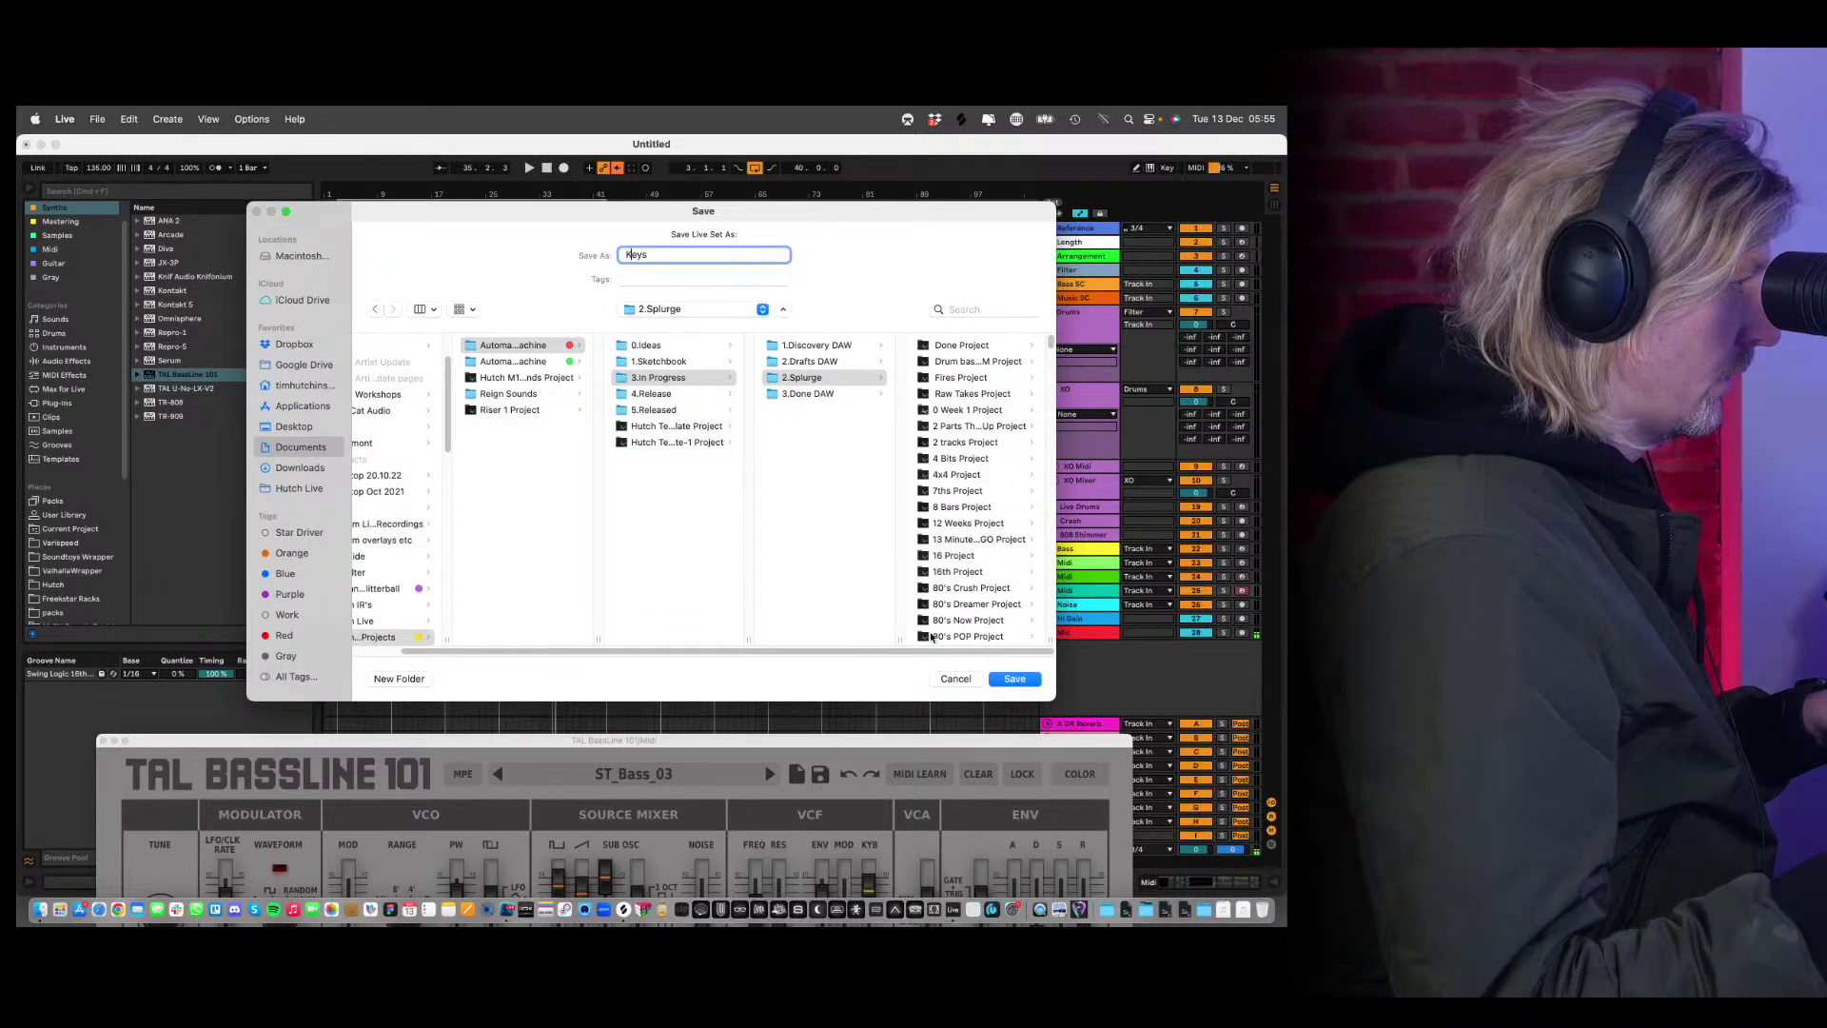
pyautogui.press('Return')
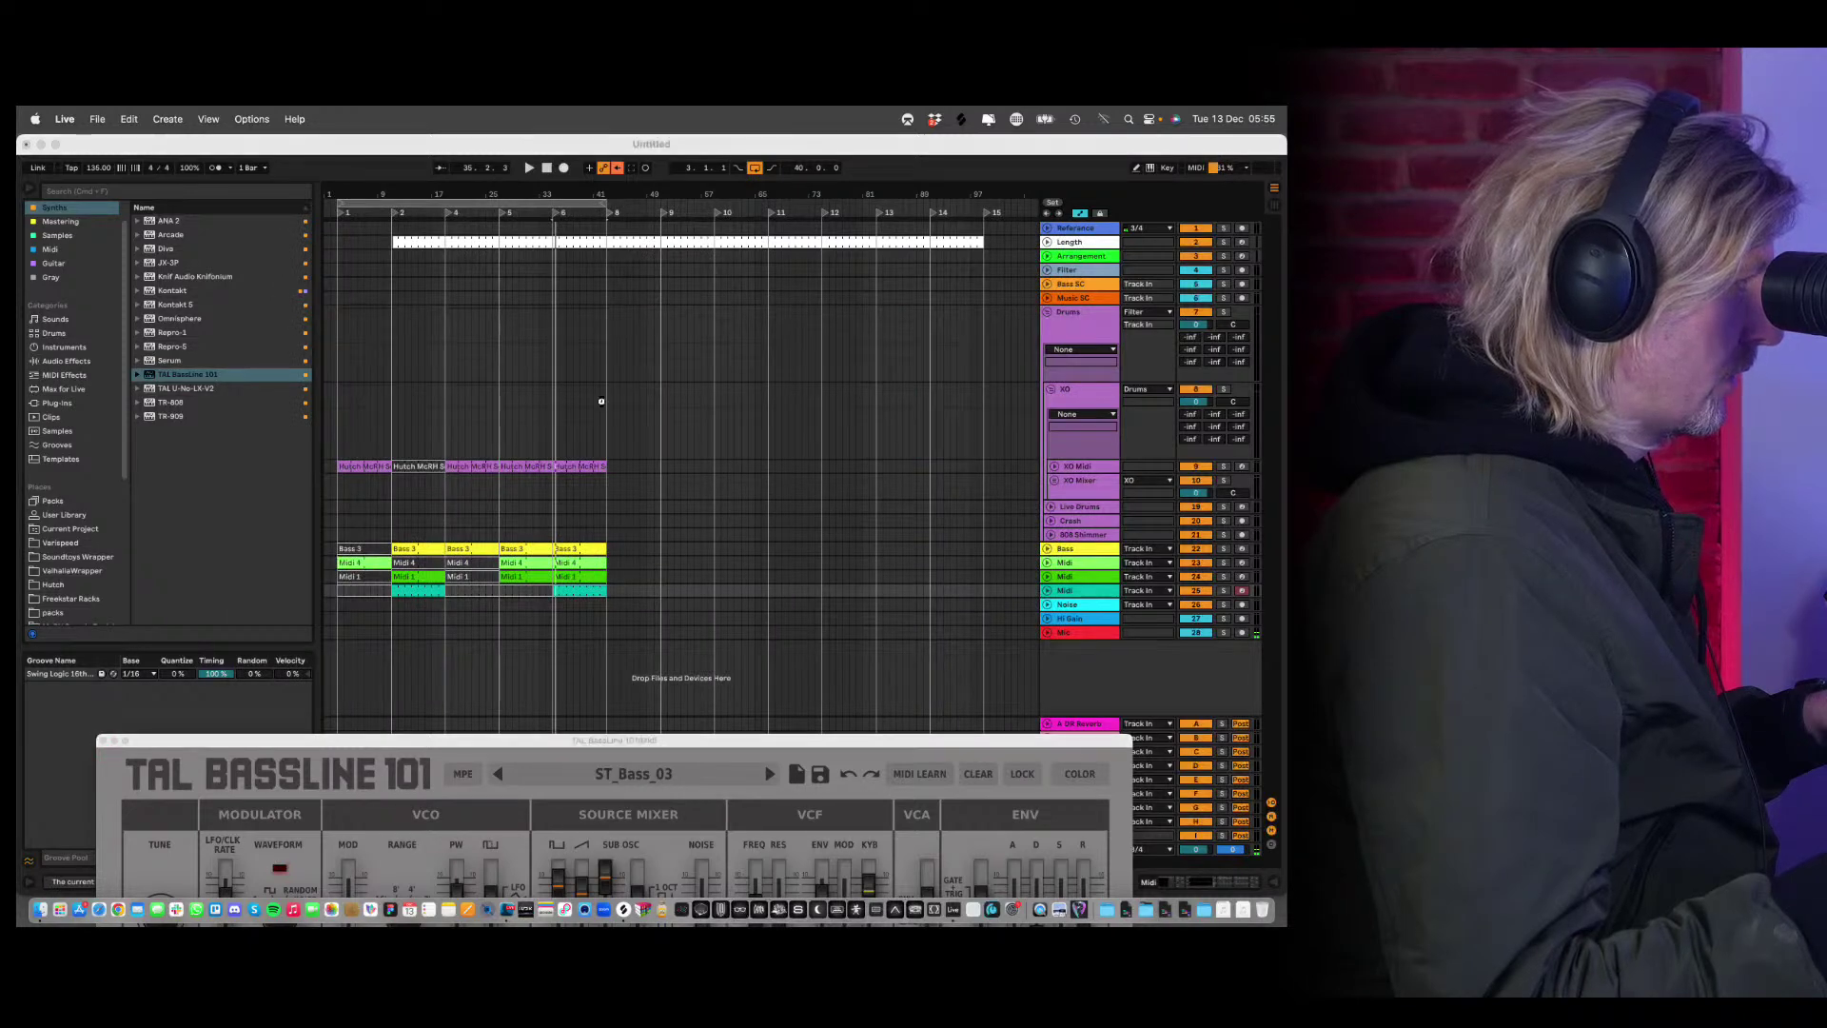
# Export the Master track as a 24-bit WAV with MP3 encoding, moving the TAL BassLine 101 window out of the way.
pyautogui.click(97, 119)
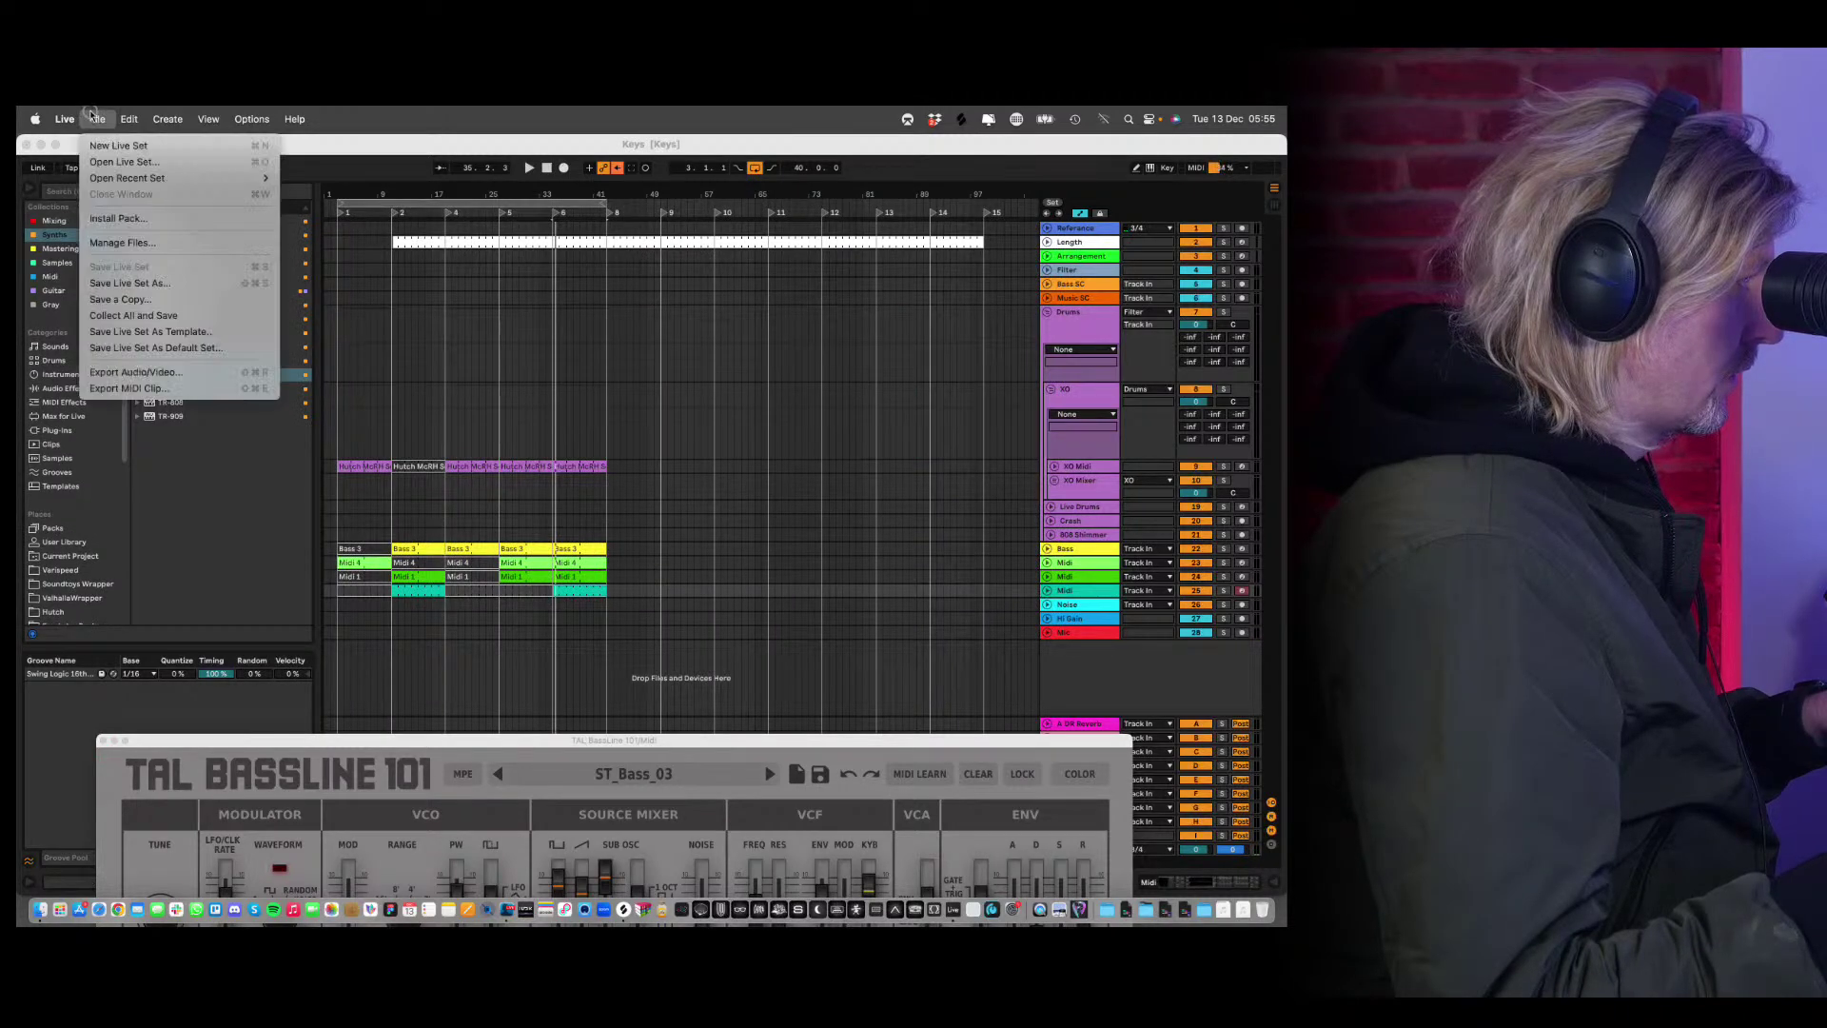
pyautogui.click(190, 372)
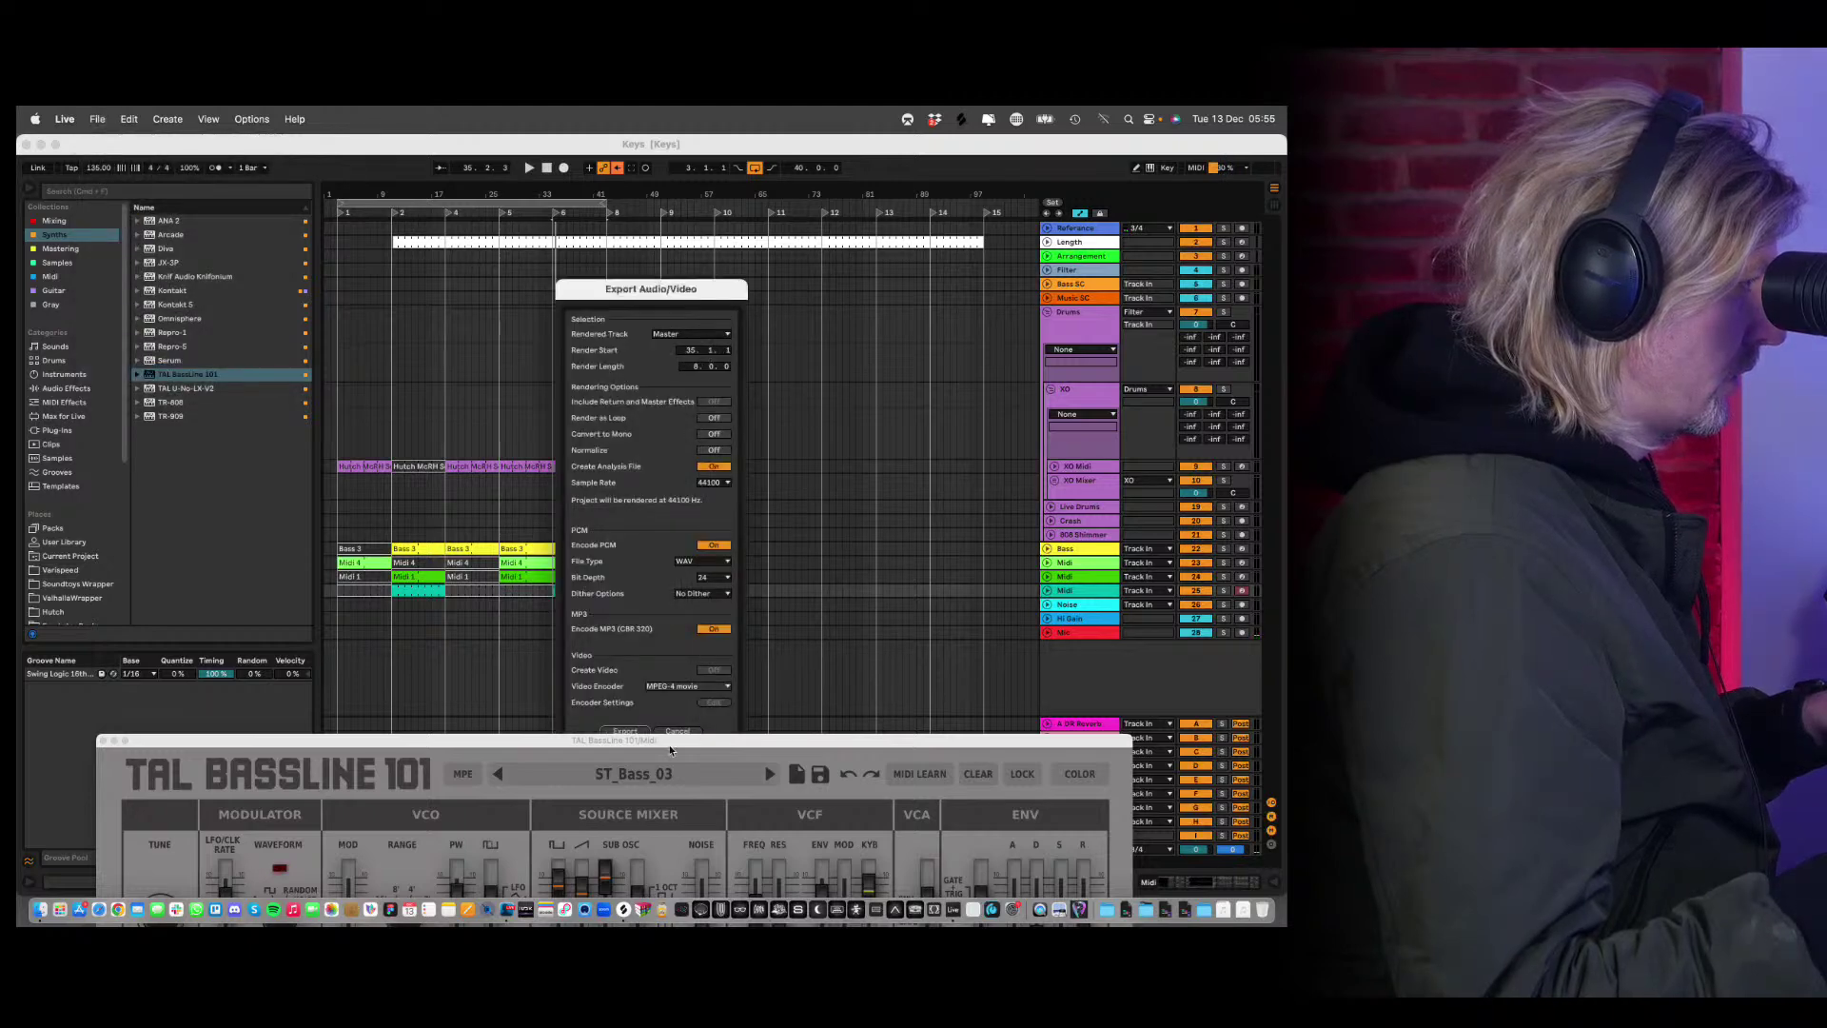
pyautogui.moveTo(671, 751); pyautogui.dragTo(666, 877)
pyautogui.click(624, 731)
pyautogui.click(1014, 677)
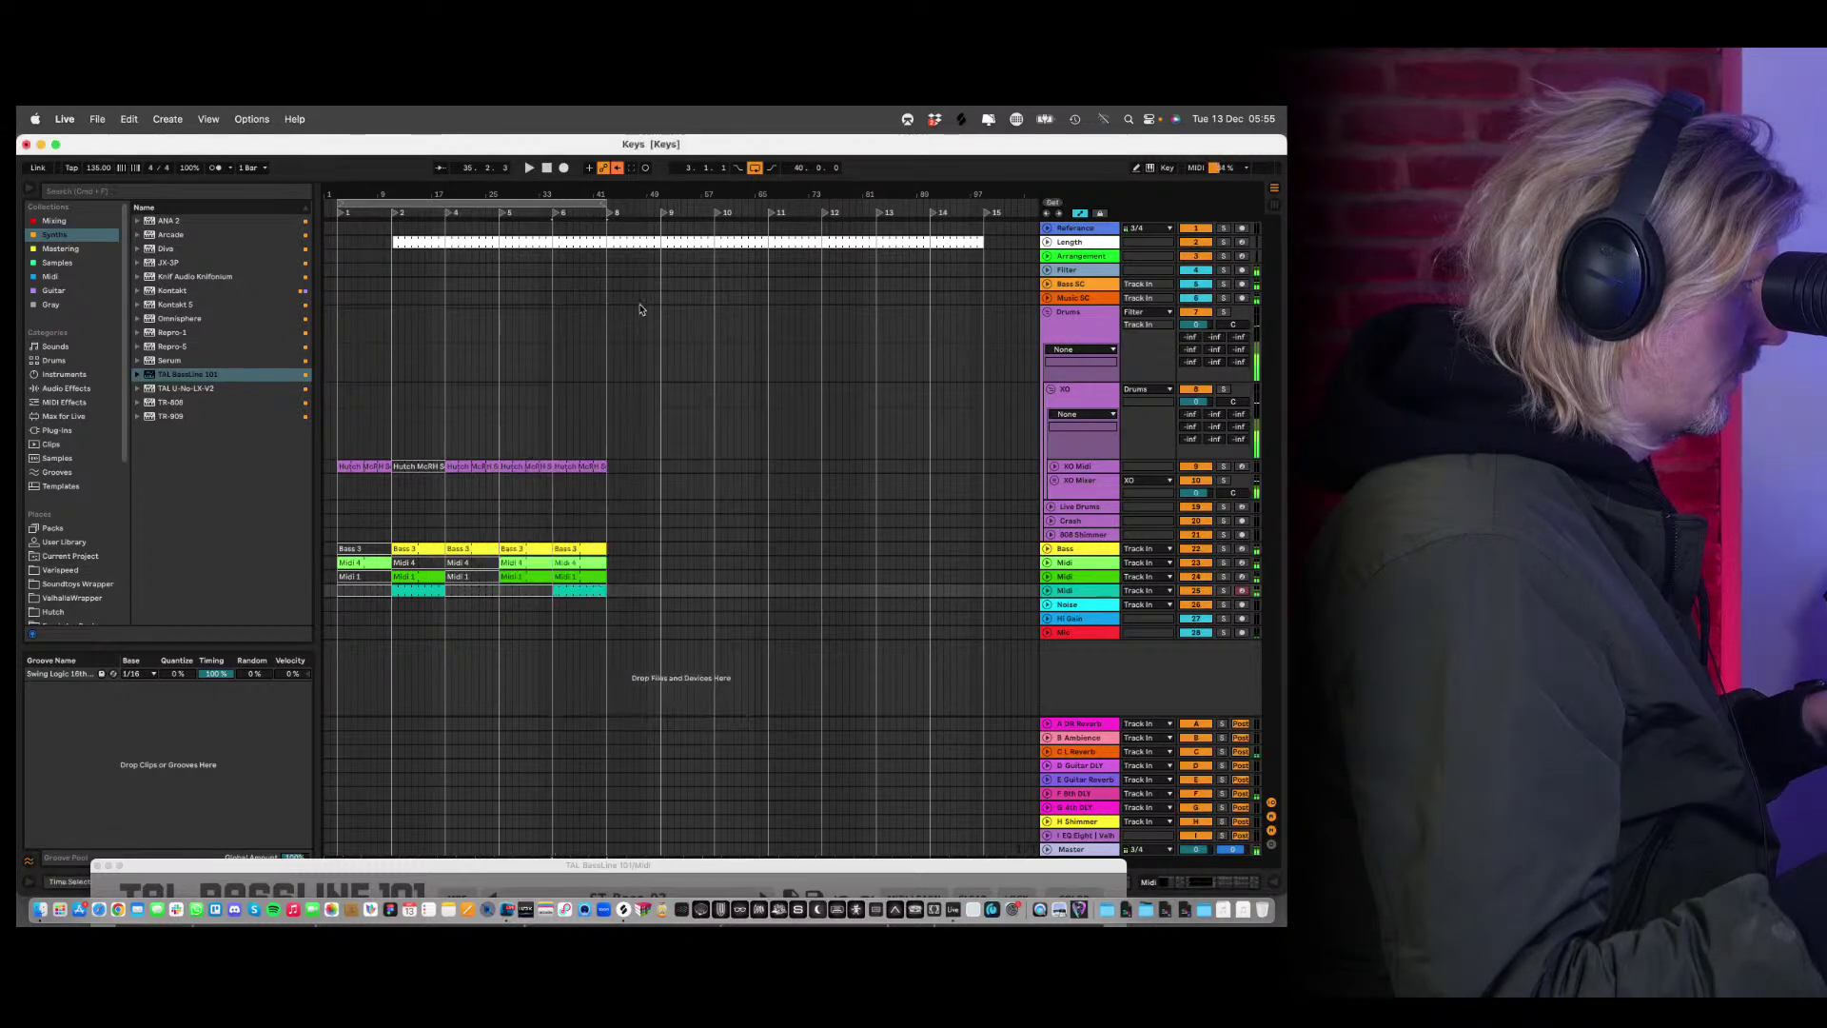
# Leave the Keys arrangement and create a new Live Set from the default template.
pyautogui.click(632, 511)
pyautogui.click(640, 465)
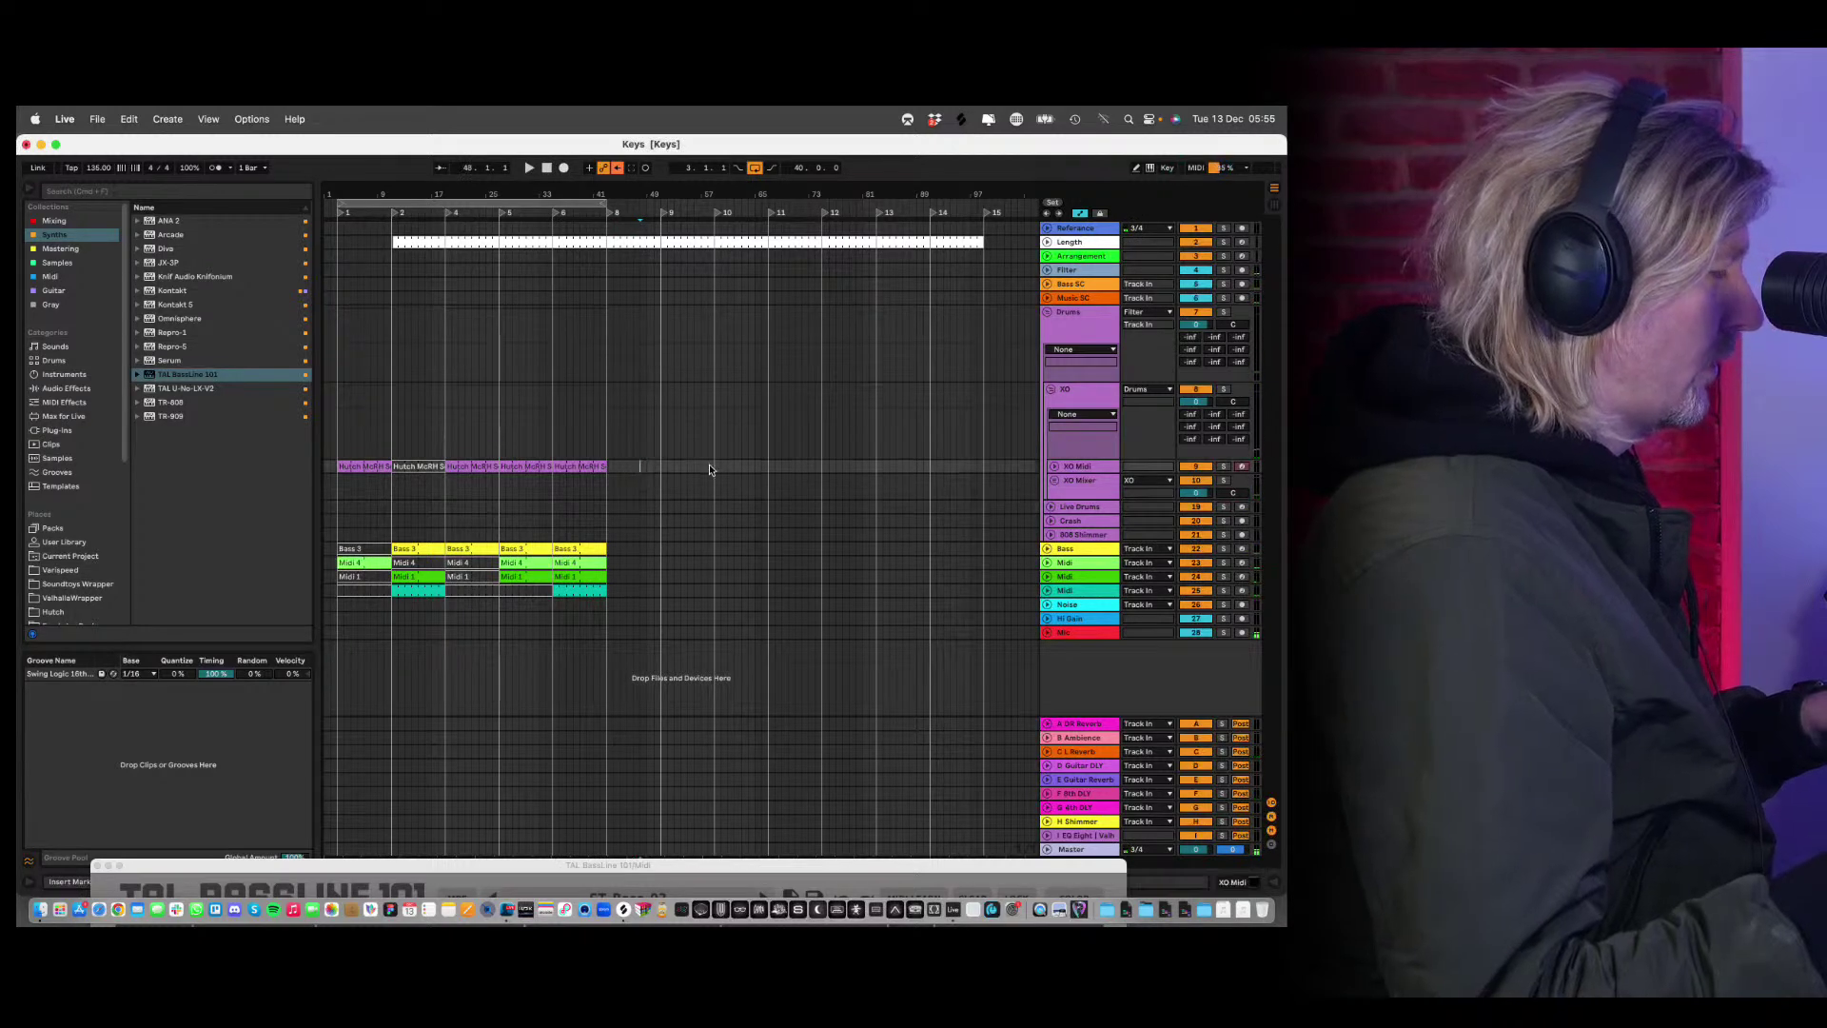
pyautogui.click(97, 119)
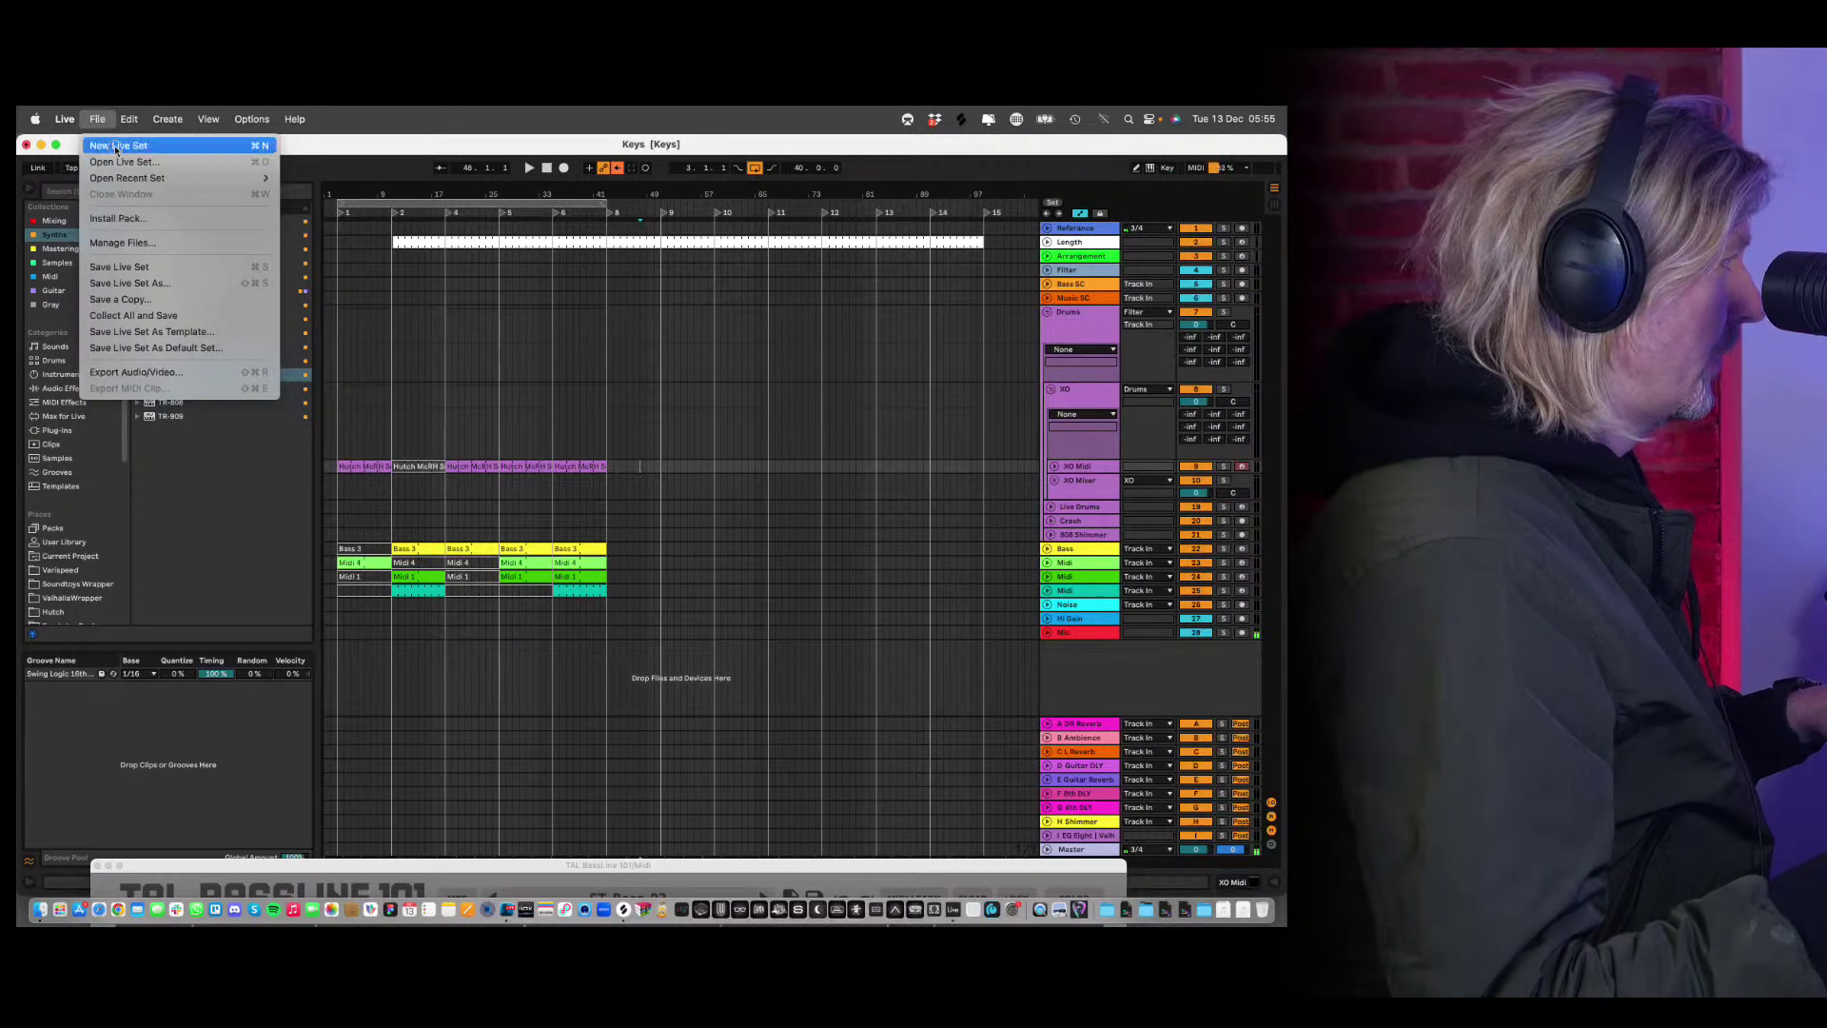
pyautogui.click(116, 146)
pyautogui.click(536, 547)
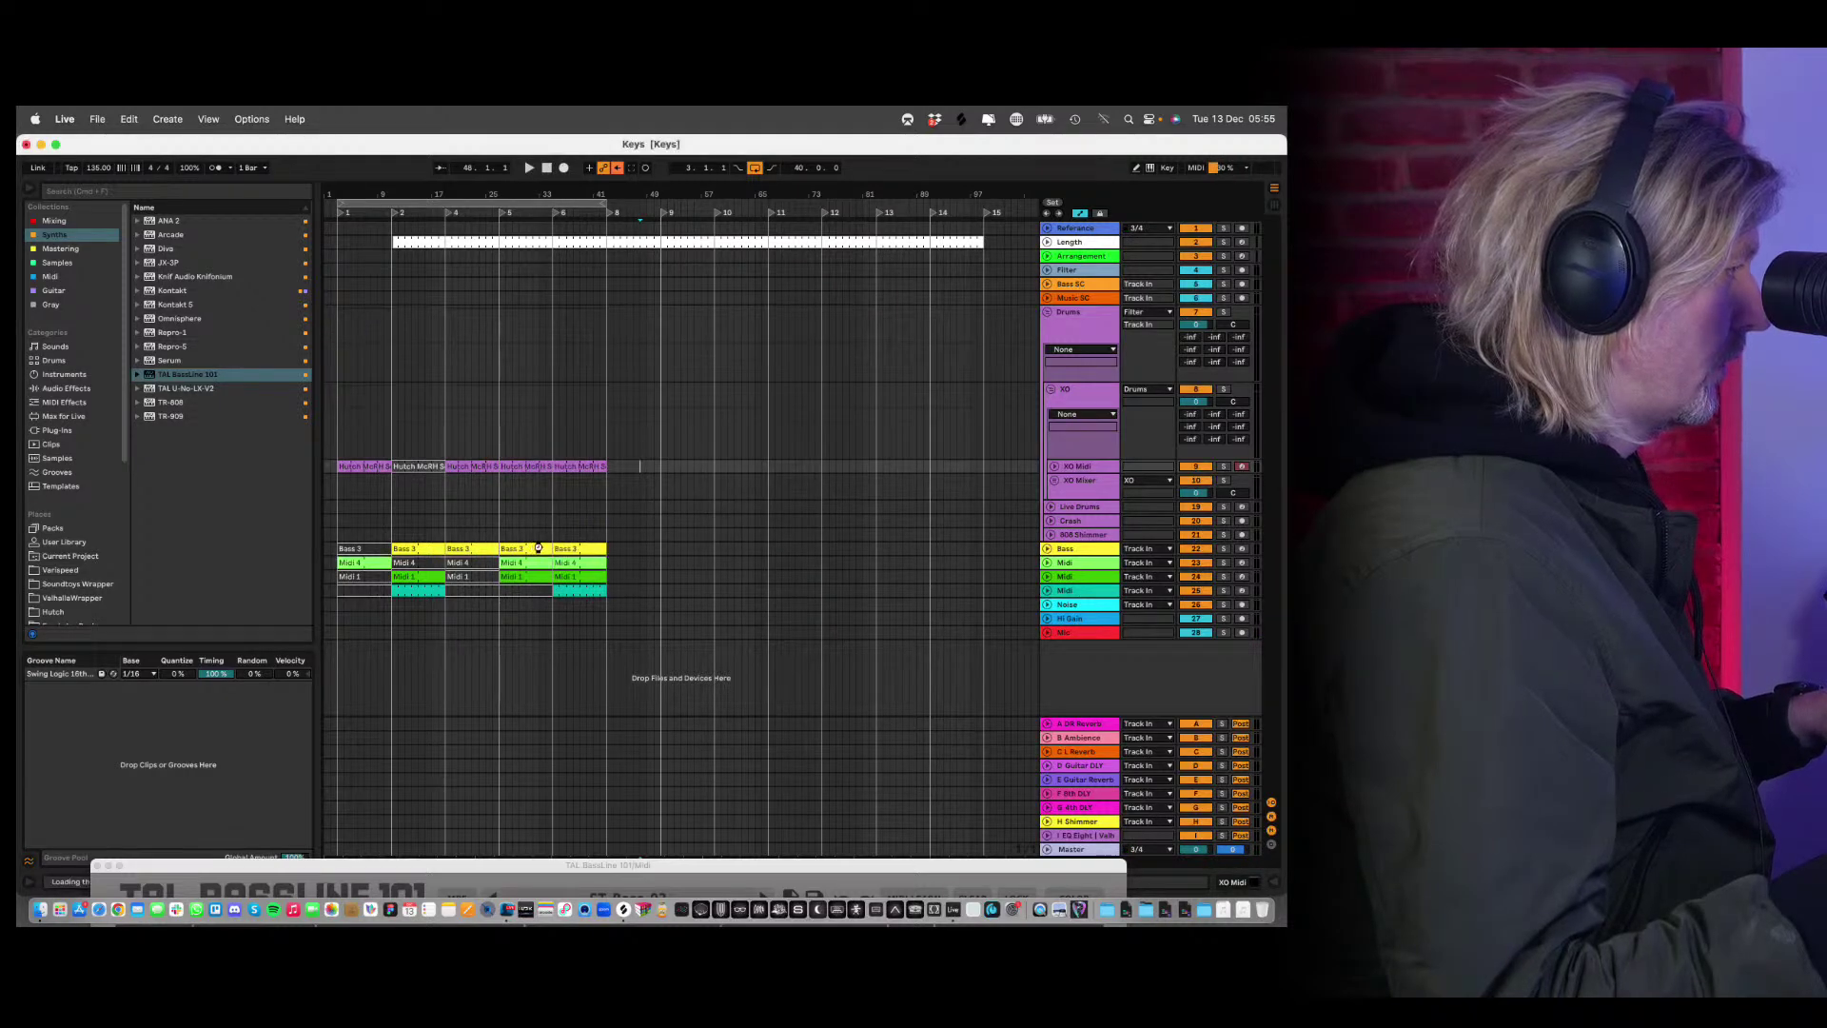
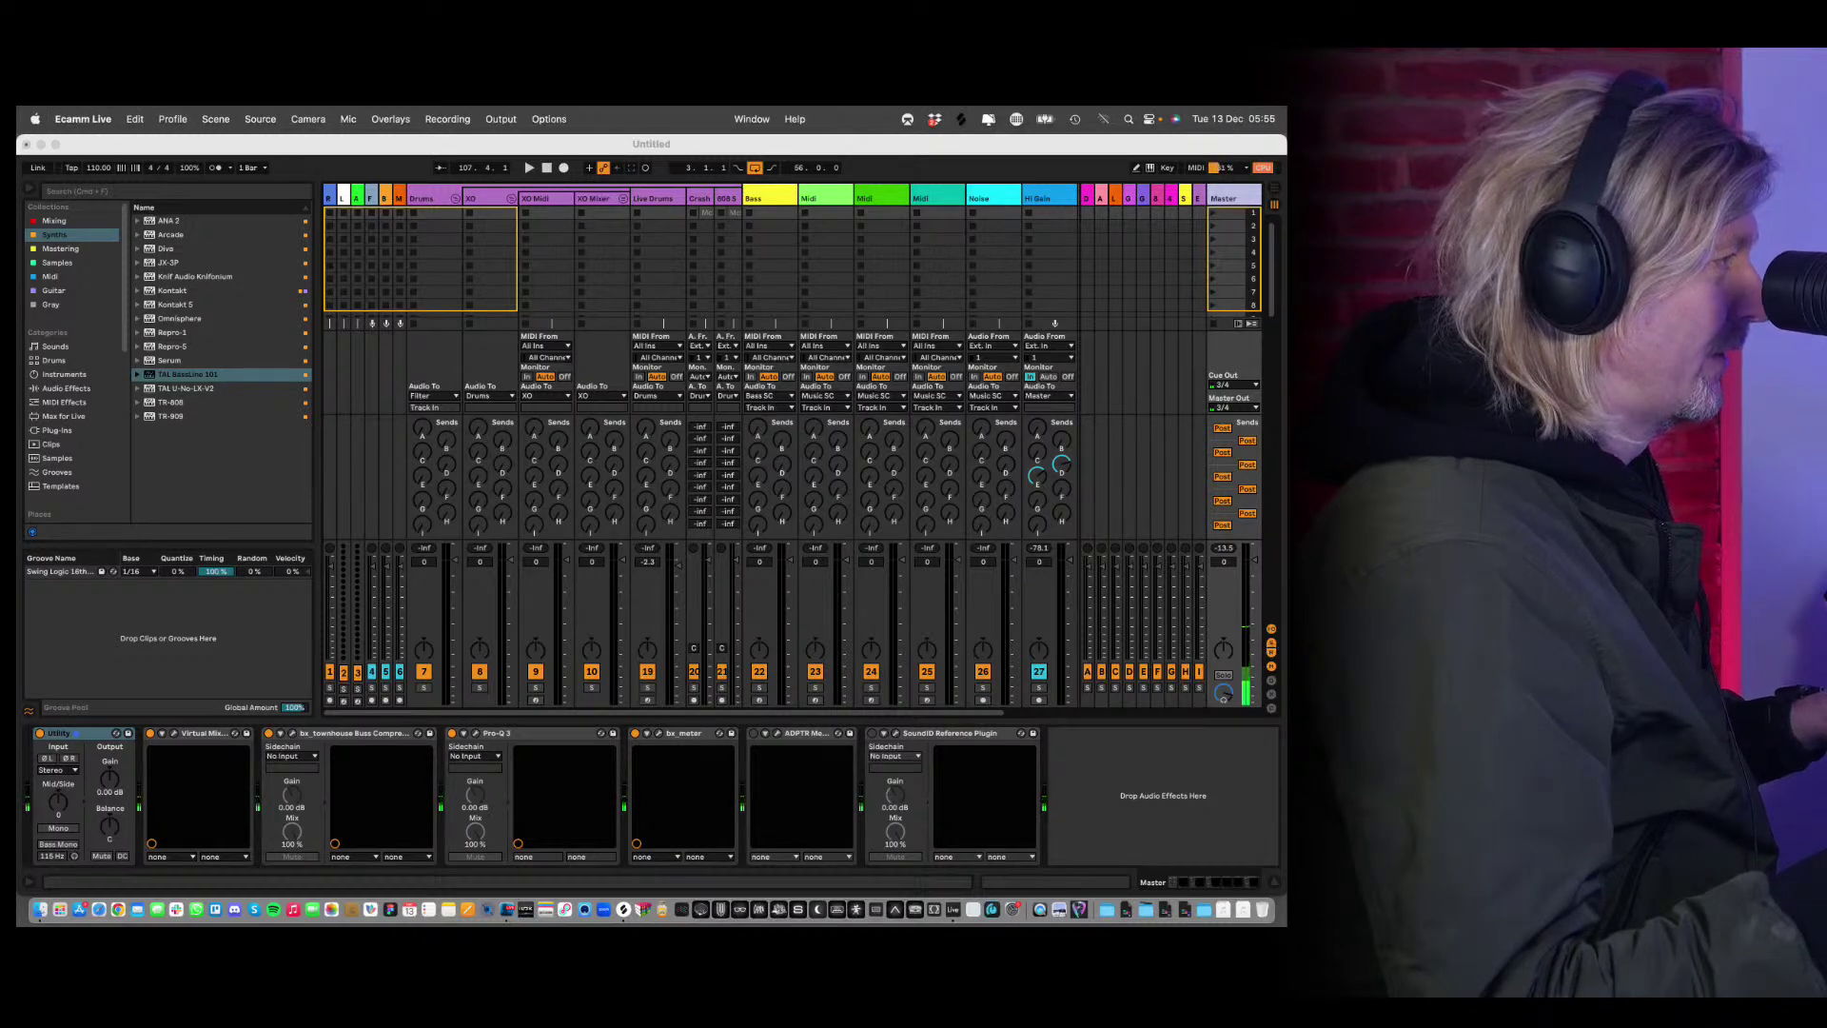
# Open the XO plug-in on the XO Midi track, reposition its window, and show its Edit page.
pyautogui.click(946, 201)
pyautogui.press('Tab')
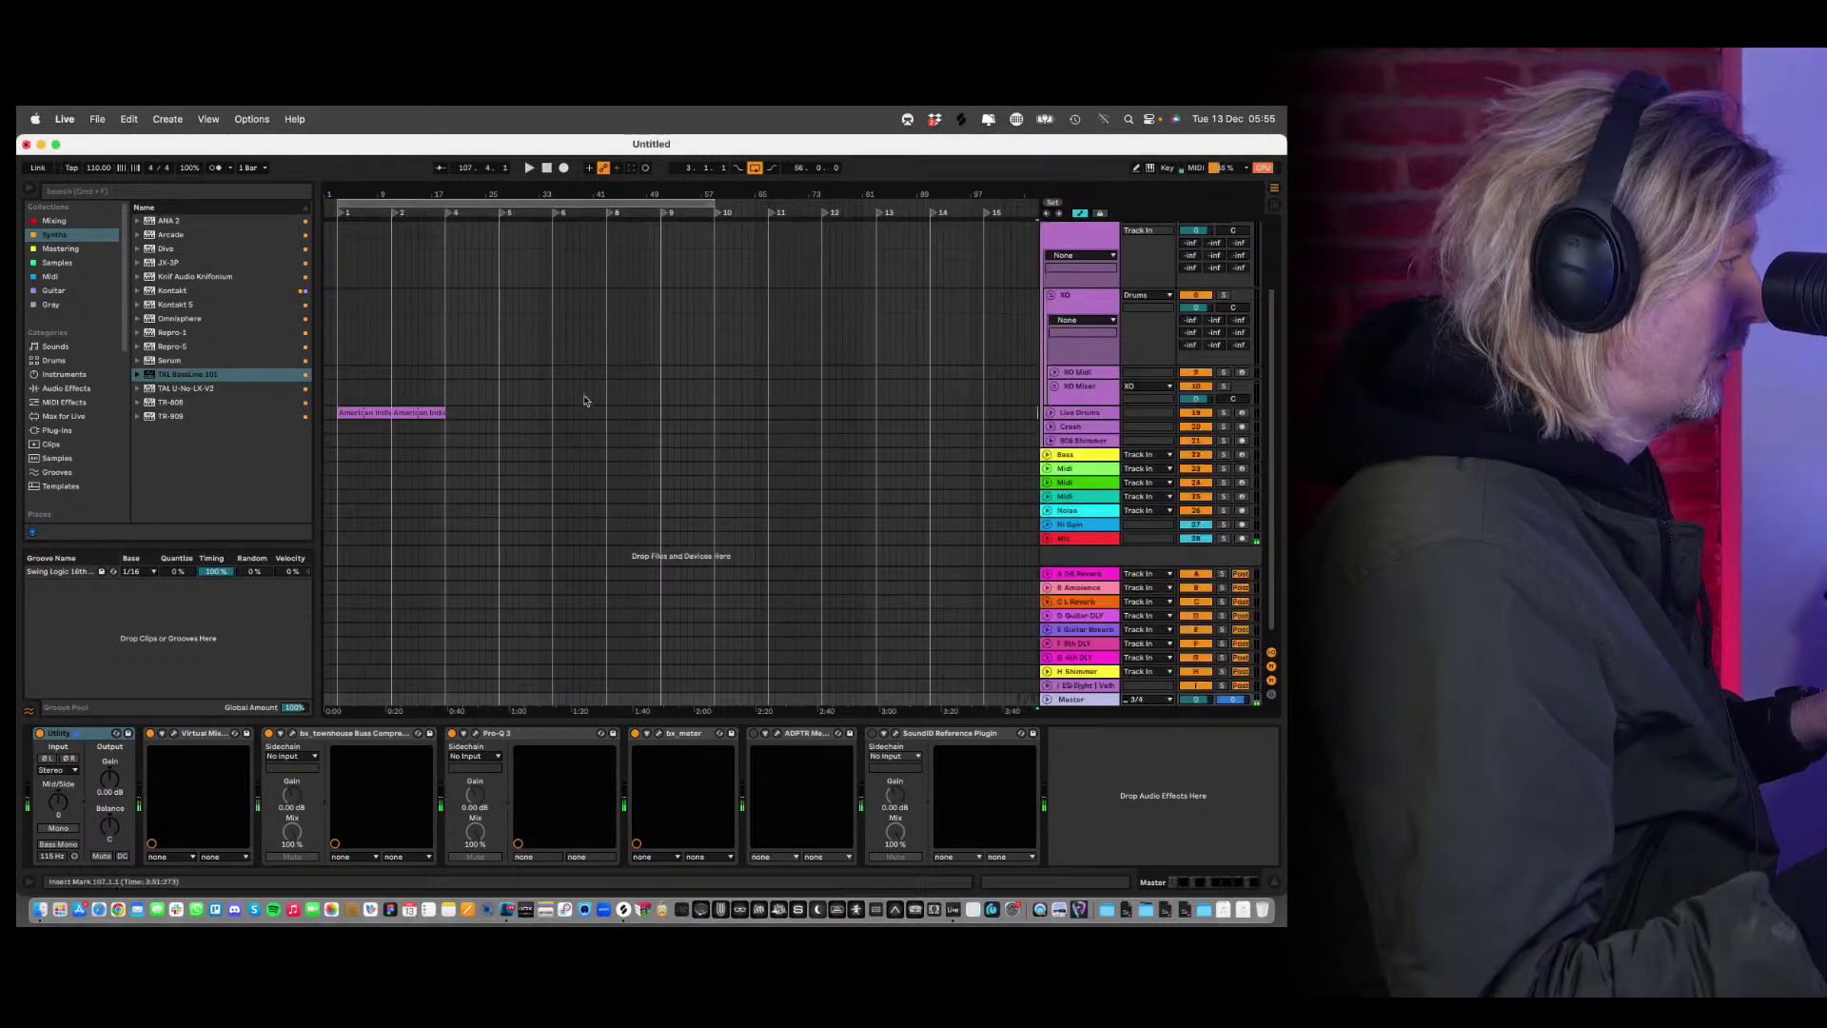
pyautogui.press('Tab')
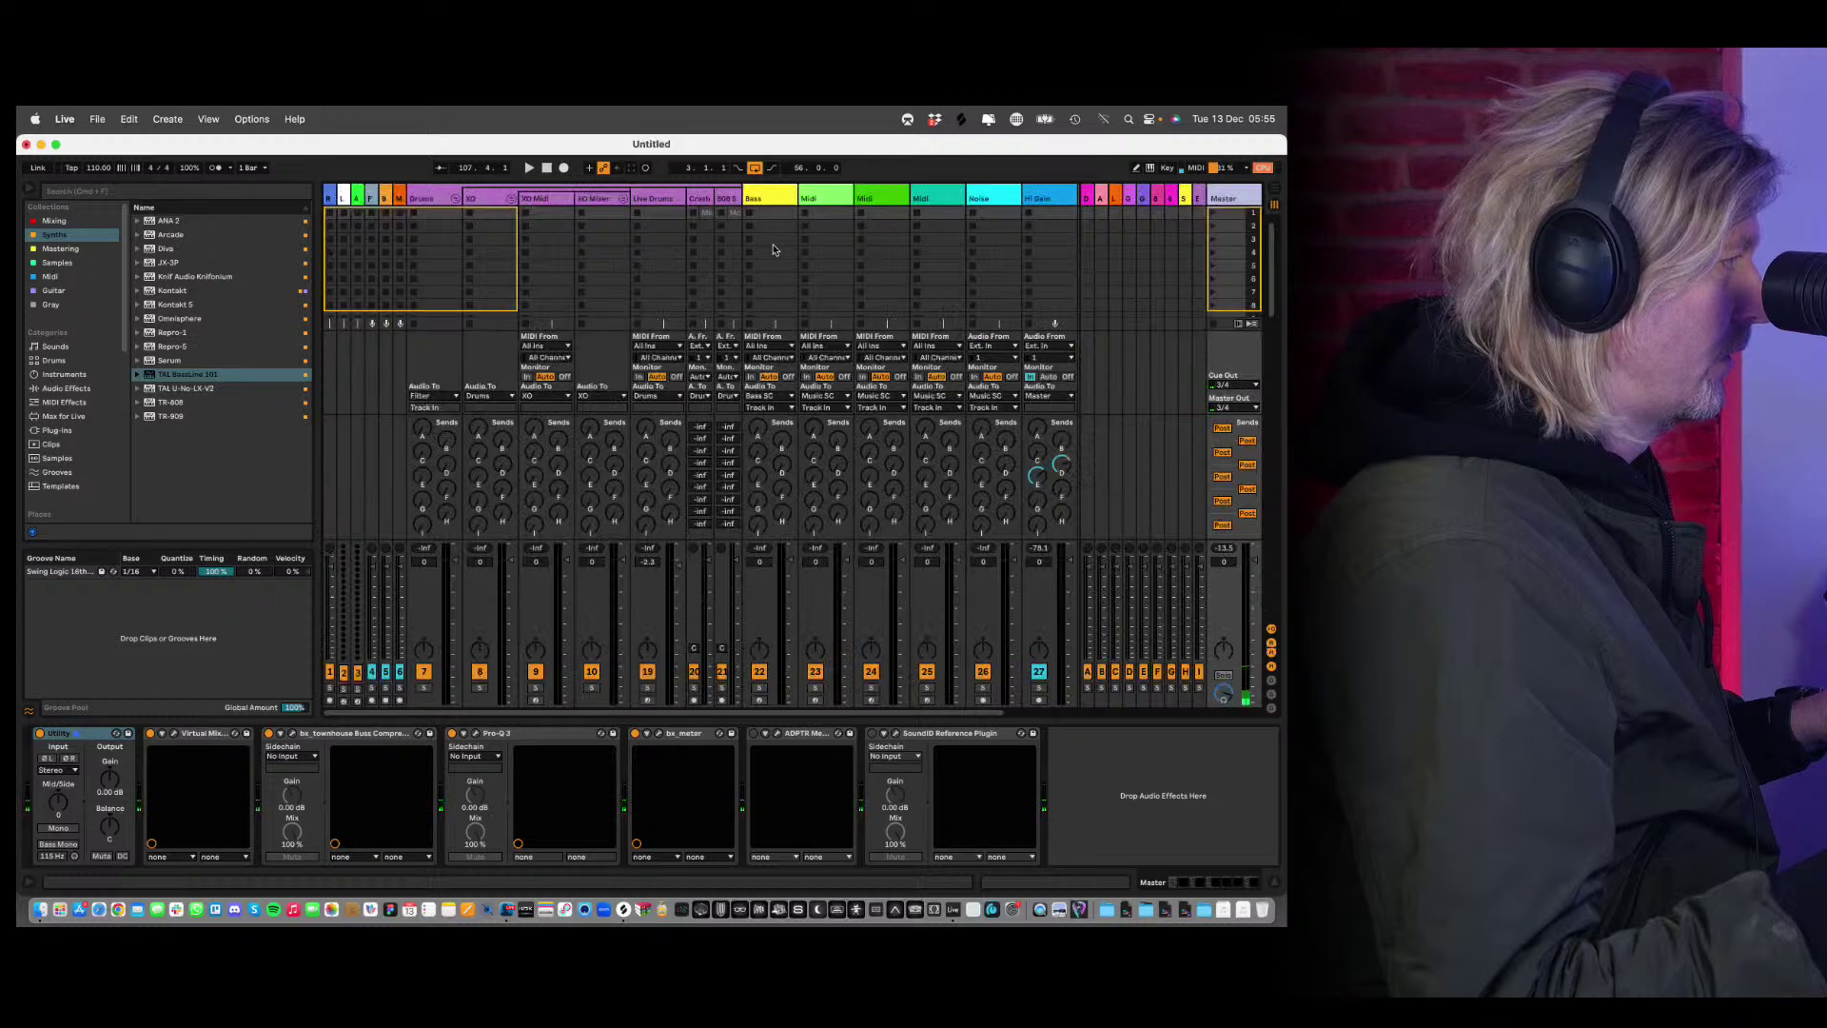
pyautogui.click(550, 202)
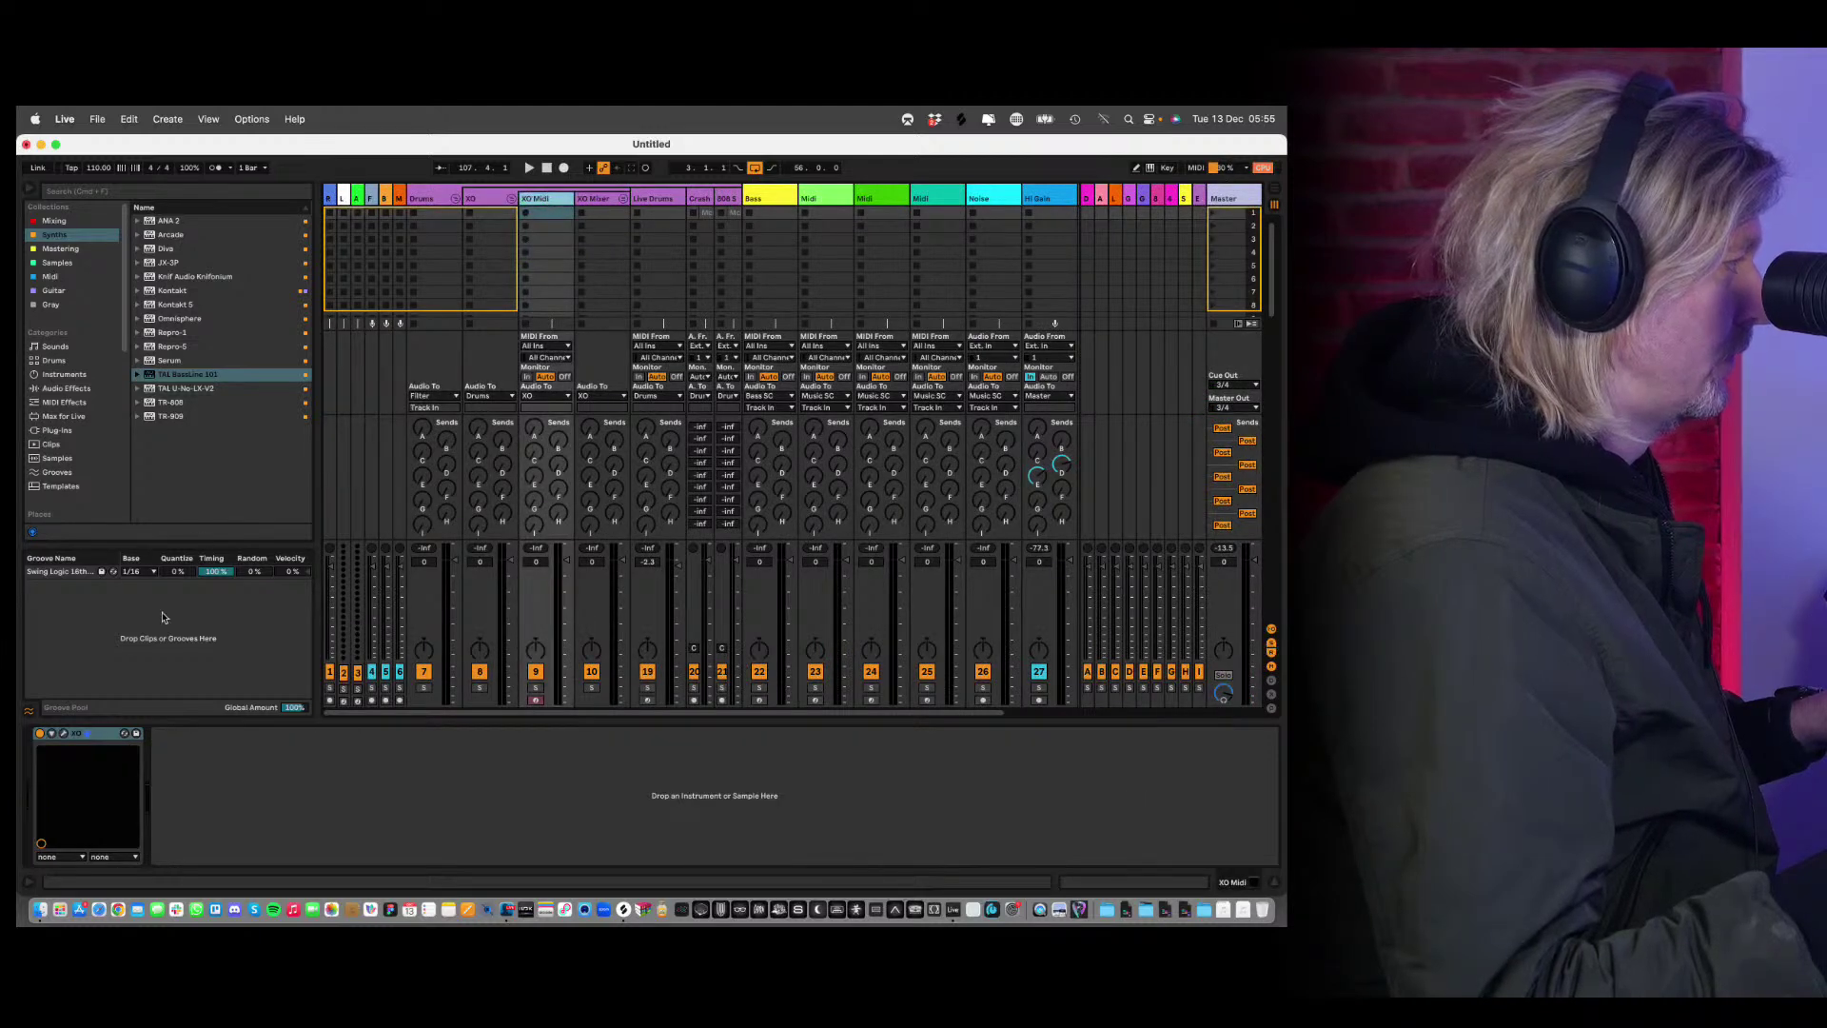
pyautogui.click(63, 733)
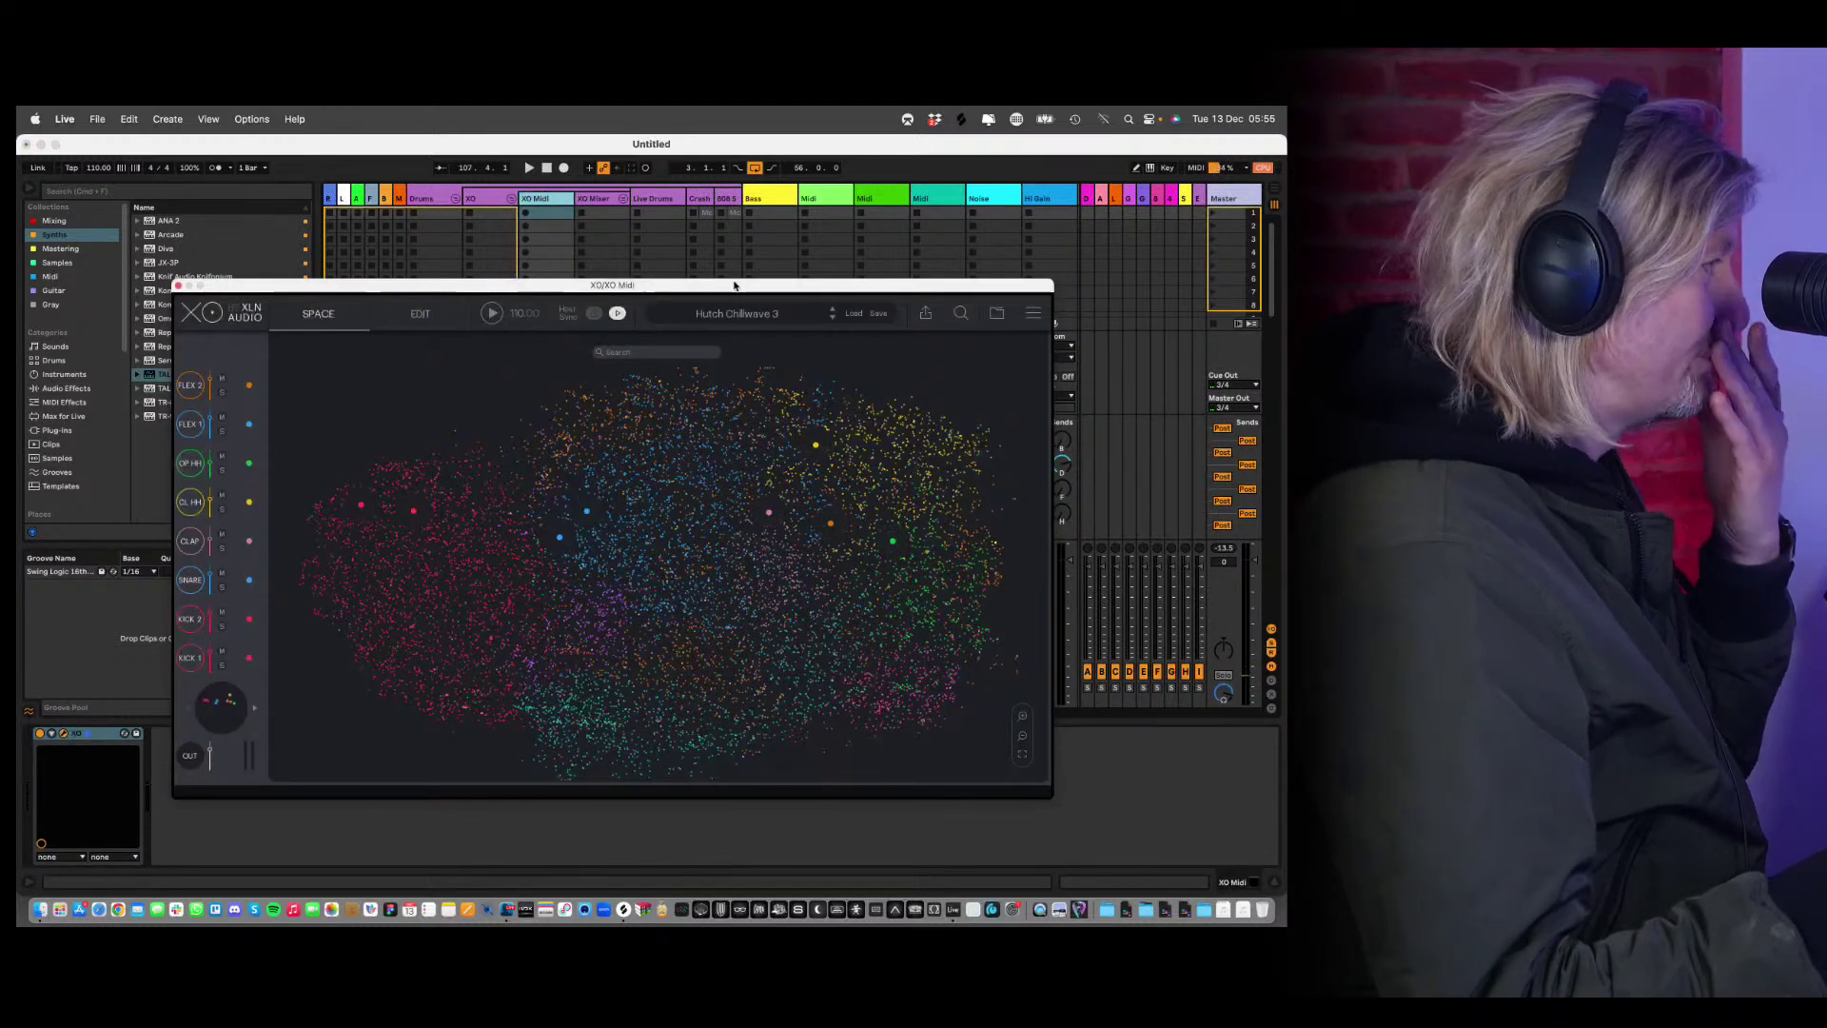
pyautogui.moveTo(362, 284); pyautogui.dragTo(517, 230)
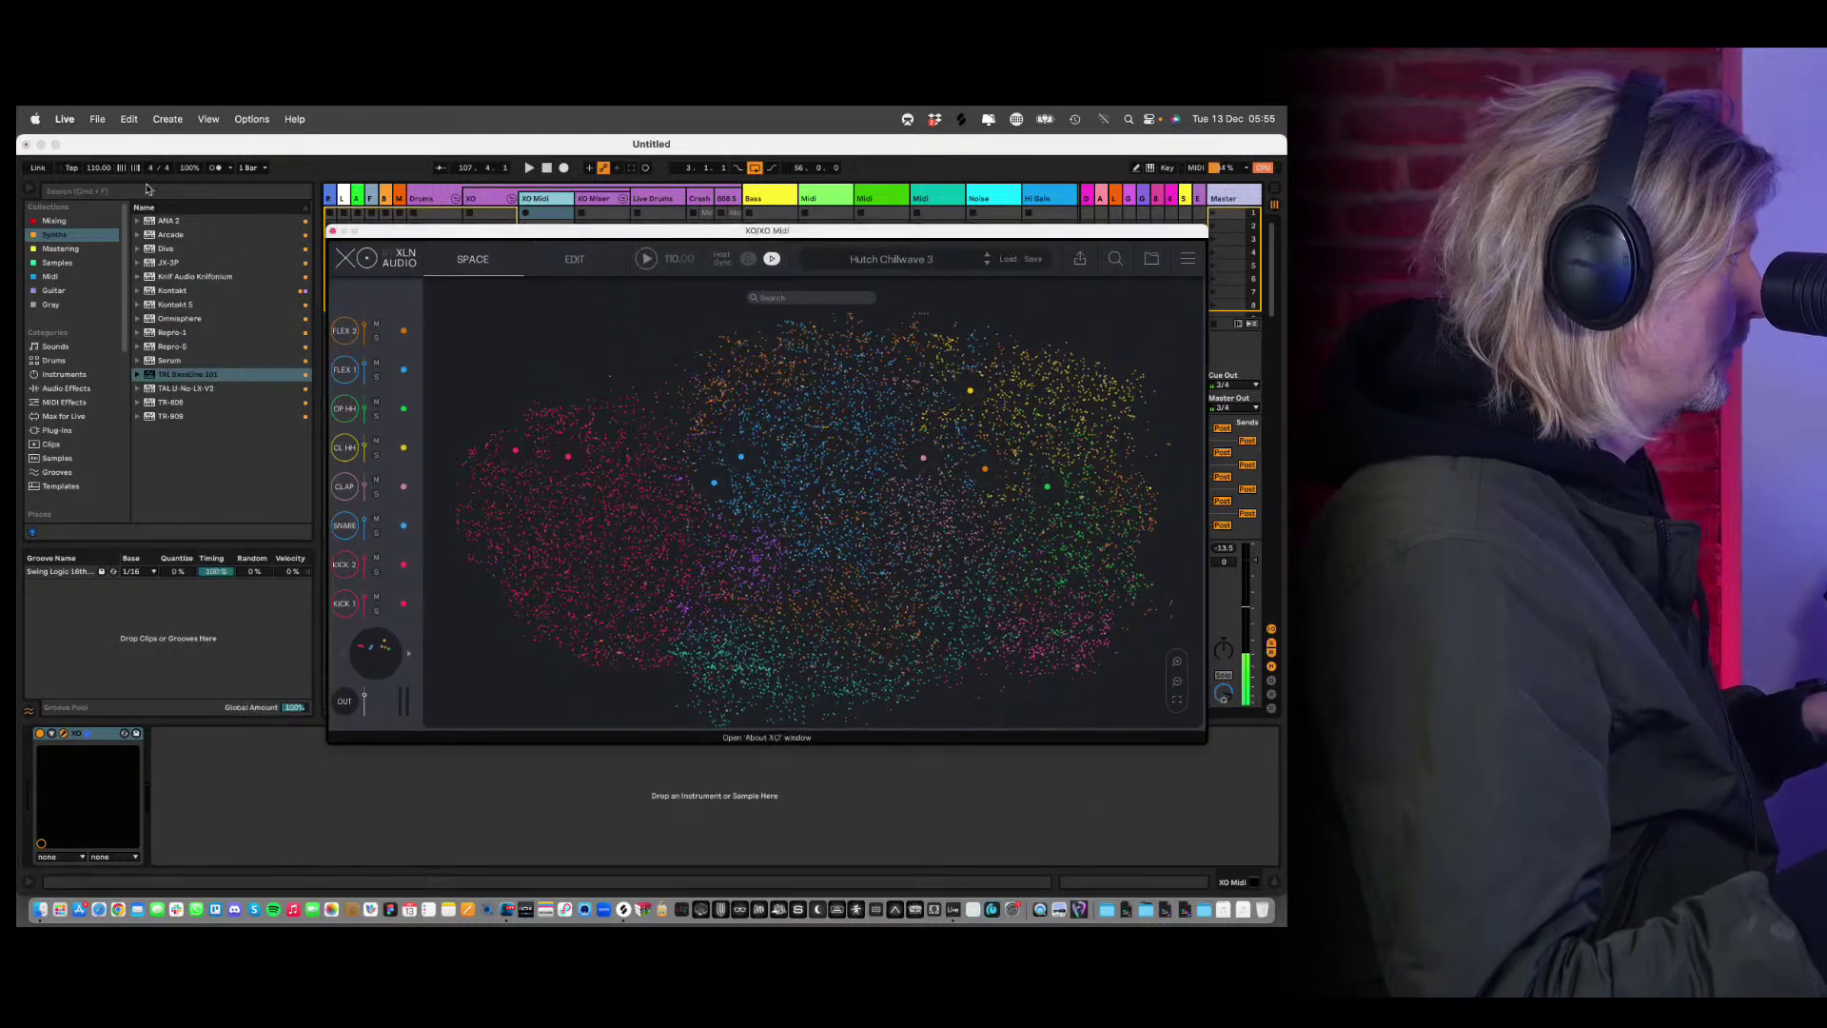
pyautogui.click(573, 259)
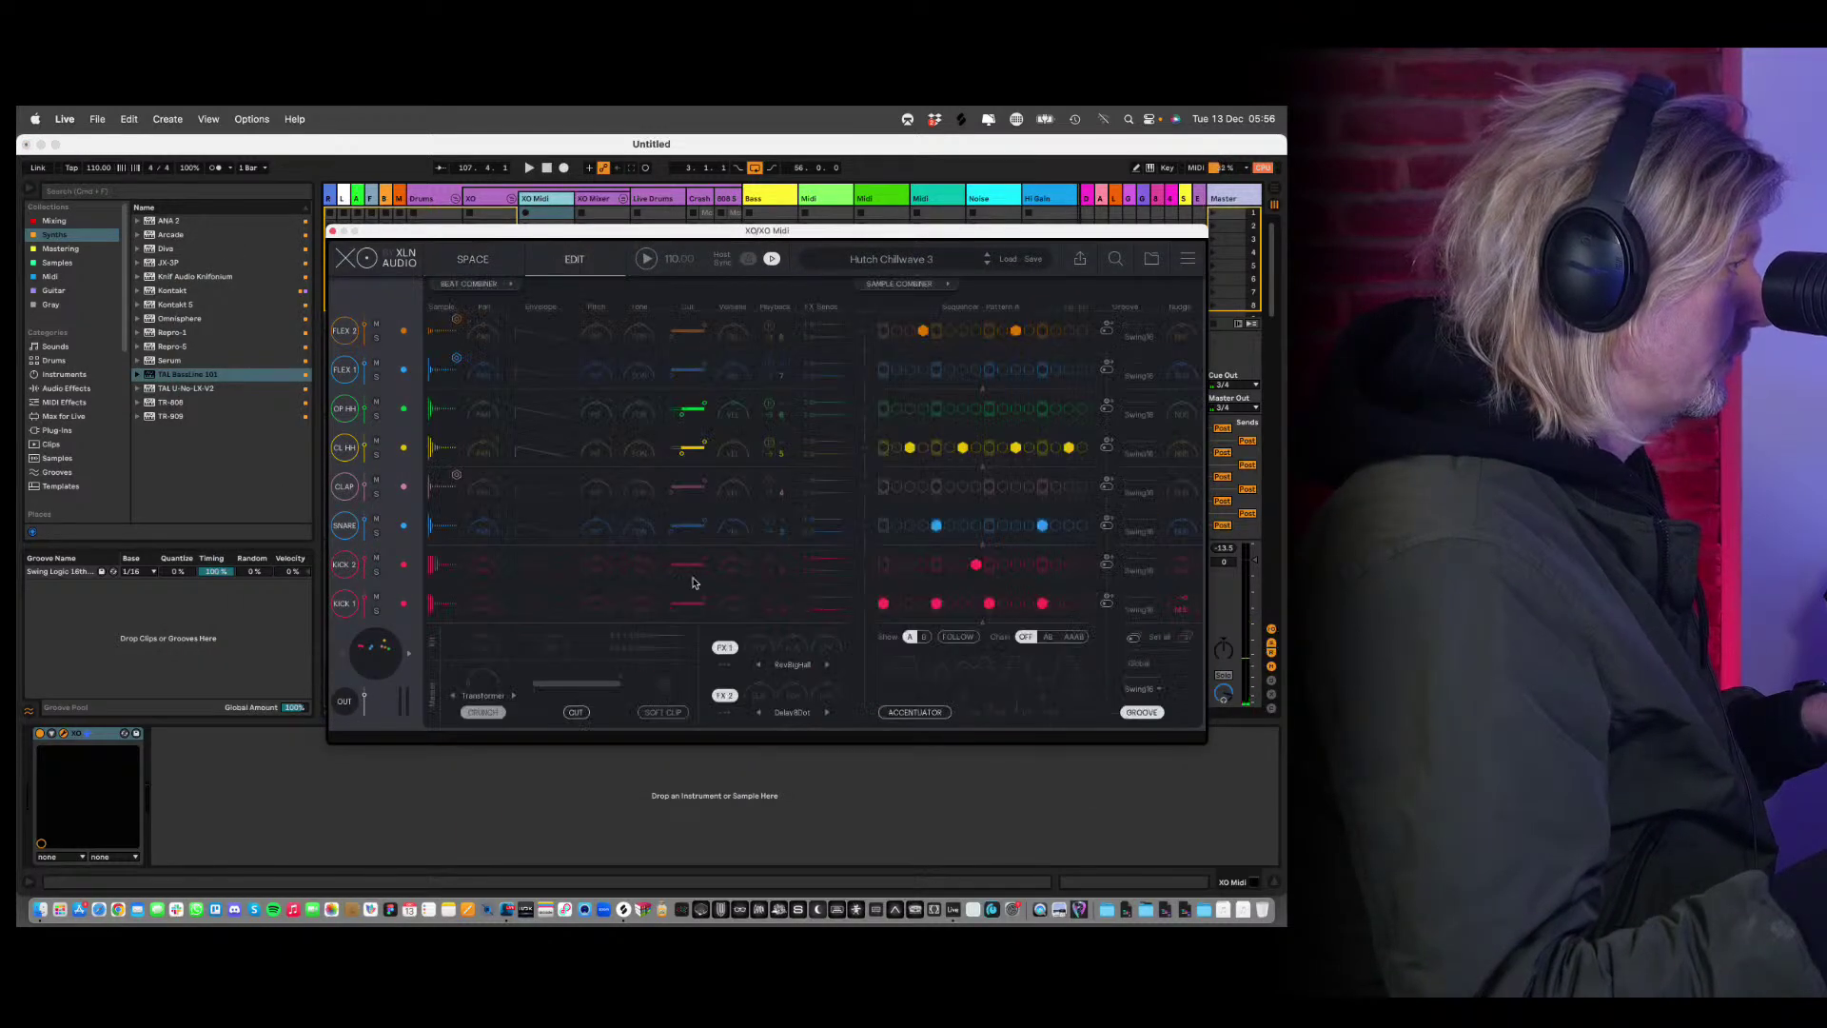
# Load the Hutch McRH Set preset from XO's preset browser.
pyautogui.click(922, 260)
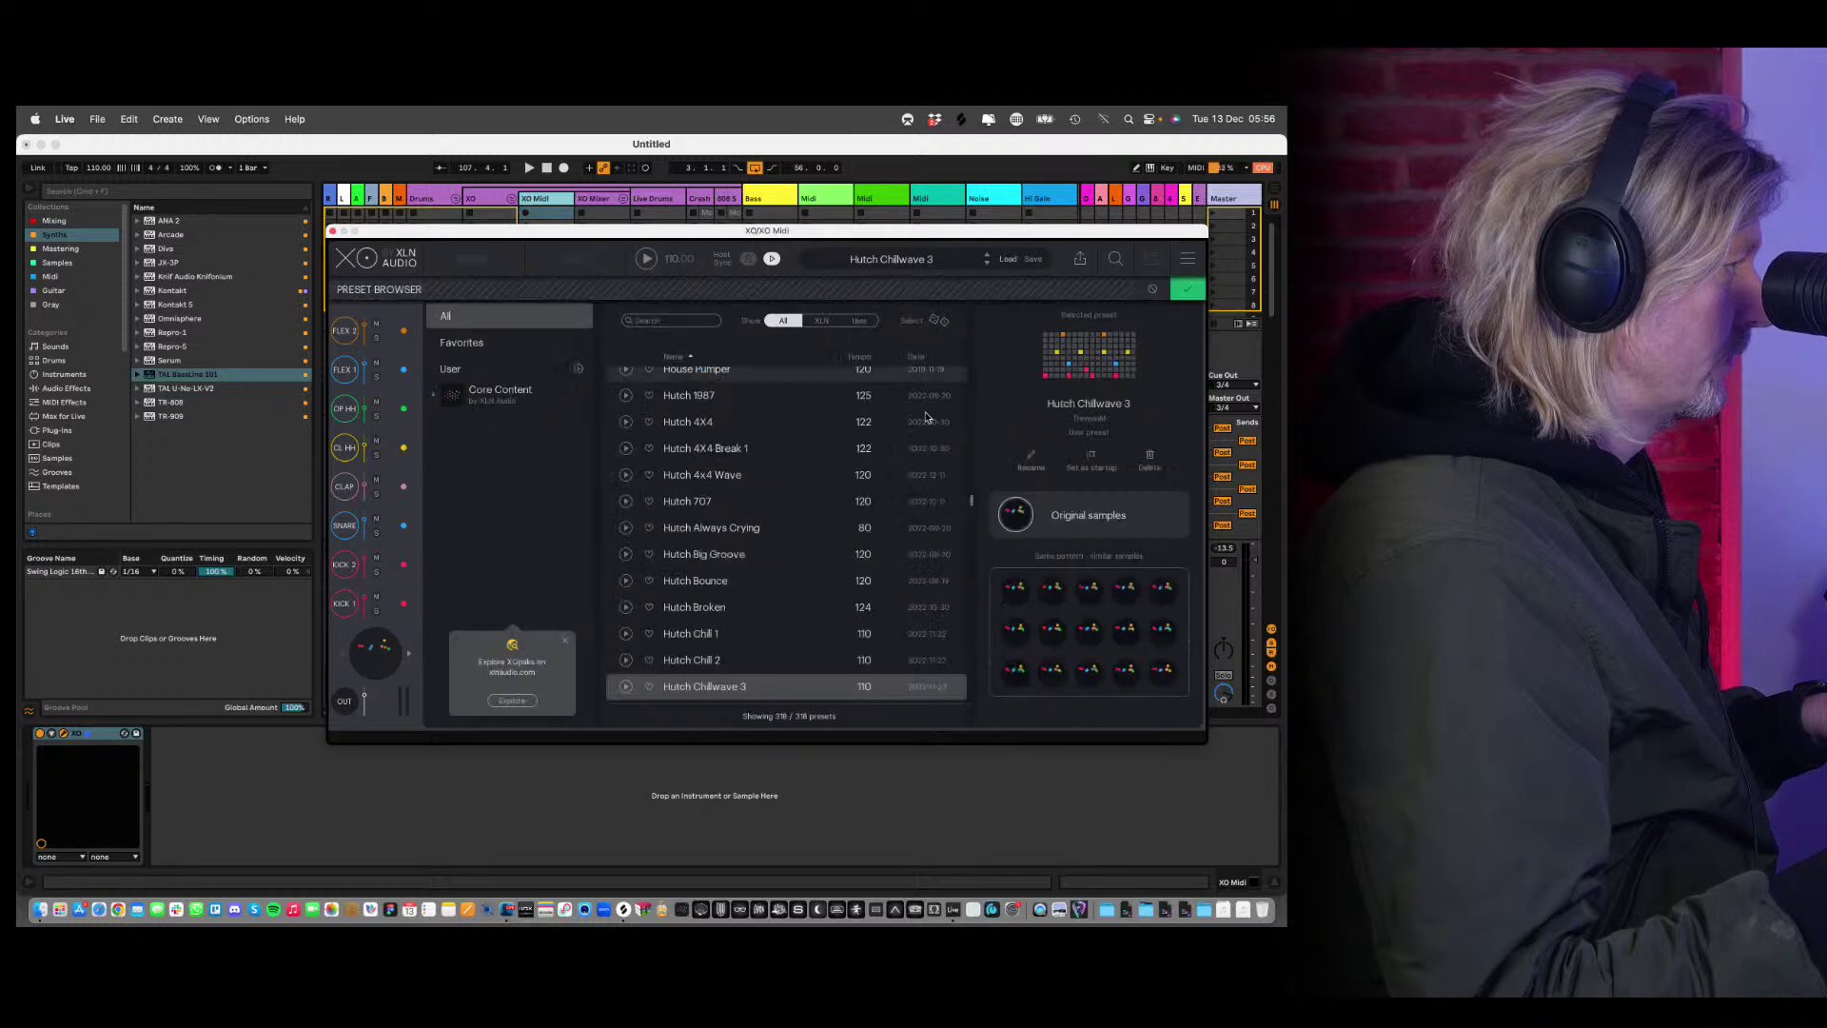
pyautogui.scroll(-3, 834, 507)
pyautogui.scroll(-10, 829, 502)
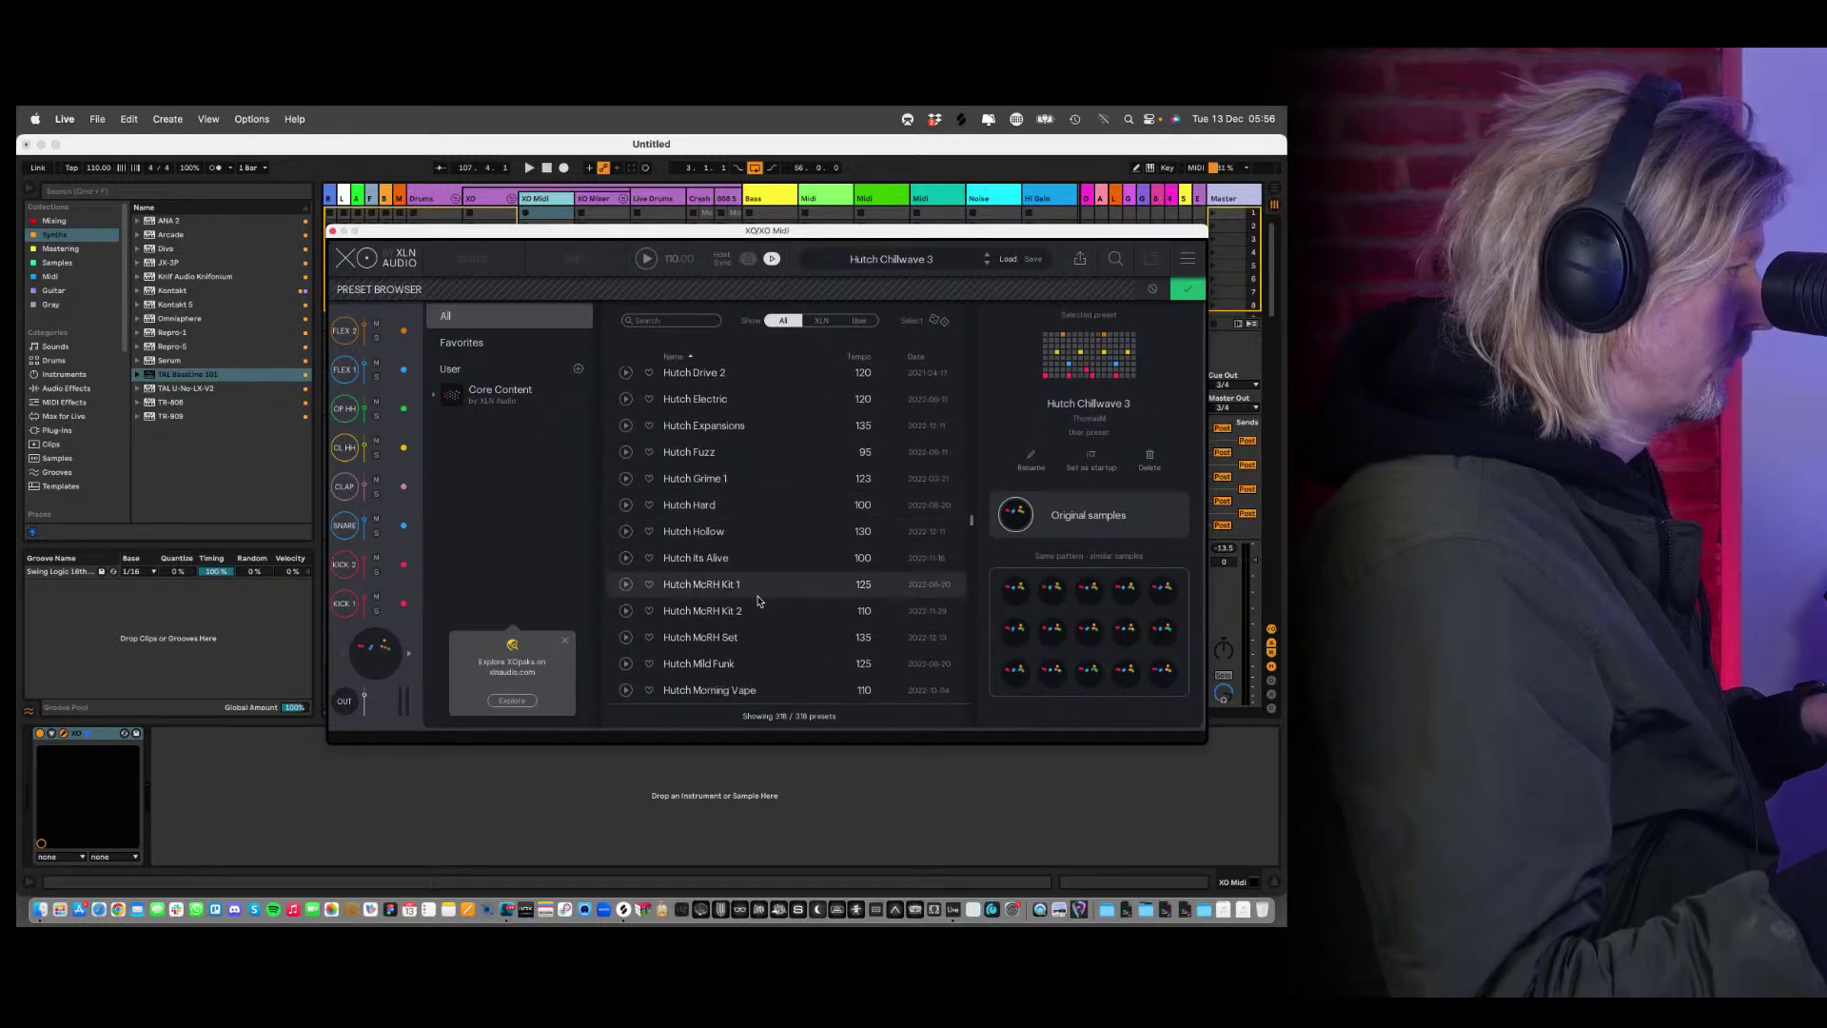
pyautogui.click(736, 637)
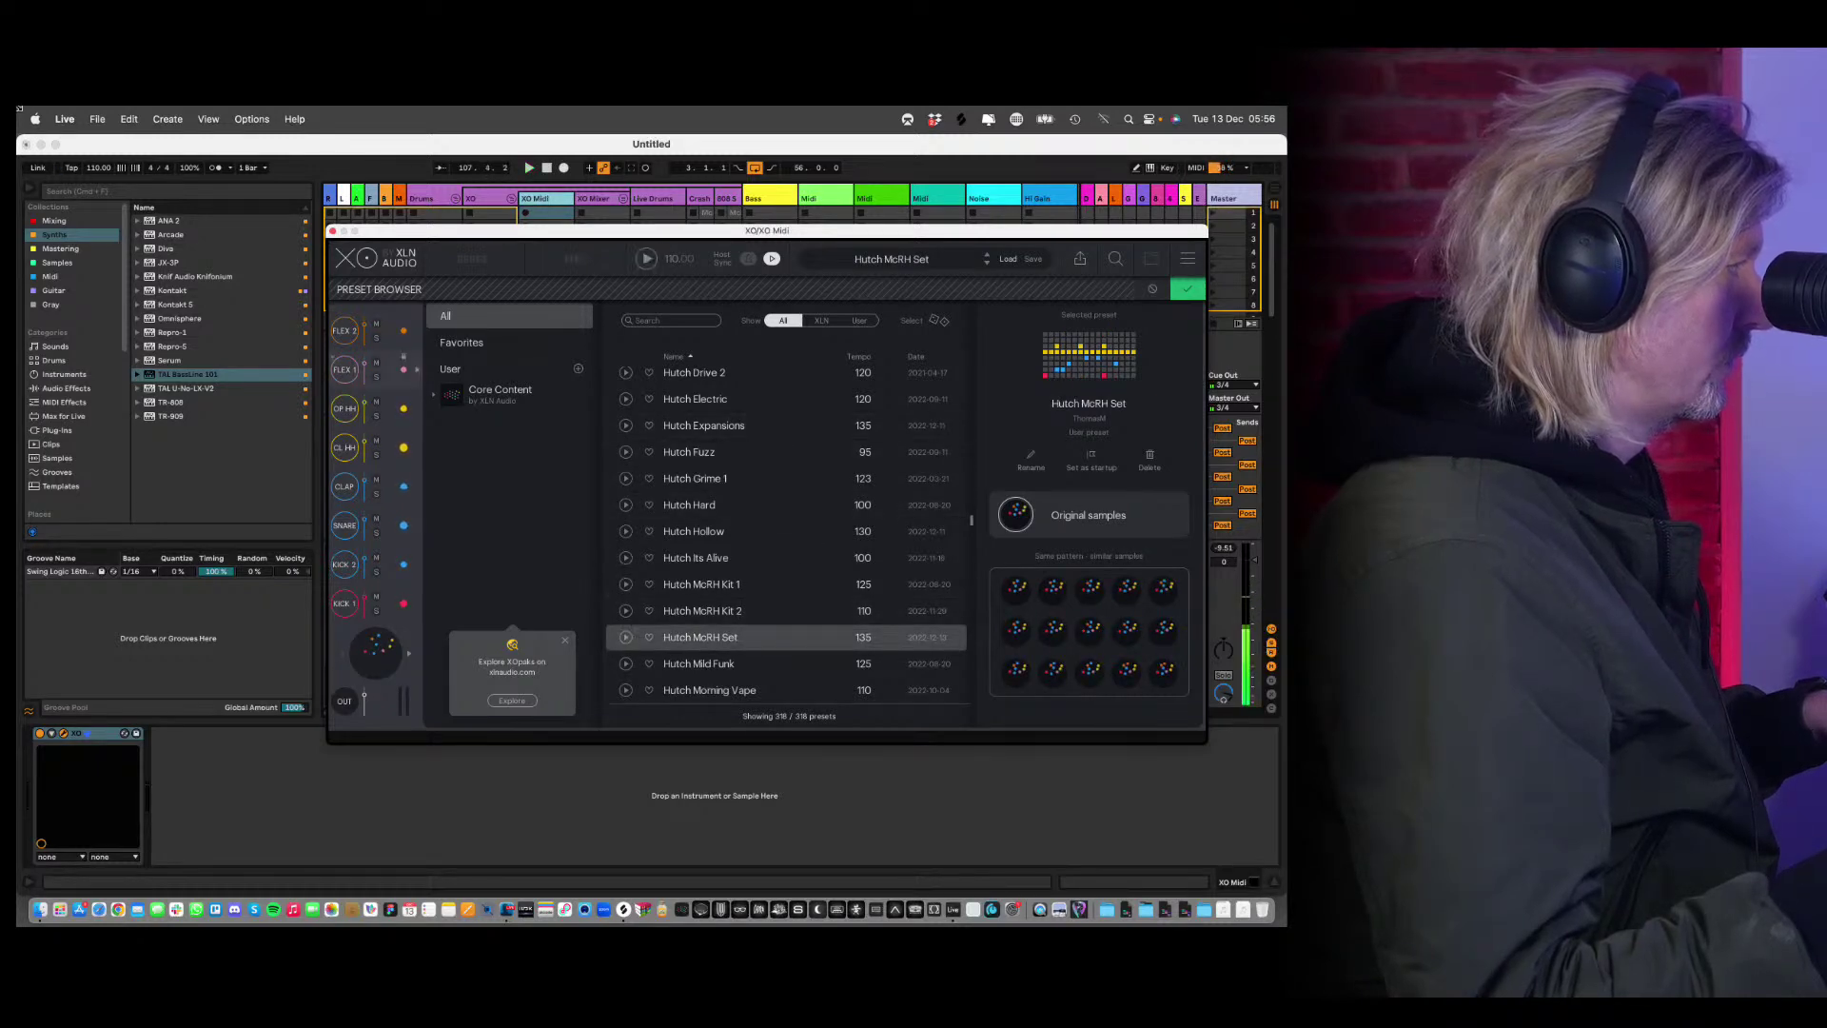
# Set the tempo to 130 BPM, play the XO beat, and close the plug-in window.
pyautogui.moveTo(95, 171); pyautogui.dragTo(95, 168)
pyautogui.press('space')
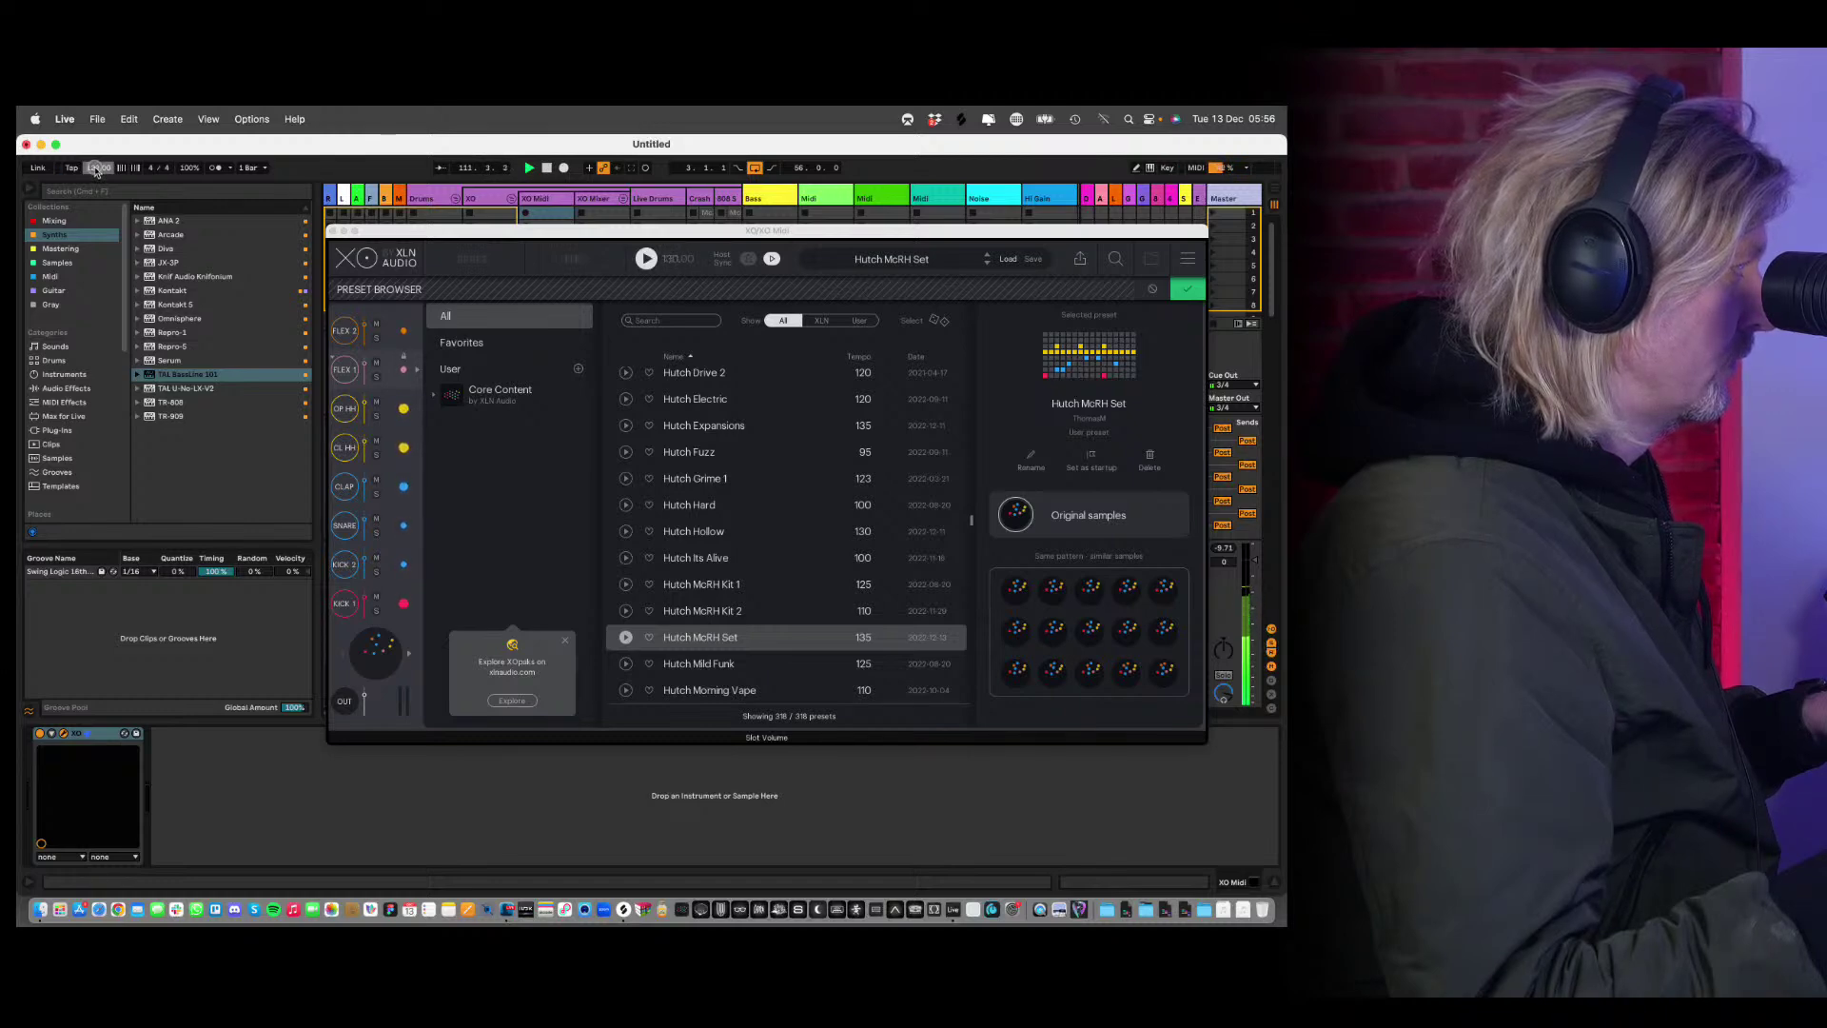
pyautogui.click(332, 230)
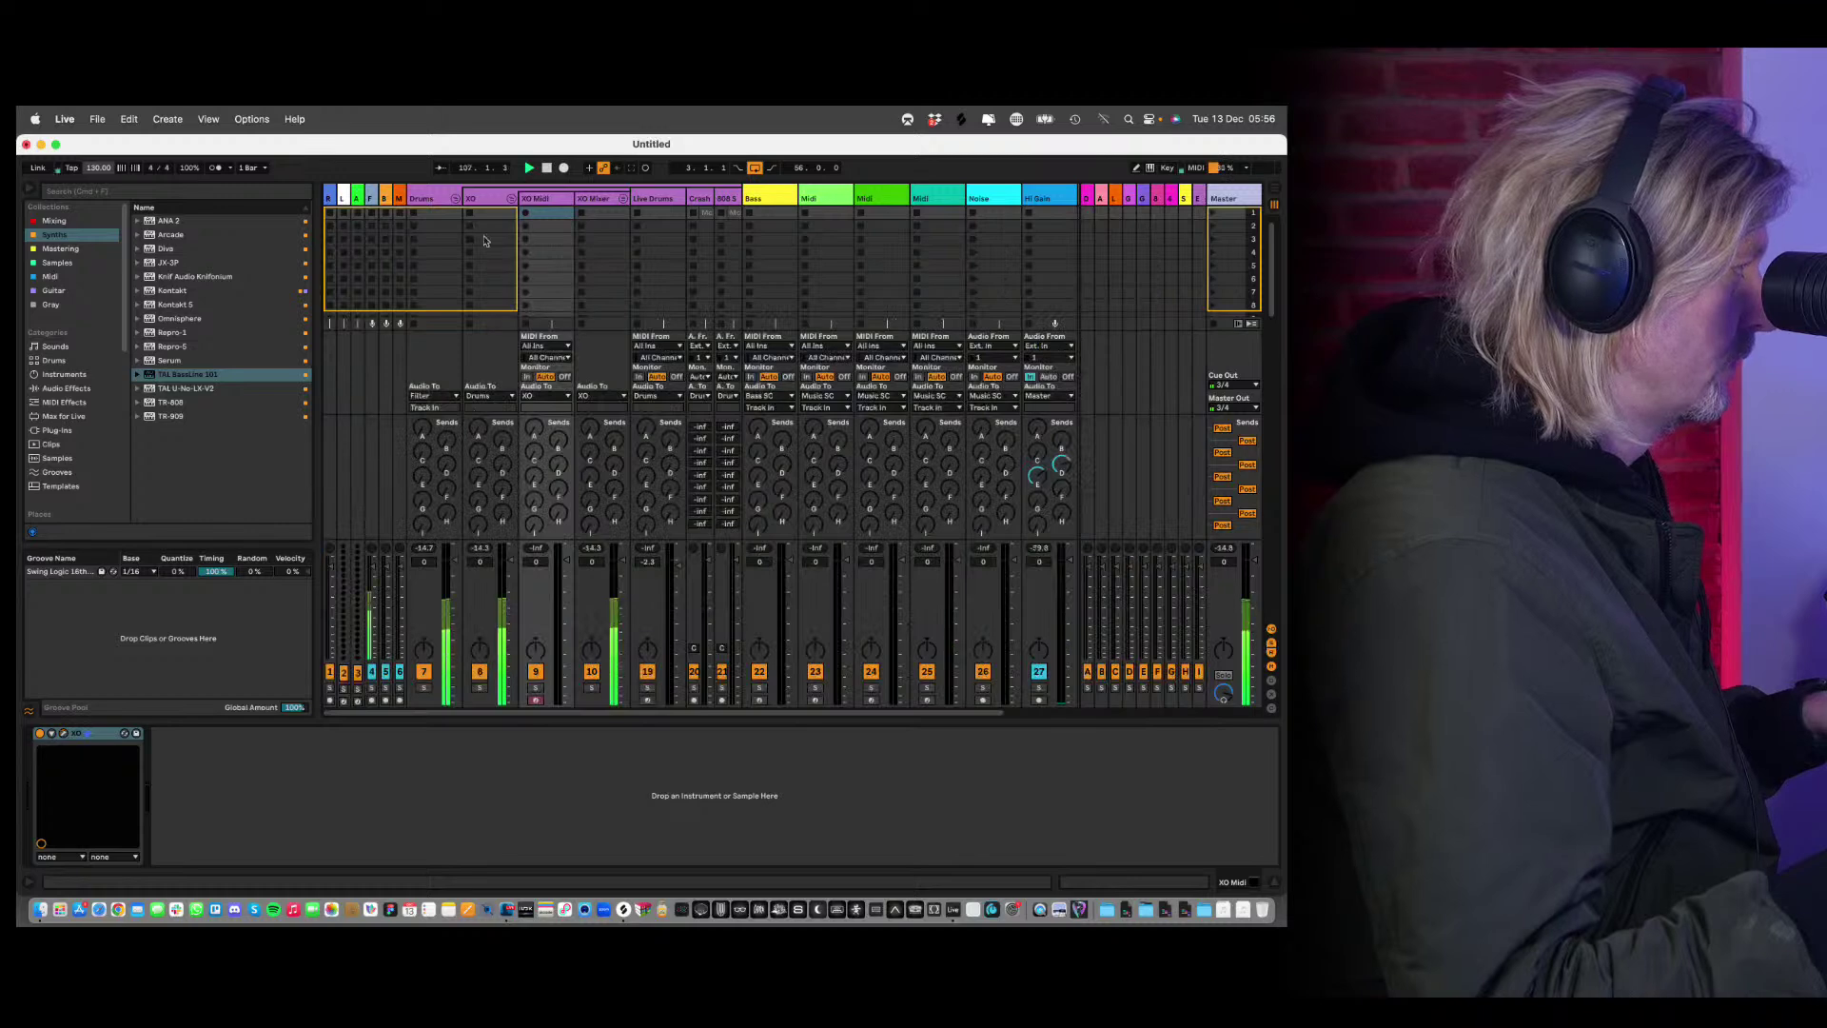
# Look through the Synths collection and load Arcade onto the first Midi track after Bass.
pyautogui.click(753, 209)
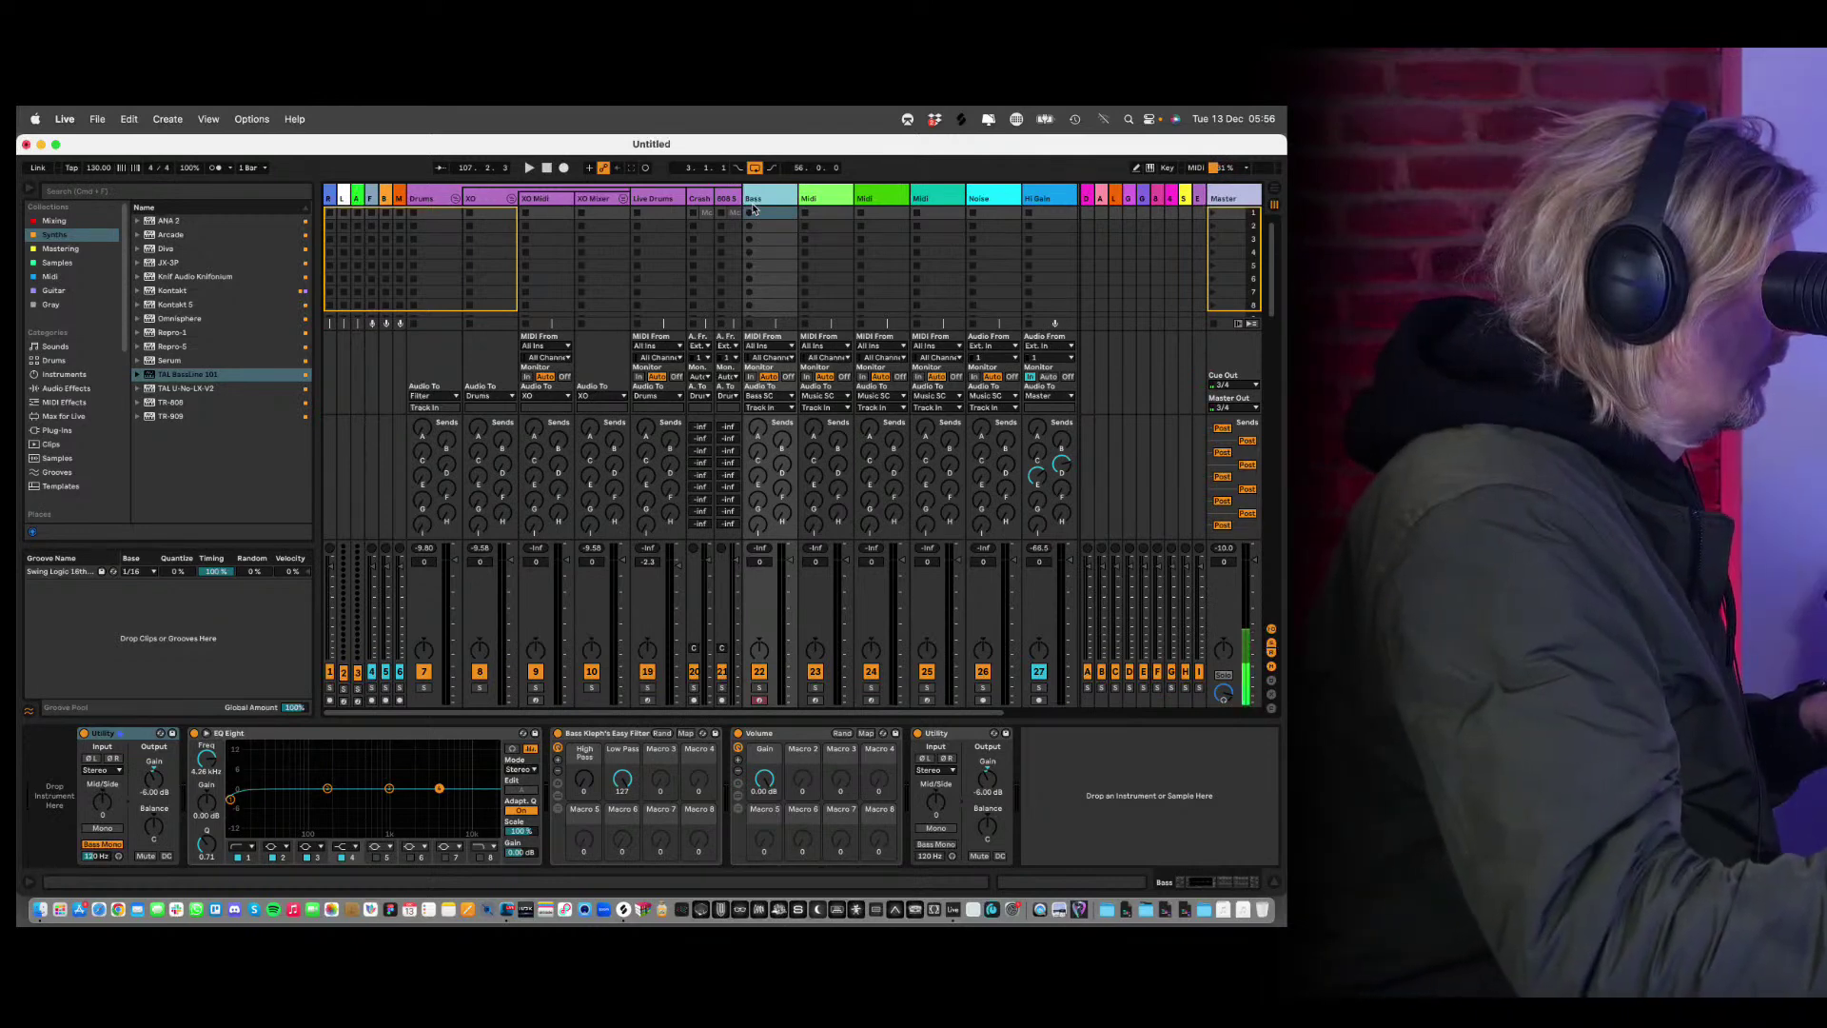
pyautogui.click(812, 197)
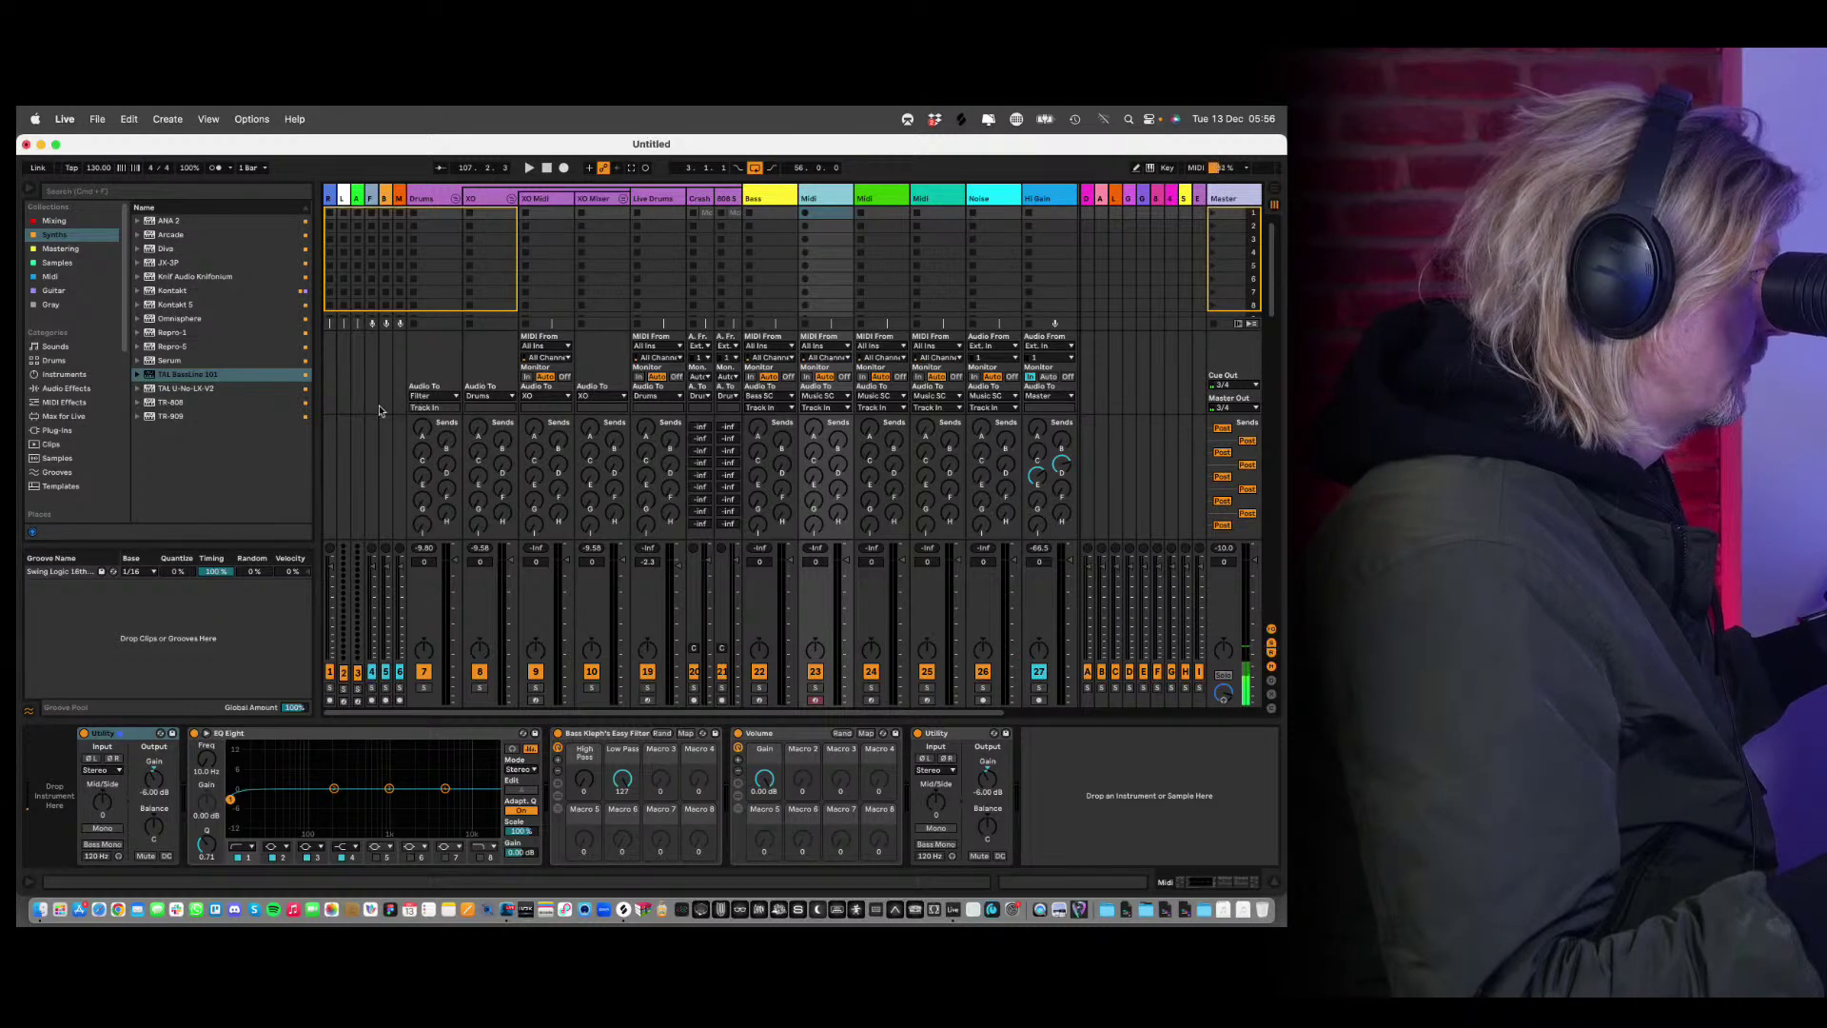
pyautogui.click(183, 389)
pyautogui.click(162, 375)
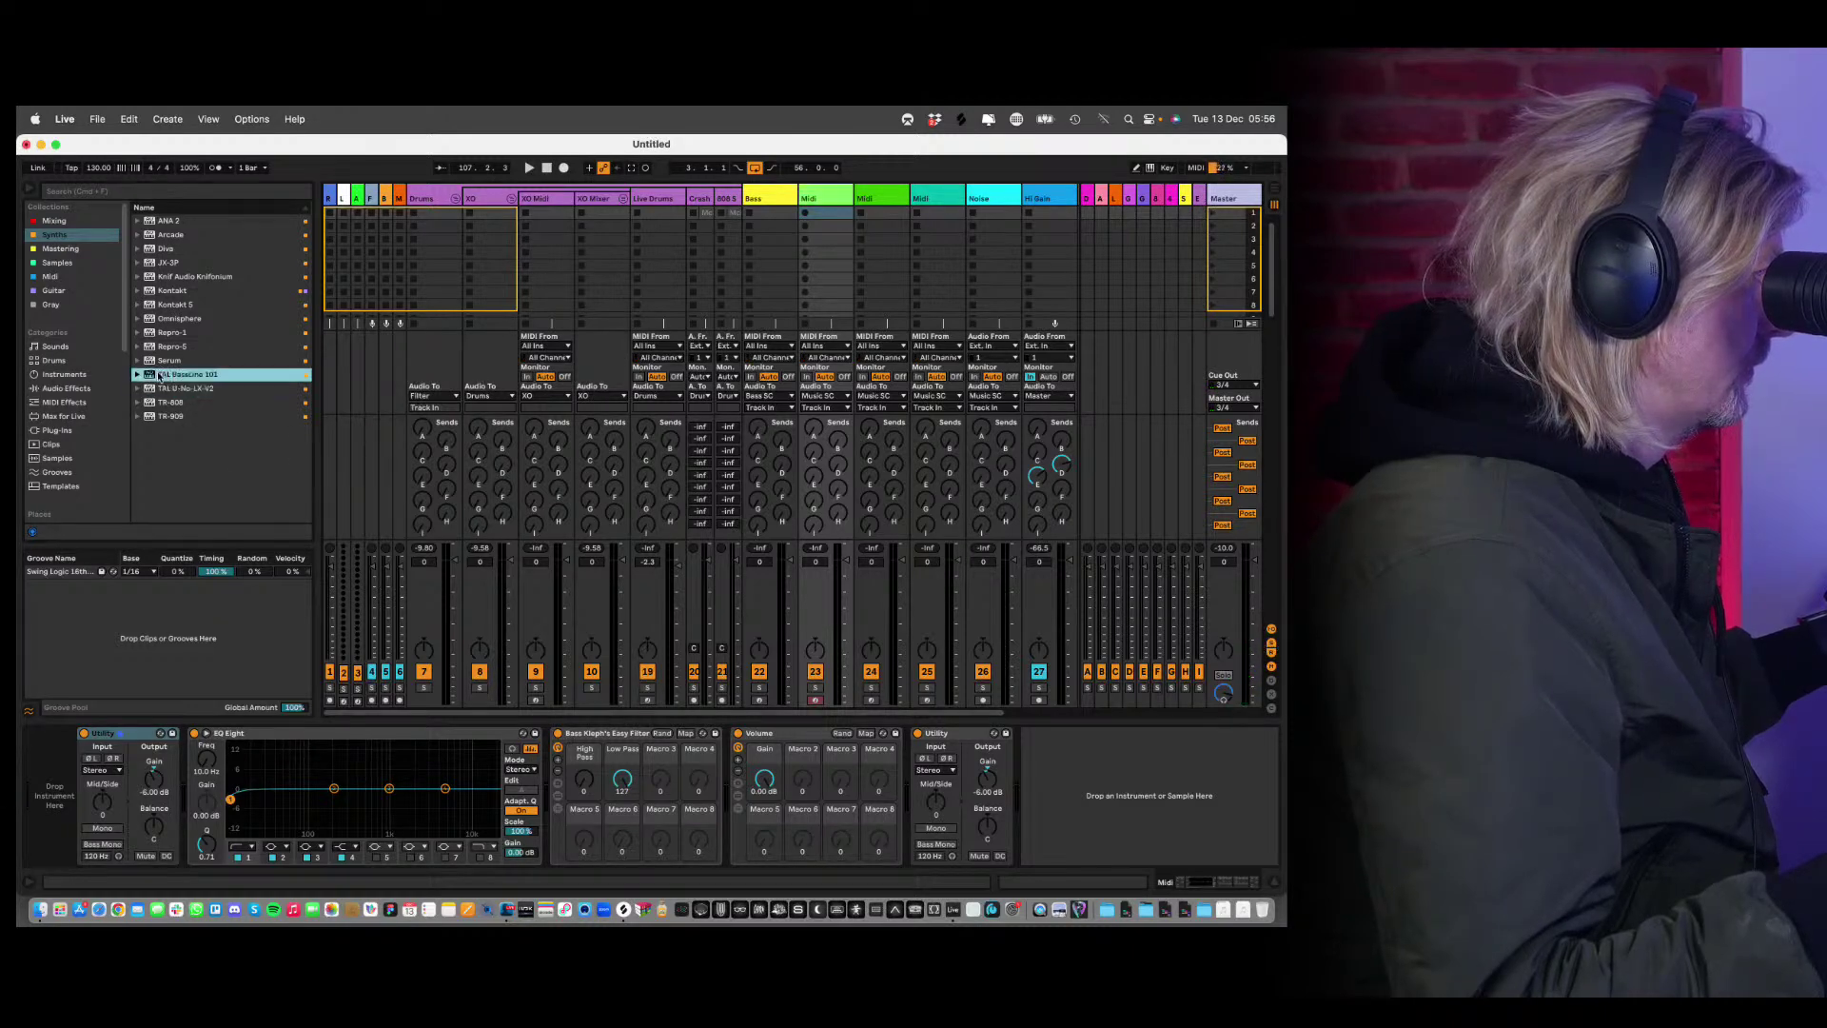
pyautogui.click(140, 346)
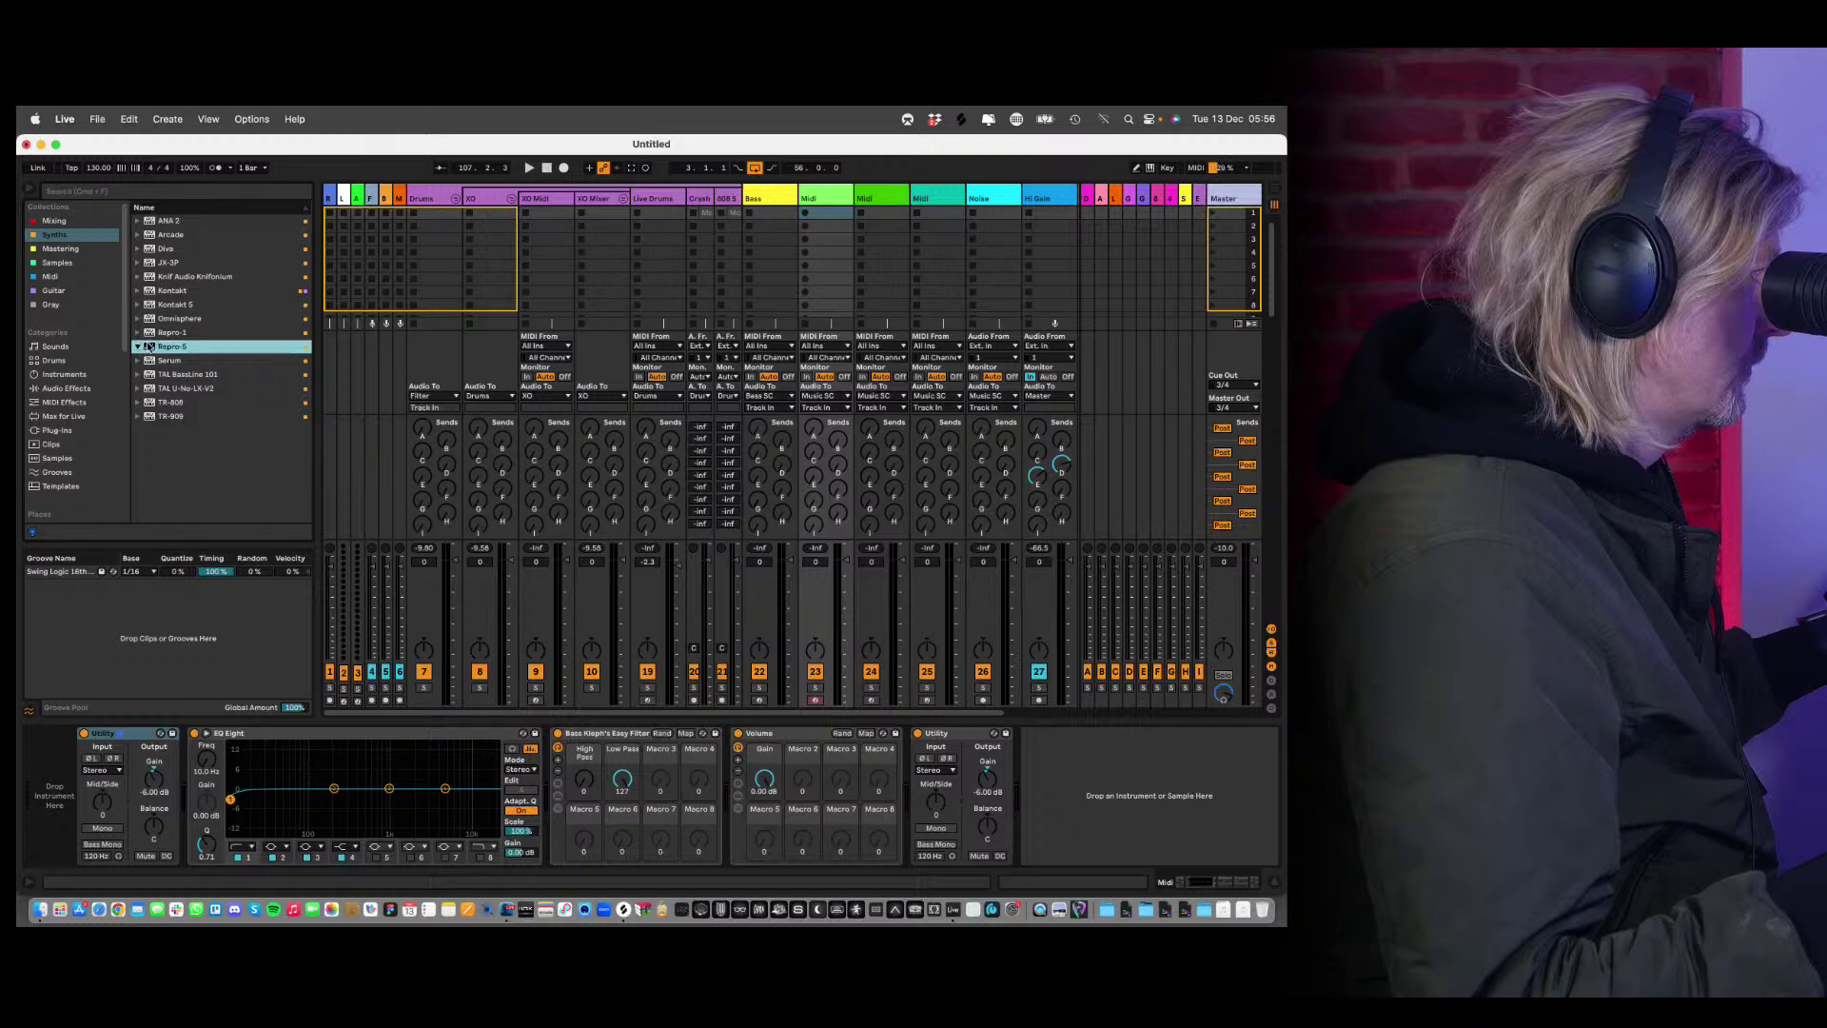
pyautogui.click(150, 332)
pyautogui.click(154, 319)
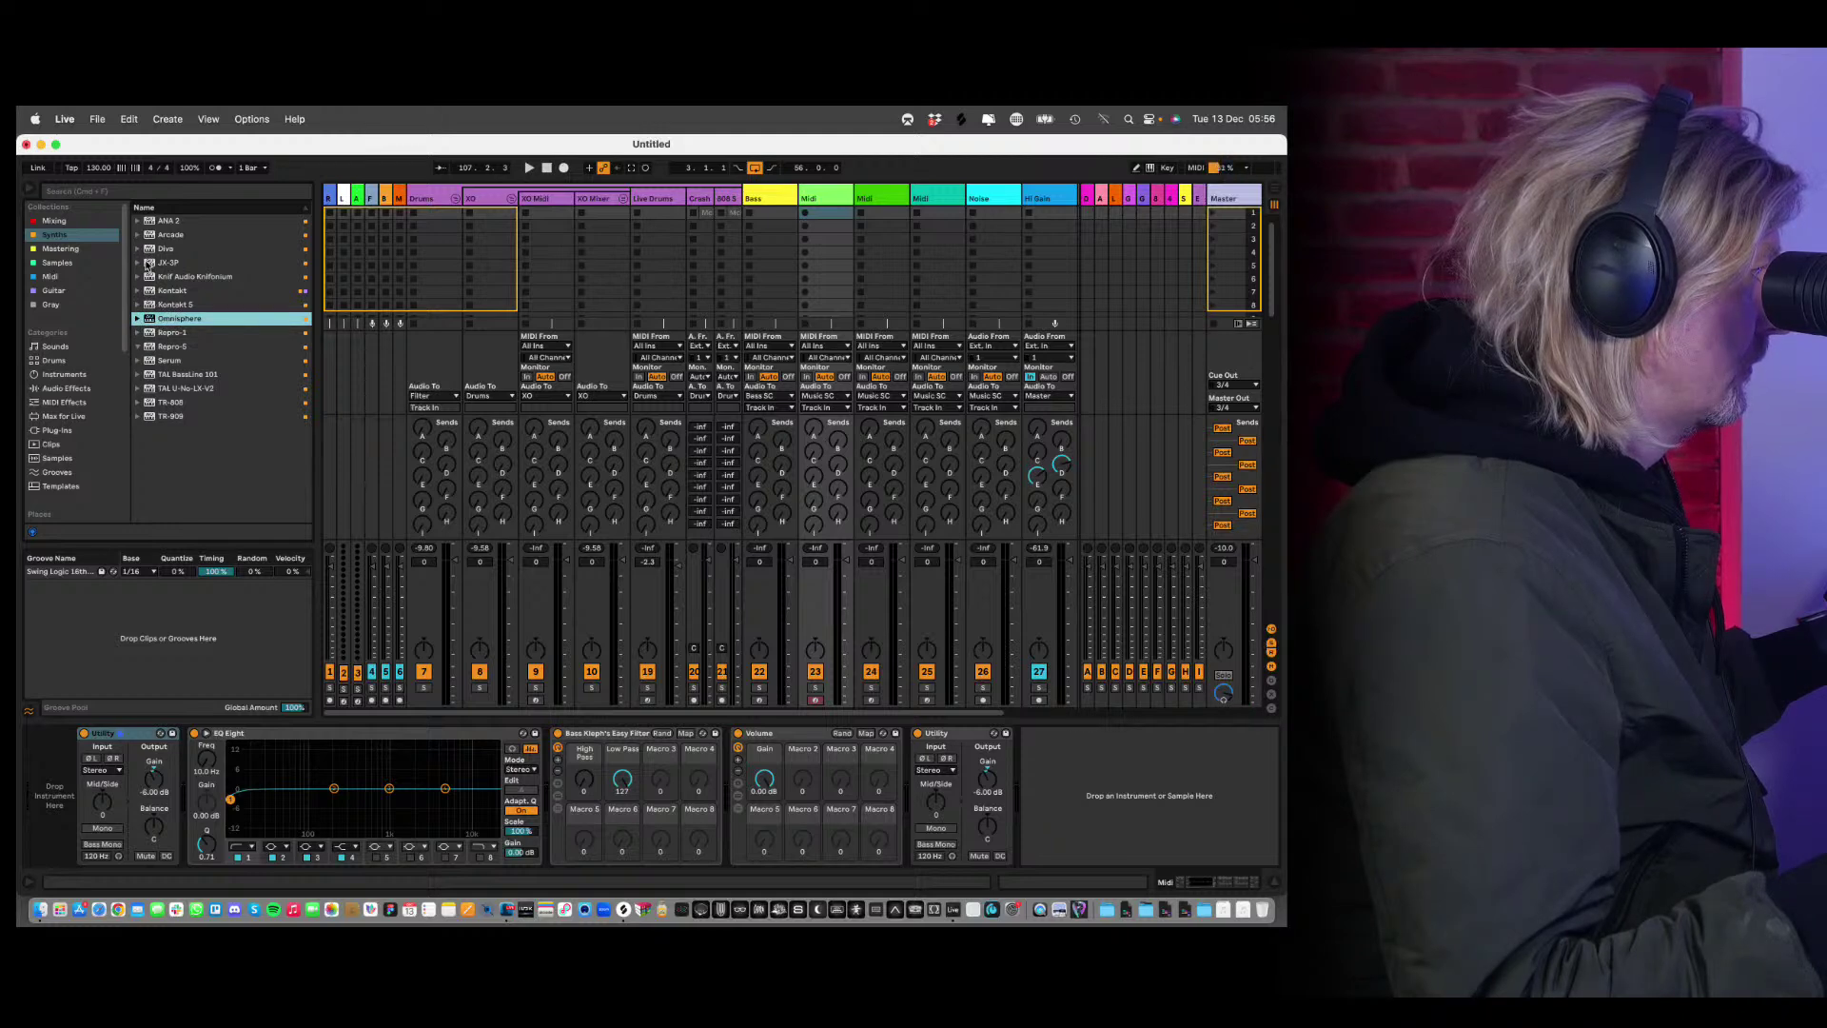
pyautogui.click(142, 234)
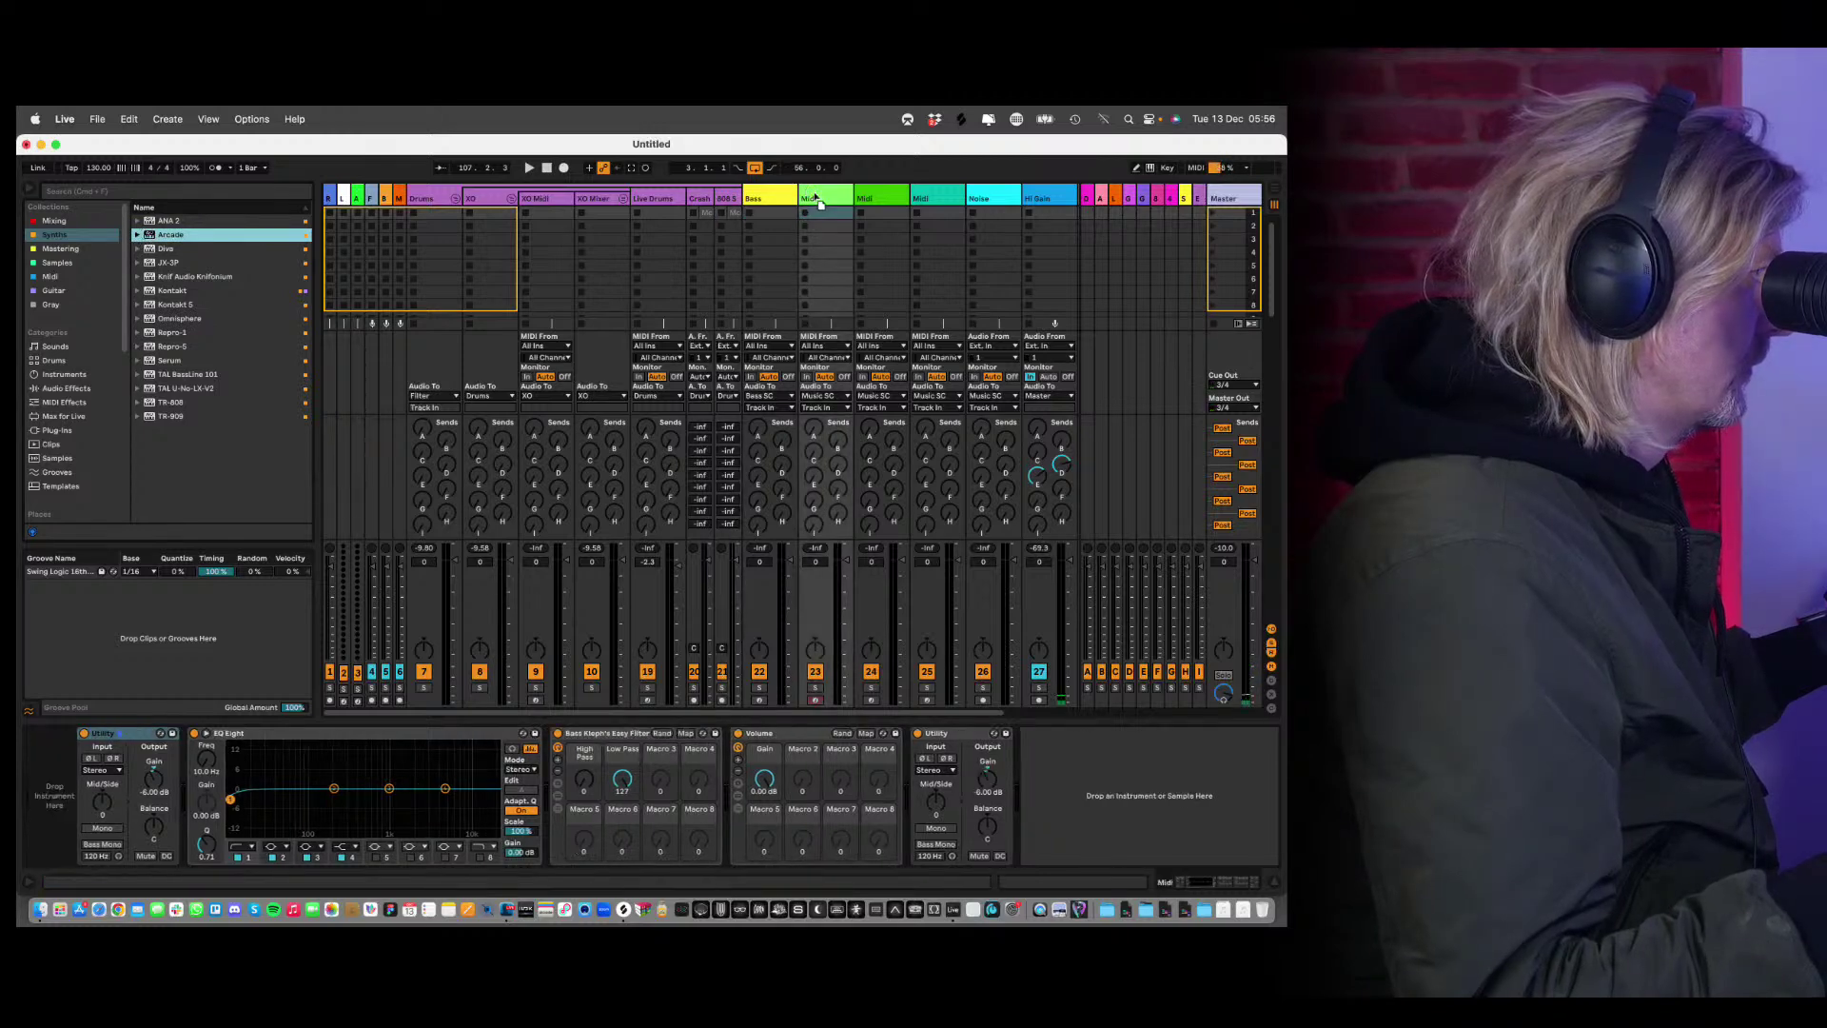
pyautogui.moveTo(328, 249); pyautogui.dragTo(328, 249)
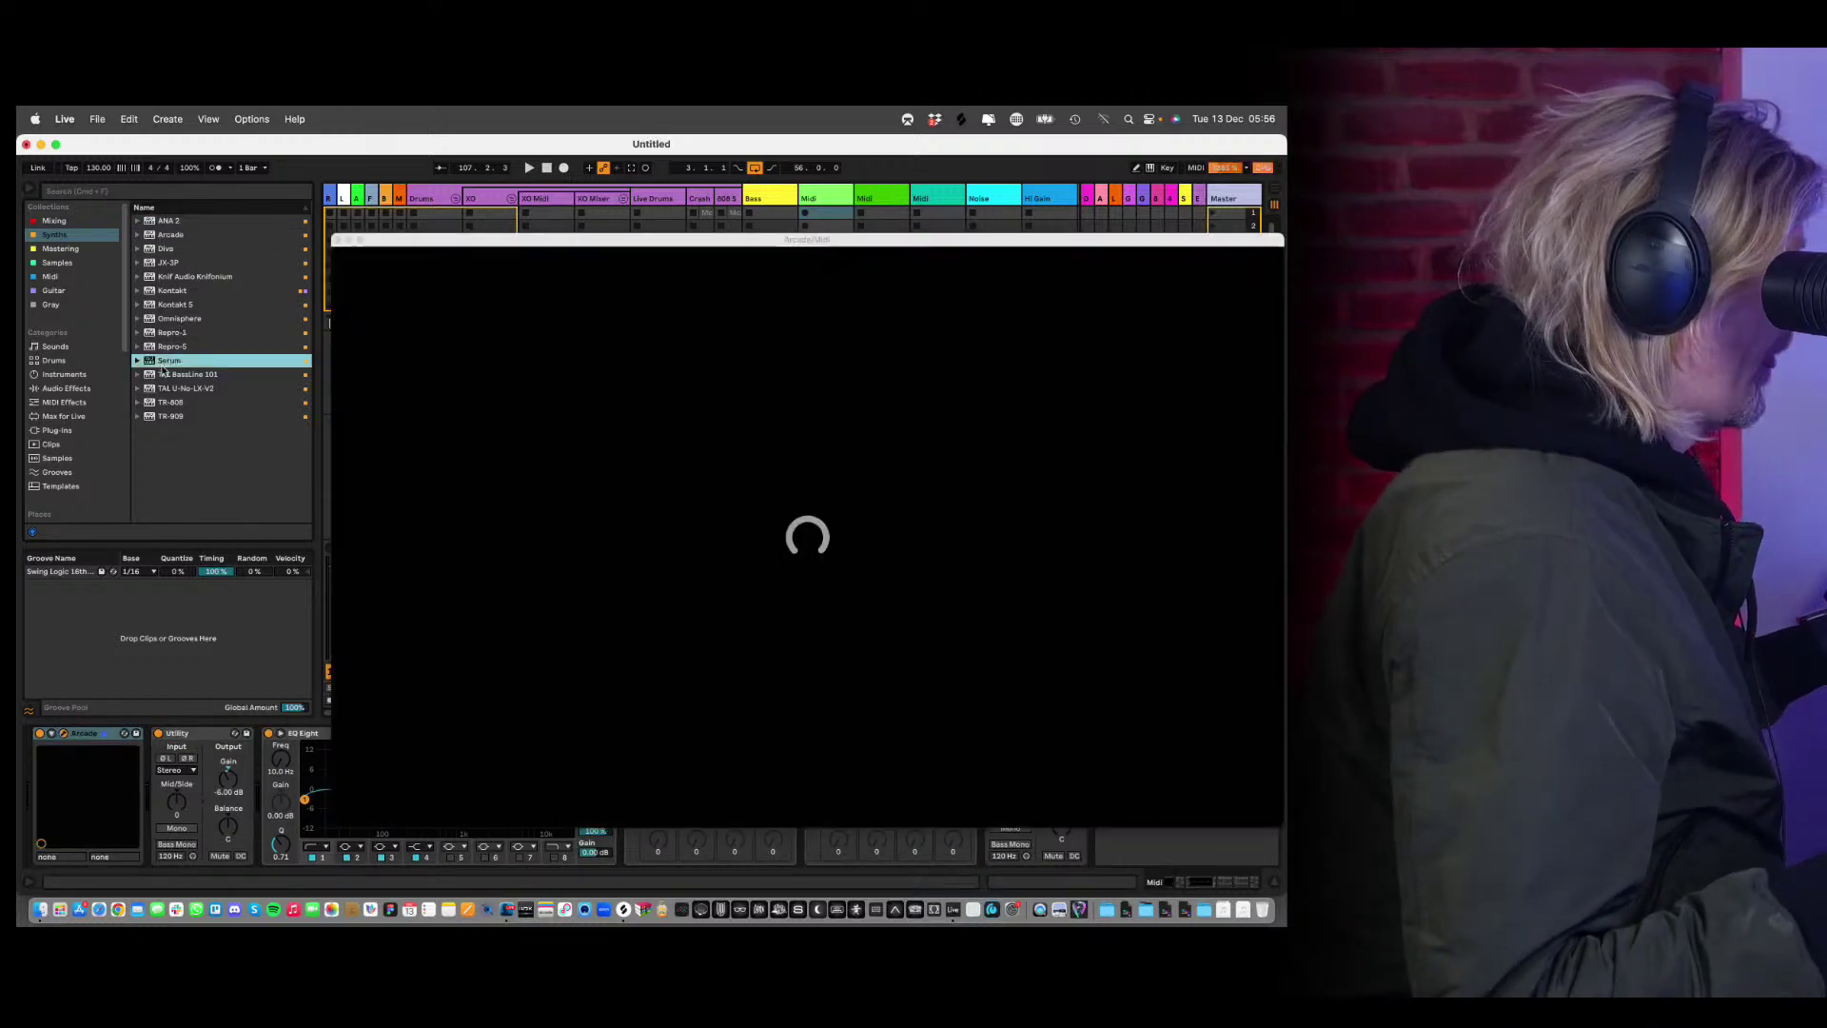
# Load Serum onto the green Midi track beside the Arcade track.
pyautogui.click(152, 361)
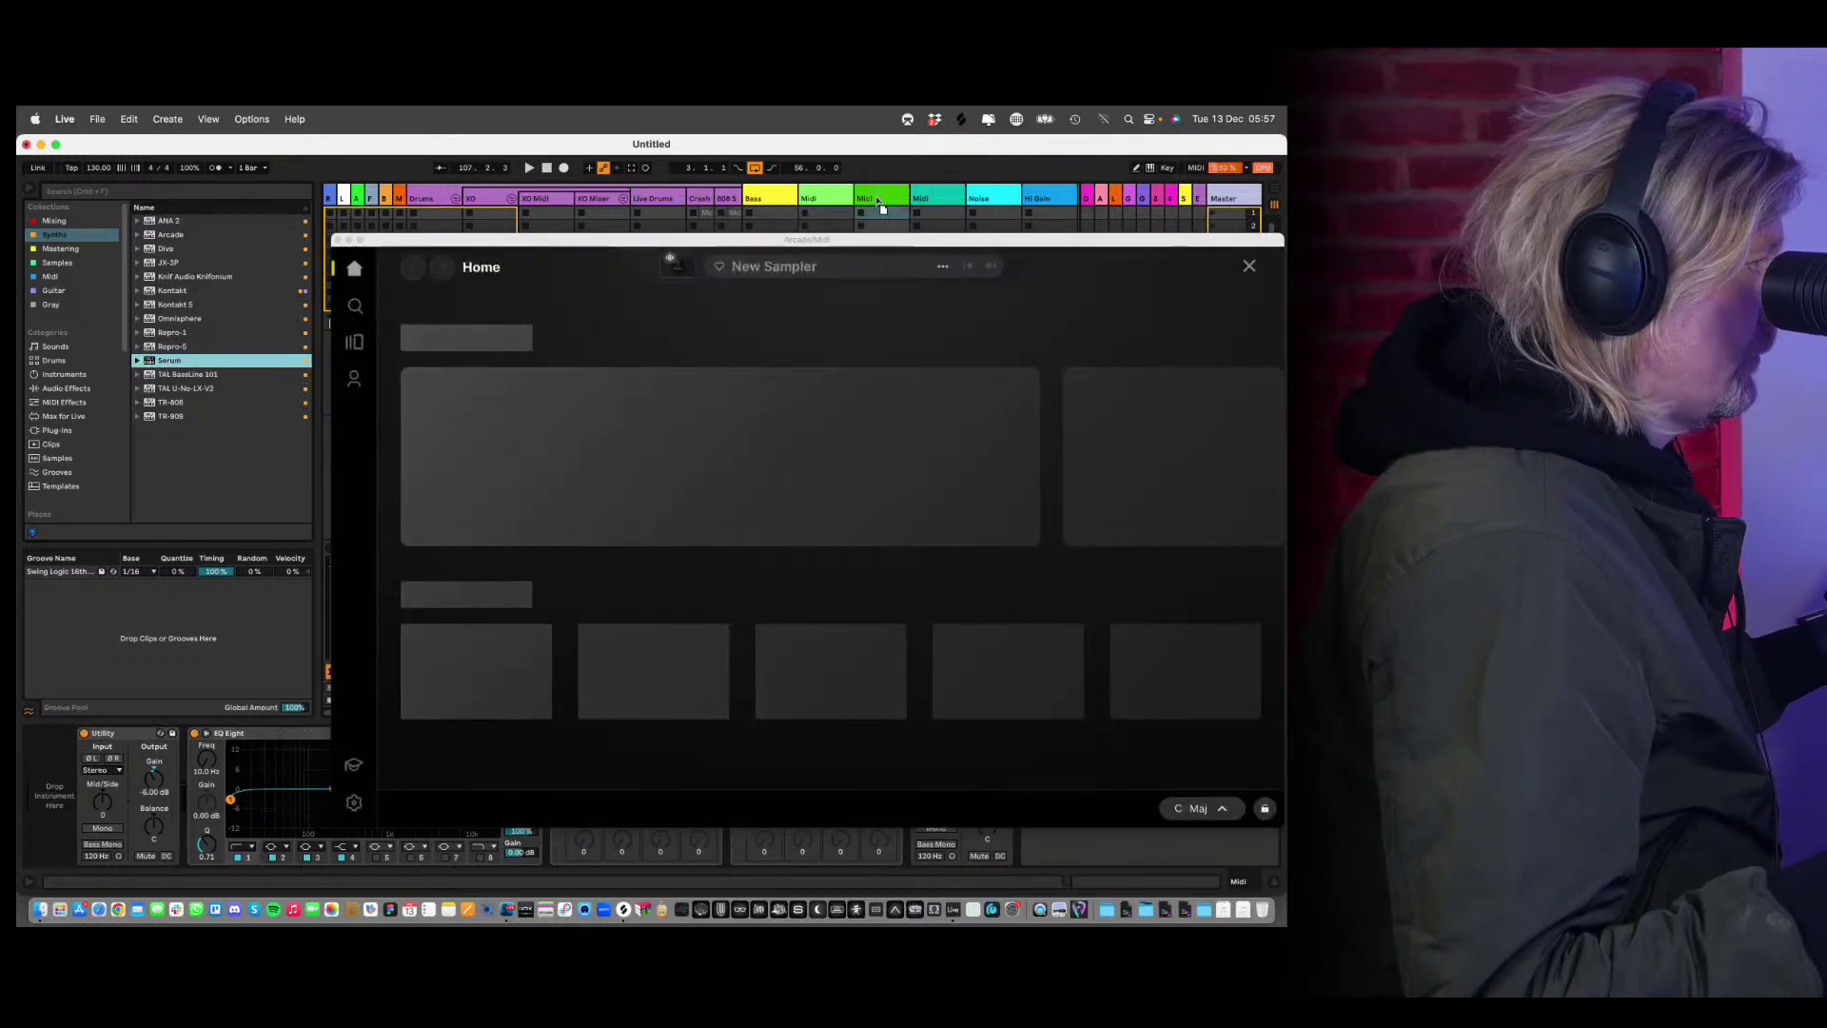
pyautogui.press('Return')
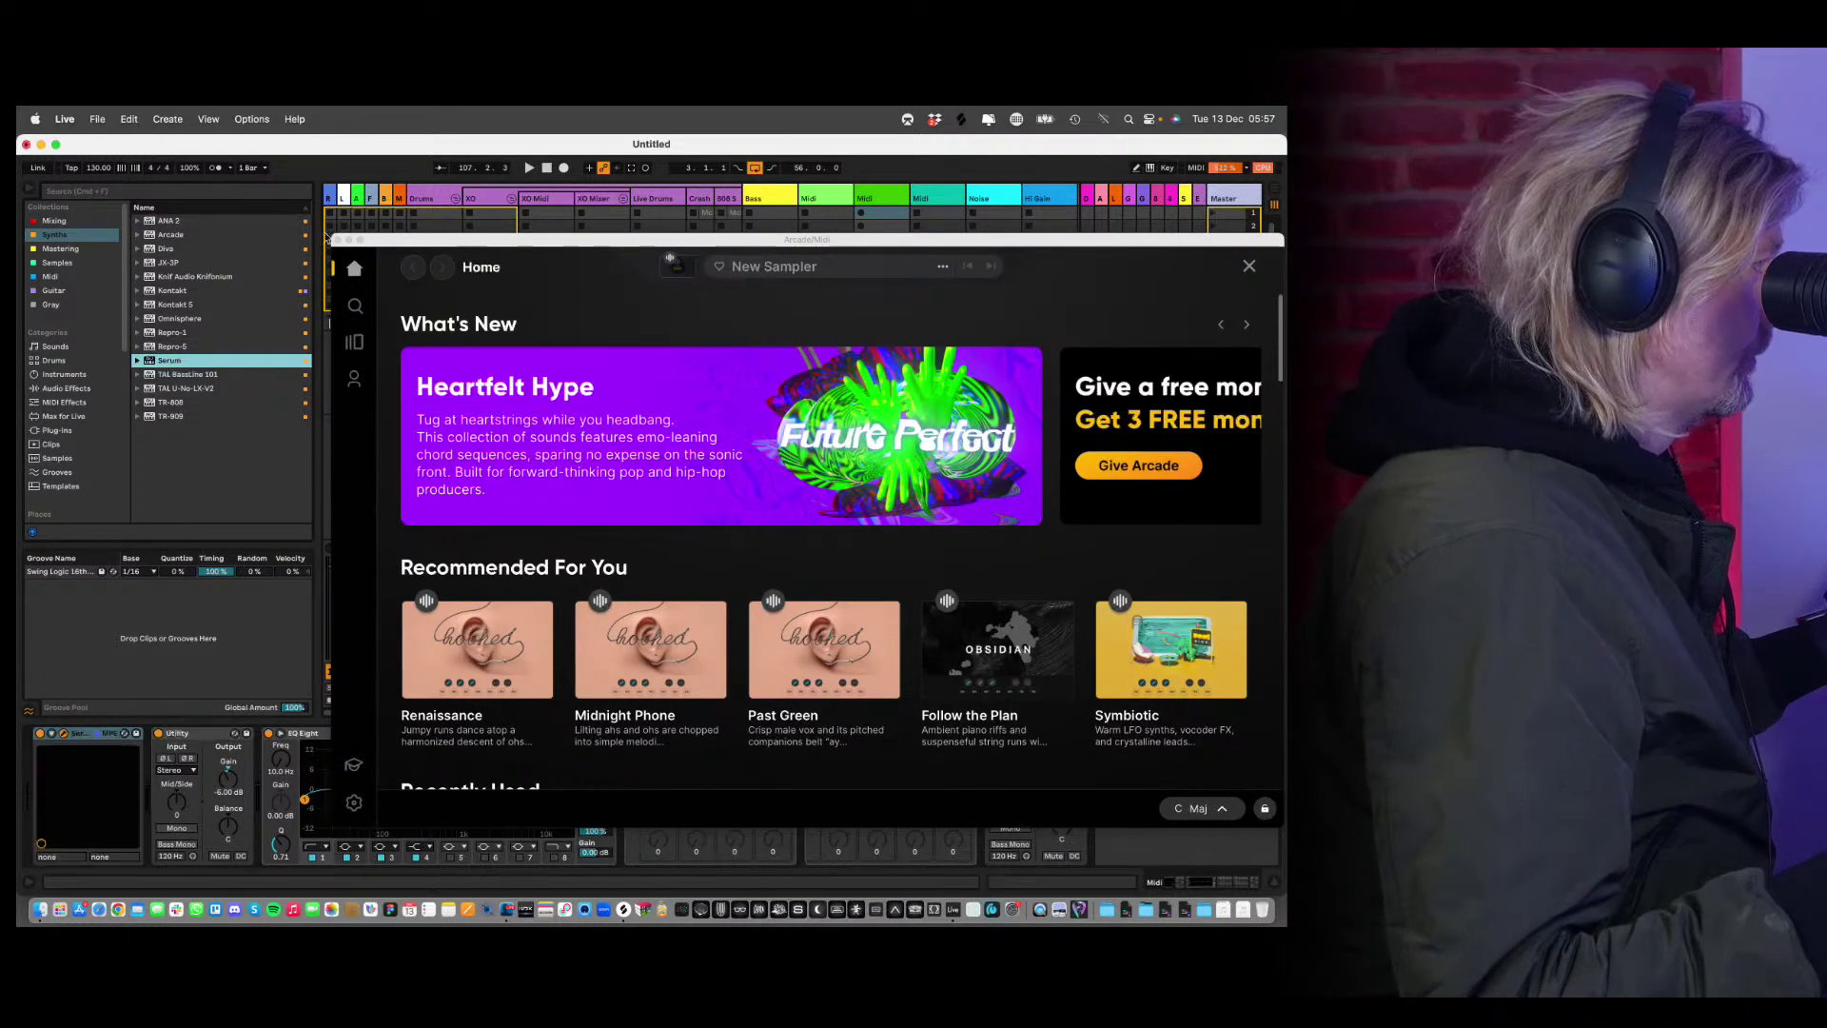
# Close the Arcade window and audition Serum's GOGOI_Vapourwave presets from key_03_floating_liquid through key_05_deep_clasic.
pyautogui.click(338, 241)
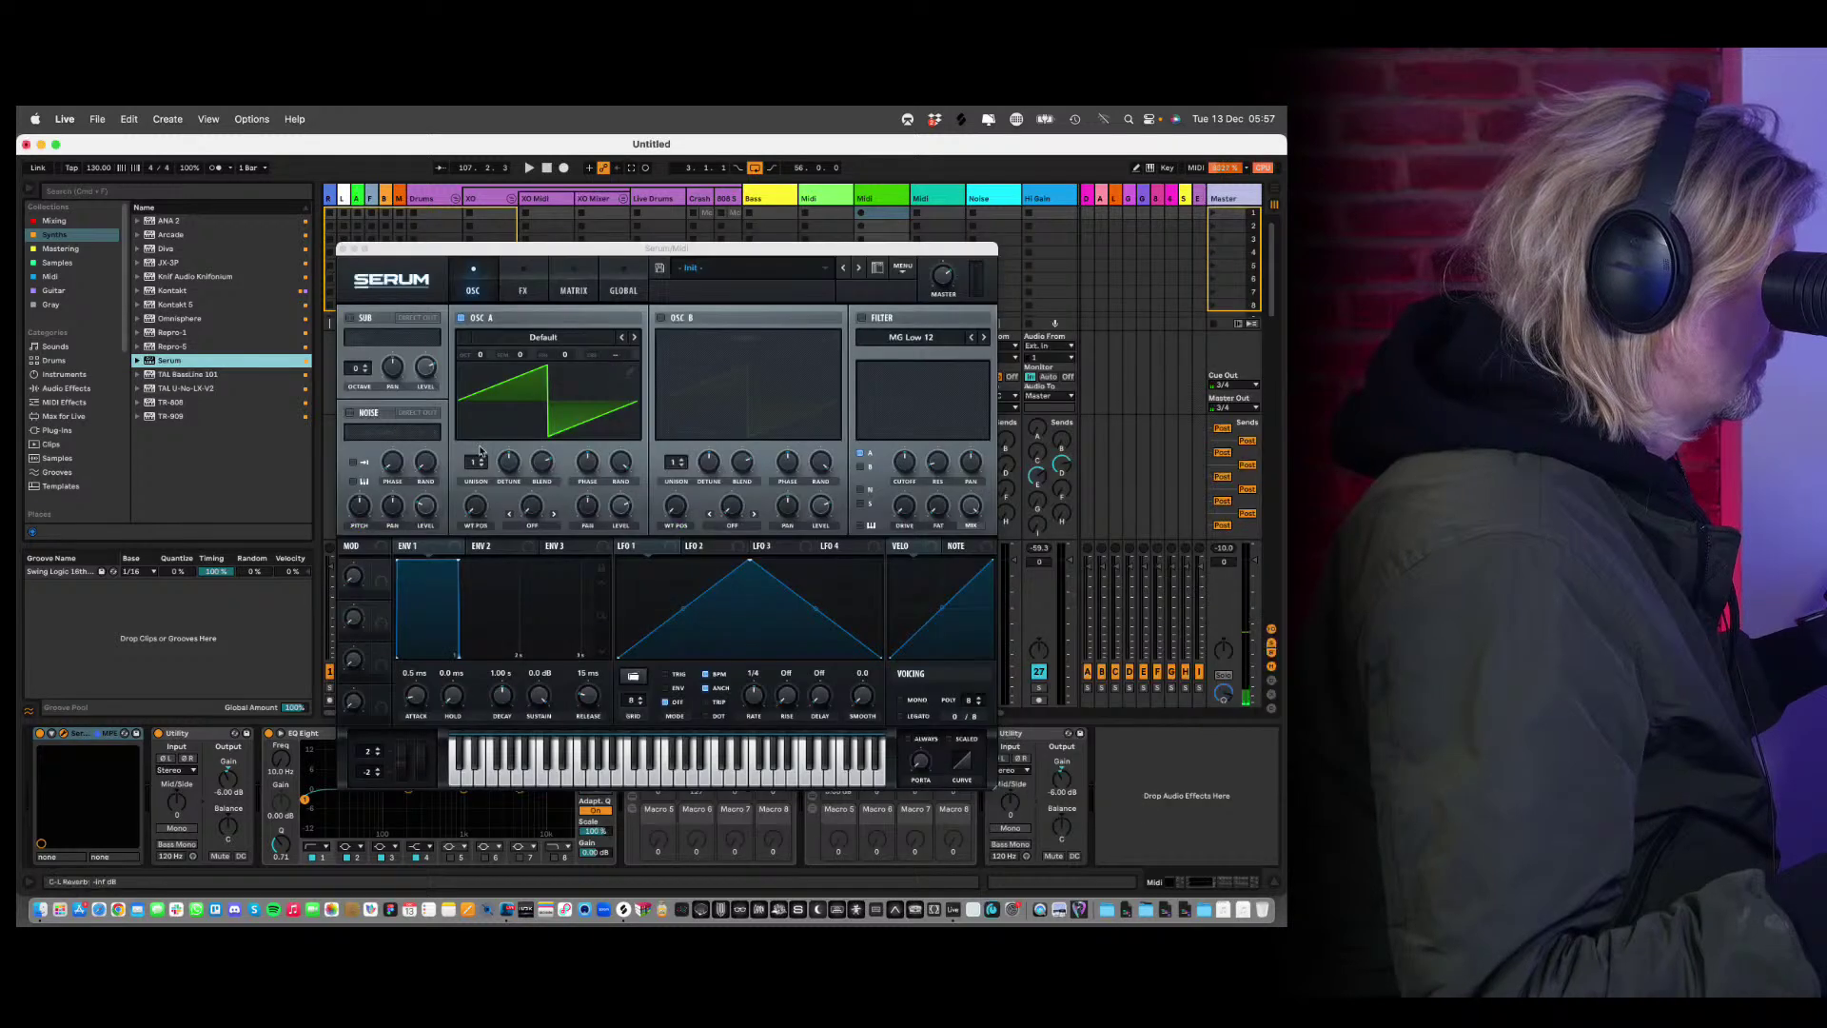
pyautogui.click(733, 267)
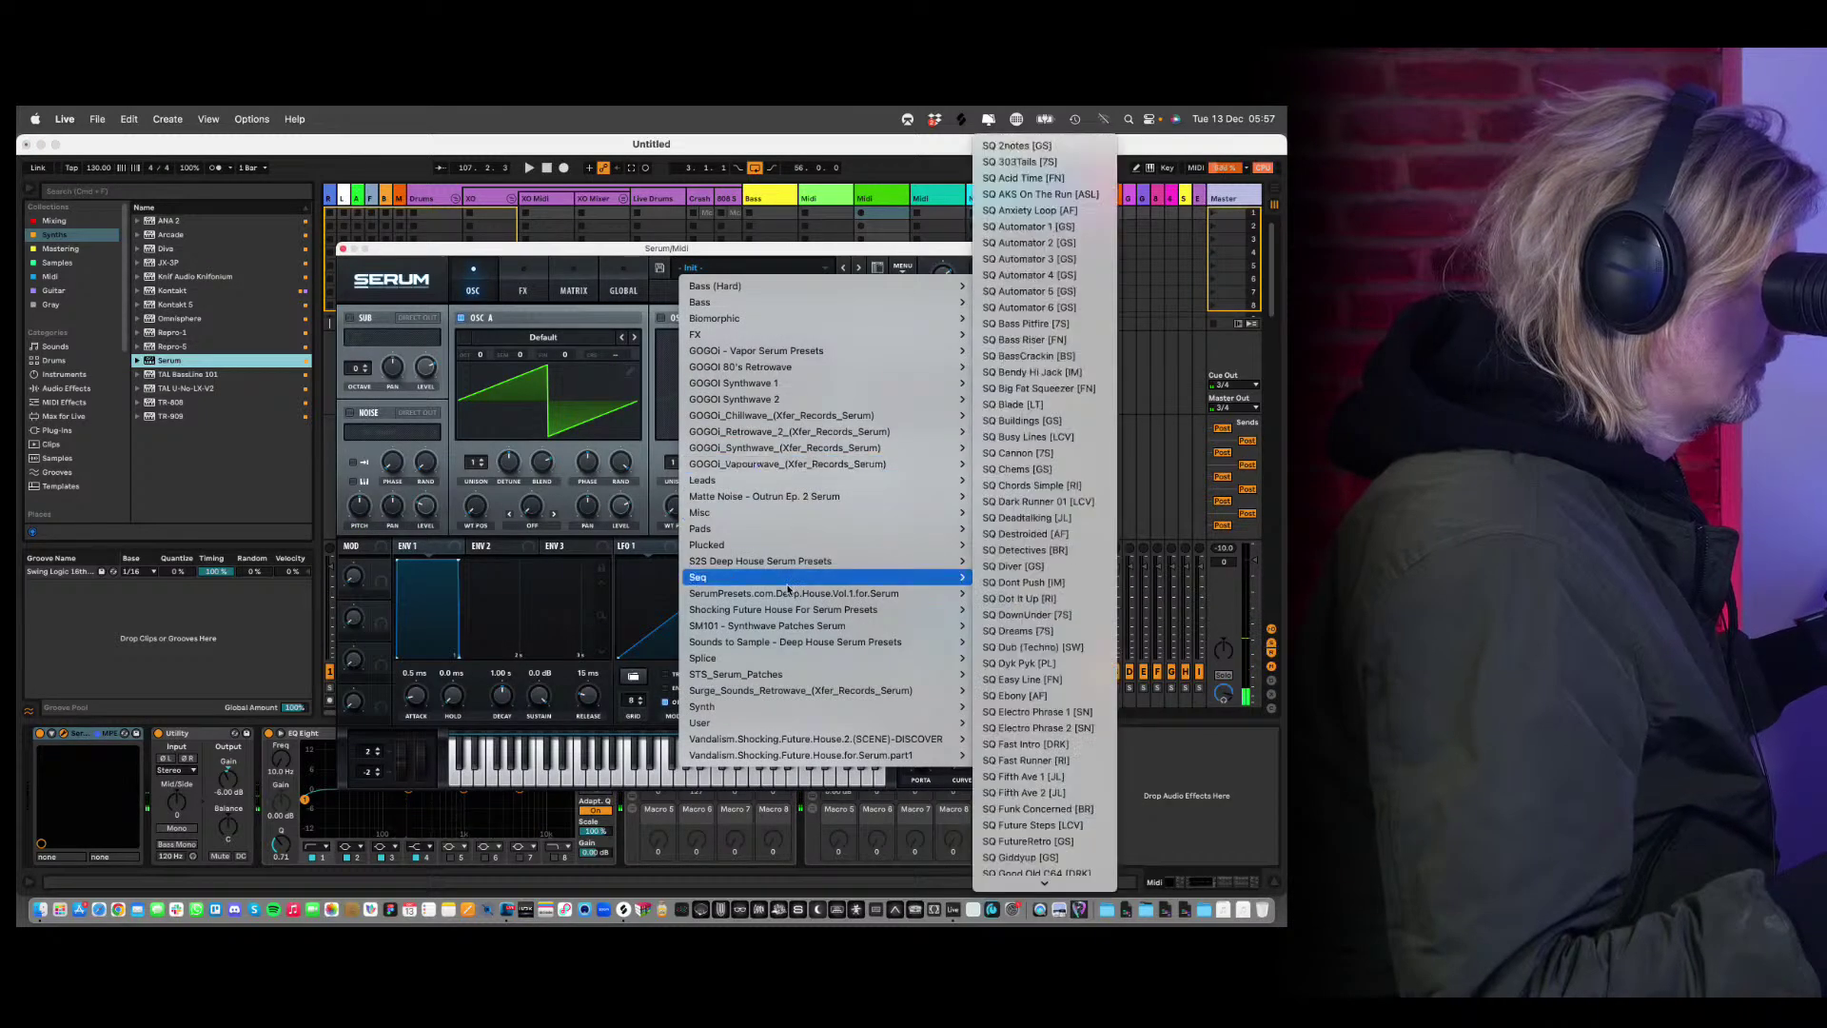
pyautogui.moveTo(775, 628)
pyautogui.moveTo(779, 463)
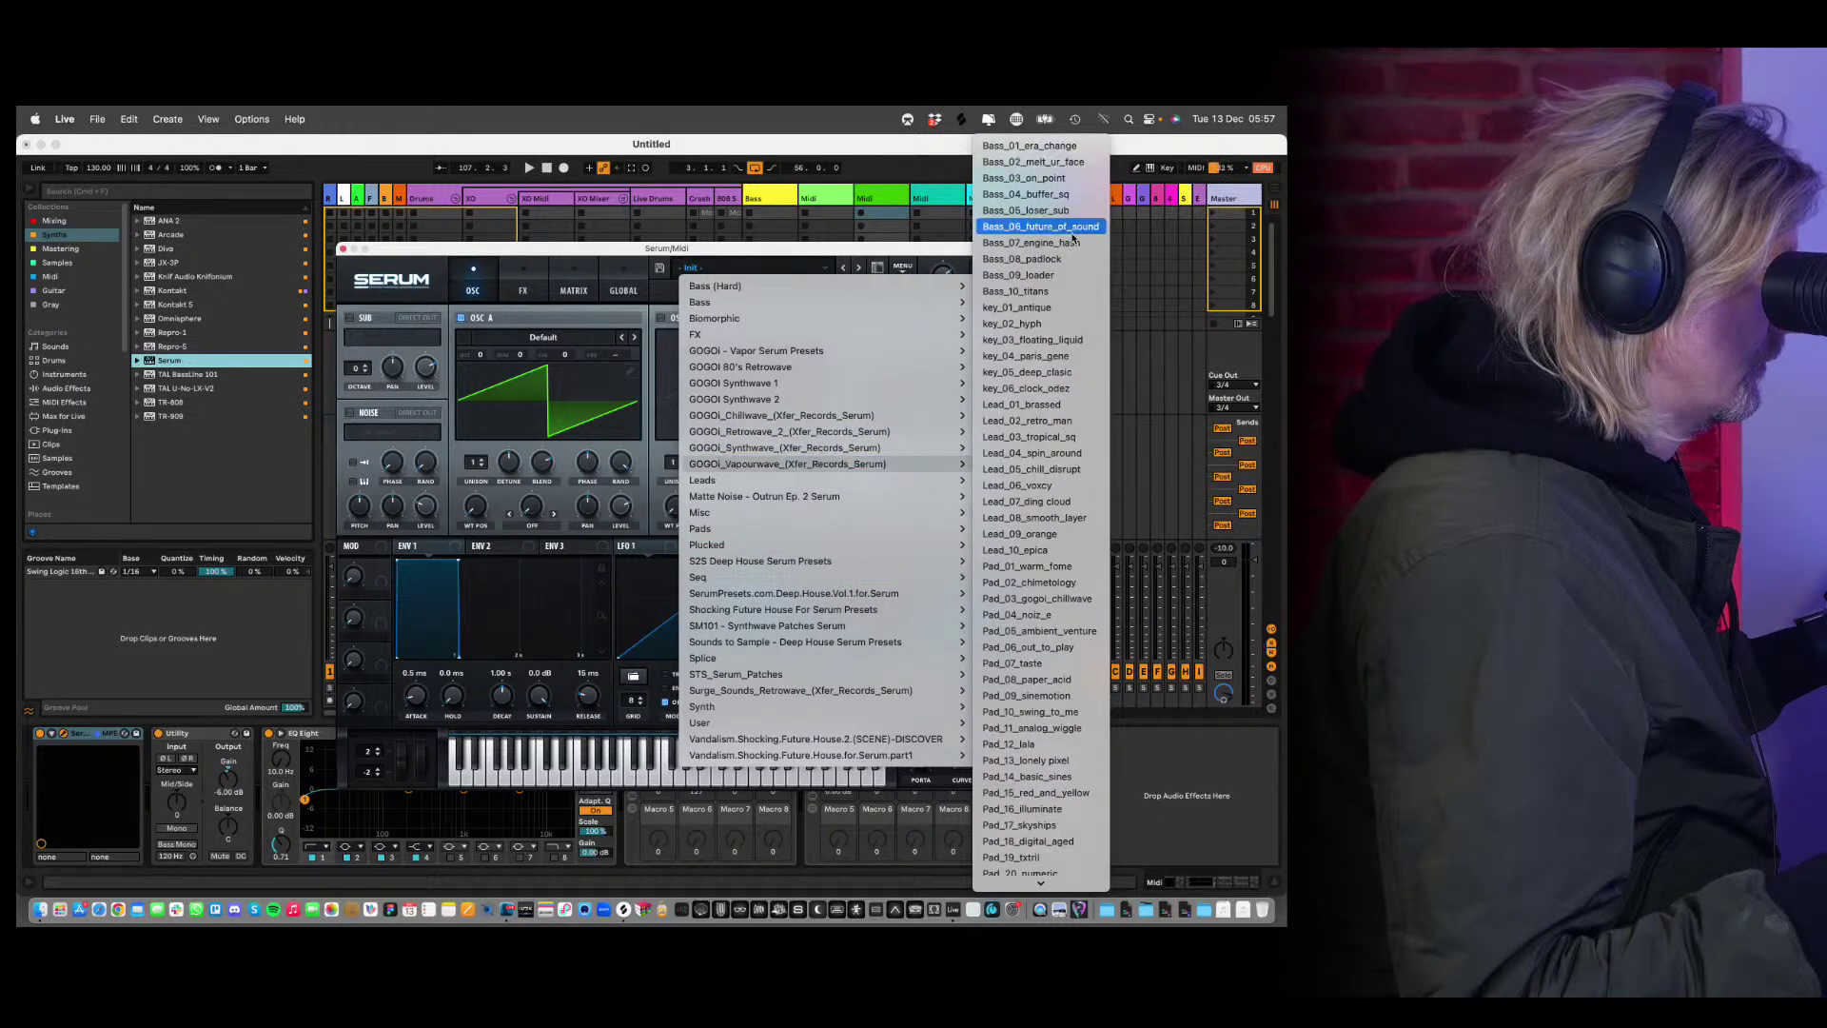
pyautogui.click(1052, 341)
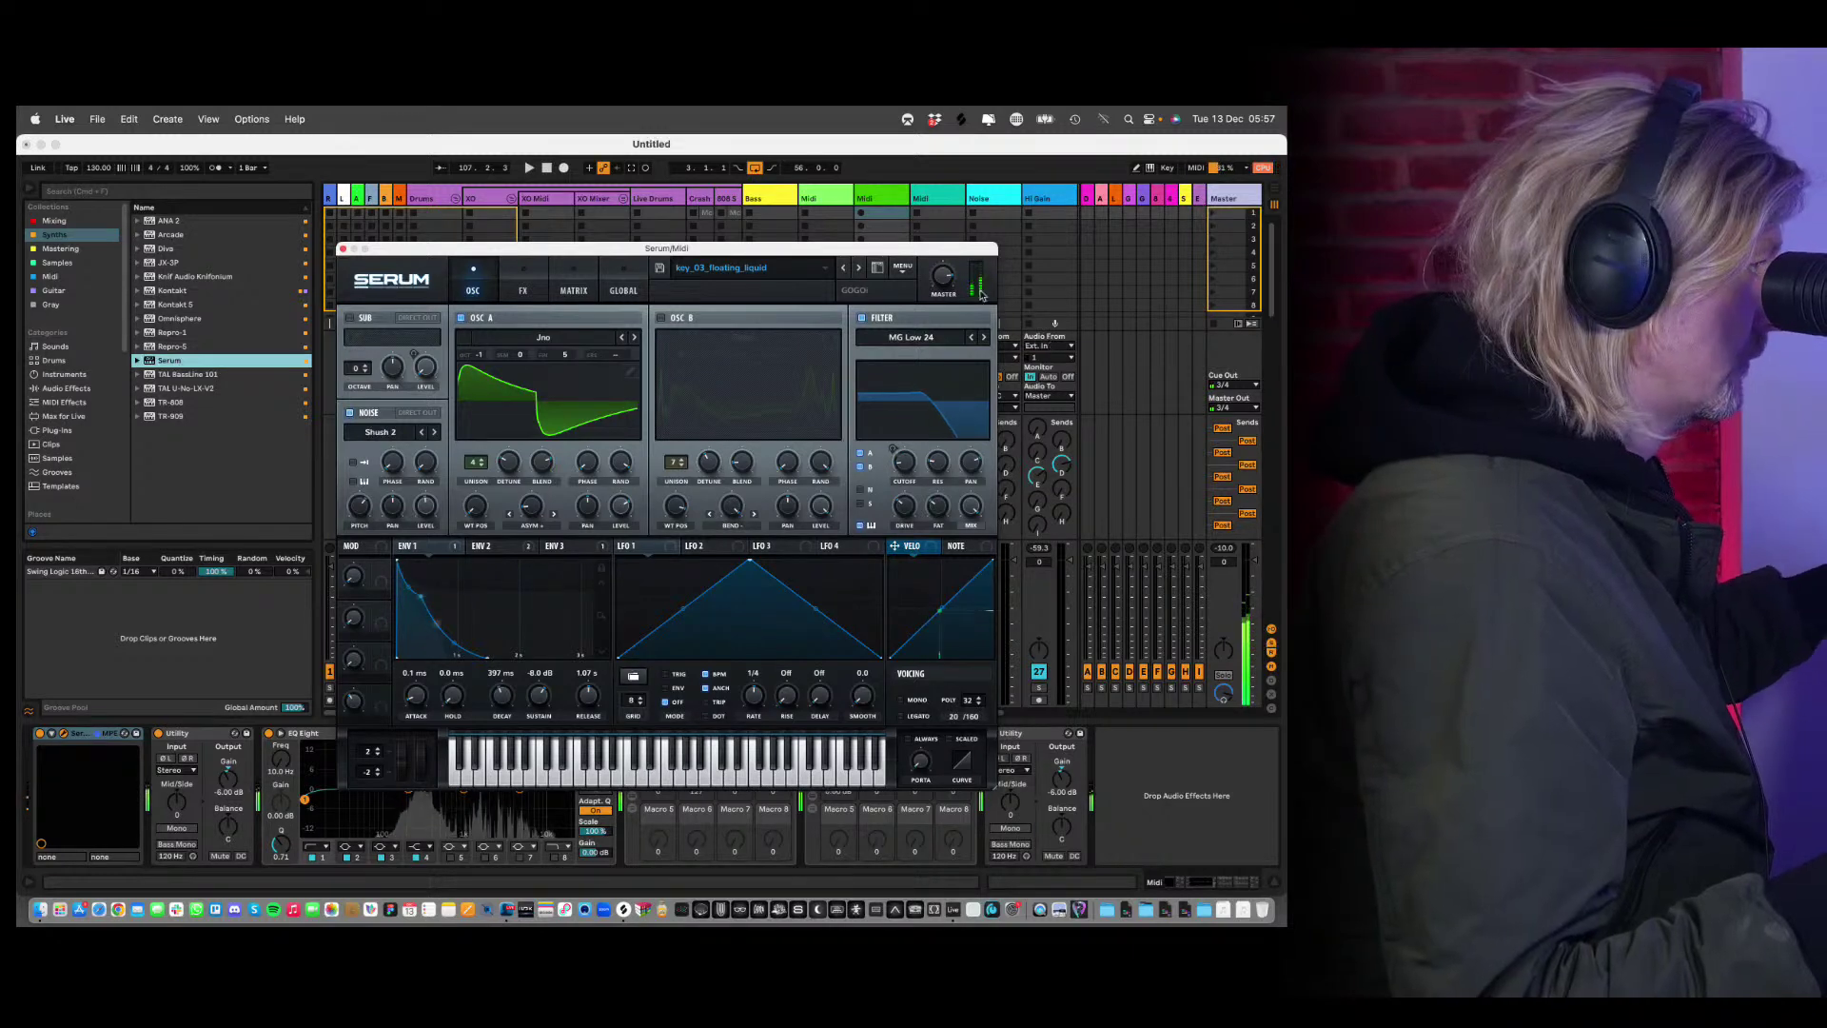
pyautogui.click(860, 268)
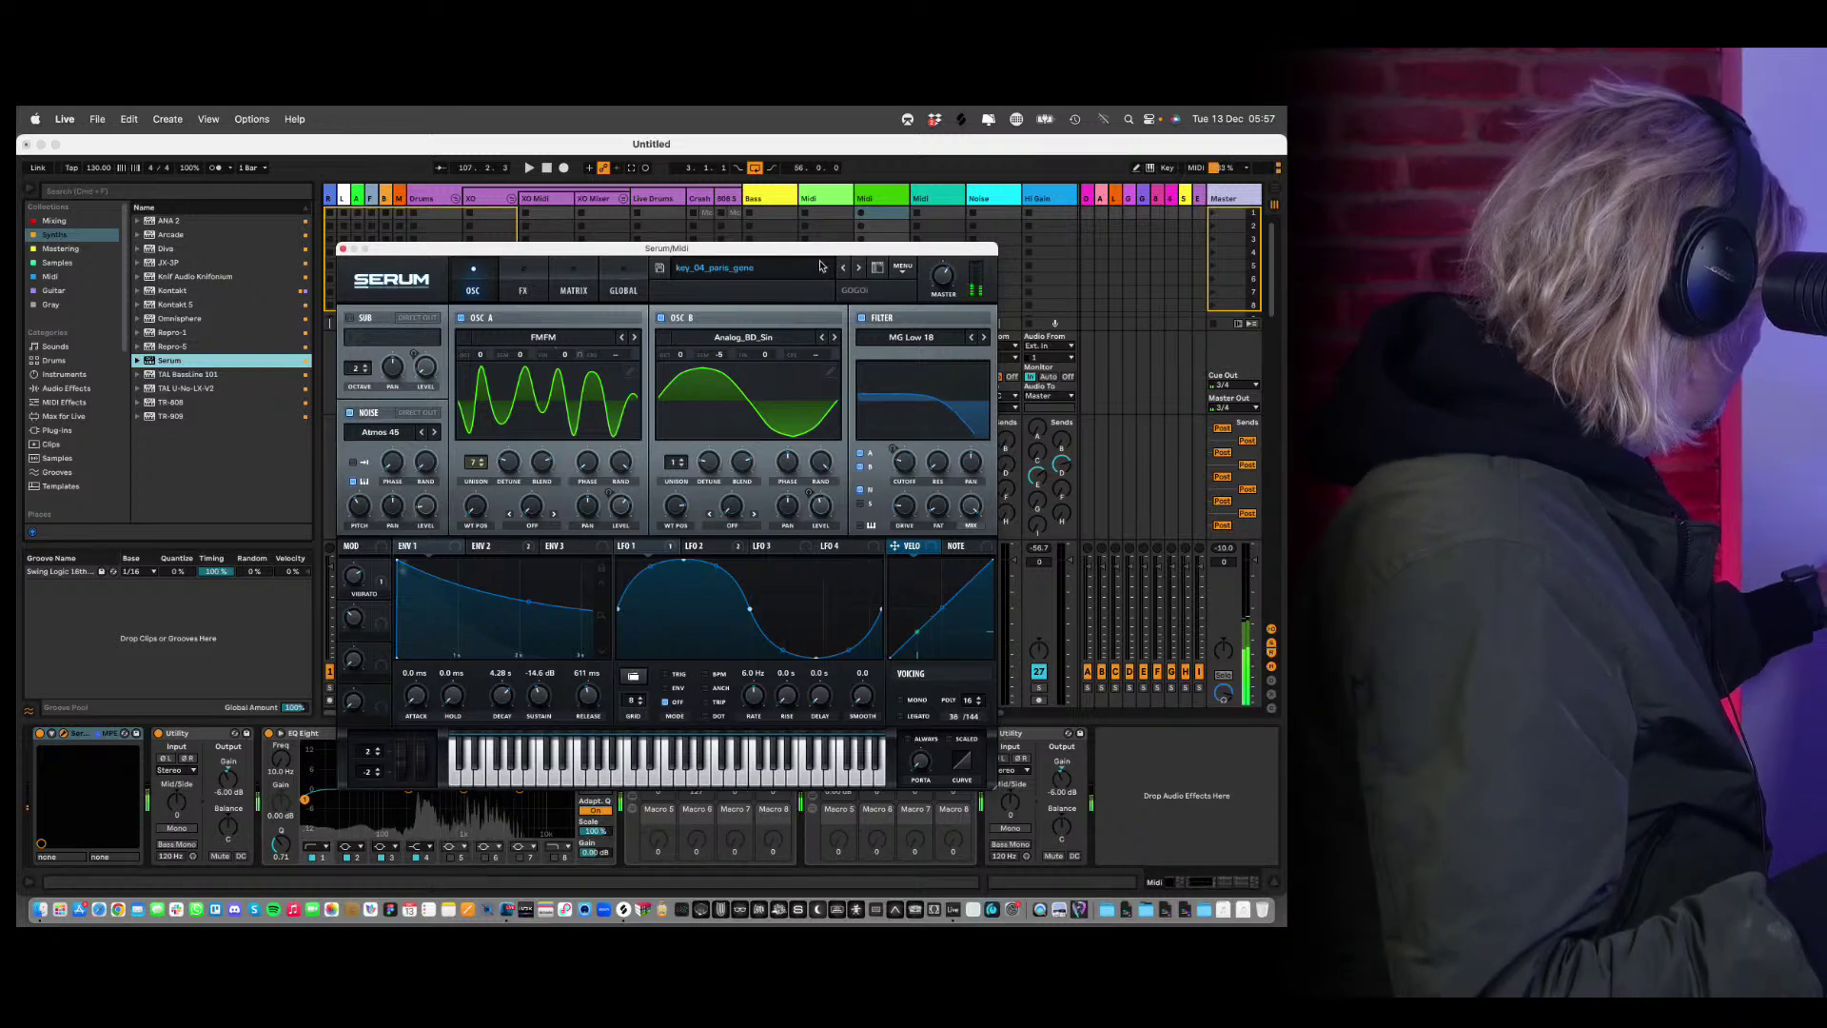
pyautogui.click(859, 268)
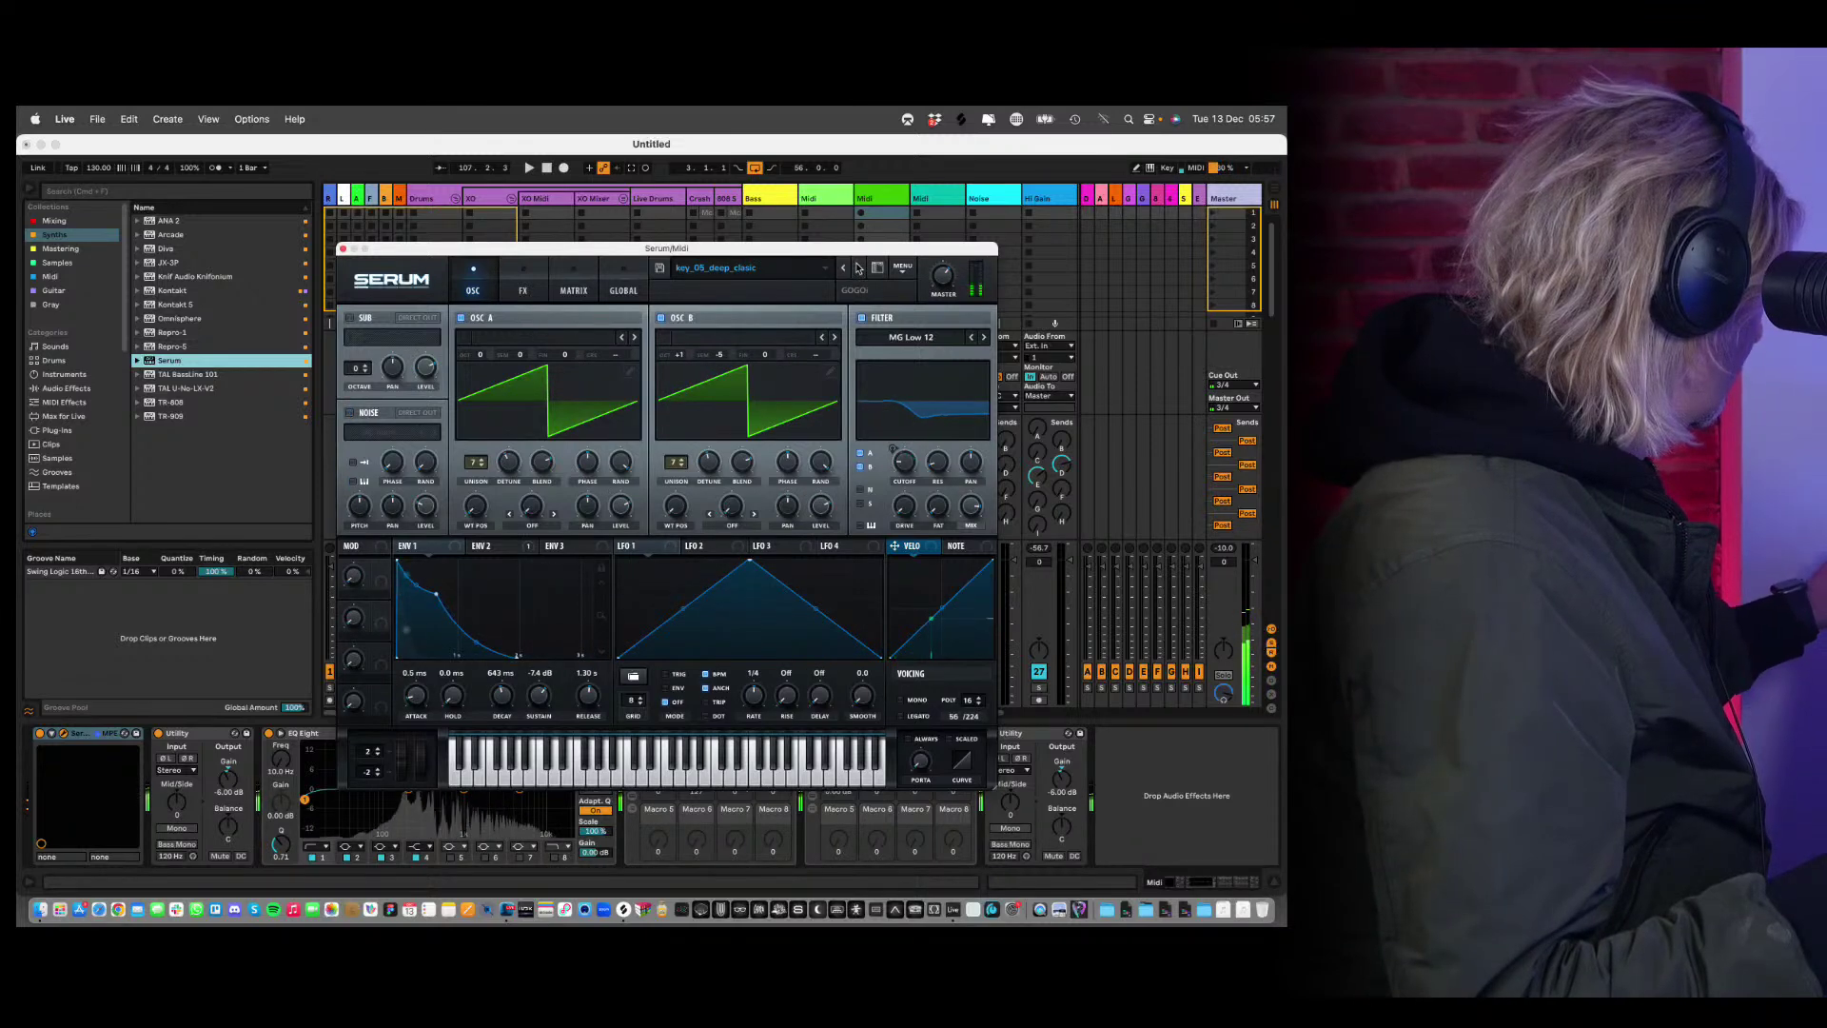
# Switch Serum to the key_06 preset and record a MIDI clip in the first slot of Midi track 24.
pyautogui.click(860, 268)
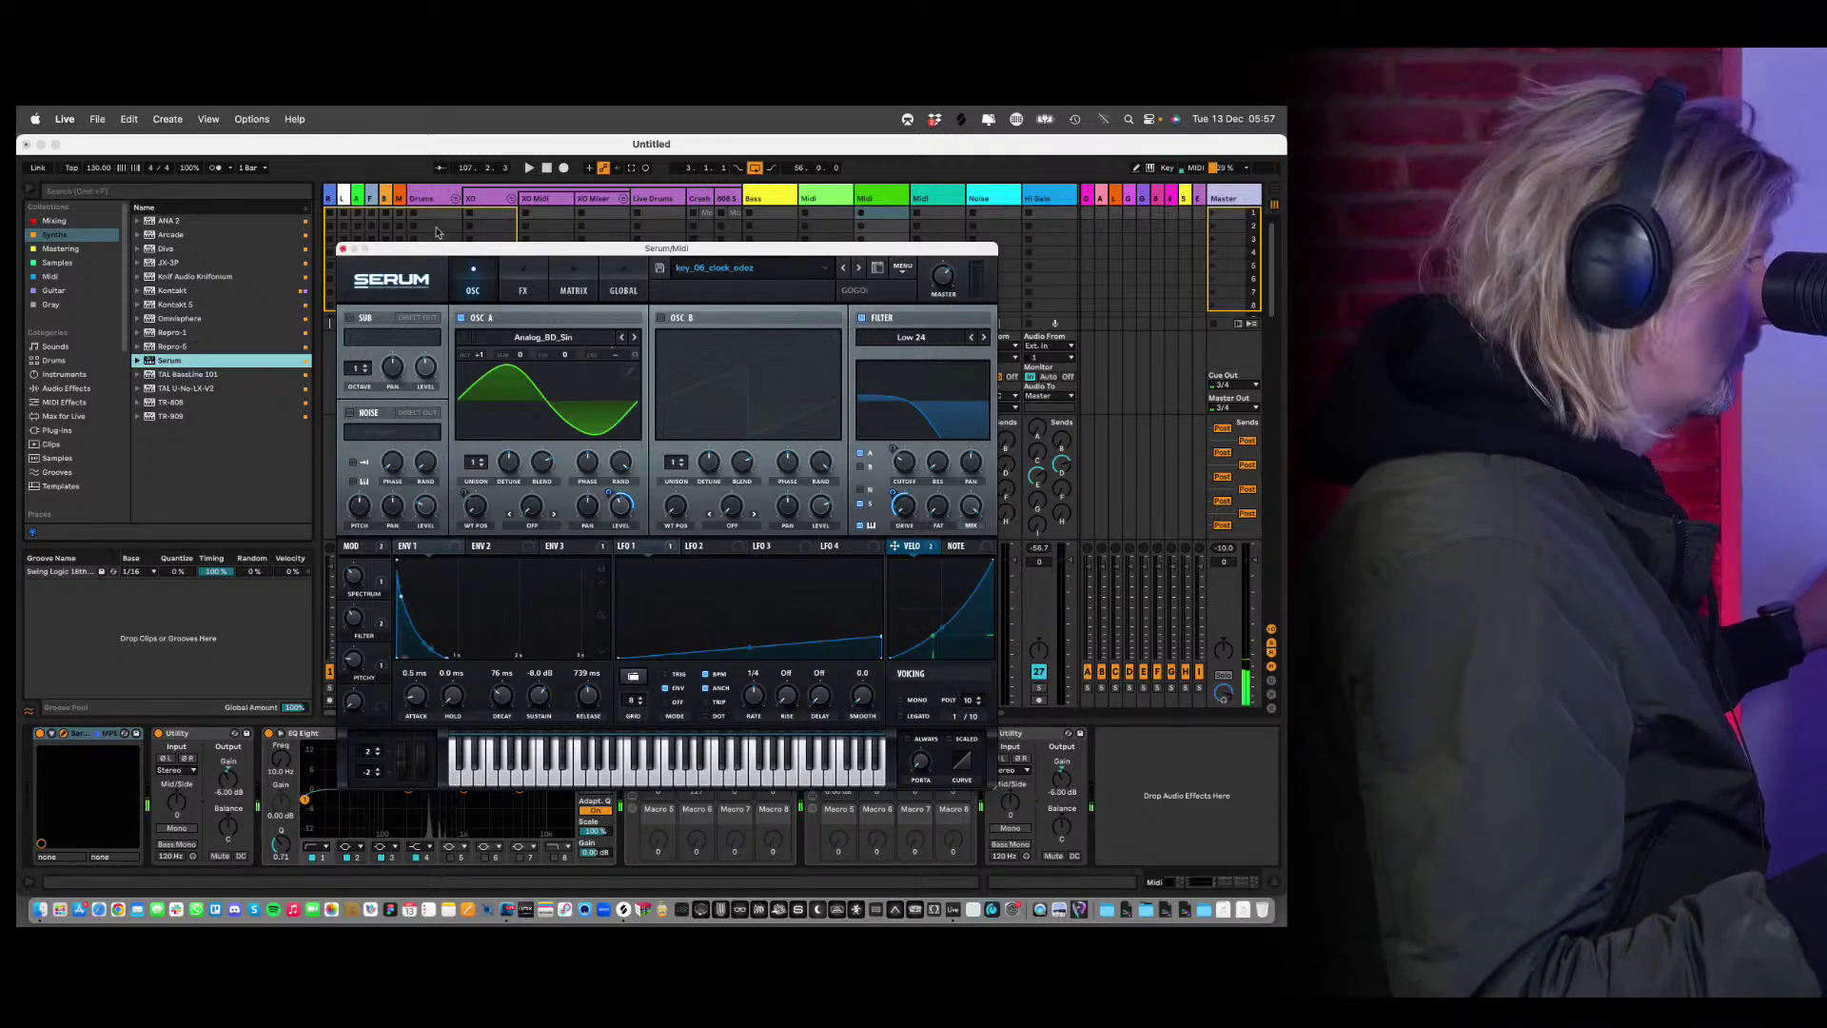
pyautogui.click(861, 215)
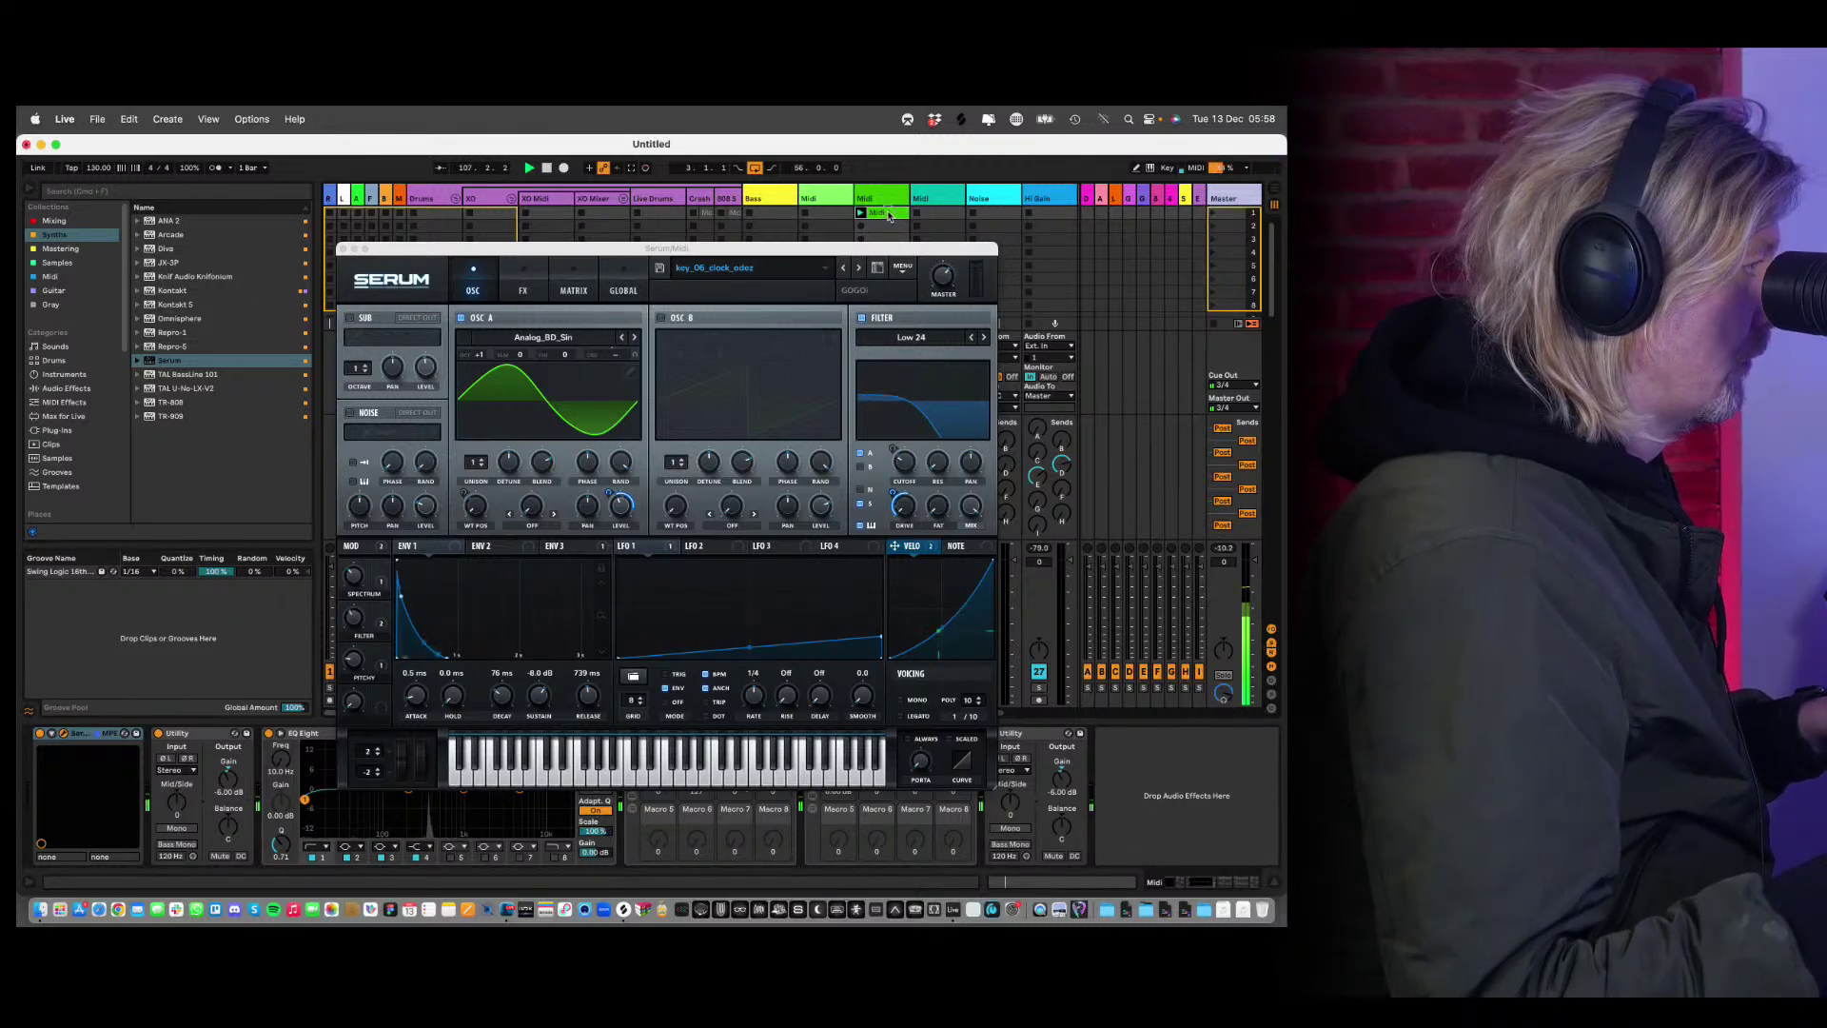
pyautogui.click(868, 212)
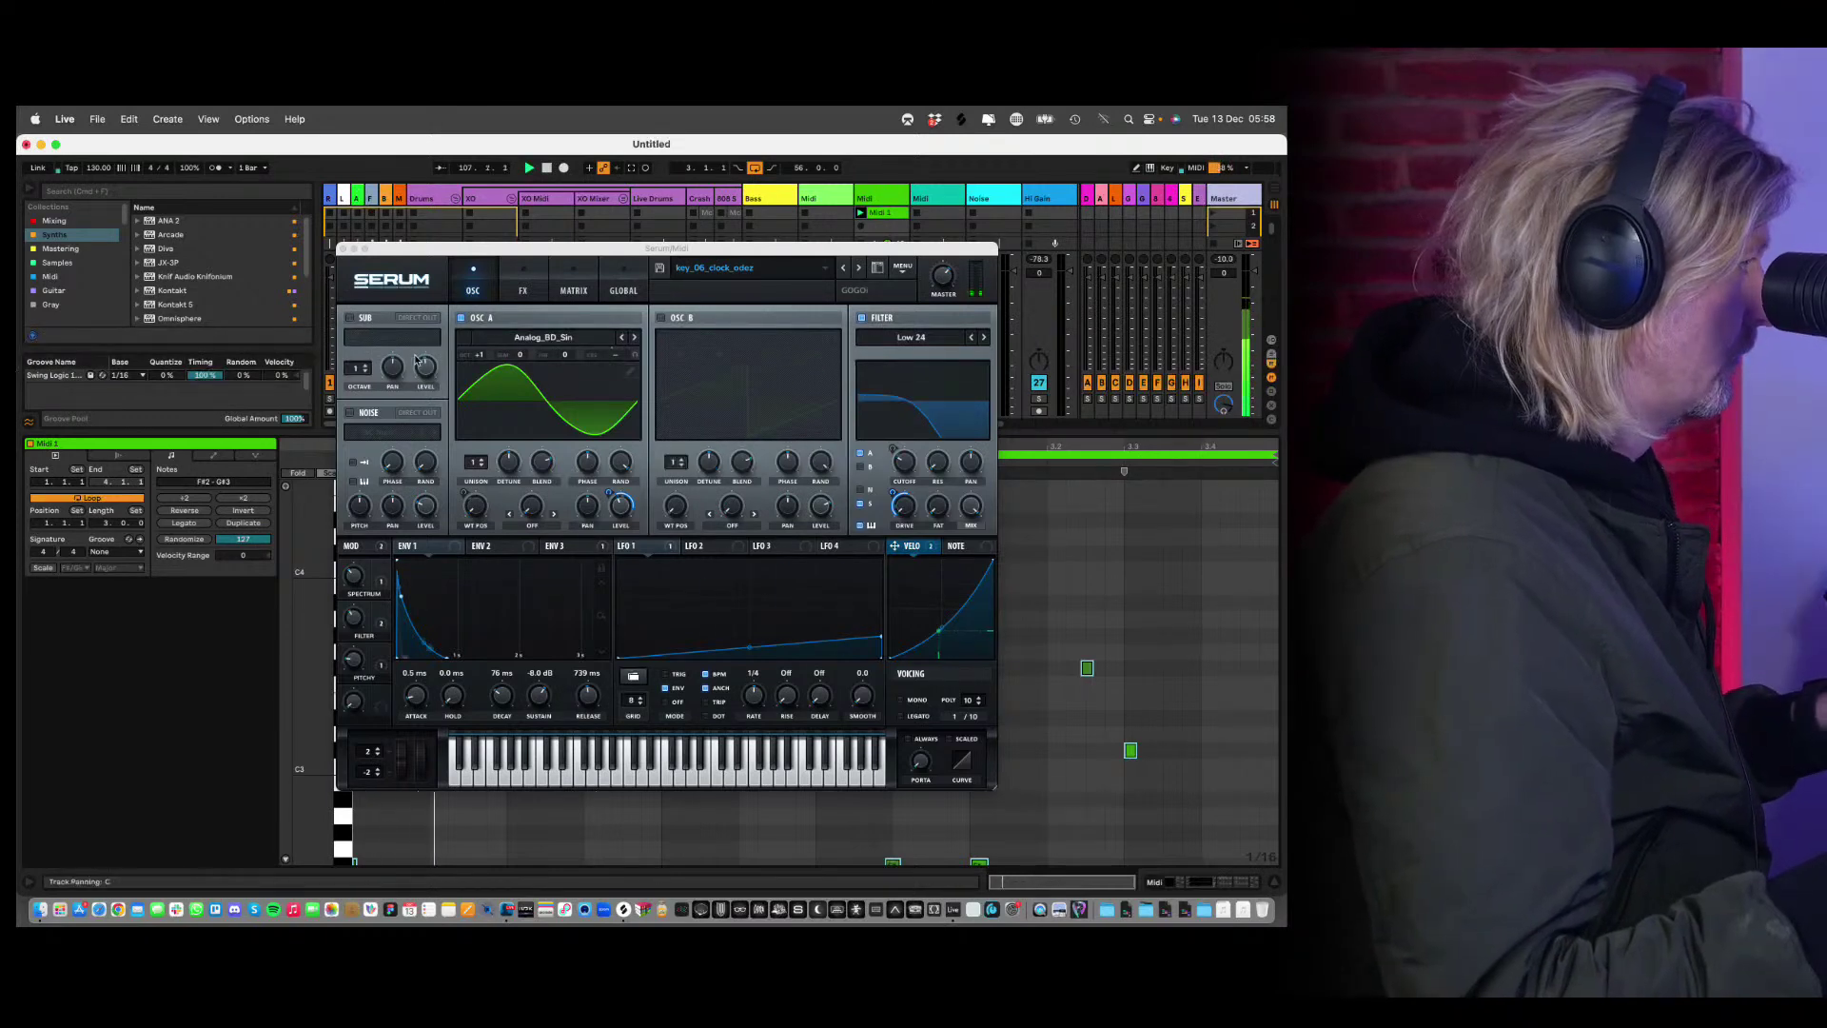
pyautogui.click(341, 248)
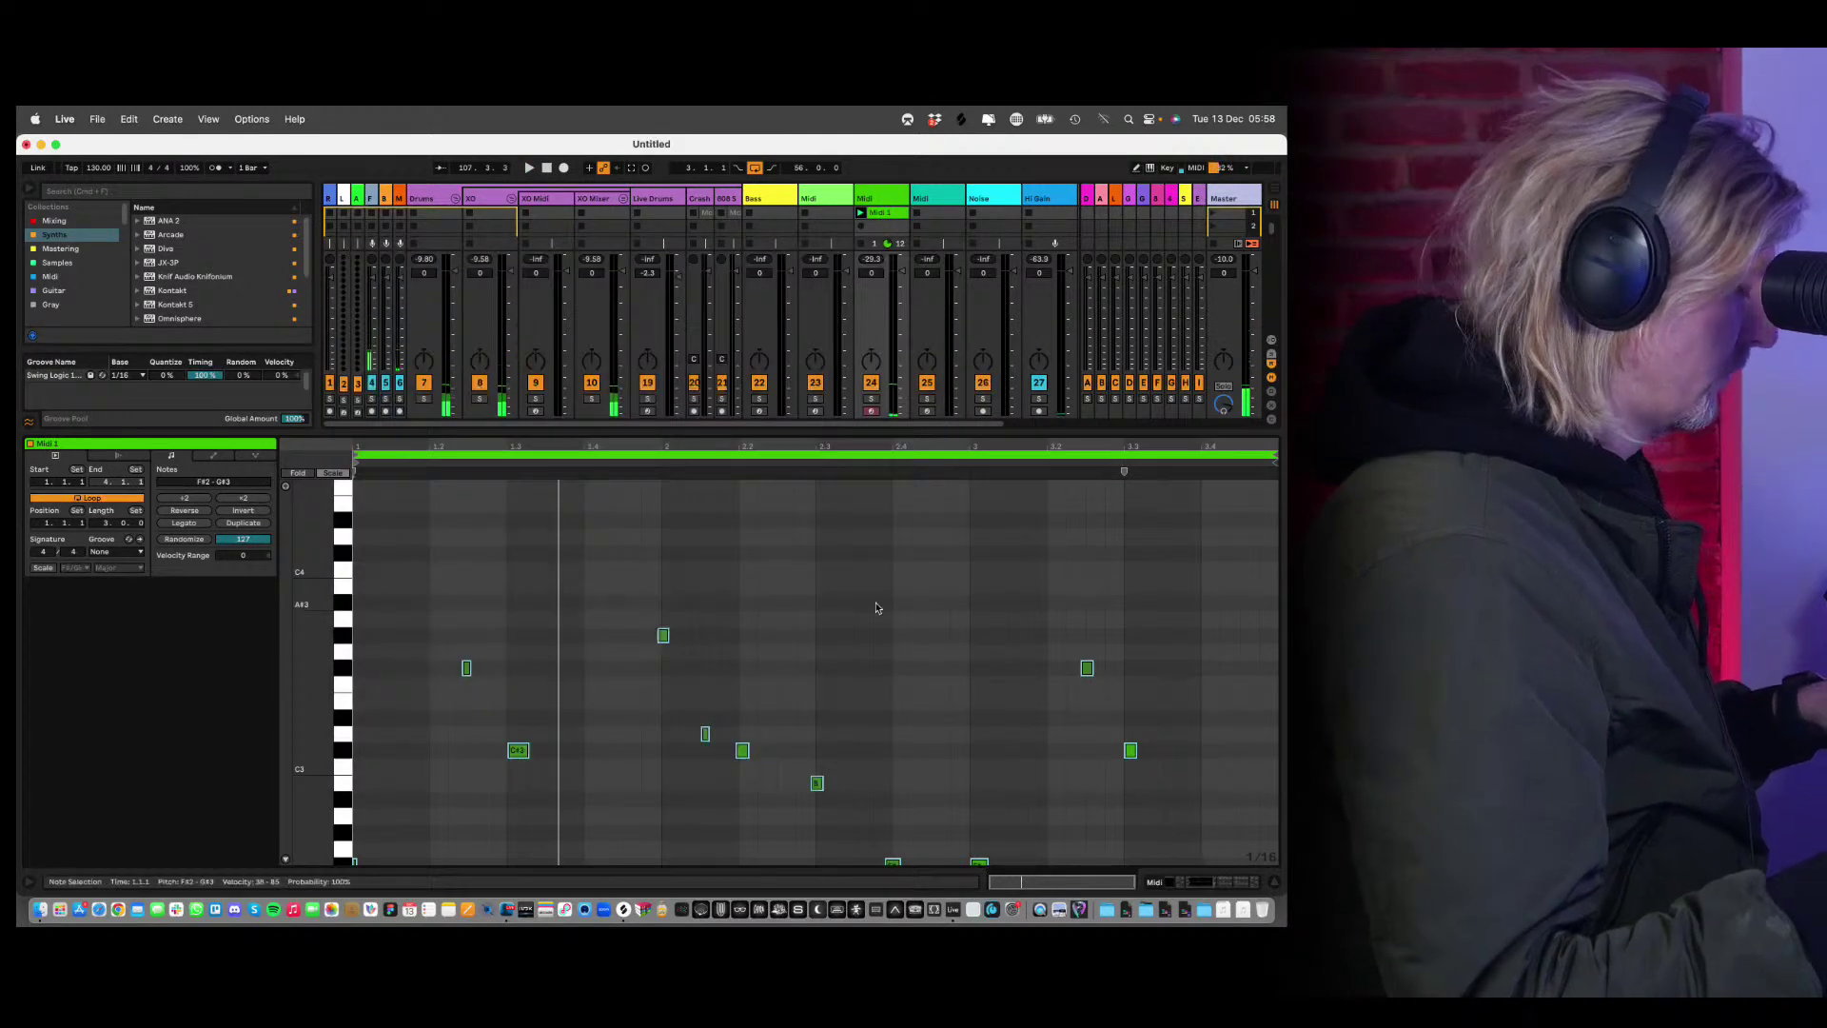
# Quantize all notes in the recorded Midi clip and set its loop length to 4 bars.
pyautogui.press('super+a')
pyautogui.press('space')
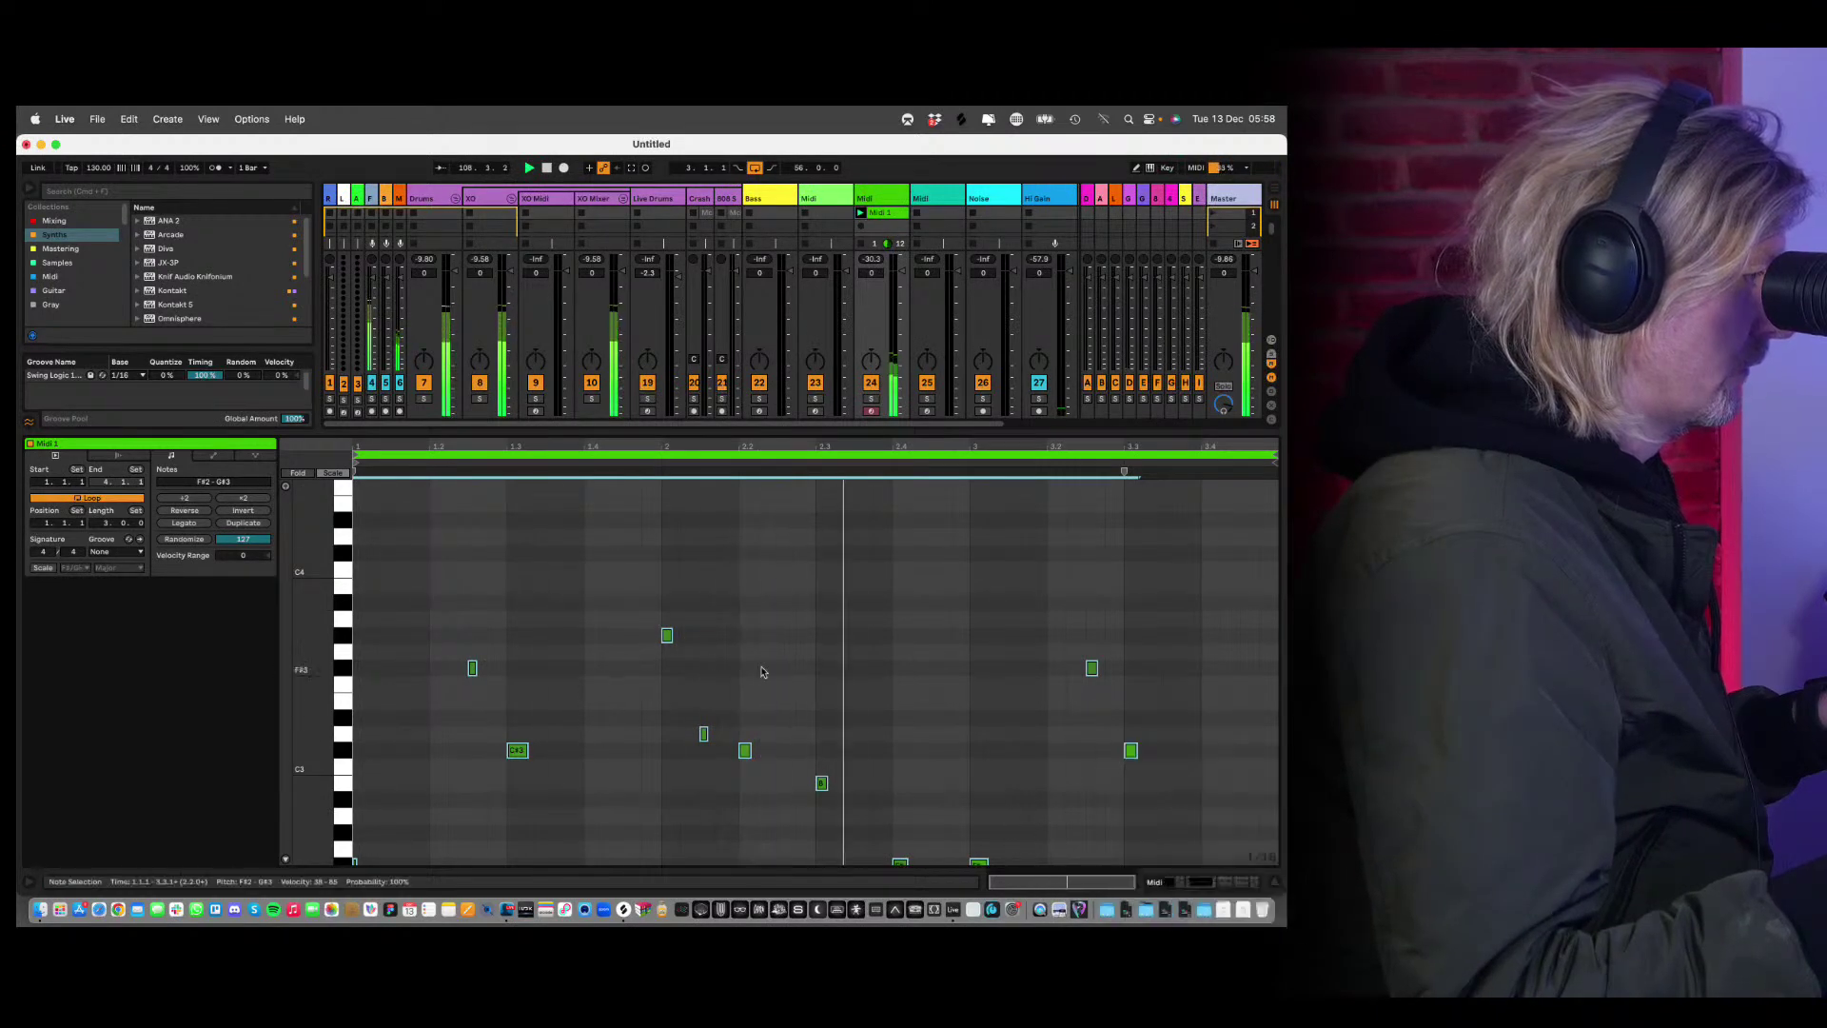
pyautogui.click(1274, 882)
pyautogui.click(1275, 881)
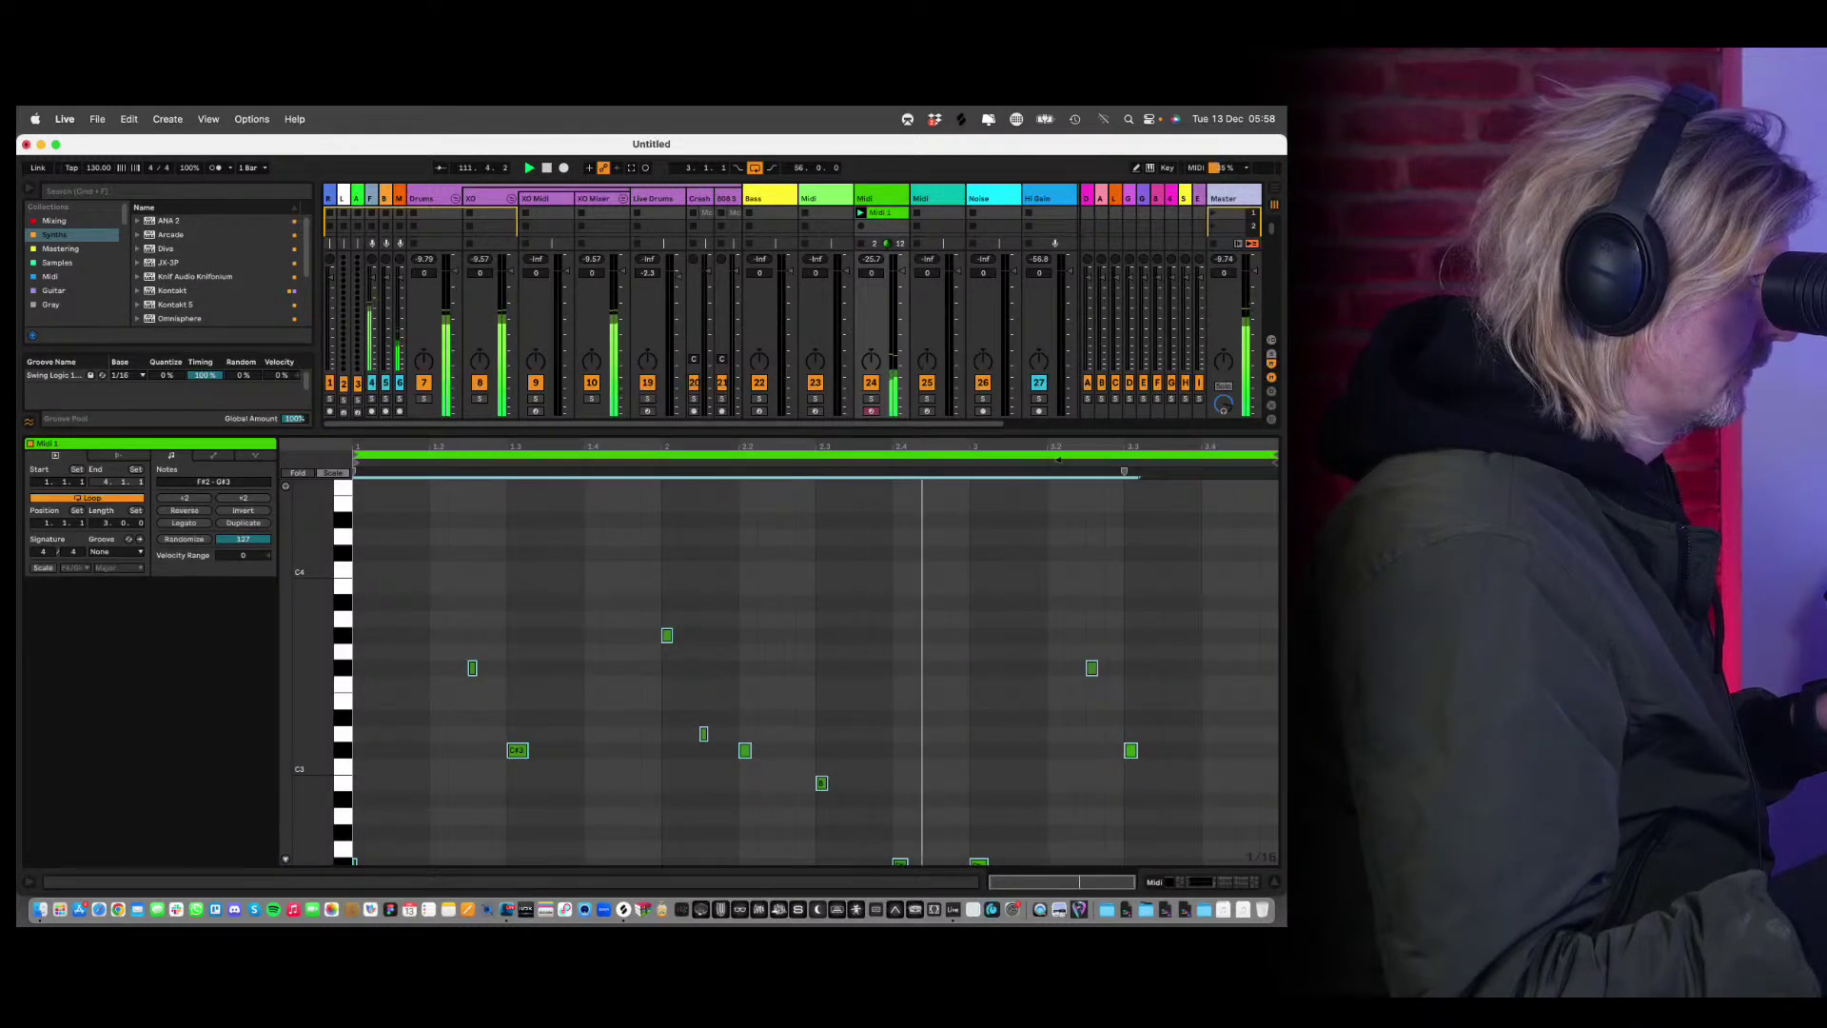
pyautogui.moveTo(108, 530); pyautogui.dragTo(108, 519)
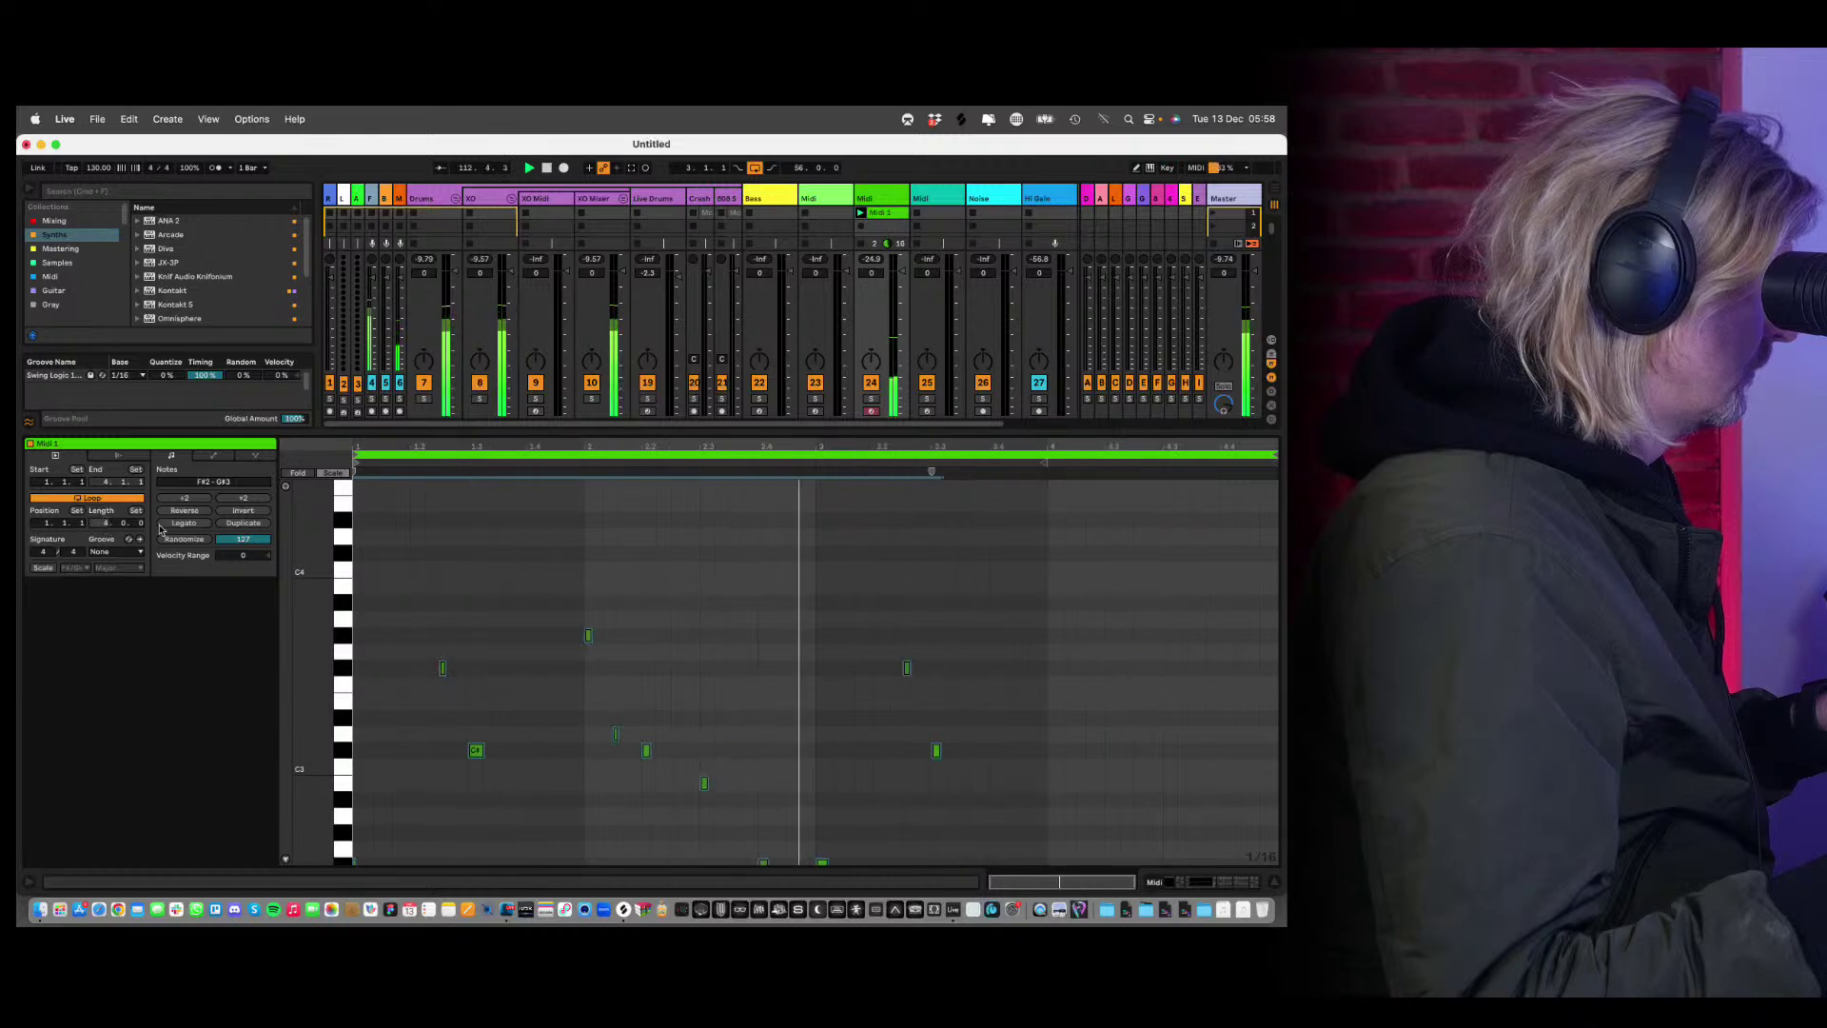
pyautogui.click(1275, 881)
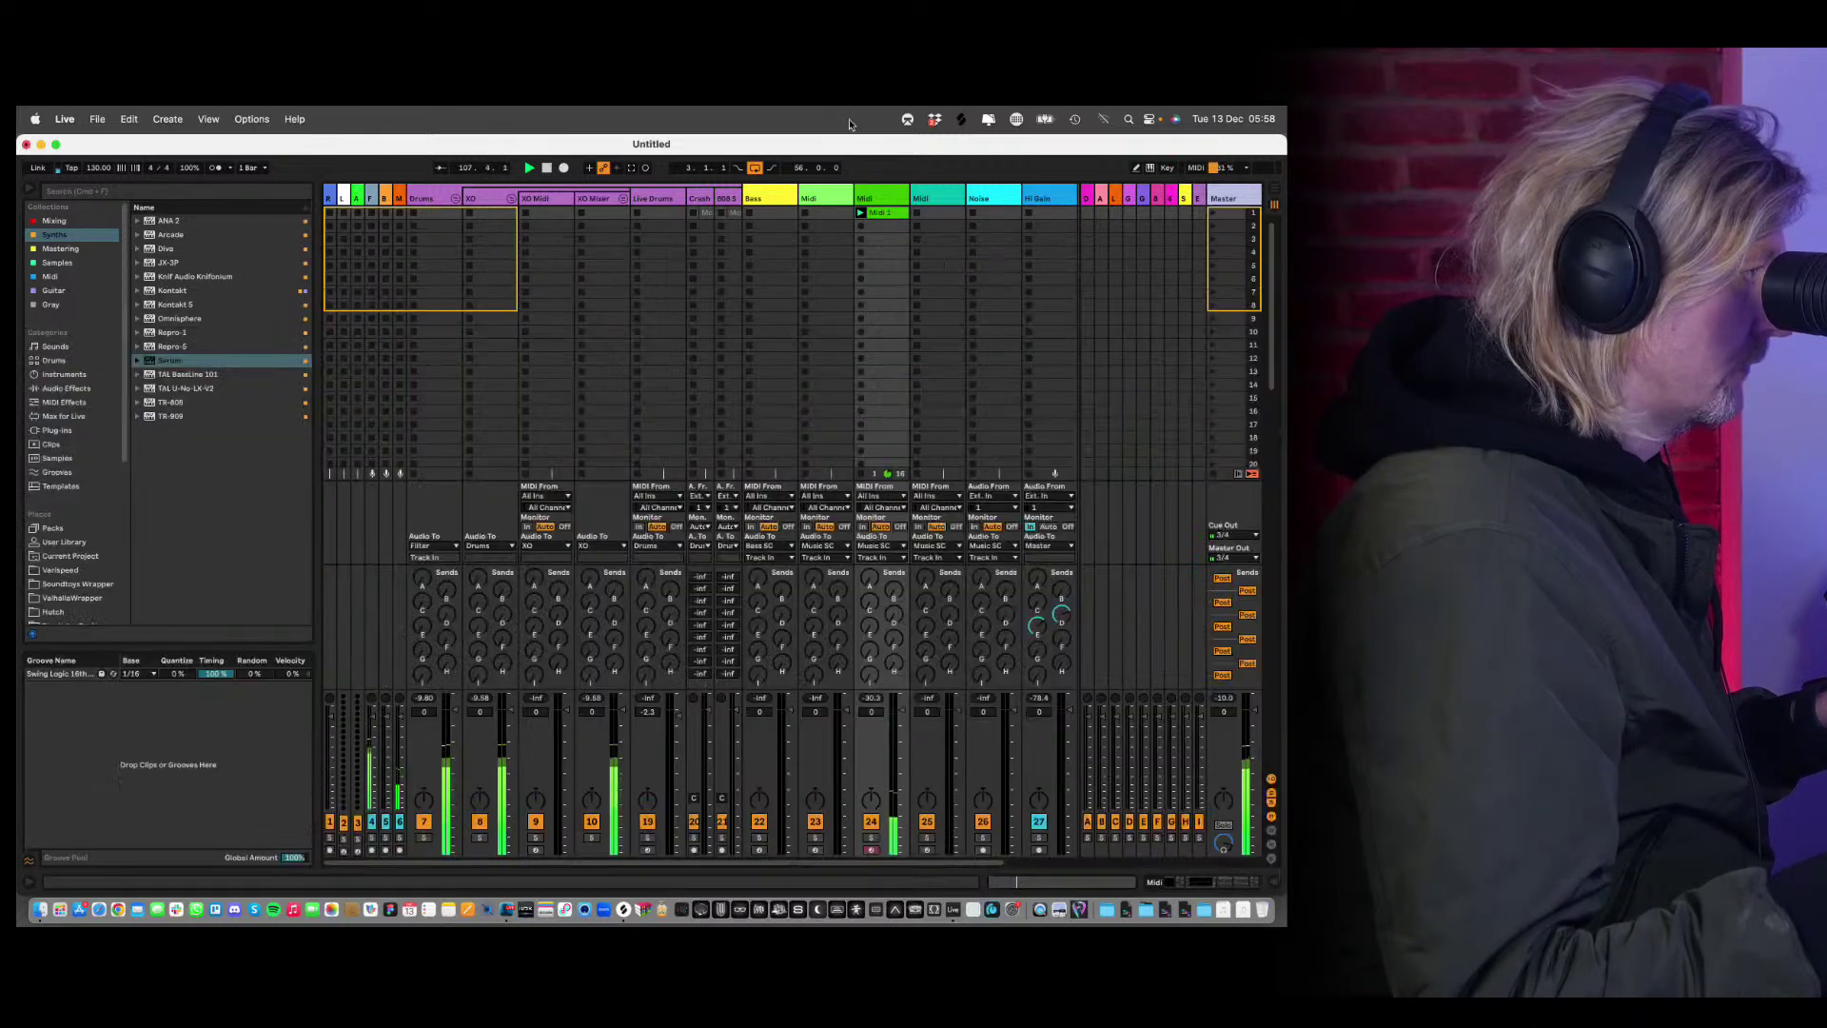
# Load the Repro-1 synth onto the Bass track.
pyautogui.click(771, 198)
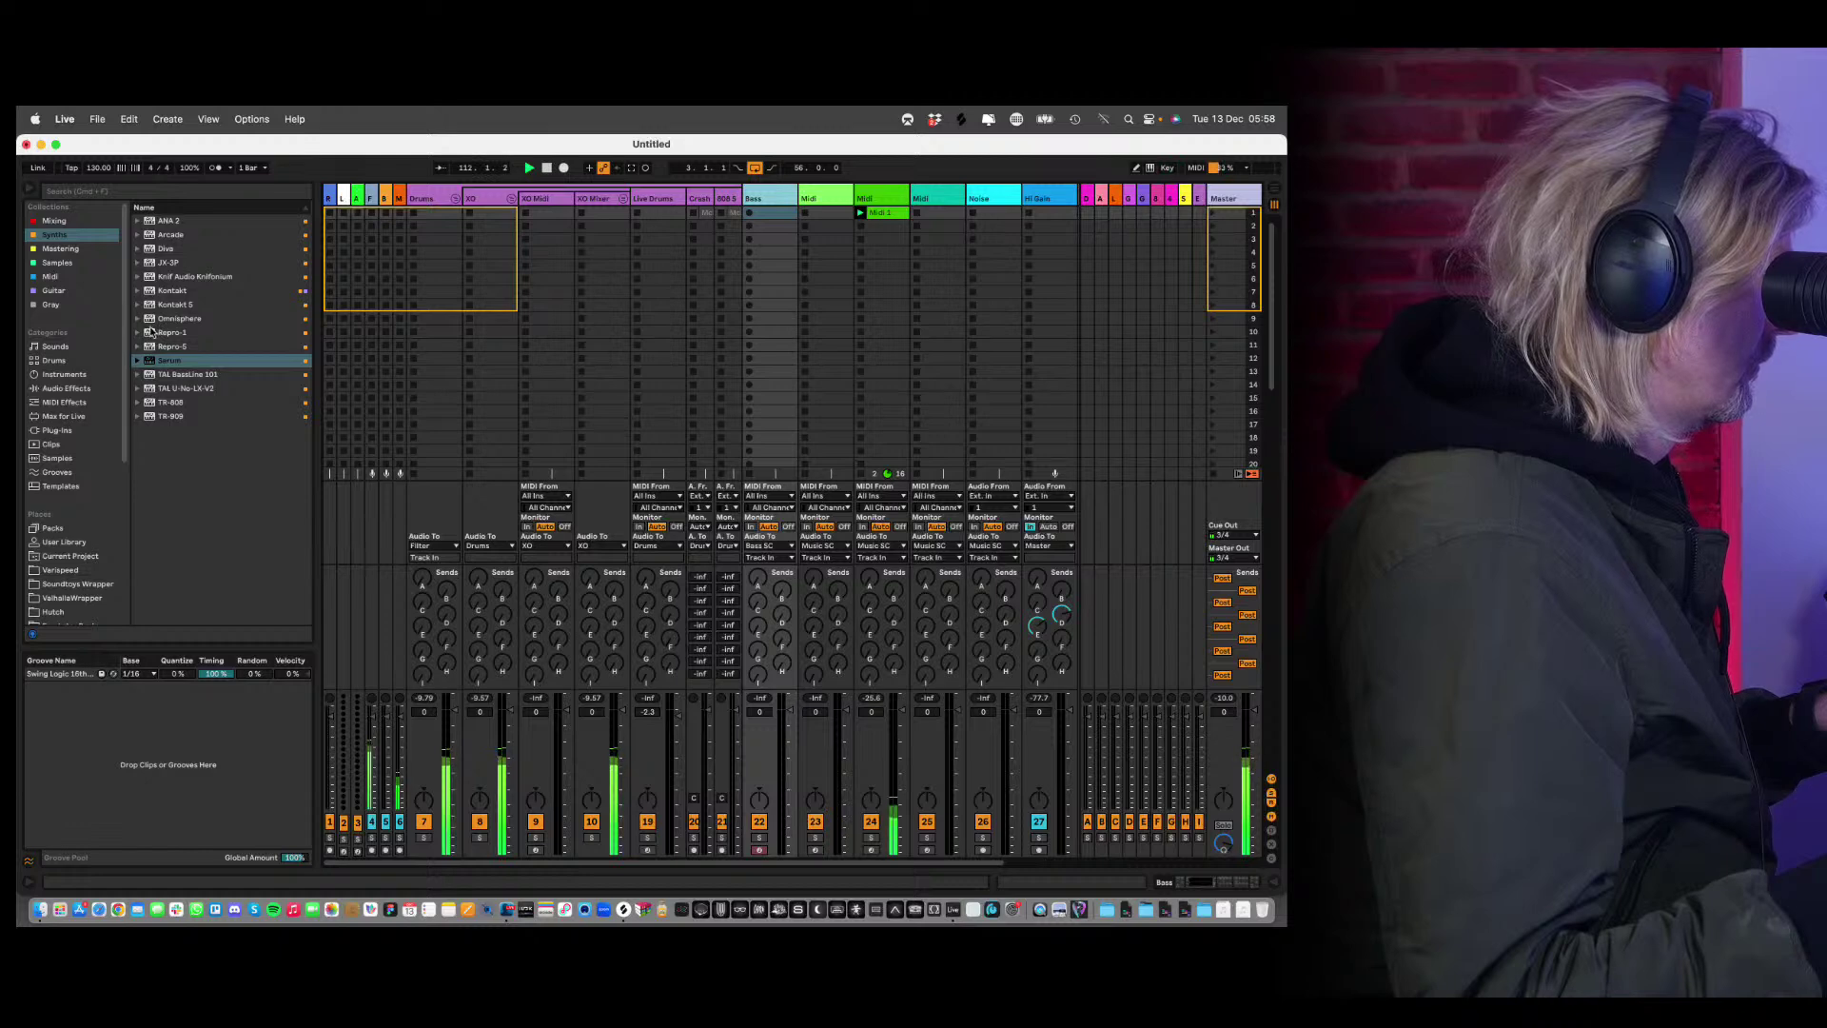
pyautogui.click(168, 332)
pyautogui.doubleClick(791, 199)
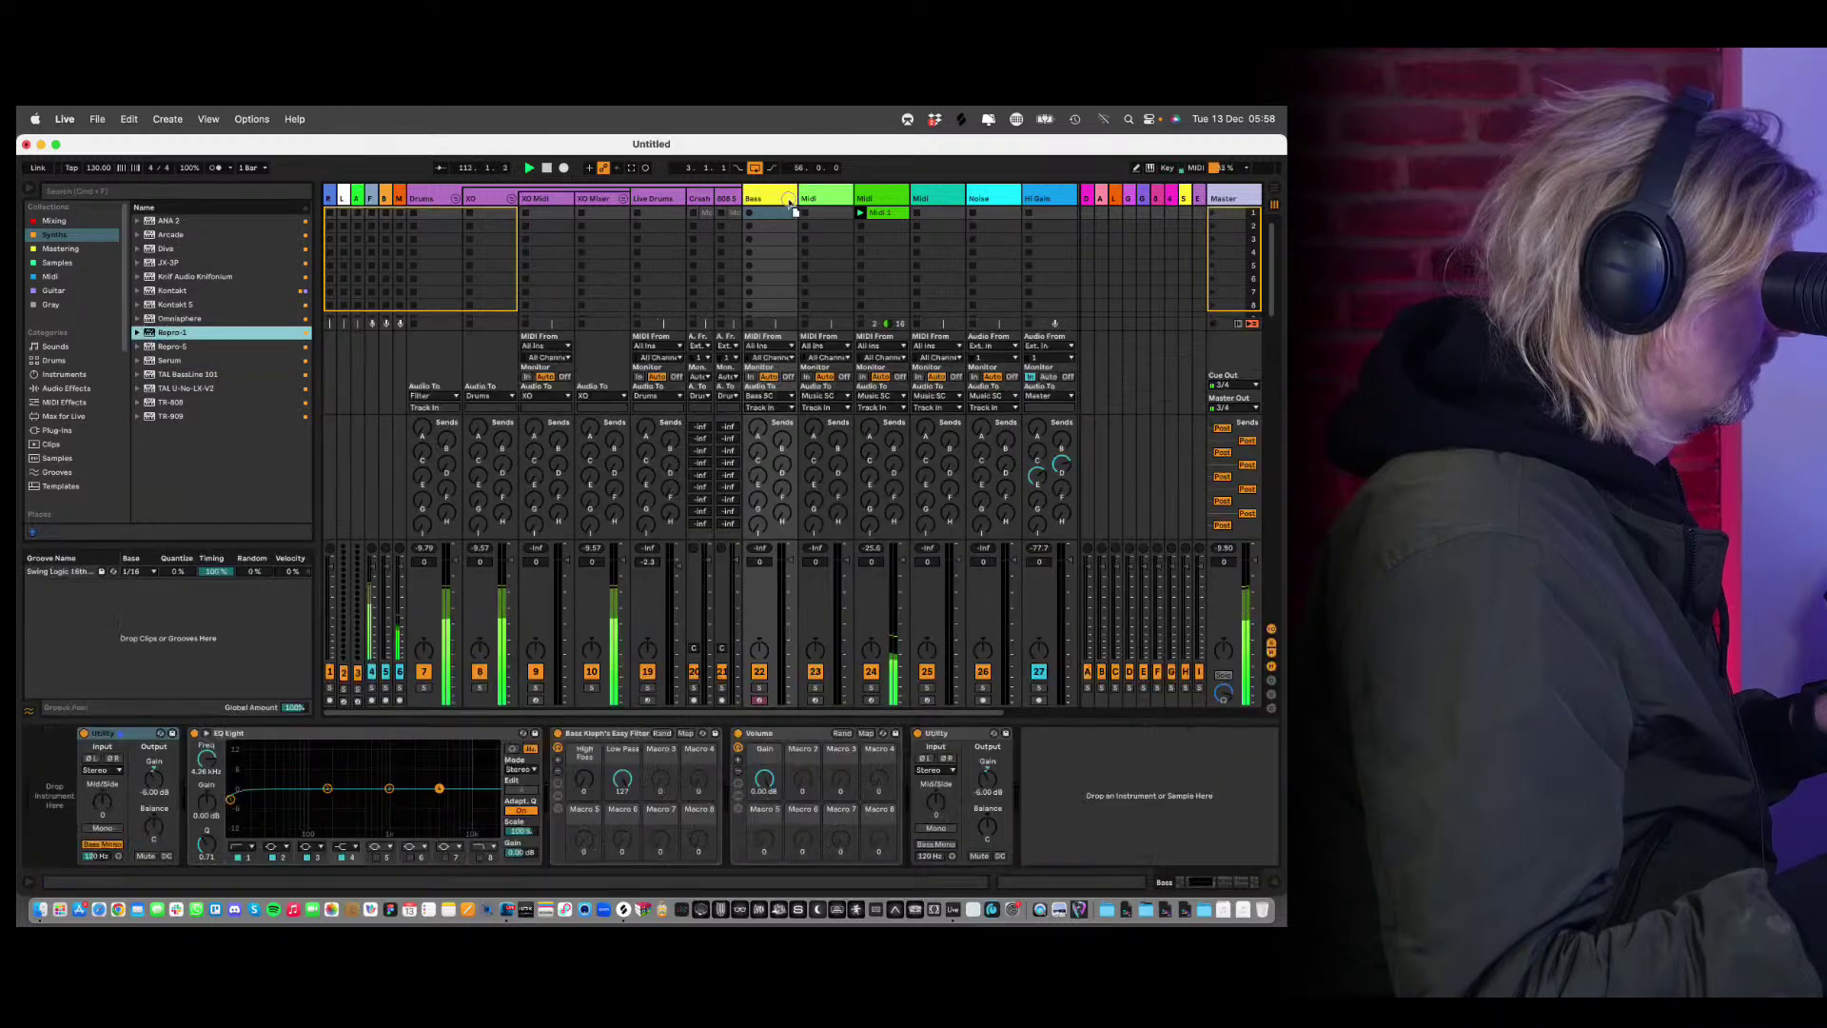
pyautogui.press('Return')
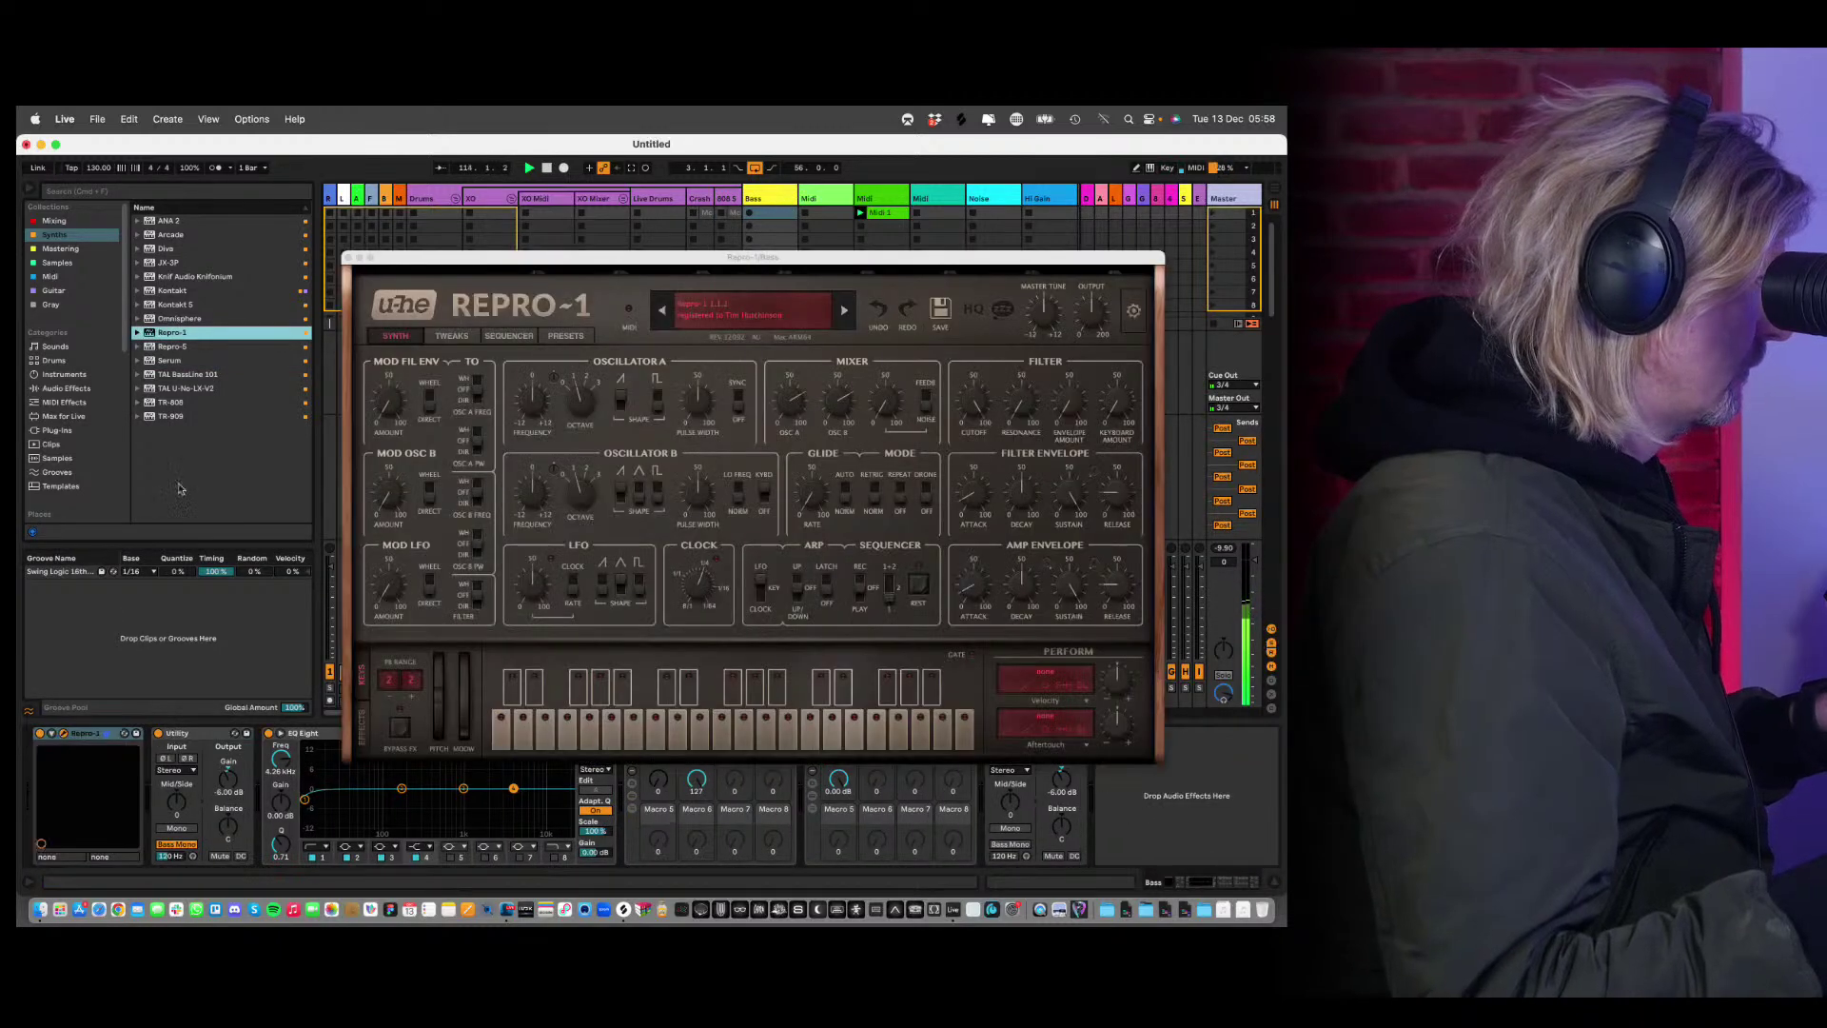
# Load the EH Italo Disco Bass 1 preset from Repro-1's 01 Basses folder and hide the plug-in window.
pyautogui.click(571, 337)
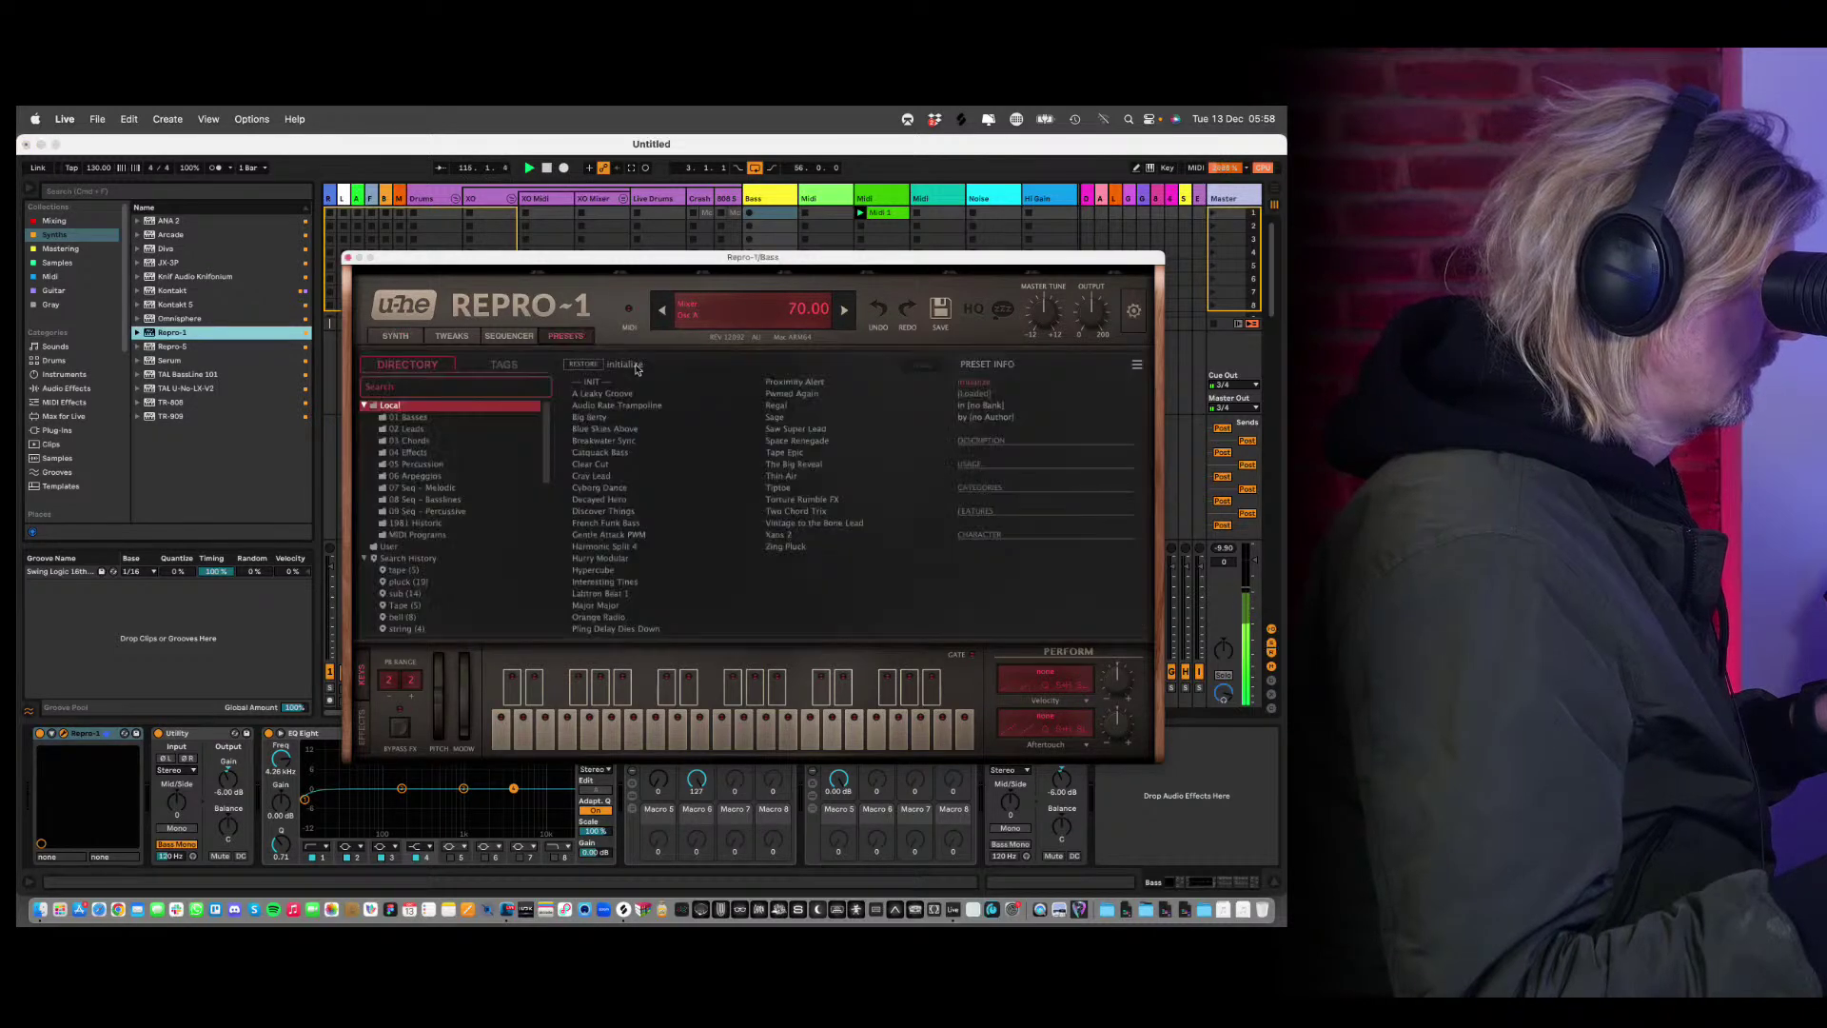
pyautogui.click(422, 419)
pyautogui.click(828, 535)
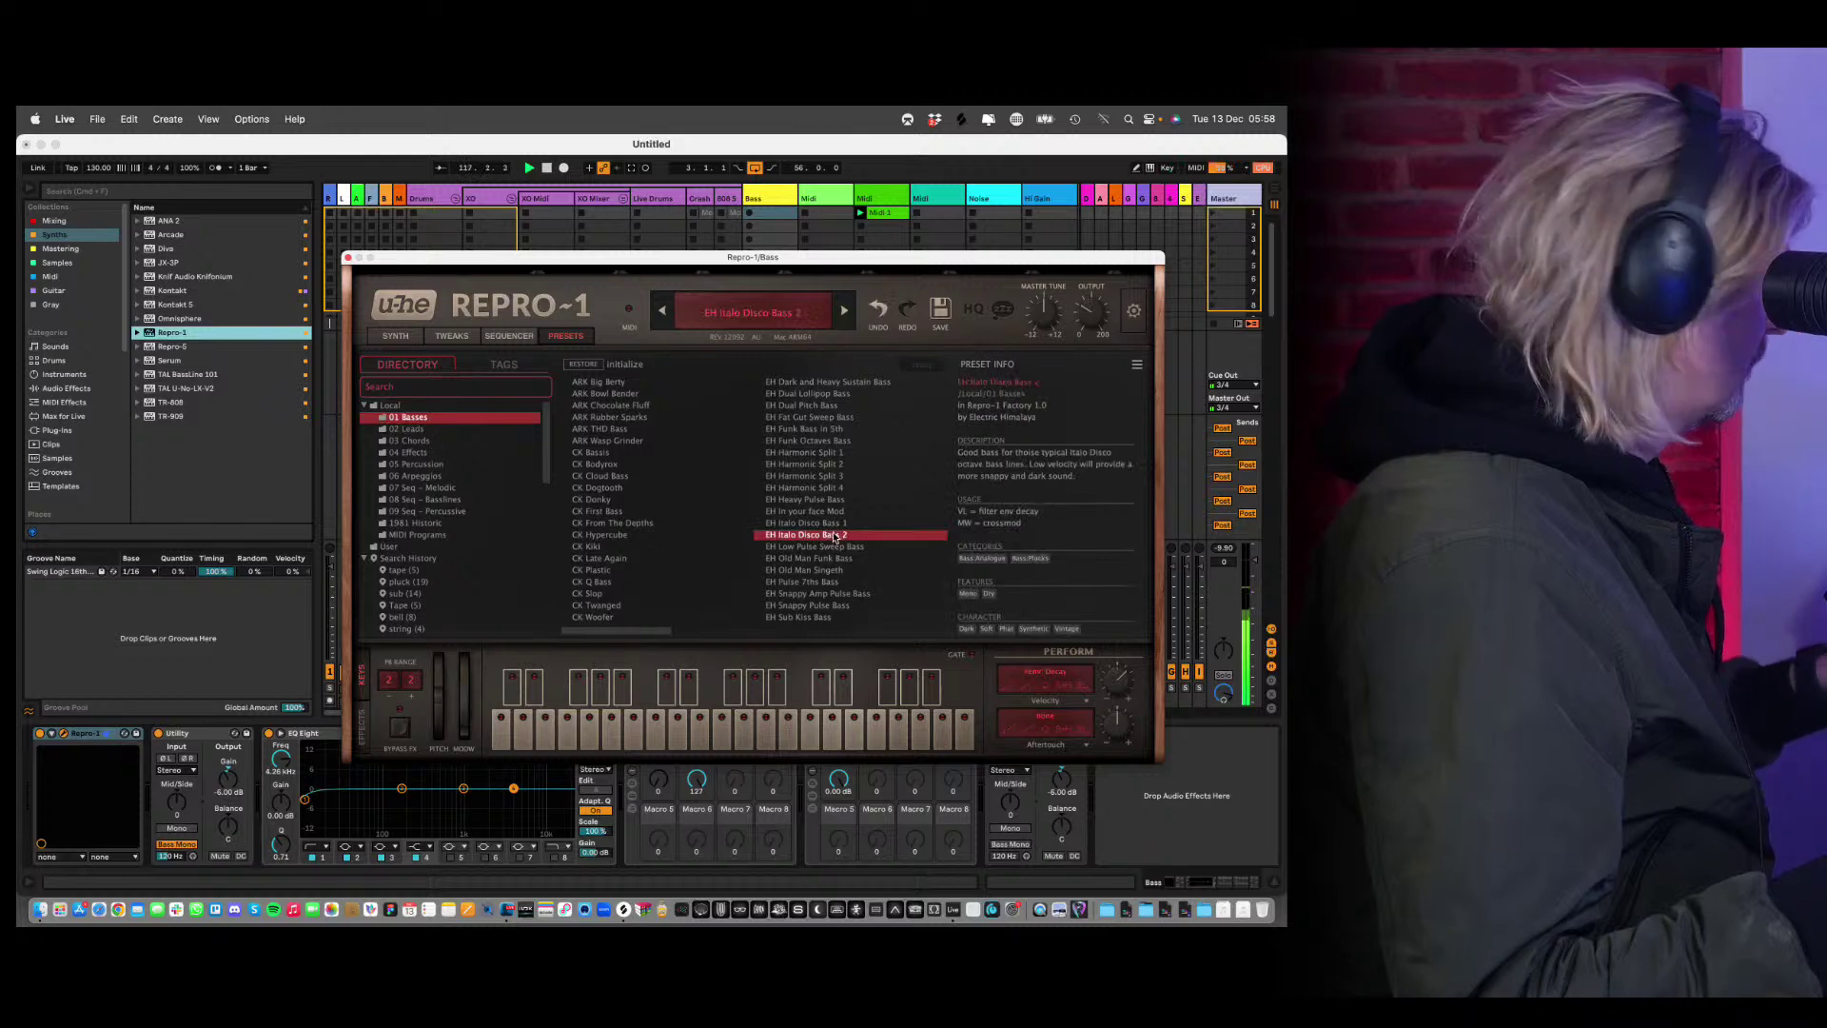
pyautogui.click(782, 522)
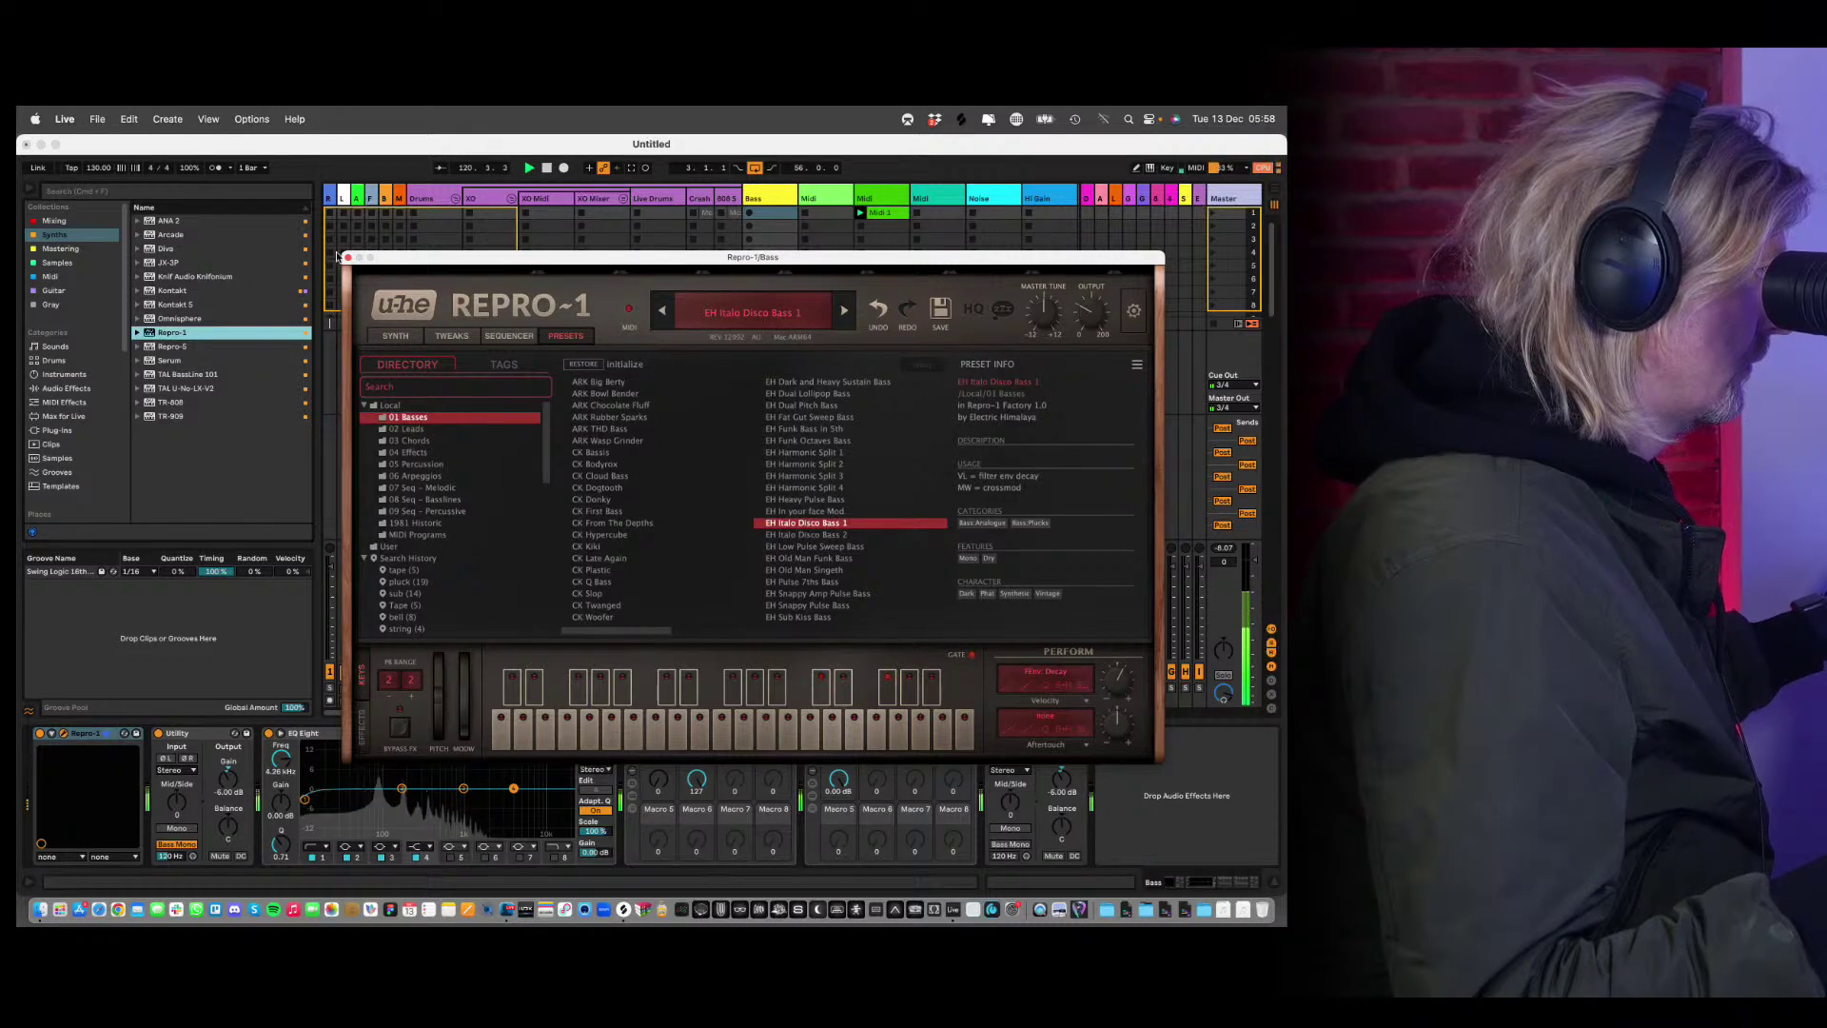
pyautogui.press('super+alt+p')
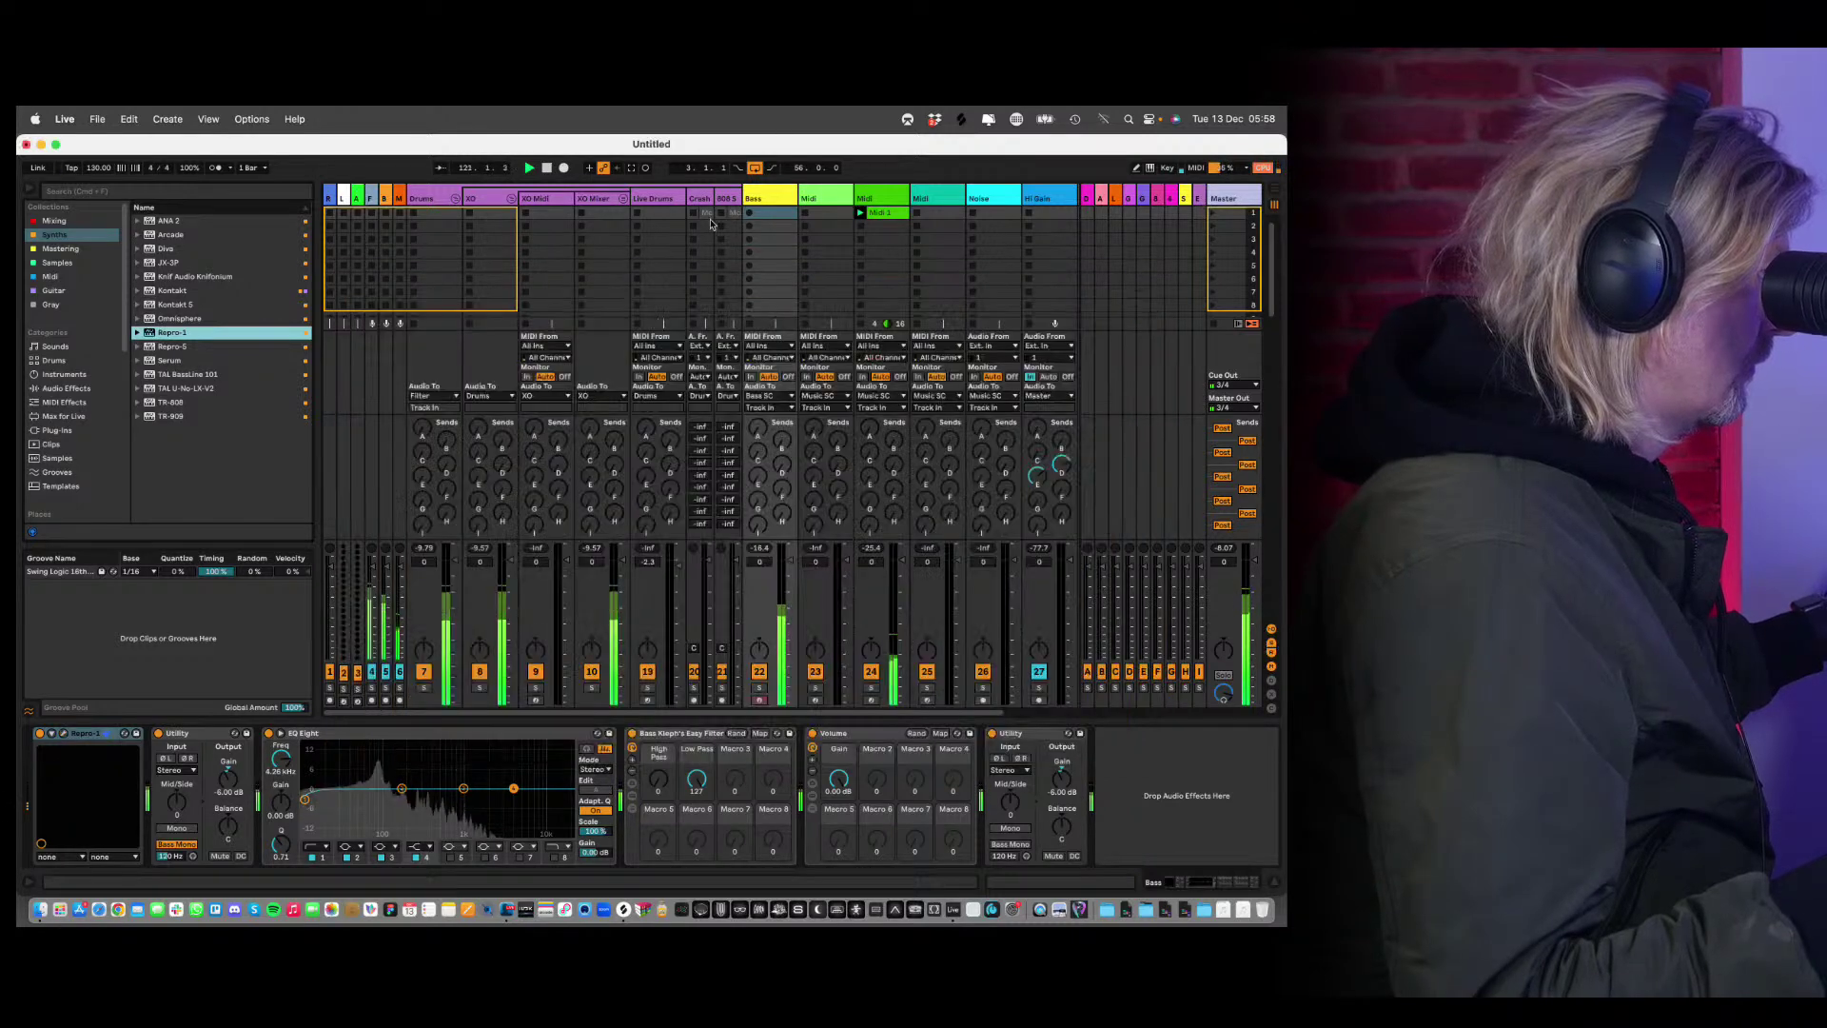
# Create an empty MIDI clip in the Bass track's first slot and turn on the F#/Gb Minor scale for it.
pyautogui.doubleClick(768, 213)
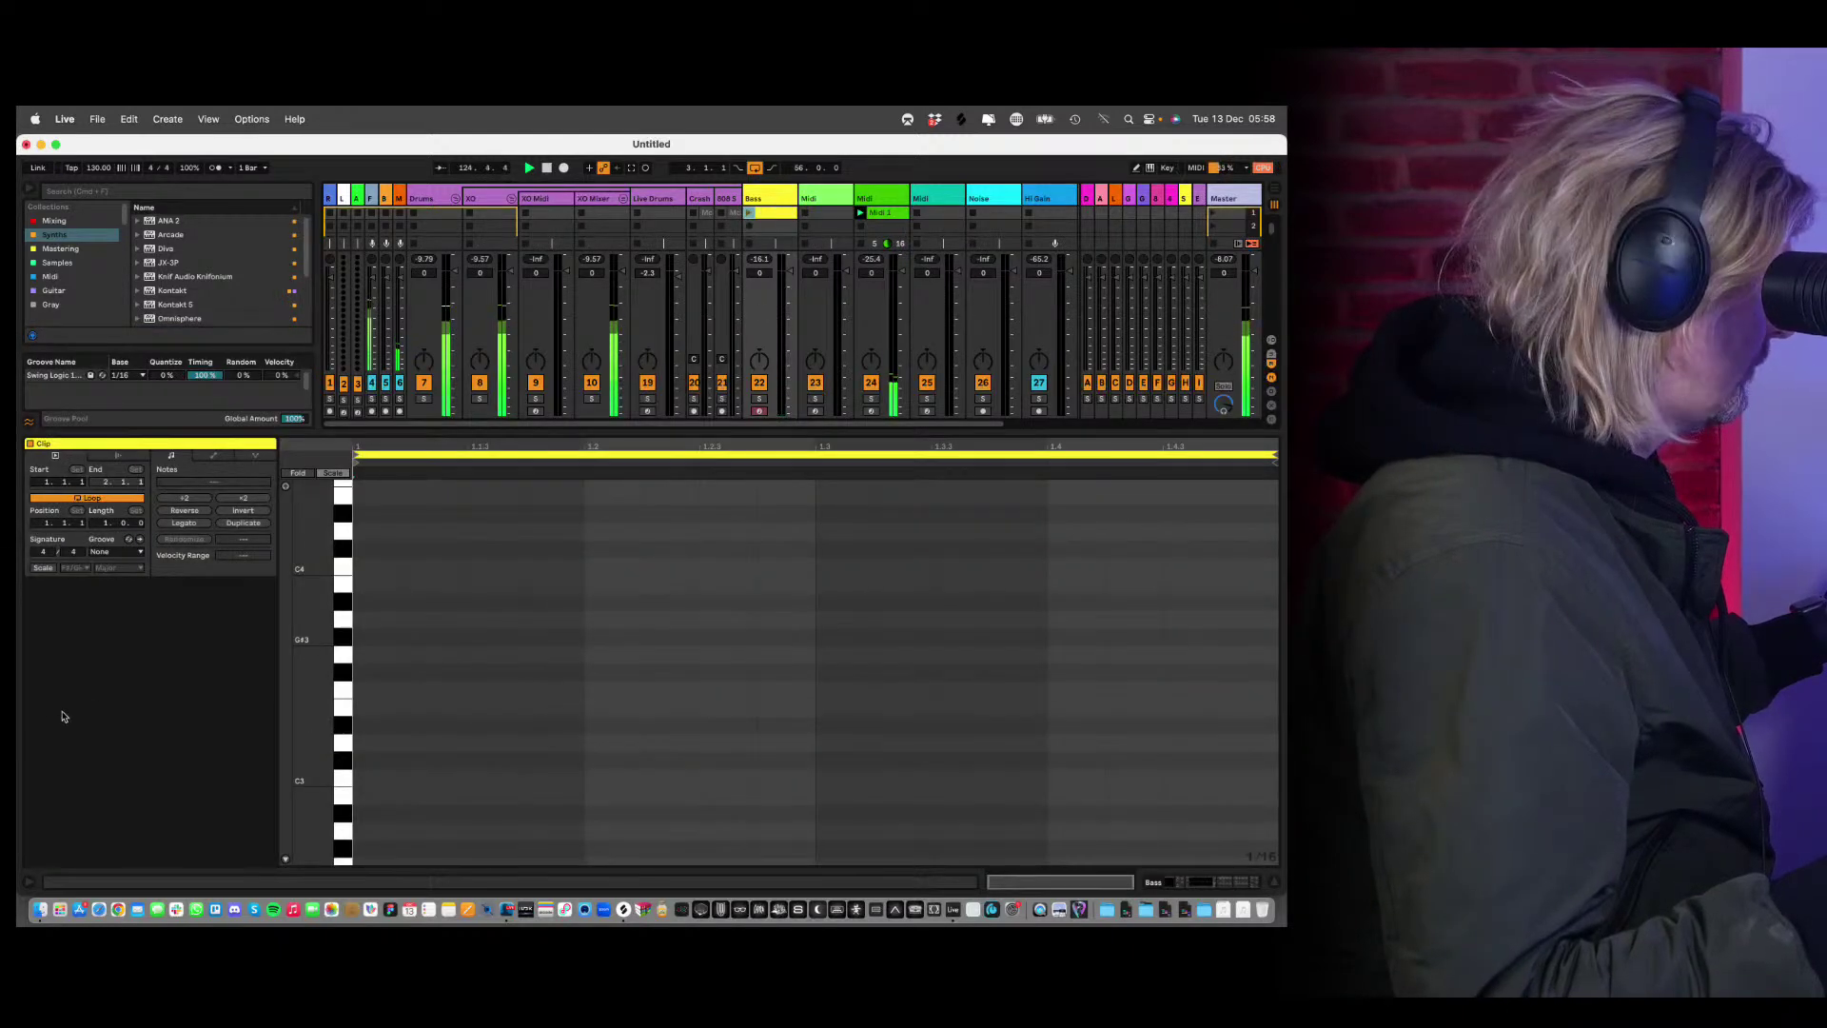
pyautogui.click(43, 567)
pyautogui.click(100, 568)
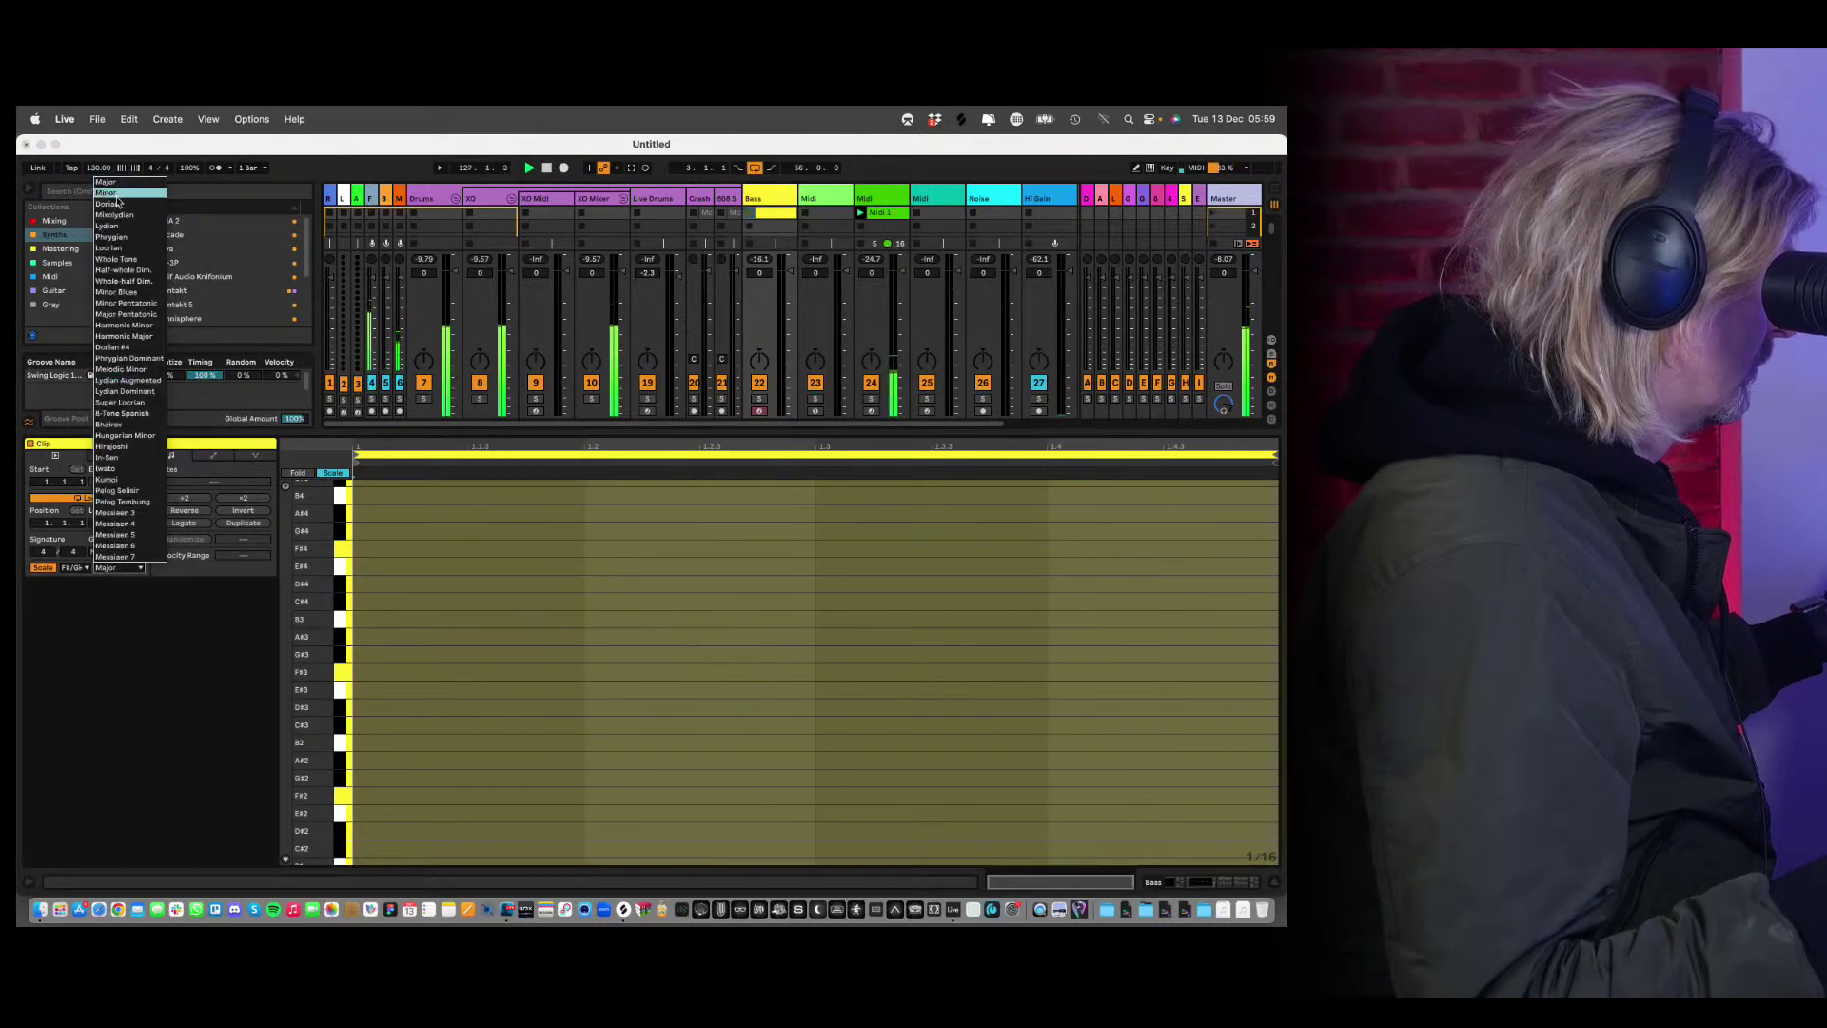
pyautogui.click(109, 193)
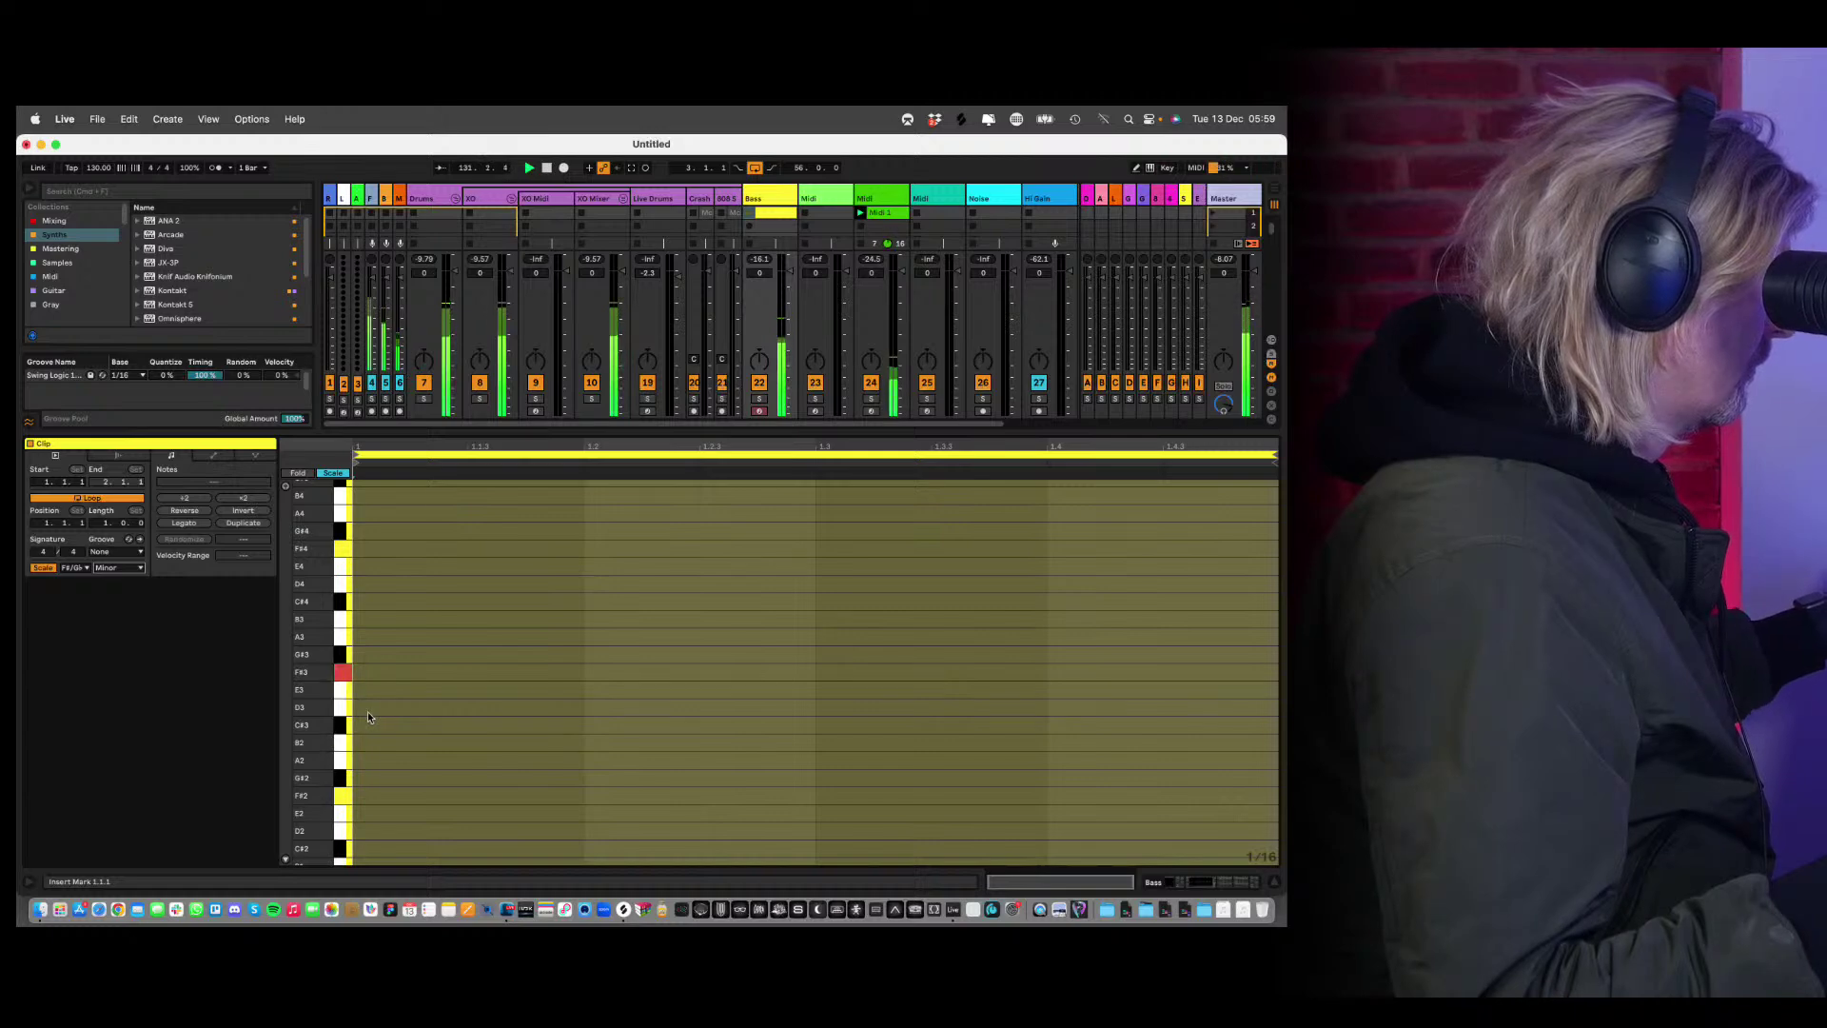
# Draw an eighth-note F#3 at the start of the bass clip and duplicate it to fill the bar with eight notes.
pyautogui.doubleClick(374, 670)
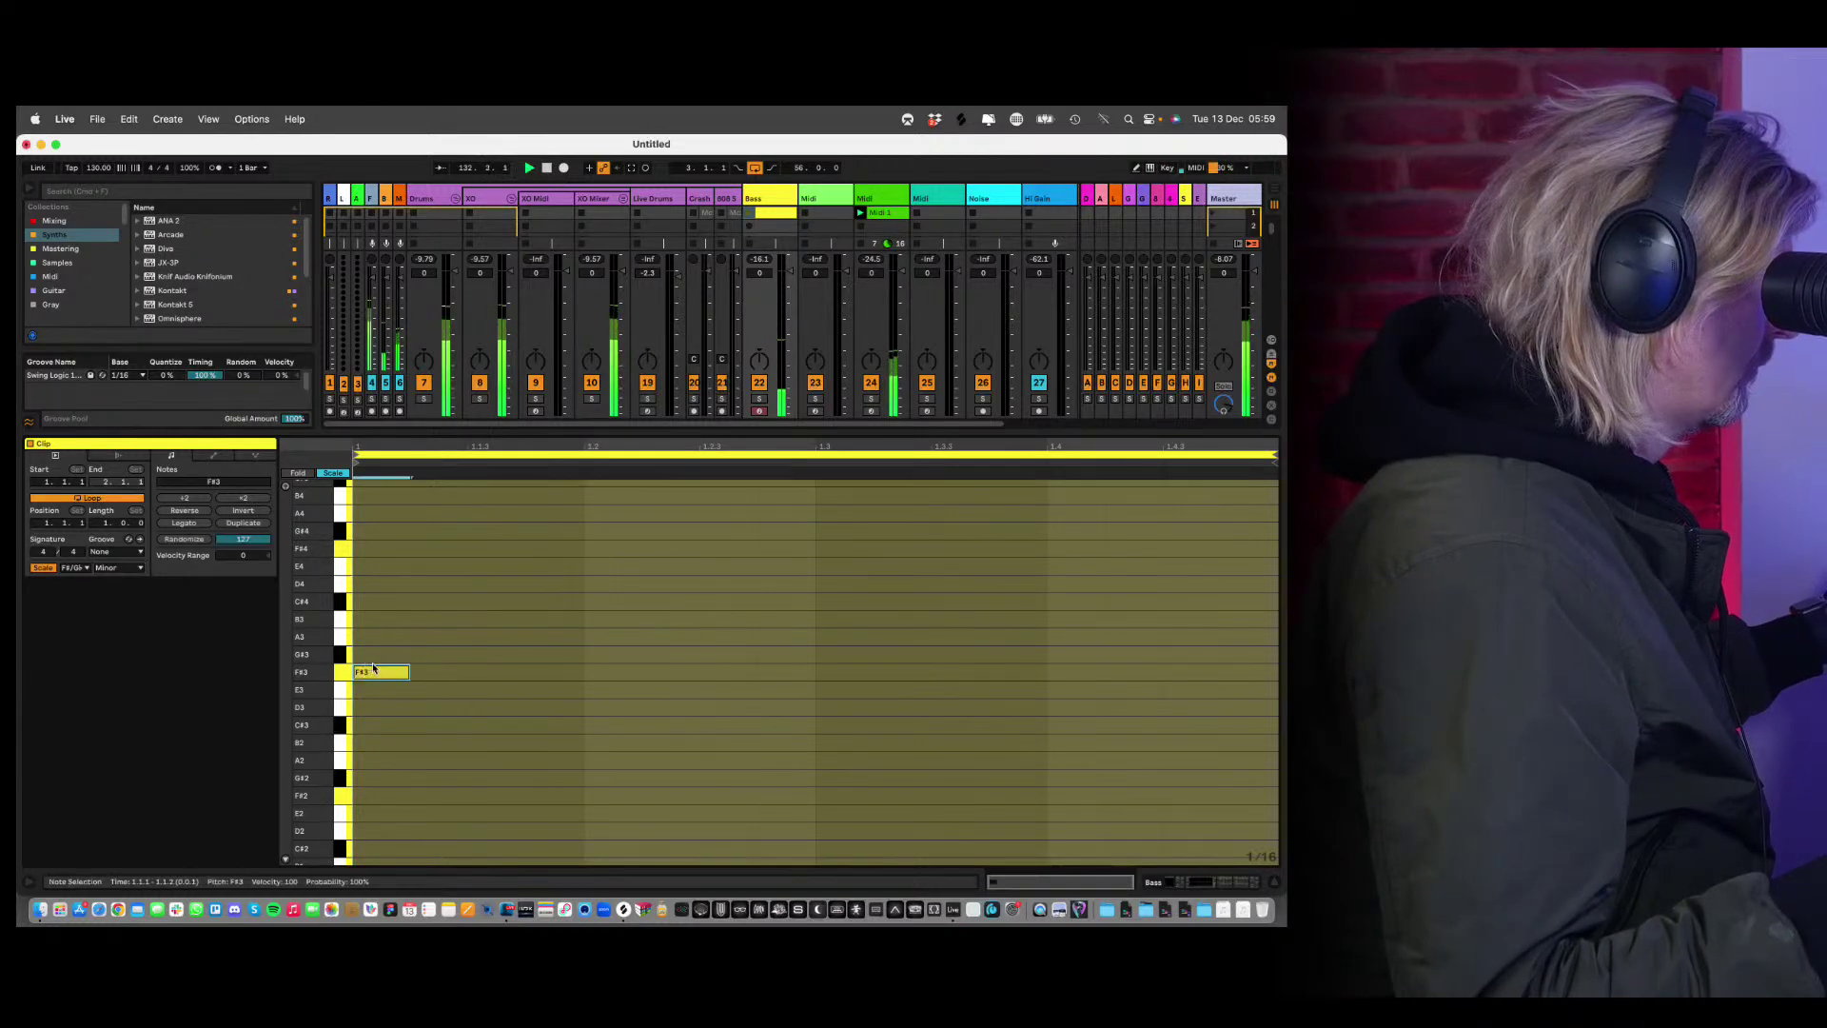
pyautogui.moveTo(410, 673); pyautogui.dragTo(465, 672)
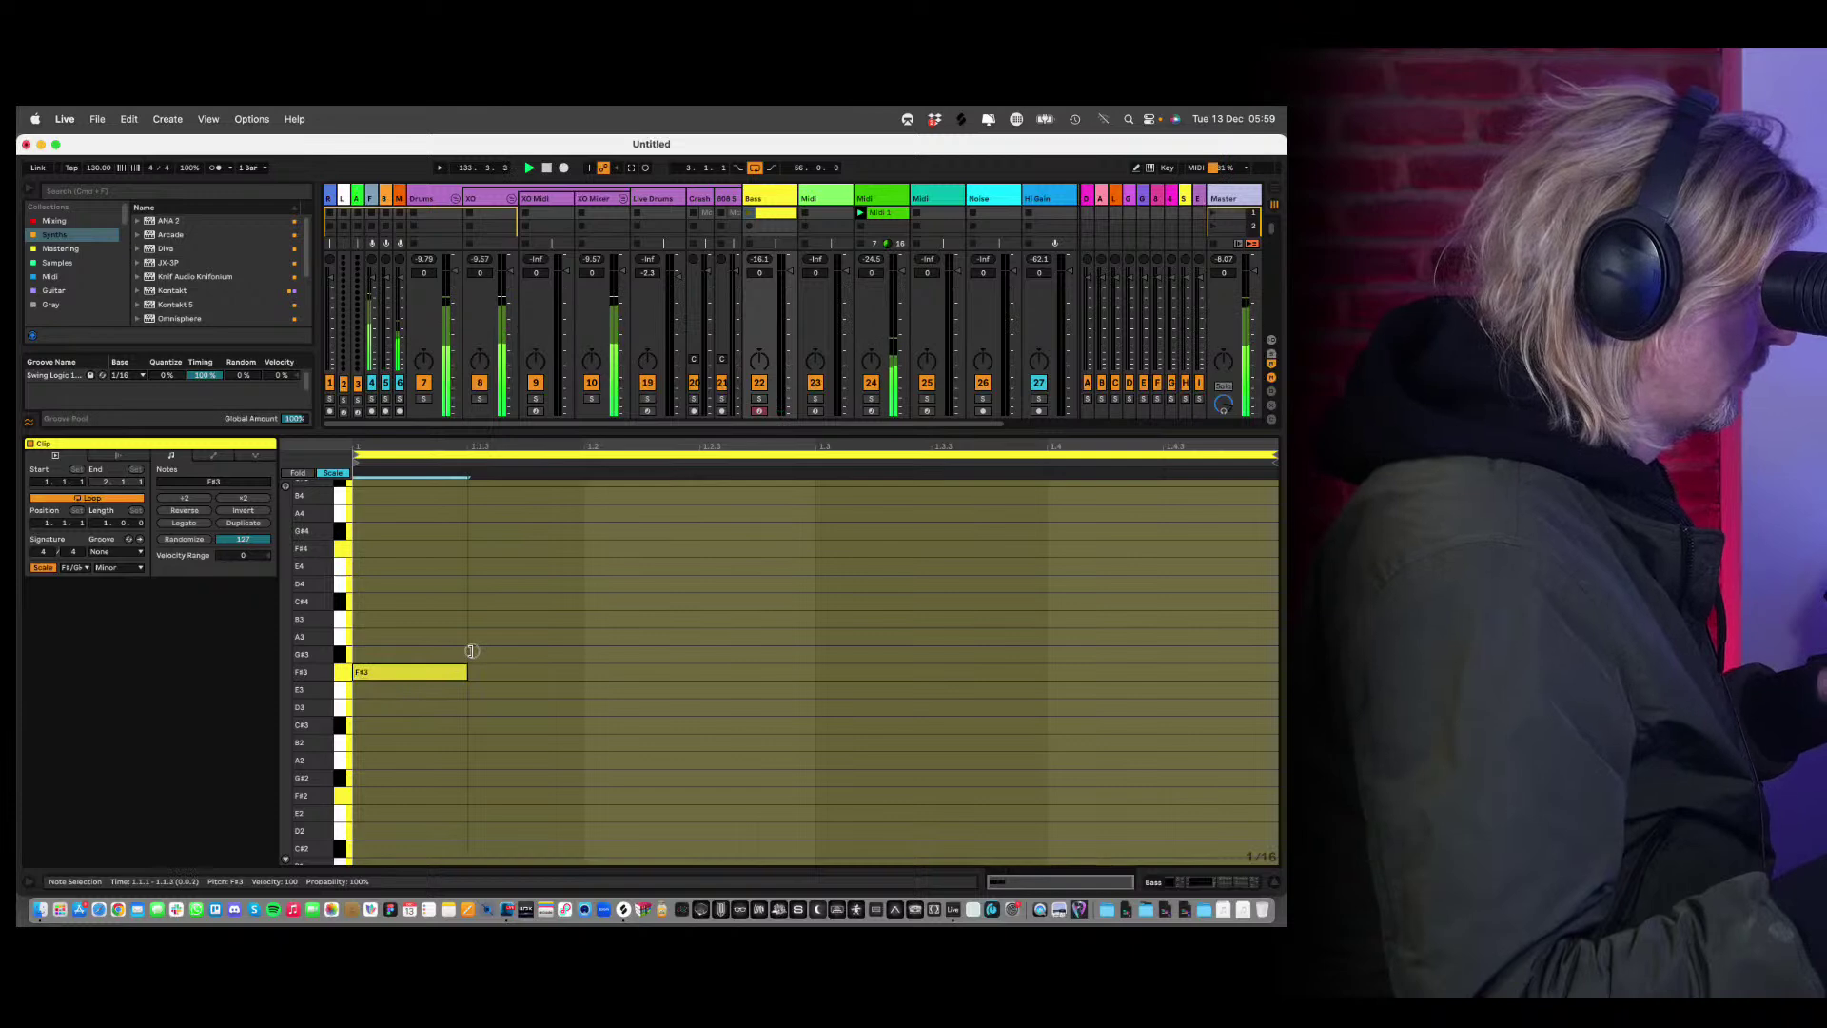
pyautogui.press('super+d')
pyautogui.press('super+d')
pyautogui.press('super+d')
pyautogui.press('super+d')
pyautogui.press('super+d')
pyautogui.press('super+d')
pyautogui.press('super+d')
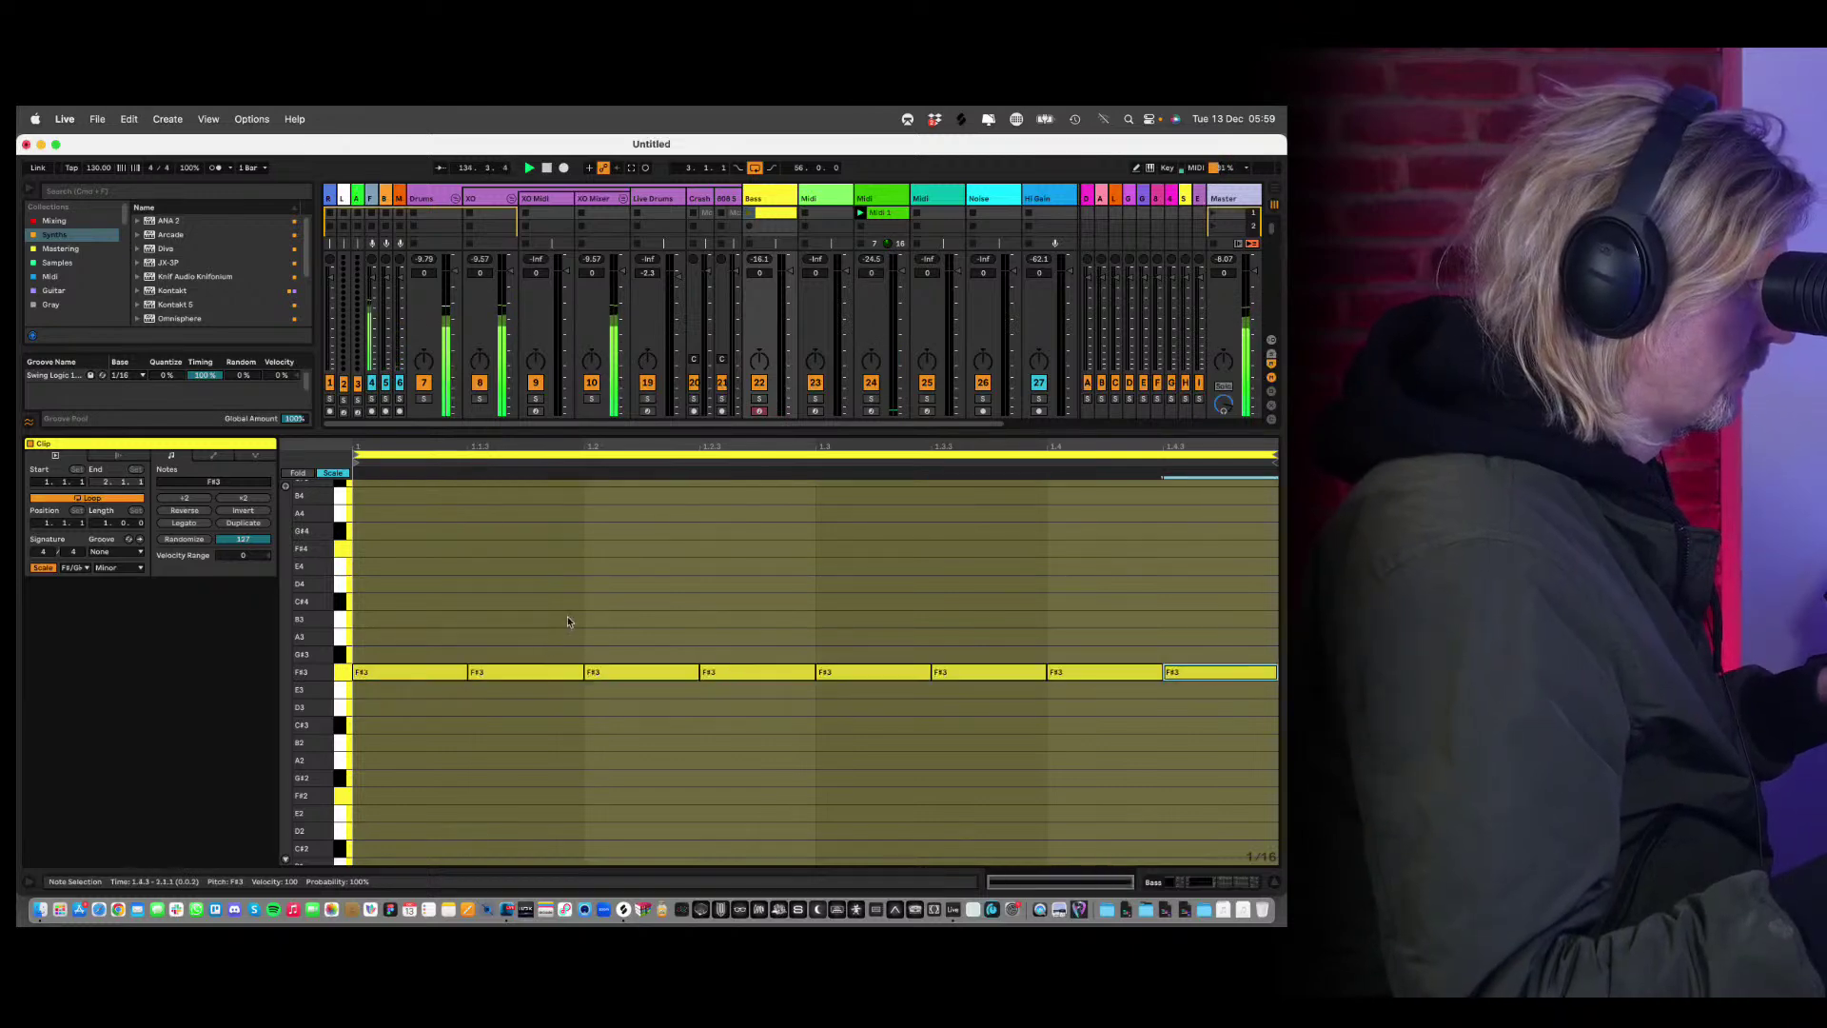
# Launch the bass clip and move all its notes to D3.
pyautogui.click(750, 216)
pyautogui.press('super+a')
pyautogui.moveTo(1234, 669); pyautogui.dragTo(1235, 709)
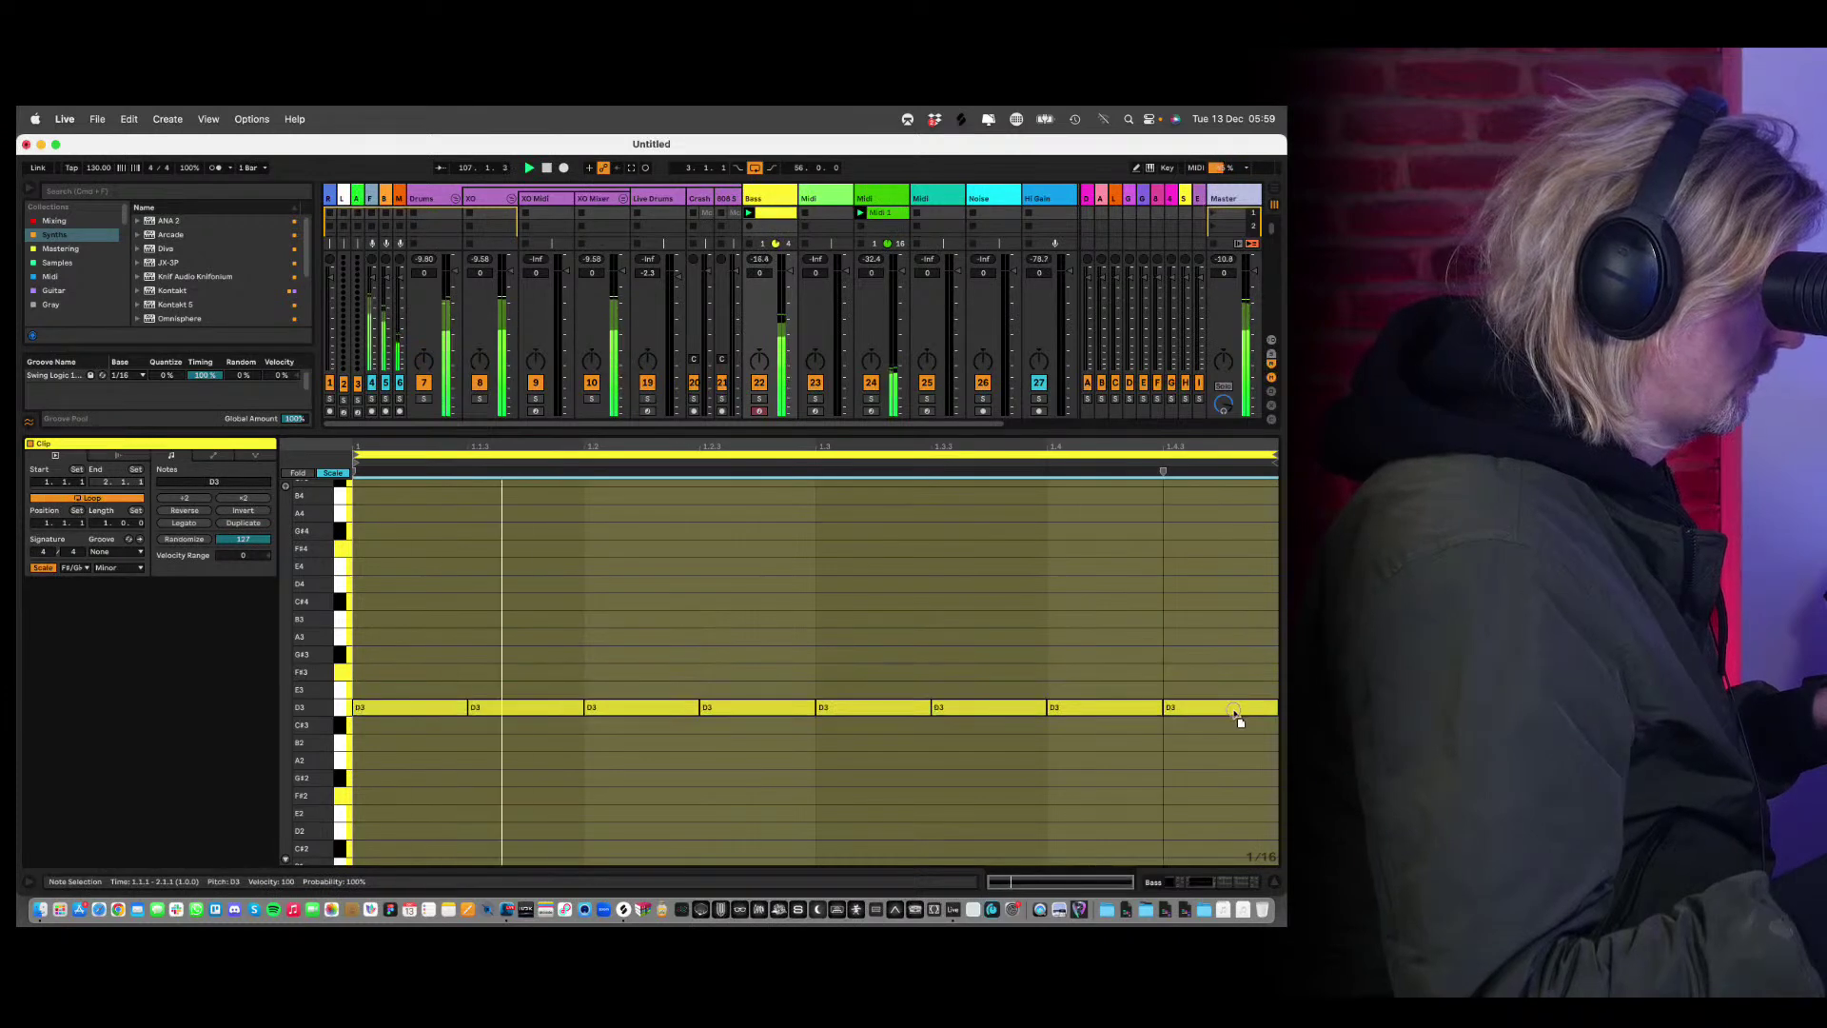
pyautogui.click(1237, 762)
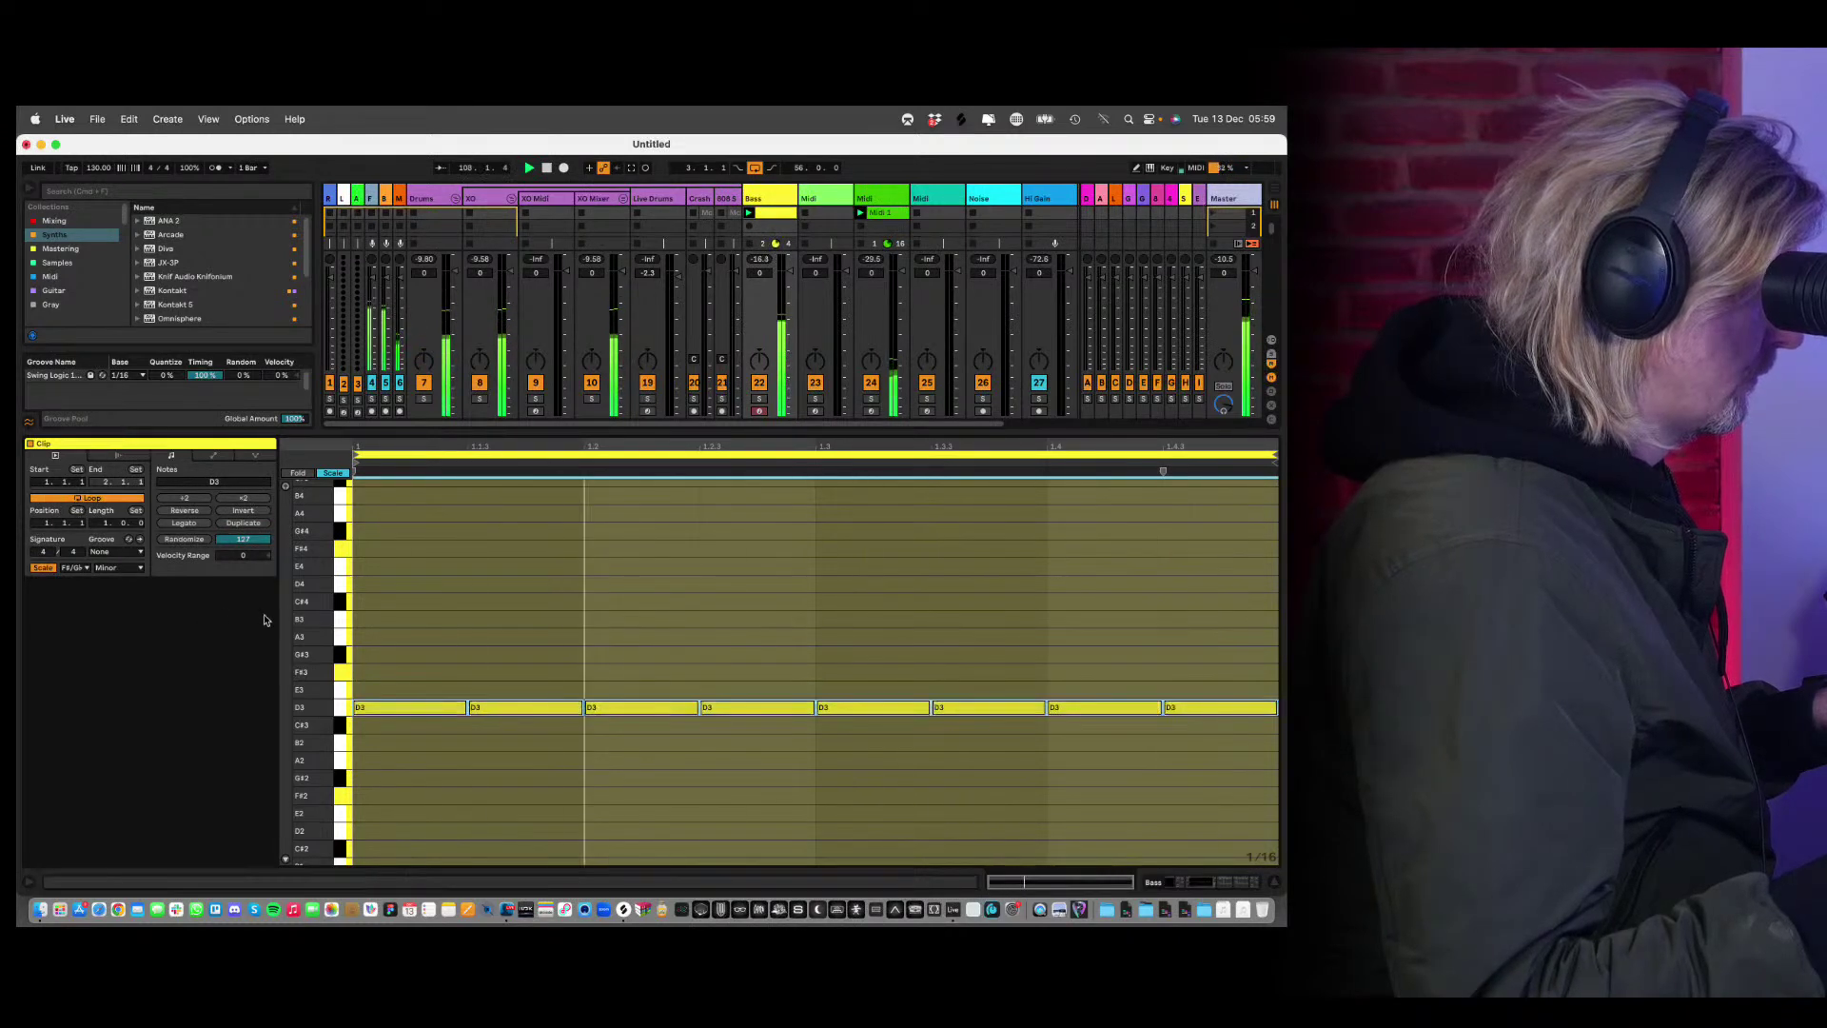
# Duplicate the bass clip's loop and notes until it is four bars long.
pyautogui.click(238, 530)
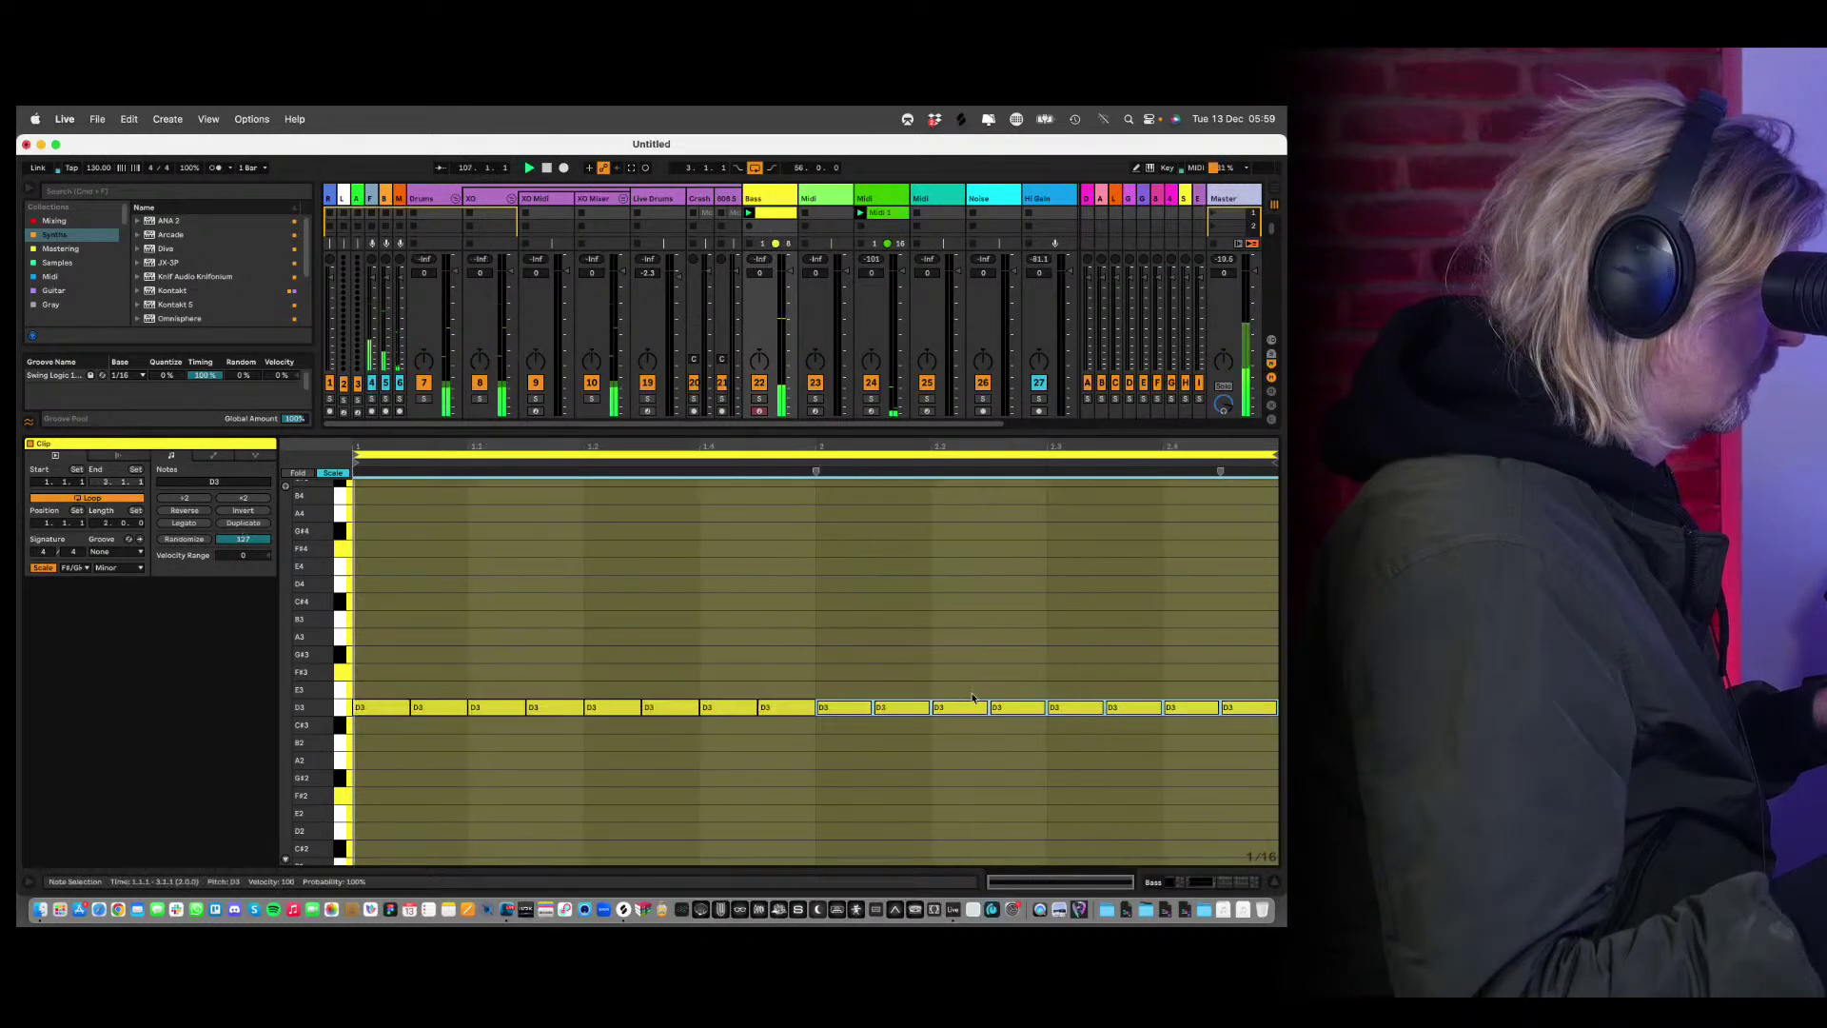
pyautogui.click(830, 652)
pyautogui.press('super+d')
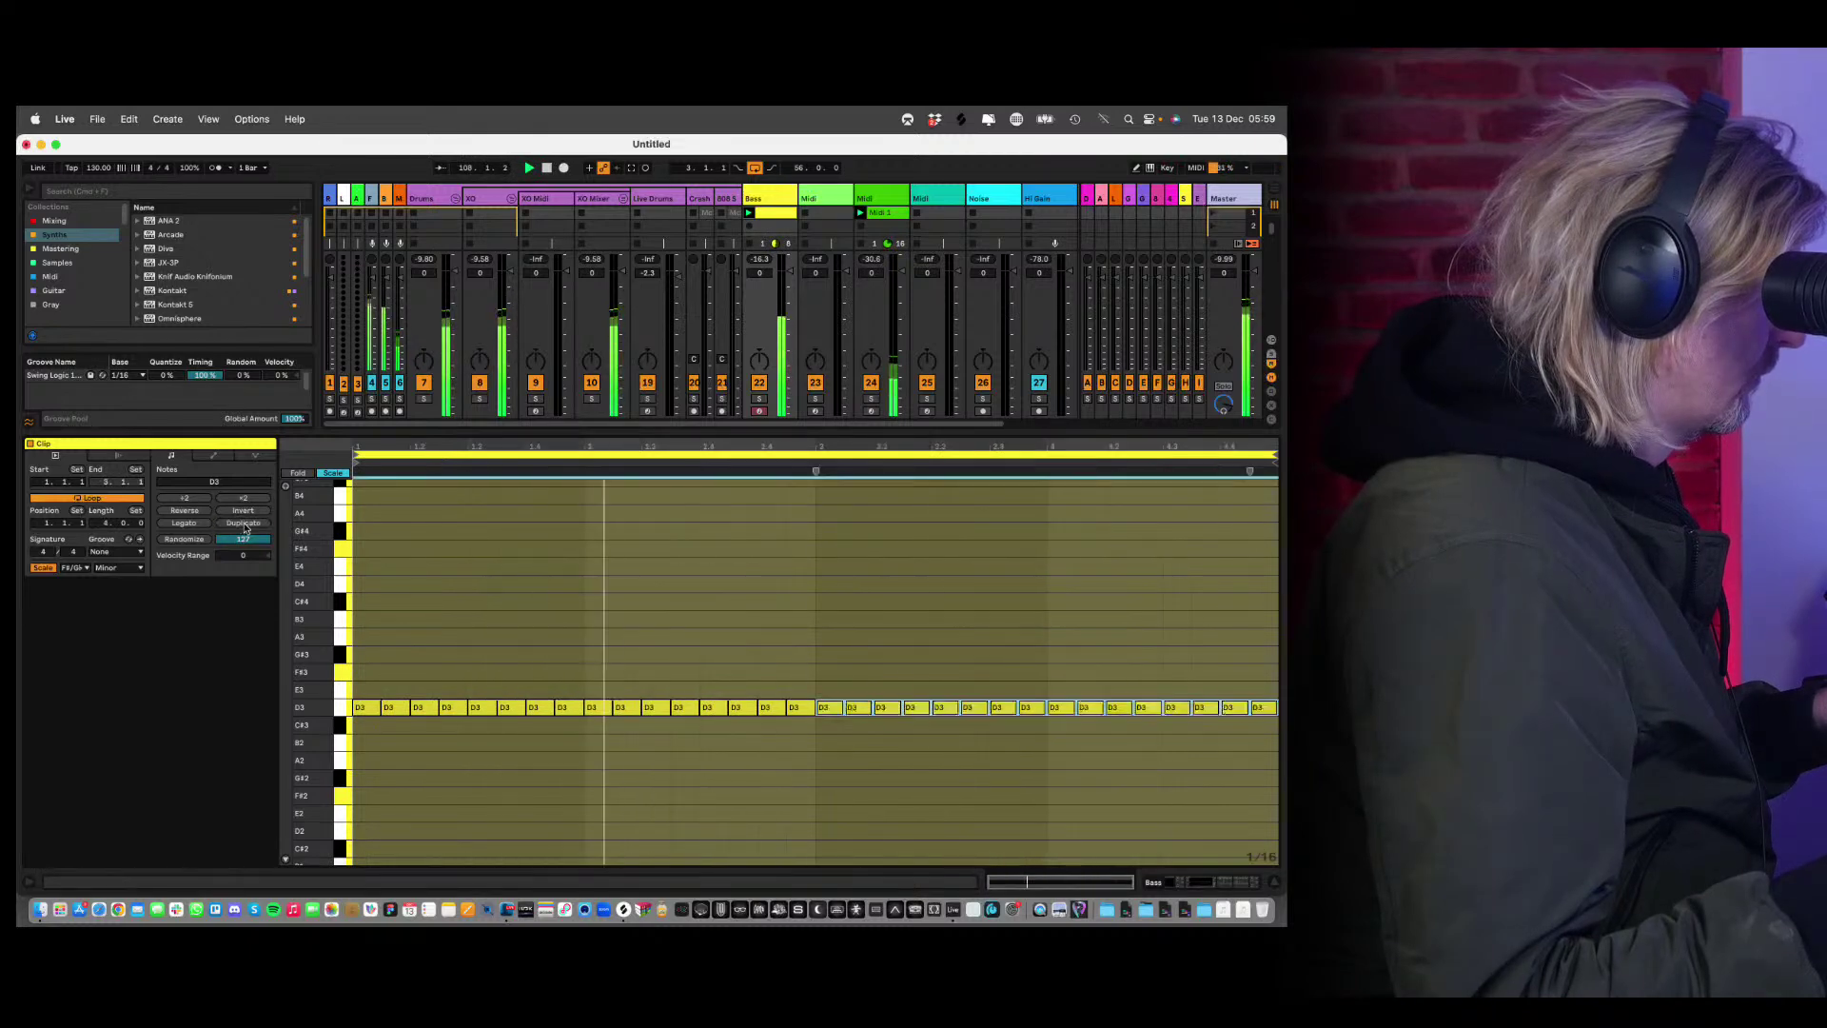
# Move the bass notes in the last two bars up to F#3 after trying them at G#3.
pyautogui.moveTo(834, 707); pyautogui.dragTo(835, 654)
pyautogui.press('space')
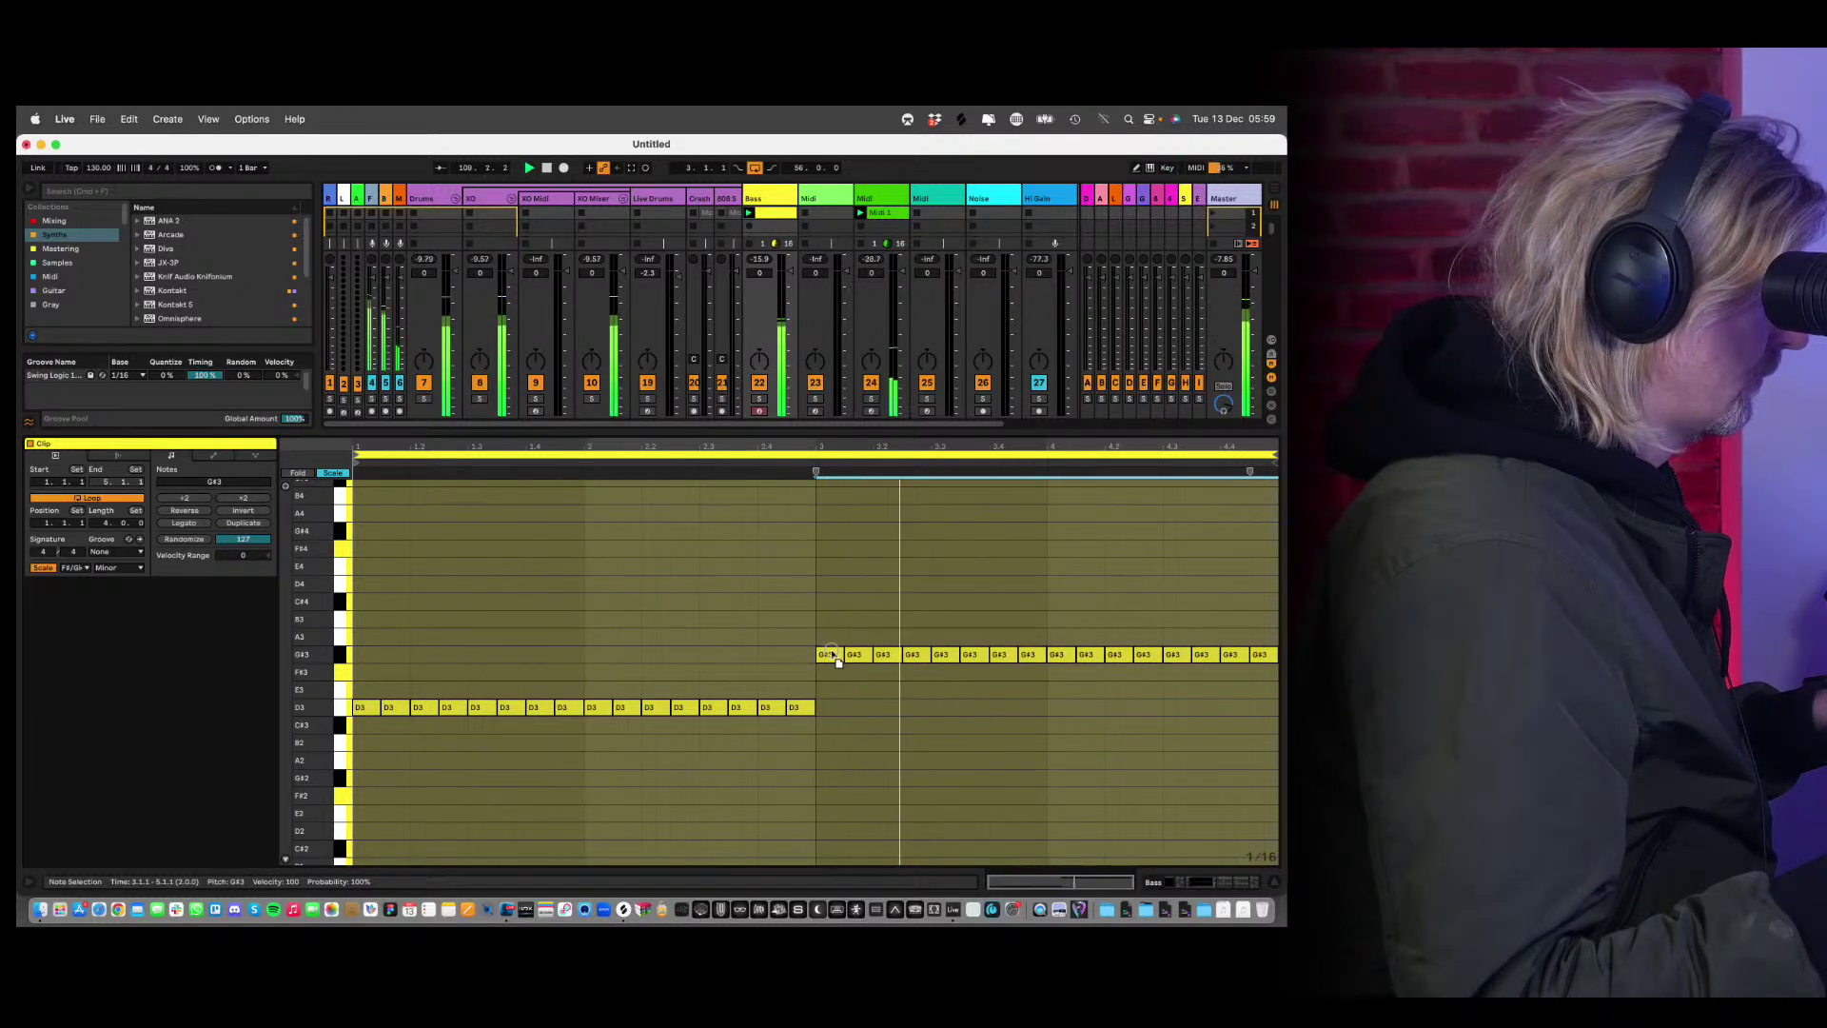
pyautogui.moveTo(838, 660); pyautogui.dragTo(840, 679)
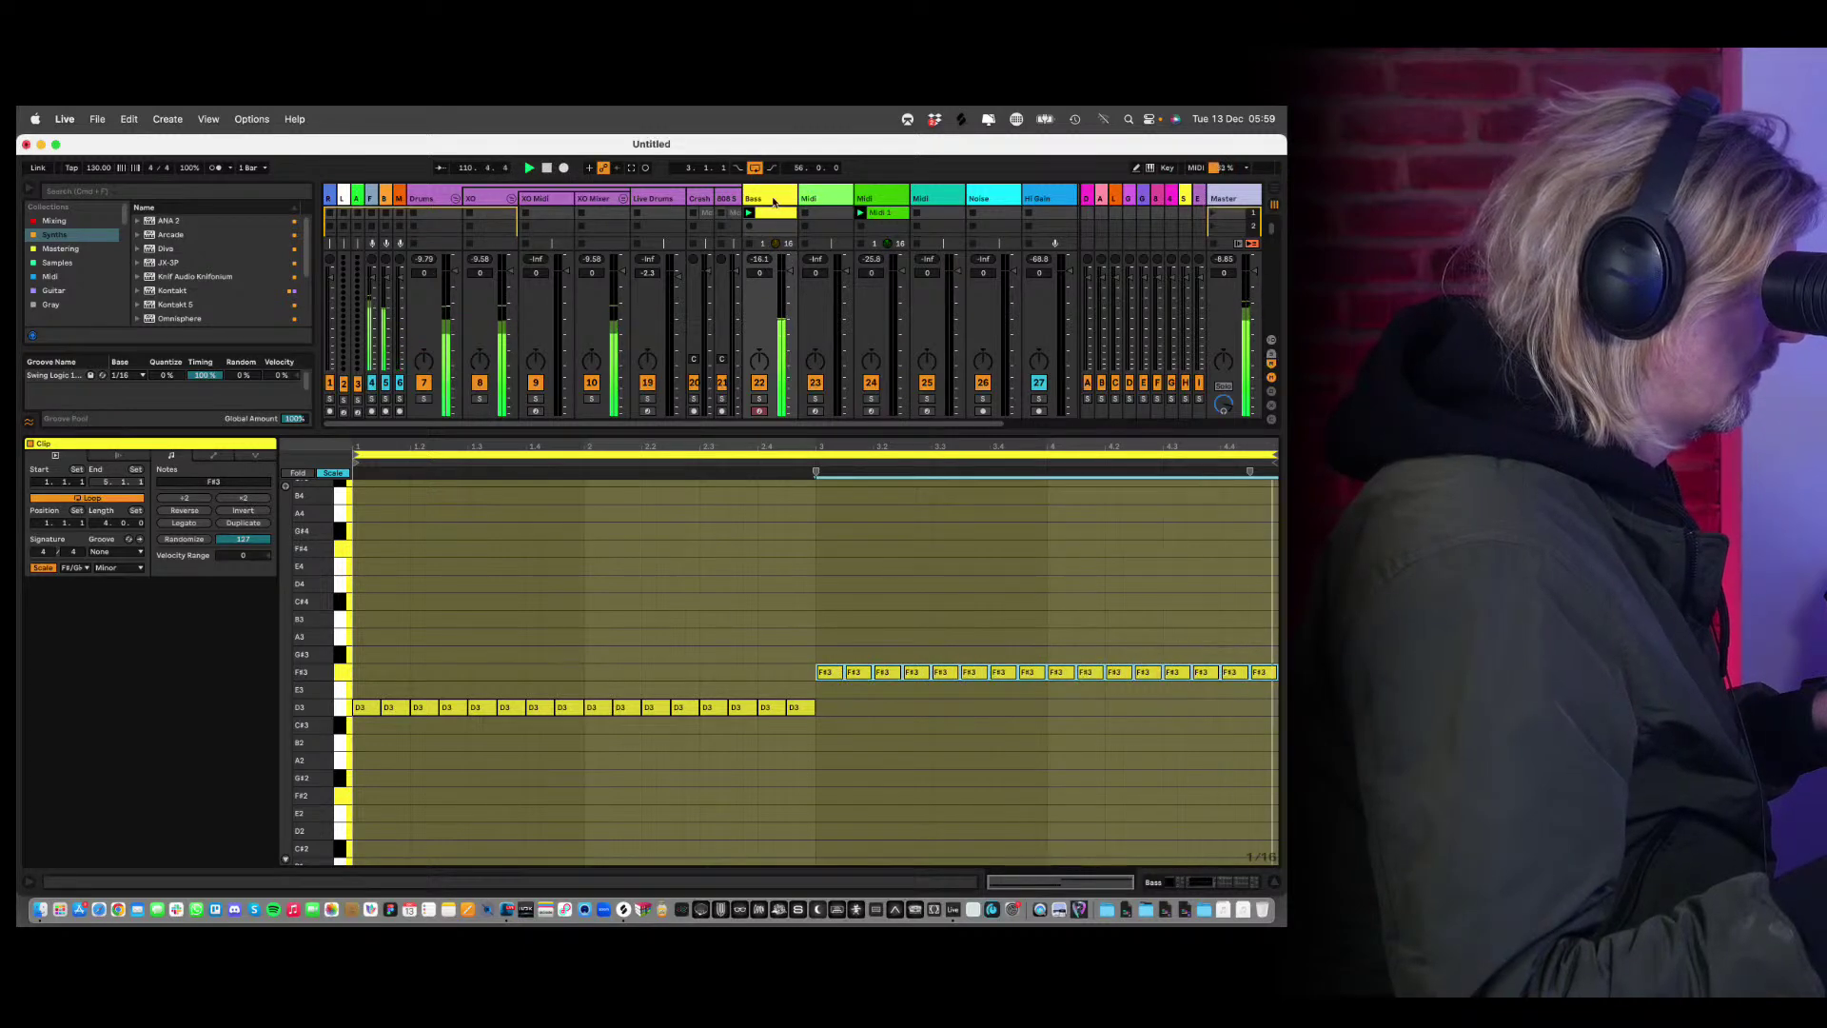
# Reopen Repro-1 on the Bass track, show its effects section and switch to the EH Italo Disco Bass 2 preset.
pyautogui.hotkey('shift', 'Tab')
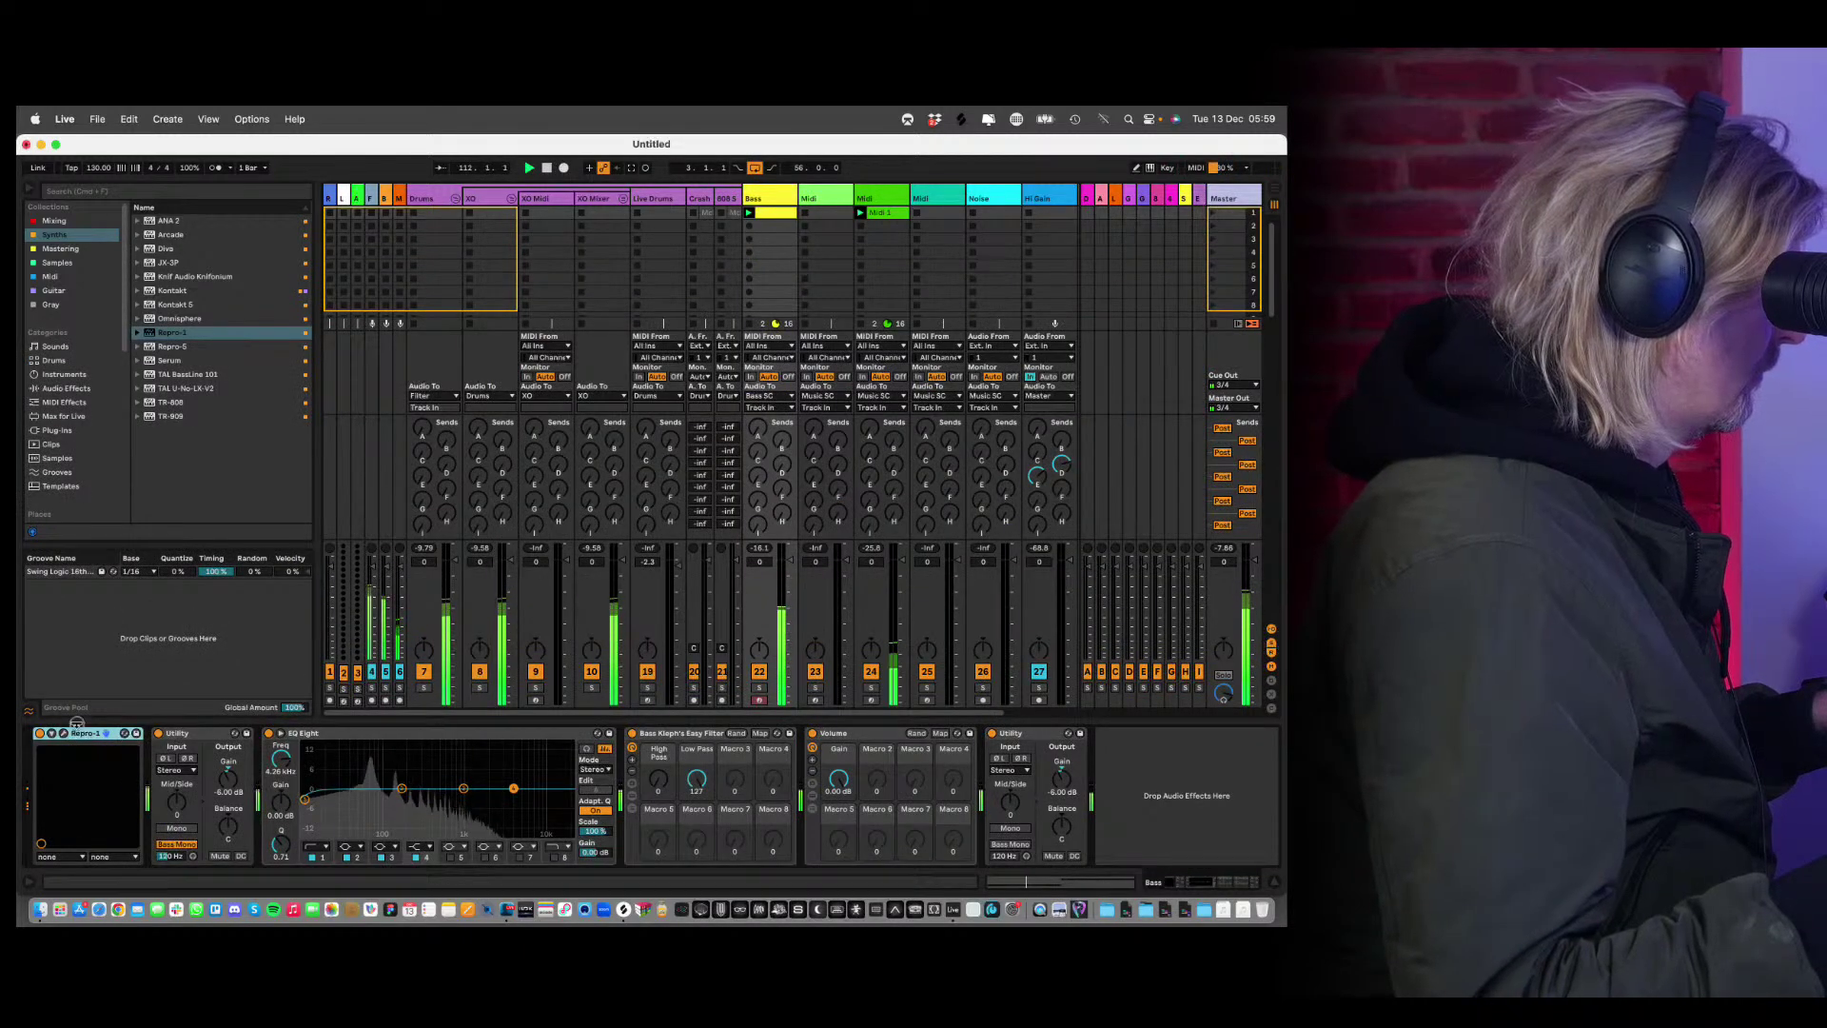
pyautogui.click(62, 733)
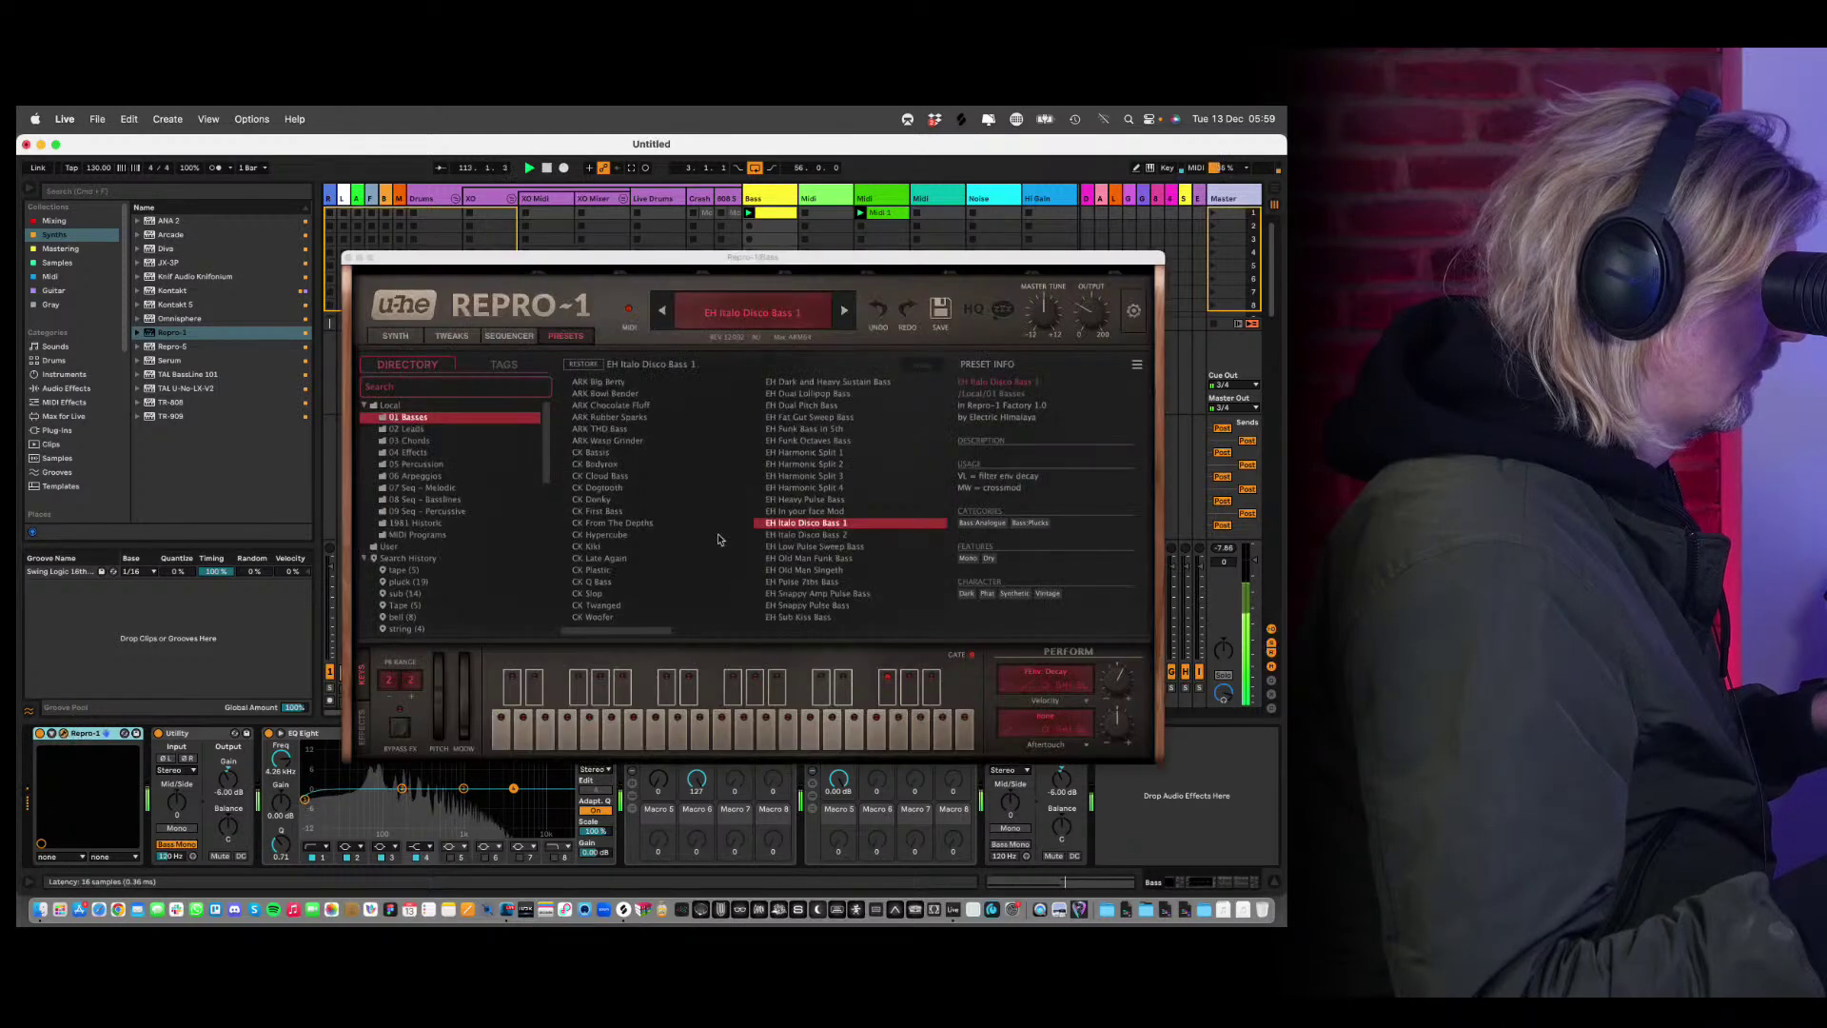
pyautogui.click(808, 534)
pyautogui.click(814, 524)
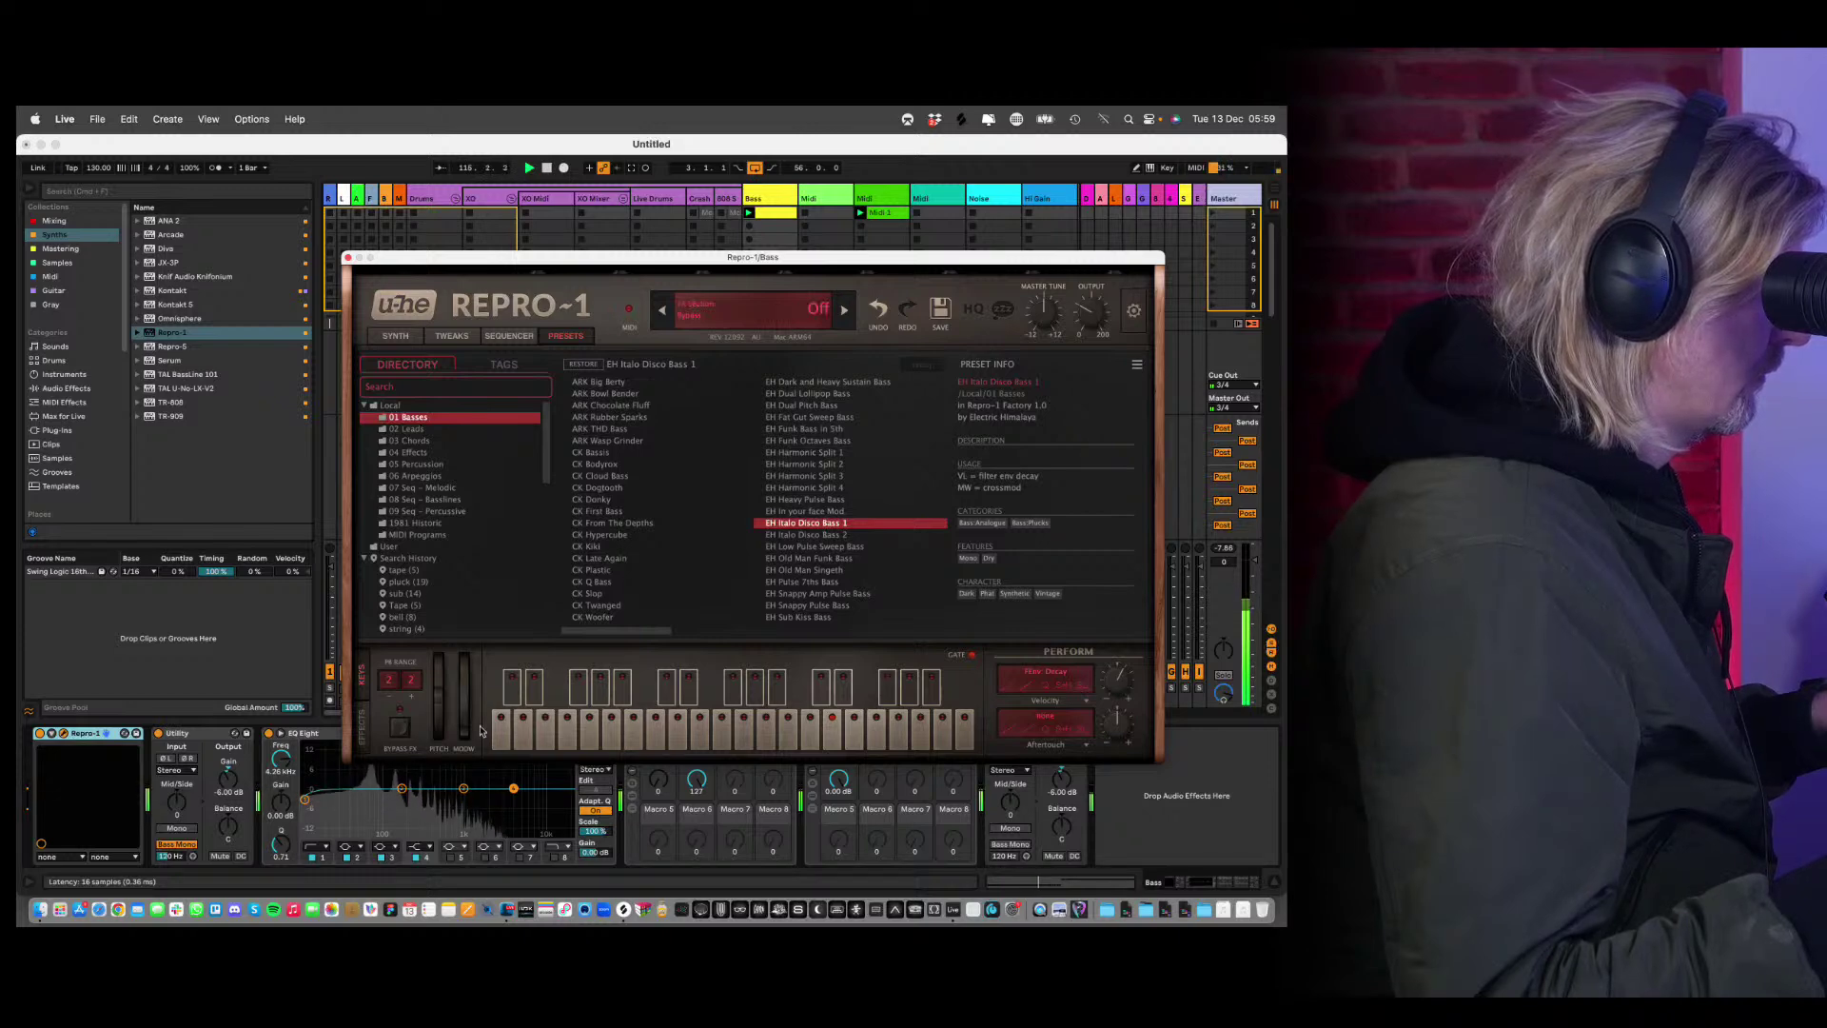
pyautogui.click(363, 729)
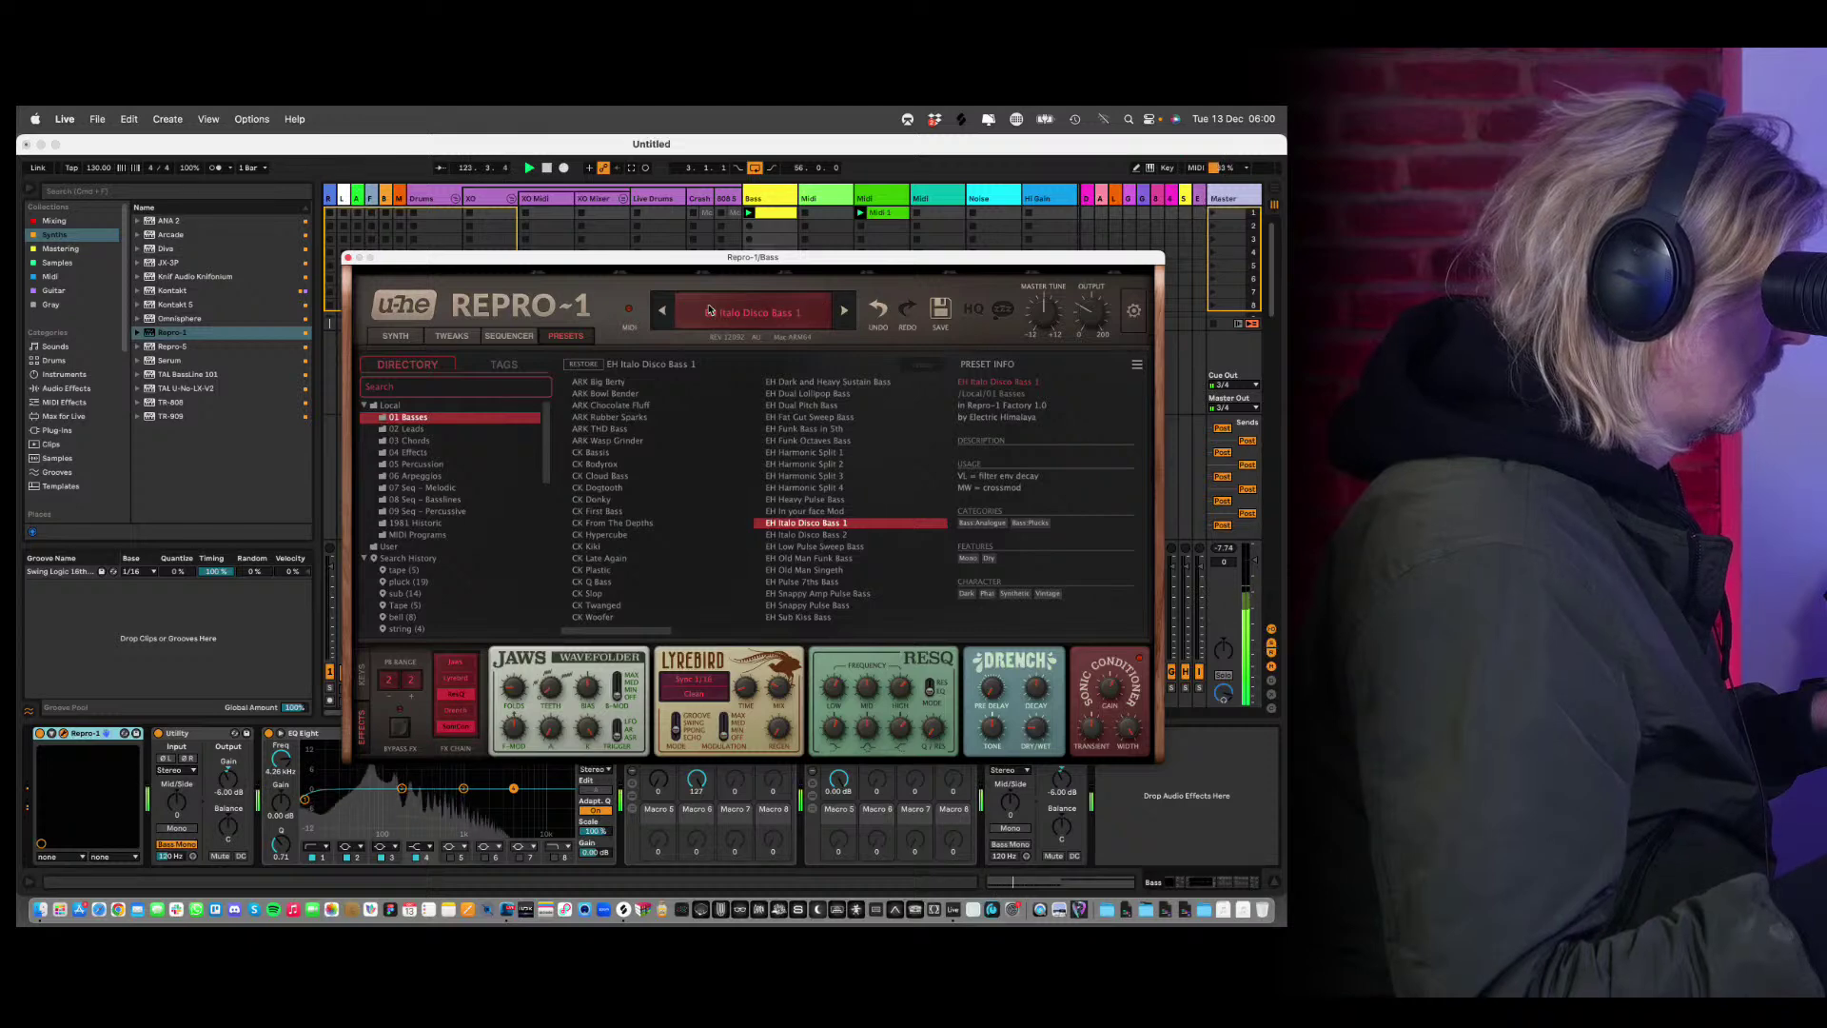
pyautogui.click(843, 312)
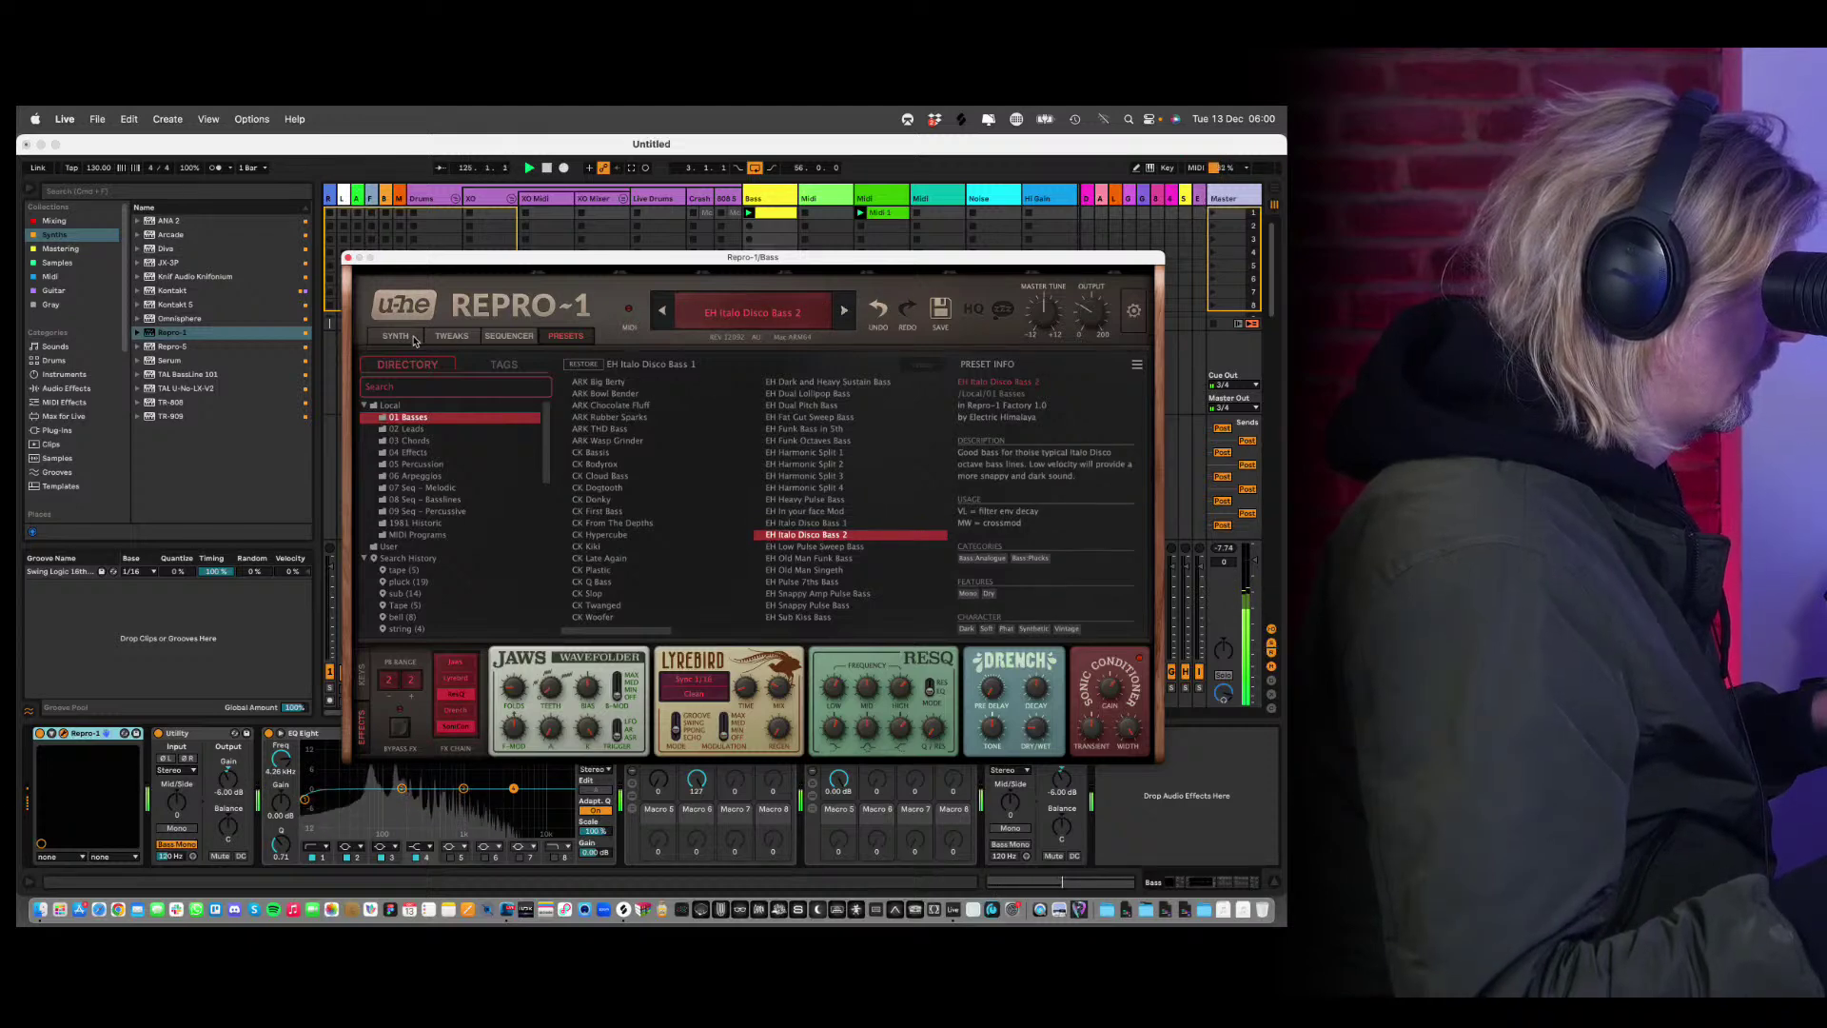
# On Repro-1's synth page, set the filter envelope decay to 31.50 and adjust the filter's envelope amount.
pyautogui.click(396, 336)
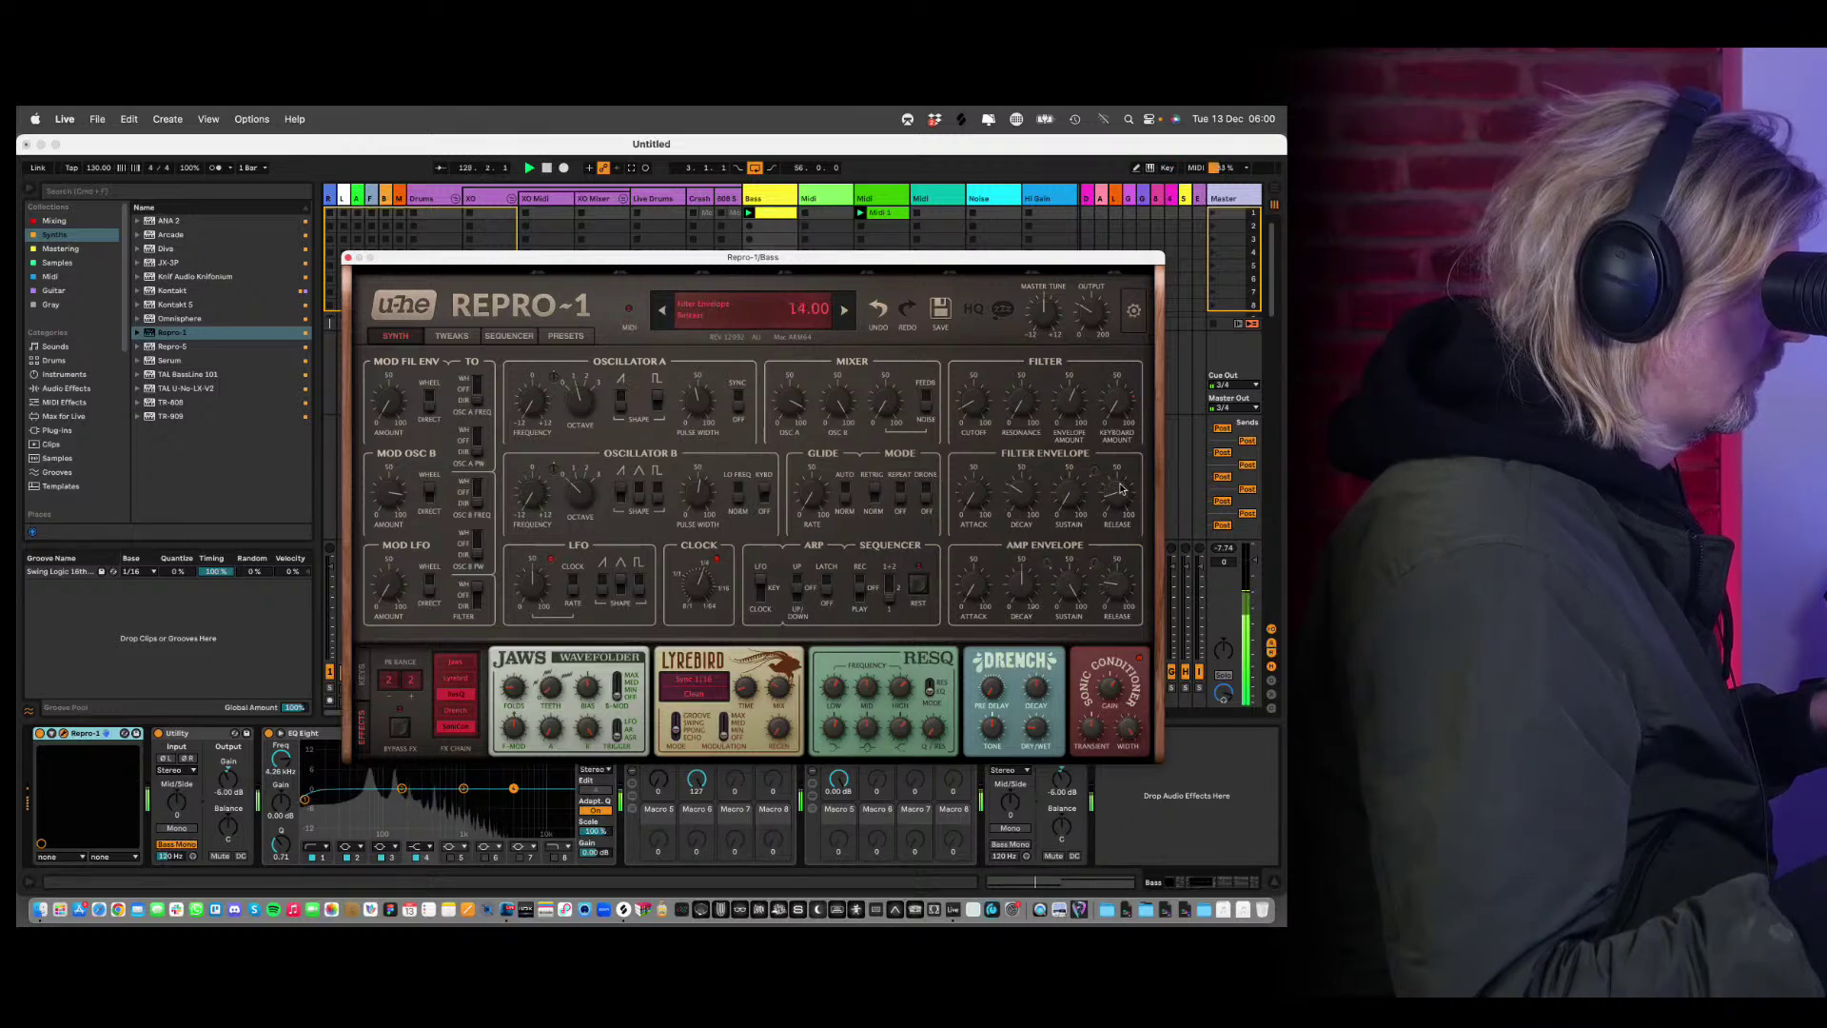
pyautogui.moveTo(1016, 495); pyautogui.dragTo(1021, 474)
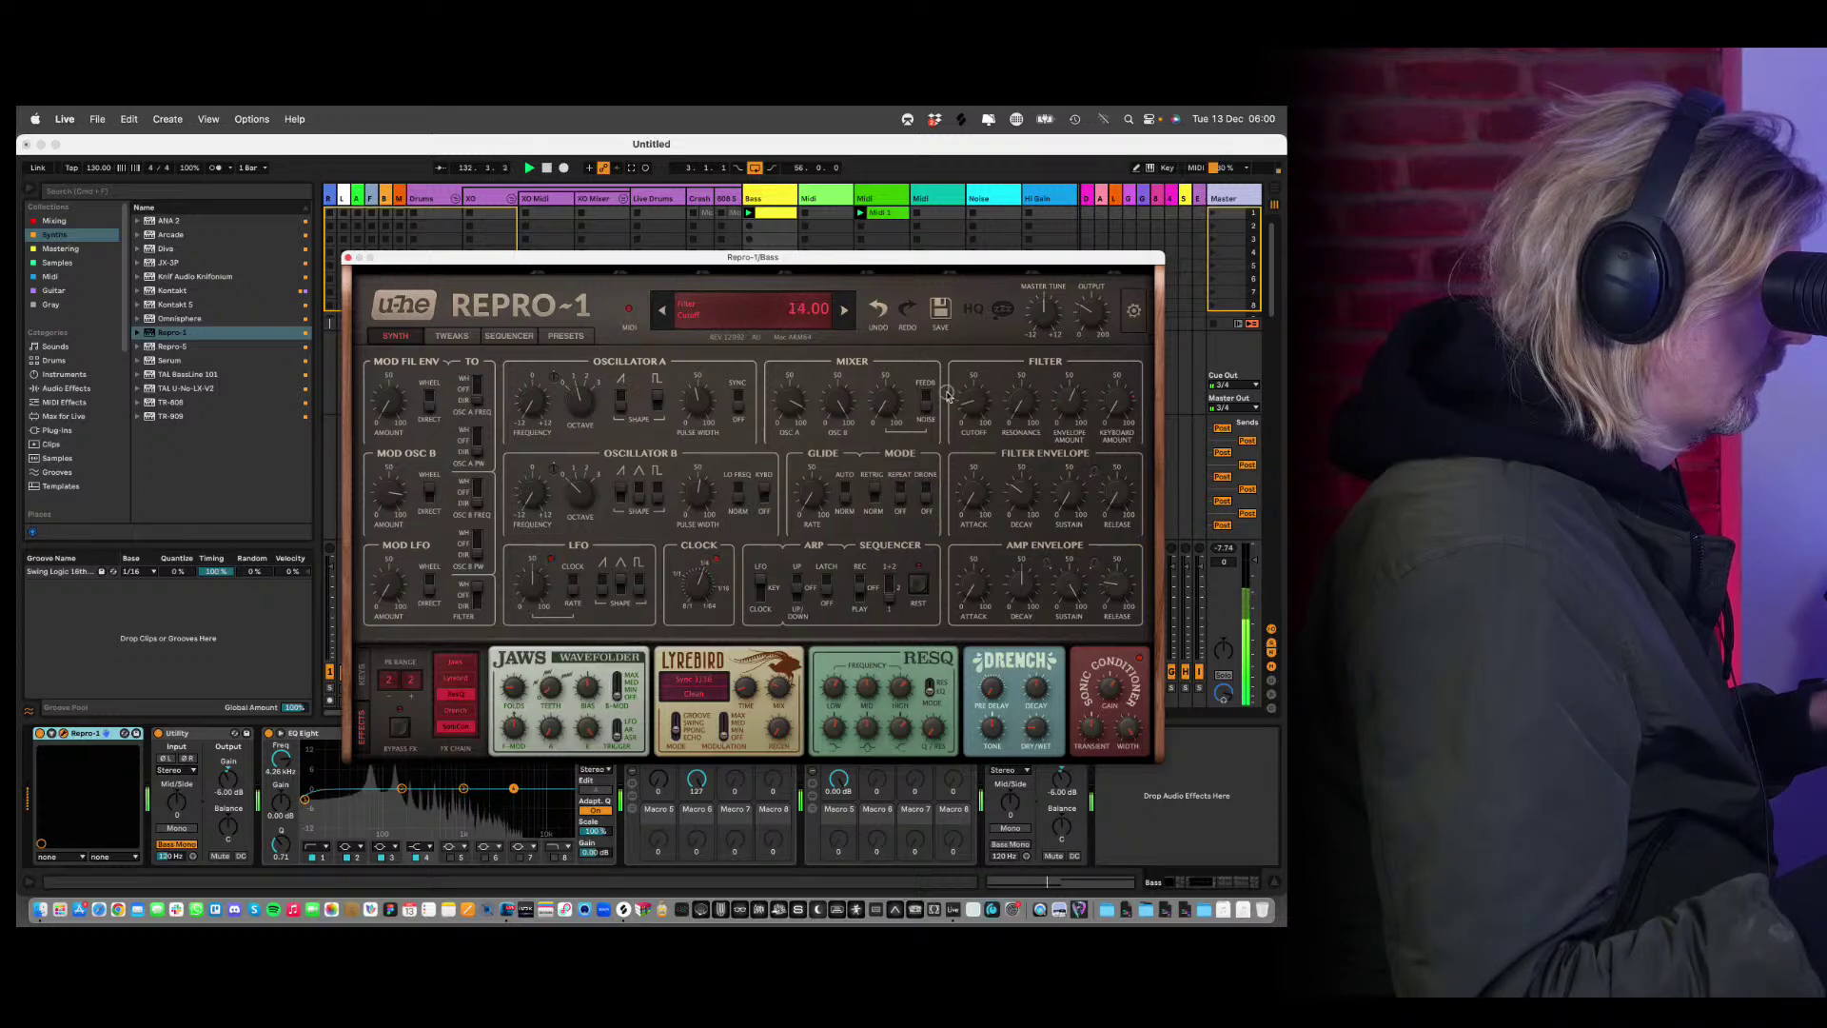
pyautogui.moveTo(1078, 371); pyautogui.dragTo(1063, 440)
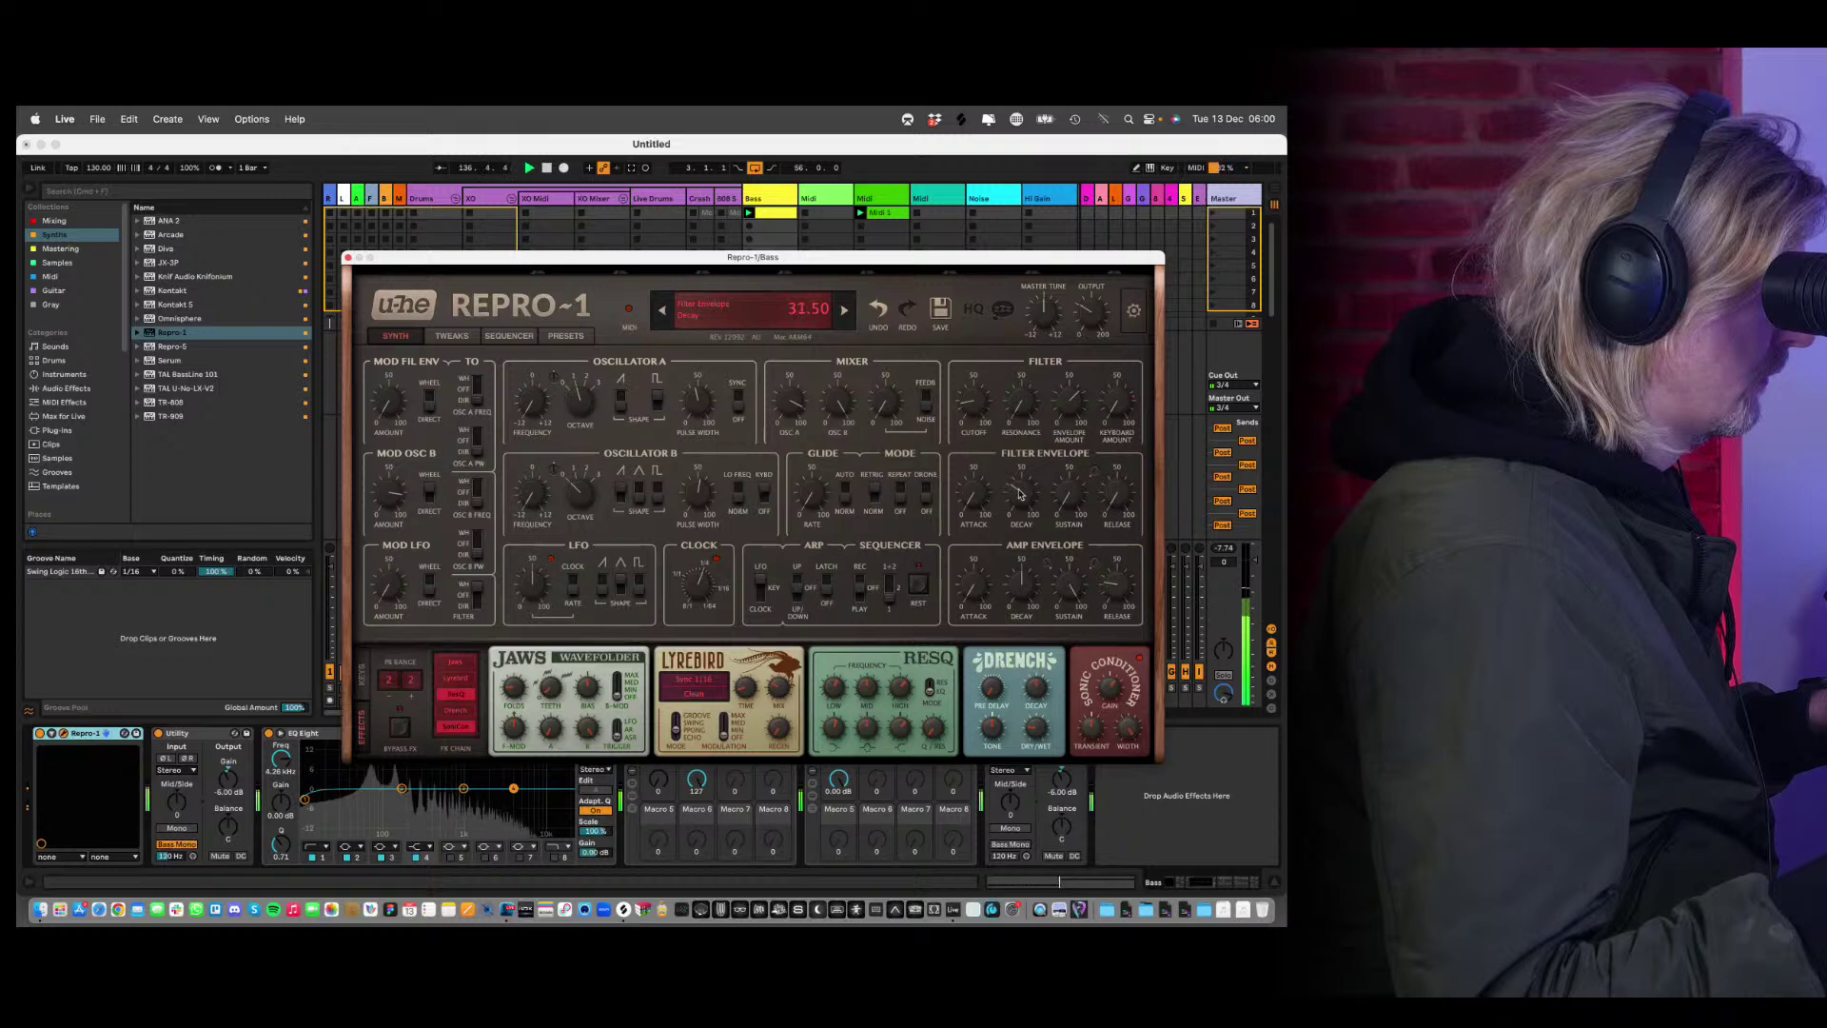
# Set Repro-1's filter cutoff to 16.00 and close the synth's window.
pyautogui.moveTo(1115, 489); pyautogui.dragTo(1123, 392)
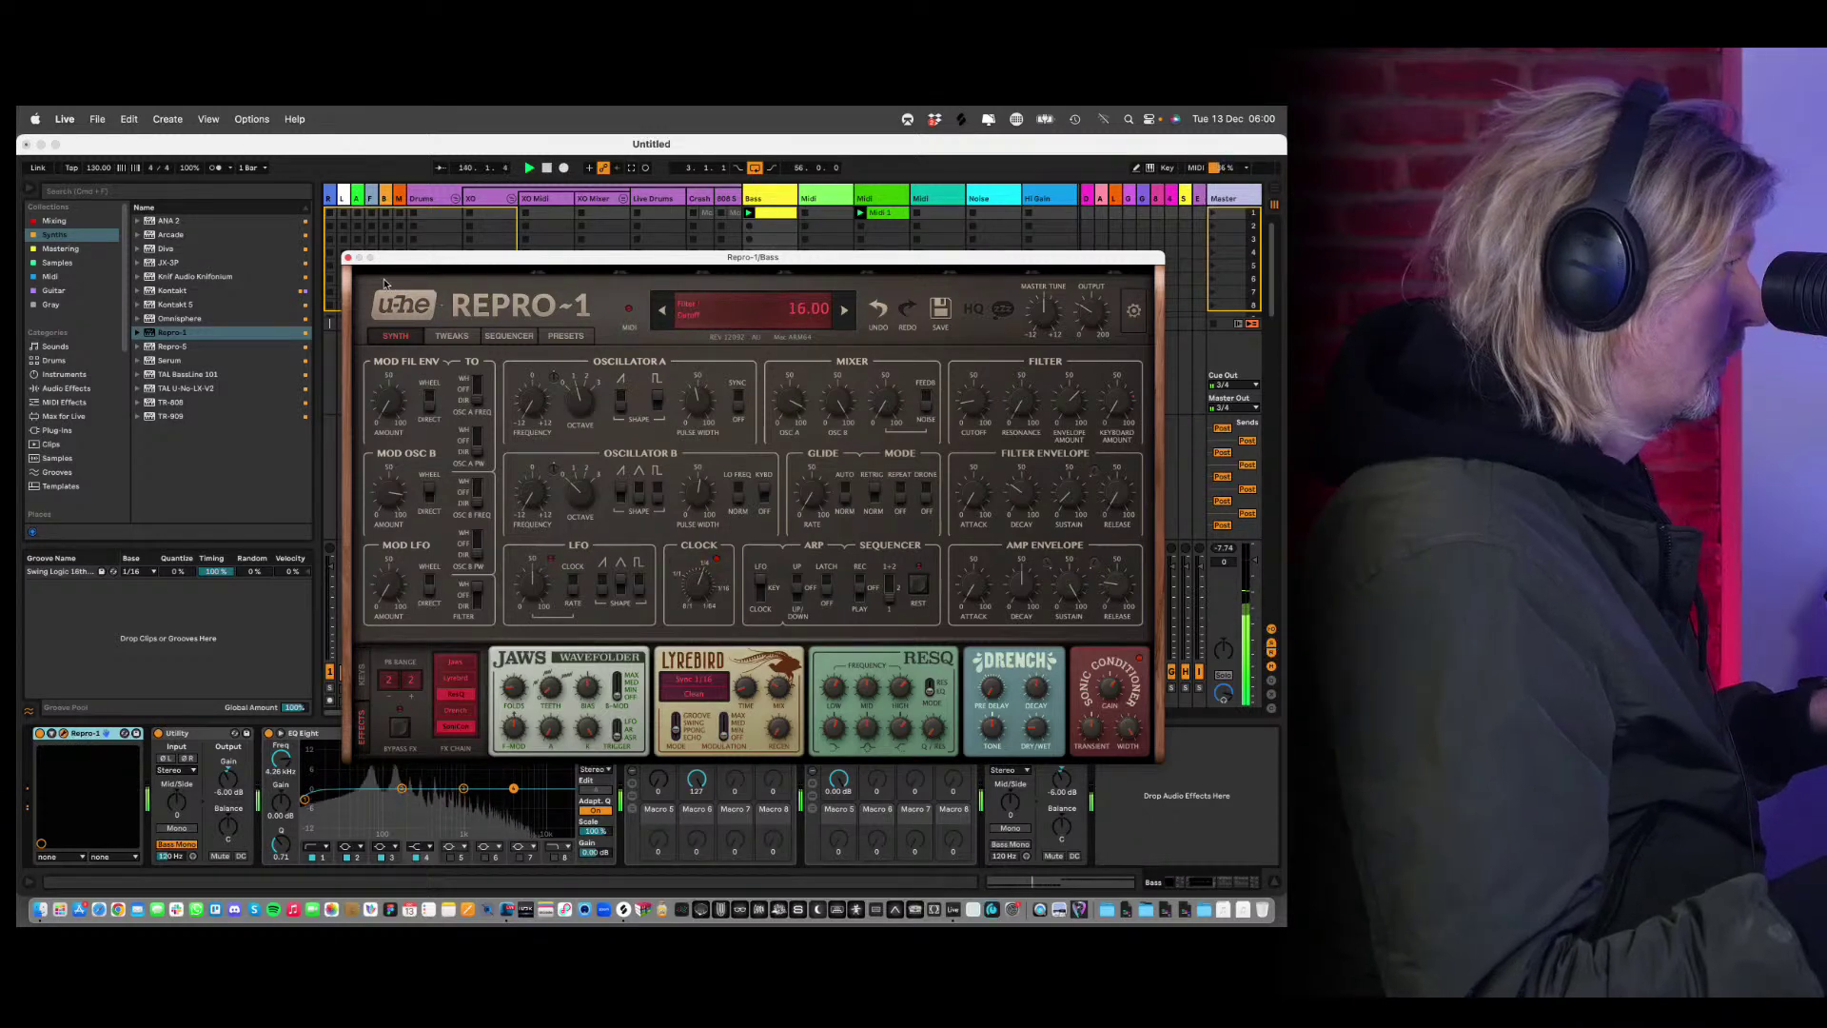
pyautogui.click(347, 258)
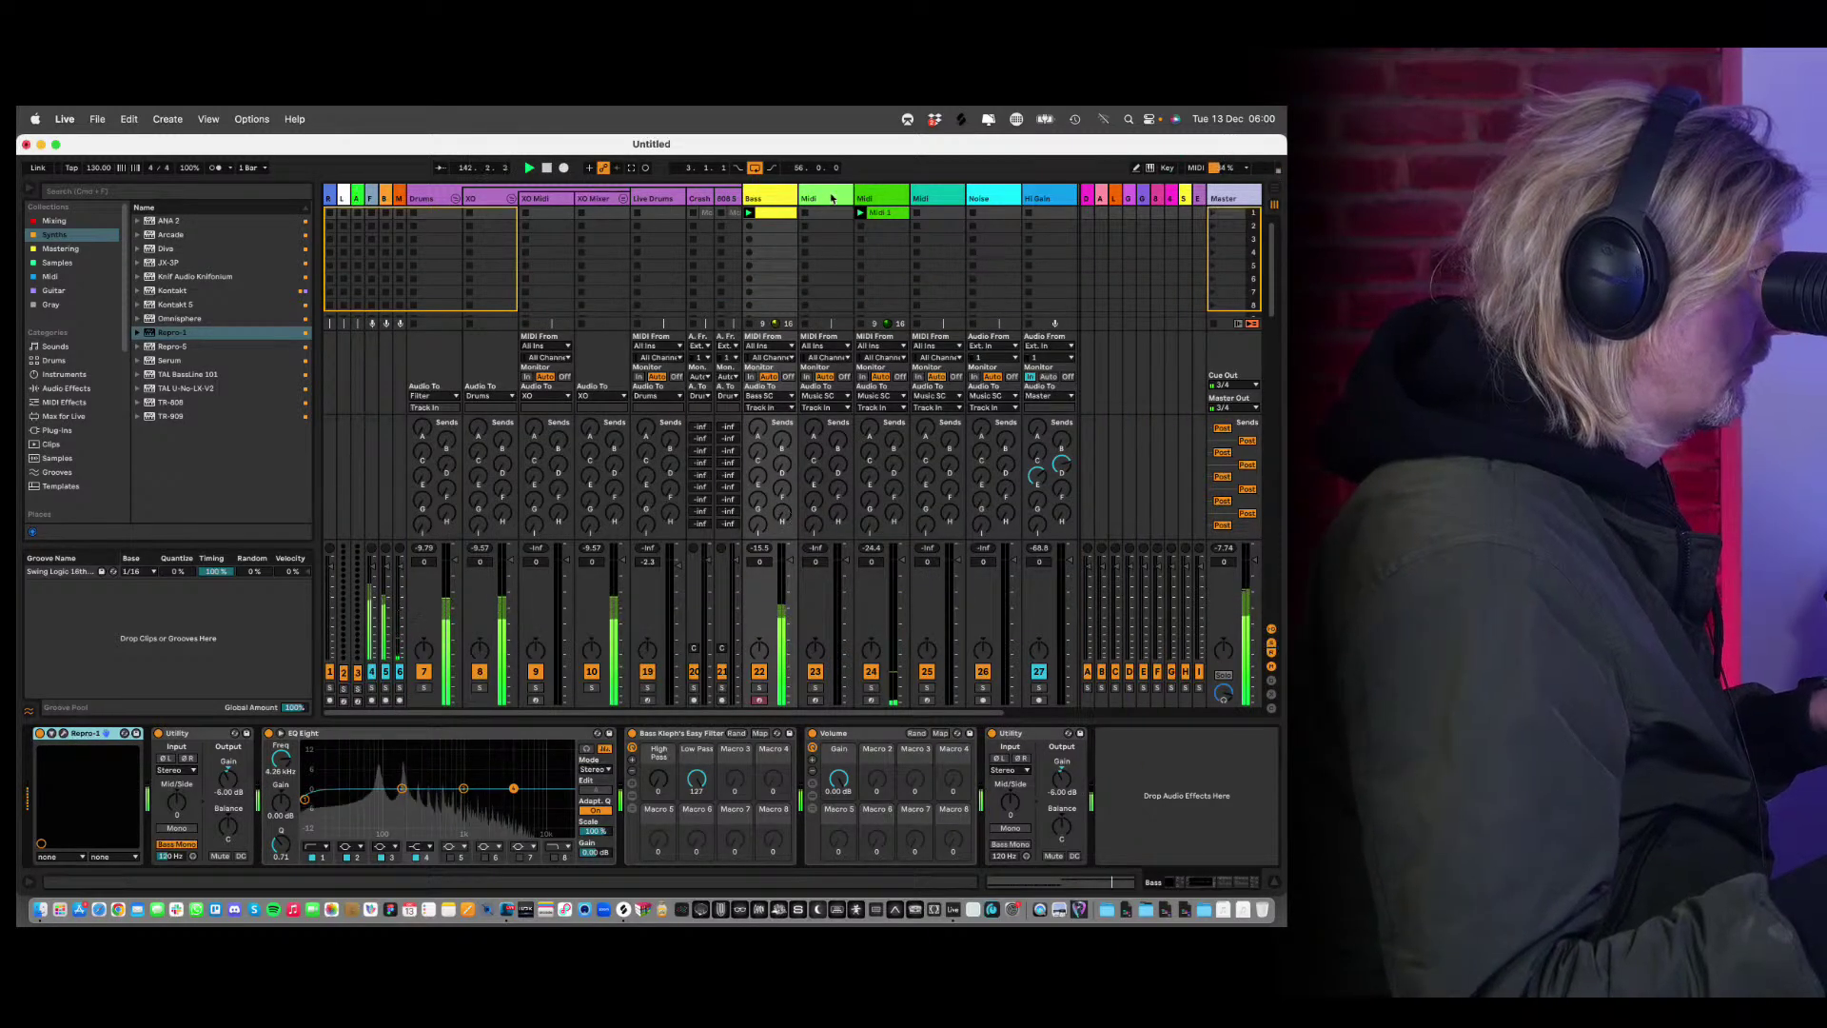
# Load the JX-3P synth onto the Midi track beside Bass and check its PG-200 programmer controls before closing it.
pyautogui.press('Right')
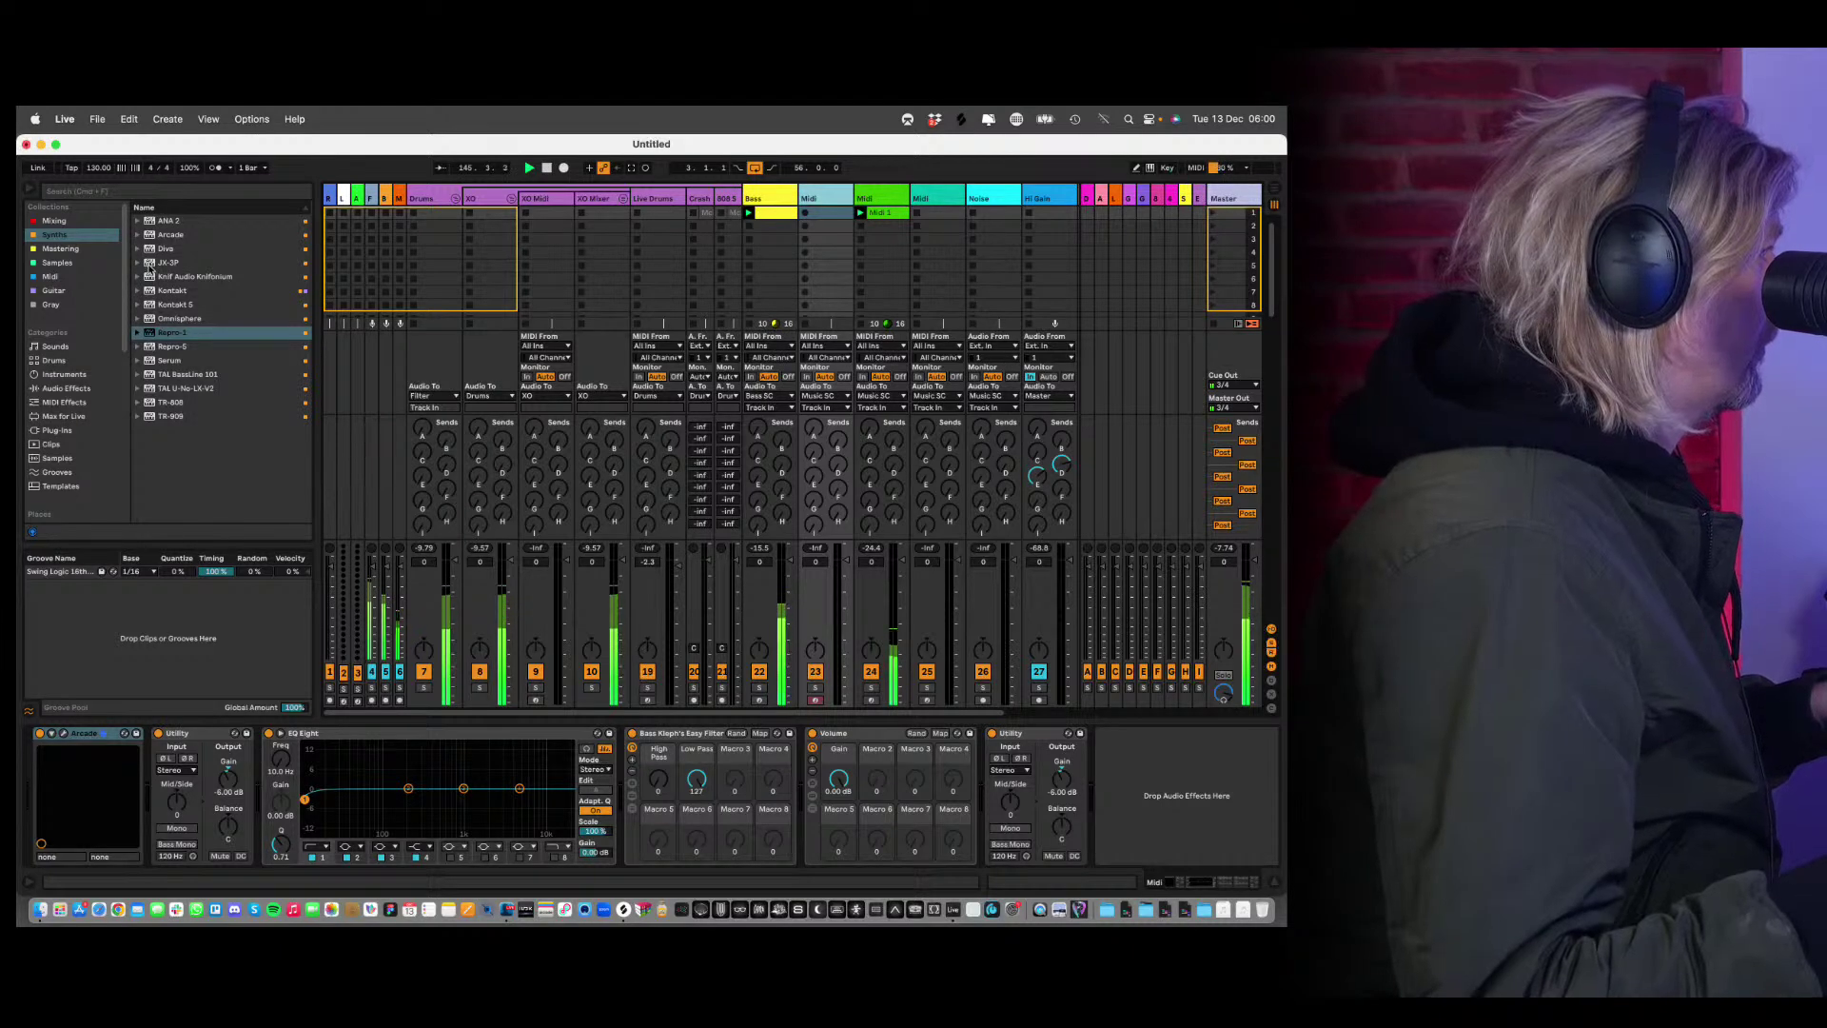
pyautogui.click(150, 262)
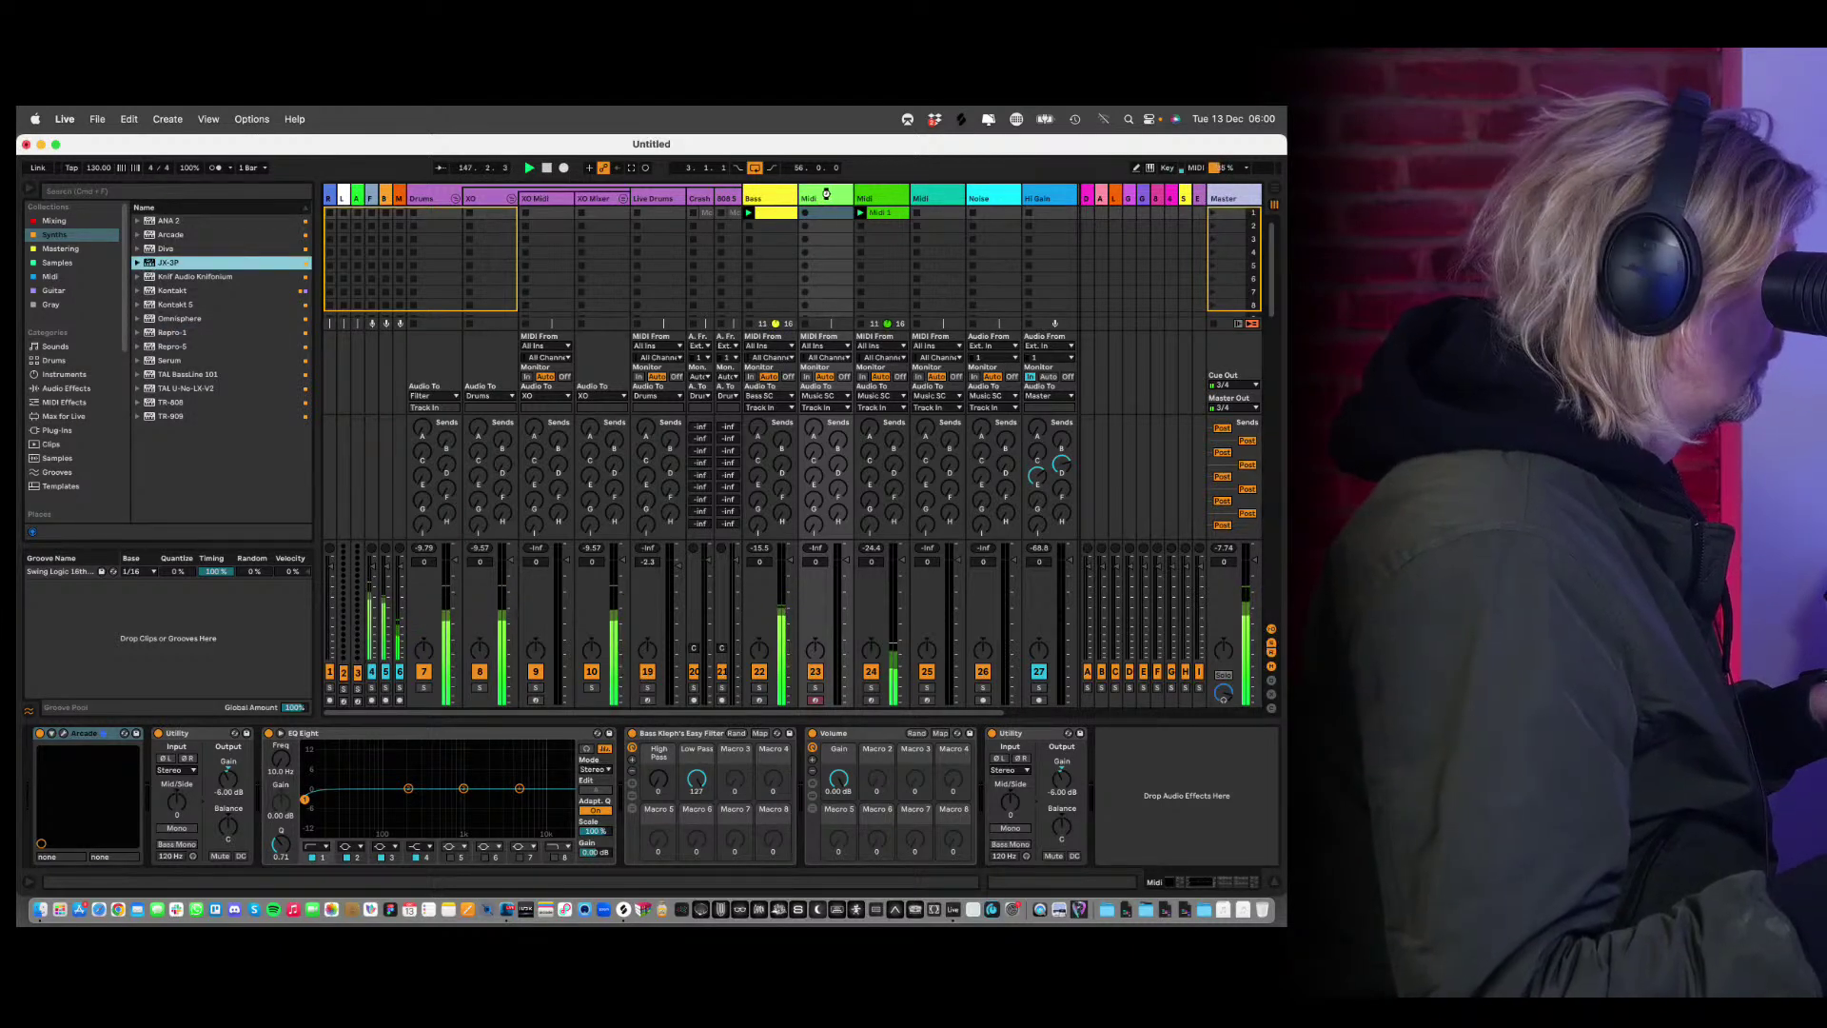
pyautogui.press('Return')
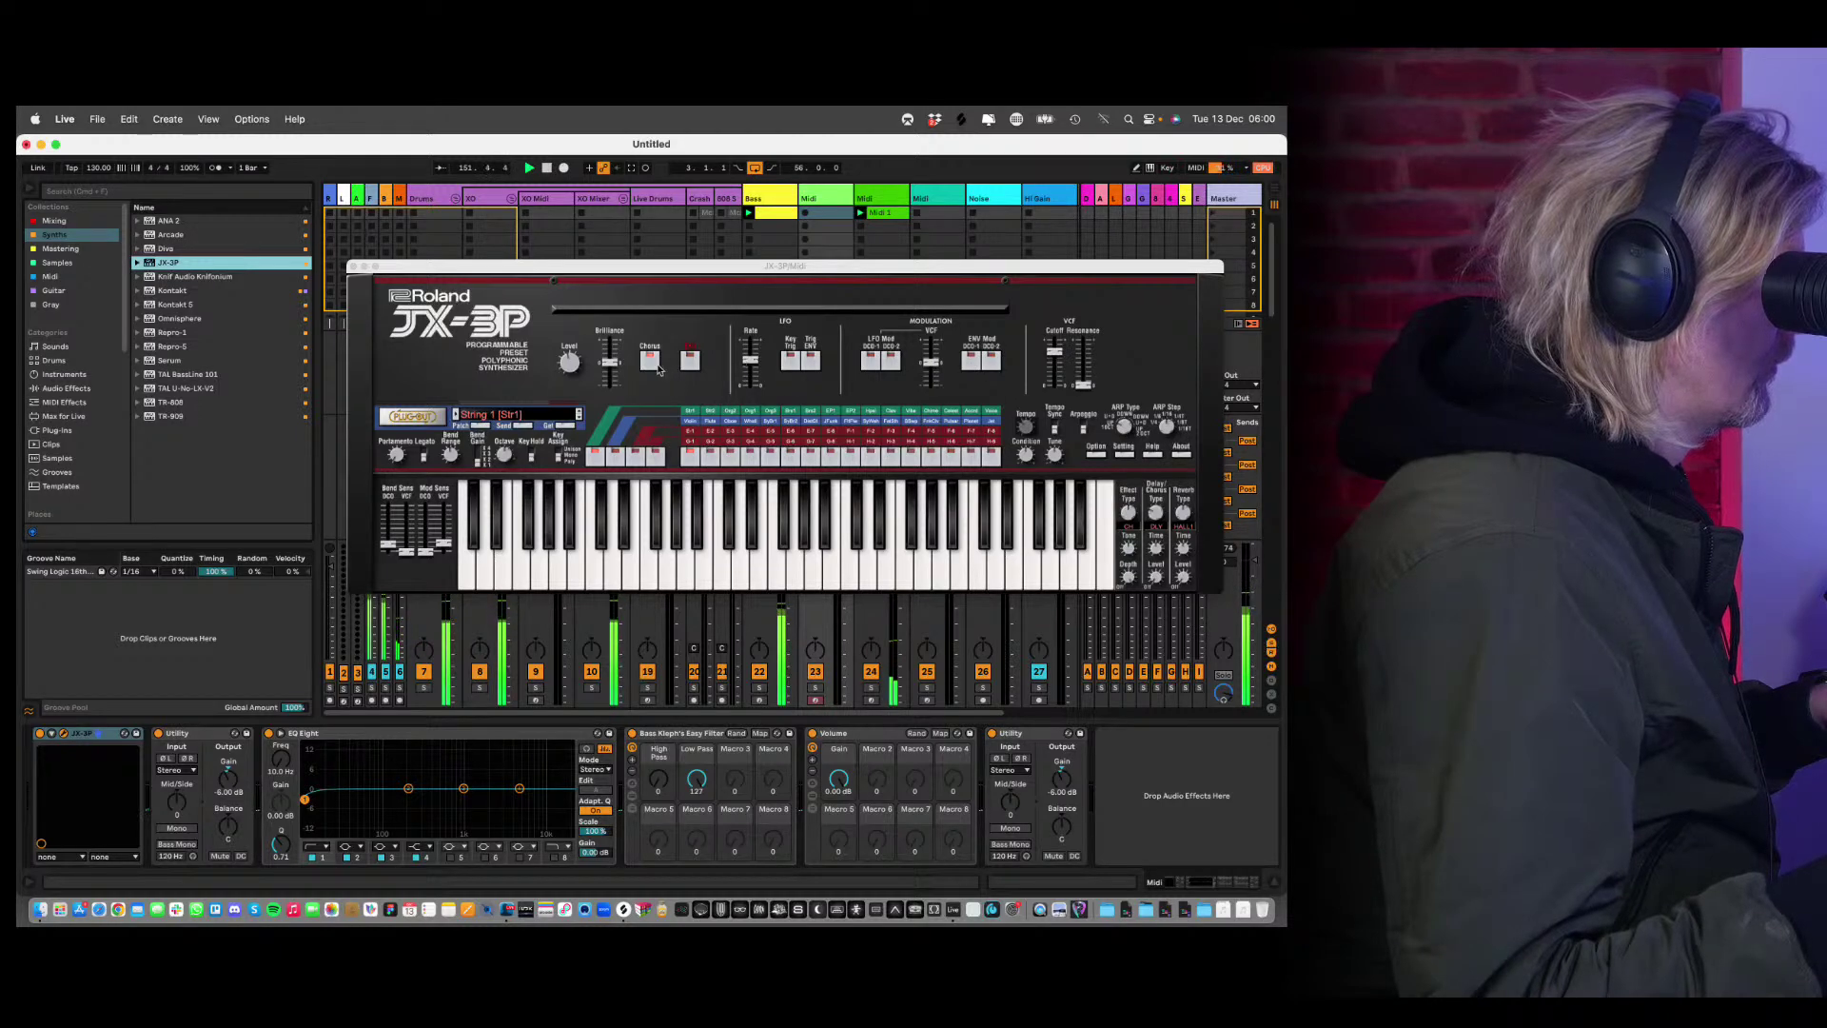
pyautogui.click(700, 365)
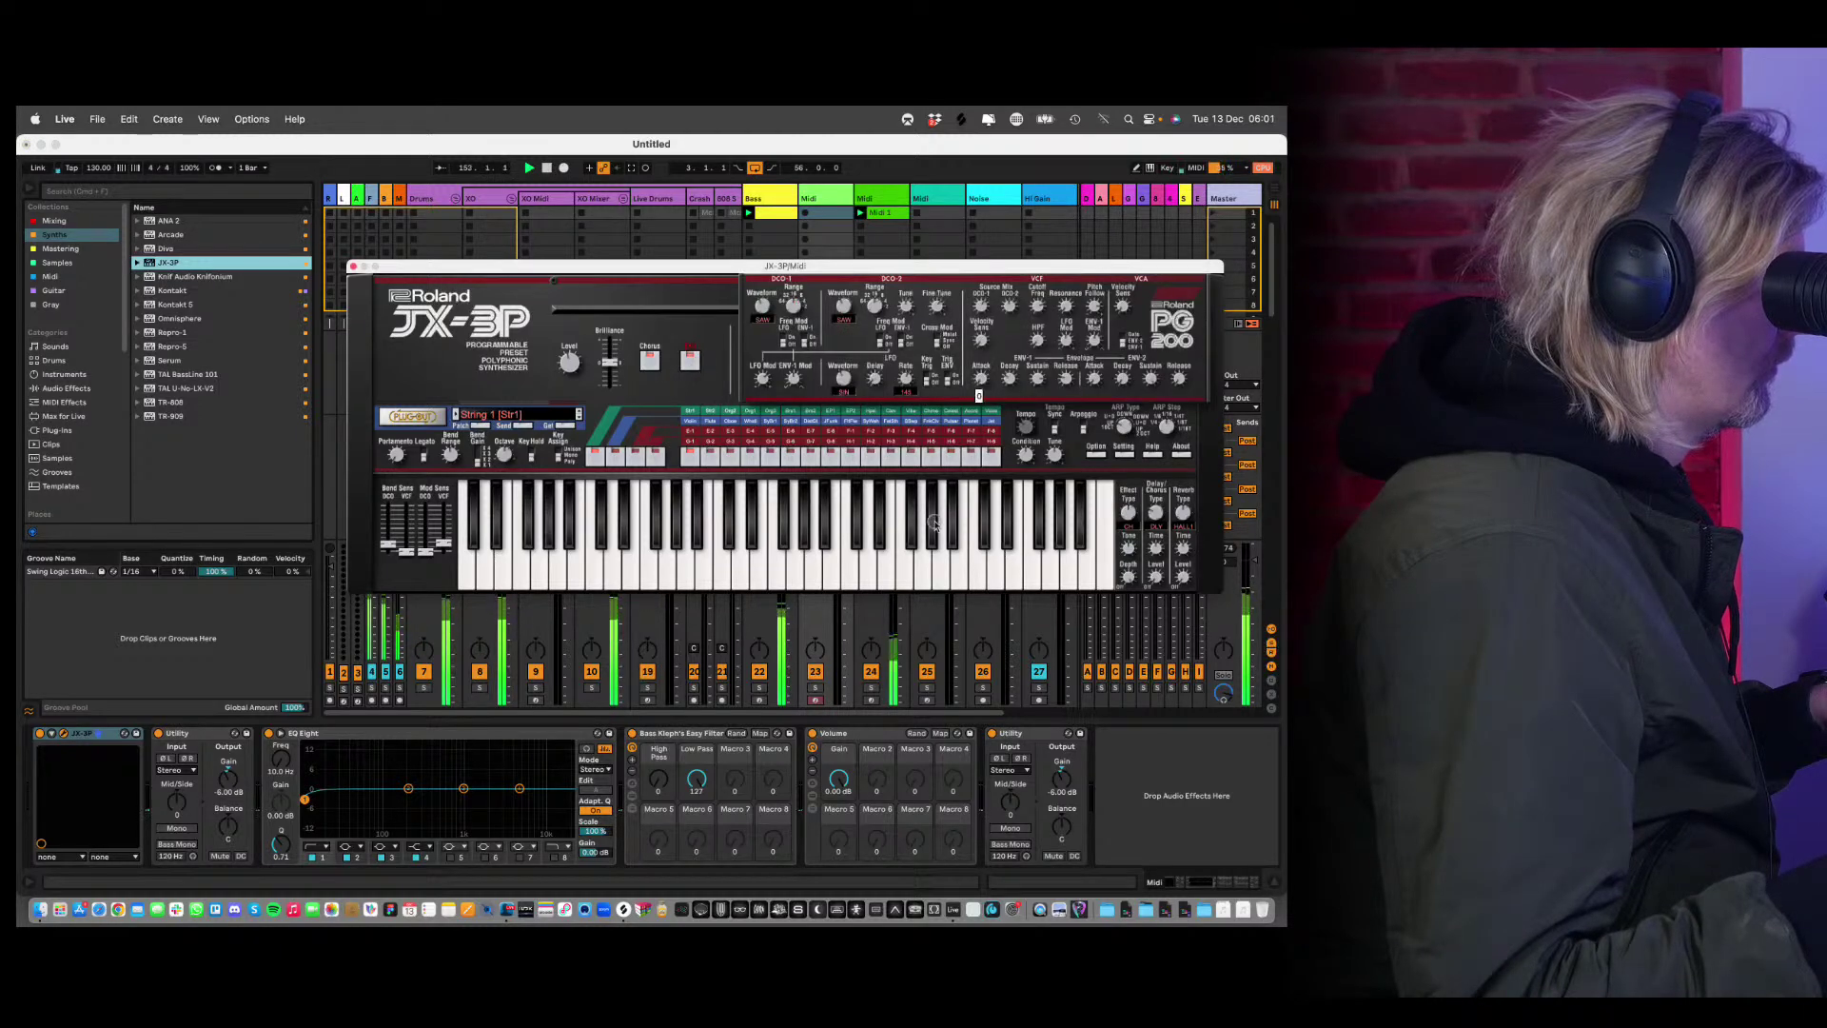
pyautogui.click(352, 267)
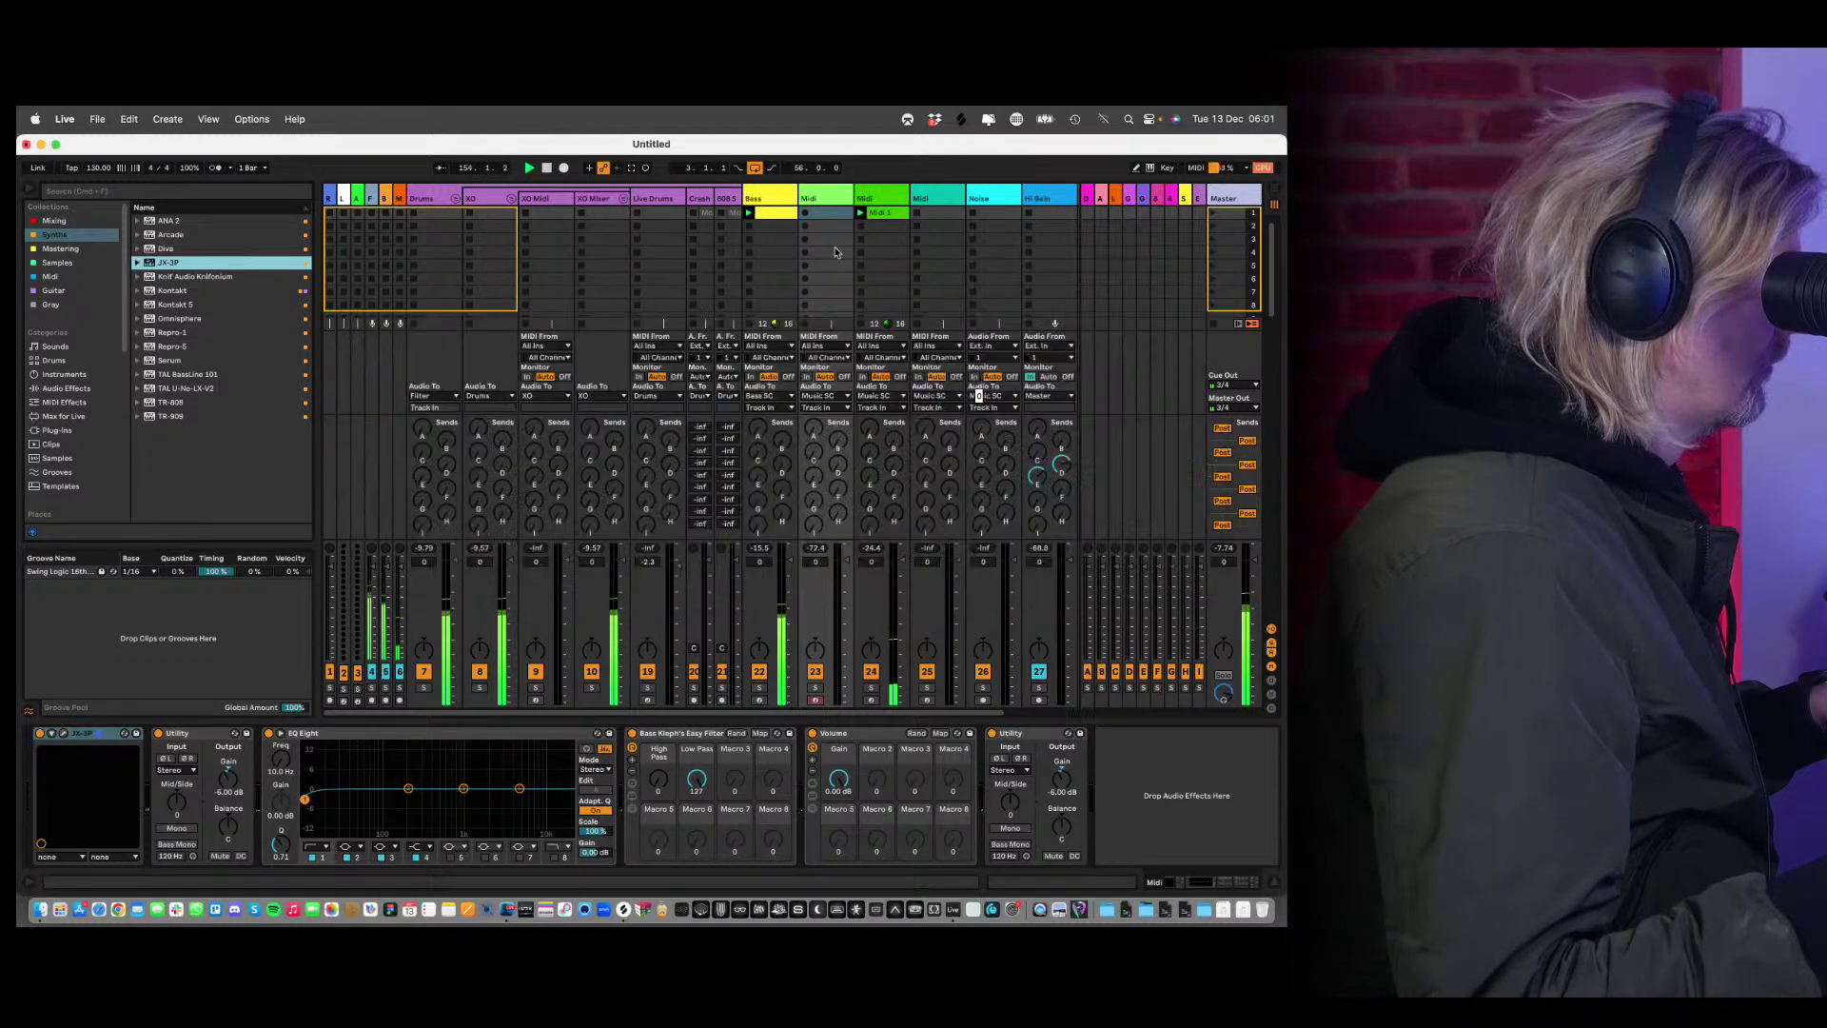
# Create a one-bar clip in the JX-3P track's first slot and fill it with a sustained D3, F#3 and A3 chord.
pyautogui.click(832, 217)
pyautogui.doubleClick(832, 217)
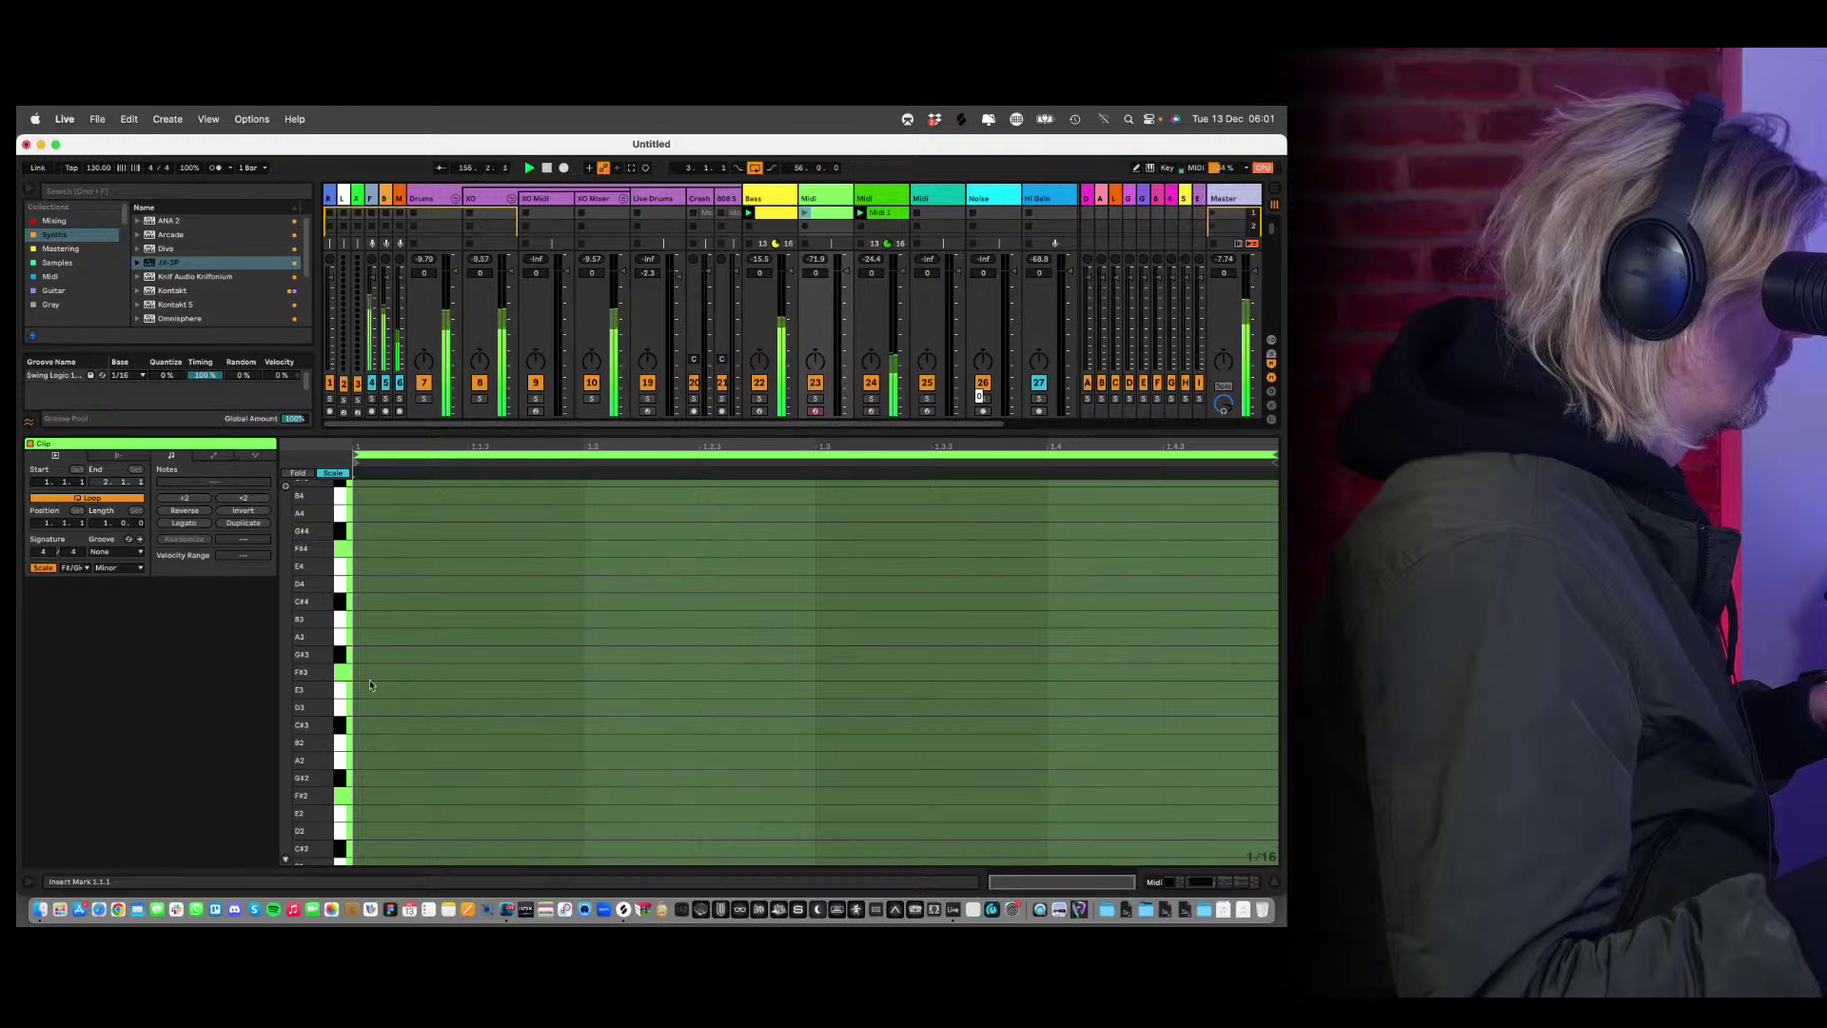
pyautogui.doubleClick(381, 712)
pyautogui.moveTo(412, 712); pyautogui.dragTo(1275, 709)
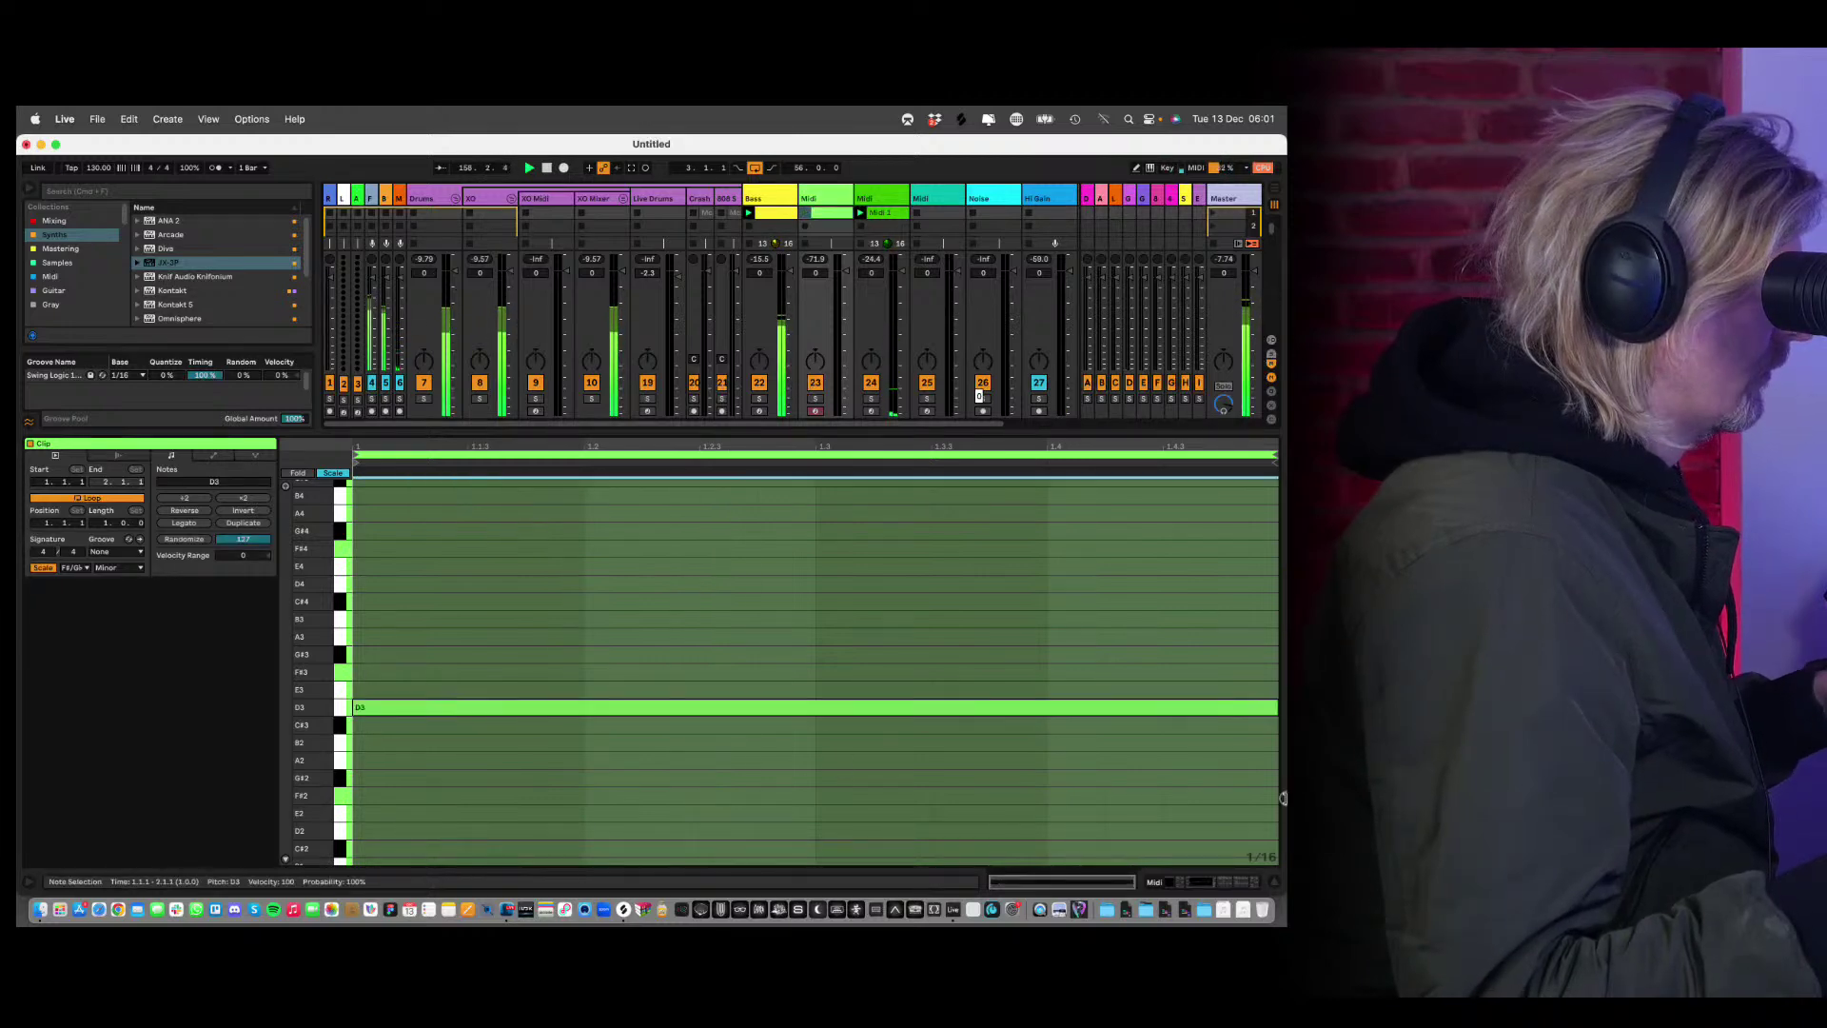
pyautogui.moveTo(911, 701); pyautogui.dragTo(863, 681)
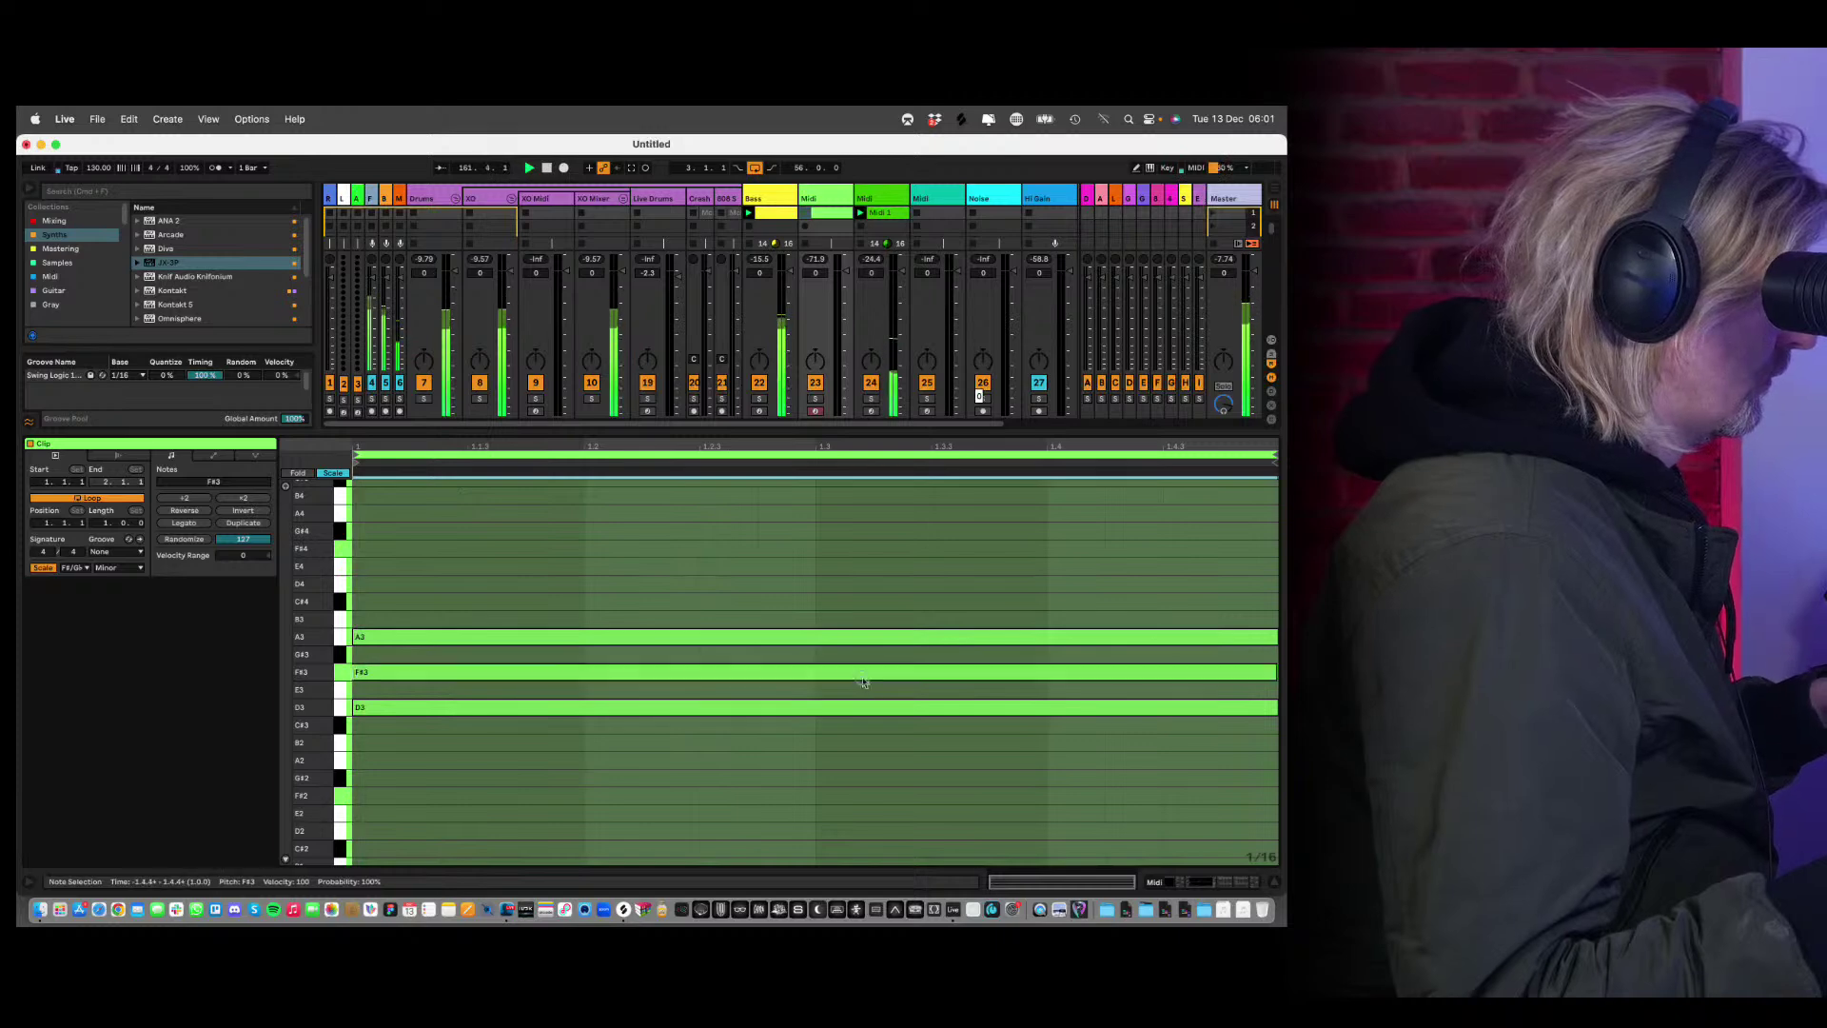
# Launch the new chord clip and change its notes to D4, E4 and A4.
pyautogui.click(801, 213)
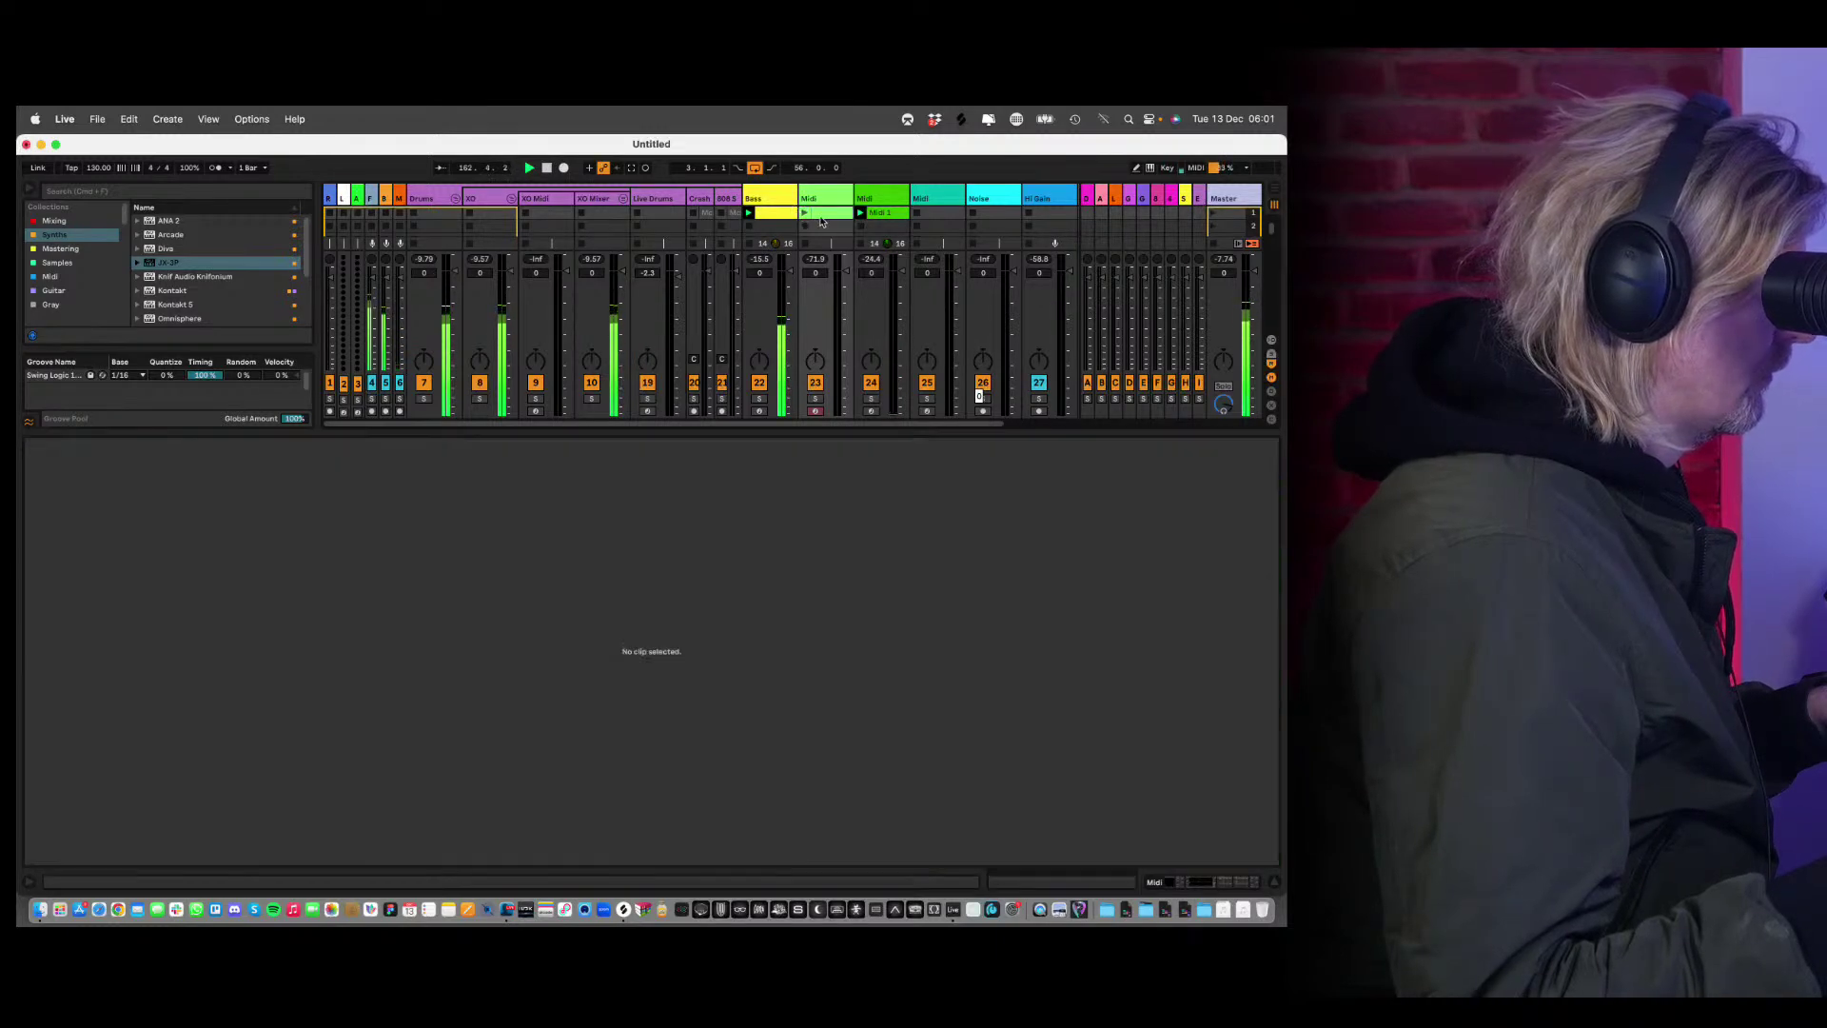
pyautogui.click(807, 214)
pyautogui.moveTo(731, 596); pyautogui.dragTo(786, 824)
pyautogui.hotkey('shift', 'Up')
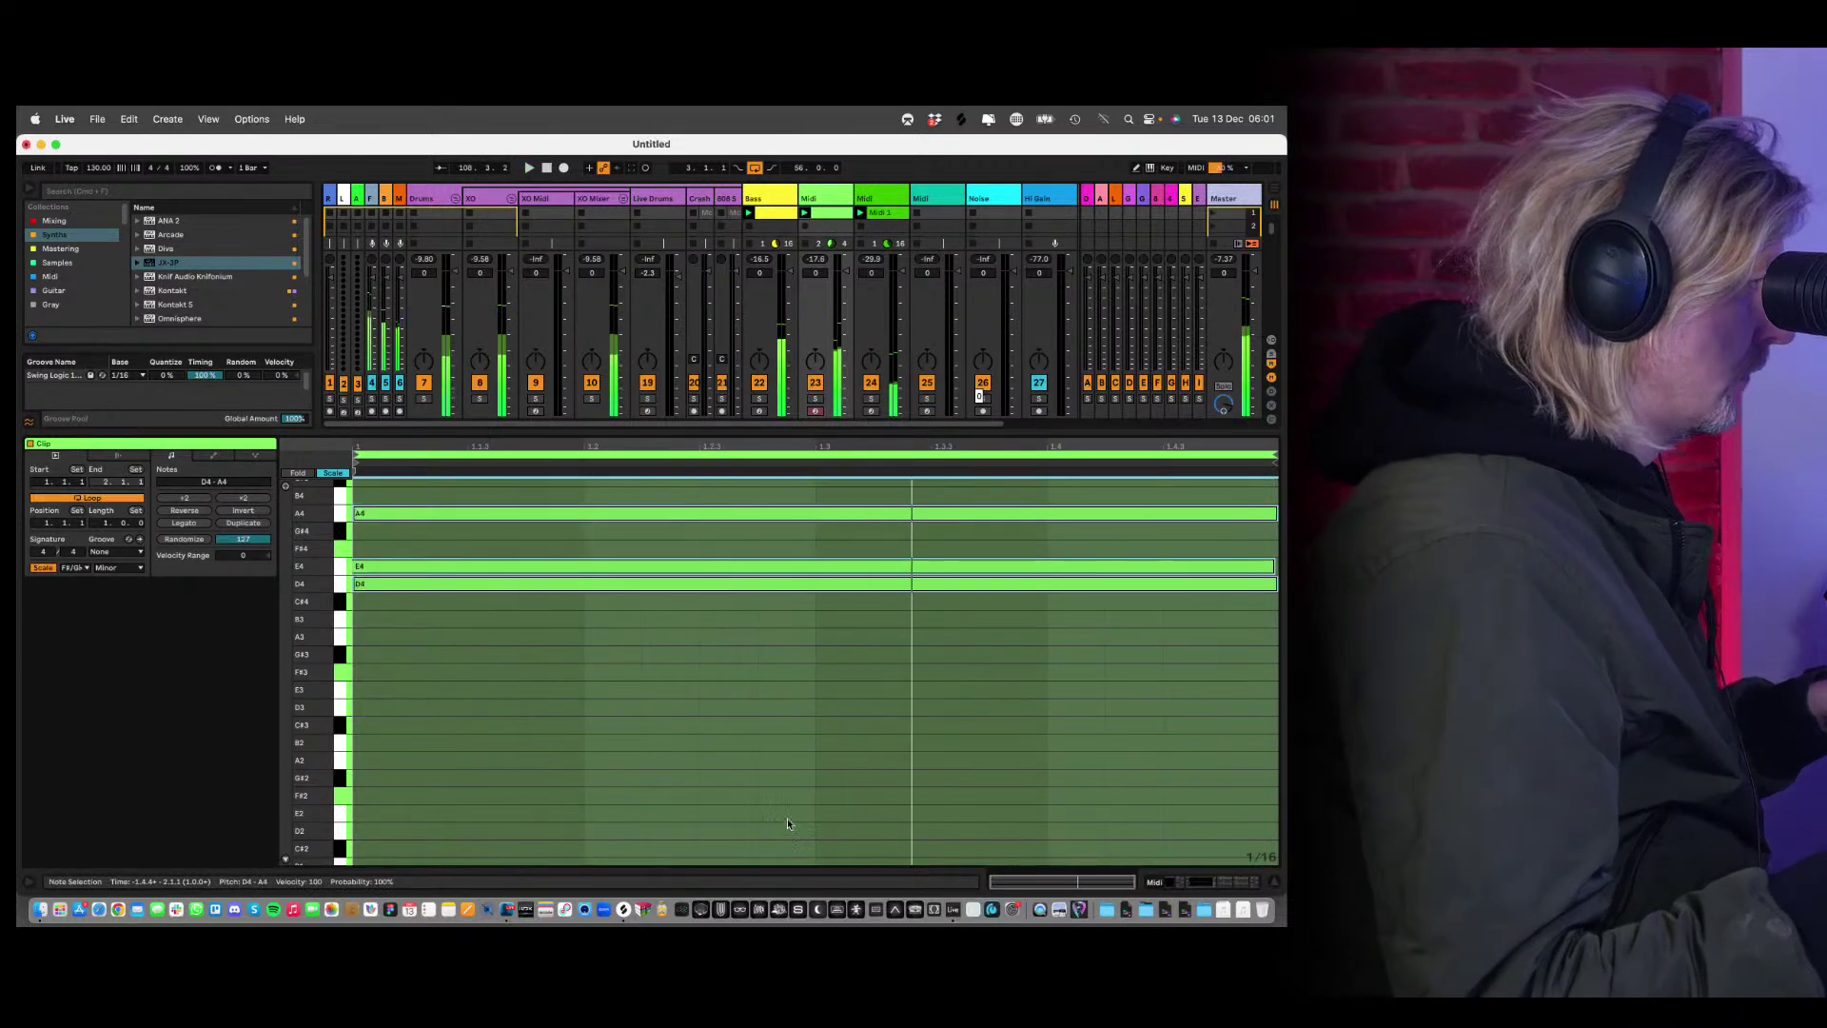
# Try the whole chord one scale step lower at C#4, D4 and G#4, and return it to D4, E4 and A4.
pyautogui.click(417, 493)
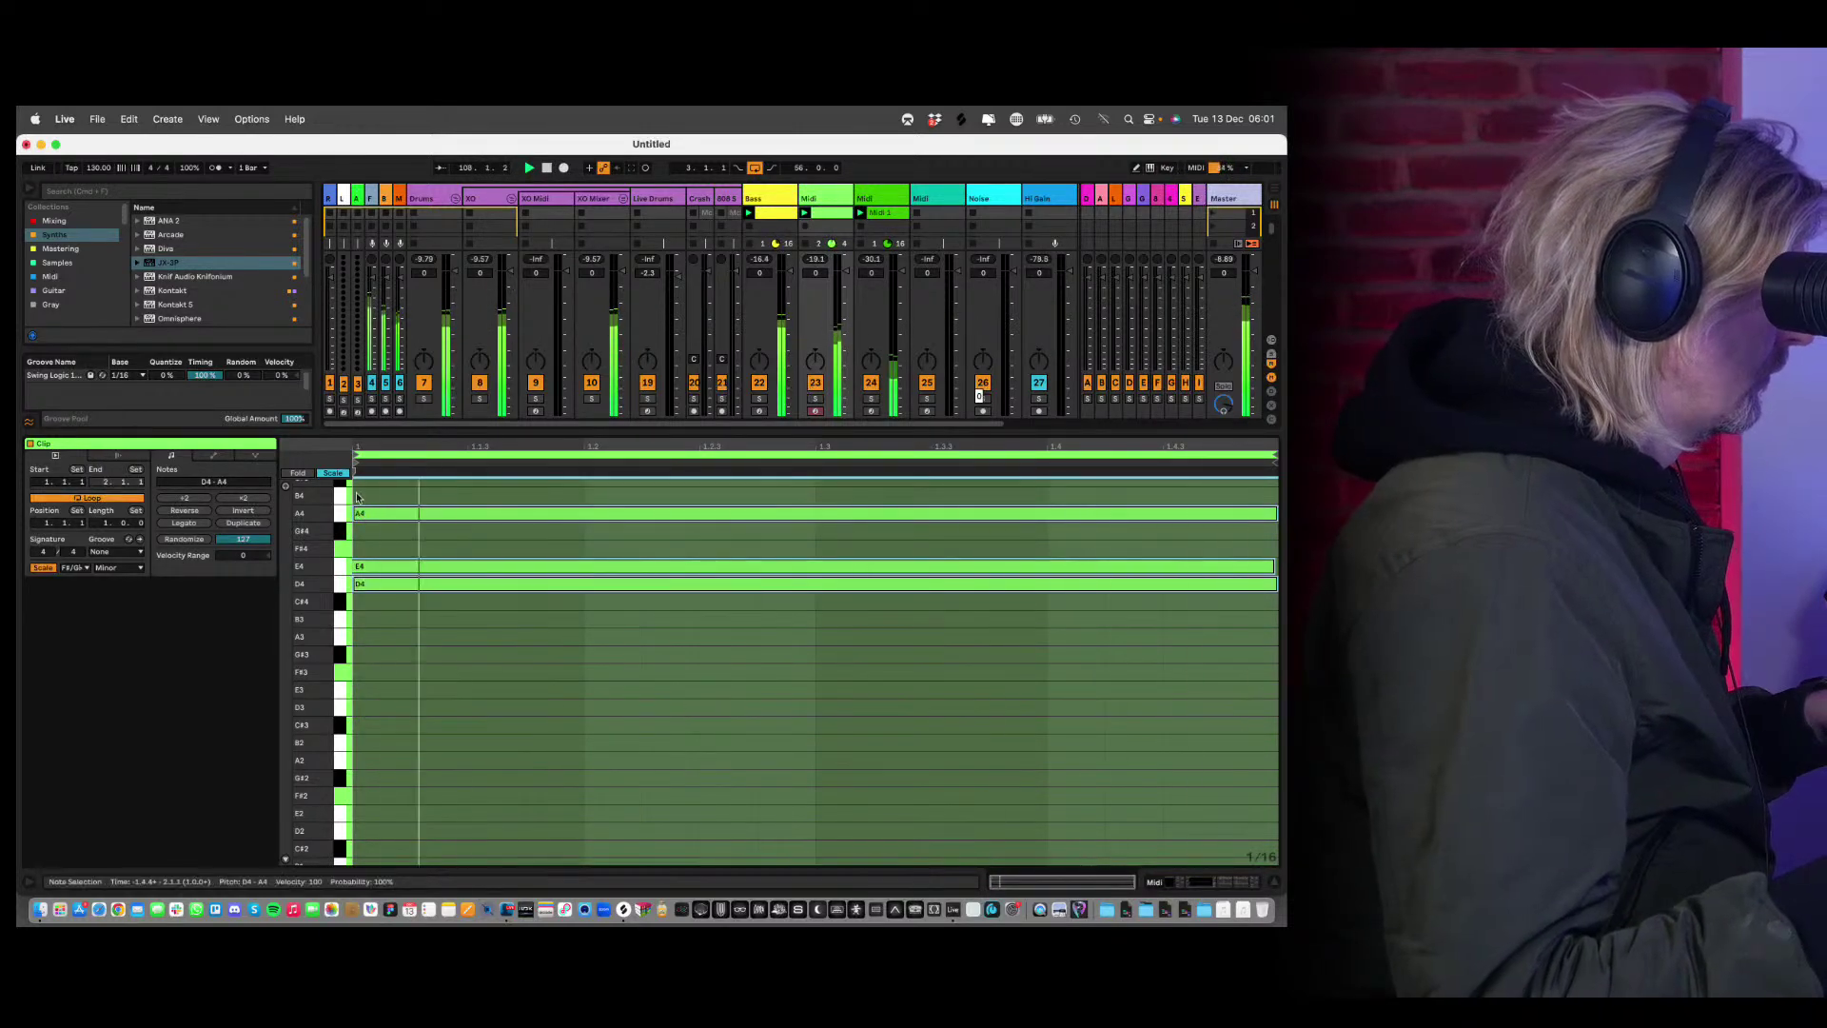
pyautogui.press('super+a')
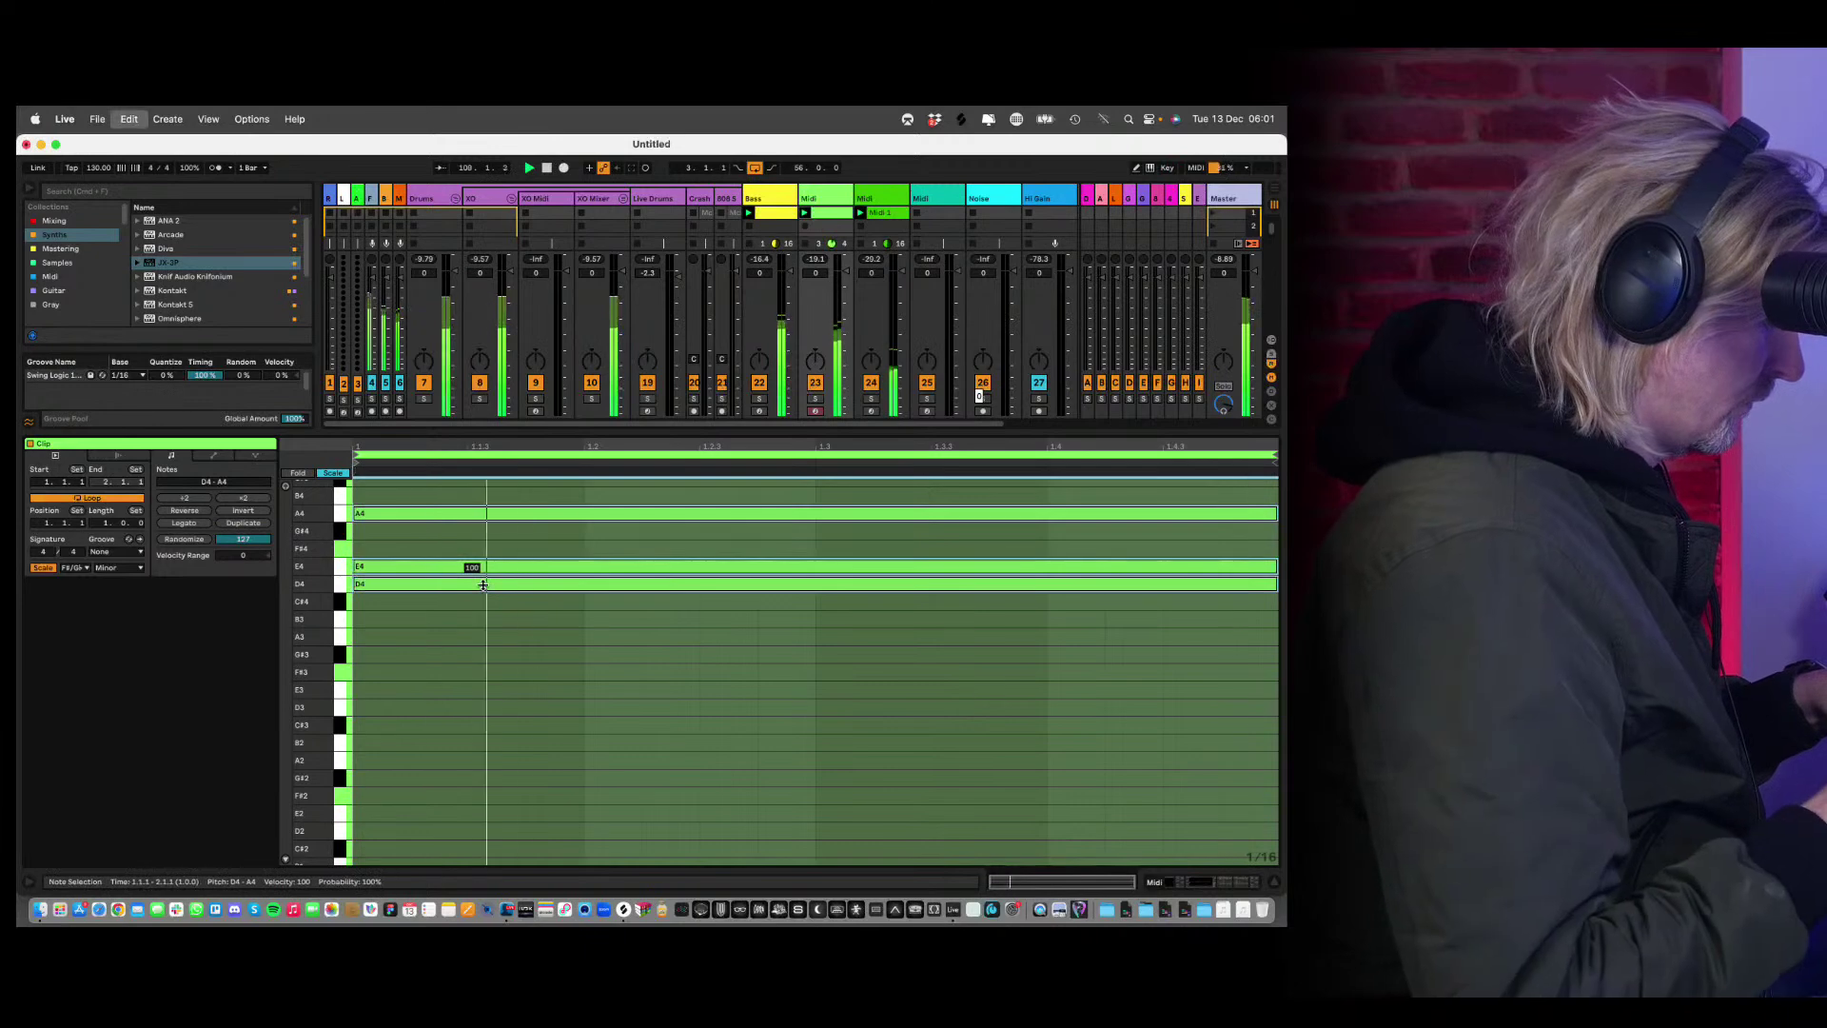
pyautogui.click(411, 567)
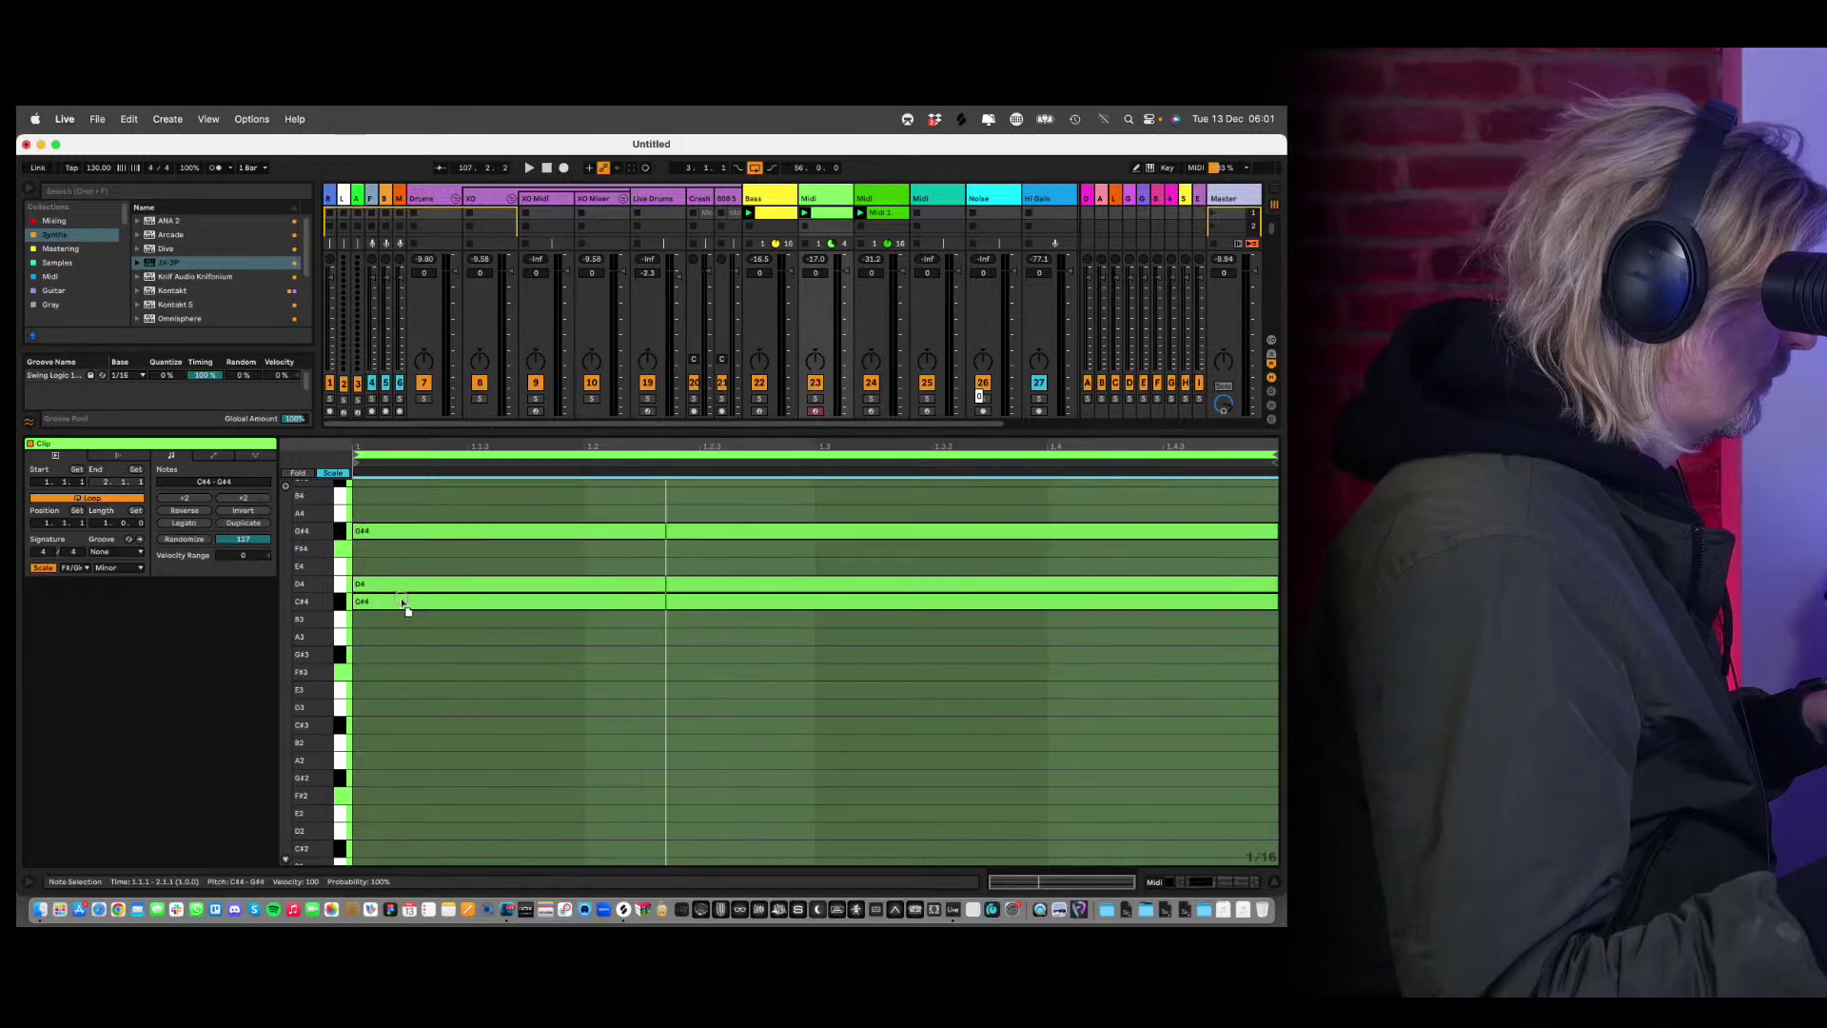
pyautogui.click(414, 596)
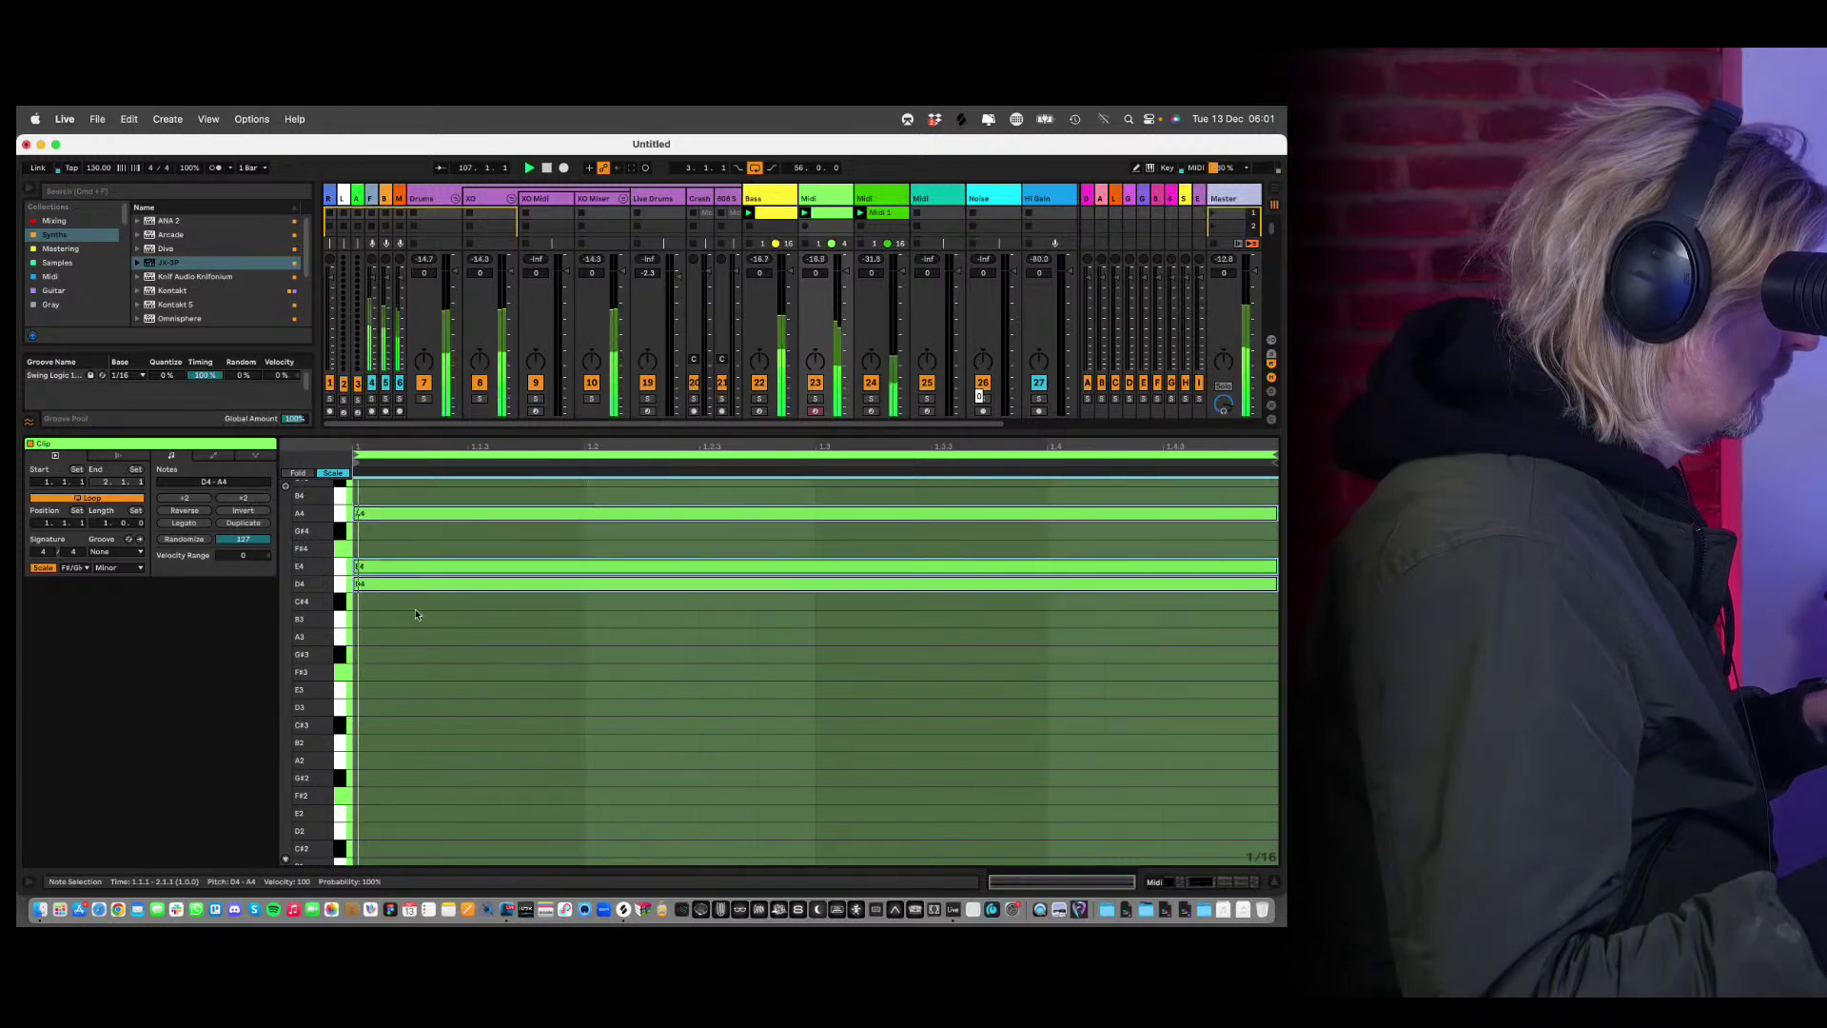
# Add a bar-long F#4 to the chord, lower its D4 to C#4 and audition the voicing.
pyautogui.click(416, 567)
pyautogui.moveTo(416, 568)
pyautogui.mouseDown()
pyautogui.moveTo(407, 548)
pyautogui.moveTo(388, 556)
pyautogui.mouseUp()
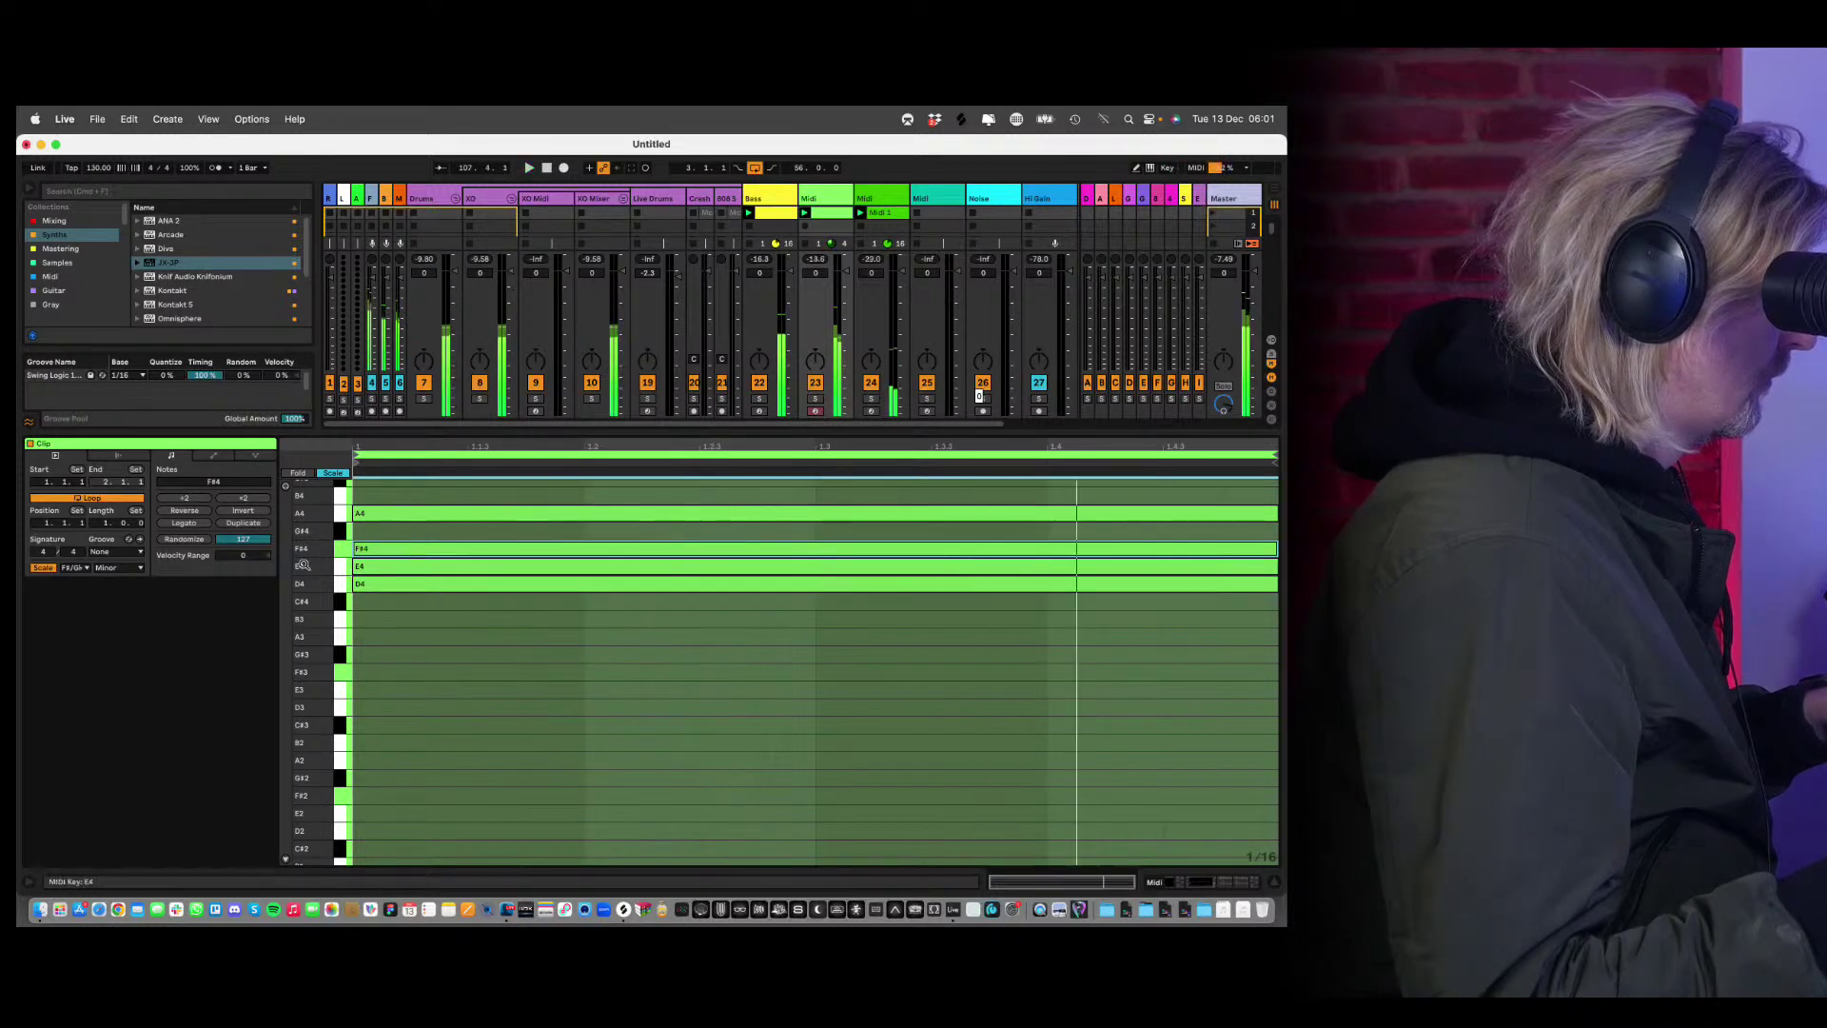
pyautogui.scroll(1, 429, 566)
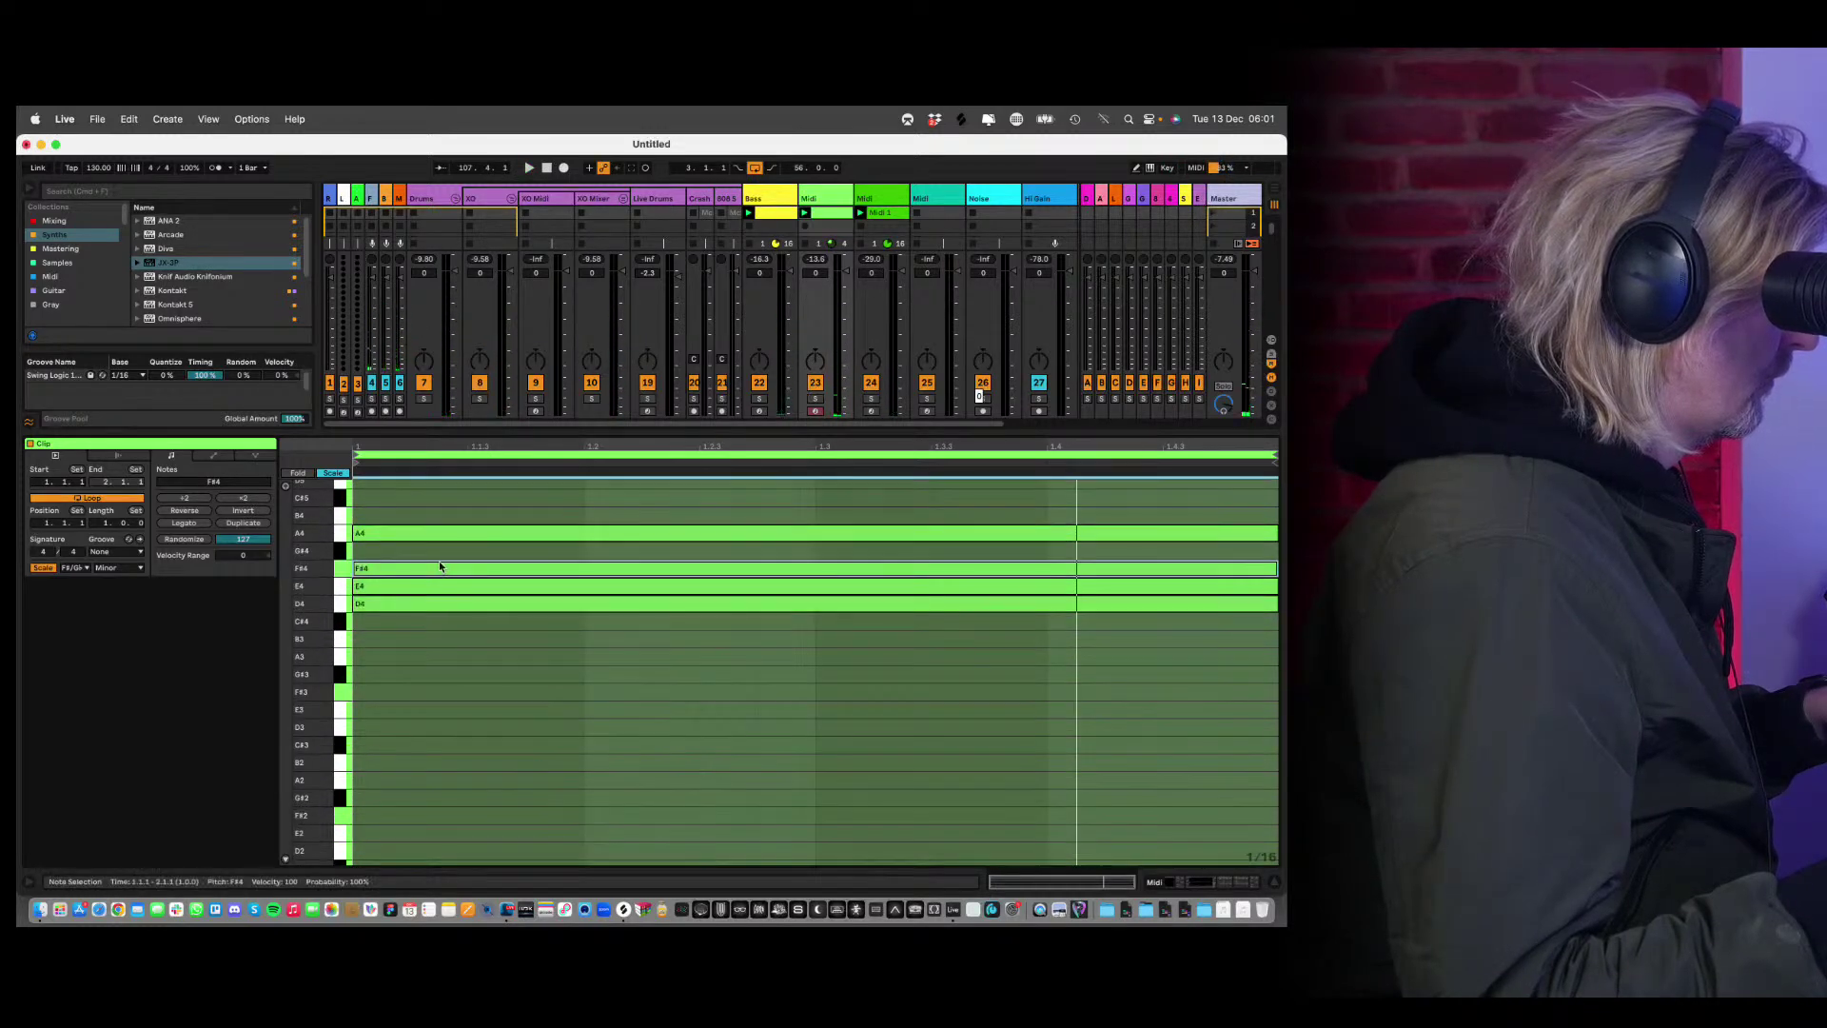
pyautogui.press('super+a')
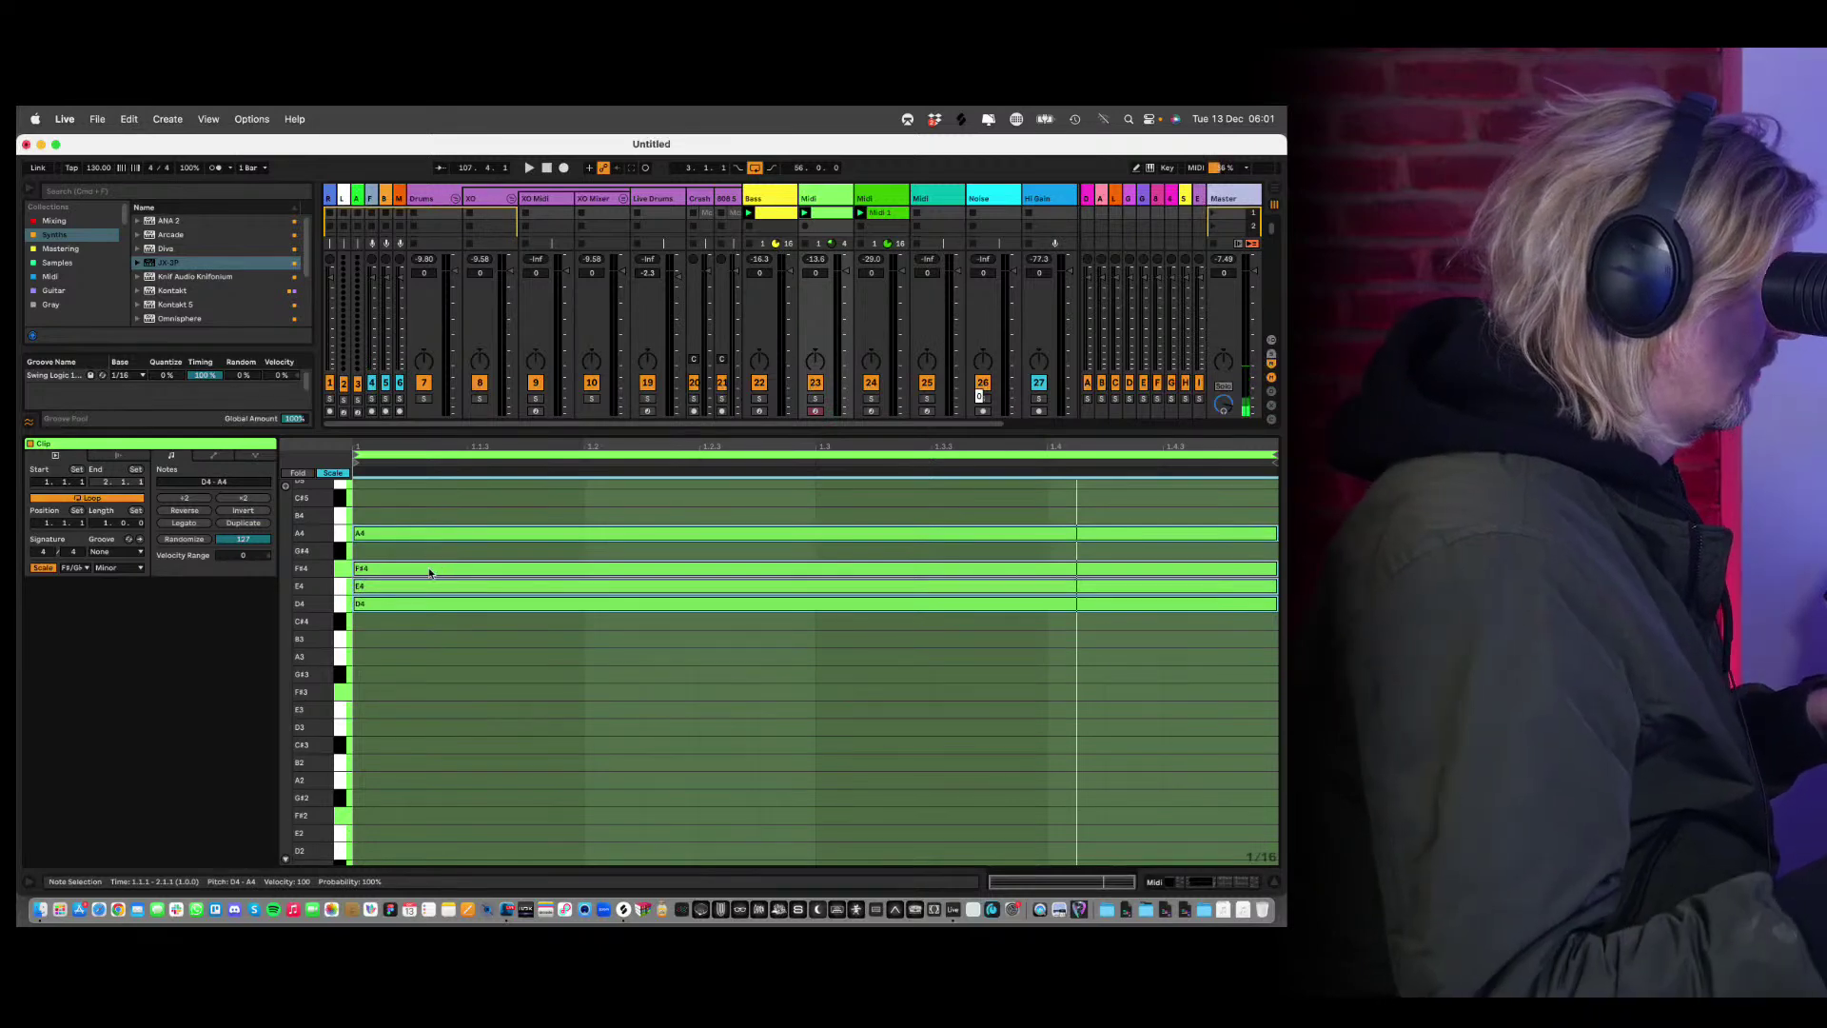
pyautogui.click(429, 630)
pyautogui.moveTo(425, 607); pyautogui.dragTo(425, 620)
pyautogui.press('space')
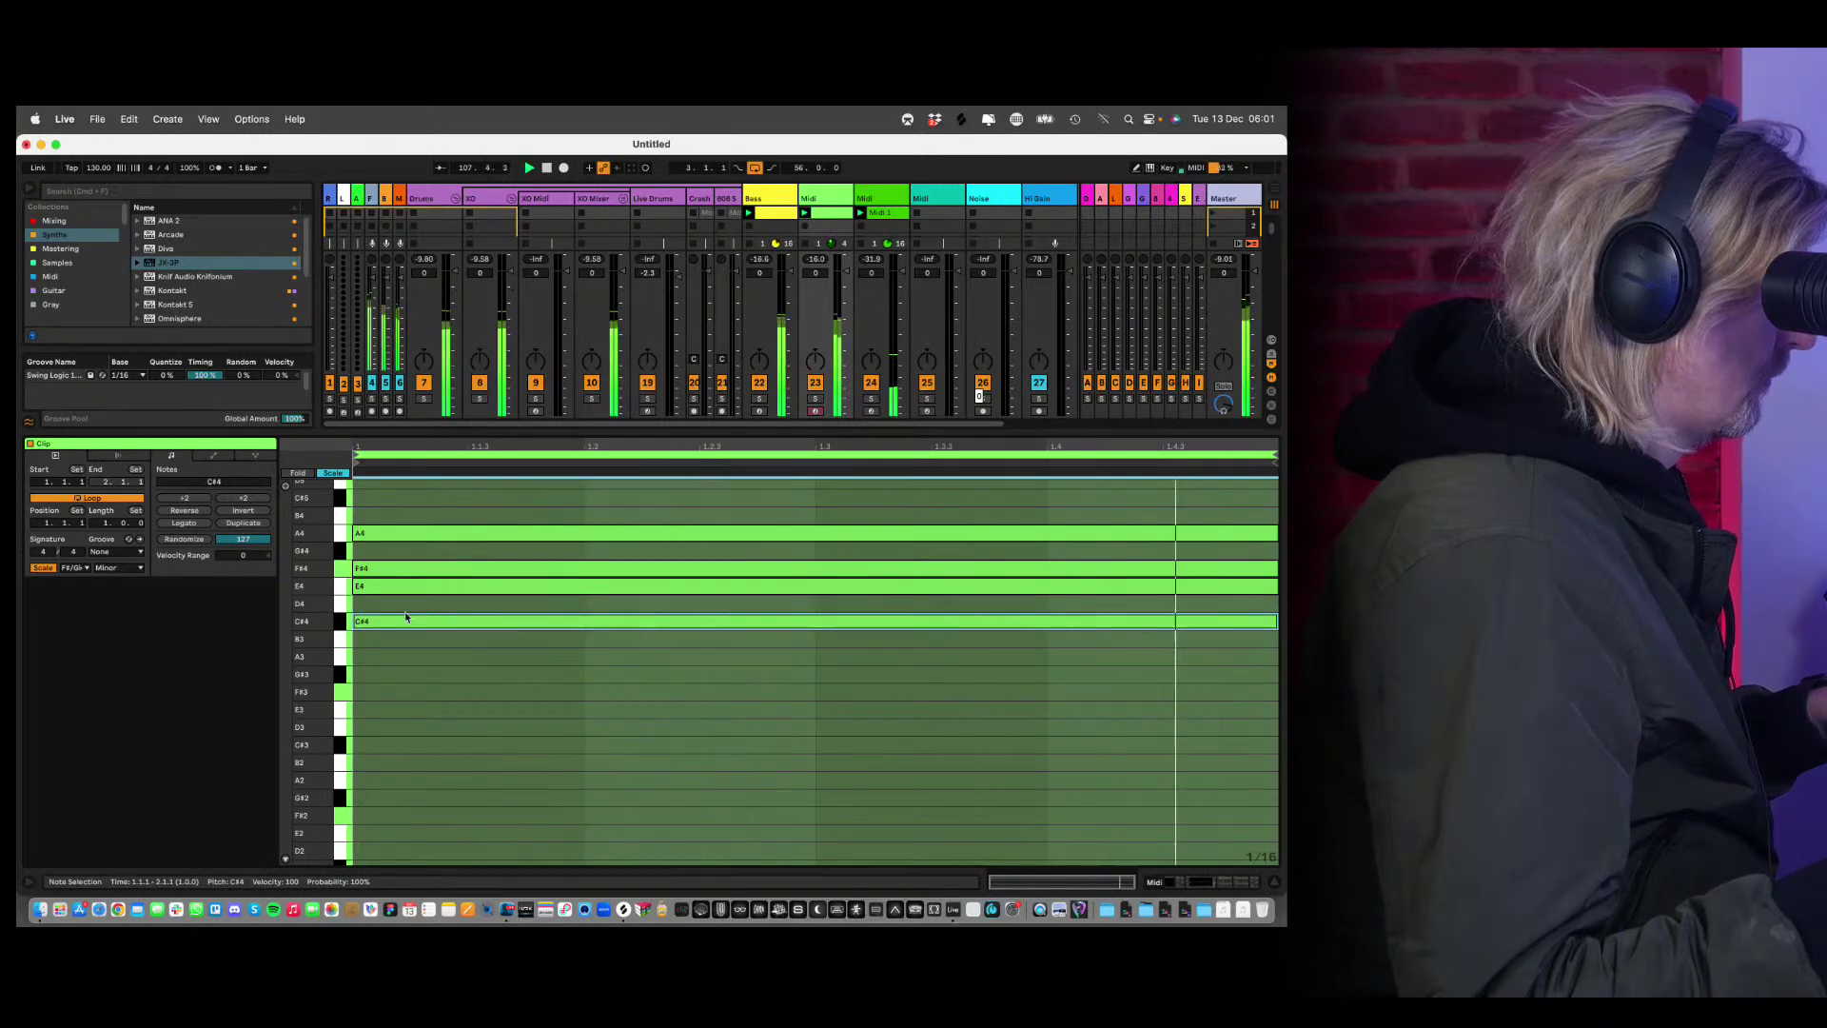
pyautogui.moveTo(390, 585)
pyautogui.mouseDown()
pyautogui.moveTo(406, 612)
pyautogui.moveTo(401, 590)
pyautogui.mouseUp()
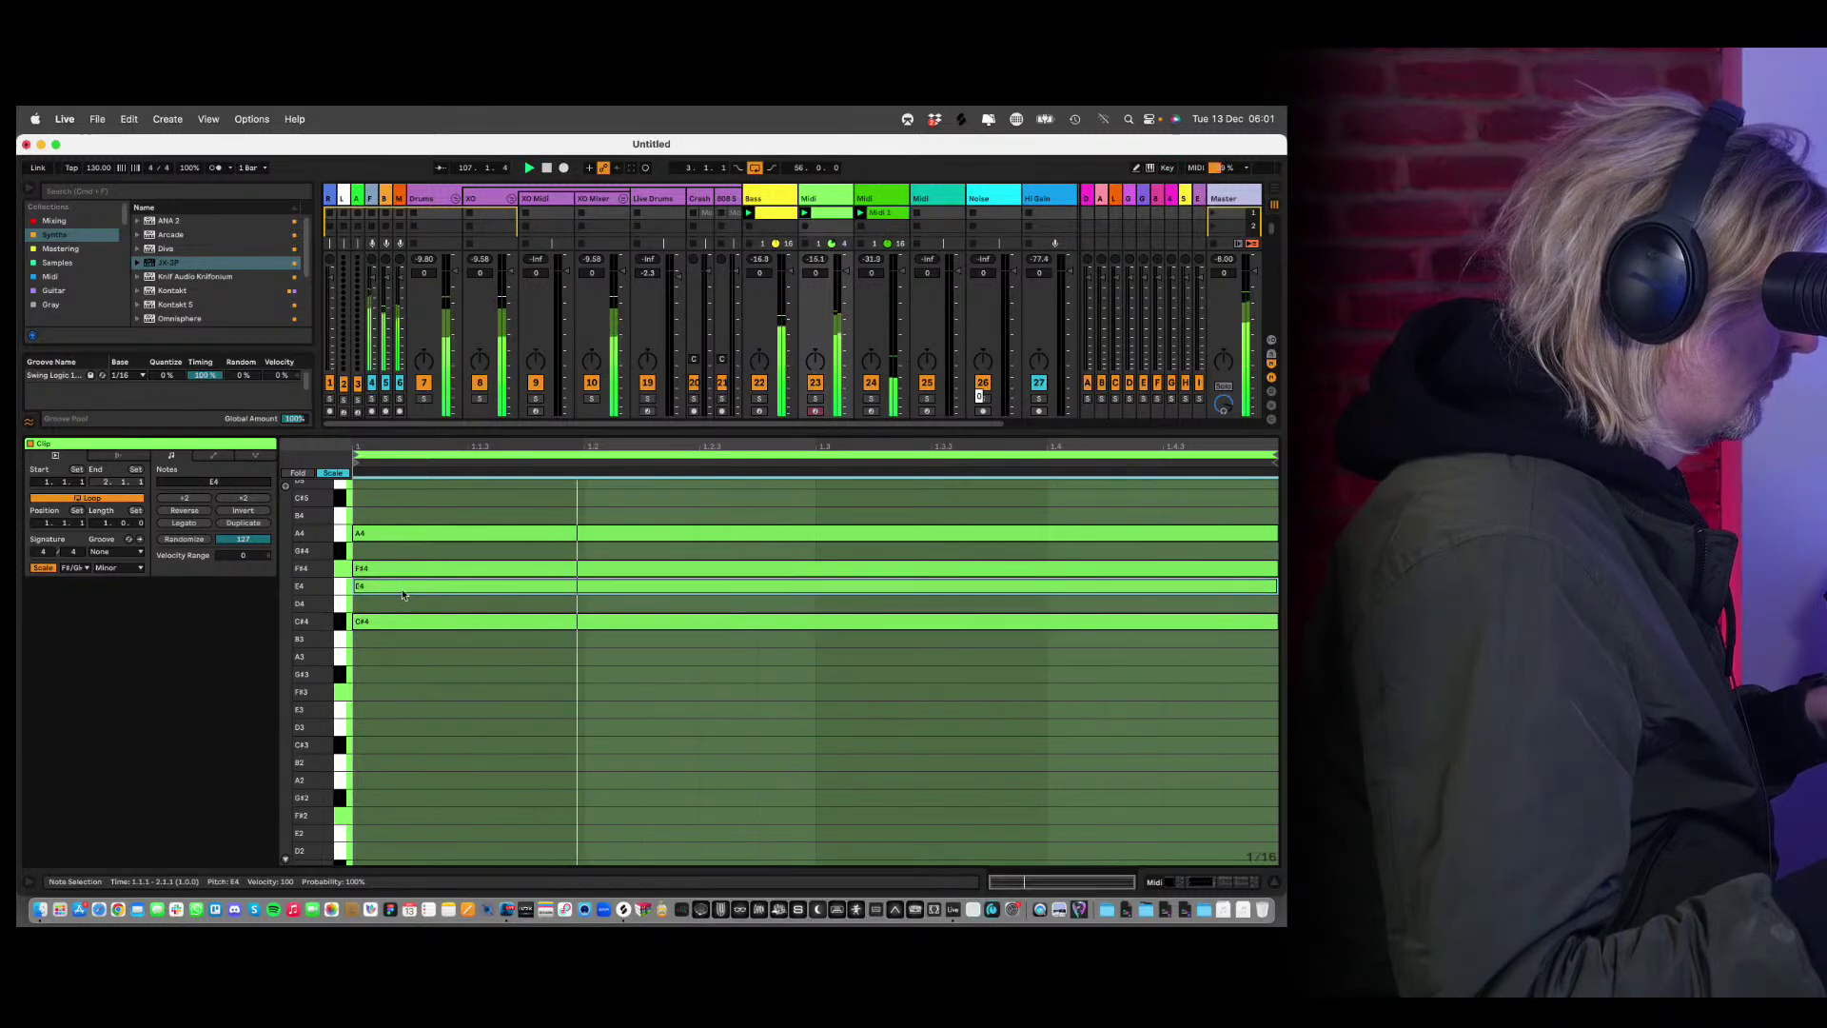
# Duplicate the chord clip's loop and notes until it is four bars long.
pyautogui.press('super+a')
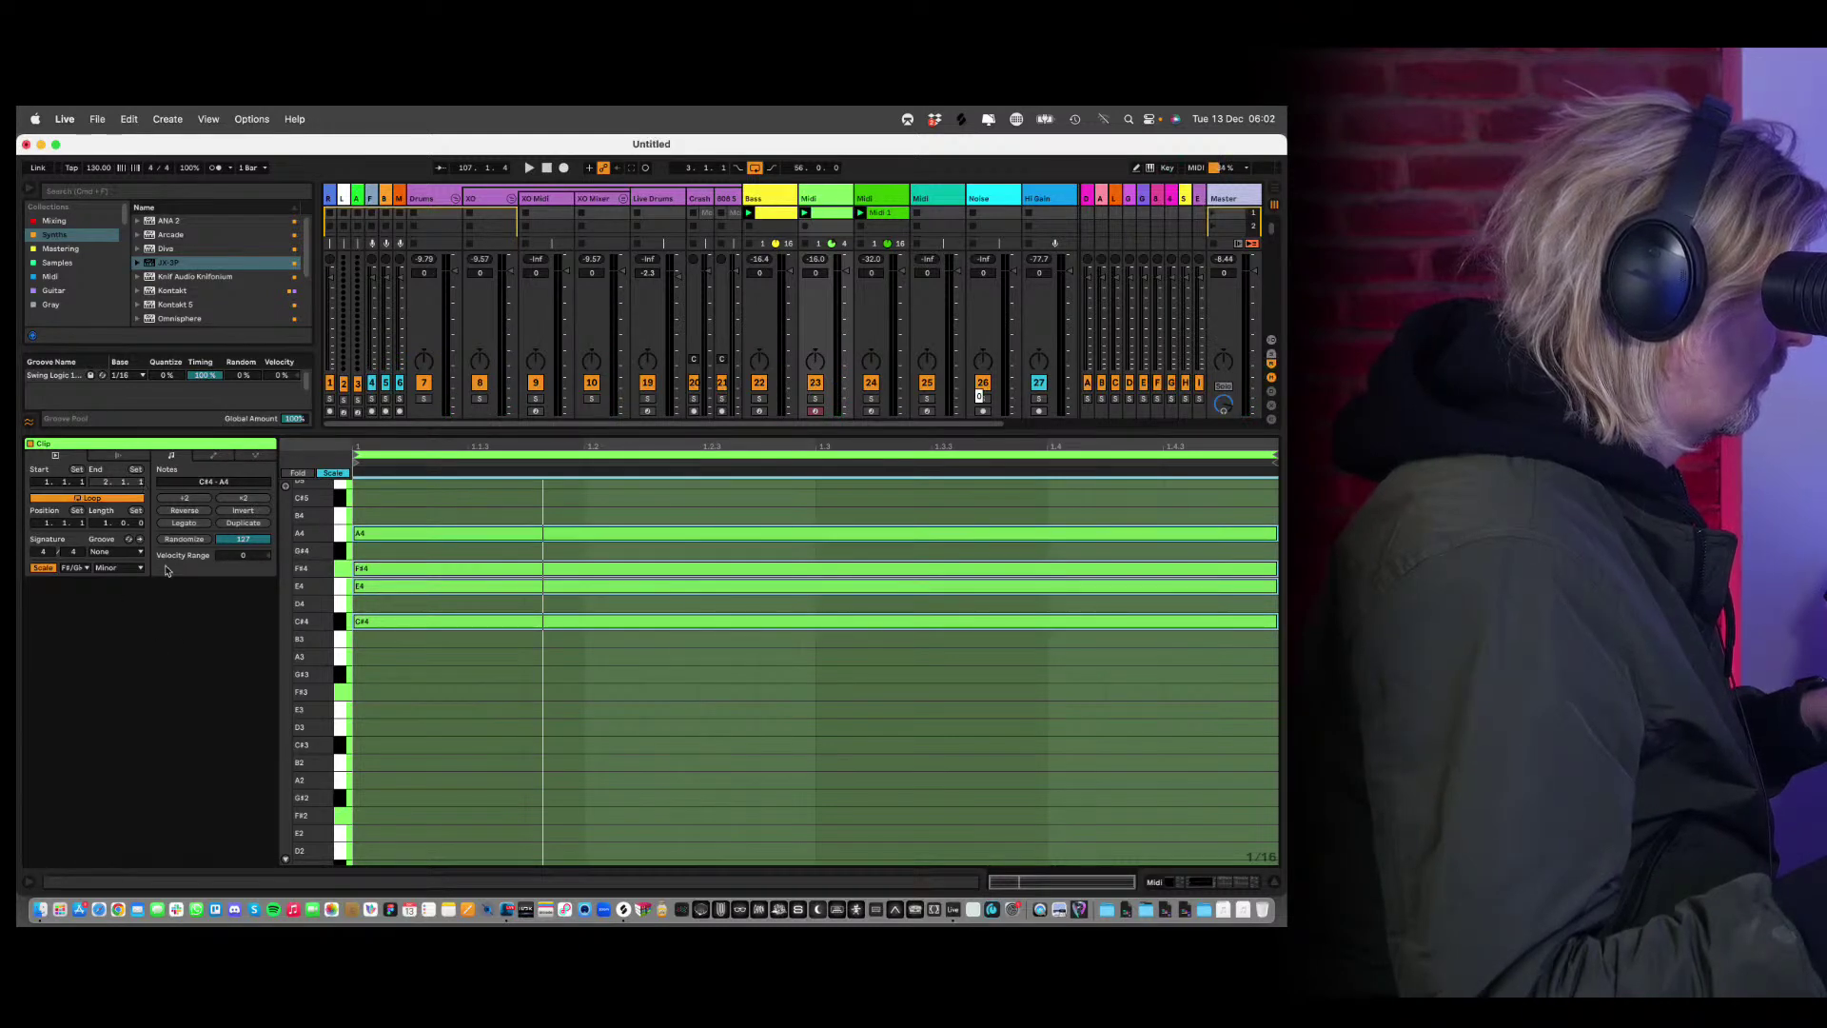
pyautogui.click(227, 525)
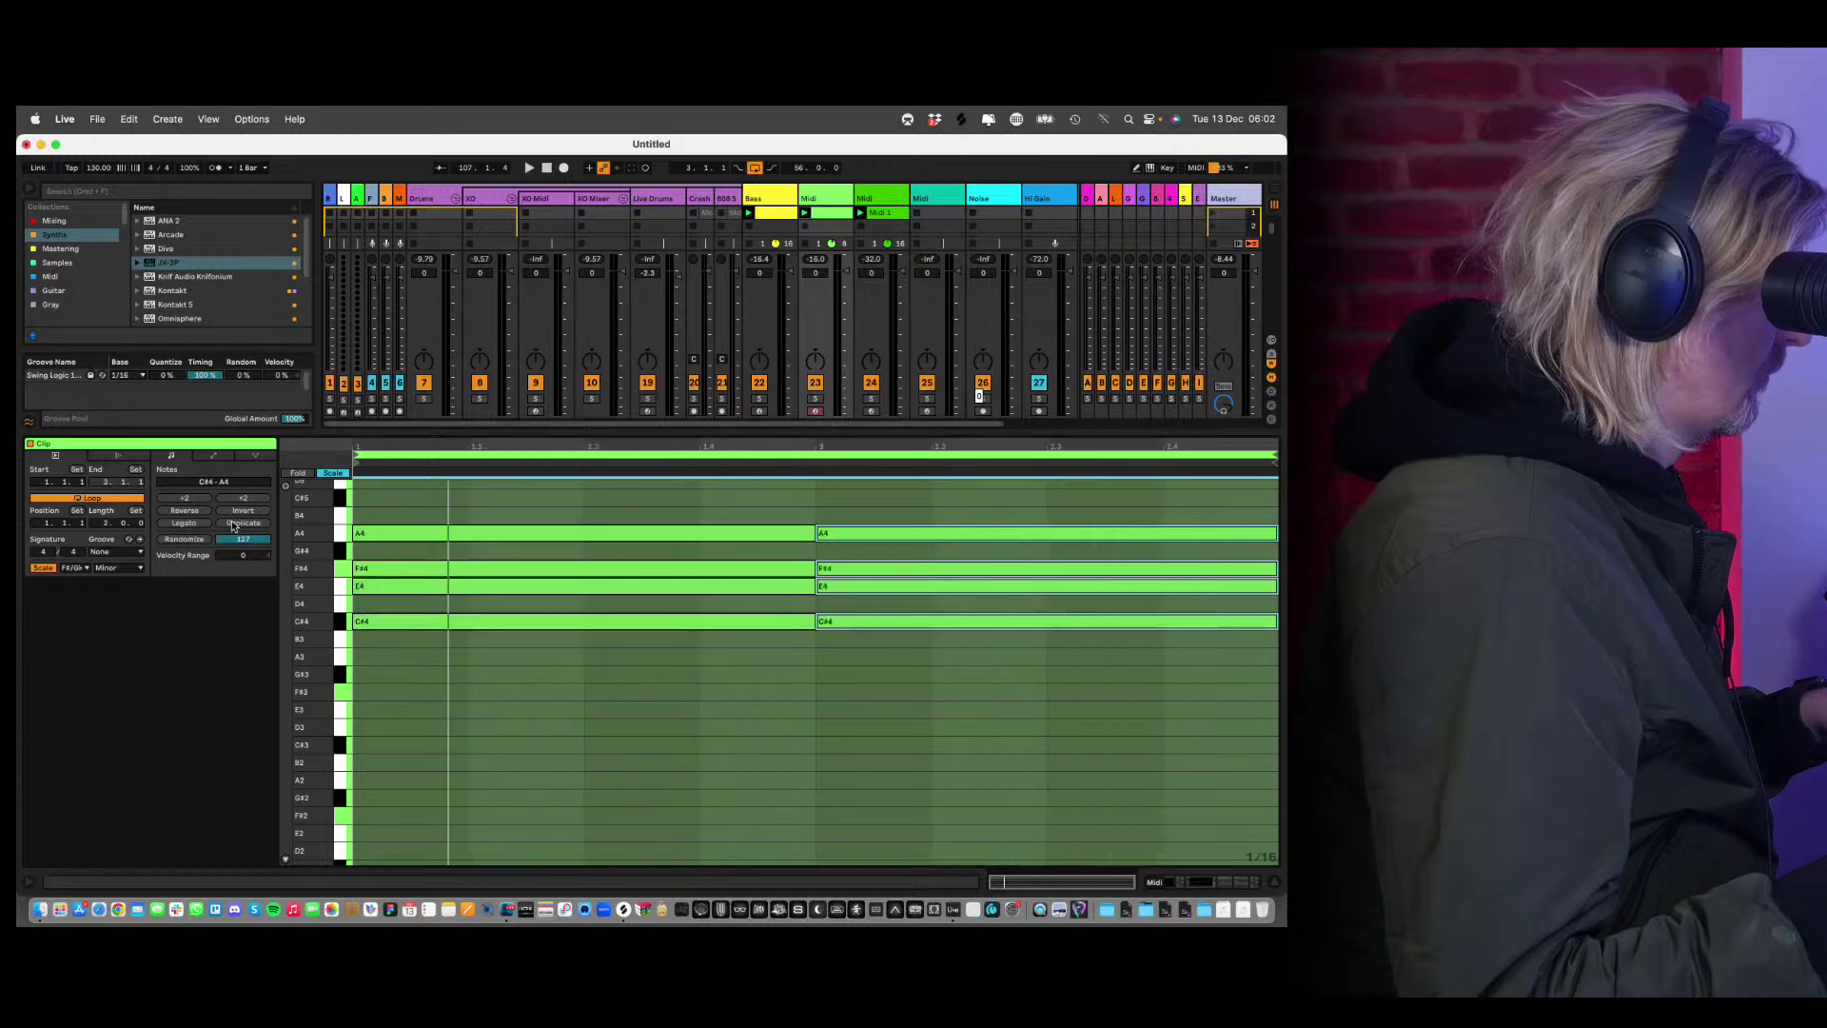
pyautogui.press('space')
pyautogui.click(233, 524)
# Make the first chord two bars long and duplicate it over bars 3 and 4.
pyautogui.moveTo(535, 498); pyautogui.dragTo(815, 619)
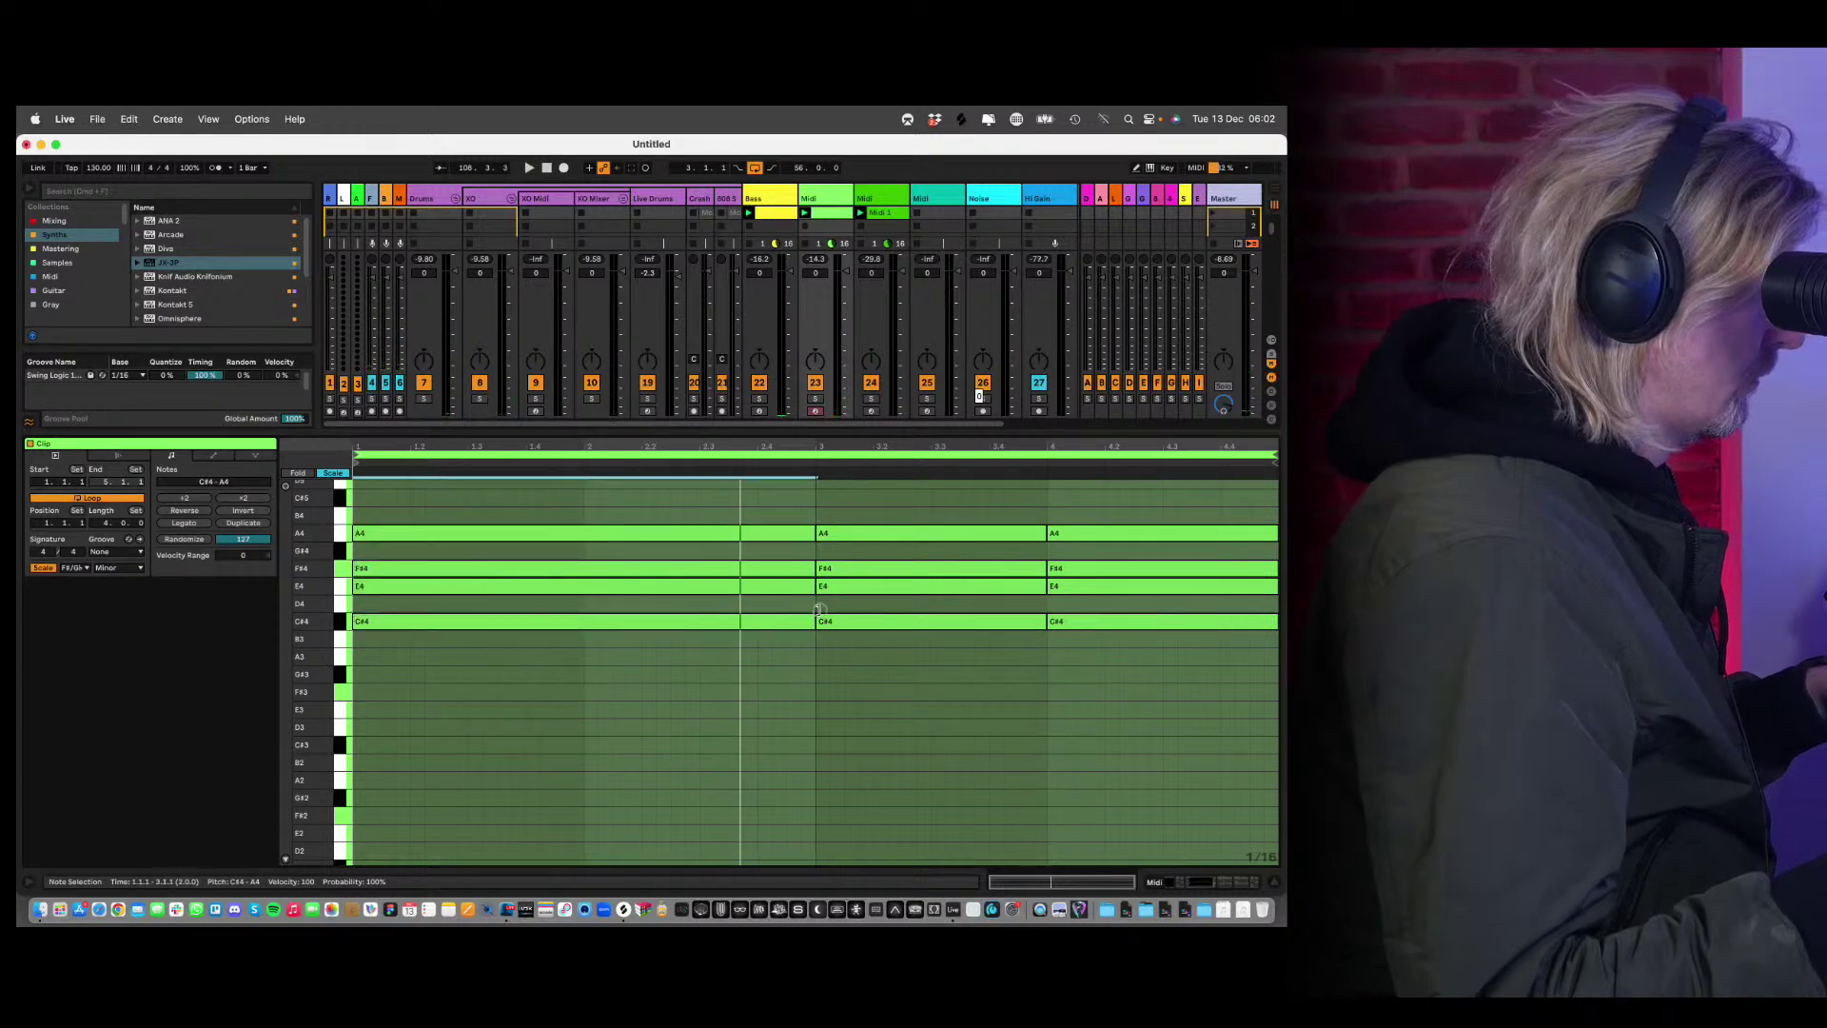
pyautogui.press('super+d')
pyautogui.press('space')
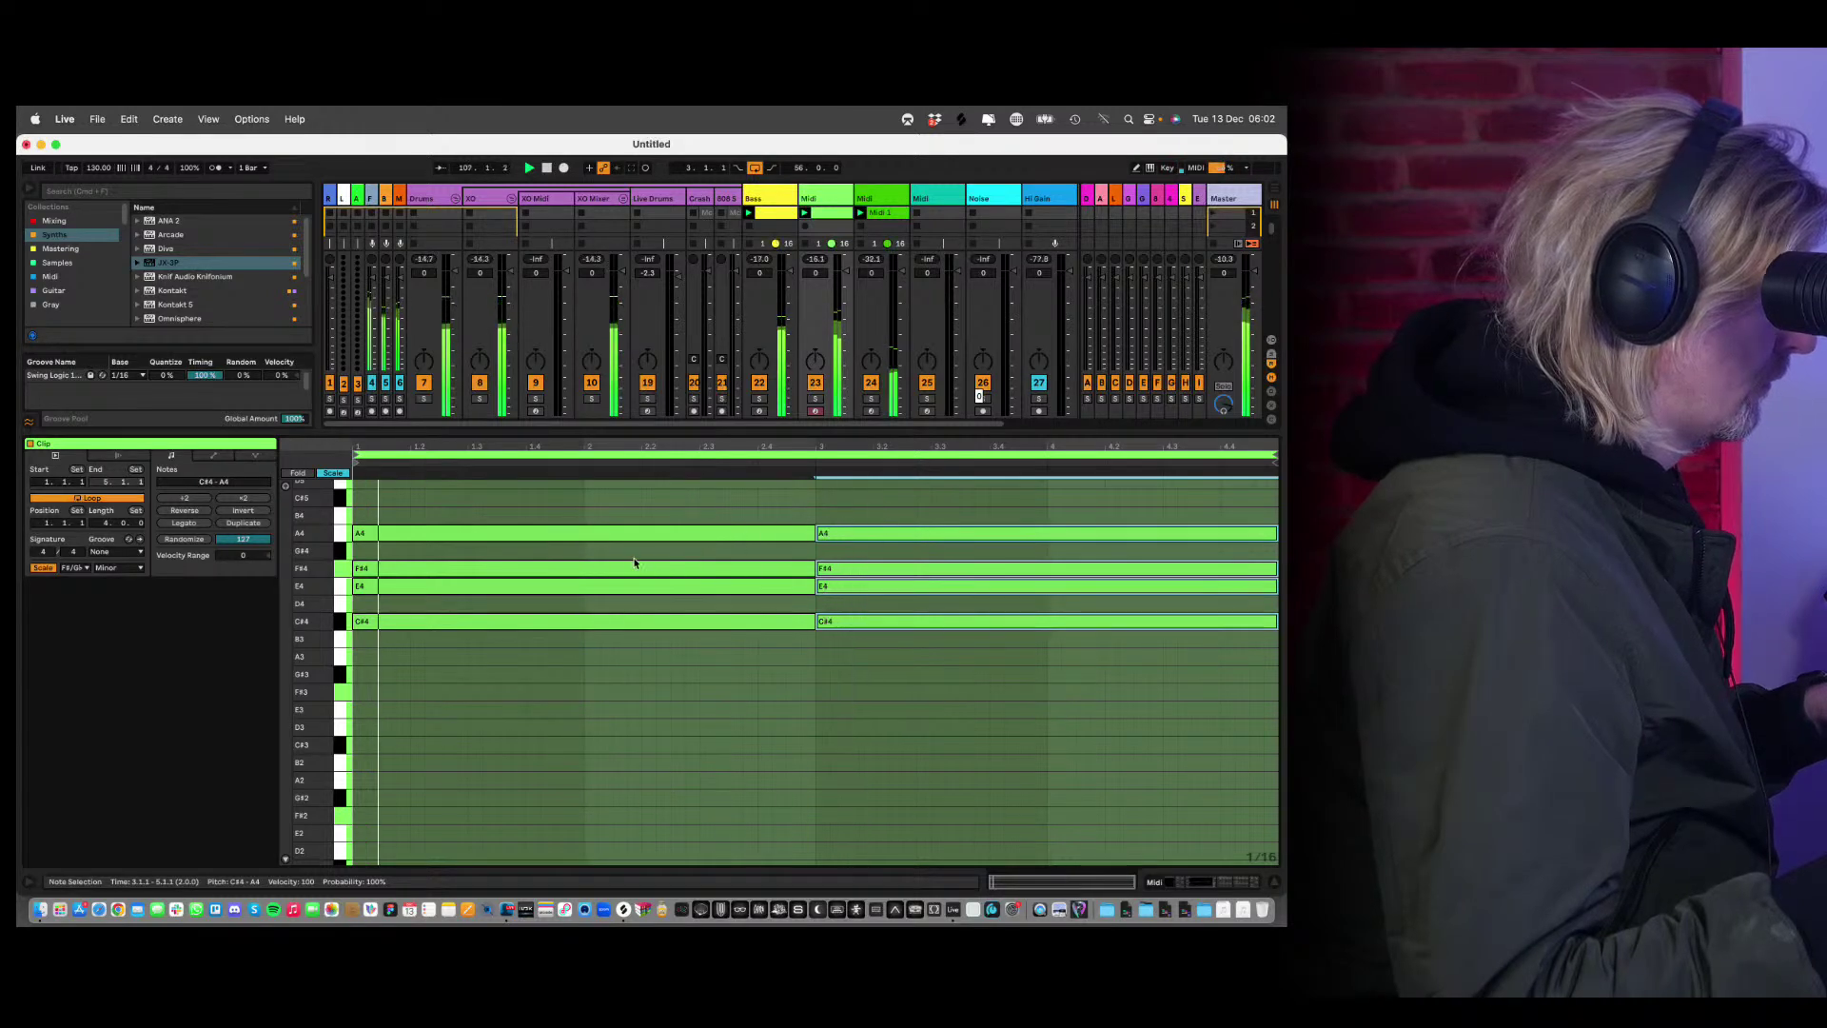
# Audition the F#4 and E4 notes of the first two-bar chord against the playing track.
pyautogui.click(507, 578)
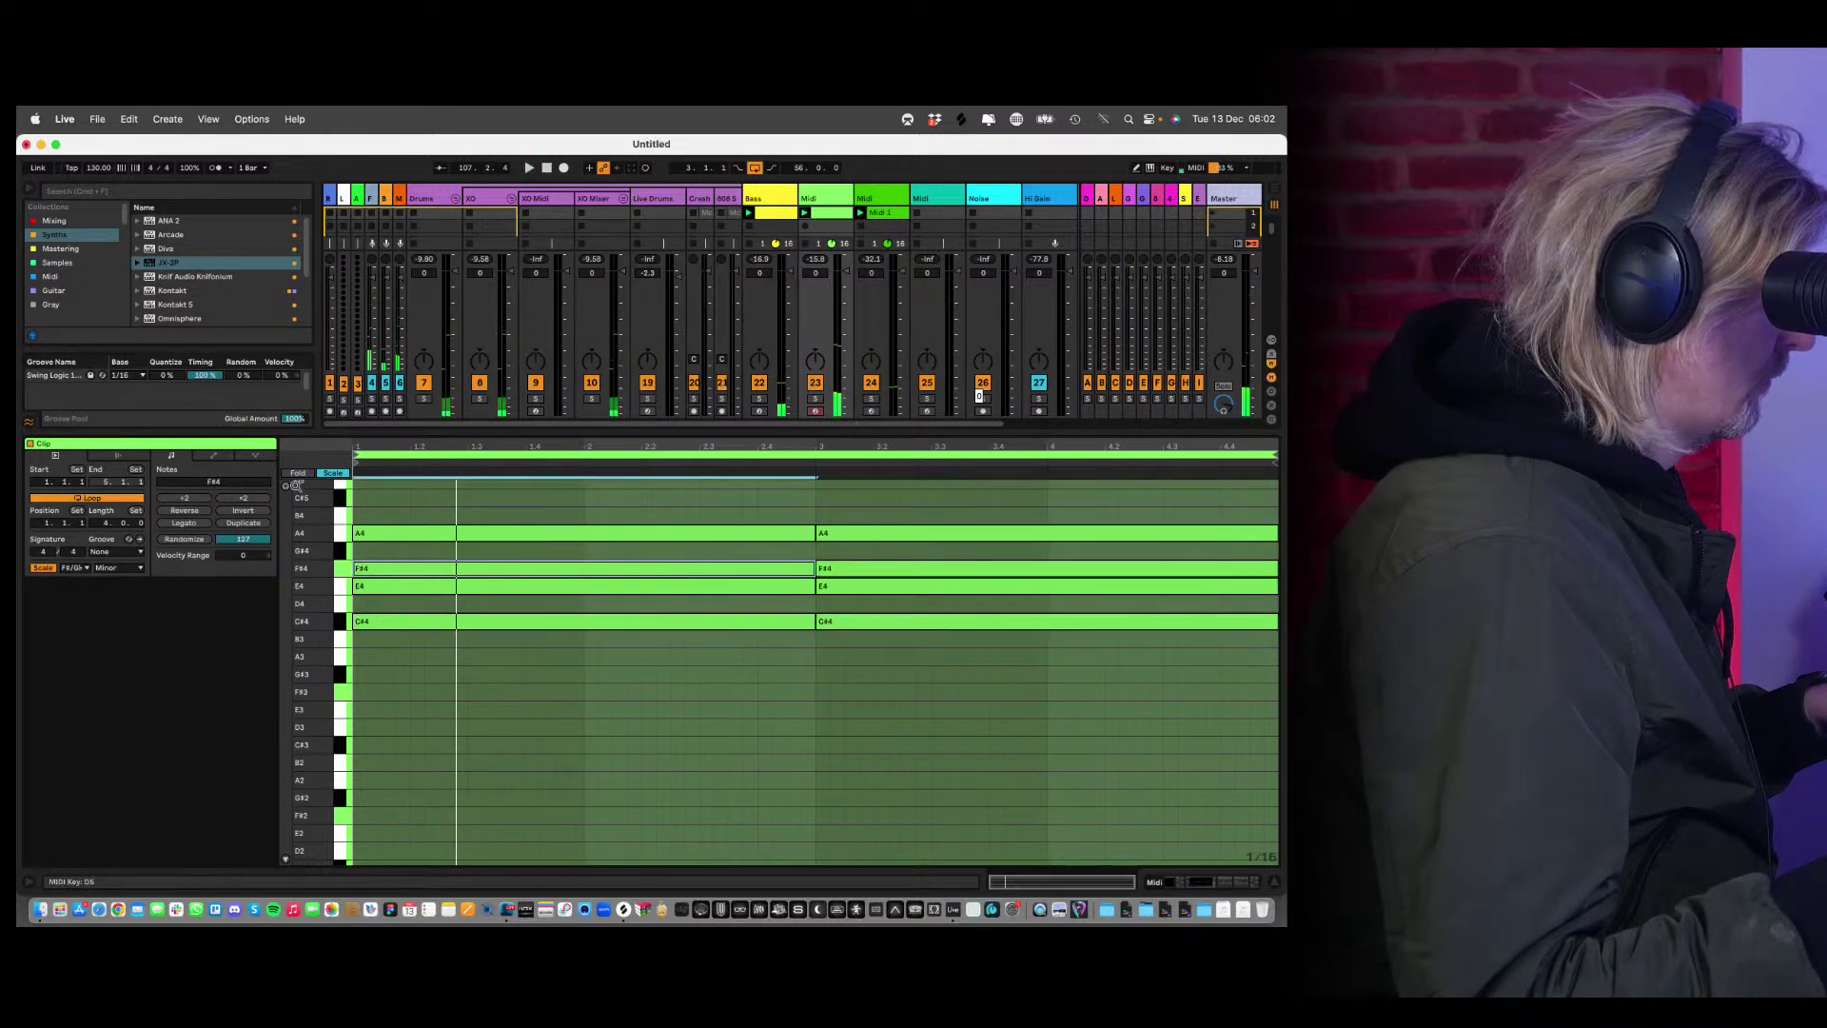
pyautogui.click(390, 587)
pyautogui.click(399, 571)
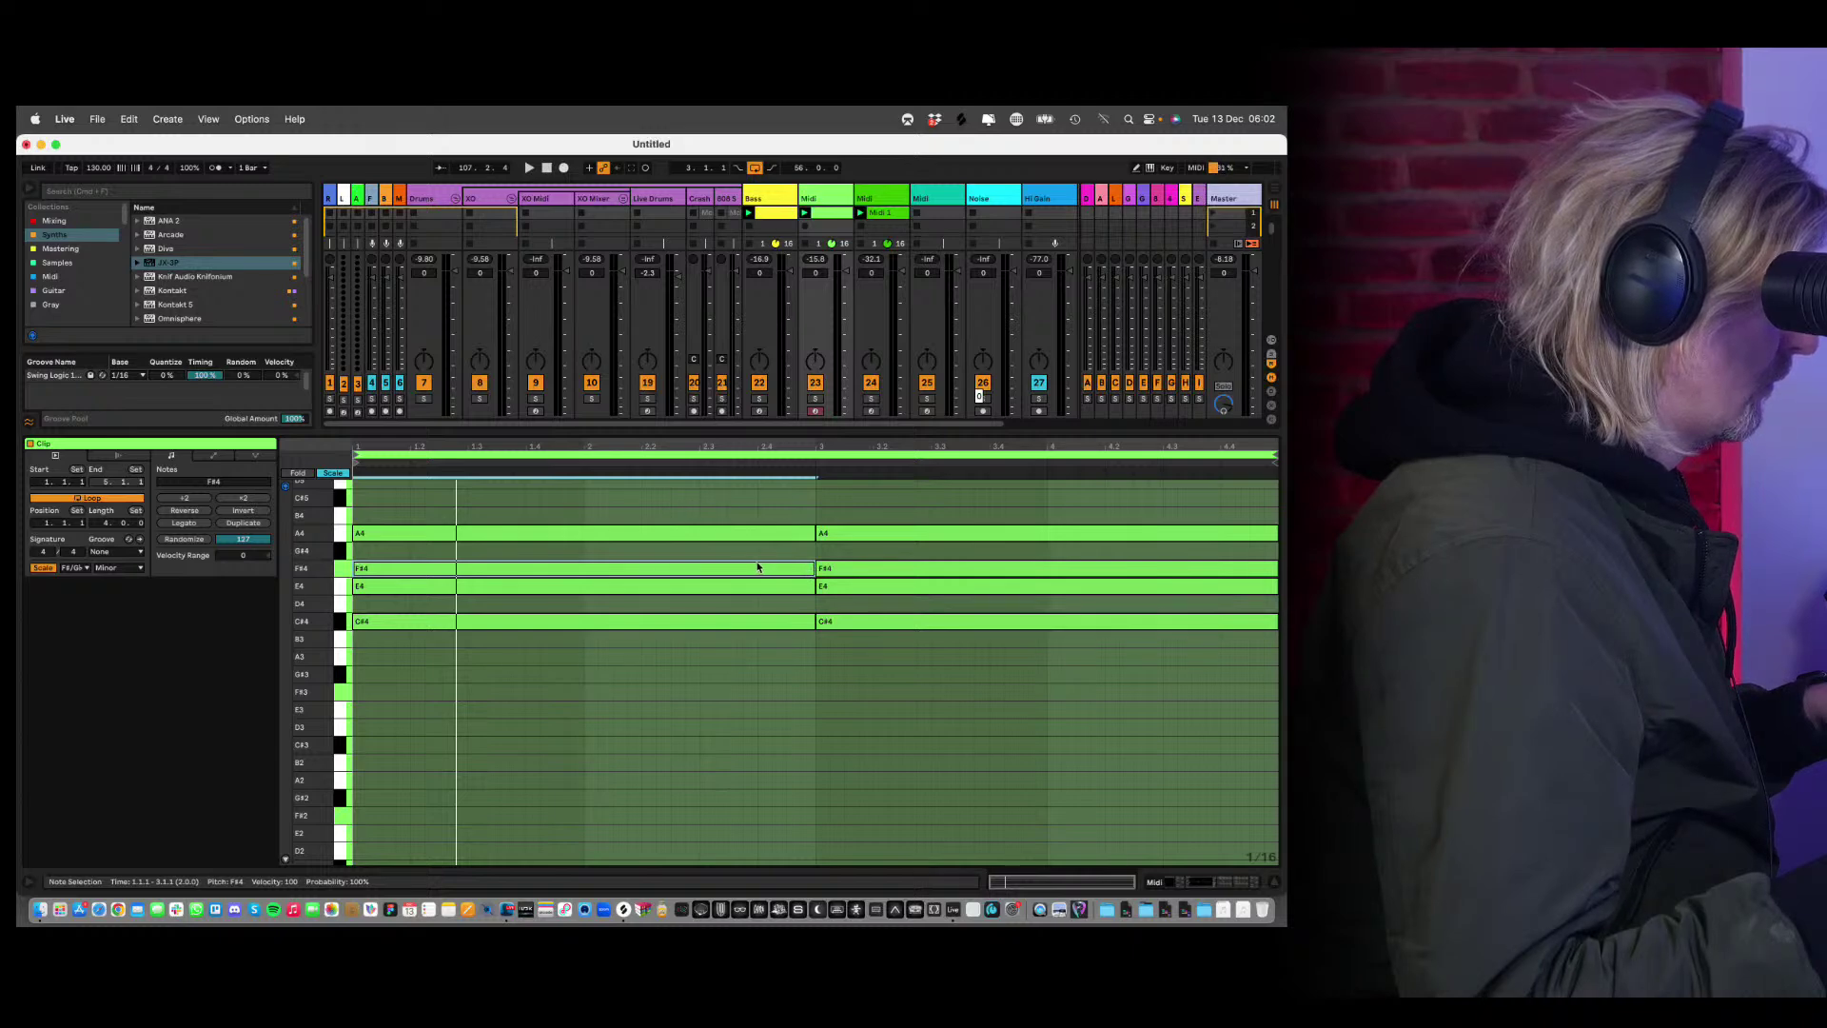
pyautogui.moveTo(758, 567); pyautogui.dragTo(746, 568)
pyautogui.press('space')
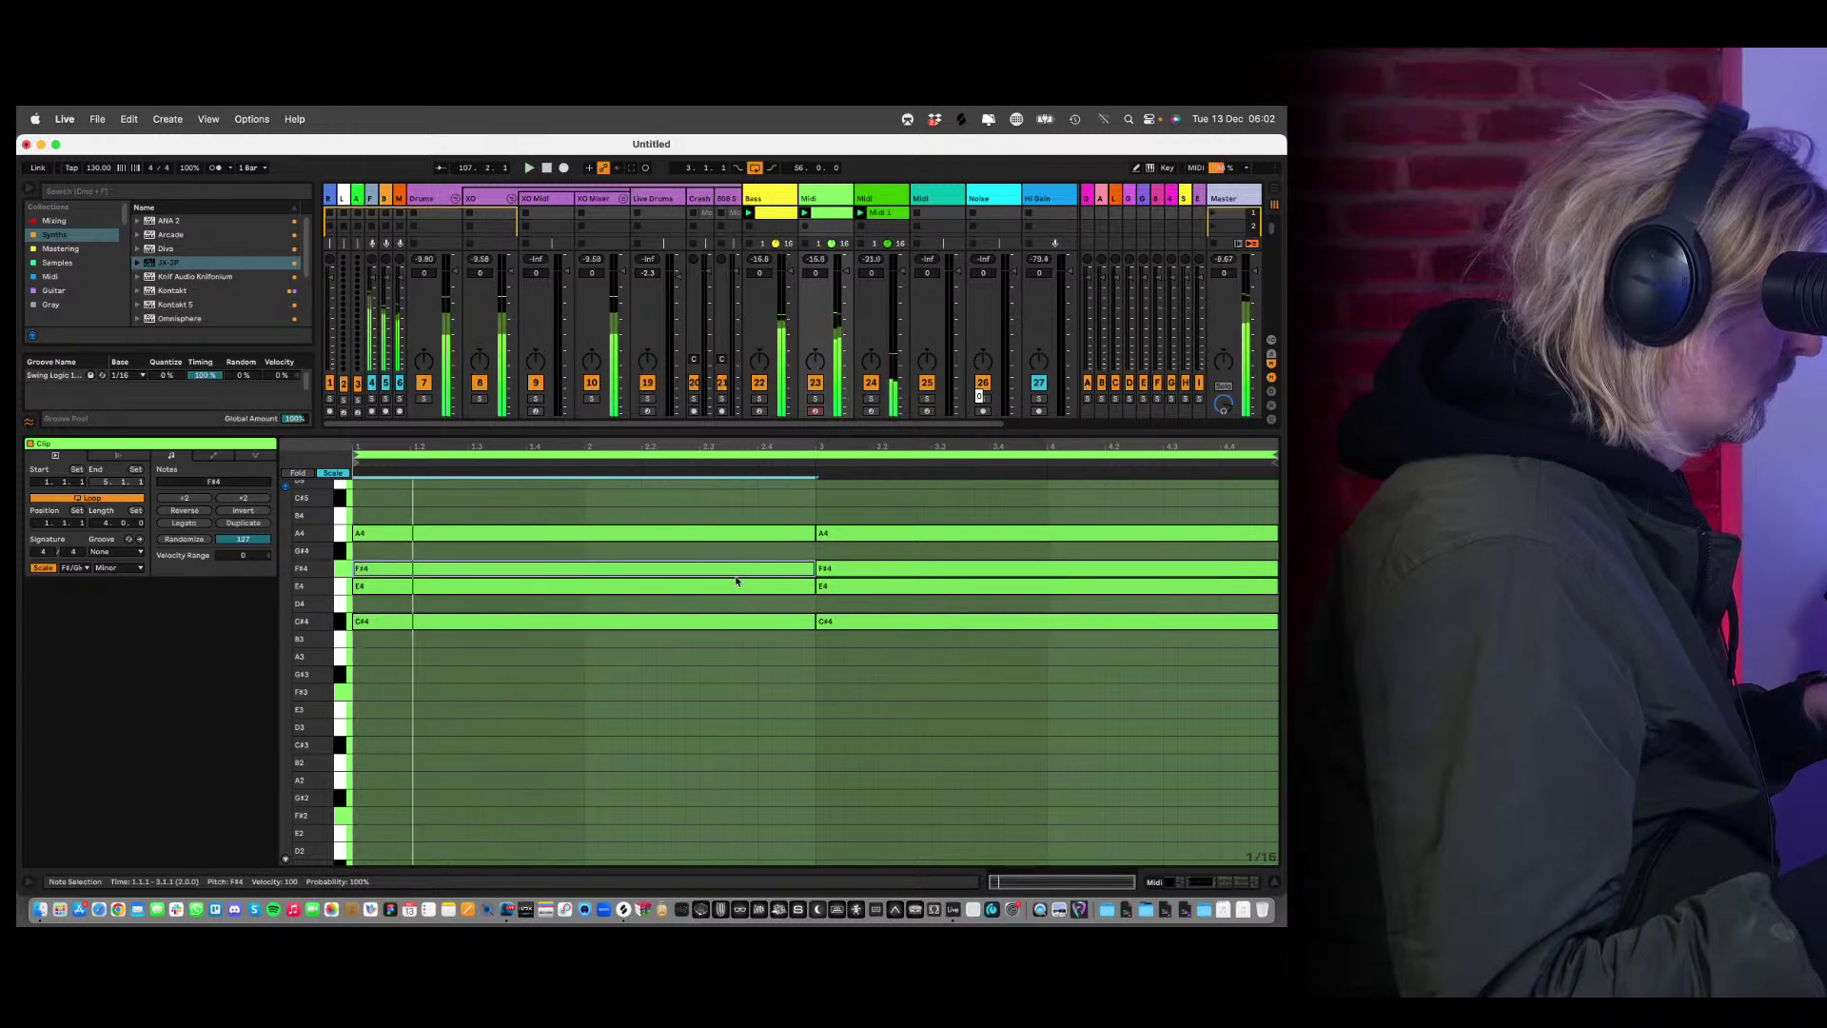
pyautogui.click(737, 583)
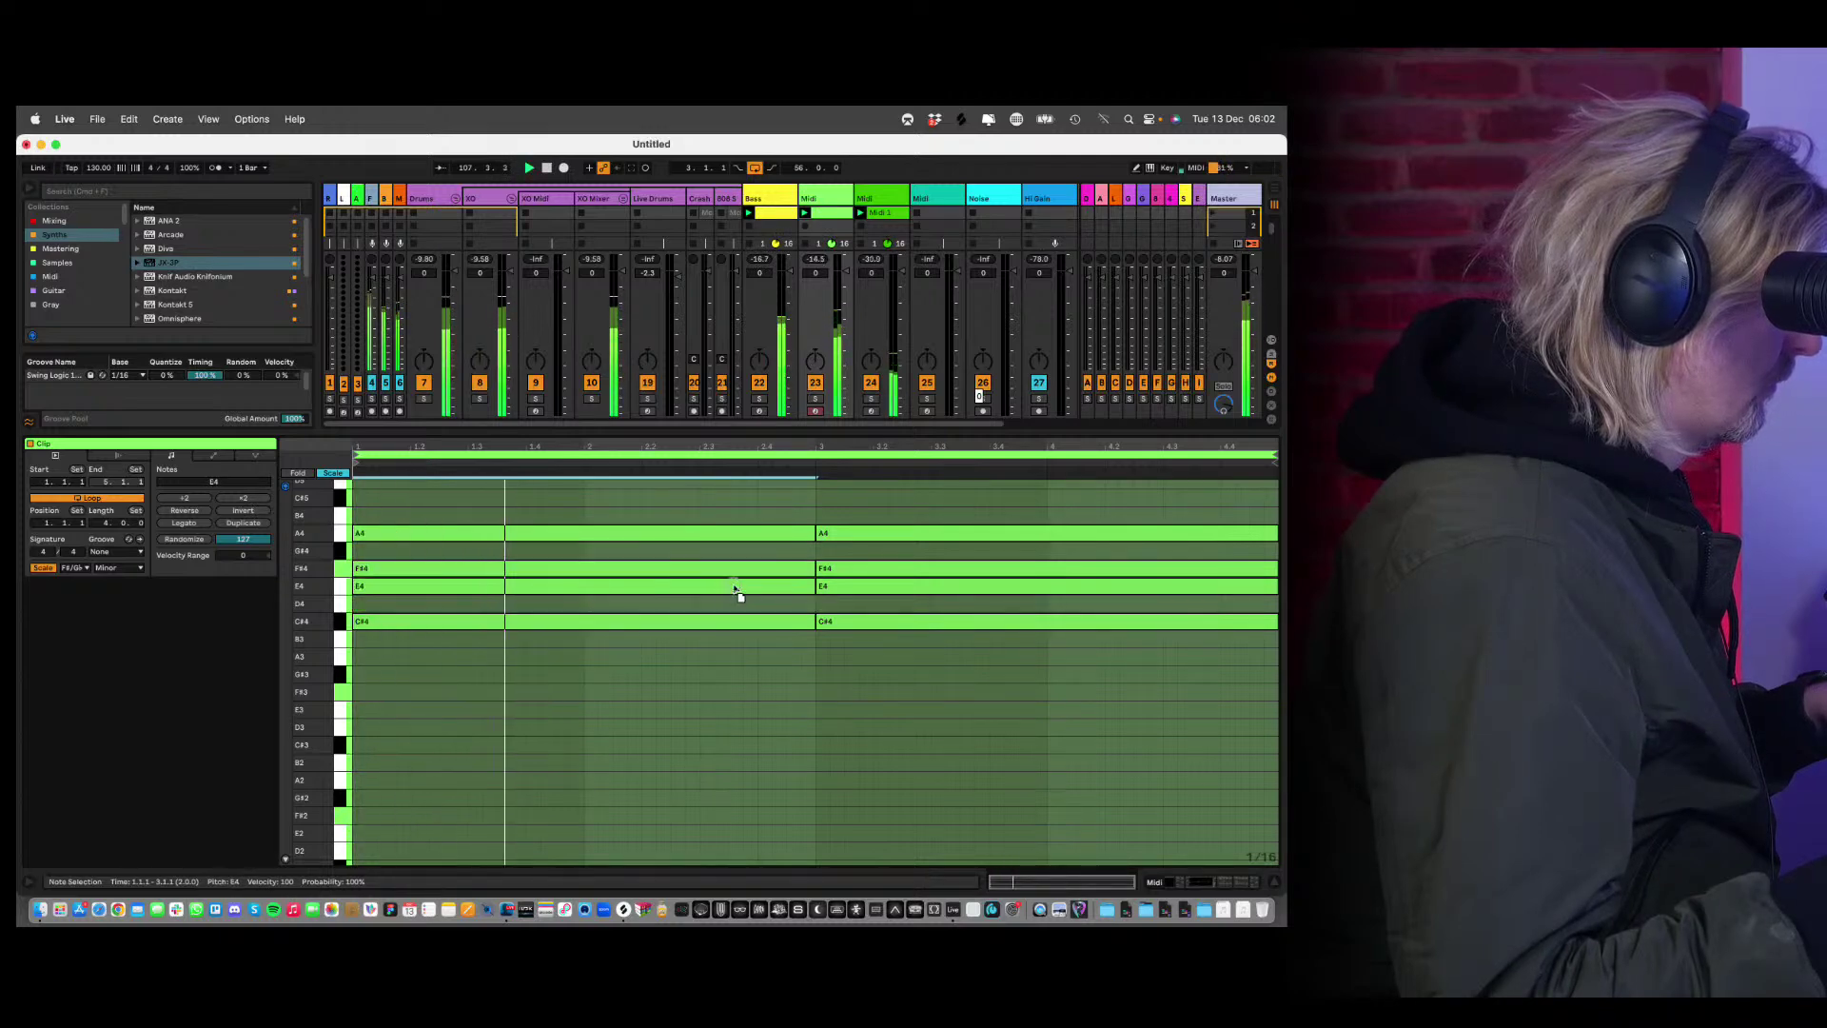
pyautogui.moveTo(736, 587)
pyautogui.mouseDown()
pyautogui.moveTo(734, 603)
pyautogui.moveTo(735, 587)
pyautogui.mouseUp()
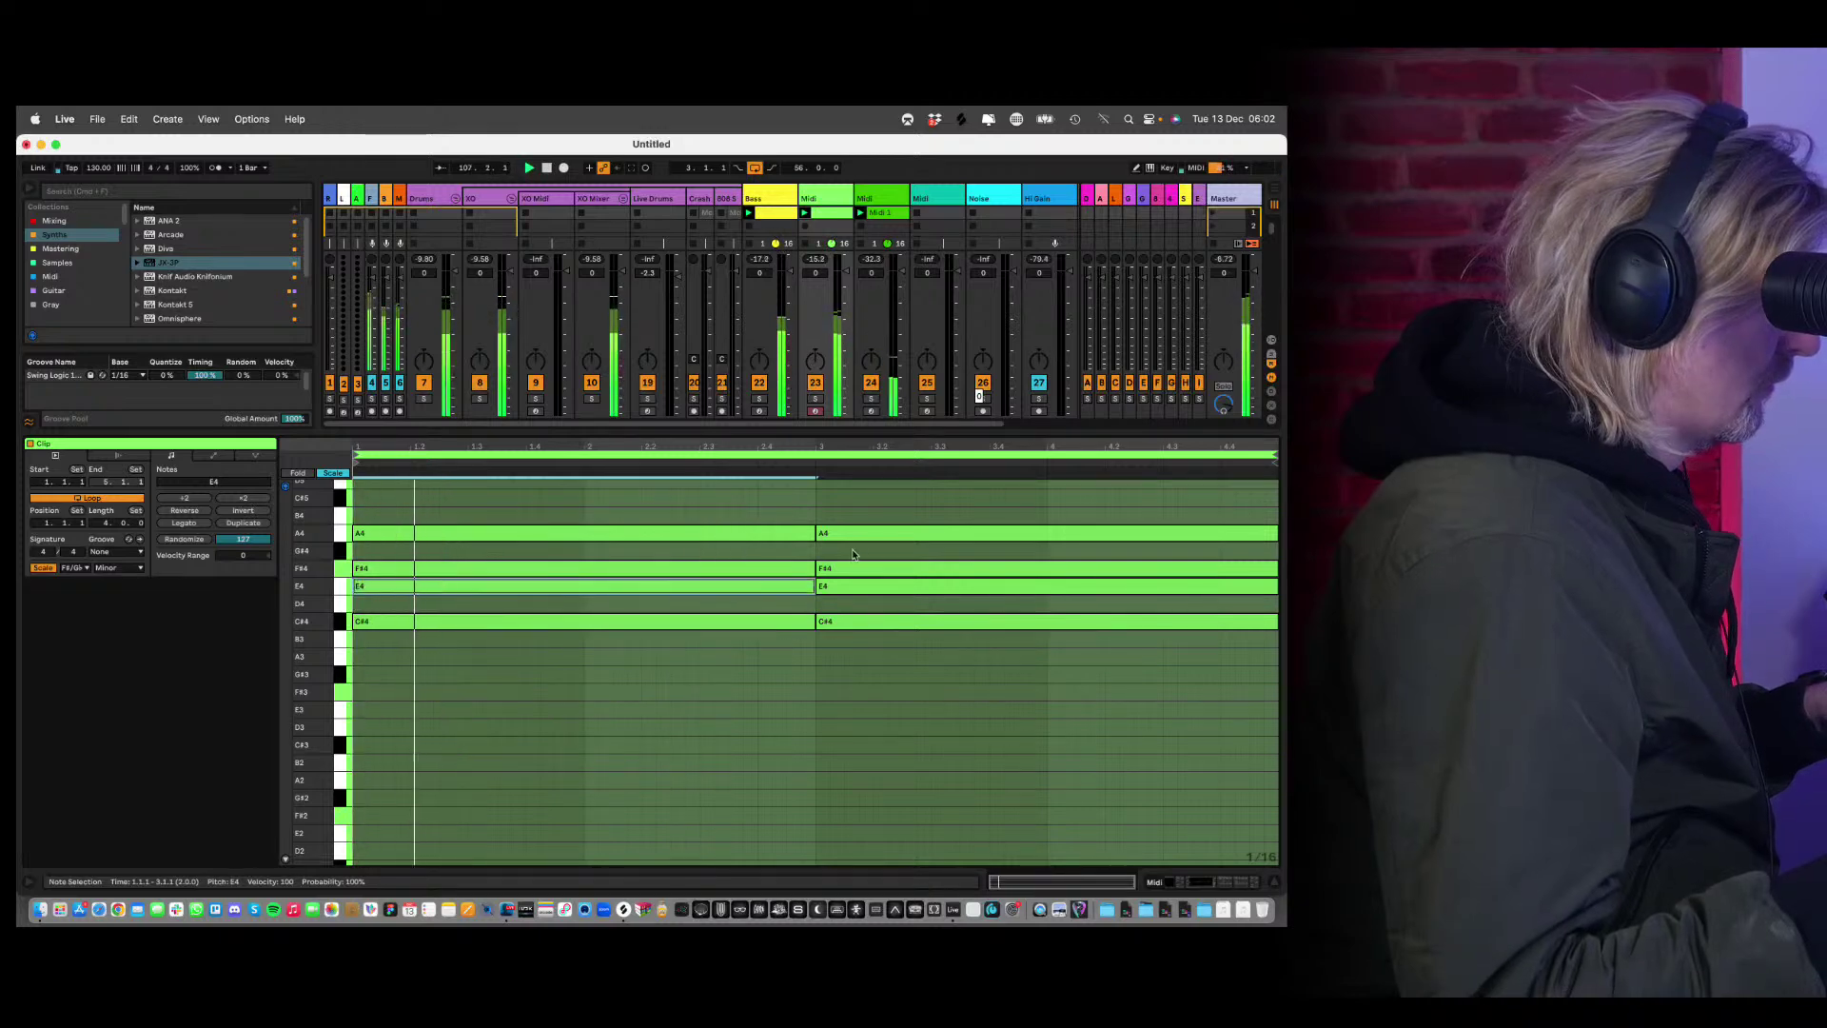
# Move the chord in bars 3 and 4 up to D4, F#4, G#4 and B4 and audition it.
pyautogui.moveTo(886, 514); pyautogui.dragTo(902, 608)
pyautogui.press('space')
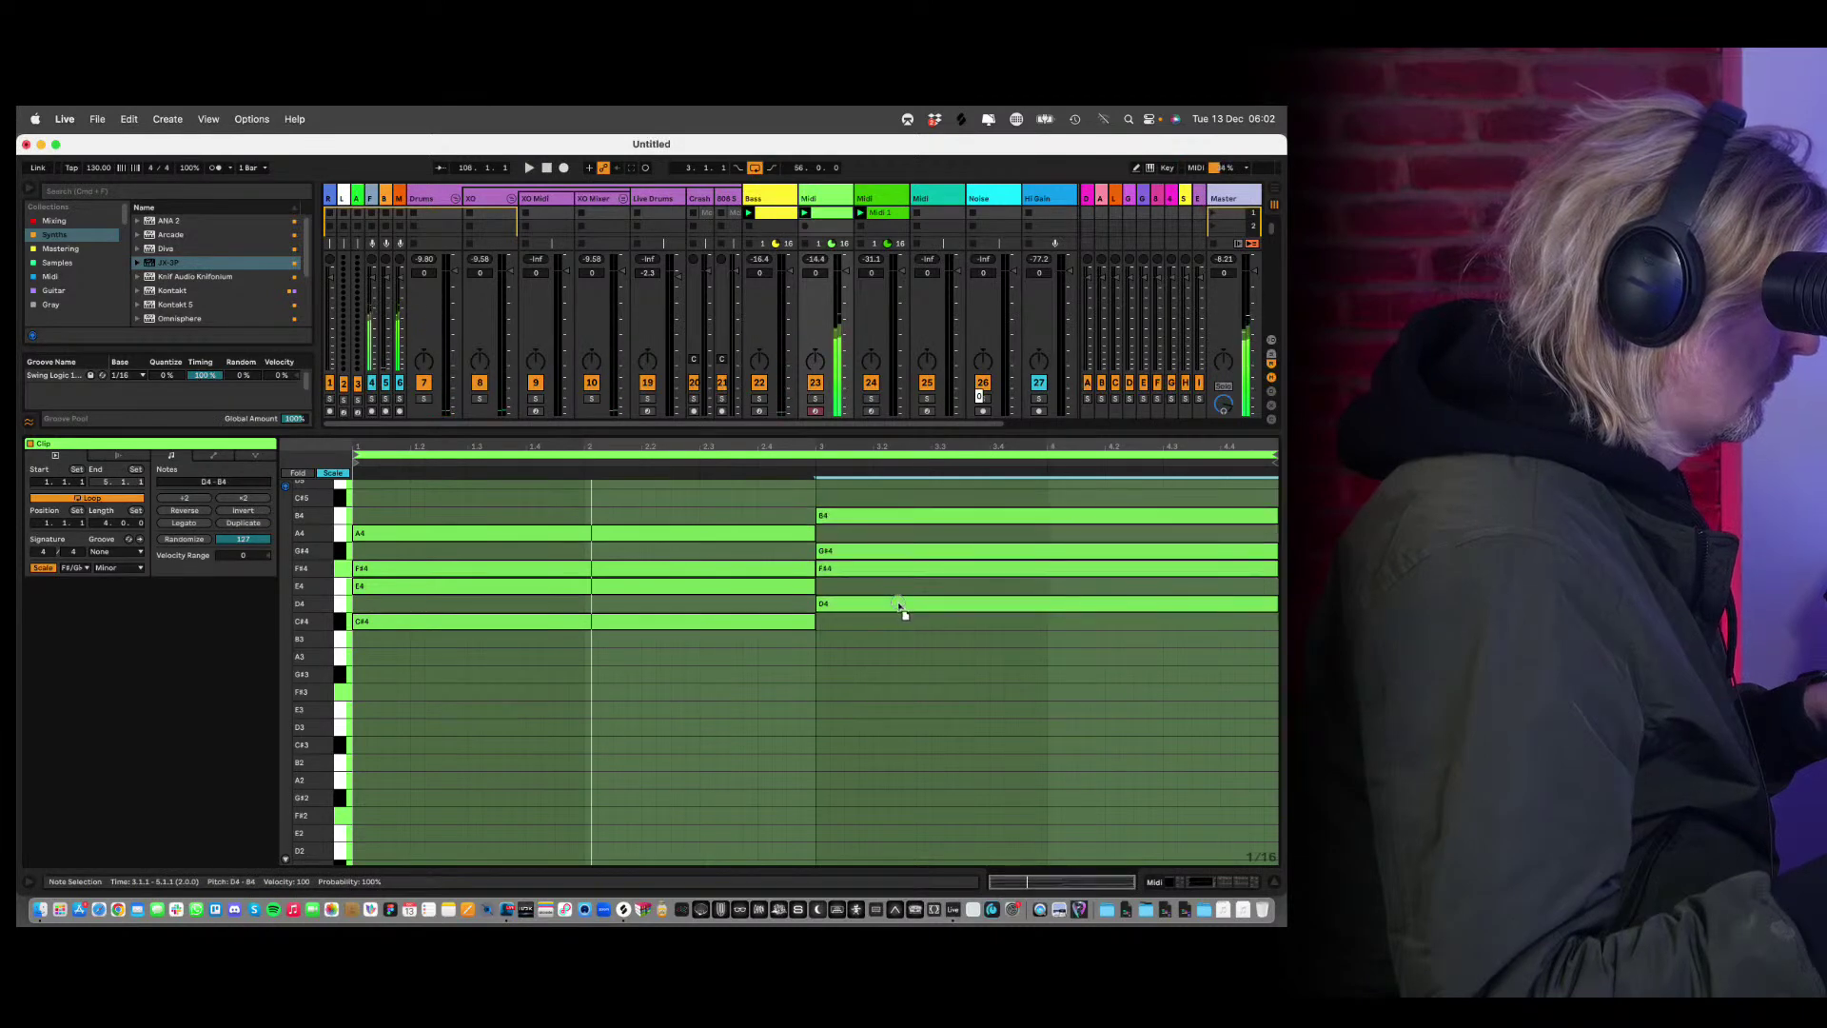
pyautogui.press('space')
pyautogui.click(895, 626)
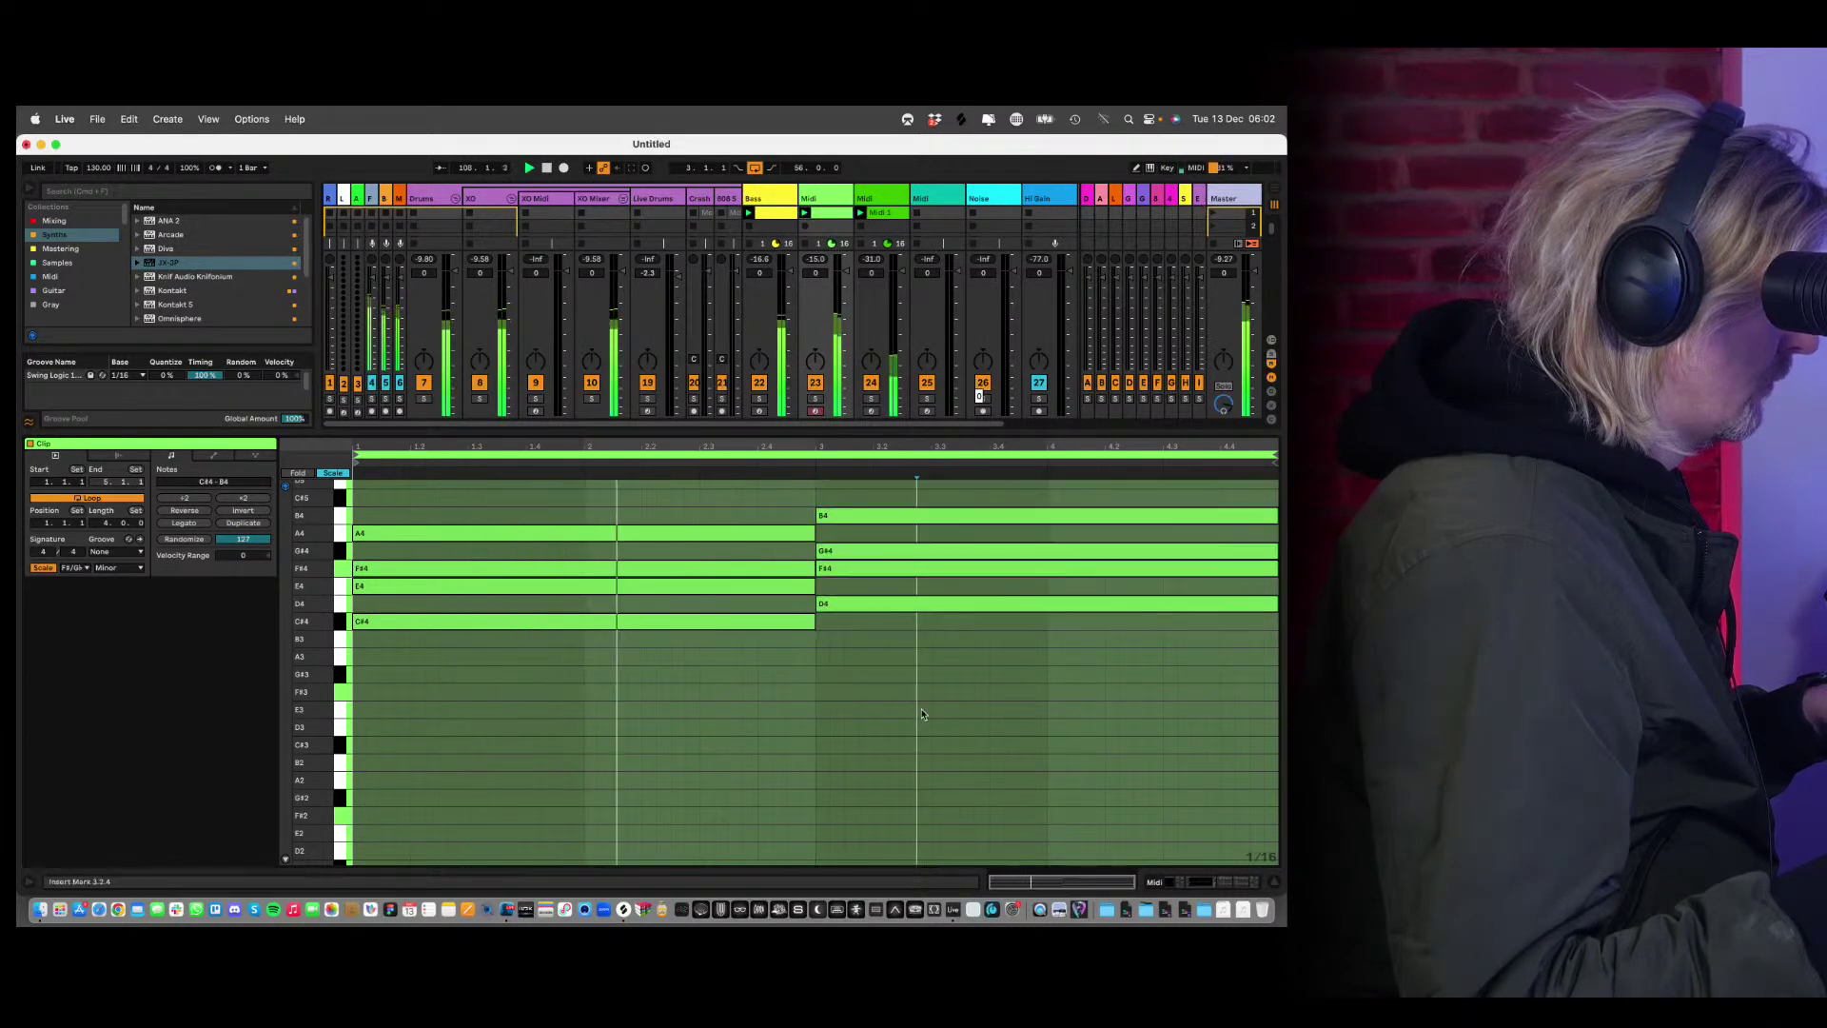
pyautogui.click(904, 604)
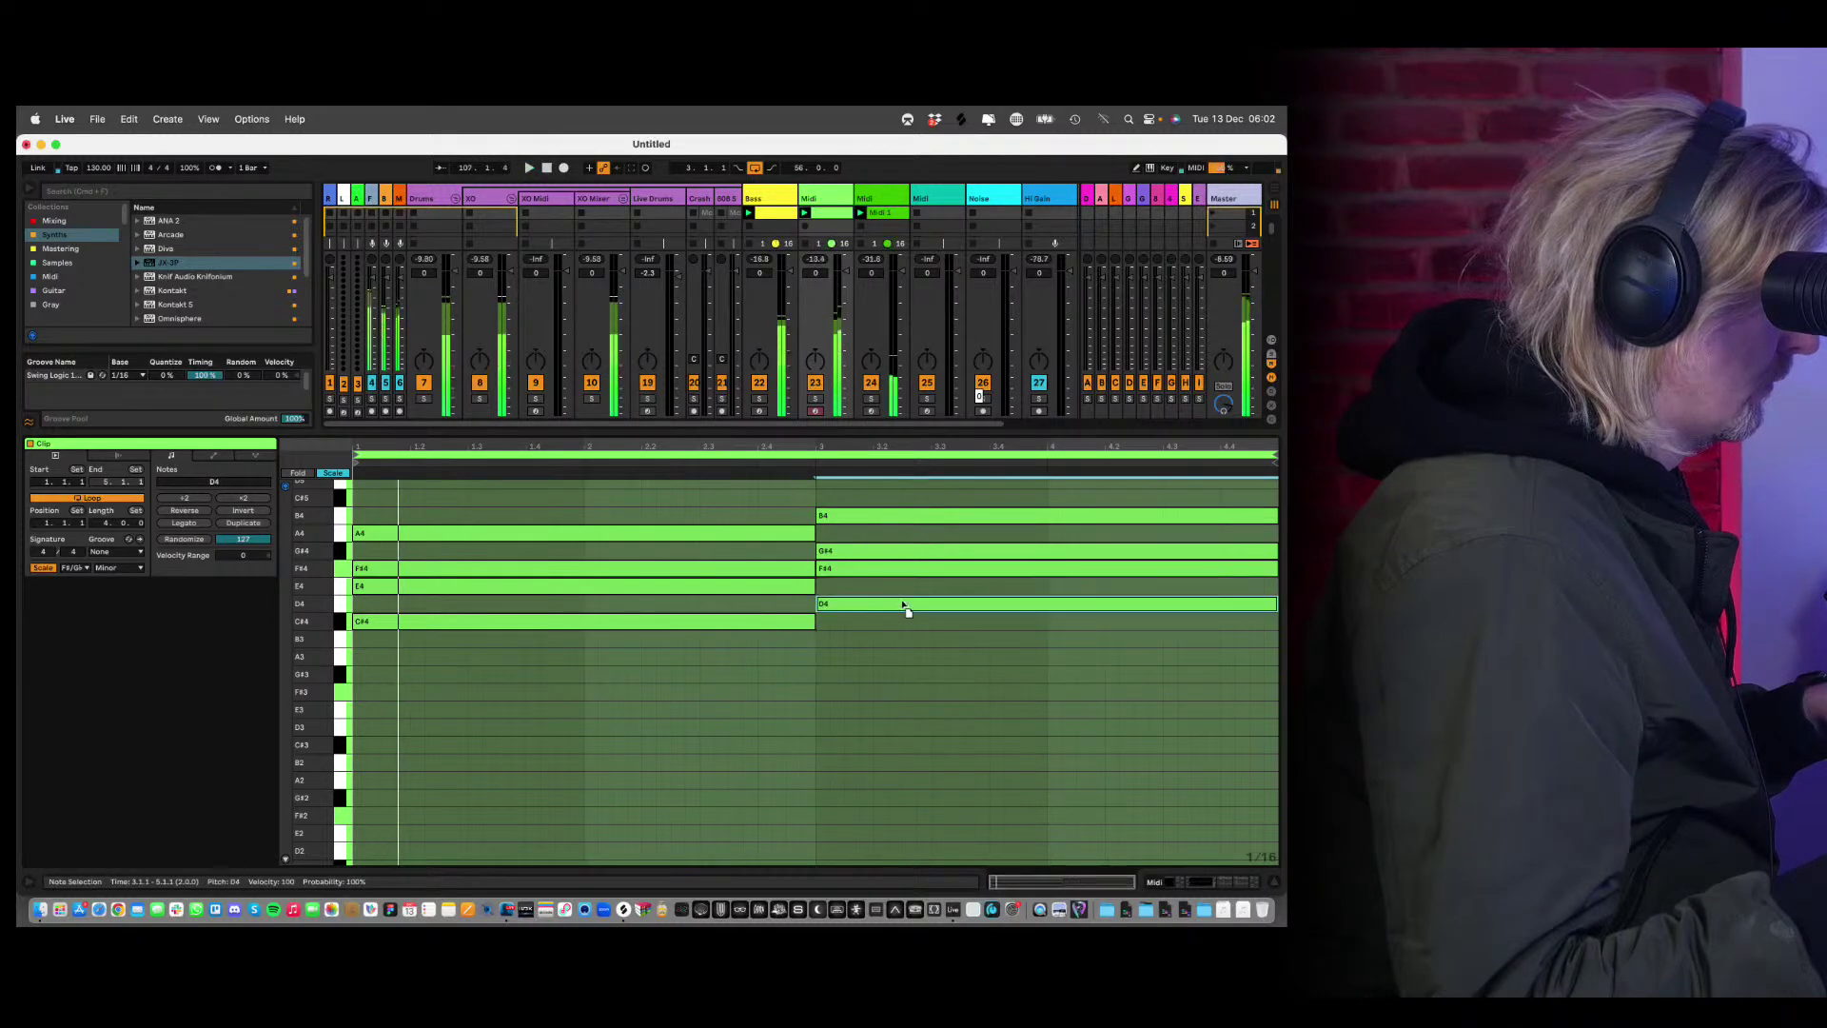
# Delete all chord notes from the JX-3P clip, keeping the empty four-bar clip.
pyautogui.moveTo(888, 508); pyautogui.dragTo(912, 672)
pyautogui.press('Delete')
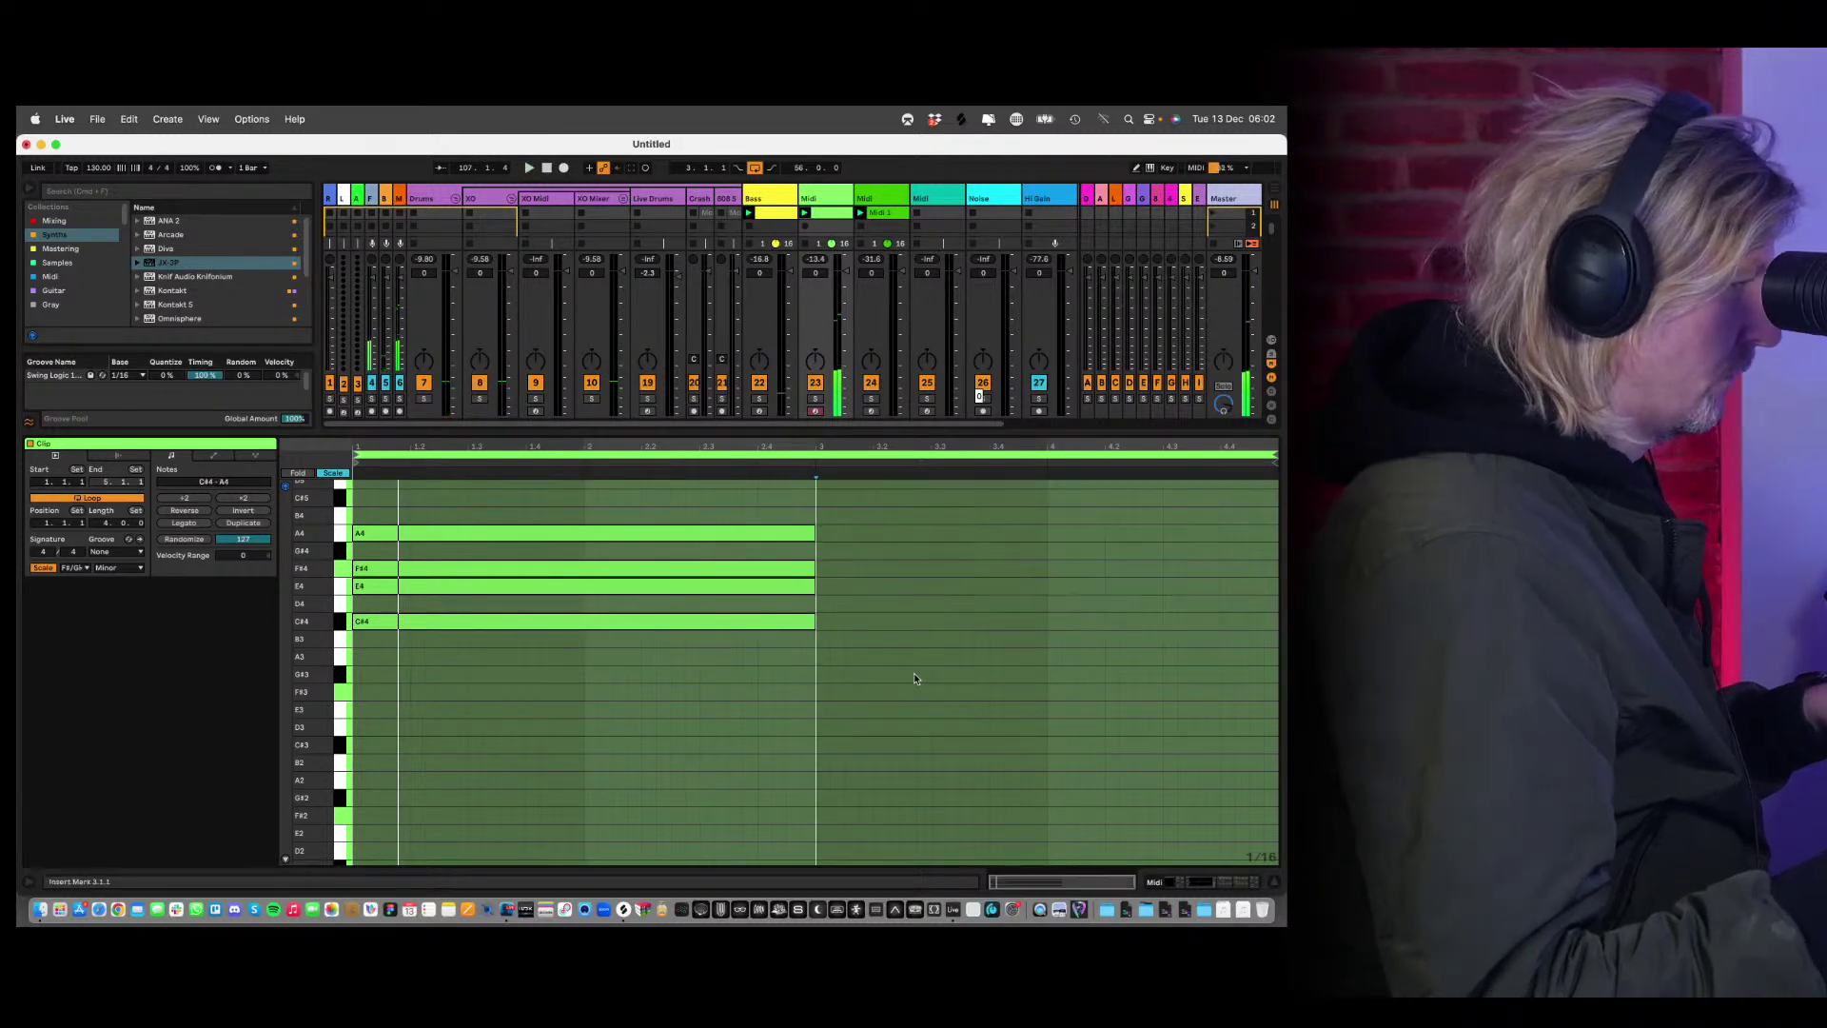
pyautogui.press('super+a')
pyautogui.press('Delete')
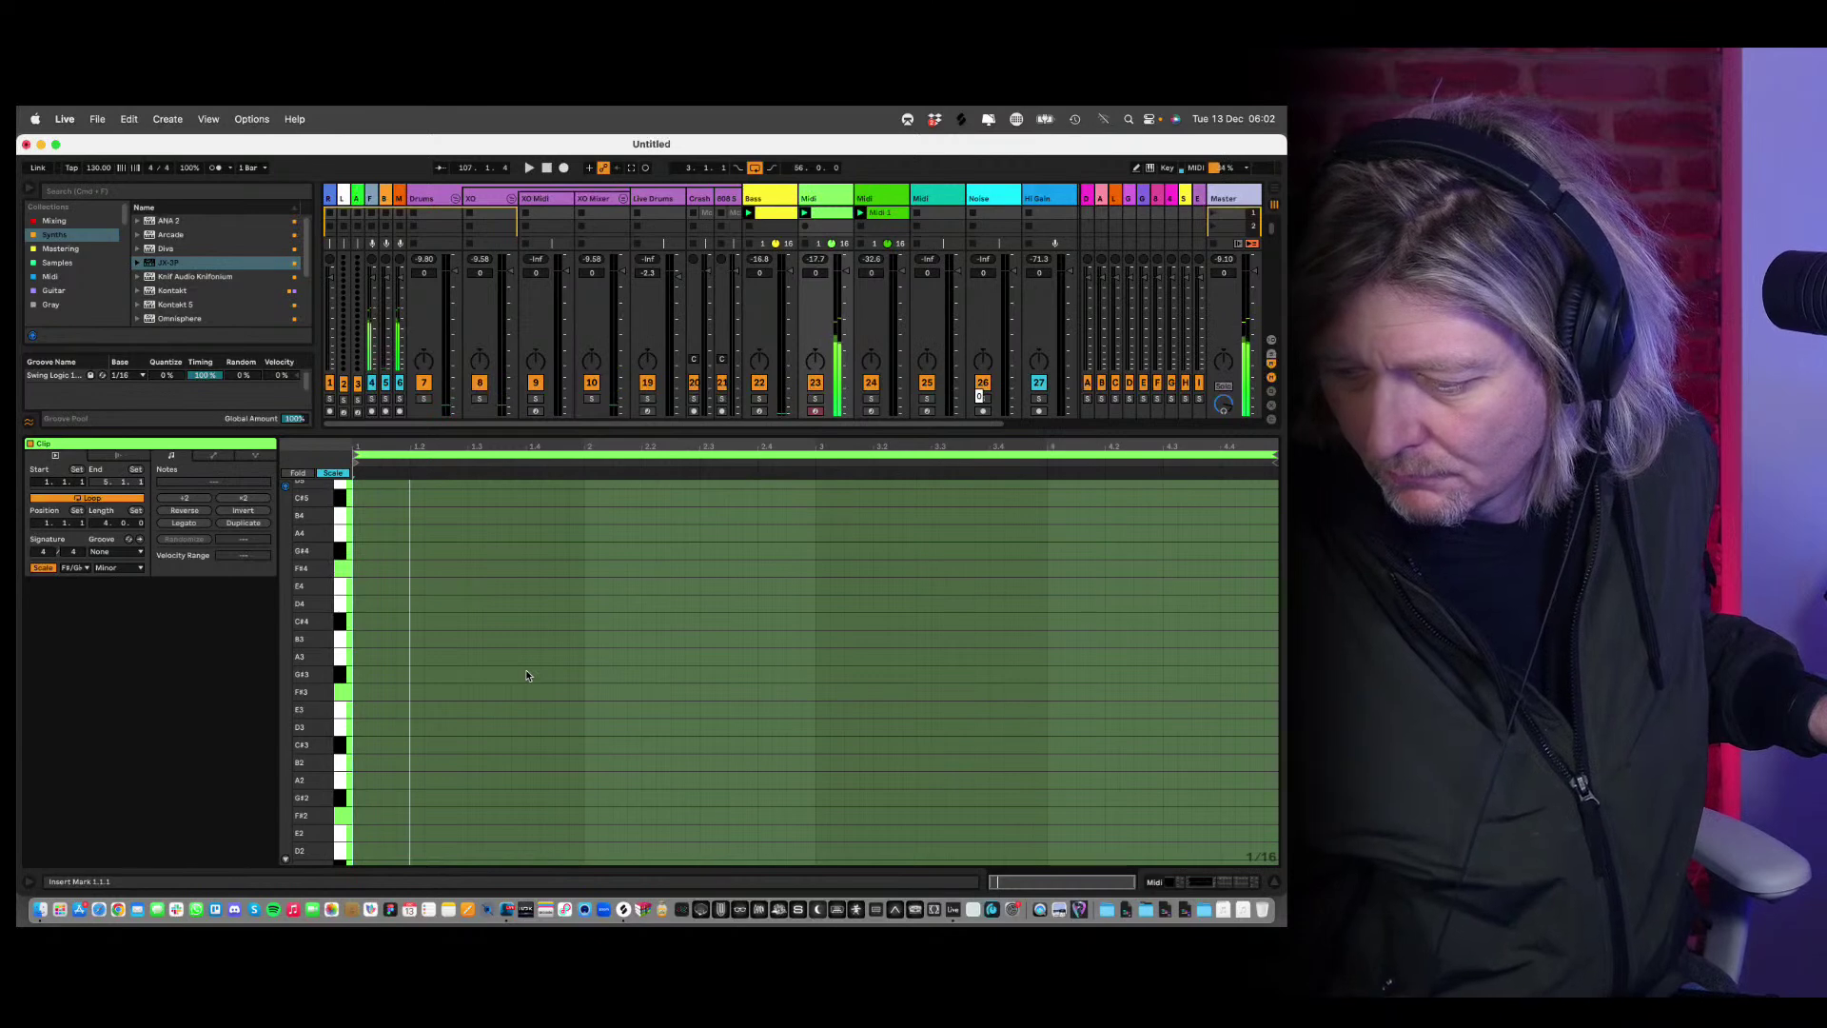
pyautogui.press('space')
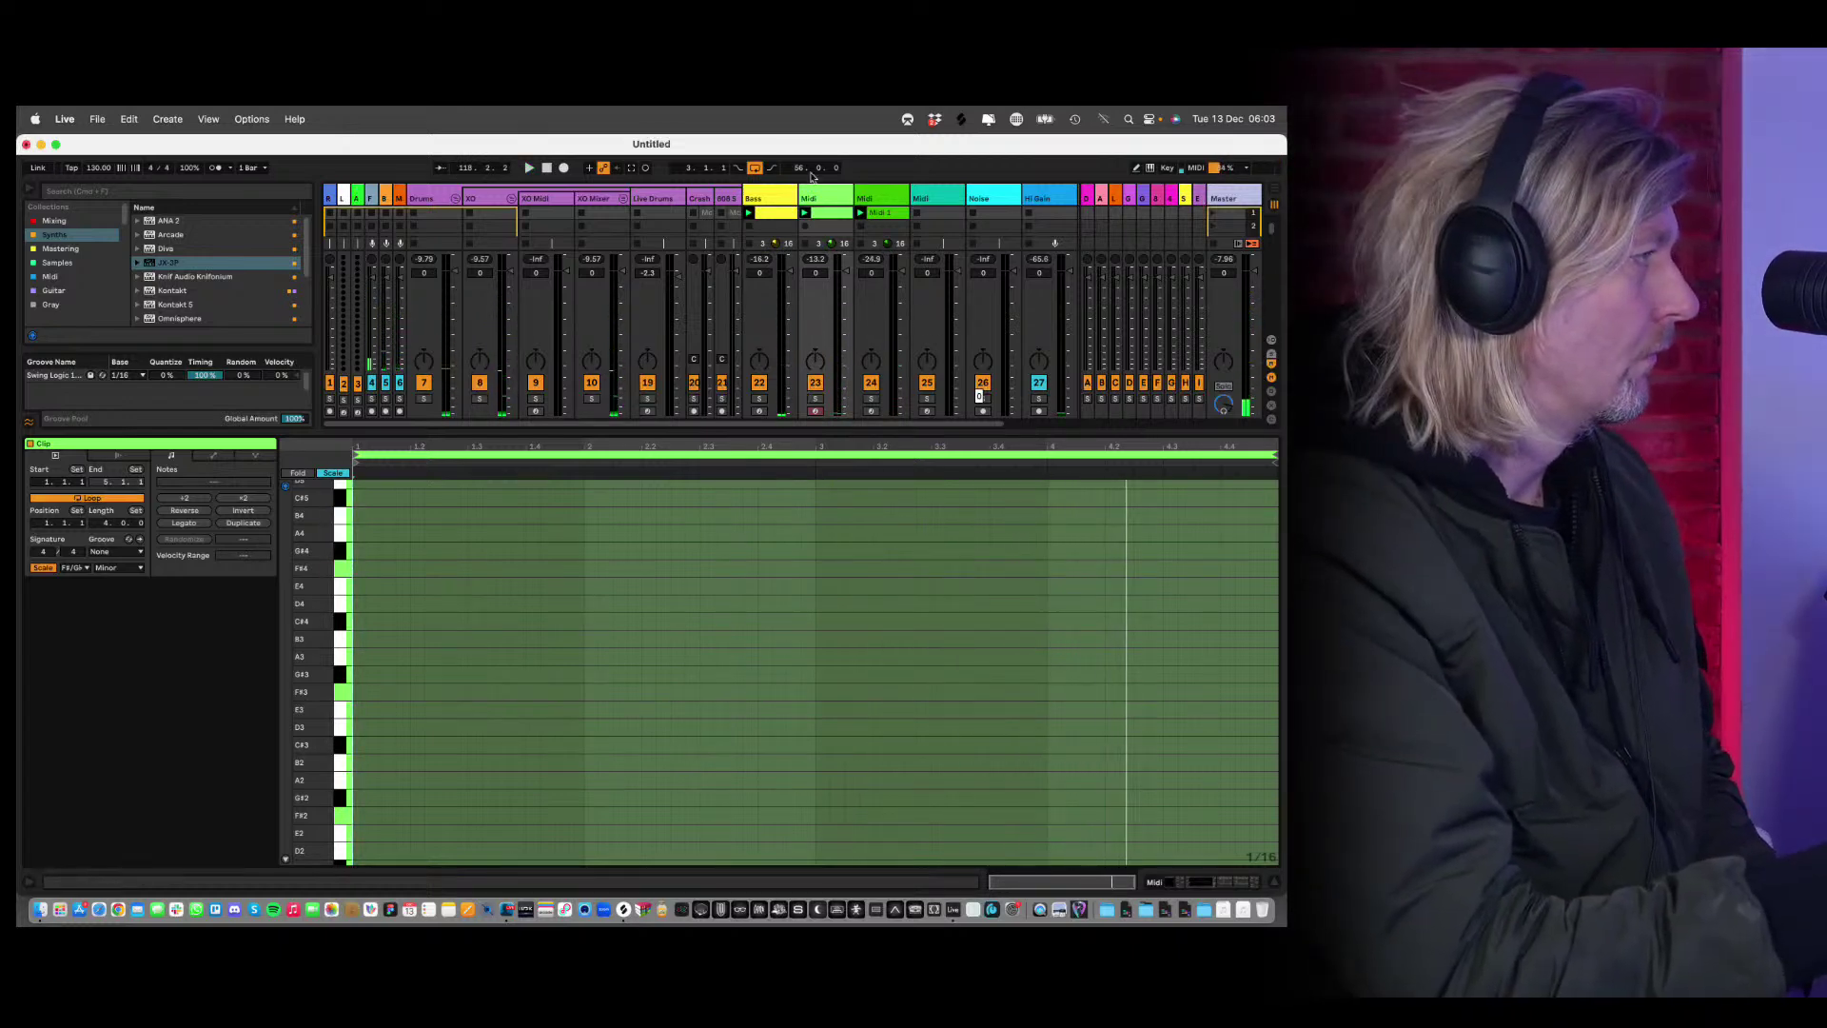
pyautogui.press('Delete')
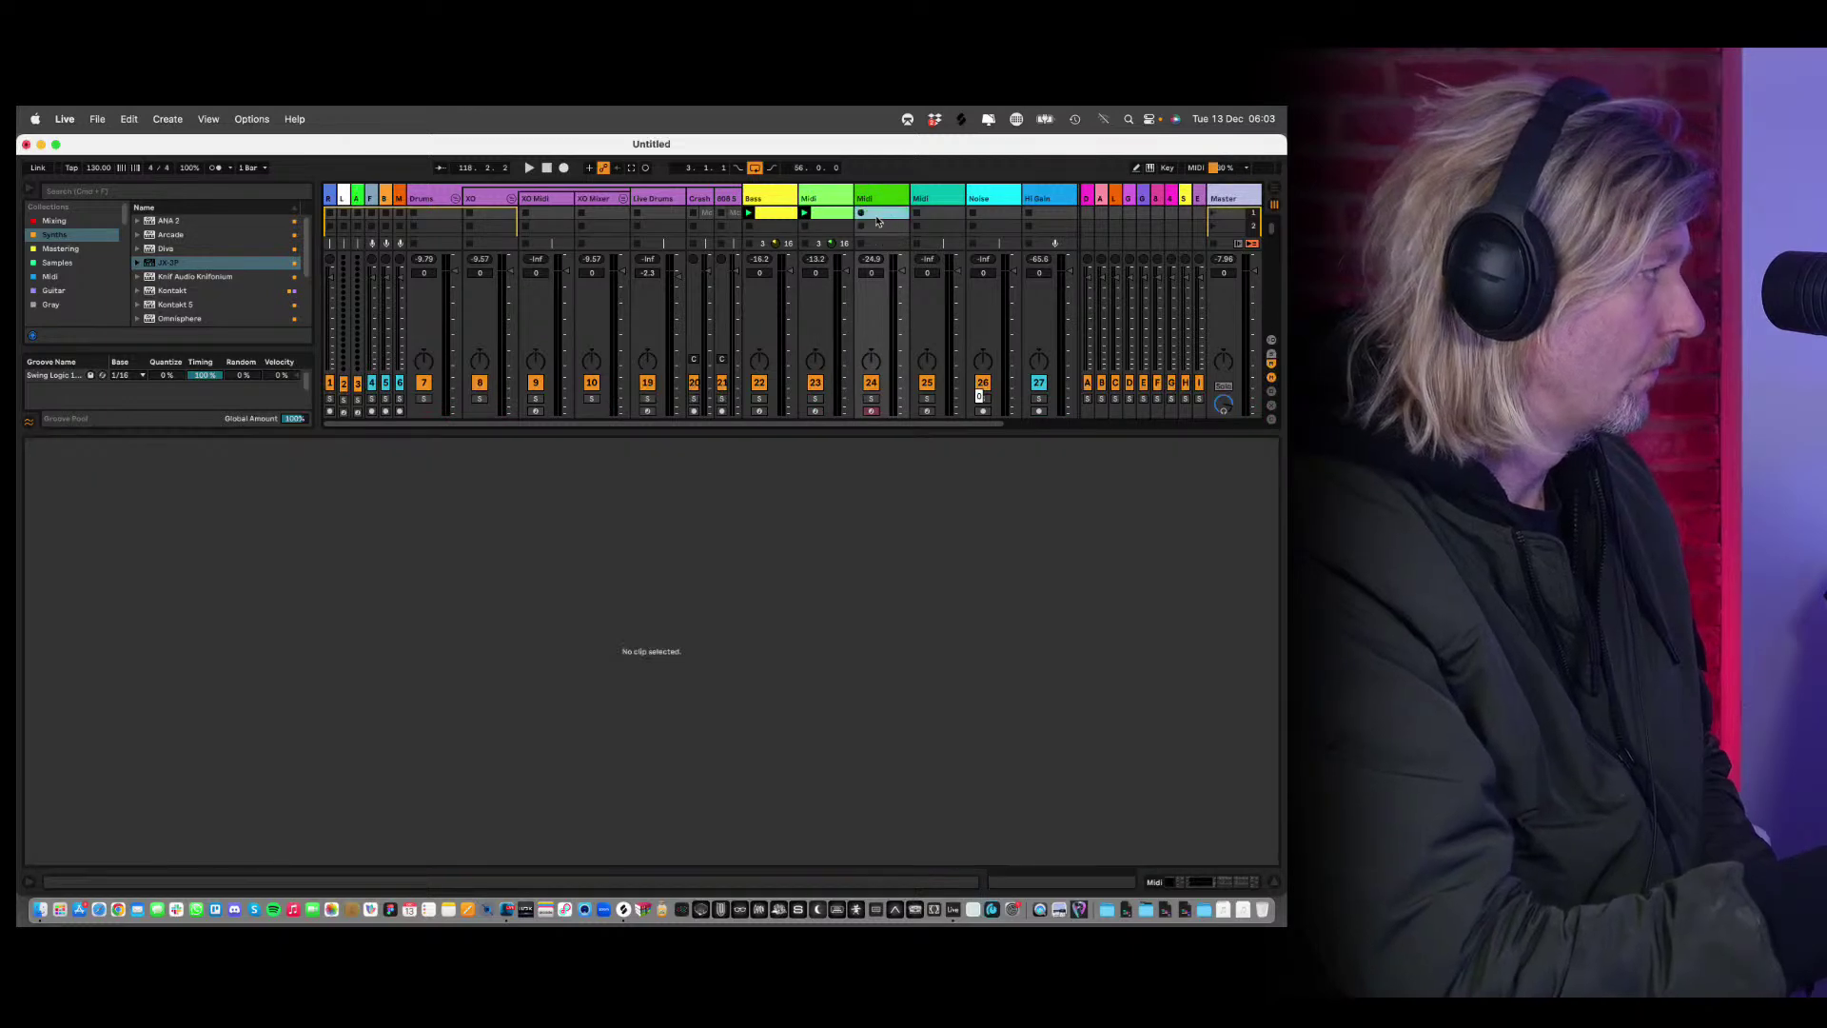
pyautogui.press('space')
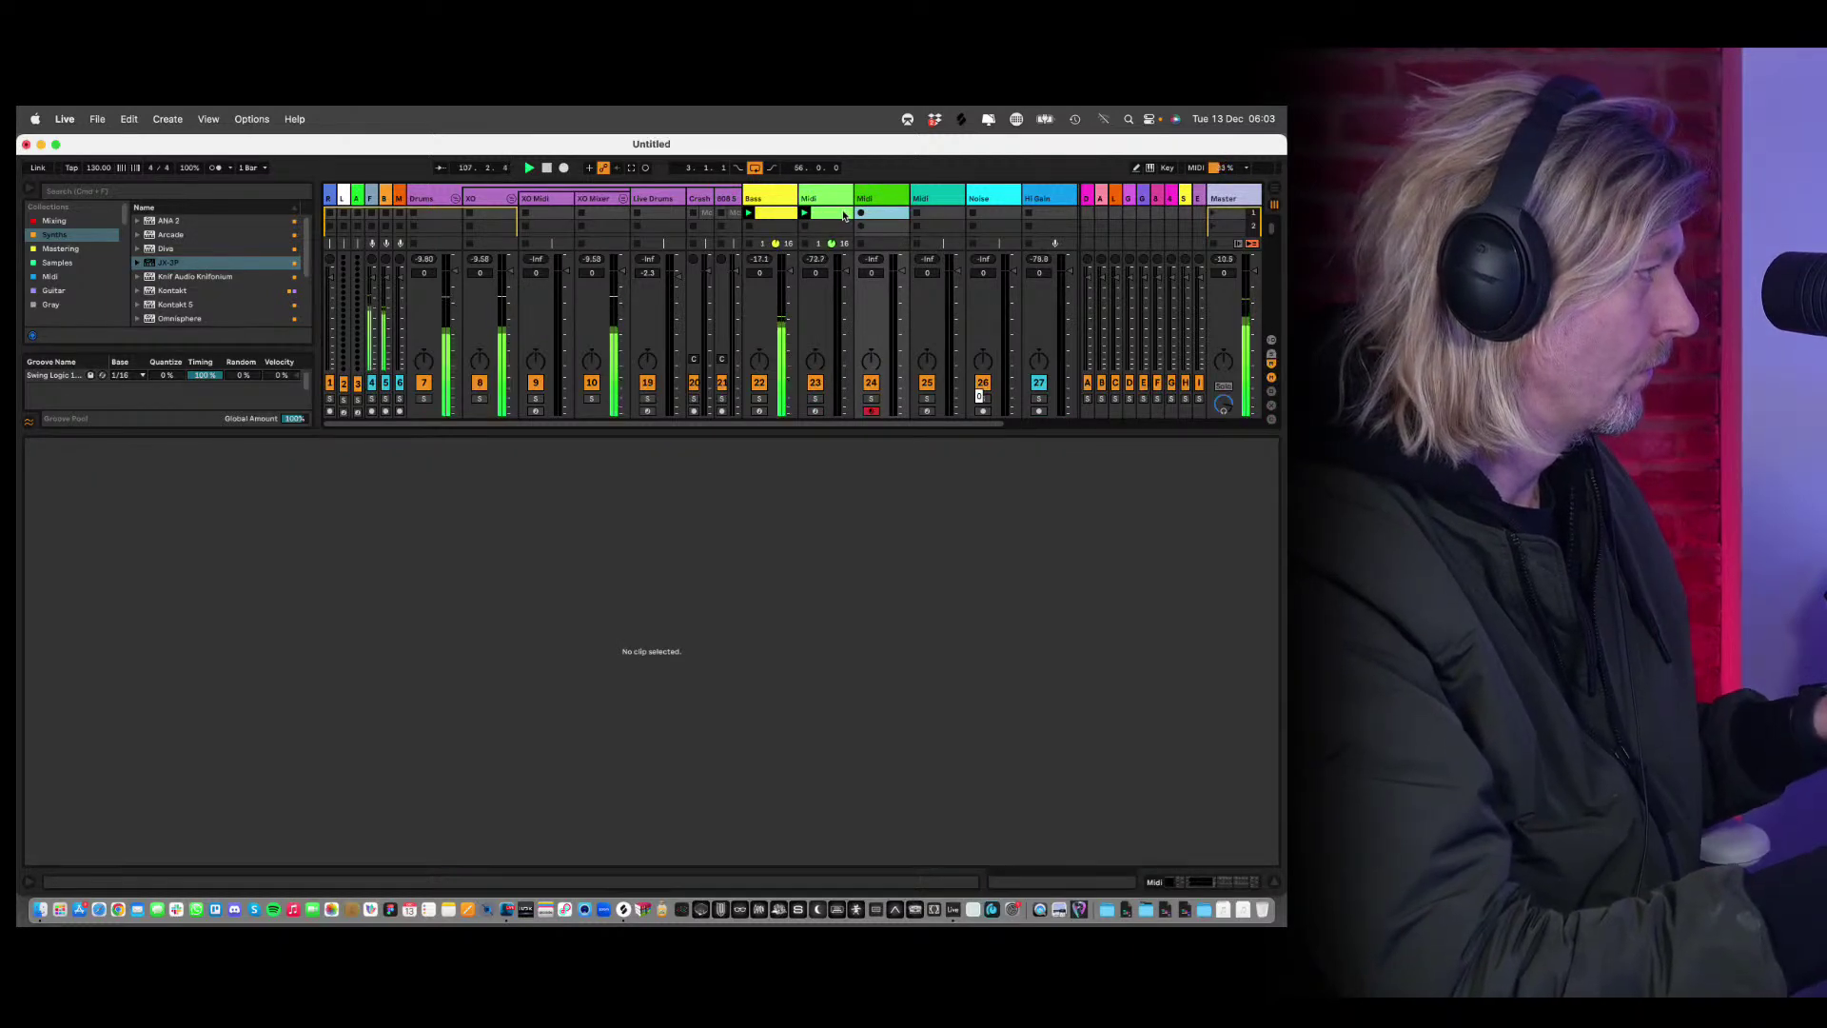
pyautogui.press('super+z')
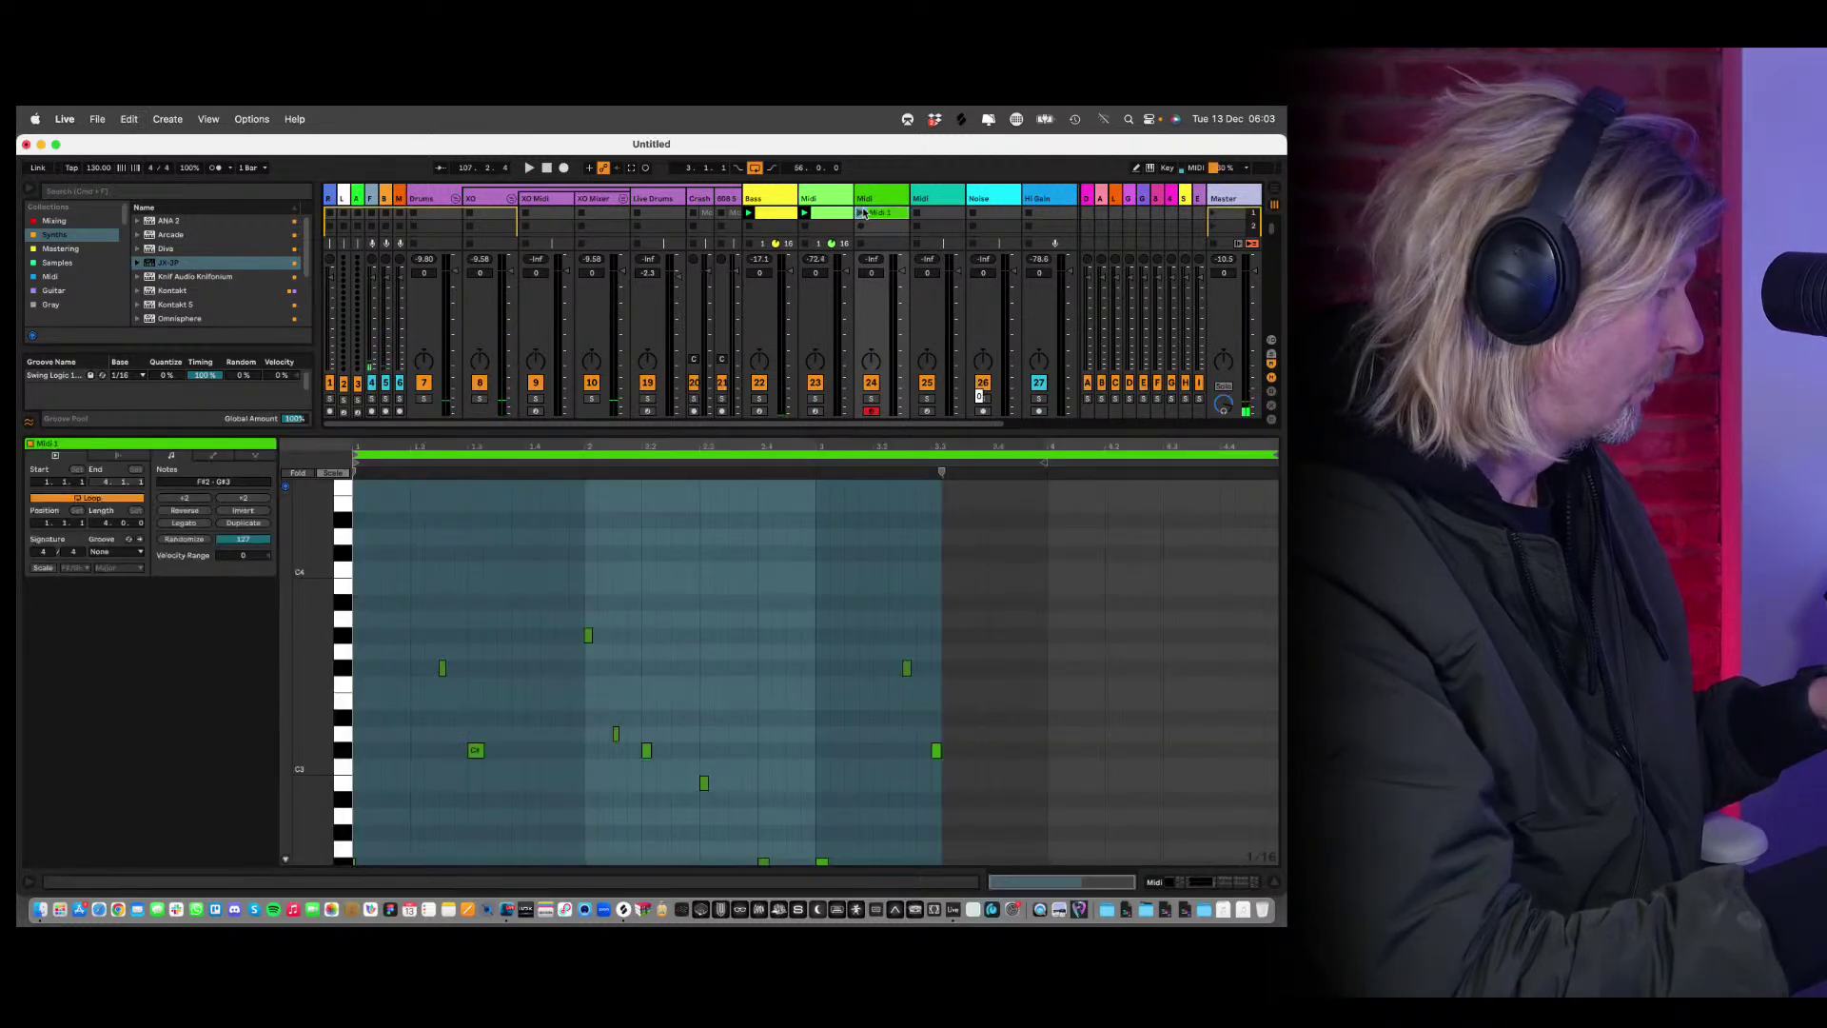
# Delete the empty JX-3P clip and record a new 16-bar chord take in its slot over the playing track.
pyautogui.click(841, 219)
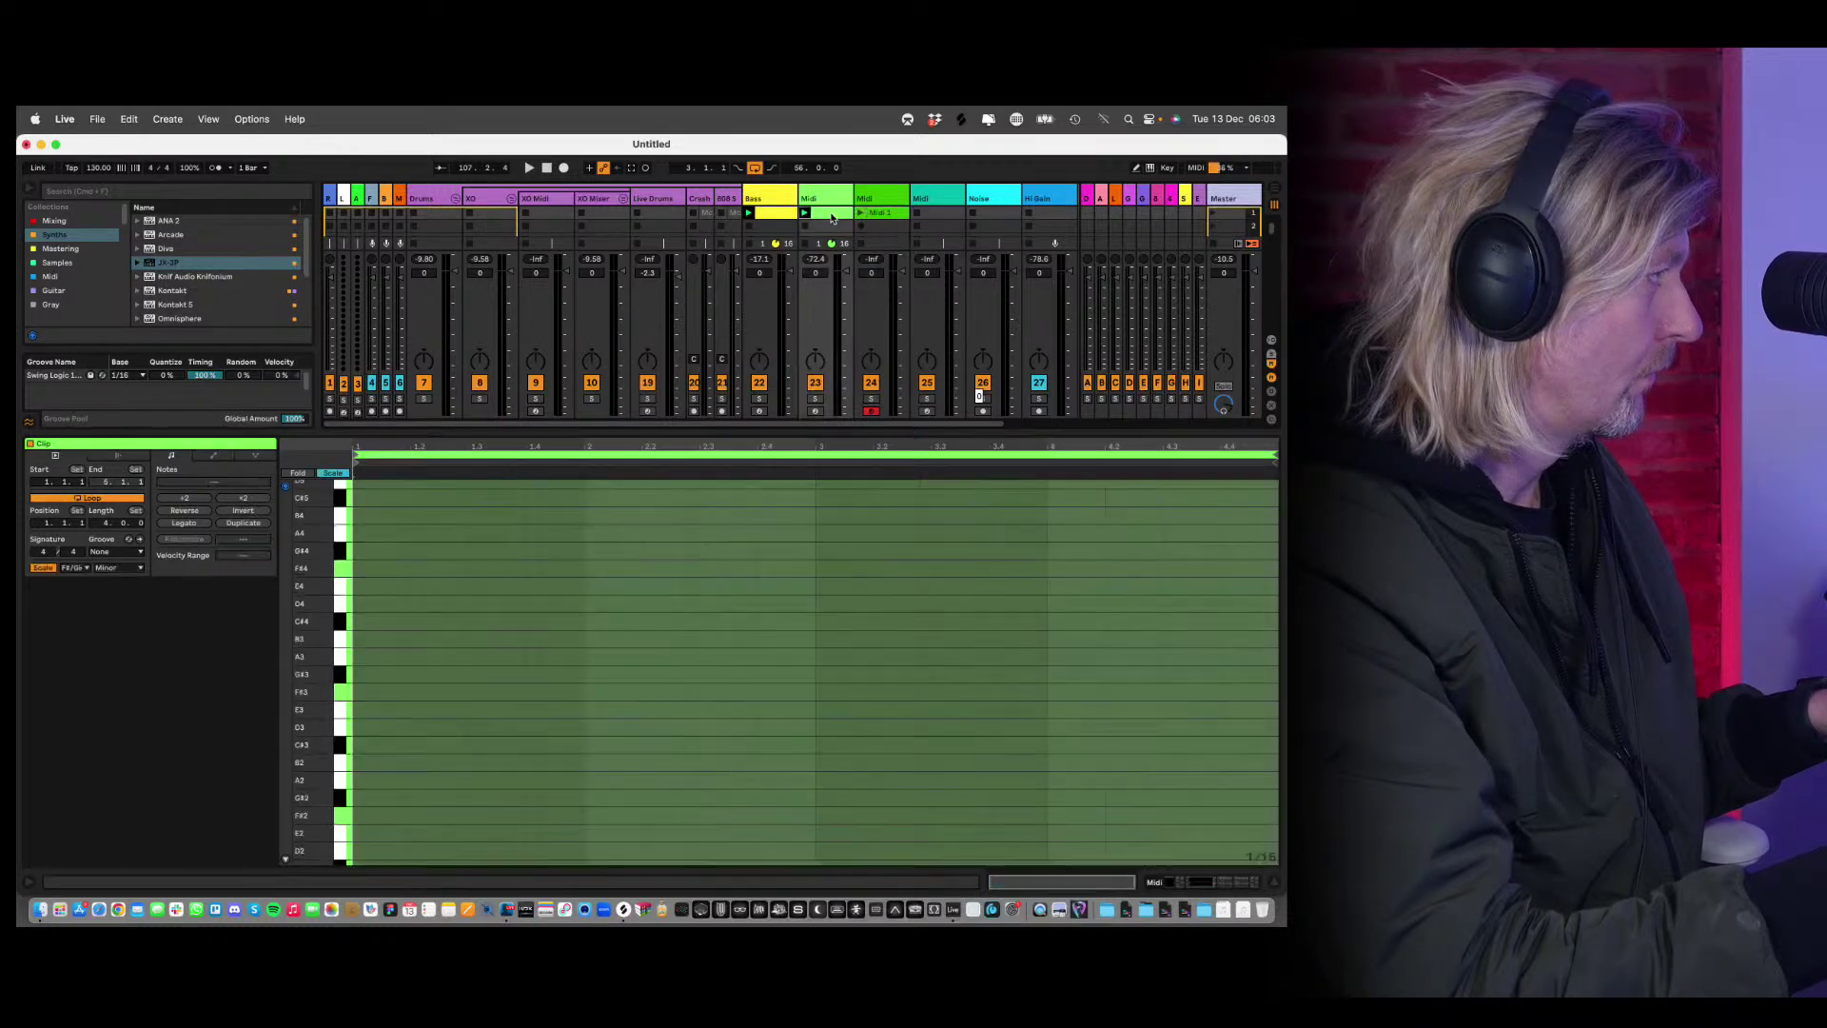
pyautogui.press('Delete')
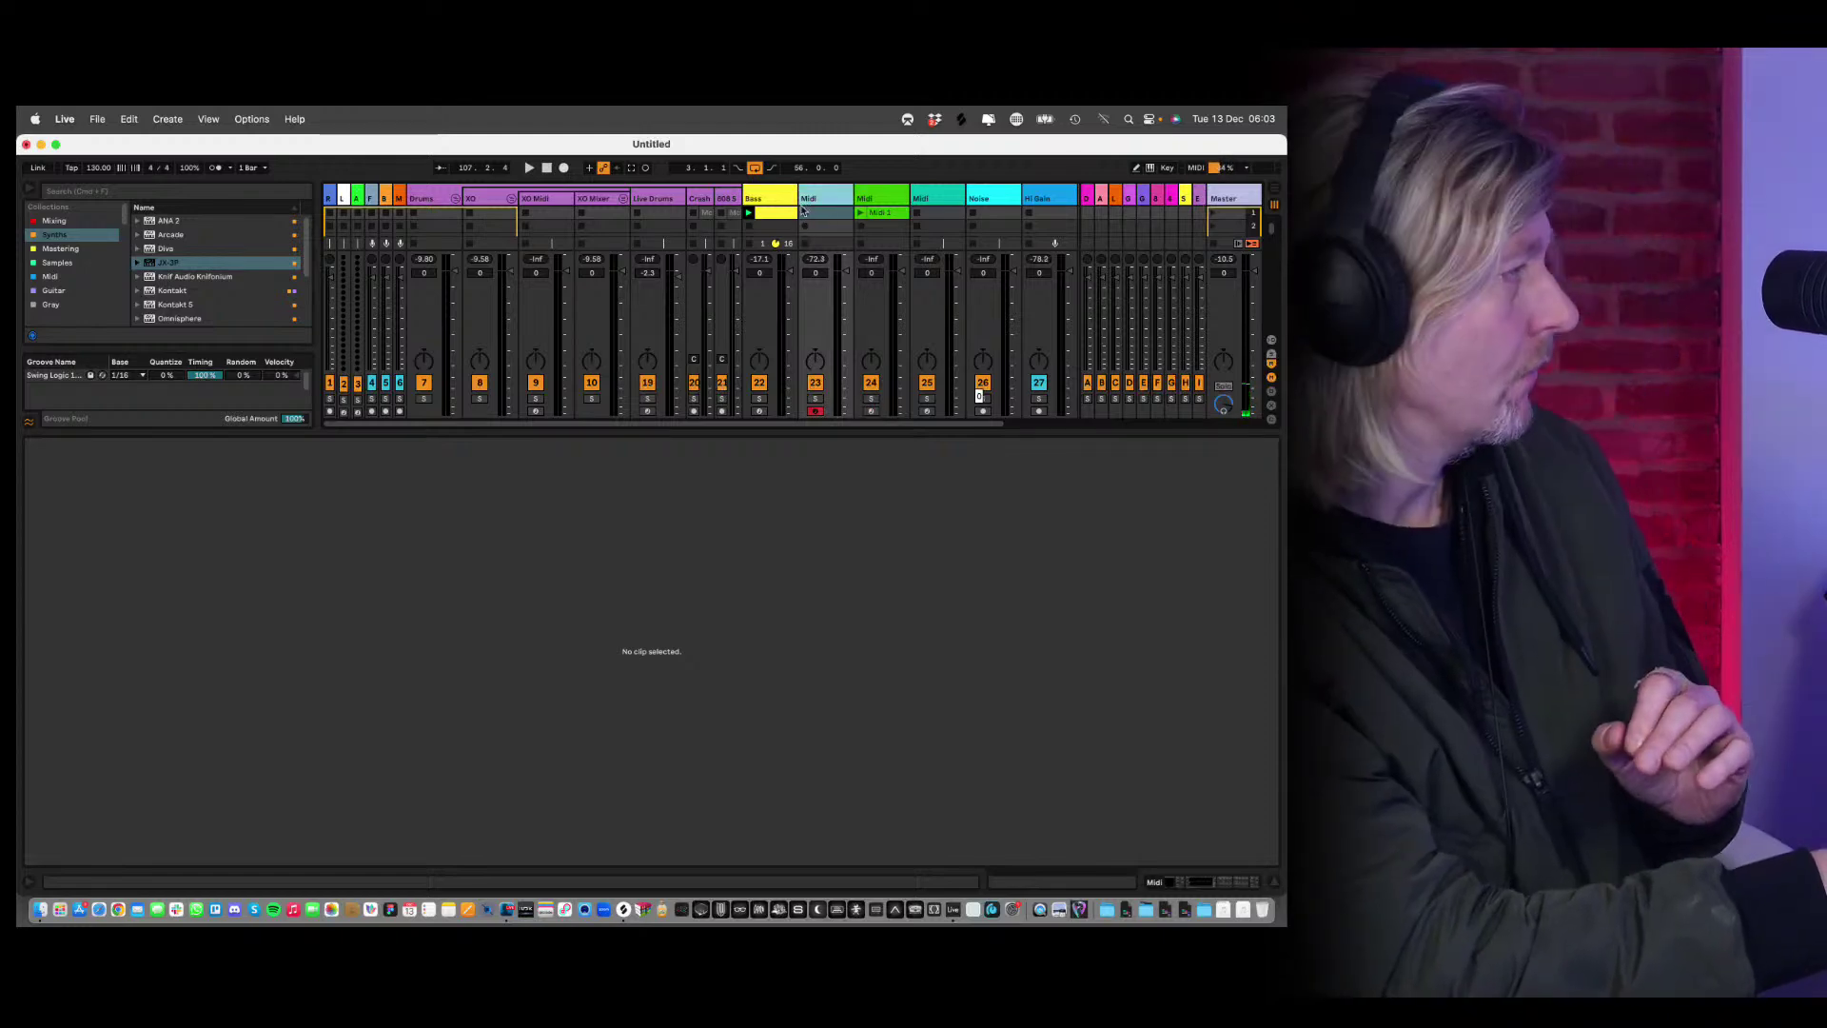
pyautogui.click(806, 213)
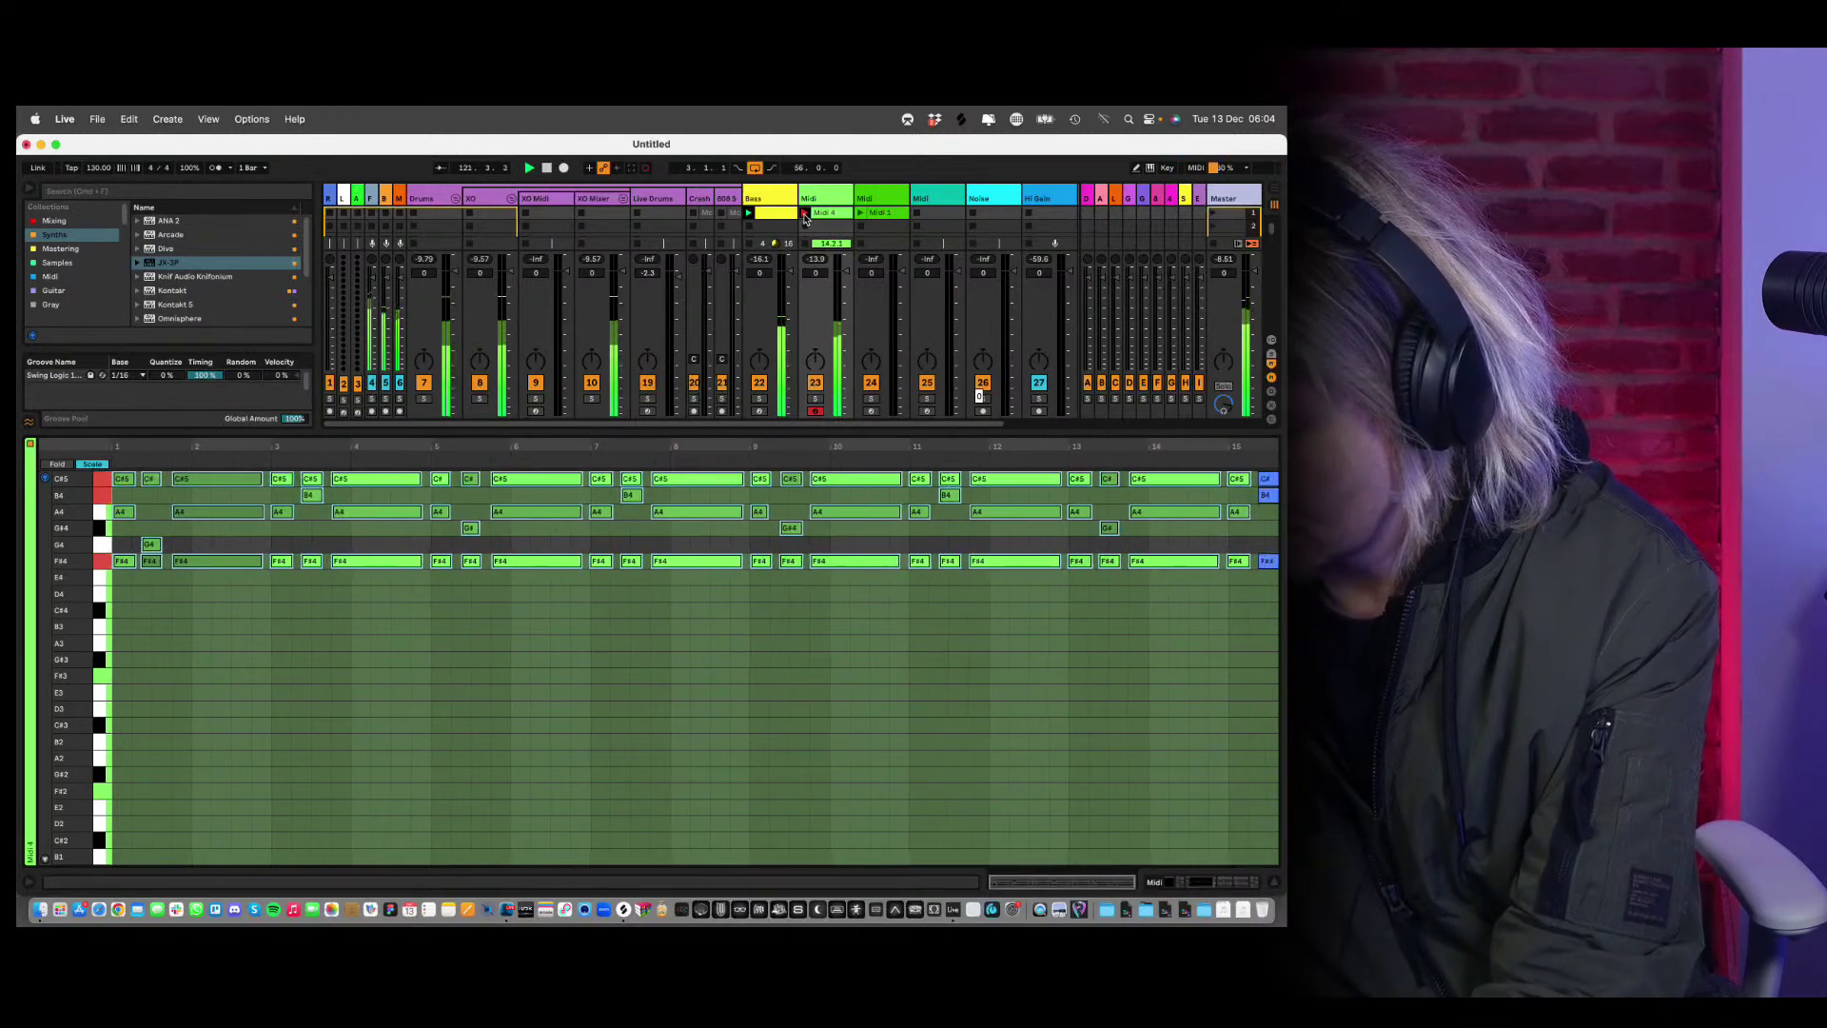
pyautogui.click(804, 214)
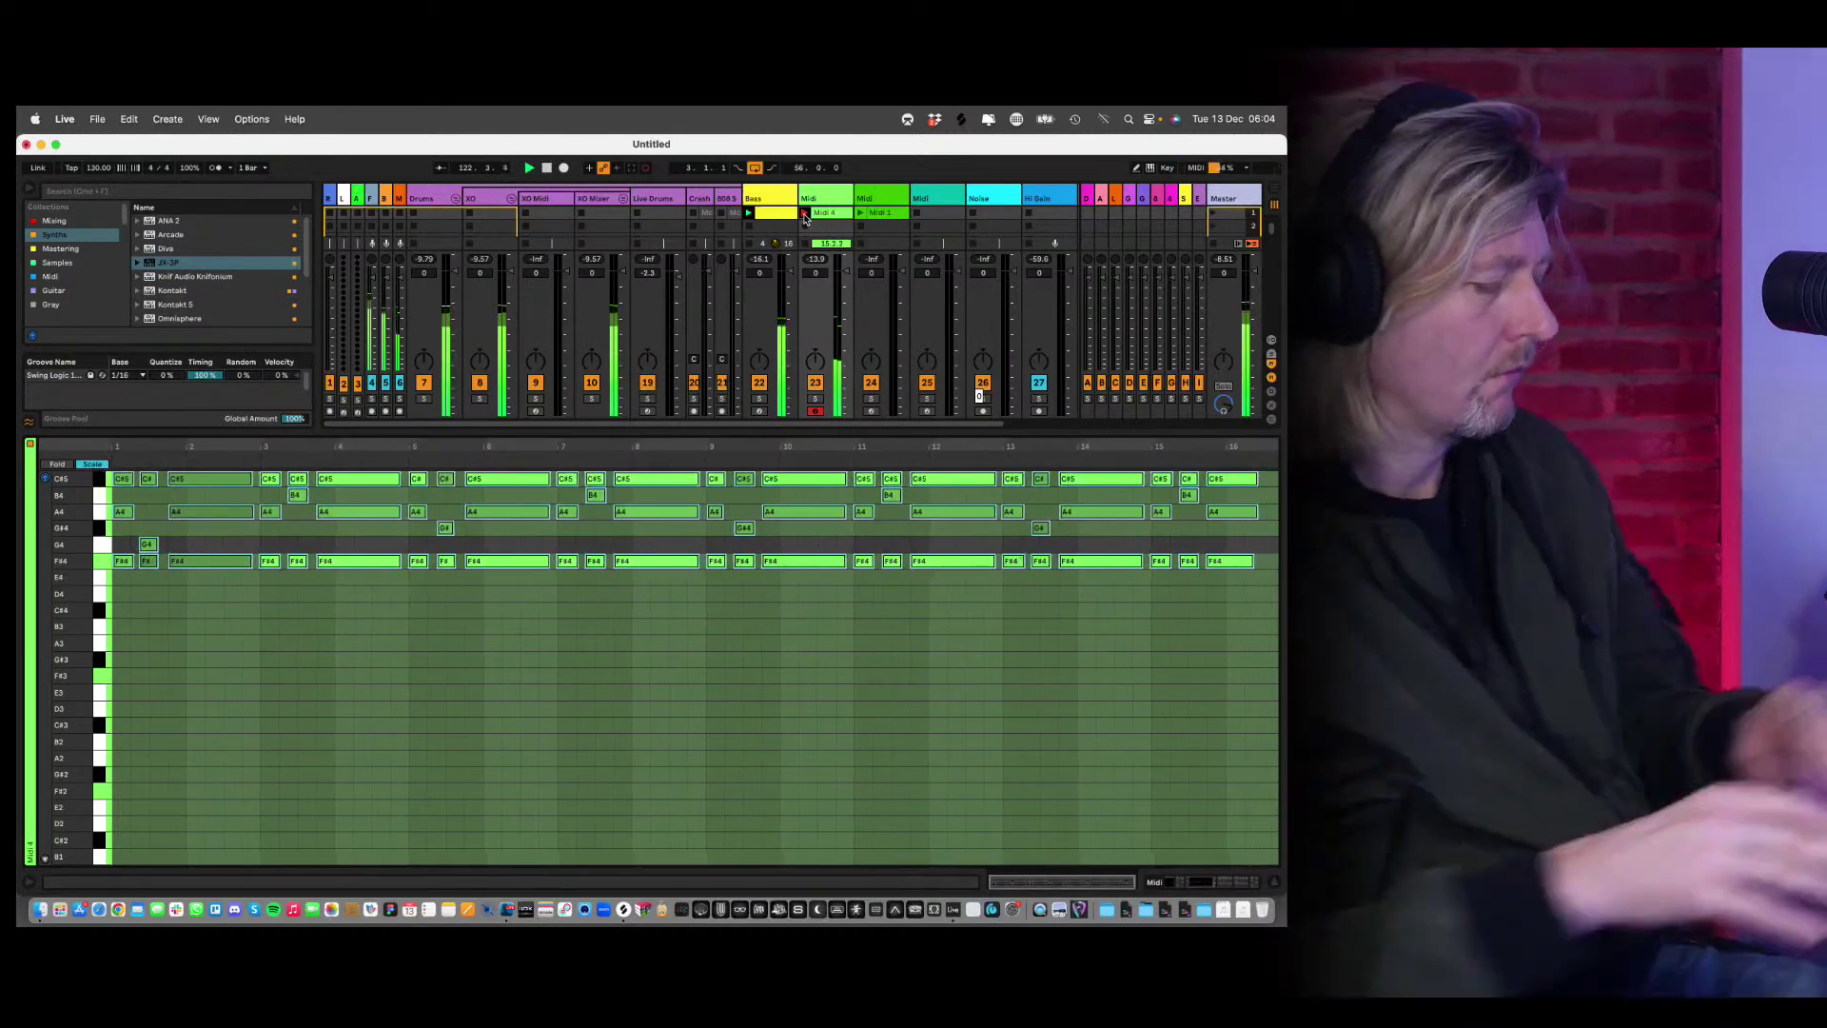
# Quantize the recorded chord notes and loop bars 9 to 12 of the clip.
pyautogui.press('super+u')
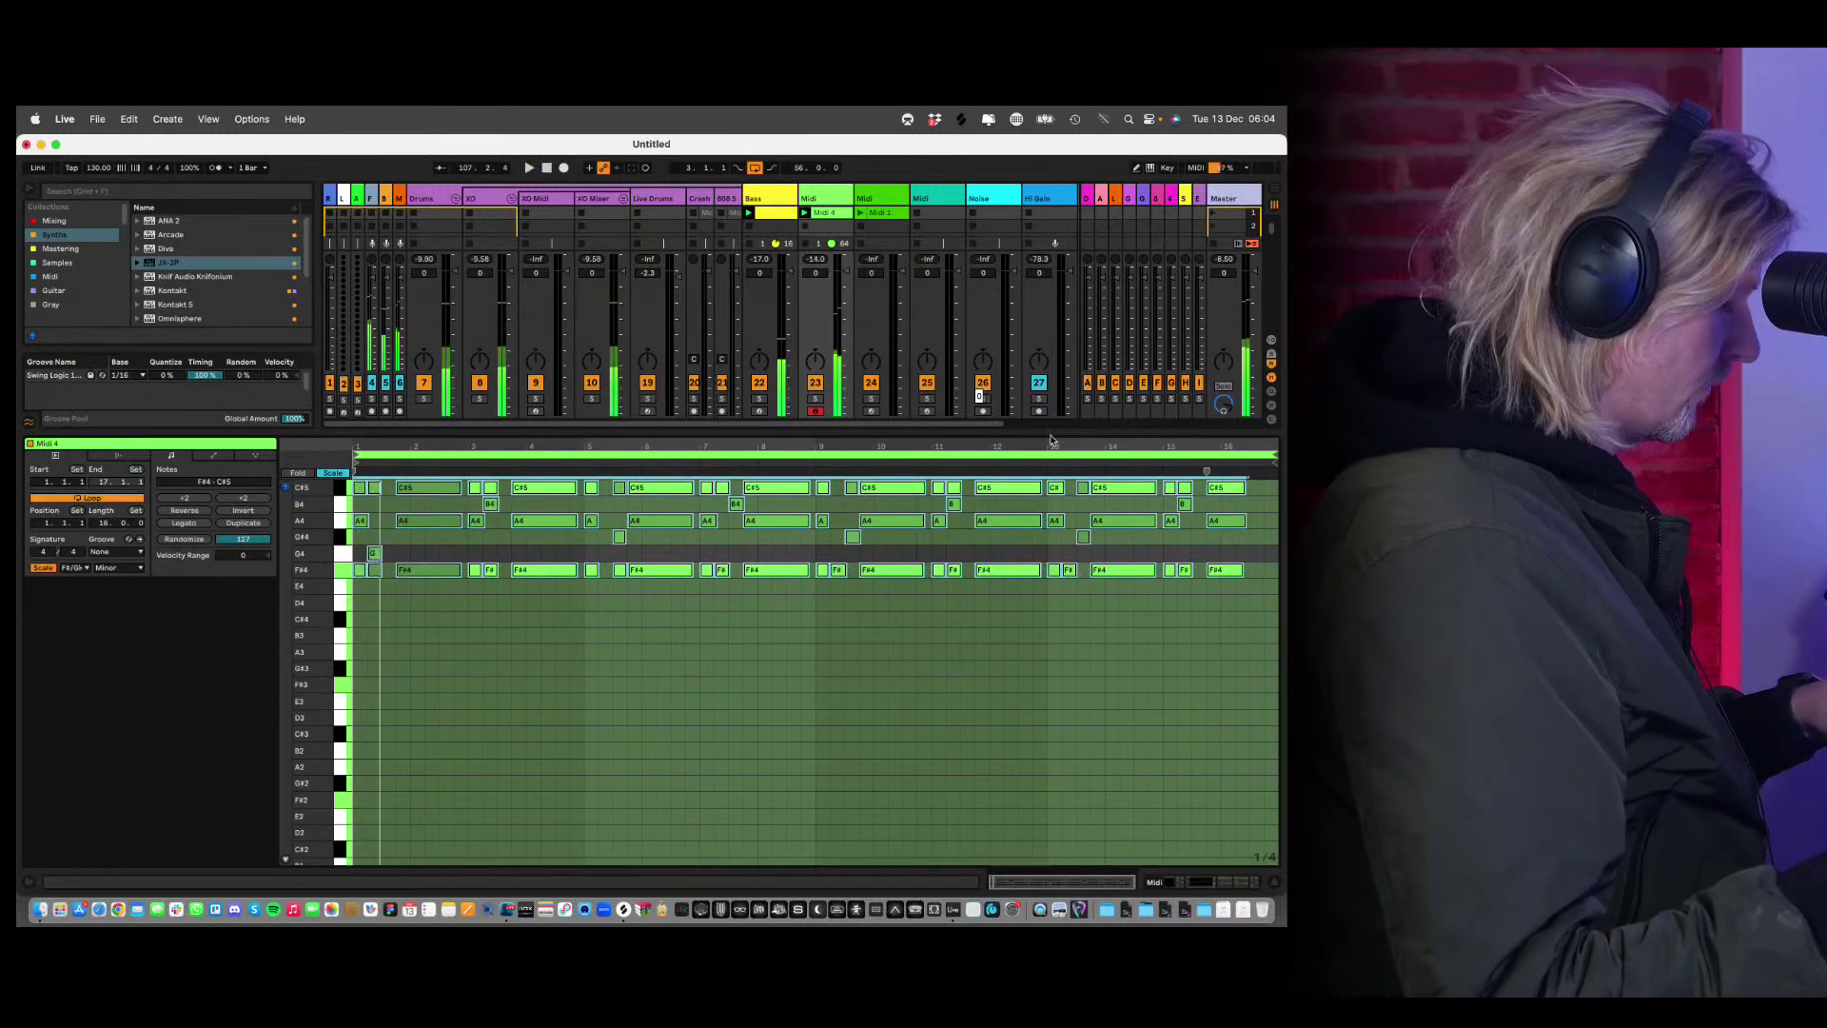
pyautogui.press('super+u')
pyautogui.moveTo(816, 635); pyautogui.dragTo(1044, 609)
pyautogui.press('super+l')
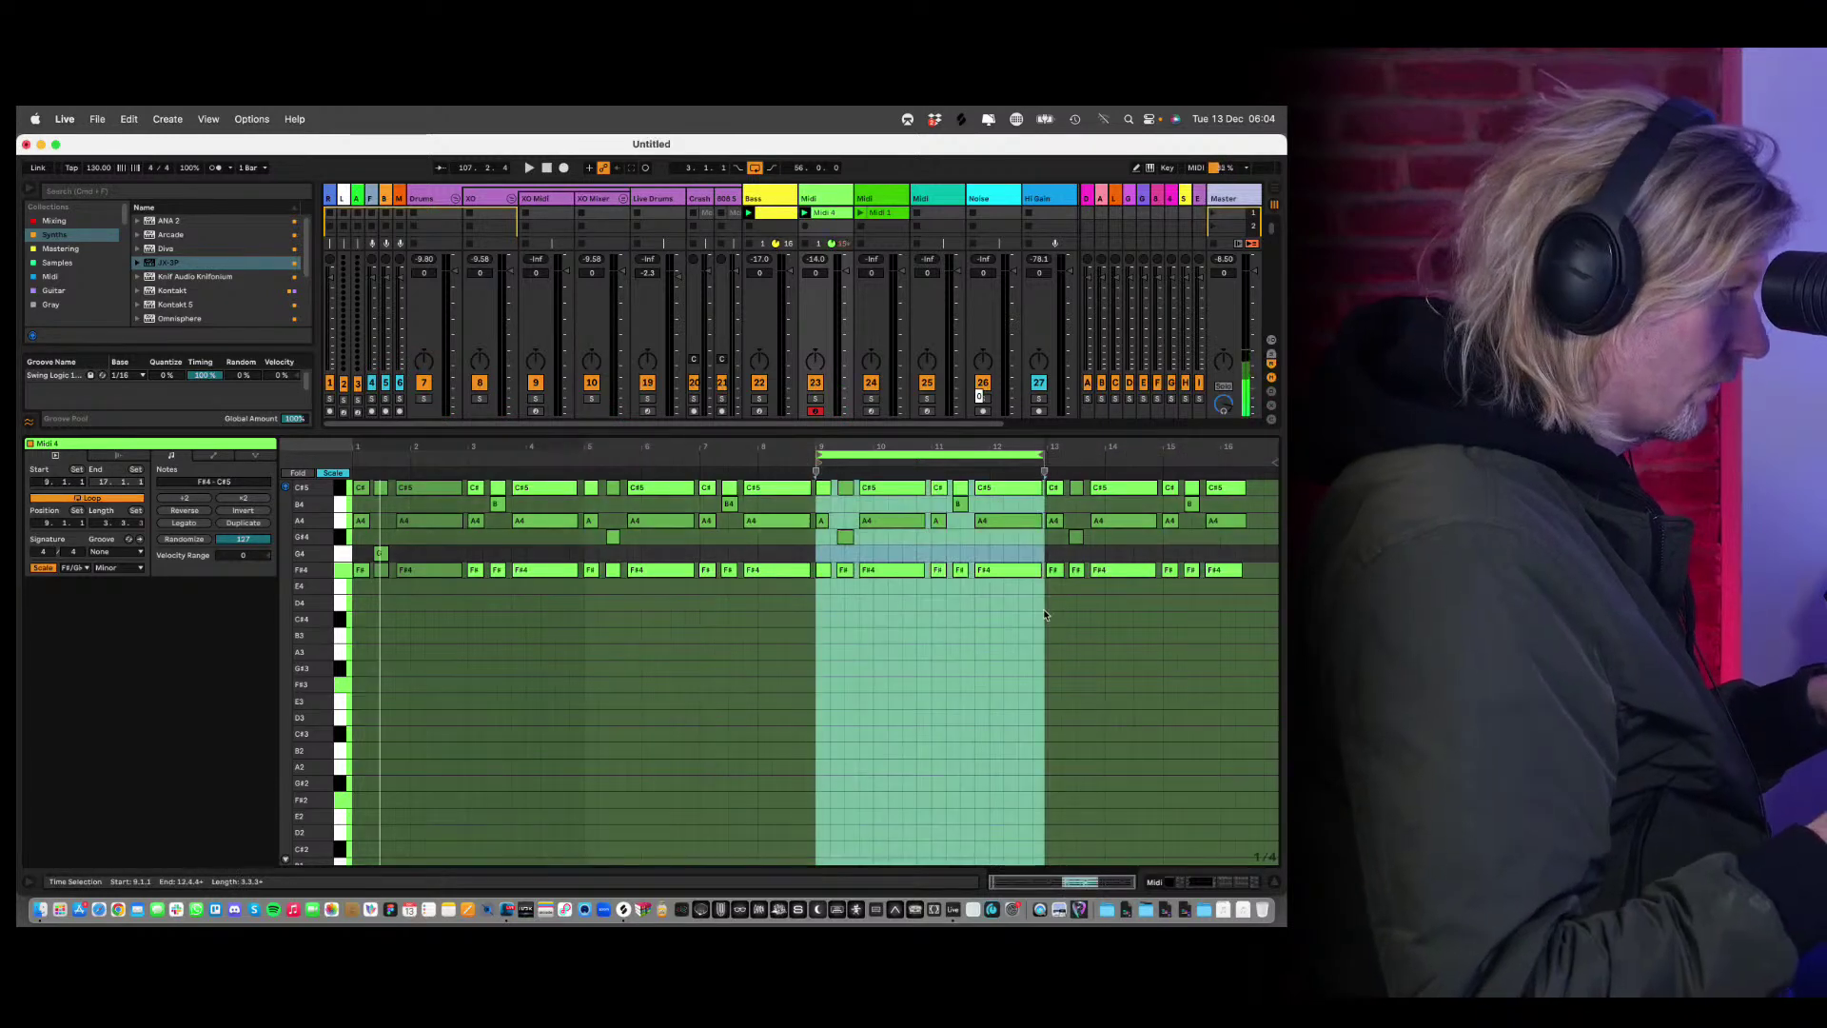
# Set the note editor's fixed grid to 1/16 and quantize all the chord notes to it.
pyautogui.rightClick(1270, 859)
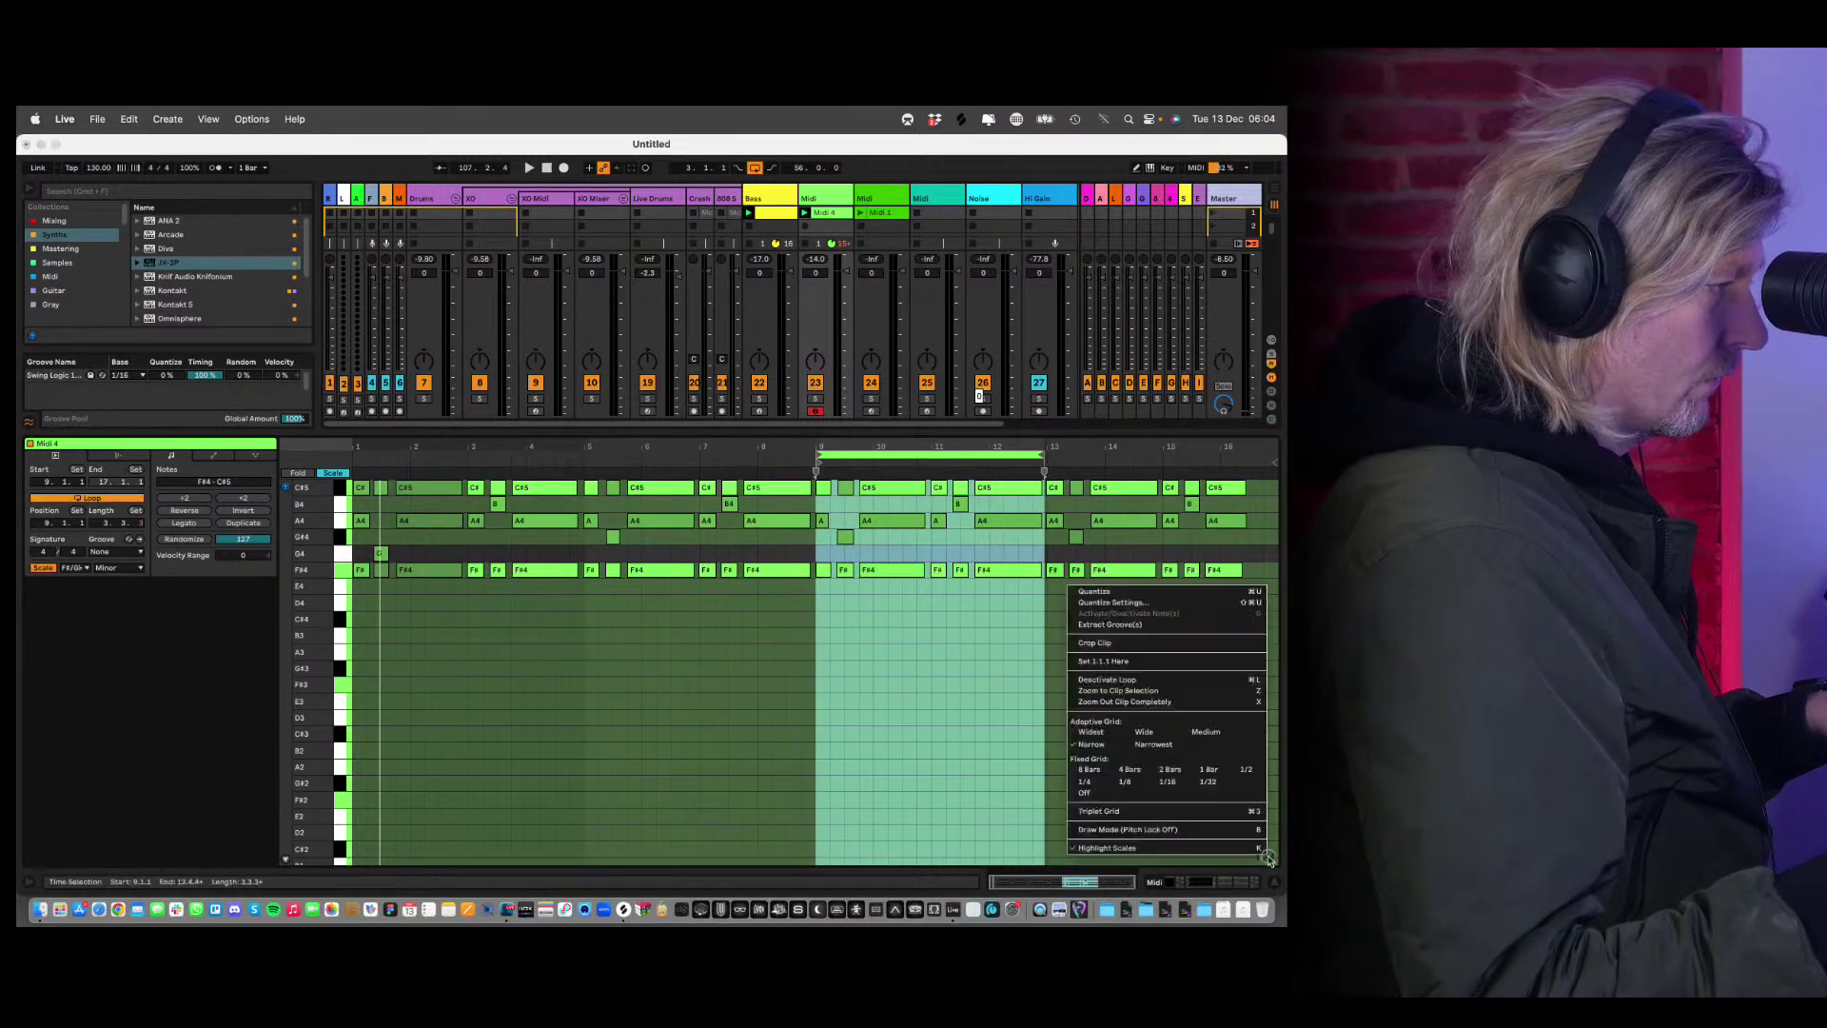
pyautogui.click(1185, 787)
pyautogui.press('super+a')
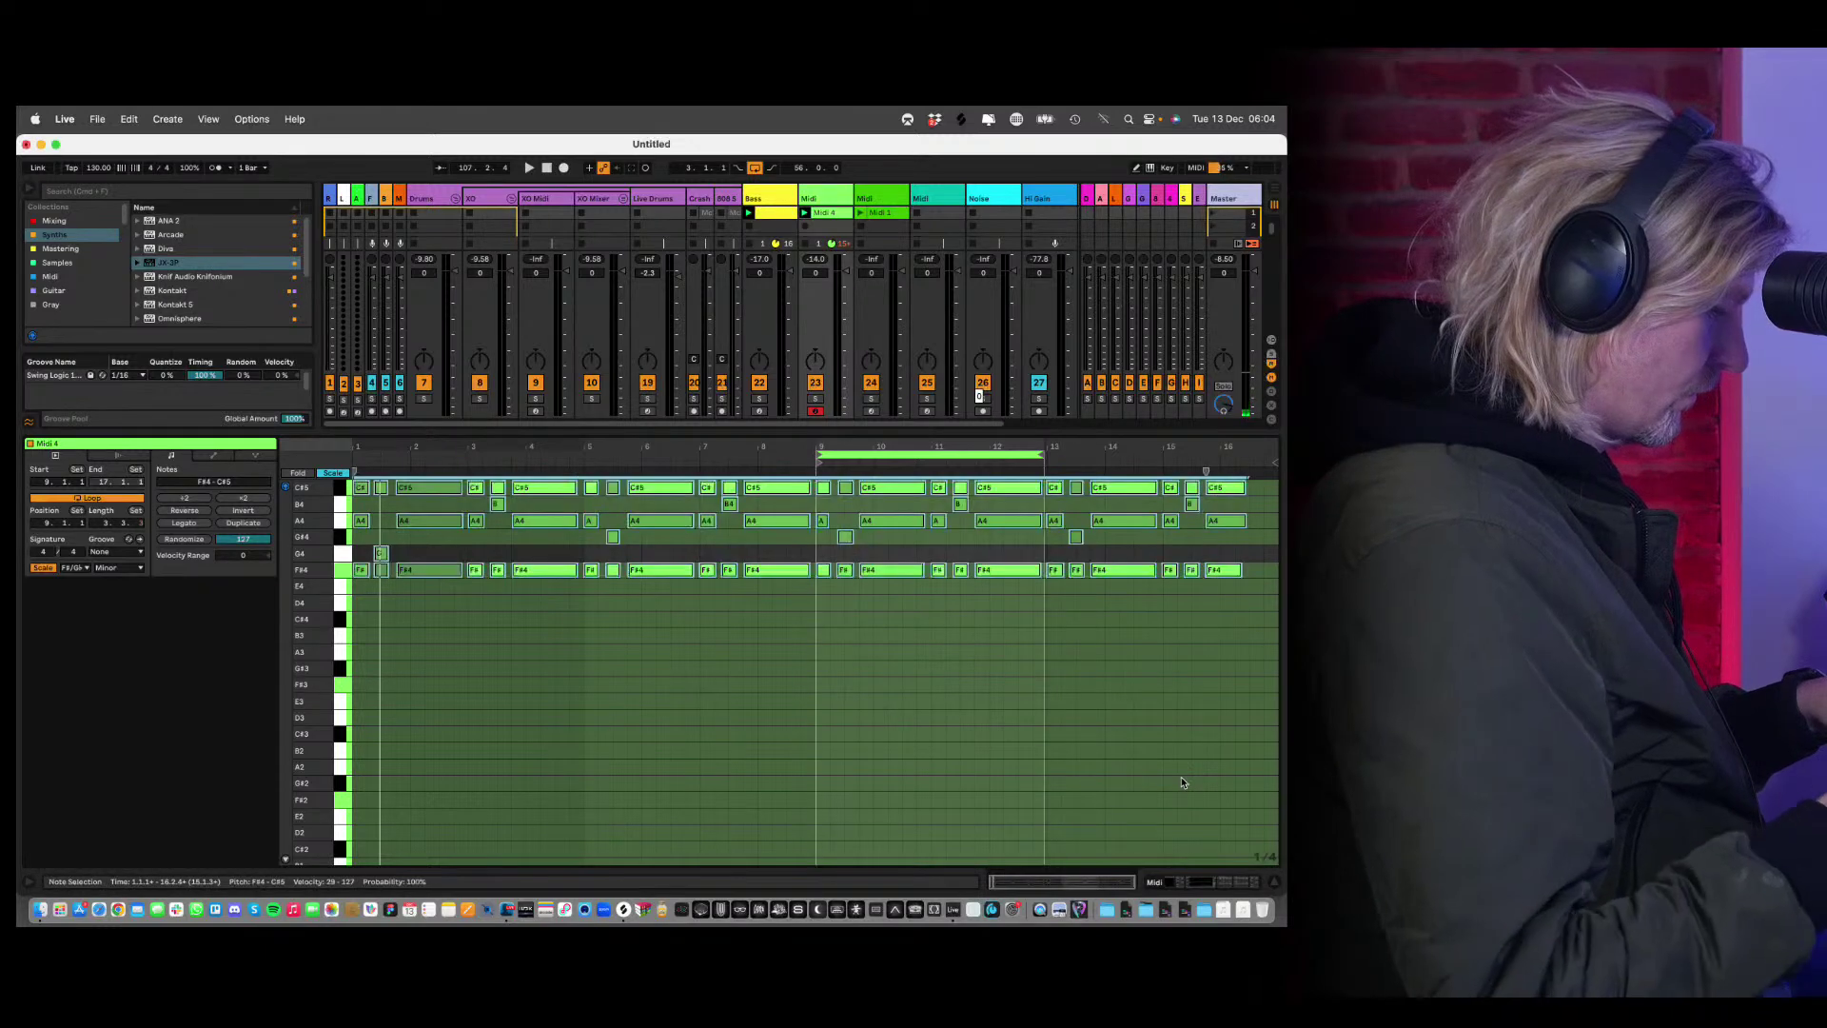
pyautogui.press('space')
pyautogui.press('super+u')
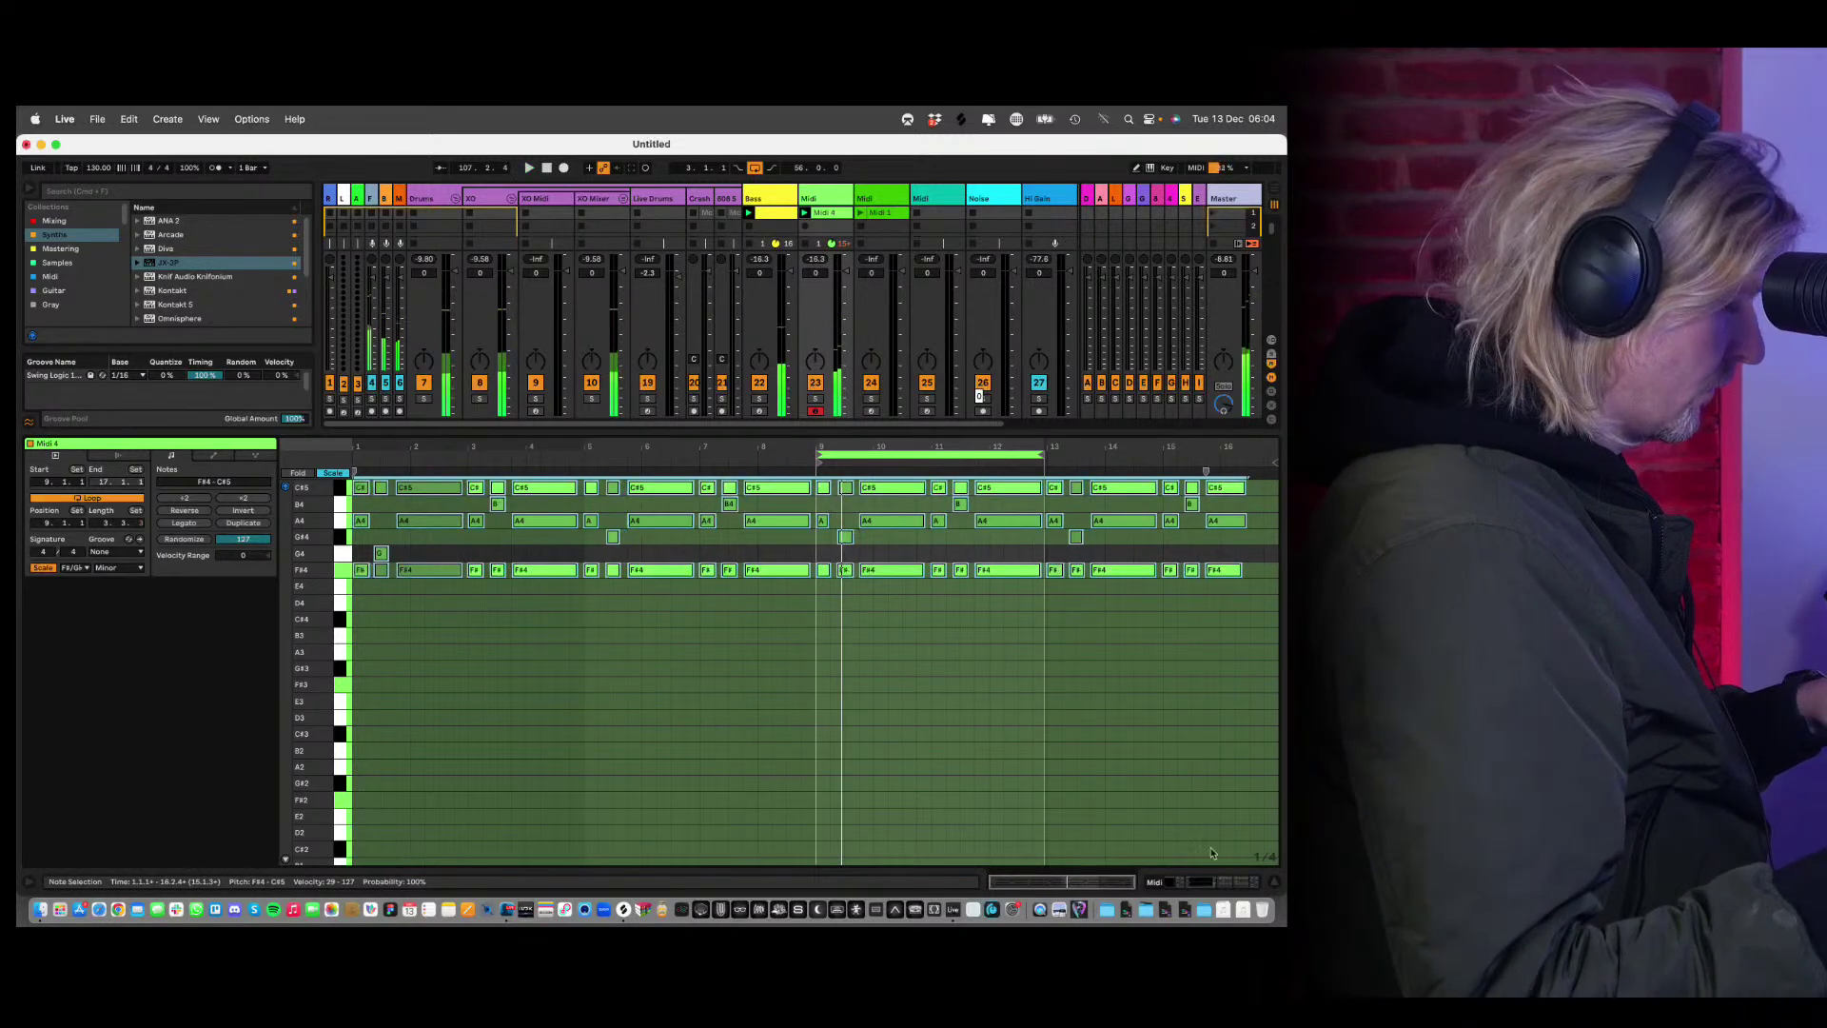
pyautogui.rightClick(1251, 845)
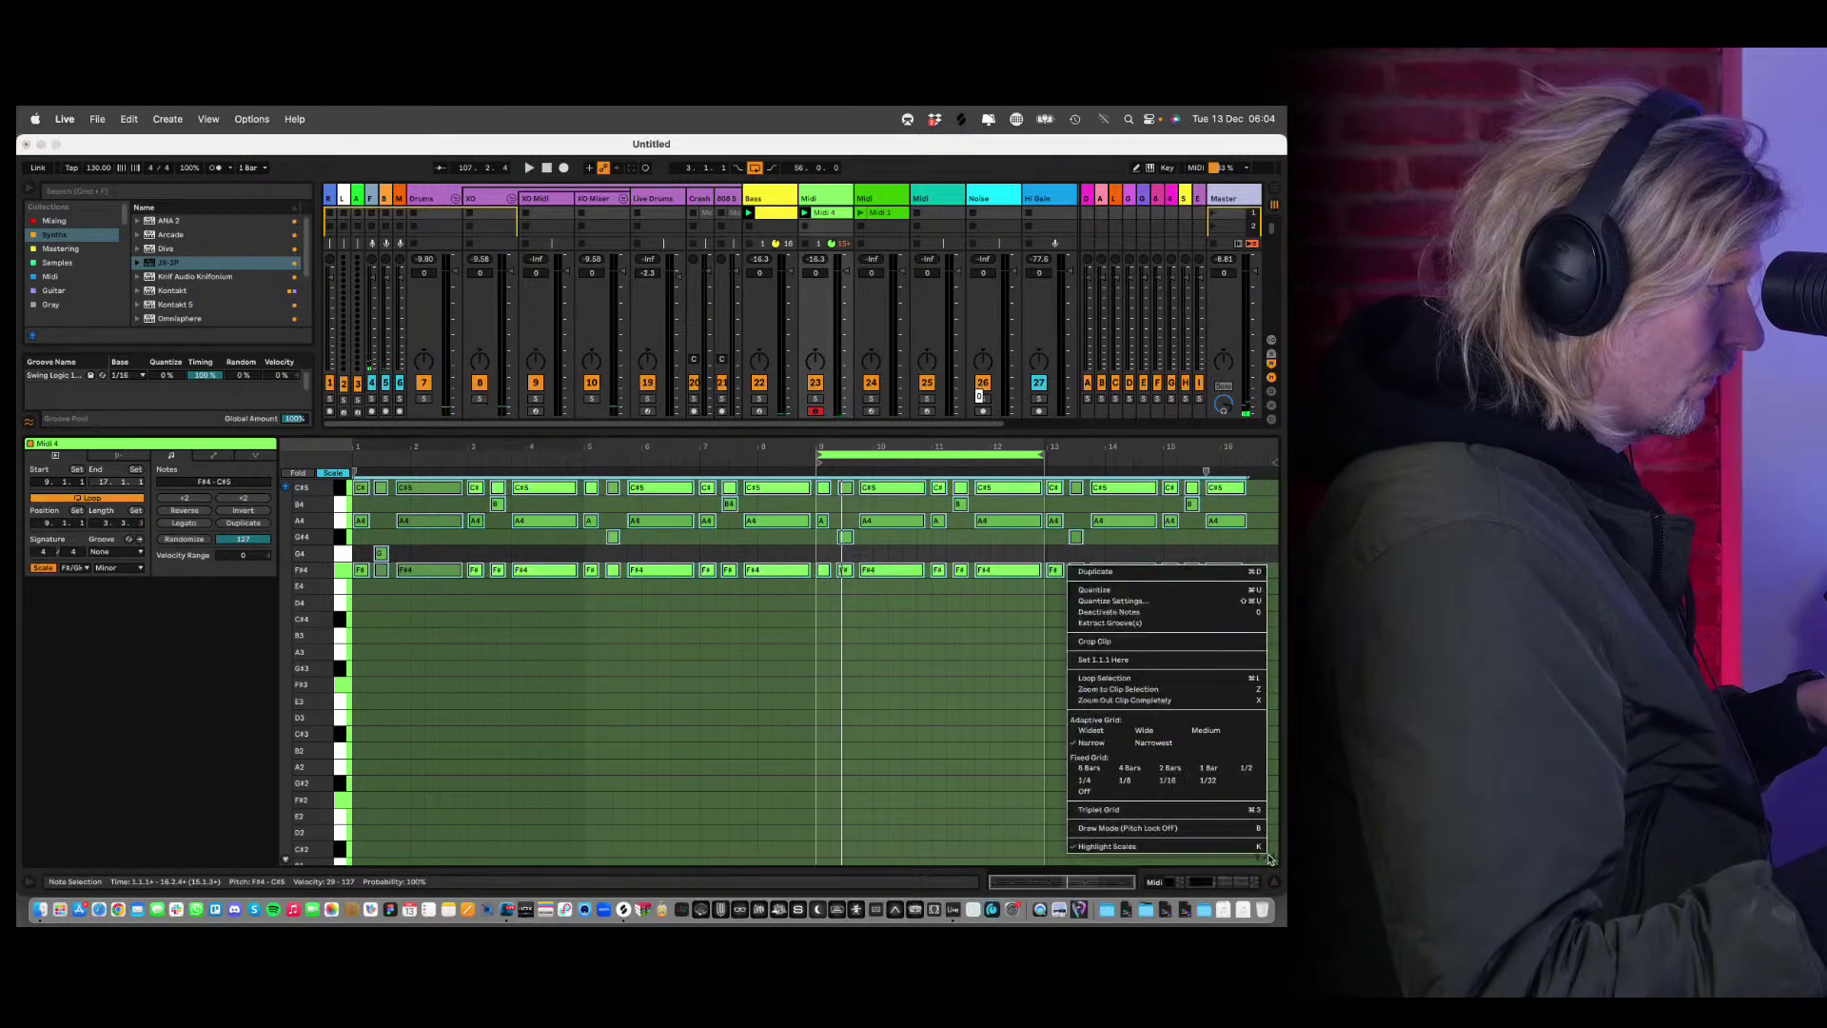
pyautogui.click(1180, 787)
pyautogui.click(967, 710)
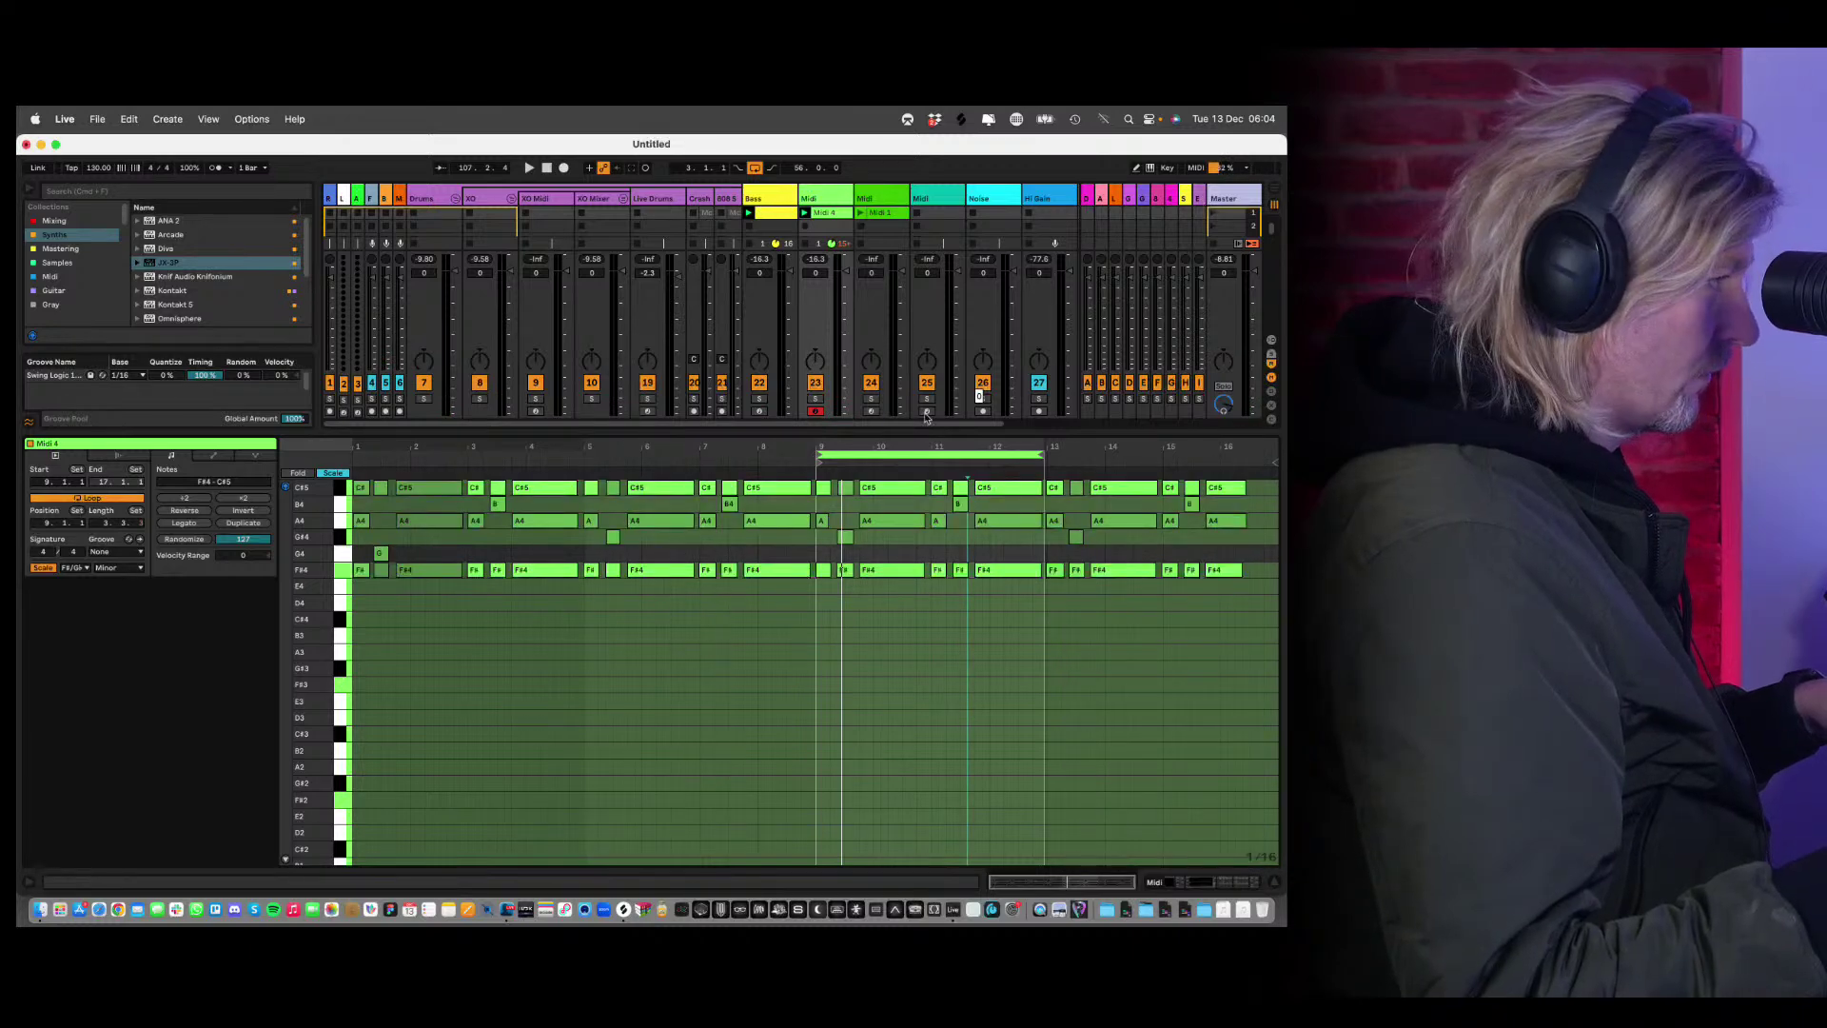
pyautogui.moveTo(936, 444); pyautogui.dragTo(936, 446)
pyautogui.hscroll(1, 936, 446)
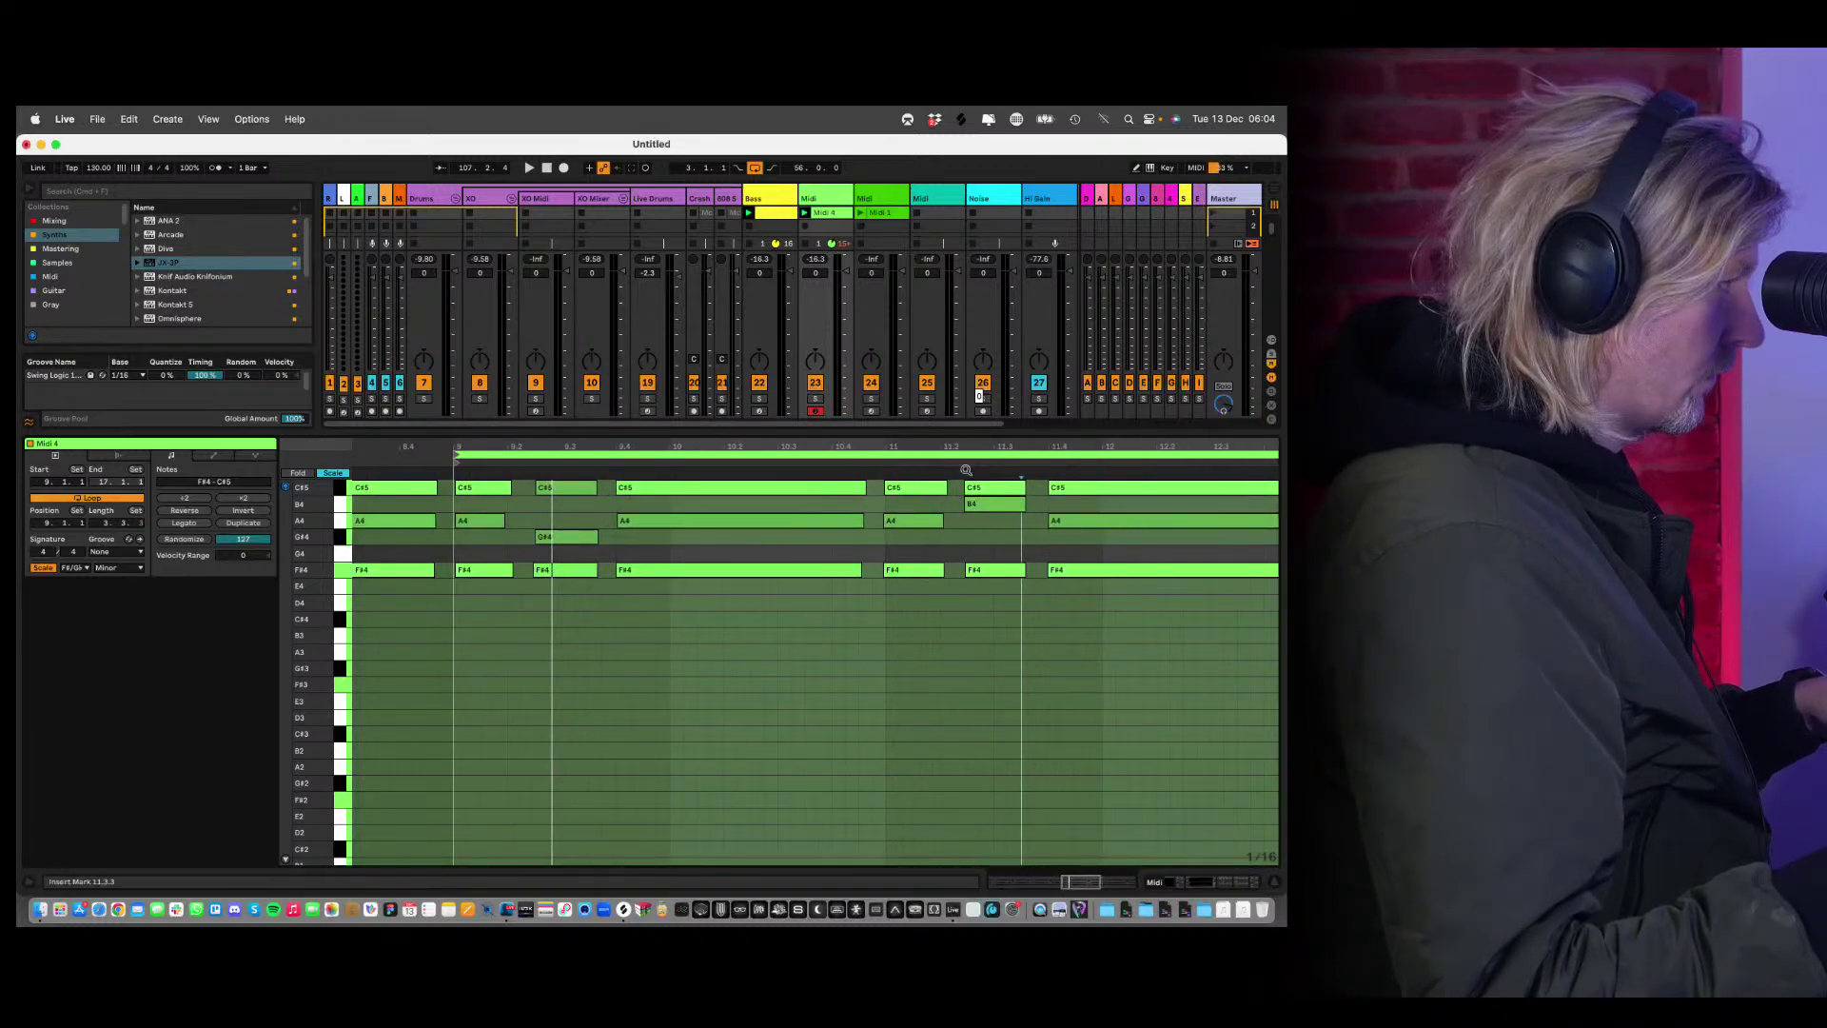
pyautogui.click(964, 468)
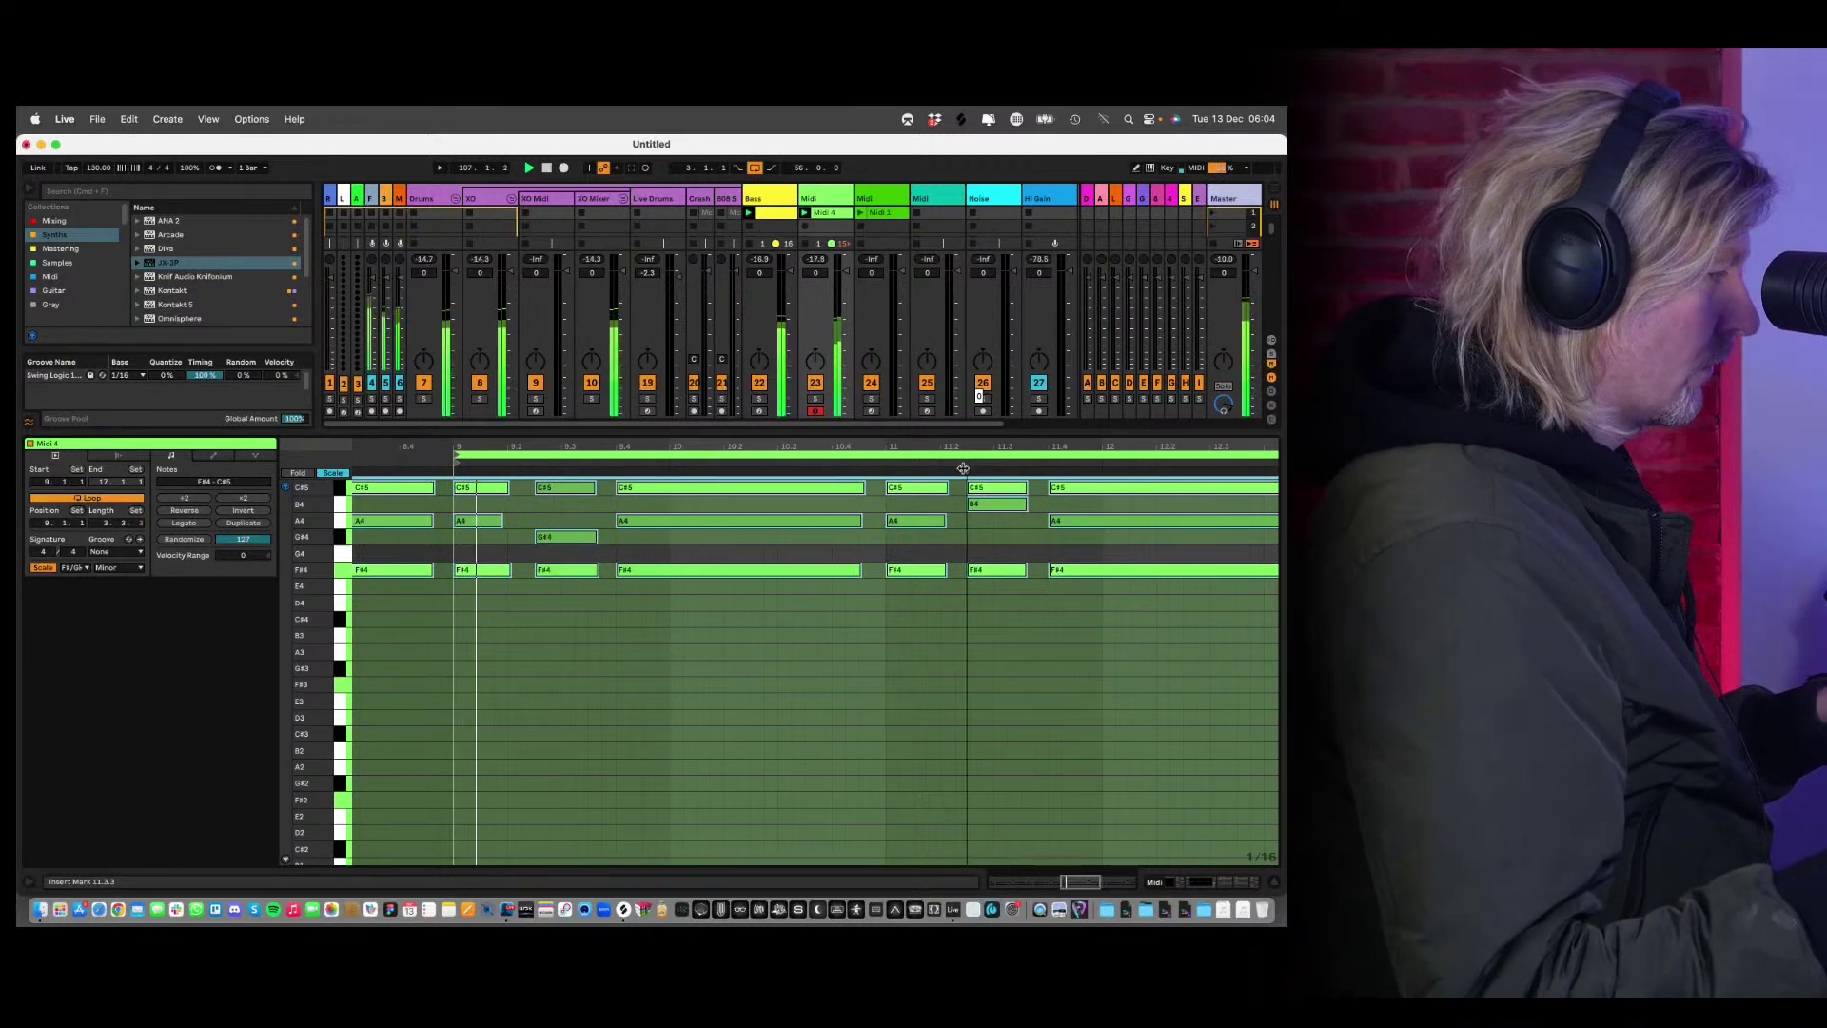
pyautogui.click(994, 639)
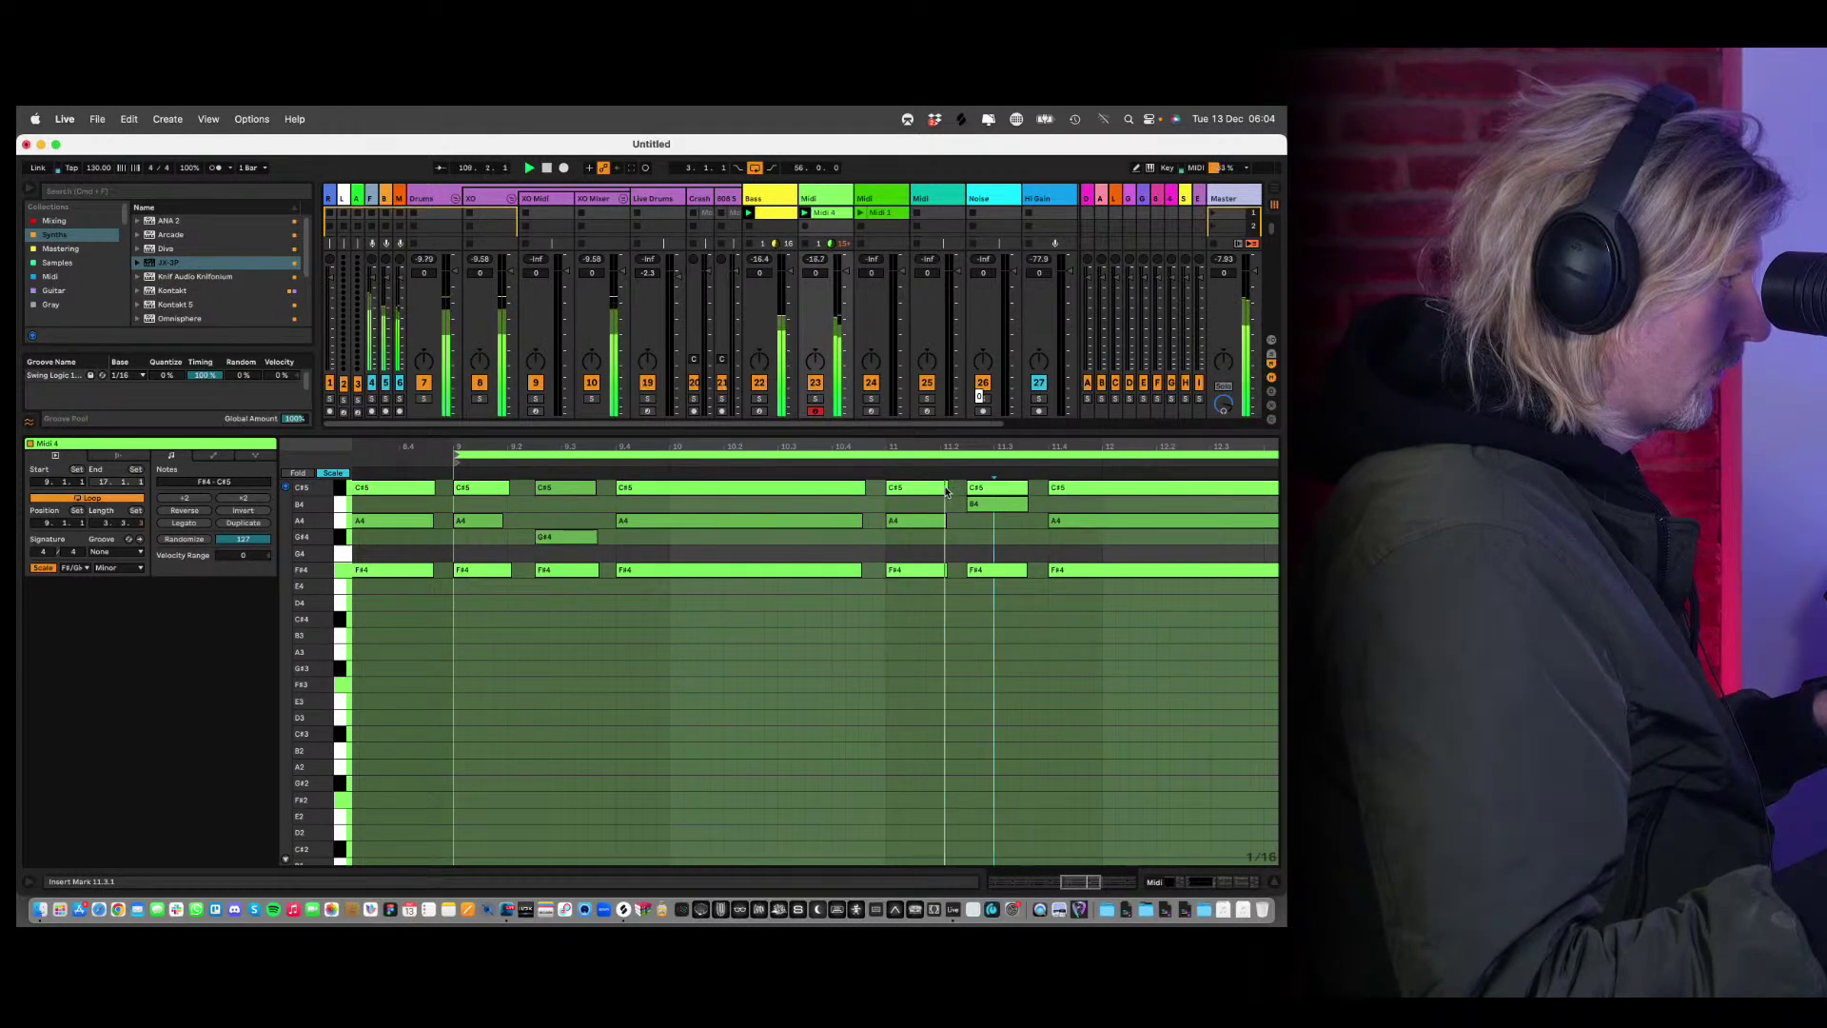
# Extend the chord clip's loop to exactly four bars, from 9.1.1 to 13.1.1, and crop the clip to it.
pyautogui.moveTo(937, 450); pyautogui.dragTo(938, 443)
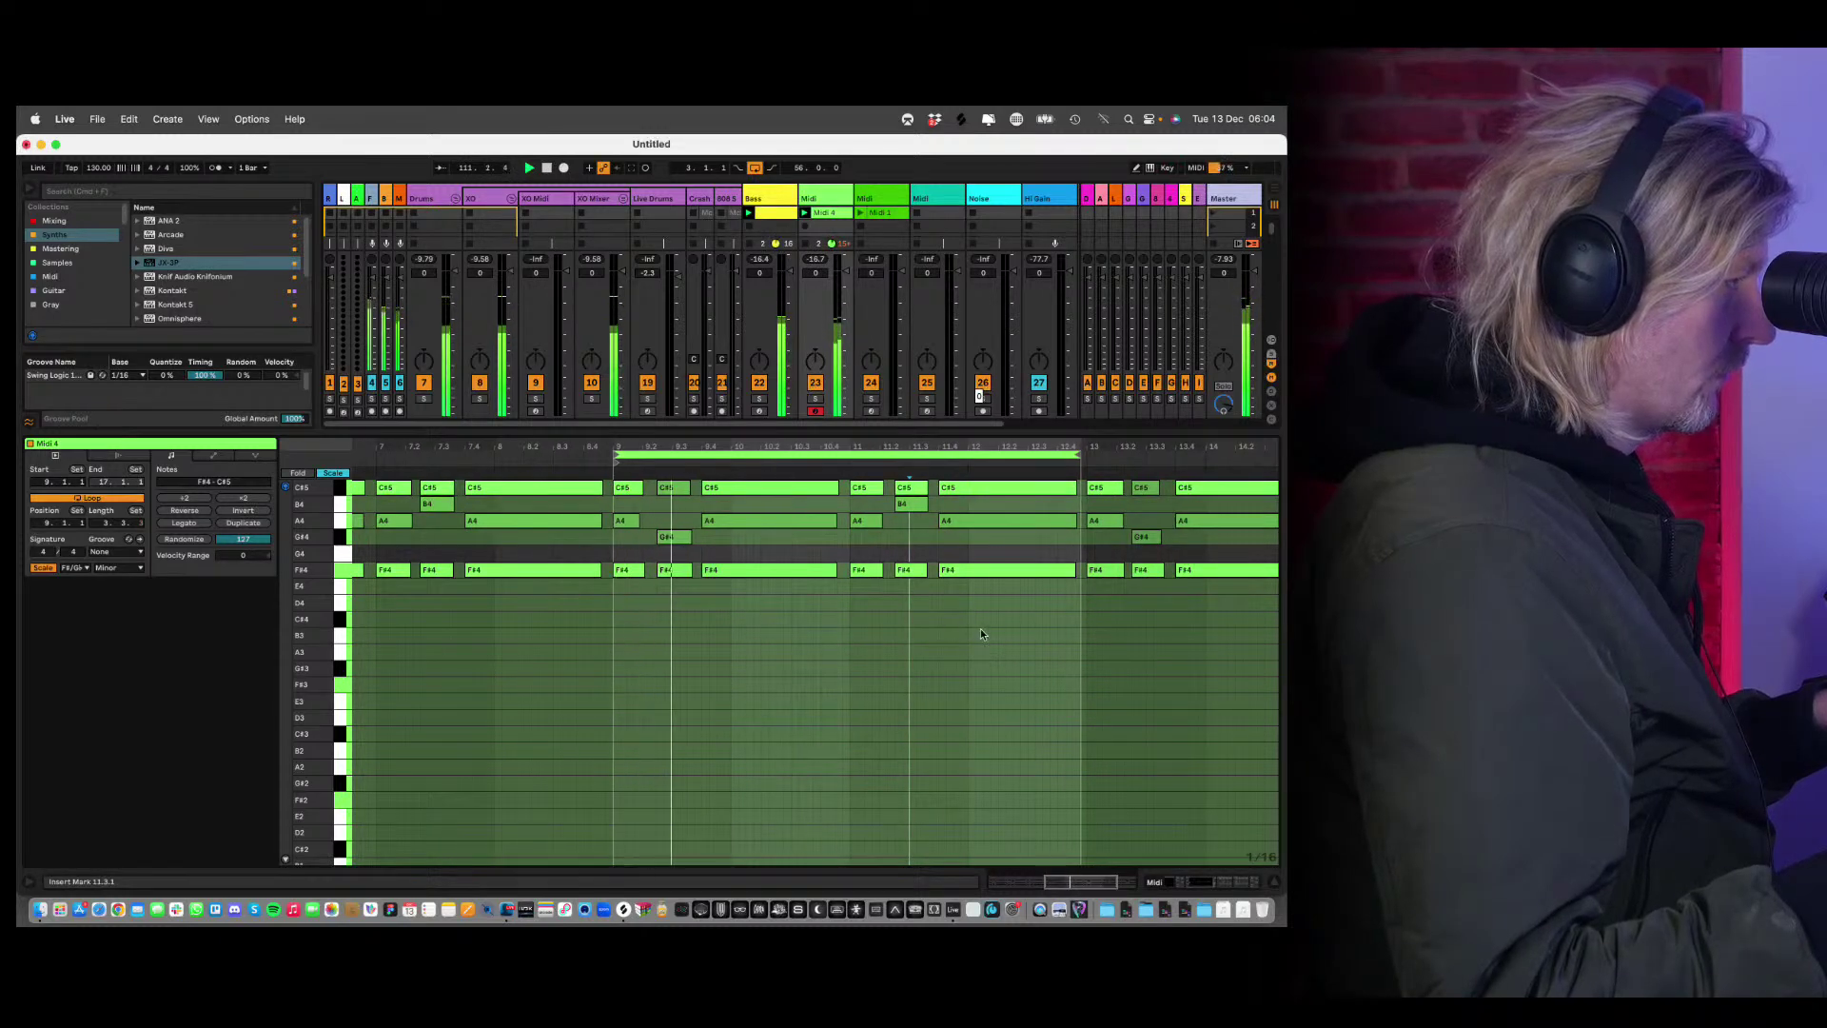
pyautogui.moveTo(1076, 456); pyautogui.dragTo(1087, 457)
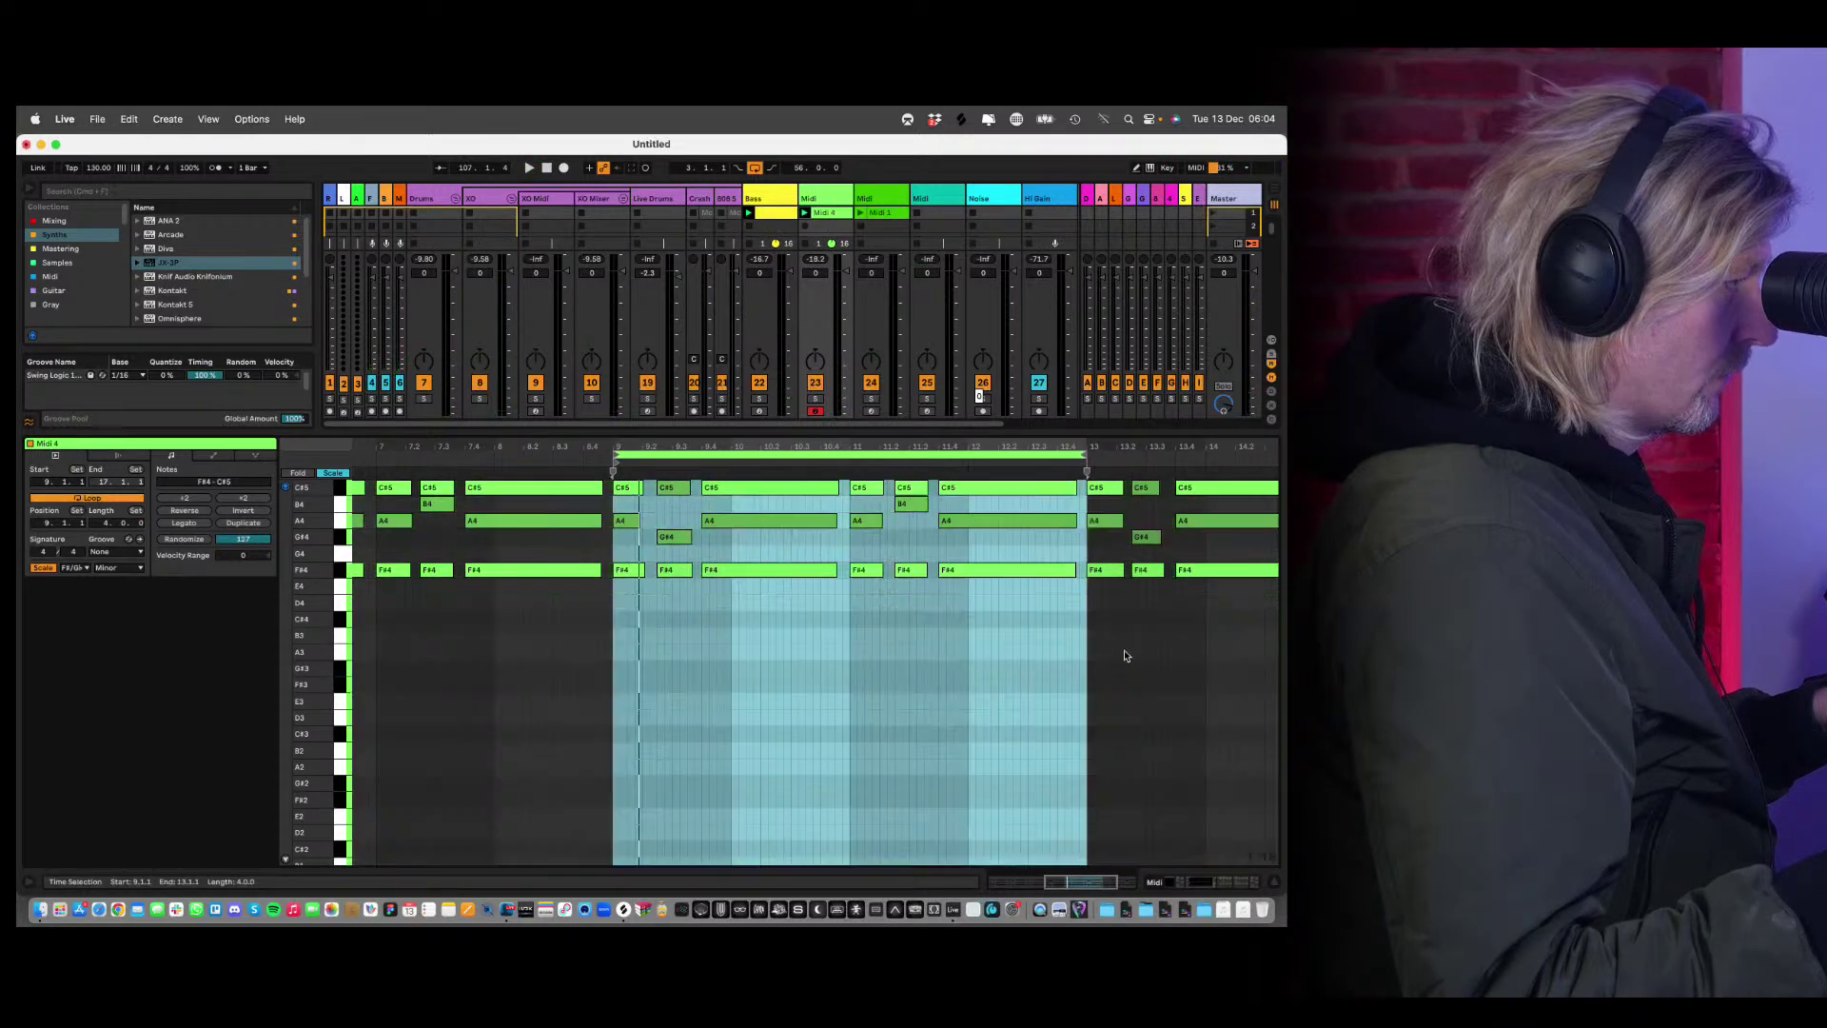
pyautogui.rightClick(1126, 656)
pyautogui.click(992, 441)
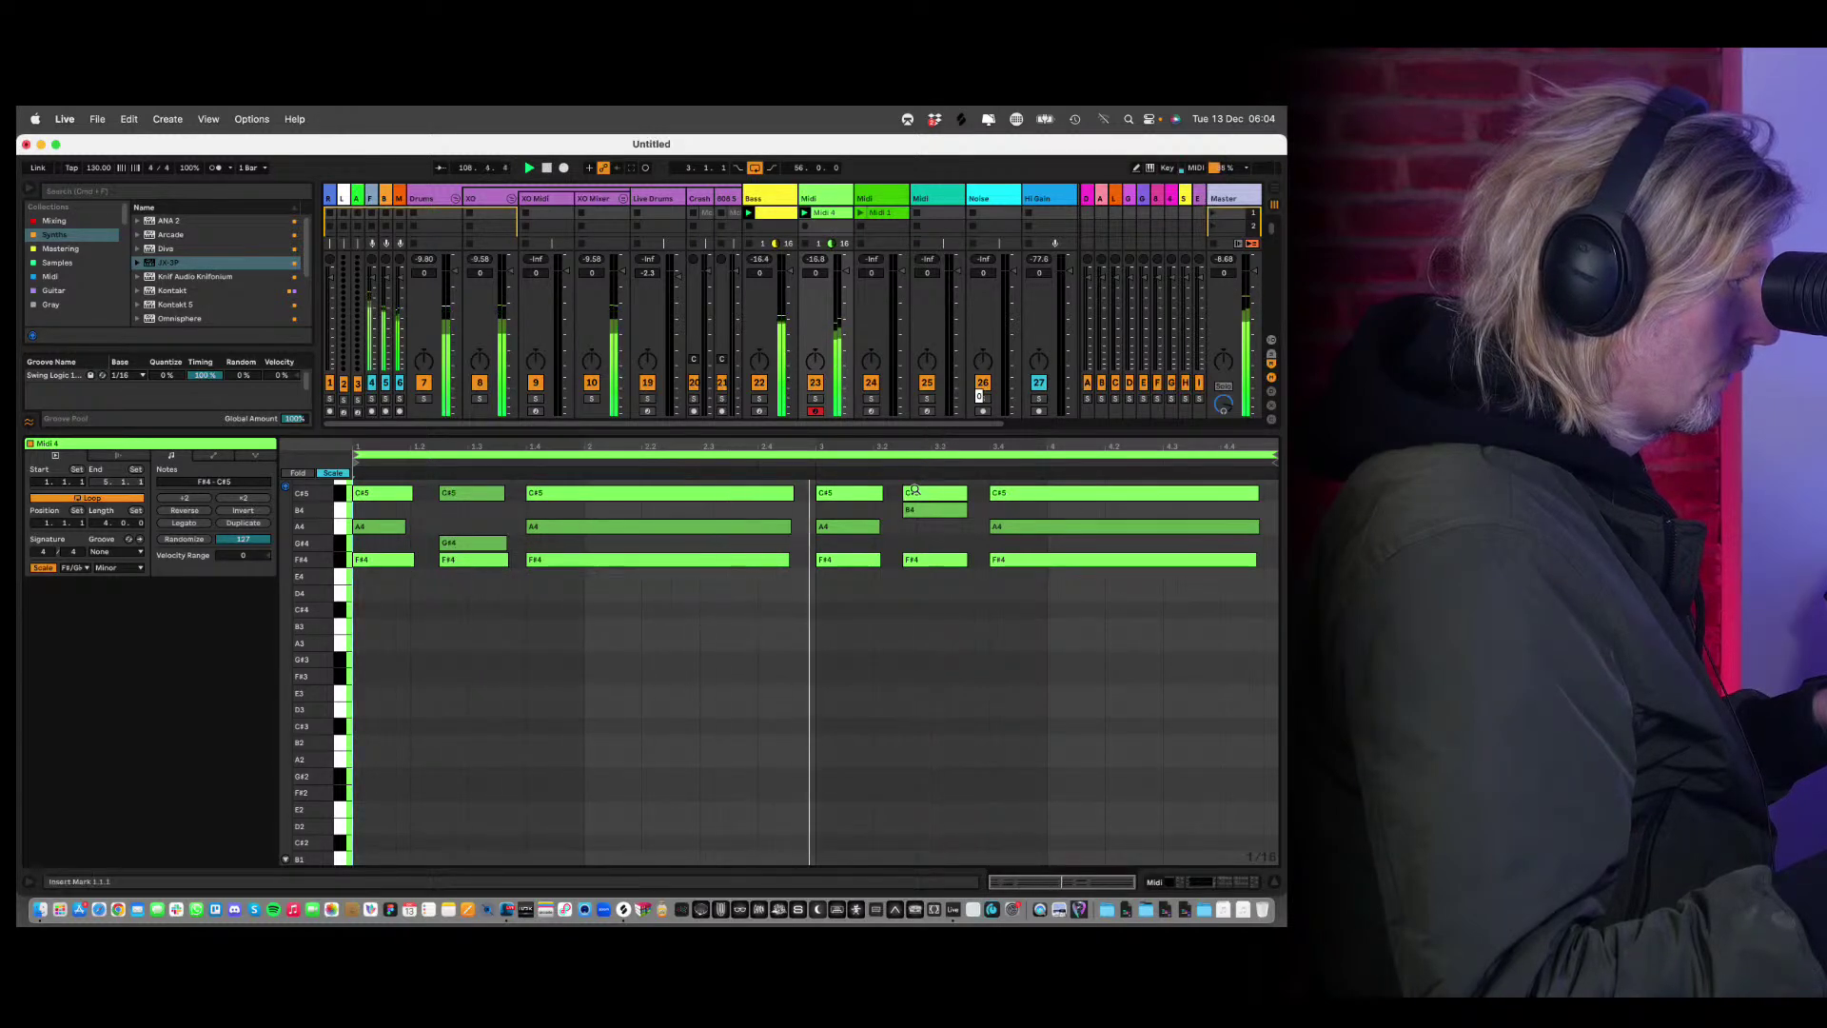
# Hide the clip detail view and rename the JX-3P track as Chords.
pyautogui.press('super+alt+l')
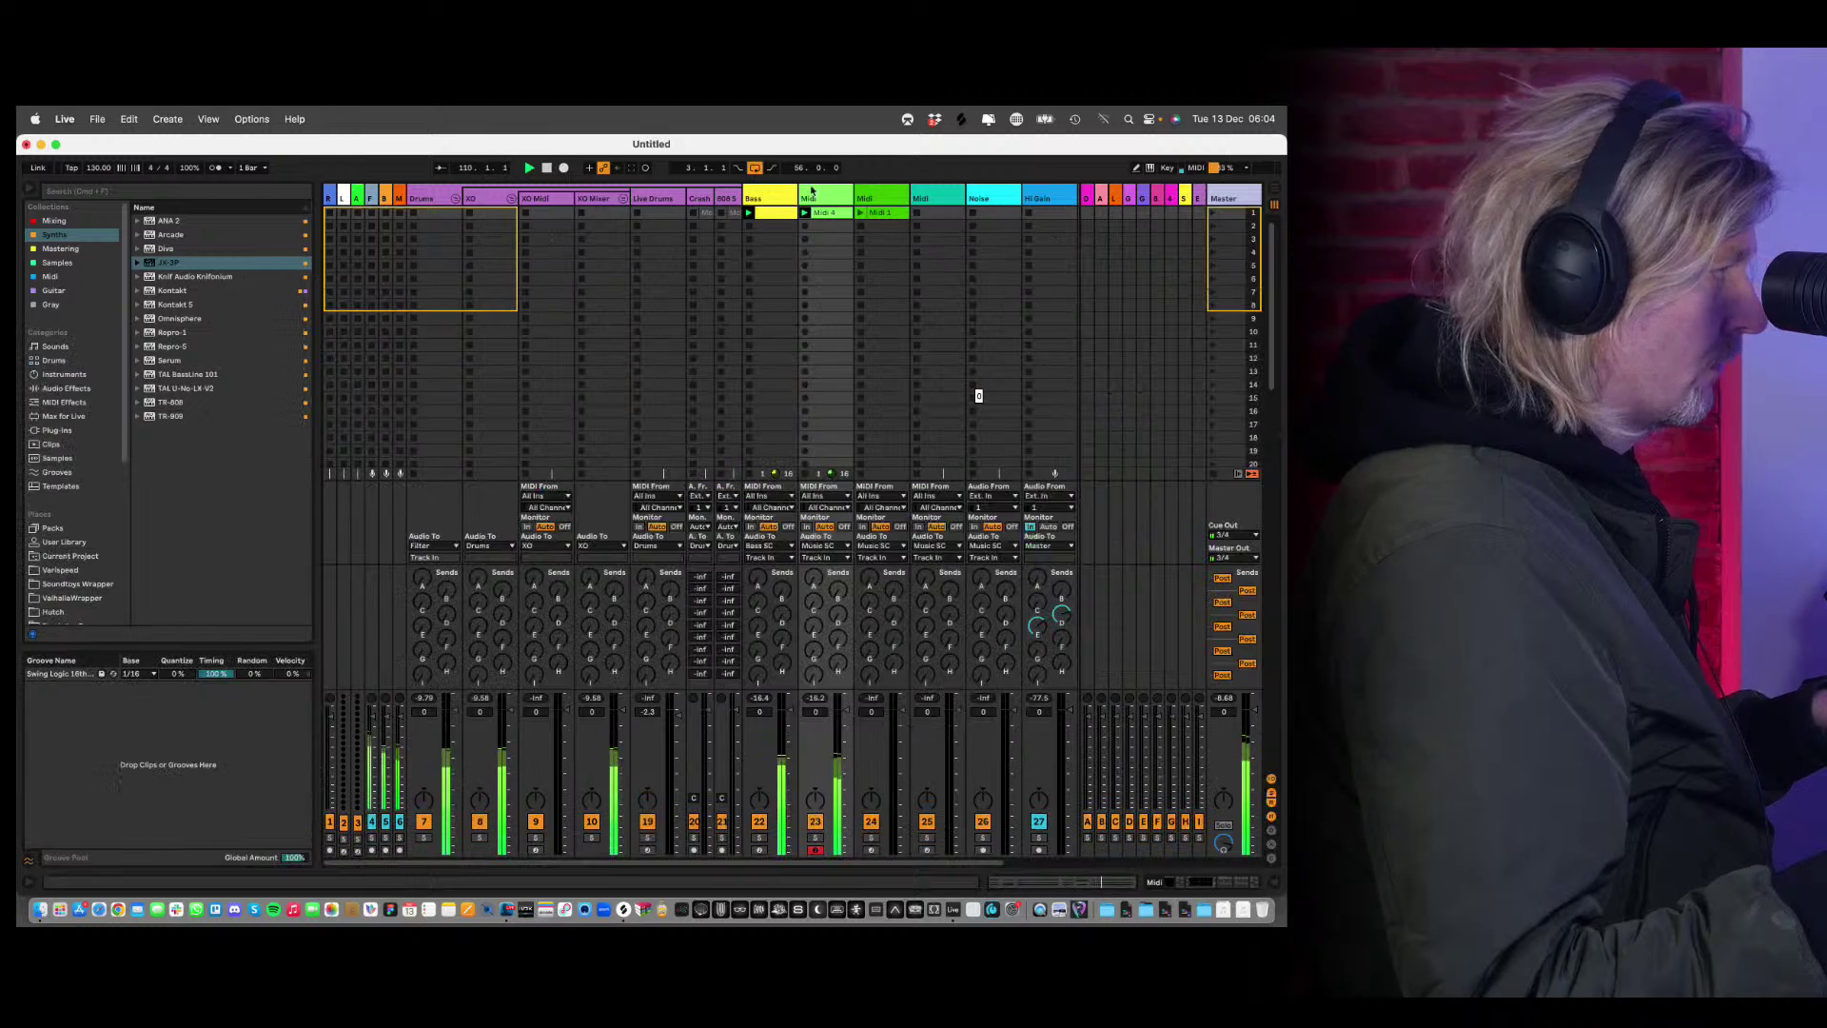
pyautogui.click(815, 197)
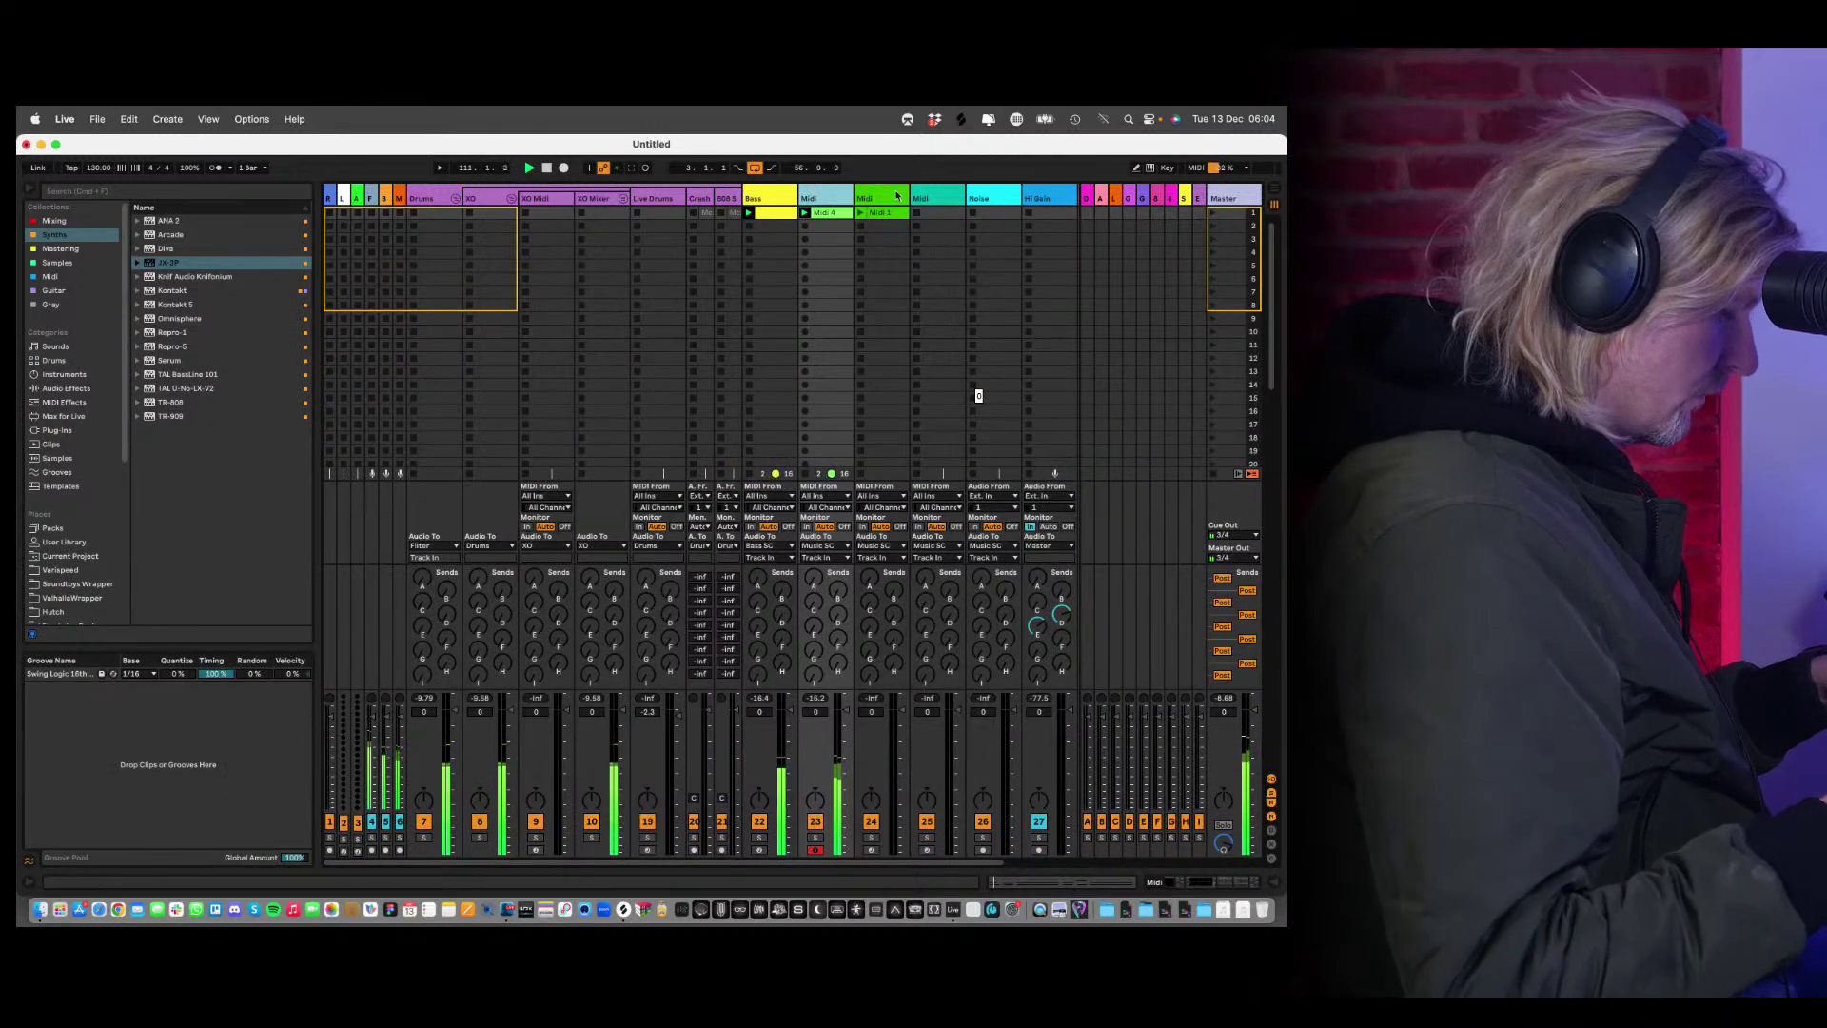
pyautogui.press('super+r')
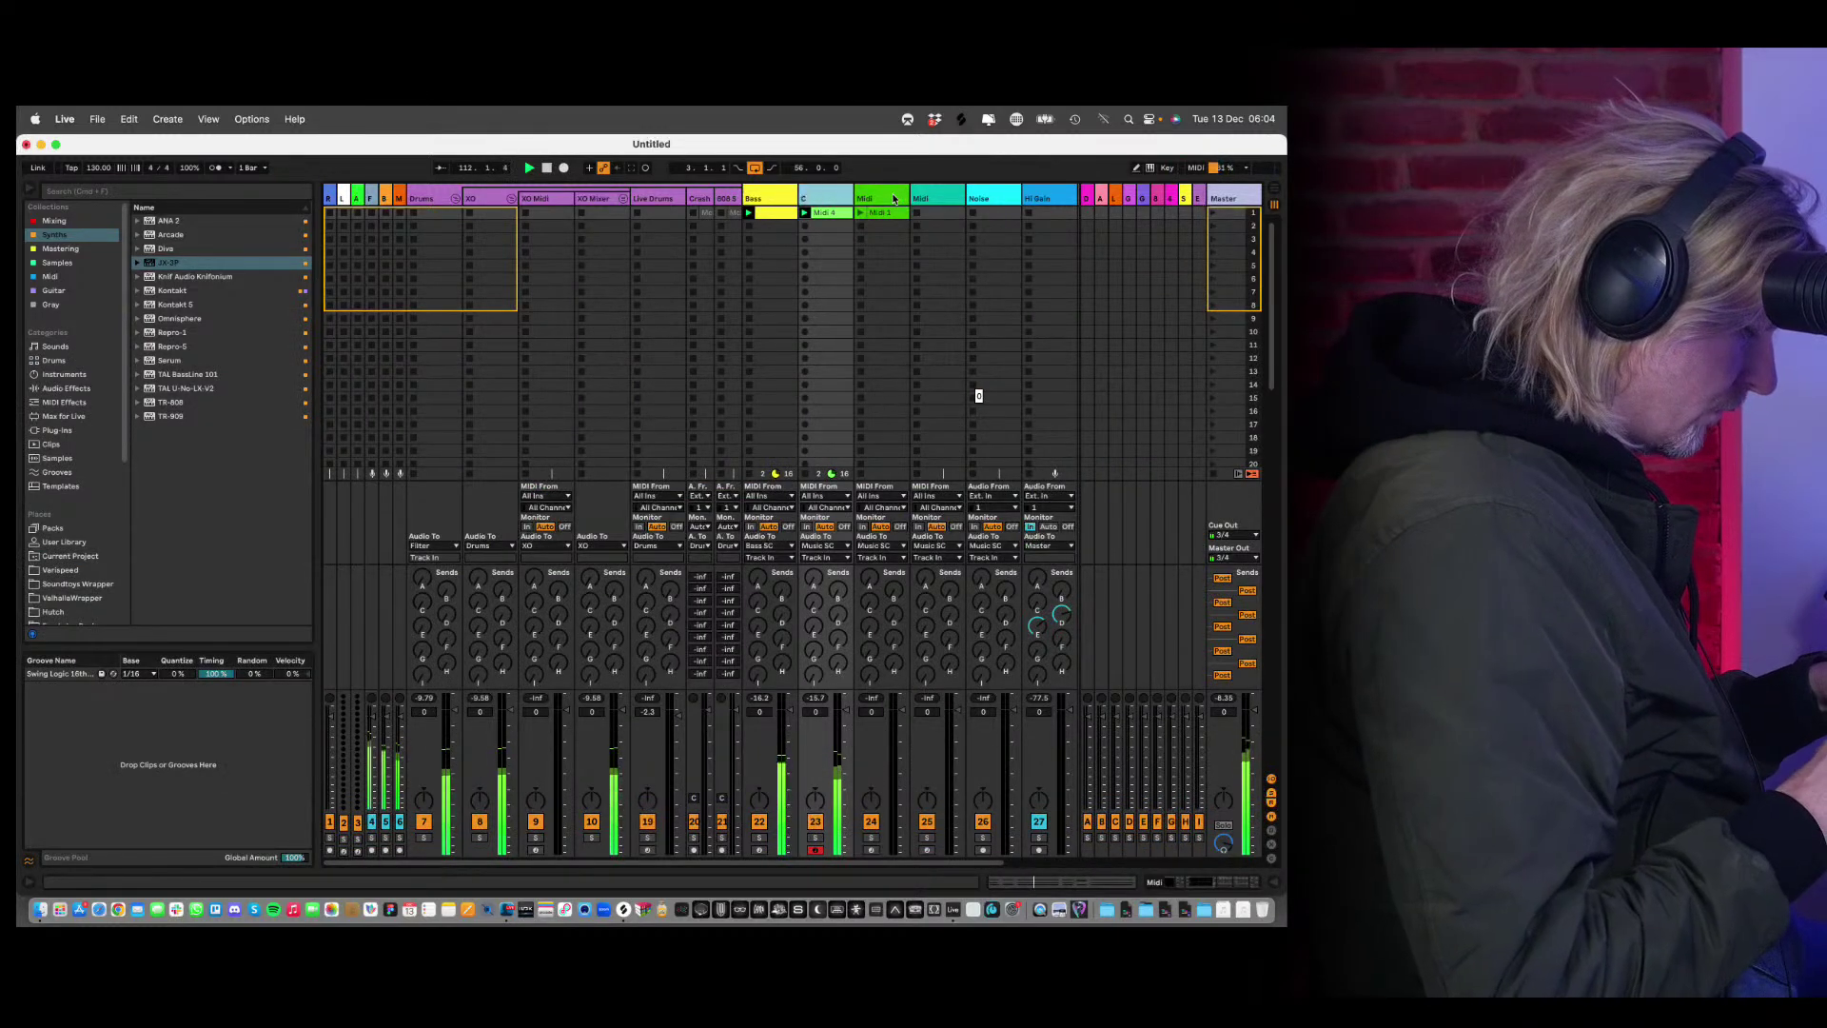
pyautogui.write('Chords')
pyautogui.press('Return')
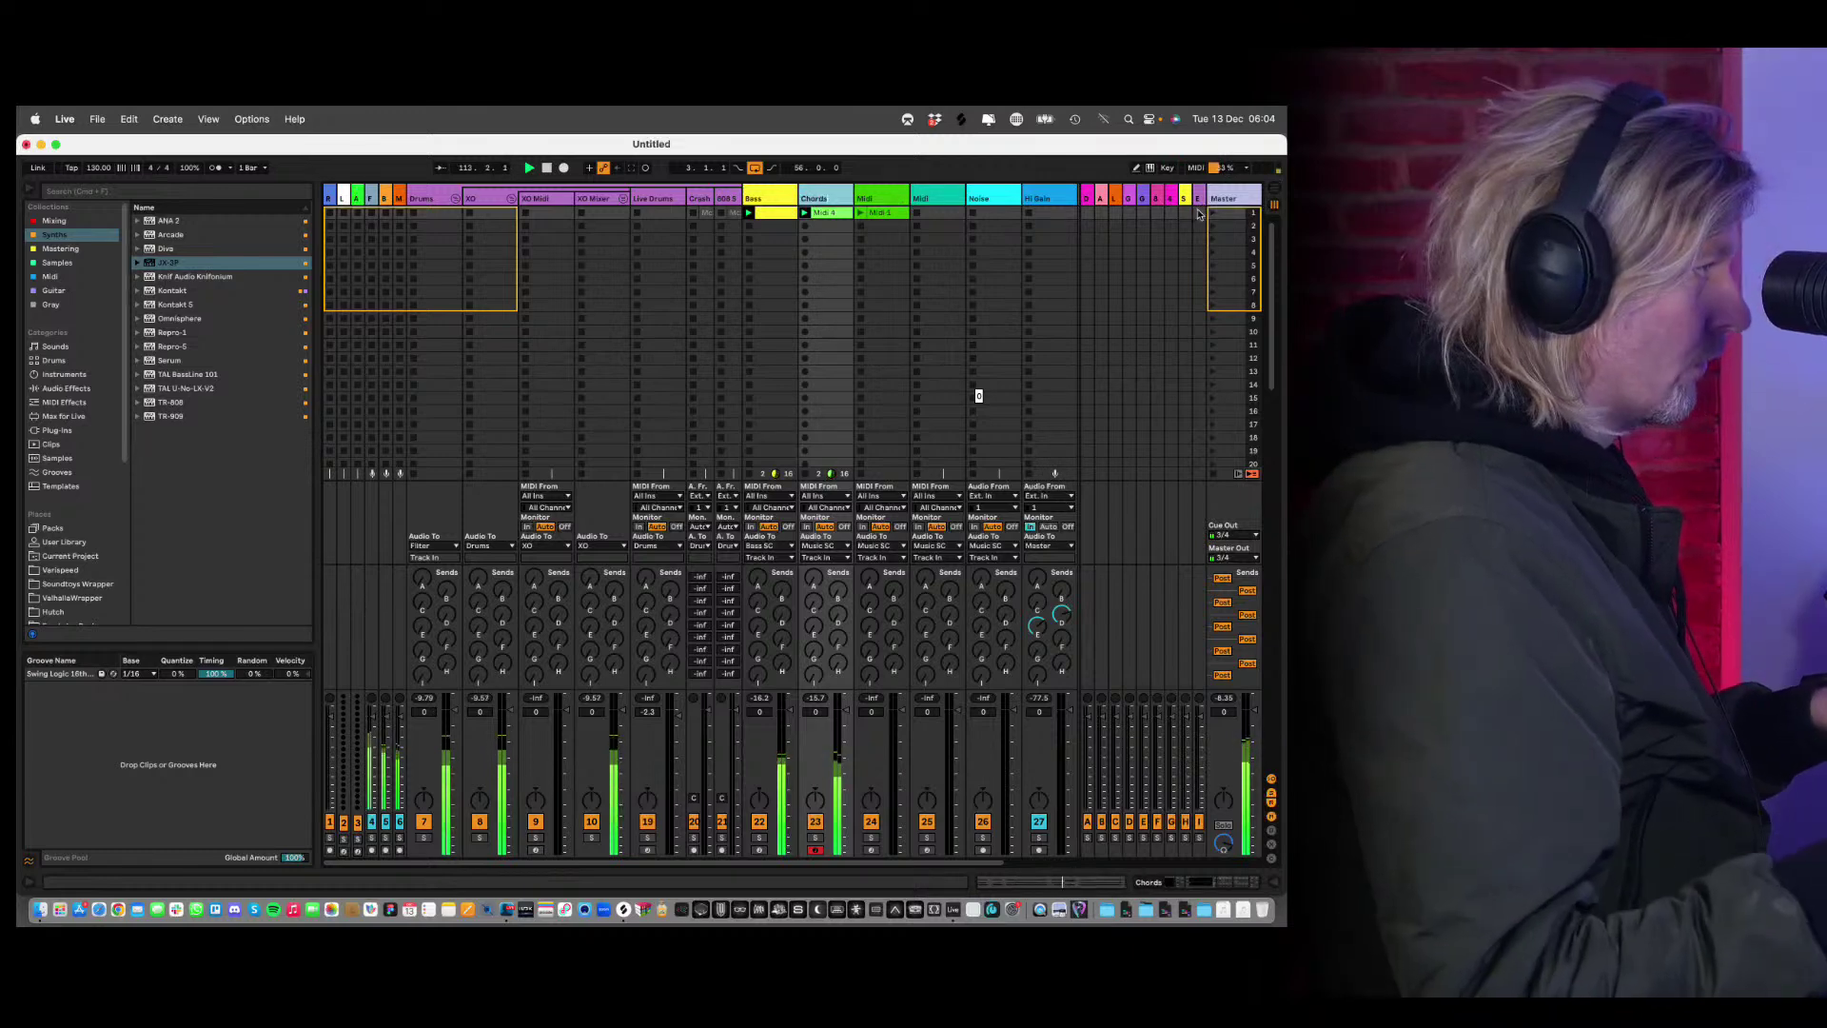
# Duplicate the bass and melody clips into the second scene without the chords and launch that scene.
pyautogui.click(884, 203)
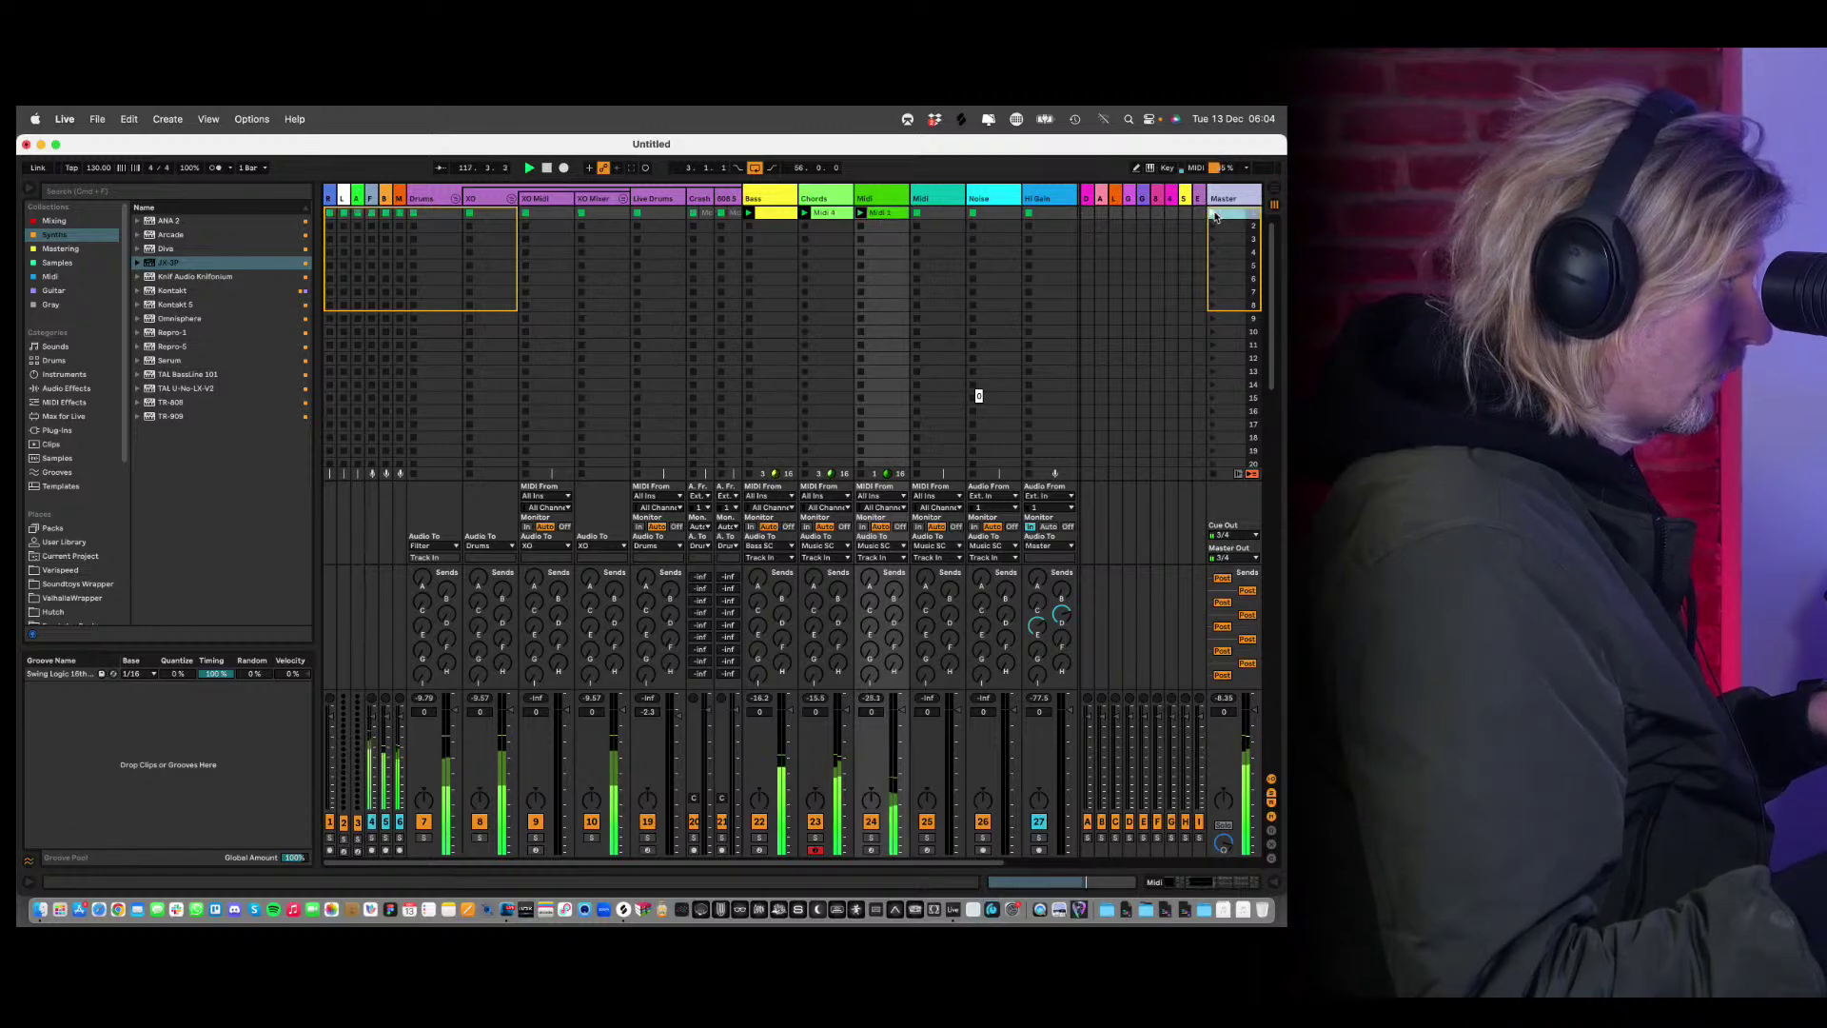
pyautogui.click(790, 225)
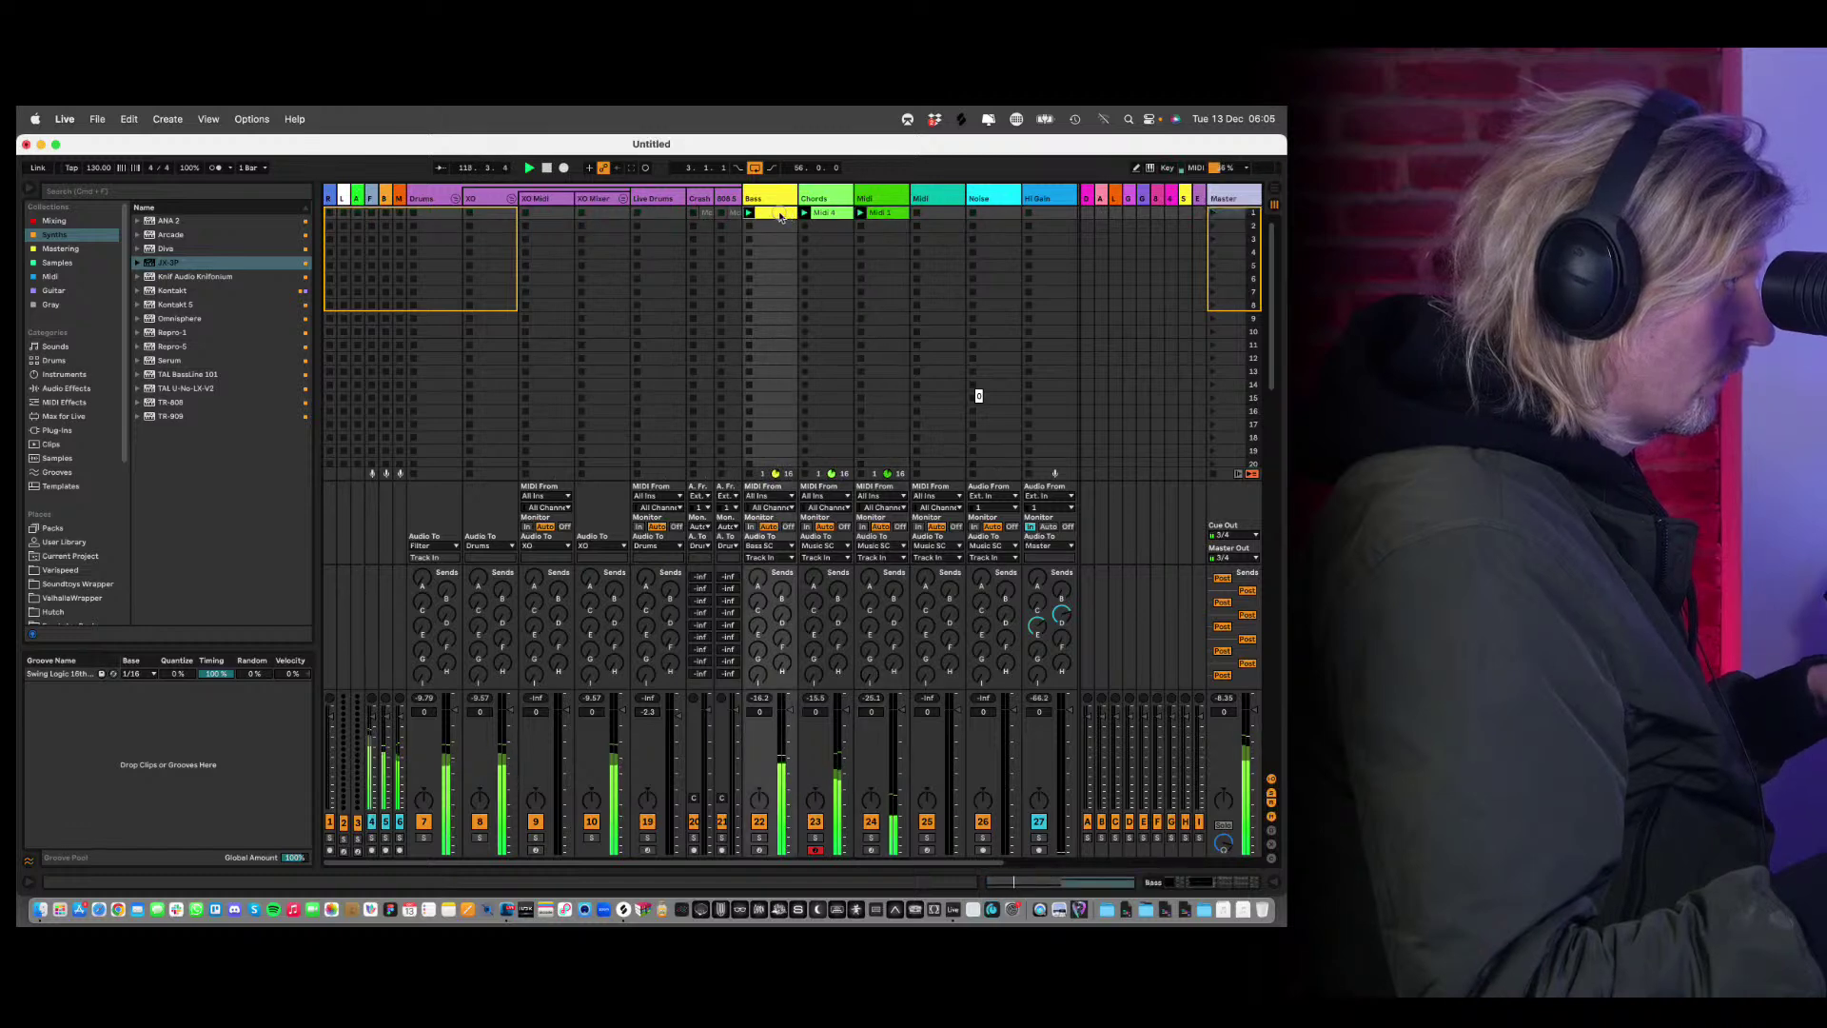
pyautogui.click(881, 217)
pyautogui.press('super+d')
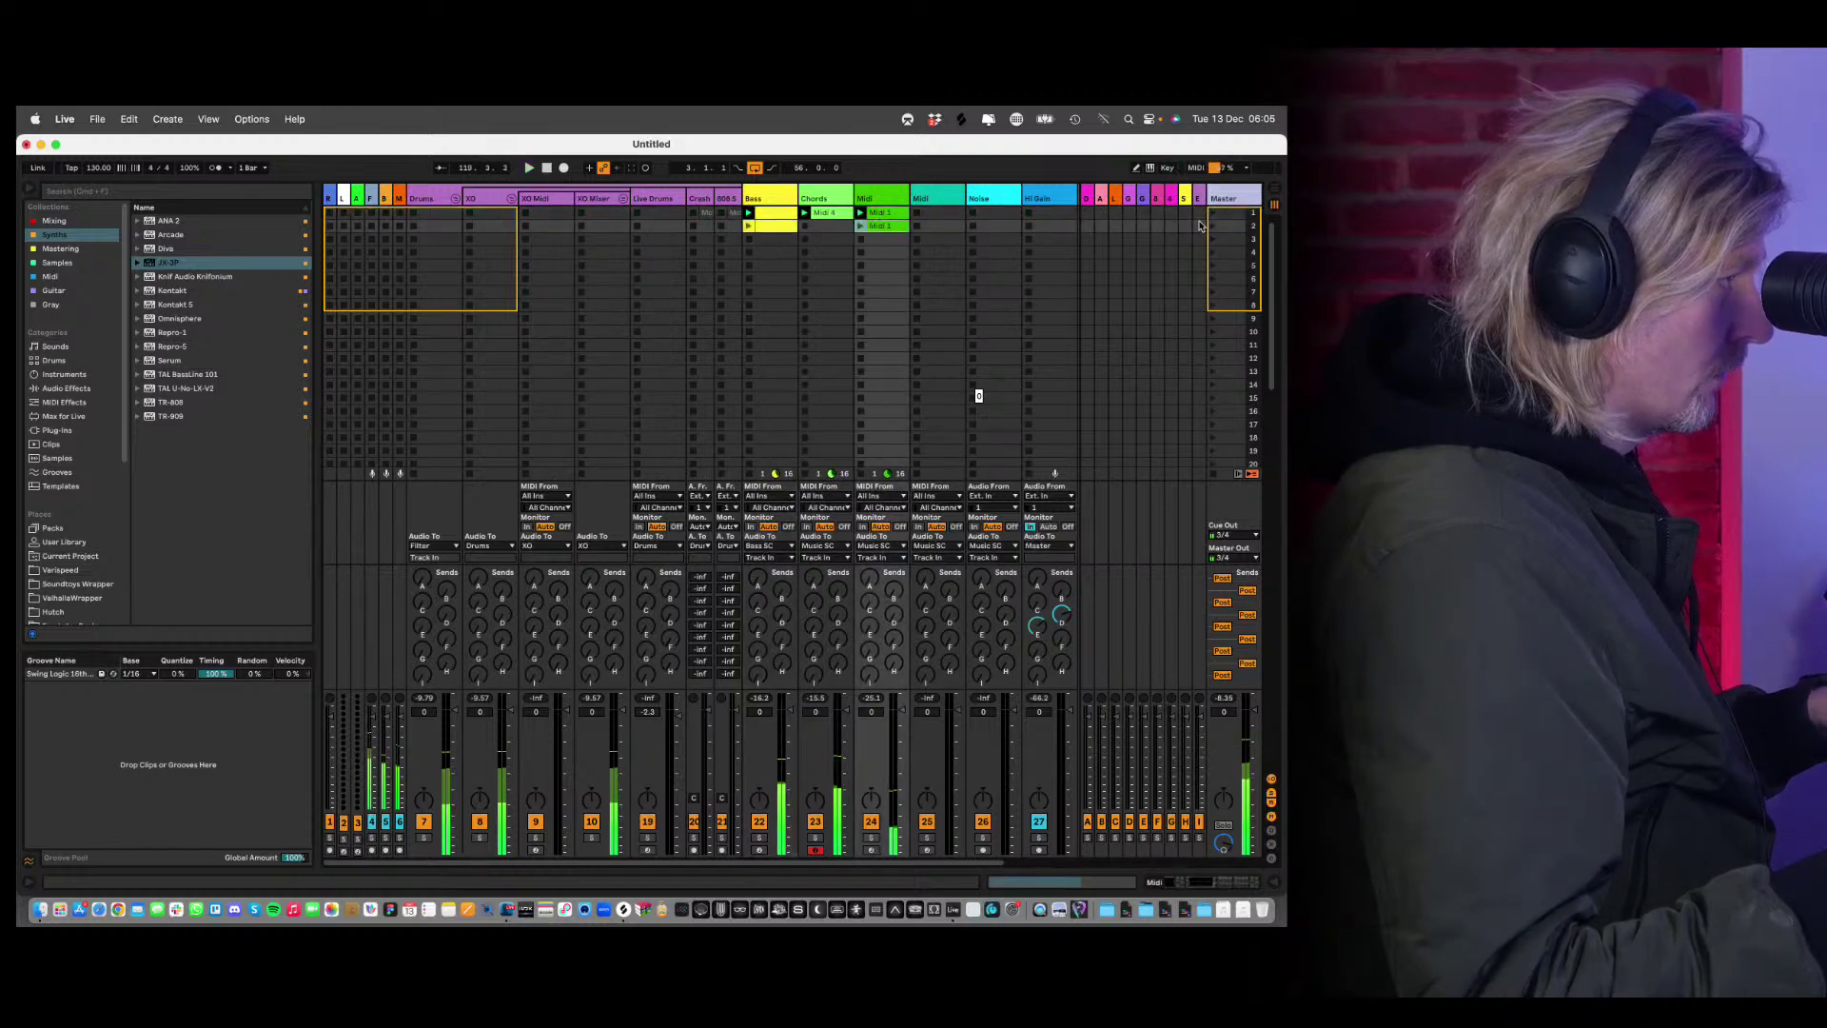
pyautogui.click(1214, 230)
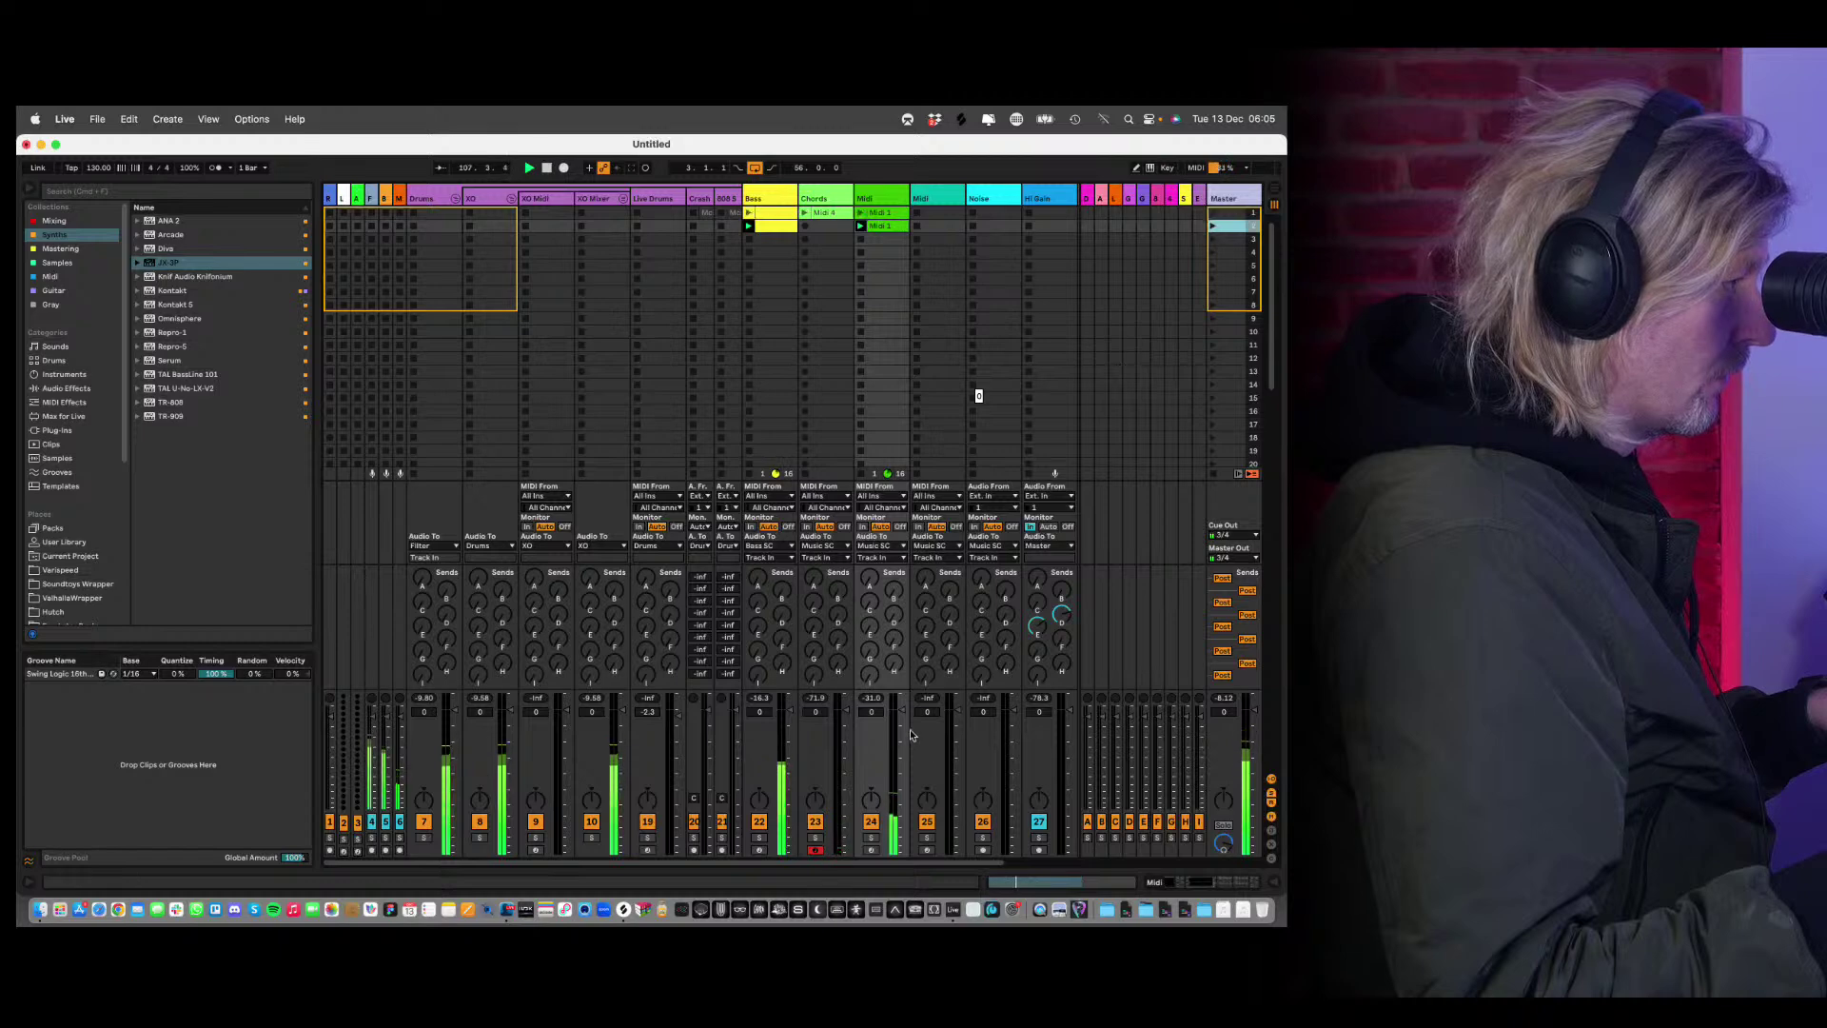
# Check the device chains of the melody and bass tracks, and load Serum onto the empty MIDI track beside the melody.
pyautogui.doubleClick(873, 191)
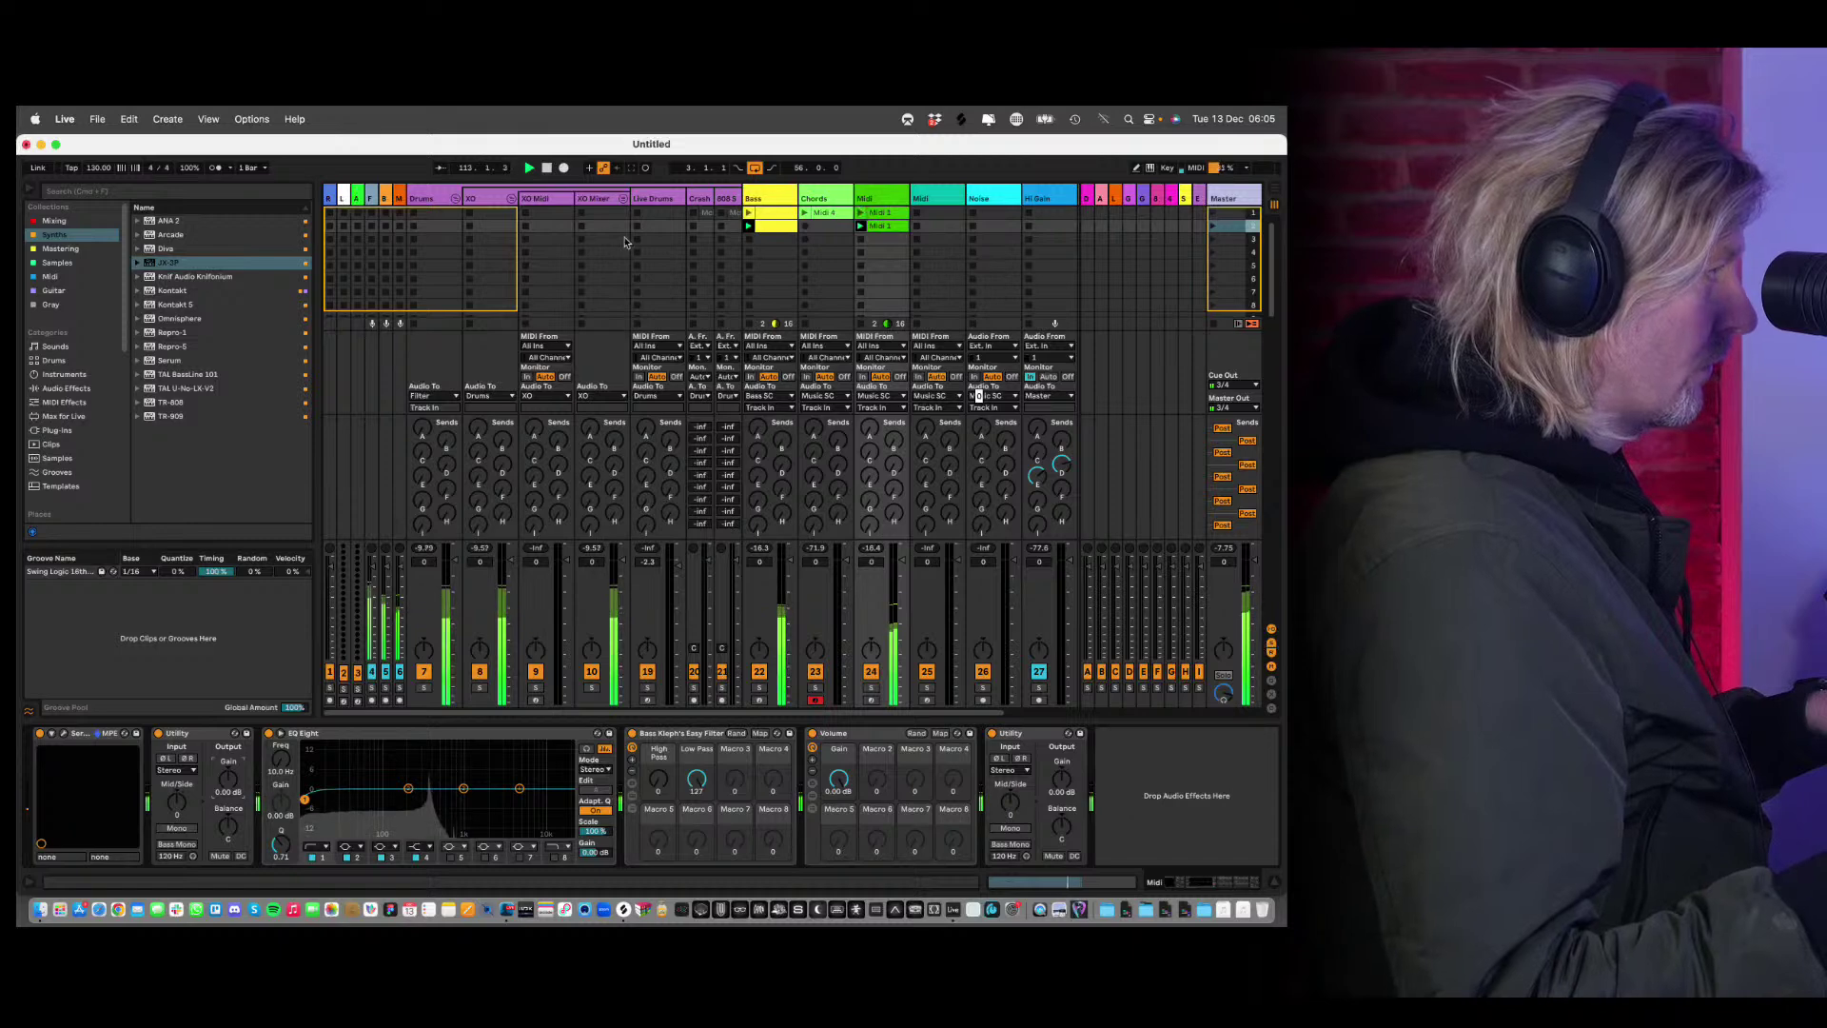
pyautogui.click(780, 230)
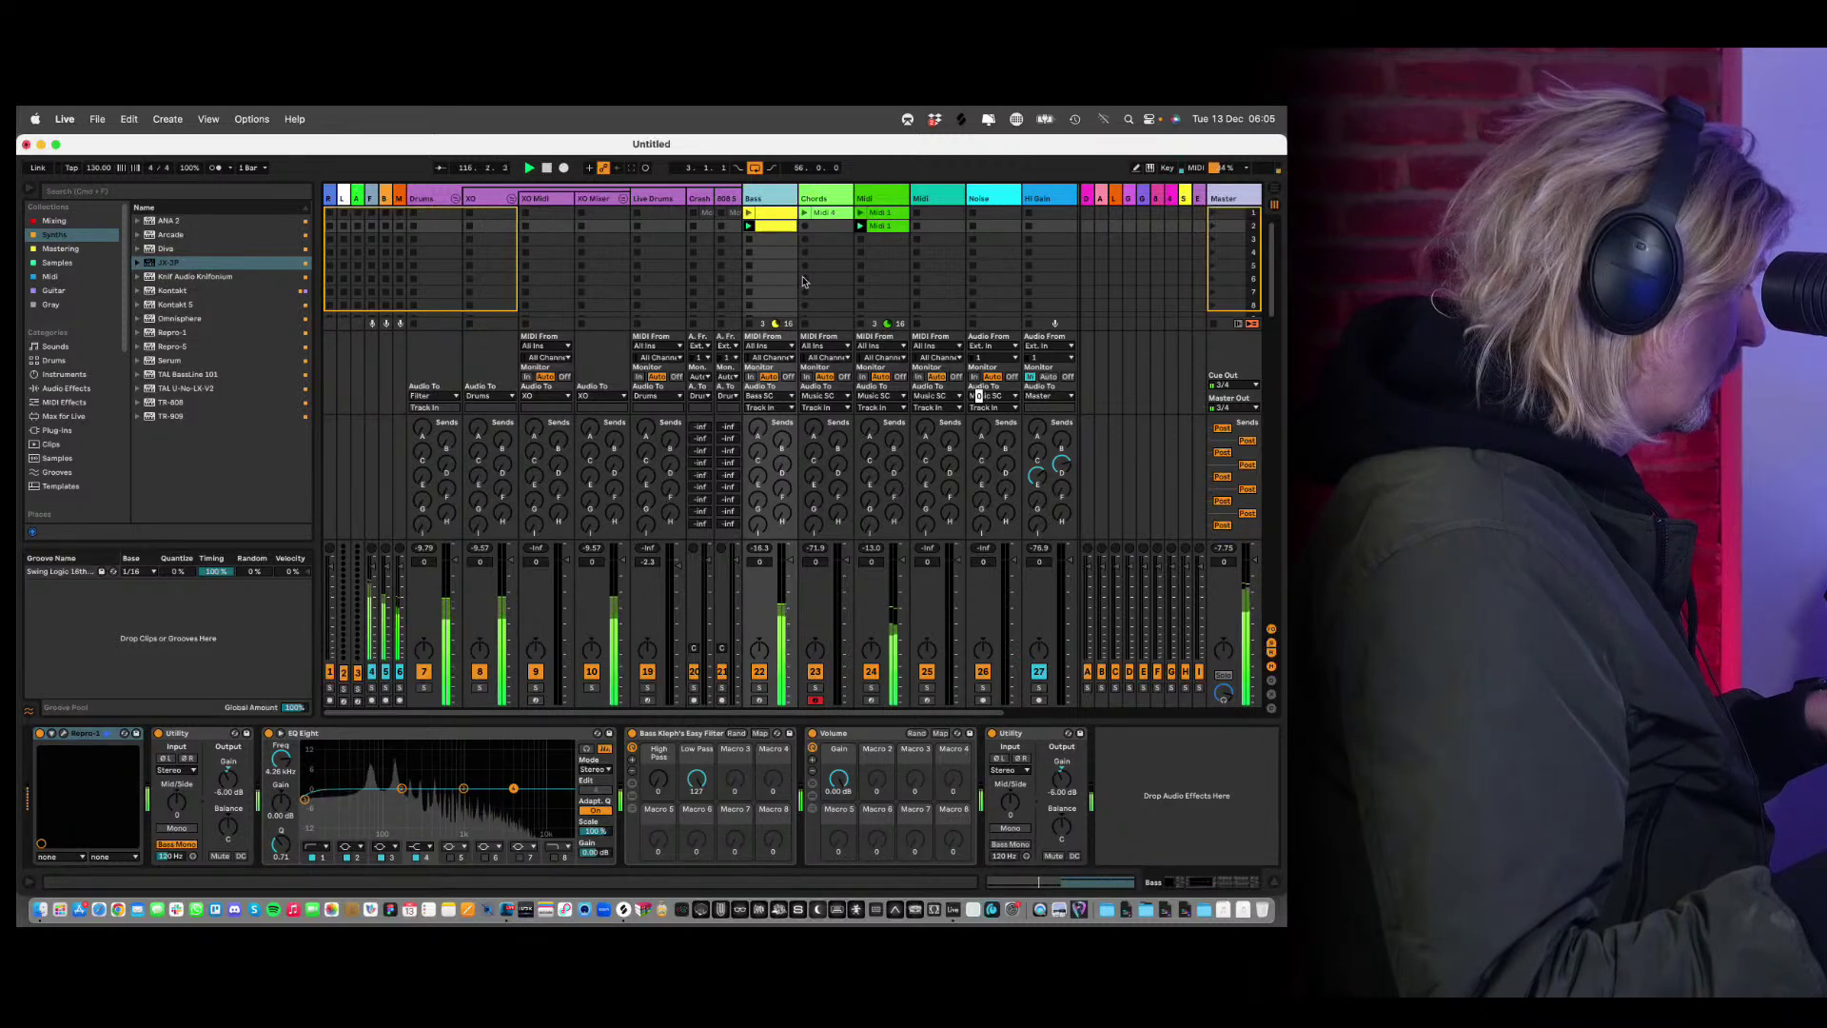
pyautogui.click(925, 197)
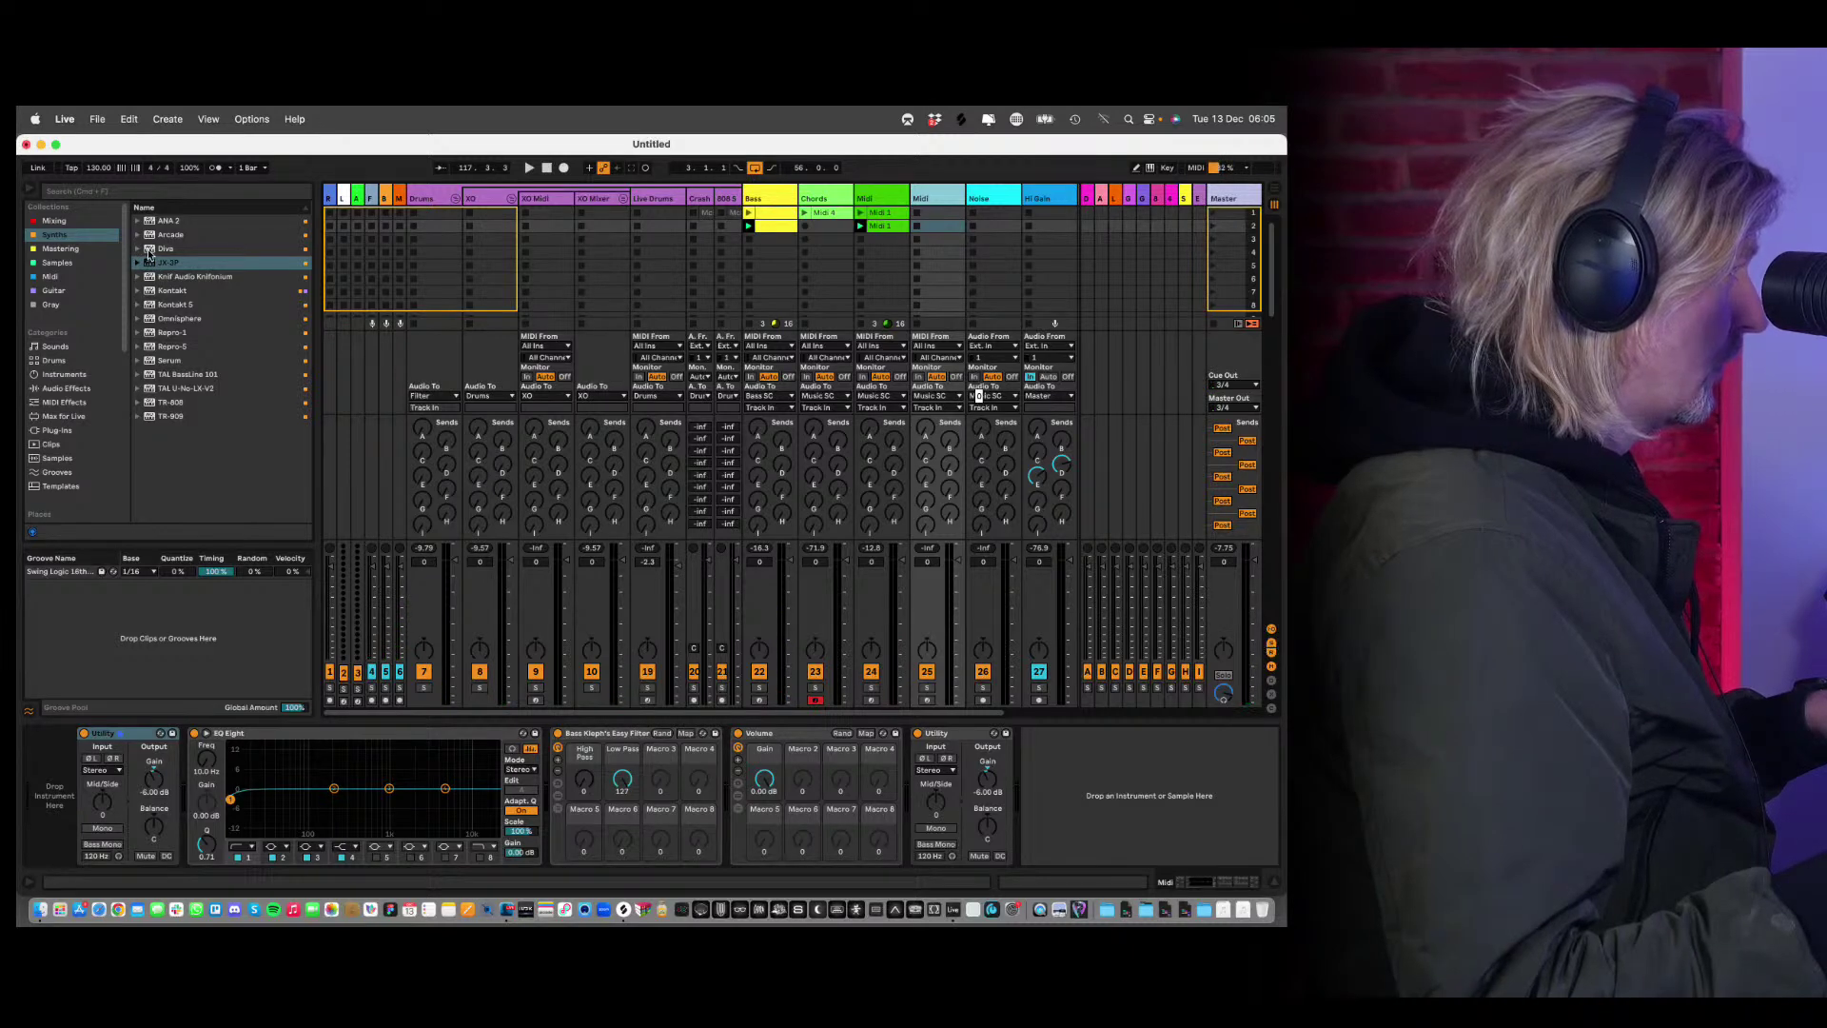
pyautogui.click(148, 250)
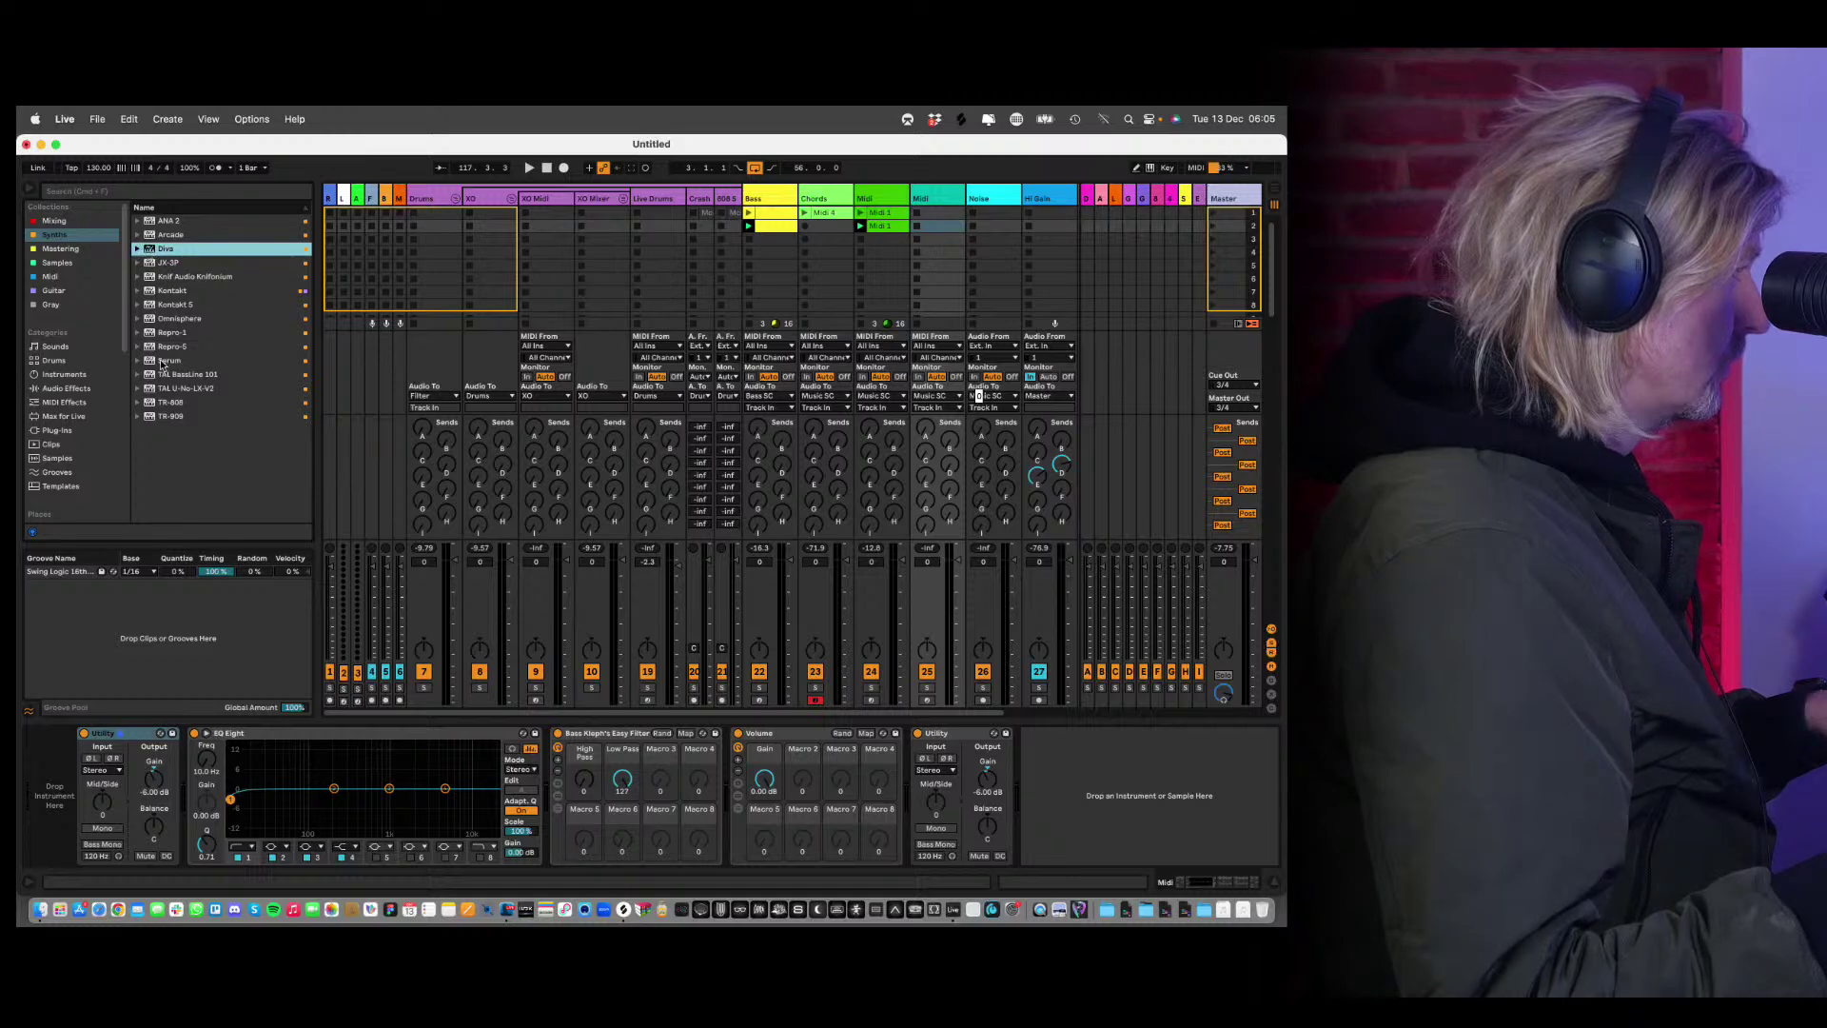
pyautogui.click(157, 360)
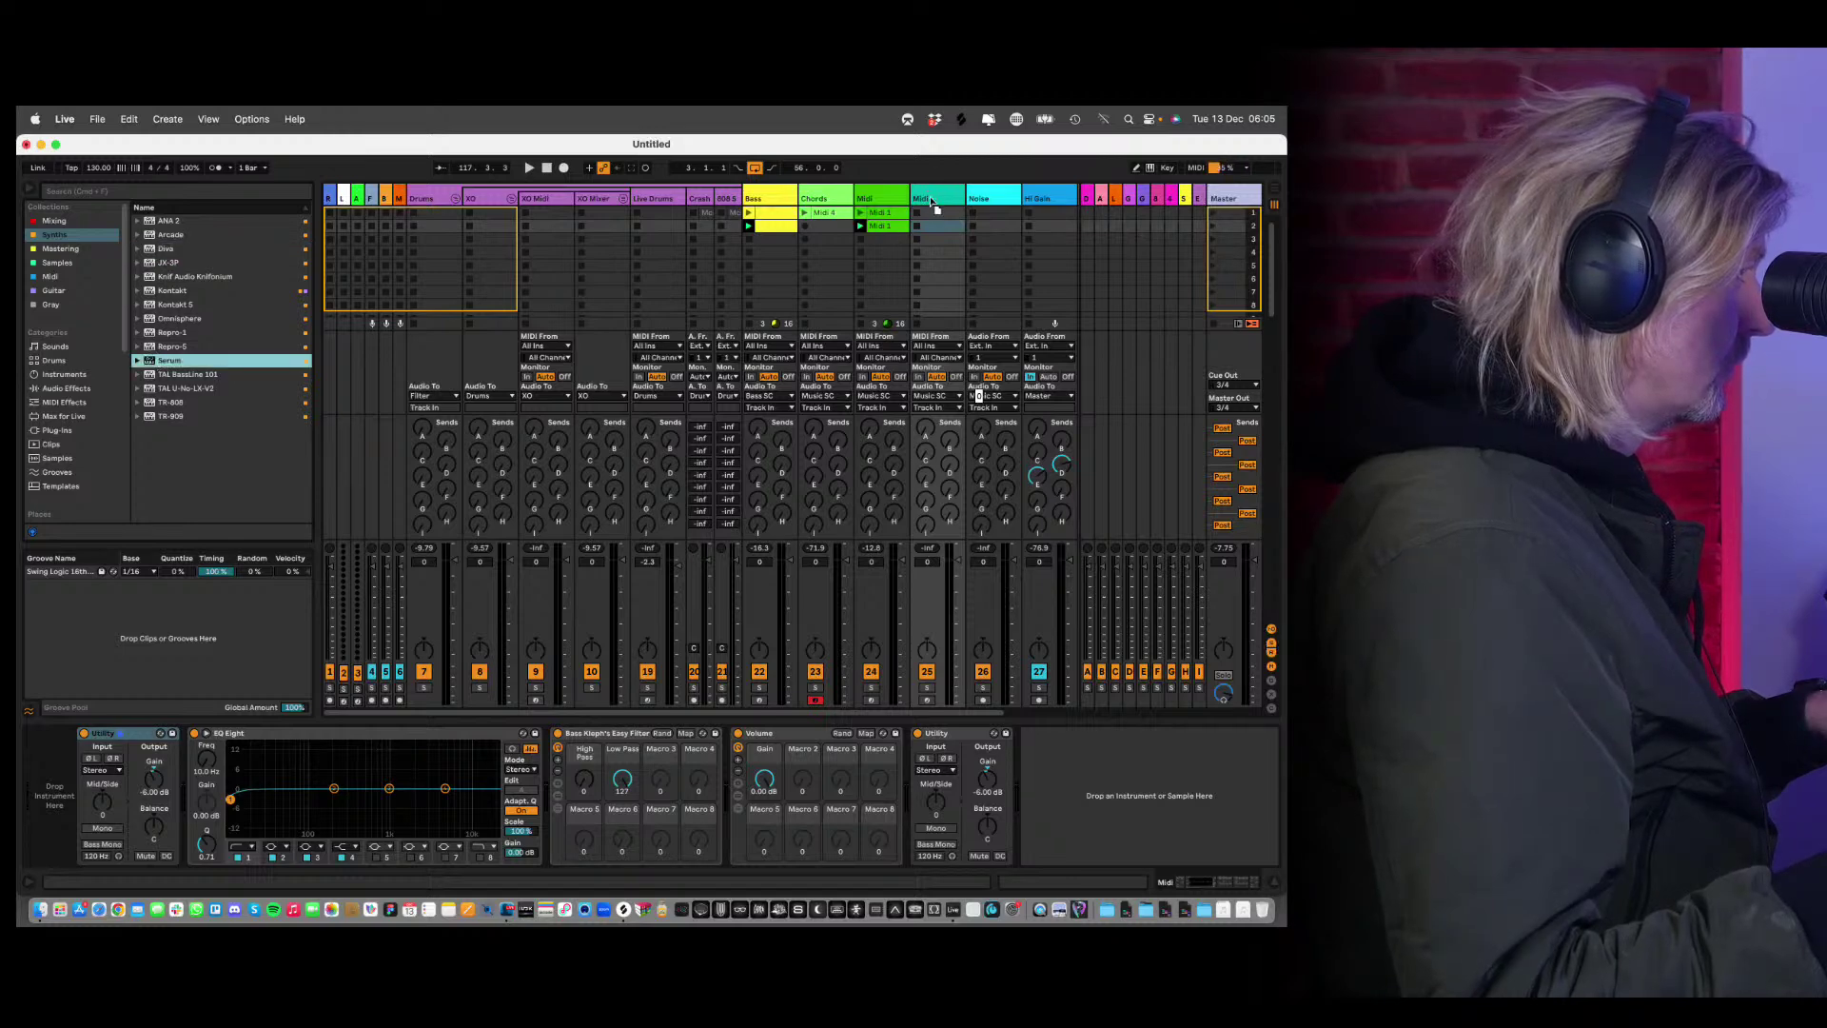
pyautogui.moveTo(928, 197); pyautogui.dragTo(928, 200)
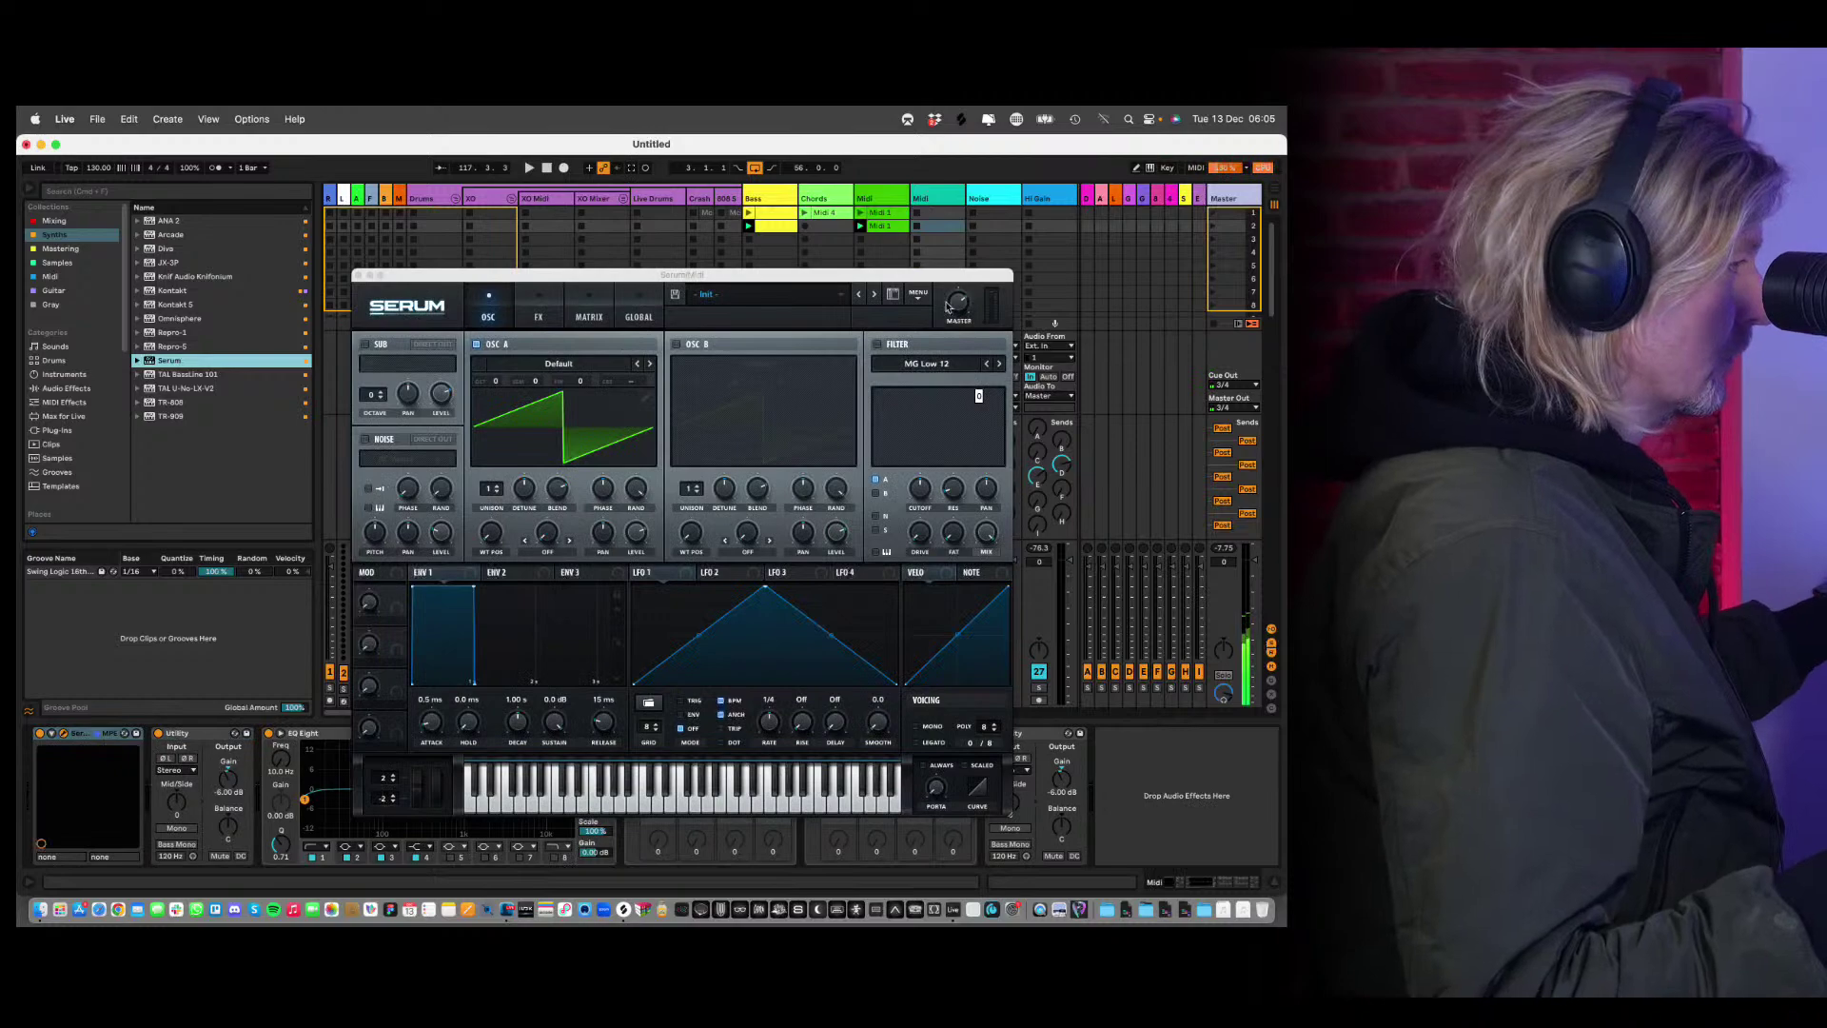
# Load the Lead_09_orange preset from the GOGOi Vapourwave bank in the new Serum instance and close its window.
pyautogui.moveTo(930, 276); pyautogui.dragTo(571, 195)
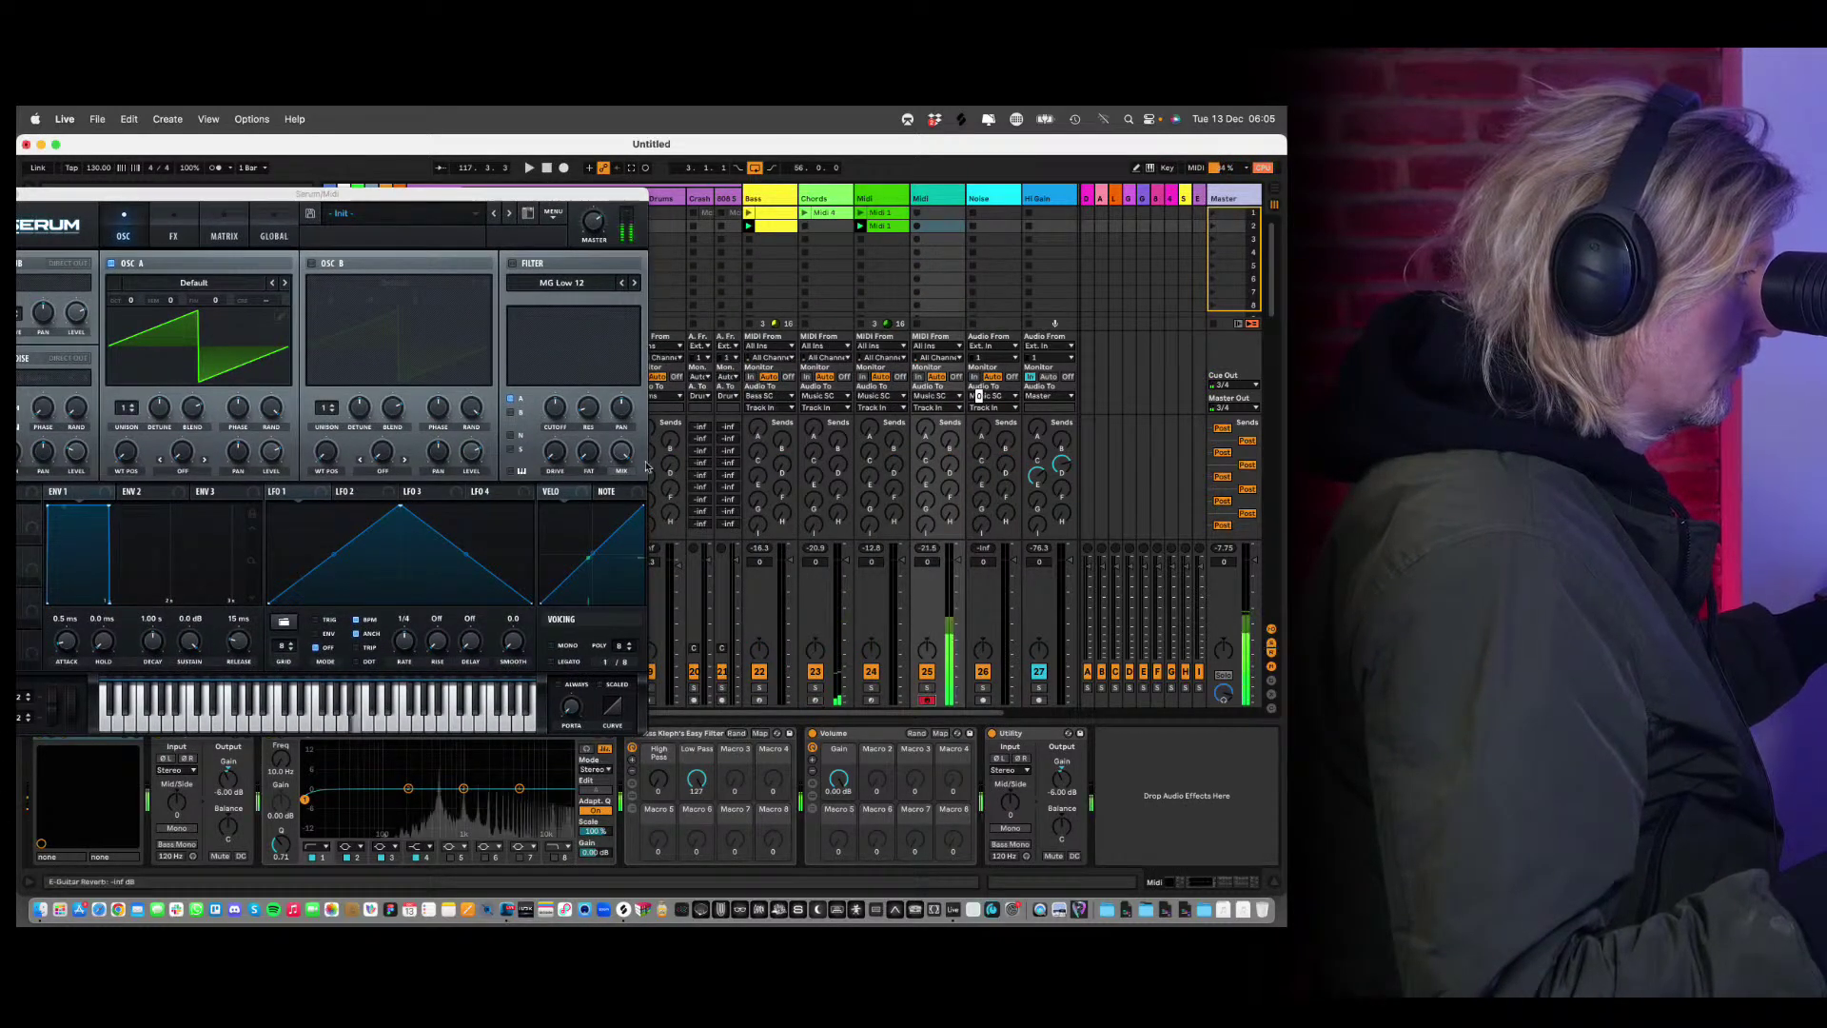
pyautogui.moveTo(349, 193); pyautogui.dragTo(707, 181)
pyautogui.click(705, 204)
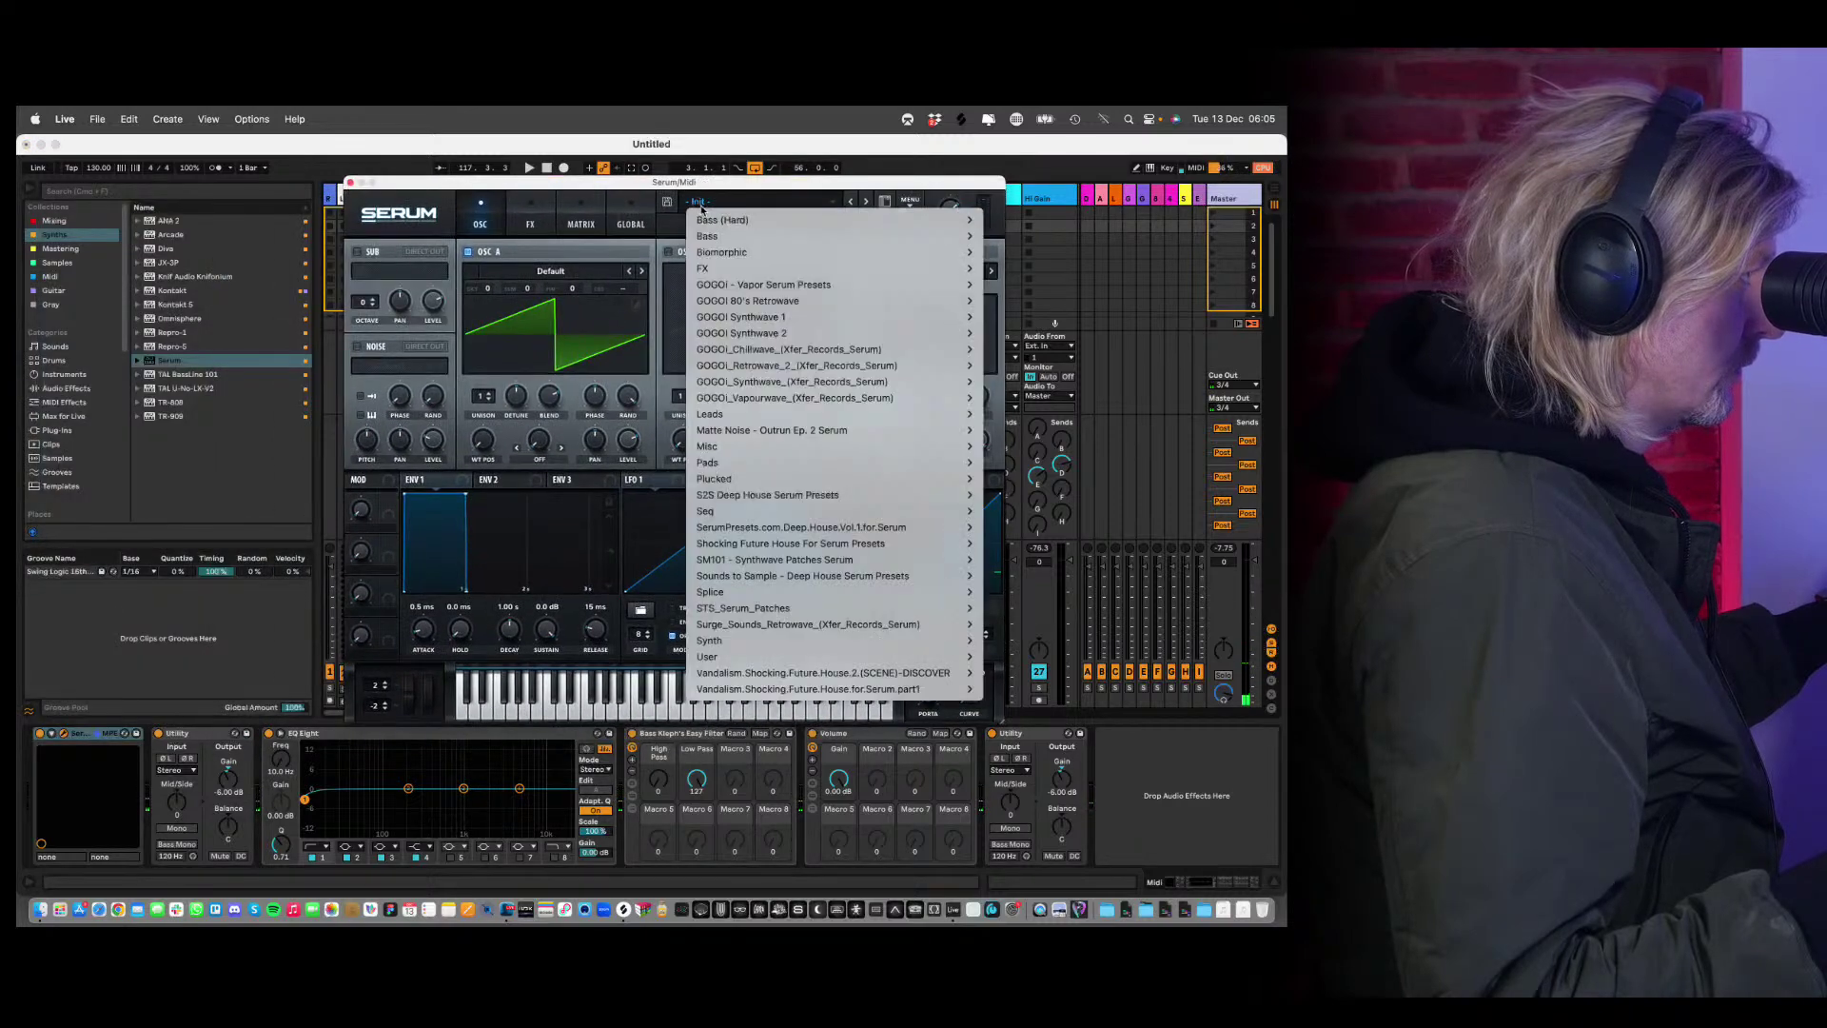
pyautogui.moveTo(814, 398)
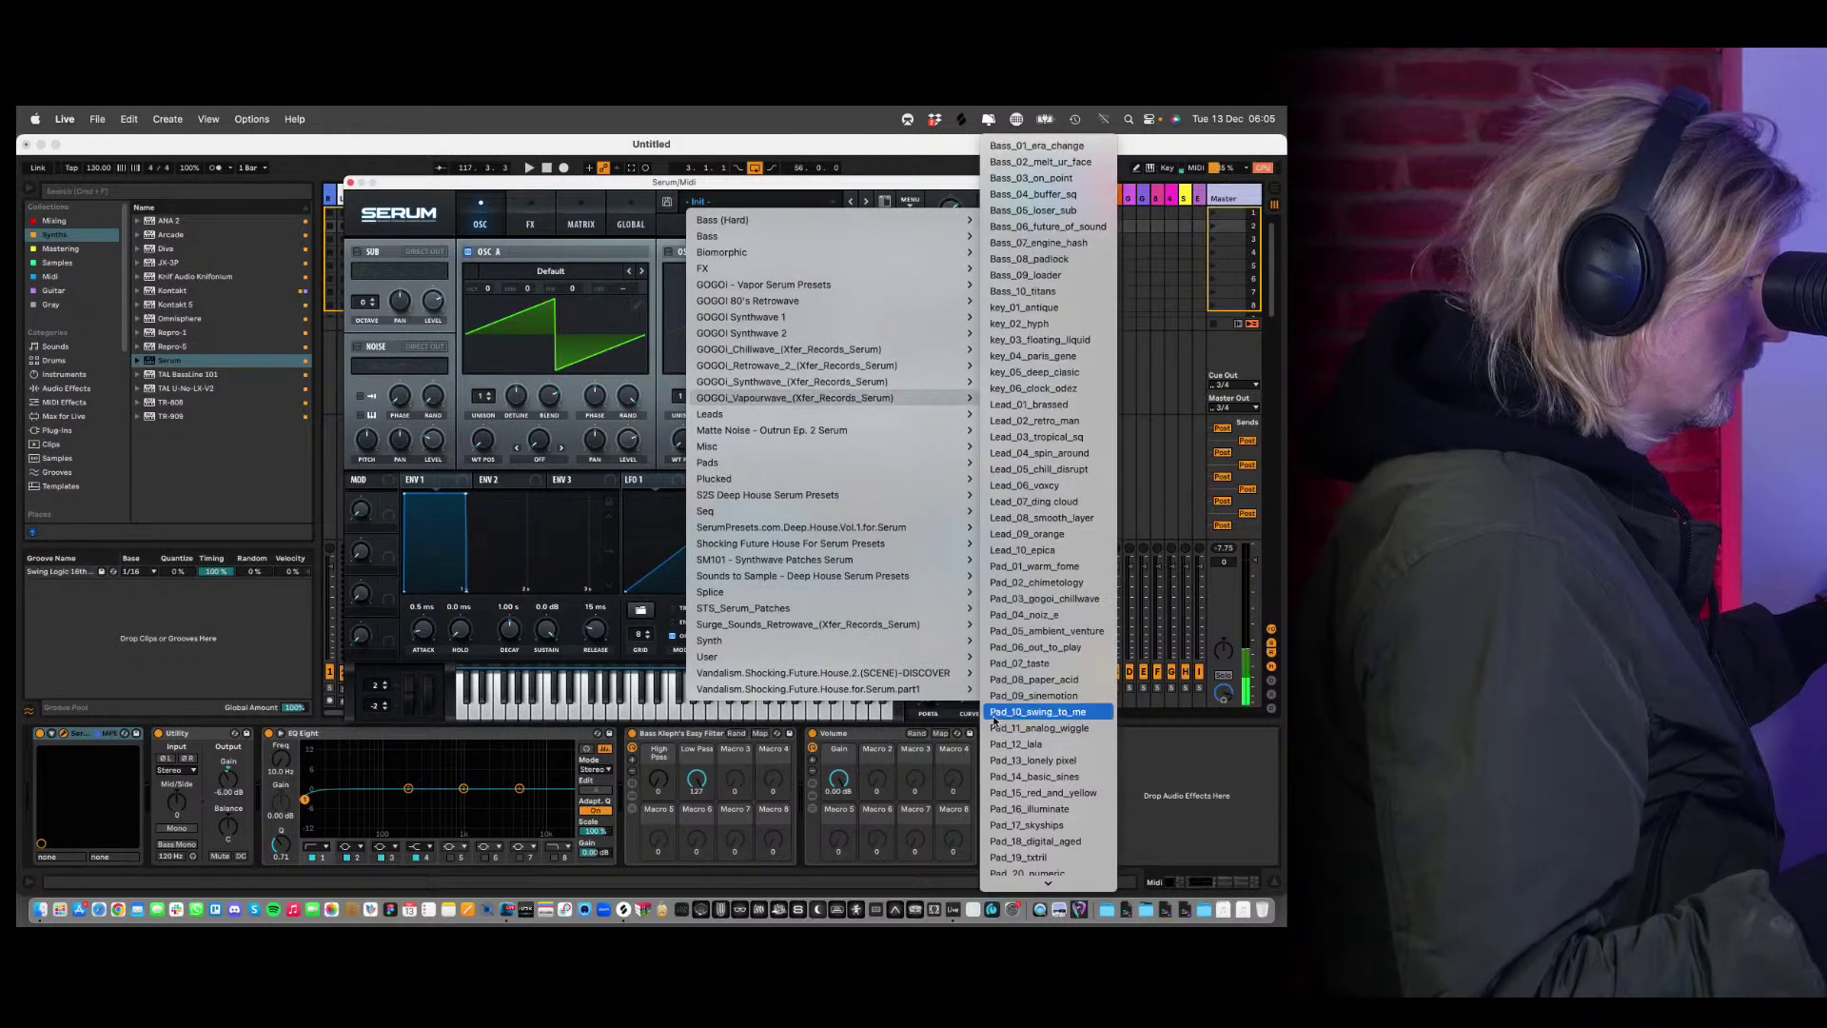
pyautogui.click(1047, 533)
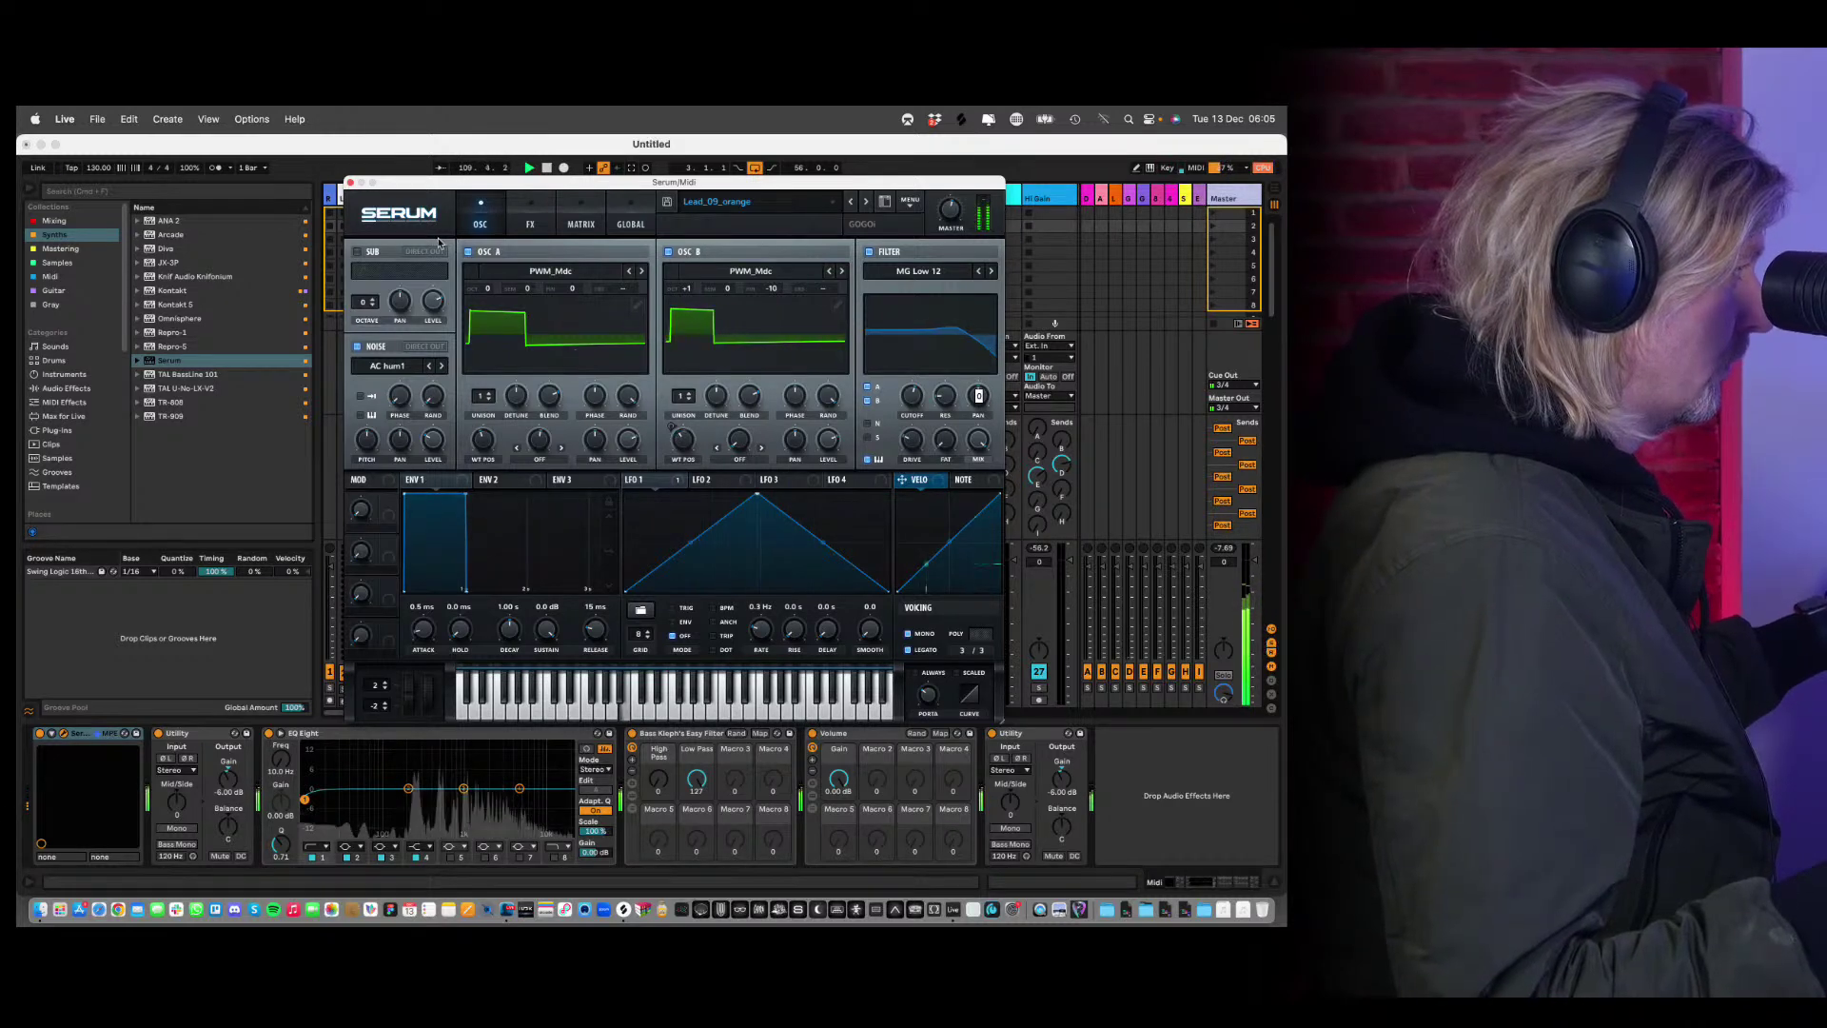
pyautogui.click(350, 183)
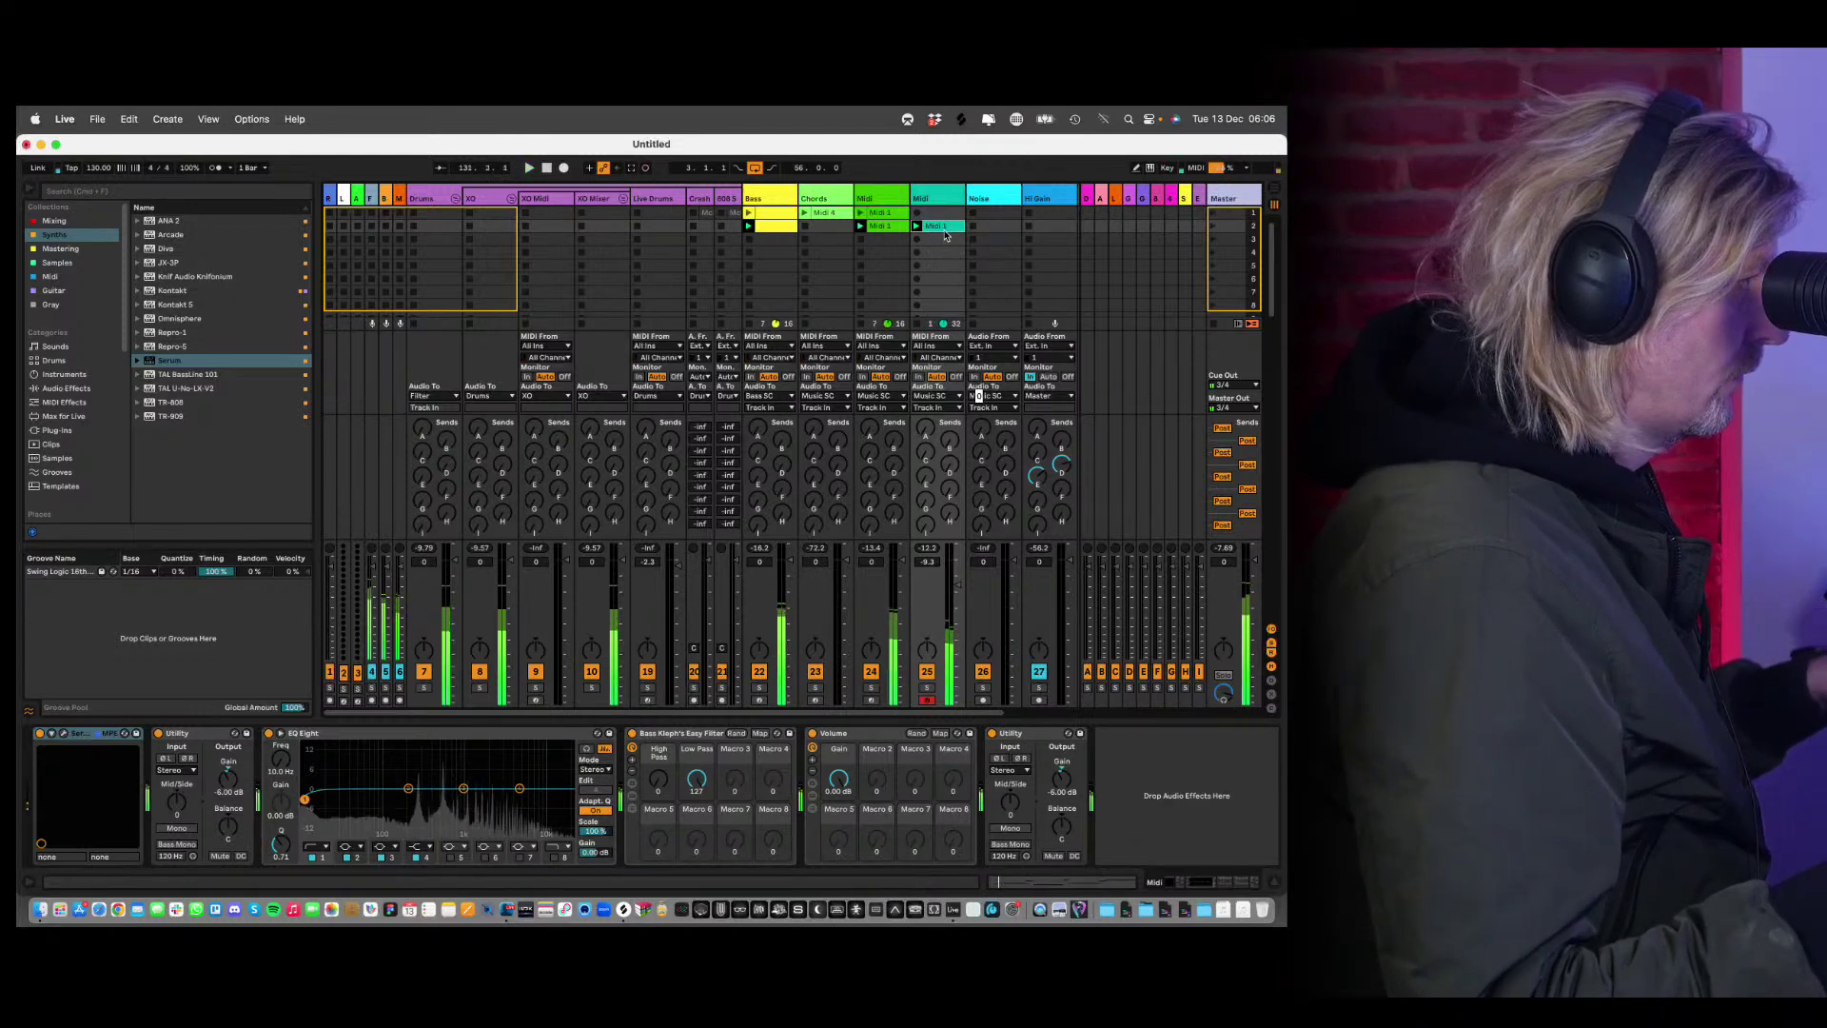
# Add a short F#3 note at the very start of the new Serum clip and apply Legato to all its notes.
pyautogui.doubleClick(944, 230)
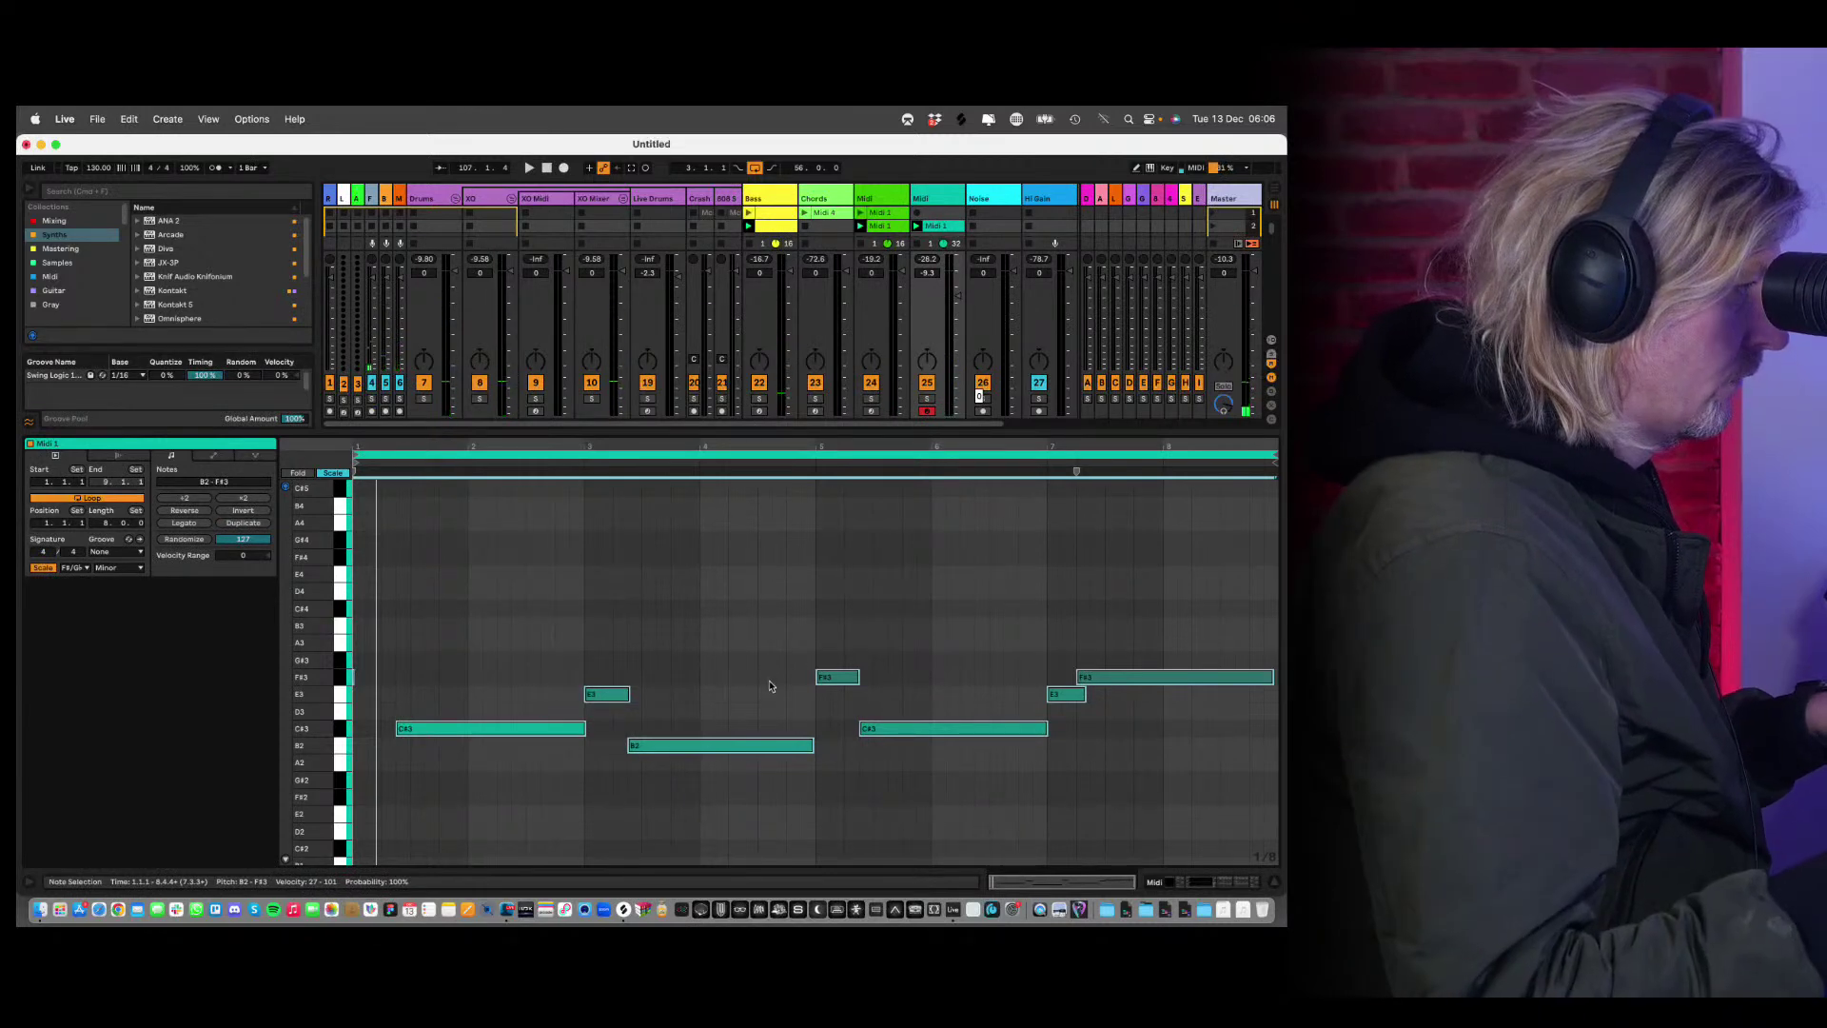
pyautogui.click(412, 679)
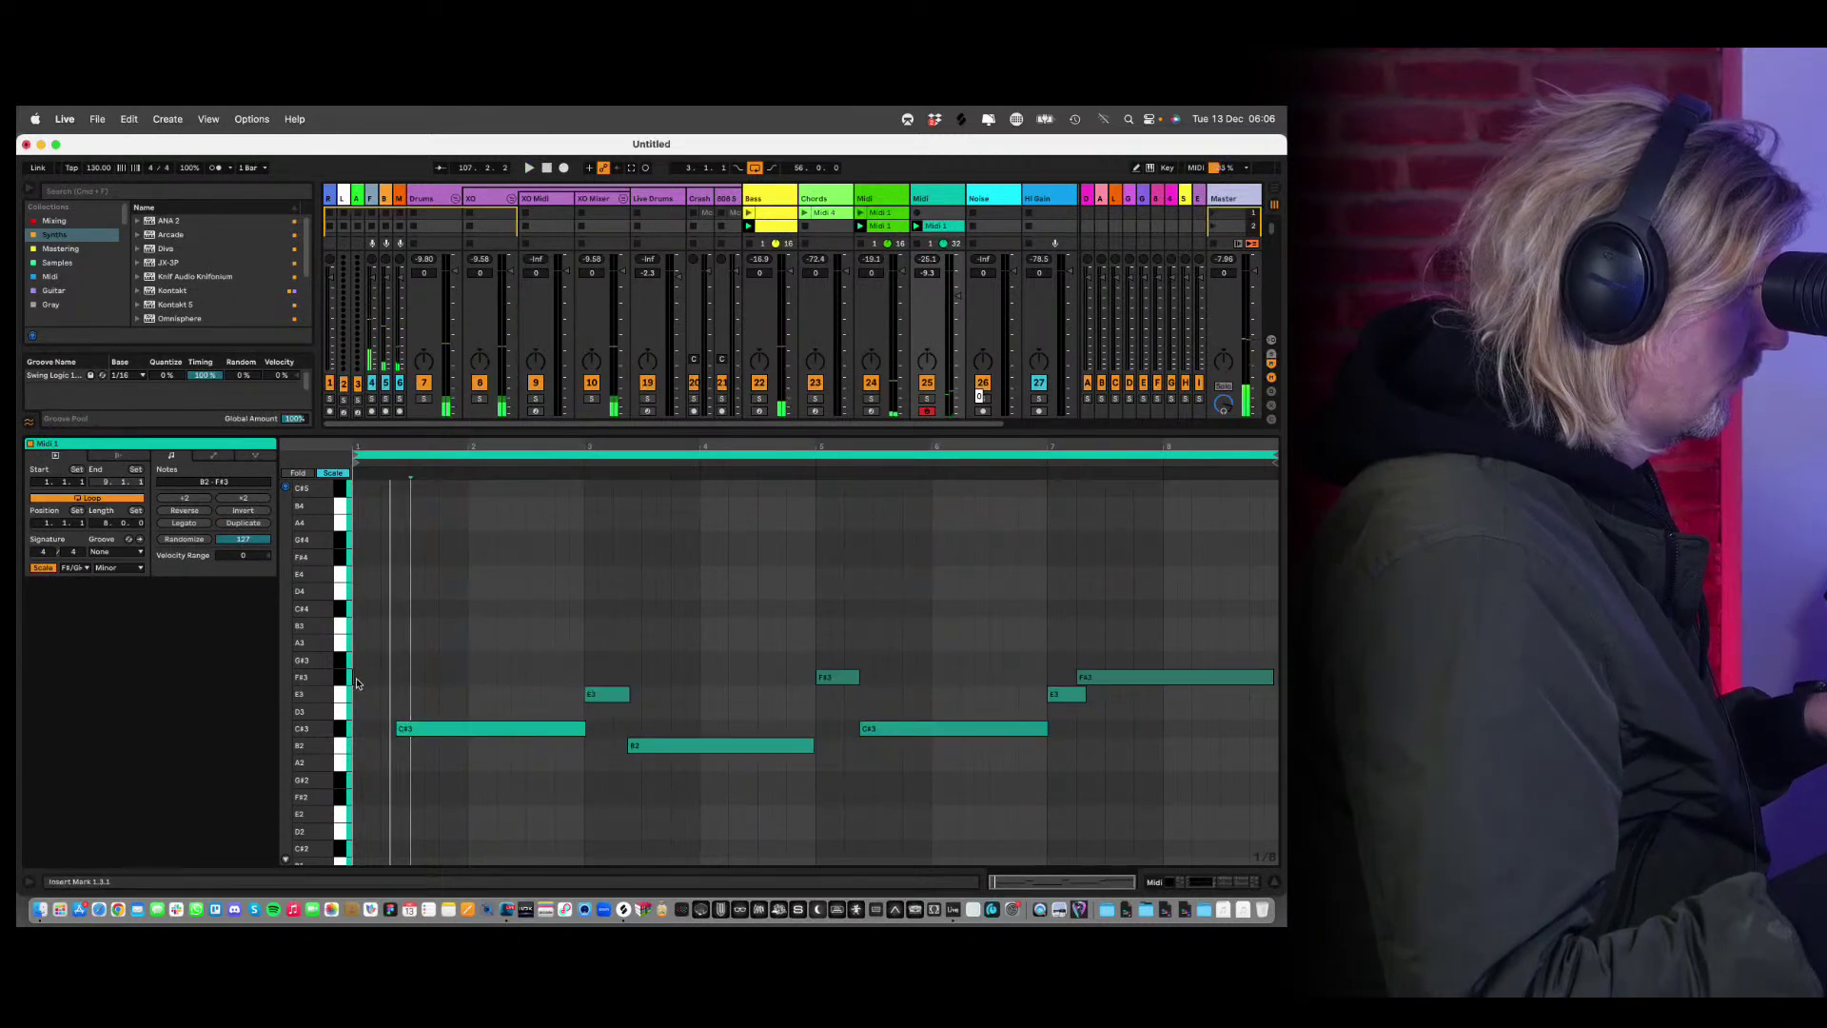
pyautogui.doubleClick(445, 677)
pyautogui.moveTo(445, 676); pyautogui.dragTo(374, 676)
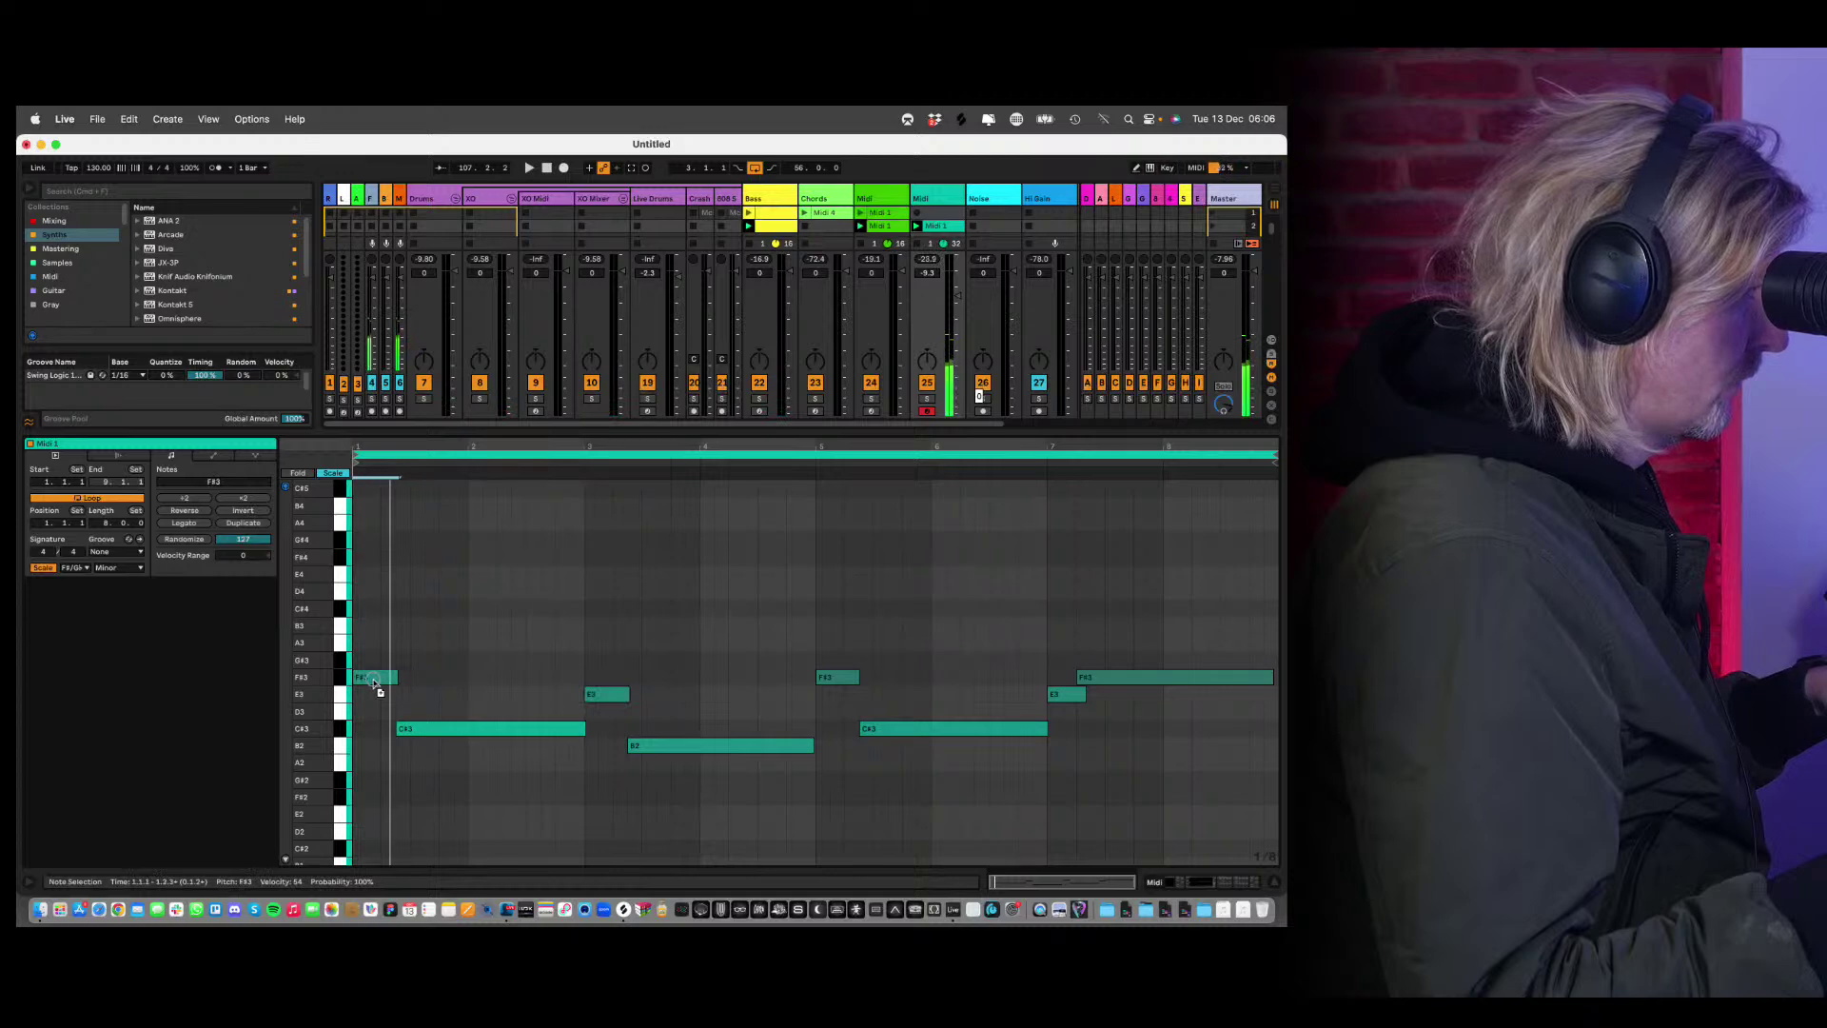
pyautogui.press('super+a')
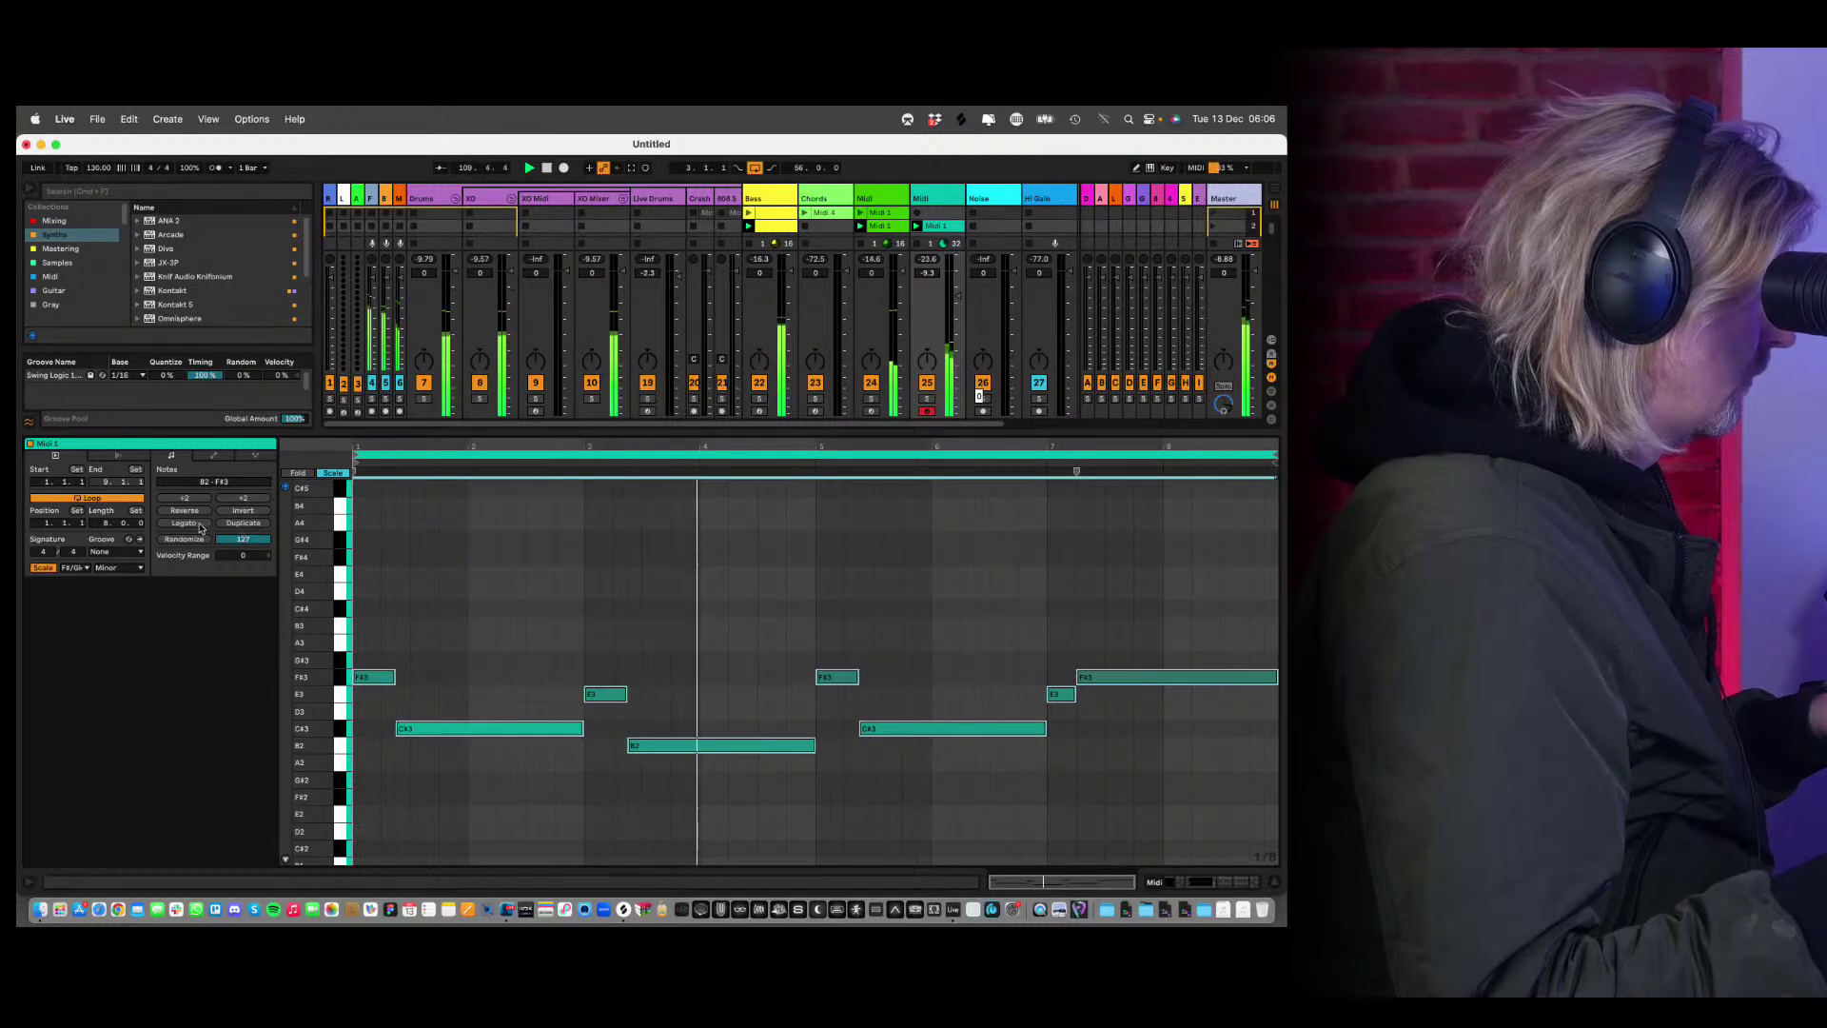
pyautogui.press('space')
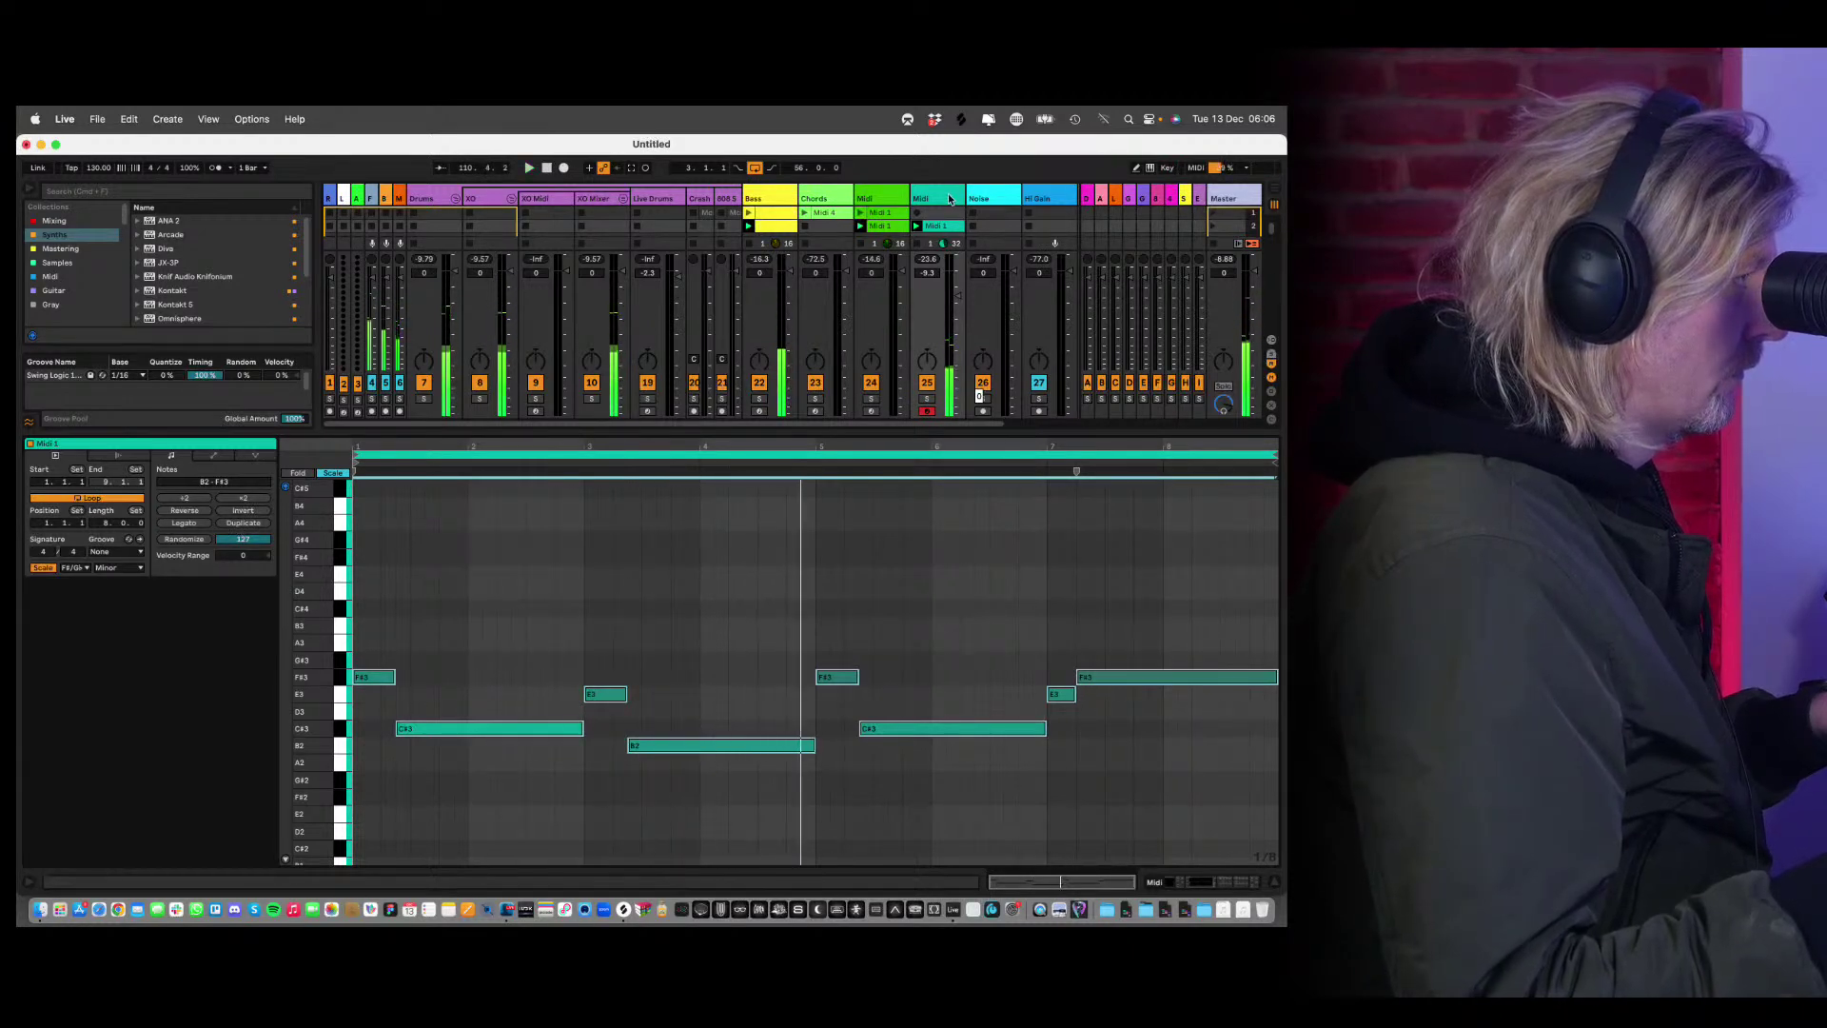
# Reopen Serum on the new track and step forward through its presets to Pad_06_out_to_play.
pyautogui.hotkey('shift', 'Tab')
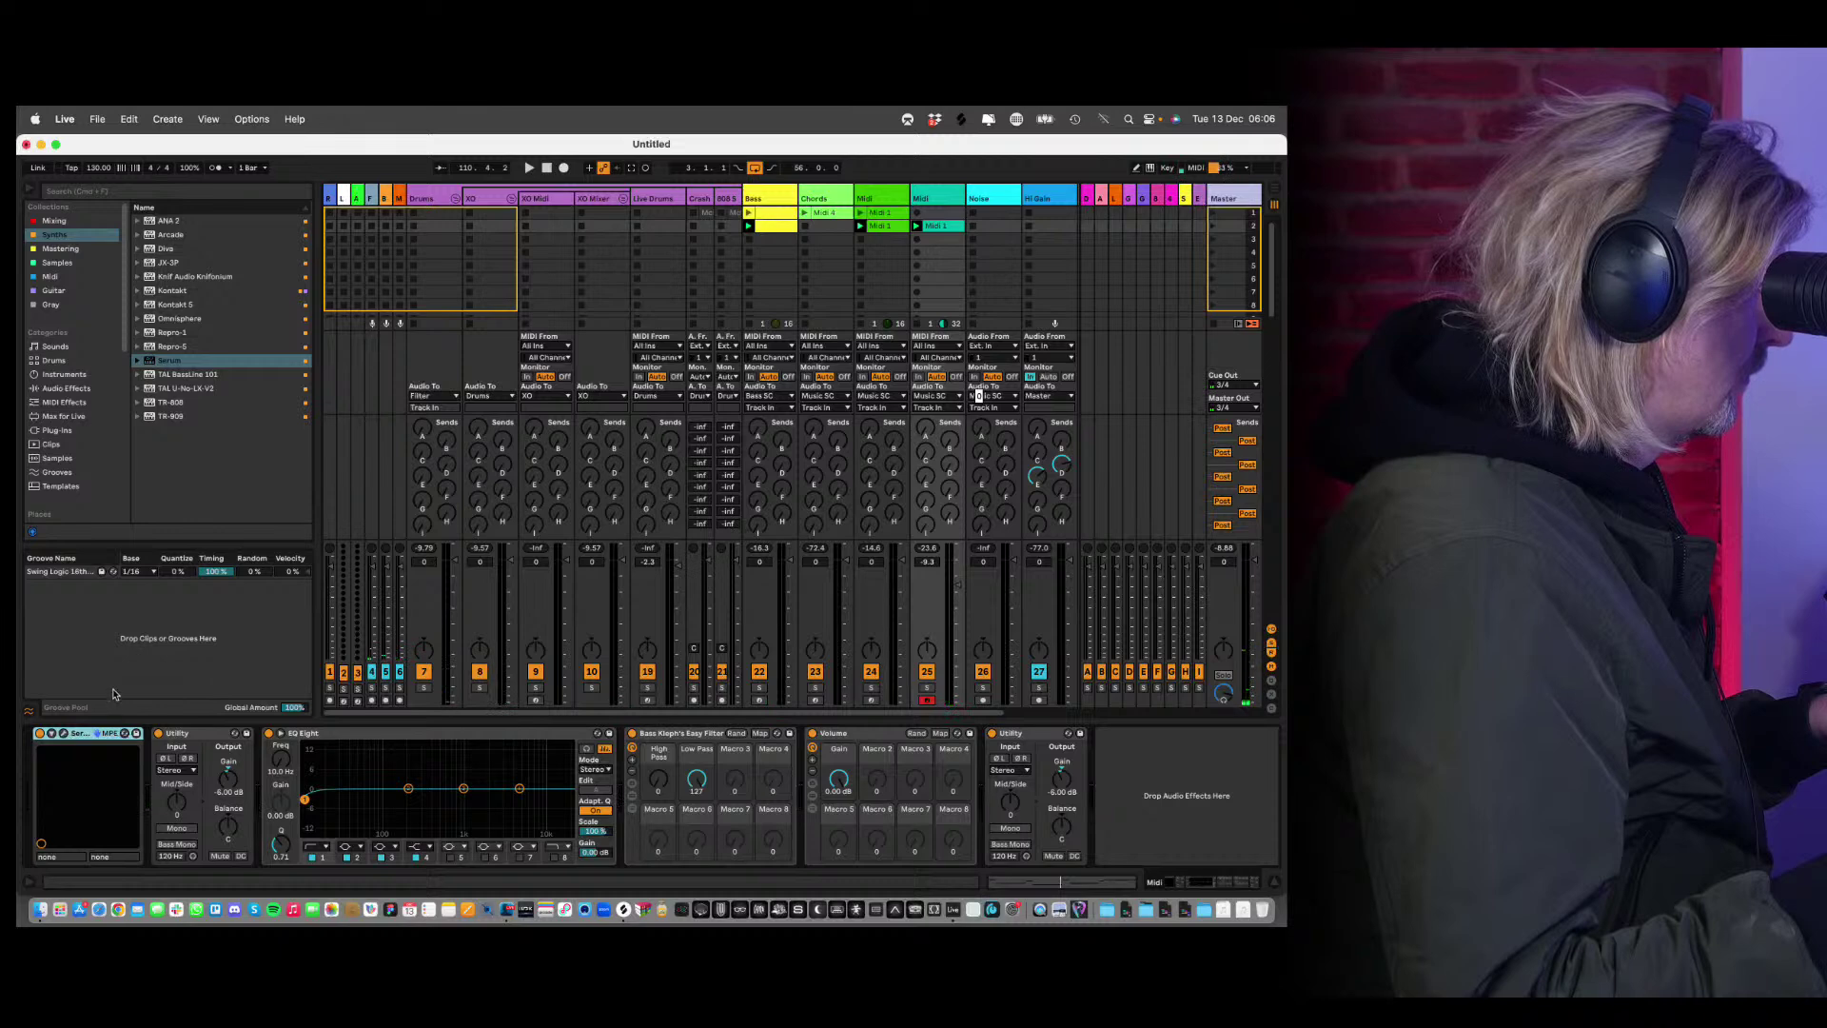
pyautogui.click(62, 734)
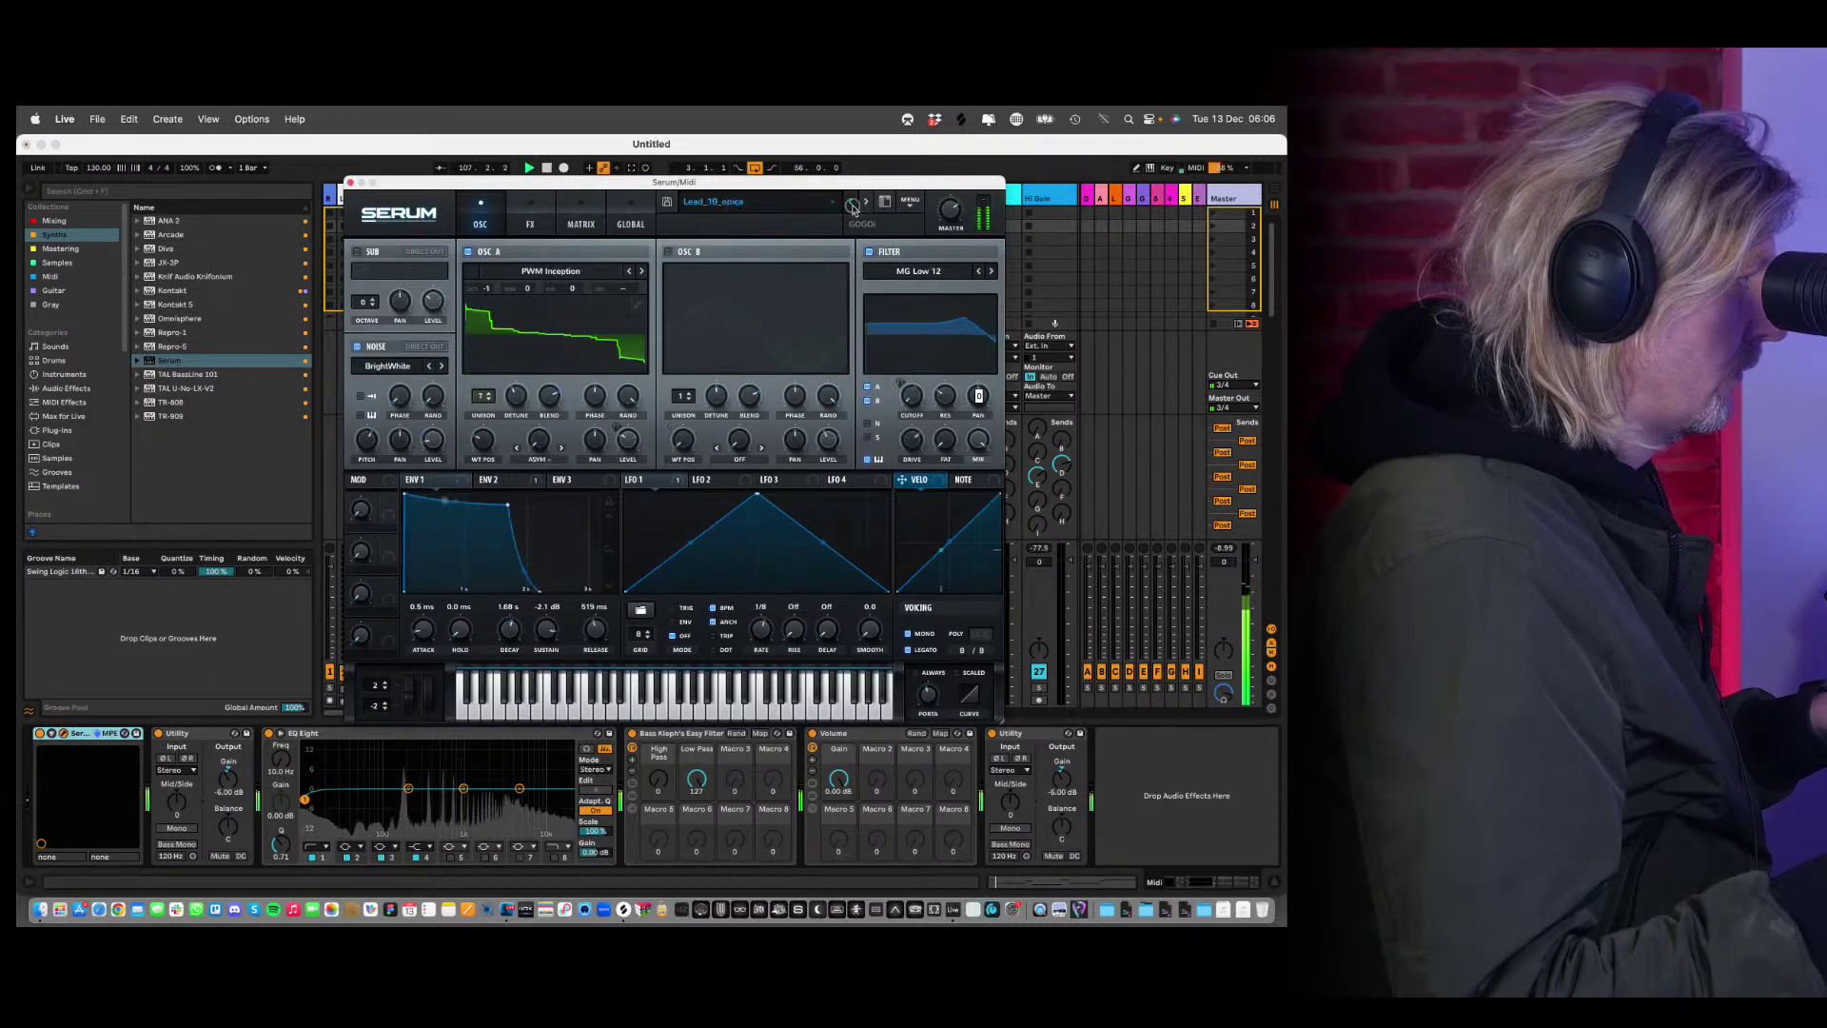
pyautogui.click(867, 204)
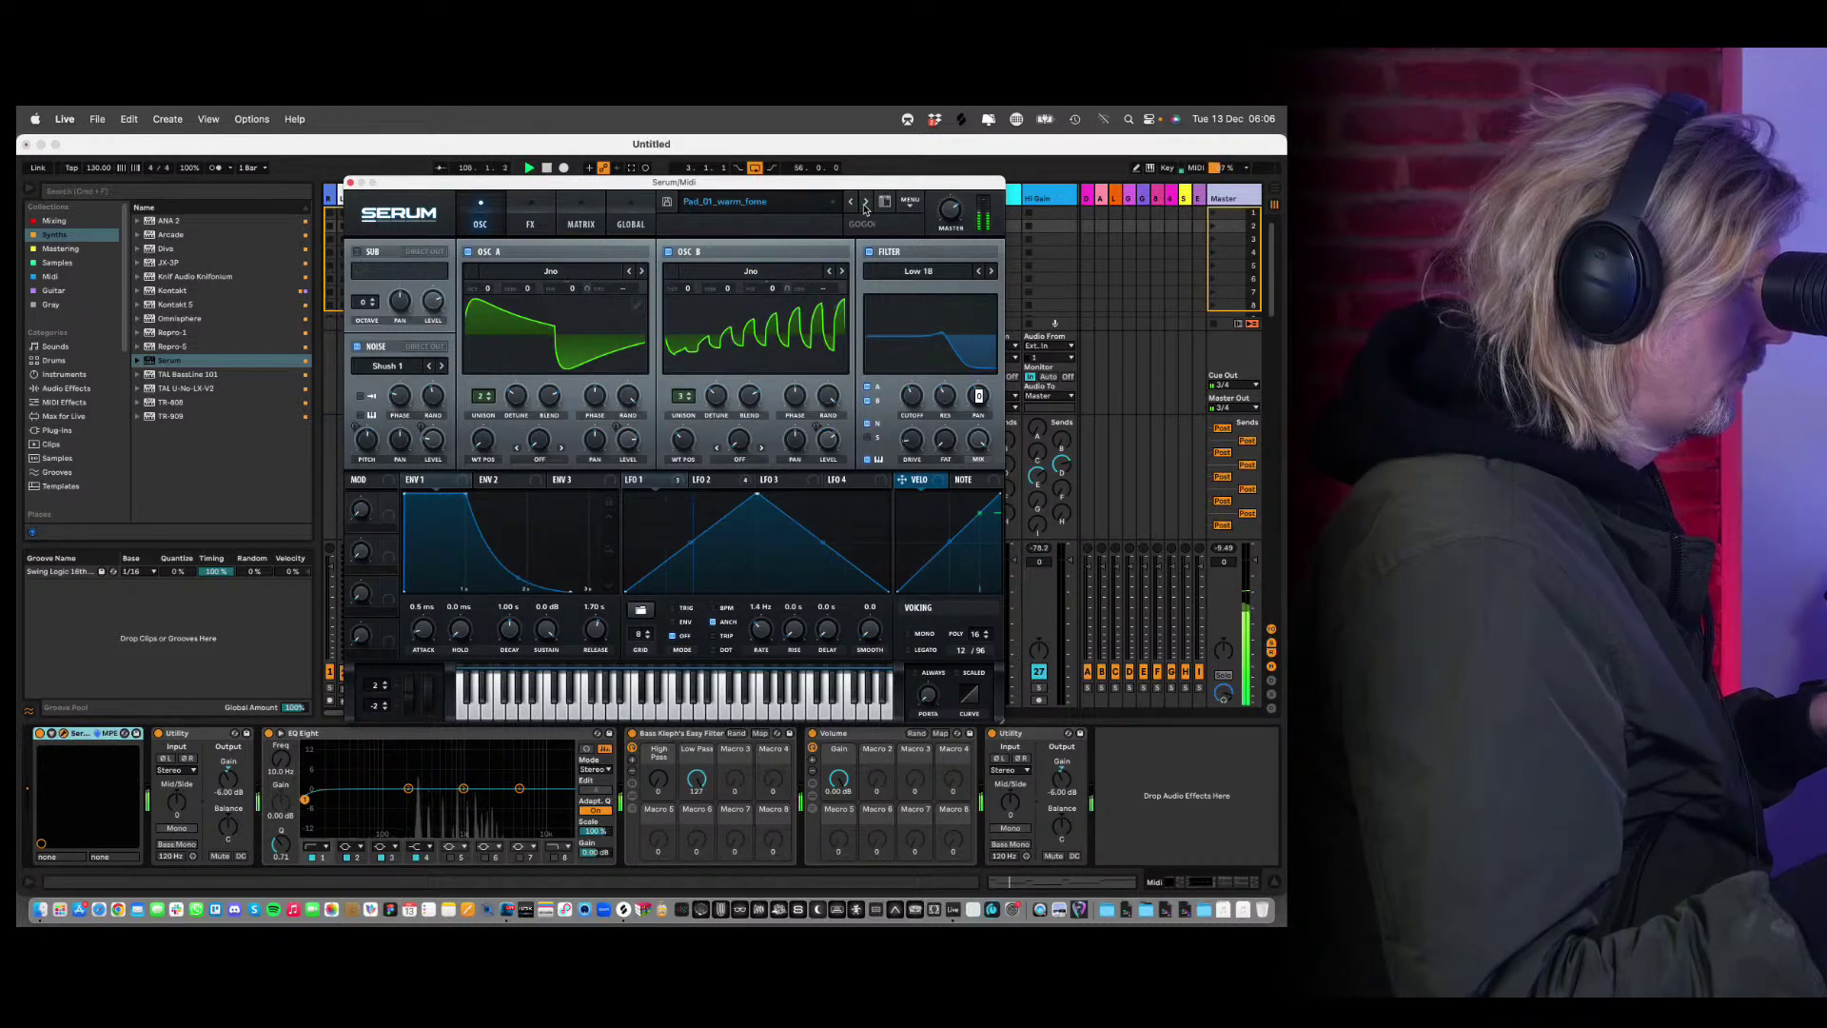
pyautogui.click(866, 204)
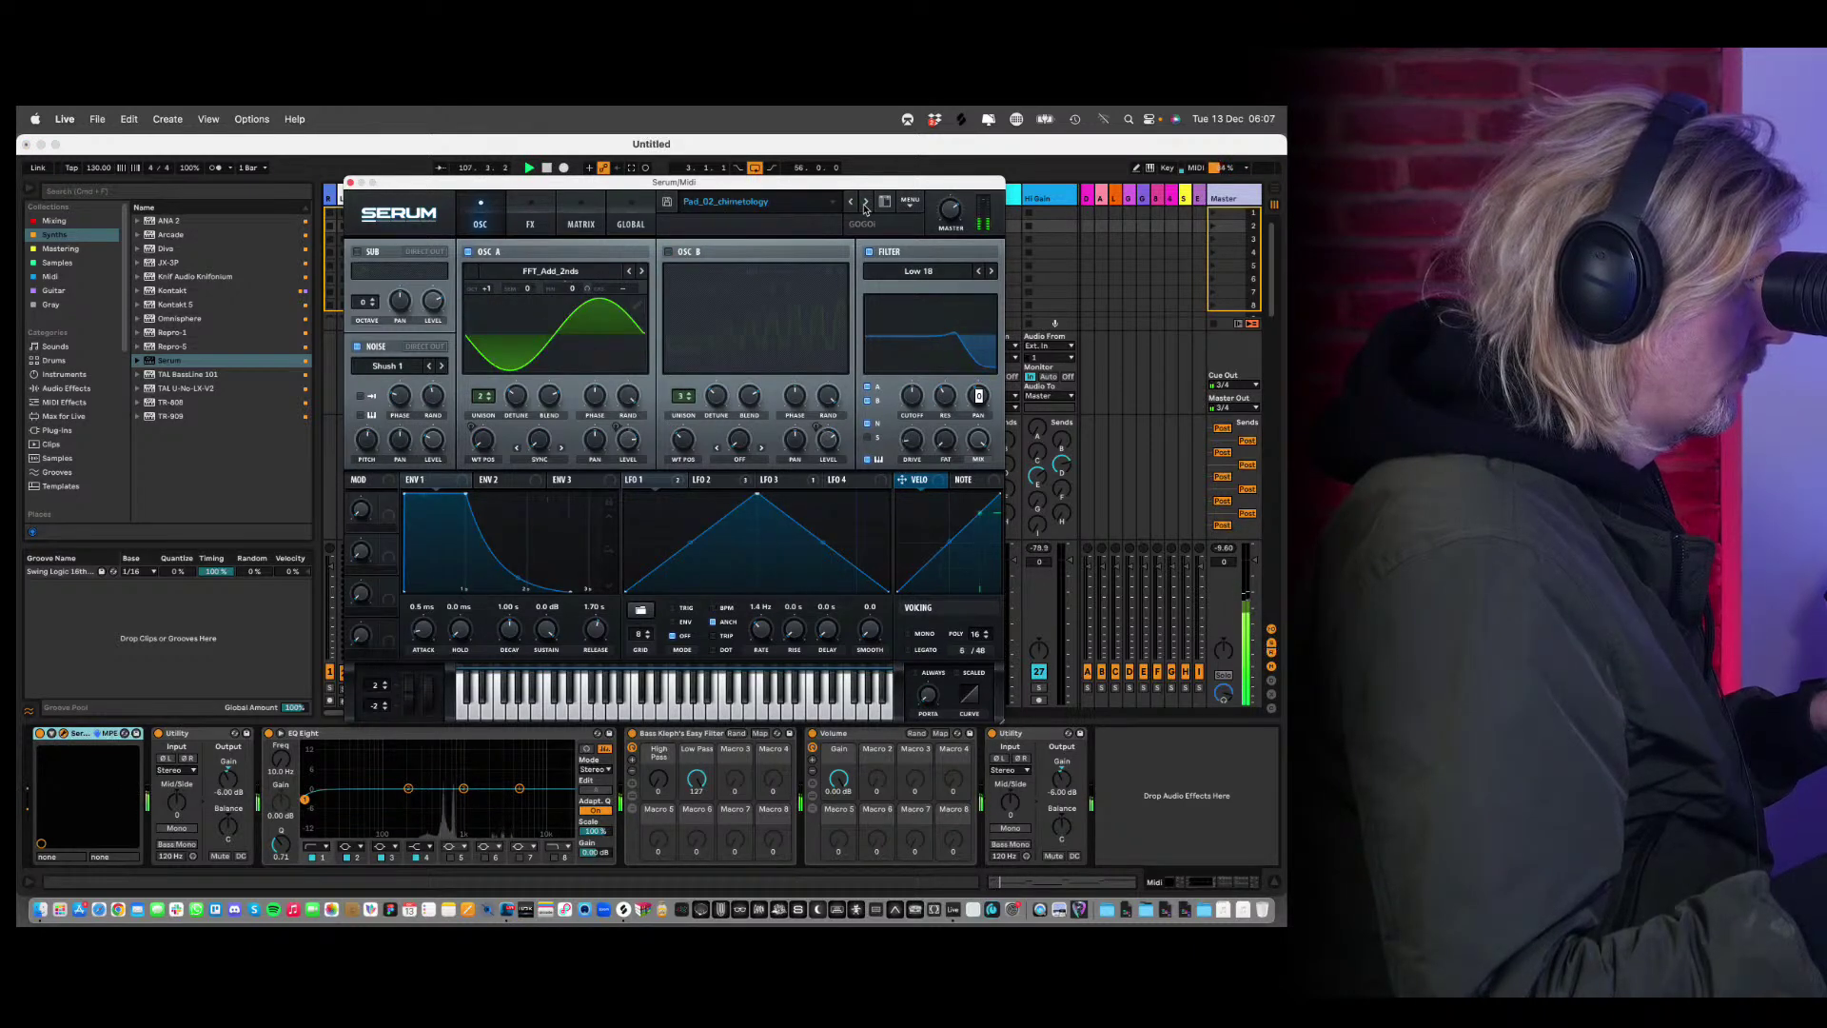
pyautogui.click(865, 205)
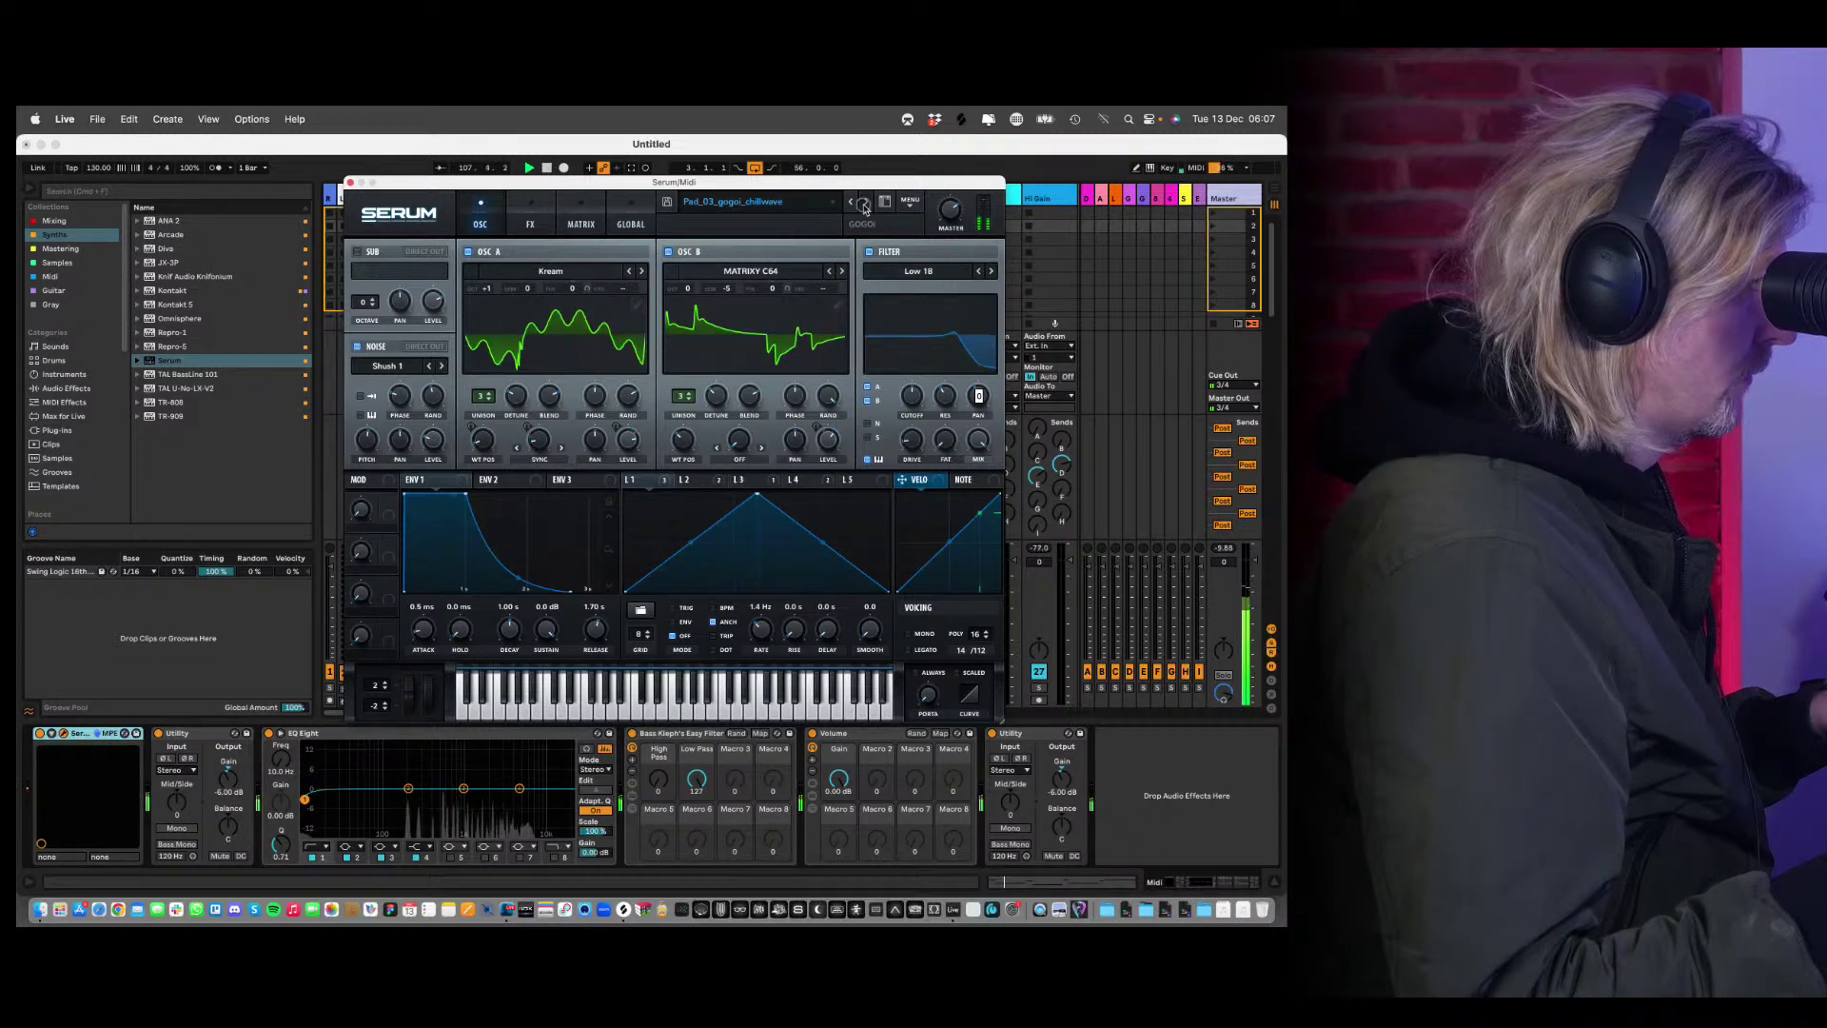
pyautogui.click(865, 205)
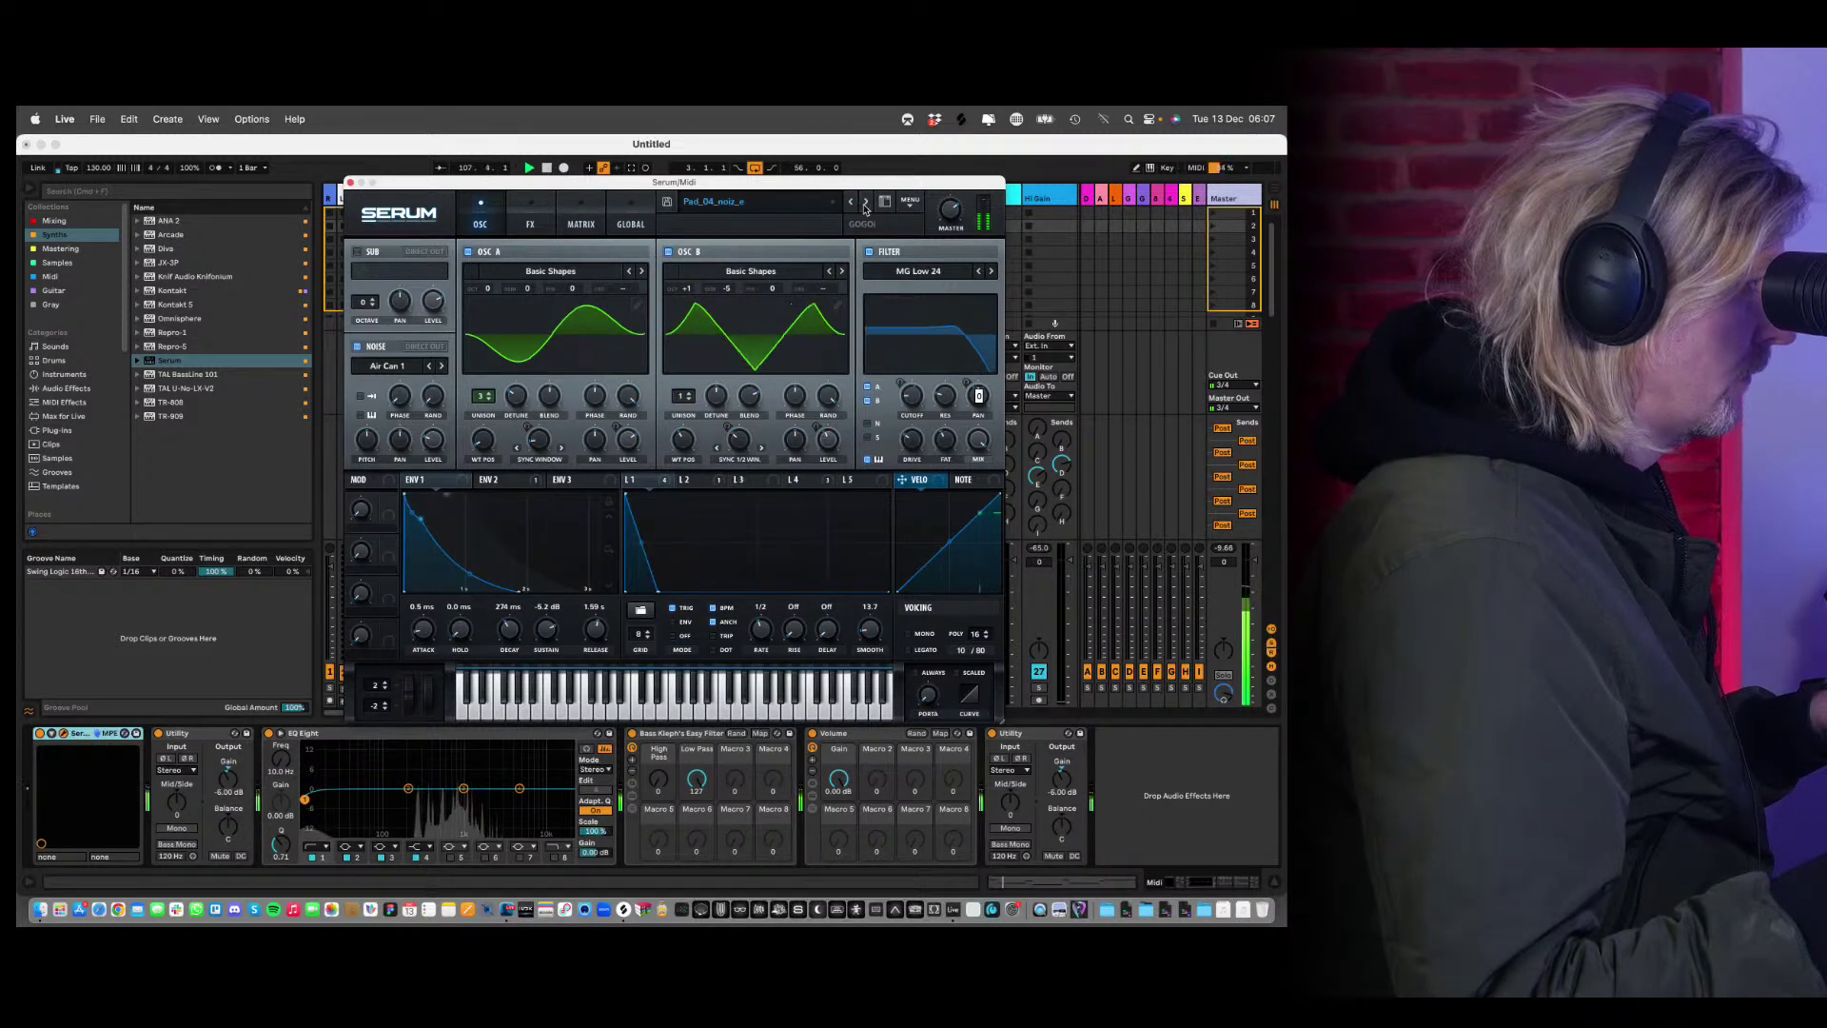
pyautogui.click(866, 204)
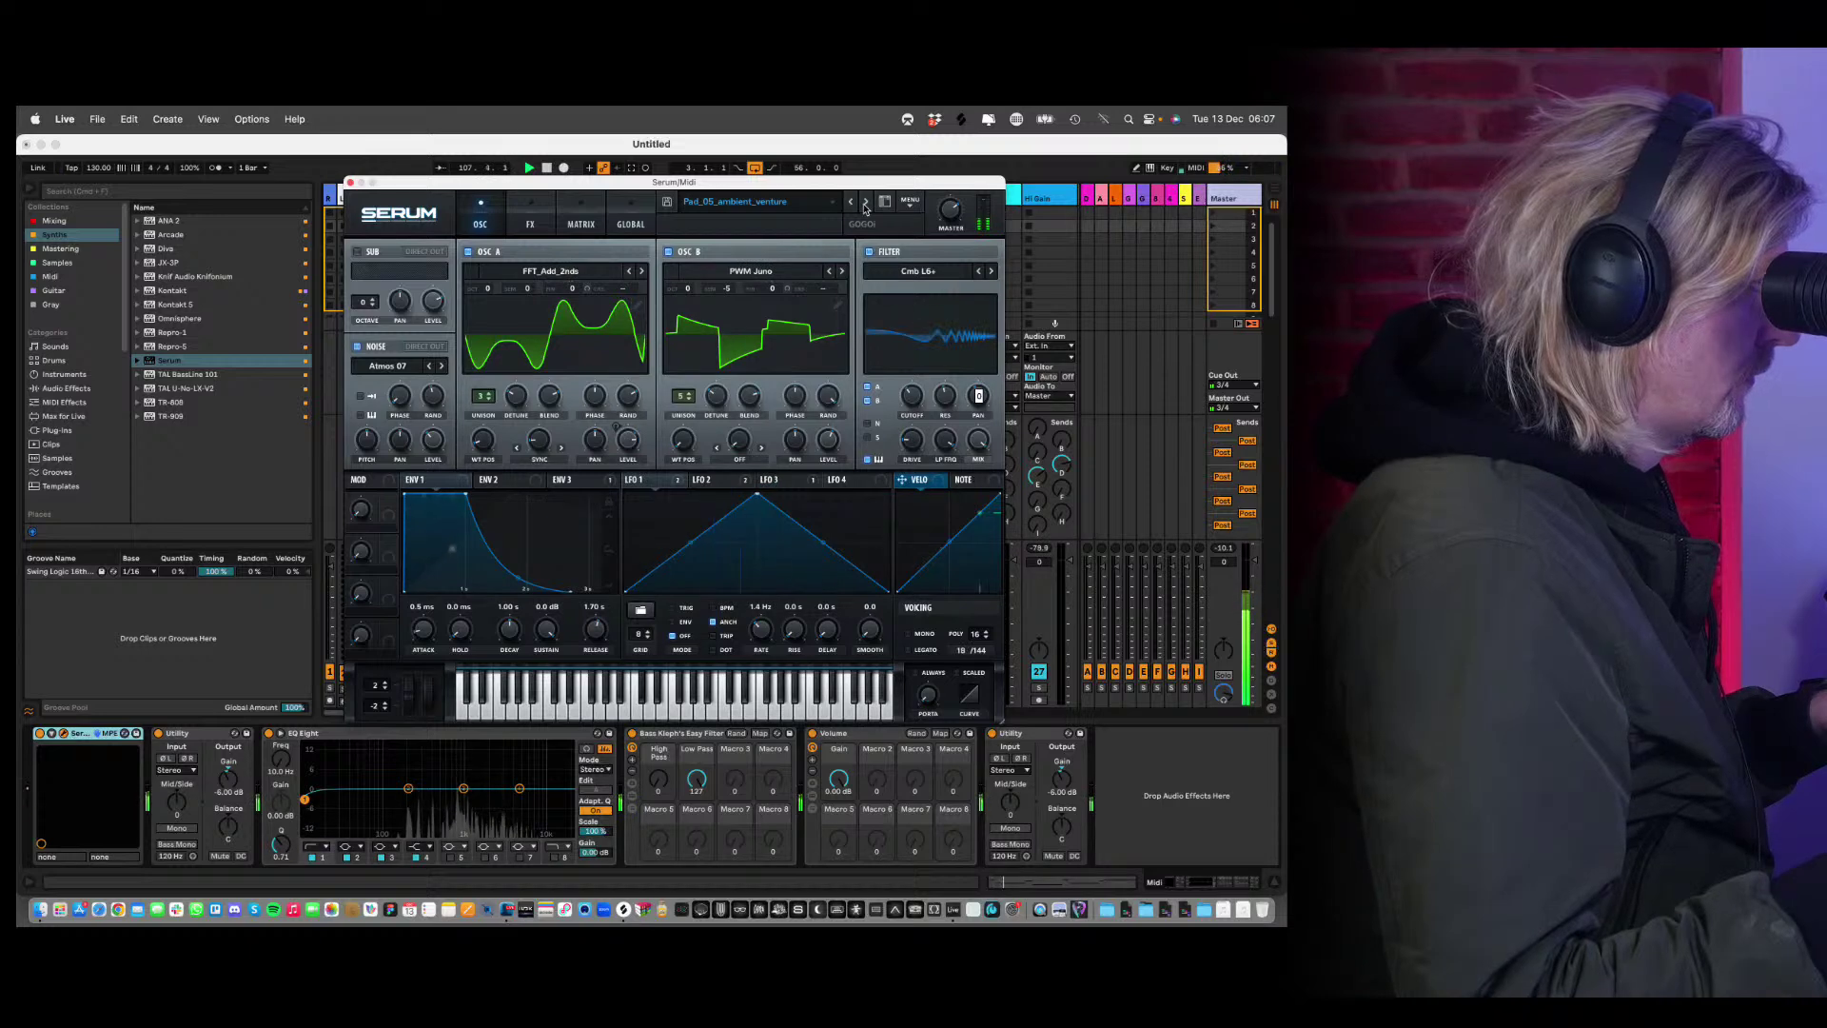
pyautogui.click(866, 205)
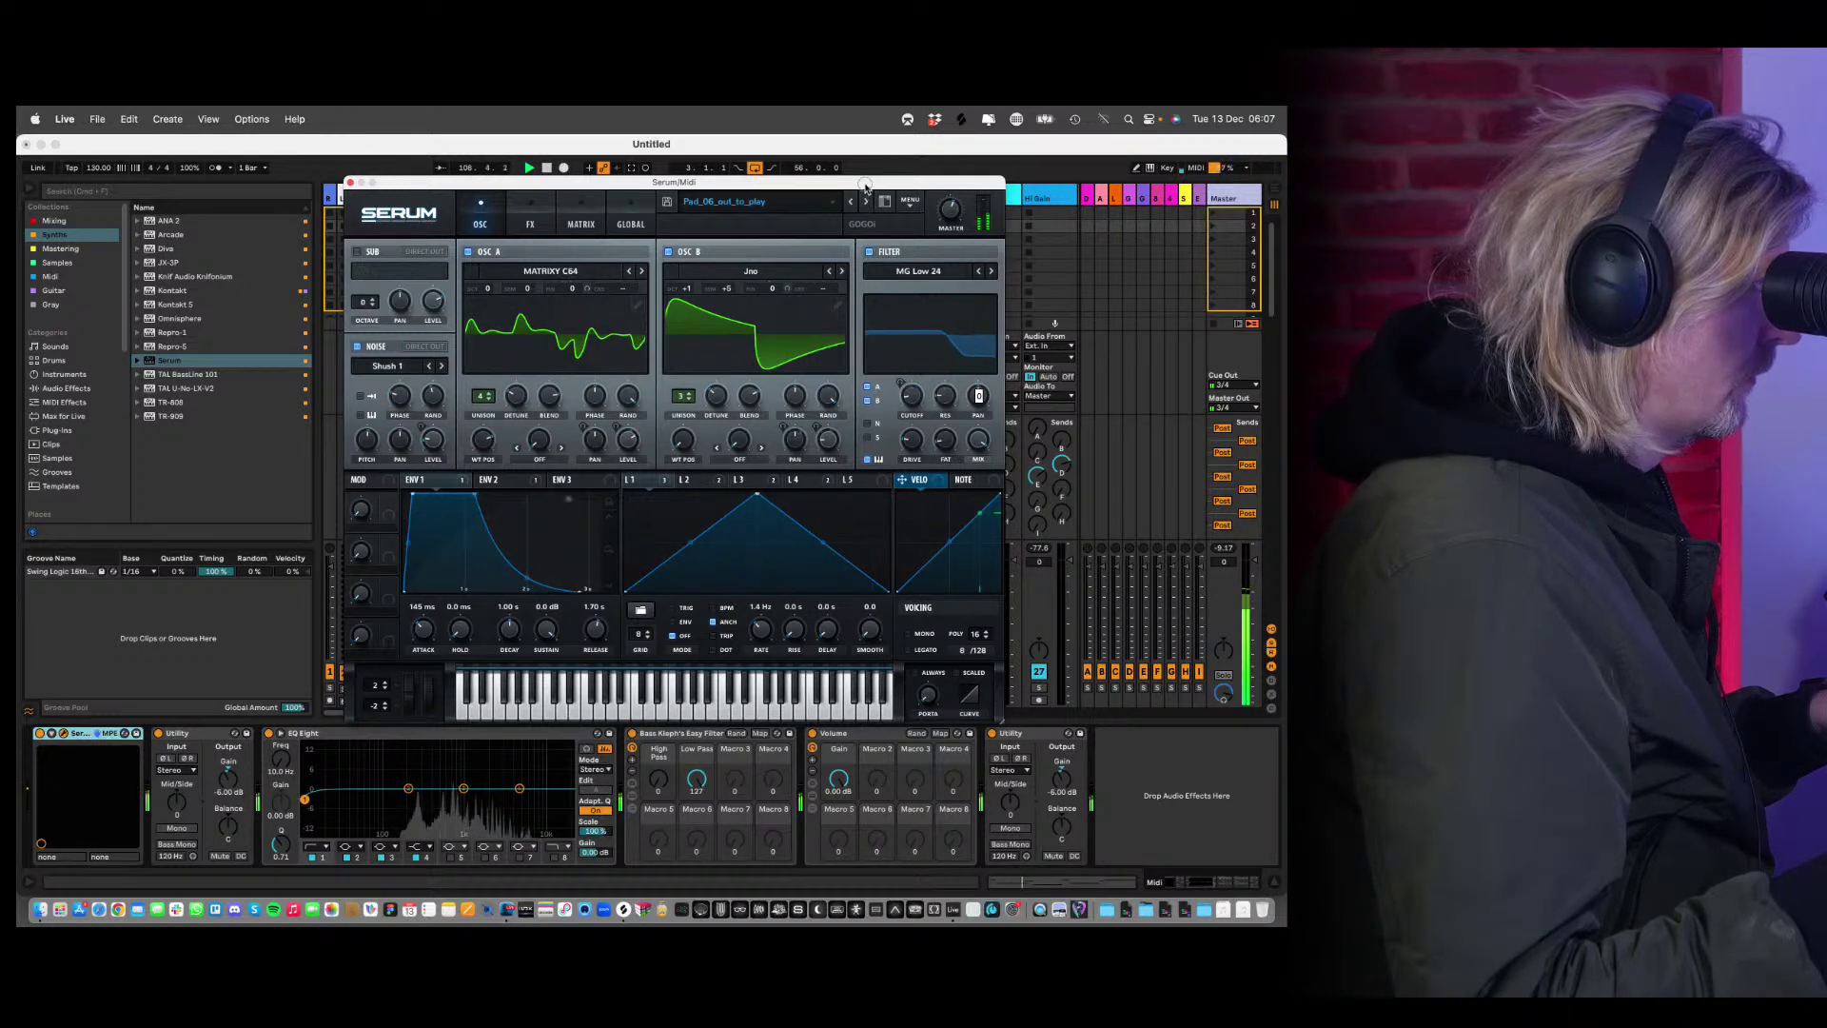
# Raise the new Serum track's volume and advance the preset to Pad_08_paper_acid.
pyautogui.moveTo(861, 181); pyautogui.dragTo(601, 173)
pyautogui.moveTo(951, 575); pyautogui.dragTo(959, 588)
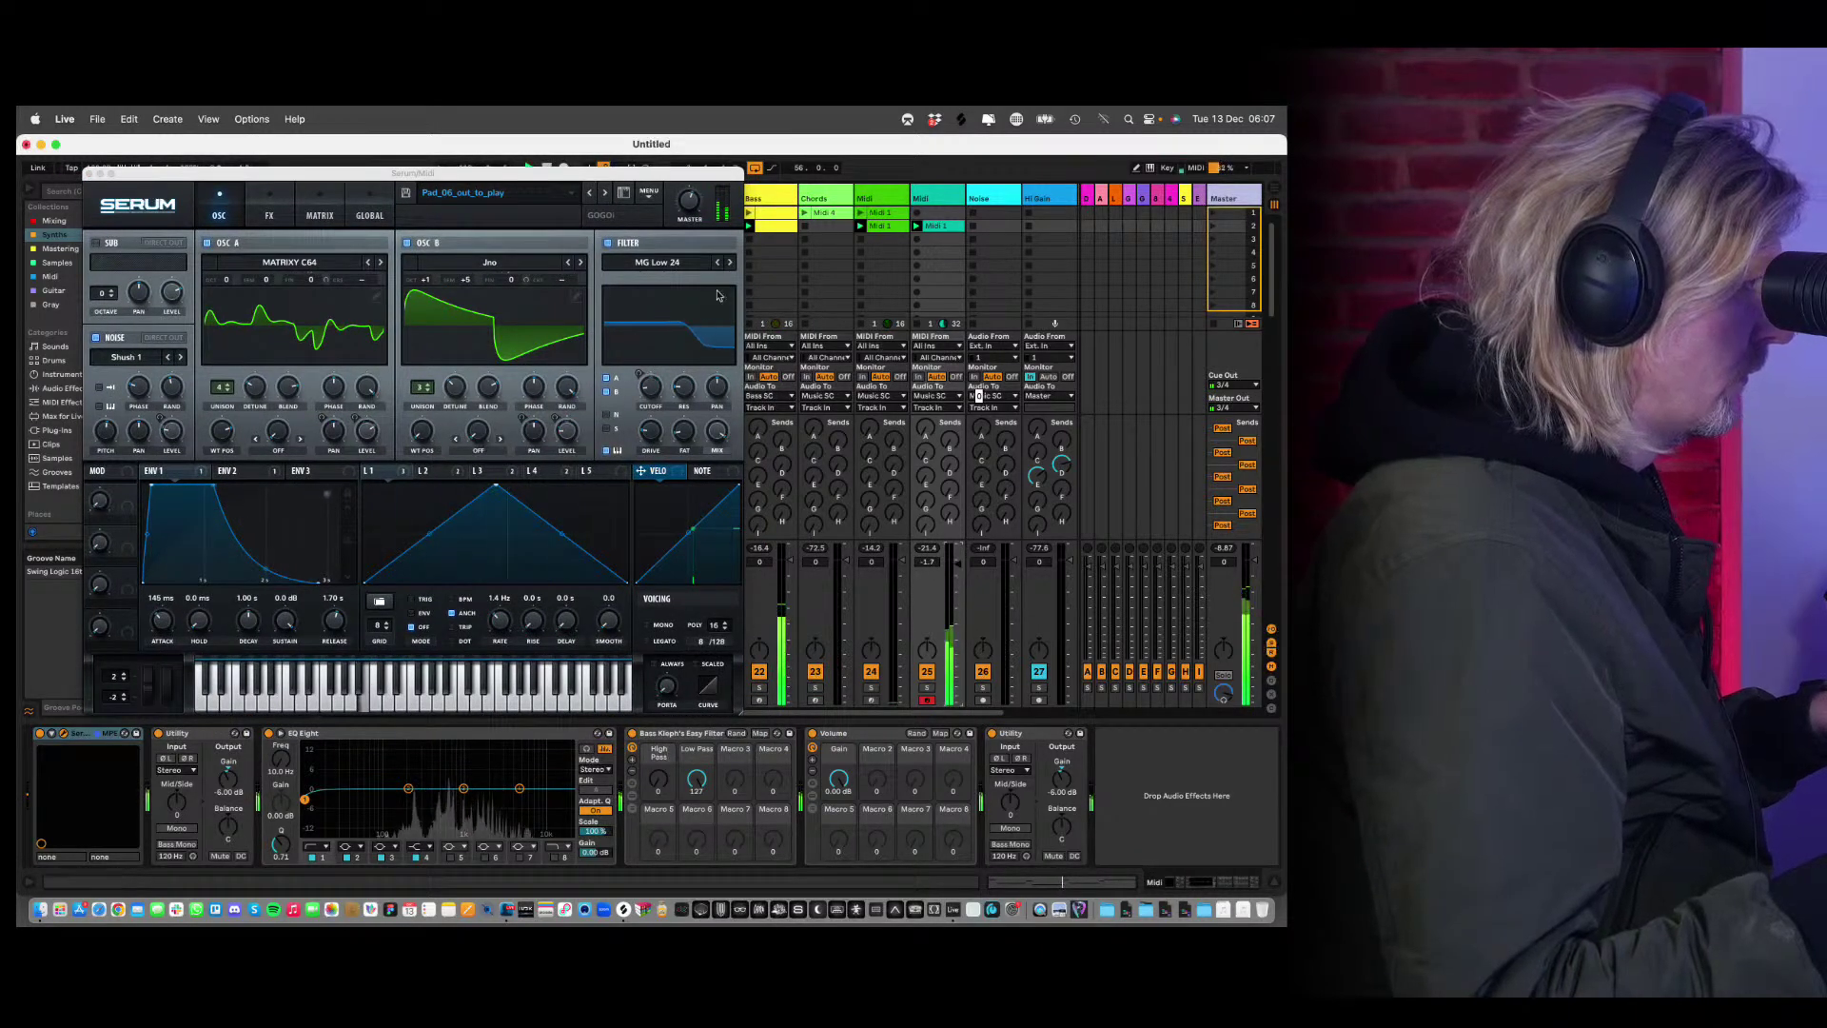
pyautogui.click(602, 193)
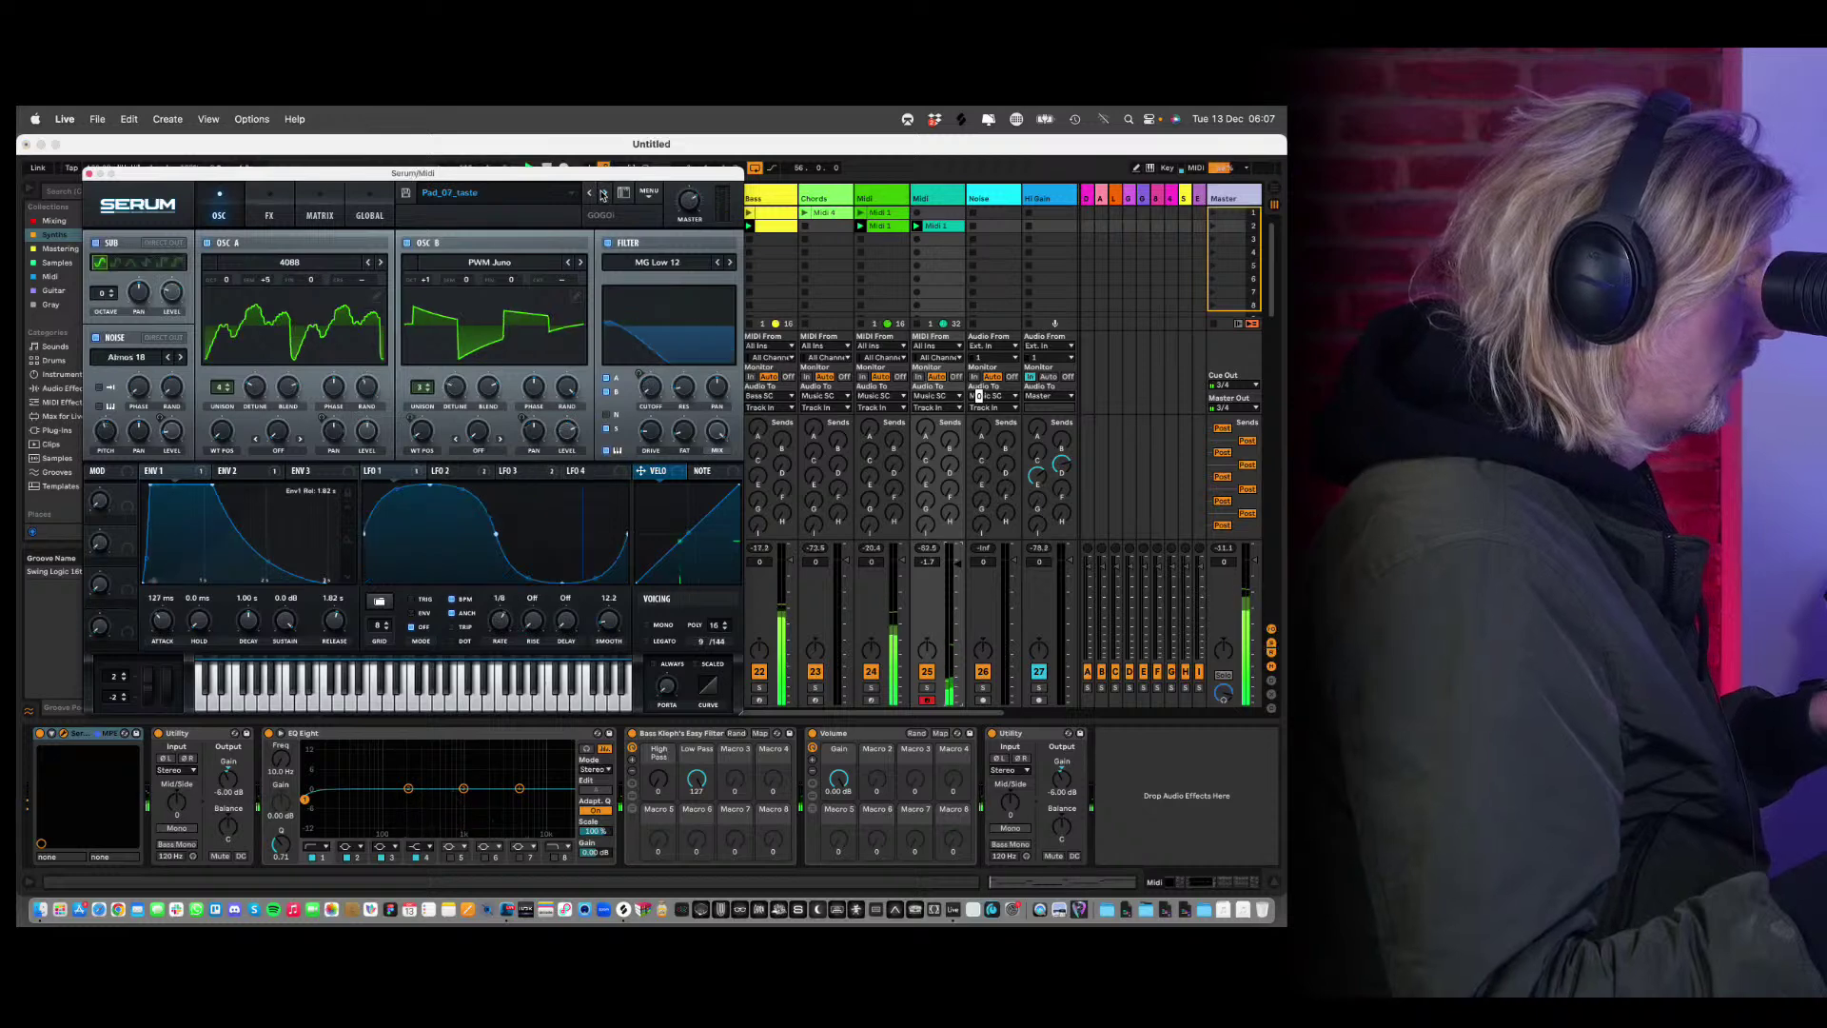
pyautogui.click(604, 194)
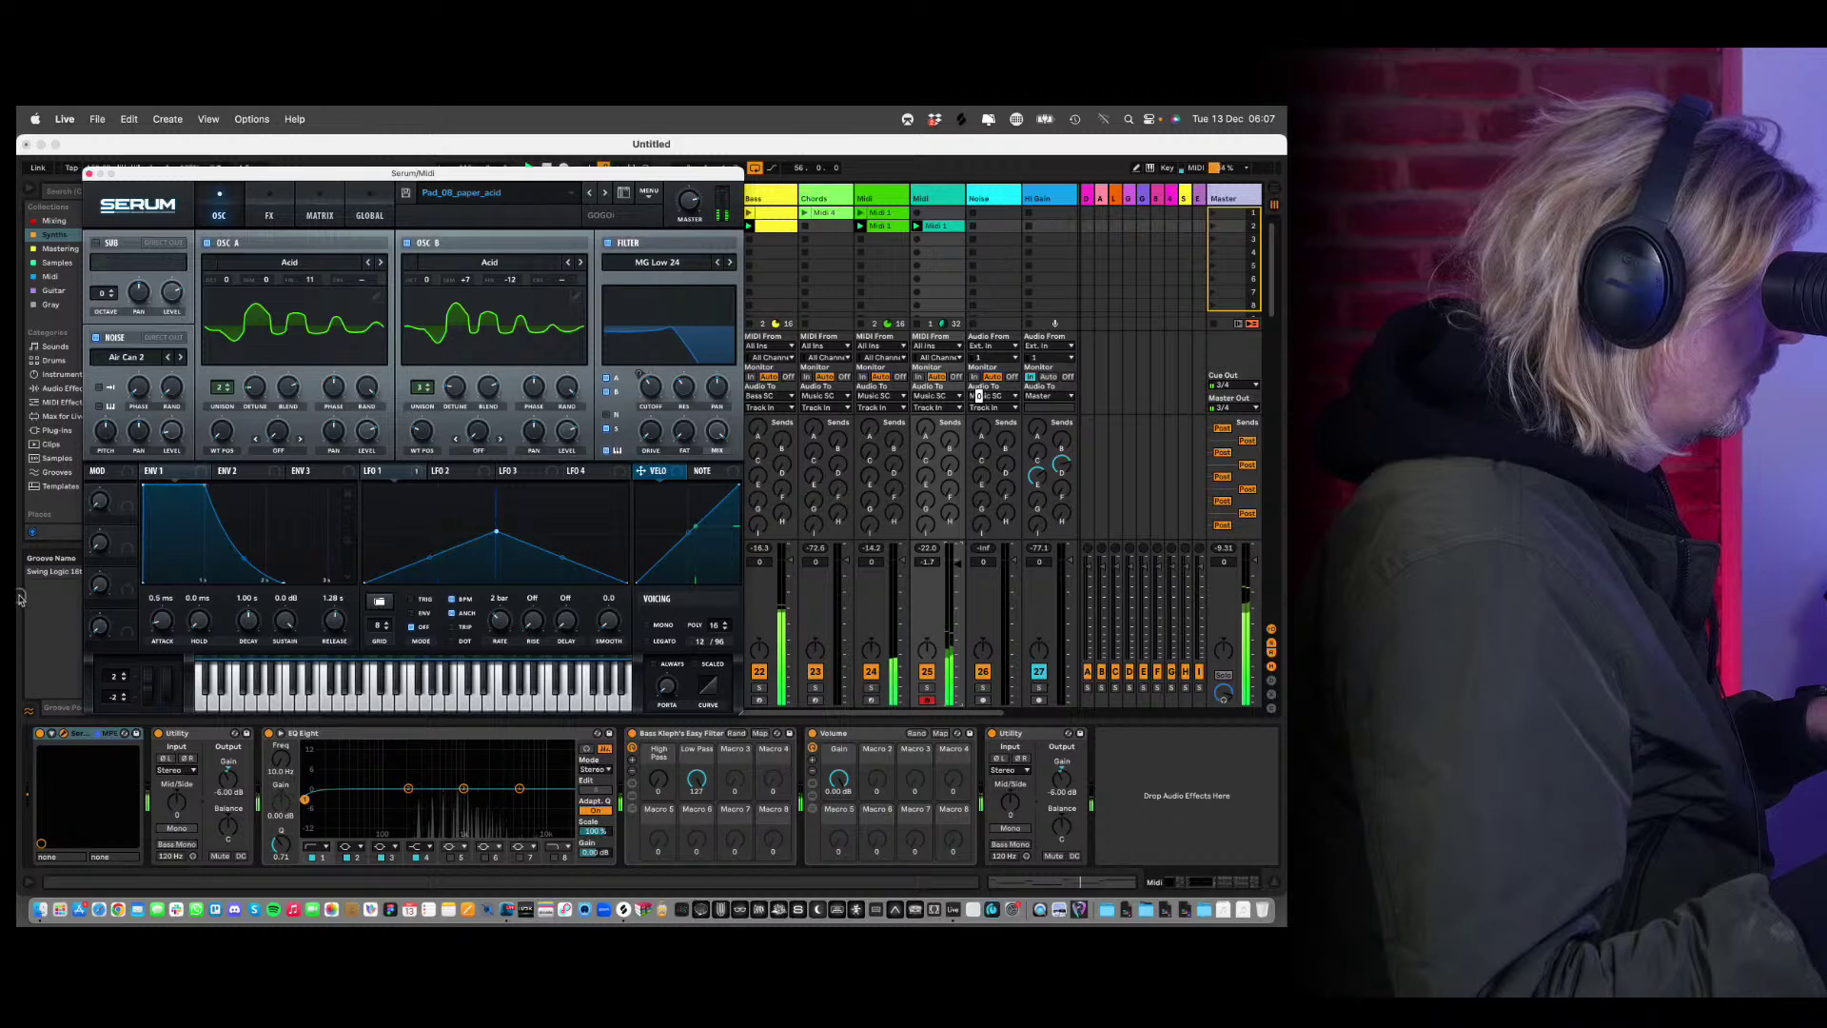
# Lengthen Serum's Envelope 1 attack to about 115 ms and readjust the track's volume.
pyautogui.moveTo(142, 486); pyautogui.dragTo(167, 469)
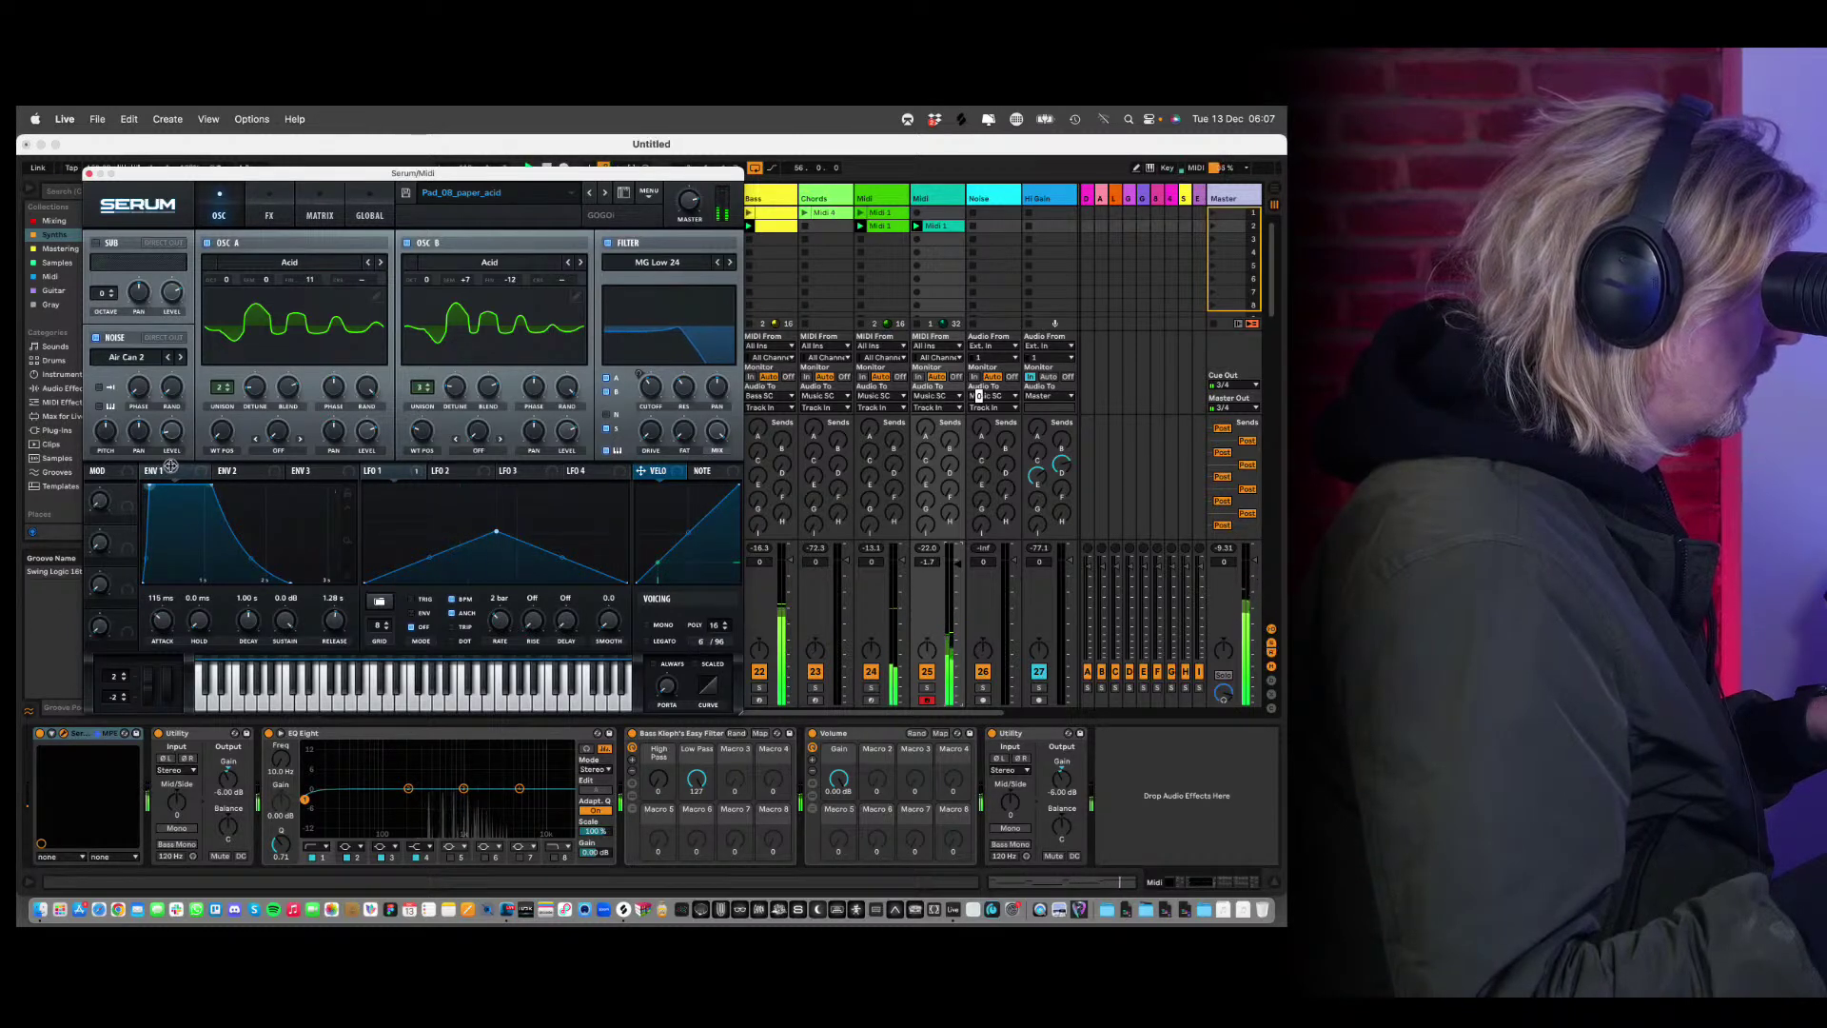
pyautogui.click(934, 566)
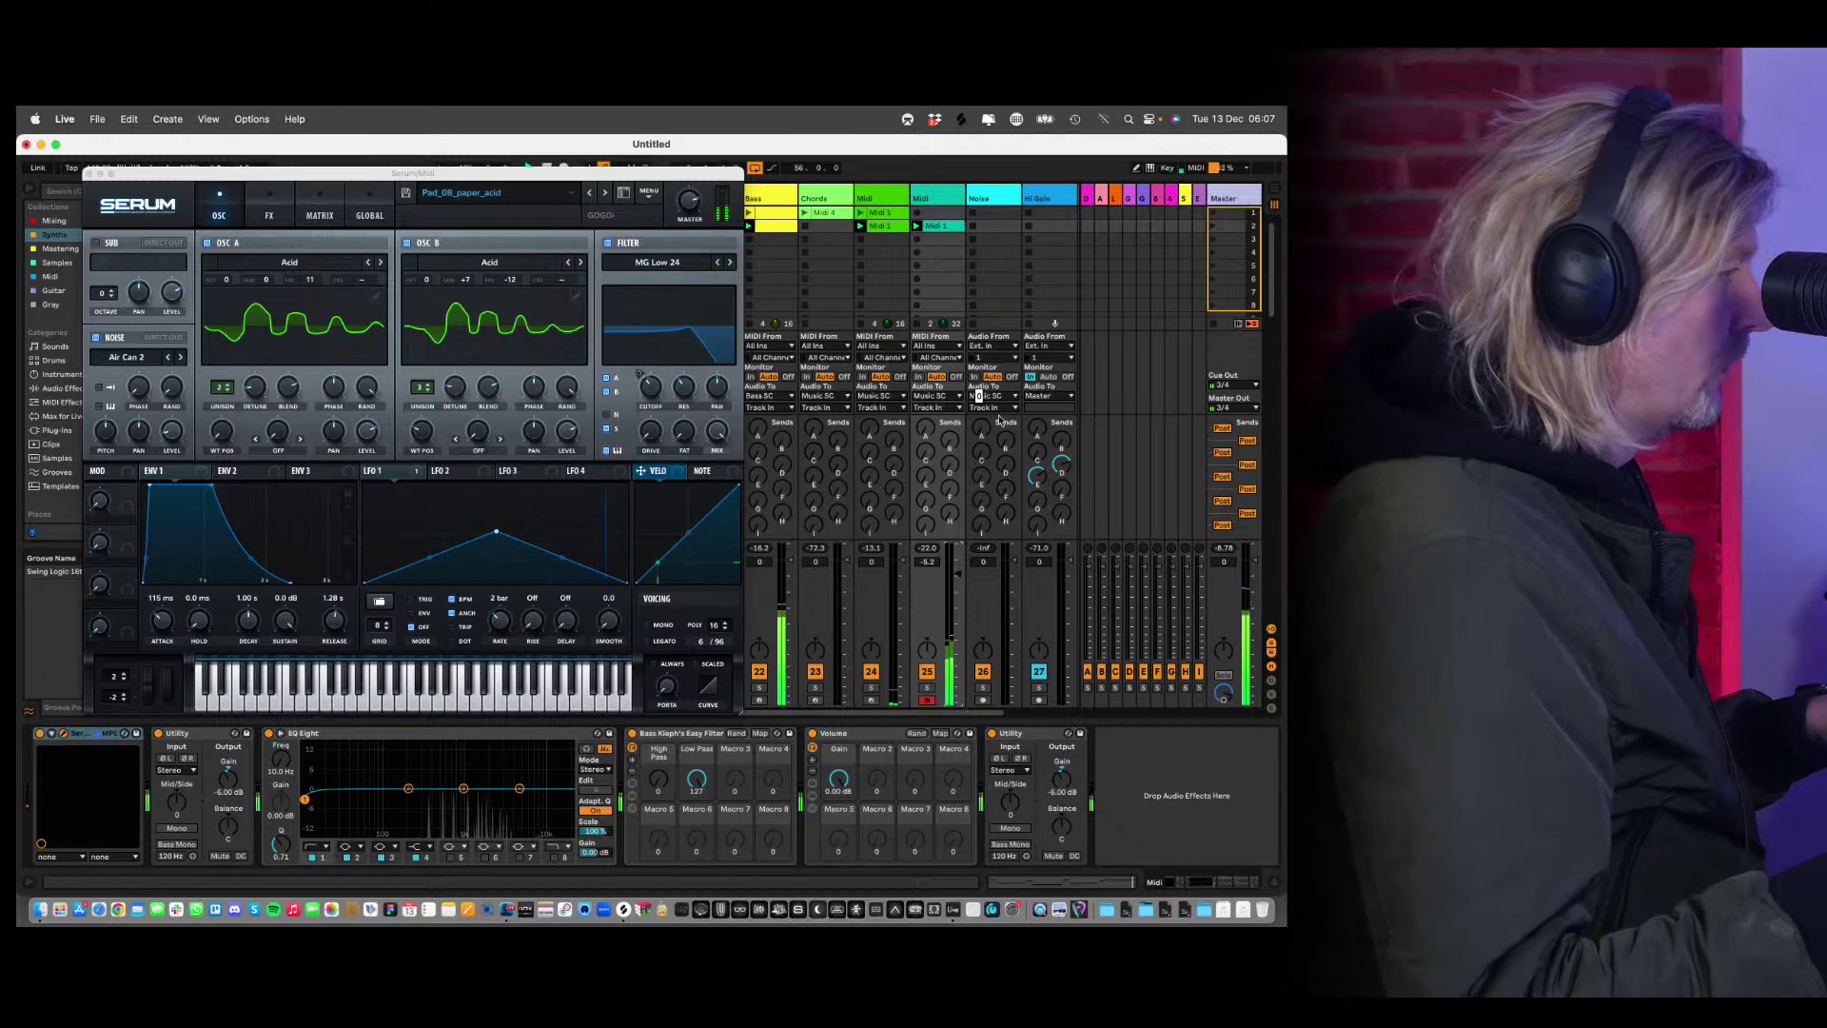
pyautogui.click(88, 174)
# Launch the second scene and the first scene in turn to compare how they sound.
pyautogui.click(1231, 229)
pyautogui.click(928, 201)
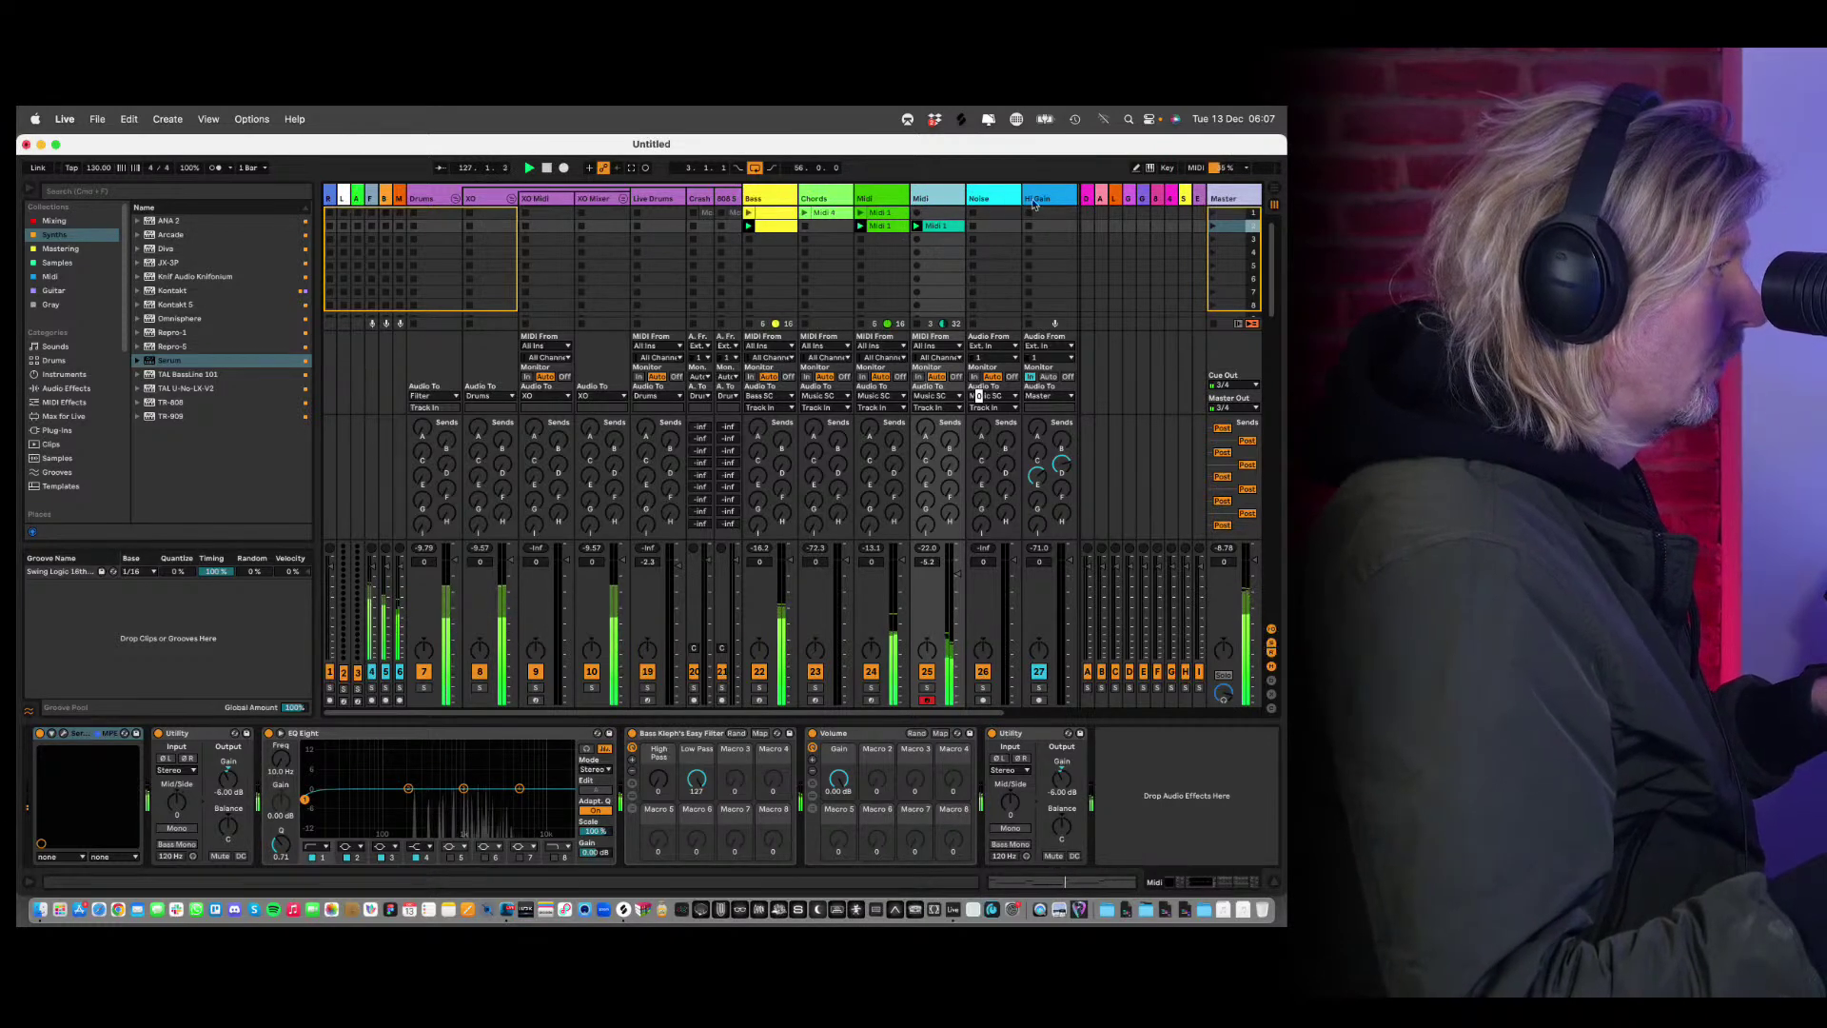
pyautogui.click(1213, 215)
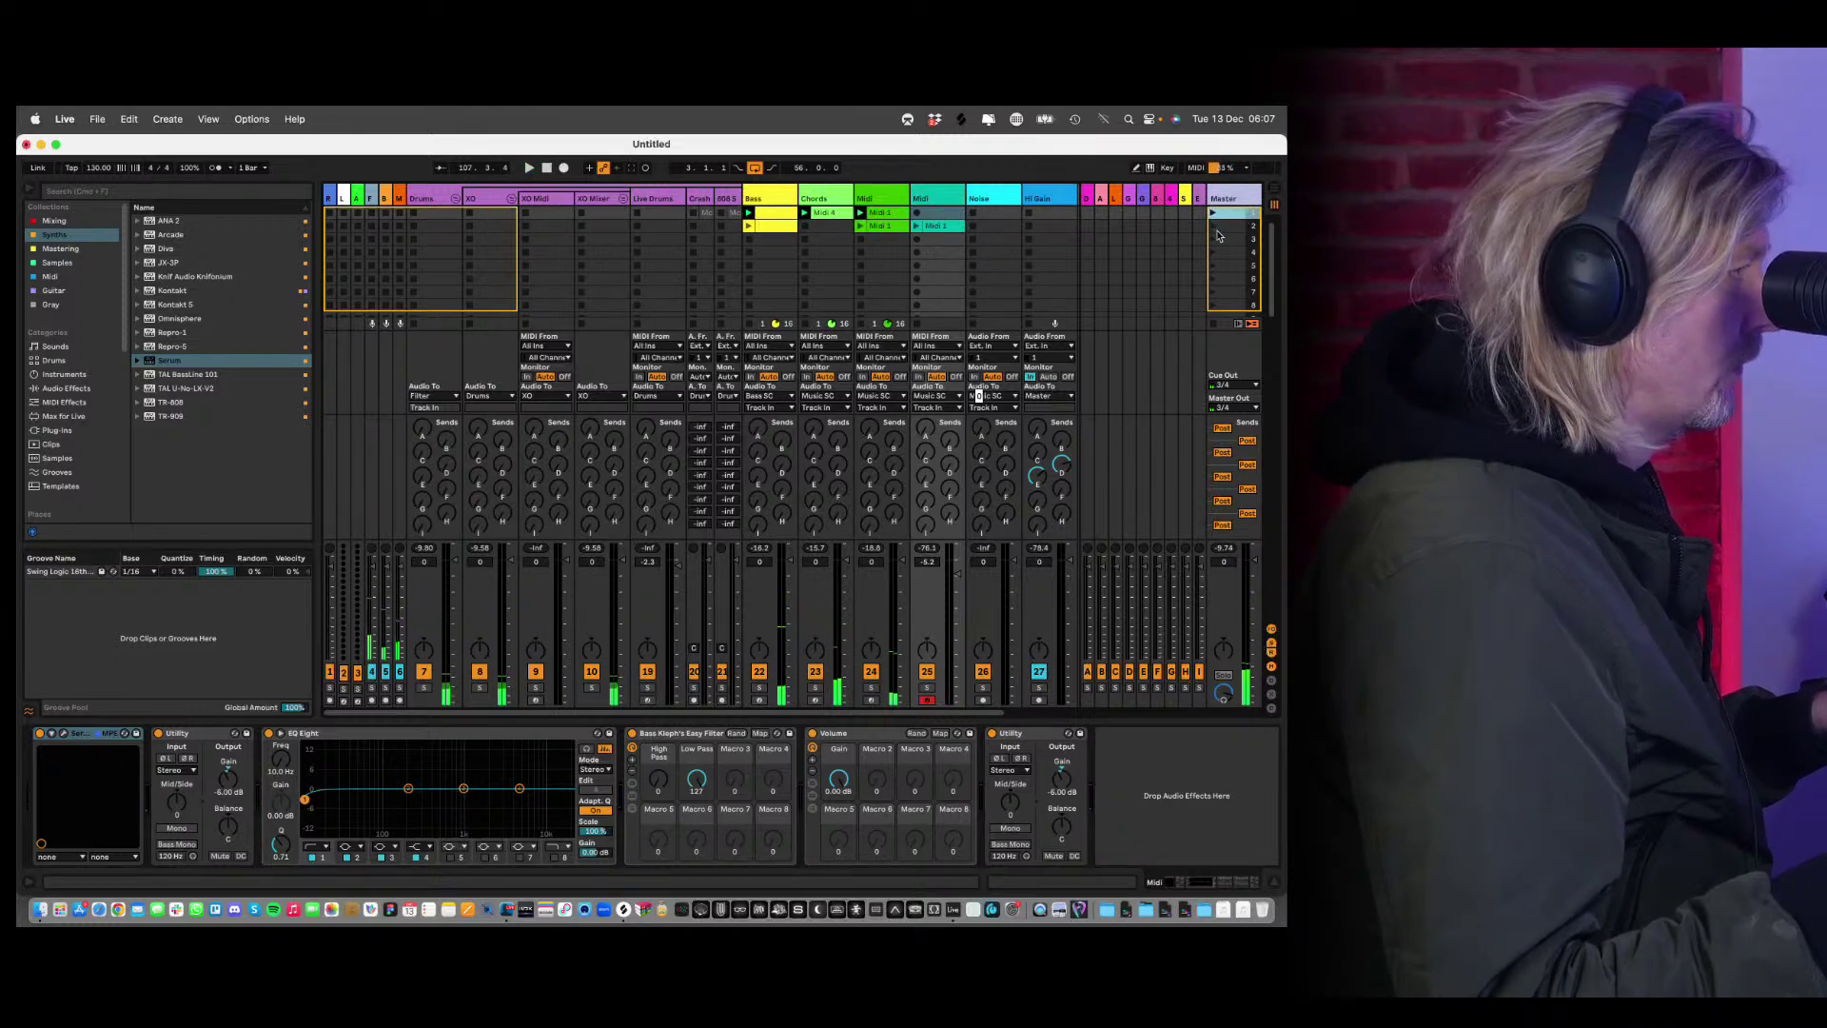
# Open XO on the XO Midi track, leave its preset browser for the pattern editor and listen to the beat.
pyautogui.click(476, 198)
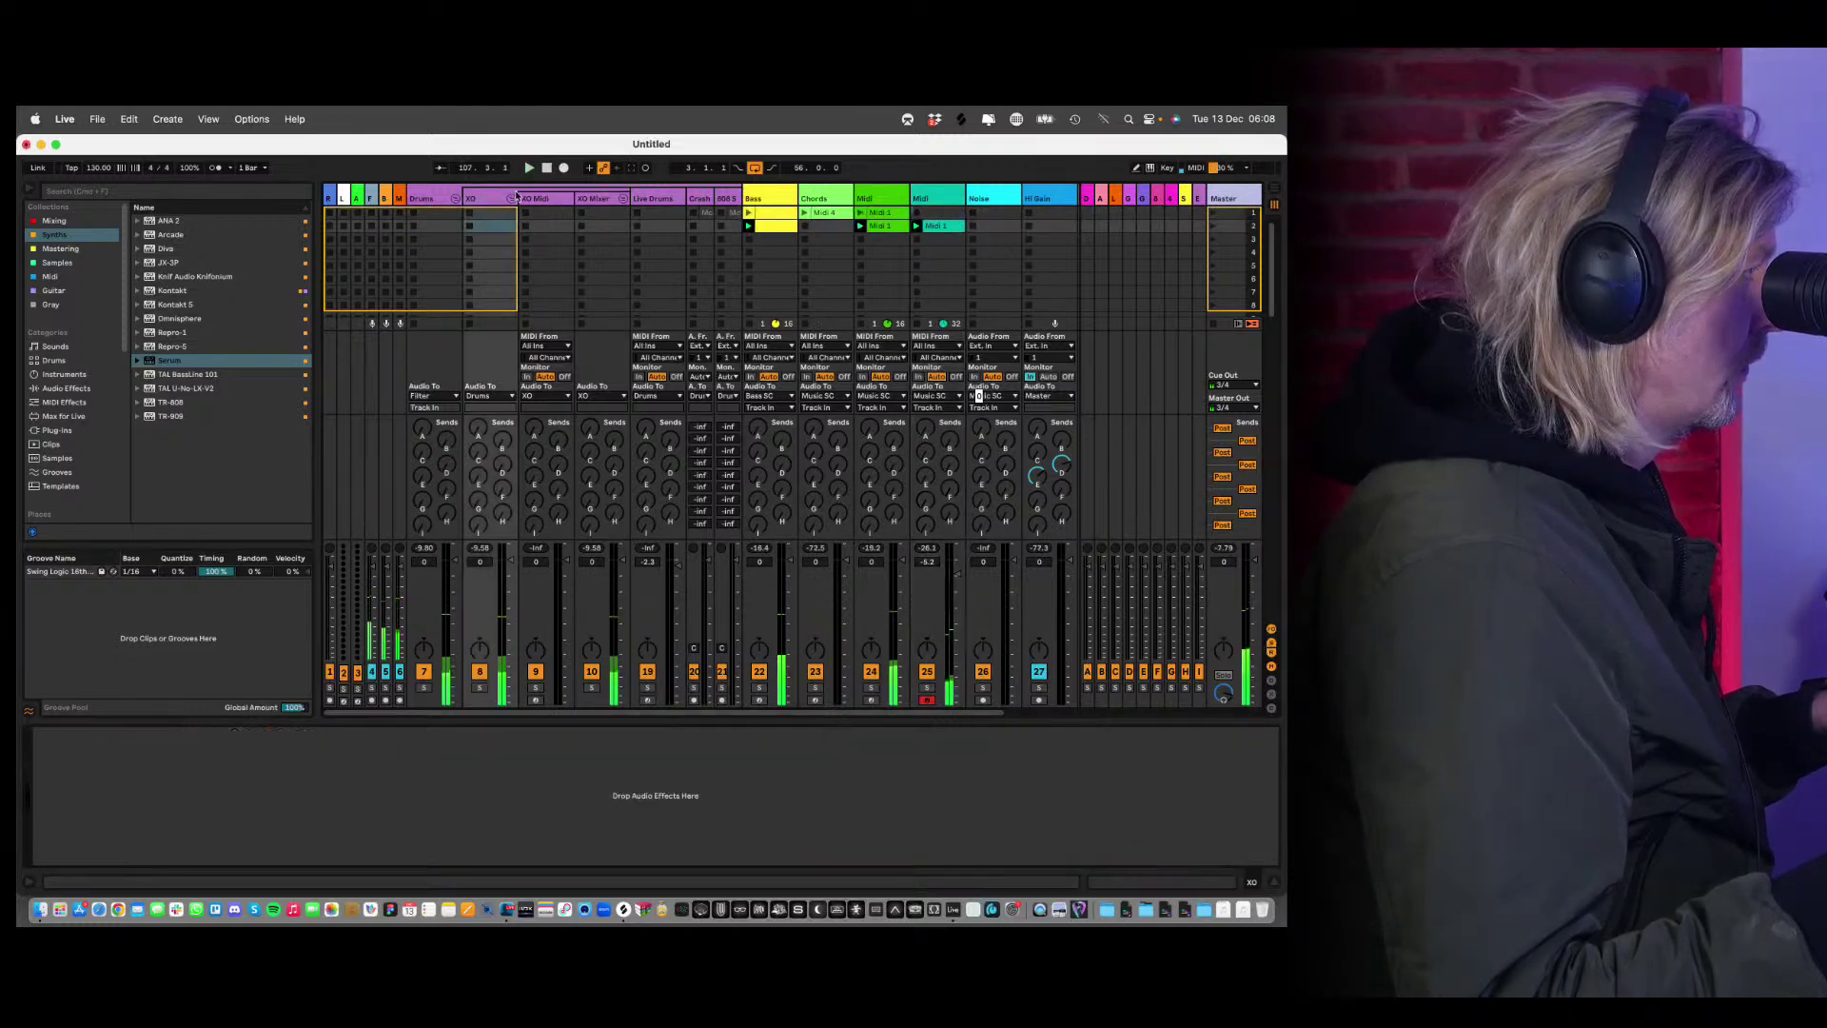
pyautogui.click(538, 198)
pyautogui.click(63, 733)
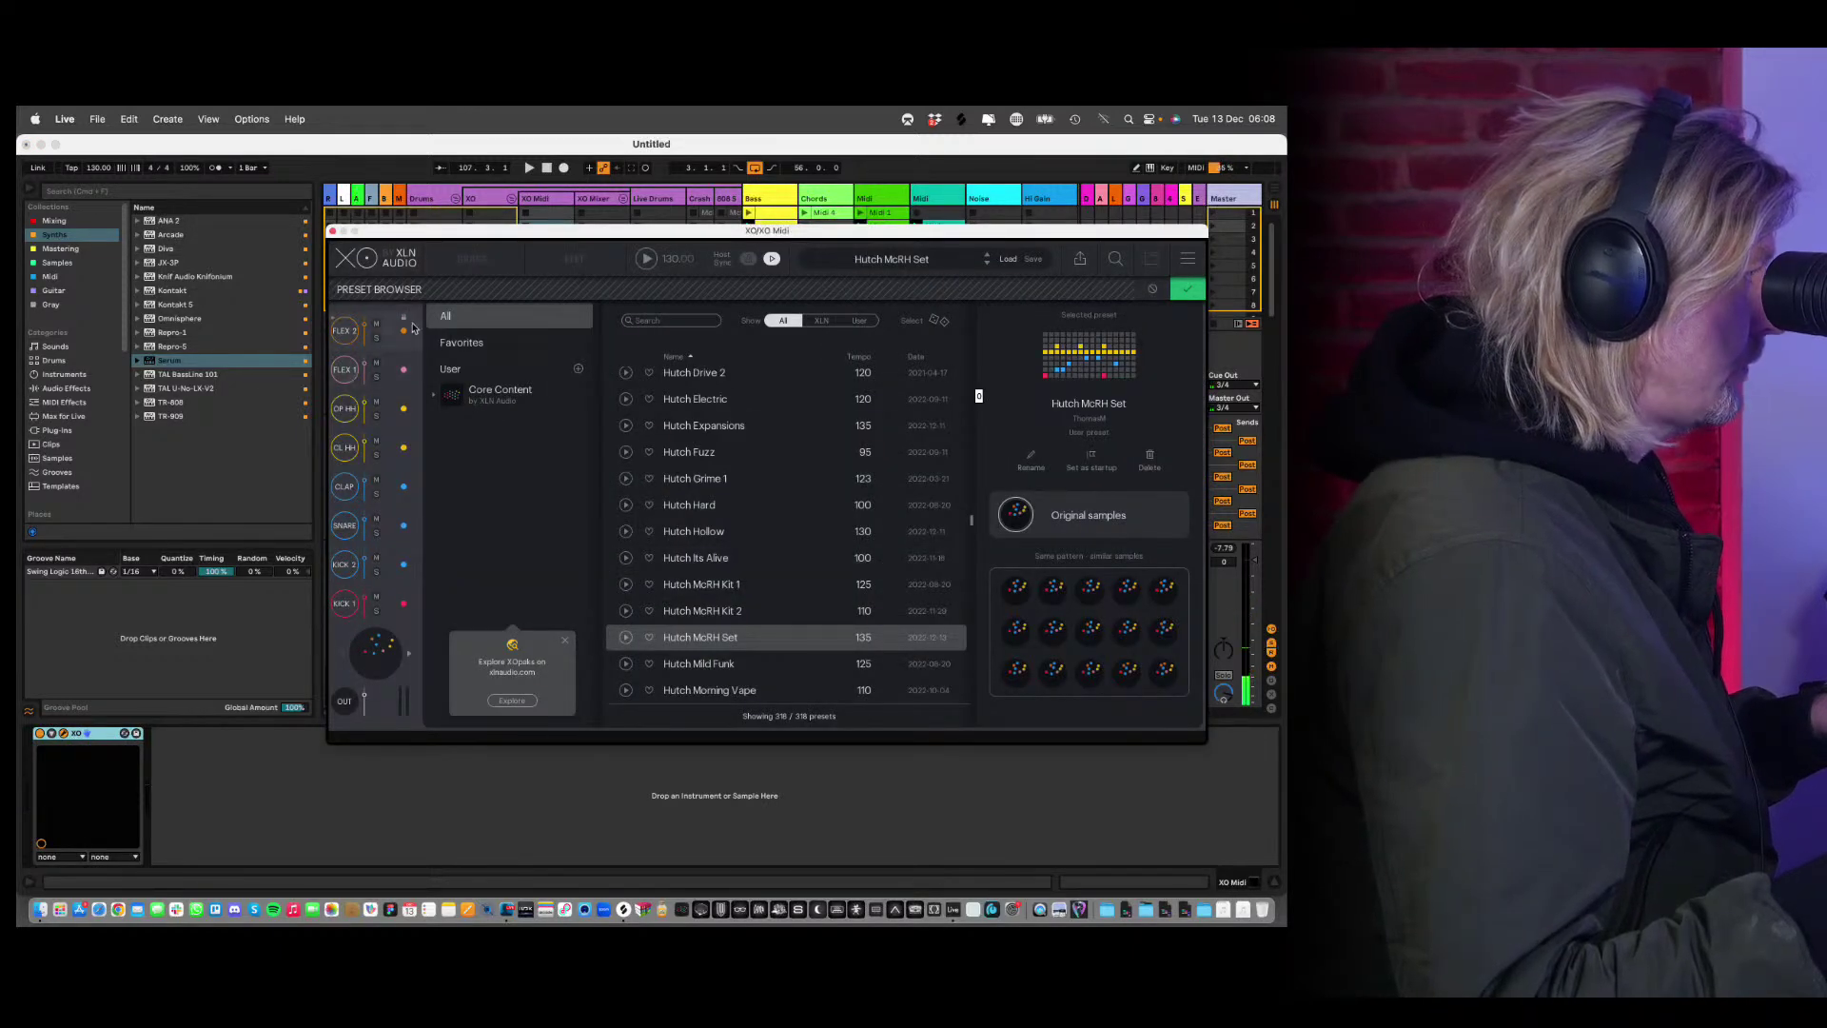
pyautogui.click(1192, 297)
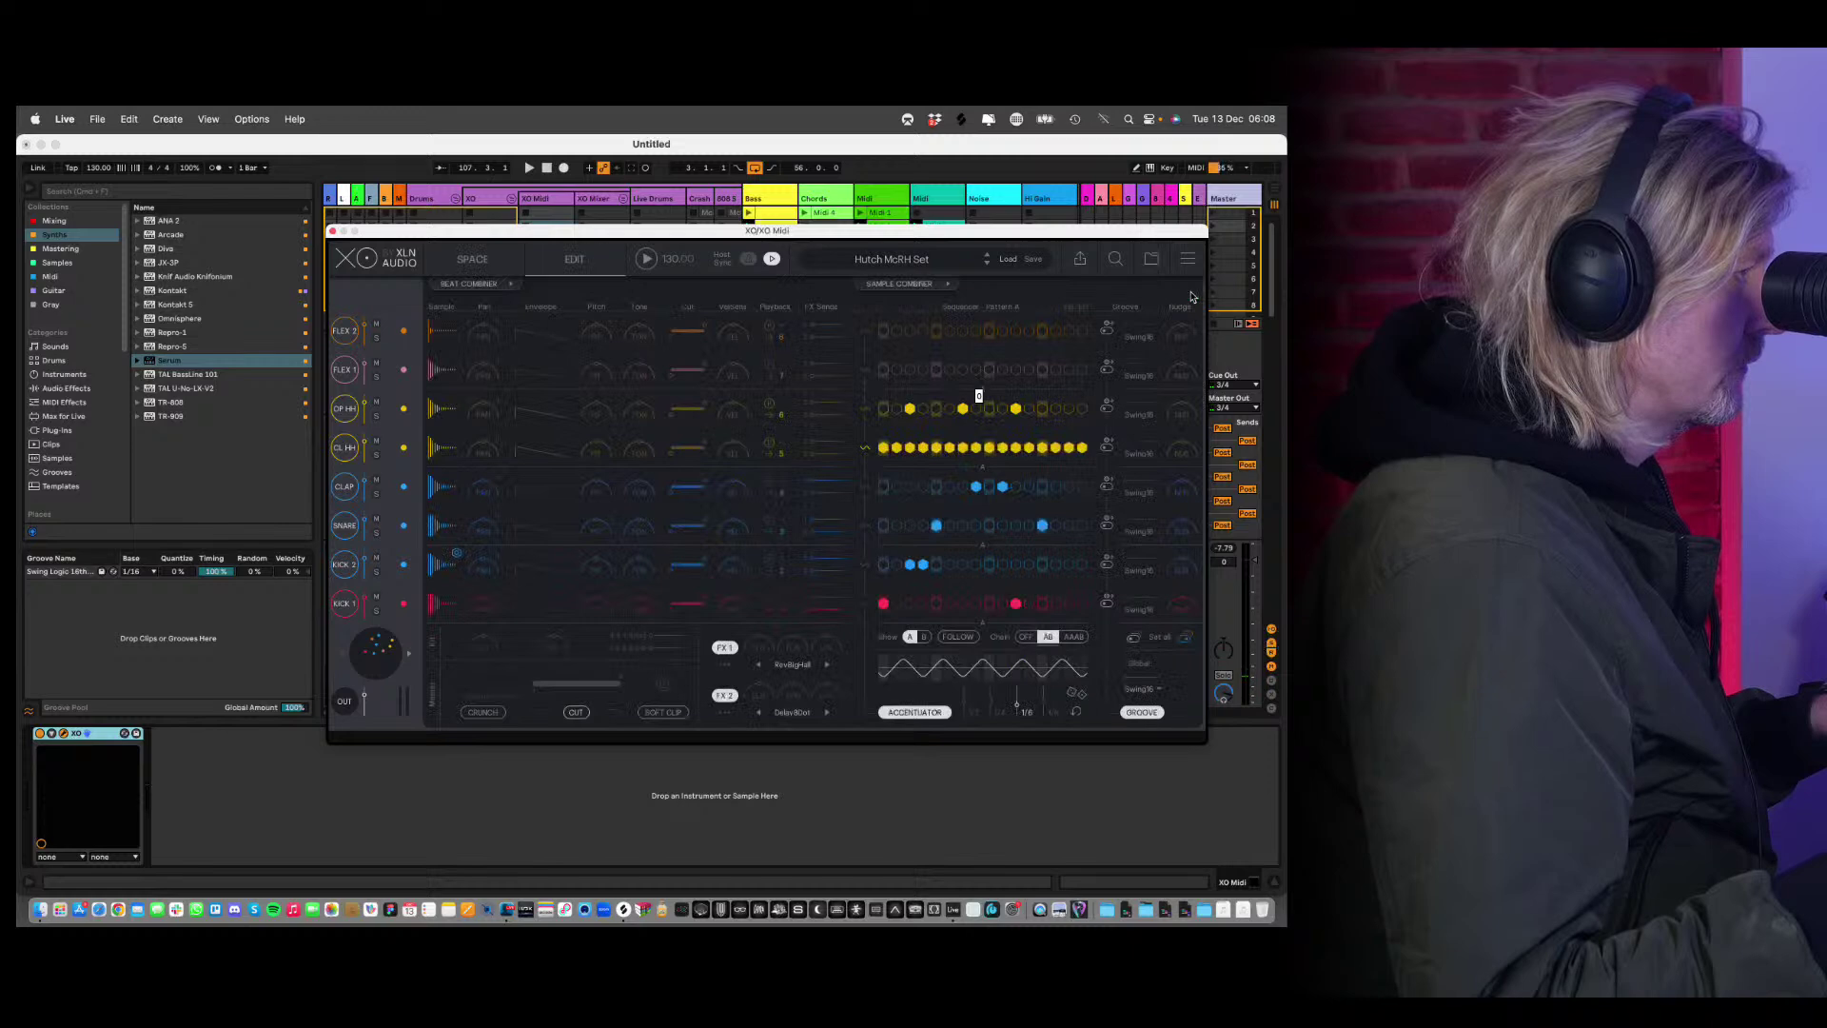
pyautogui.press('space')
pyautogui.moveTo(499, 236); pyautogui.dragTo(588, 376)
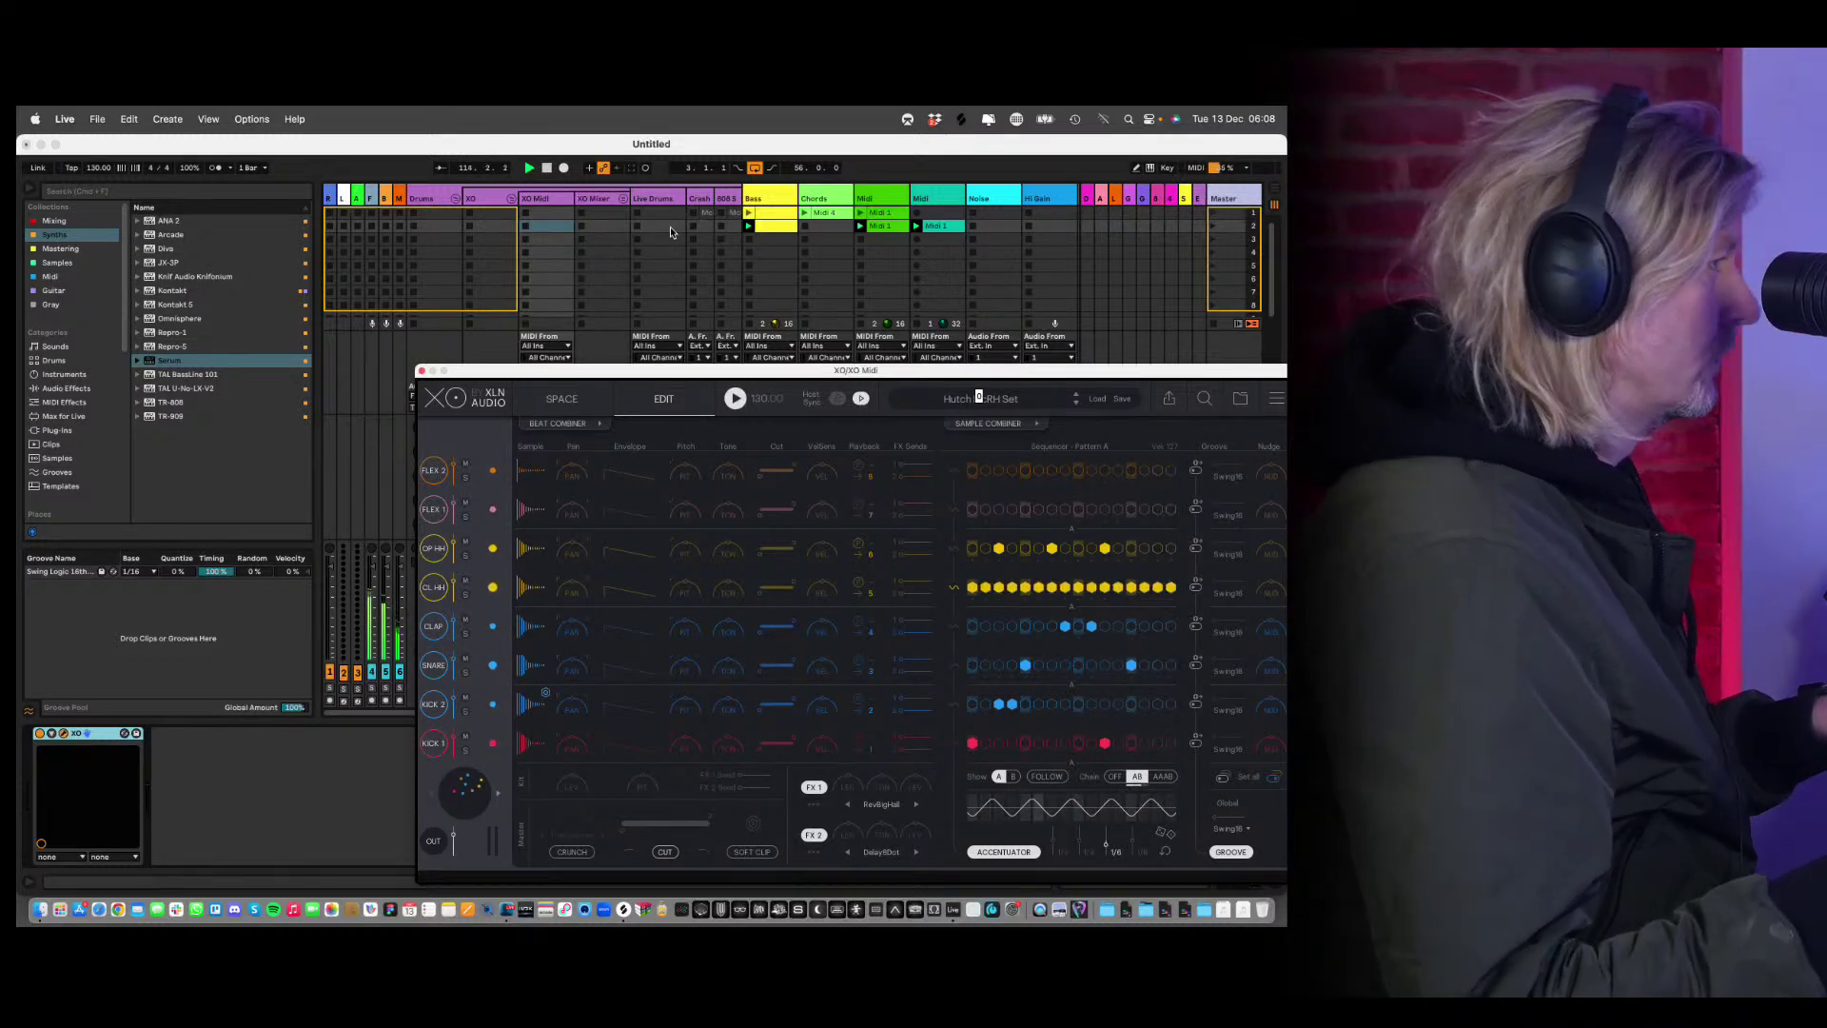
pyautogui.press('space')
# Export XO's beat as MIDI into the XO Midi track's clip slots for the first two scenes.
pyautogui.click(1202, 400)
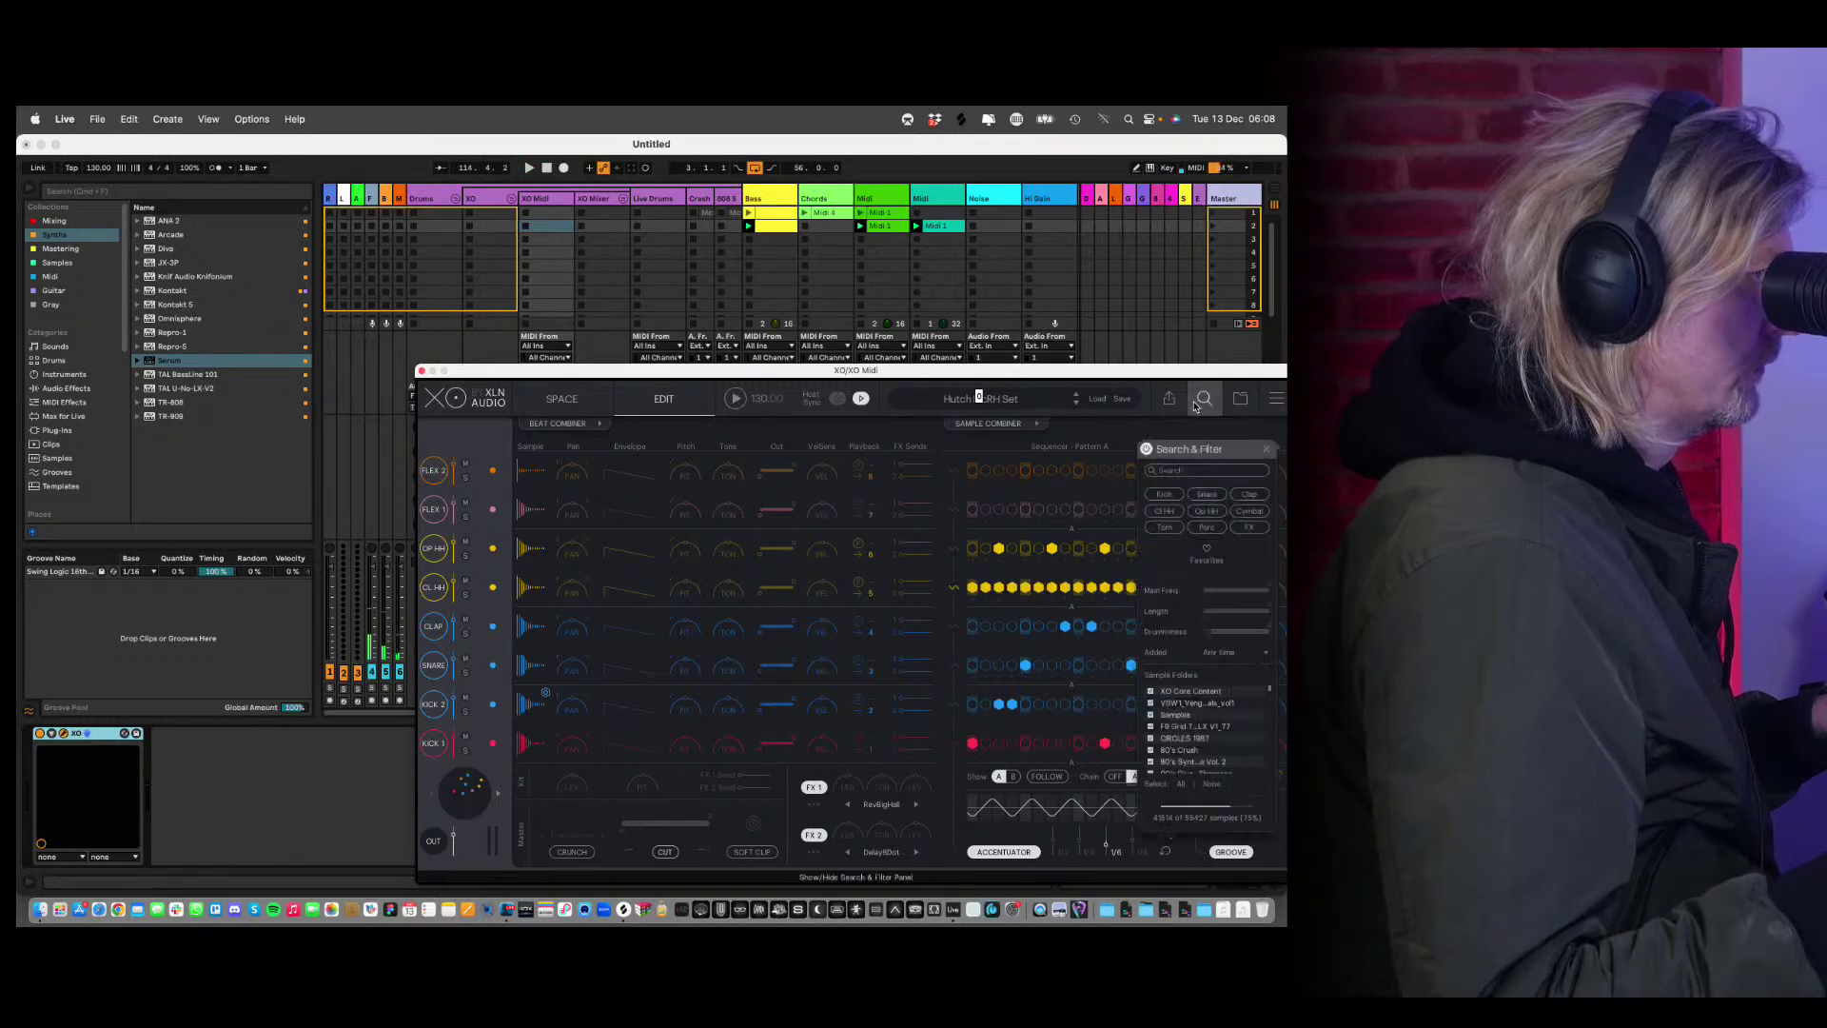
pyautogui.click(1168, 398)
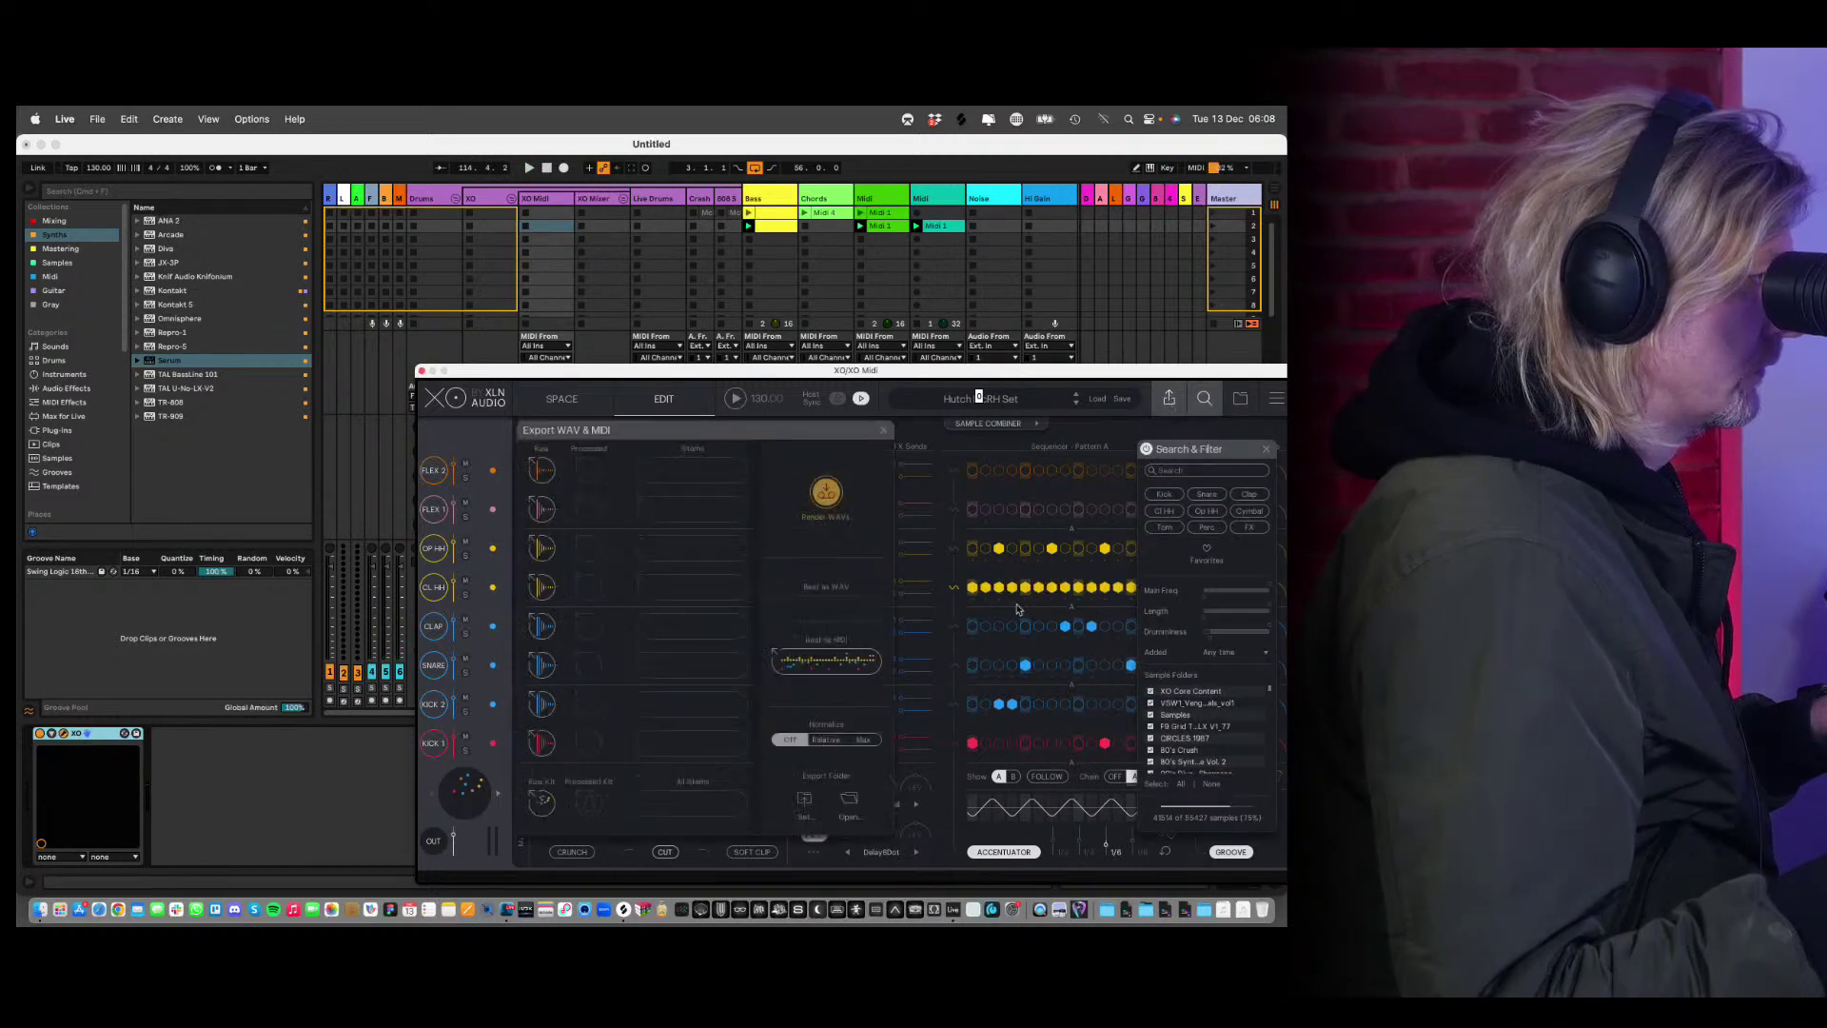
pyautogui.moveTo(826, 660); pyautogui.dragTo(551, 235)
pyautogui.moveTo(555, 220); pyautogui.dragTo(553, 219)
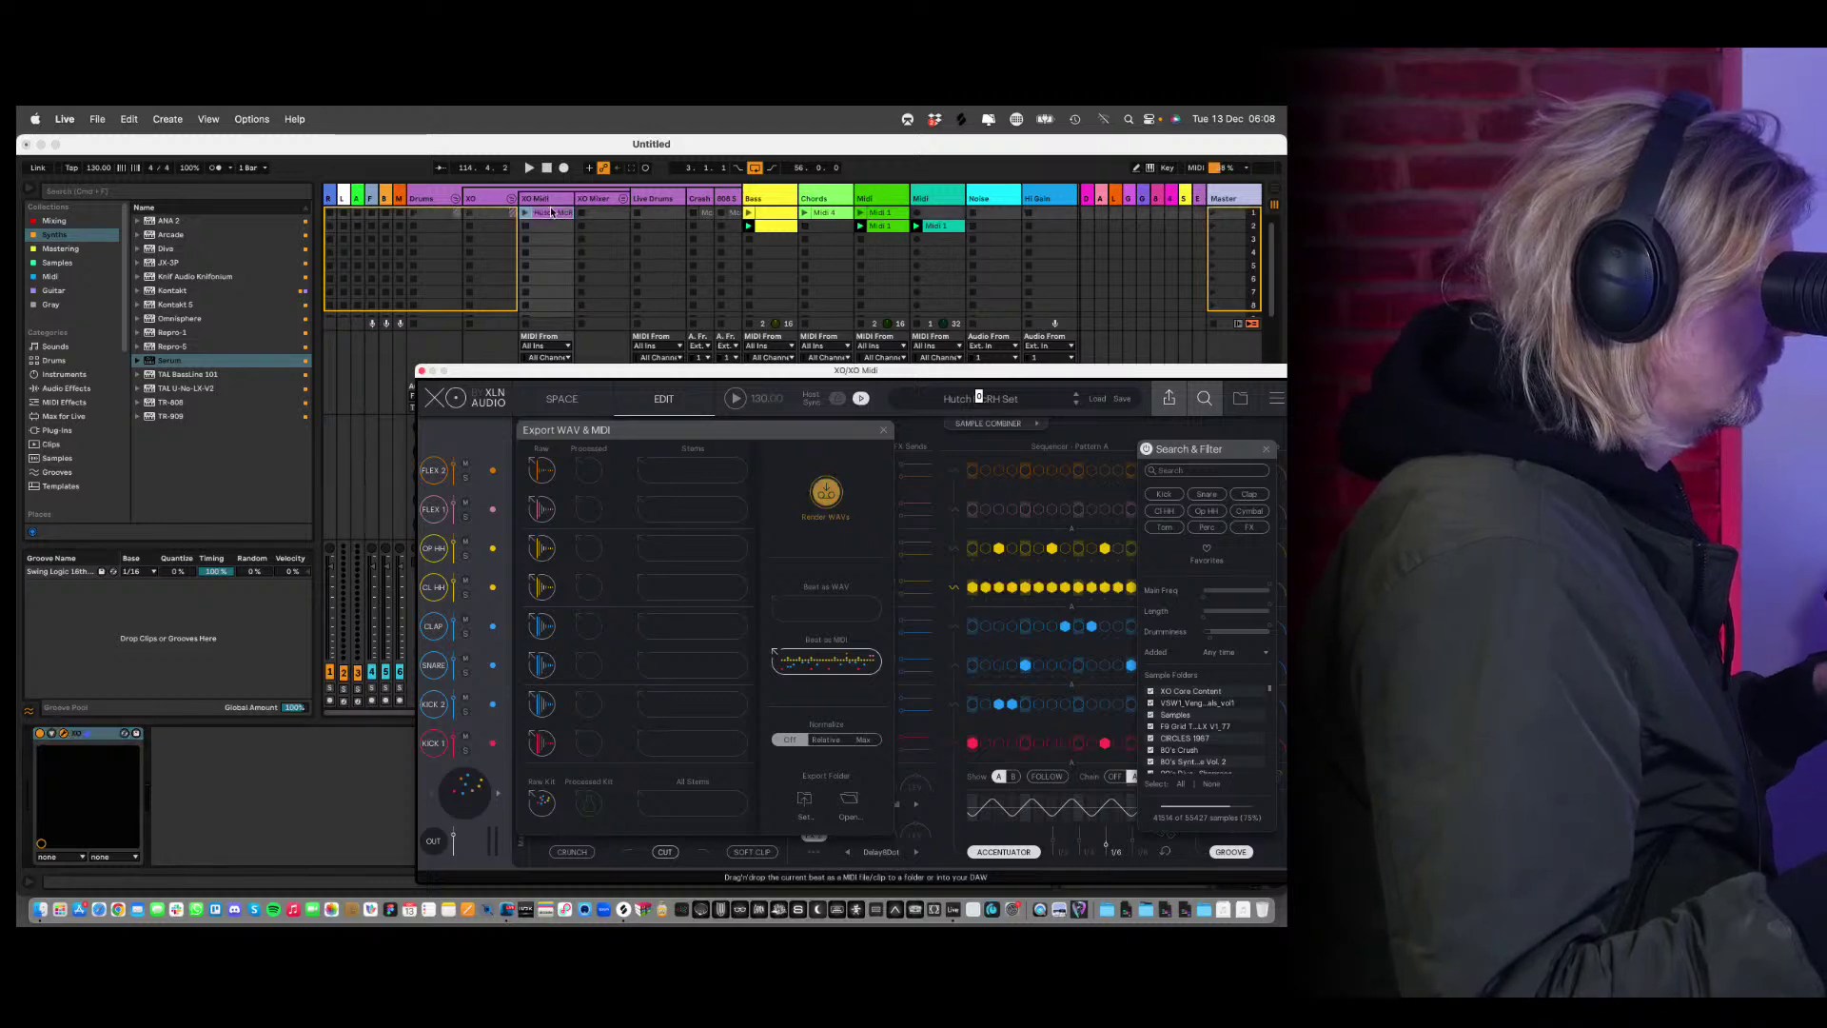
# Switch off XO's own host-synced playback and launch the beat clips of the first and second scenes.
pyautogui.click(831, 406)
pyautogui.press('space')
pyautogui.click(524, 213)
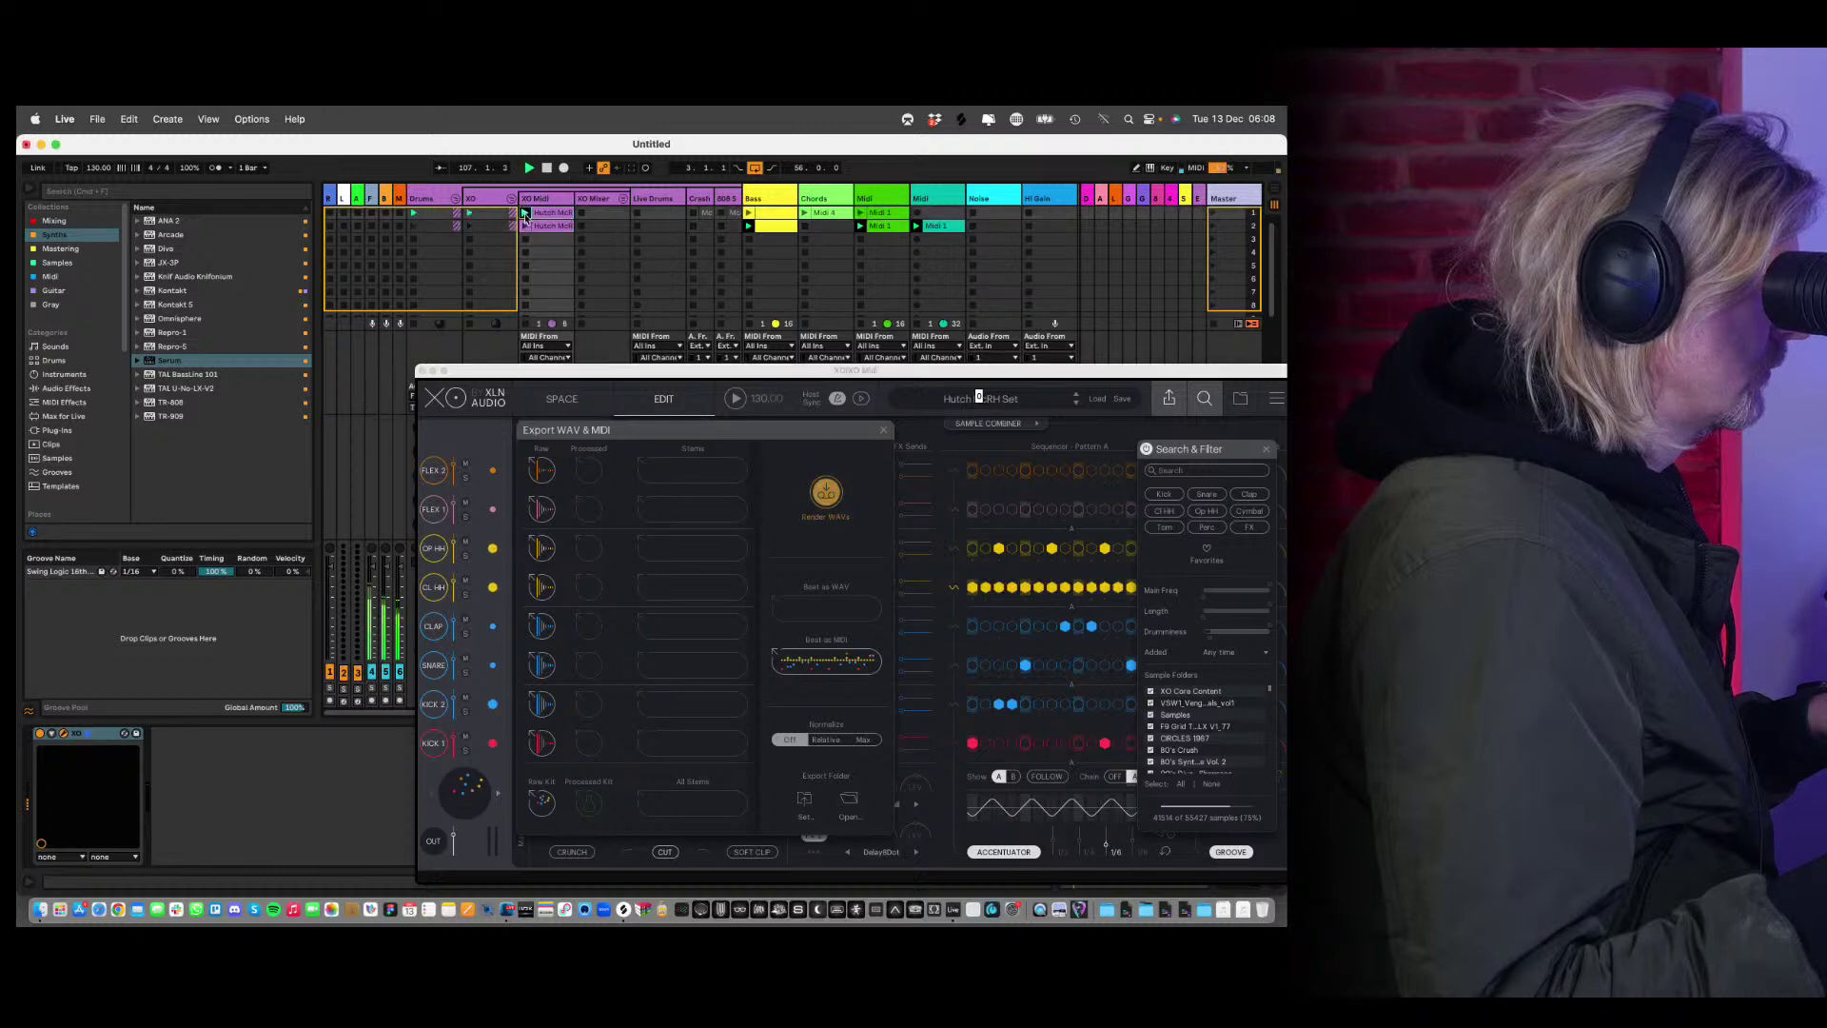
pyautogui.click(524, 227)
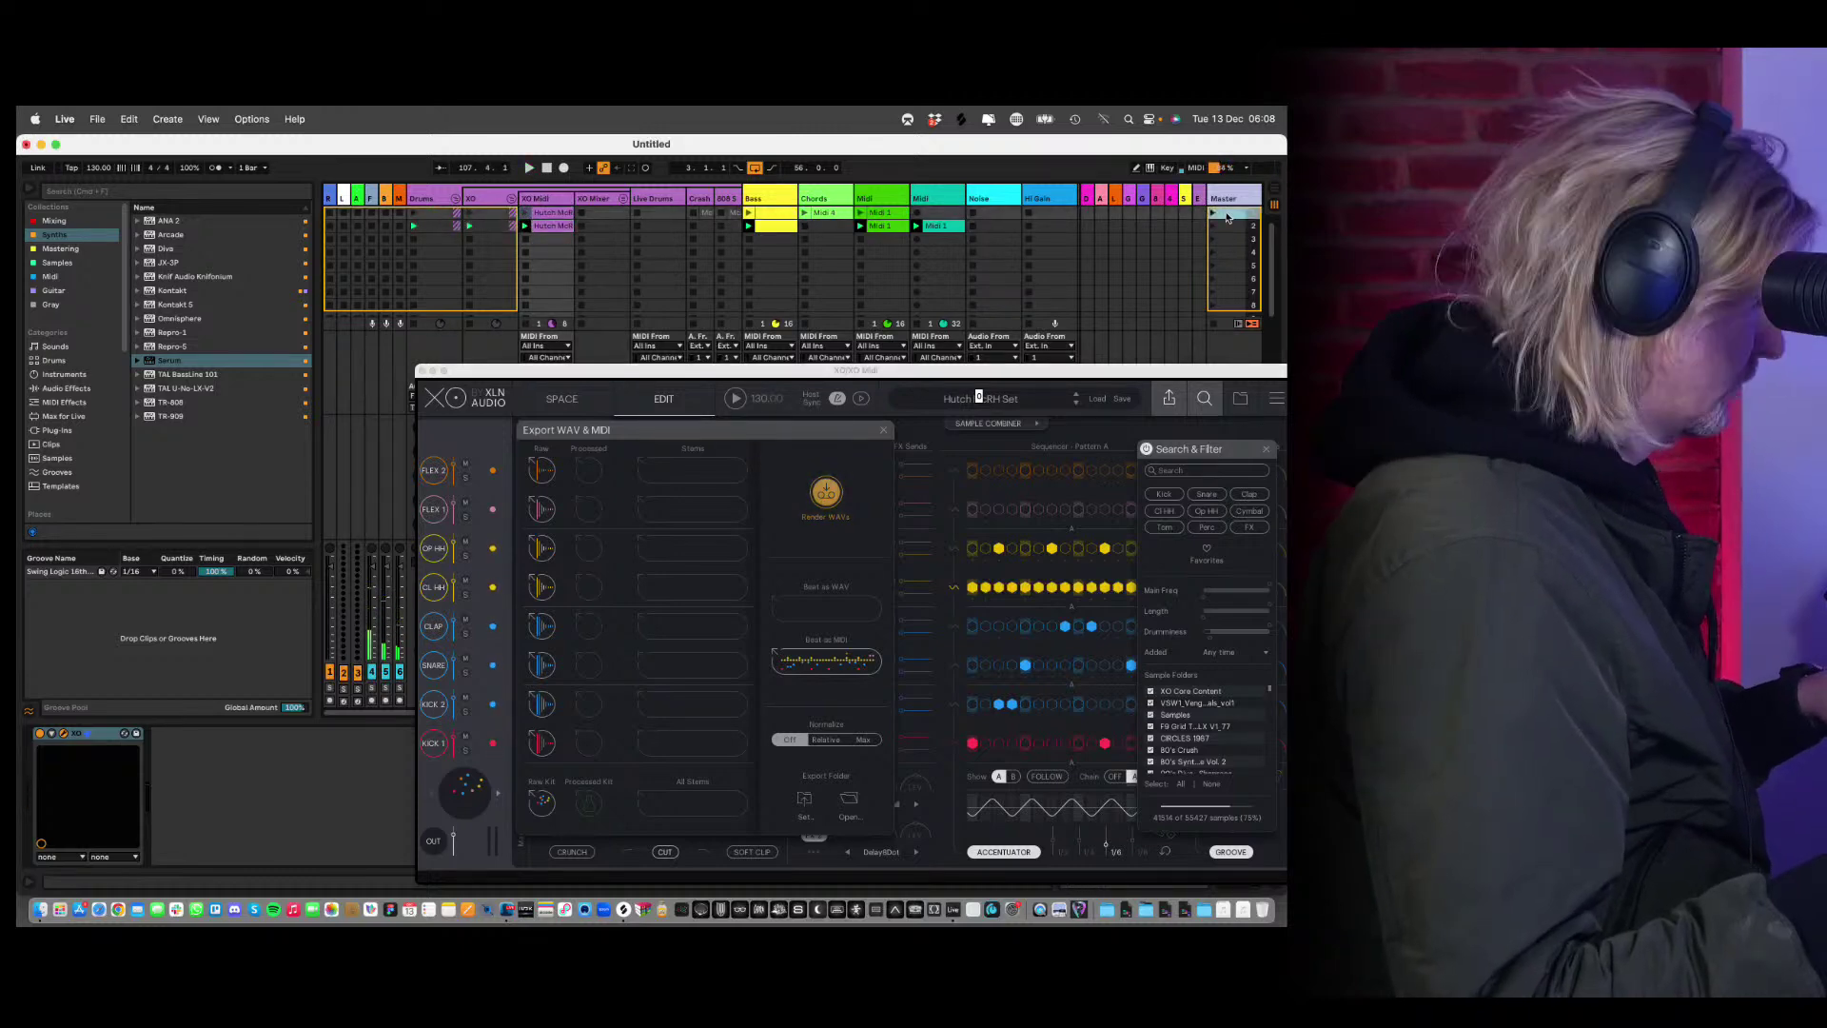
# Copy the XO Midi track's first beat clip into the Live Drums track's first slot, open its notes and close XO's window.
pyautogui.press('Tab')
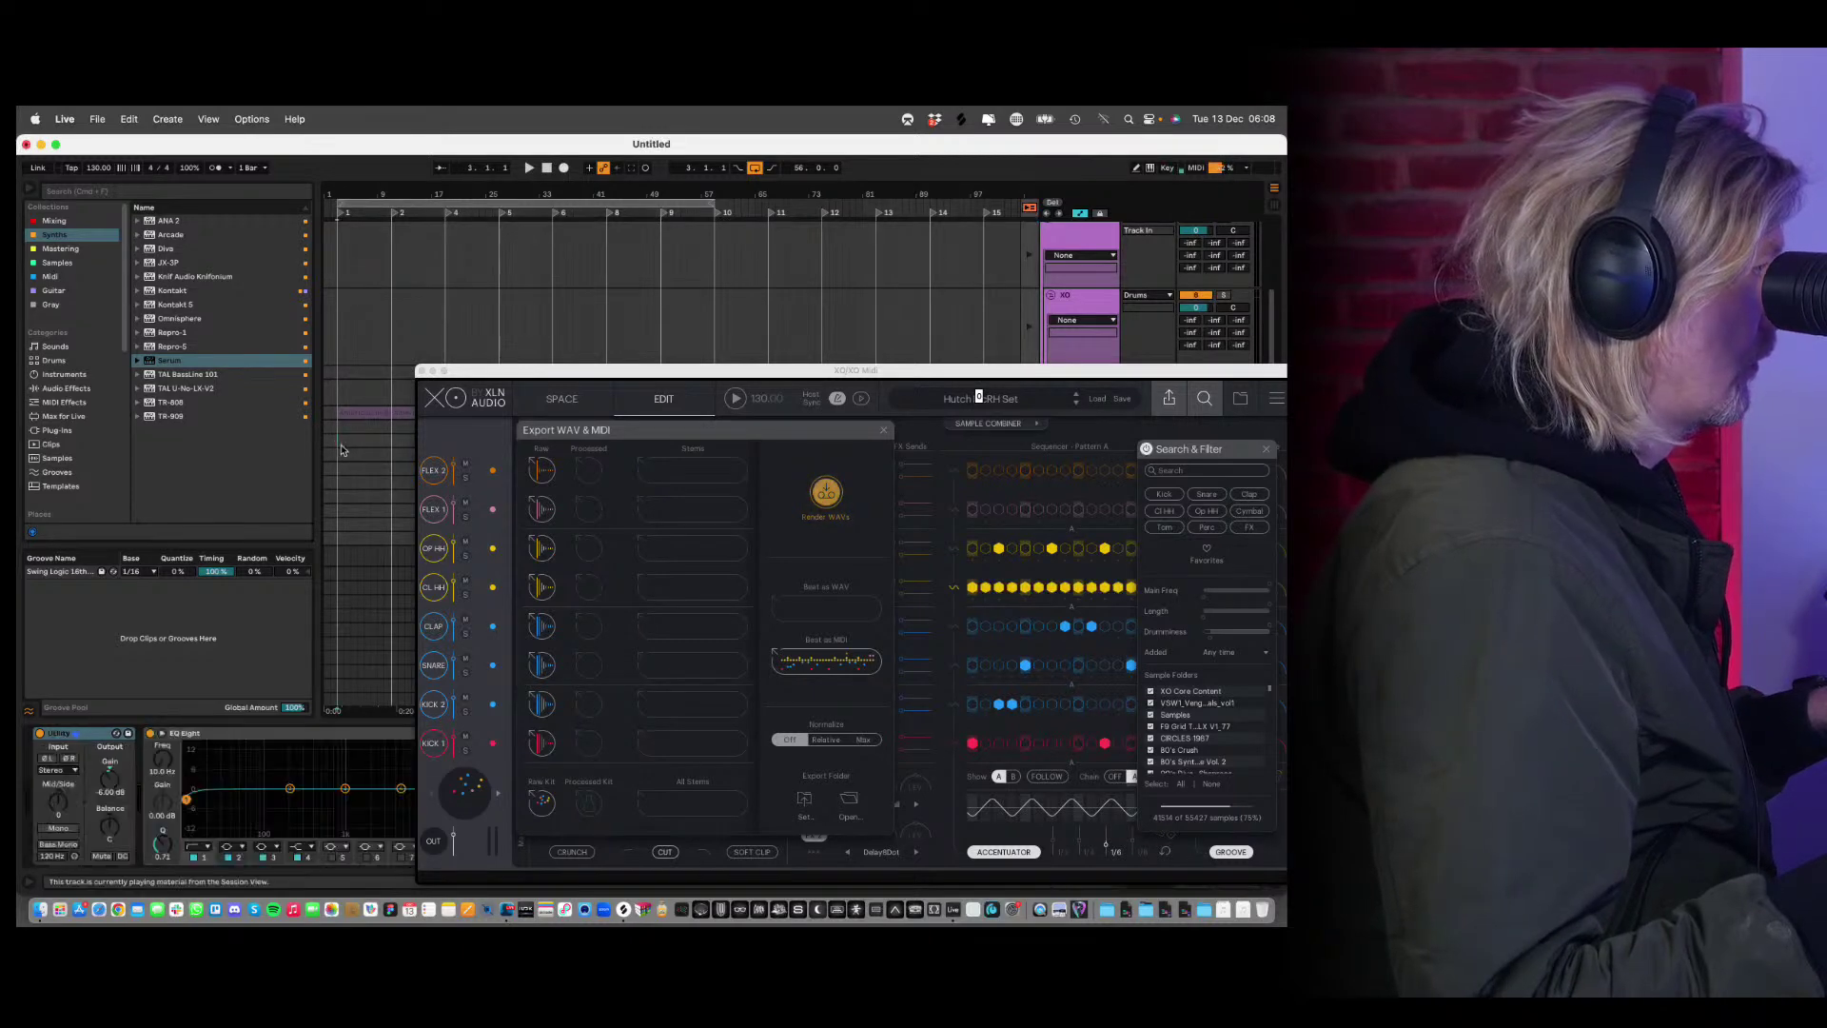
pyautogui.press('Tab')
pyautogui.moveTo(547, 212); pyautogui.dragTo(655, 213)
pyautogui.doubleClick(655, 213)
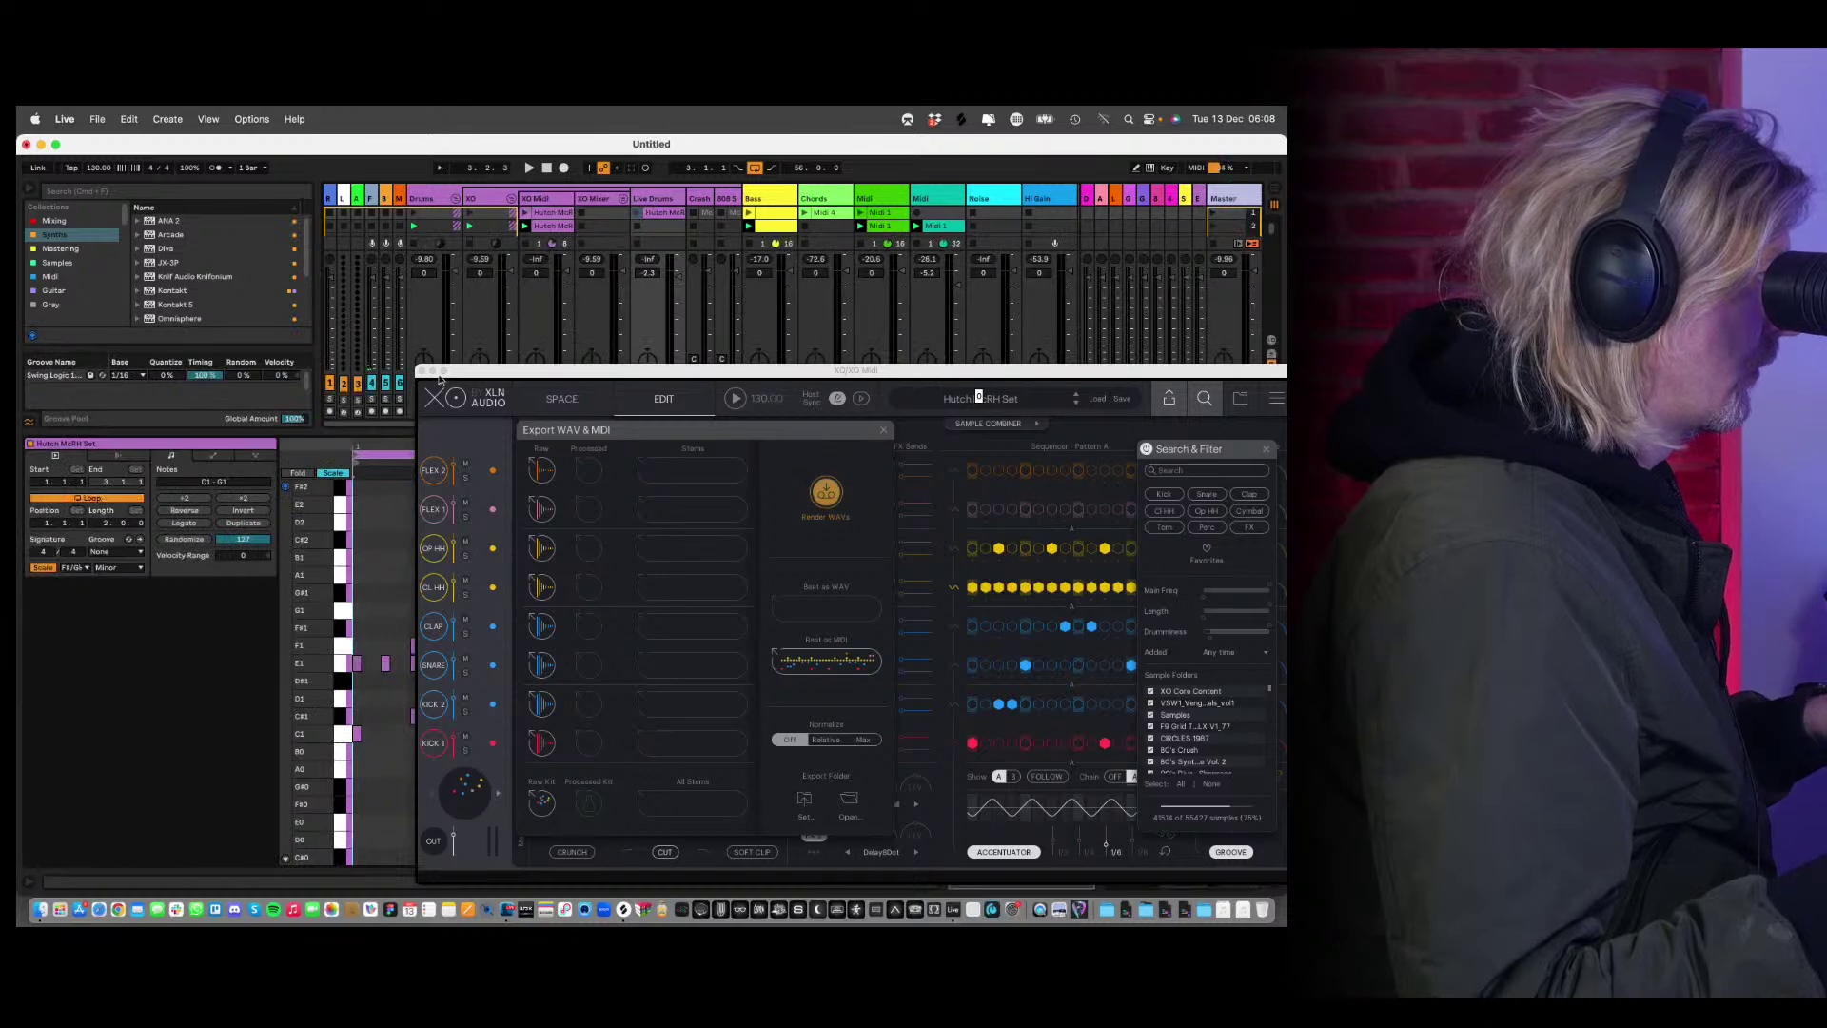
pyautogui.click(421, 372)
# Deactivate the E1–G1 and C#1 notes in the Live Drums clip and copy the clip into the track's second slot.
pyautogui.moveTo(362, 619); pyautogui.dragTo(1275, 669)
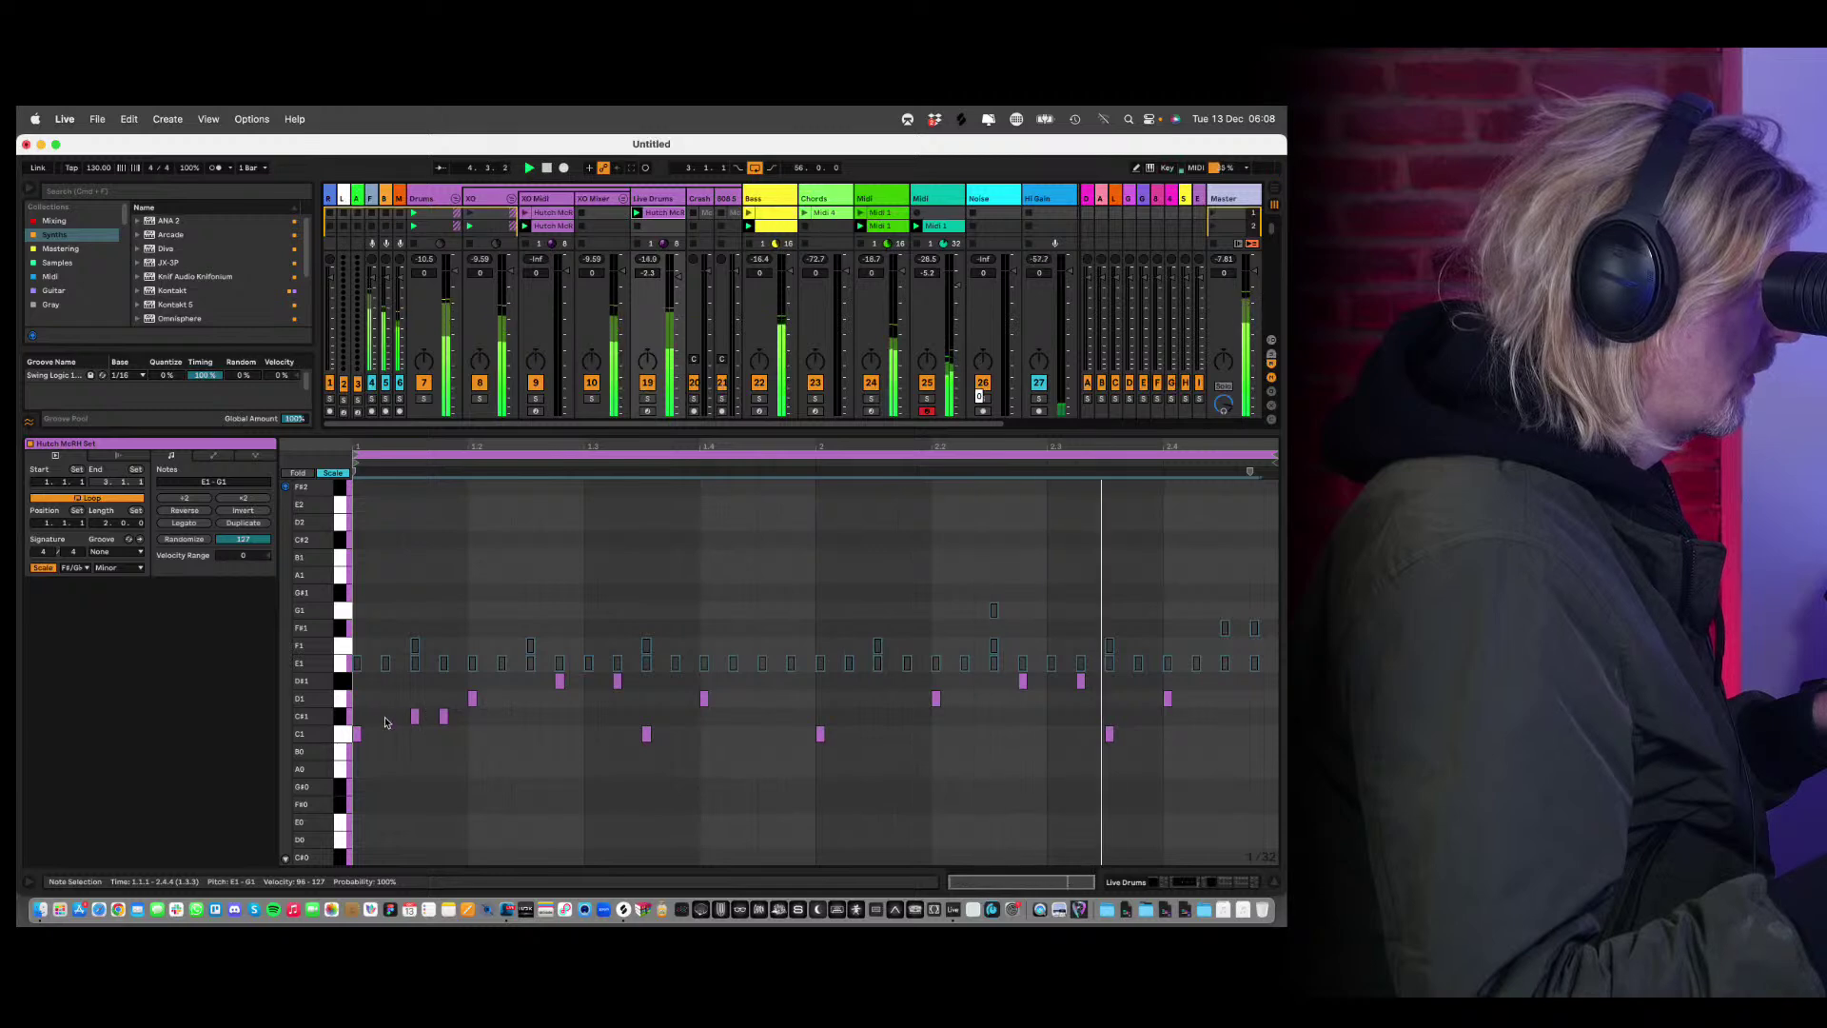
pyautogui.click(344, 718)
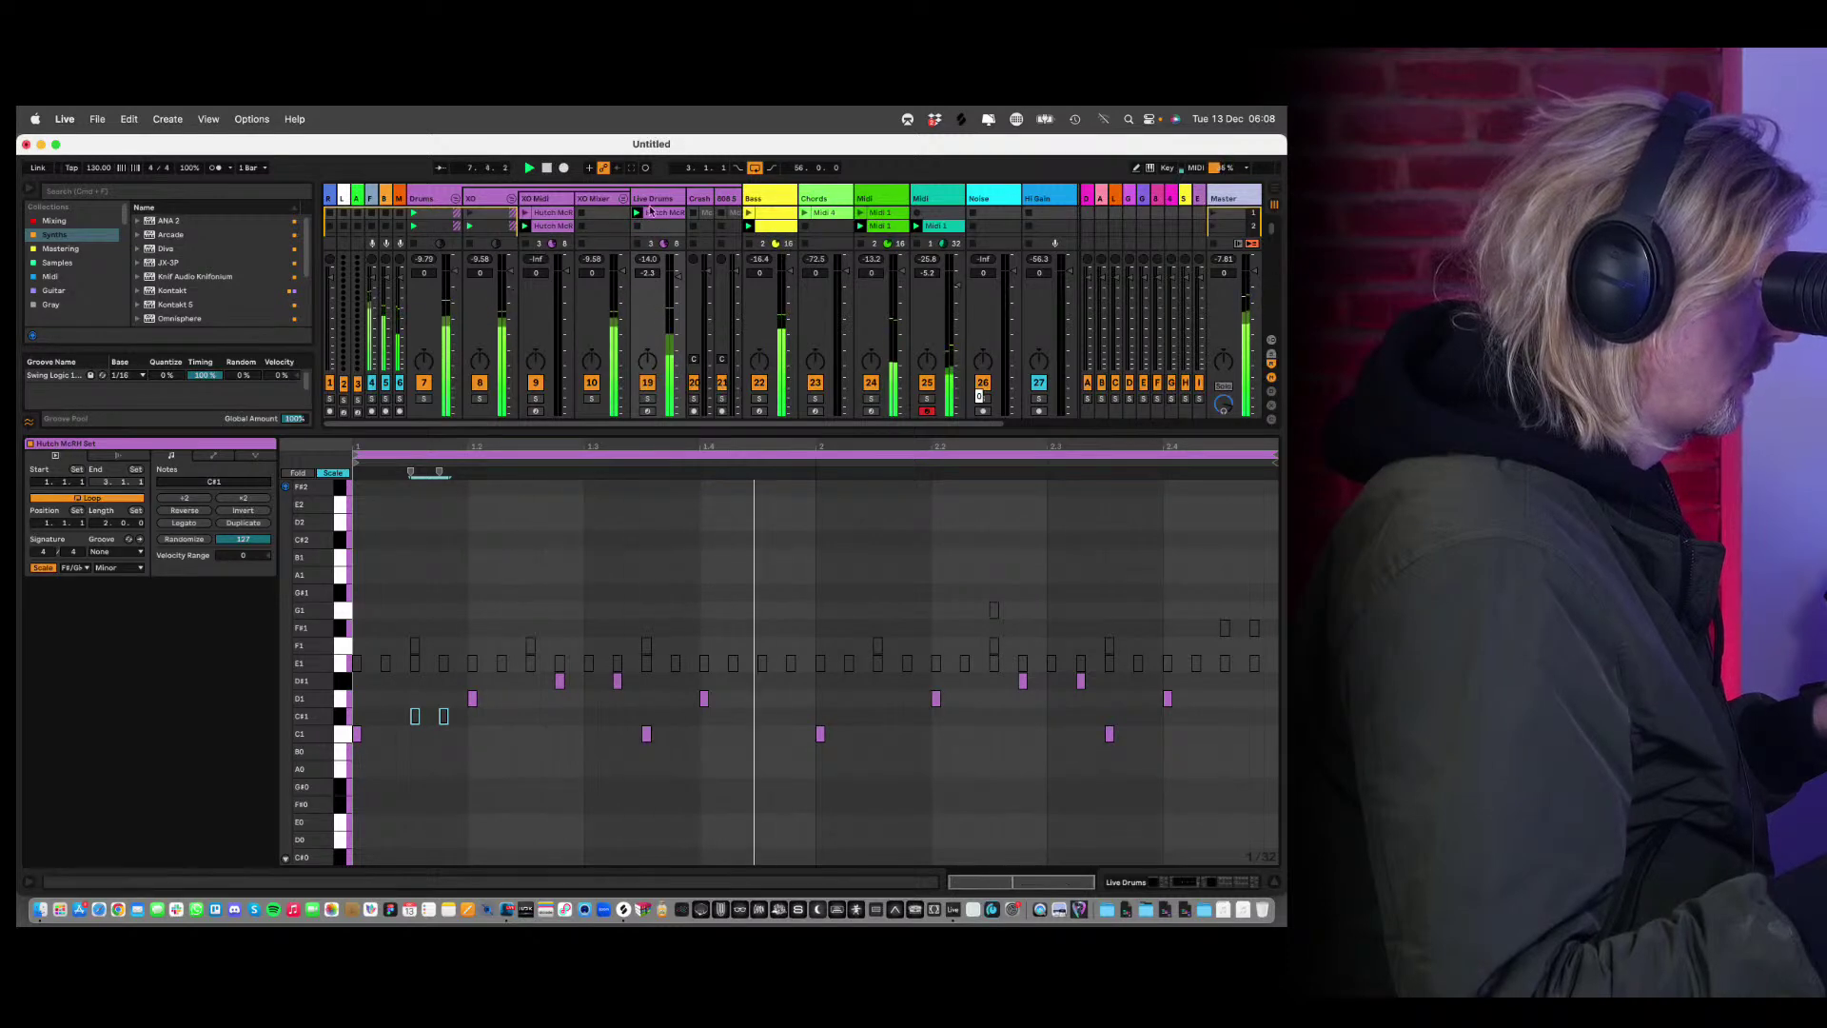
pyautogui.moveTo(654, 212); pyautogui.dragTo(657, 227)
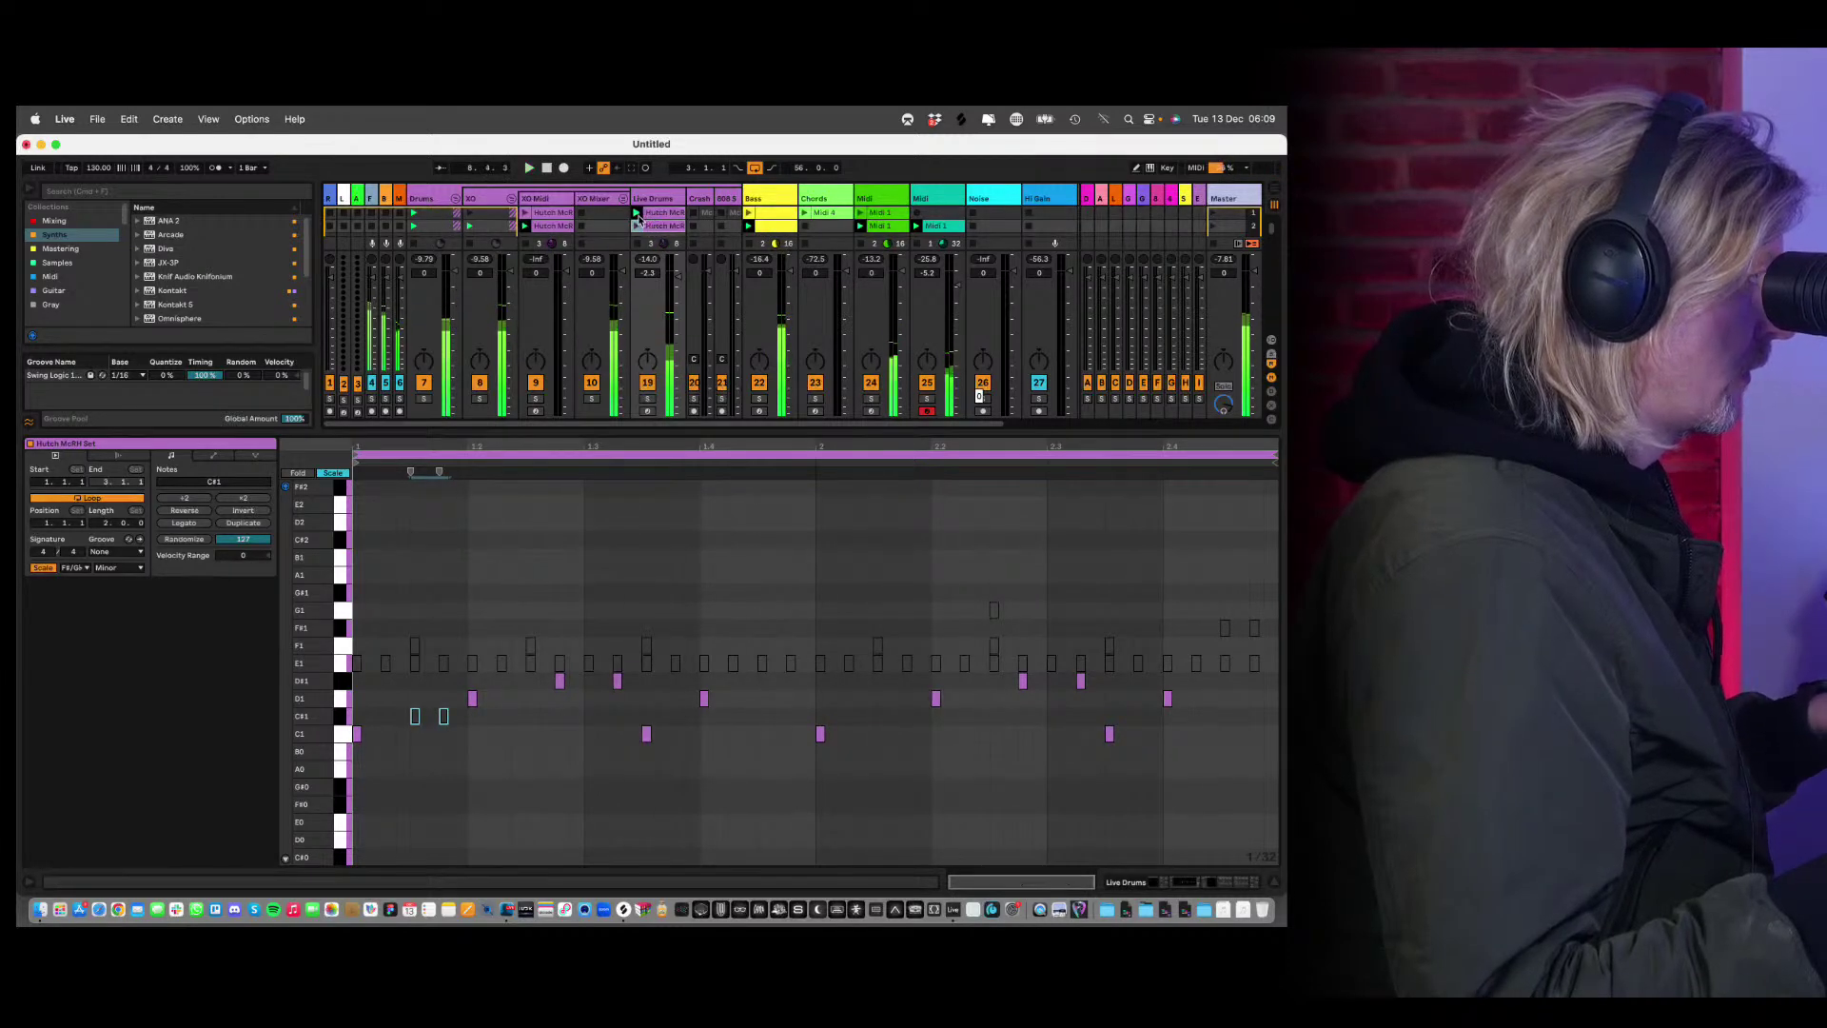
# Open Live Drums' devices, solo the Drums group and enable EQ Eight's band 8 as a high cut at about 7.3 kHz.
pyautogui.doubleClick(654, 200)
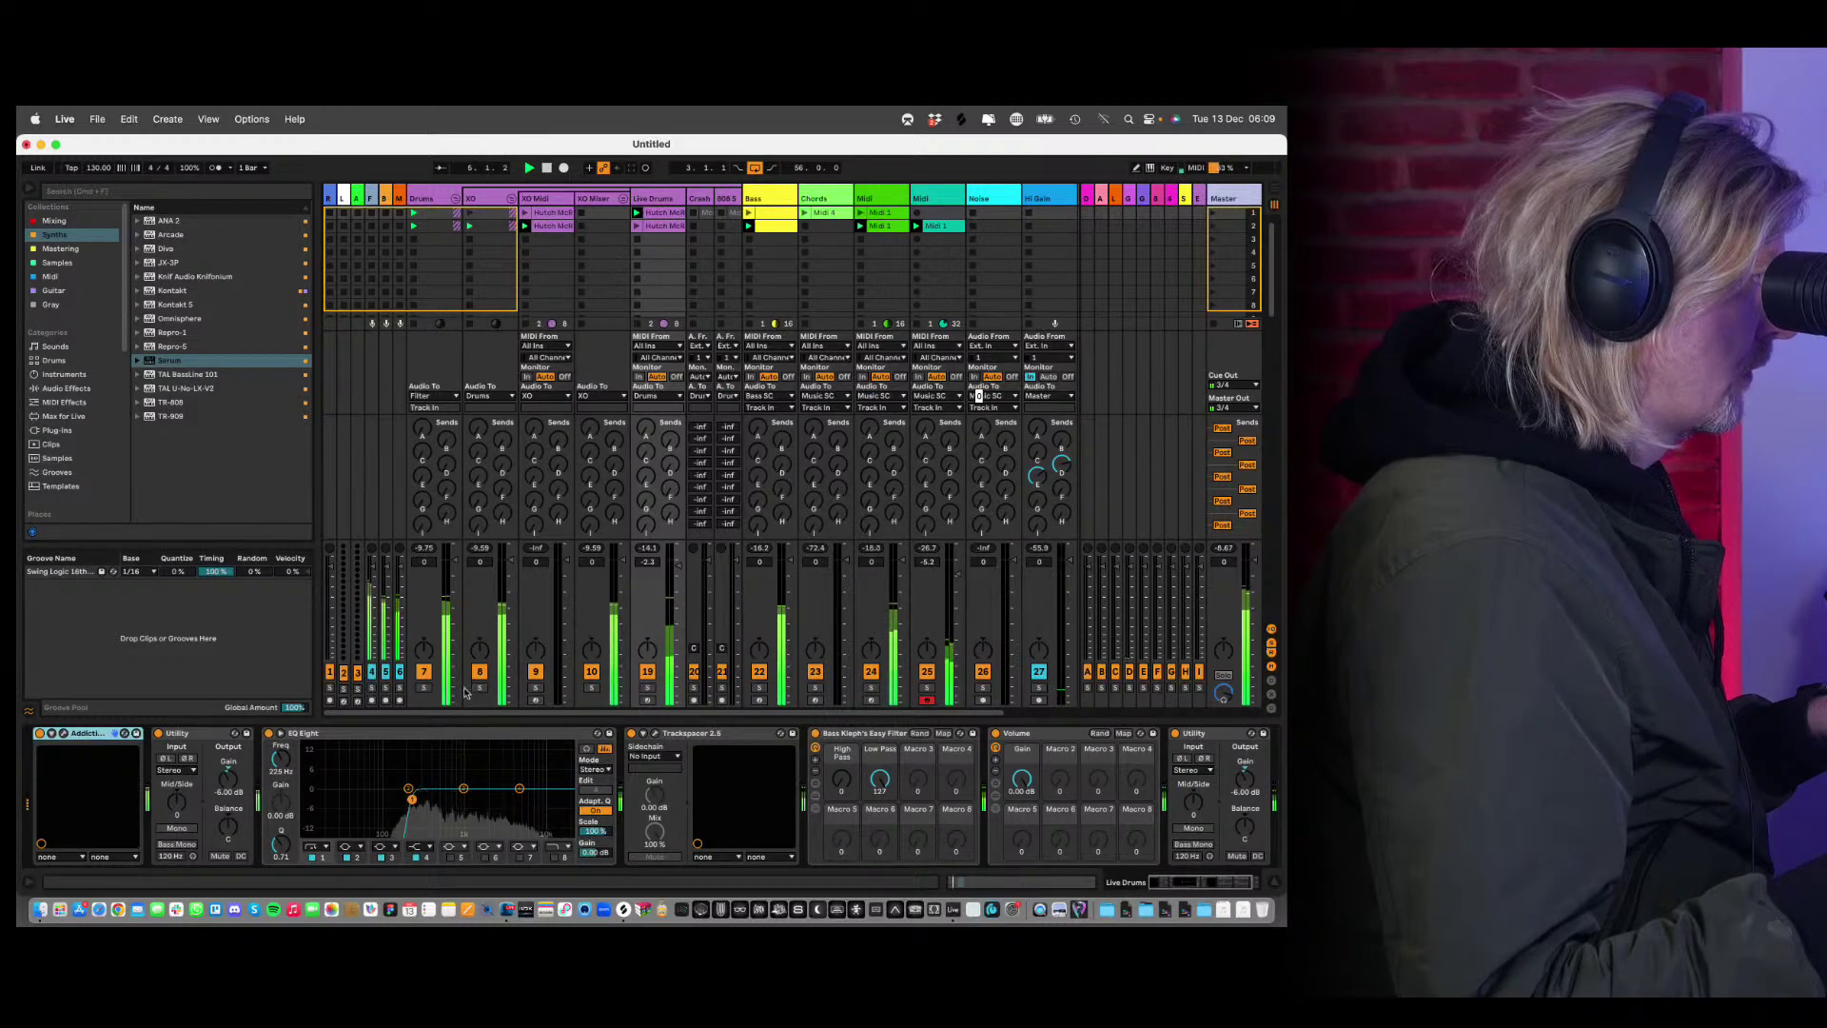
pyautogui.click(423, 688)
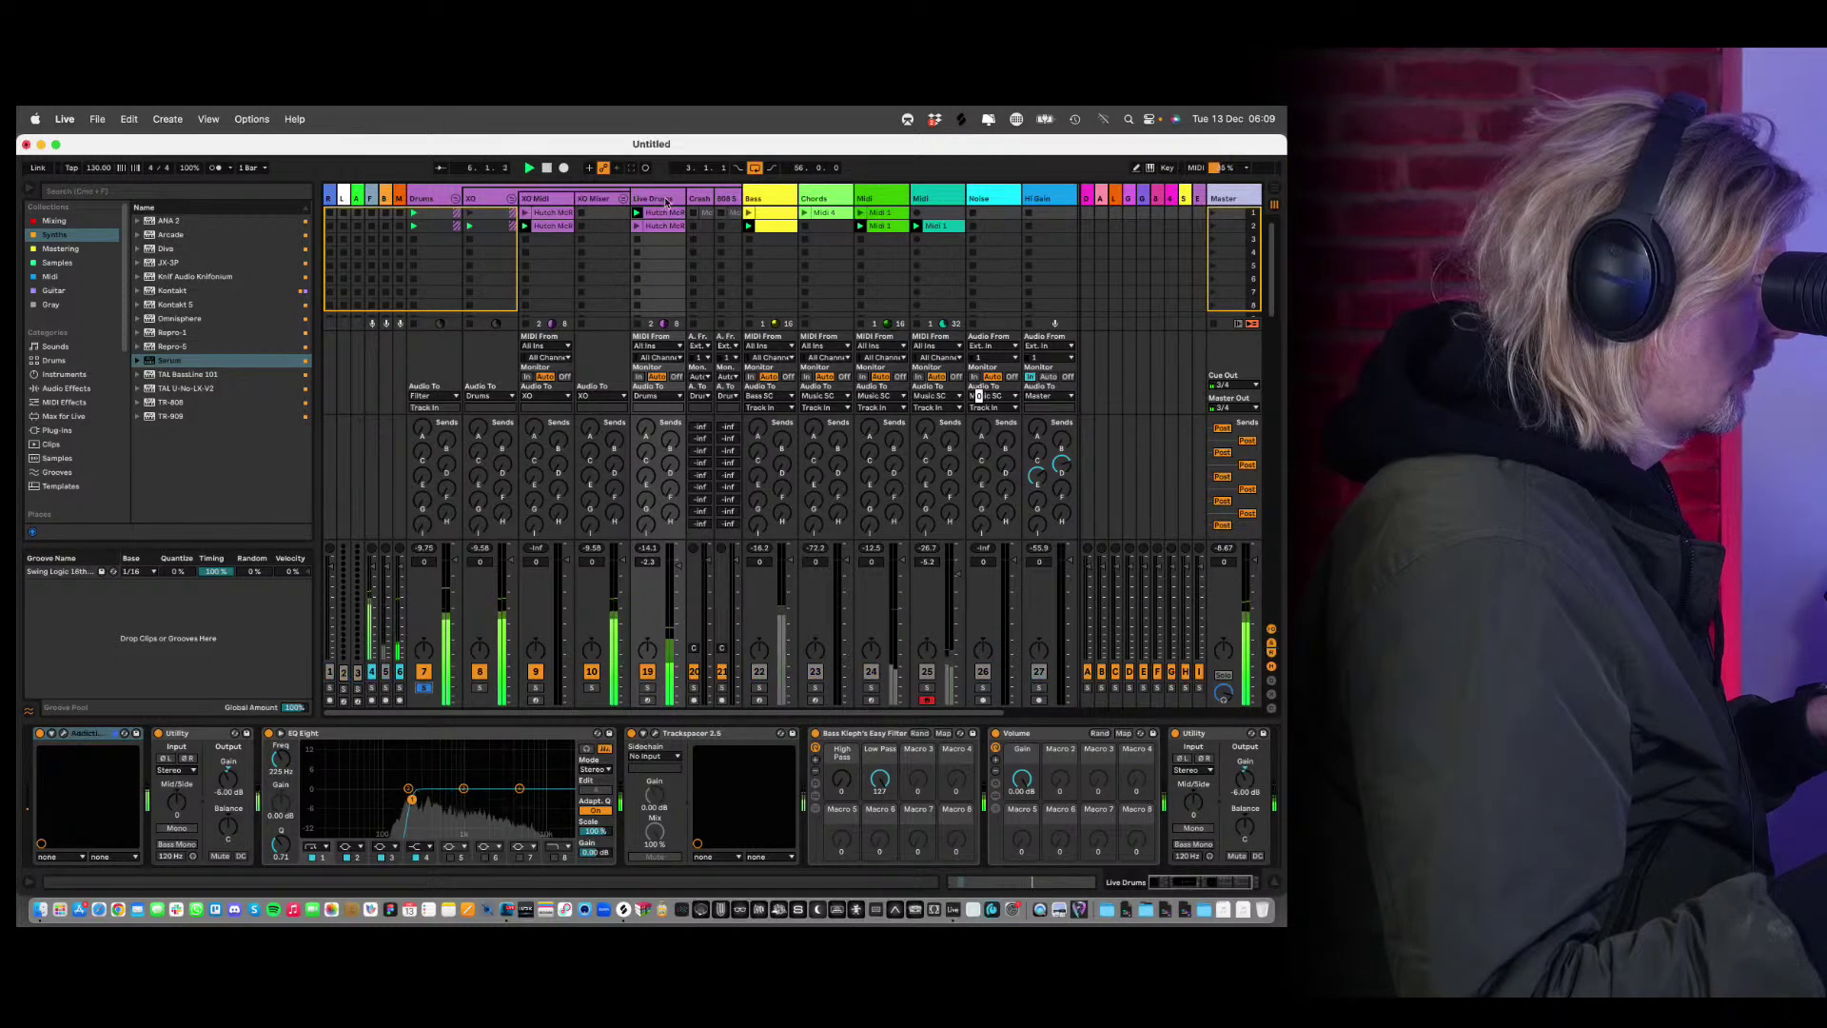
pyautogui.click(556, 857)
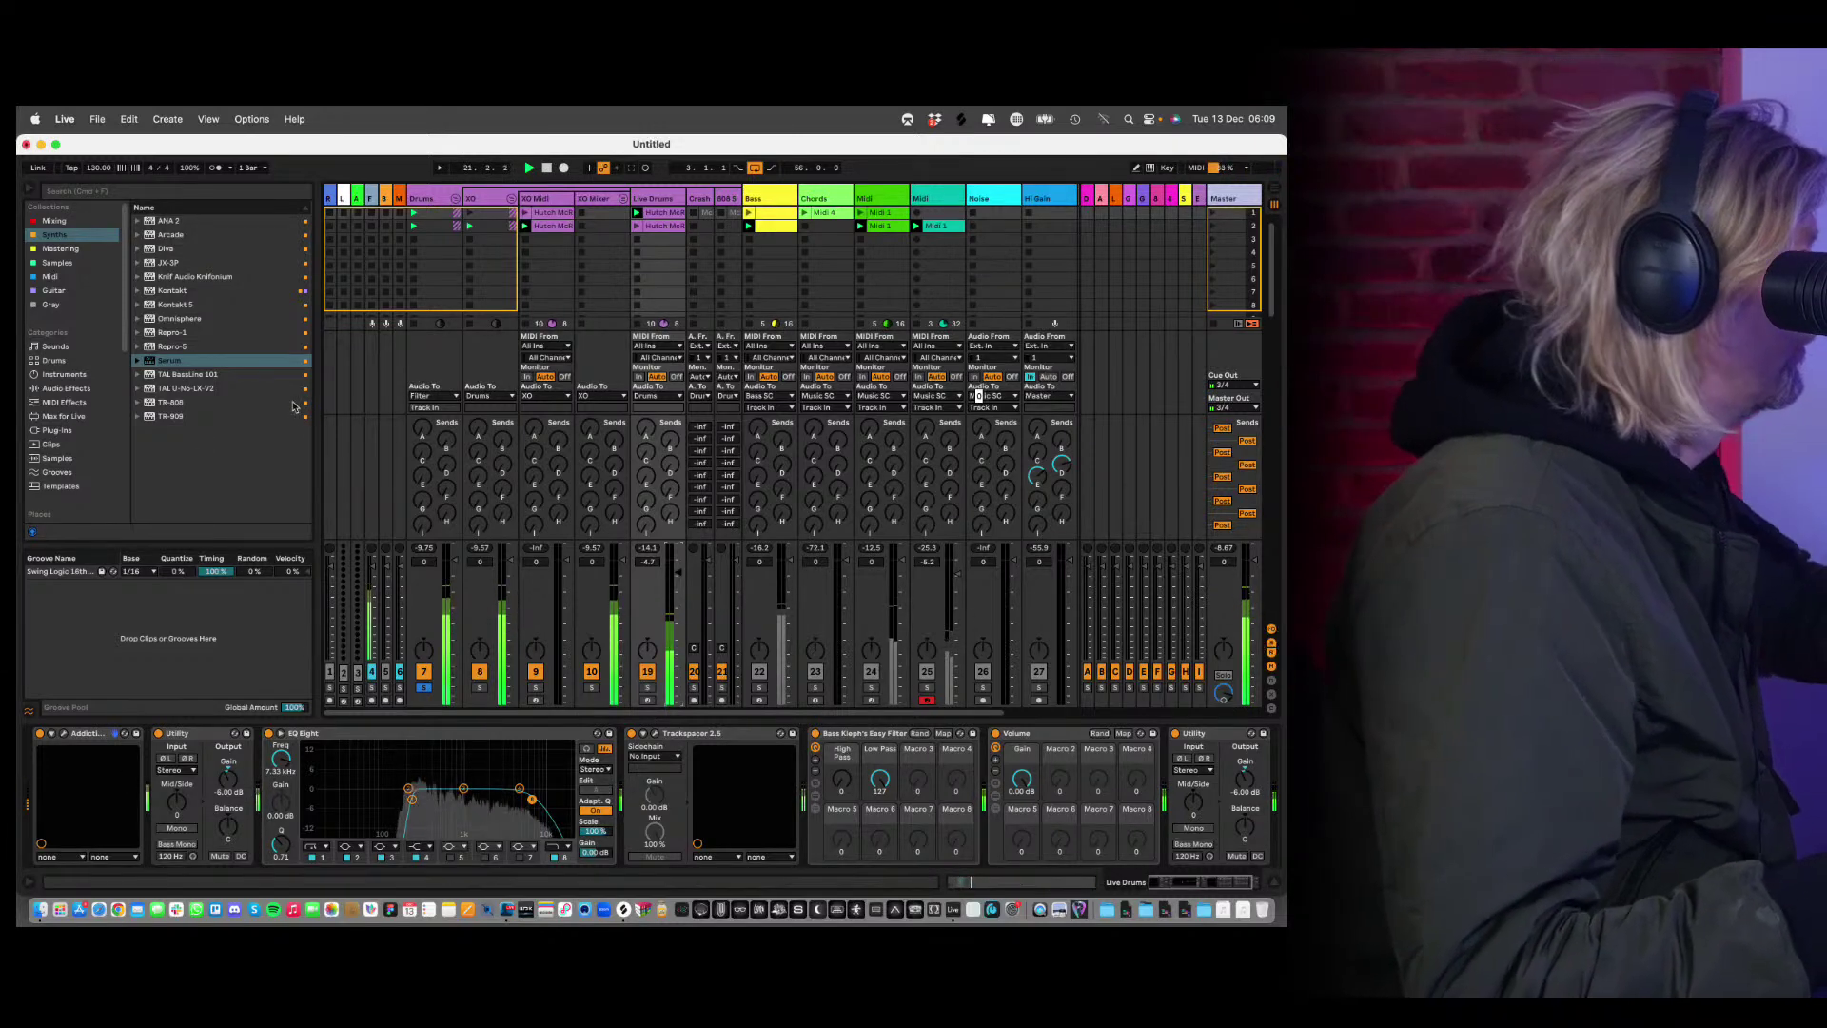
# Search the plug-ins for "trans" and insert the Kilohearts Transient Shaper after EQ Eight on the Live Drums track.
pyautogui.click(132, 192)
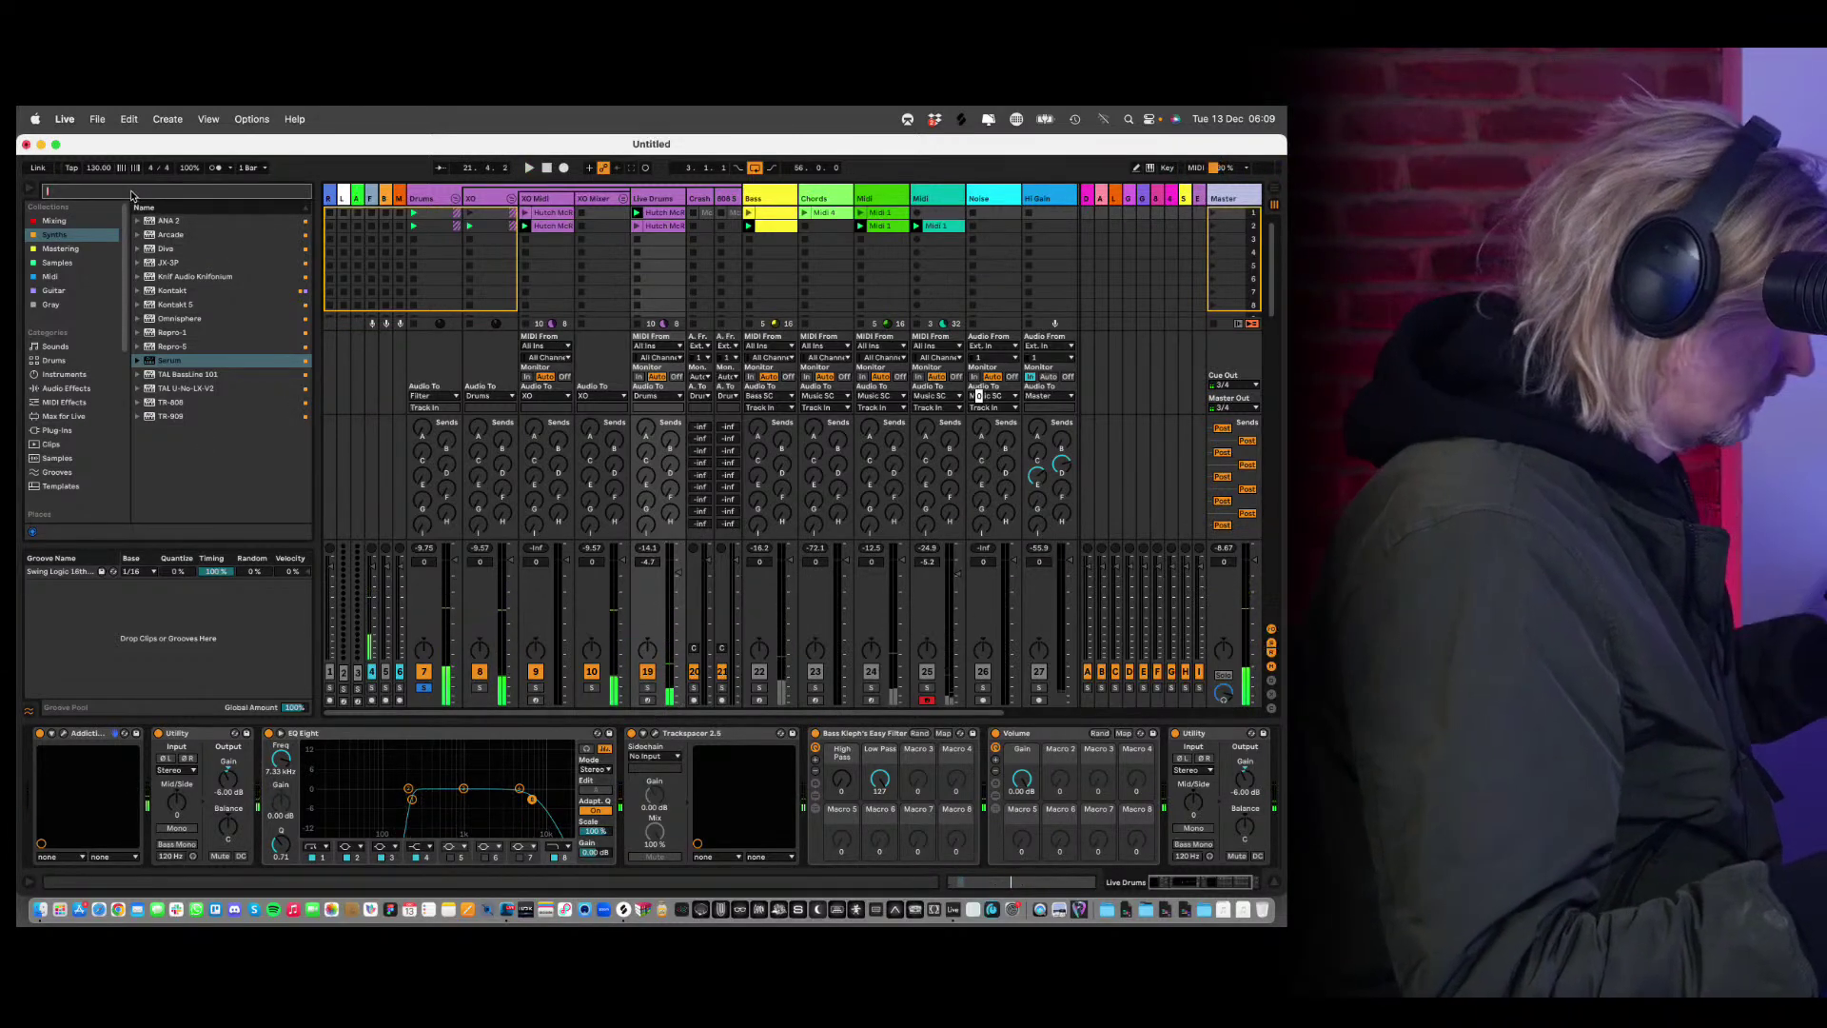
pyautogui.write('trans')
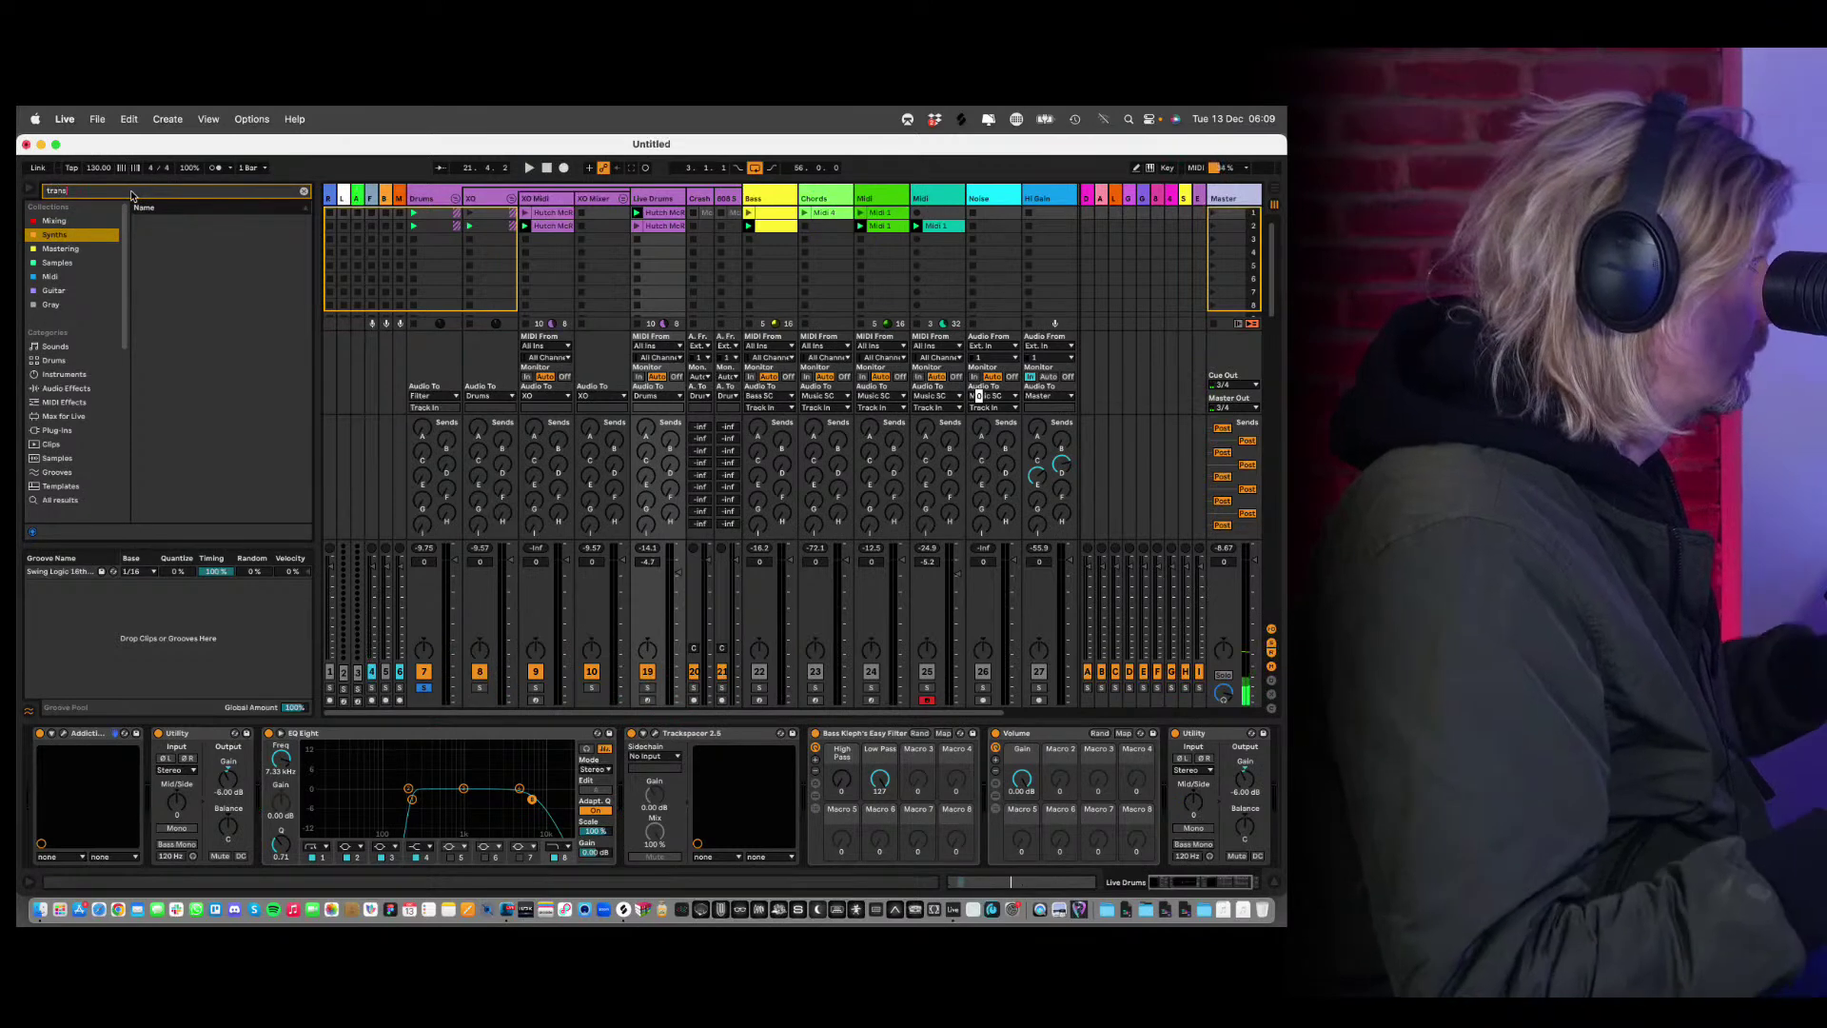
pyautogui.click(63, 431)
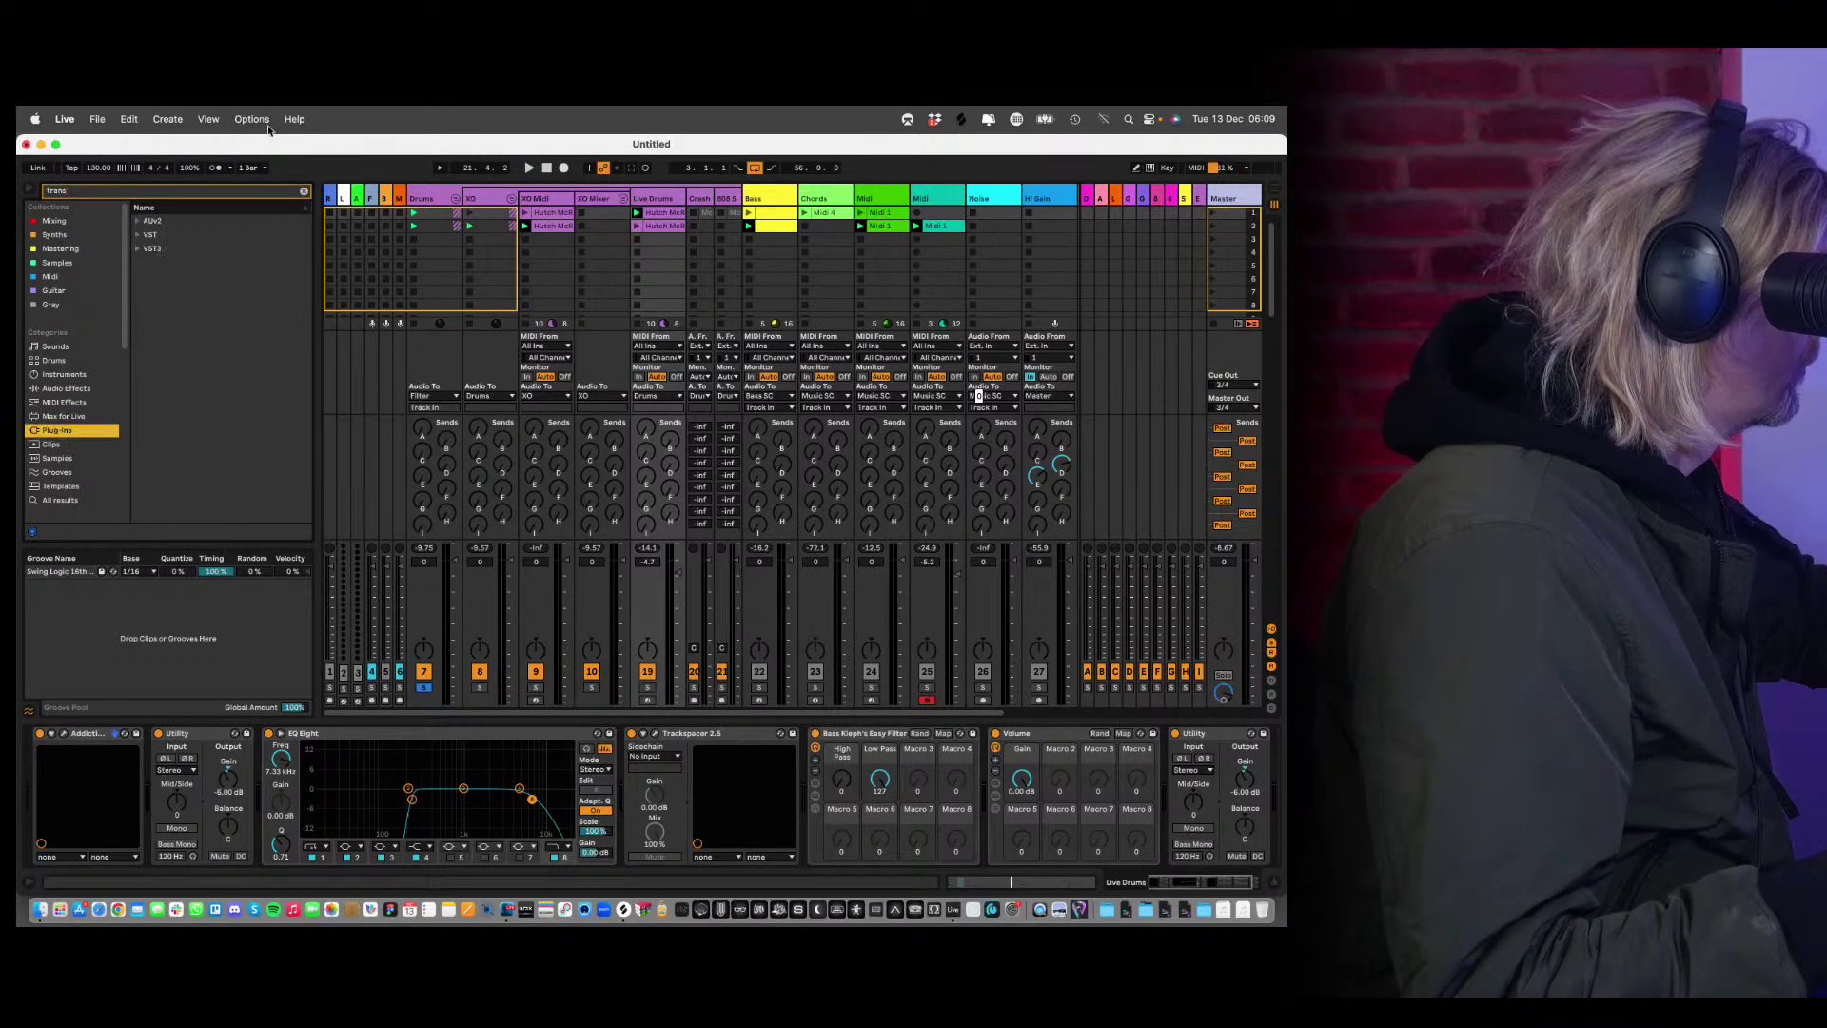
pyautogui.click(137, 222)
pyautogui.click(144, 249)
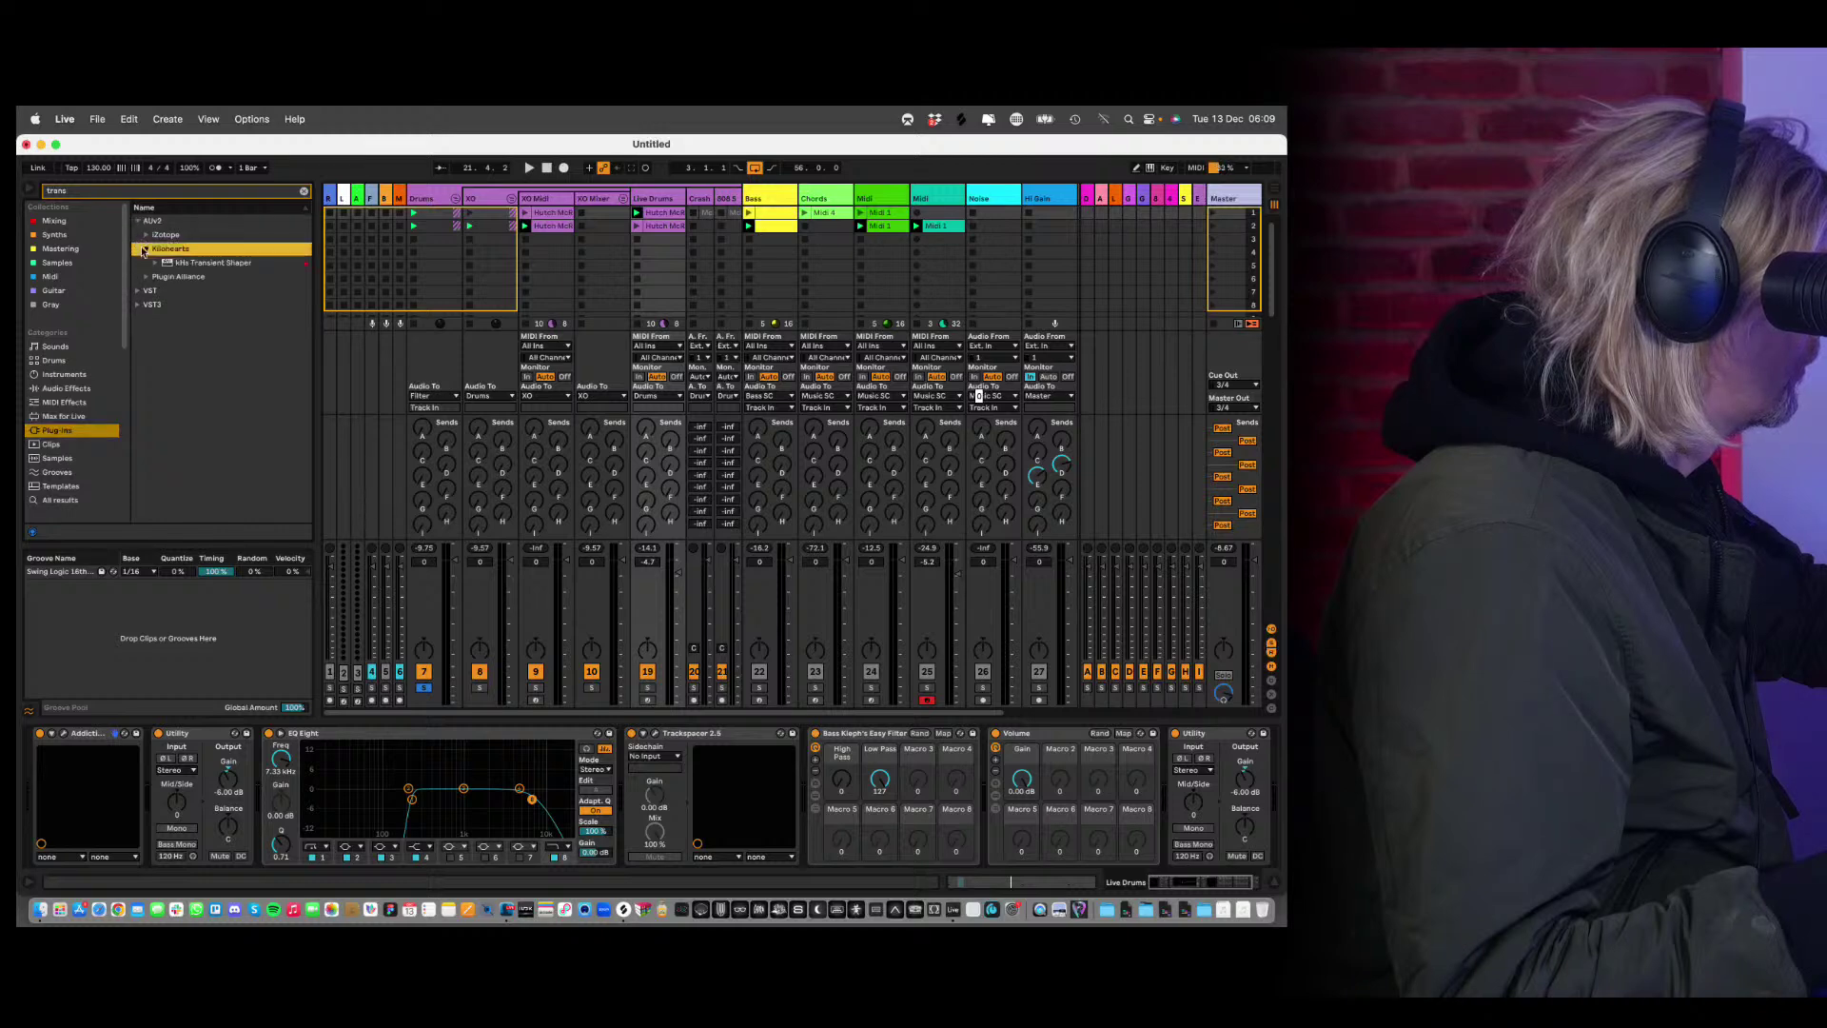
pyautogui.click(164, 264)
pyautogui.click(656, 771)
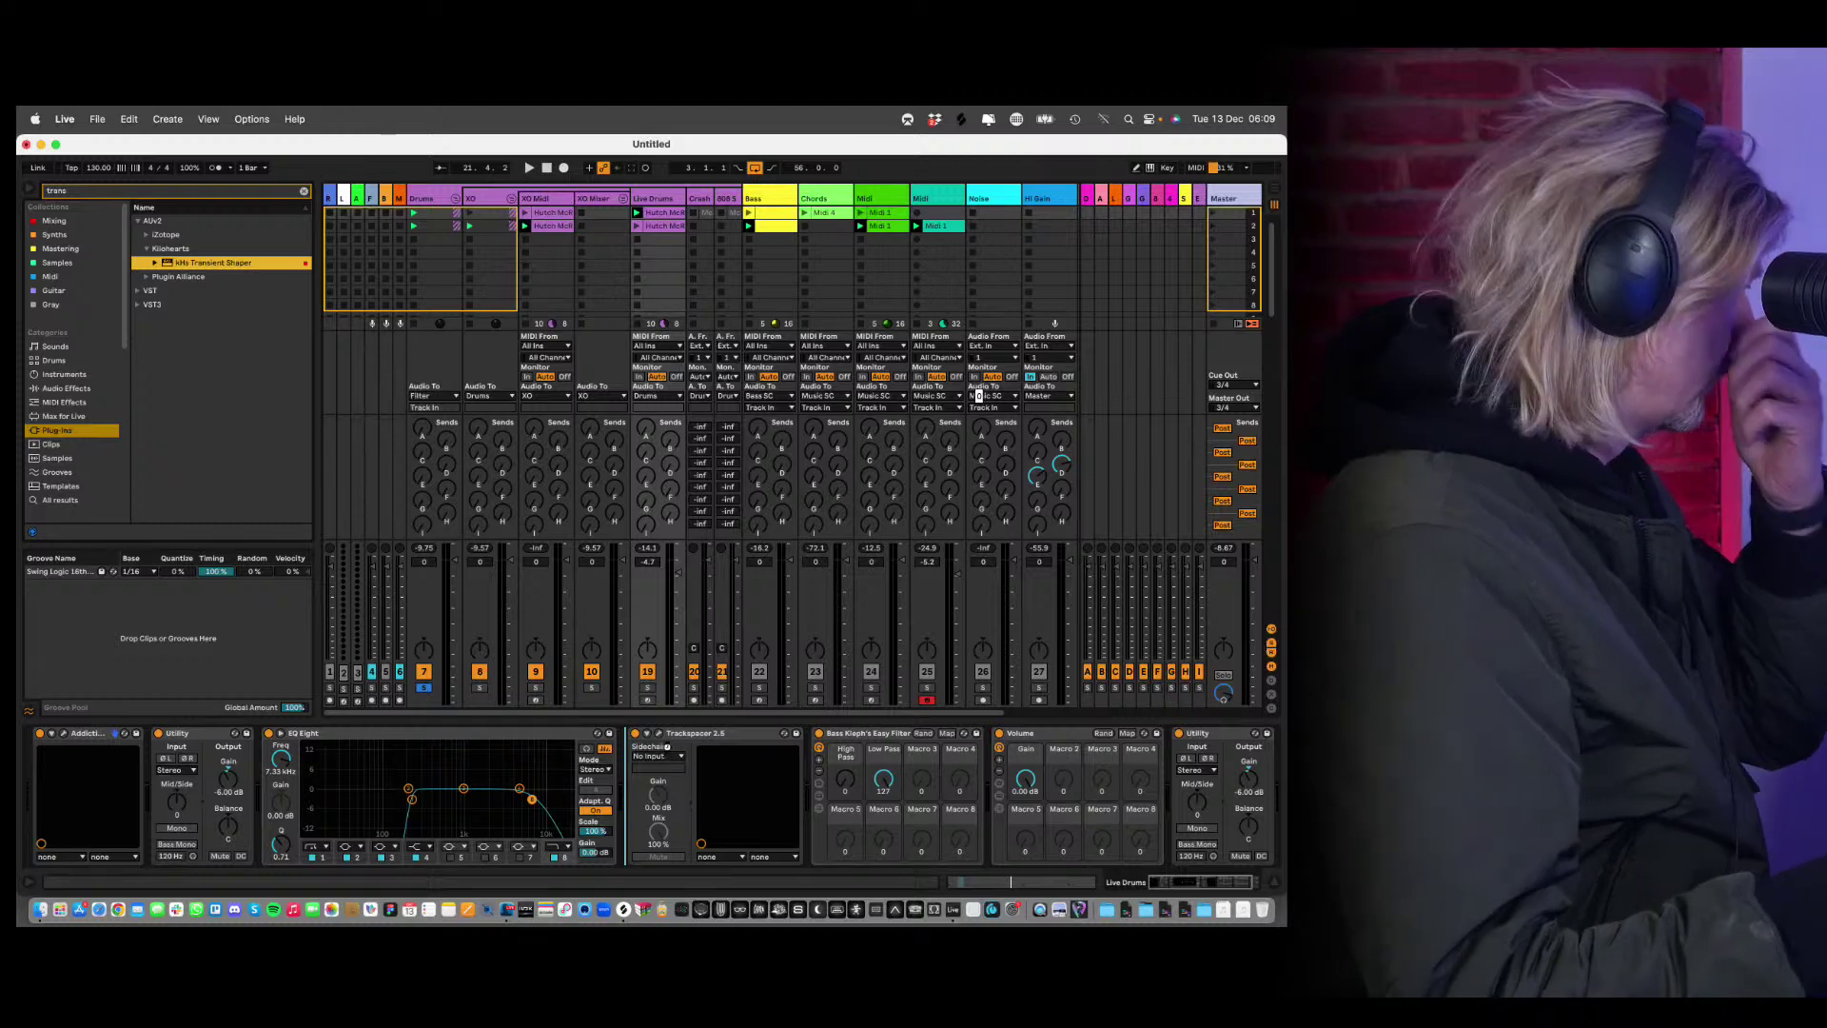
pyautogui.press('Return')
# Play the beat with Live Drums soloed and lower the Transient Shaper's sustain to -75%.
pyautogui.press('space')
pyautogui.moveTo(554, 455); pyautogui.dragTo(550, 461)
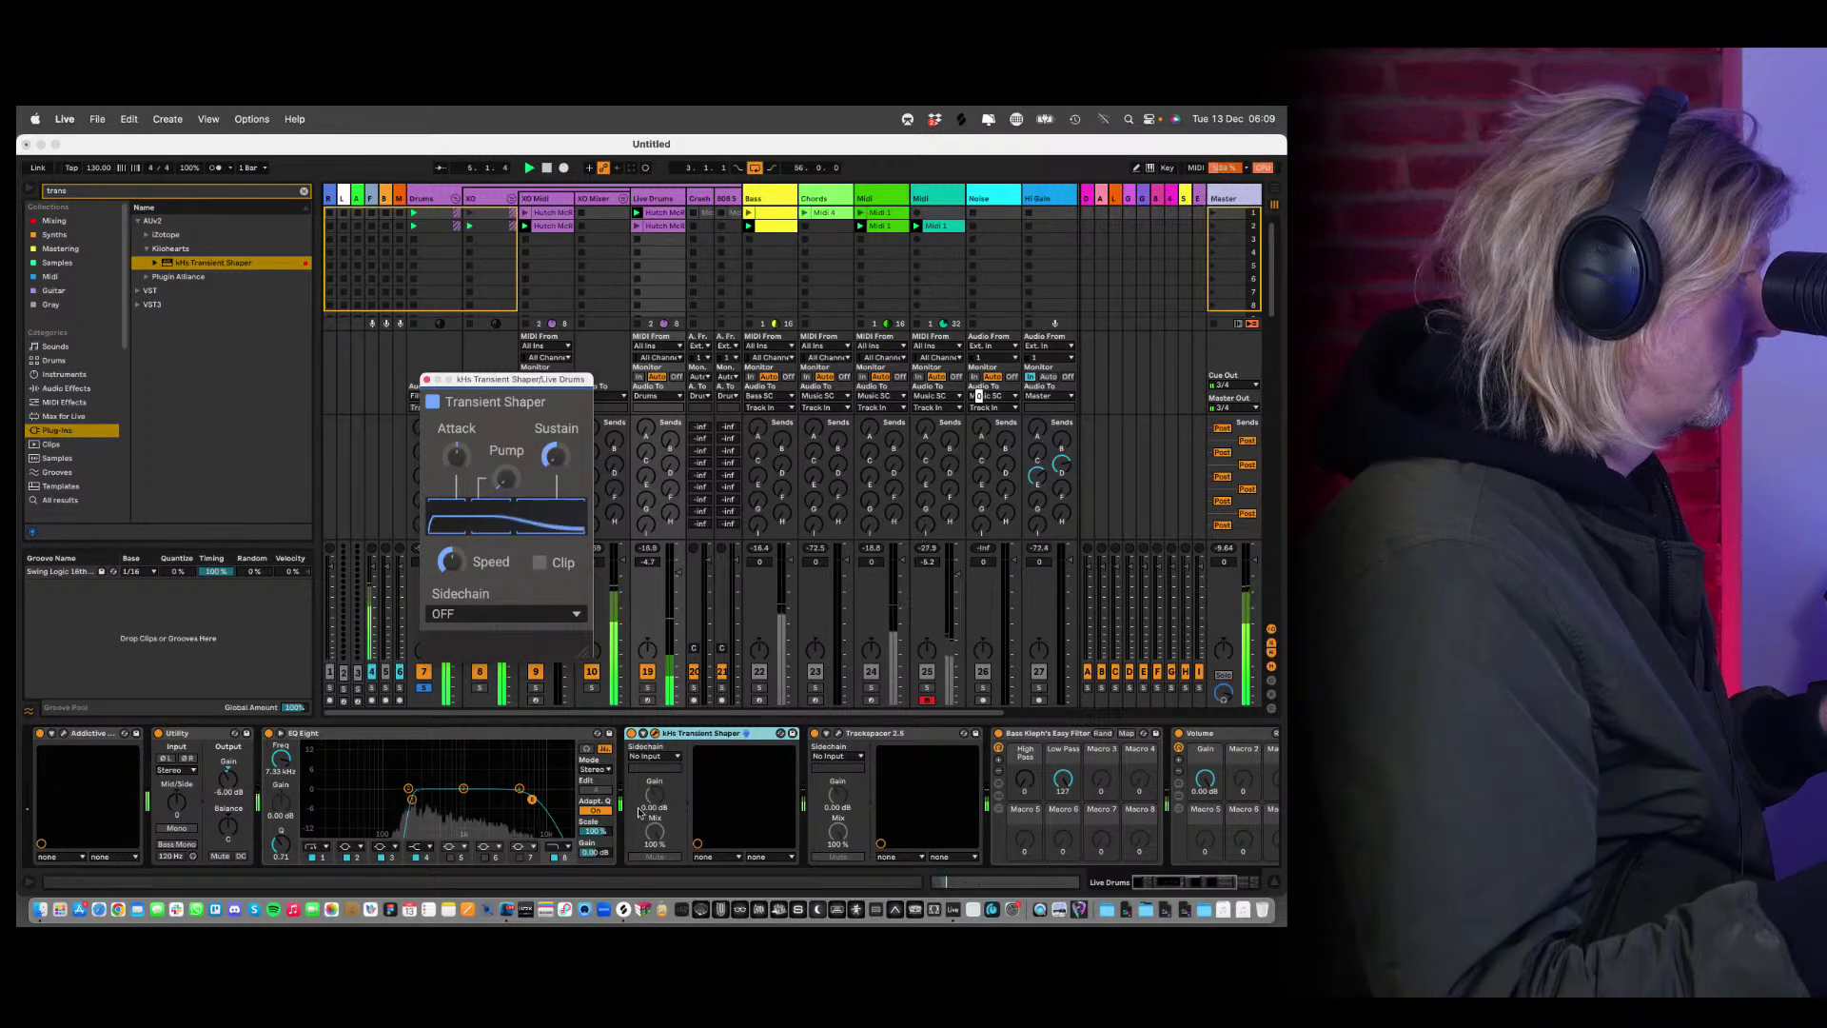
pyautogui.click(647, 688)
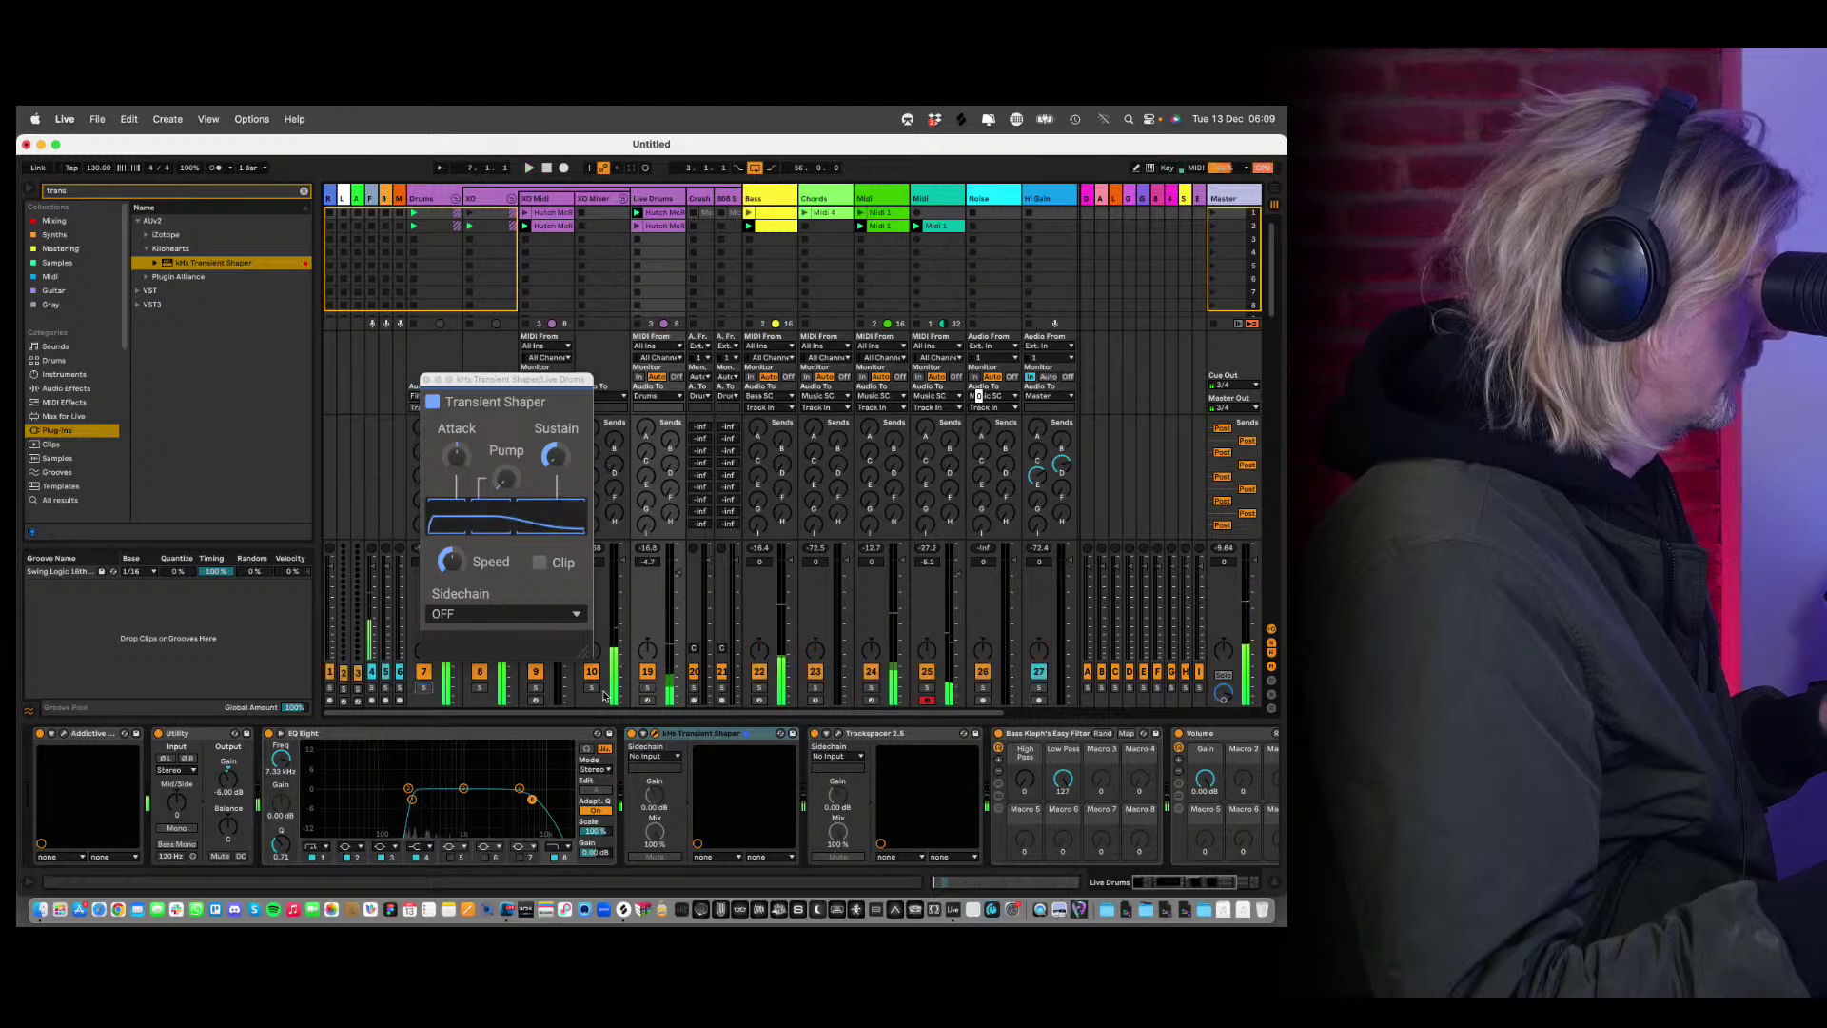
pyautogui.click(559, 458)
pyautogui.moveTo(560, 460); pyautogui.dragTo(559, 460)
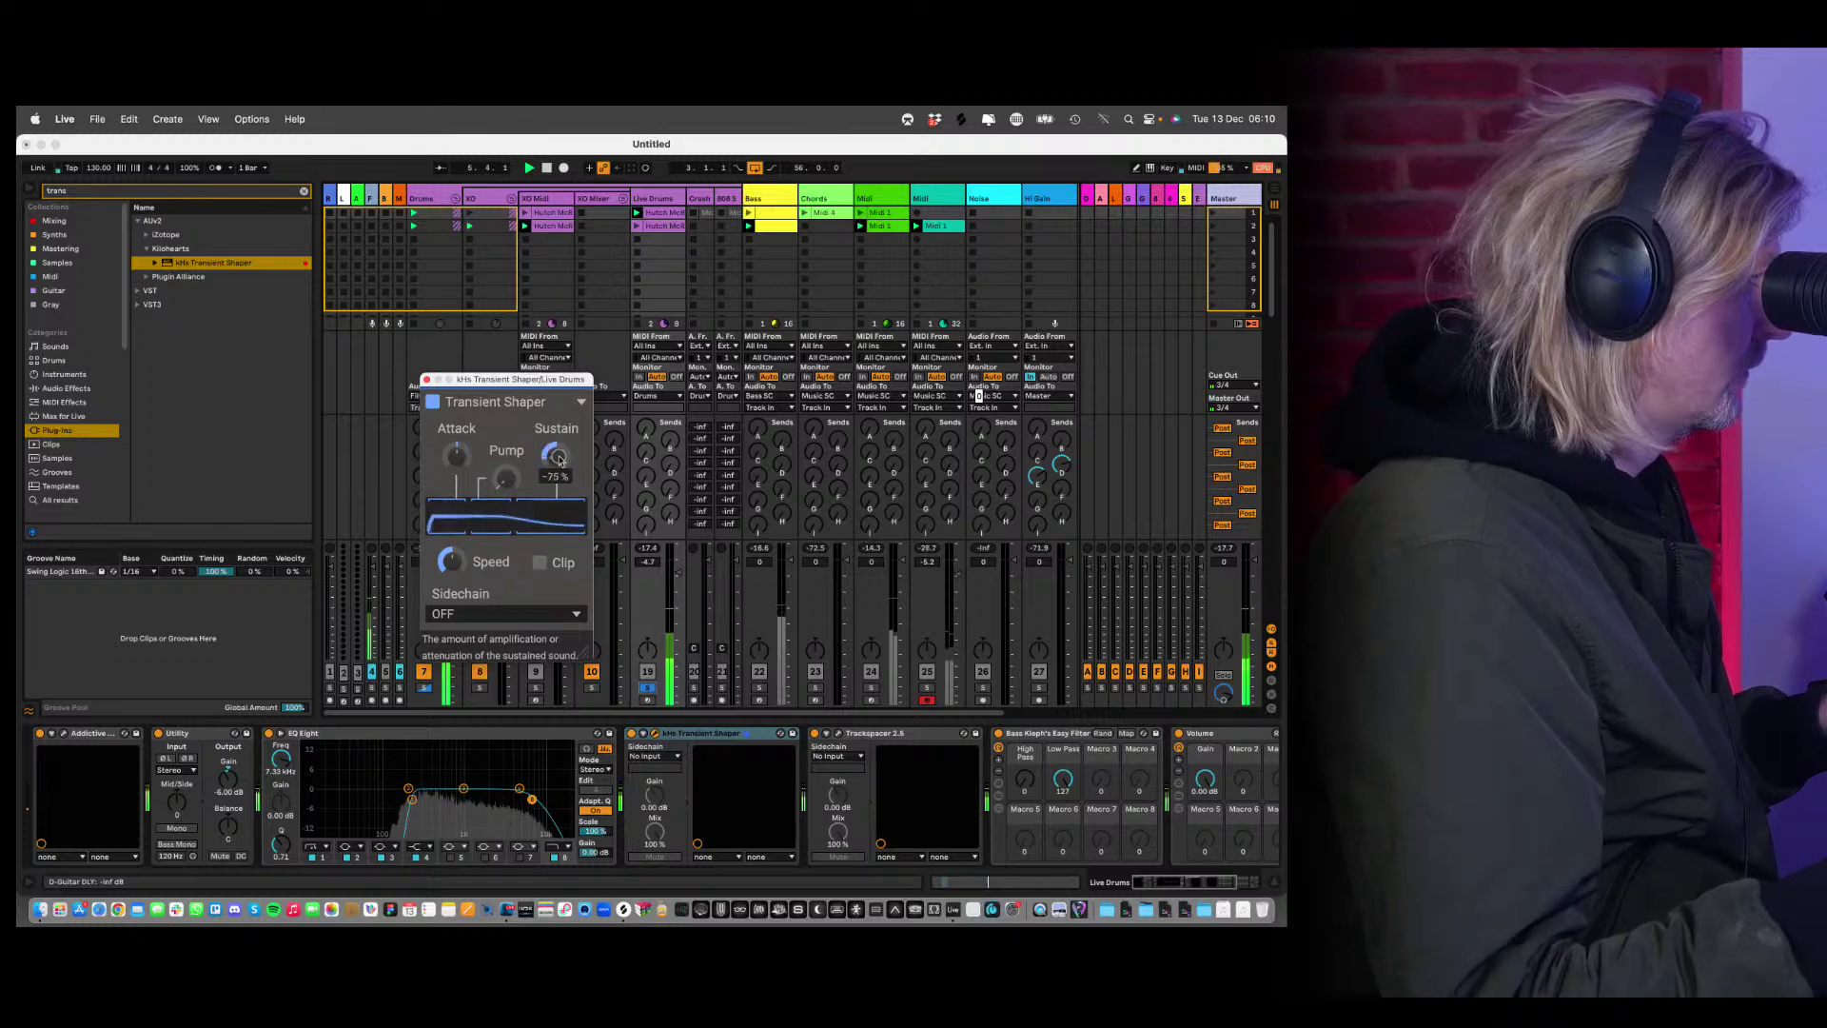
# Turn off EQ Eight's band 8 on Live Drums, solo the XO group as well and close the Transient Shaper window.
pyautogui.click(555, 857)
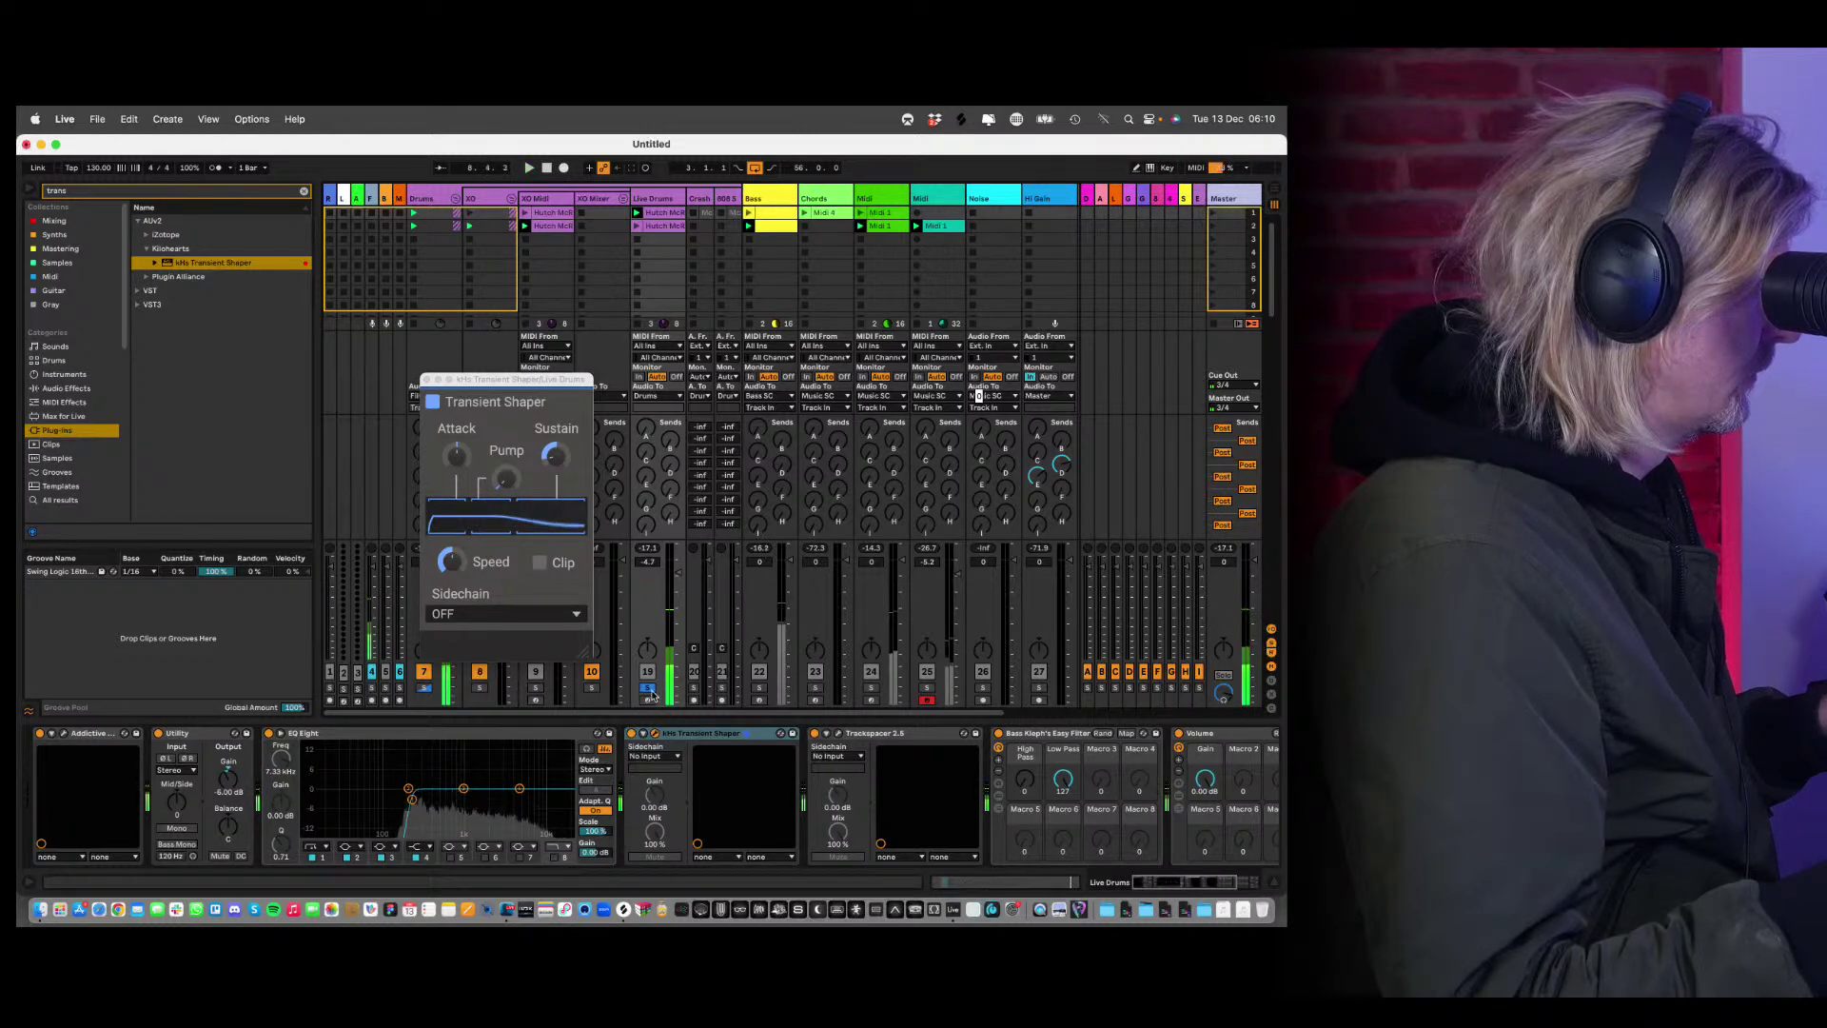
pyautogui.click(479, 687)
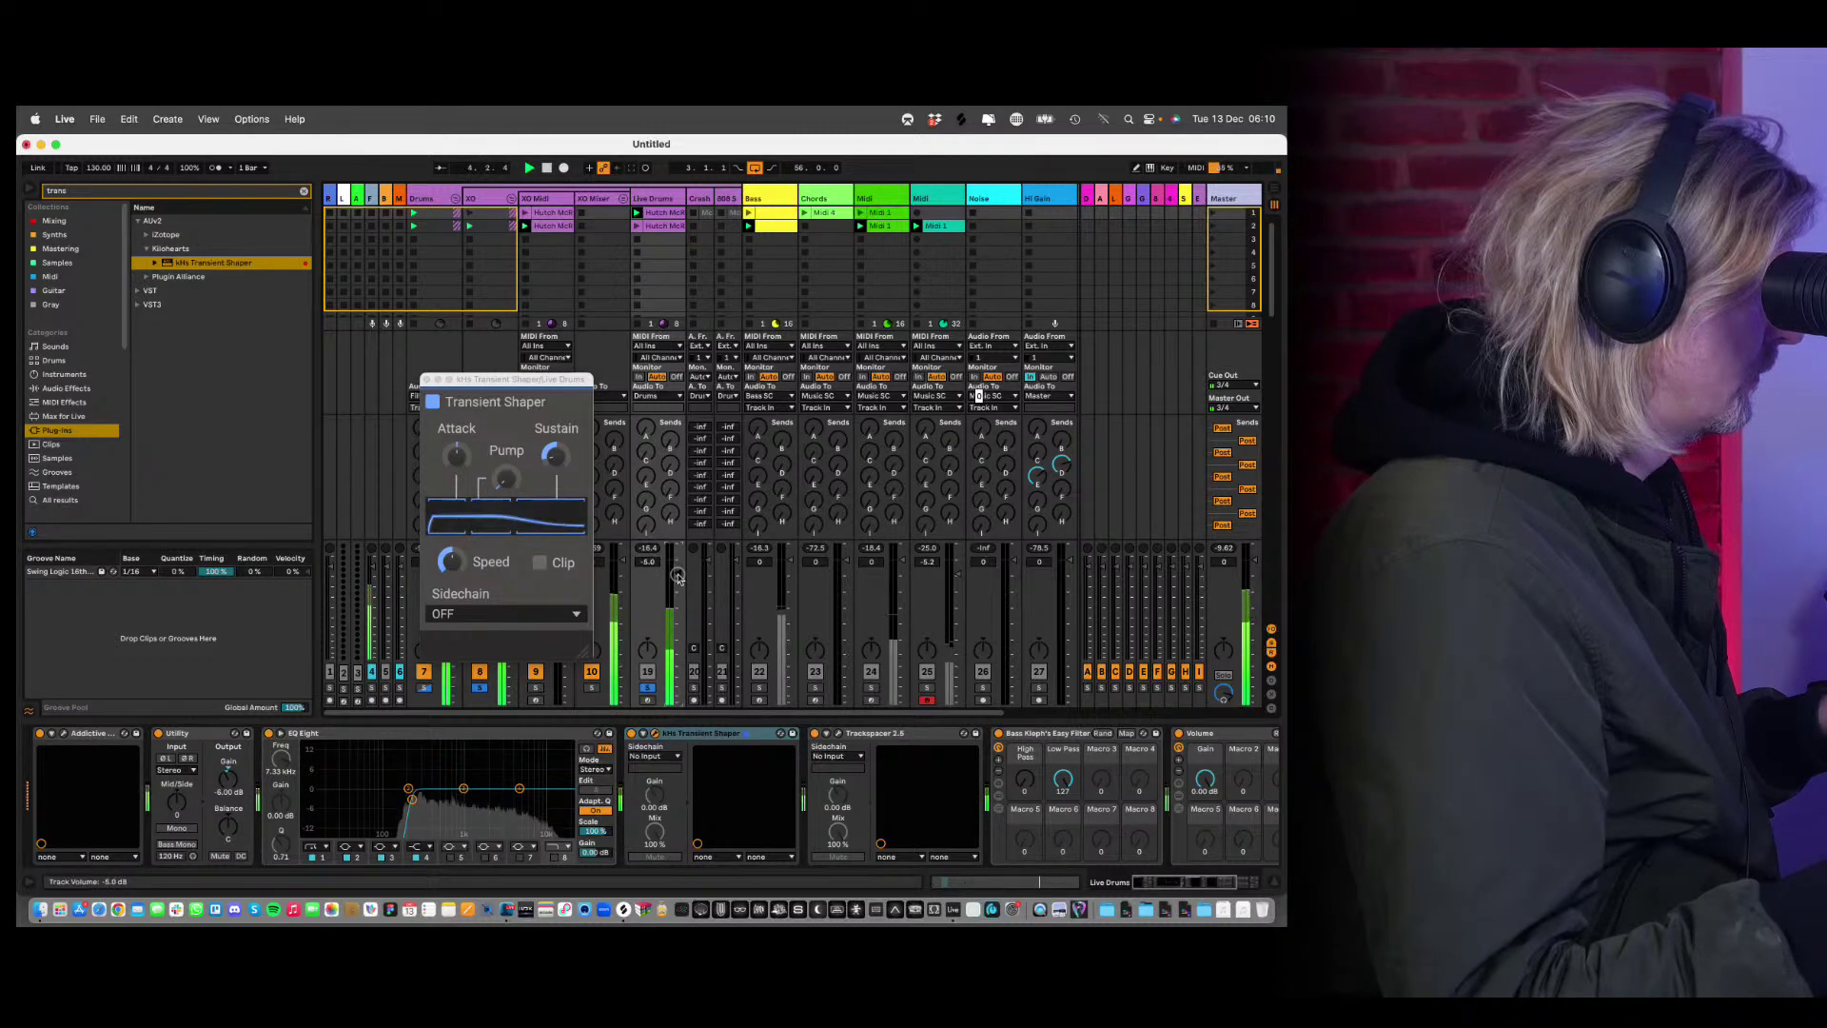
pyautogui.click(553, 458)
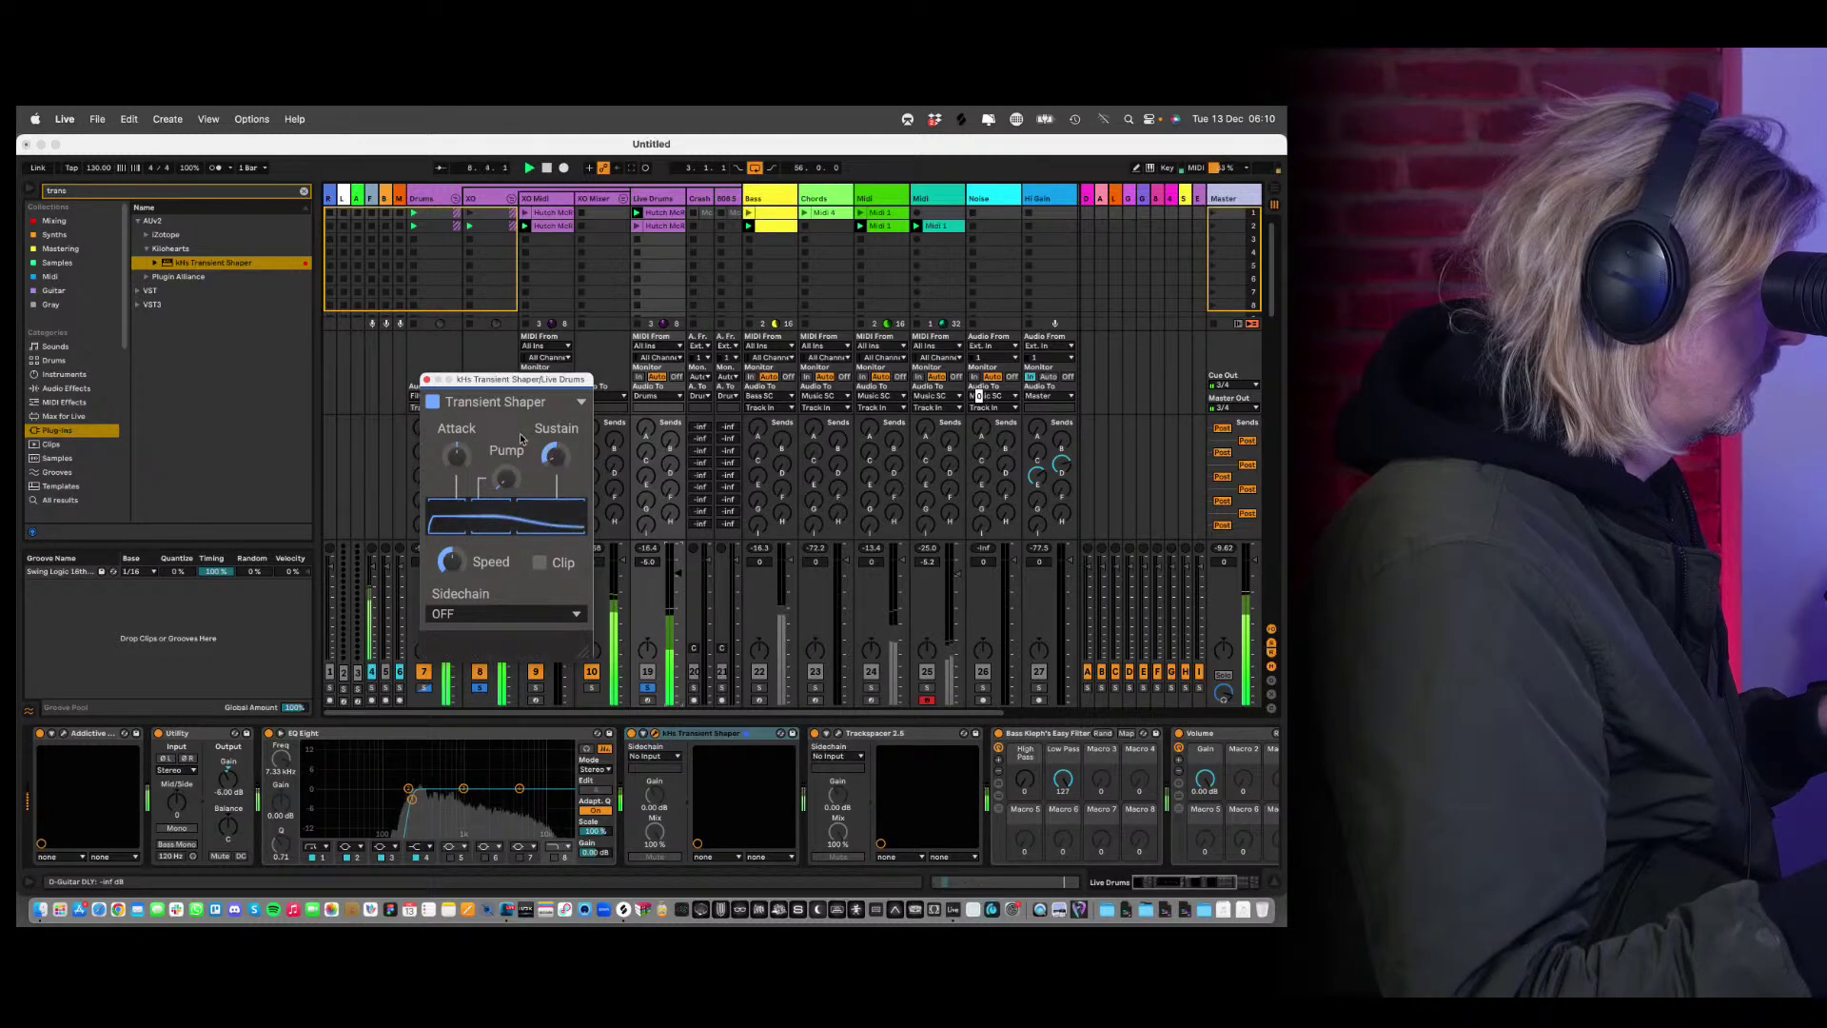
pyautogui.click(427, 379)
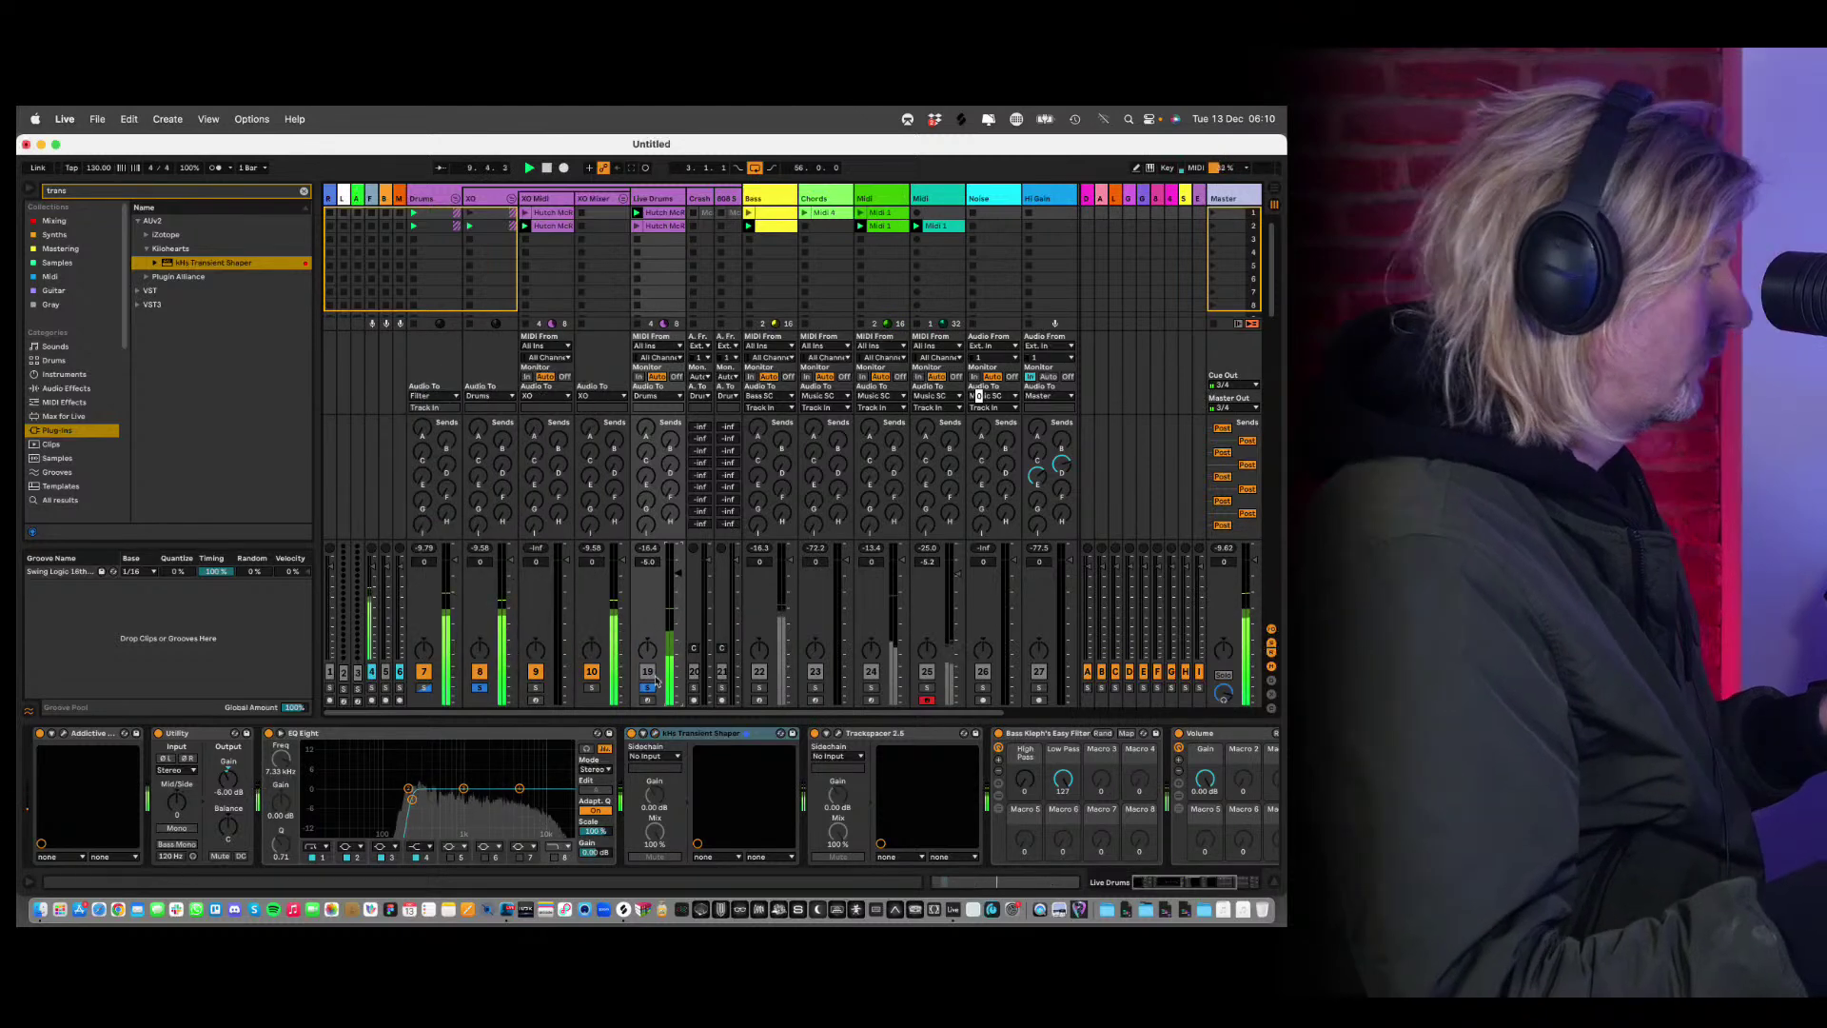
# Clear all the solos, set the Live Drums volume to -4.0 dB and listen to the full mix.
pyautogui.press('space')
pyautogui.click(481, 687)
pyautogui.click(480, 687)
pyautogui.press('space')
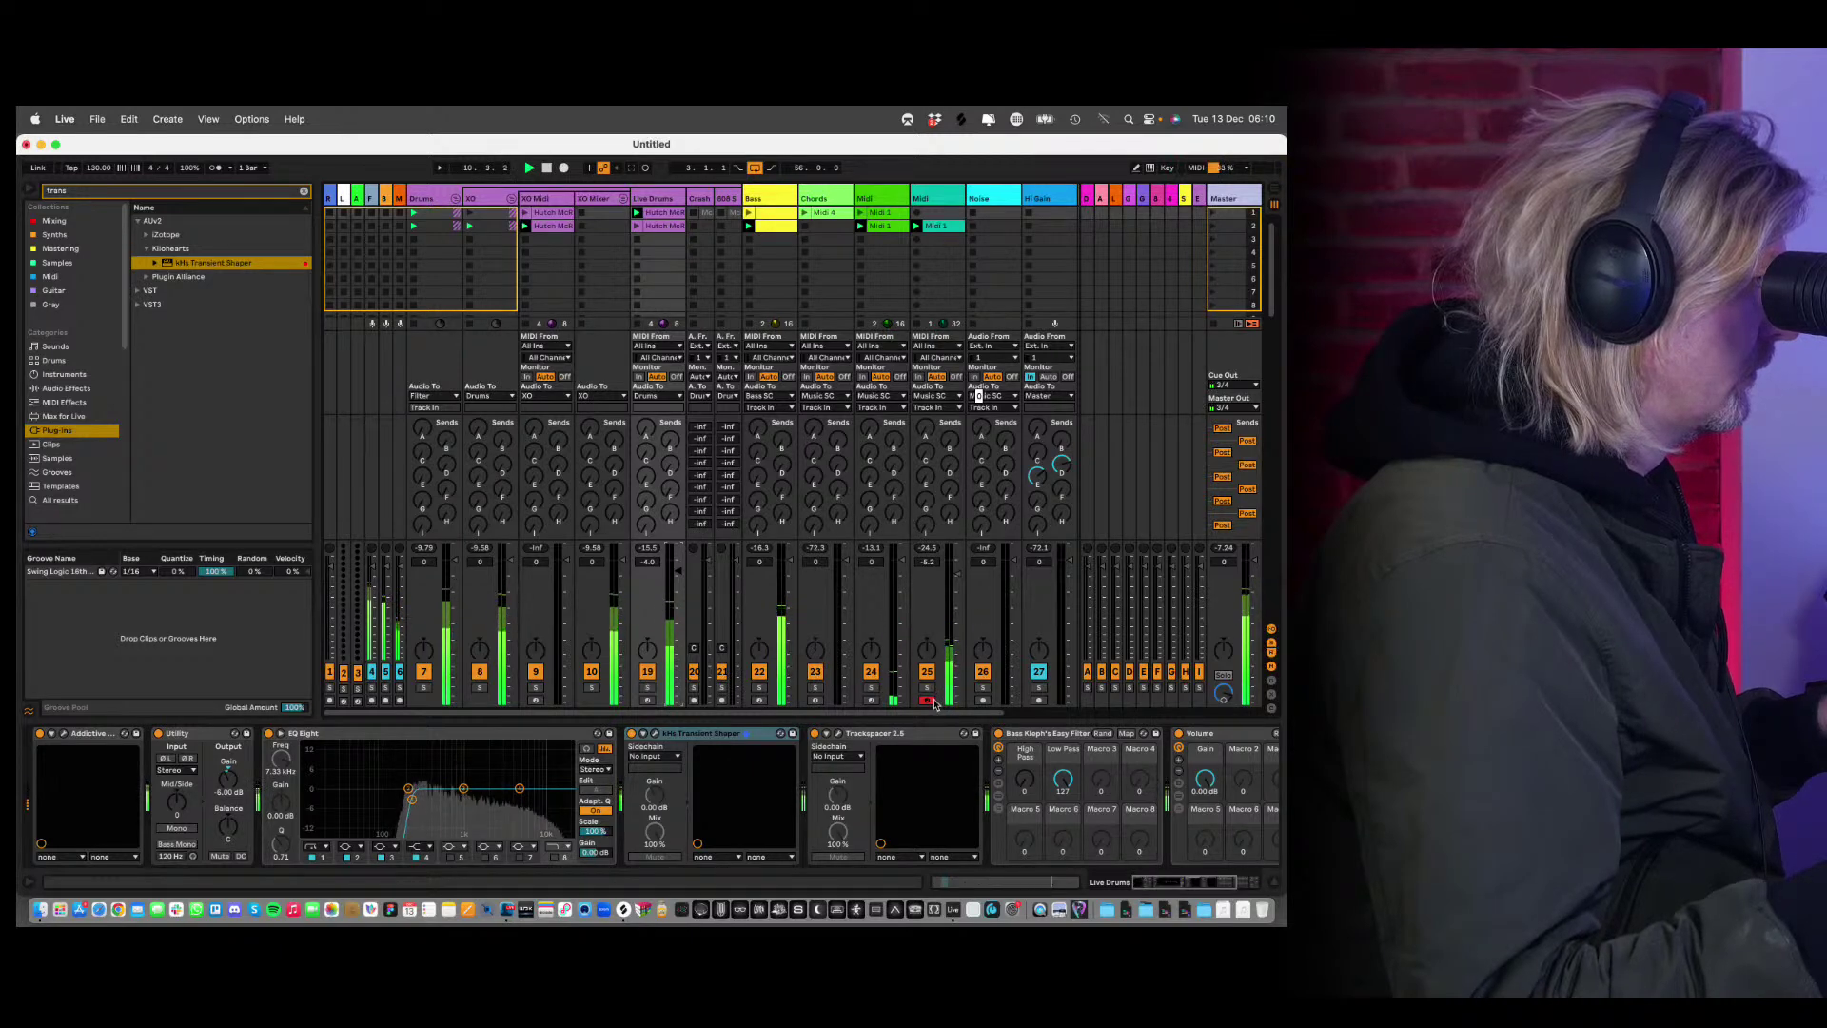
pyautogui.press('space')
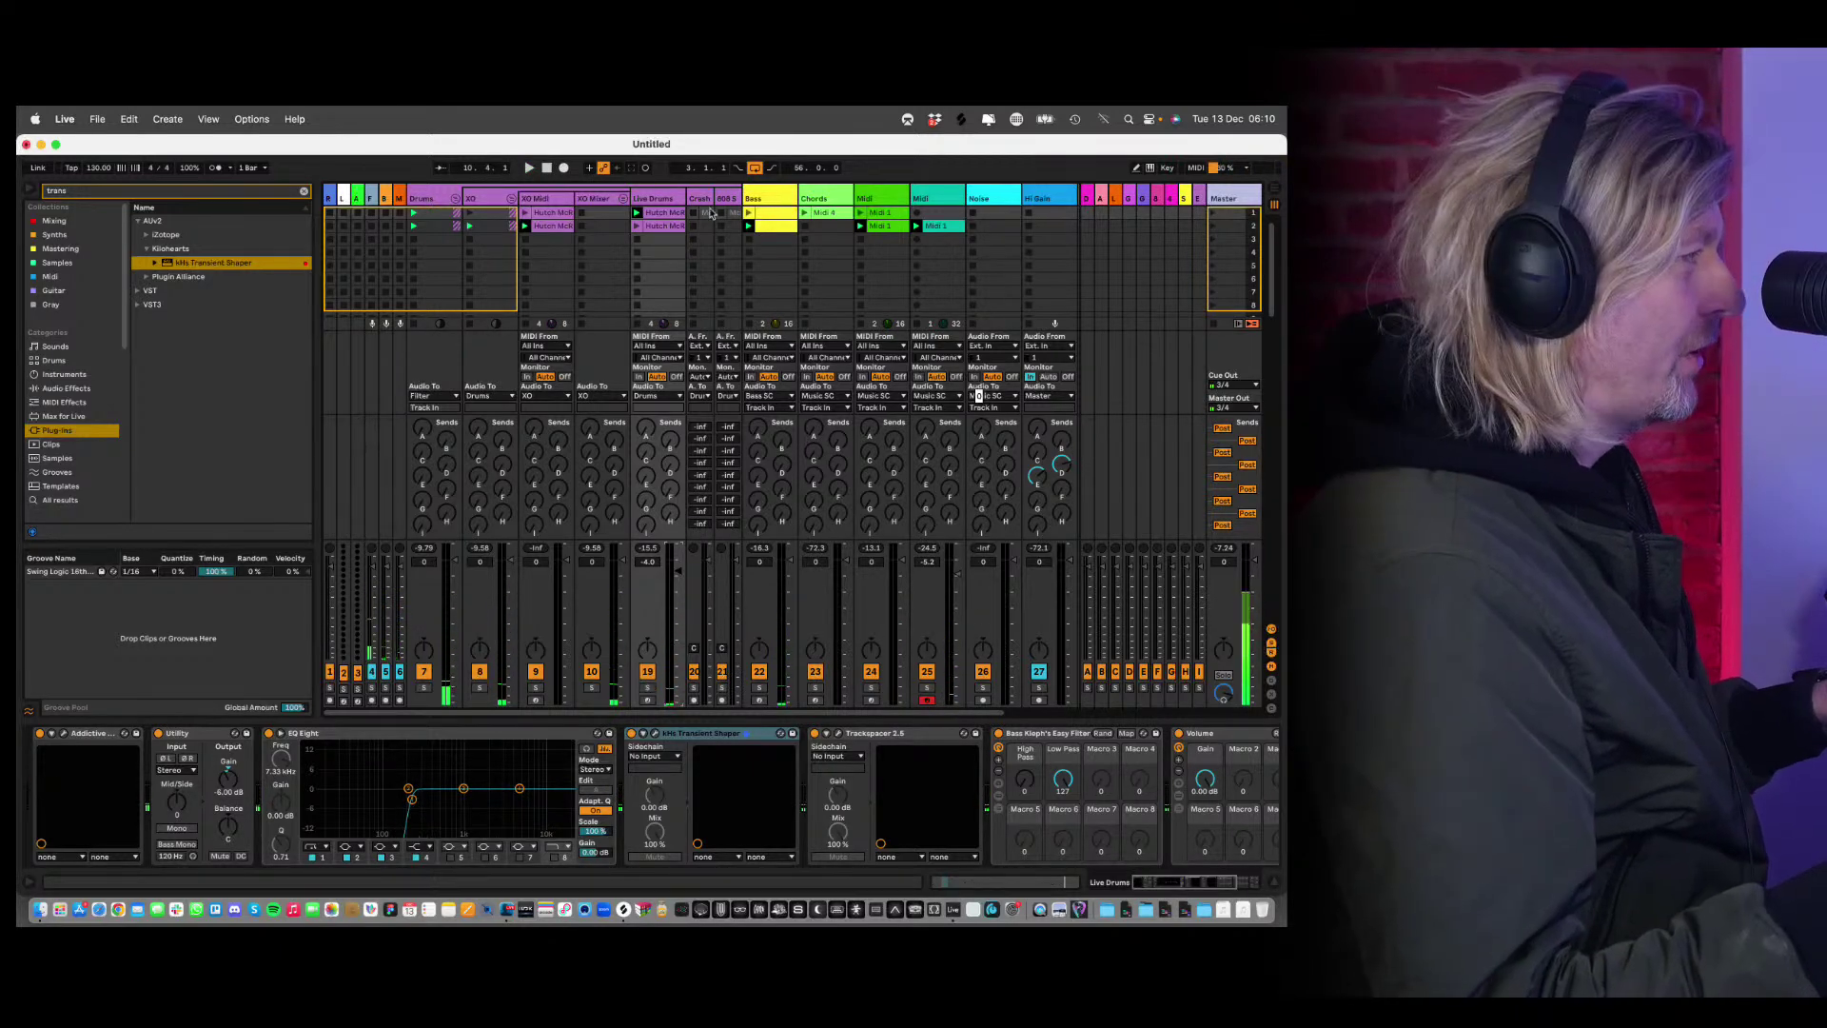
# Play the mix again and look over the Arrangement View in preparation for recording the scenes.
pyautogui.press('Tab')
pyautogui.press('Tab')
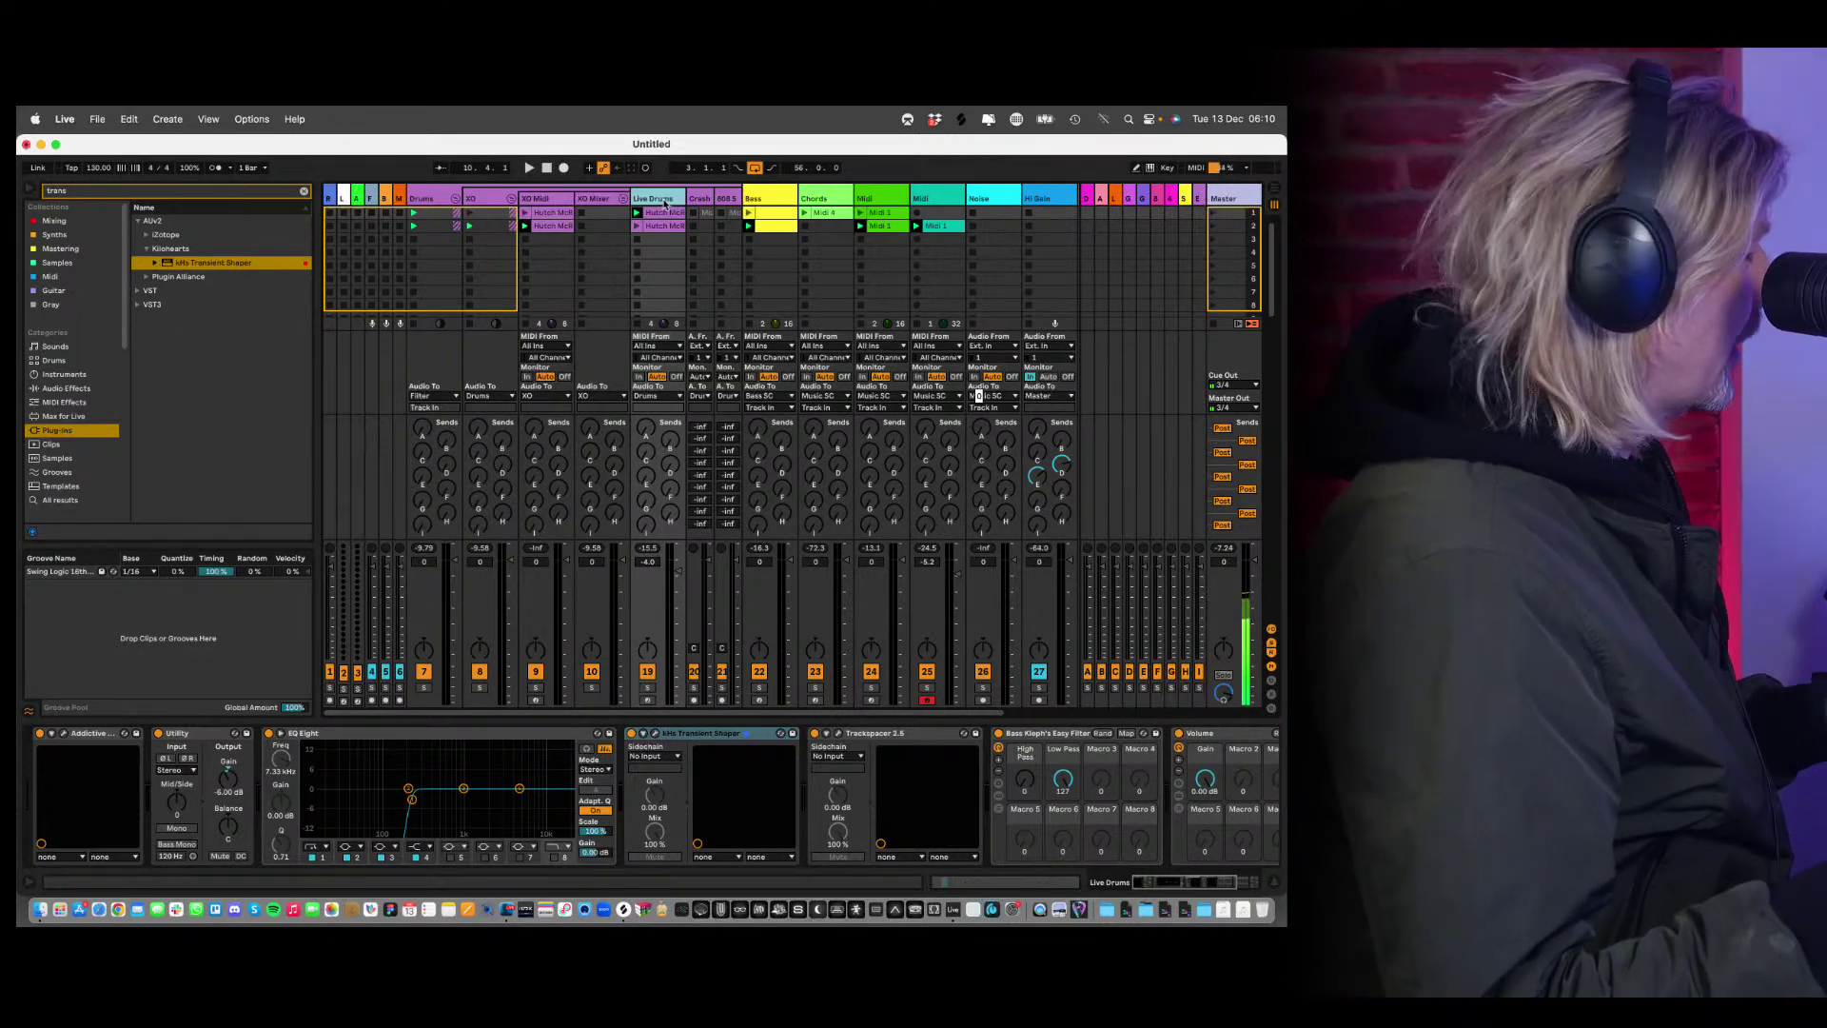
pyautogui.press('space')
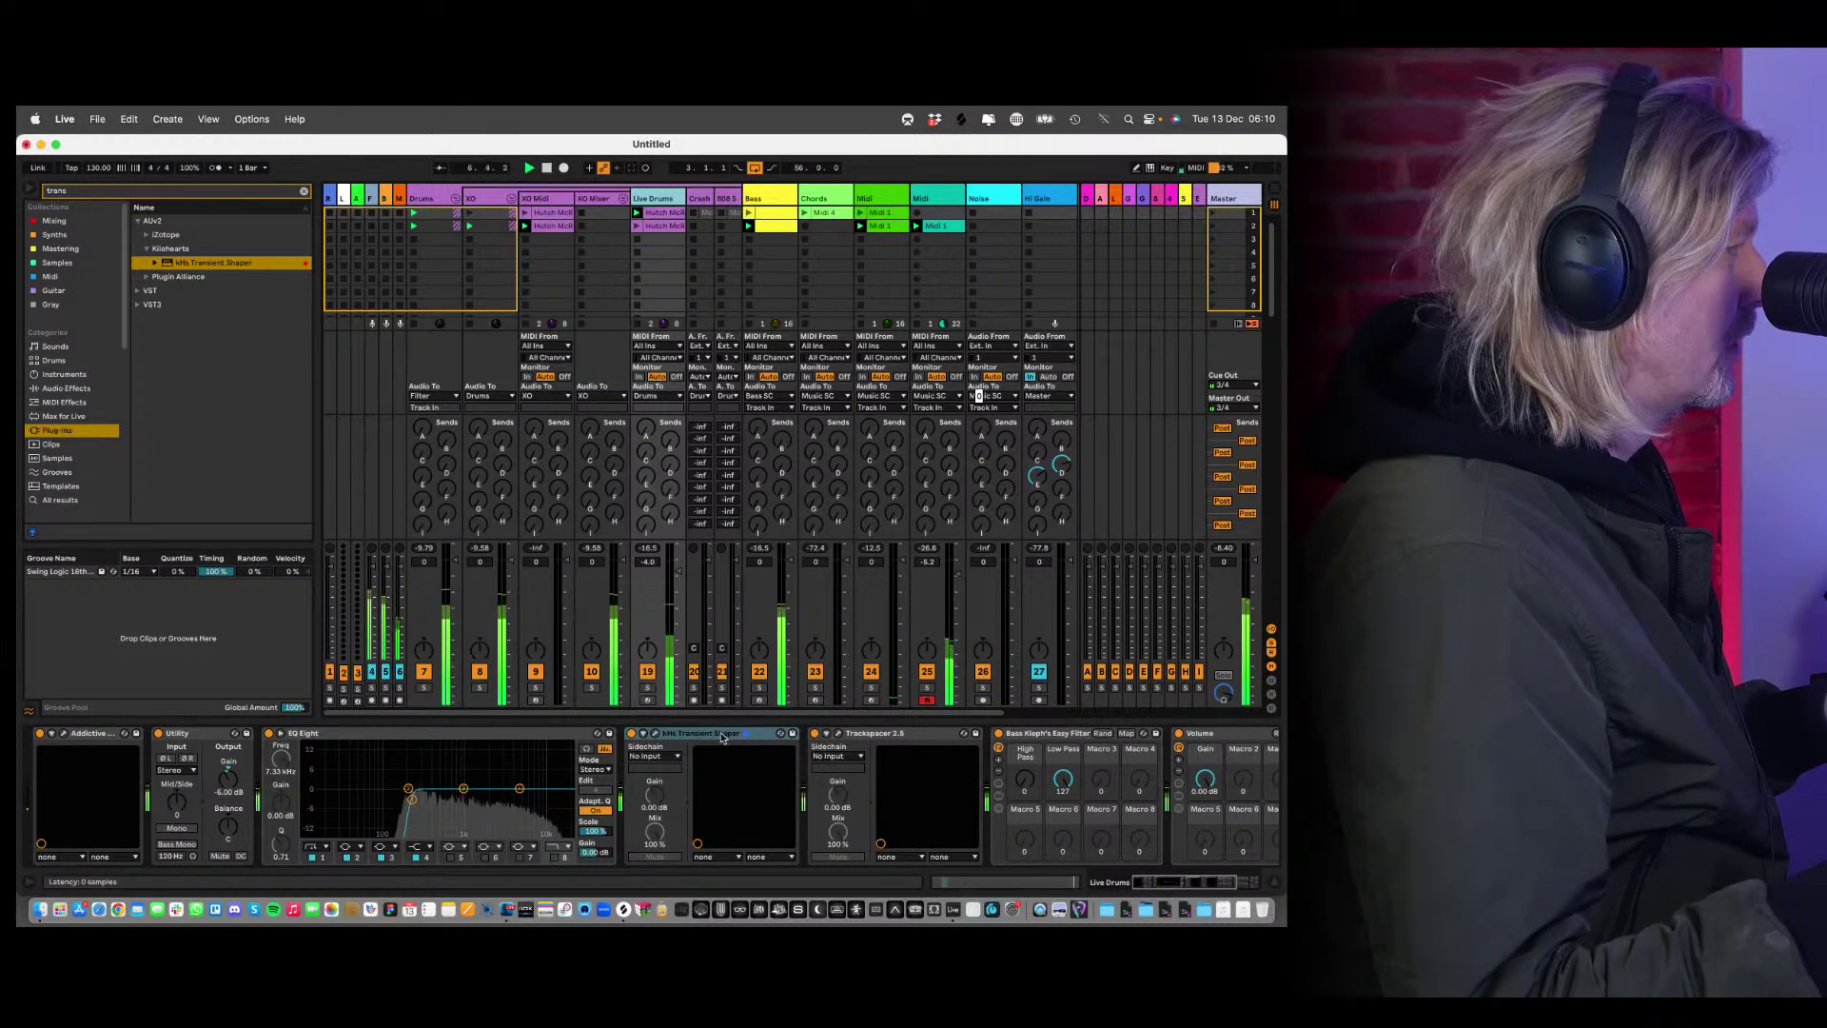
pyautogui.press('Tab')
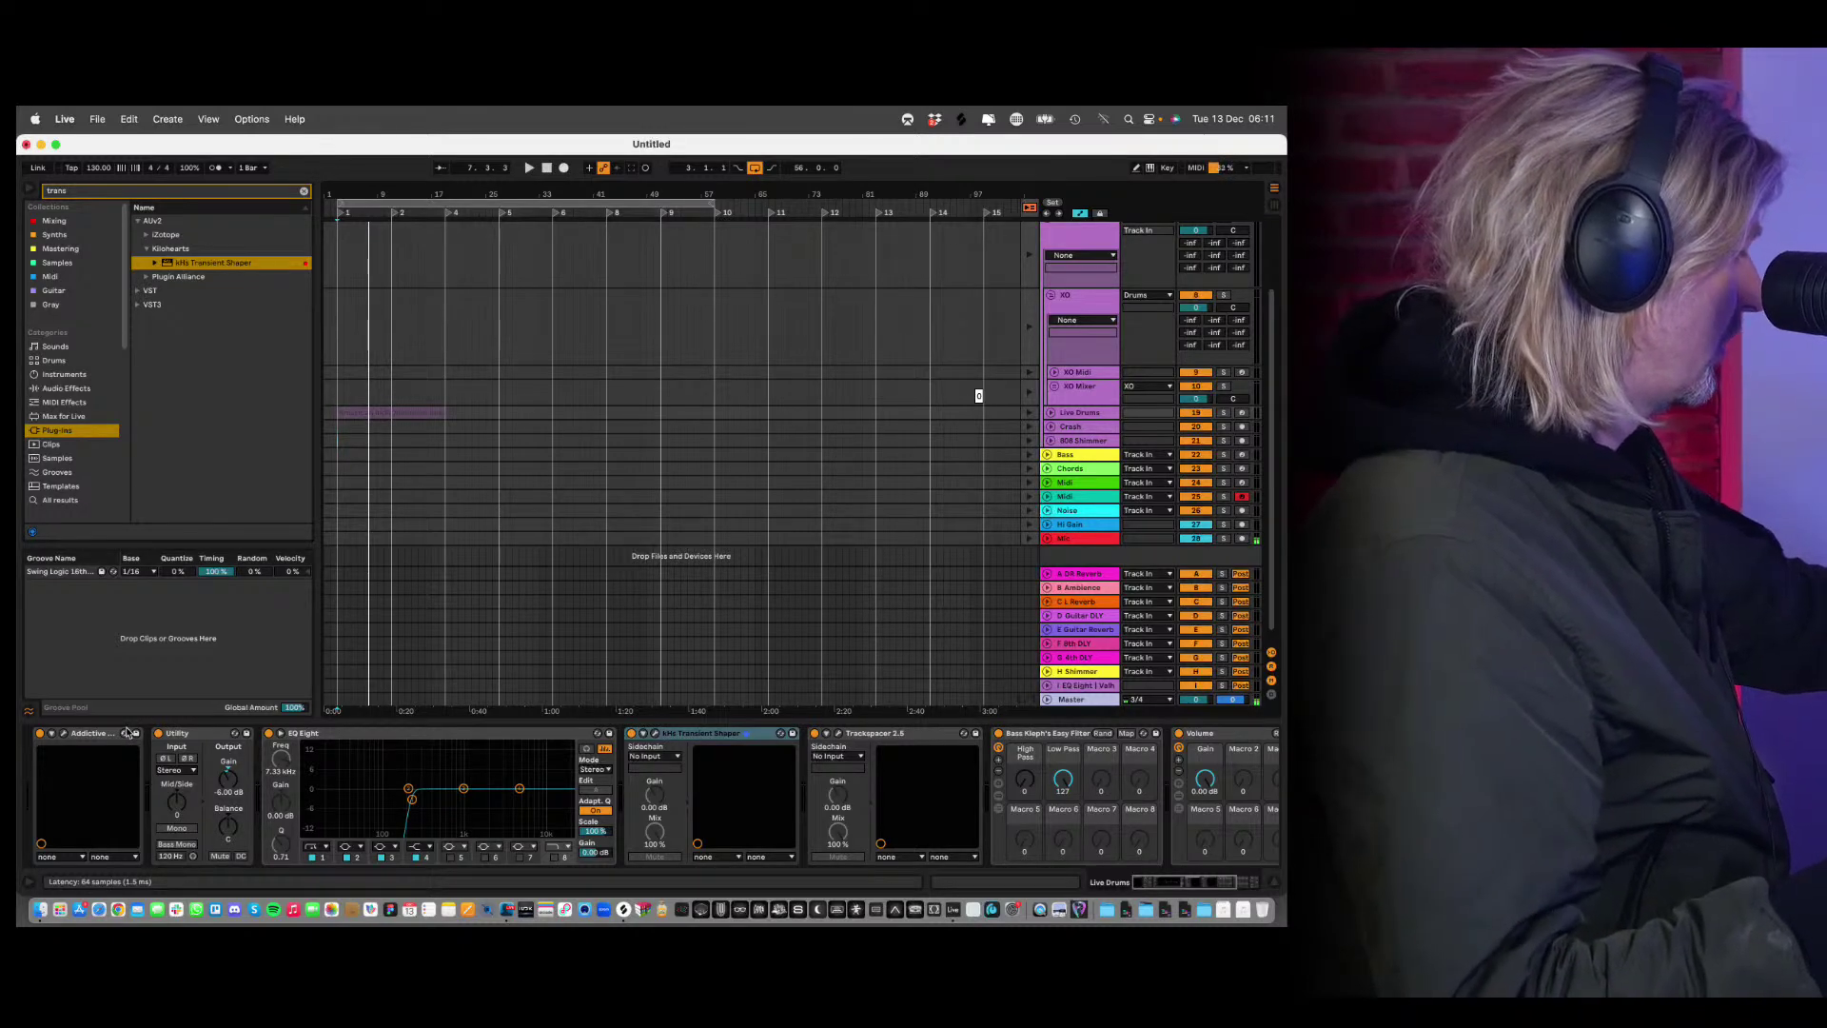
pyautogui.press('Tab')
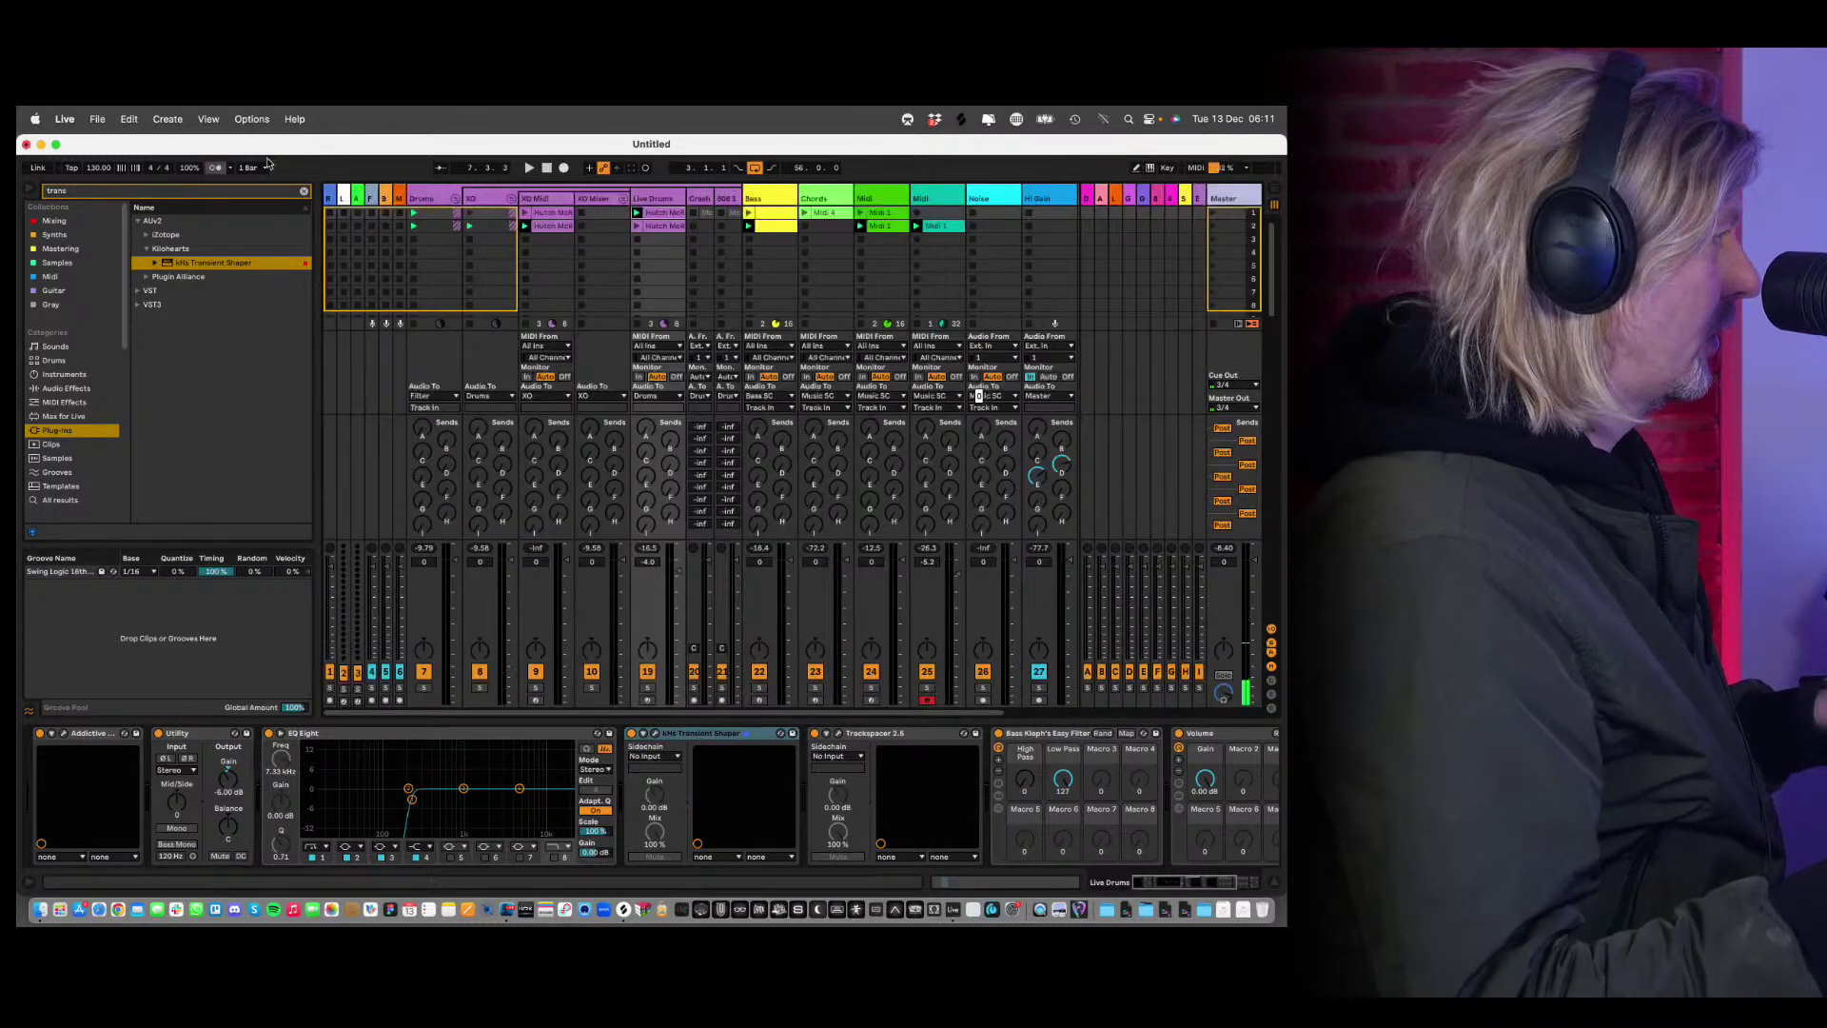
pyautogui.press('Tab')
pyautogui.press('space')
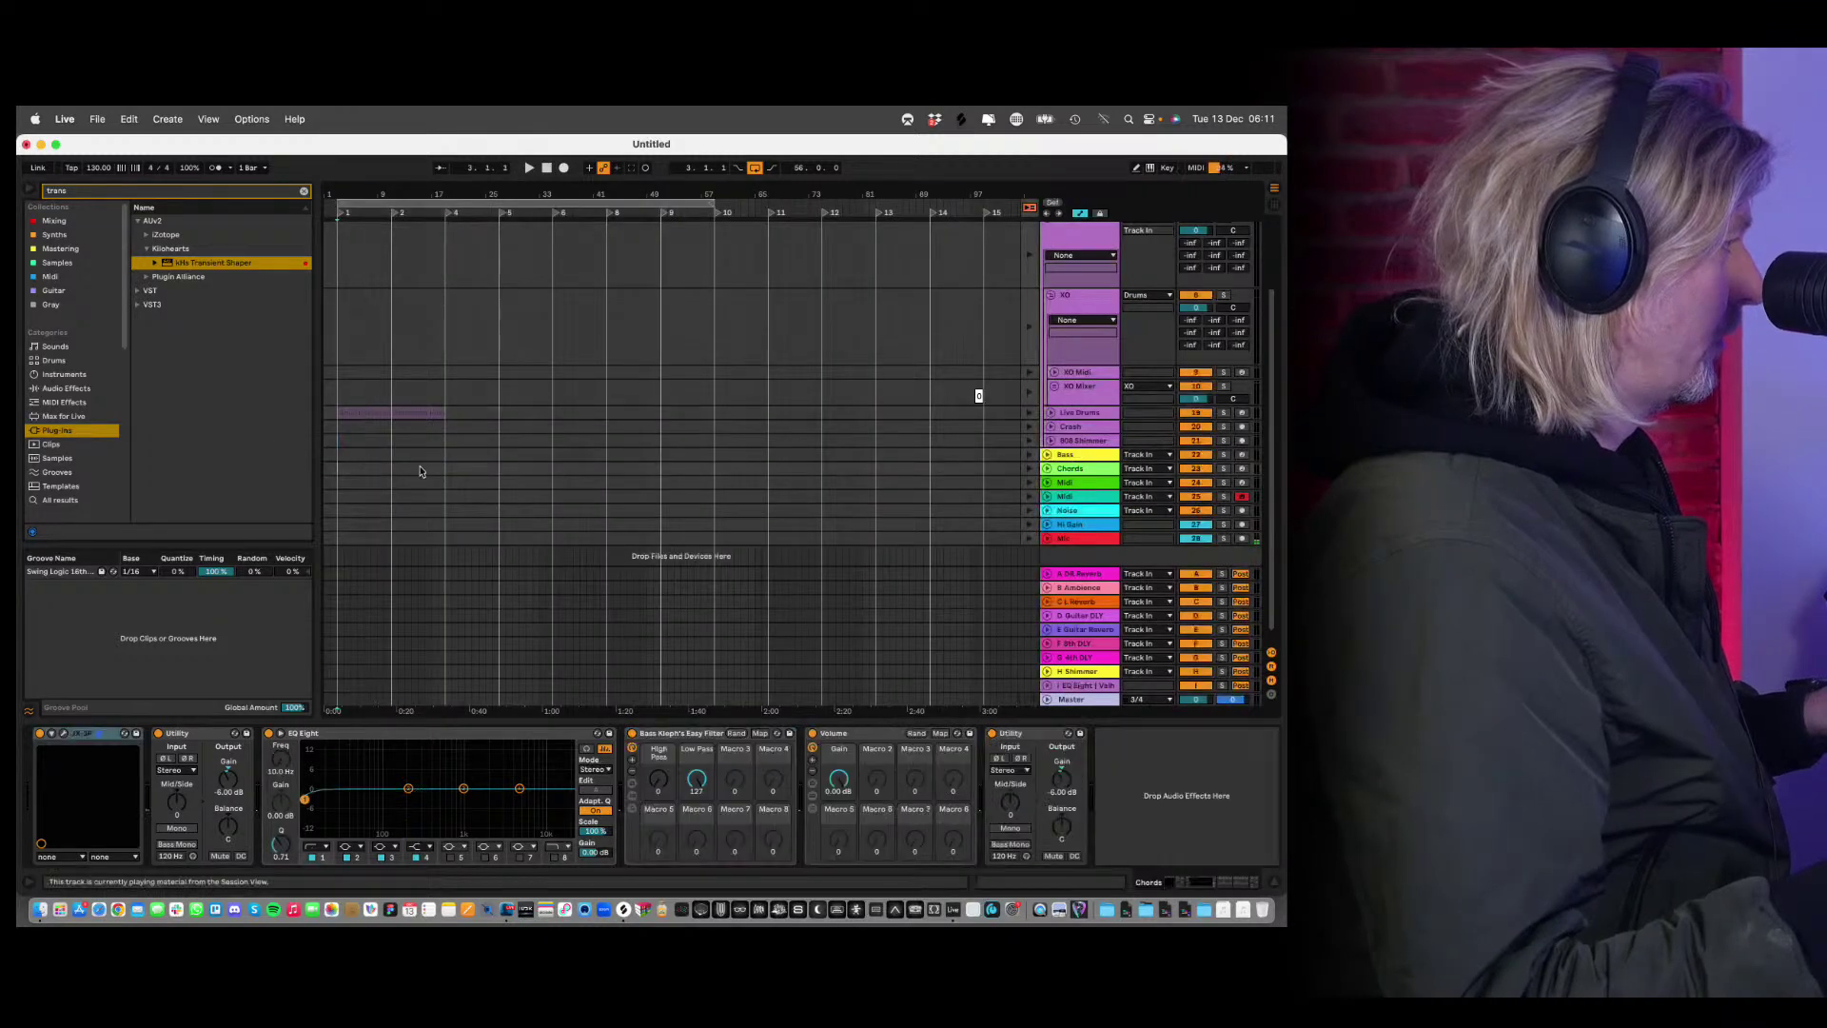
# Record into the arrangement from the start, launching the first scene followed by the second scene.
pyautogui.press('Tab')
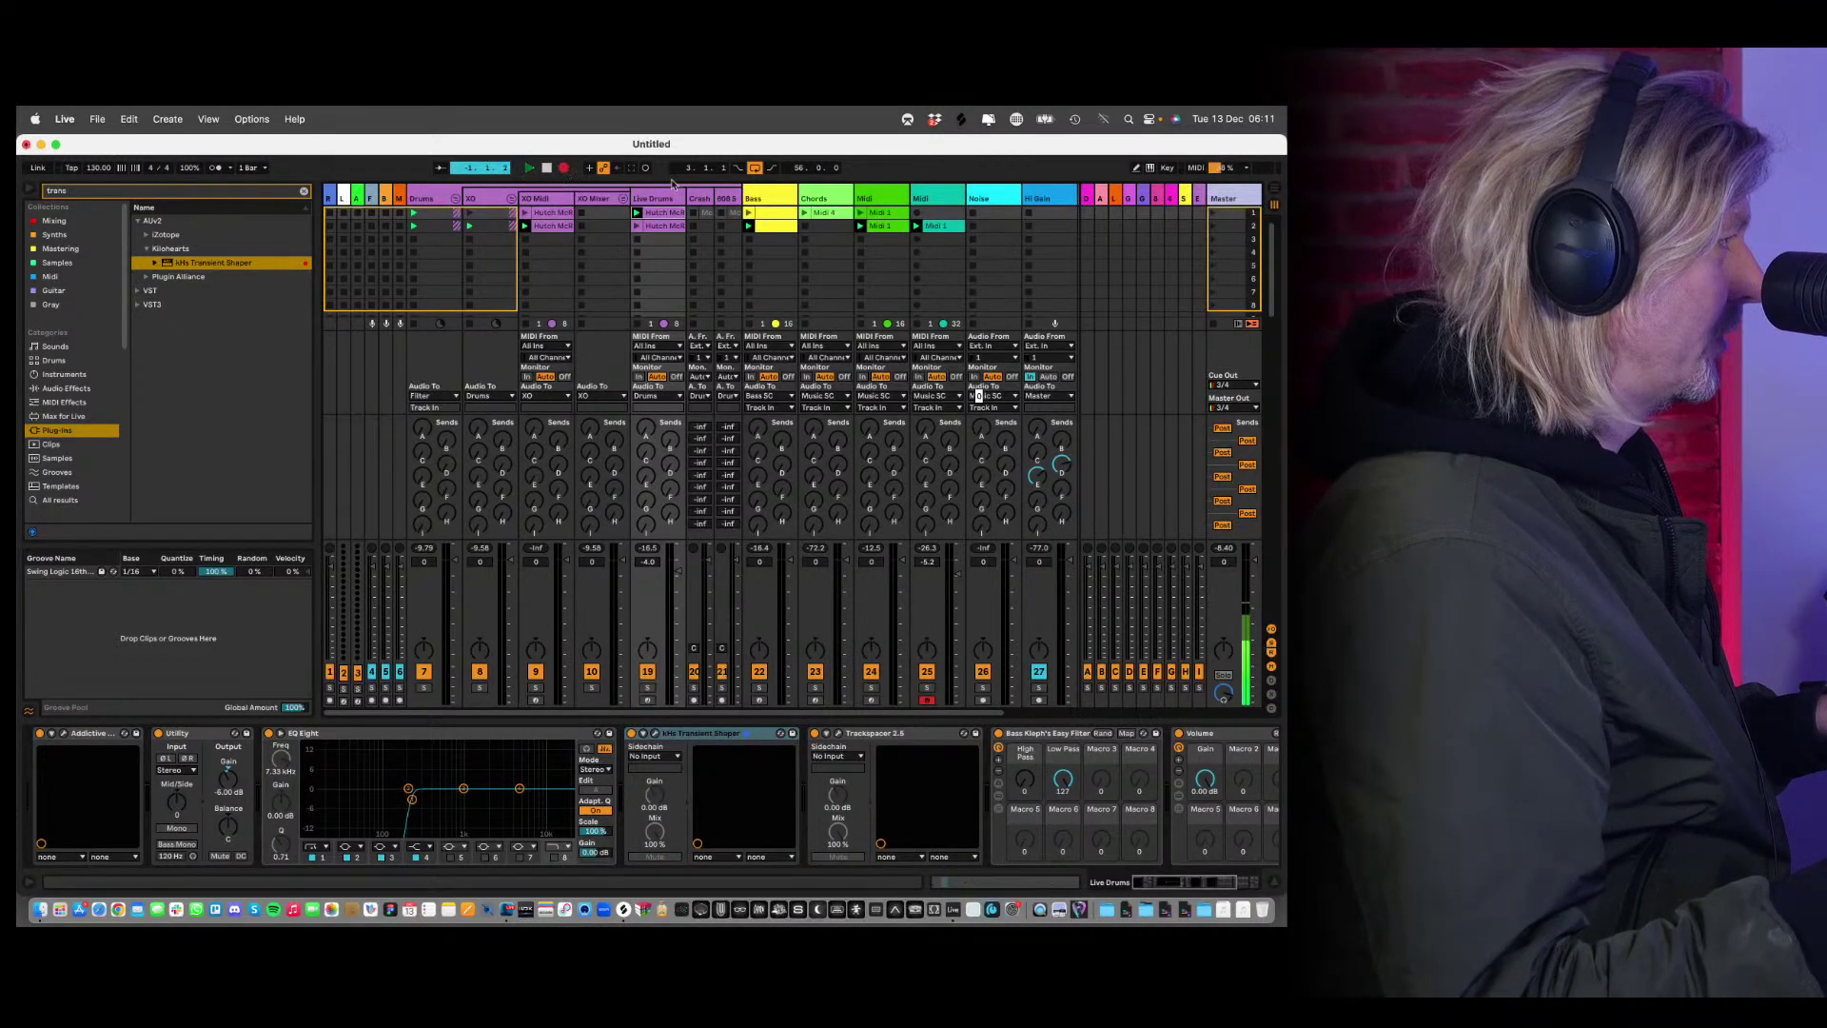
pyautogui.click(1211, 214)
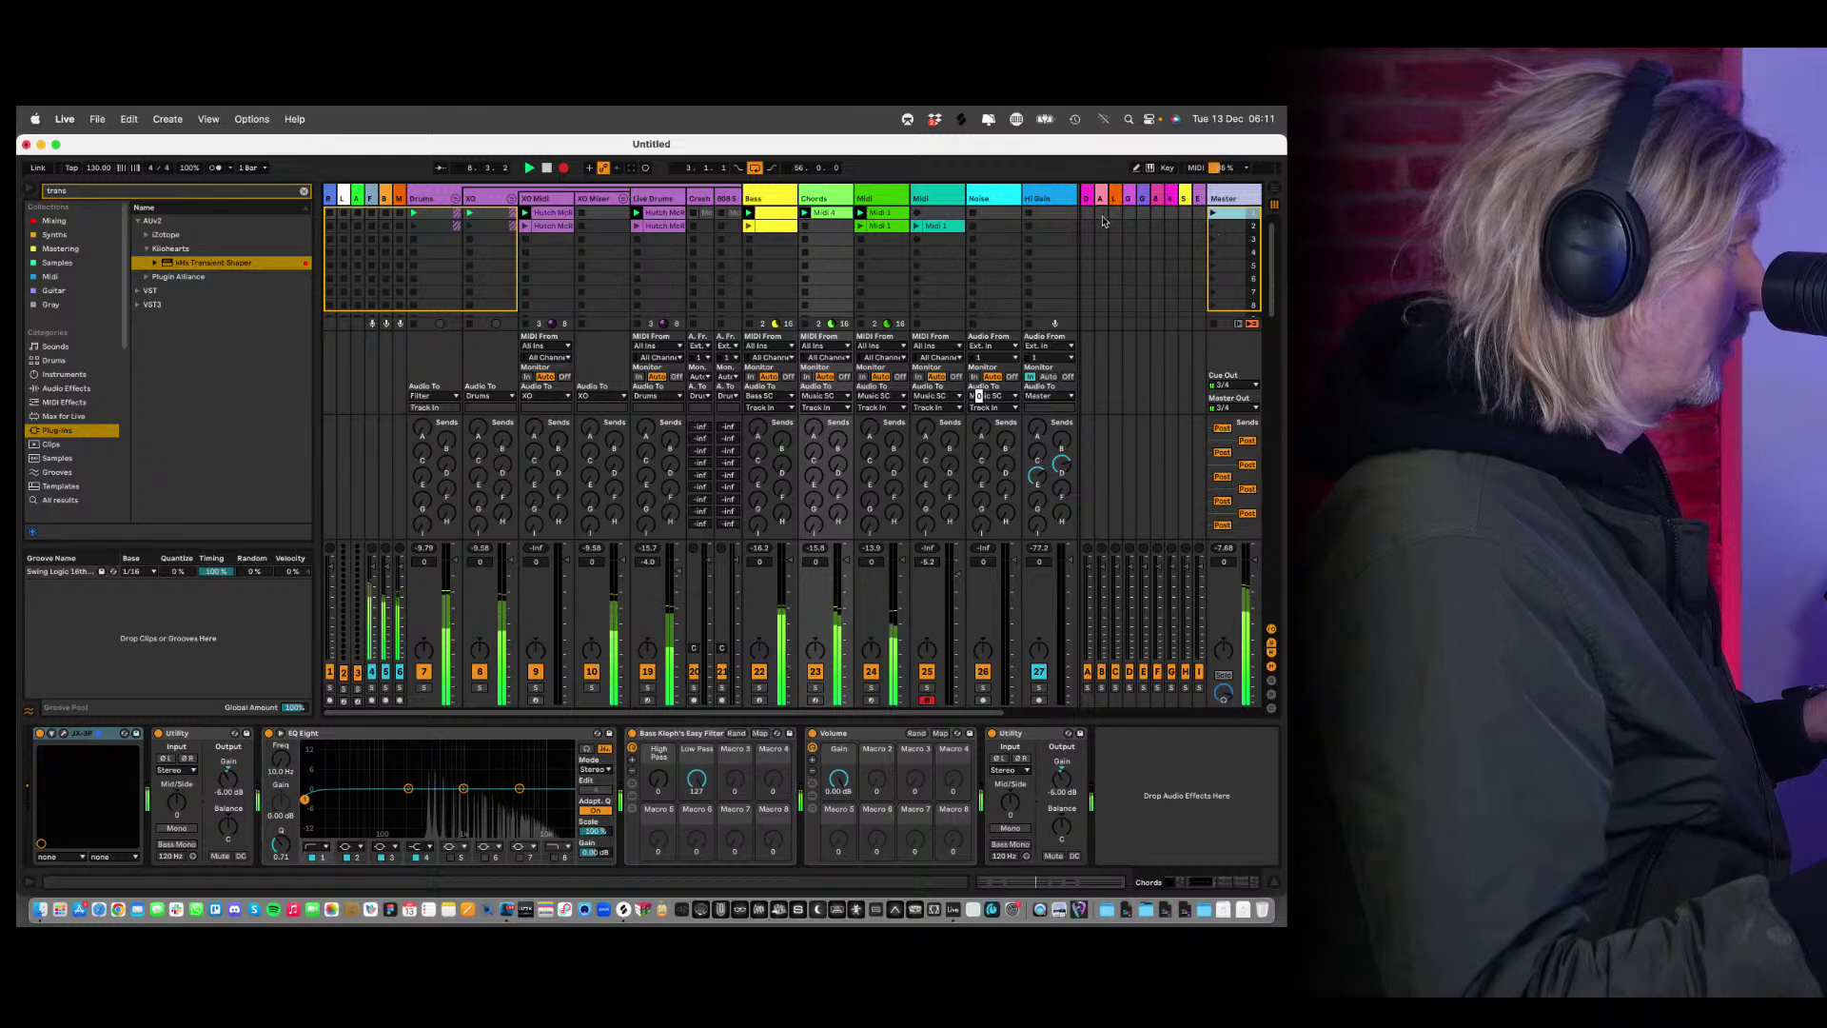
pyautogui.press('Tab')
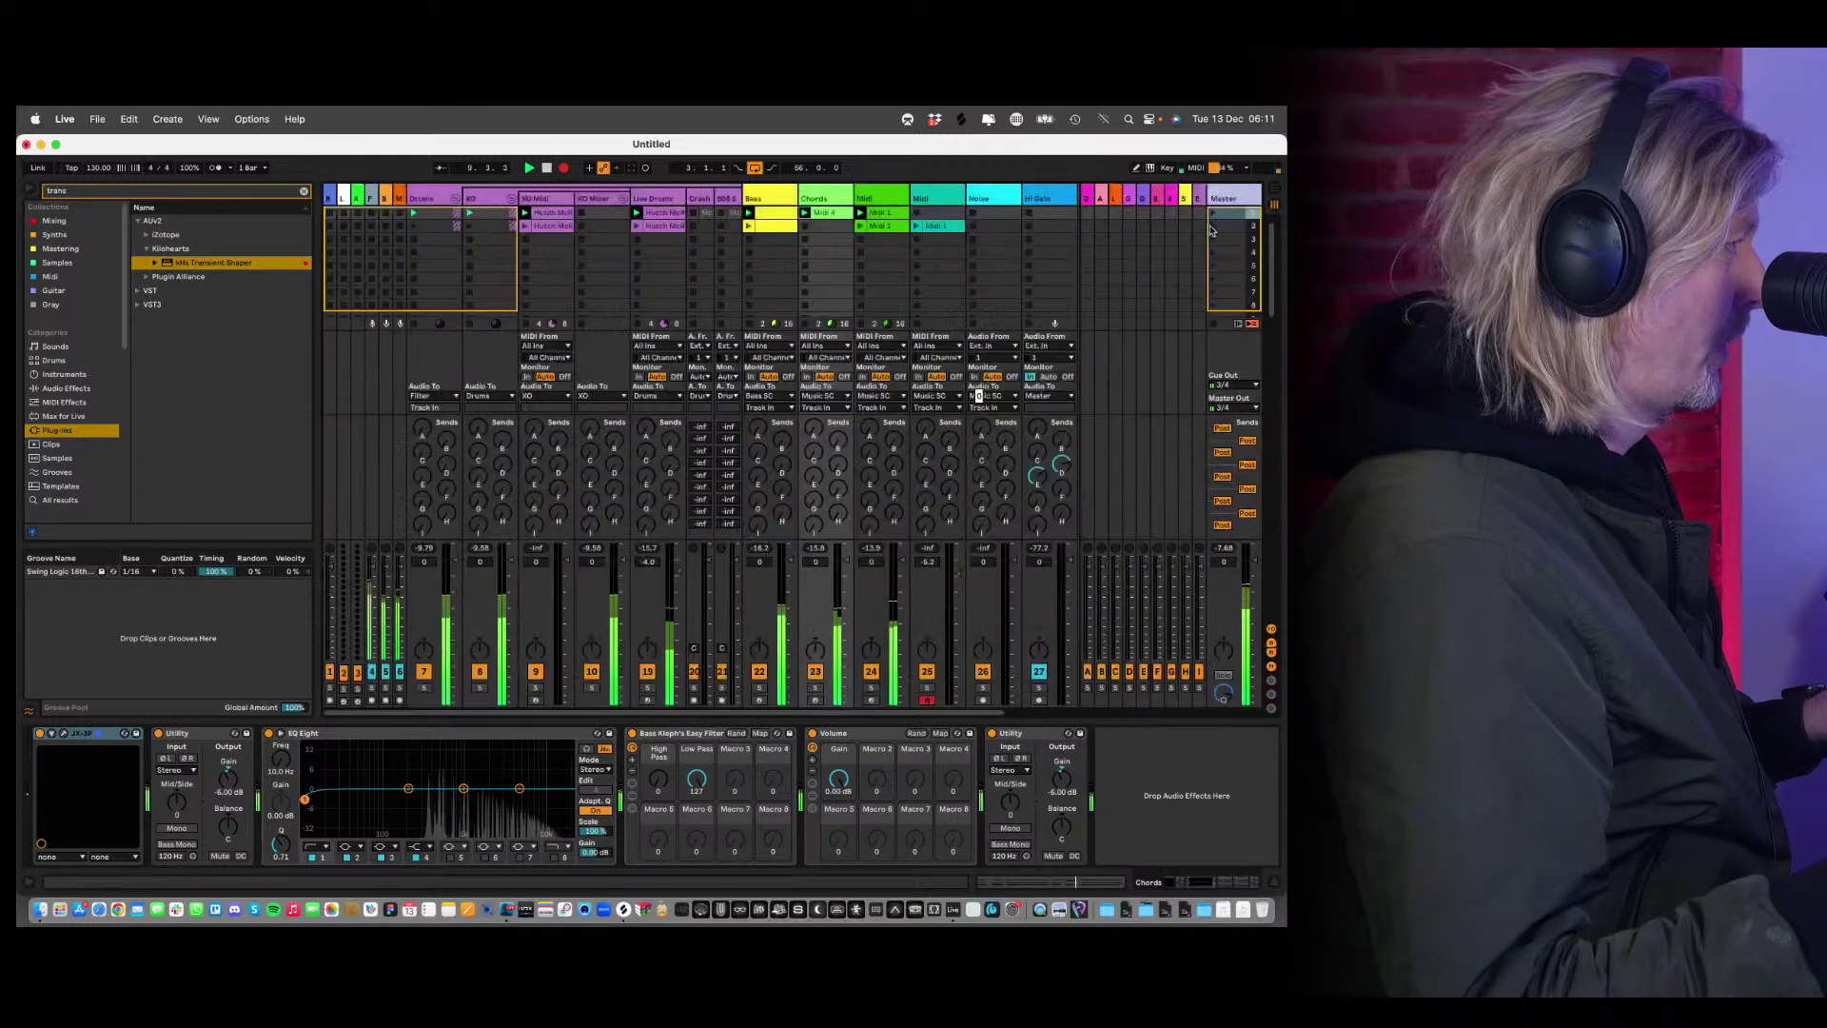
pyautogui.press('Tab')
pyautogui.click(1212, 229)
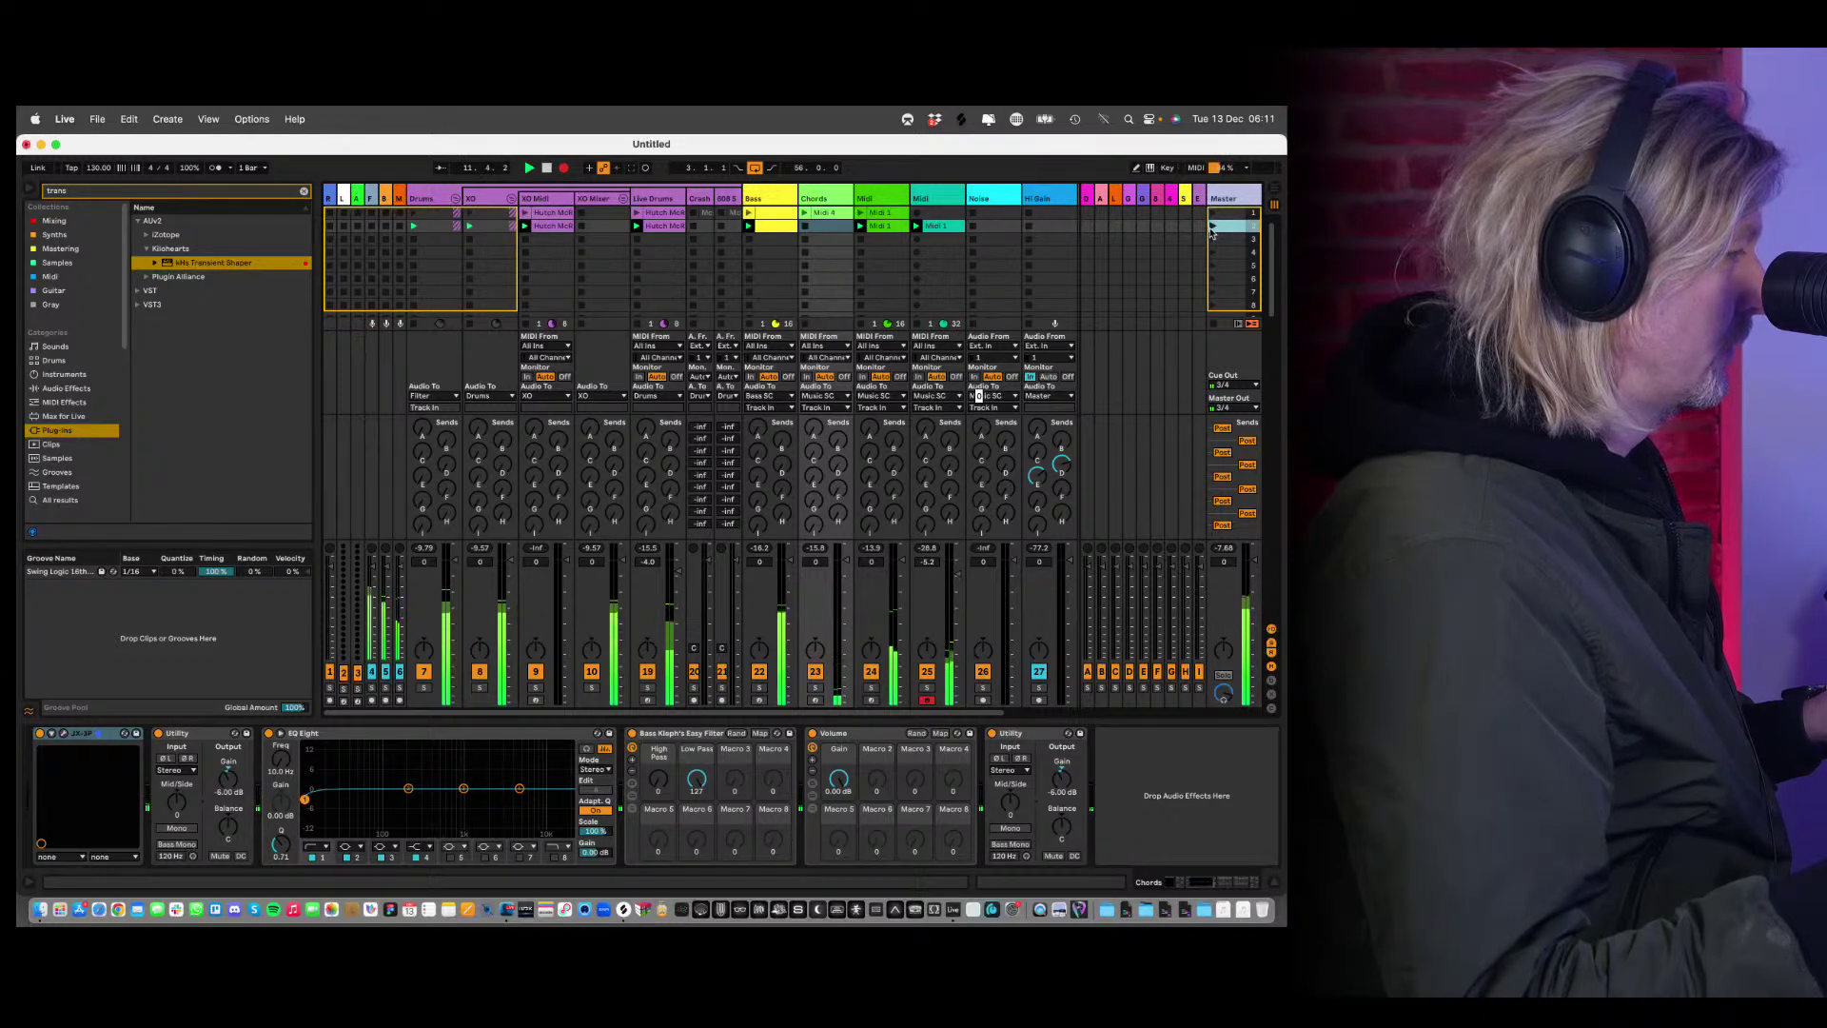
pyautogui.press('Tab')
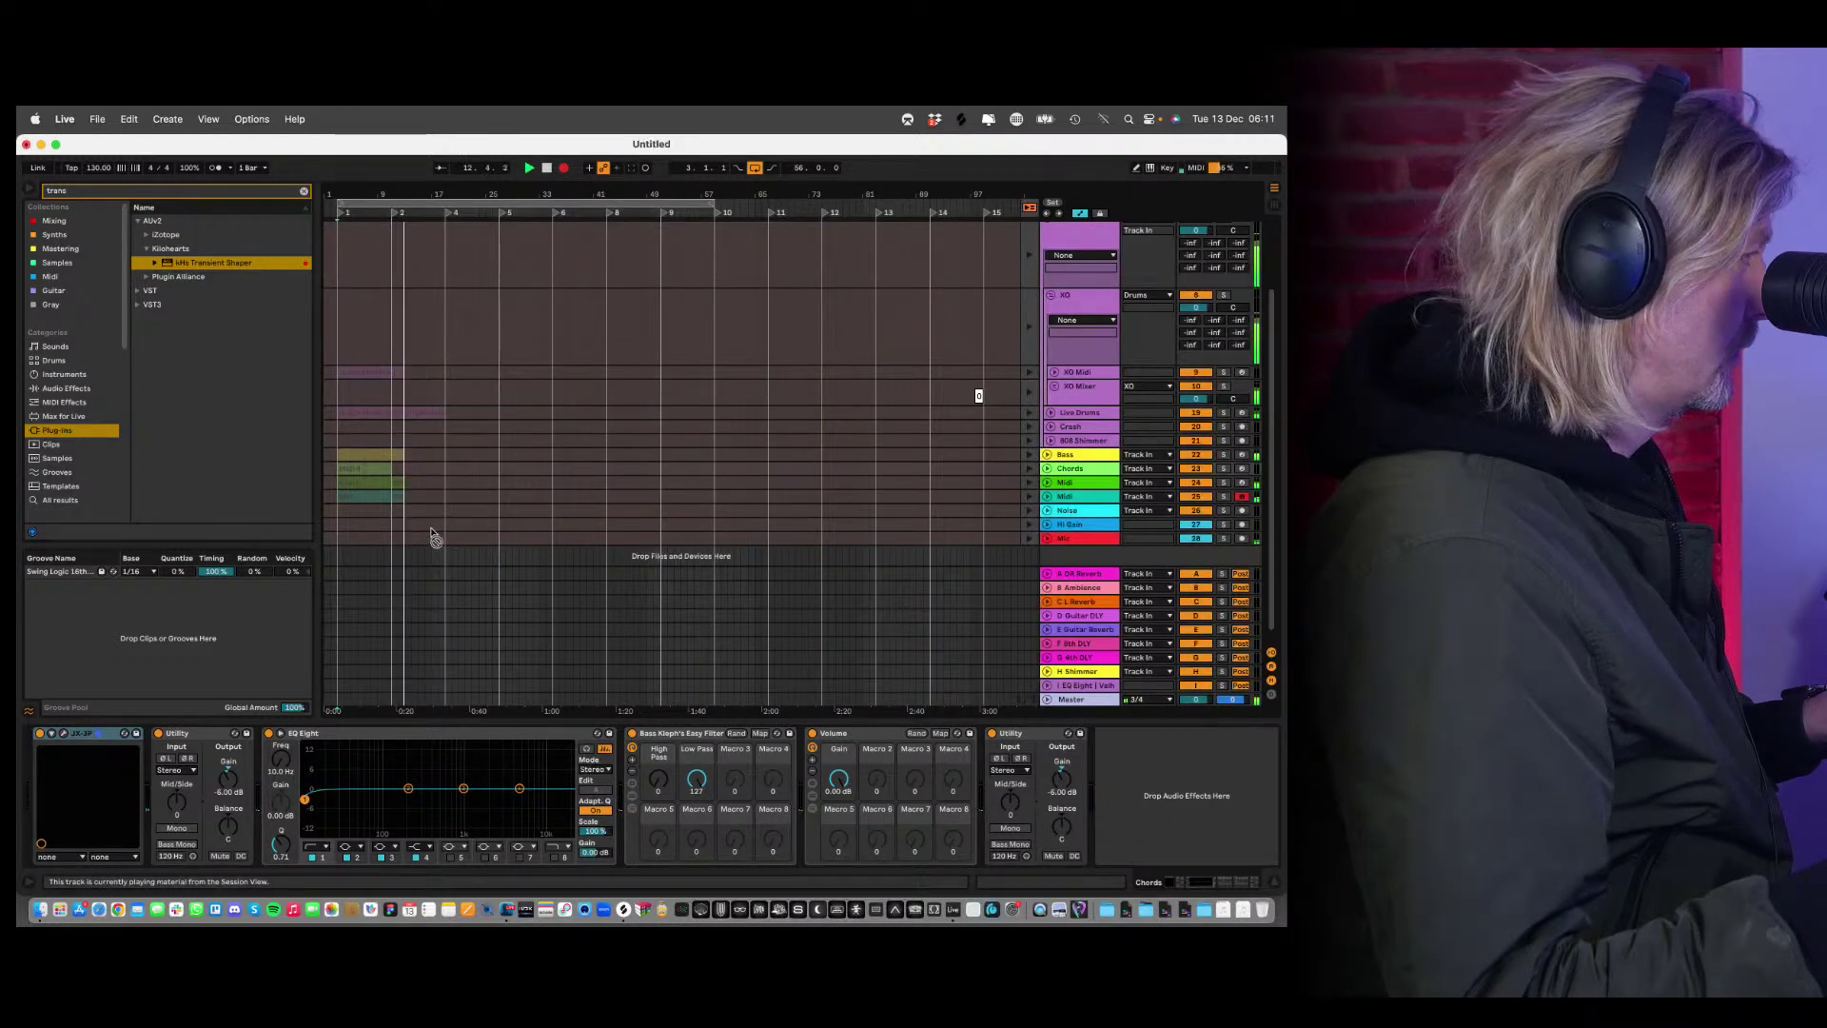
pyautogui.press('Tab')
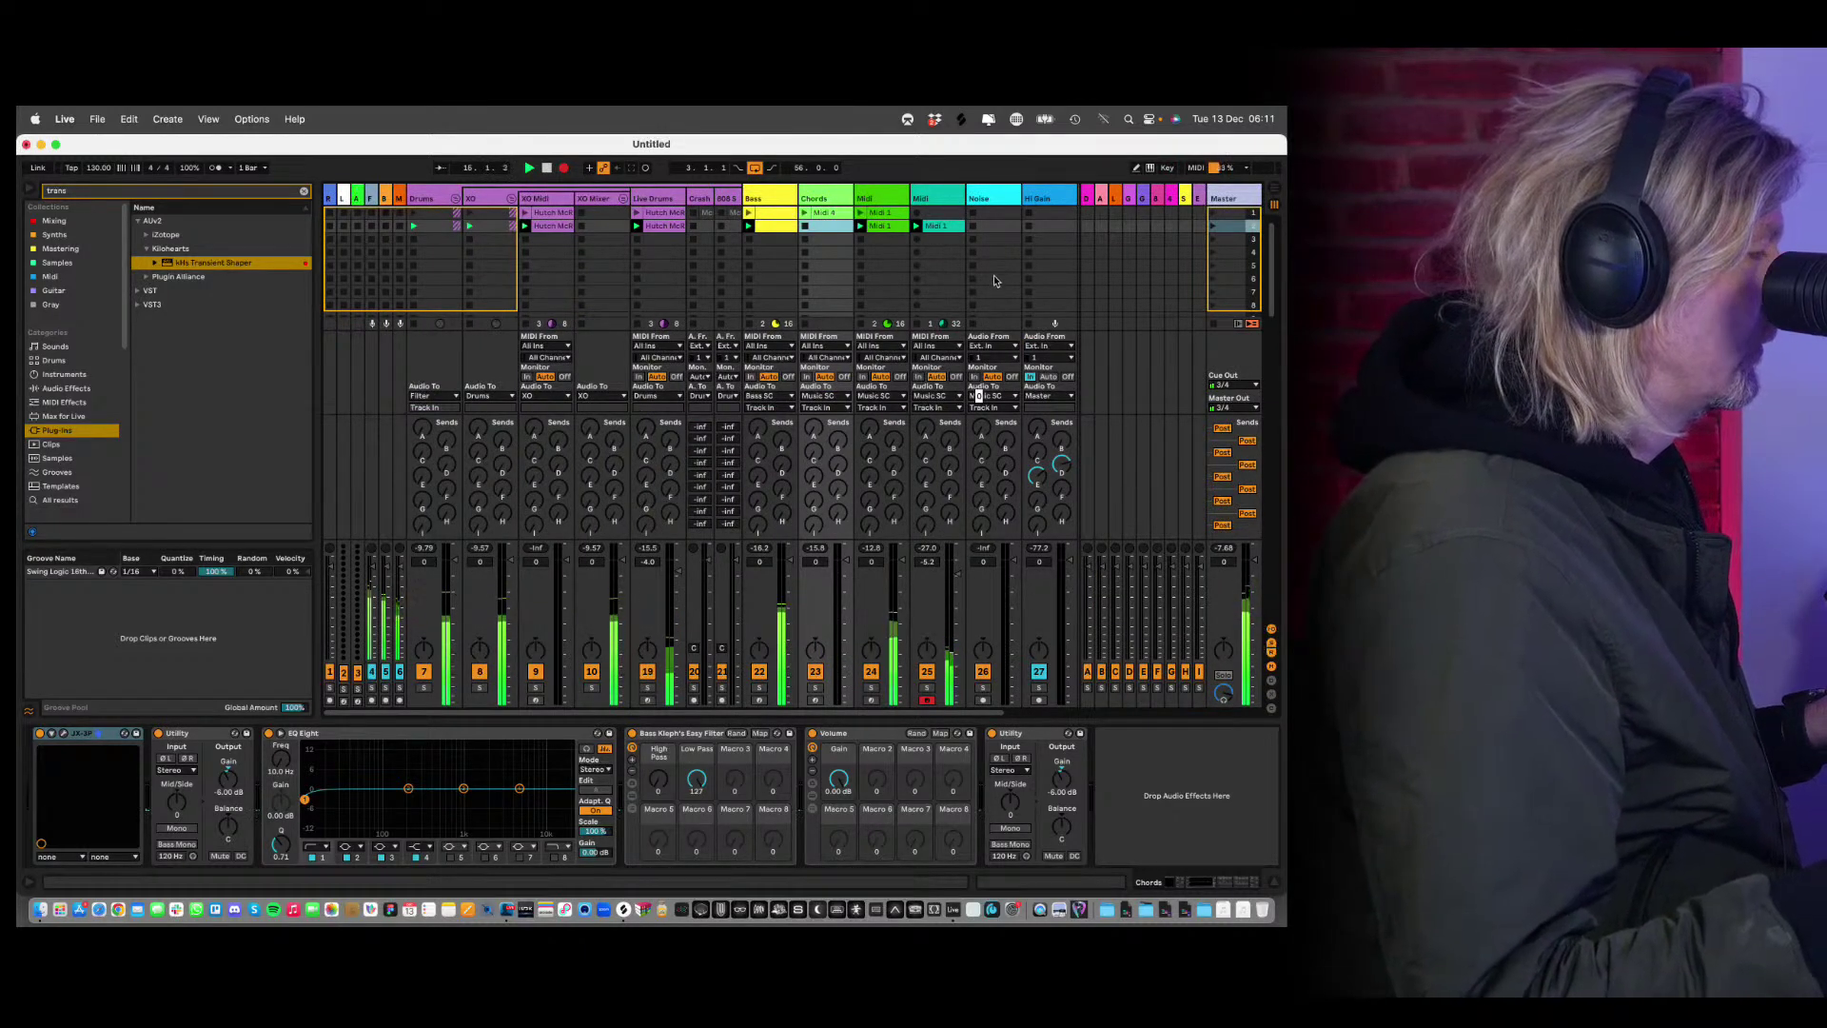
pyautogui.press('Tab')
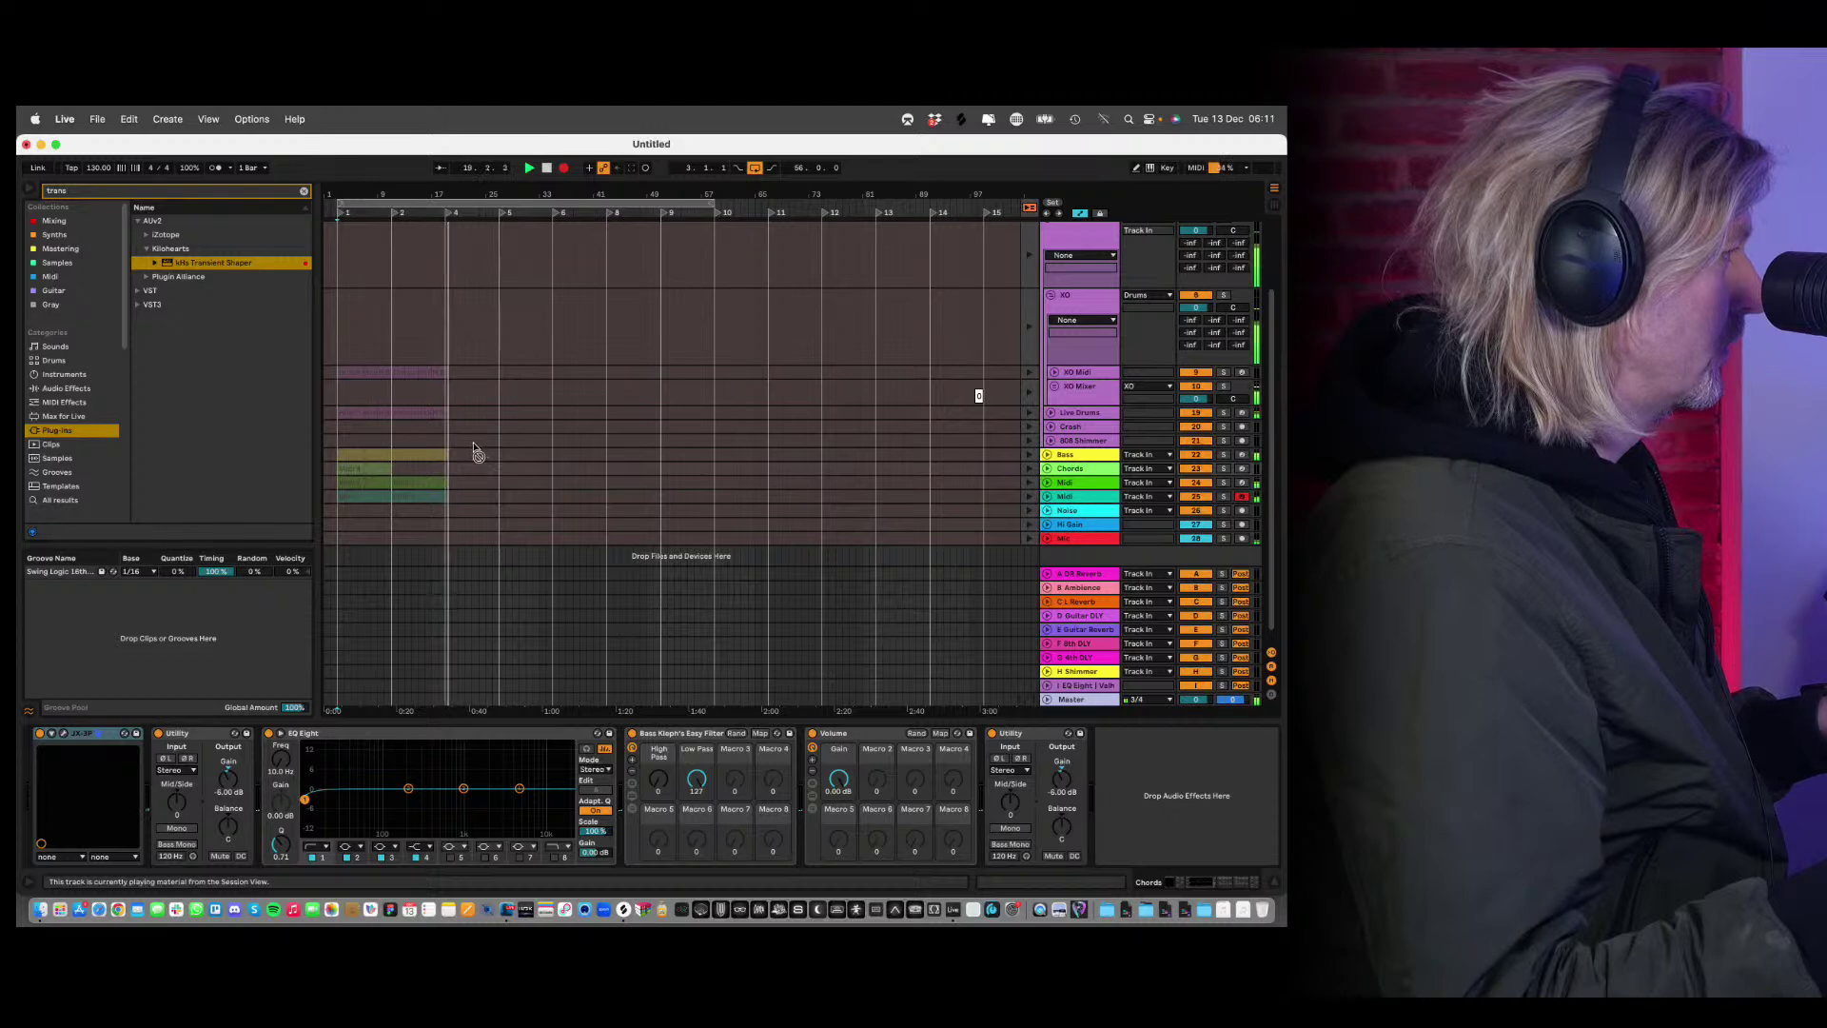
# Stop the recording and select the empty stretch after the recorded clips across the XO Midi through Noise tracks.
pyautogui.moveTo(482, 369); pyautogui.dragTo(491, 440)
pyautogui.press('space')
pyautogui.keyDown('shift'); pyautogui.click(445, 511); pyautogui.keyUp('shift')
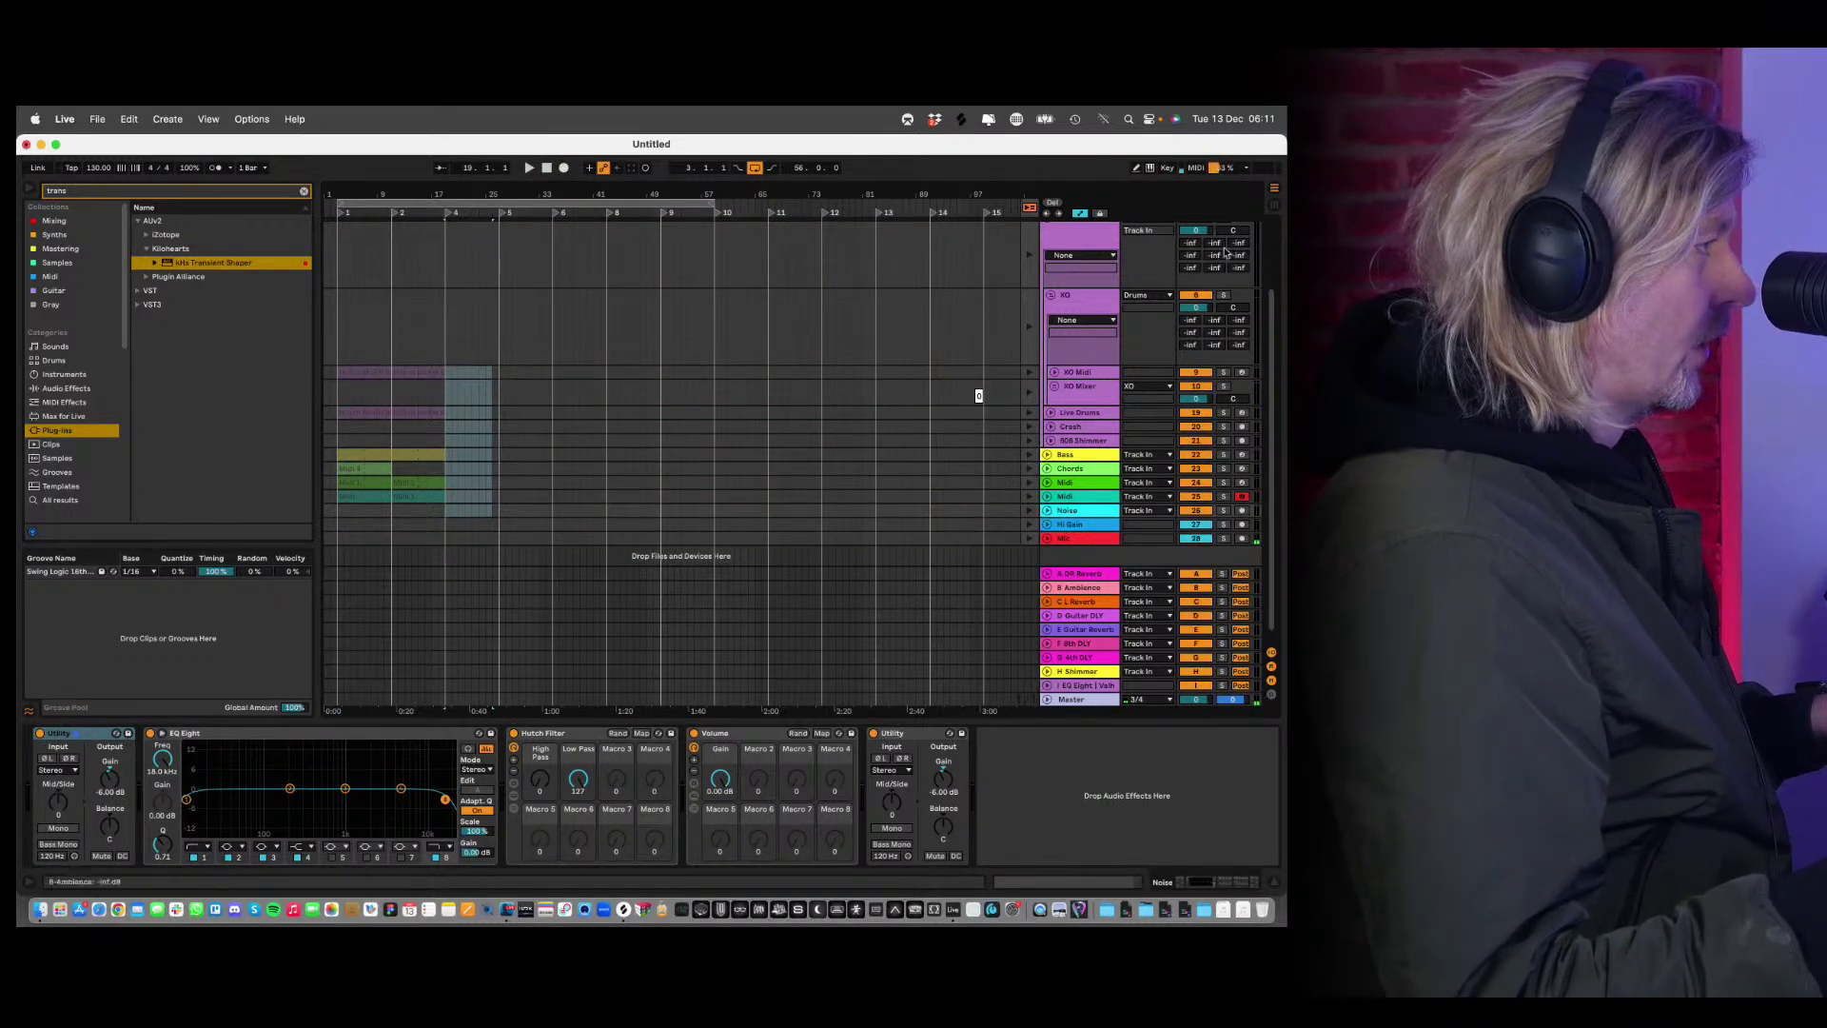
# Return playback to the arrangement and duplicate the second eight-bar section's clips from XO Midi through the lower Midi track.
pyautogui.click(1030, 209)
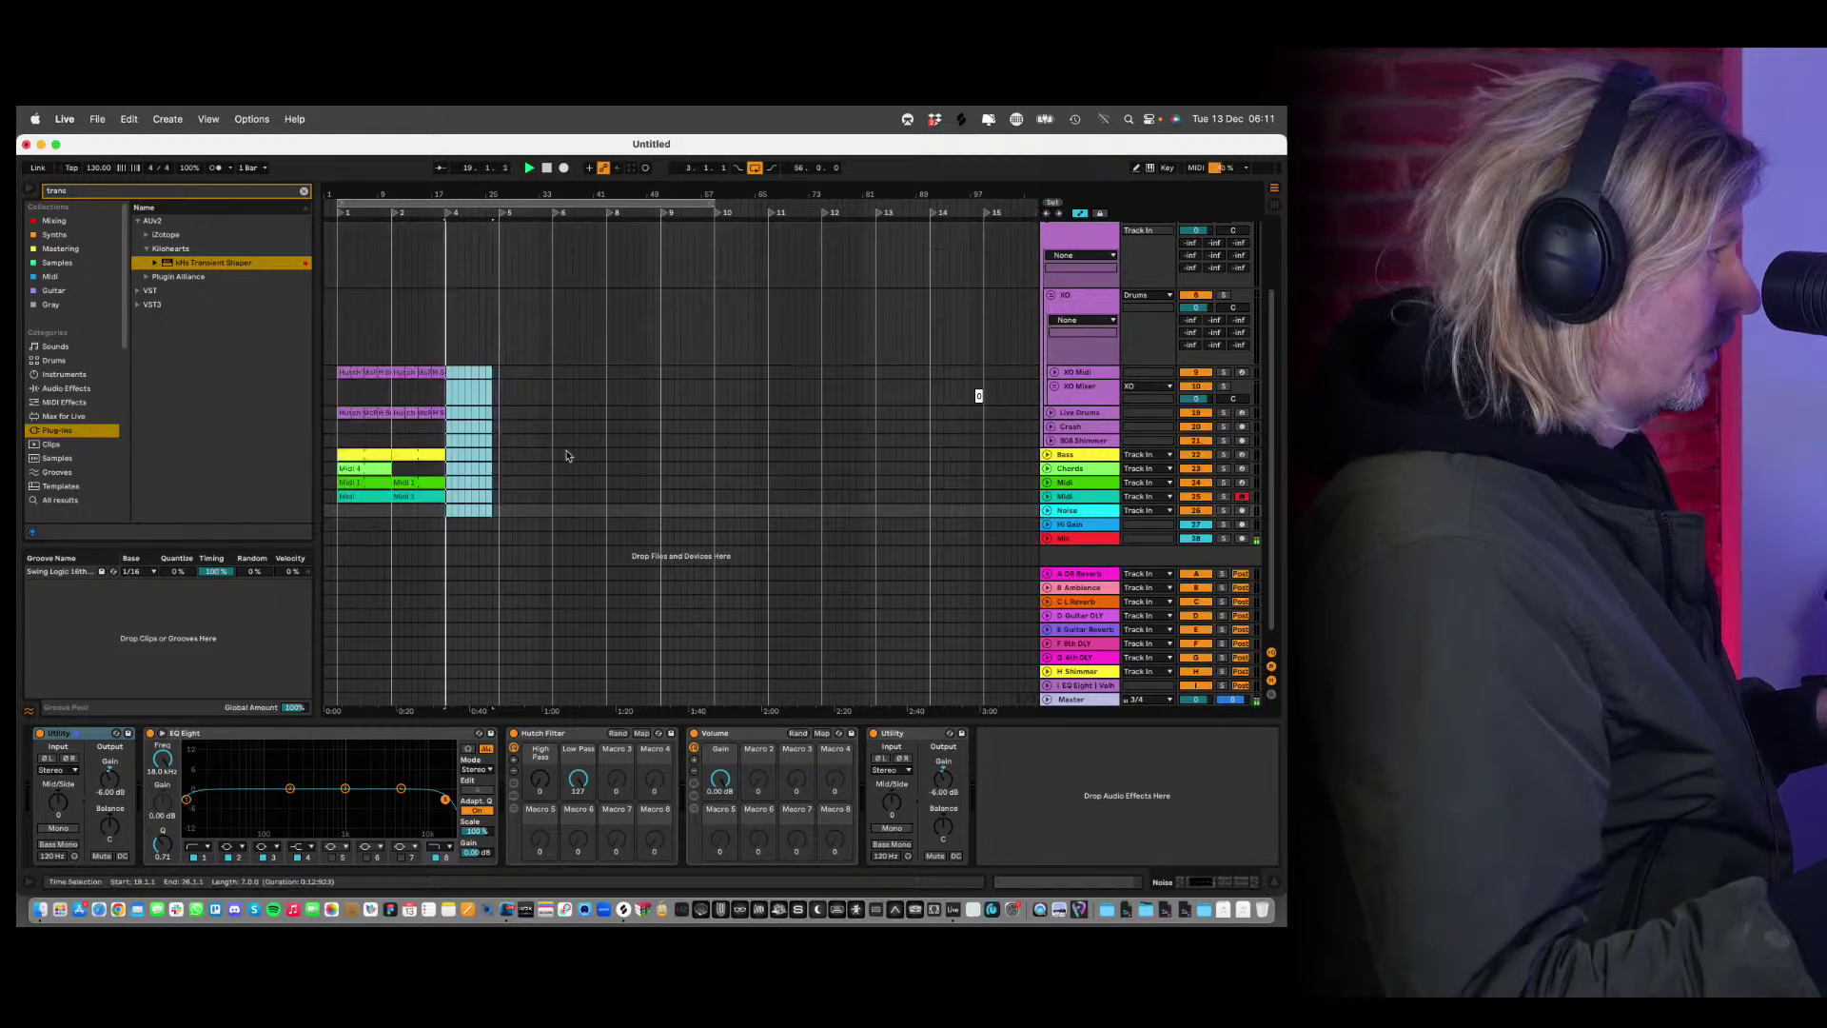
pyautogui.click(410, 375)
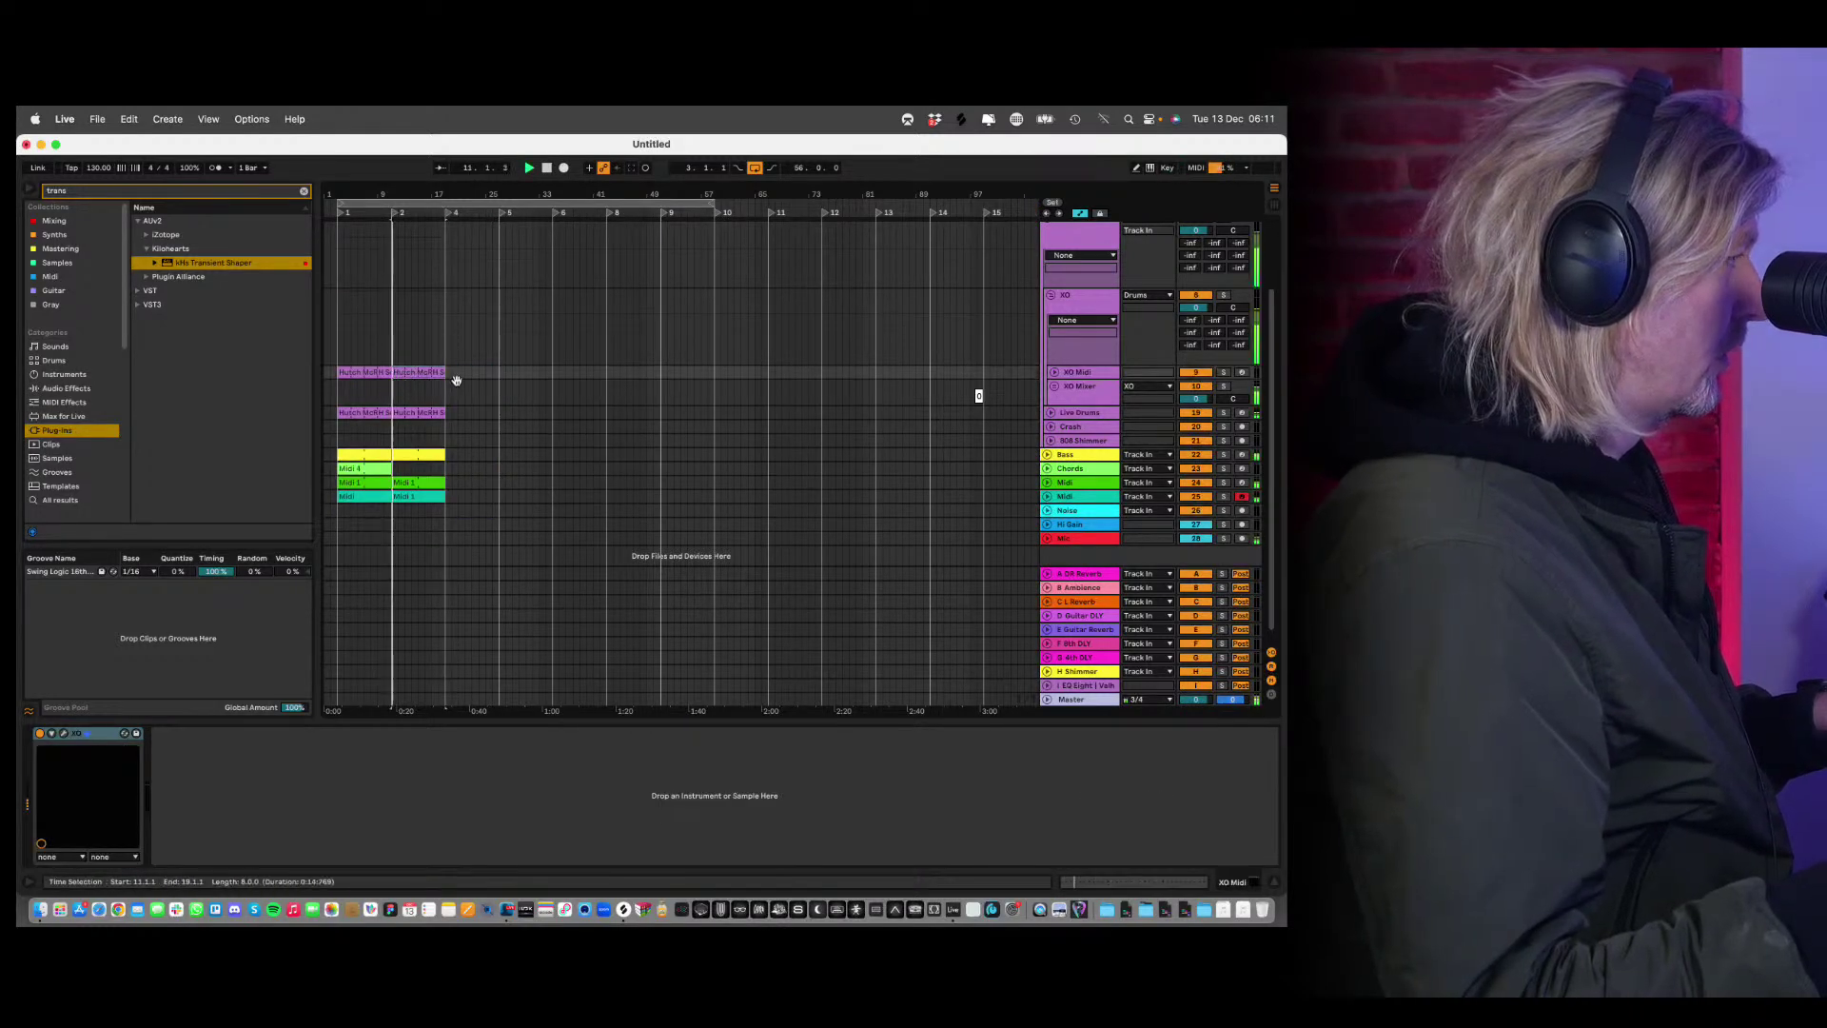
pyautogui.keyDown('shift'); pyautogui.click(411, 496); pyautogui.keyUp('shift')
pyautogui.press('super+d')
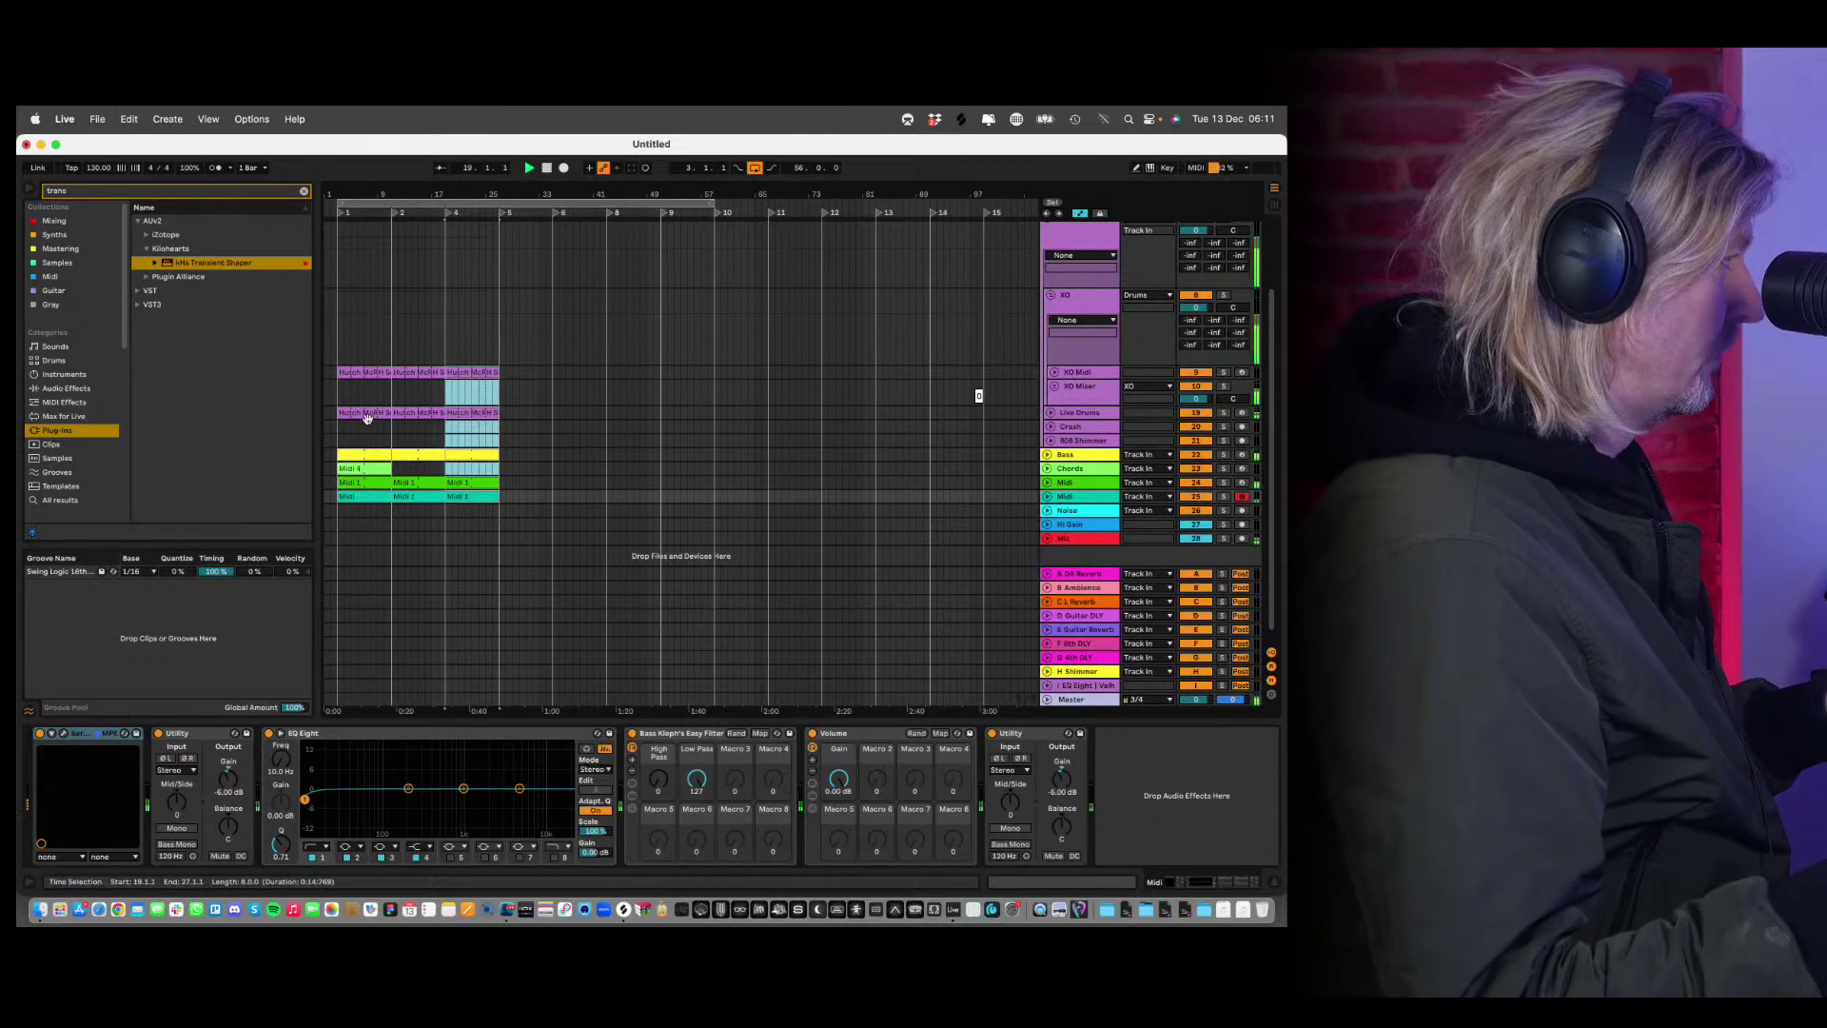
# Deactivate the Bass, Chords and upper Midi clips in the opening section, keeping the lower Midi clip active.
pyautogui.click(367, 416)
pyautogui.keyDown('shift'); pyautogui.click(368, 480); pyautogui.keyUp('shift')
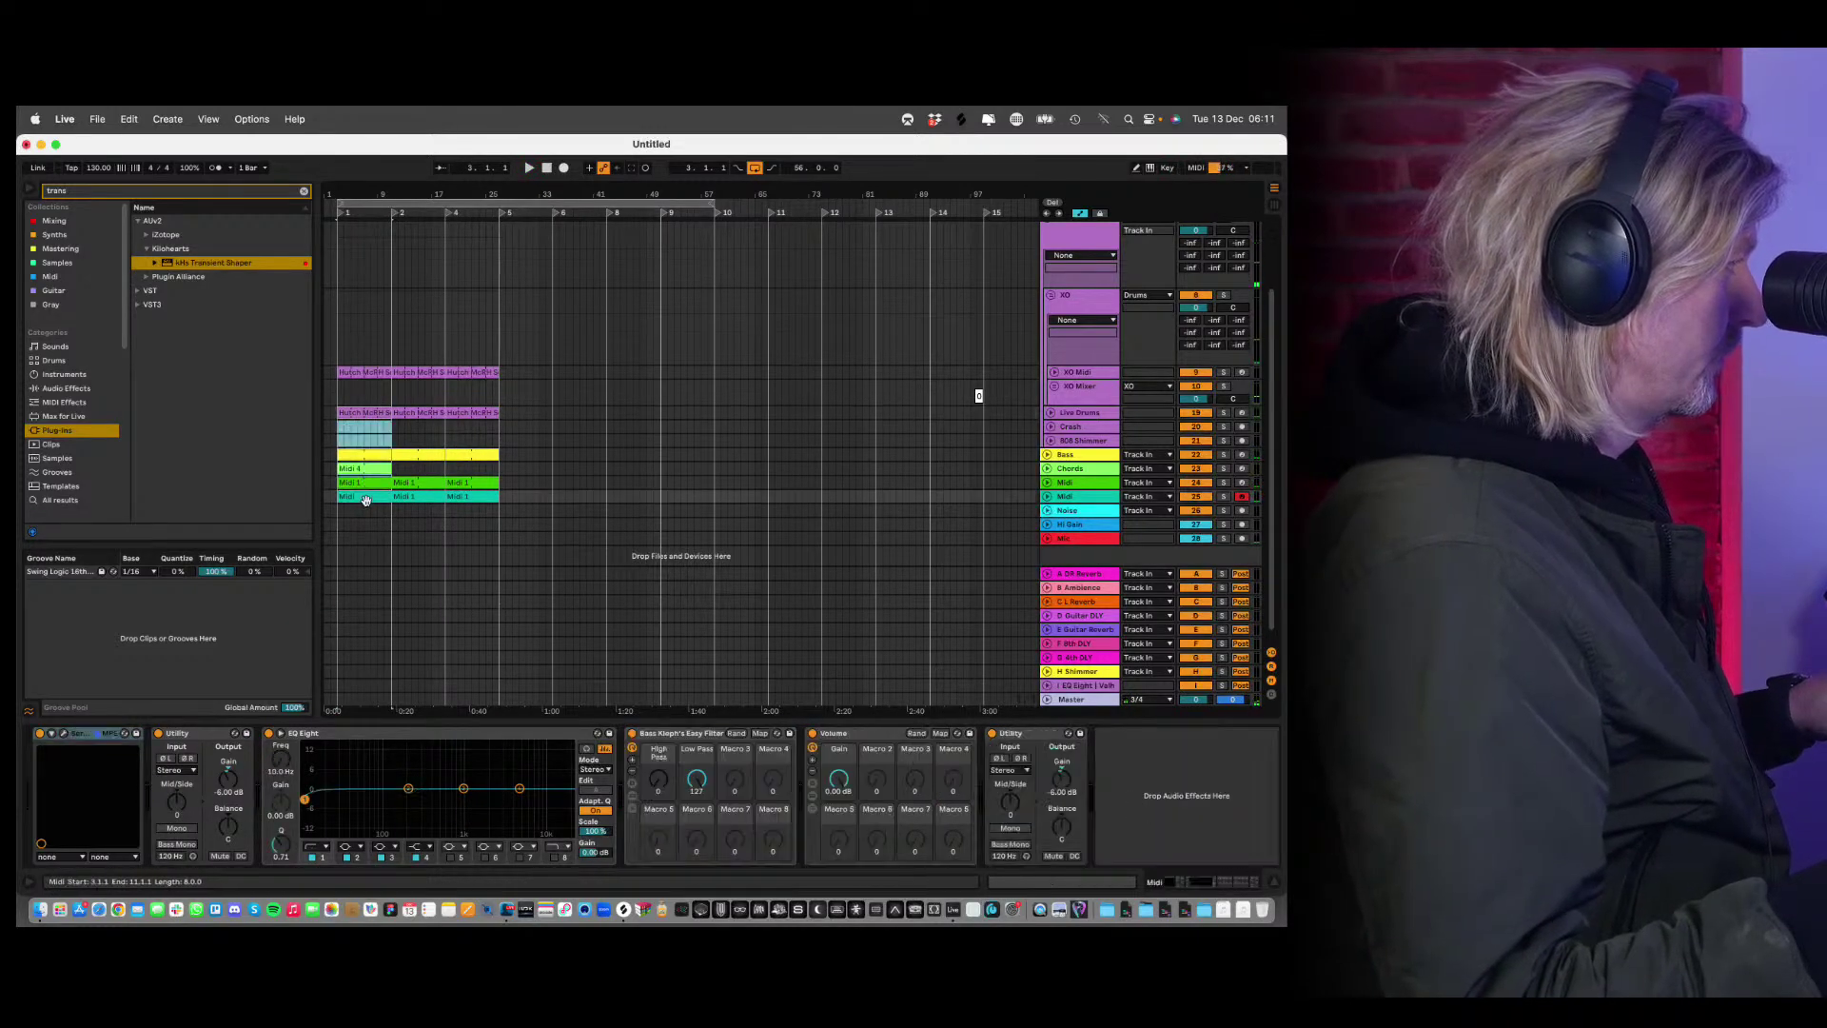
pyautogui.click(371, 412)
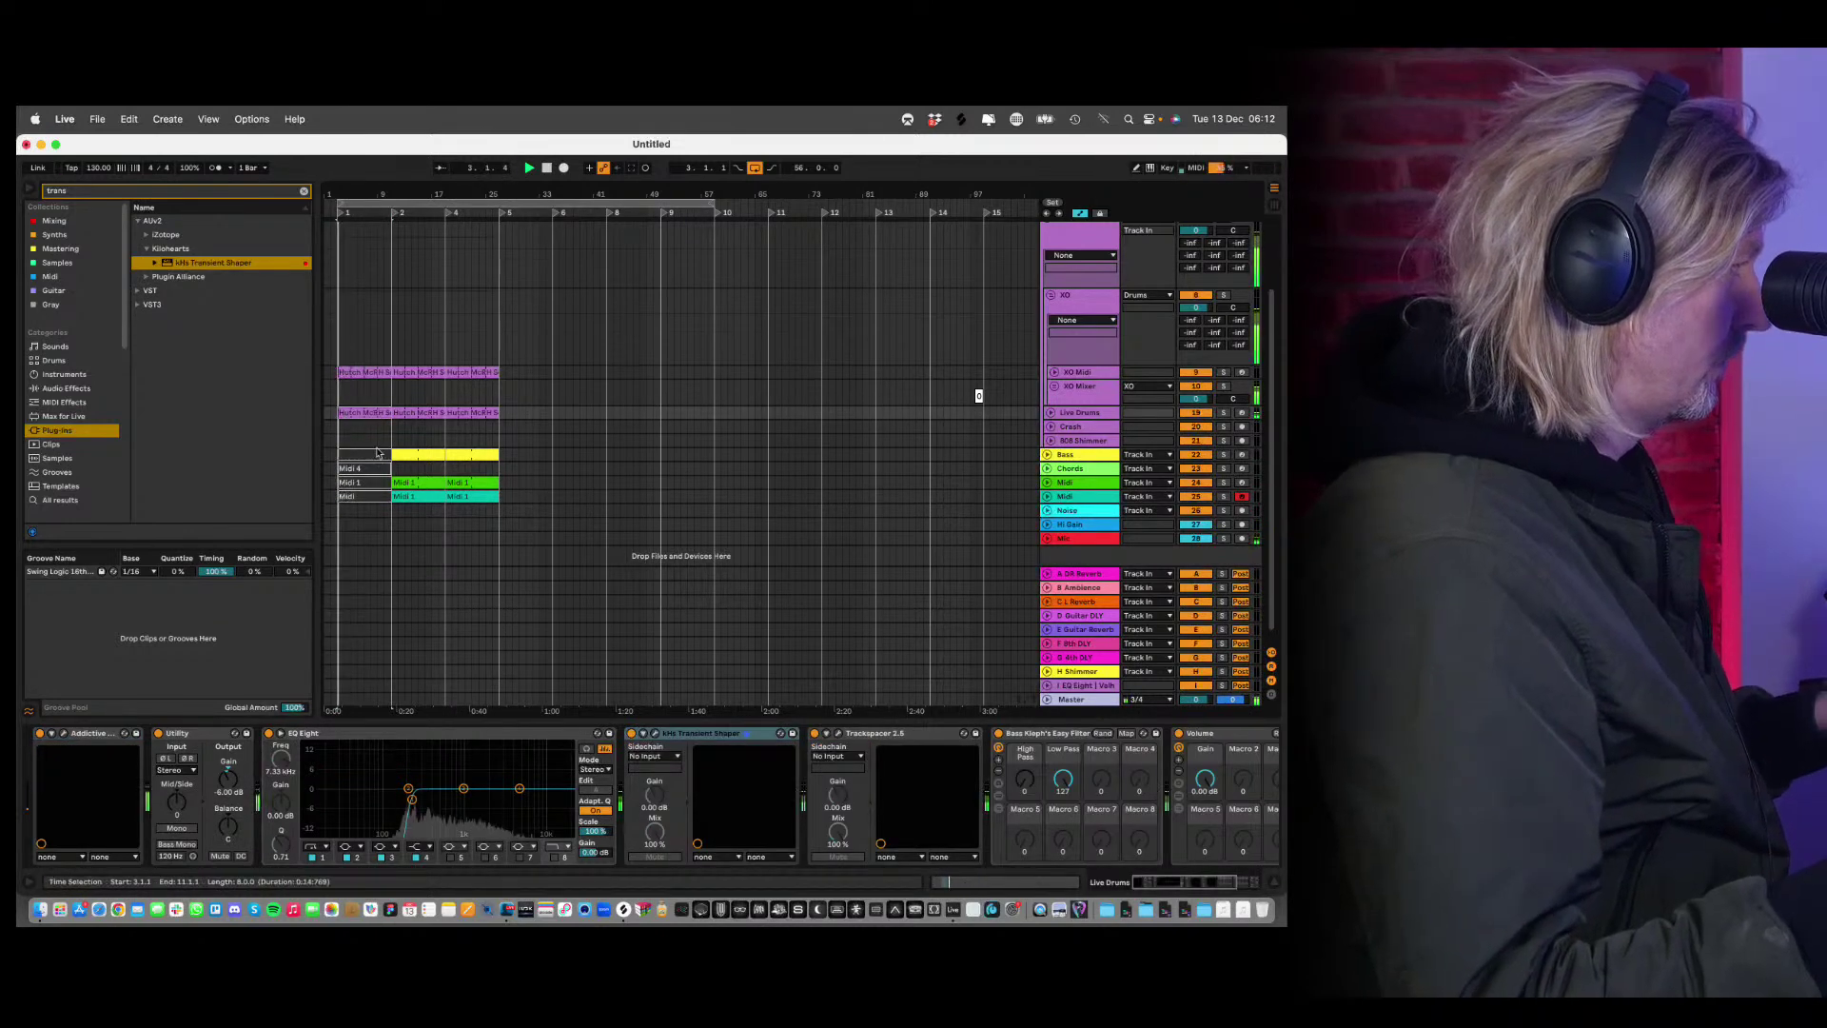
pyautogui.click(351, 496)
pyautogui.press('super+shift+m')
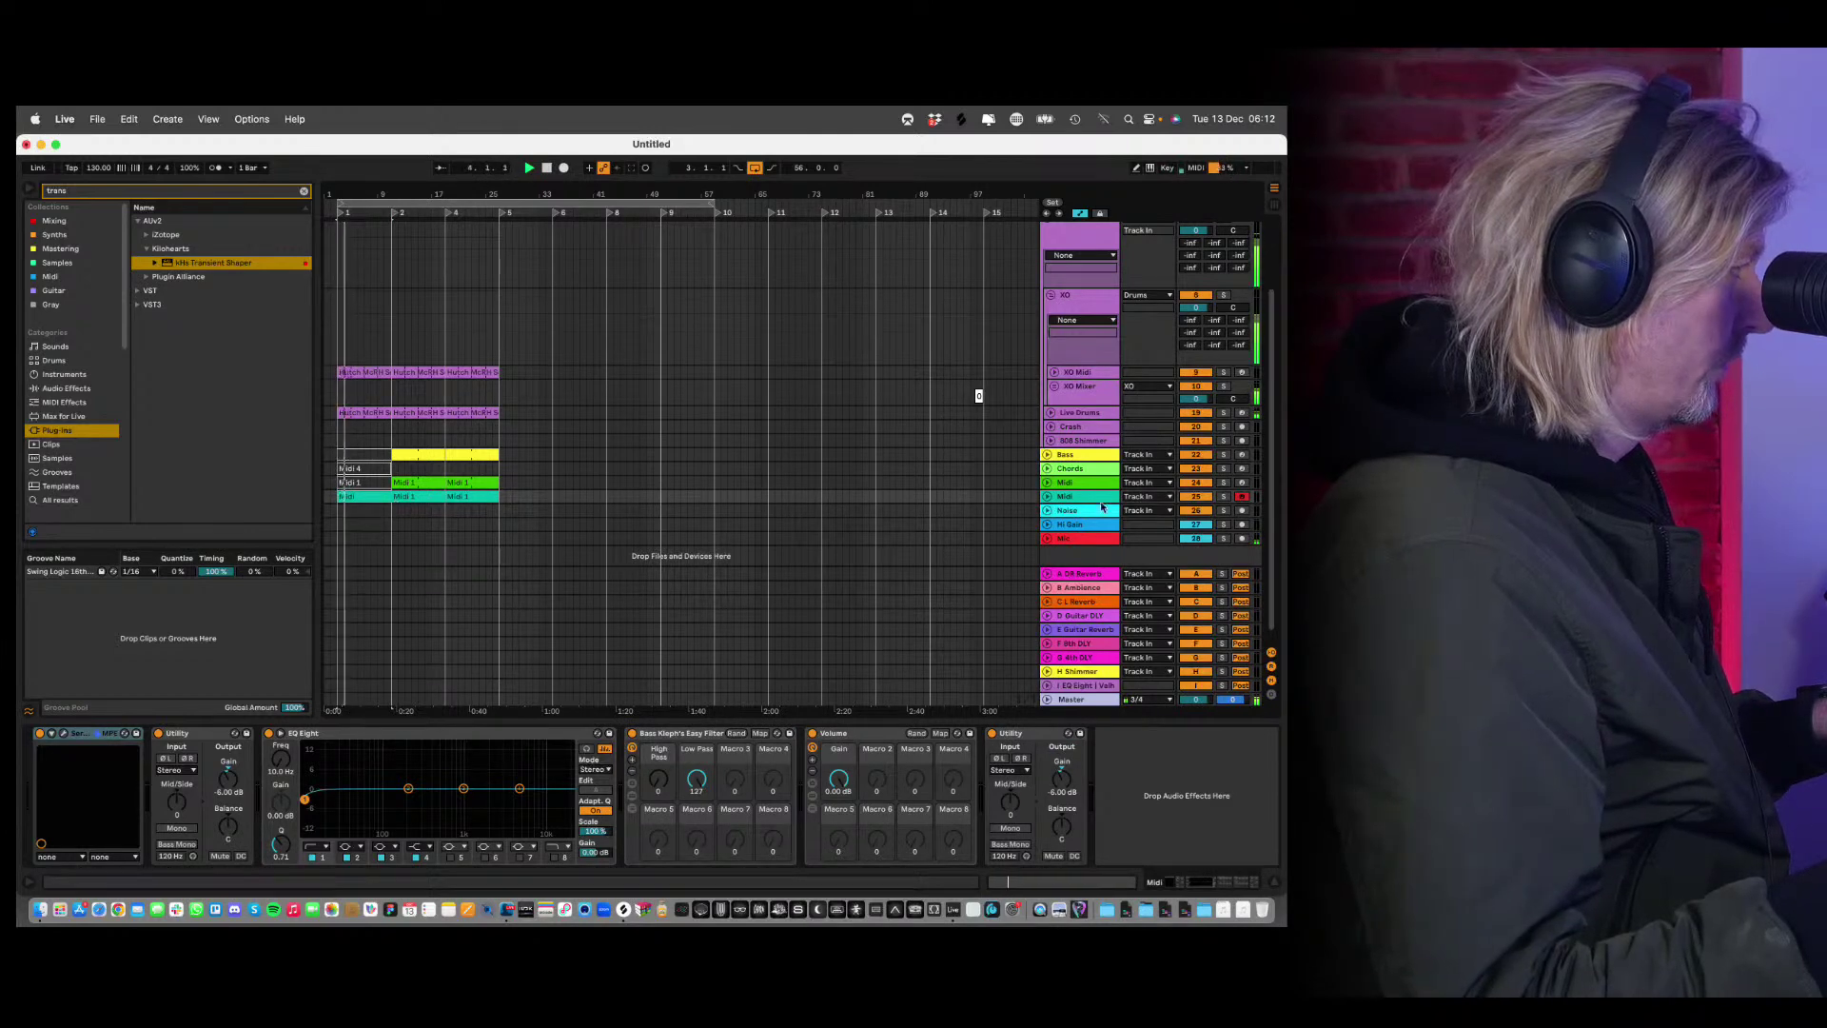
# Unfold the lower Midi track and copy its second-section Midi 1 clip over the clip in the opening section.
pyautogui.click(1046, 496)
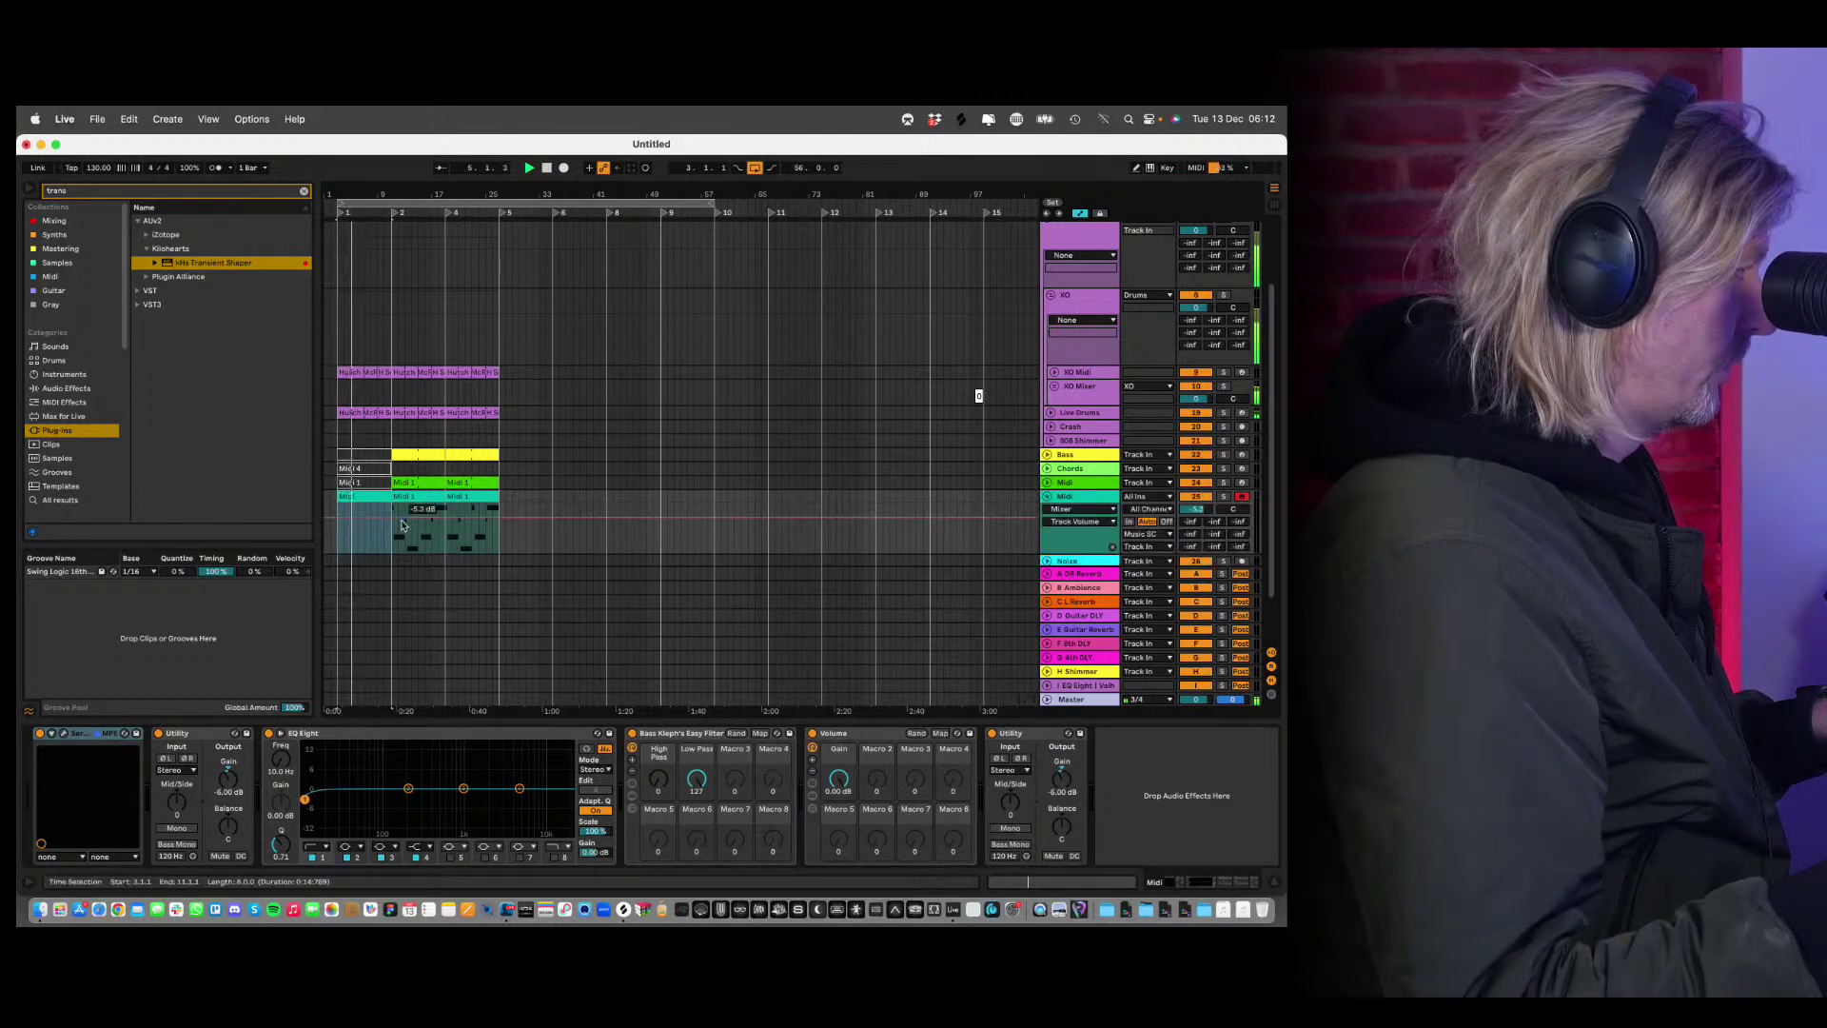
pyautogui.click(415, 496)
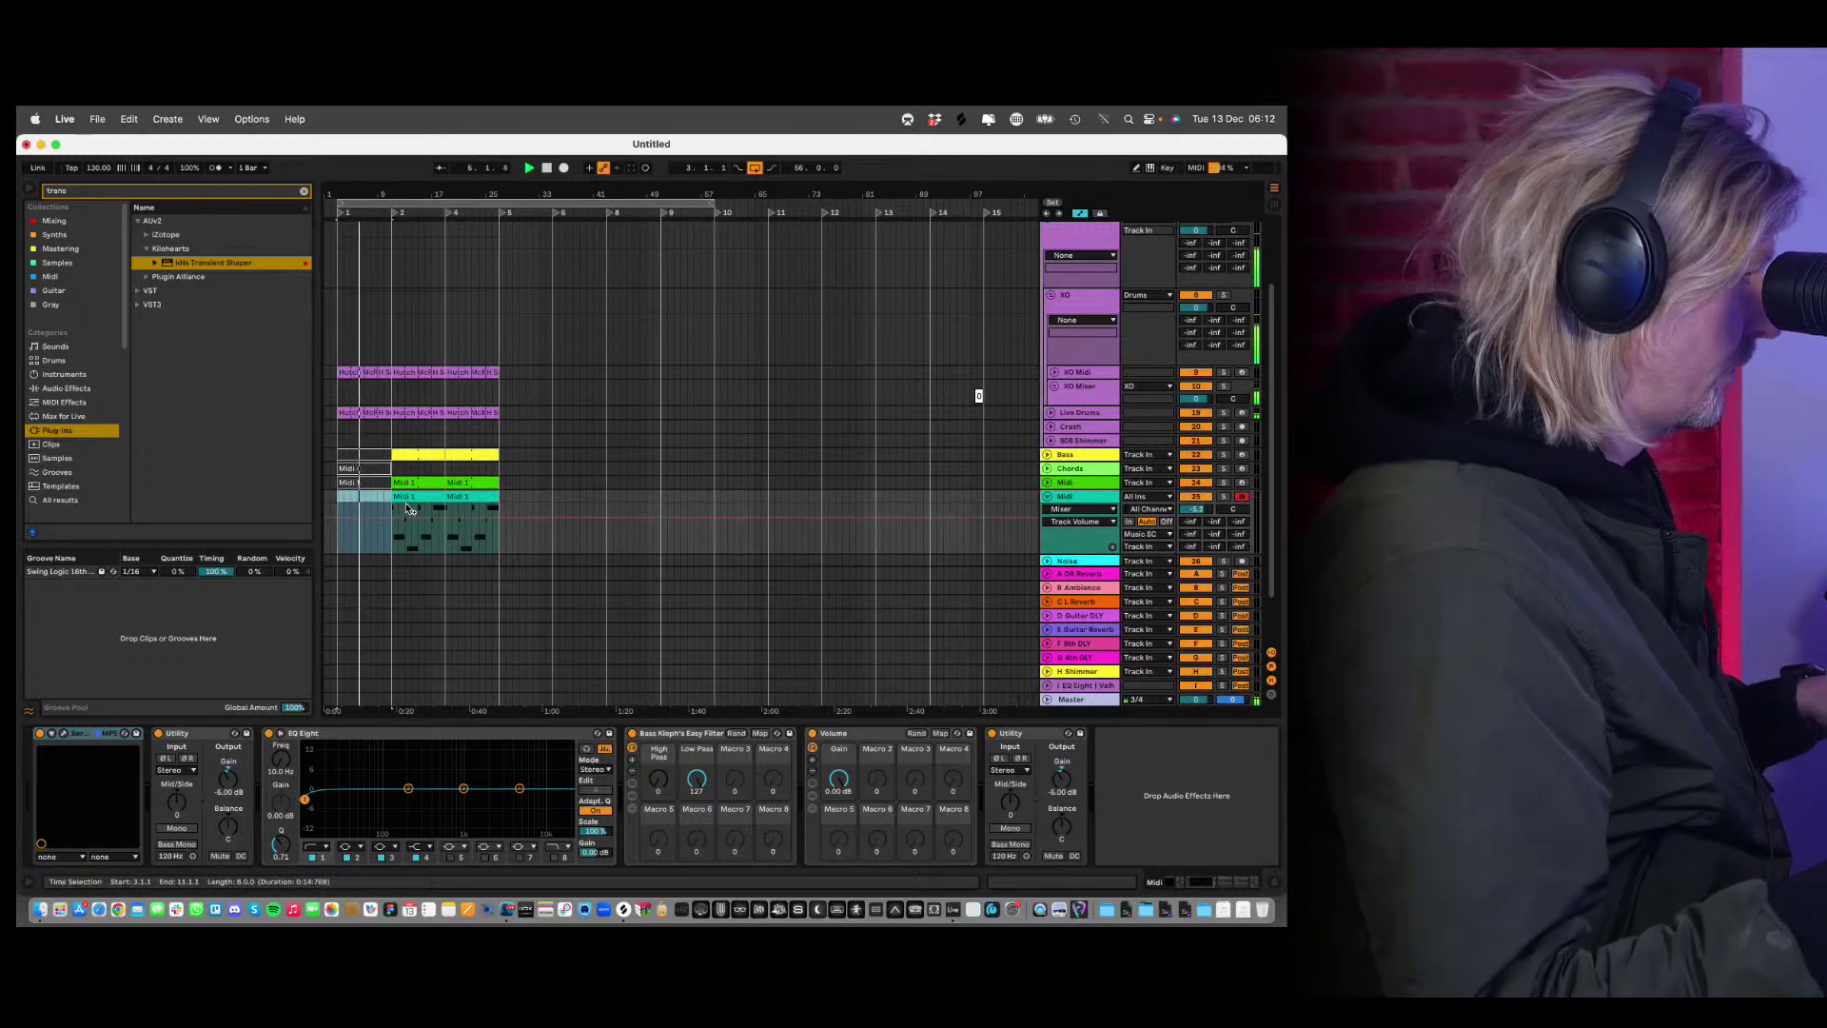
pyautogui.moveTo(415, 496); pyautogui.dragTo(364, 506)
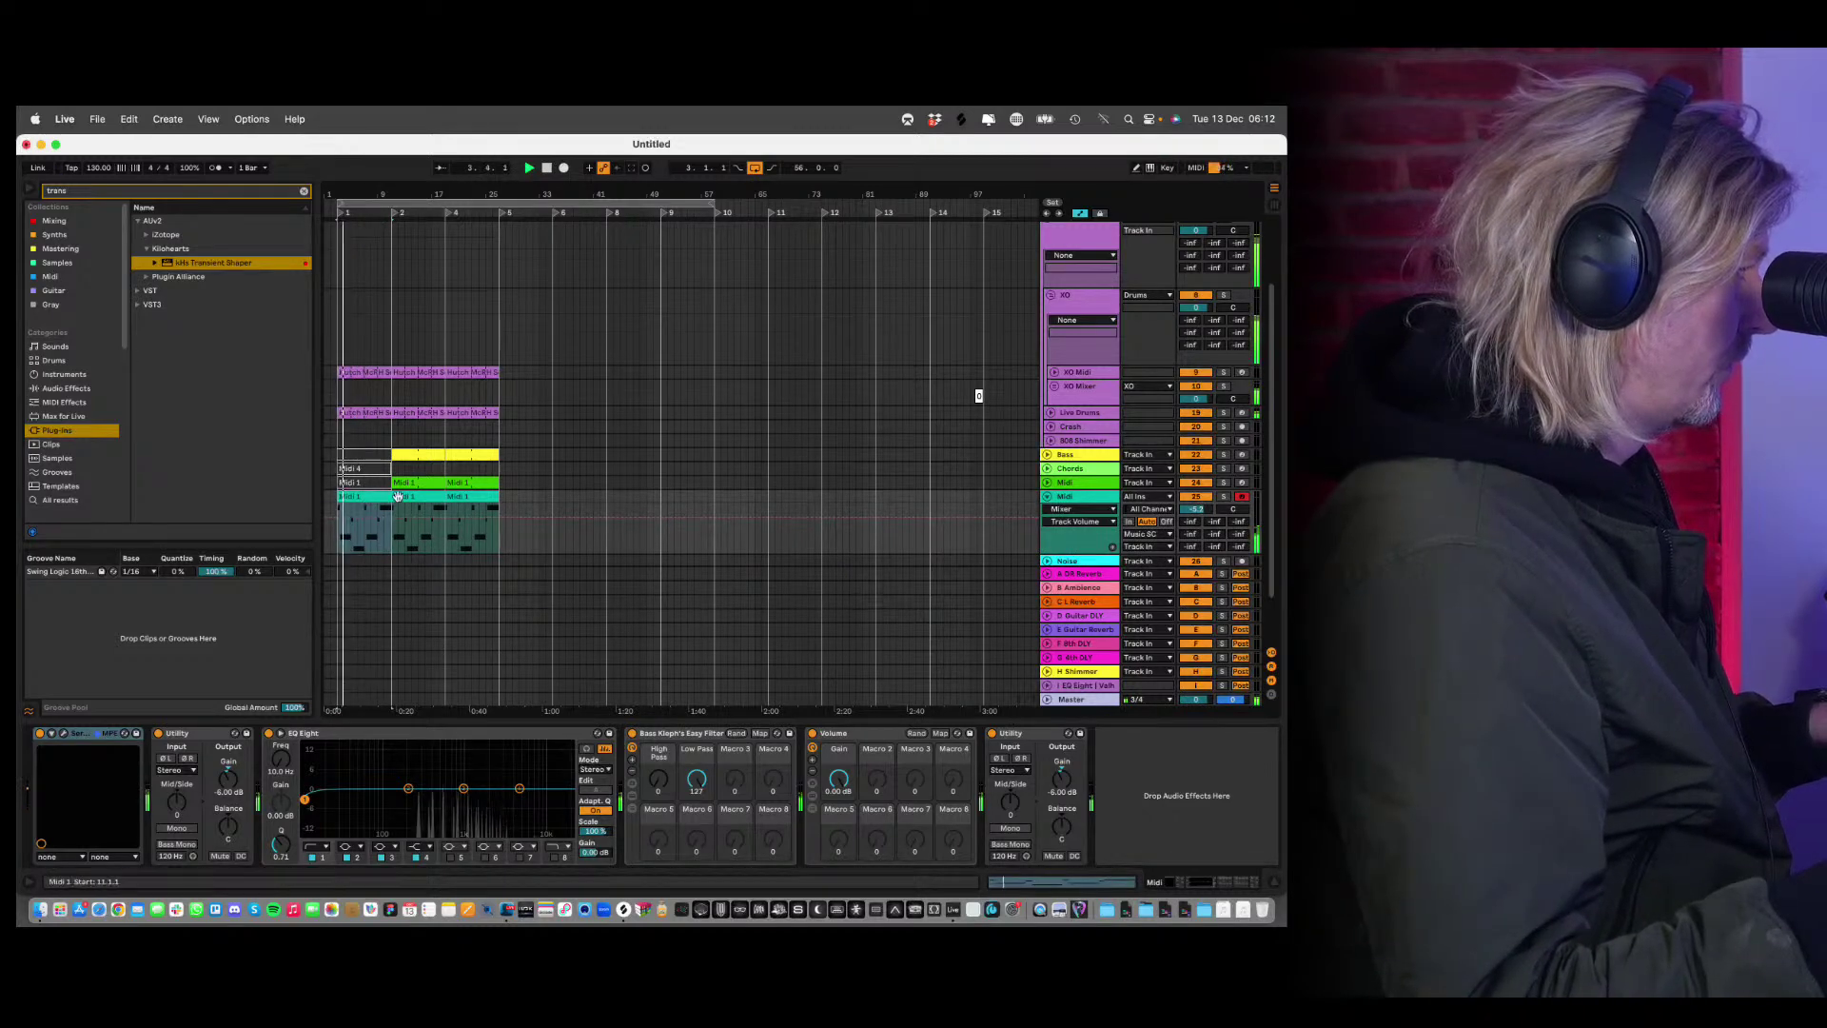
# Deactivate the lower Midi track's Midi 1 clip in the second section.
pyautogui.click(411, 483)
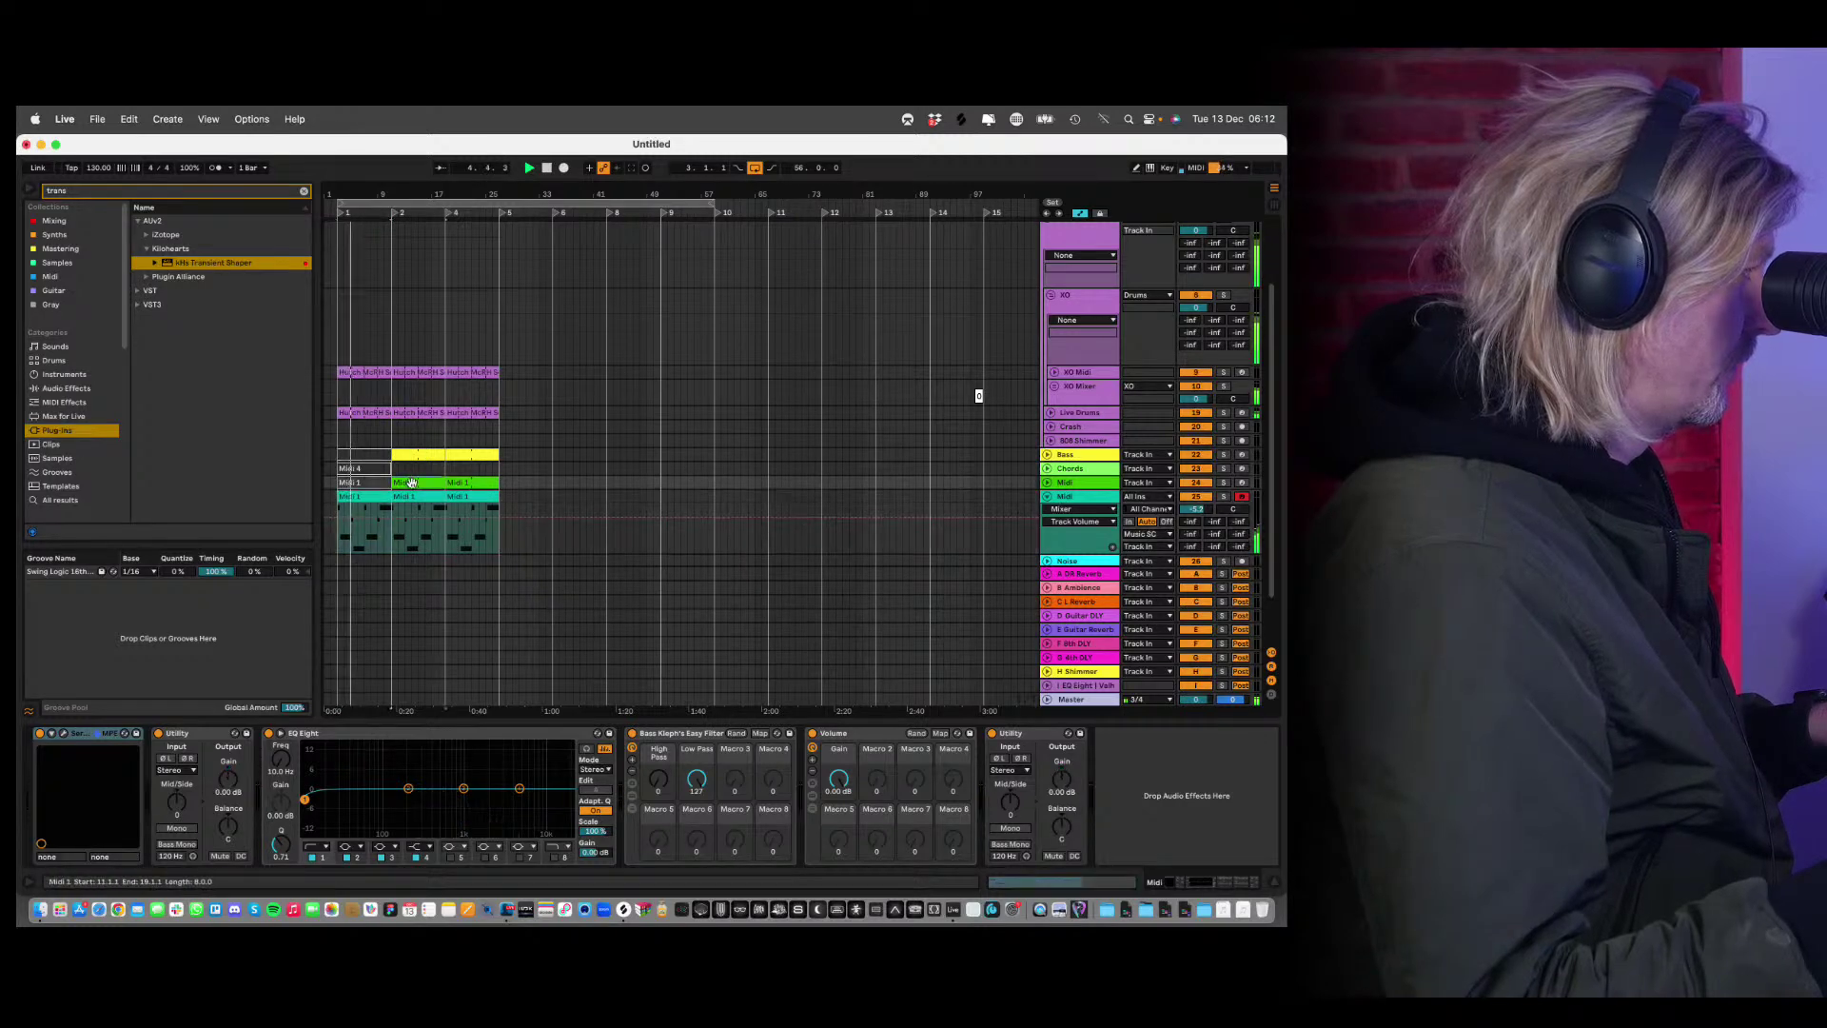
pyautogui.press('0')
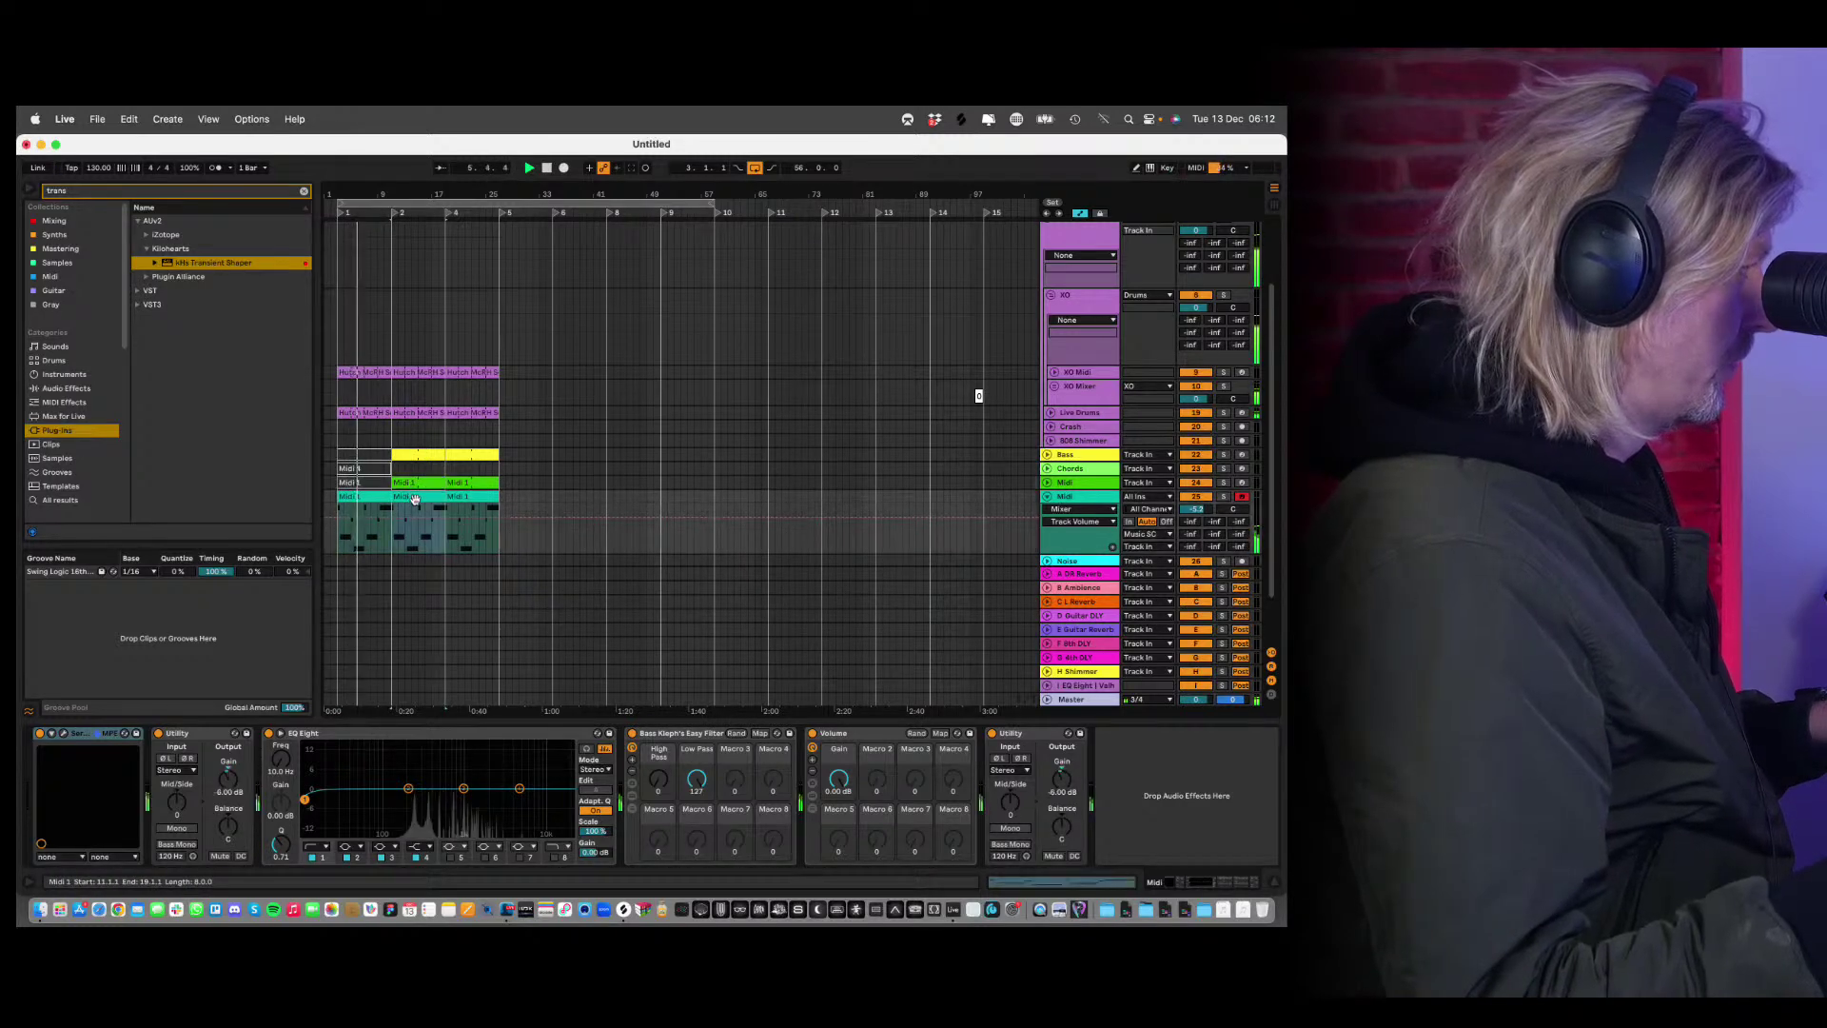
pyautogui.click(415, 482)
pyautogui.click(416, 482)
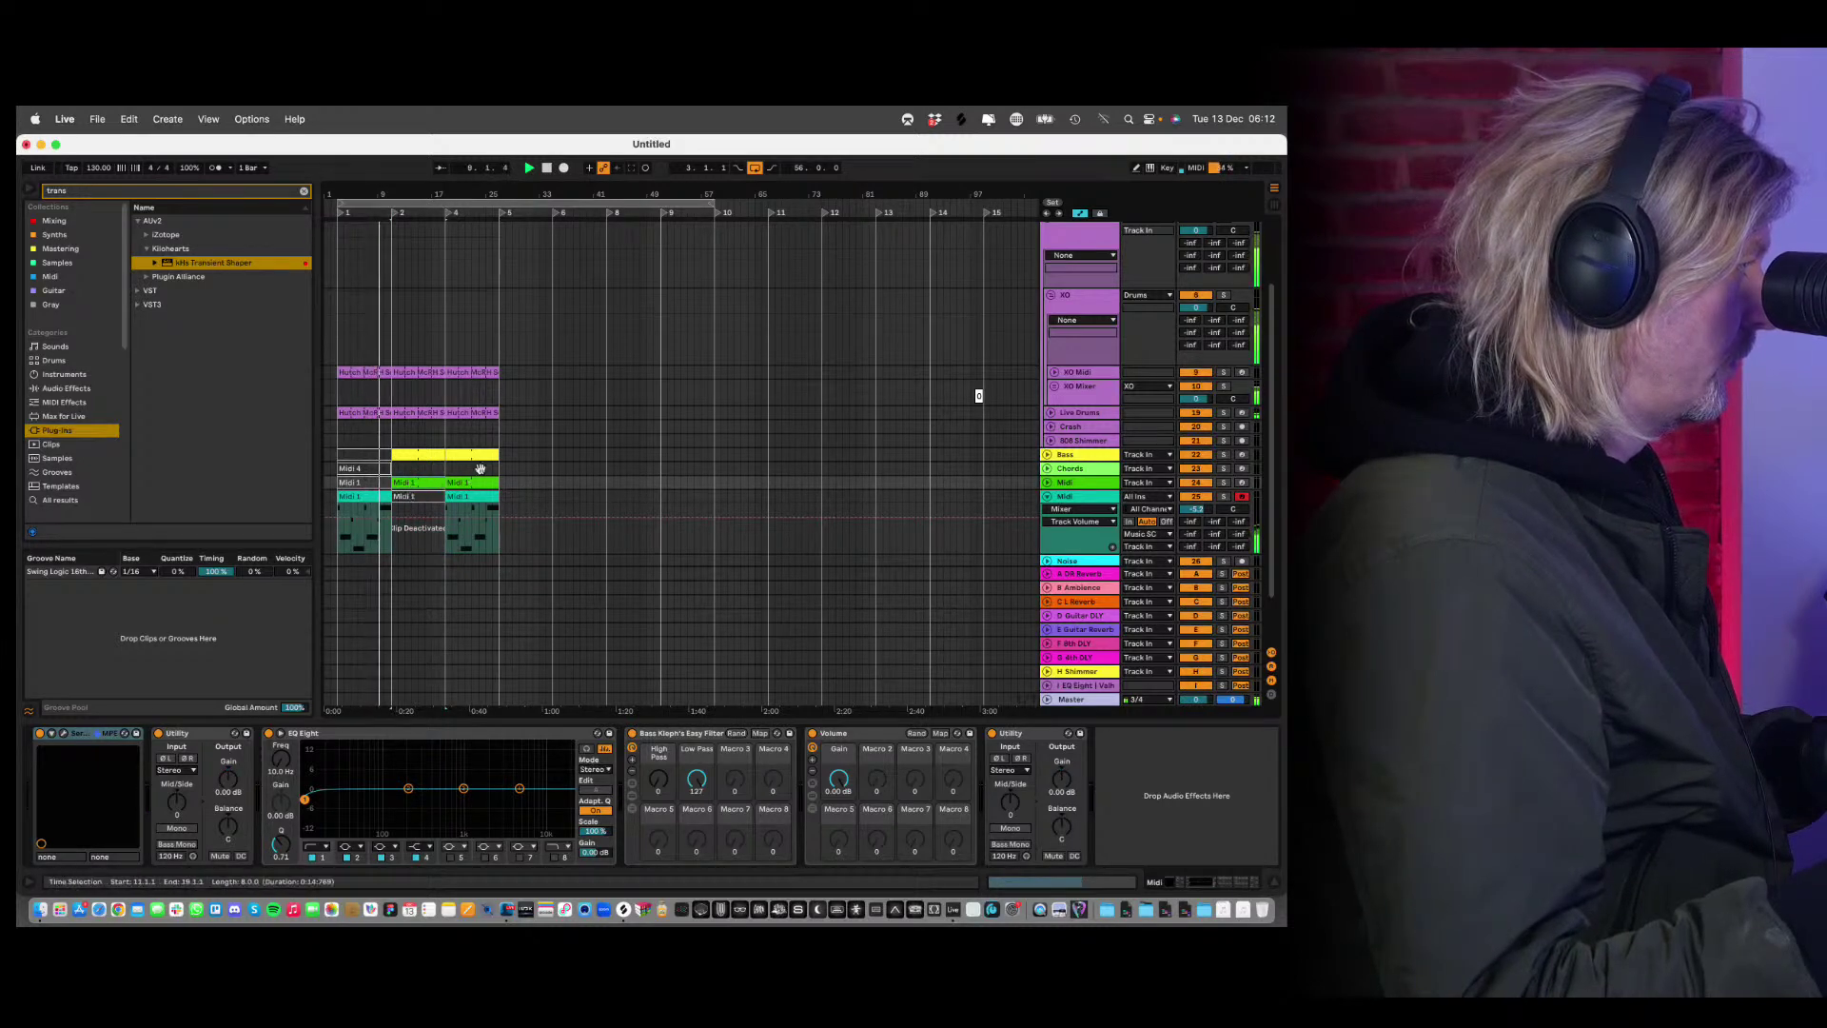
# Copy the opening section's clips from XO Midi through the upper Midi track to bar 27 and activate the copied Bass, Chords and Midi clips.
pyautogui.click(467, 391)
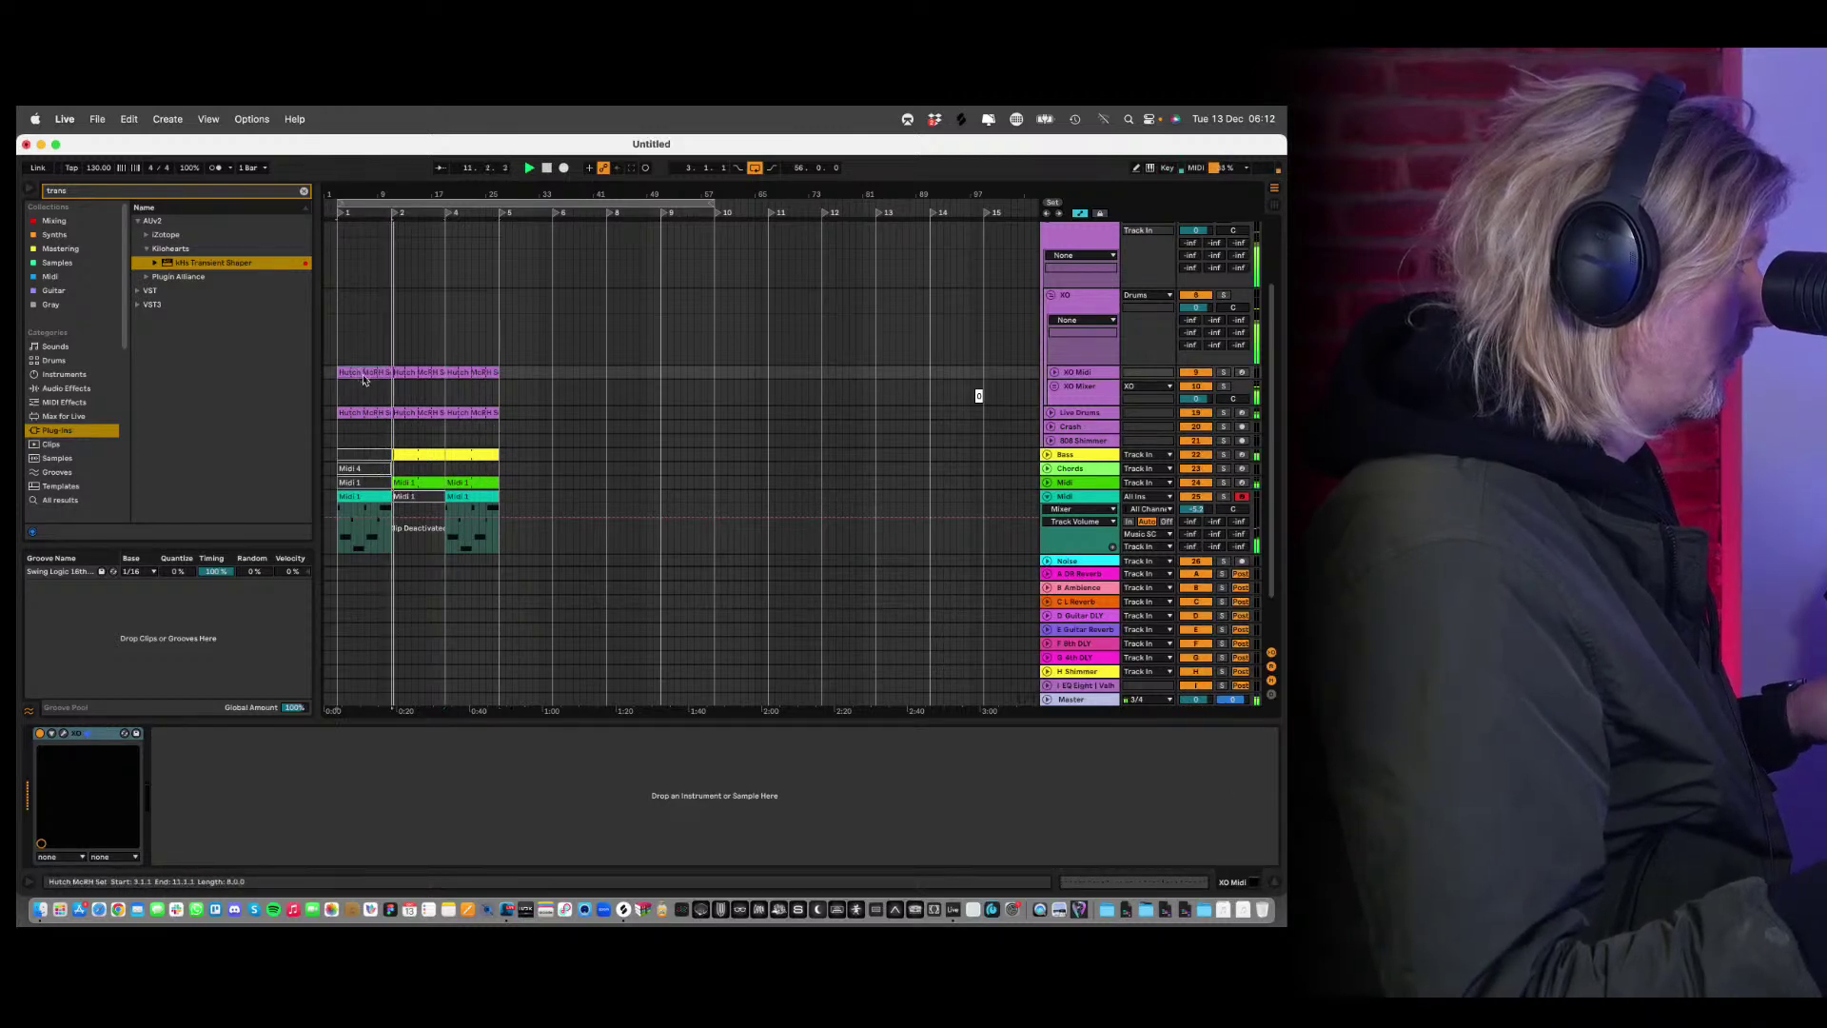
pyautogui.press('super+a')
pyautogui.moveTo(500, 373); pyautogui.dragTo(533, 381)
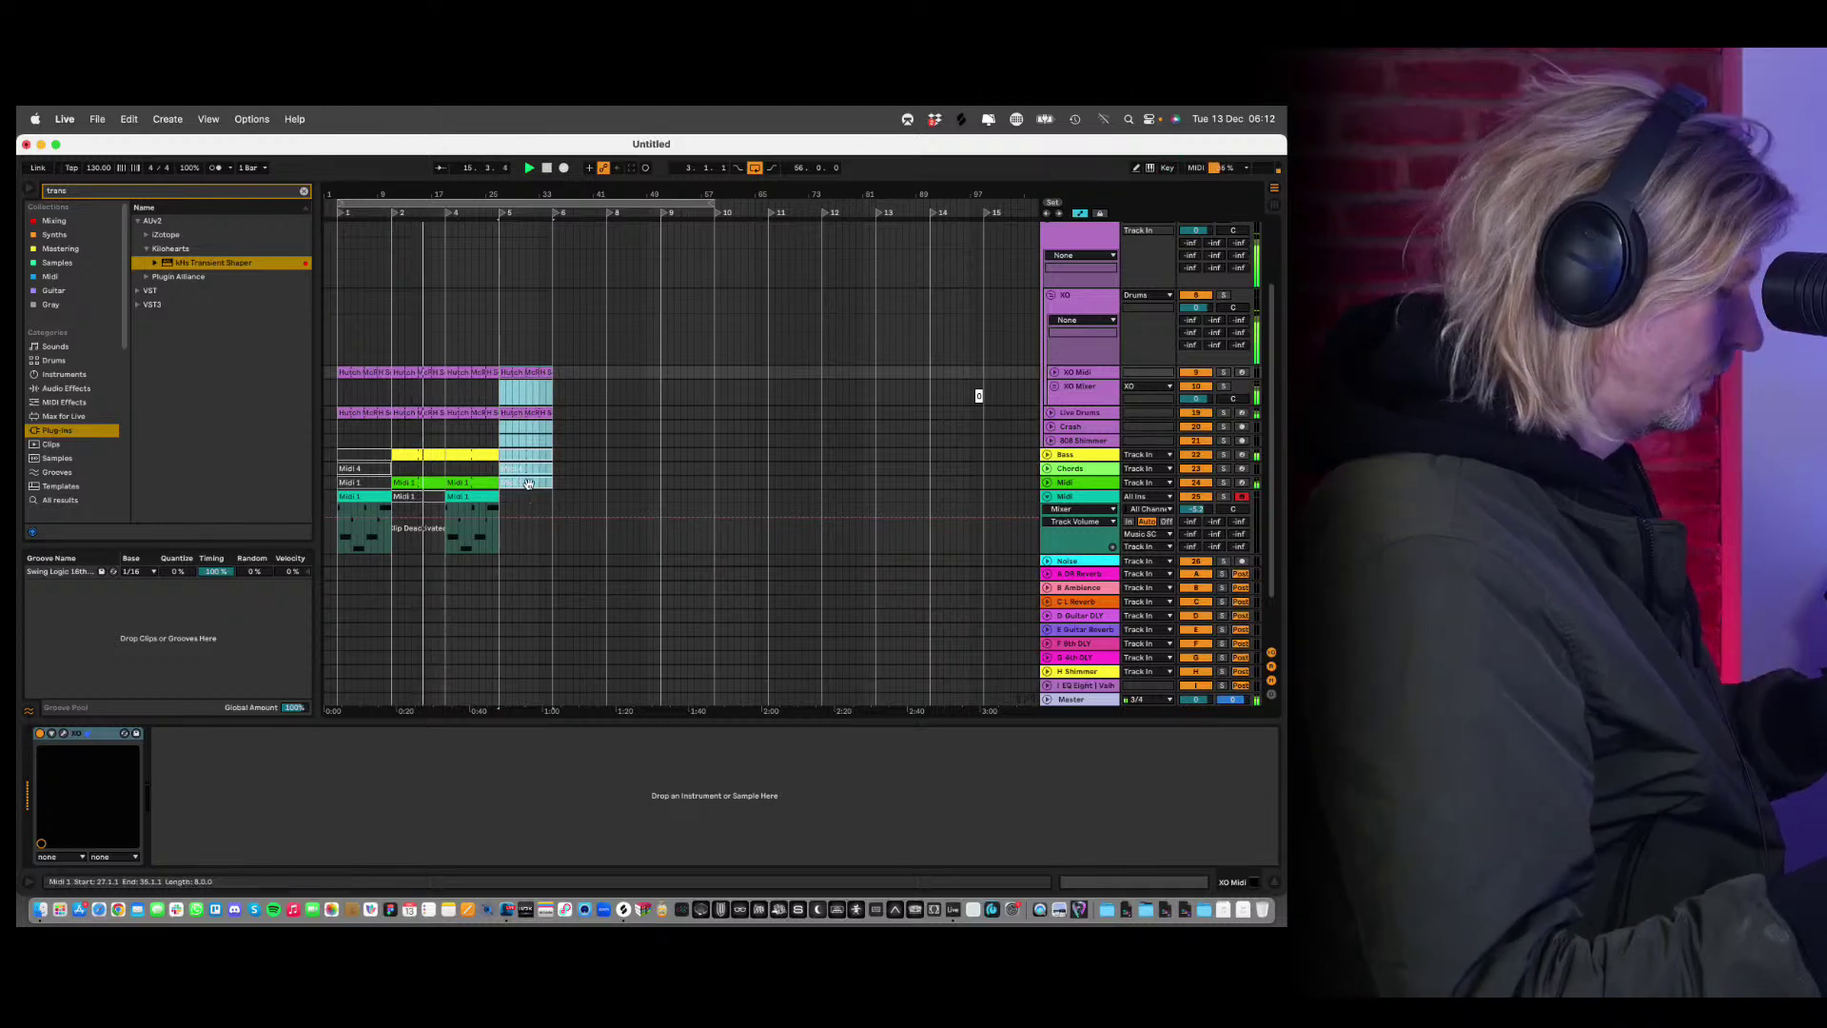
pyautogui.press('0')
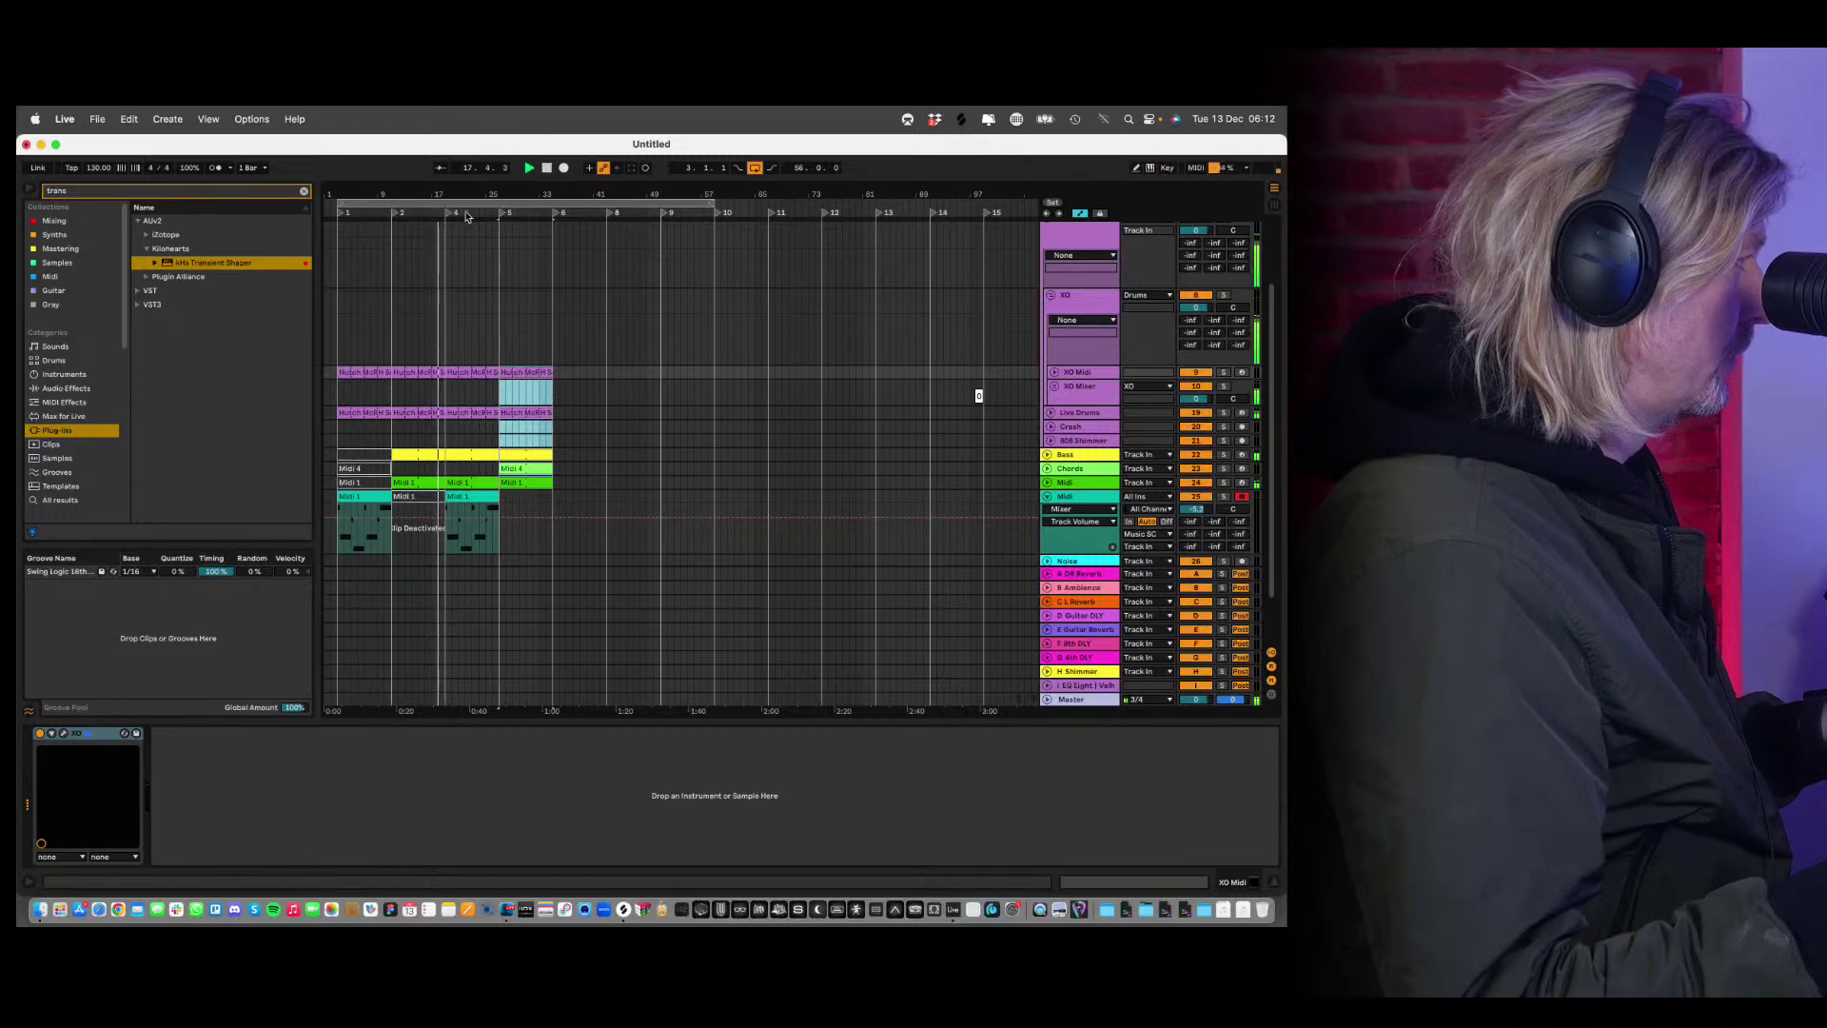
# Copy the second and third sections, from XO Midi through the lower Midi track, to directly after the chord section at bar 35.
pyautogui.scroll(5, 469, 193)
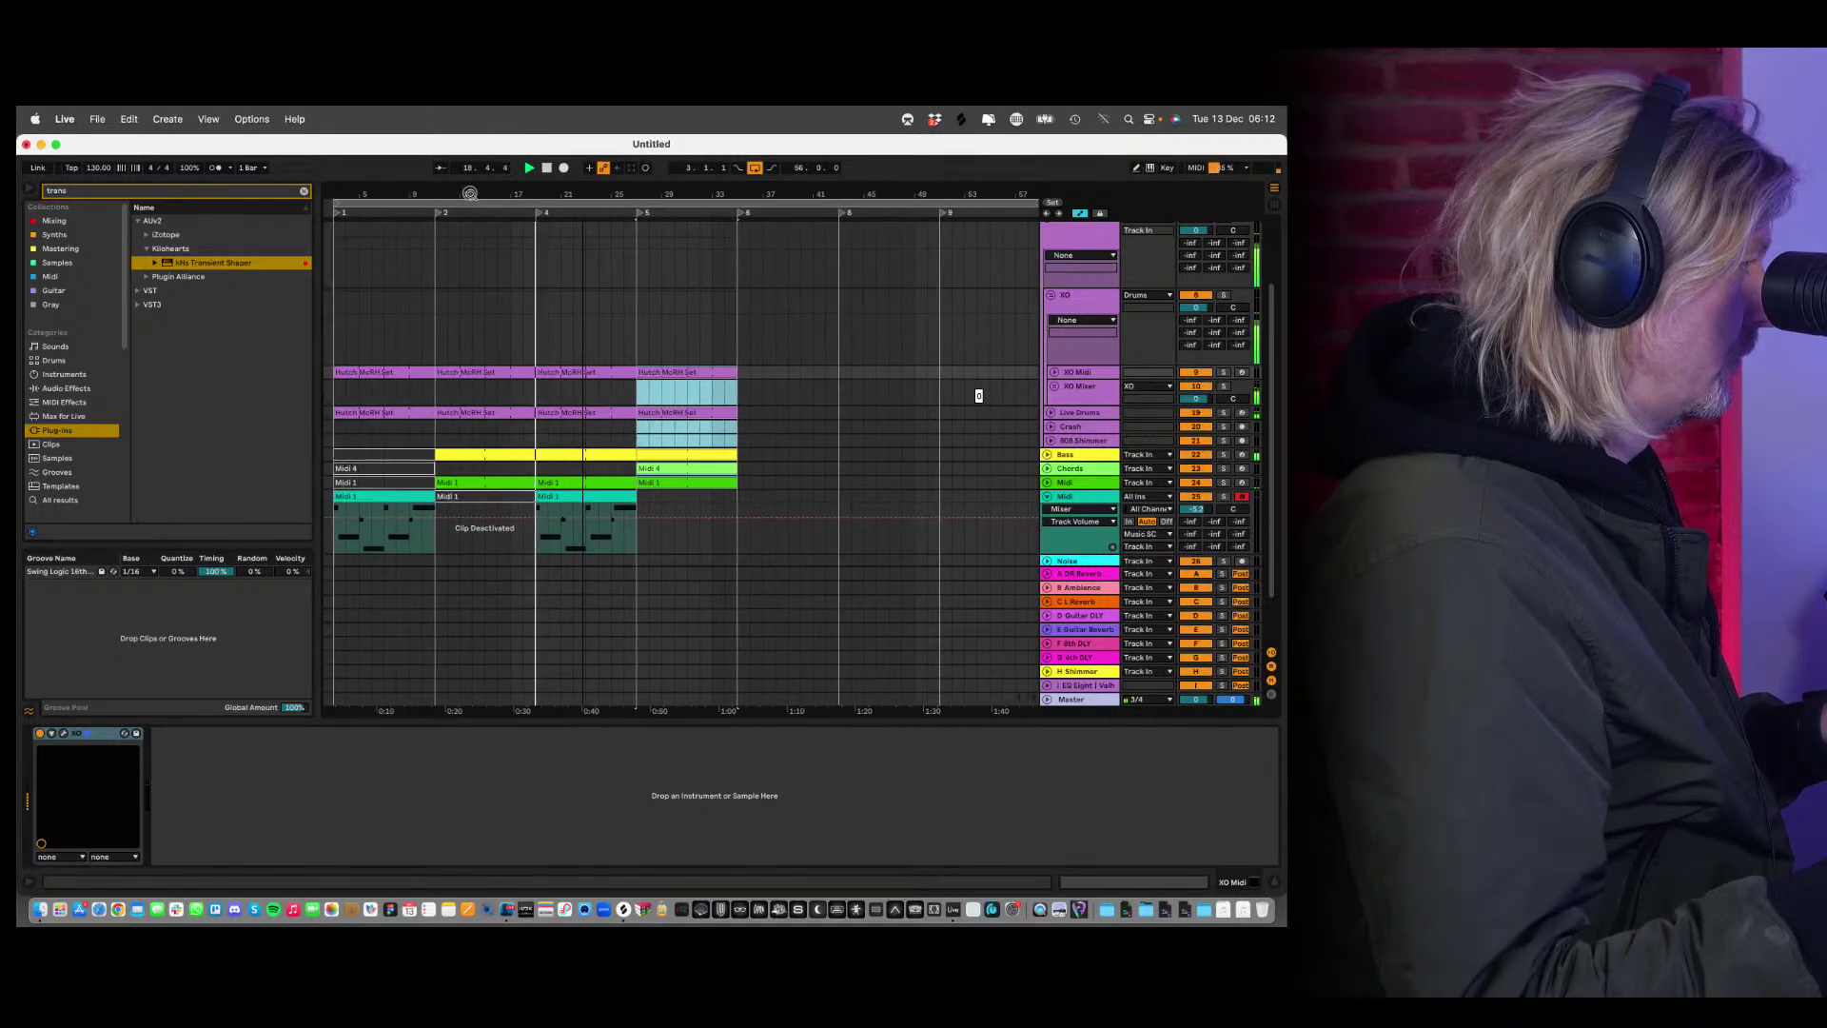
pyautogui.click(642, 480)
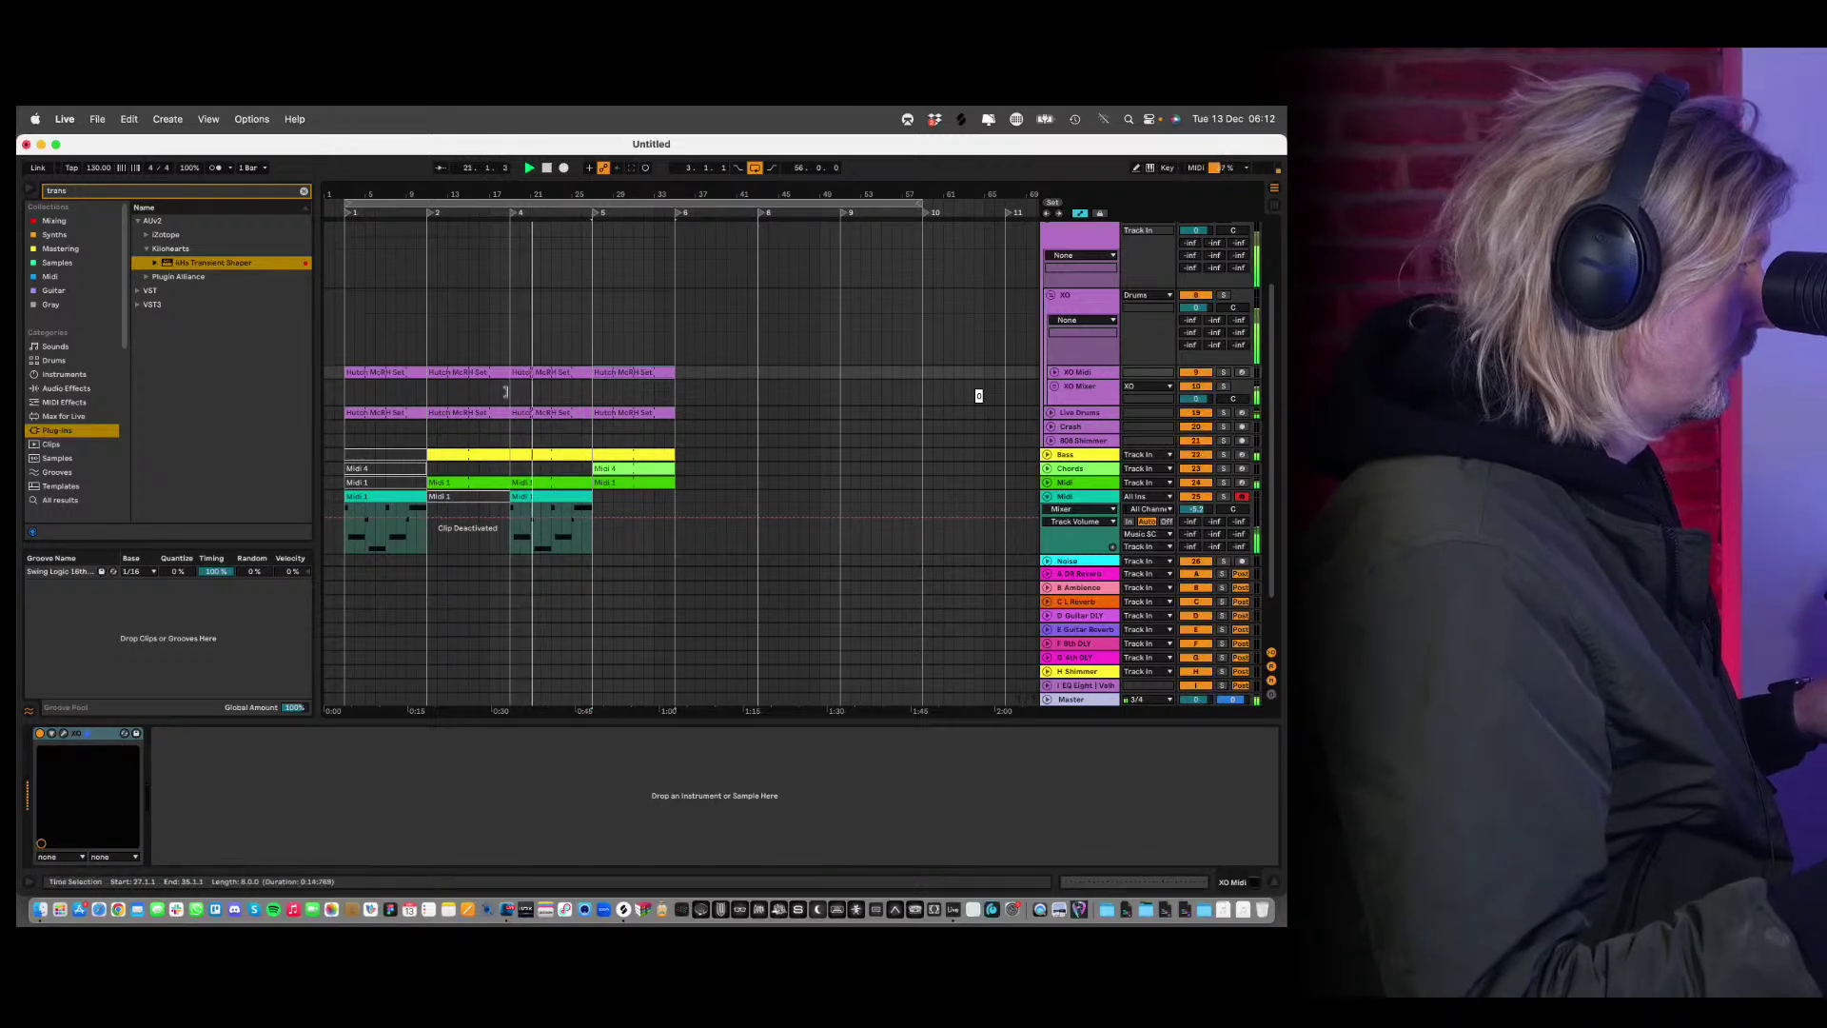
pyautogui.click(556, 480)
pyautogui.click(563, 496)
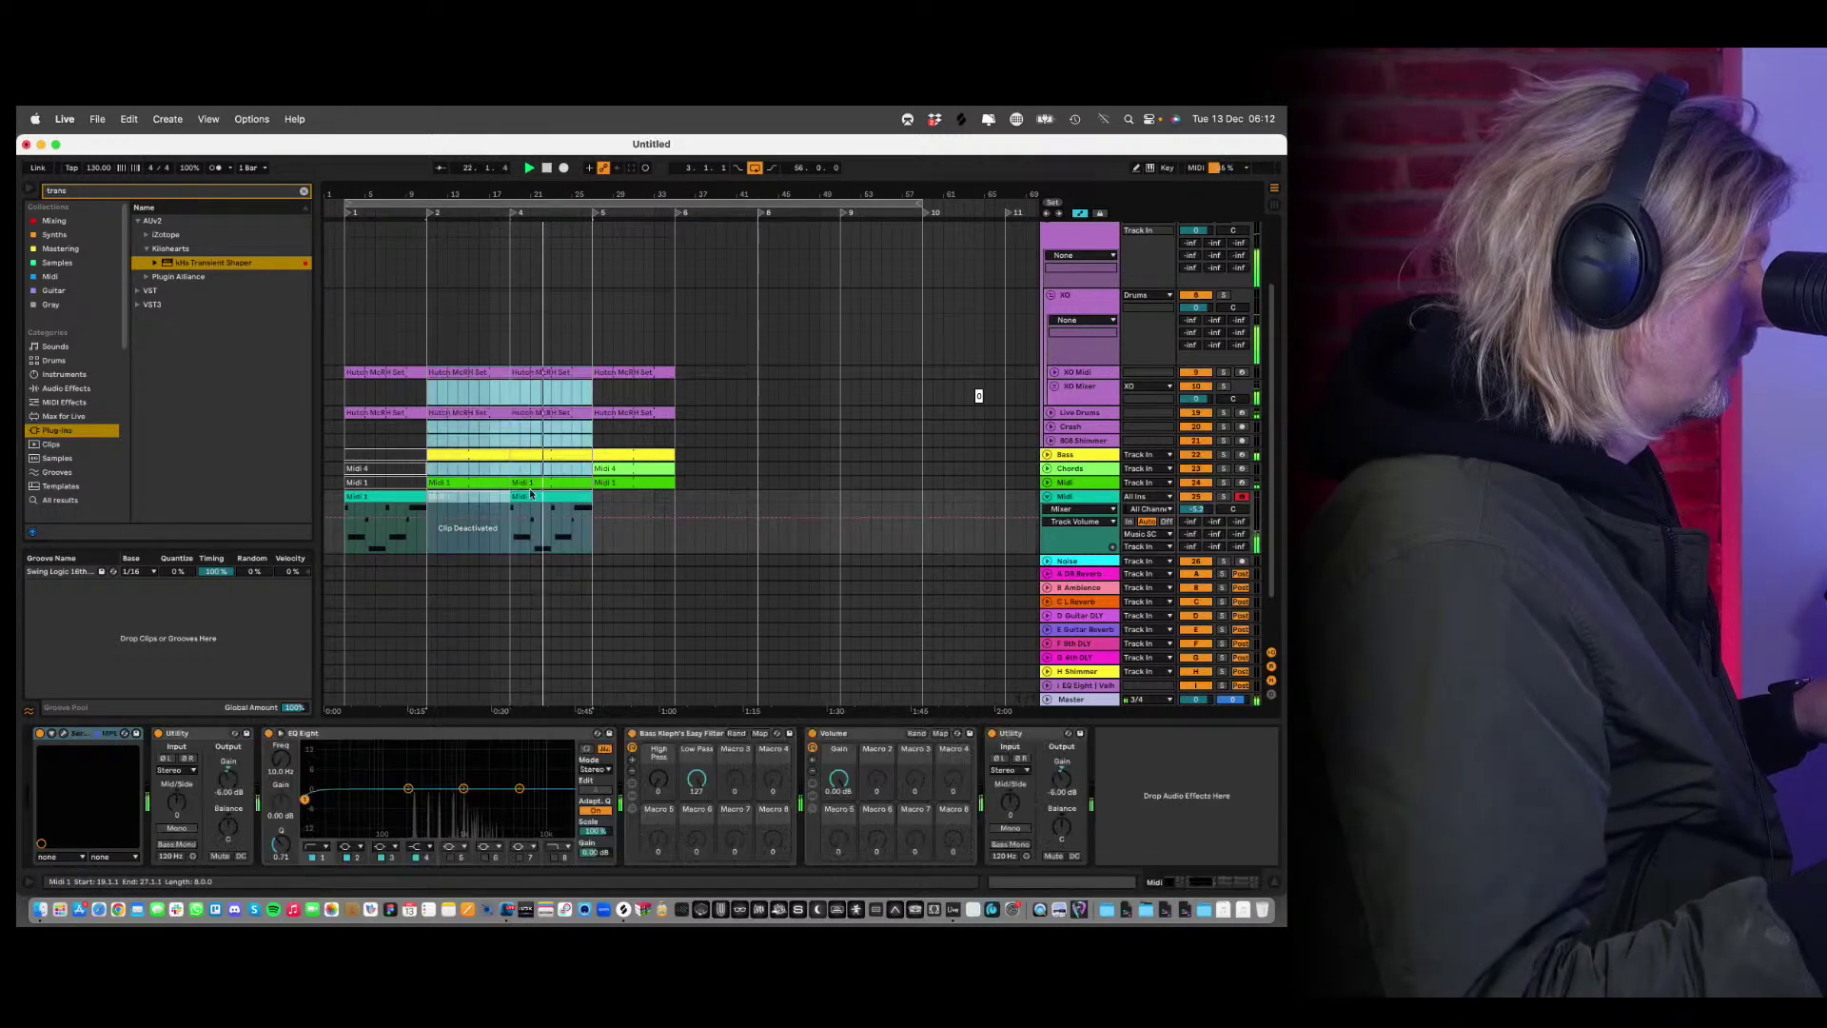
pyautogui.moveTo(498, 467); pyautogui.dragTo(716, 467)
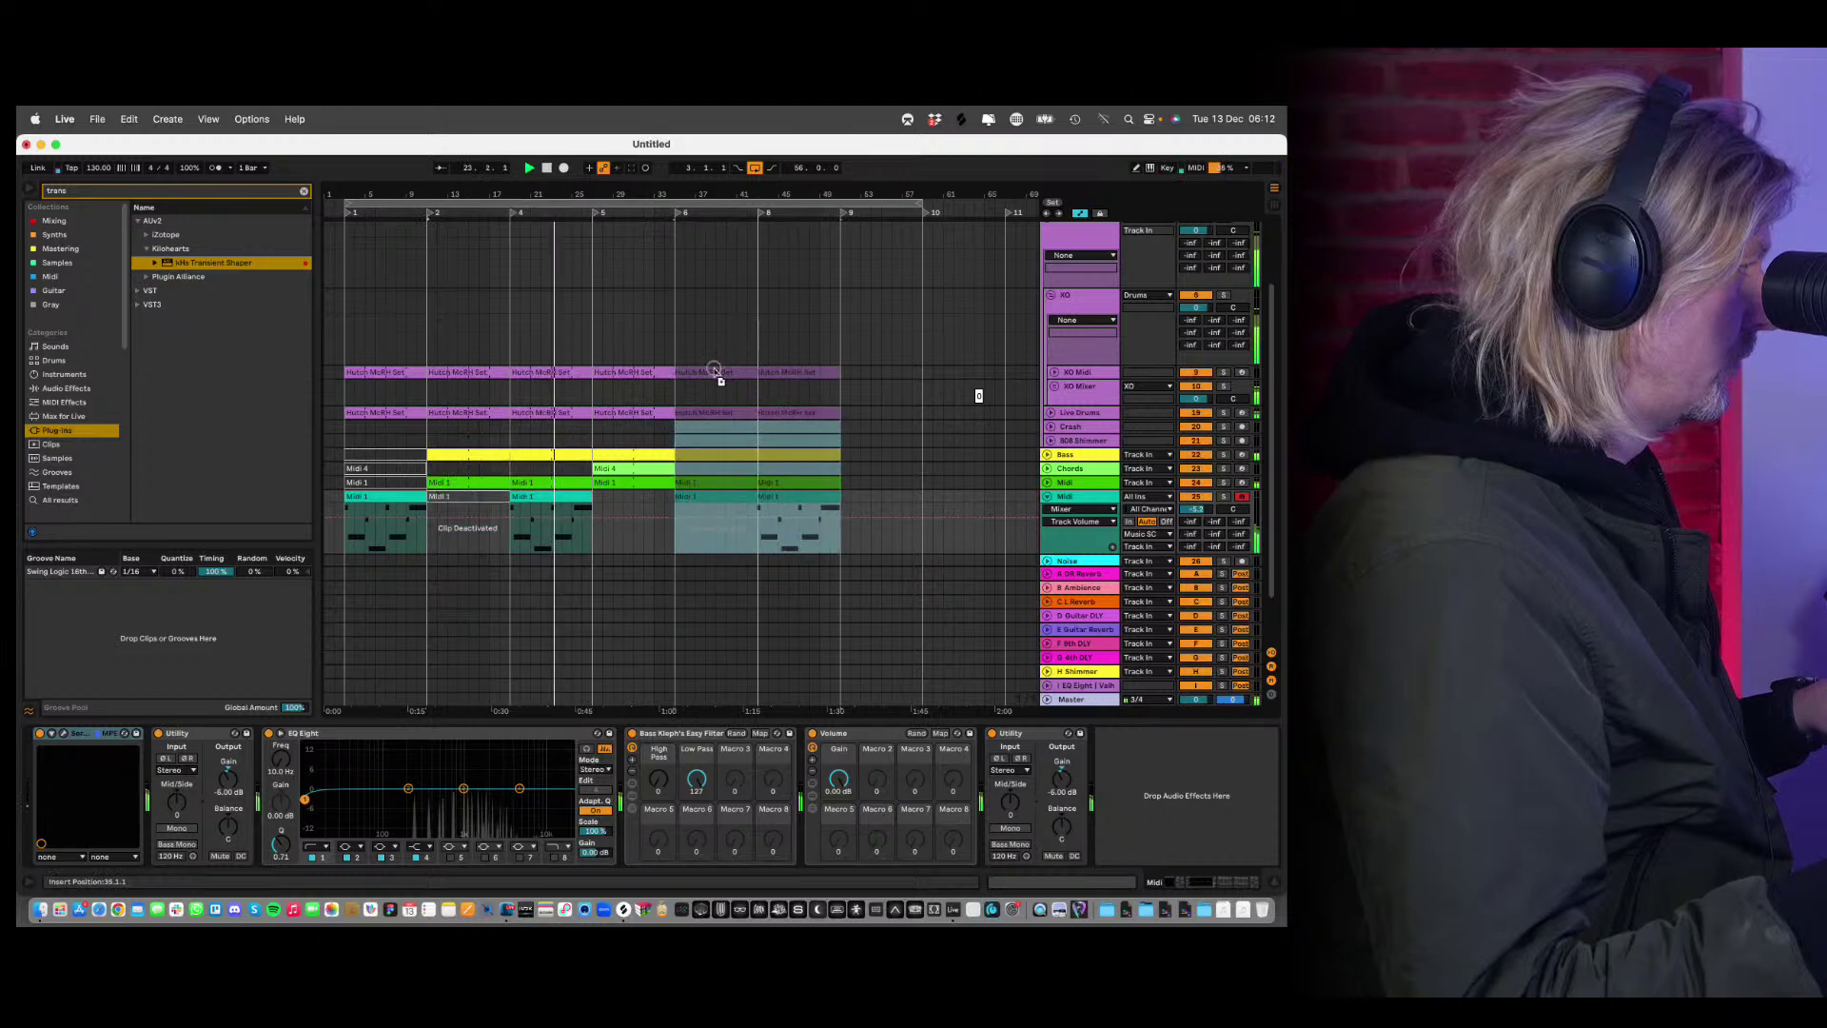
pyautogui.press('Escape')
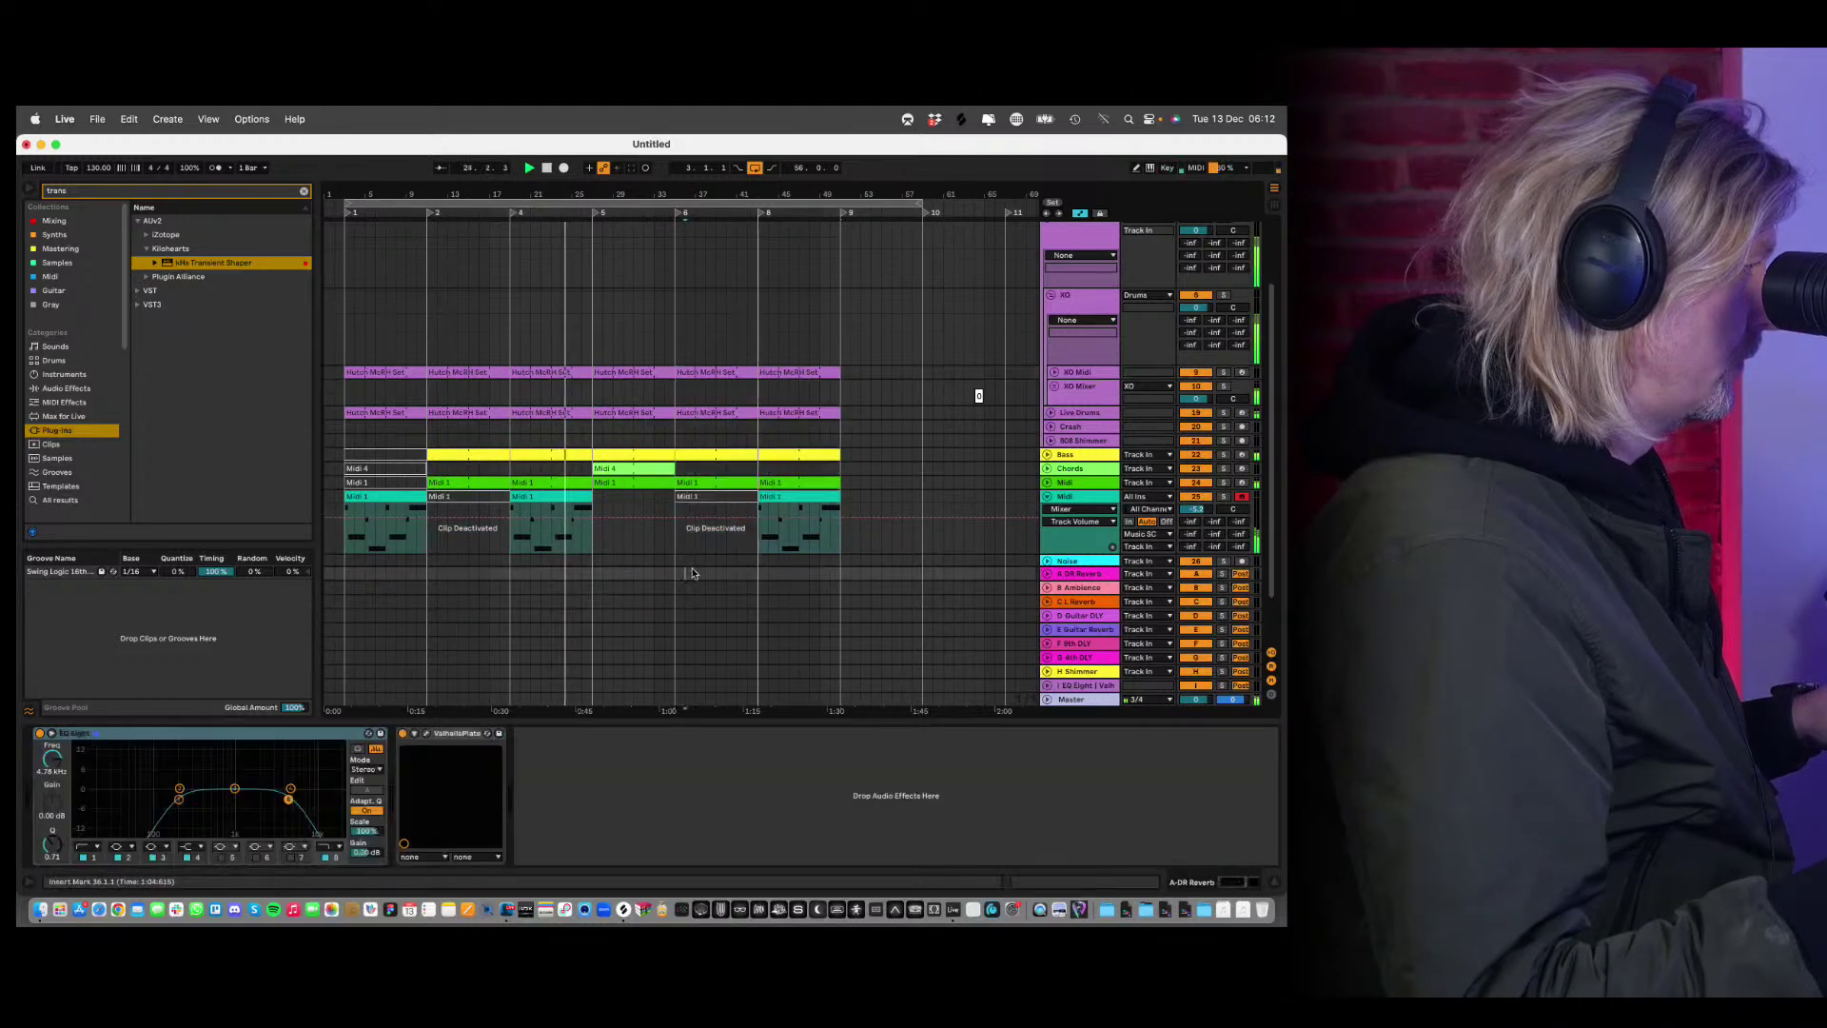
# Trim the XO Midi clip at bar 35 so that it starts four bars in, at bar 39.
pyautogui.click(708, 371)
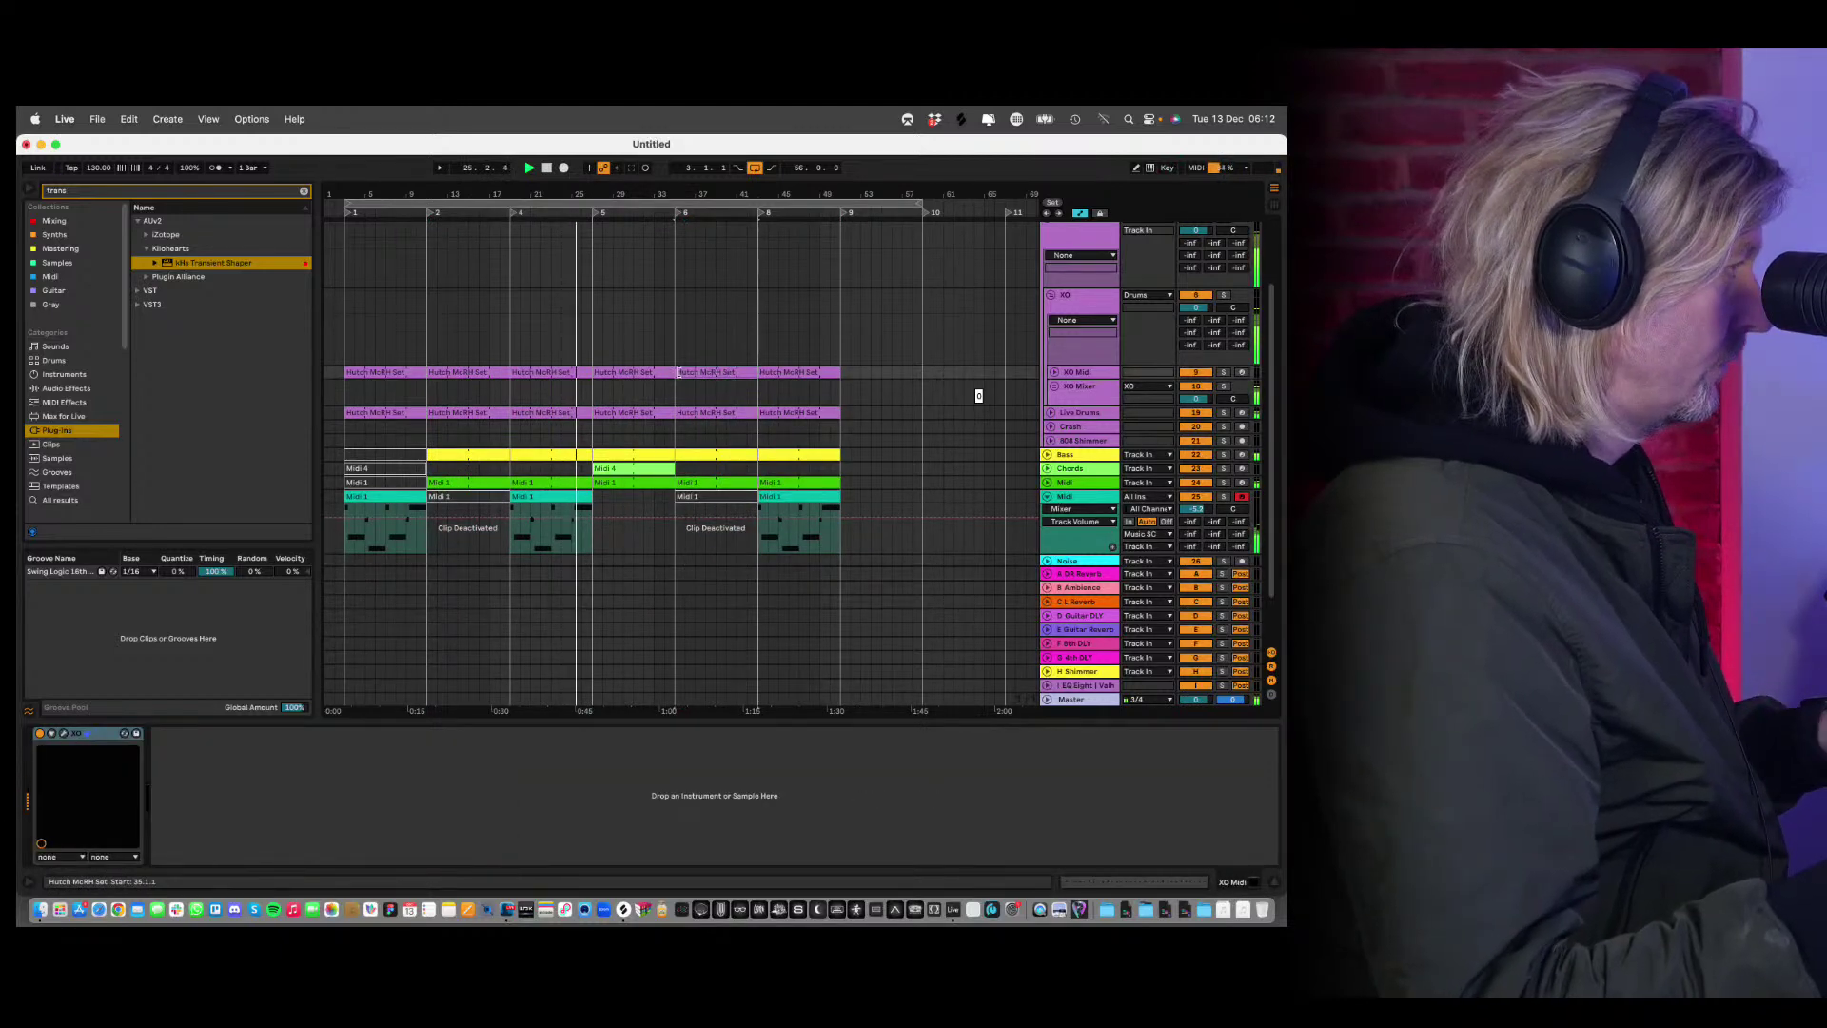
pyautogui.click(709, 511)
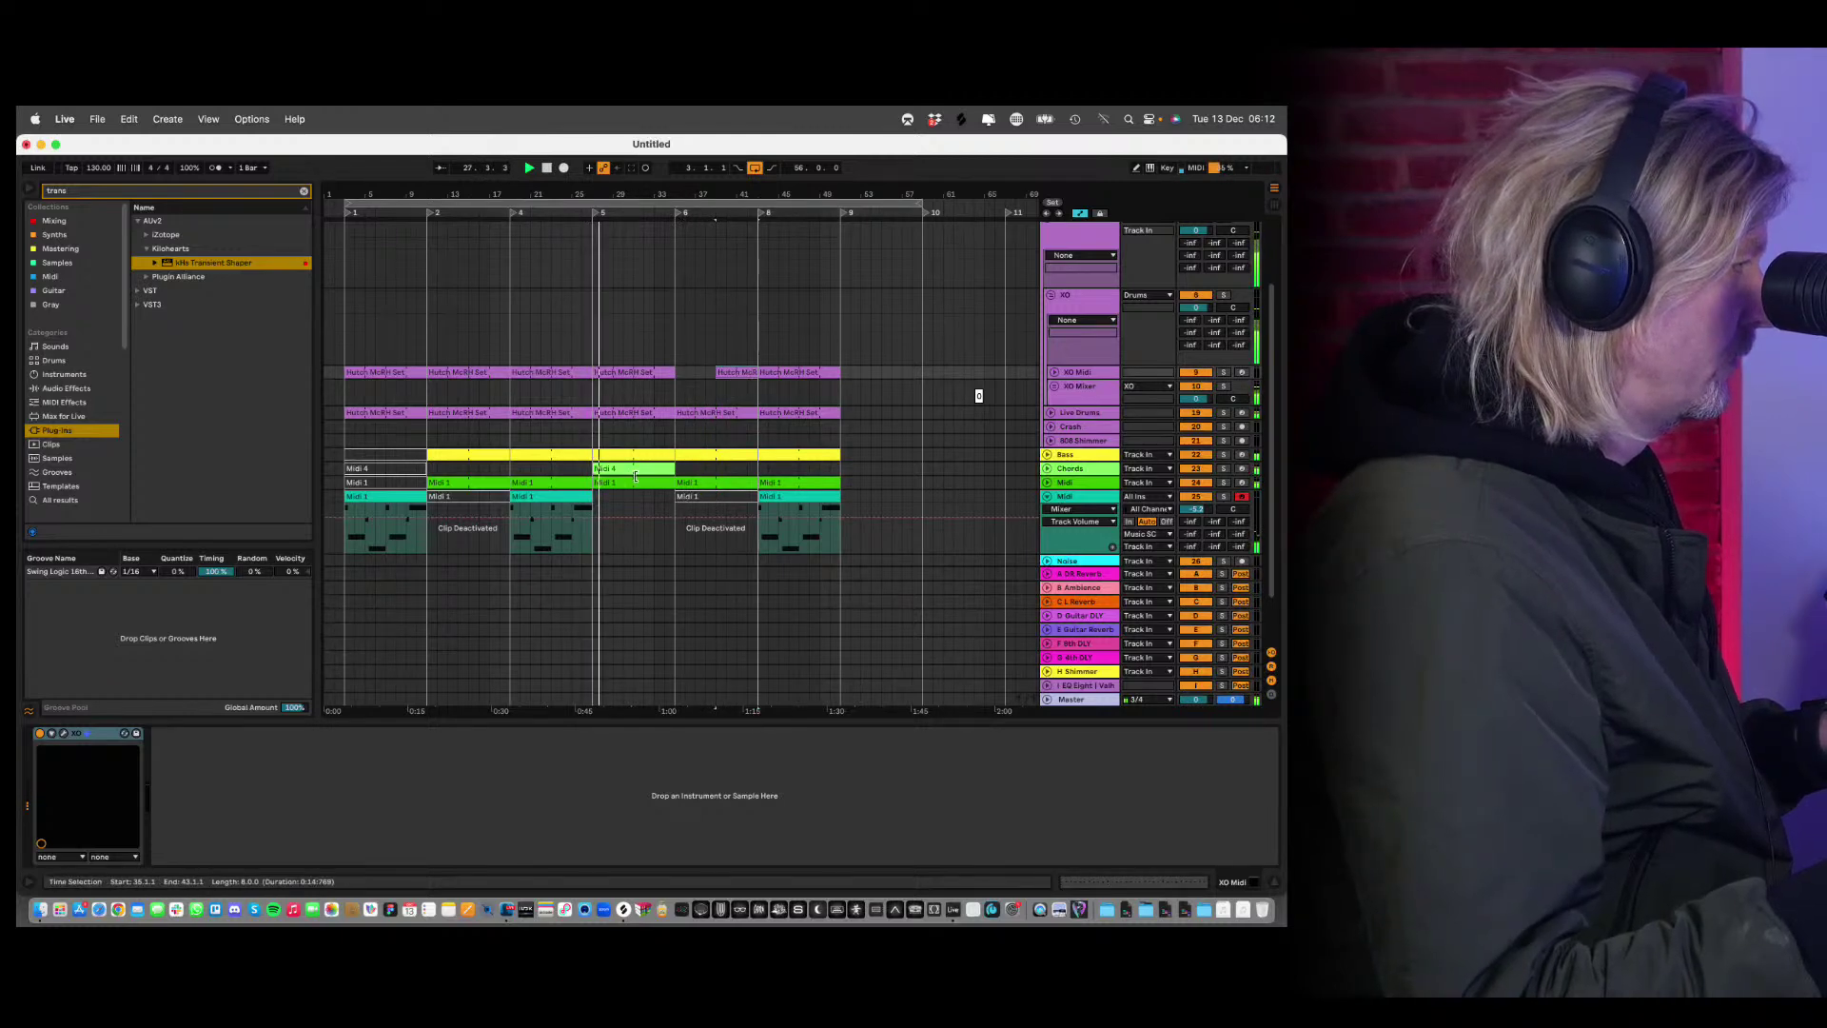
# Cut the Chords track by about 3 dB near 400 Hz in its EQ Eight.
pyautogui.click(1097, 470)
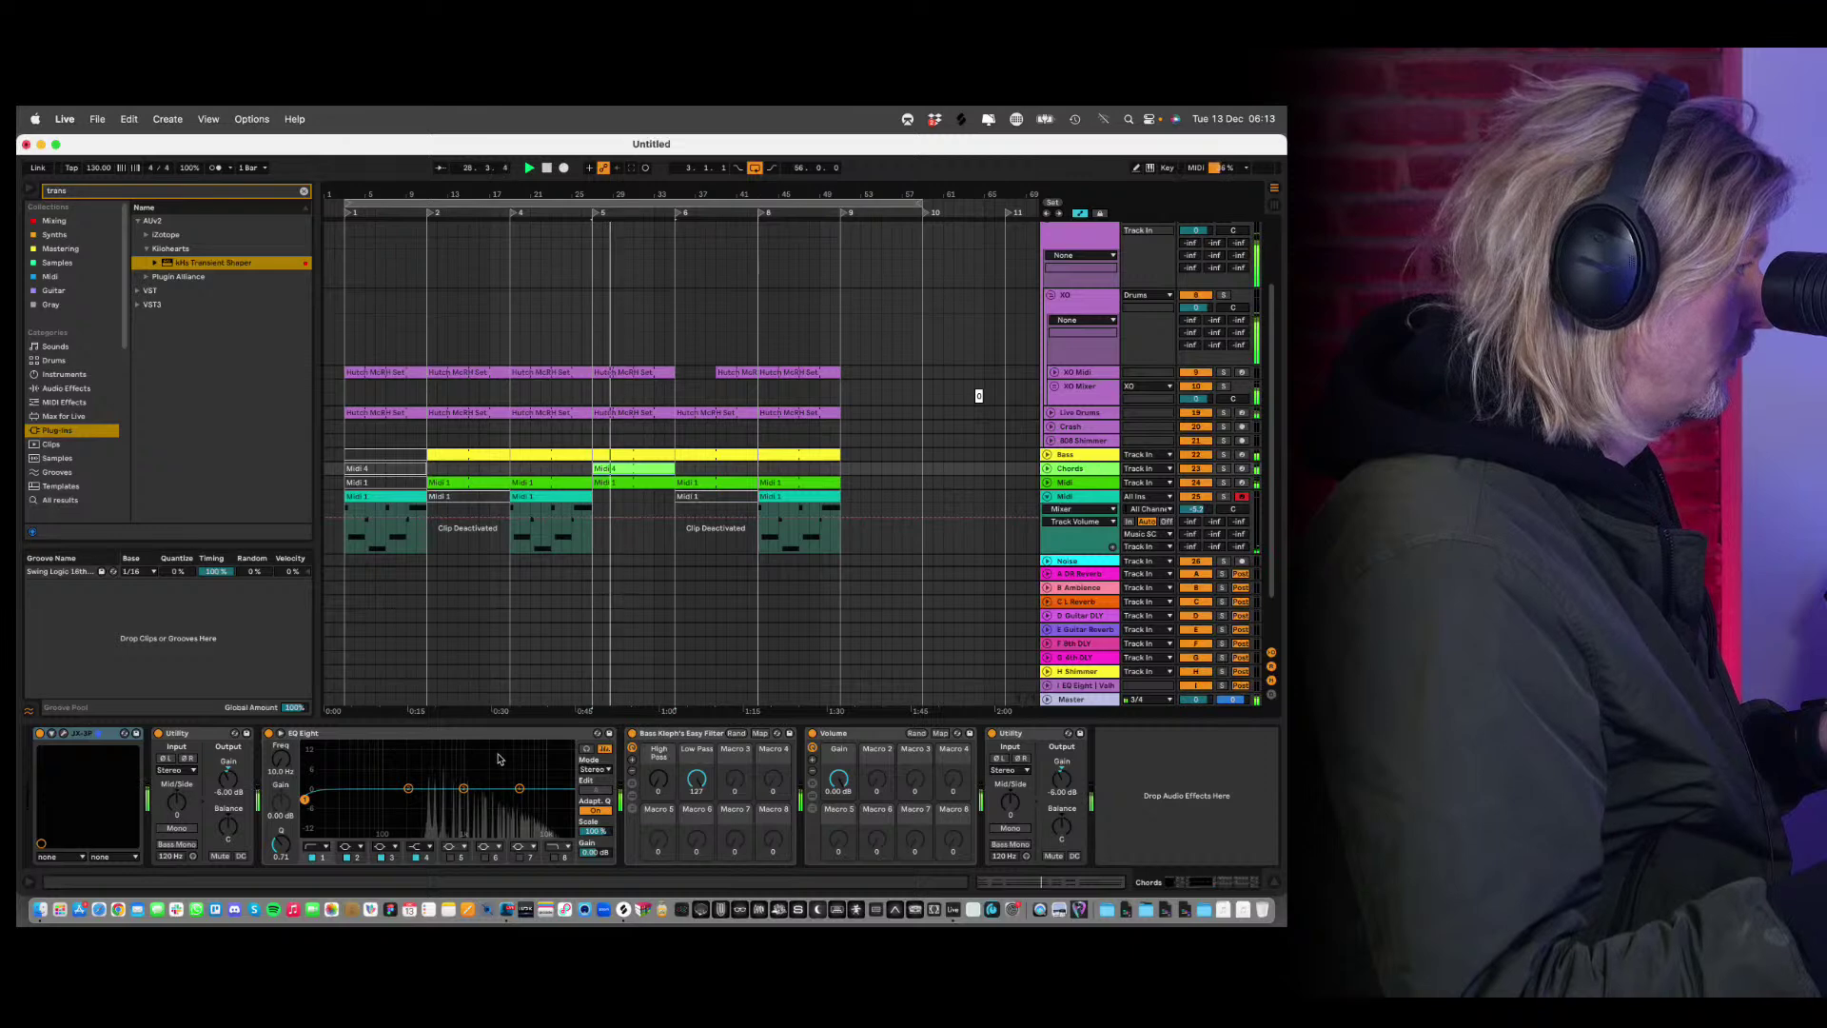
pyautogui.moveTo(409, 788); pyautogui.dragTo(433, 802)
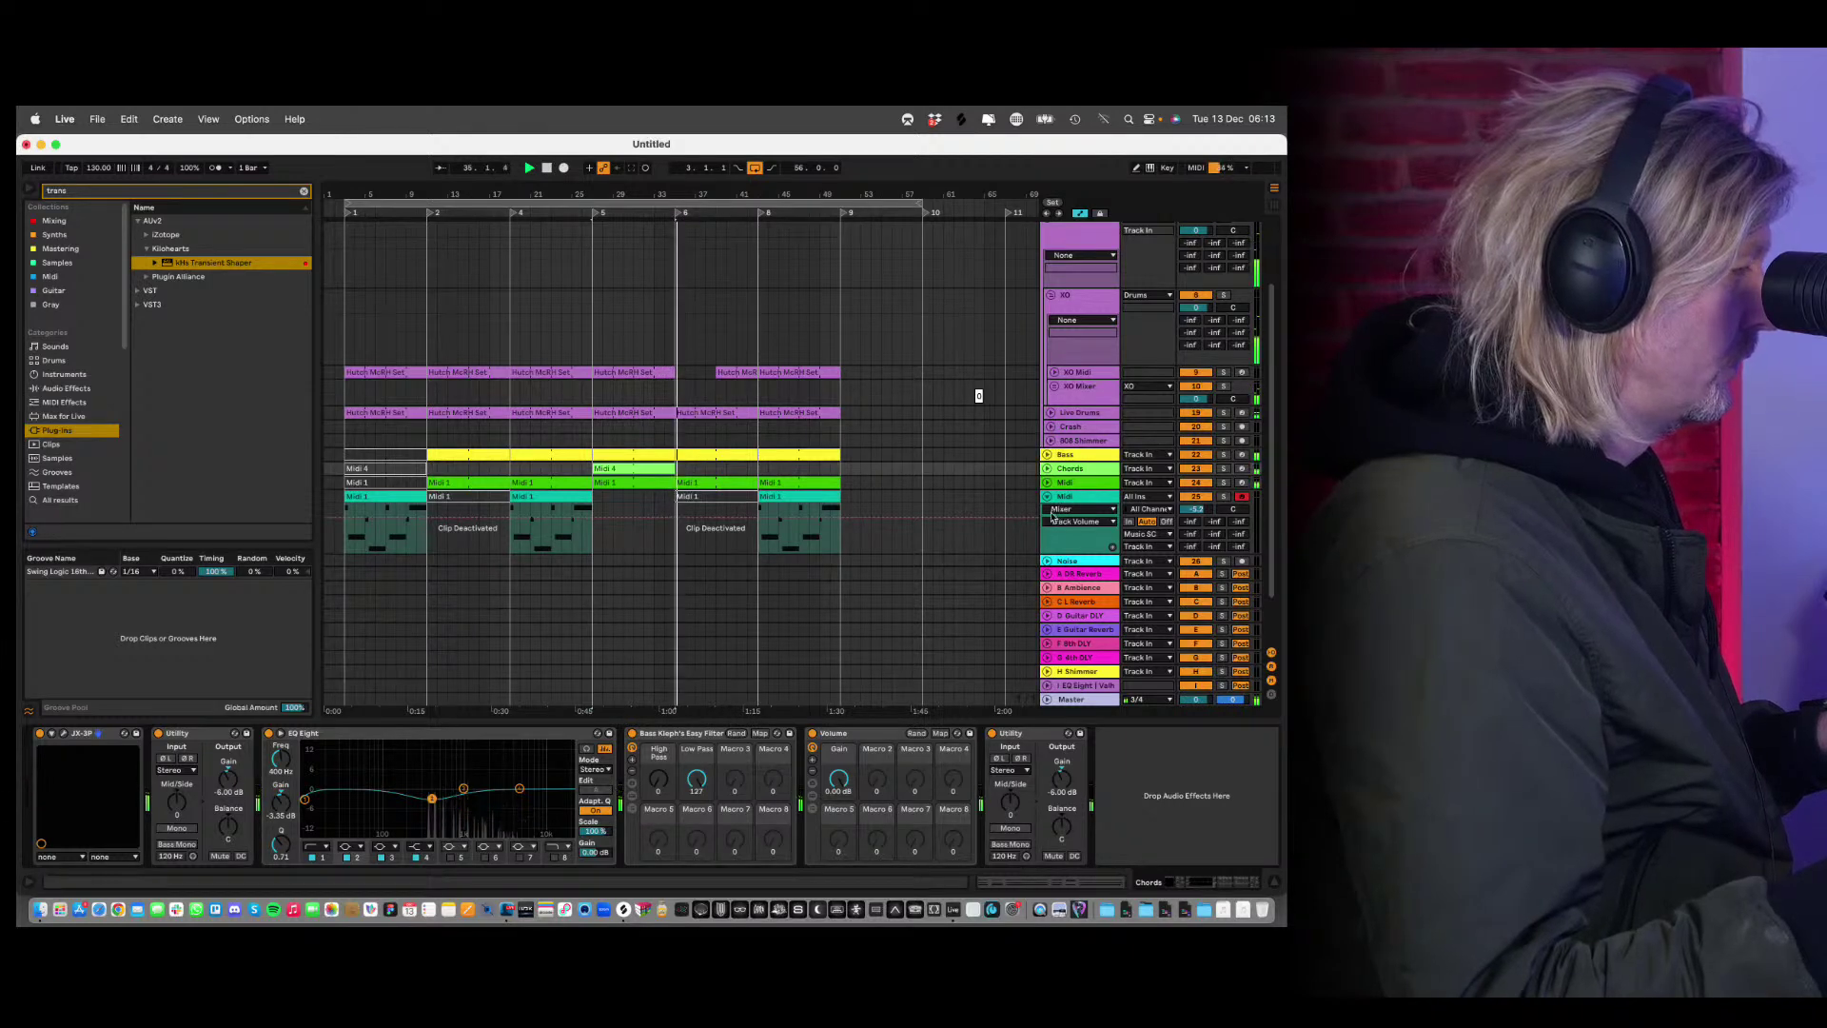
# Trim the Live Drums clip at bar 35 to start at bar 39, matching the XO Midi gap.
pyautogui.click(688, 417)
pyautogui.moveTo(678, 412); pyautogui.dragTo(718, 409)
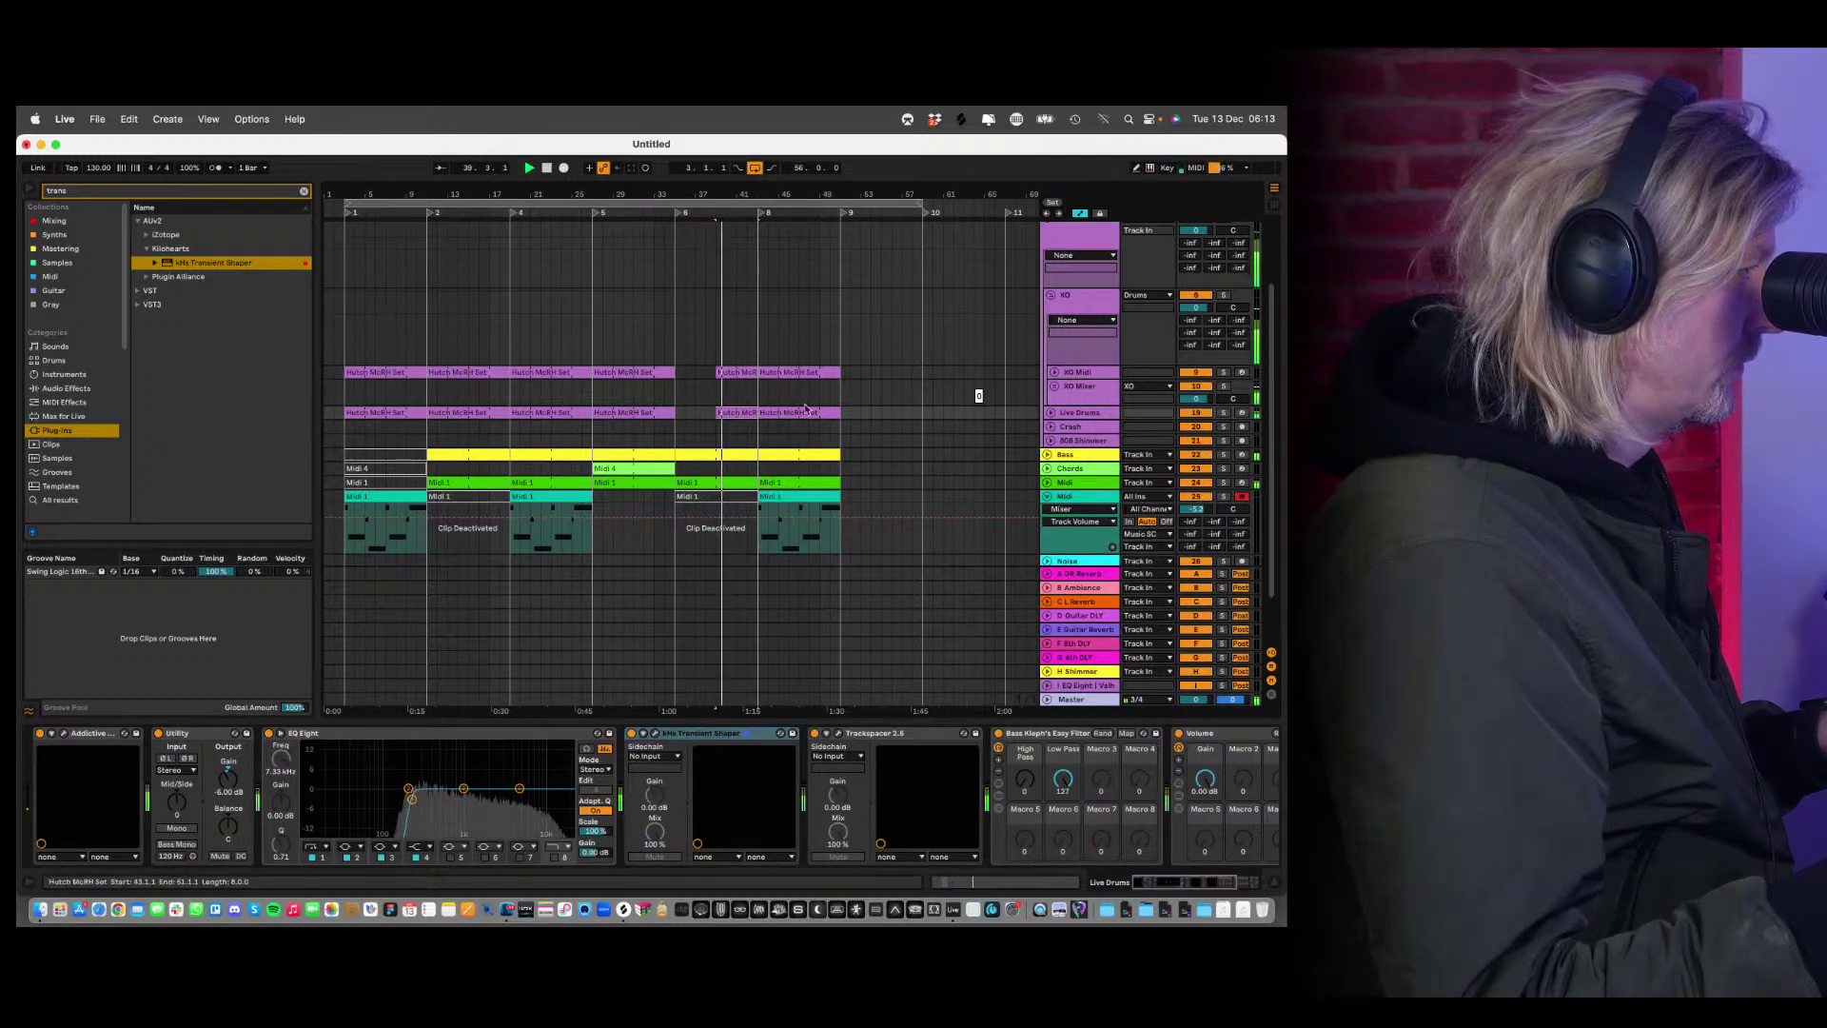
# Copy the chord section at bar 27, from XO Midi through the upper Midi track, to bar 51 and duplicate it once more.
pyautogui.moveTo(825, 189); pyautogui.dragTo(825, 193)
pyautogui.press('-')
pyautogui.press('-')
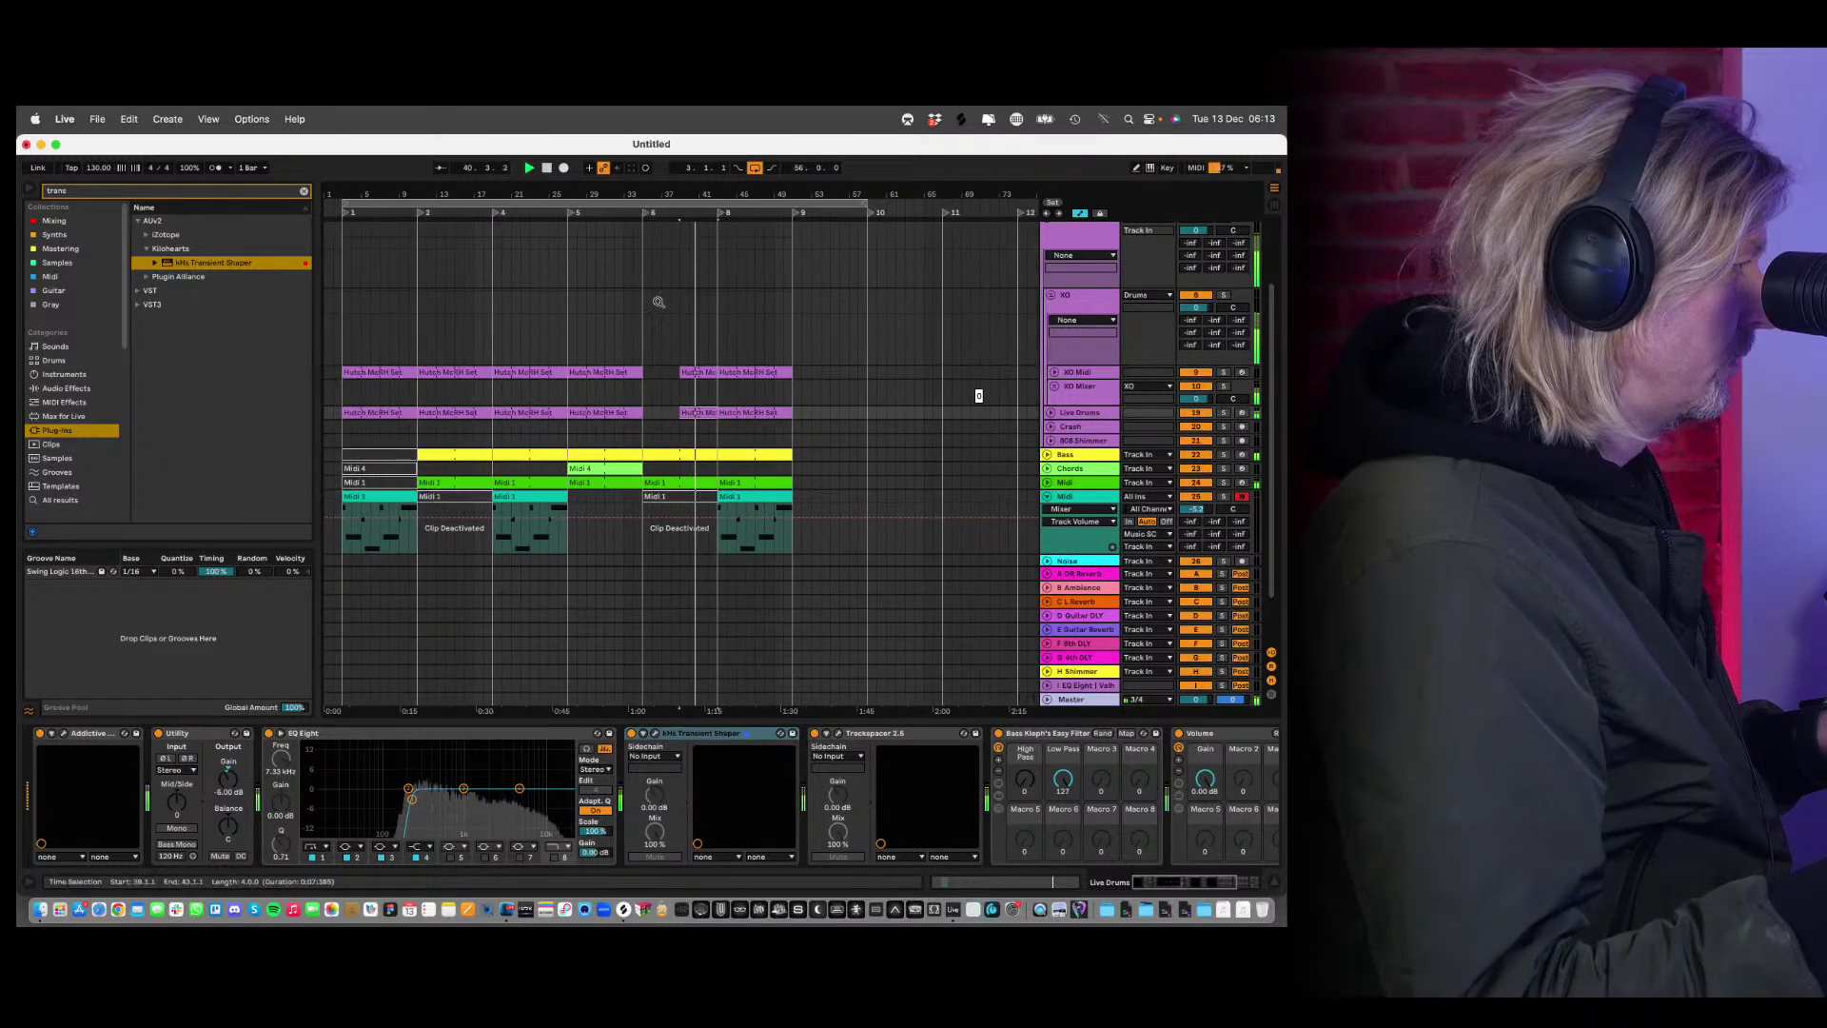
pyautogui.click(606, 402)
pyautogui.click(600, 378)
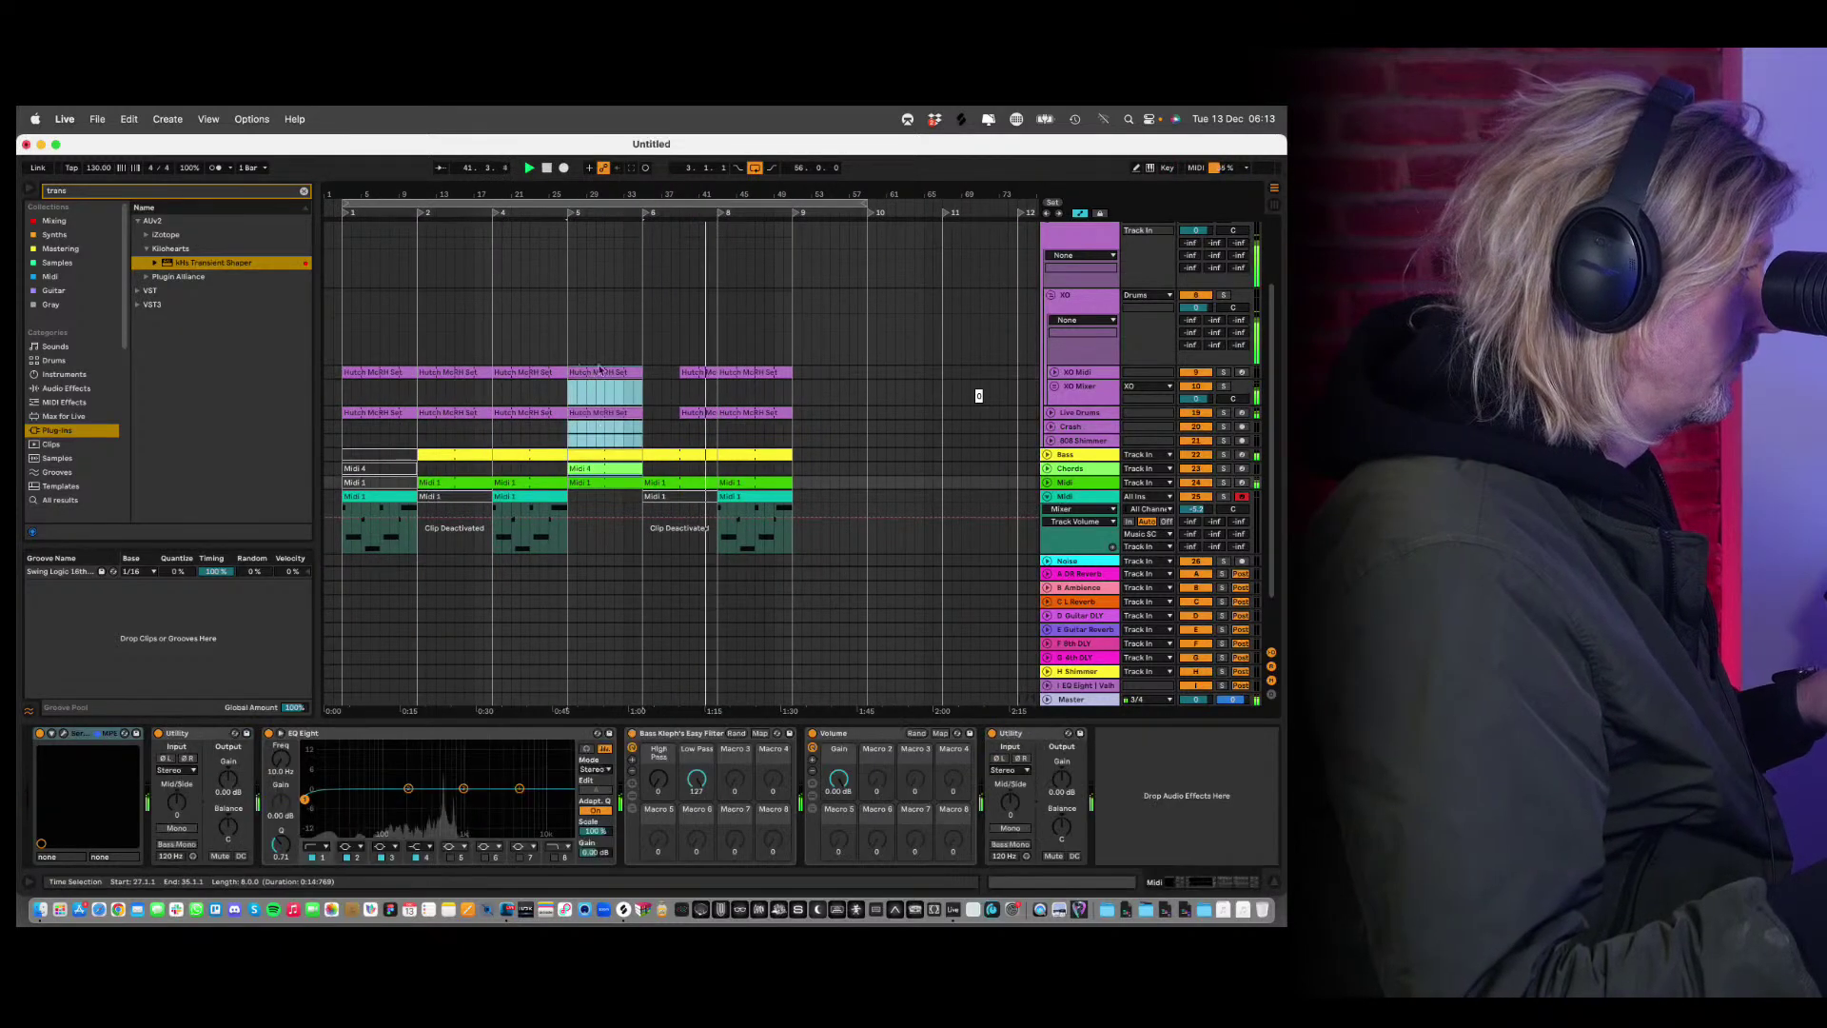
pyautogui.moveTo(598, 371); pyautogui.dragTo(828, 371)
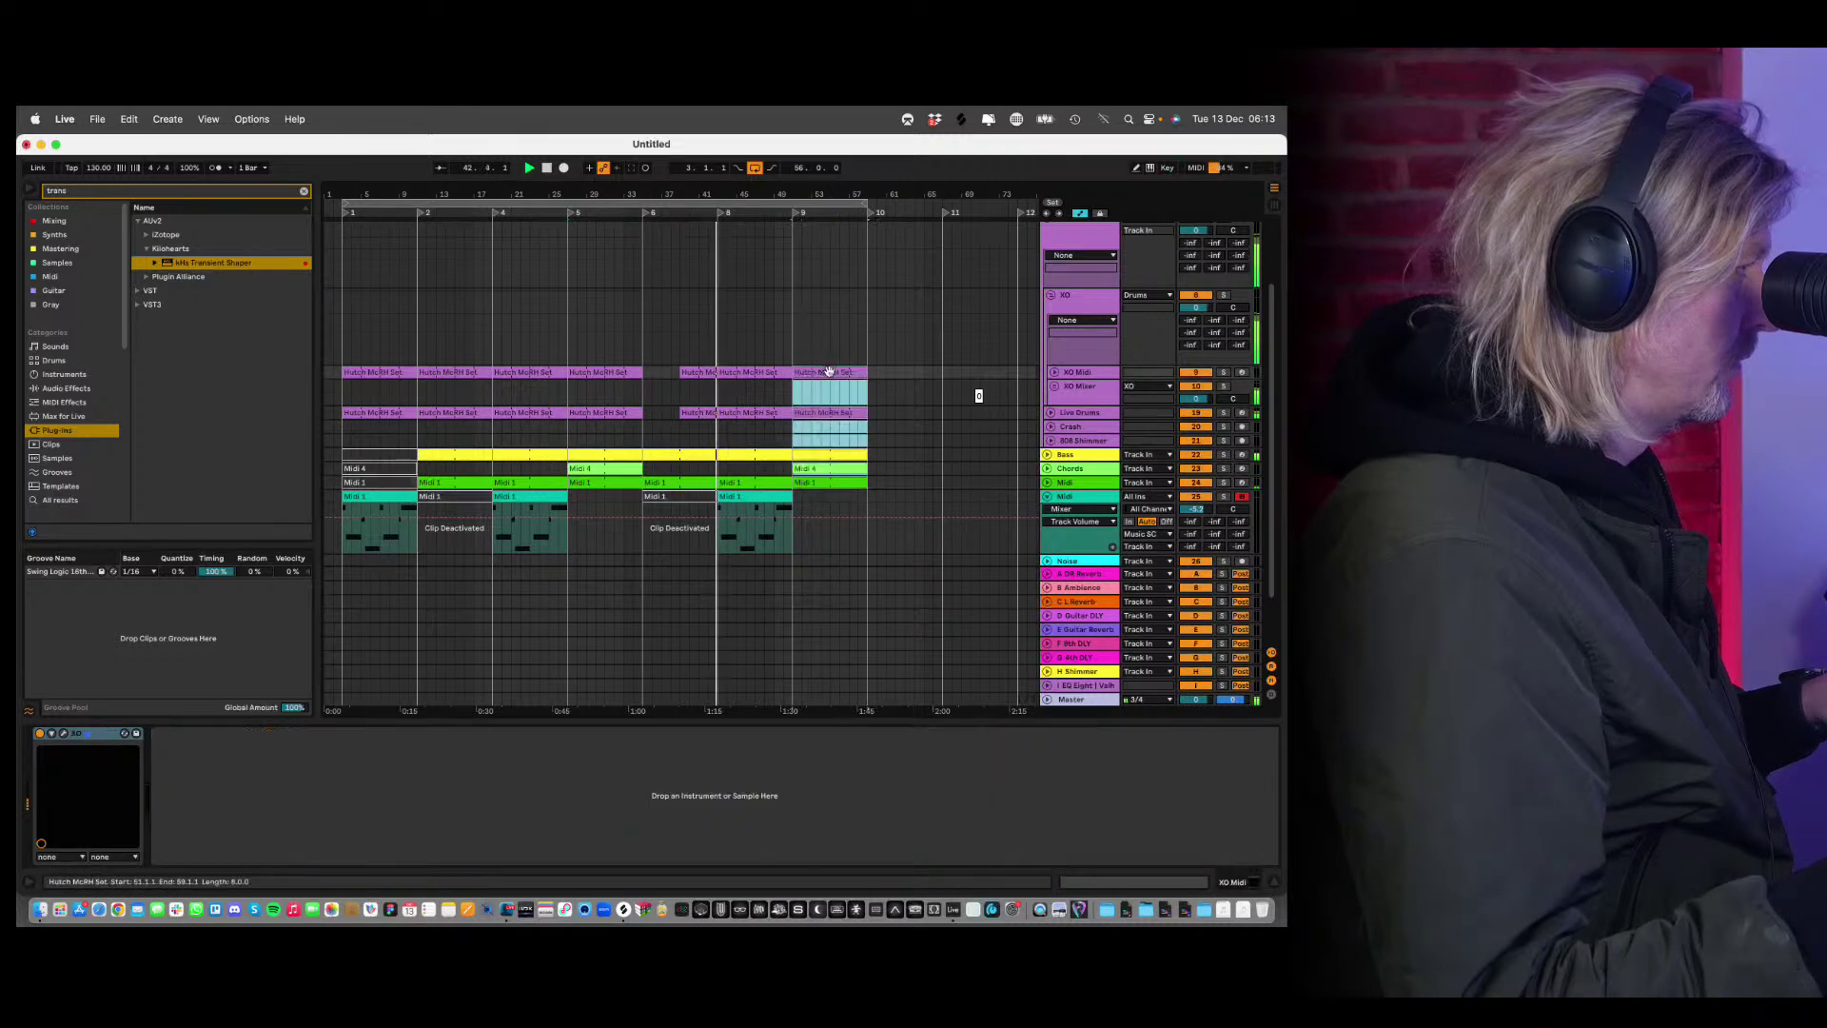
pyautogui.press('super+d')
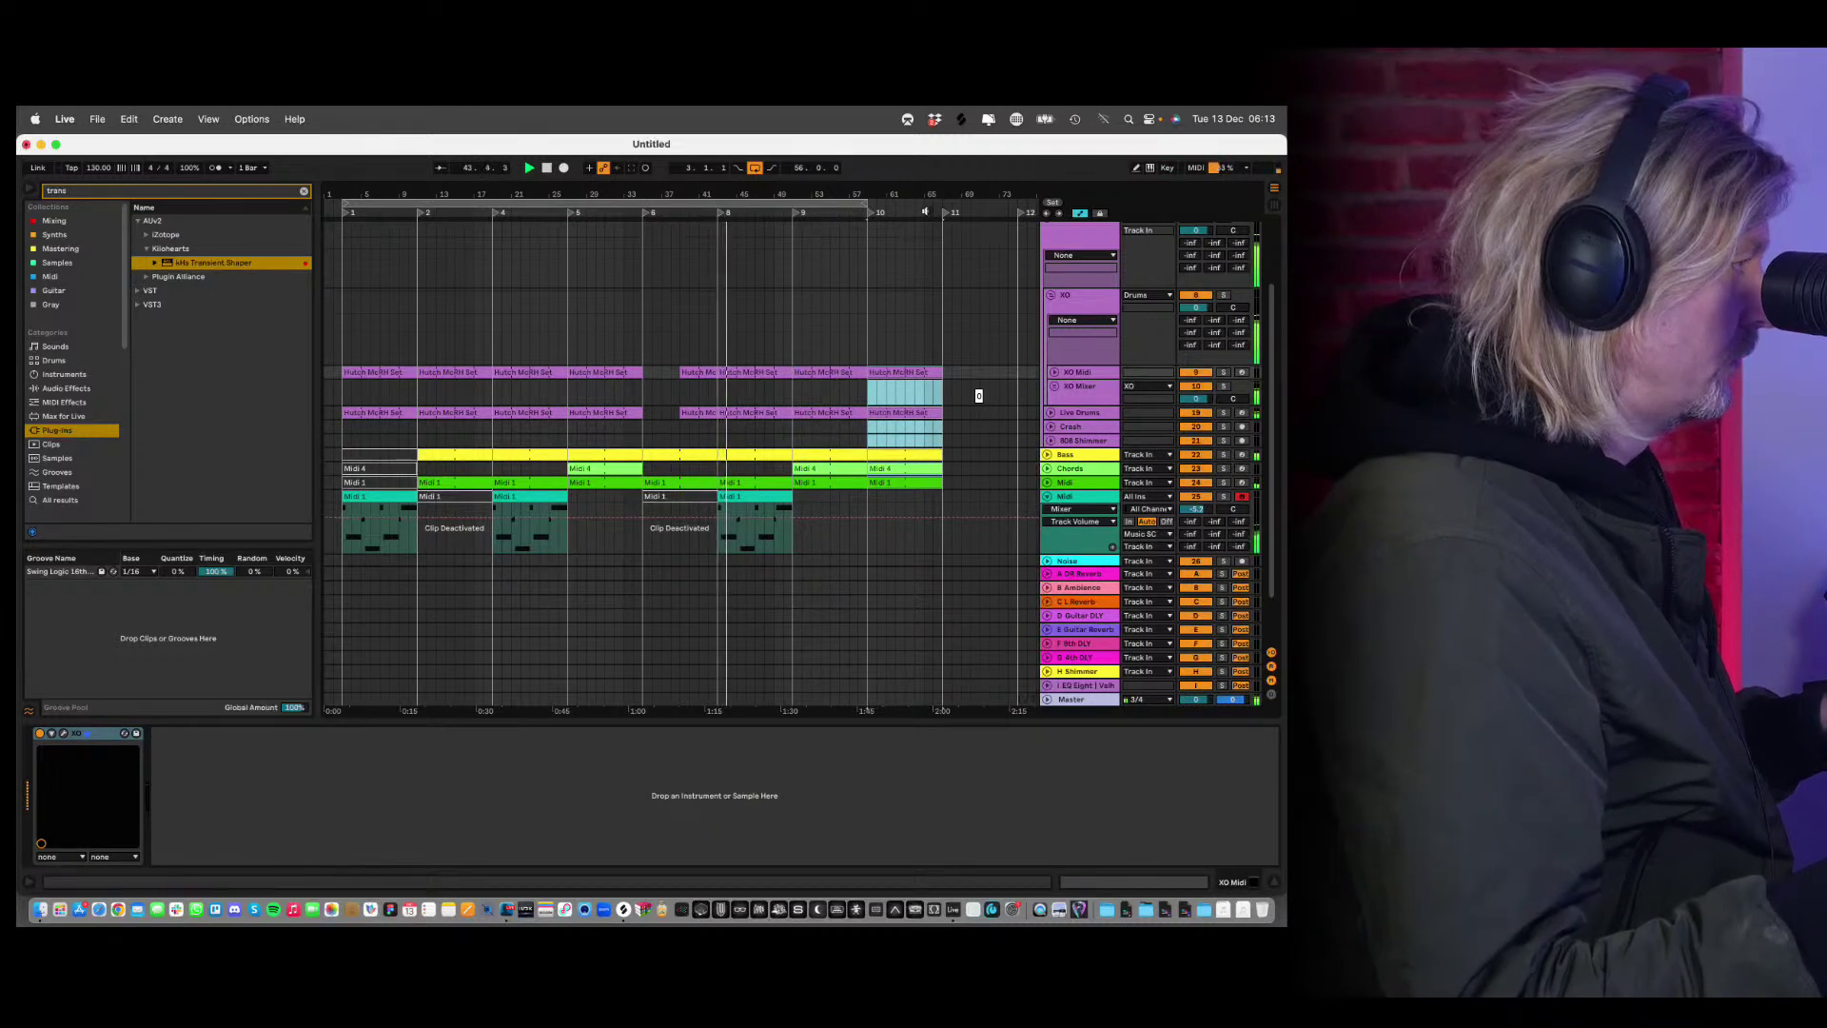
# Extend the arrangement loop to 64 bars, ending with the last clips, and fold the lower Midi track.
pyautogui.moveTo(866, 205); pyautogui.dragTo(939, 205)
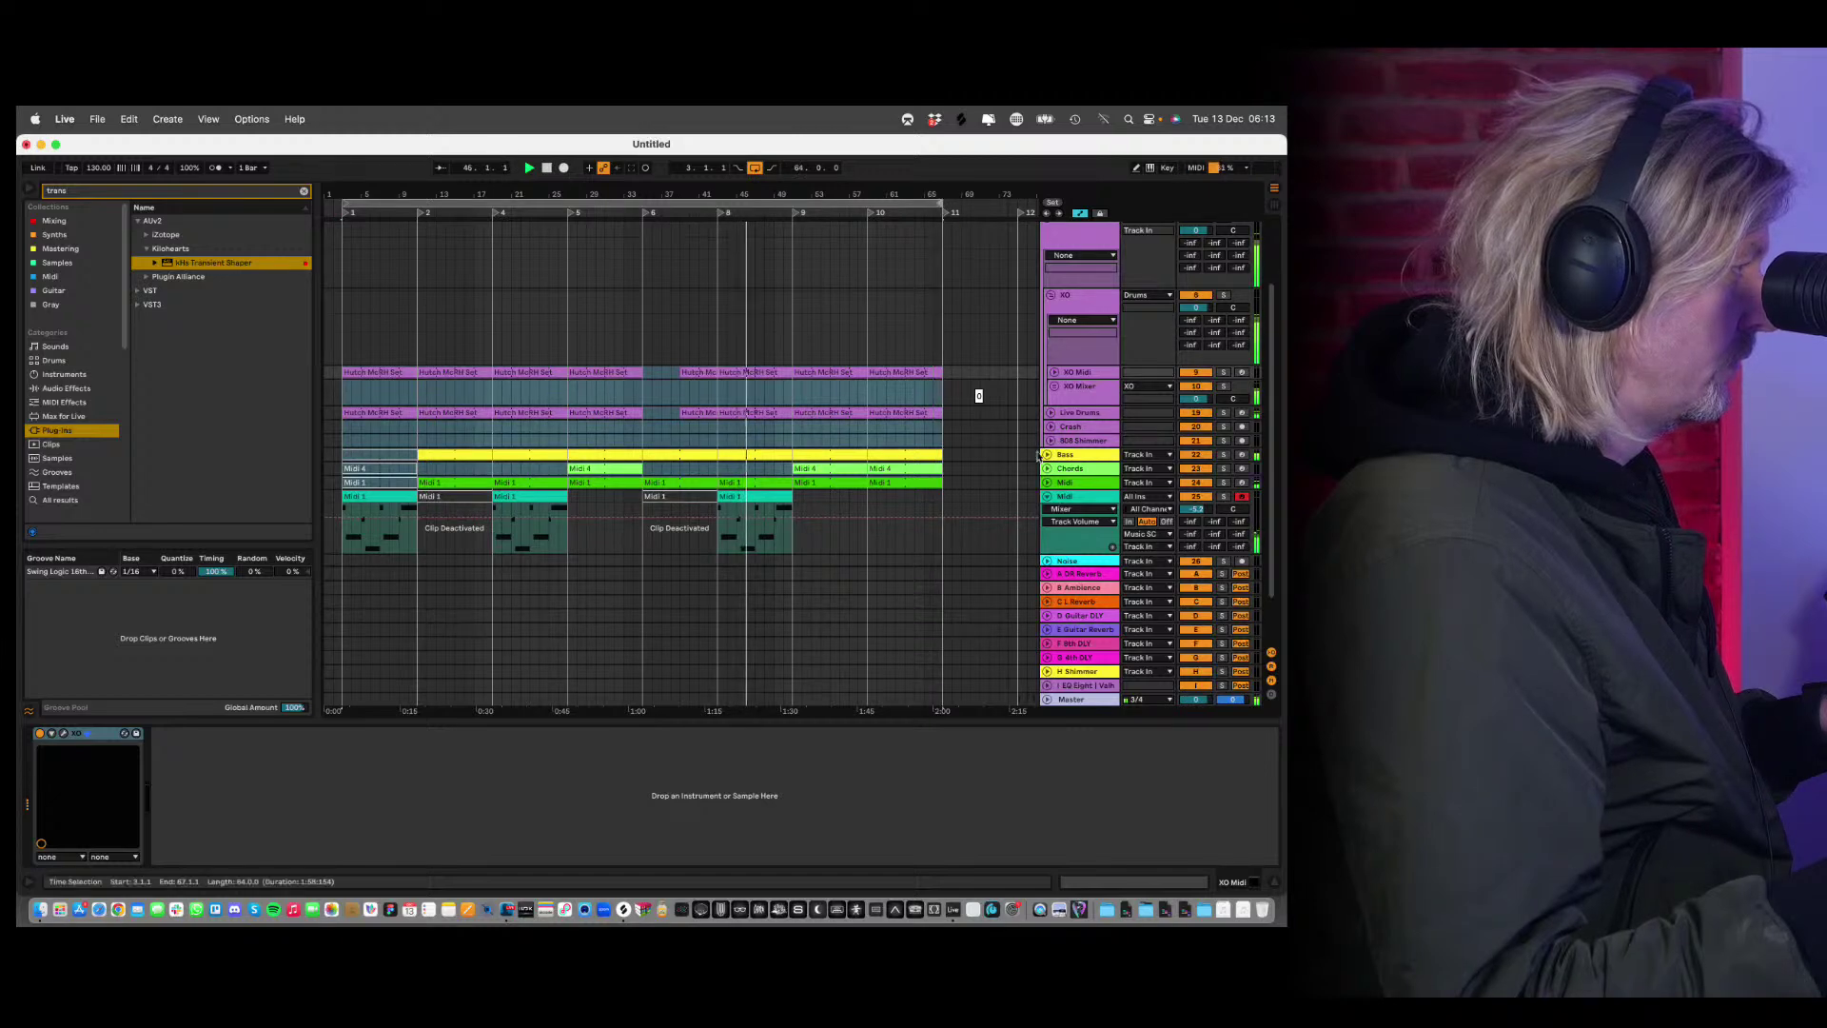
pyautogui.click(1047, 495)
pyautogui.click(1068, 497)
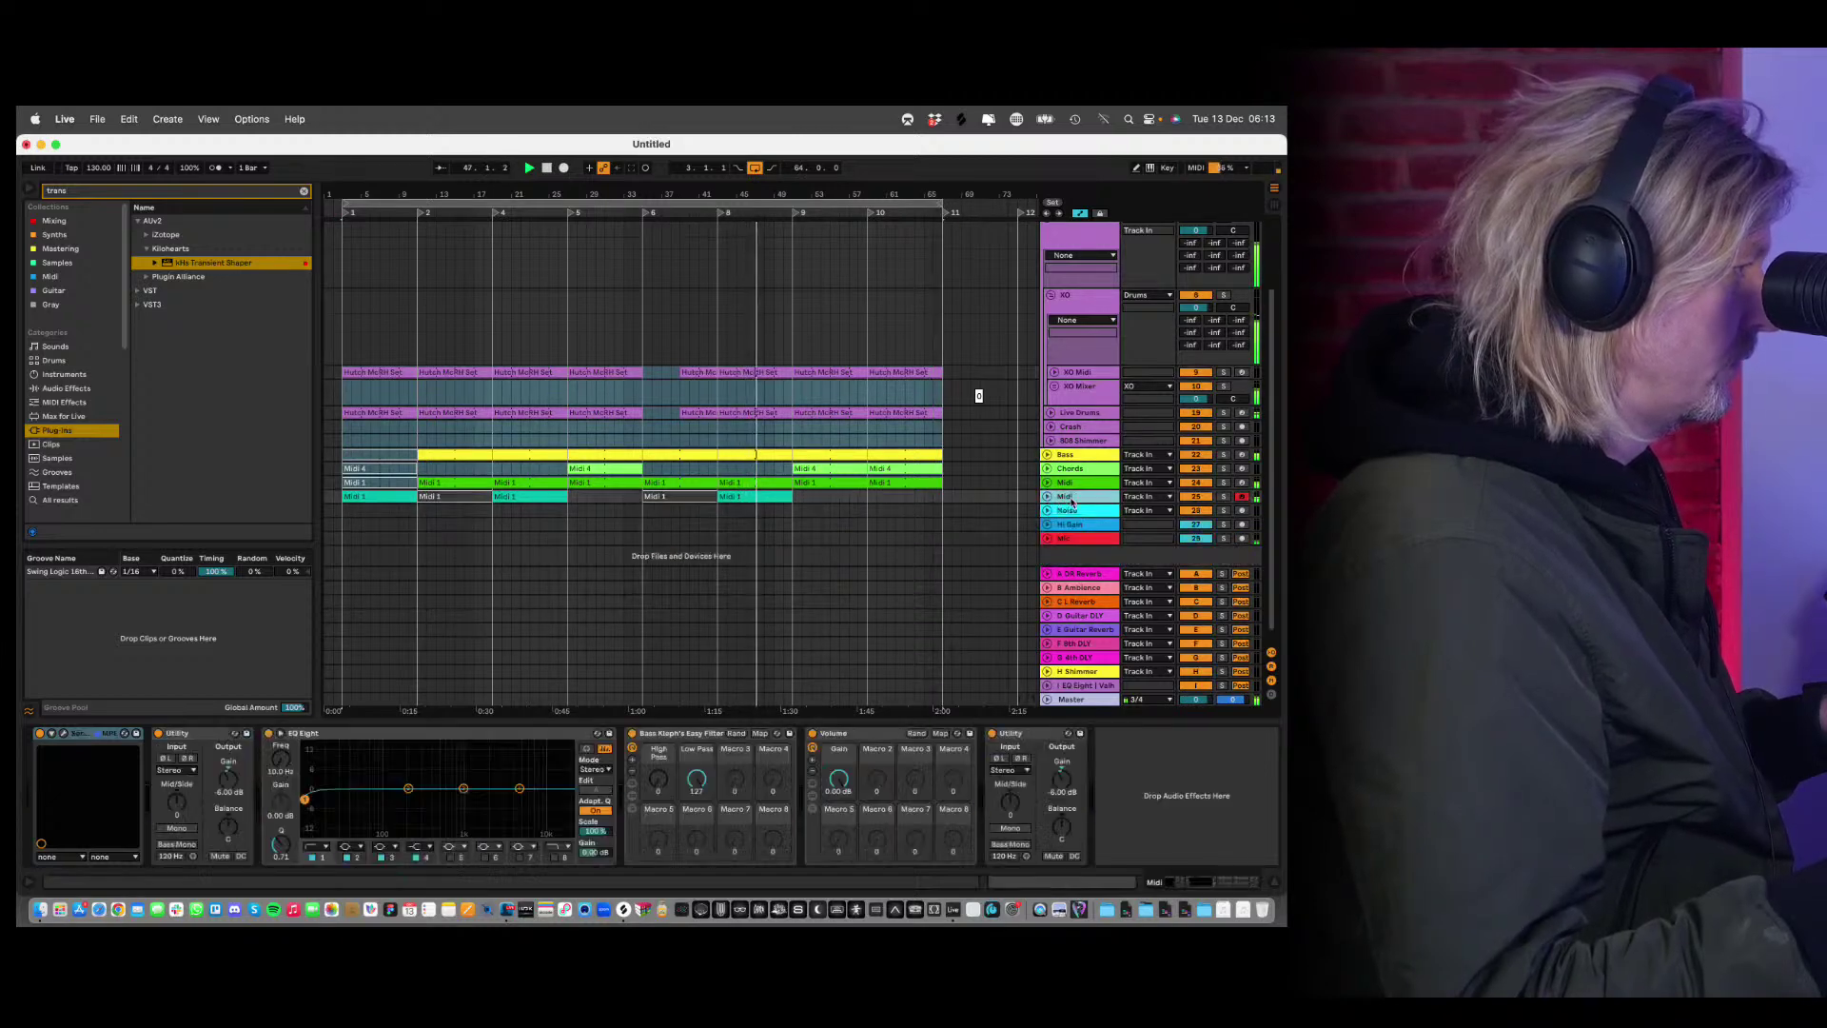
# Shorten the clips on all tracks in the section starting at bar 43 to end at bar 50, leaving a one-bar break.
pyautogui.click(862, 212)
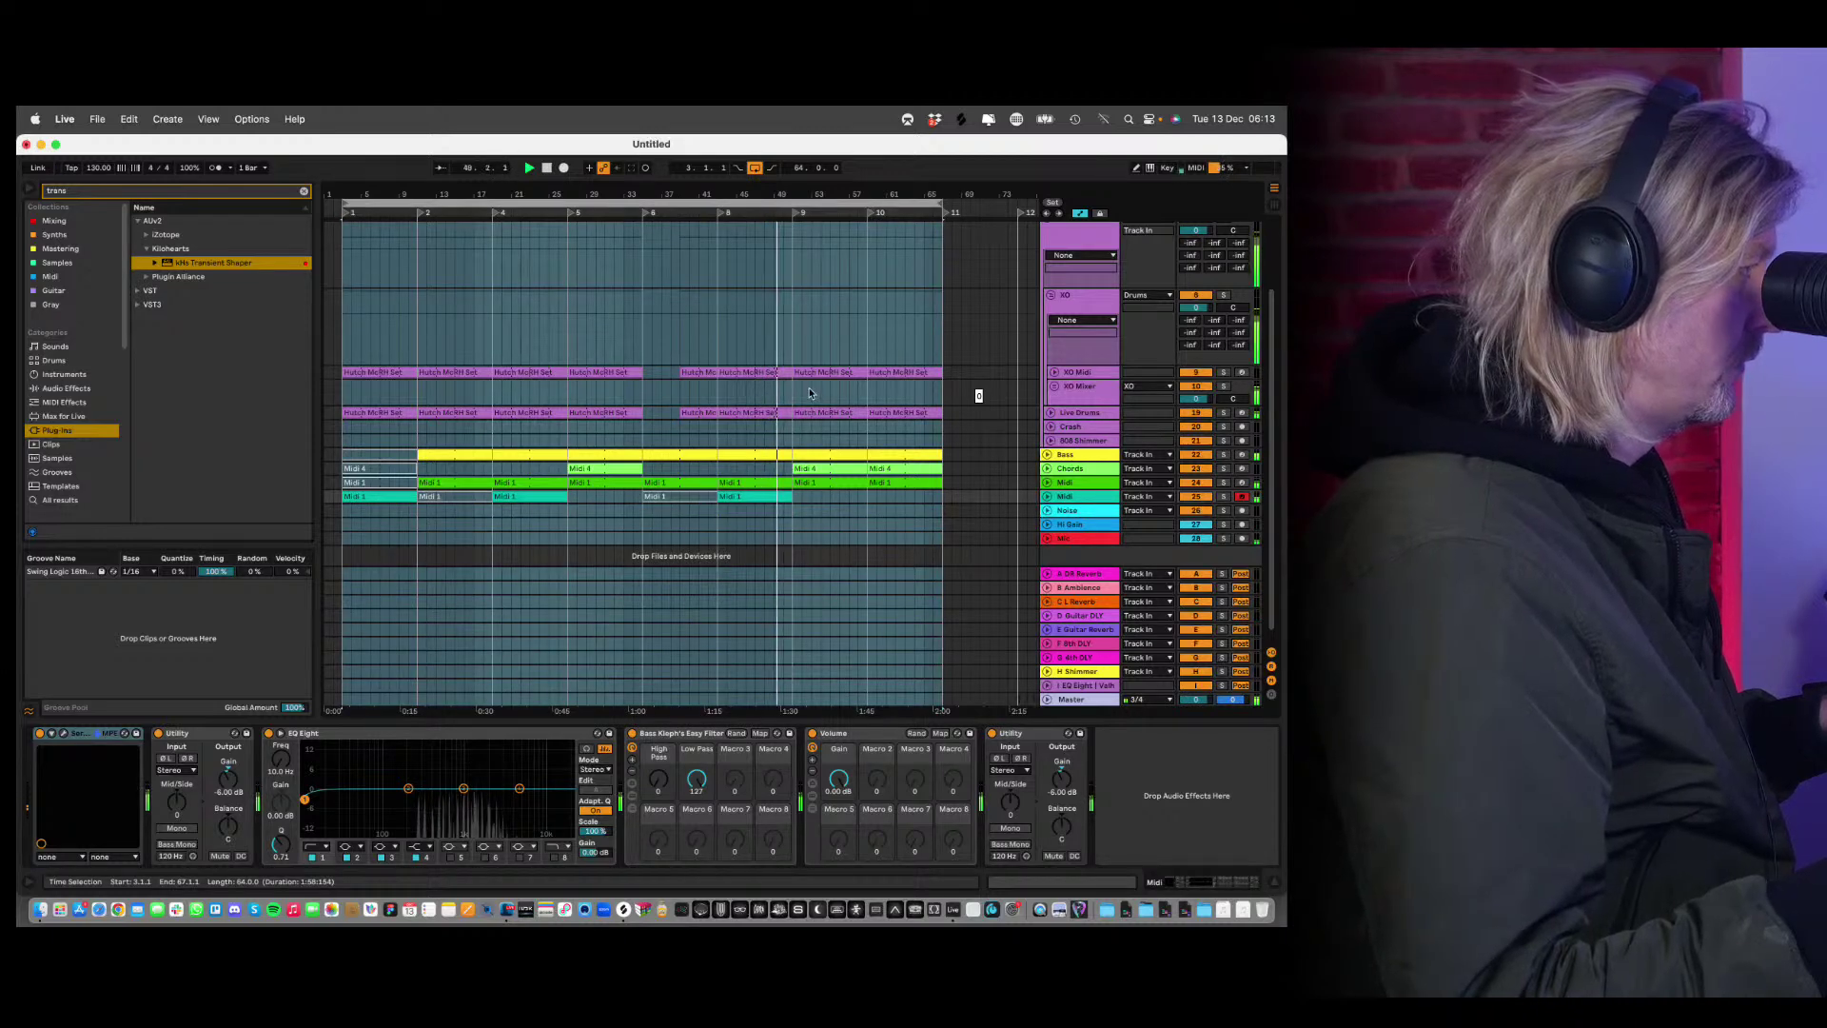
pyautogui.click(782, 371)
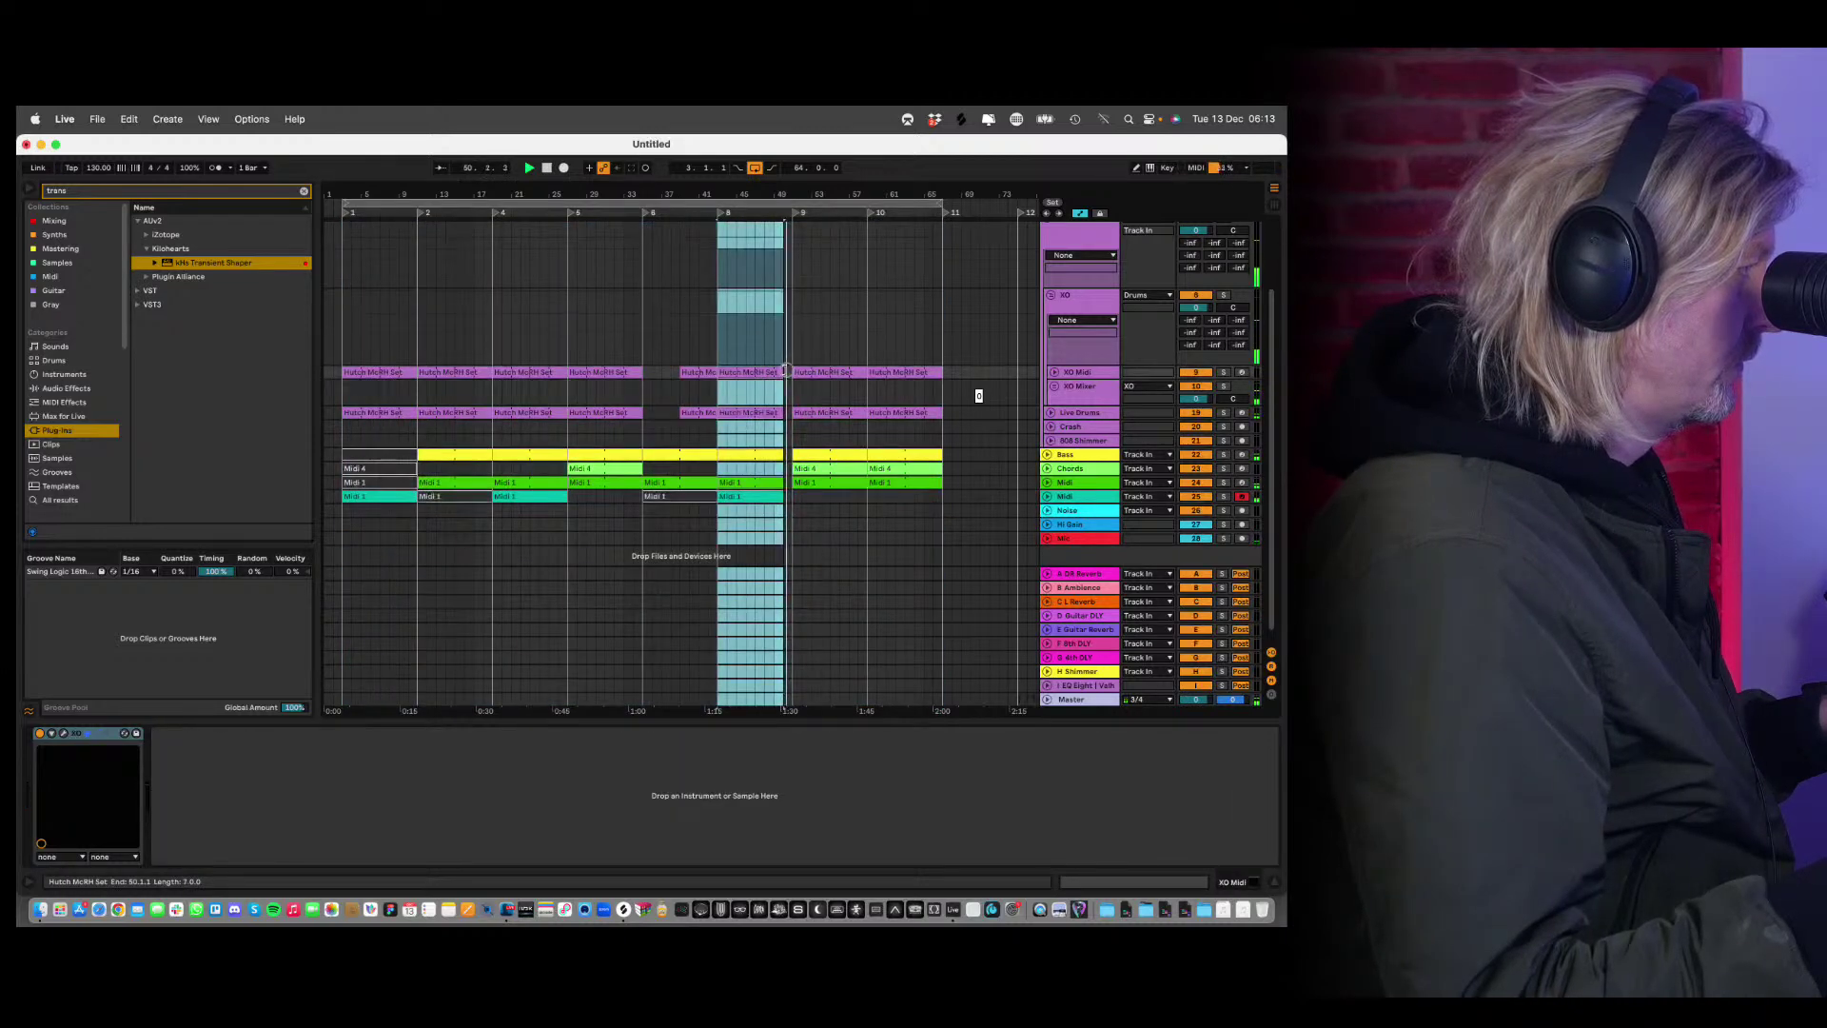
pyautogui.click(836, 542)
pyautogui.click(765, 328)
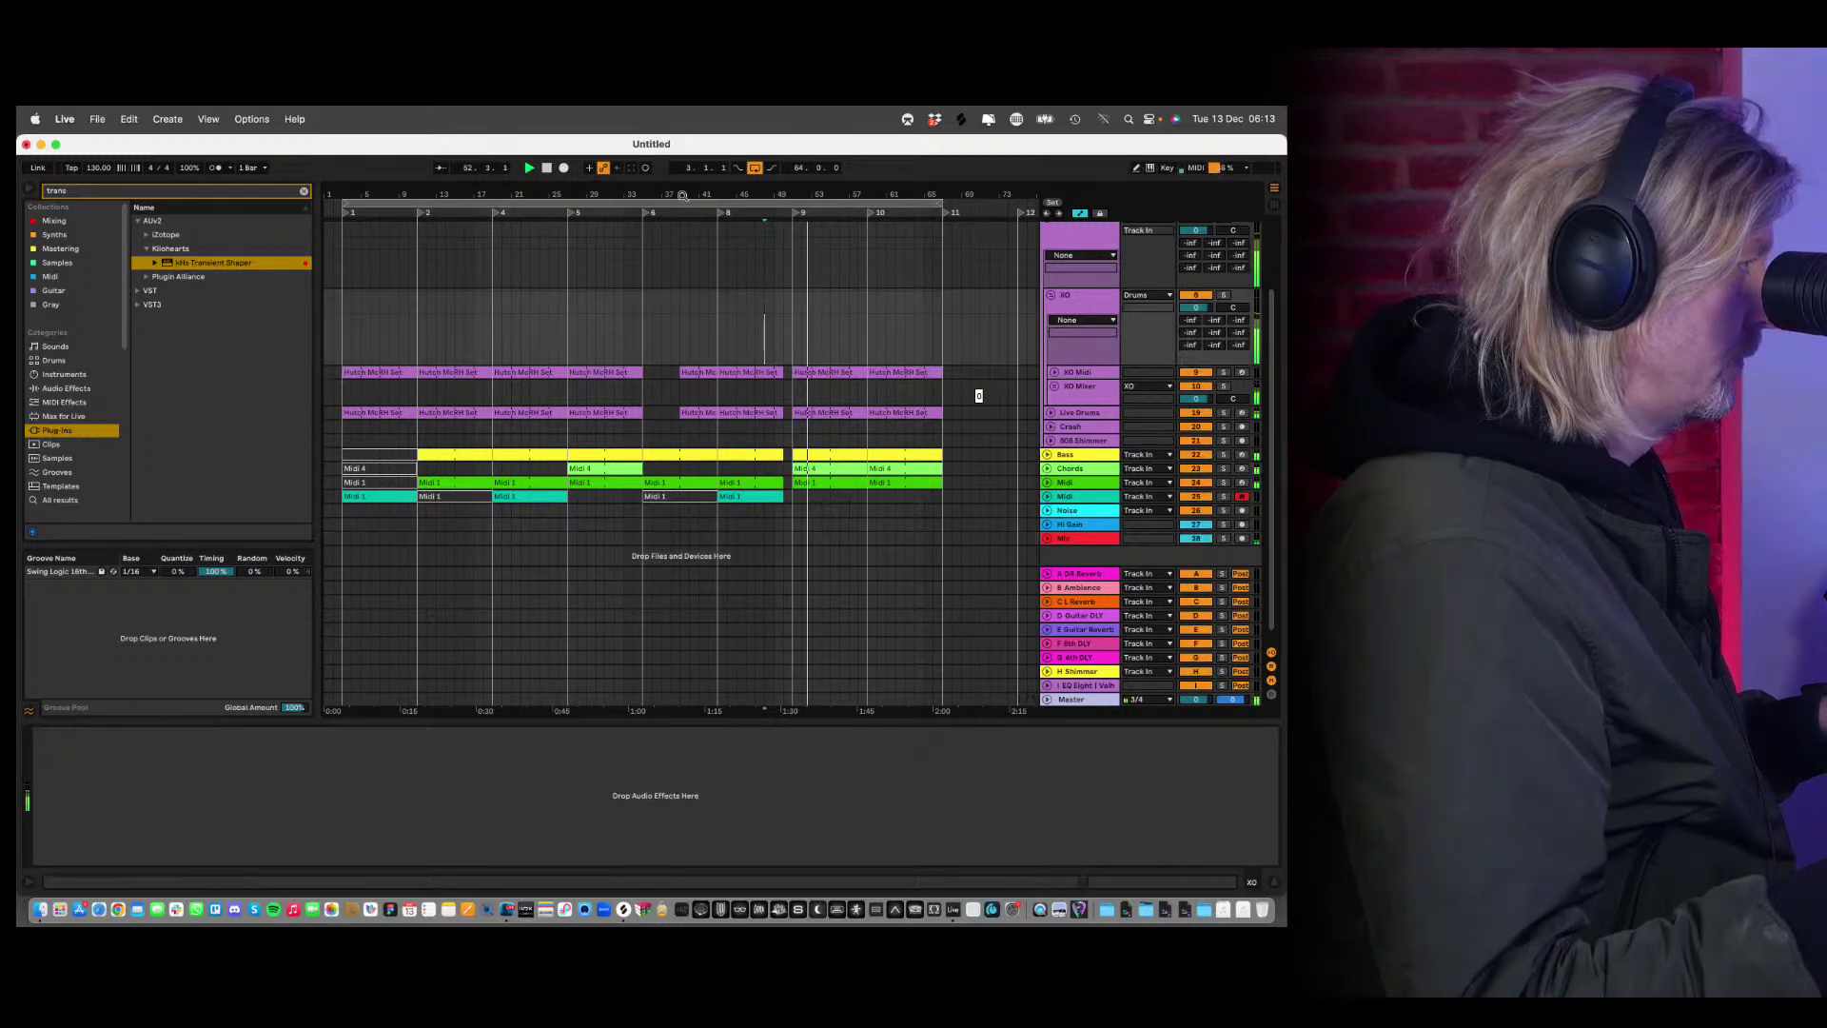
pyautogui.press('-')
pyautogui.press('super+a')
pyautogui.click(834, 526)
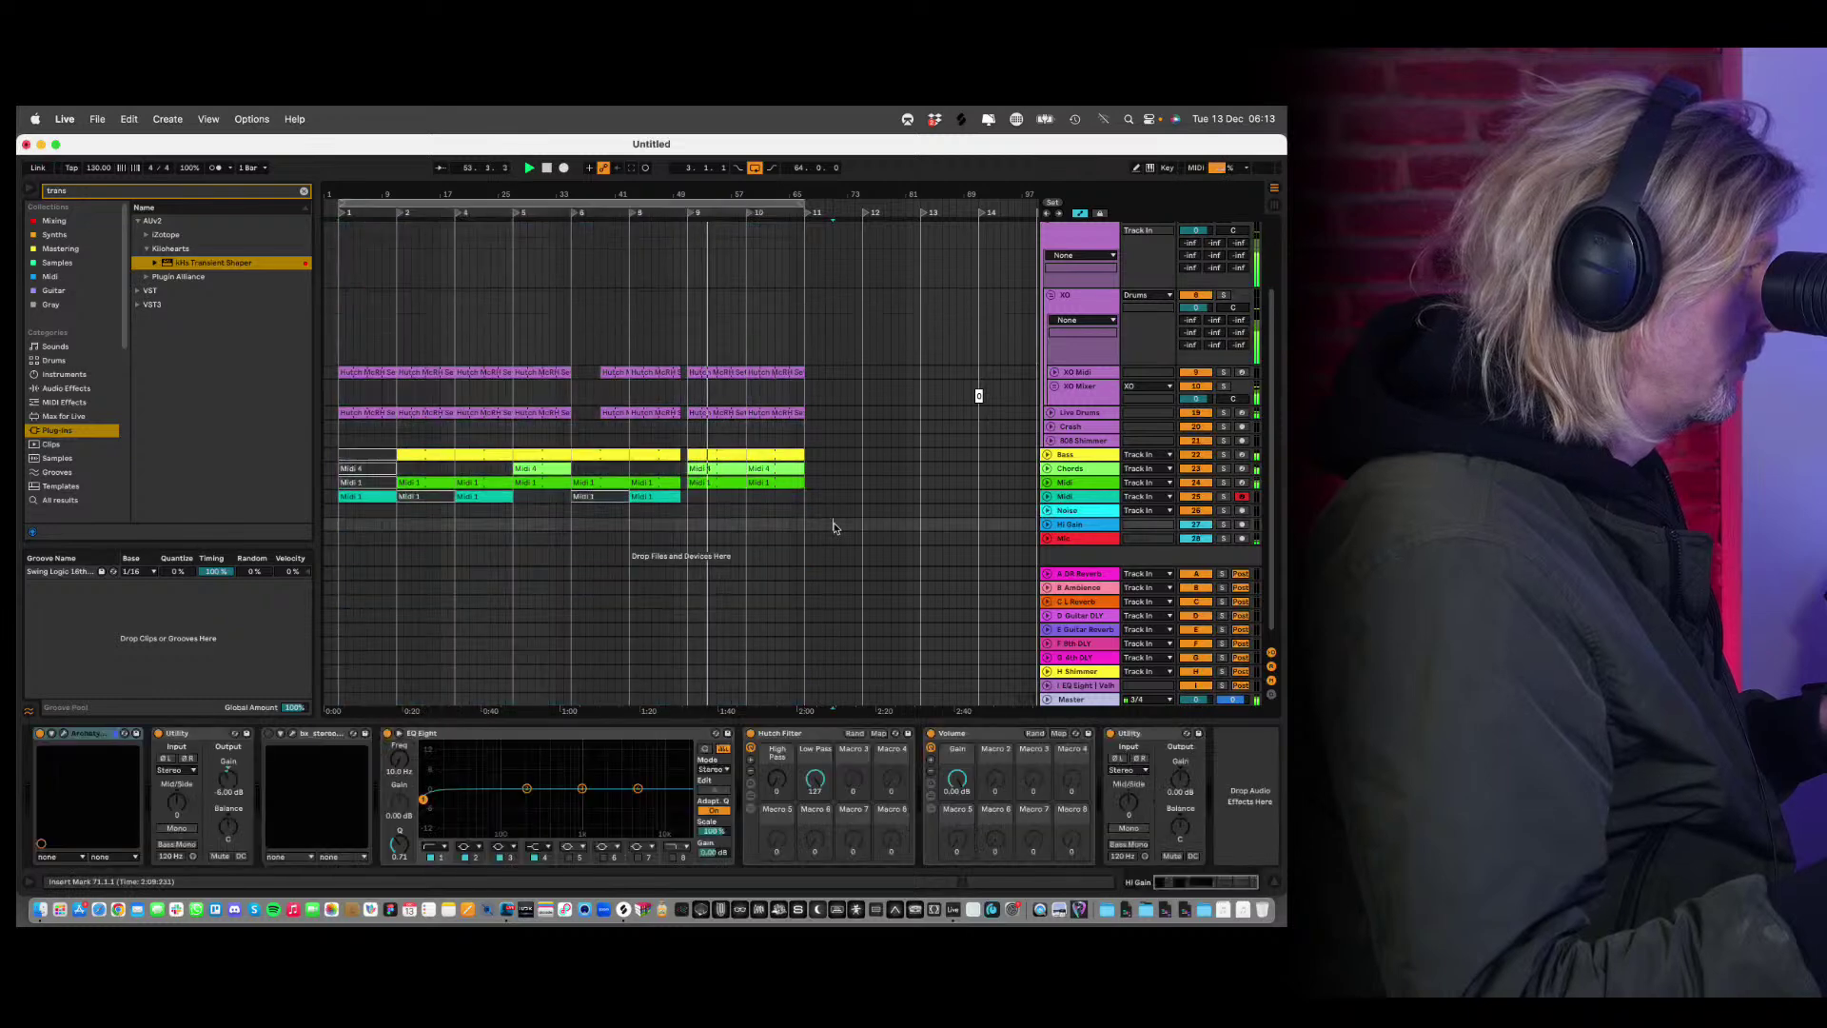
# Duplicate the section at bar 59, from XO Midi through the upper Midi track, to bar 67 and colour the new Bass clip blue.
pyautogui.click(786, 486)
pyautogui.moveTo(786, 487); pyautogui.dragTo(790, 372)
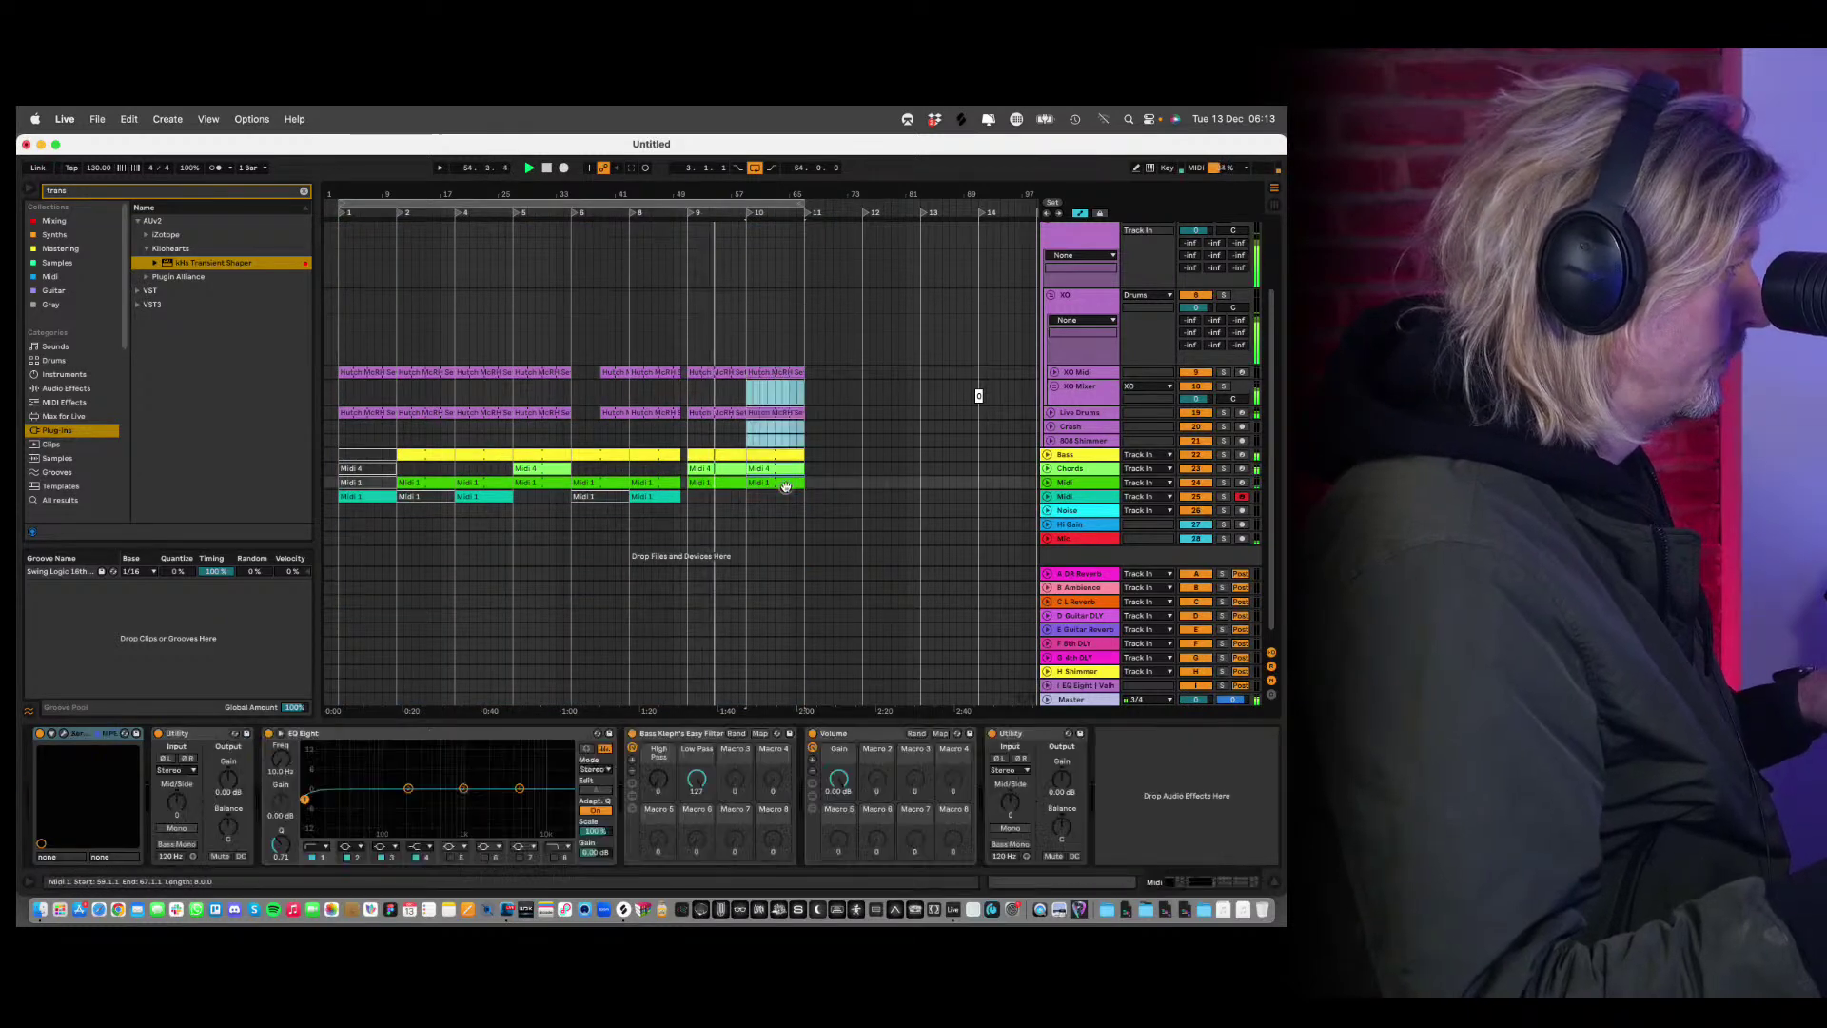
pyautogui.press('super+d')
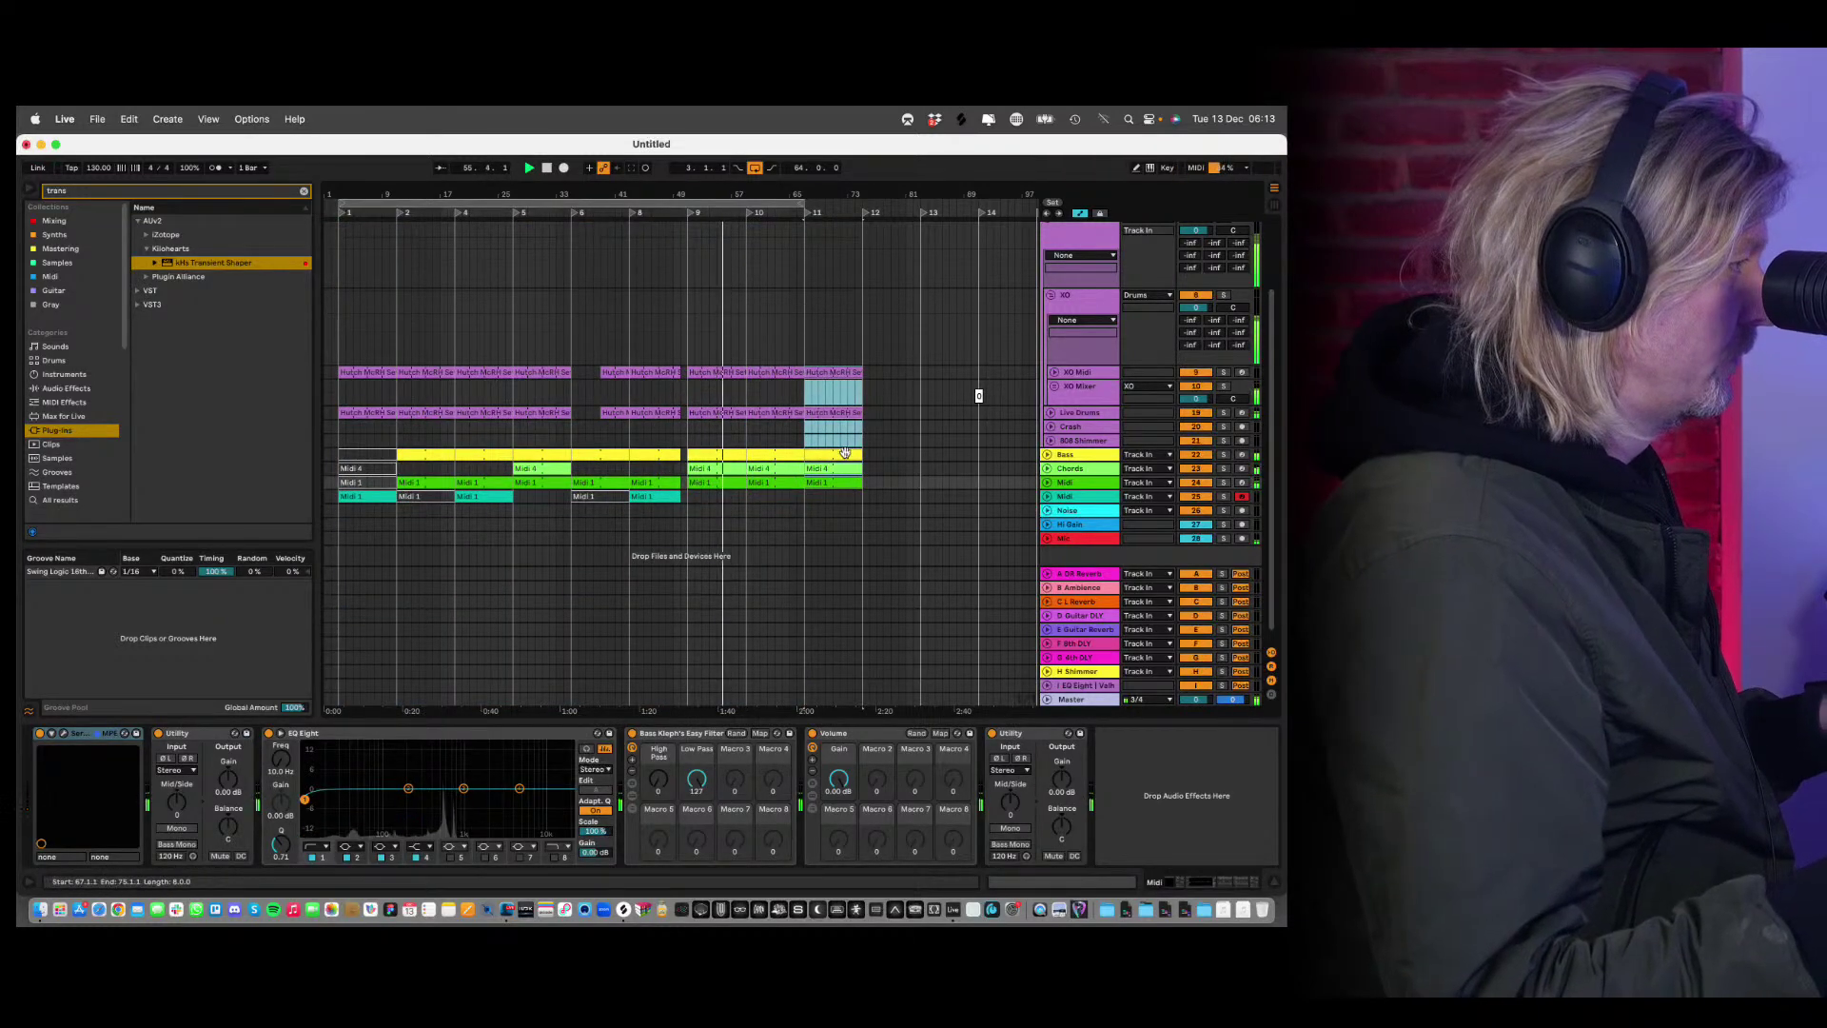
pyautogui.click(845, 453)
pyautogui.rightClick(845, 455)
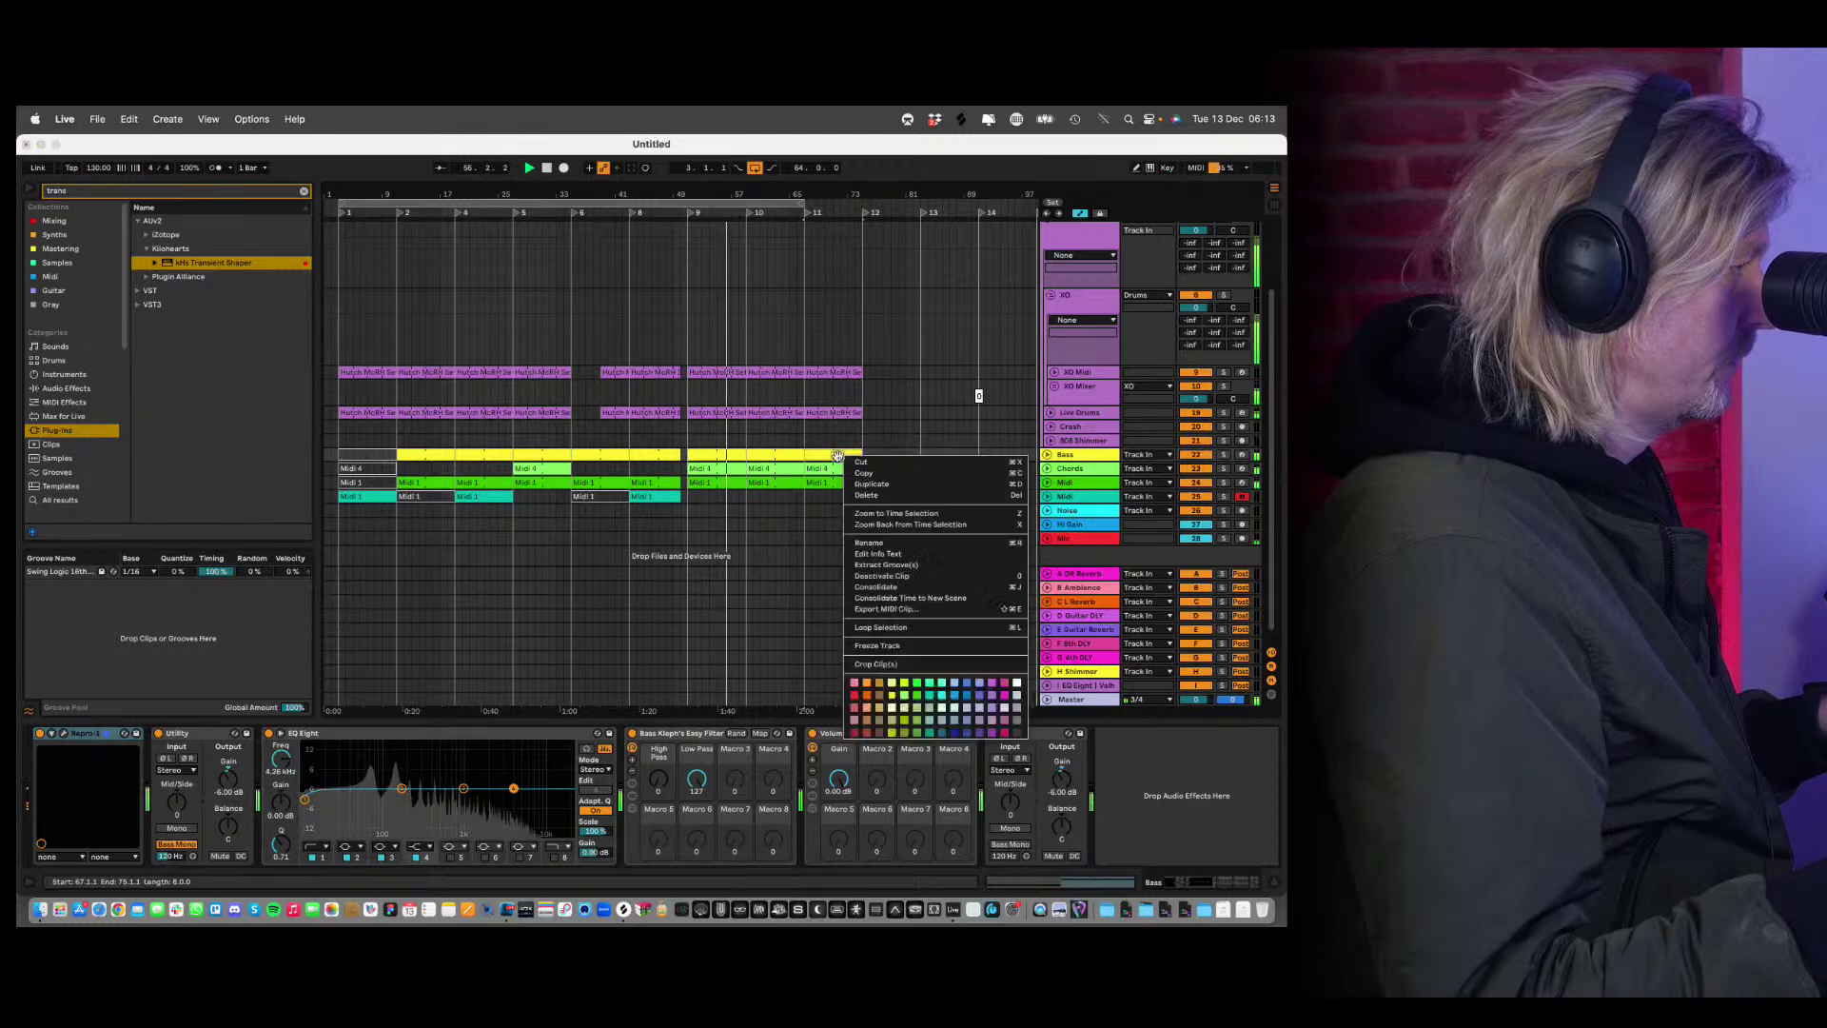
pyautogui.click(957, 696)
# Shorten the blue Bass clip's loop to two beats and deactivate its first two D3 notes.
pyautogui.hotkey('shift', 'Tab')
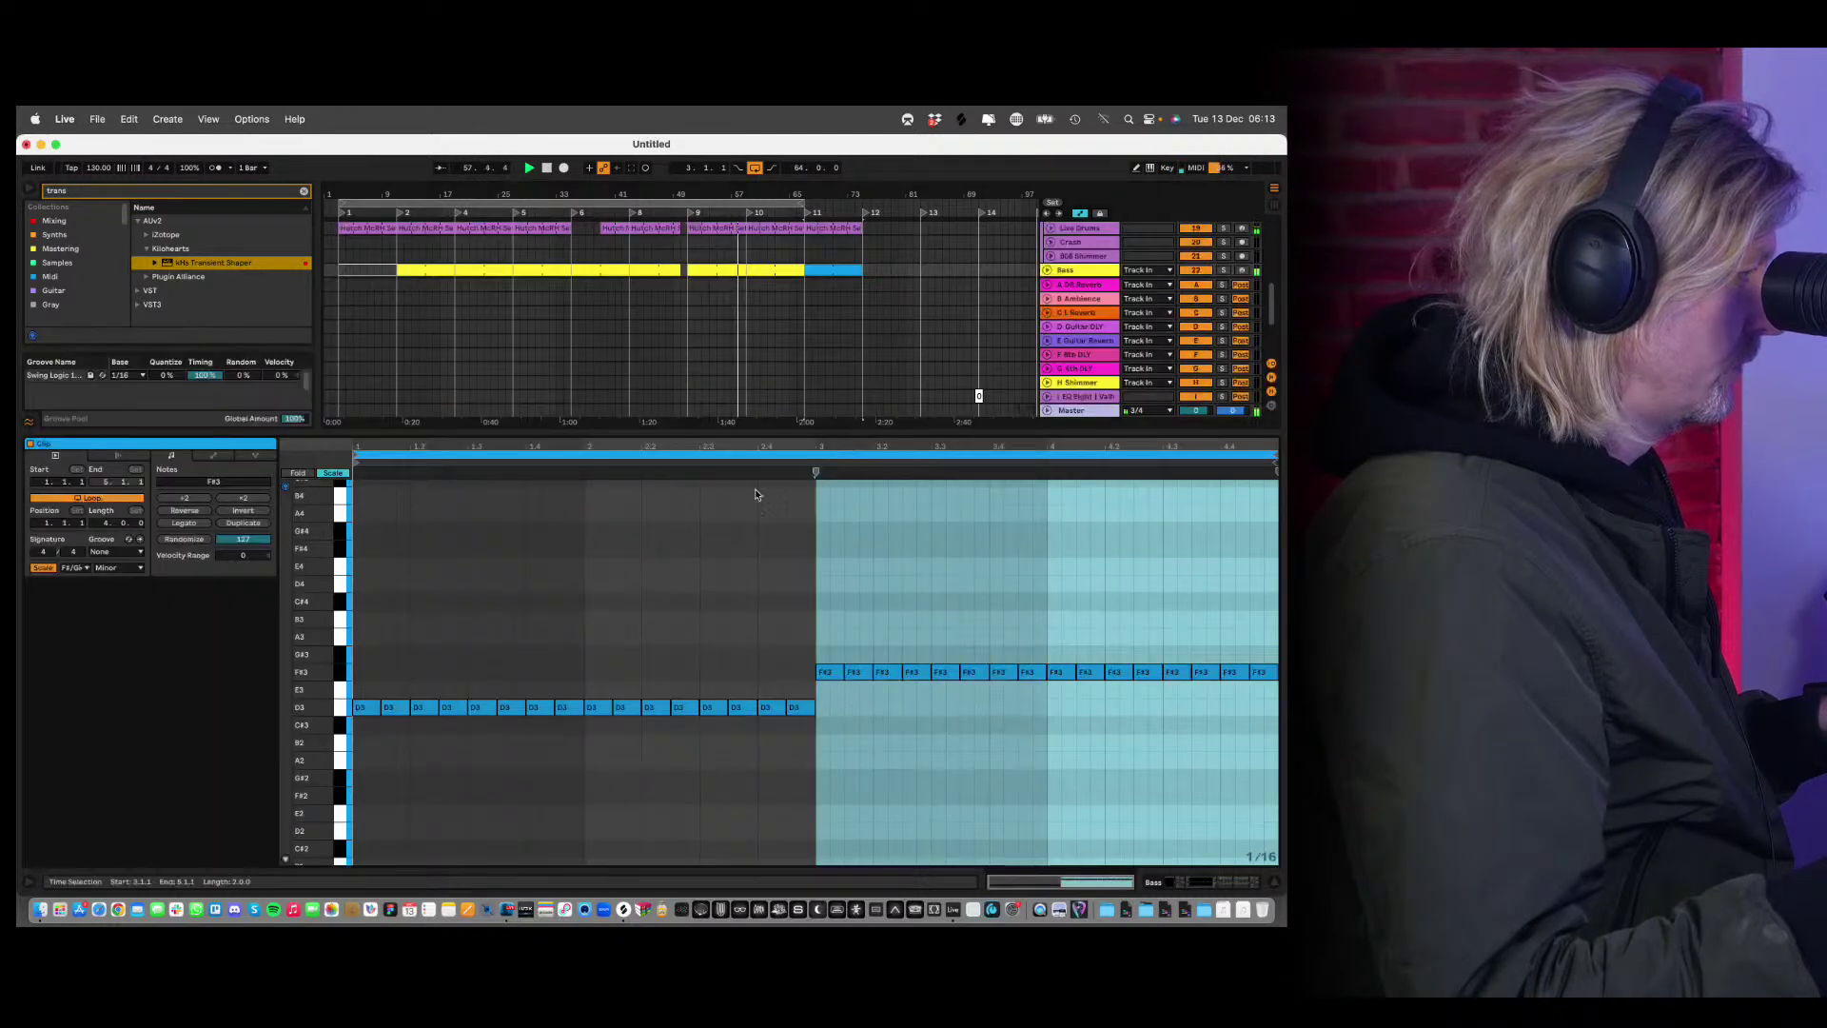
pyautogui.moveTo(1275, 455); pyautogui.dragTo(464, 543)
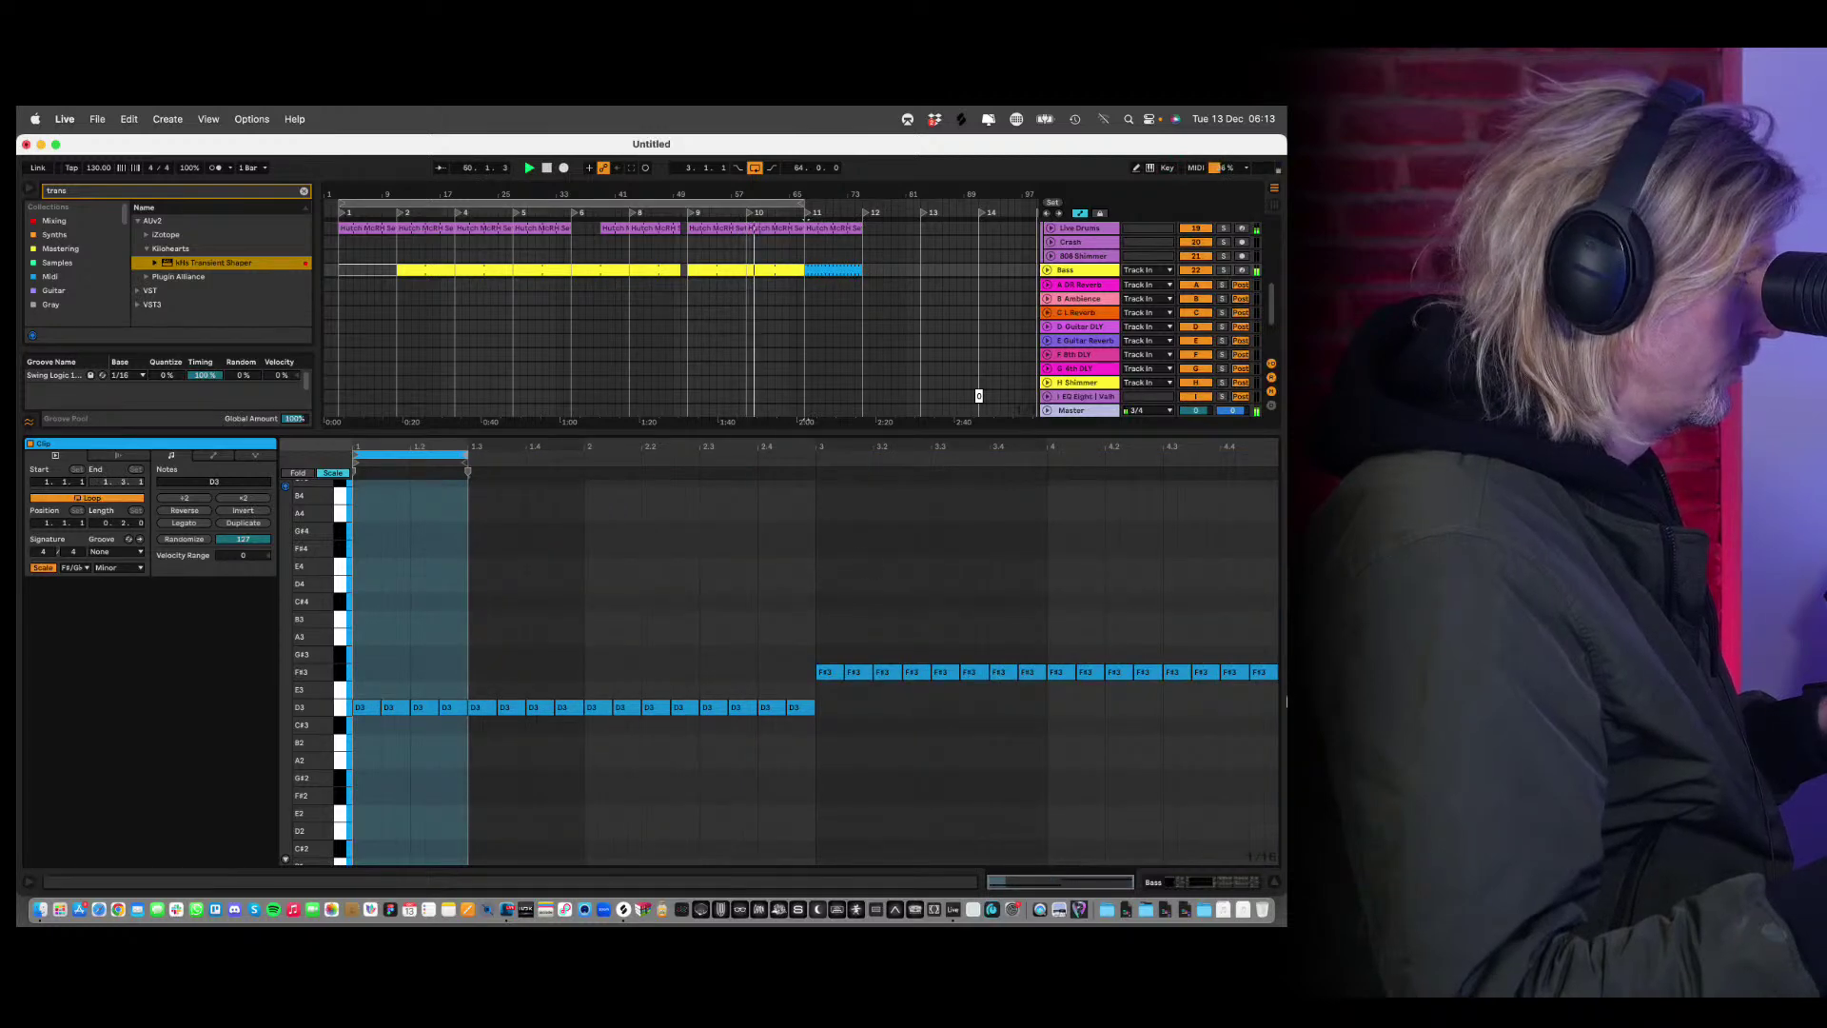
pyautogui.click(1276, 884)
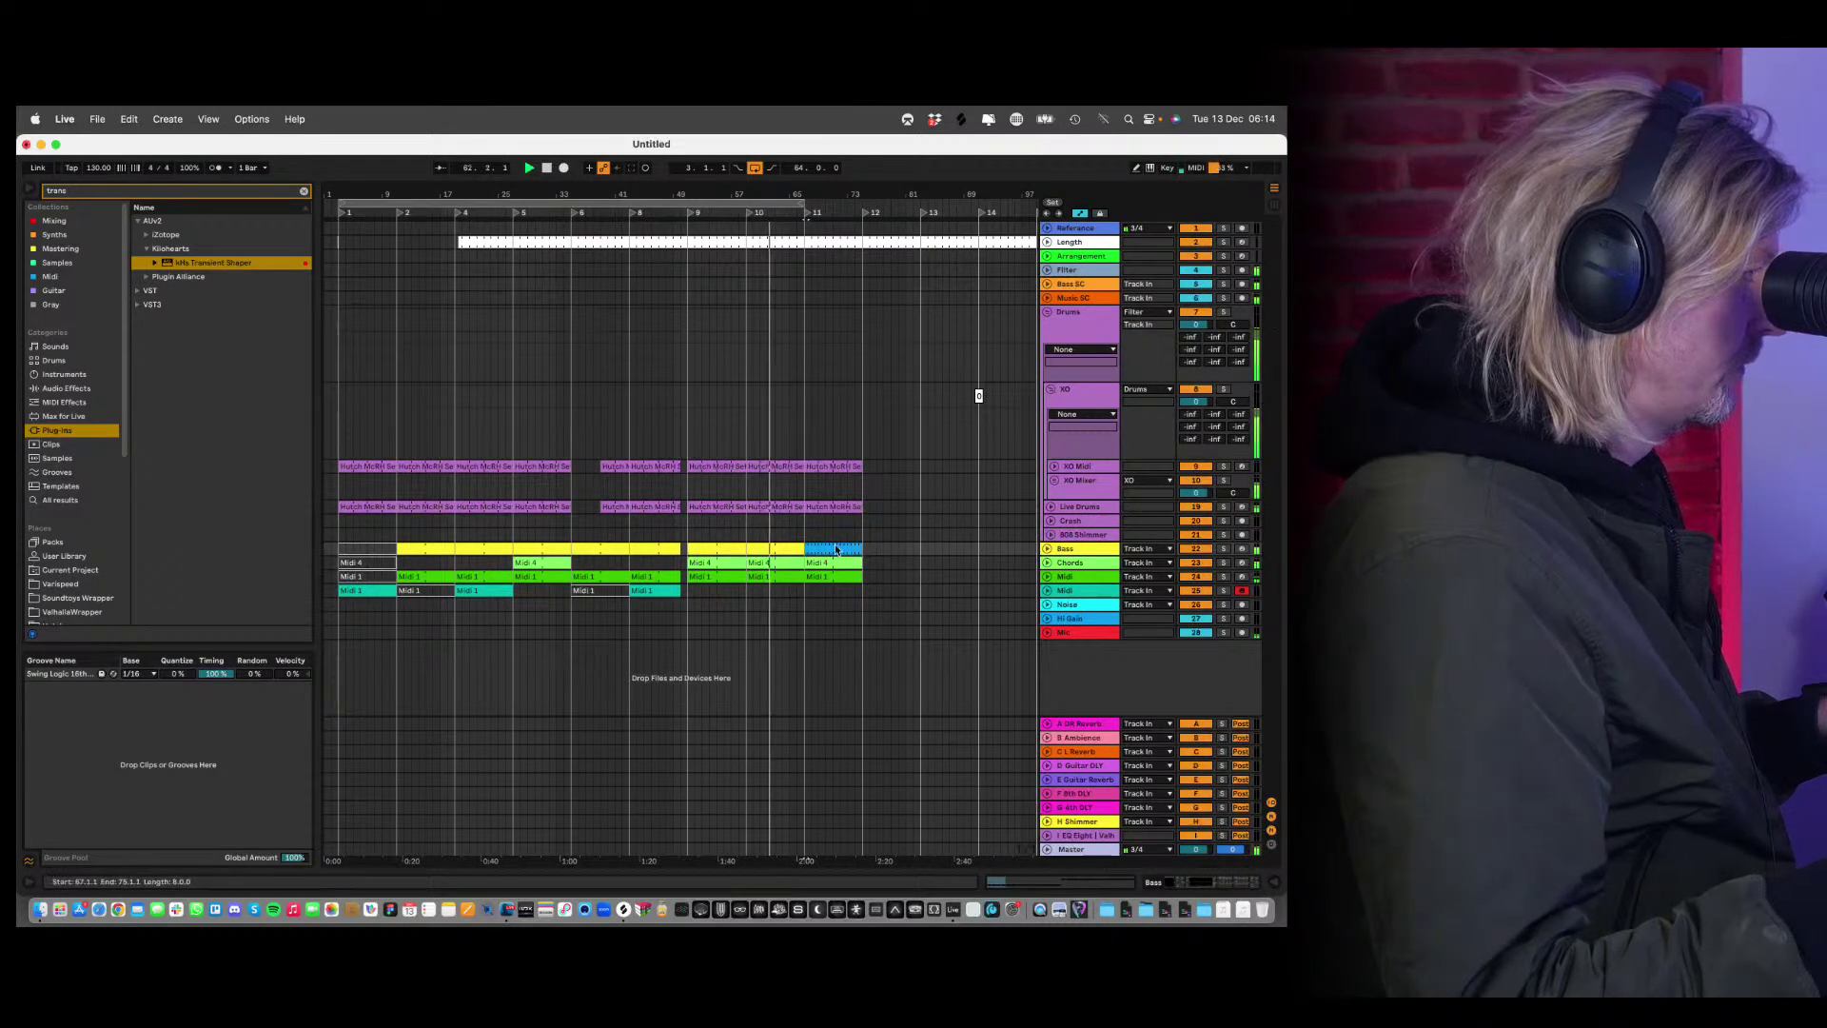
pyautogui.hotkey('shift', 'Tab')
pyautogui.moveTo(494, 616); pyautogui.dragTo(658, 751)
pyautogui.press('0')
pyautogui.click(1127, 648)
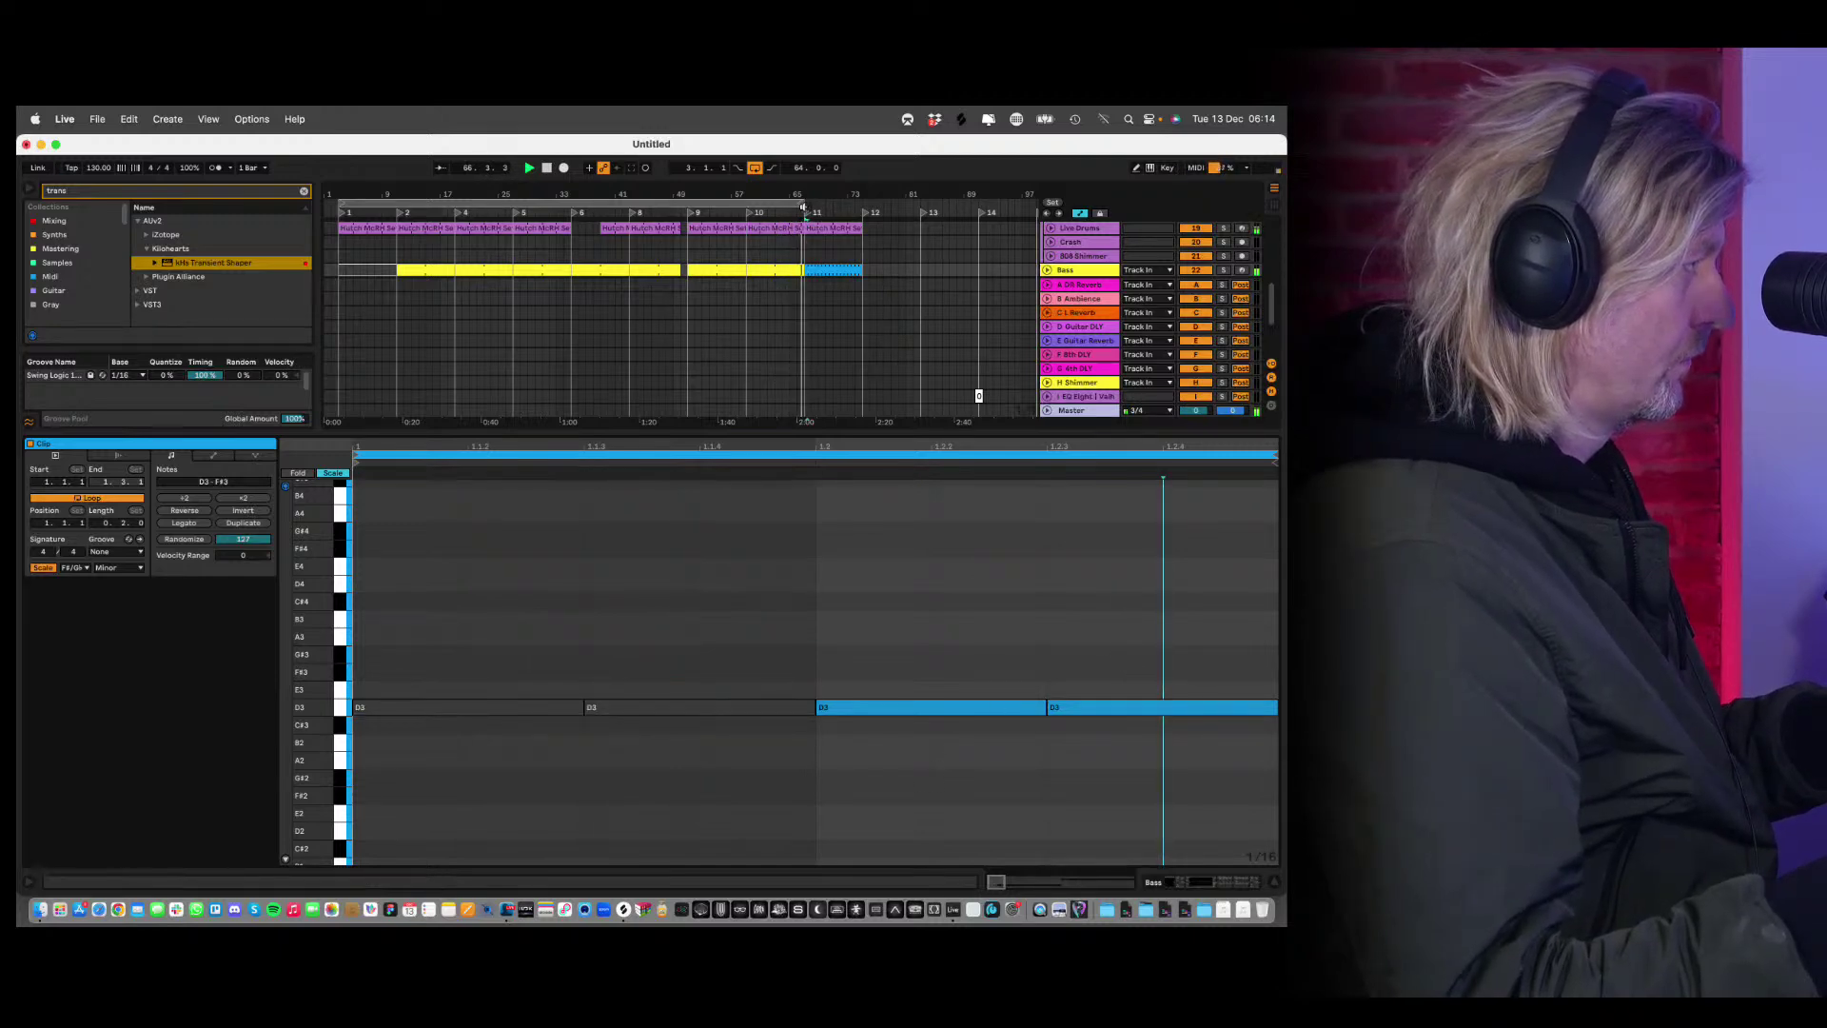
# Extend the arrangement loop to 72 bars and activate the first Bass clip at bar 3.
pyautogui.press('super+a')
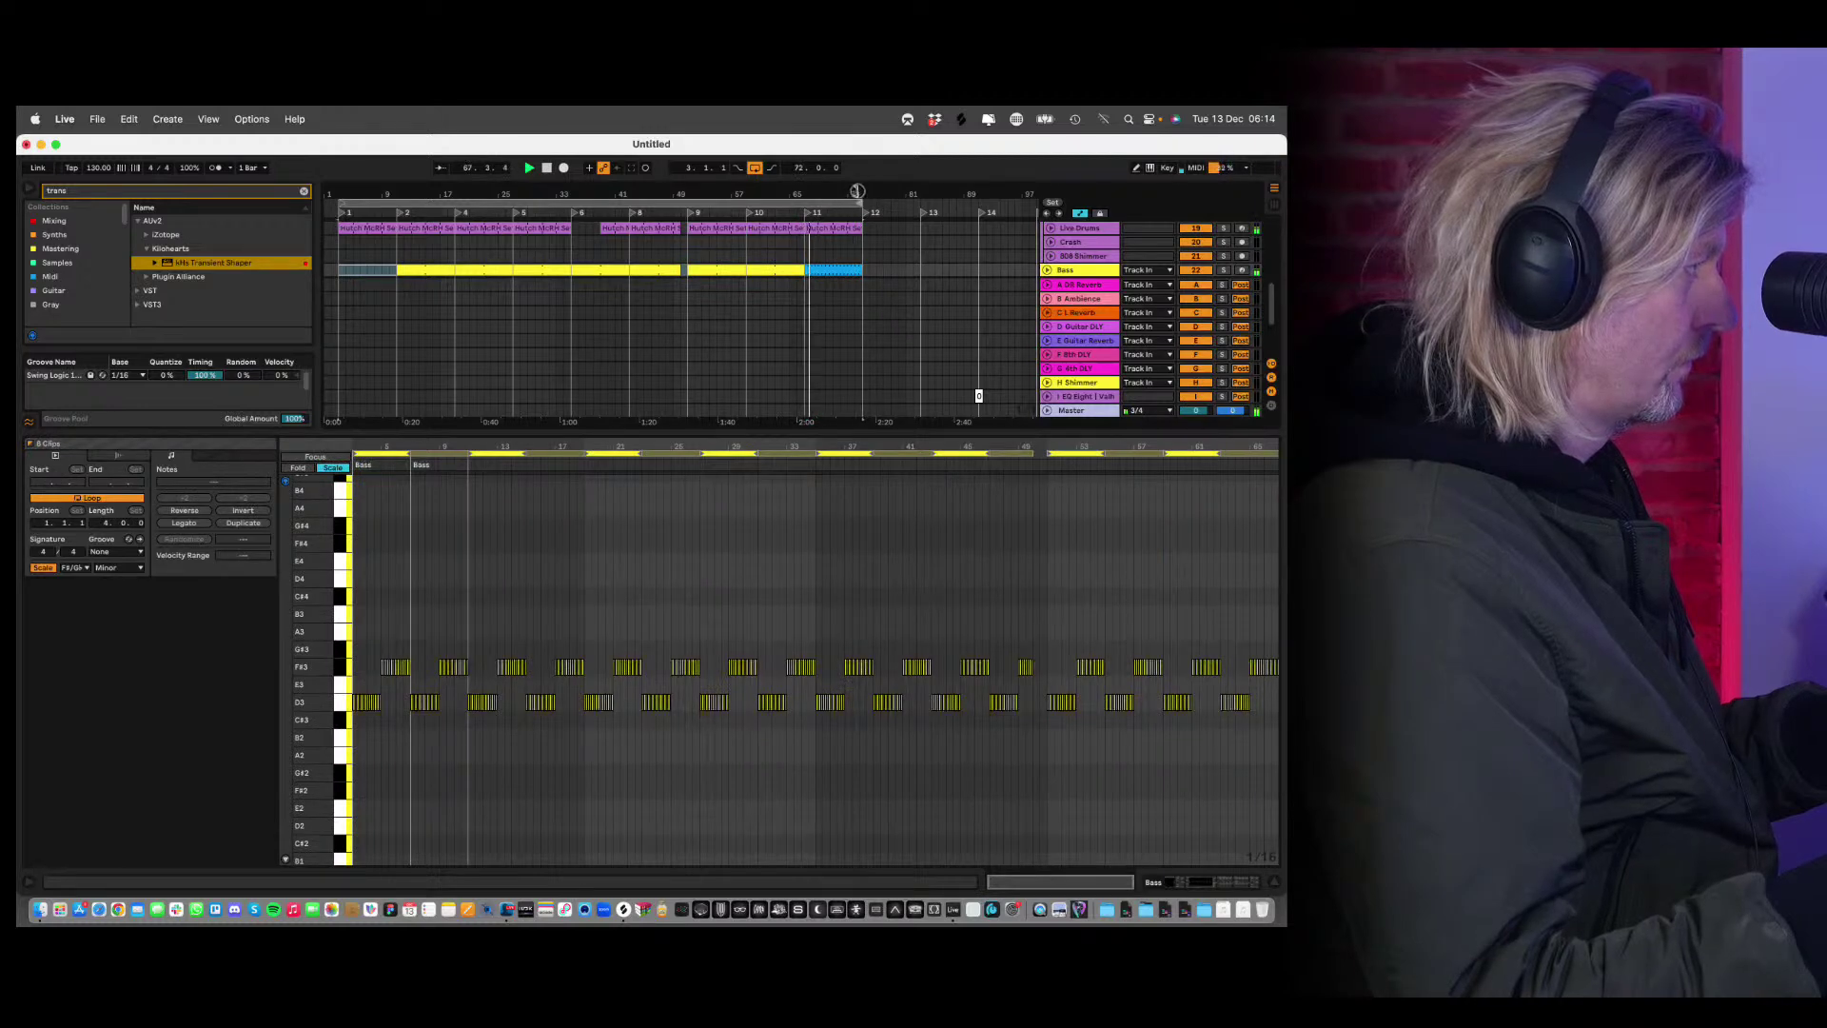
pyautogui.keyDown('super'); pyautogui.click(840, 279); pyautogui.keyUp('super')
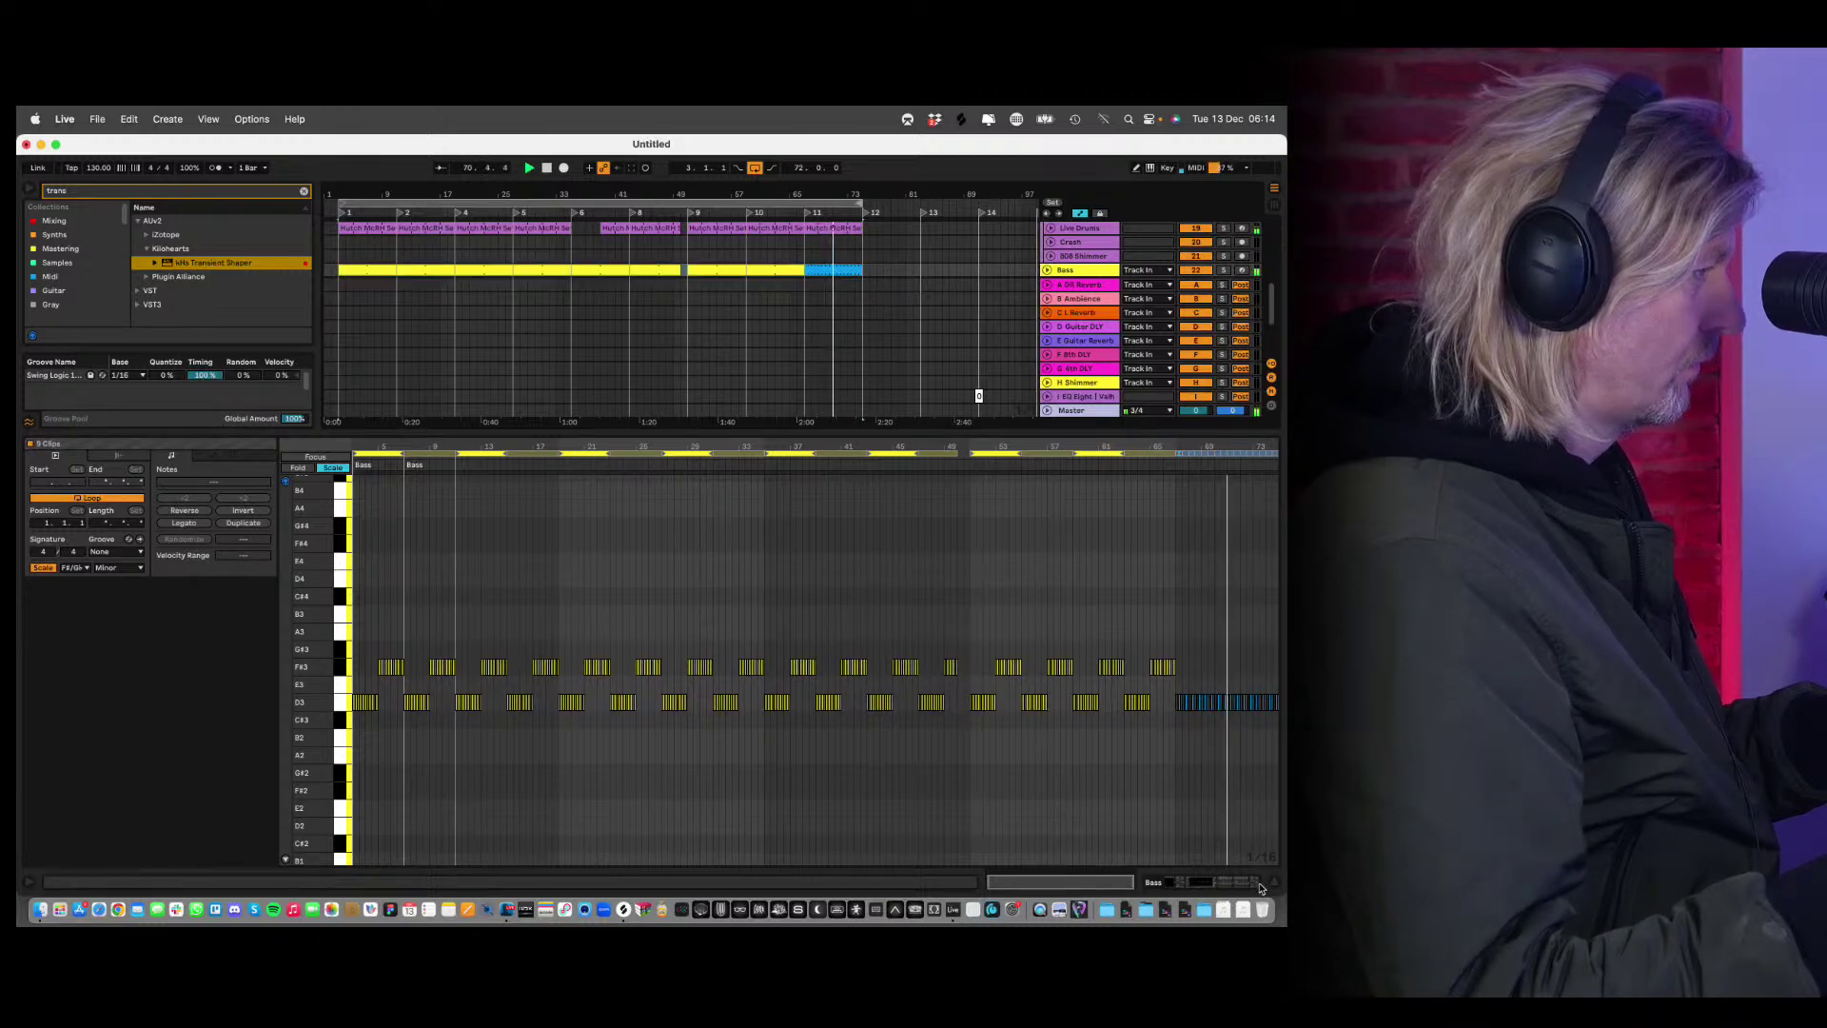
pyautogui.click(1274, 883)
# Deactivate the upper Midi track's clips at bars 27, 51, 59 and 67.
pyautogui.click(831, 561)
pyautogui.moveTo(835, 571); pyautogui.dragTo(549, 577)
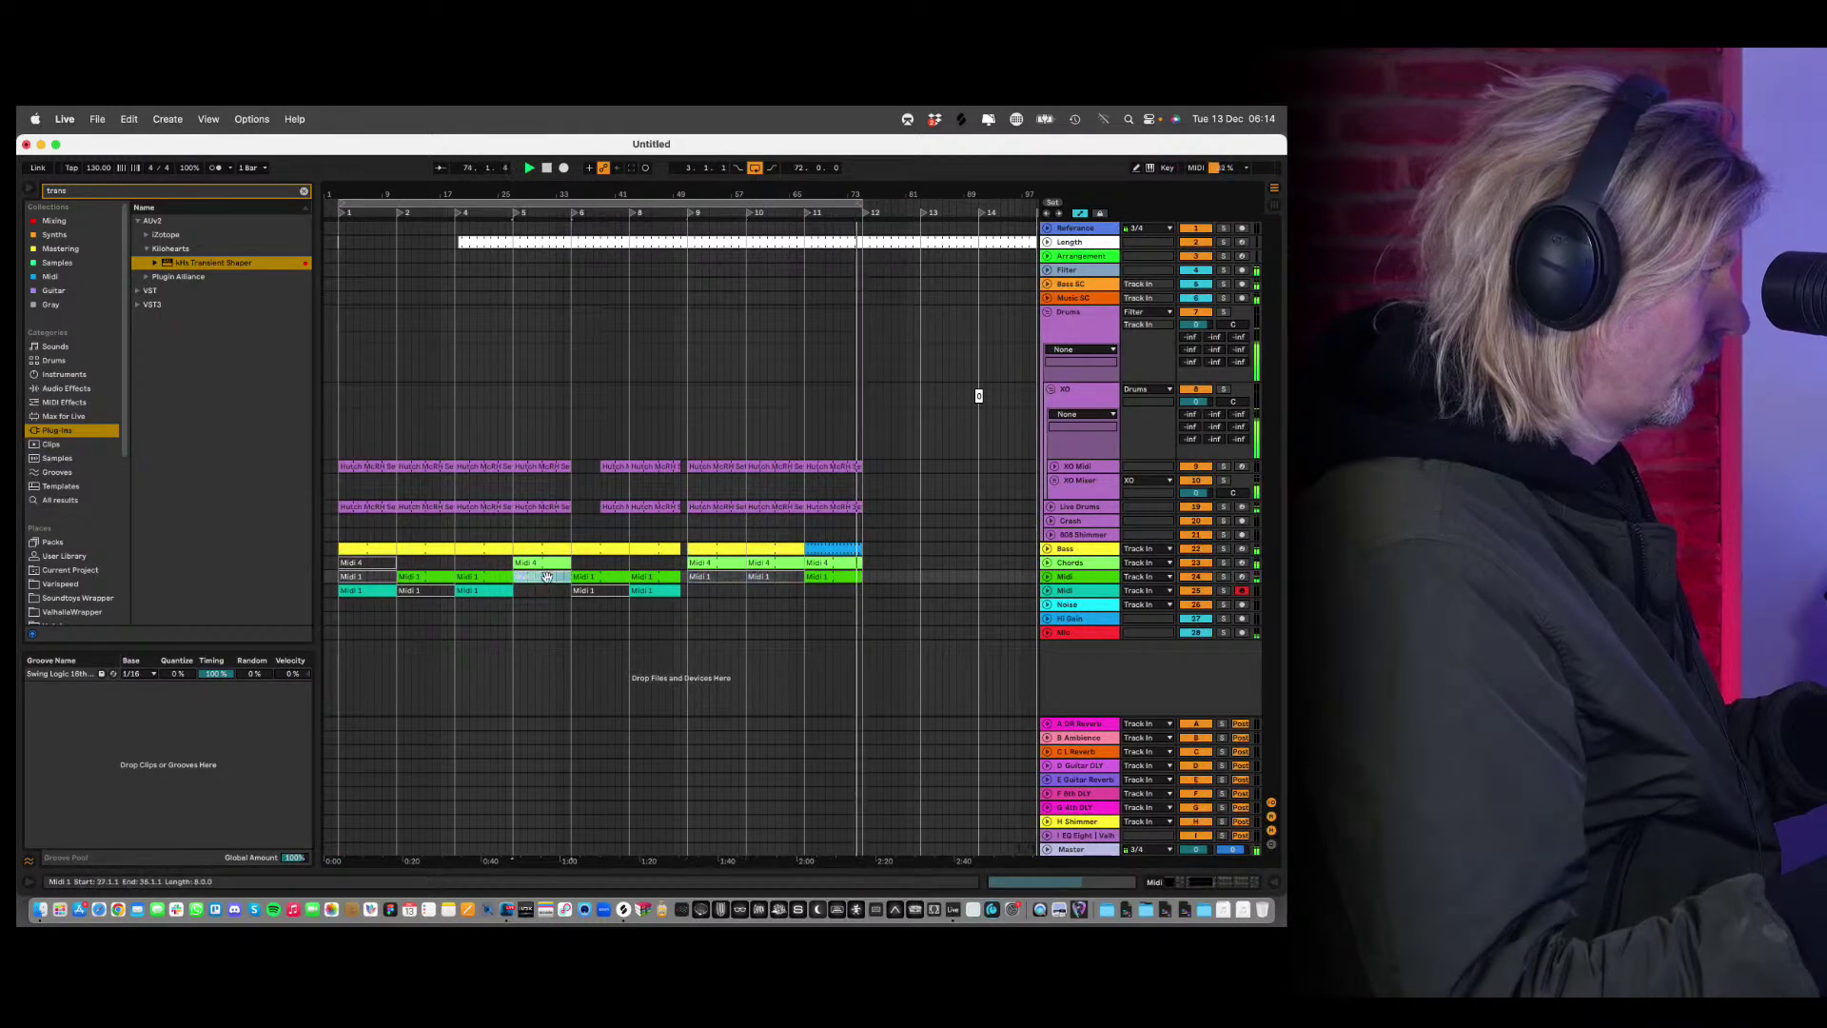
pyautogui.click(833, 575)
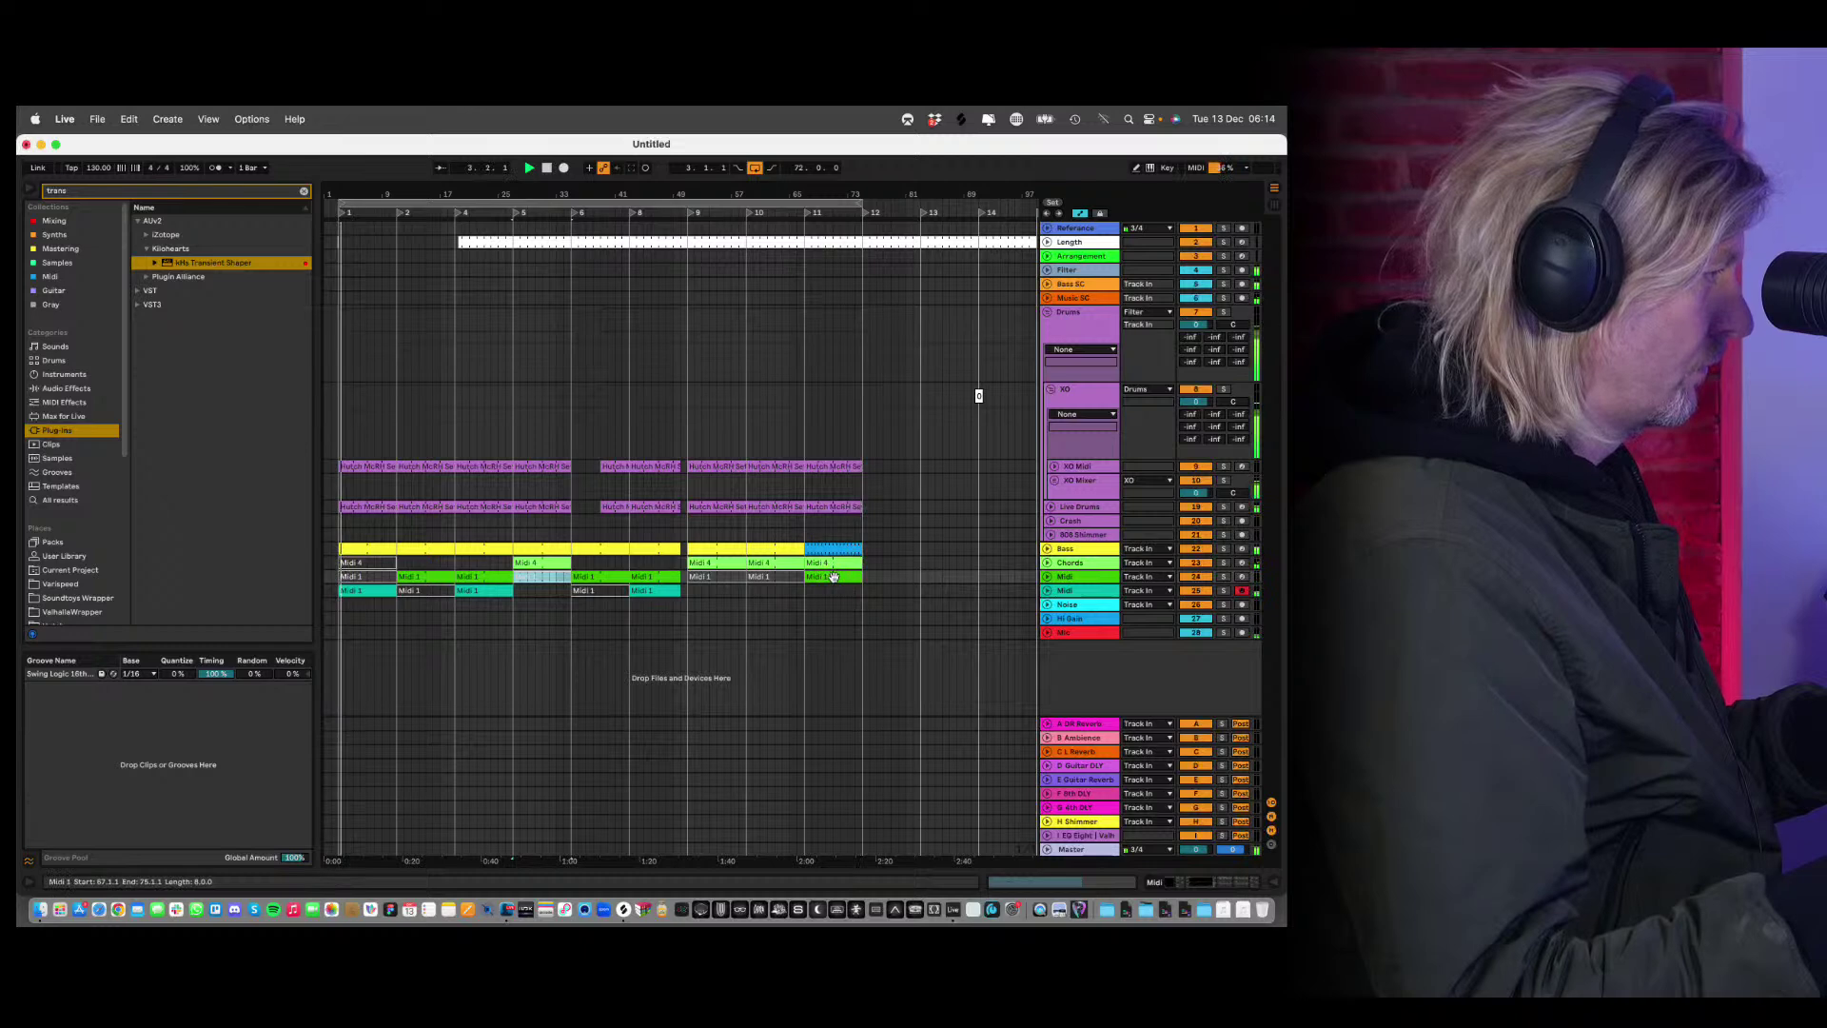
# Try the upper Midi clip in place of the Chords clip at bar 67 during playback, and switch back to the Chords clip.
pyautogui.click(840, 566)
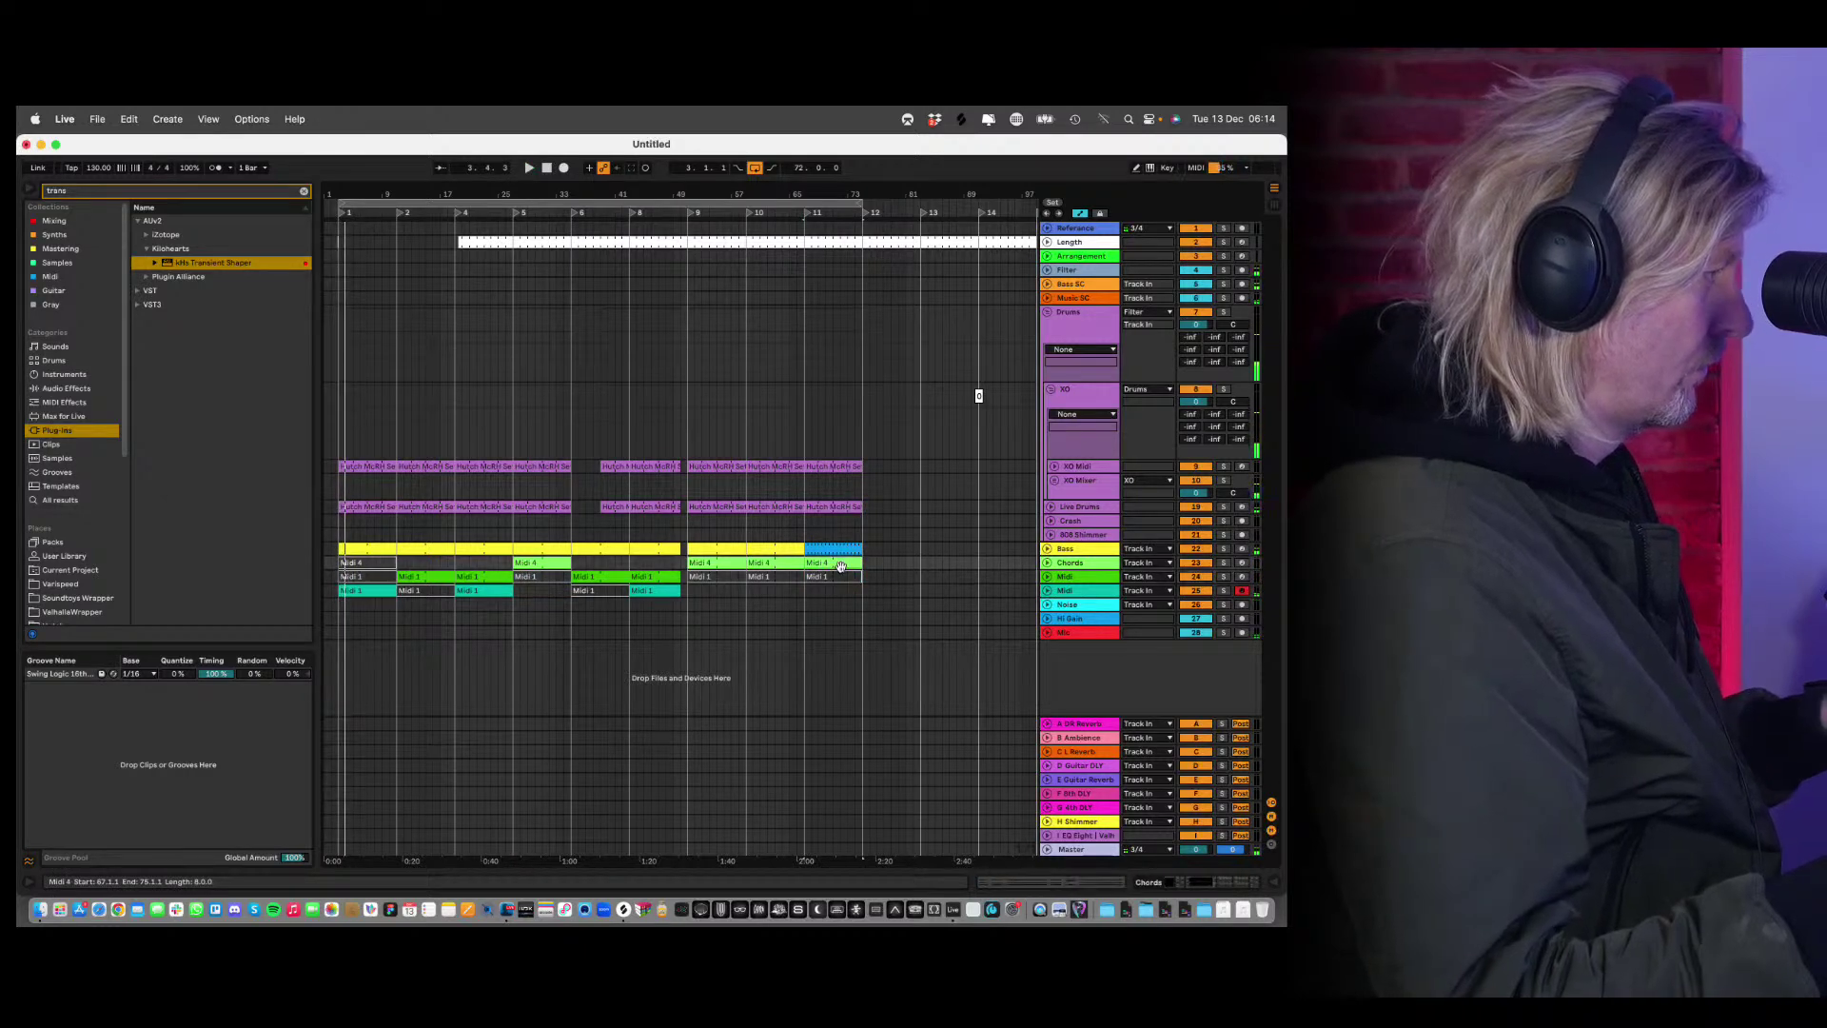
pyautogui.click(832, 577)
pyautogui.press('space')
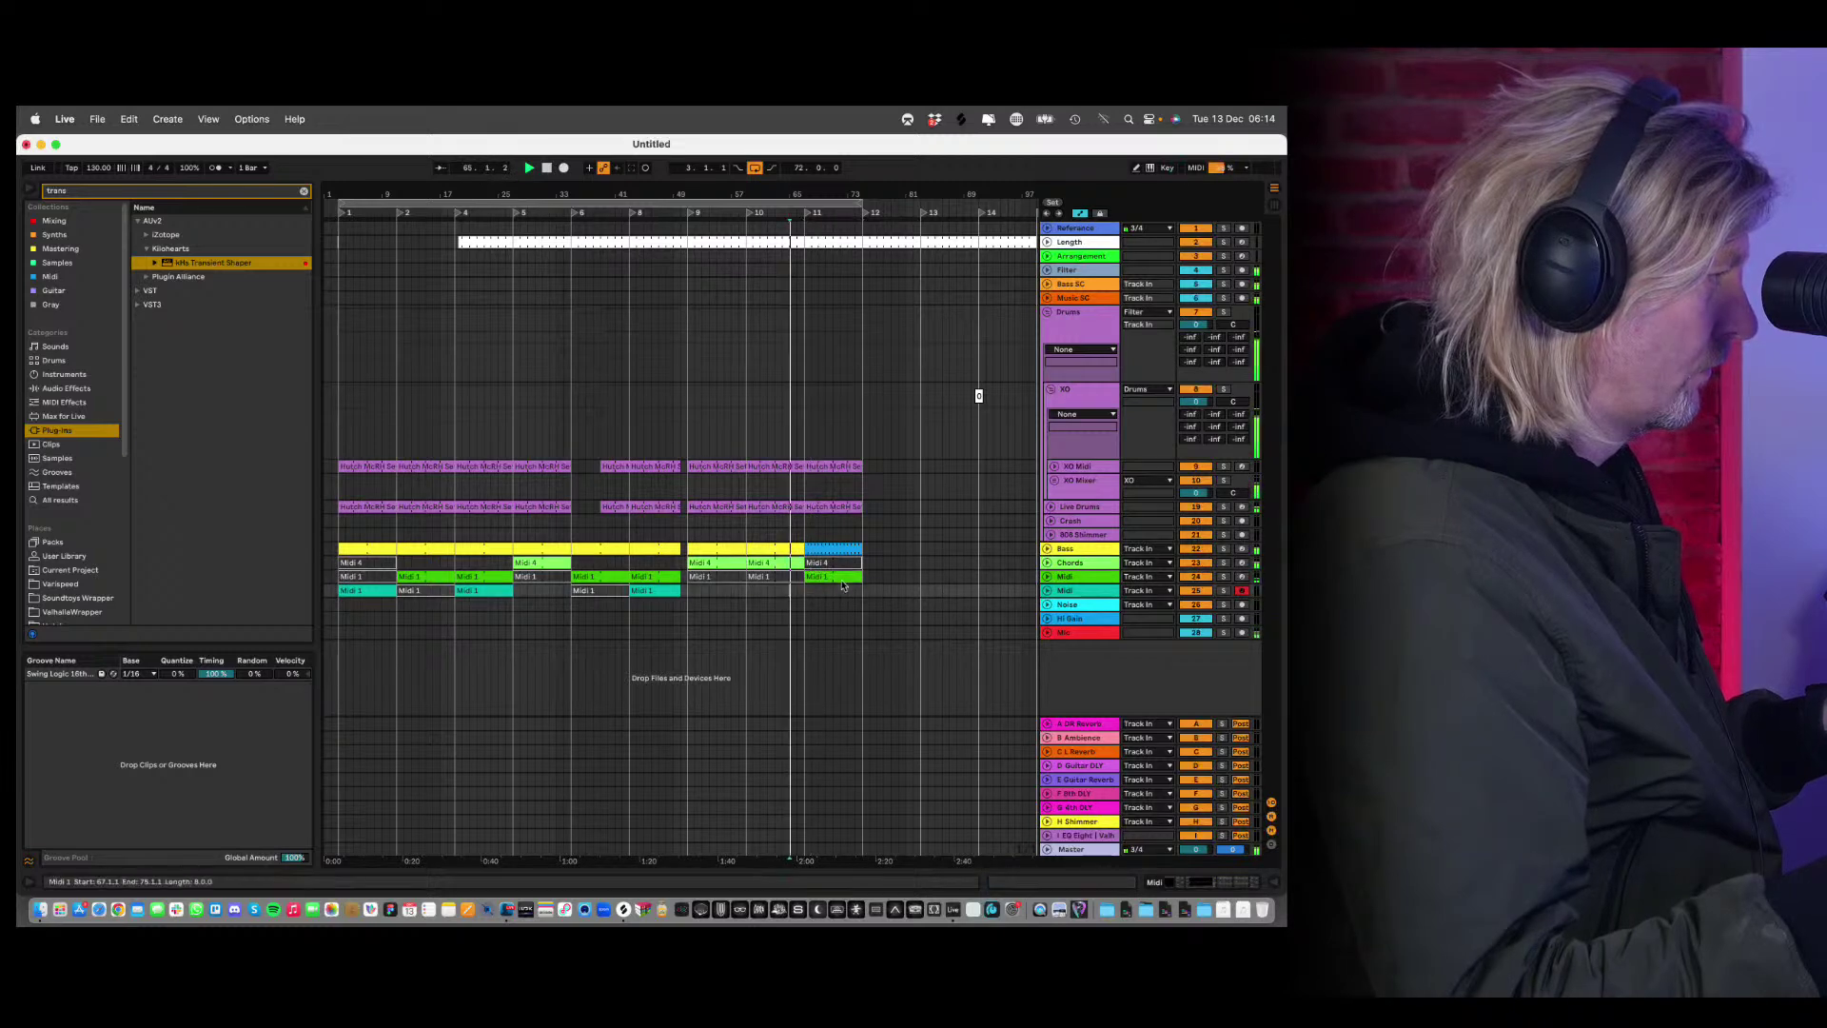
pyautogui.click(844, 562)
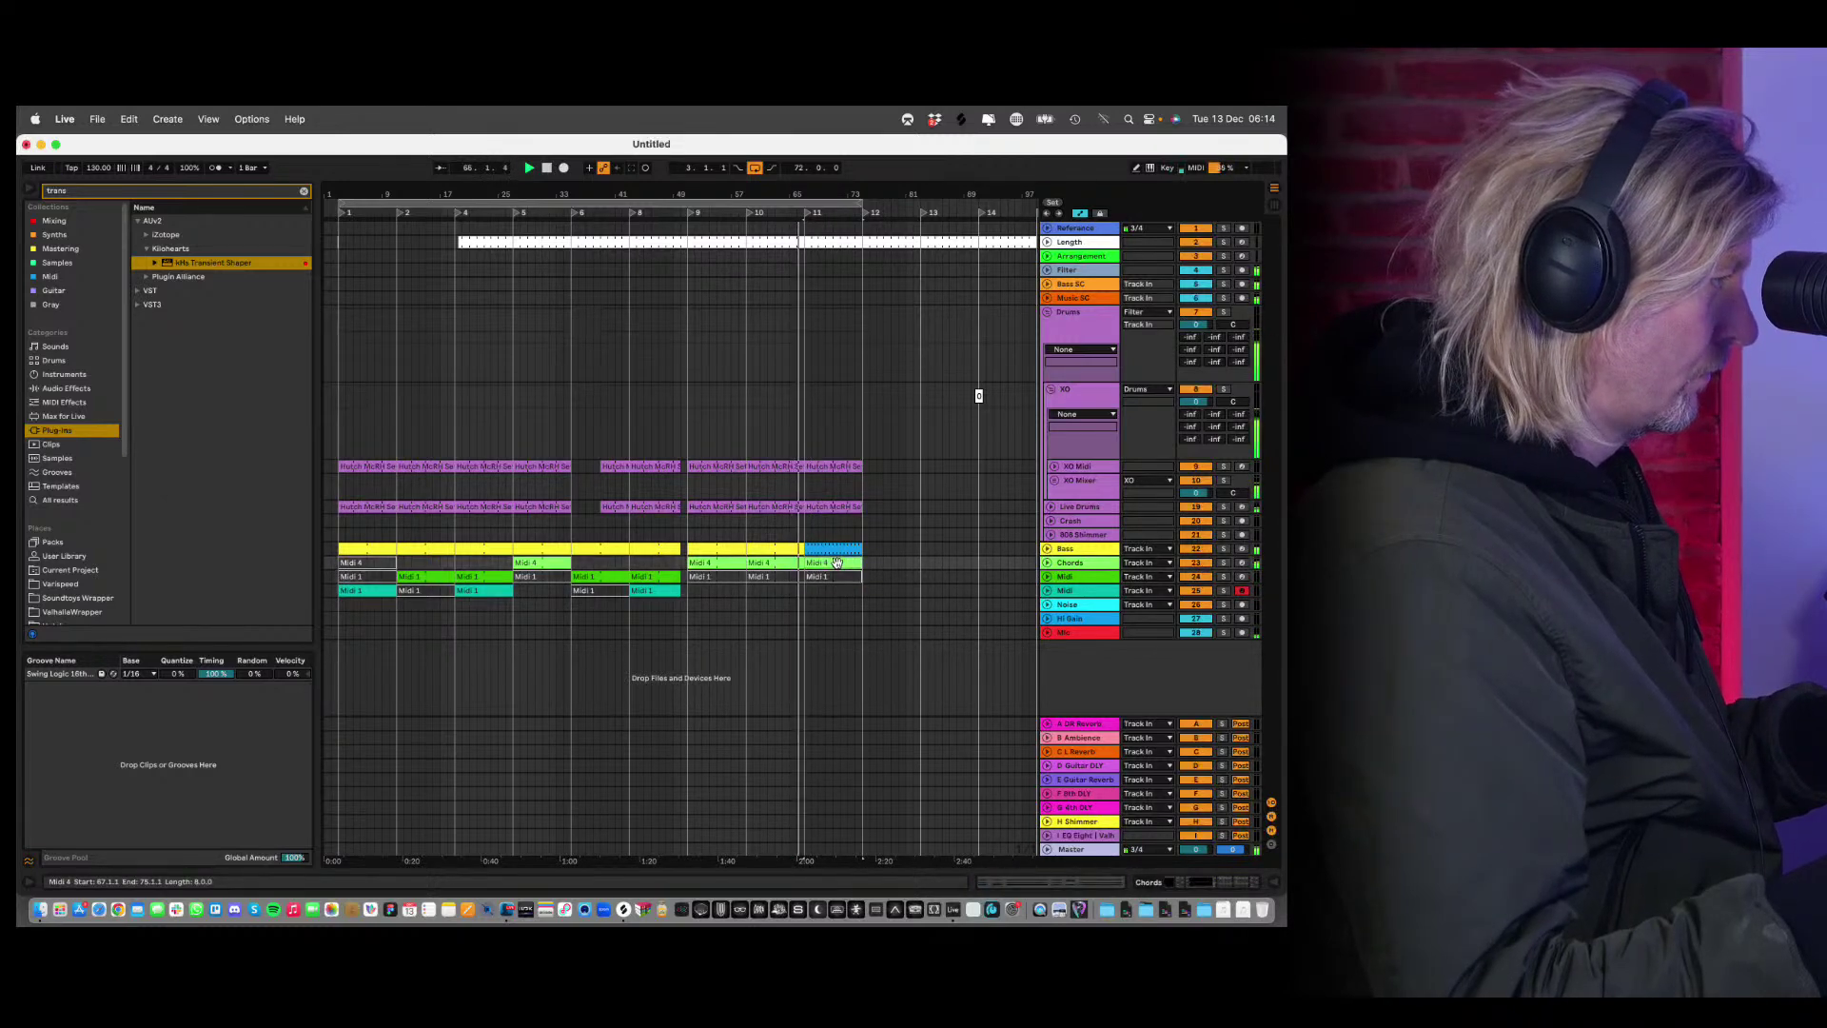
# Open the blue Bass clip's notes and deactivate the fourth D3 note.
pyautogui.click(836, 551)
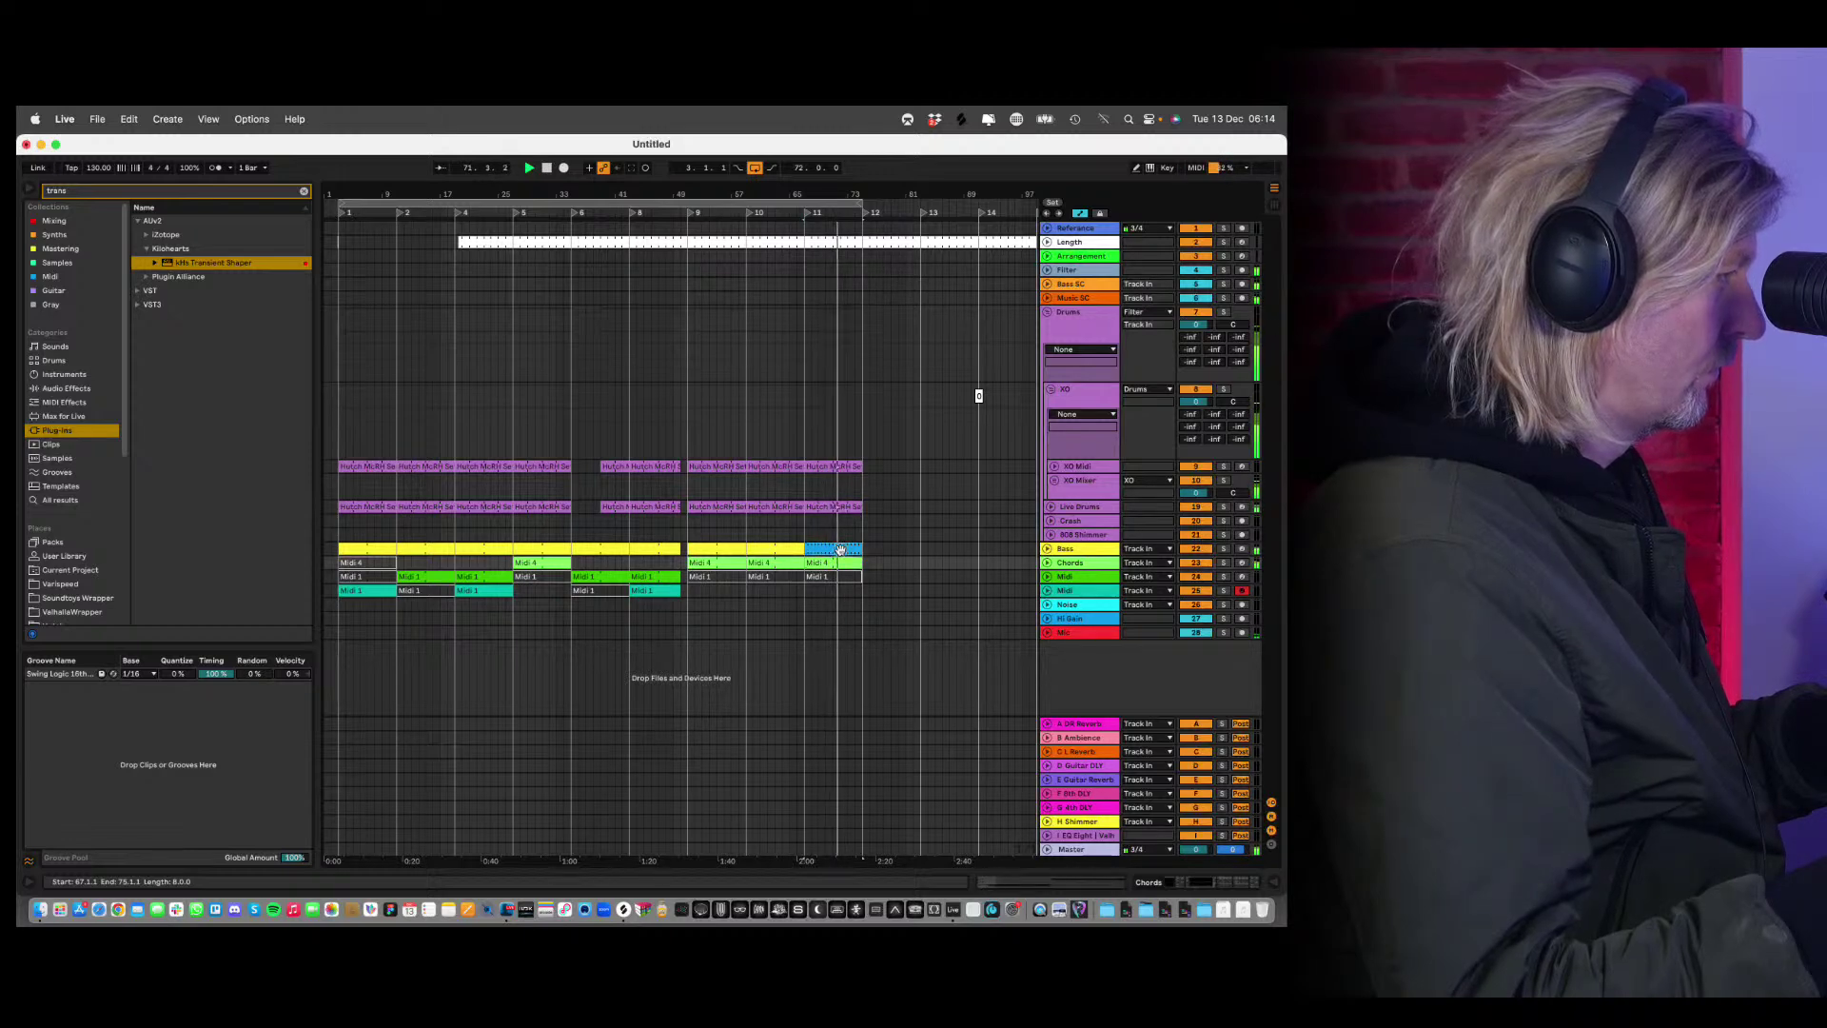
pyautogui.doubleClick(841, 549)
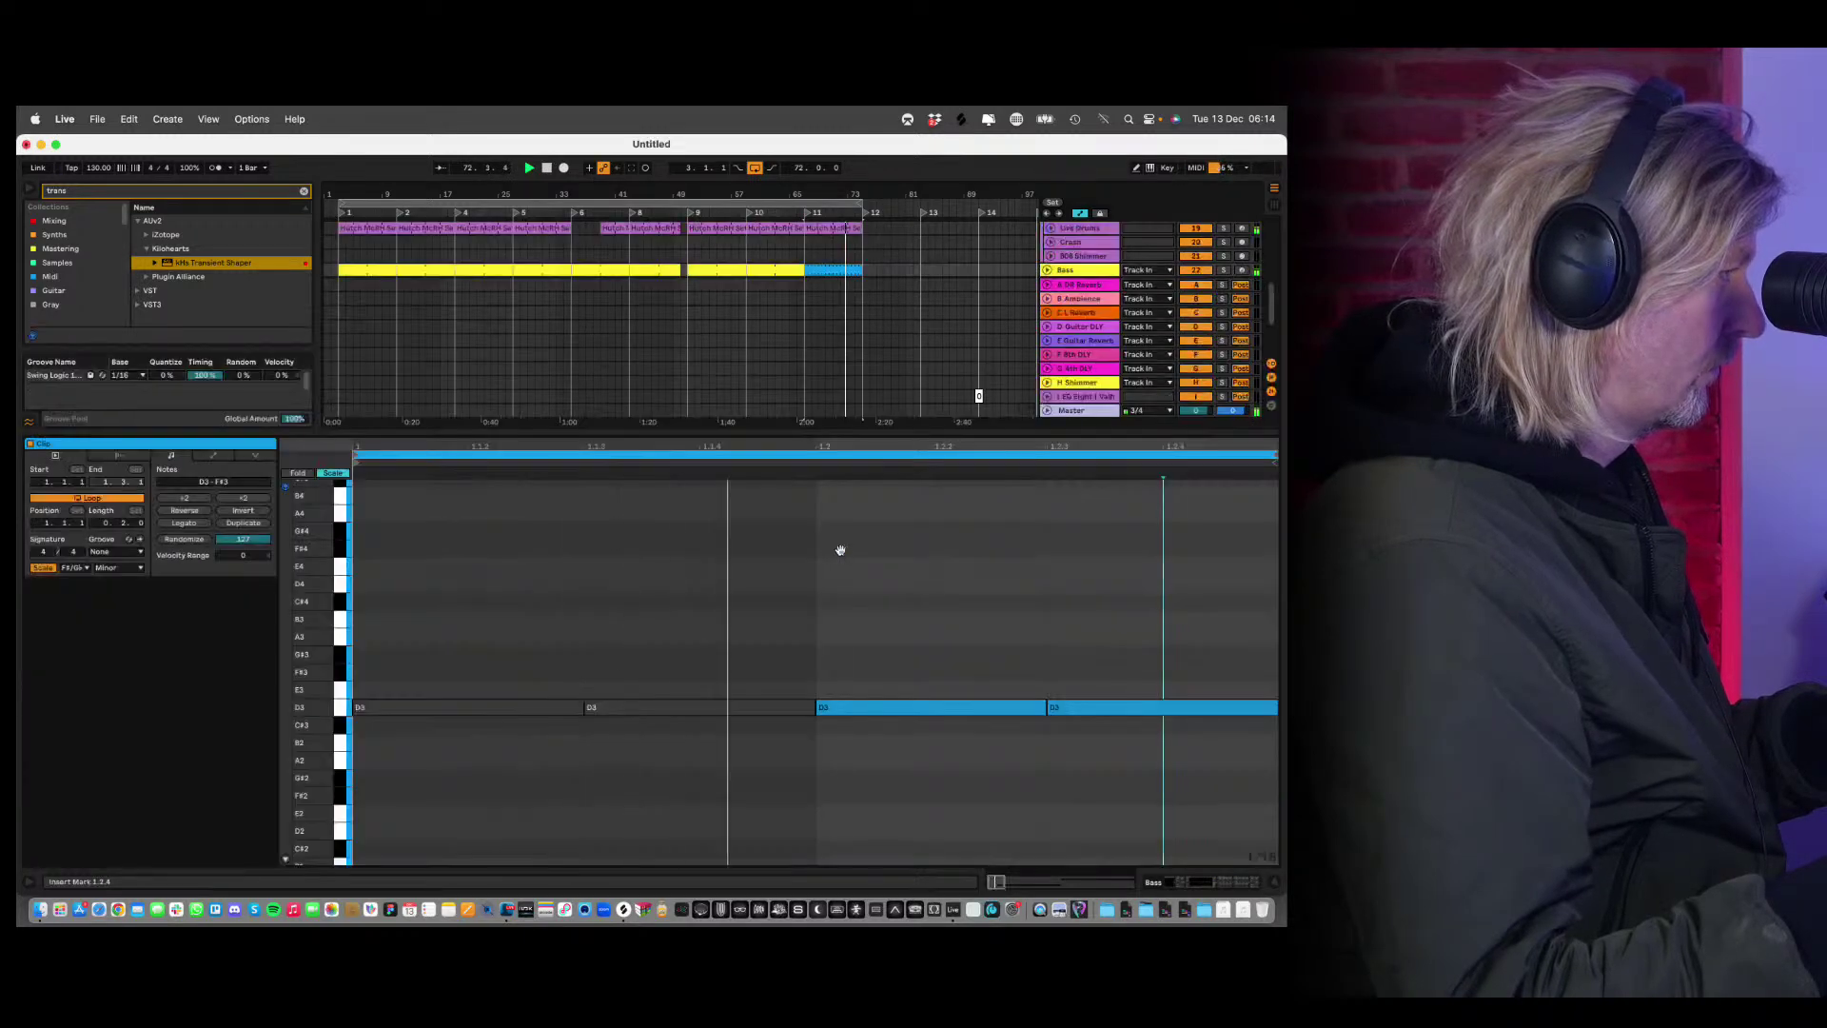
pyautogui.moveTo(1080, 617); pyautogui.dragTo(1129, 716)
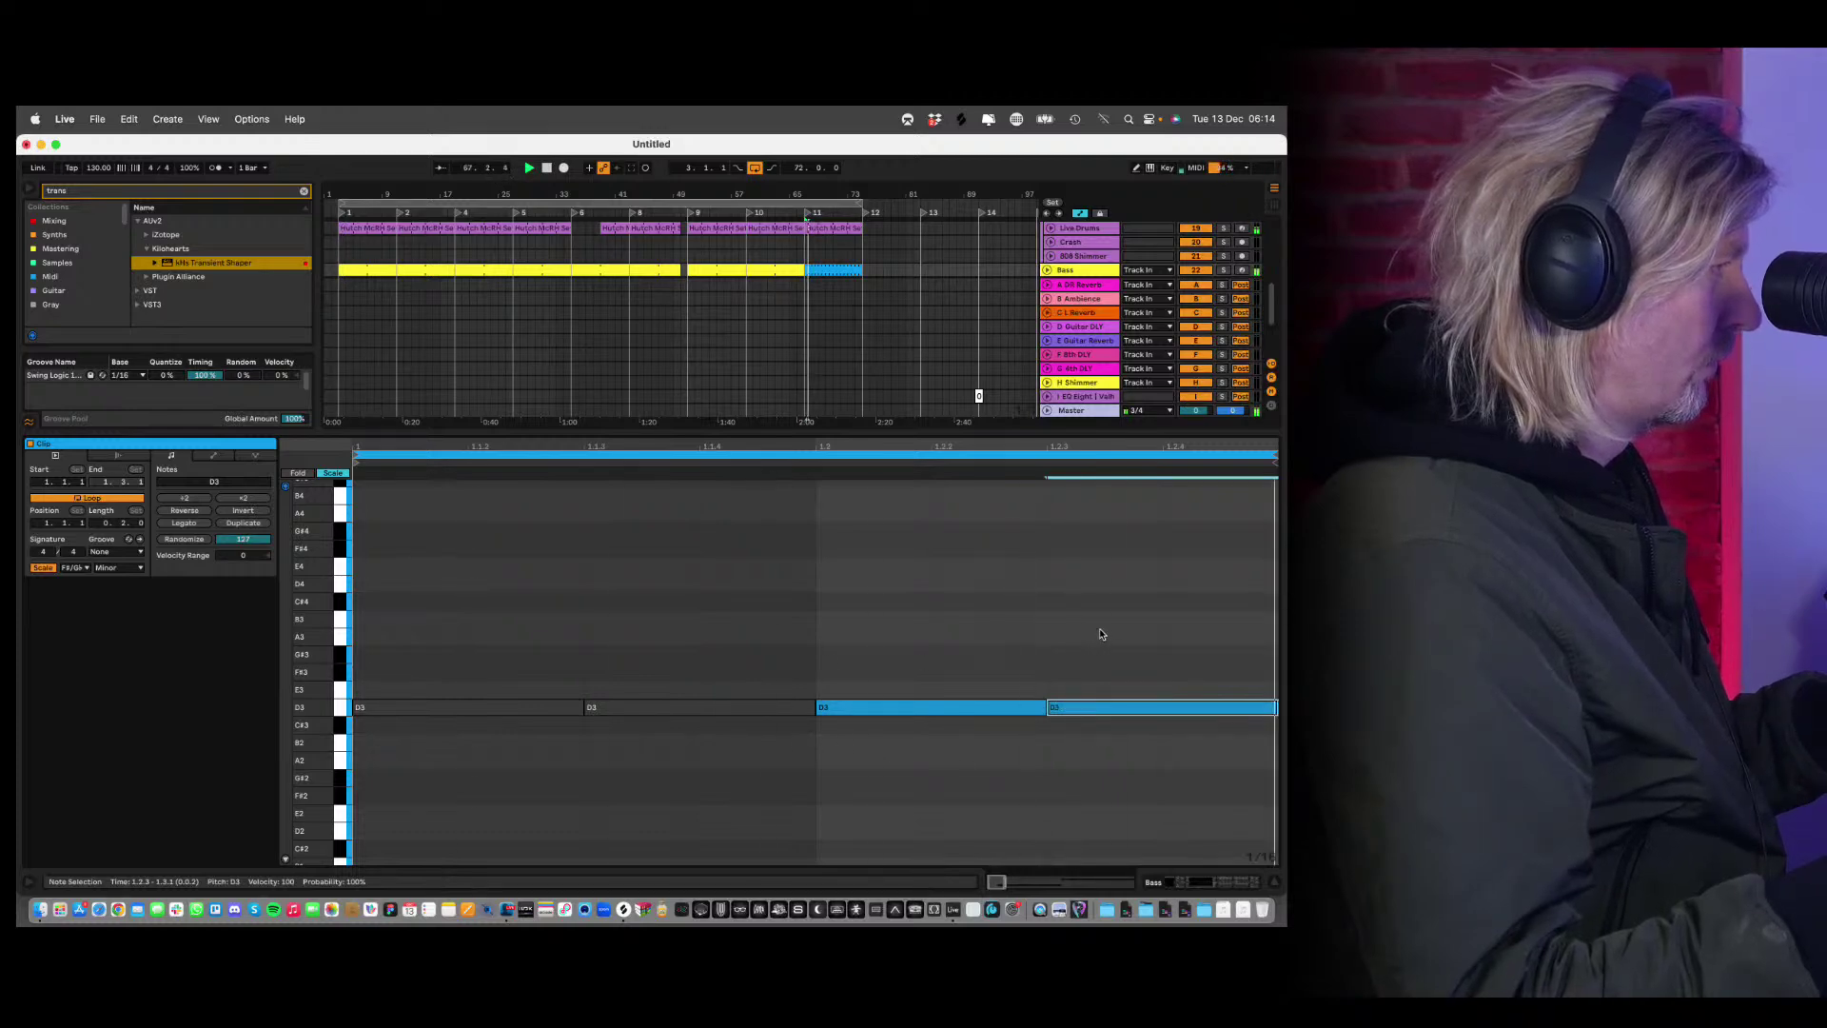
pyautogui.moveTo(904, 468); pyautogui.dragTo(905, 440)
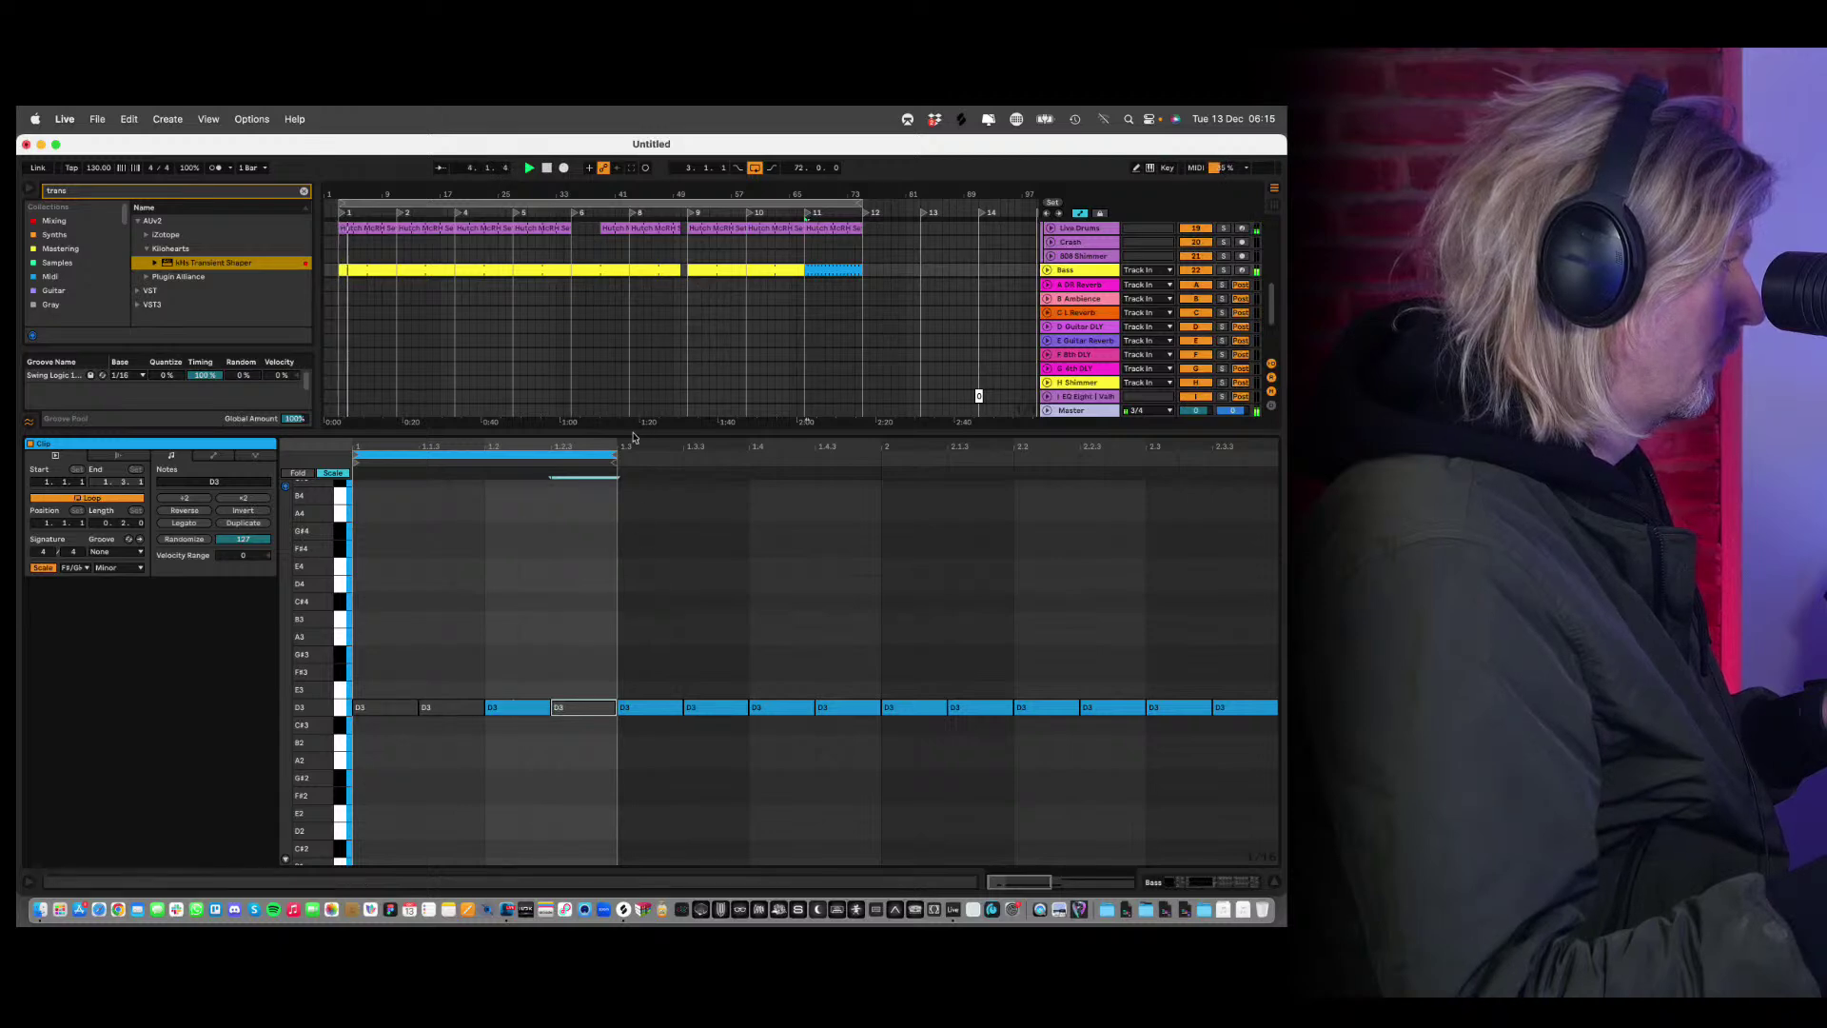
# Lengthen the Bass clip's loop to one bar, activate the second and fourth D3 notes, and deactivate the third.
pyautogui.moveTo(612, 454); pyautogui.dragTo(867, 441)
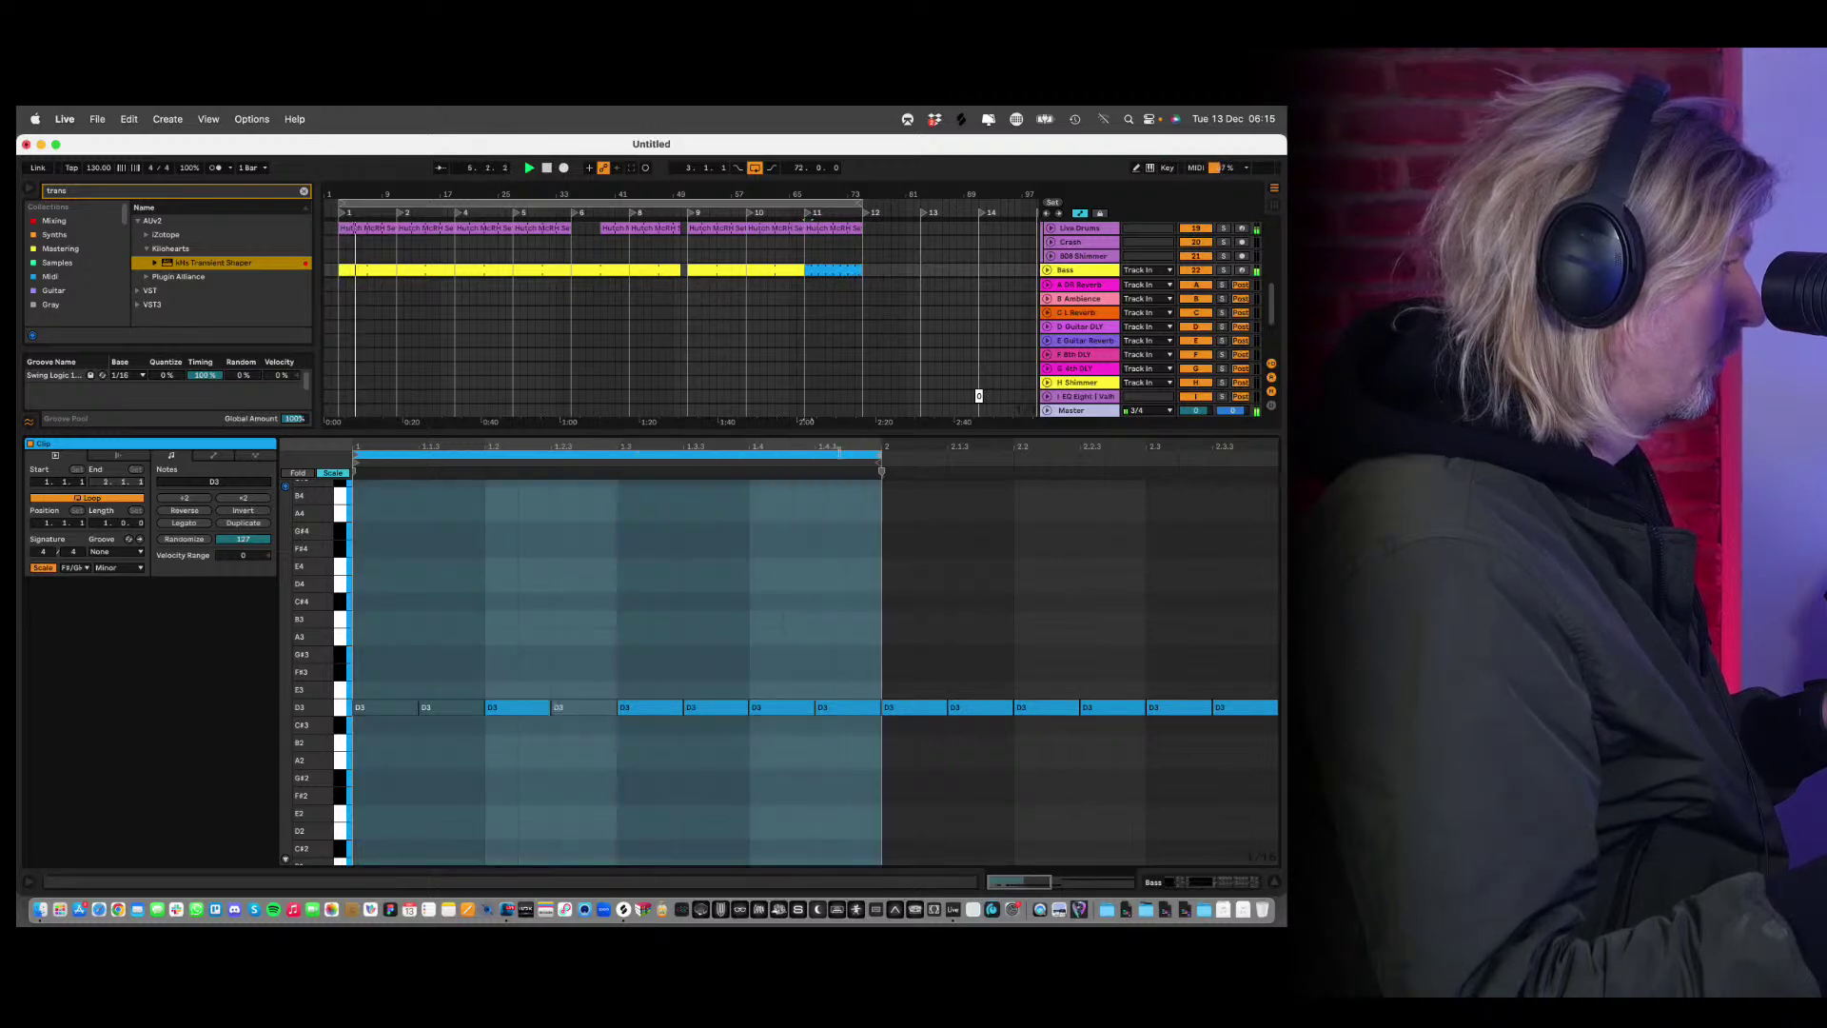
pyautogui.click(494, 707)
pyautogui.click(449, 707)
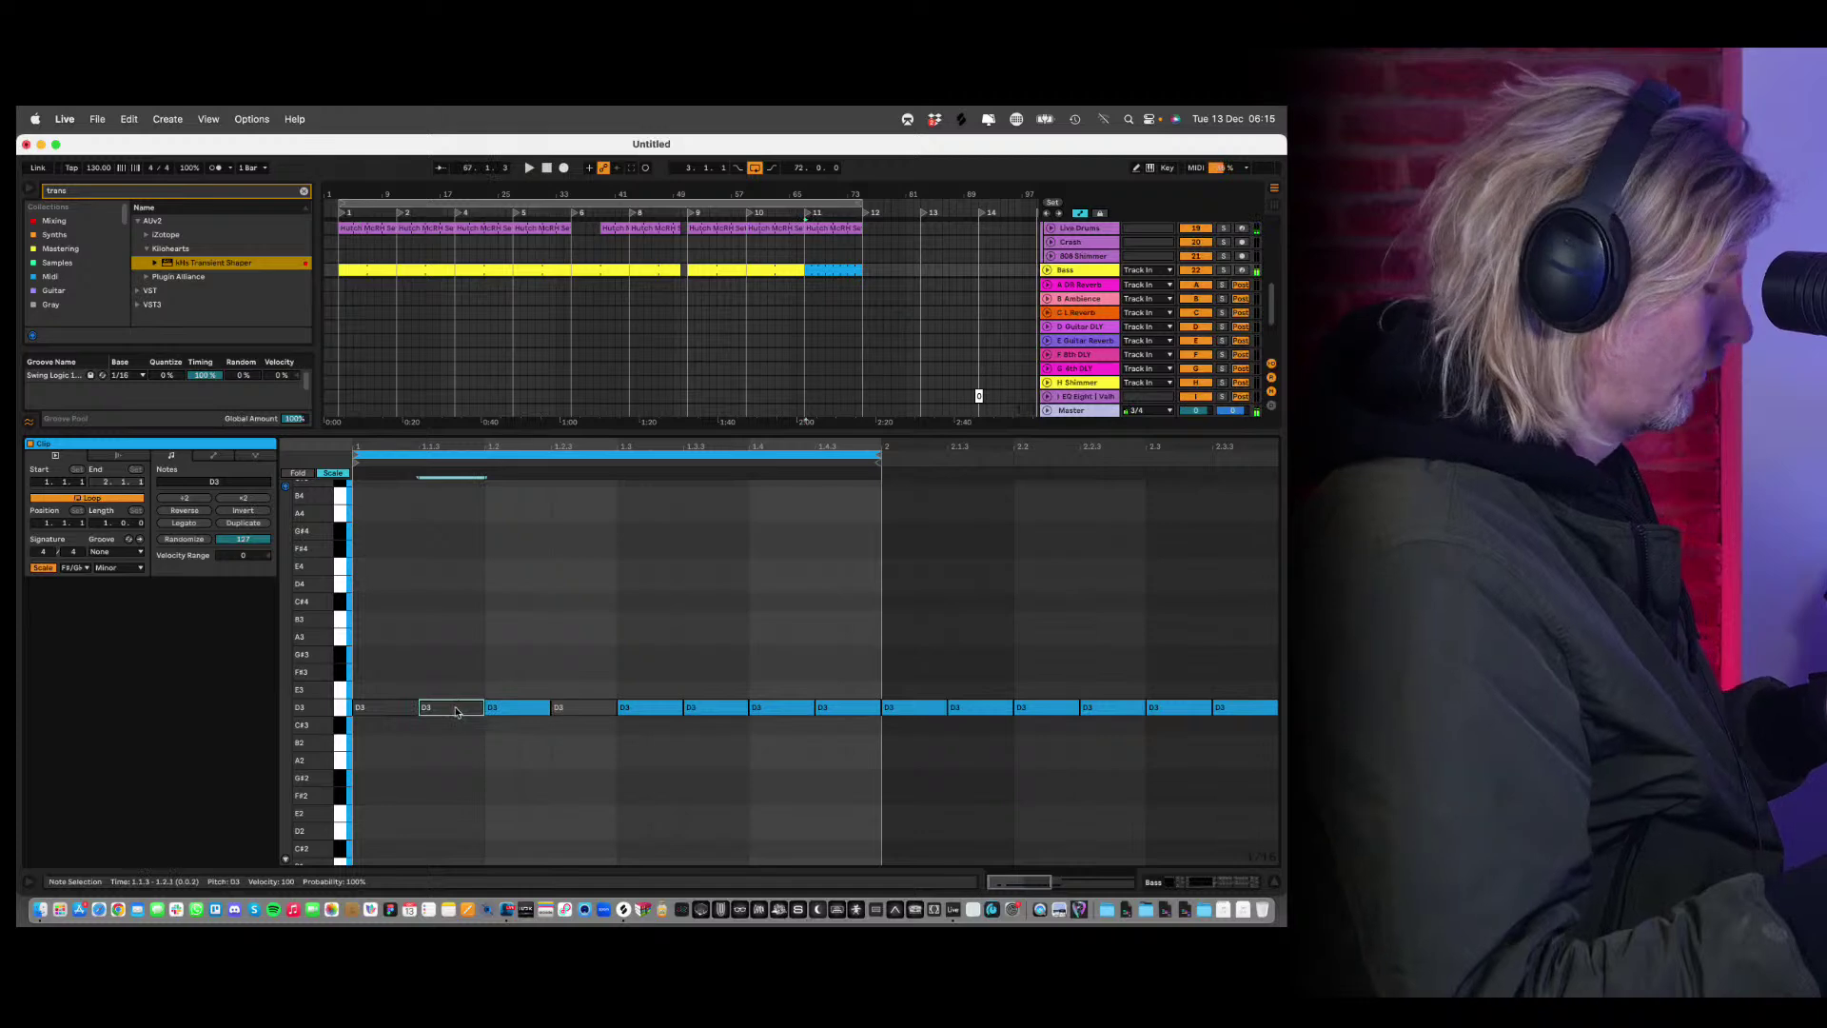
pyautogui.press('0')
pyautogui.click(533, 708)
pyautogui.press('0')
pyautogui.click(566, 708)
pyautogui.press('0')
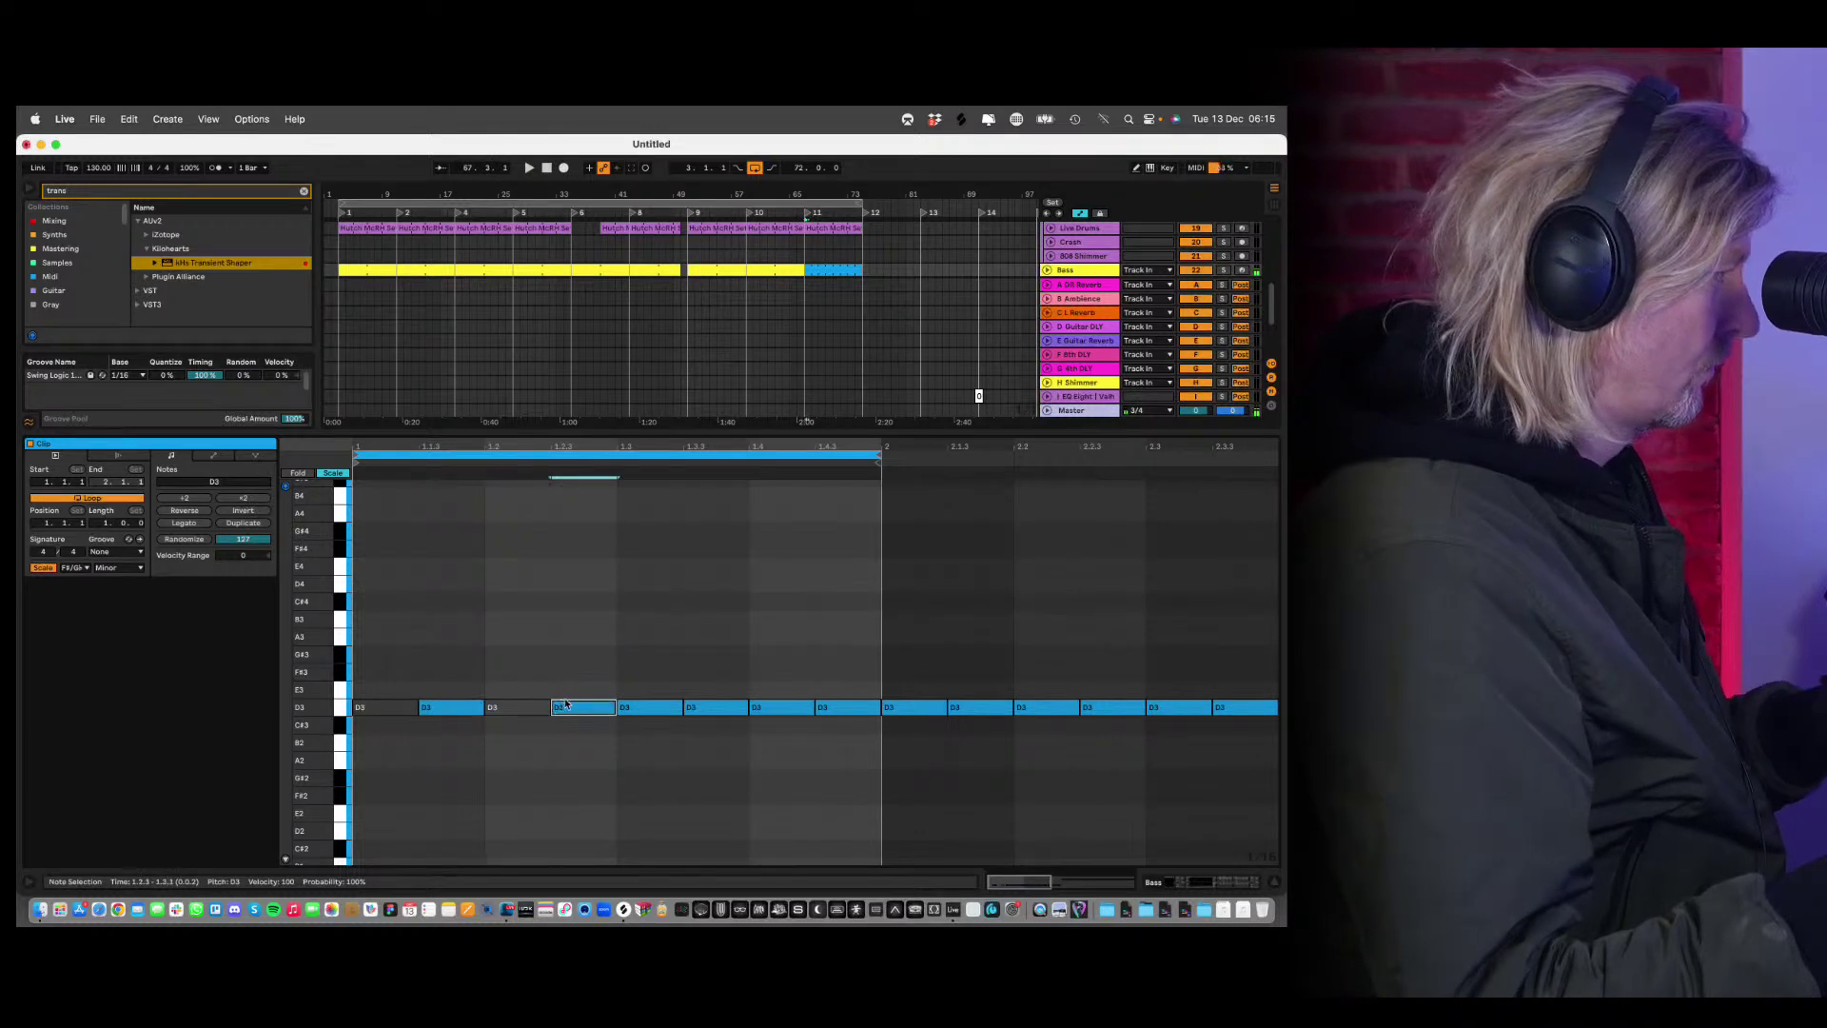
pyautogui.press('space')
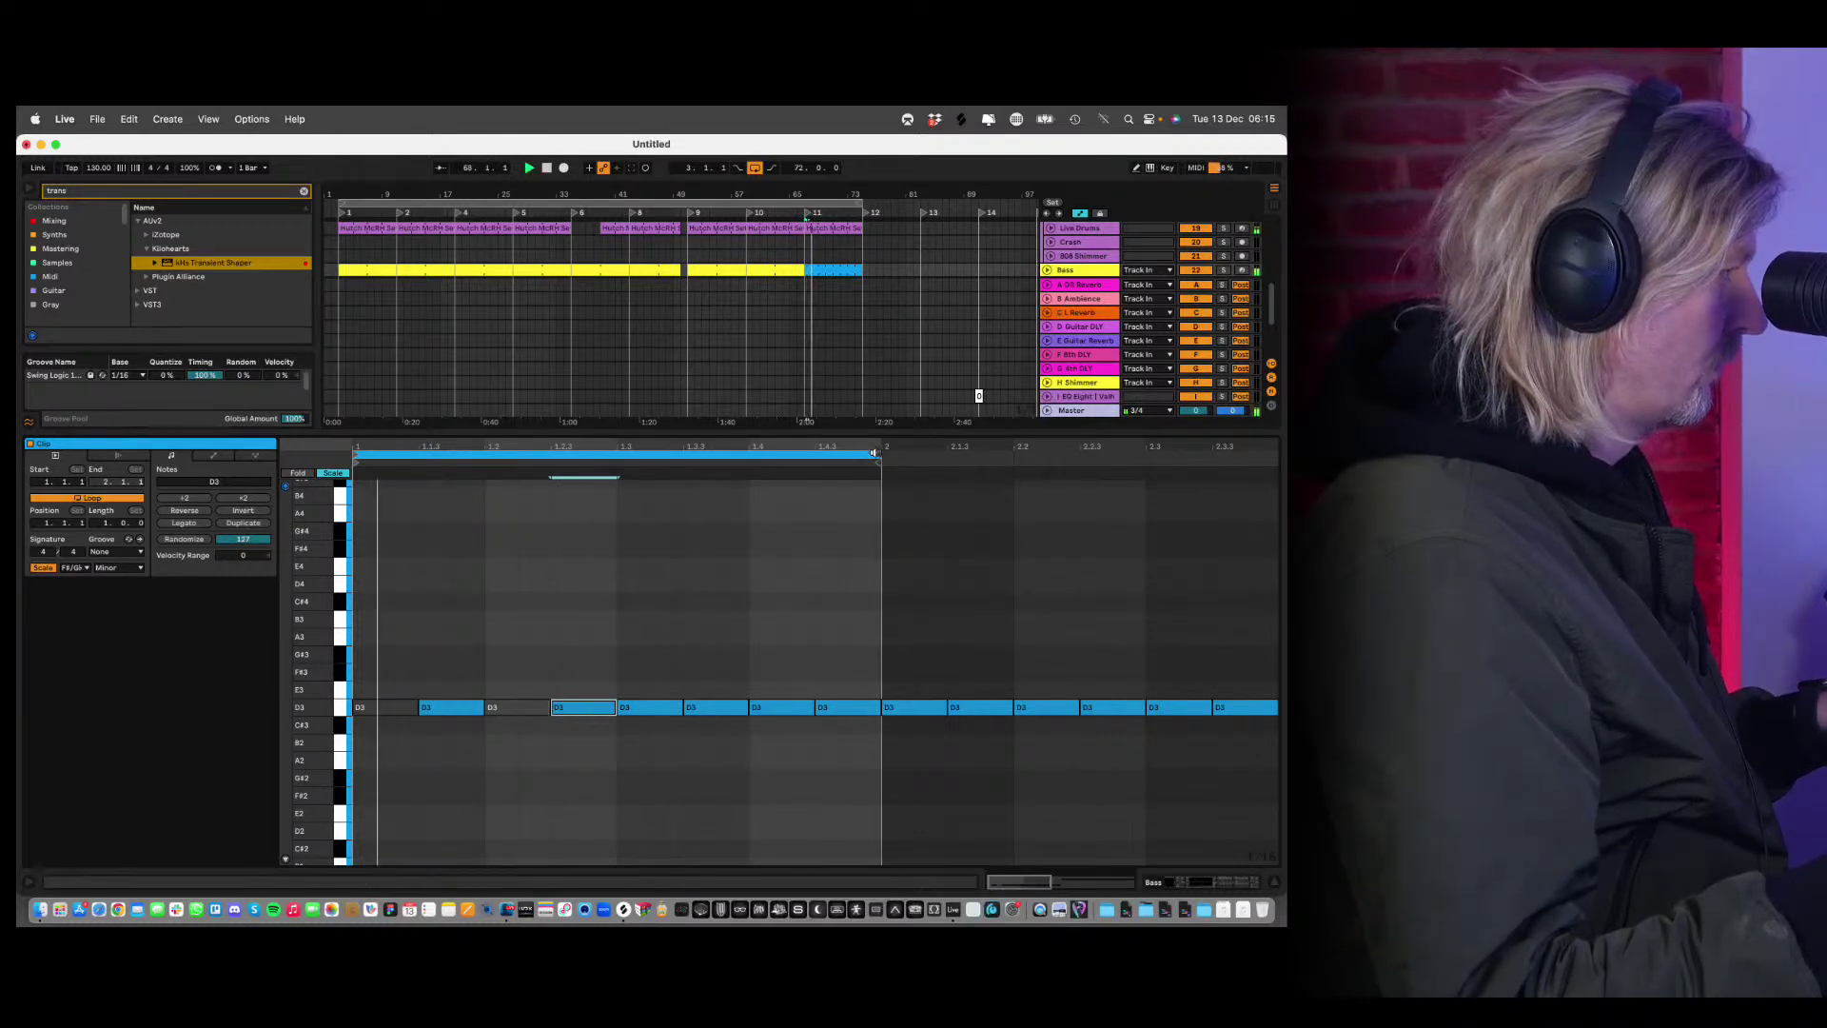
# Return the Bass clip's loop to two beats, with the second D3 note deactivated and the third active.
pyautogui.moveTo(879, 455); pyautogui.dragTo(616, 485)
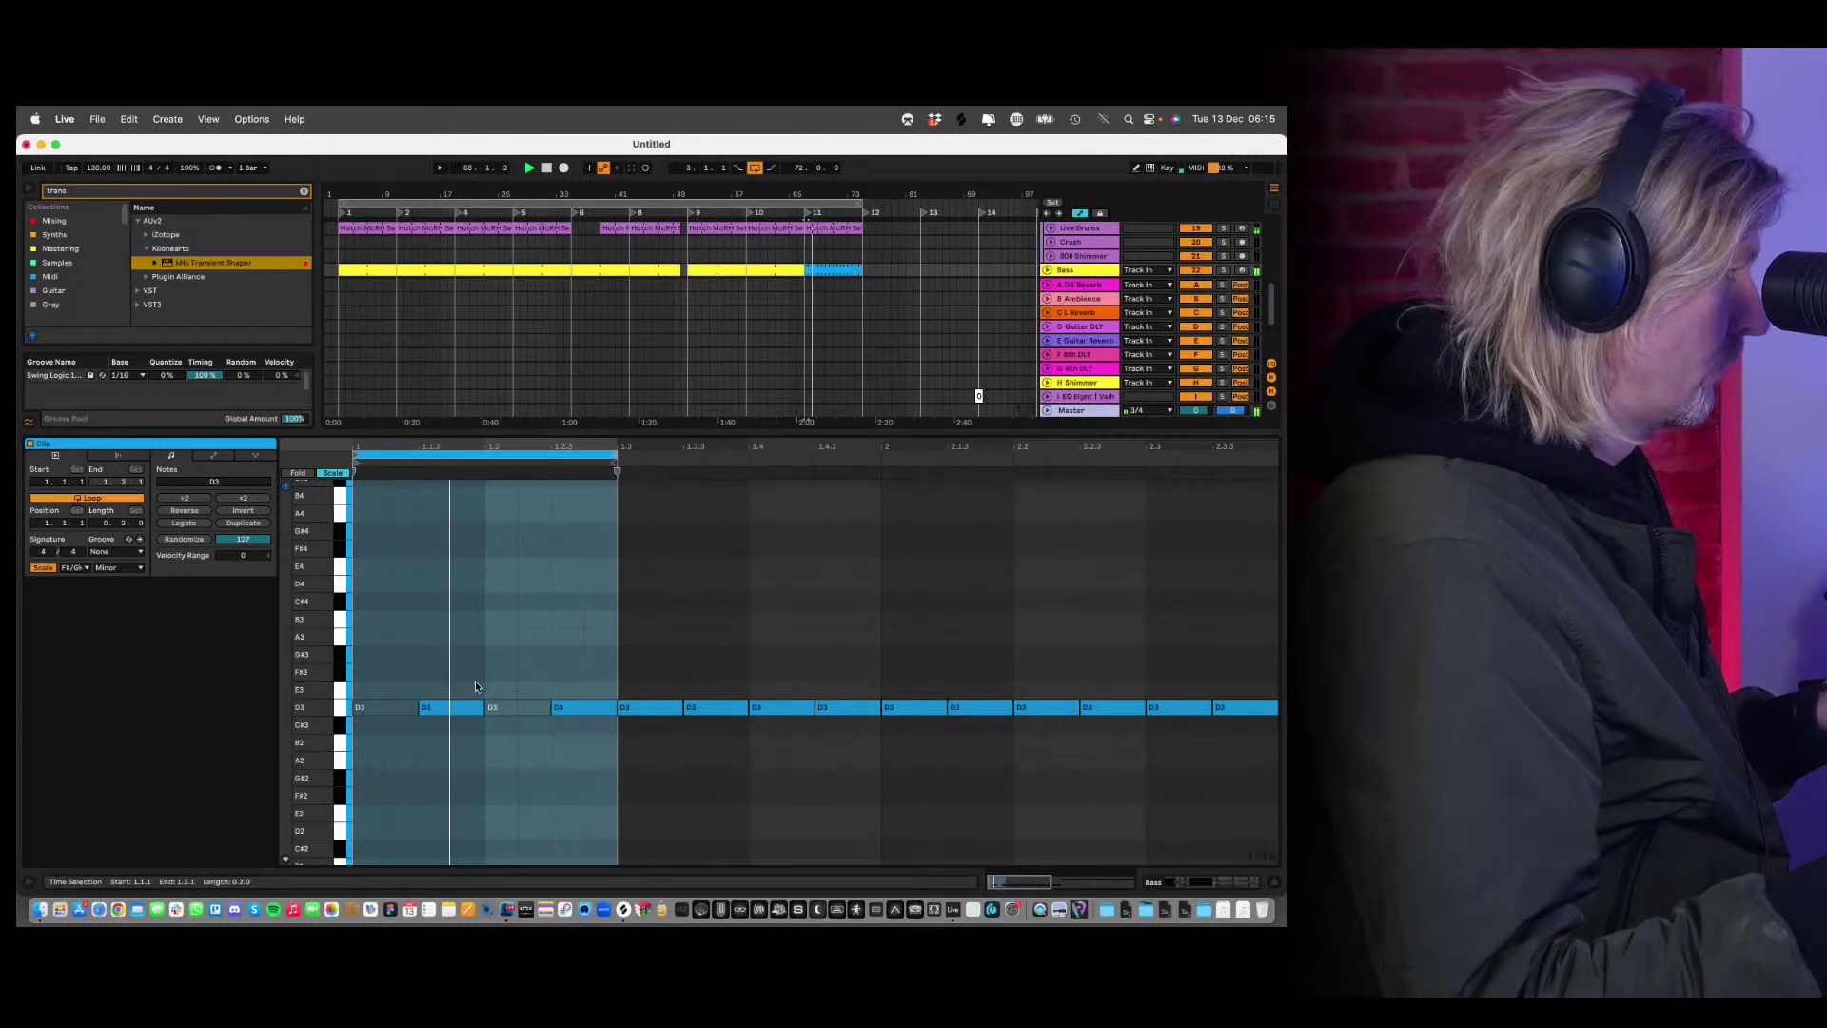
pyautogui.click(476, 709)
pyautogui.click(518, 709)
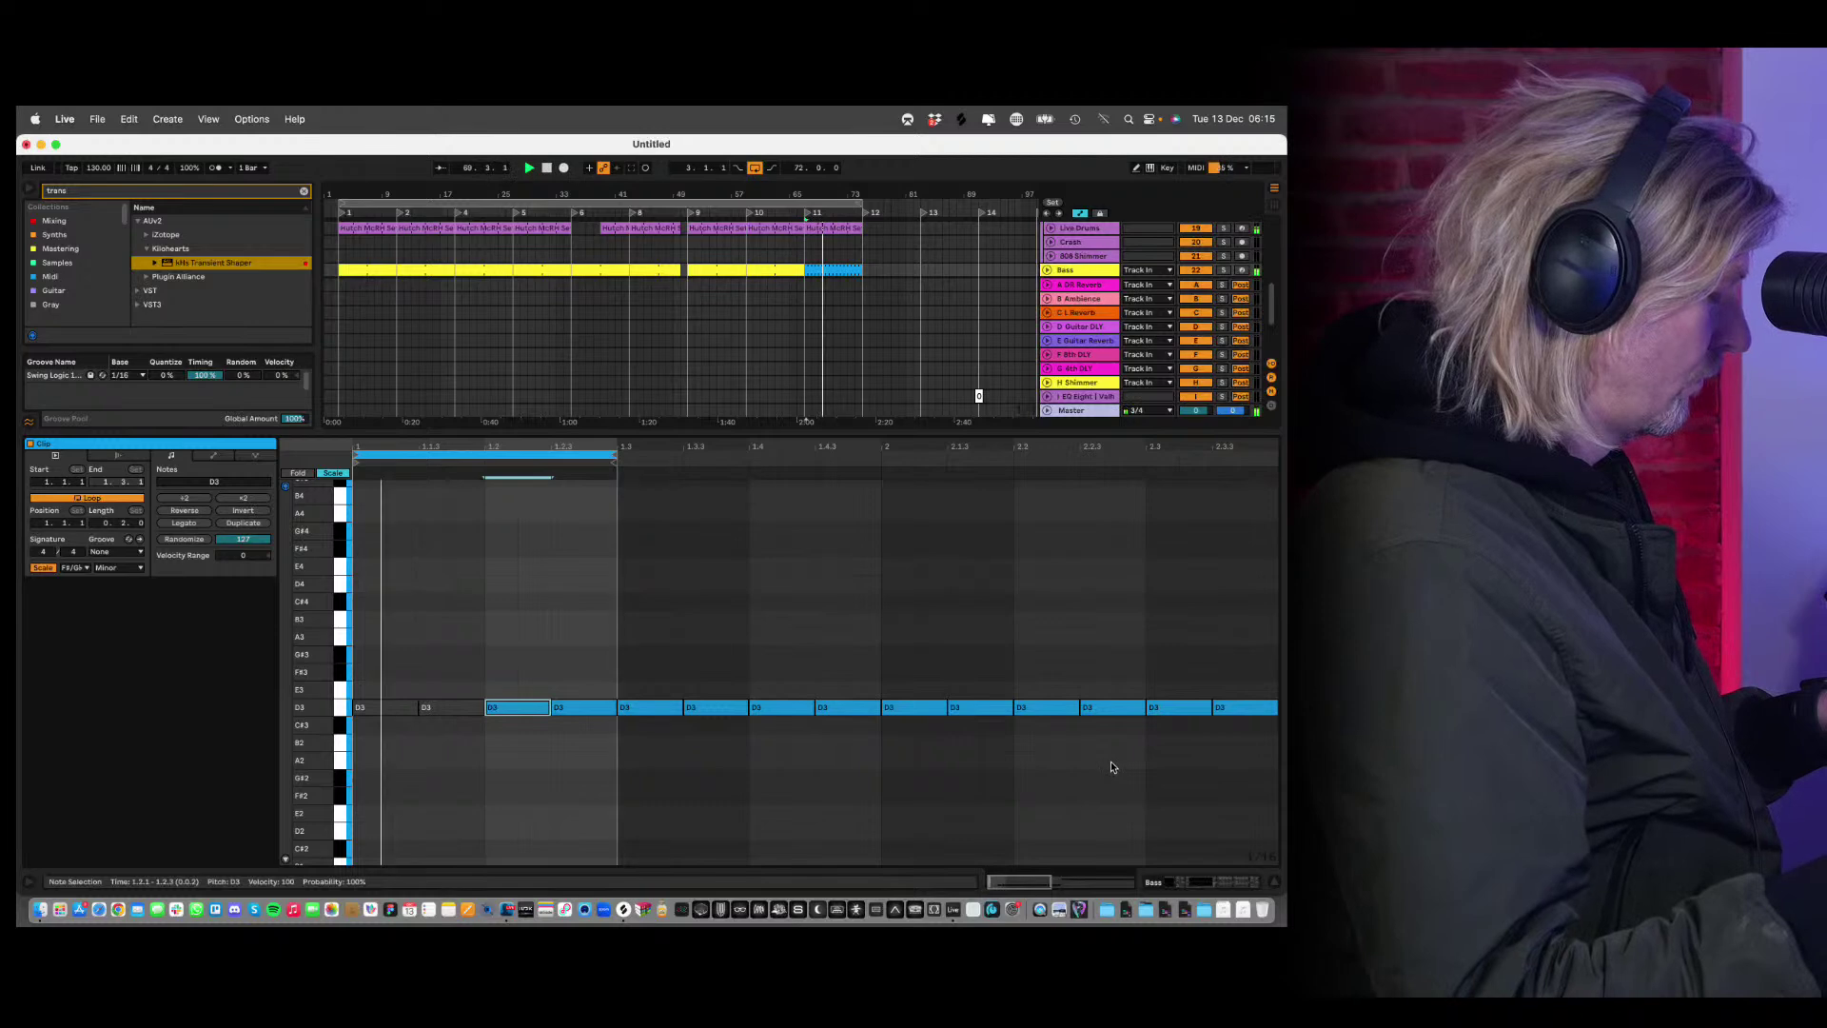
pyautogui.press('super+alt+l')
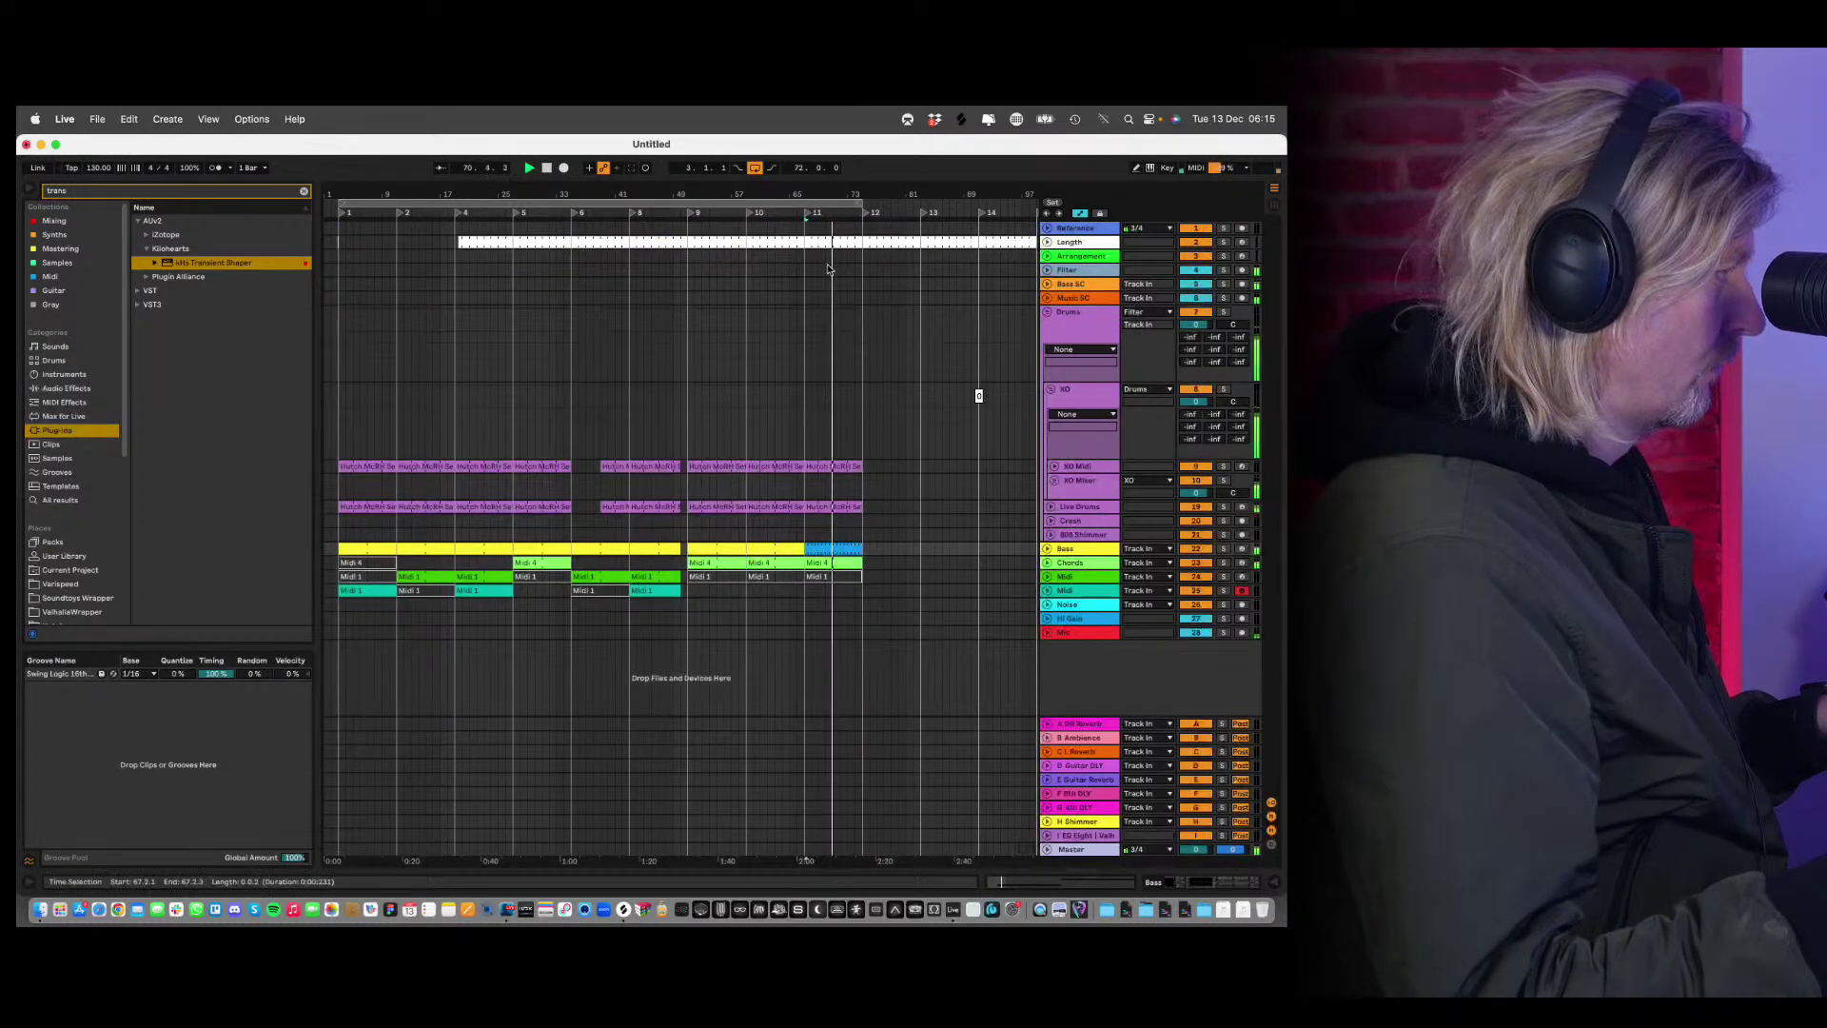
# Make the Length track's clip run from bar 3 to bar 75, matching the arrangement, and play from the start.
pyautogui.click(1081, 565)
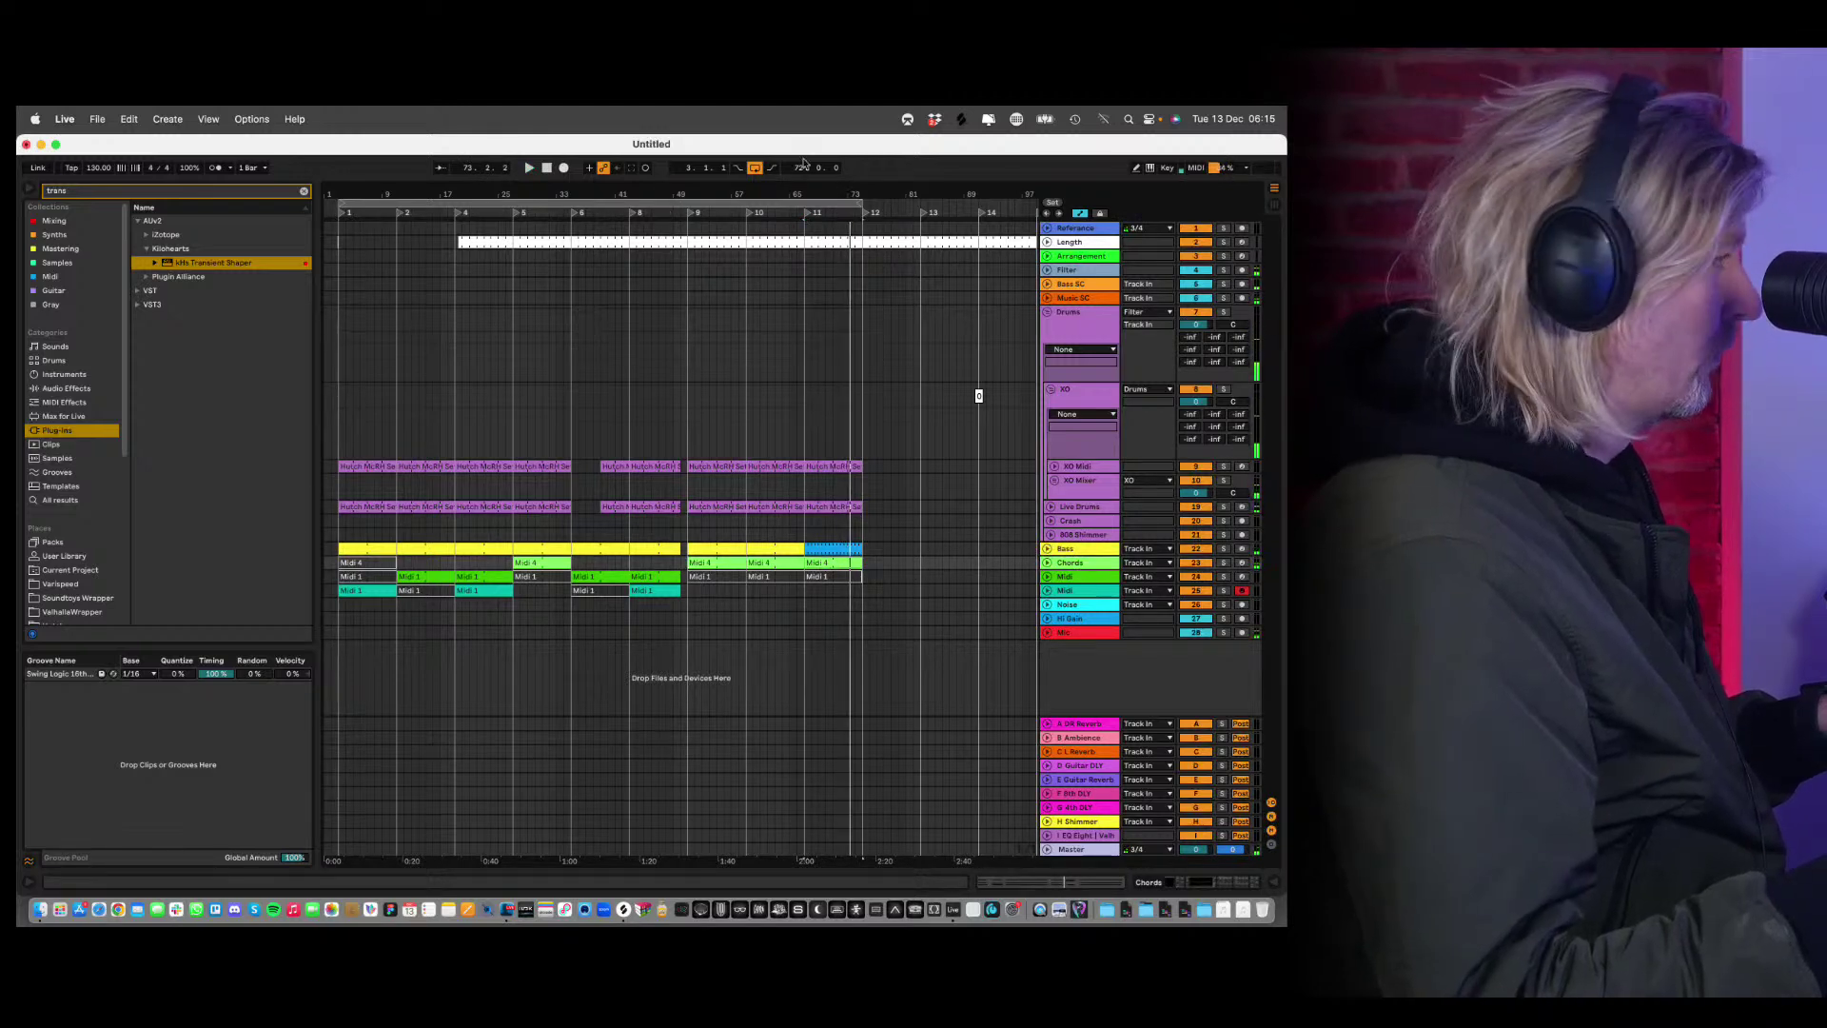
pyautogui.click(810, 214)
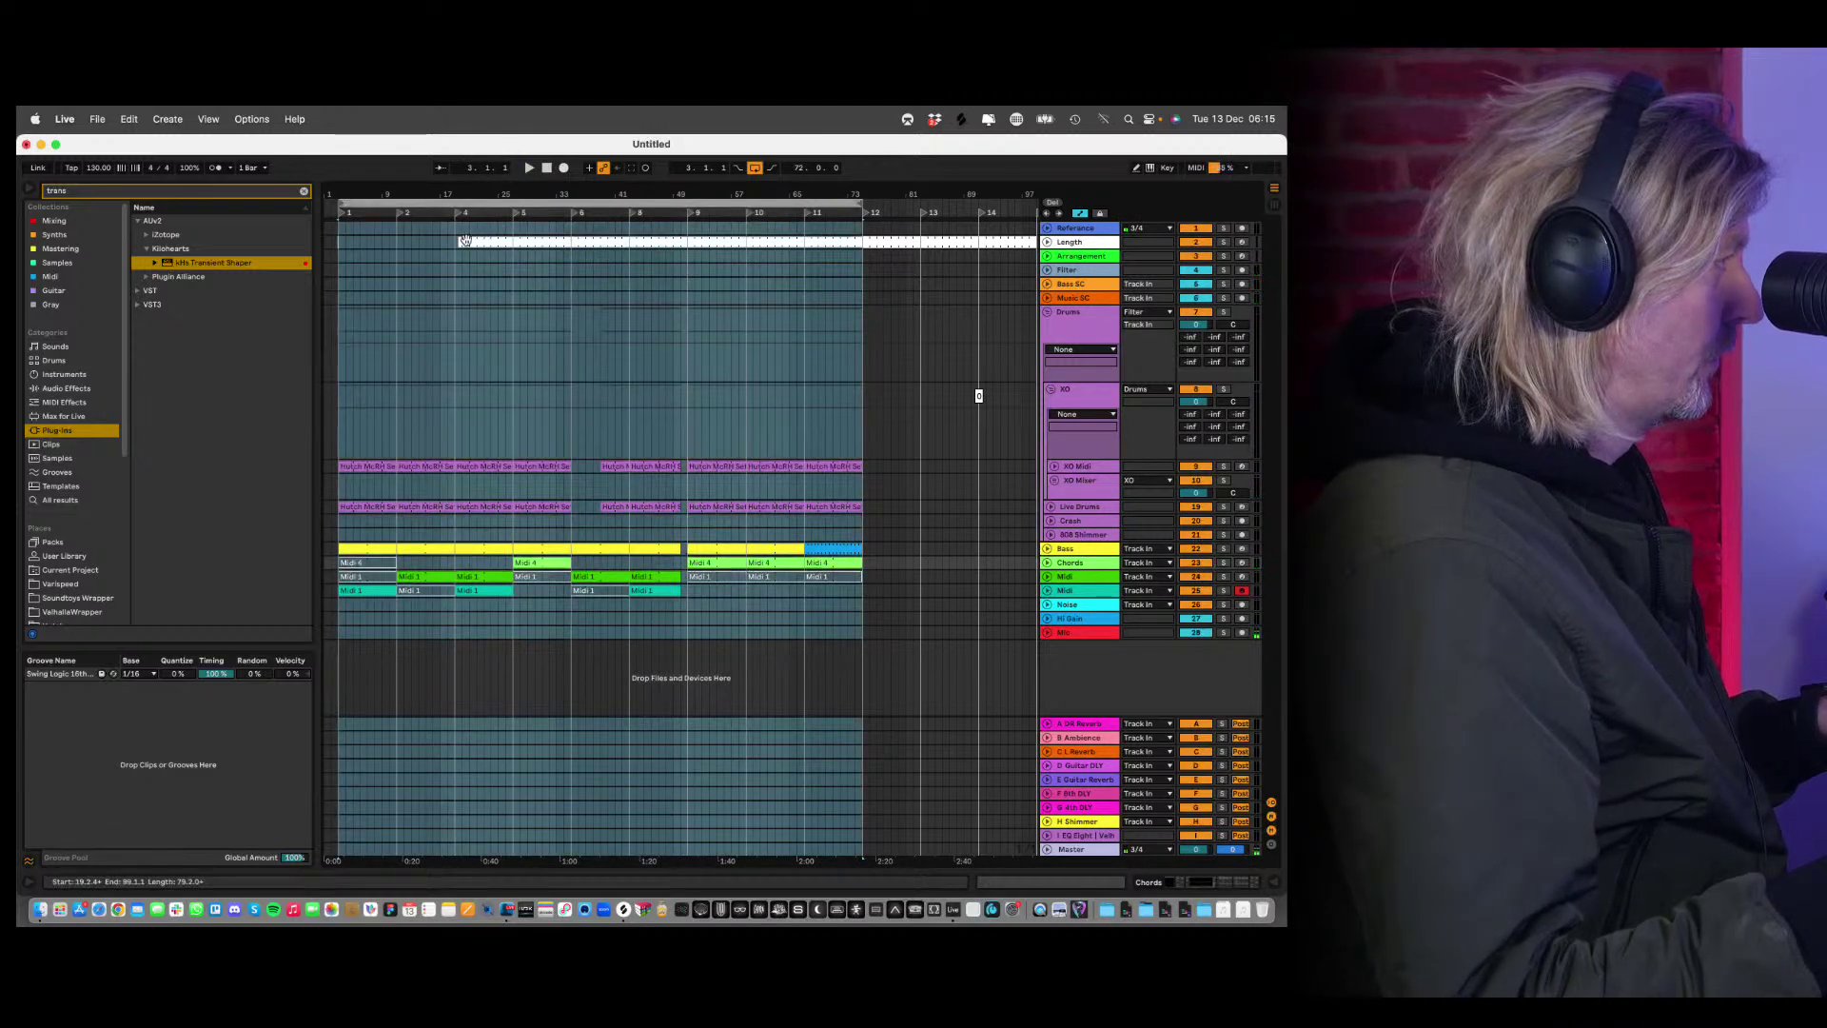
pyautogui.moveTo(462, 239); pyautogui.dragTo(340, 255)
pyautogui.click(353, 228)
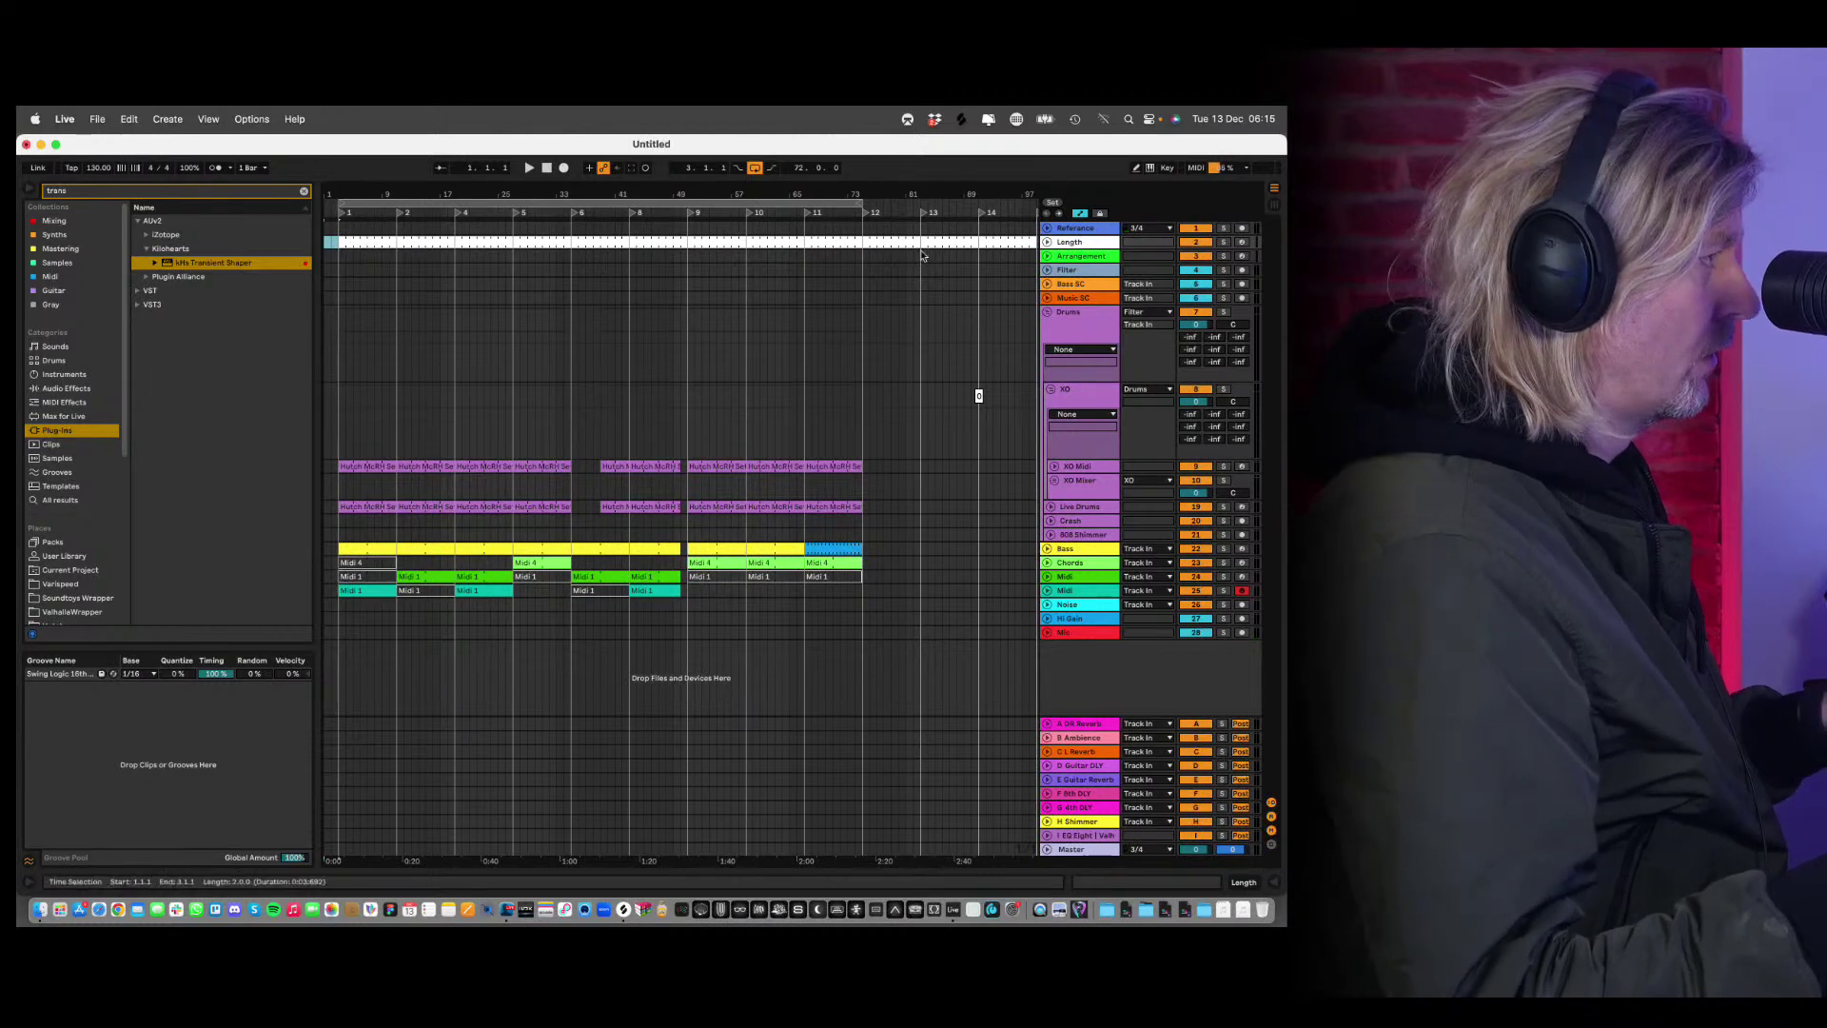
pyautogui.press('-')
pyautogui.moveTo(872, 194); pyautogui.dragTo(834, 247)
pyautogui.press('space')
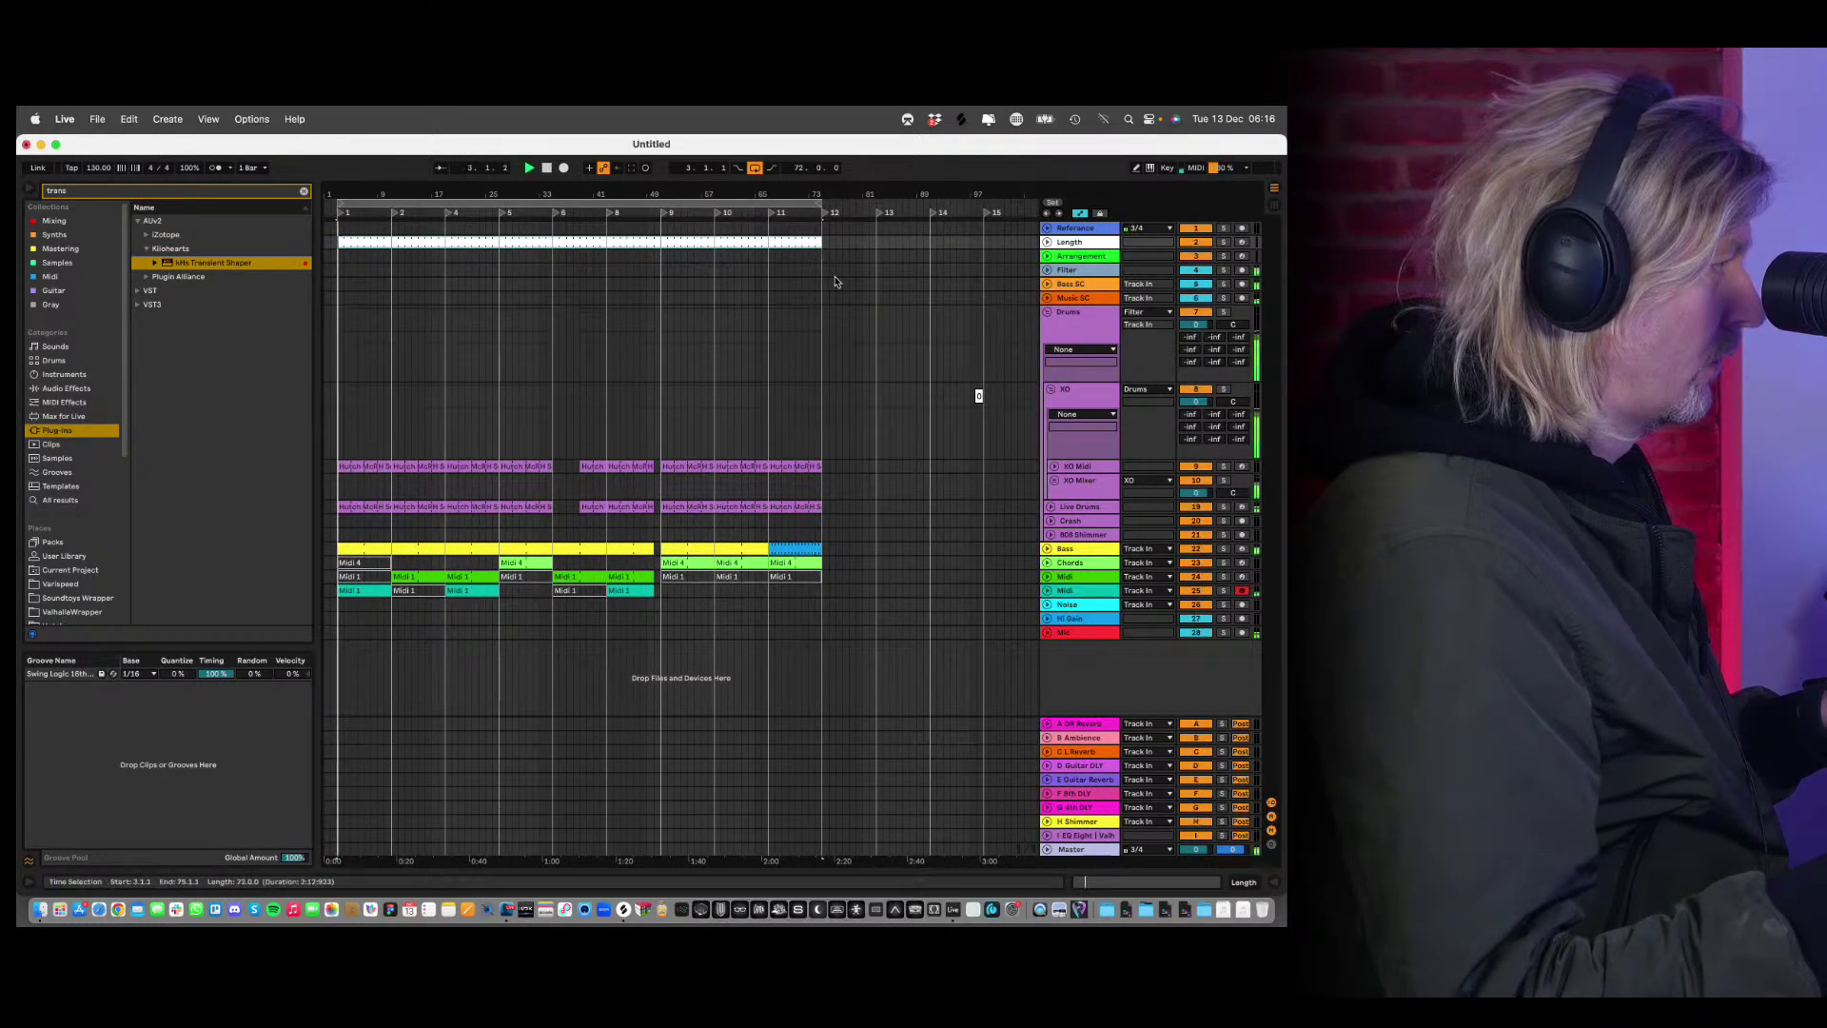
pyautogui.click(1094, 577)
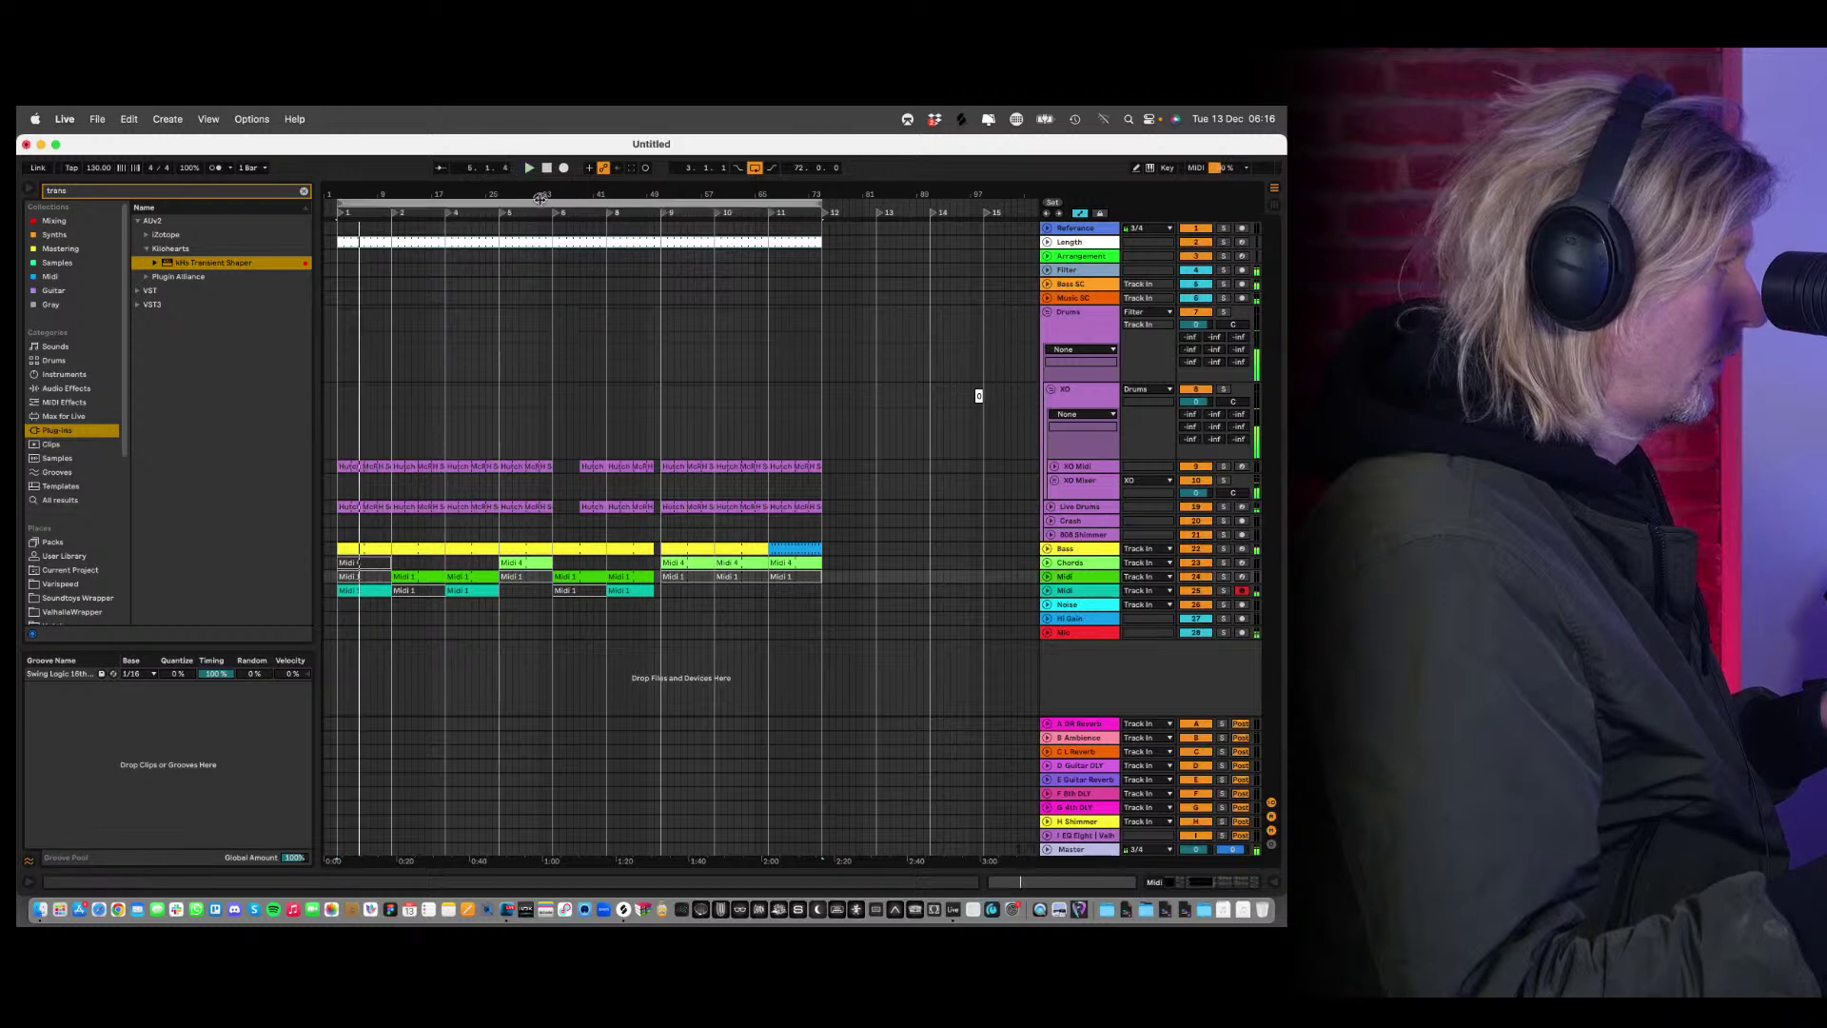
pyautogui.click(540, 197)
pyautogui.click(96, 116)
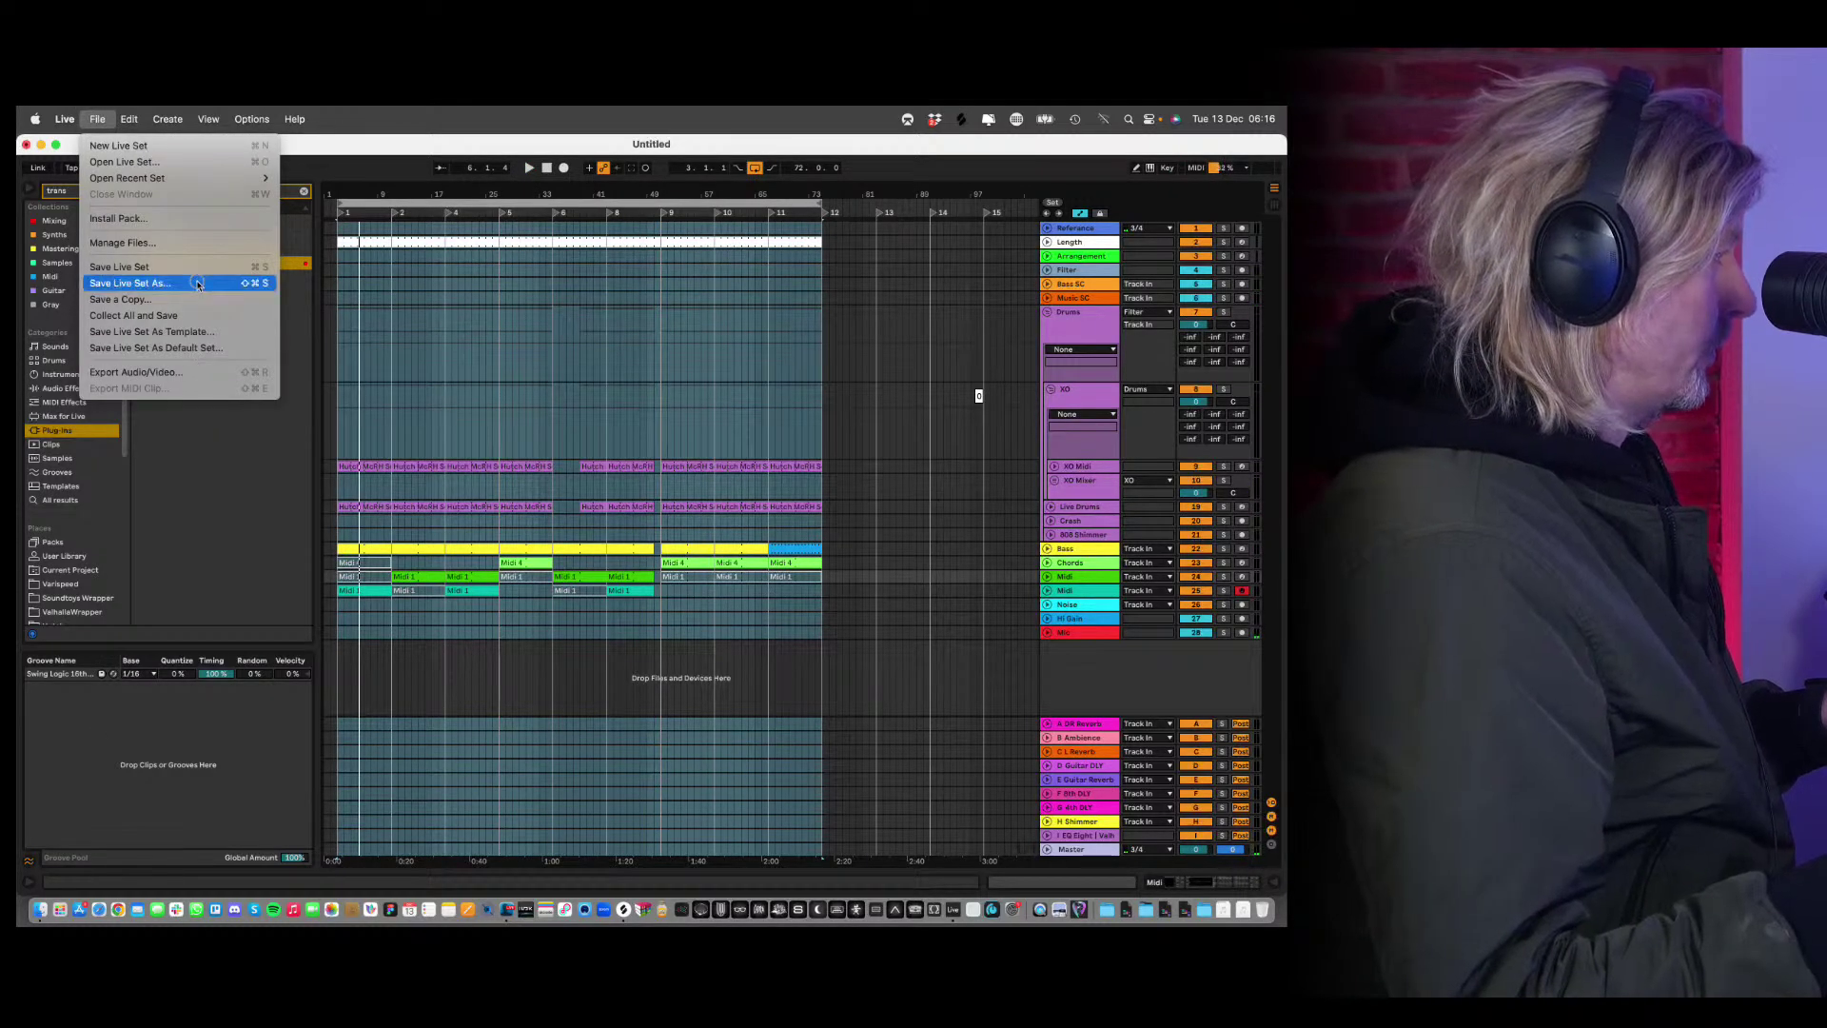
pyautogui.click(197, 372)
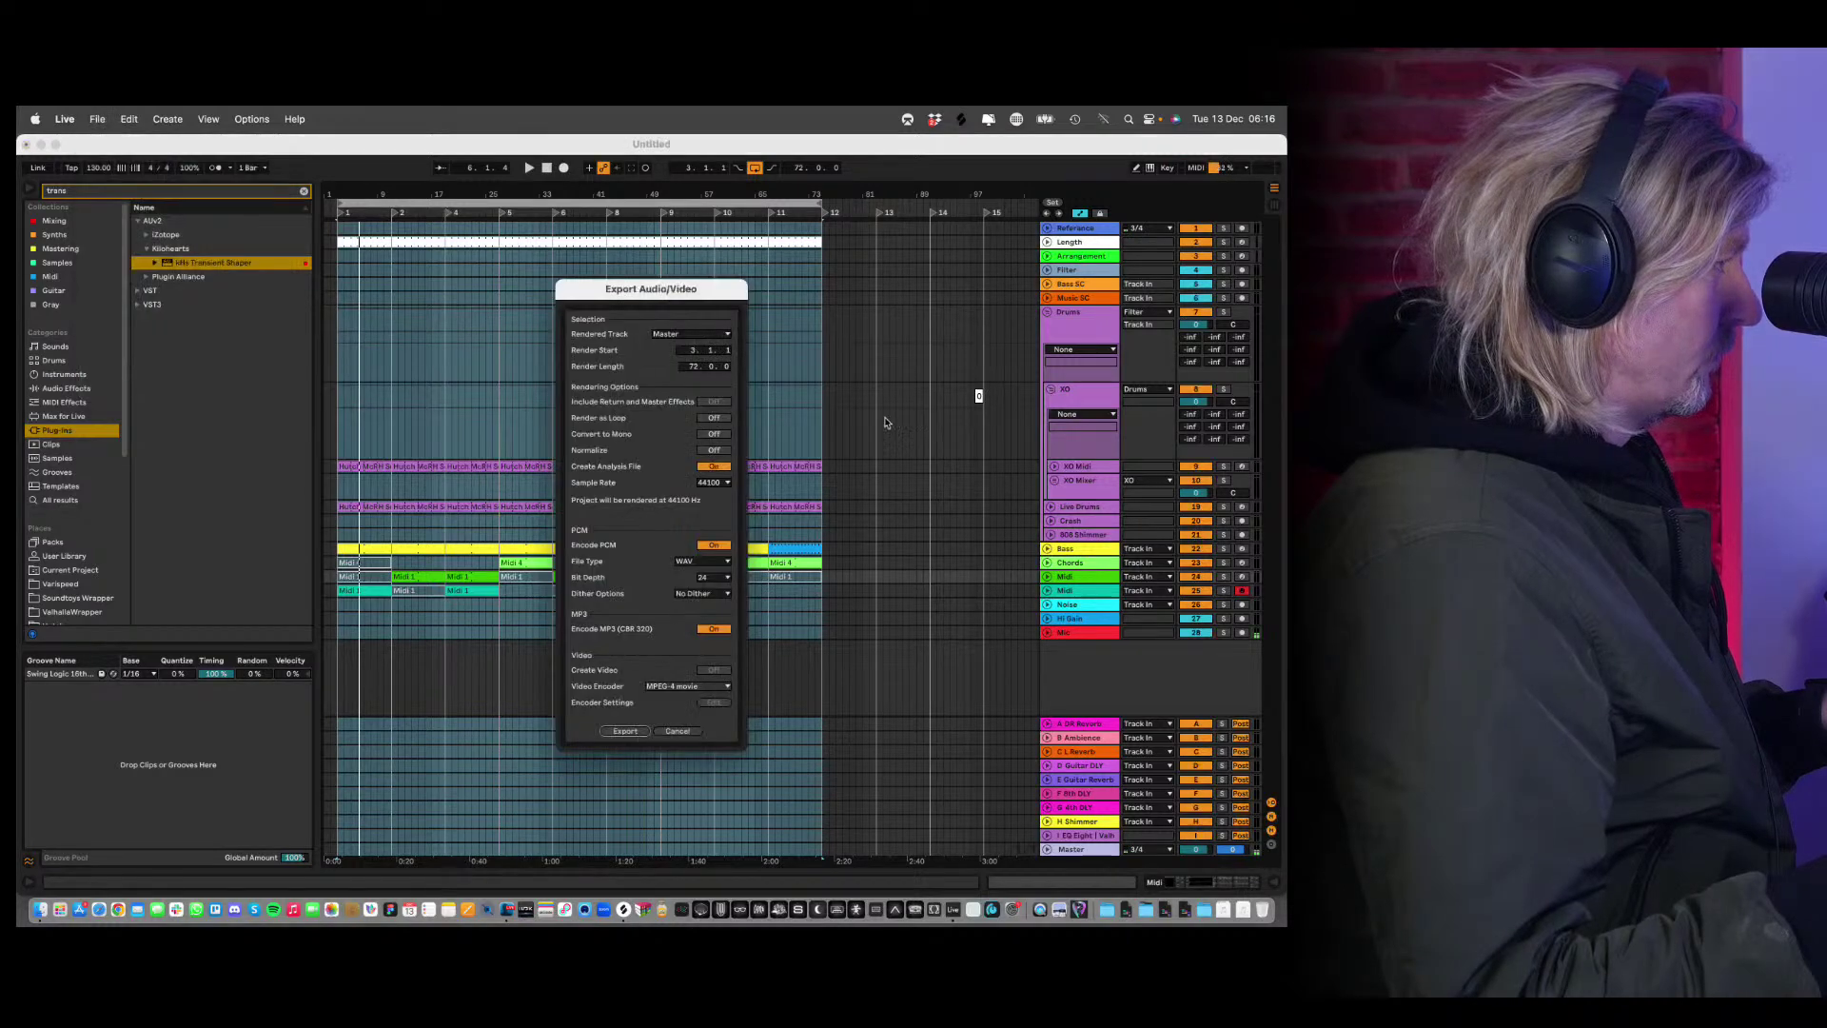
pyautogui.click(626, 732)
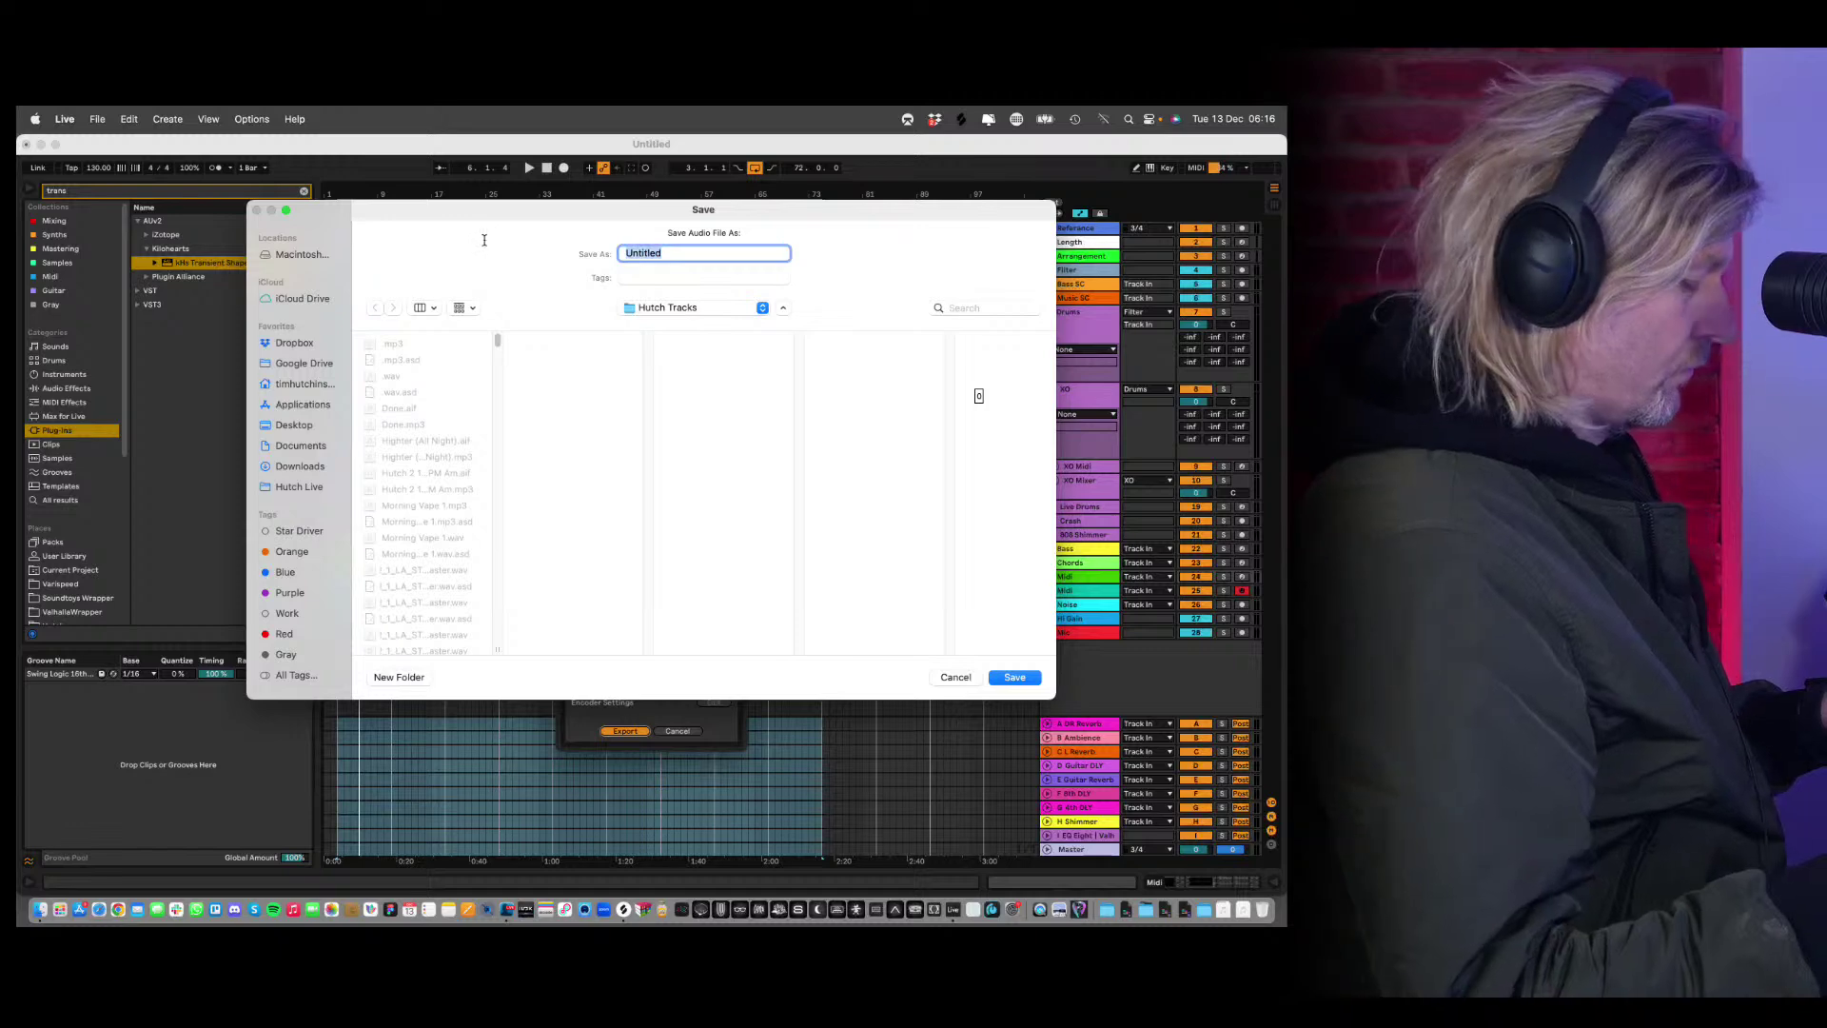
pyautogui.click(954, 677)
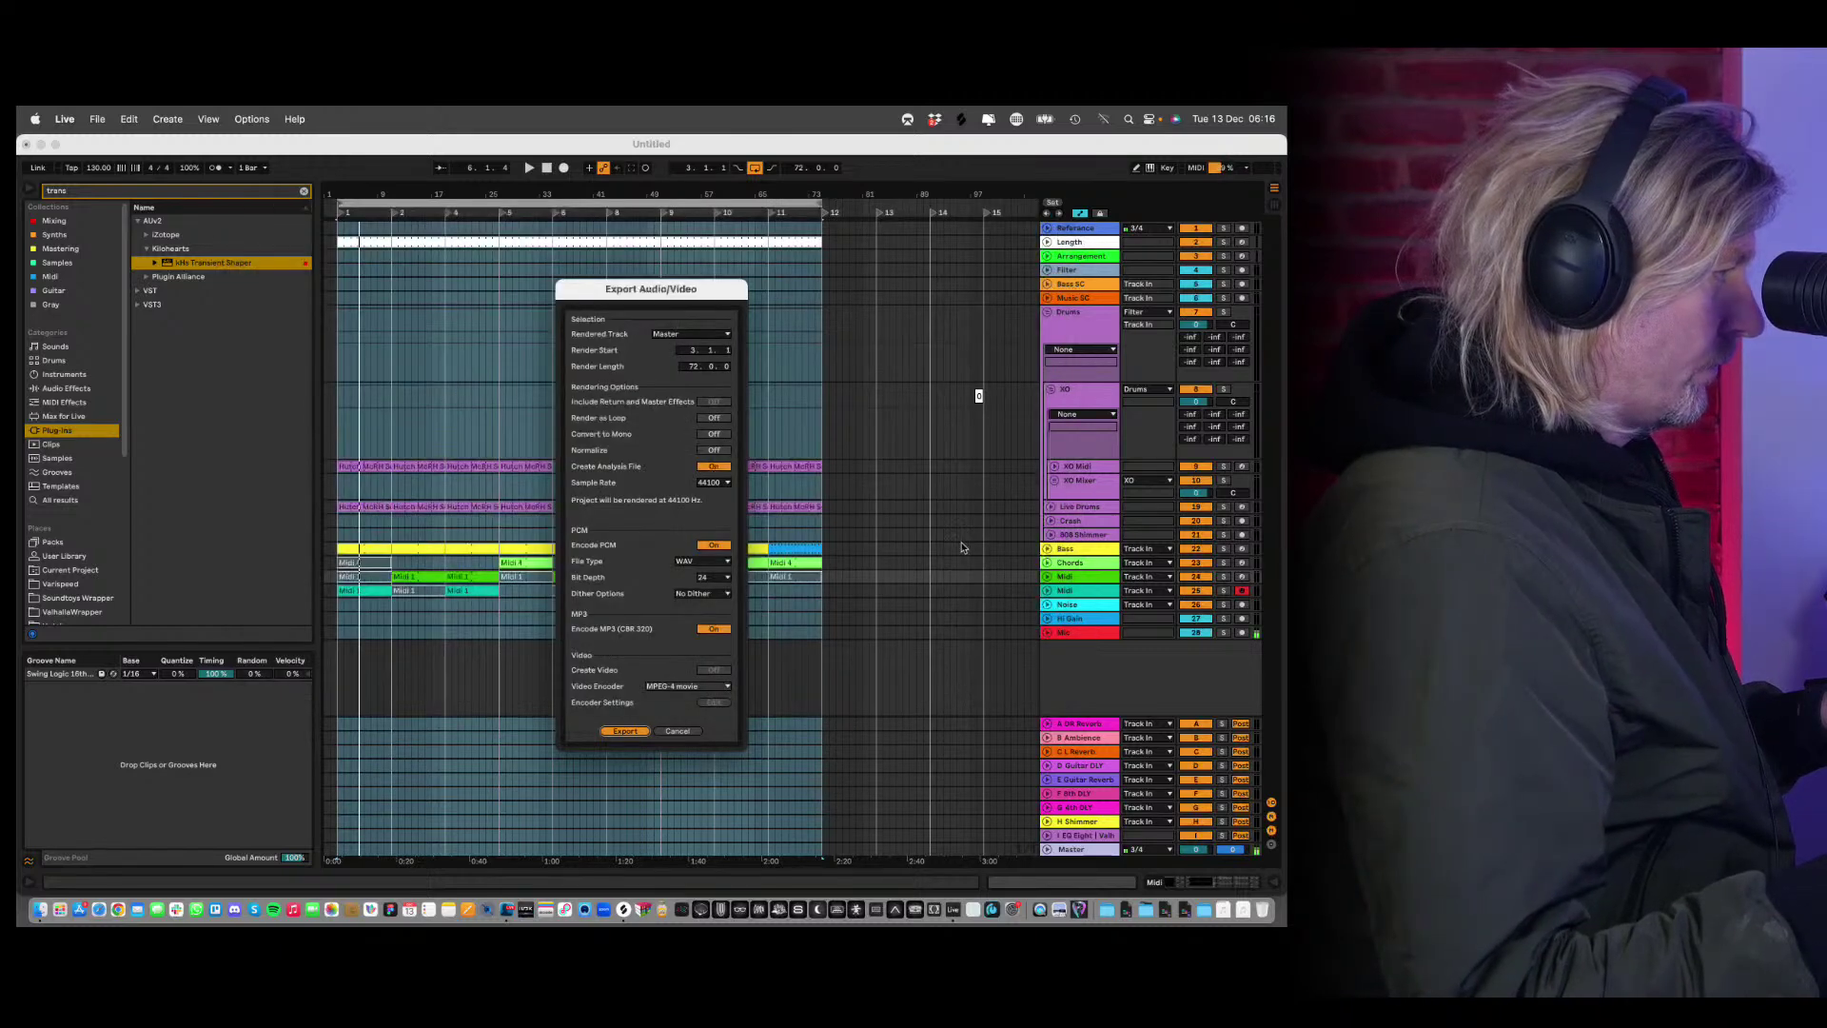
pyautogui.click(678, 731)
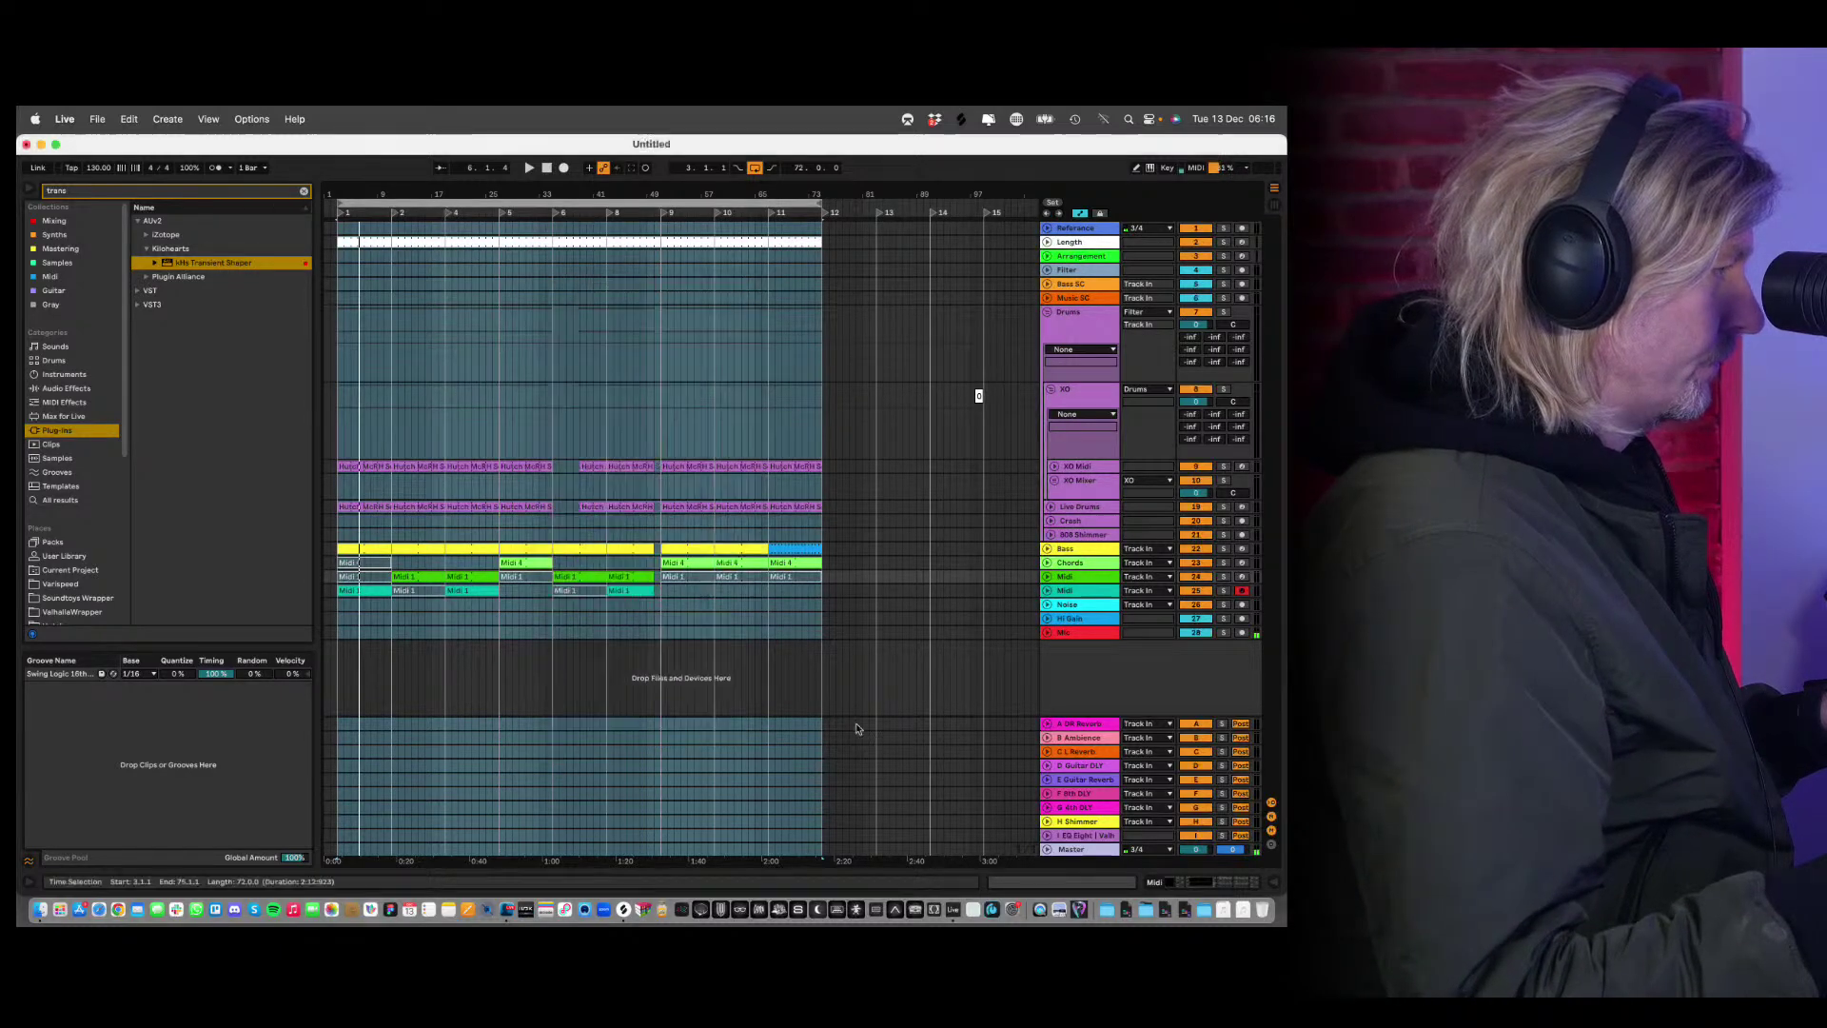
# Examine the synth plugins on the Chords track and the two Midi tracks for their loaded presets.
pyautogui.click(1086, 554)
pyautogui.doubleClick(1087, 562)
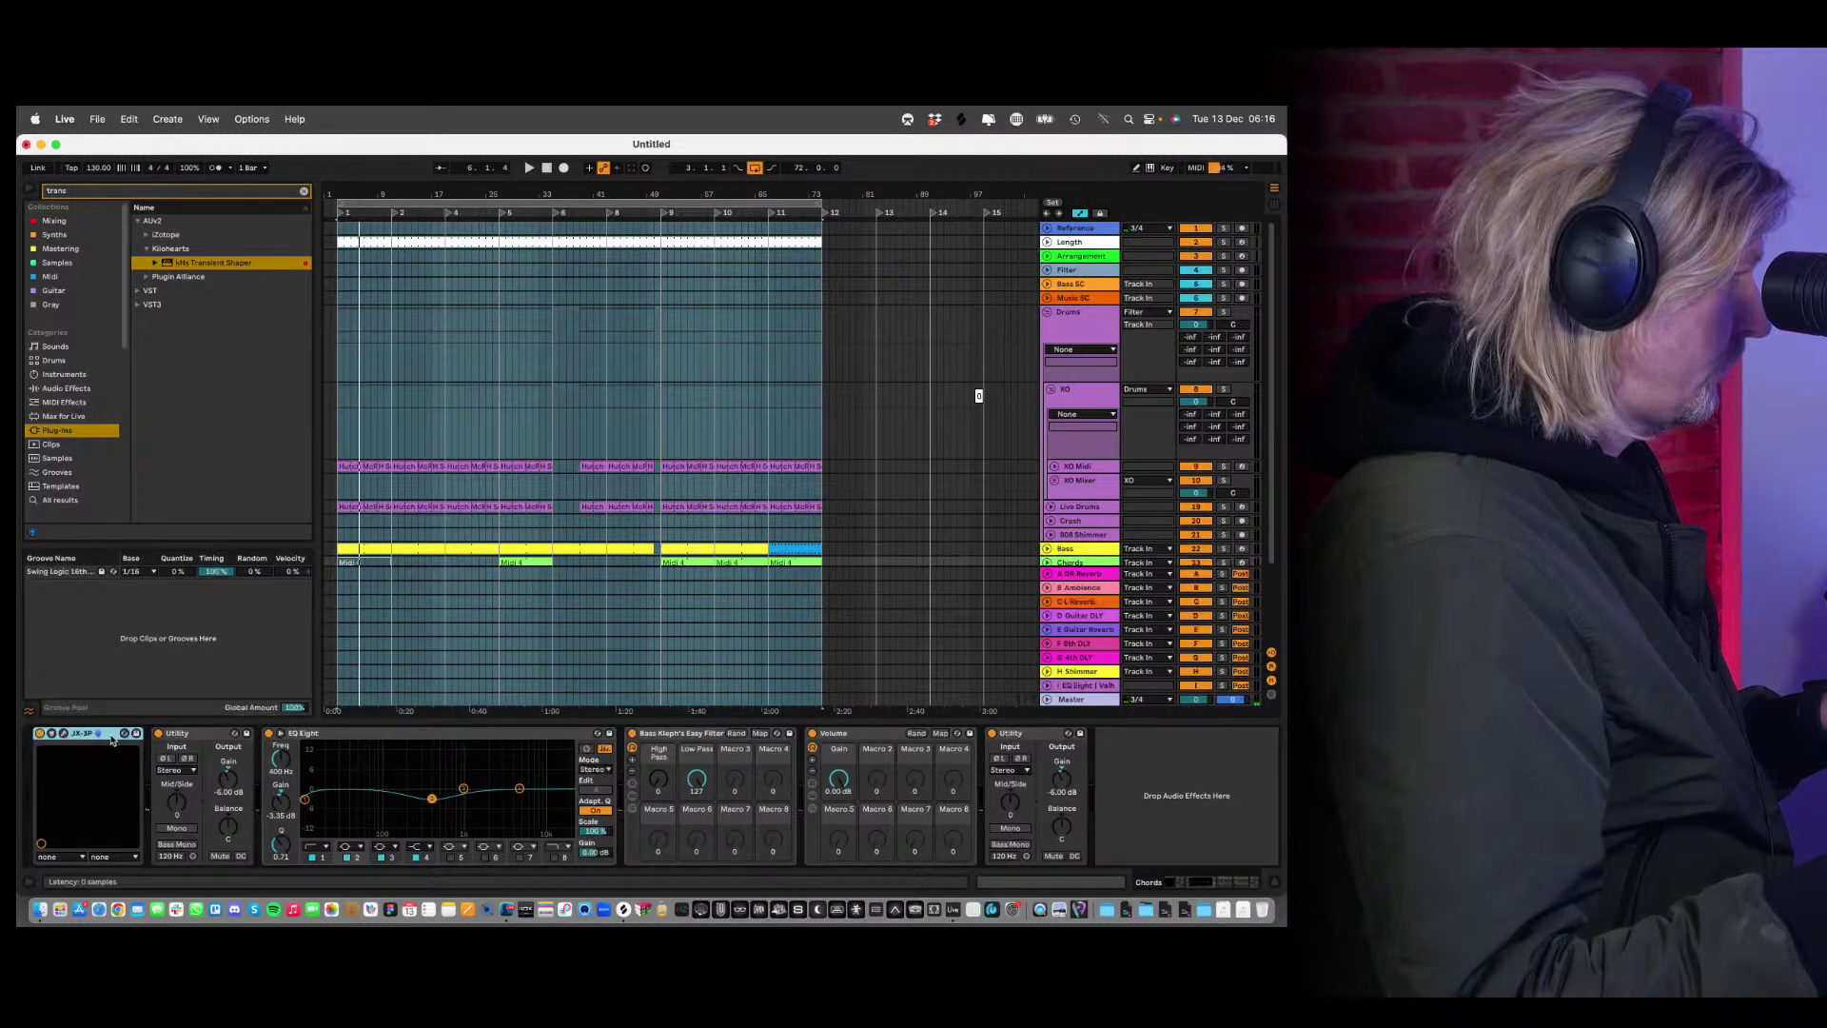
pyautogui.click(63, 735)
pyautogui.click(63, 735)
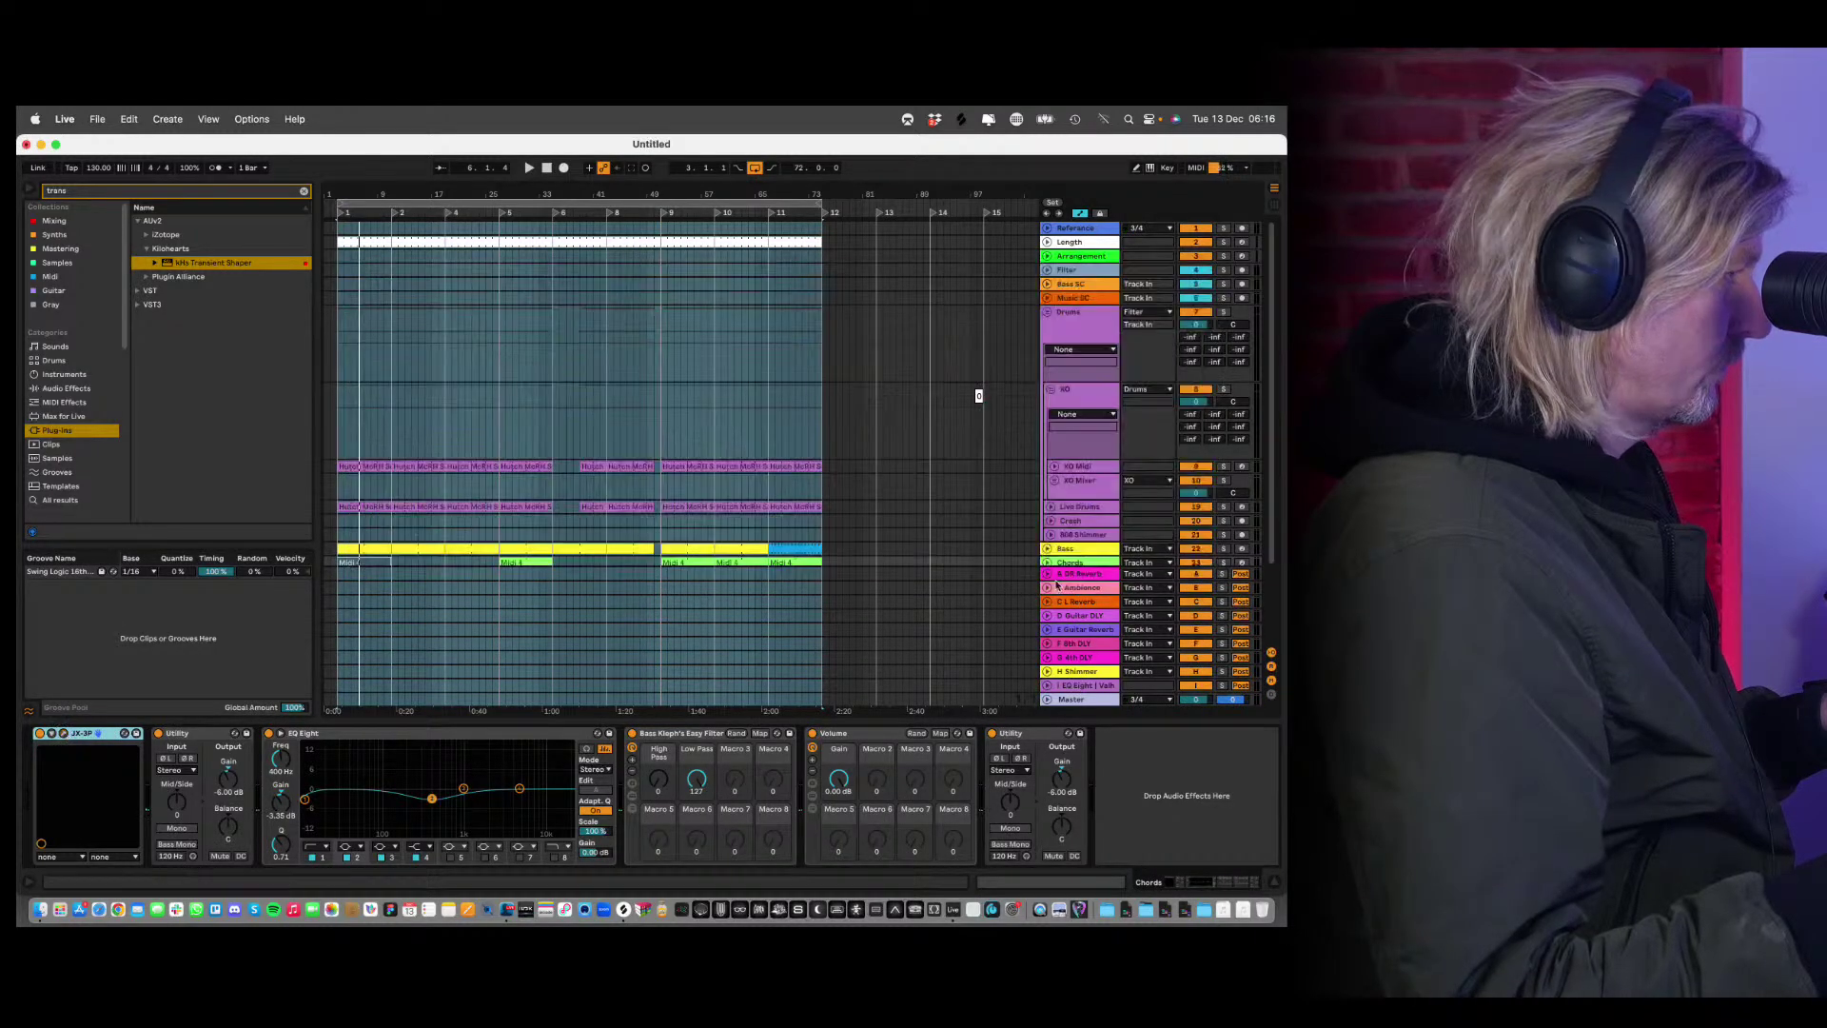
pyautogui.scroll(-5, 1085, 557)
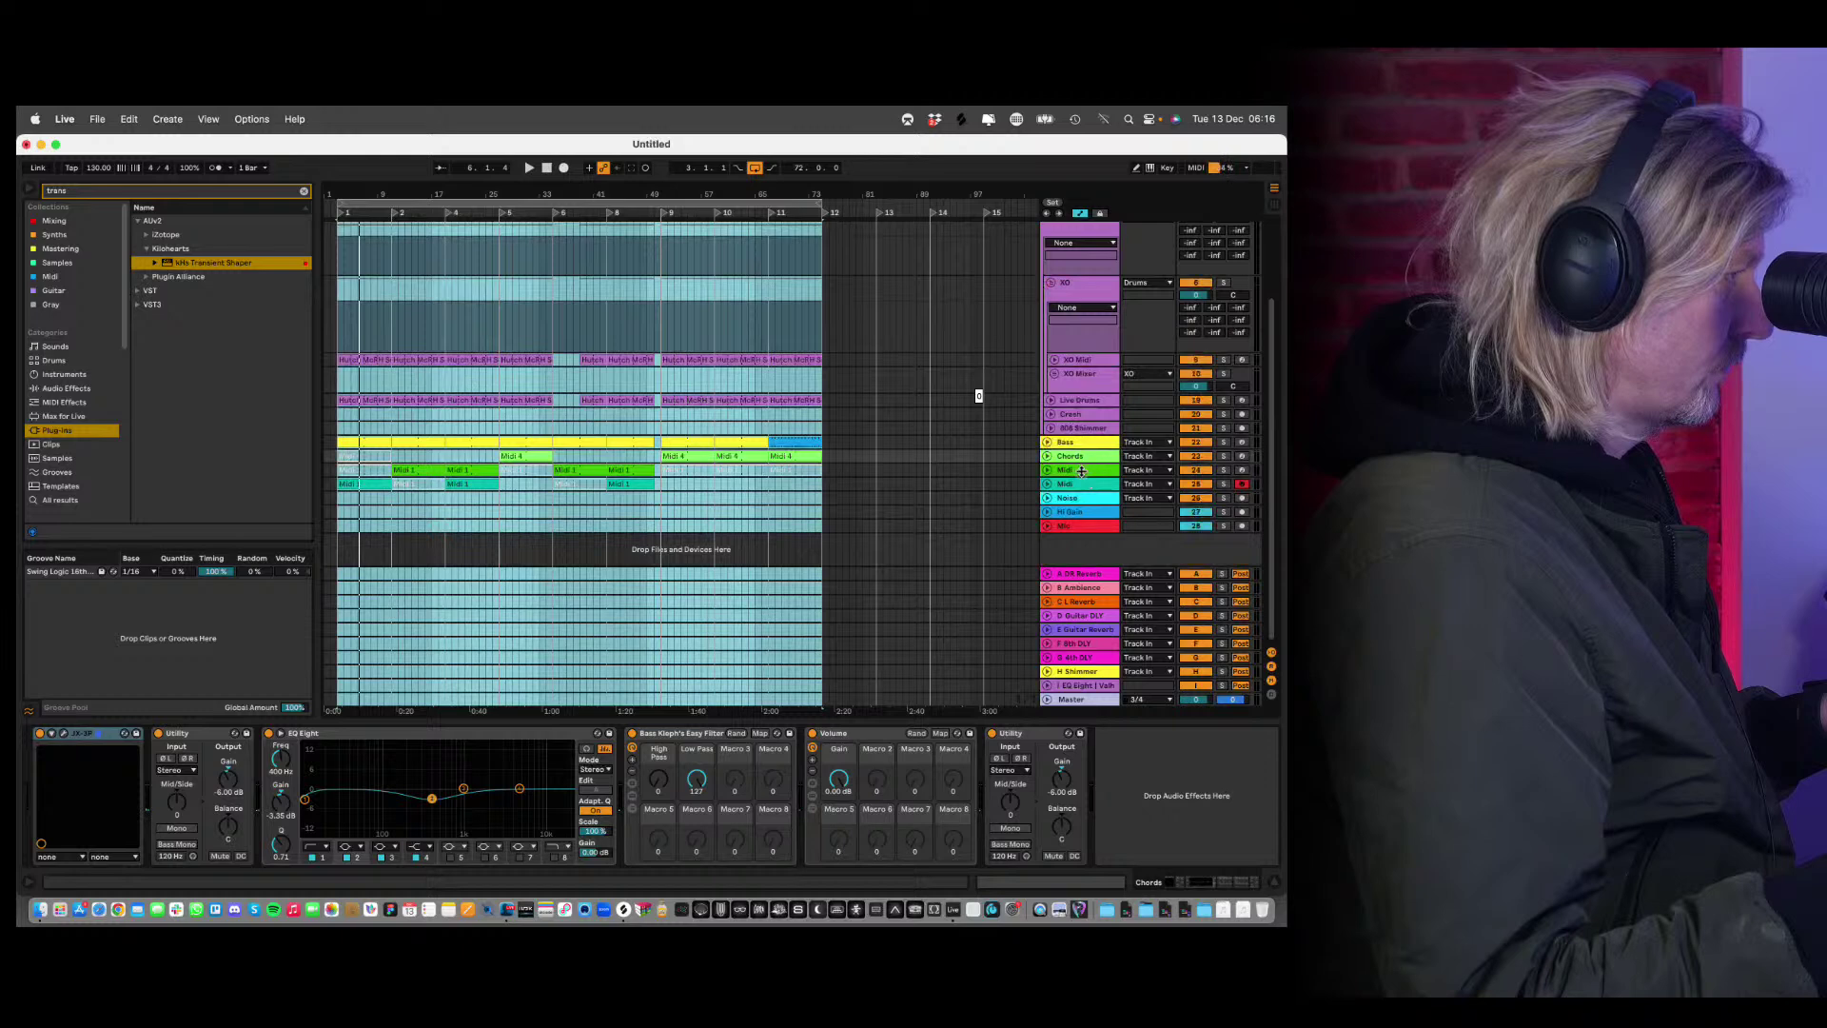
pyautogui.click(1081, 471)
pyautogui.click(65, 735)
pyautogui.click(65, 734)
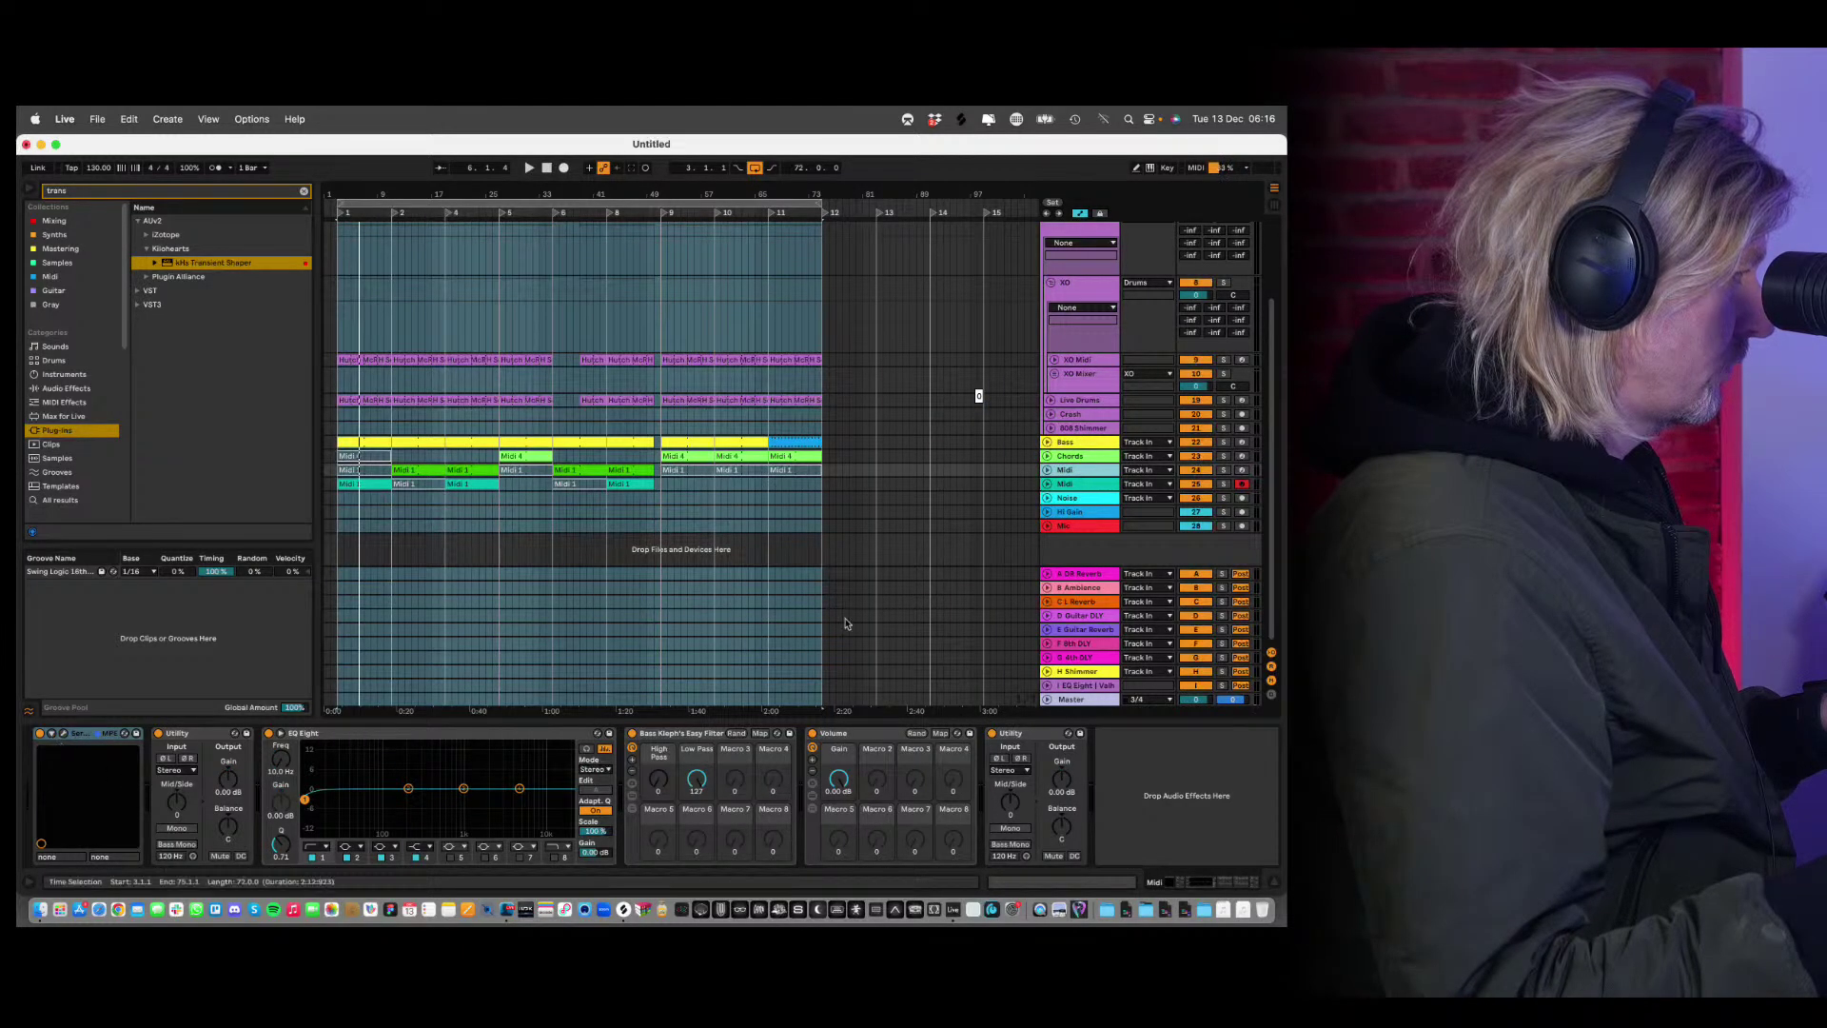
pyautogui.click(1089, 483)
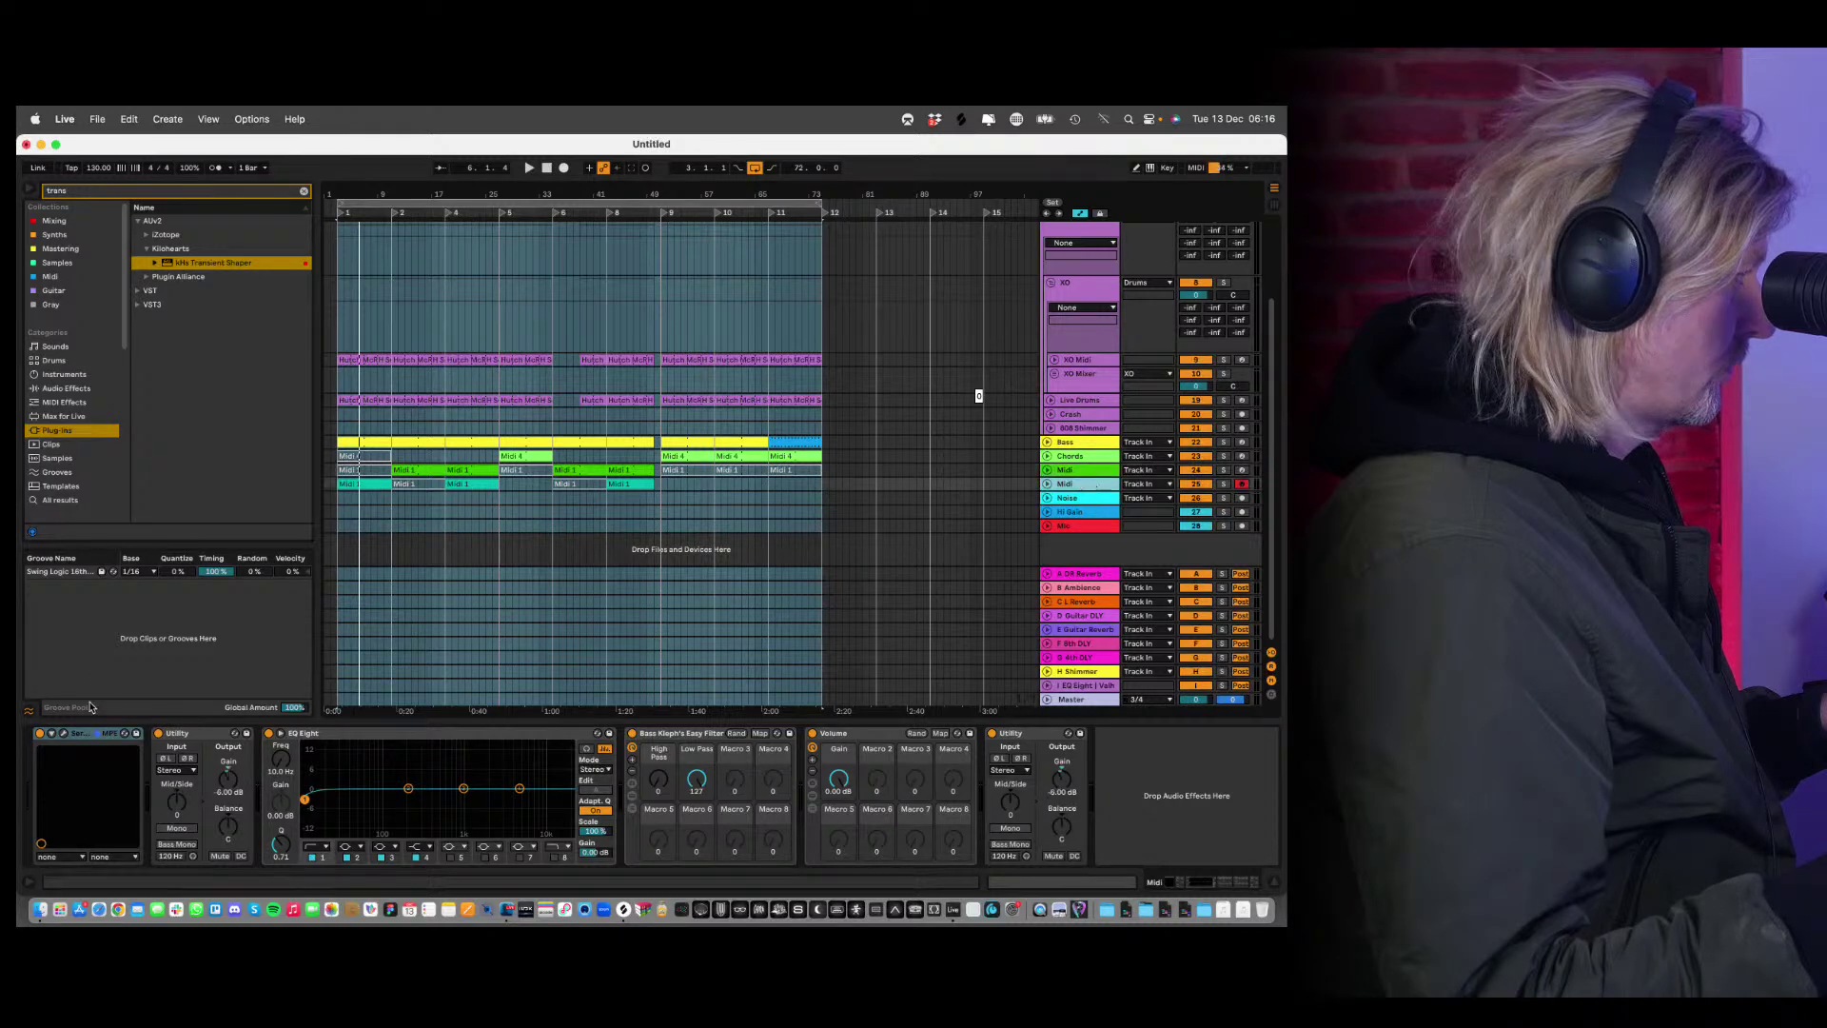
pyautogui.click(65, 735)
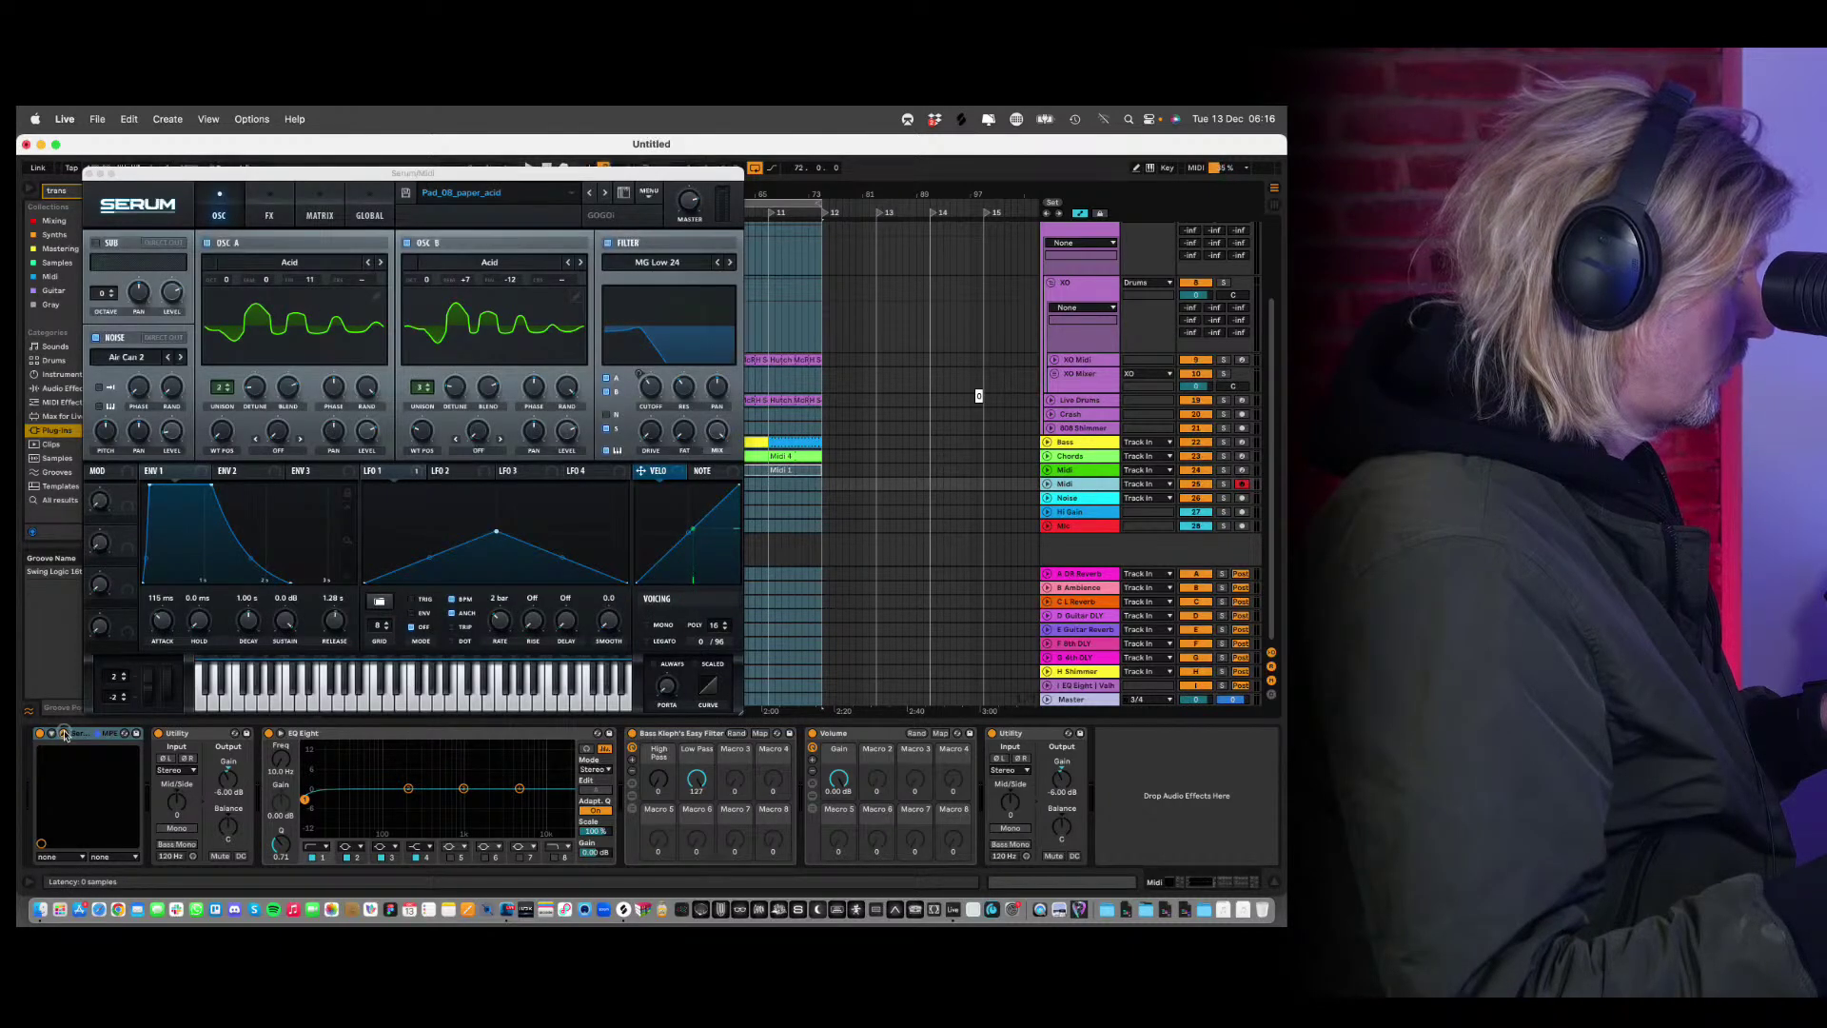
pyautogui.click(65, 735)
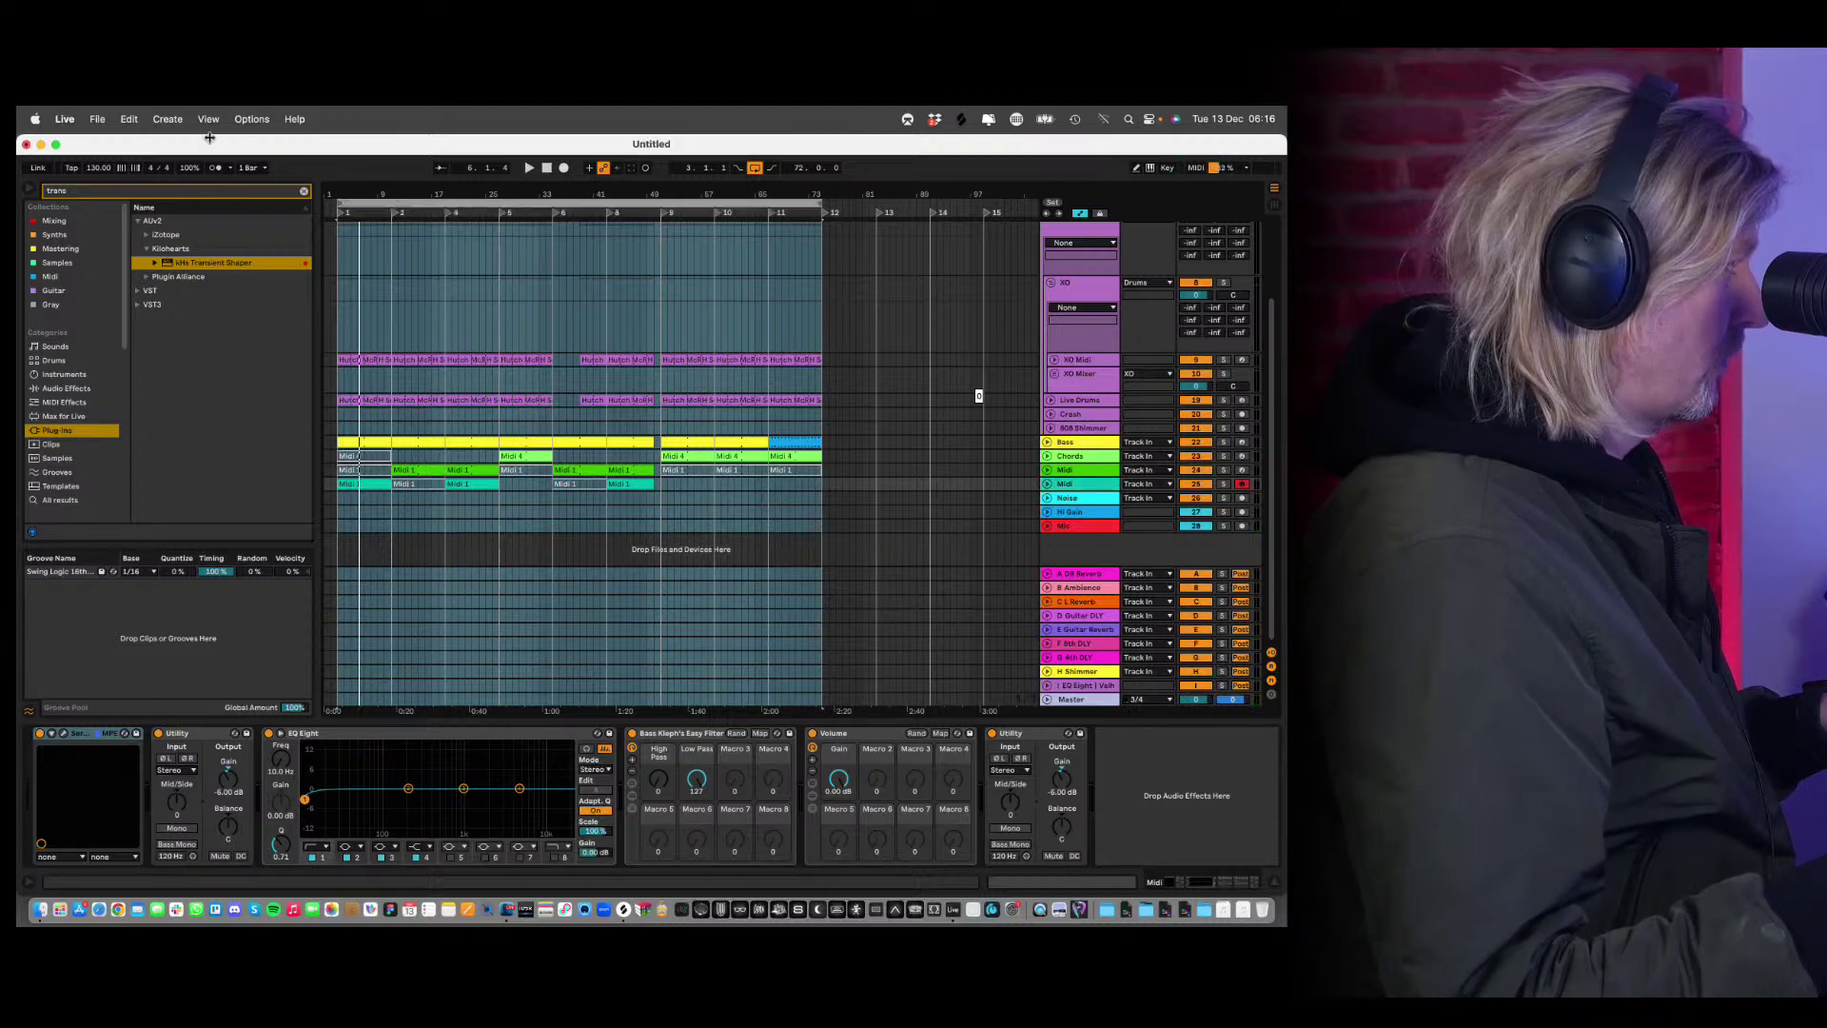
# Save the Live Set as "Paper Acid" in the 2.Splurge folder.
pyautogui.click(97, 119)
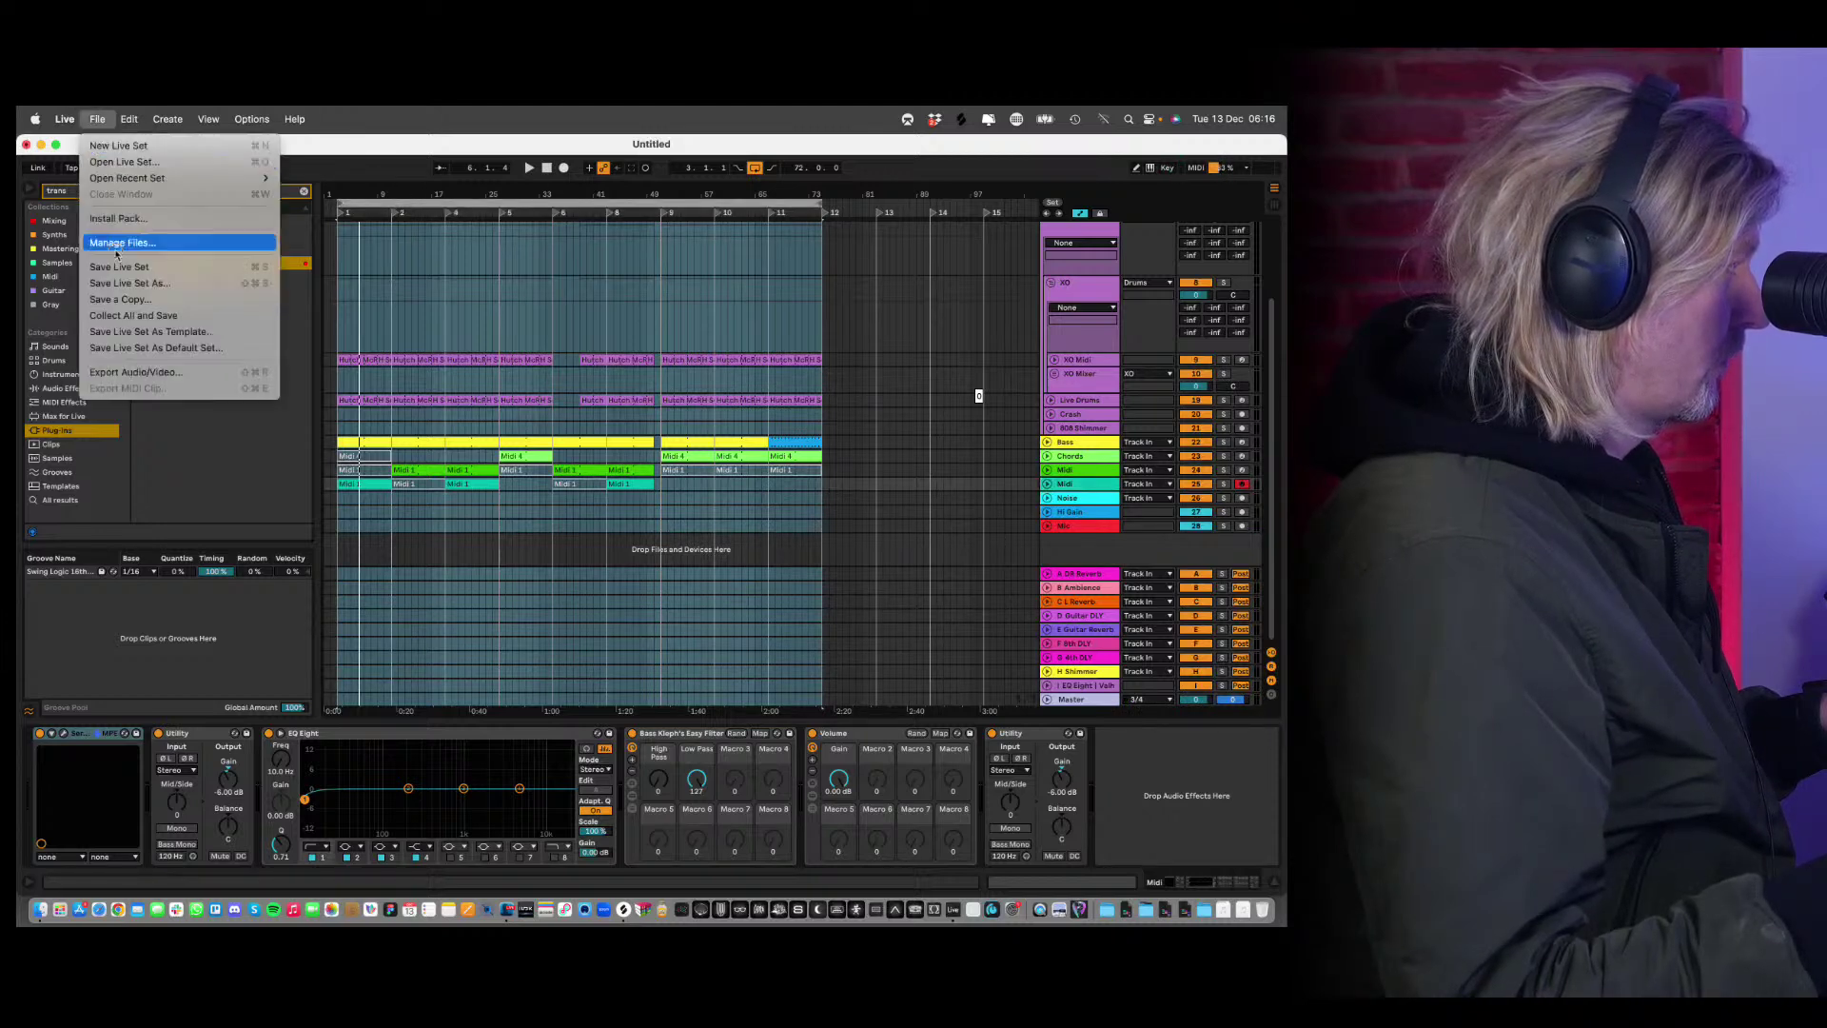
pyautogui.click(157, 285)
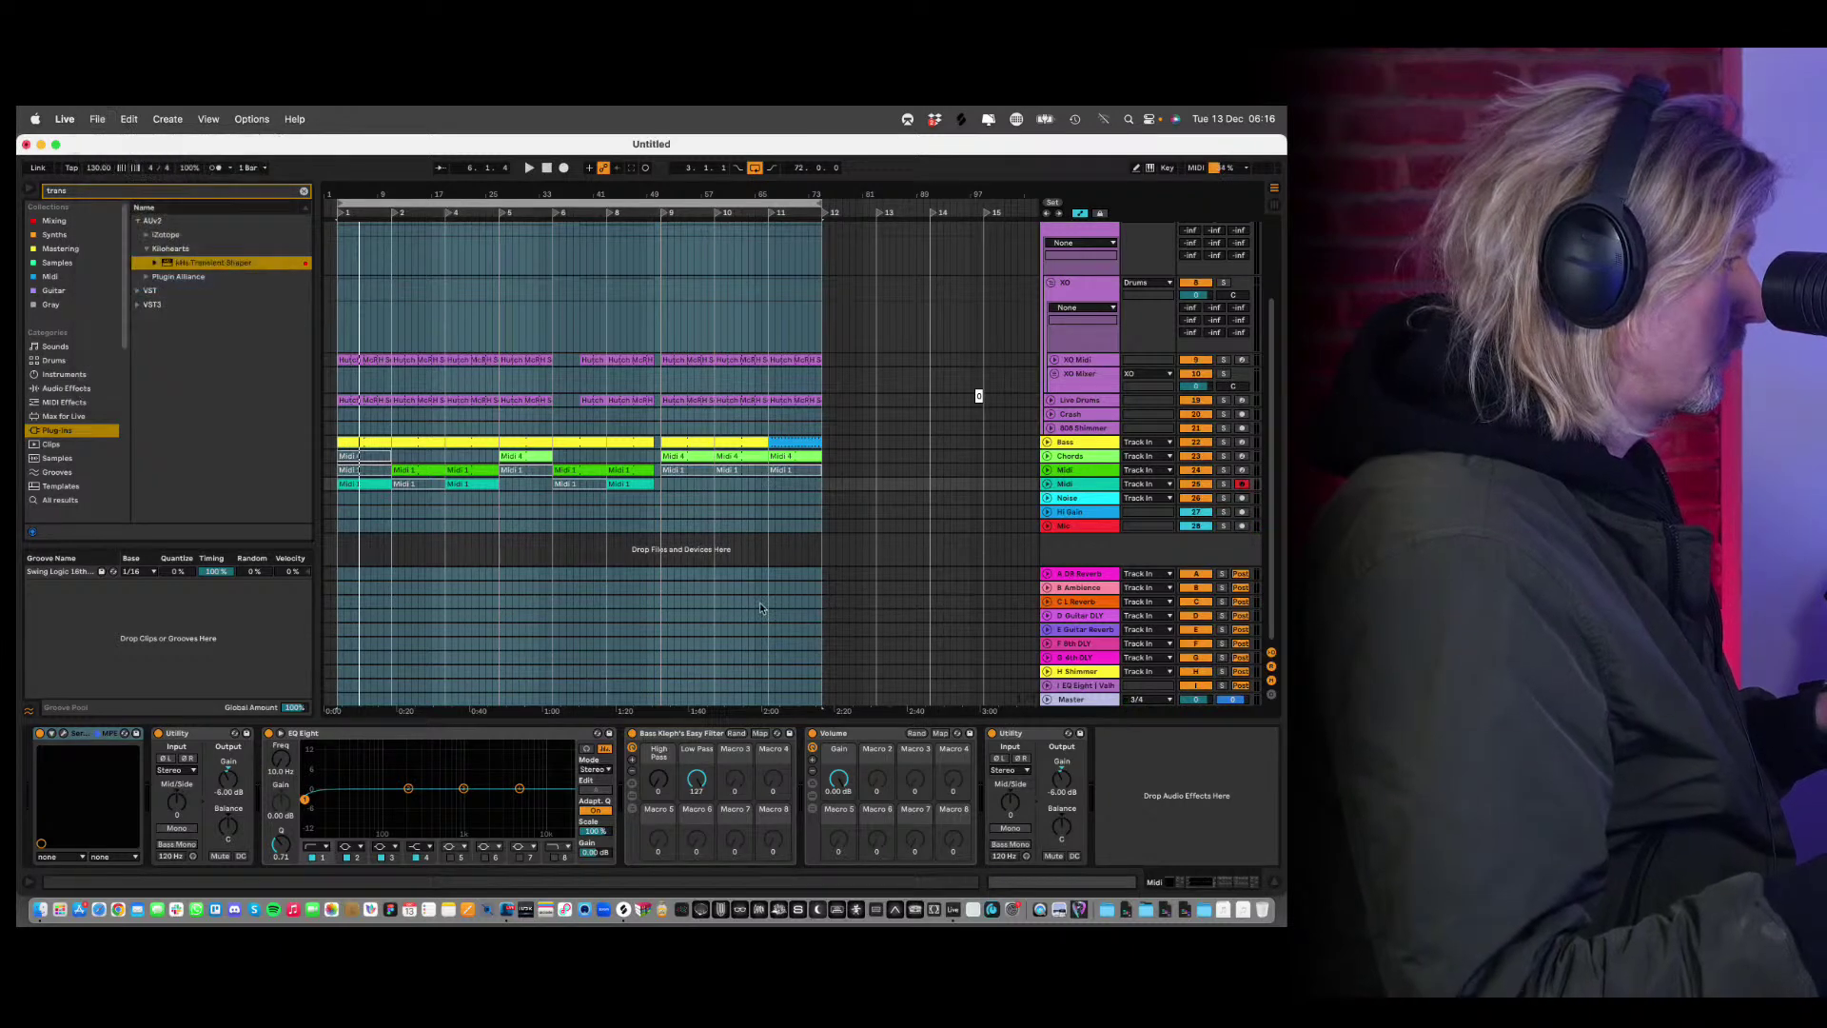
pyautogui.write('Pa')
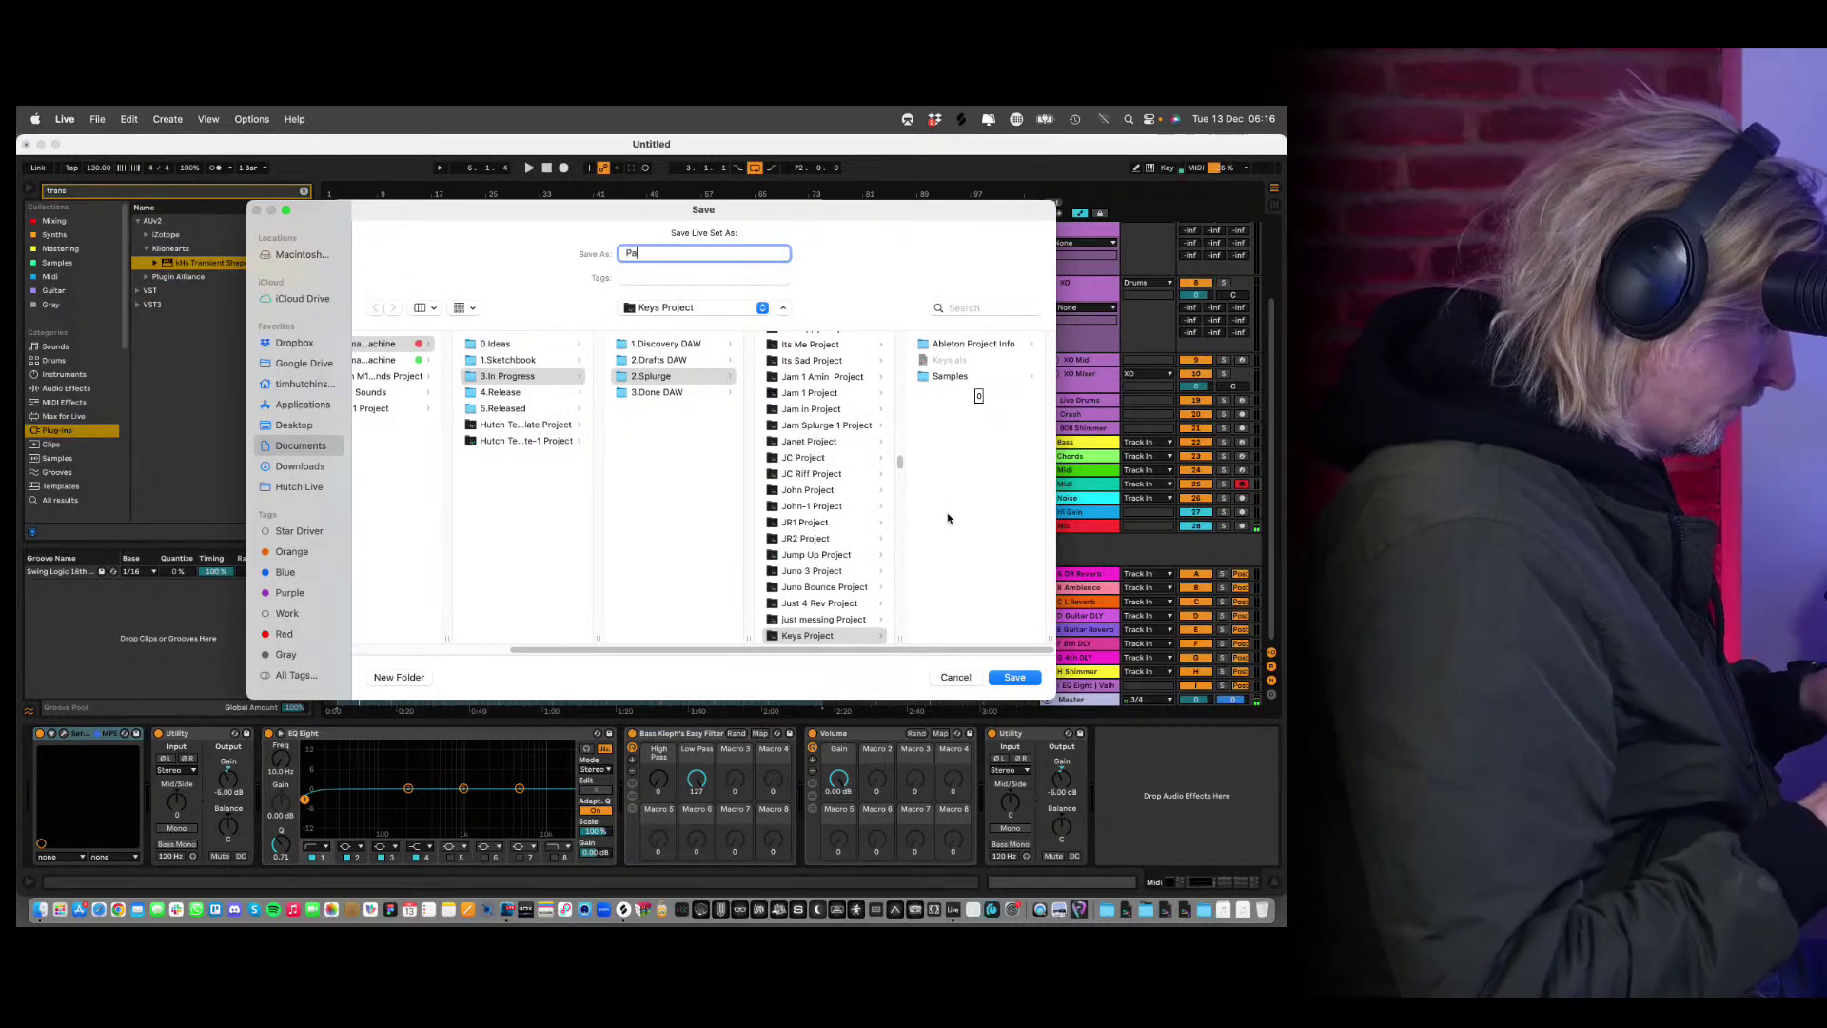
pyautogui.write('rer Acid')
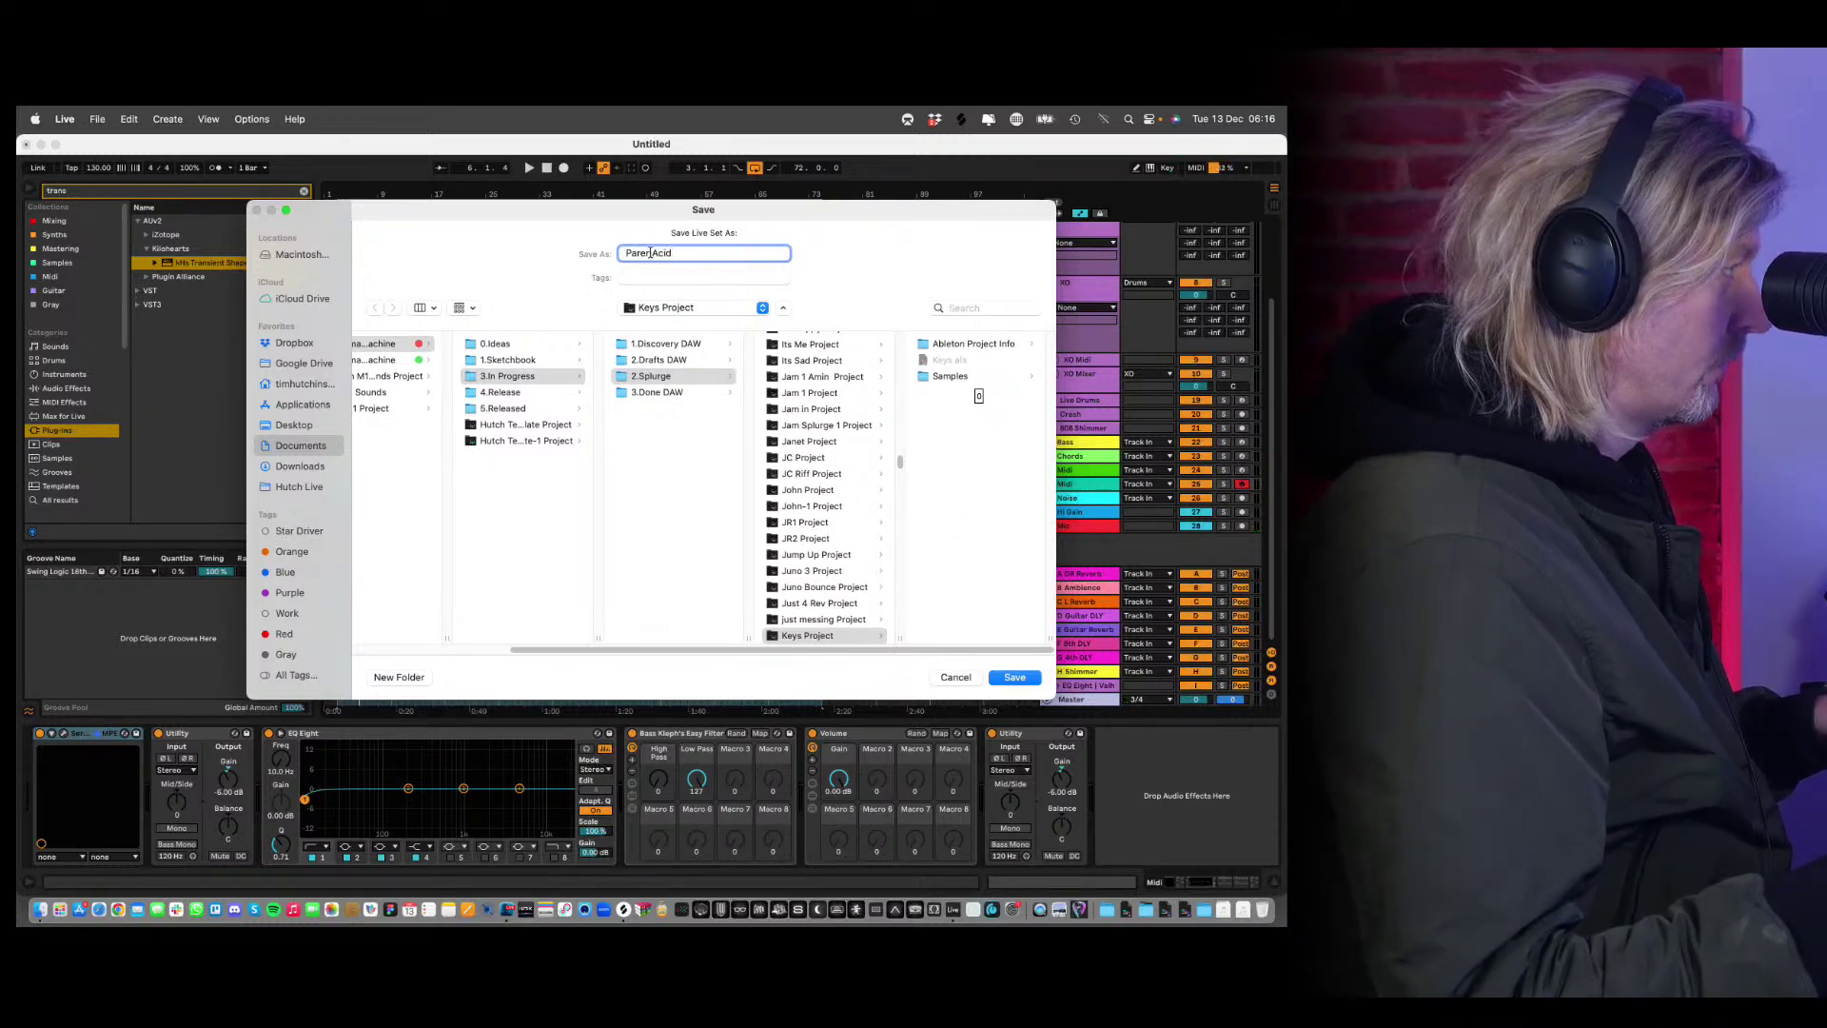
pyautogui.press('Left')
pyautogui.press('Left')
pyautogui.press('Left')
pyautogui.press('Left')
pyautogui.press('Left')
pyautogui.press('Left')
pyautogui.press('Left')
pyautogui.press('BackSpace')
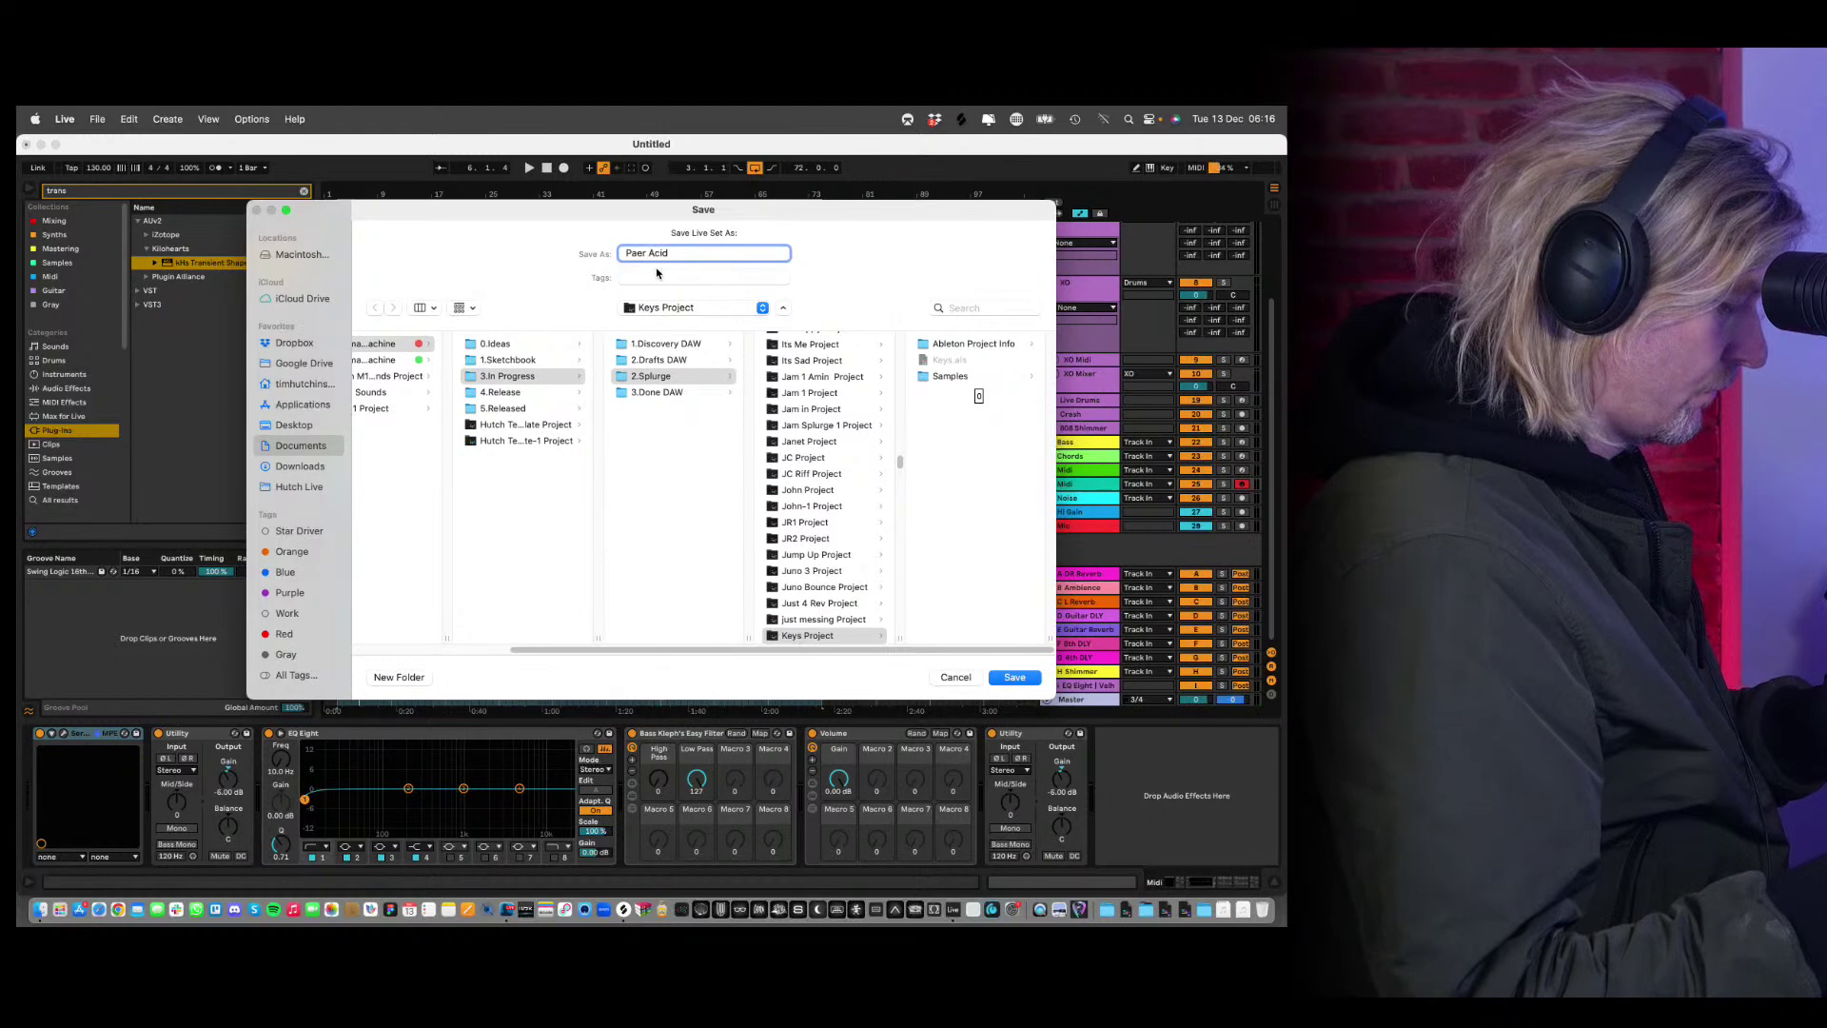
pyautogui.write('p')
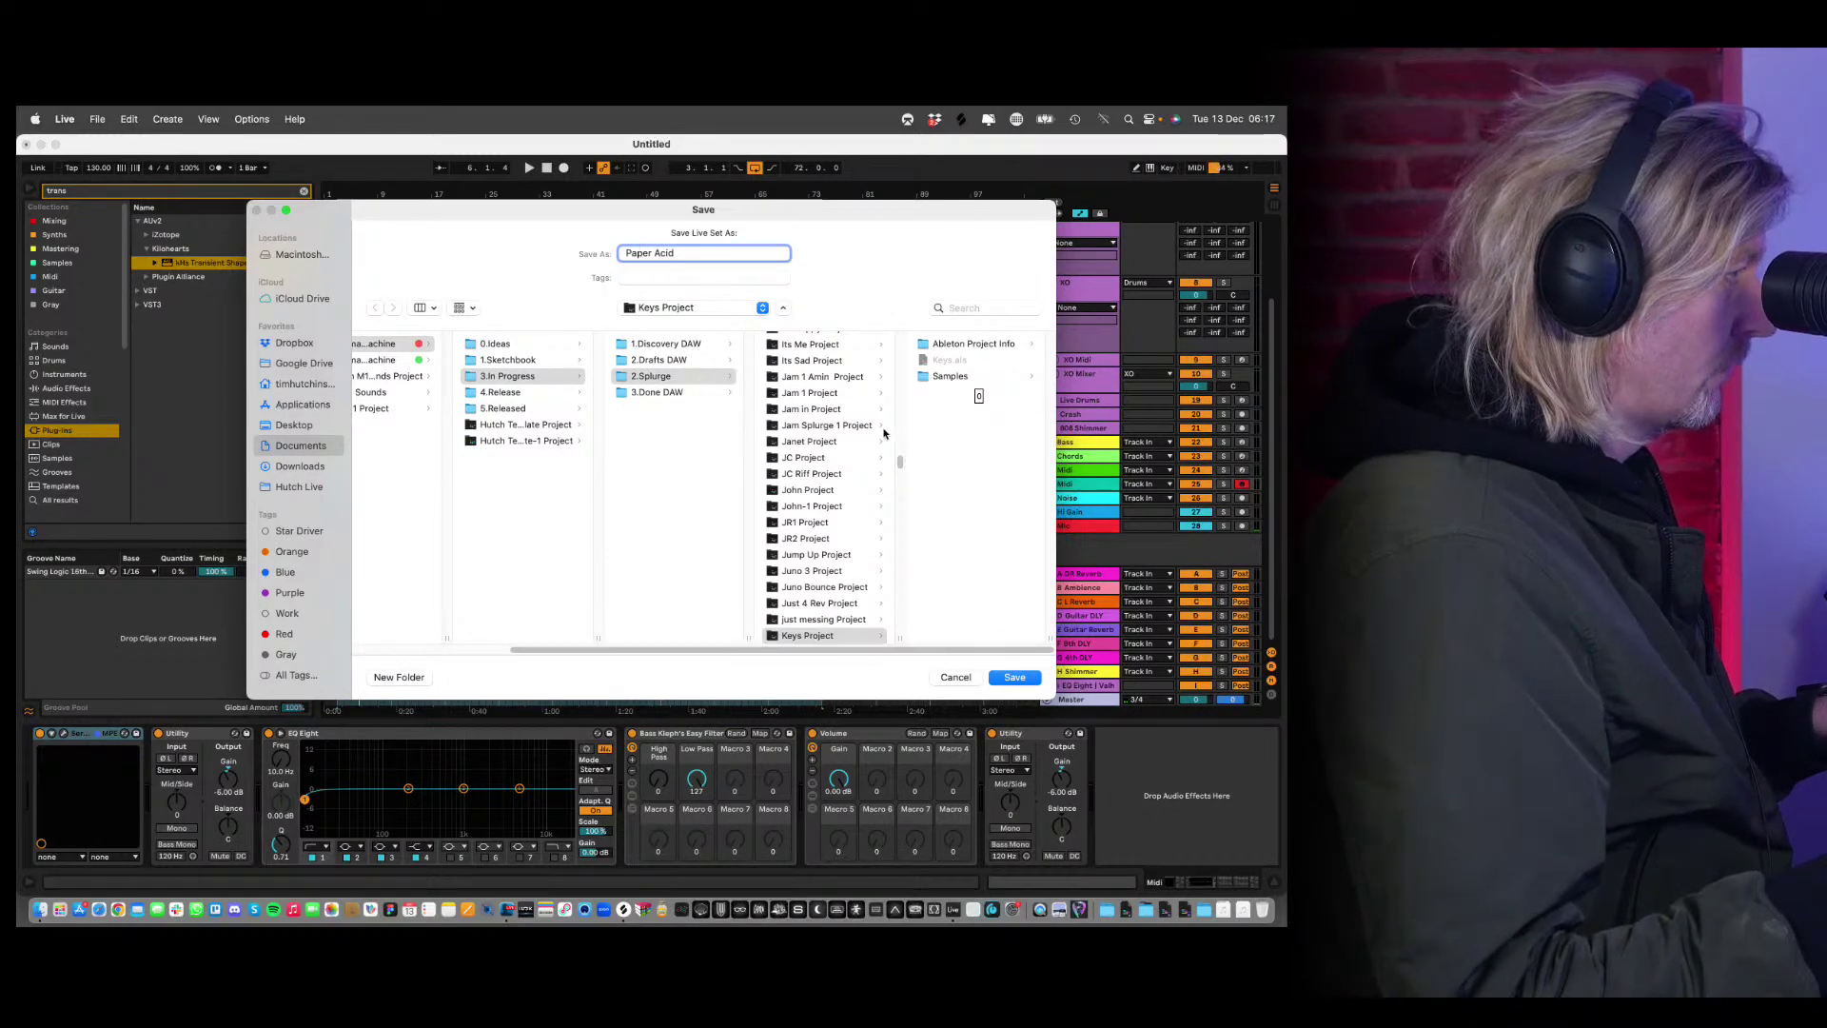
pyautogui.press('super+Up')
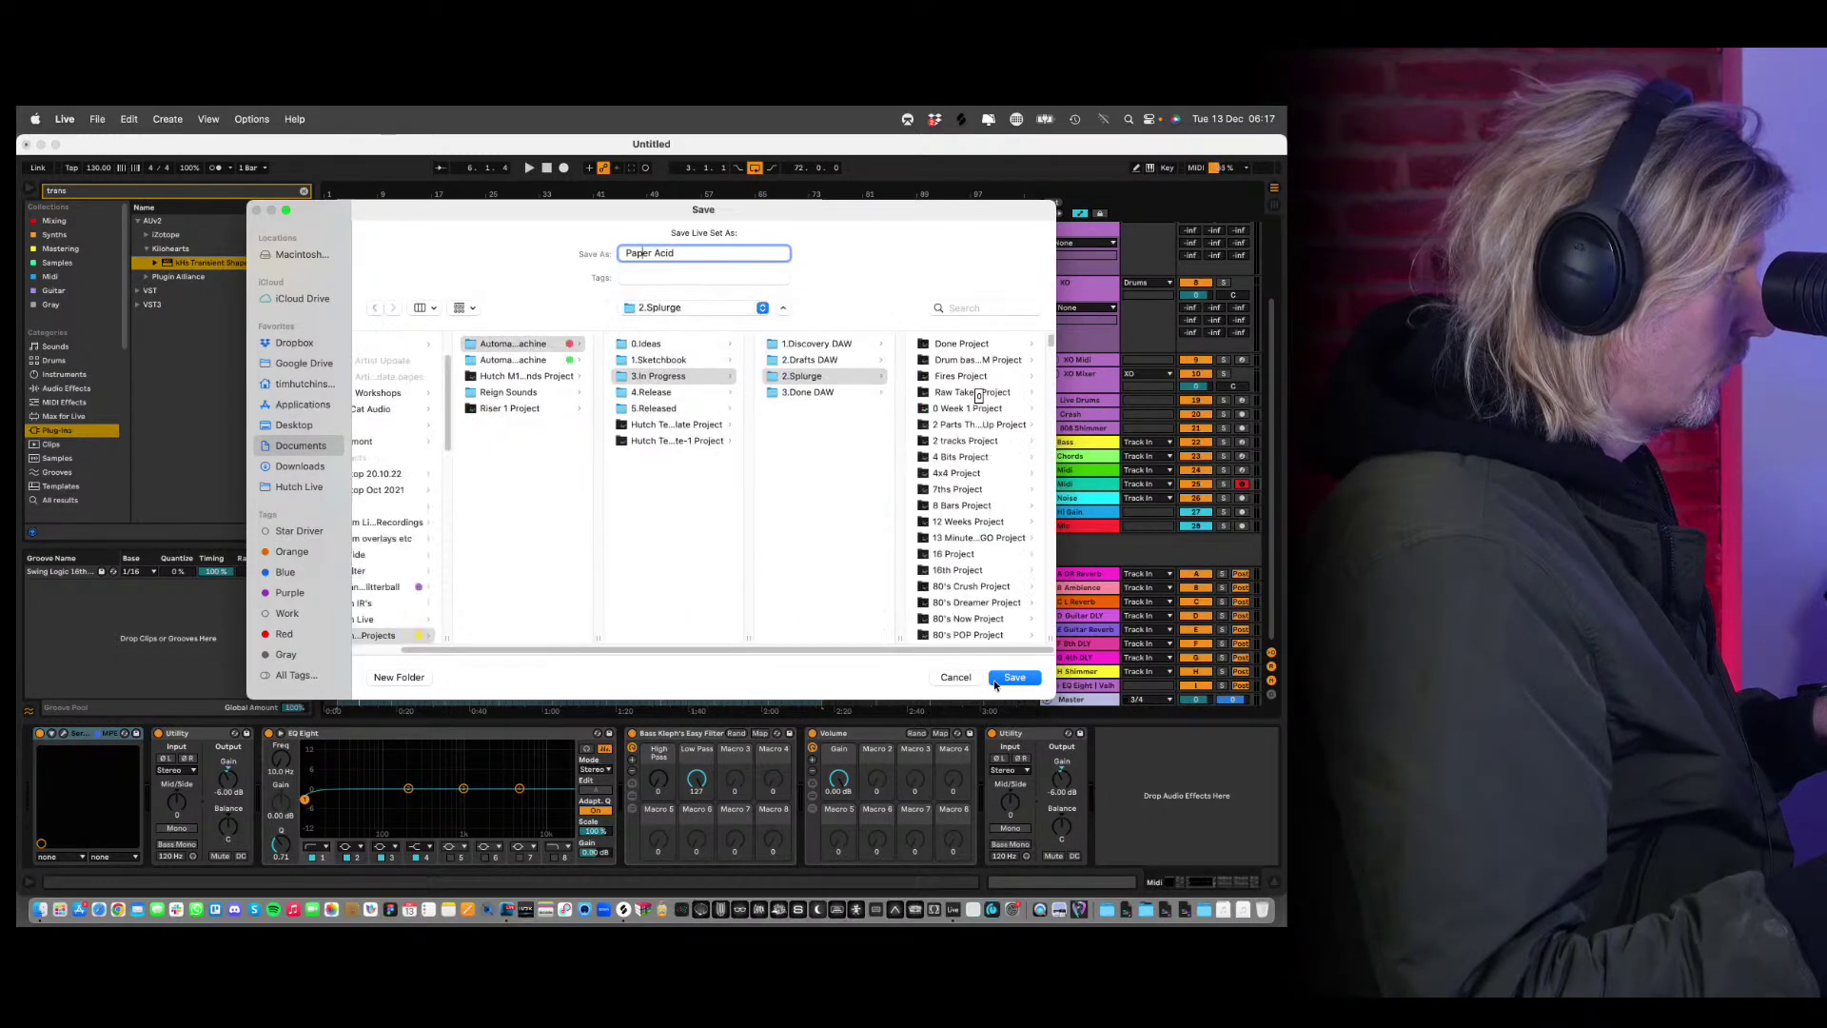
pyautogui.click(1015, 677)
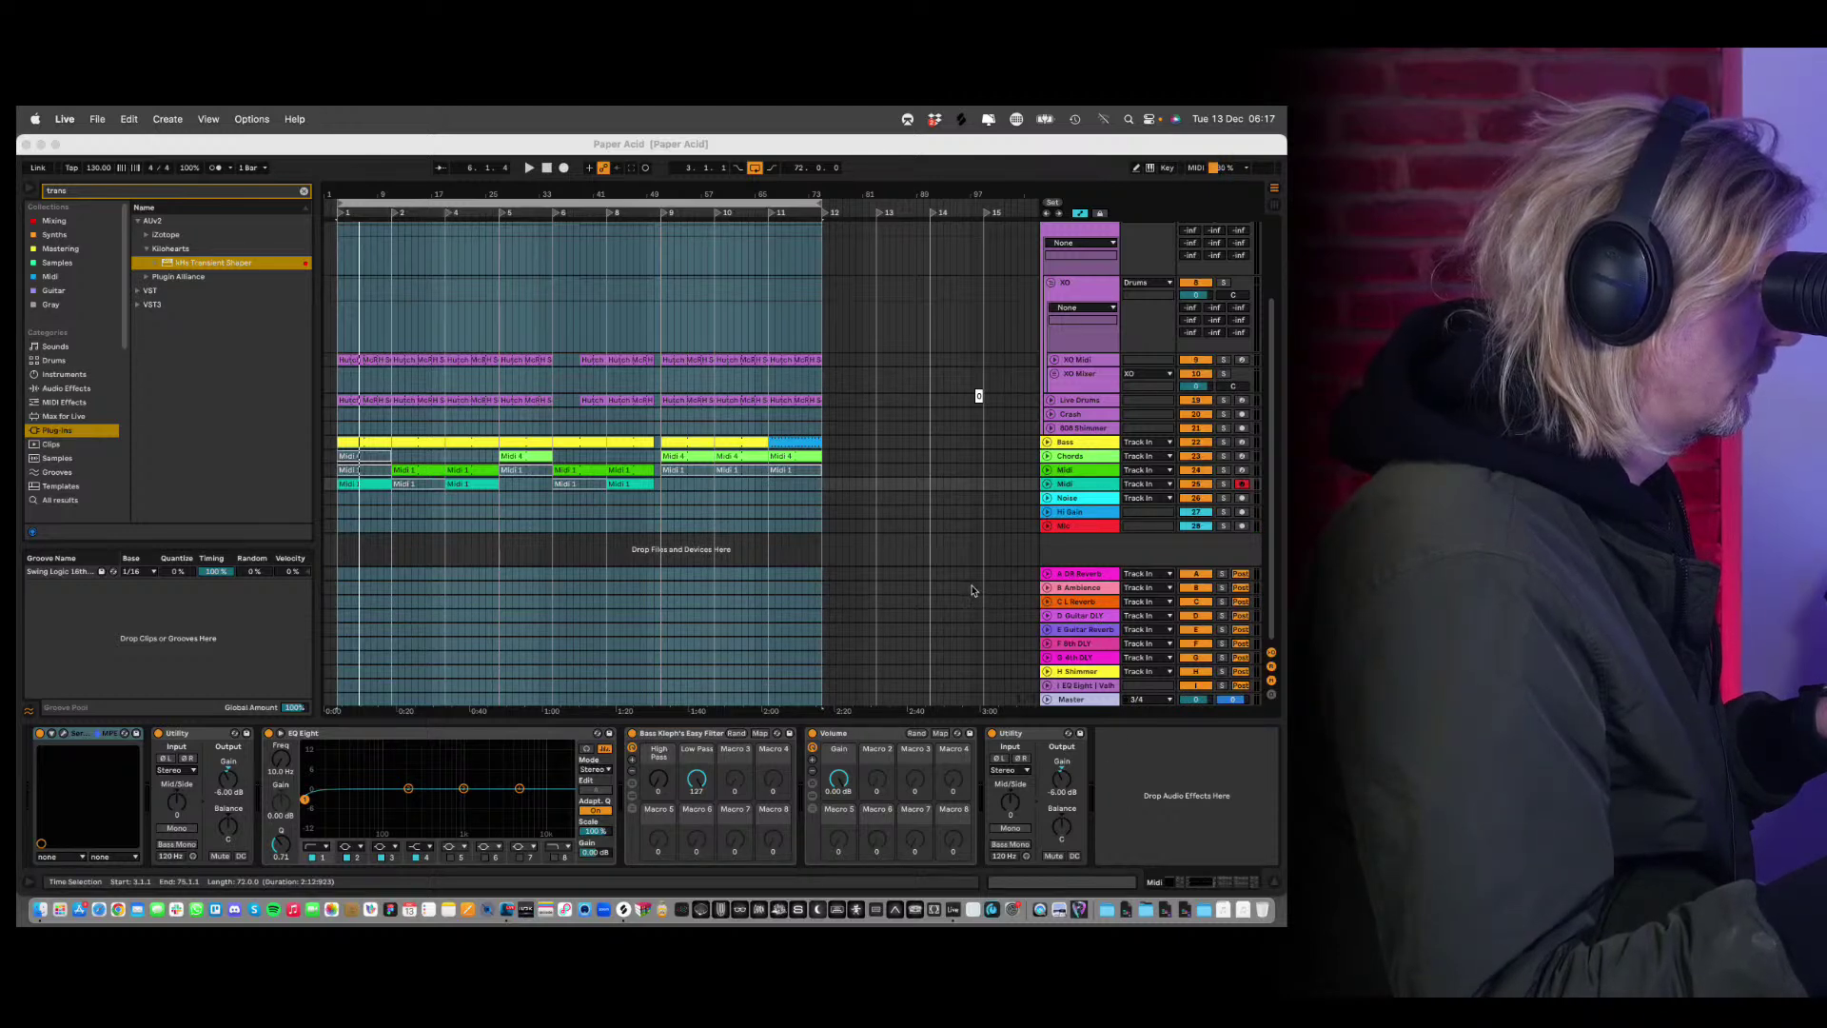
# Export the Master track from bar 3 for 72 bars as a 24-bit WAV and MP3 named "Paper Acid".
pyautogui.click(1087, 475)
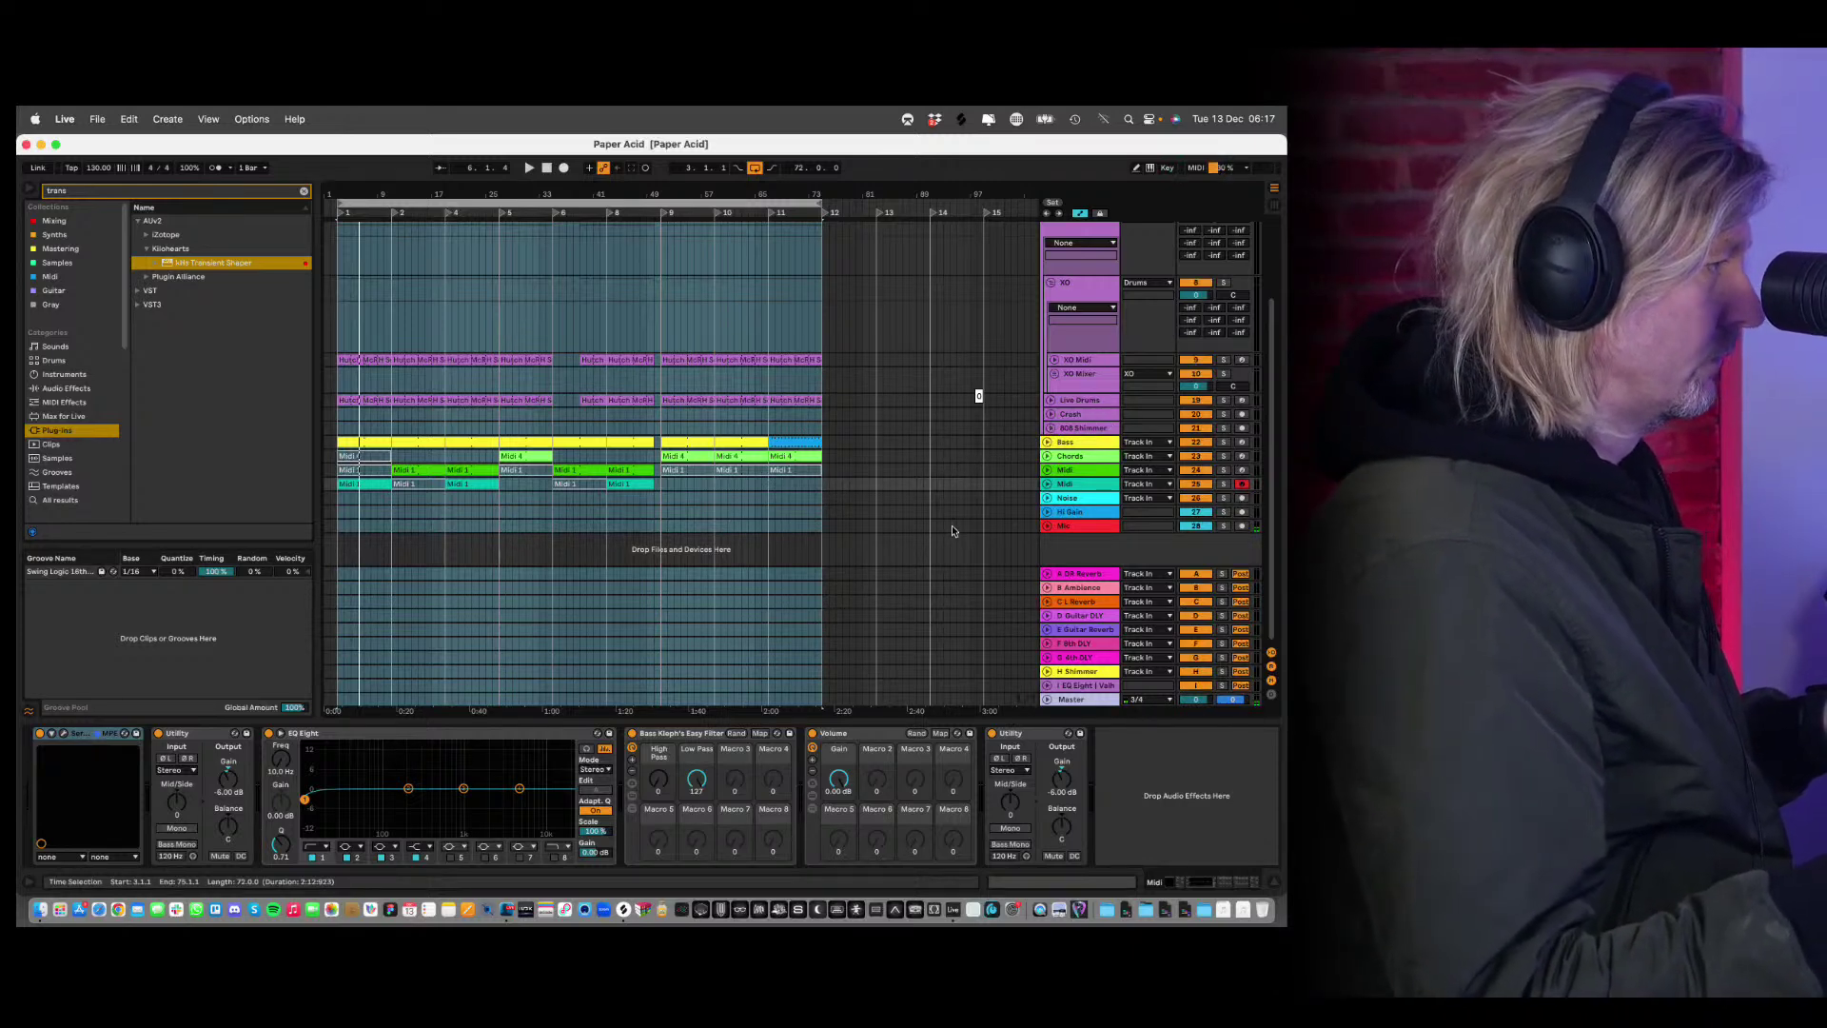
pyautogui.click(1066, 443)
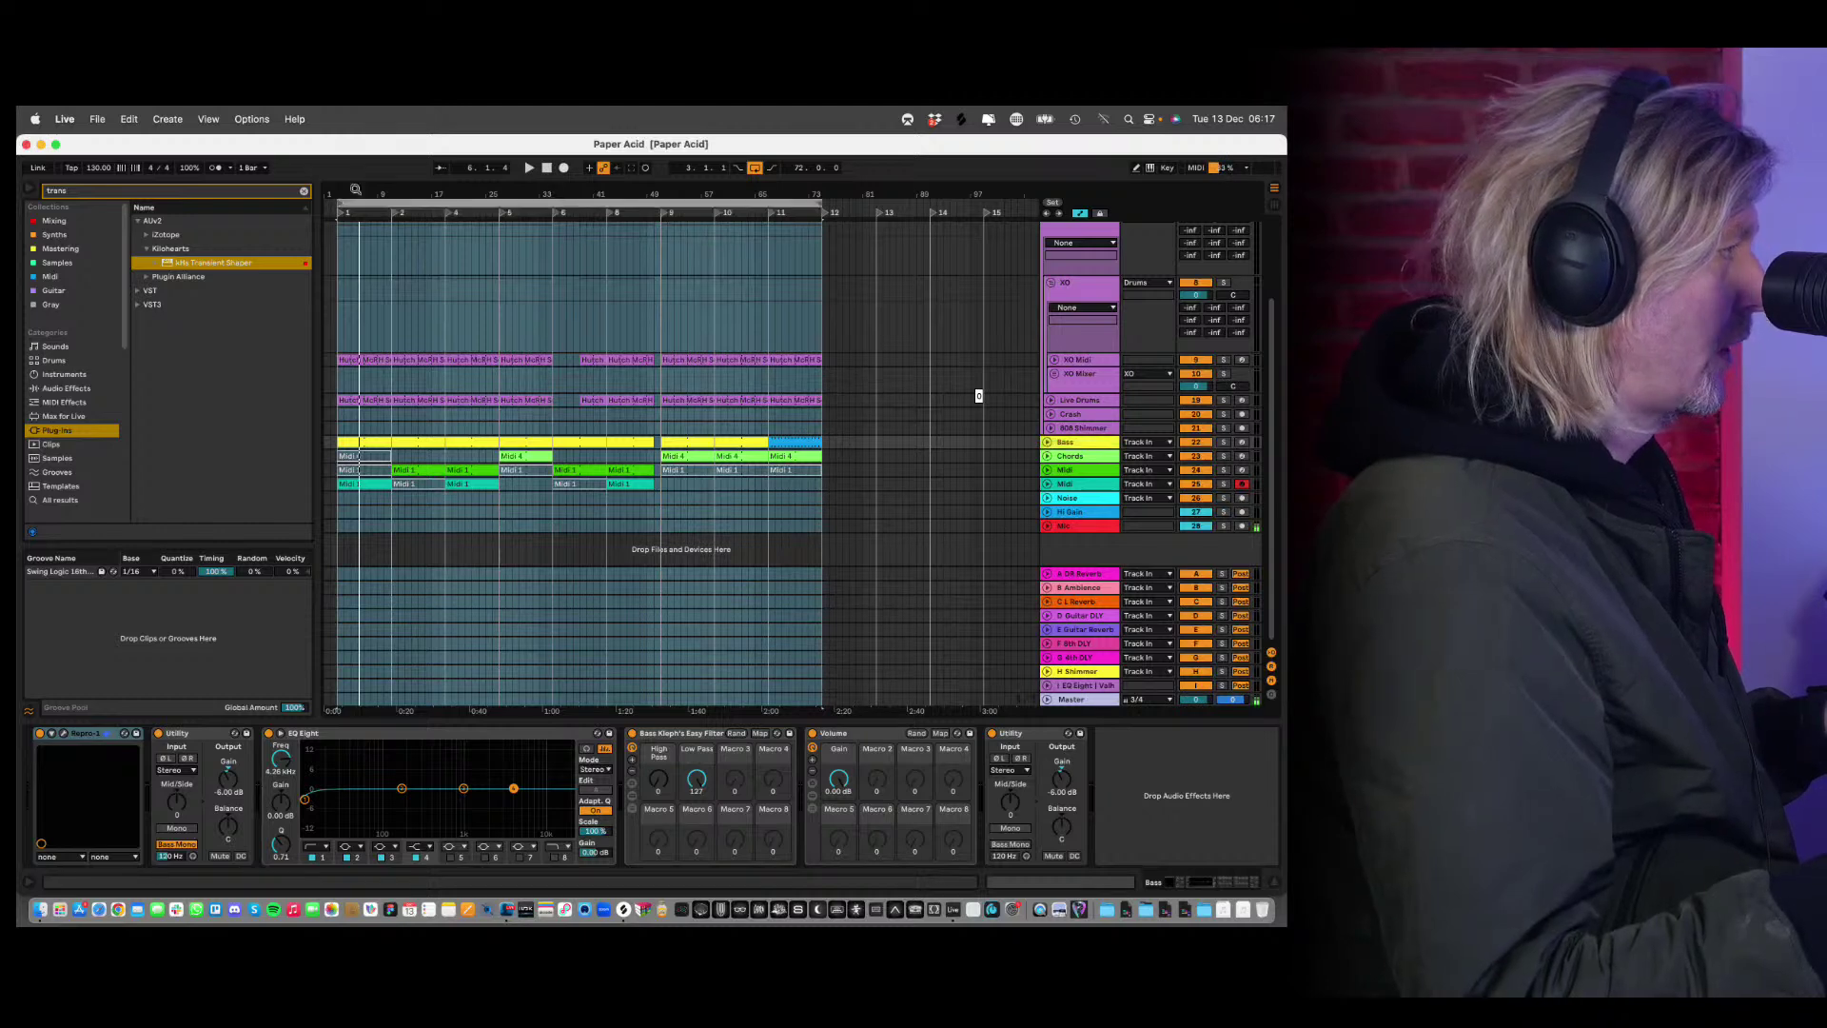
pyautogui.click(96, 118)
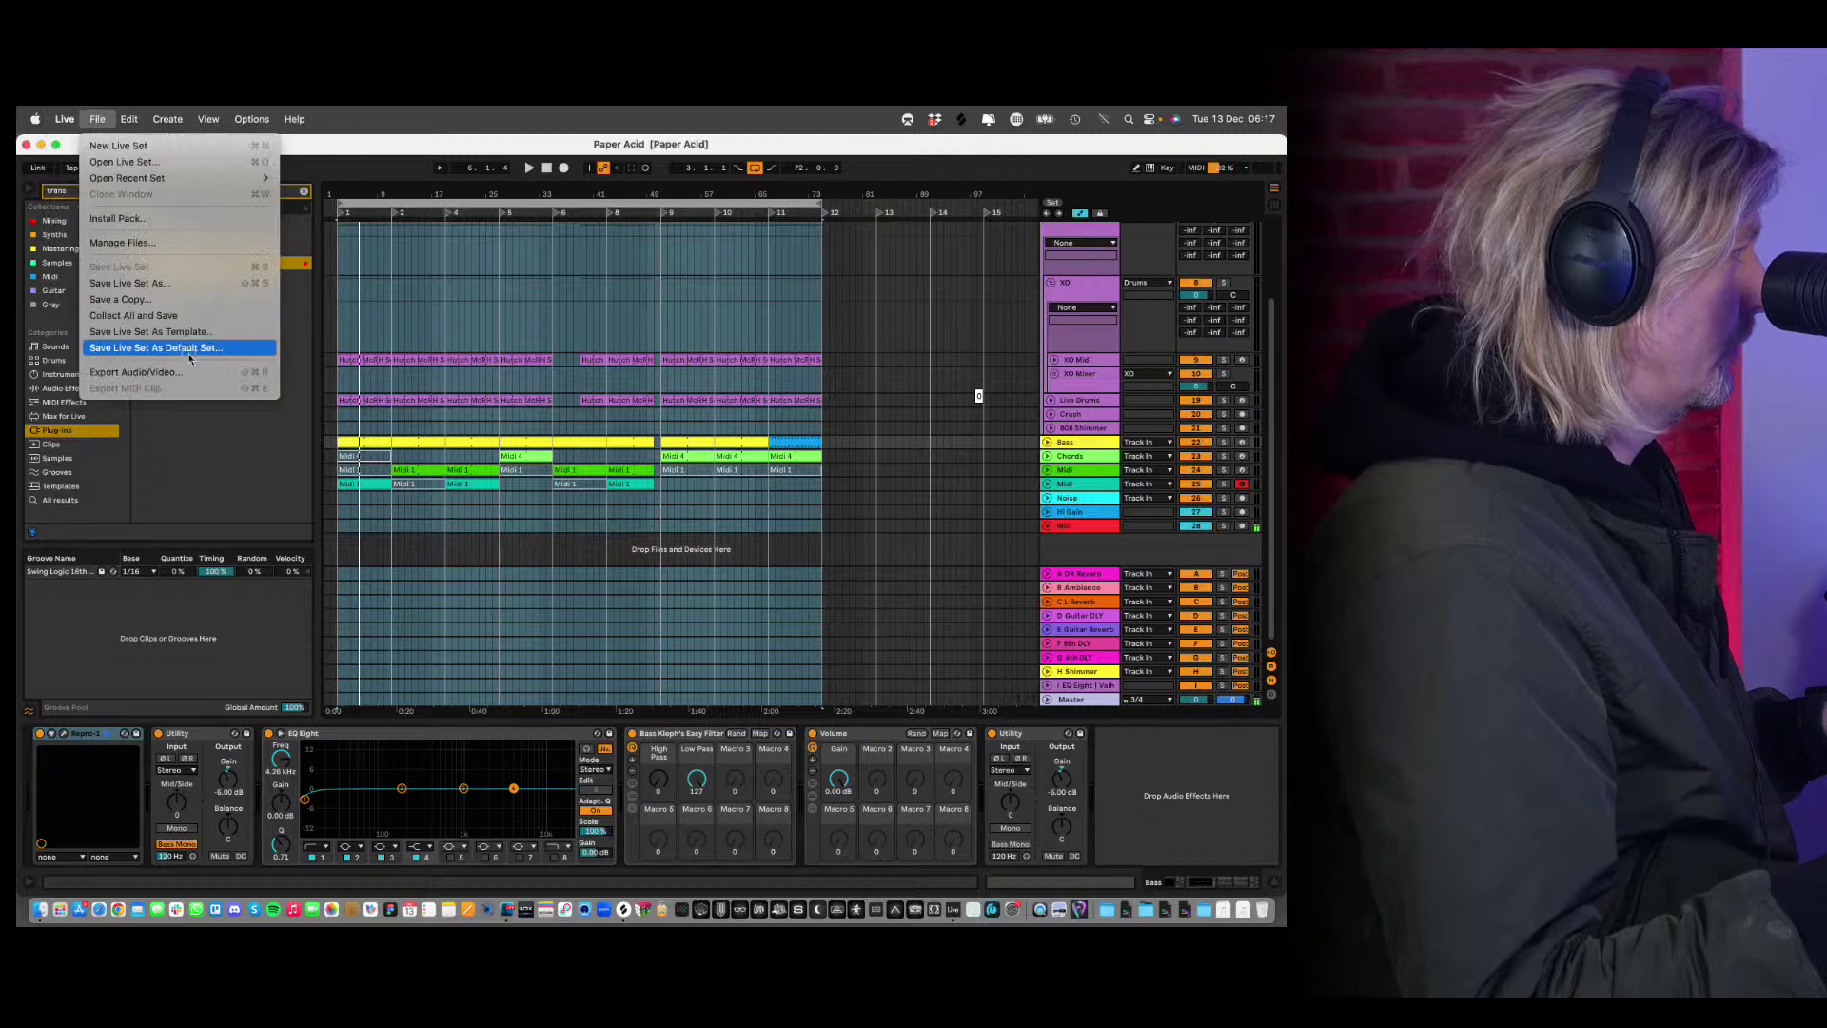
pyautogui.click(133, 372)
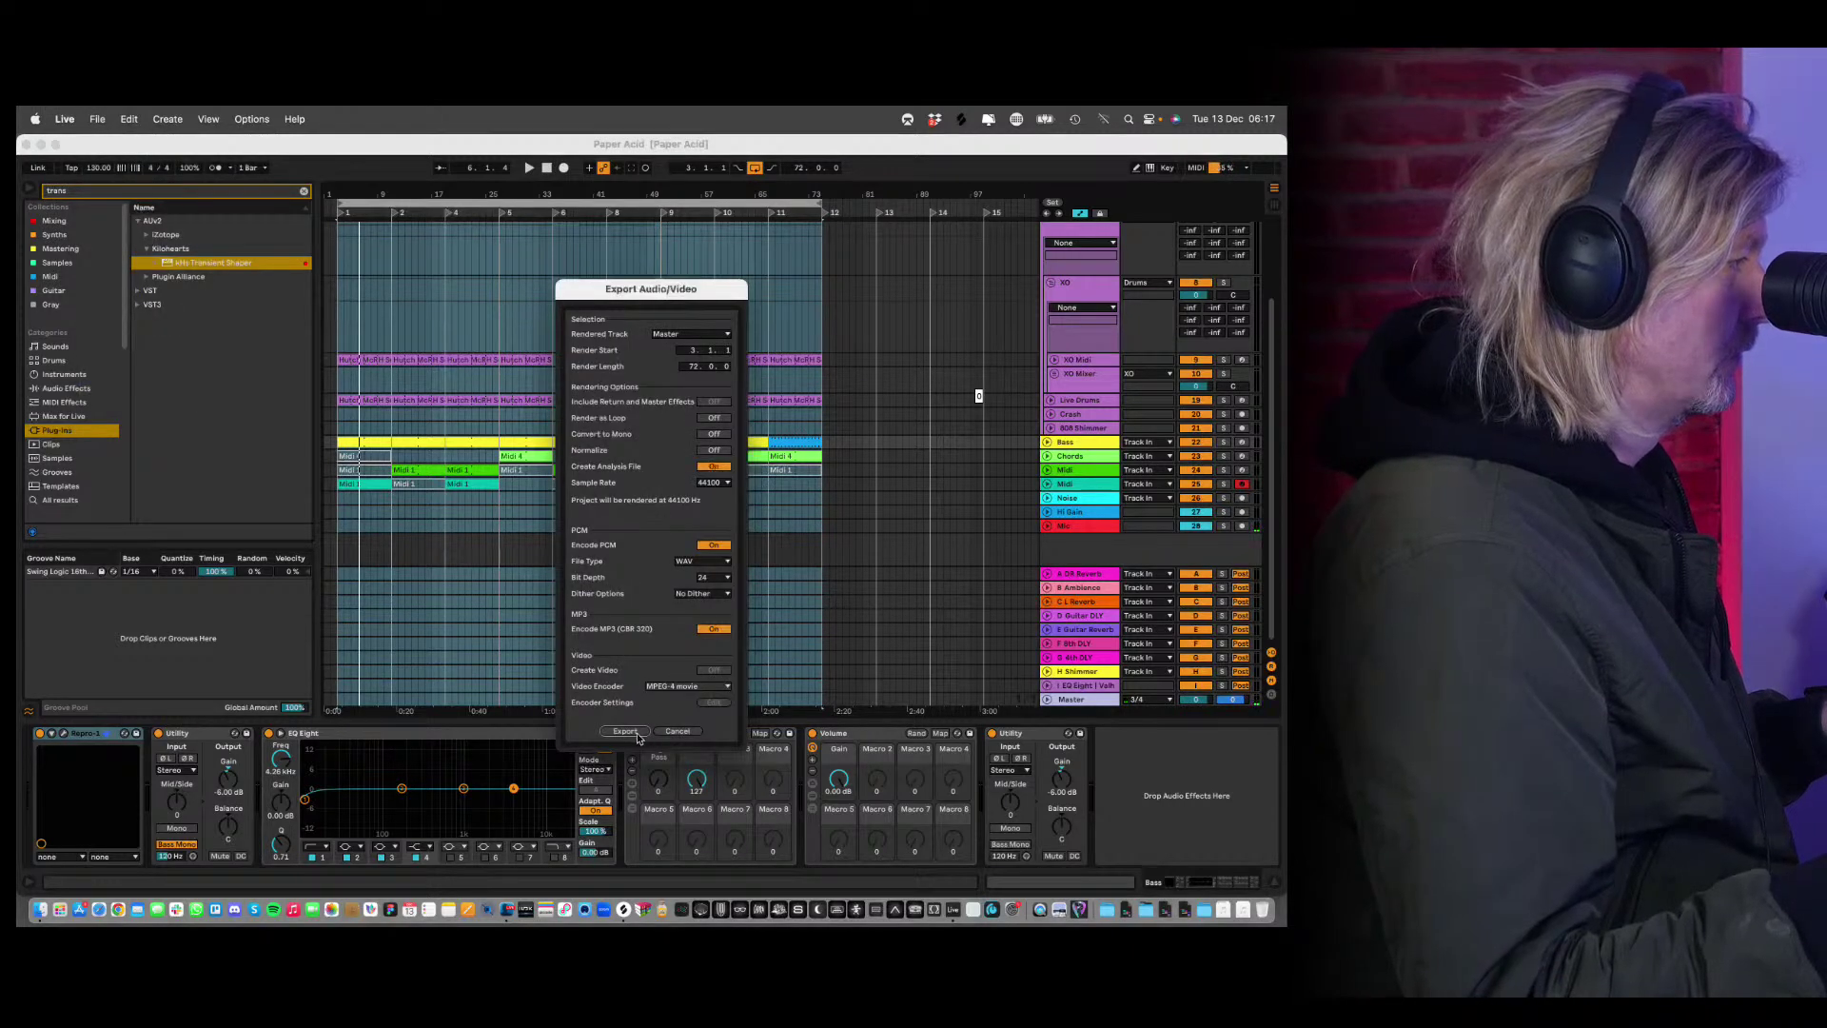
pyautogui.click(628, 732)
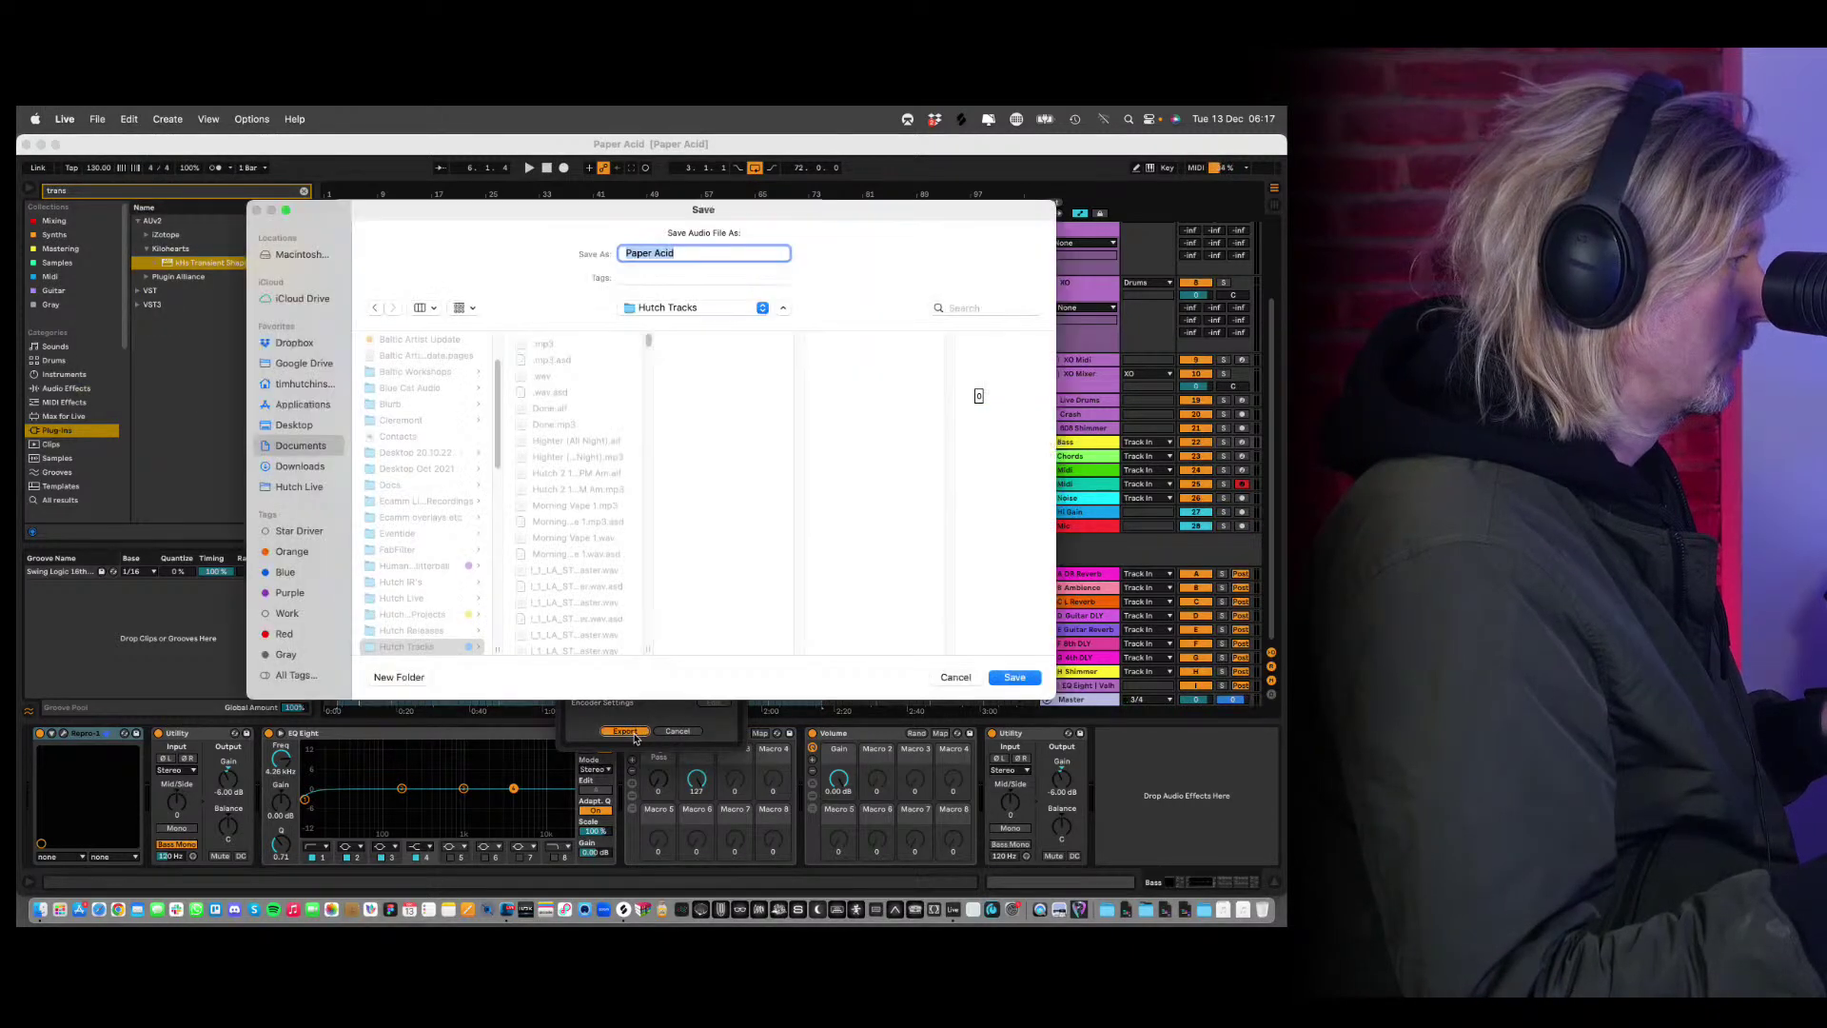
pyautogui.click(1013, 679)
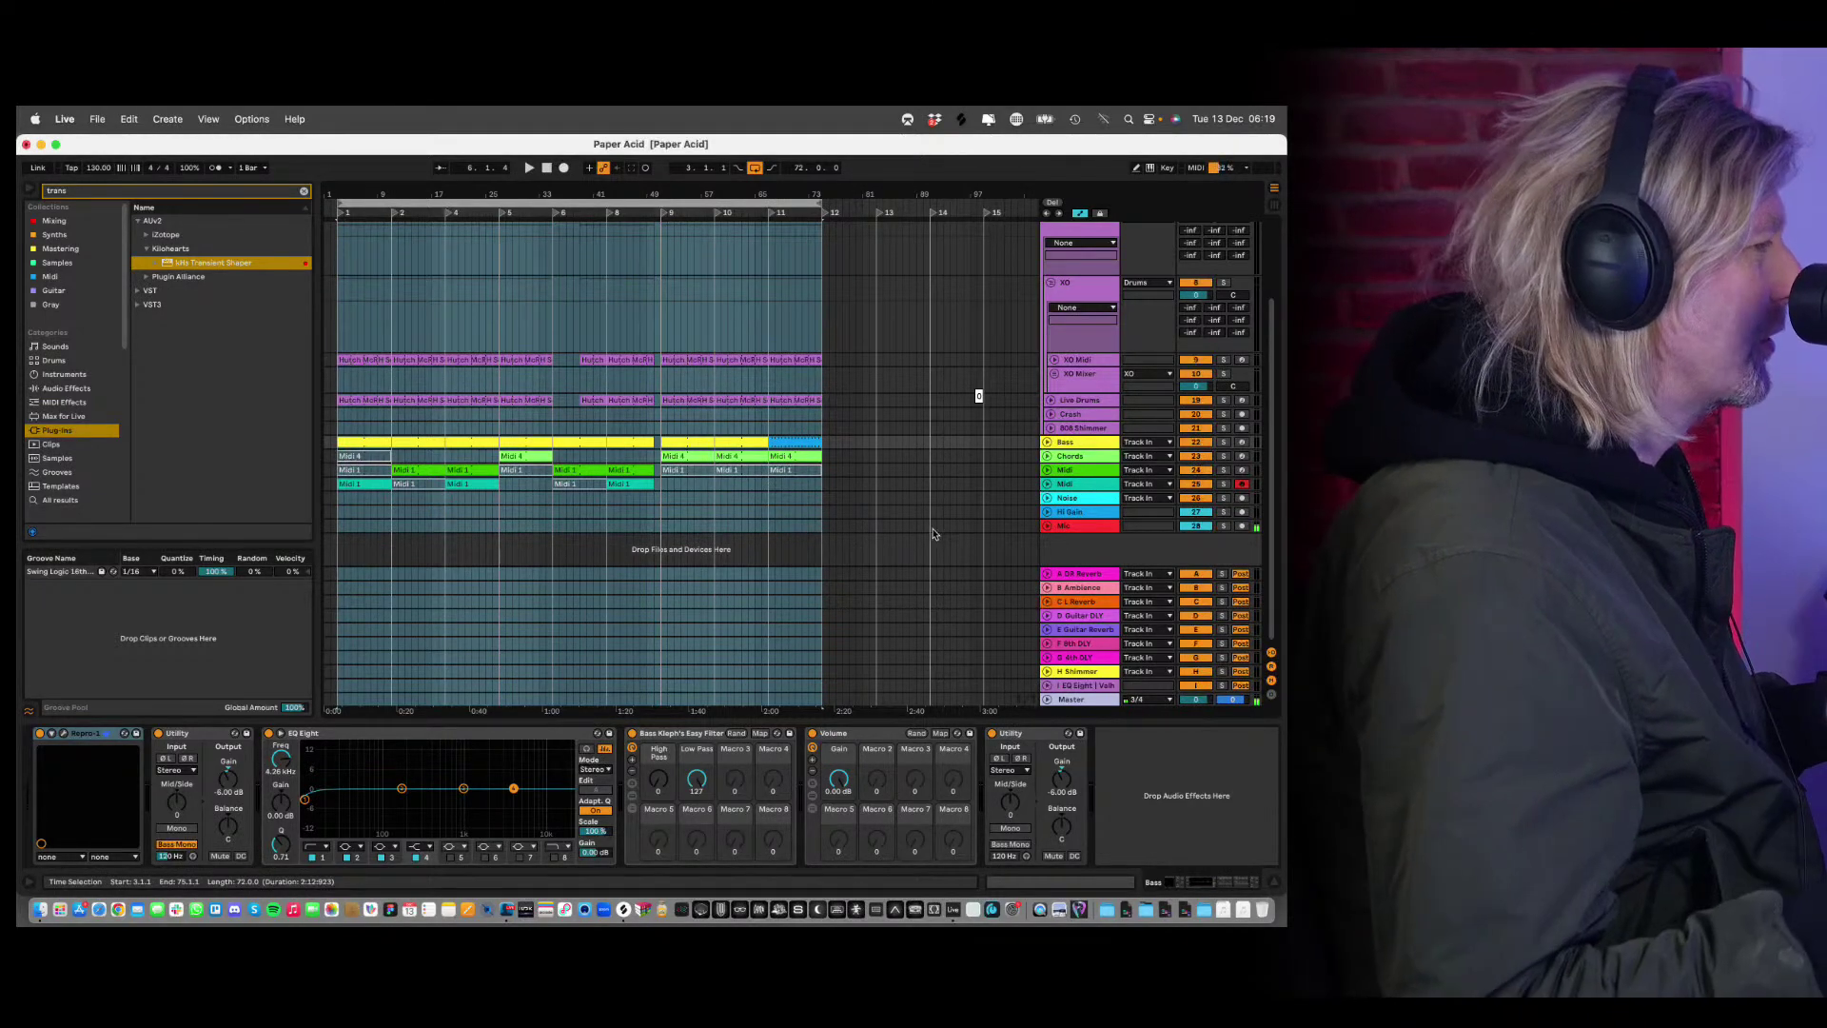
pyautogui.click(826, 525)
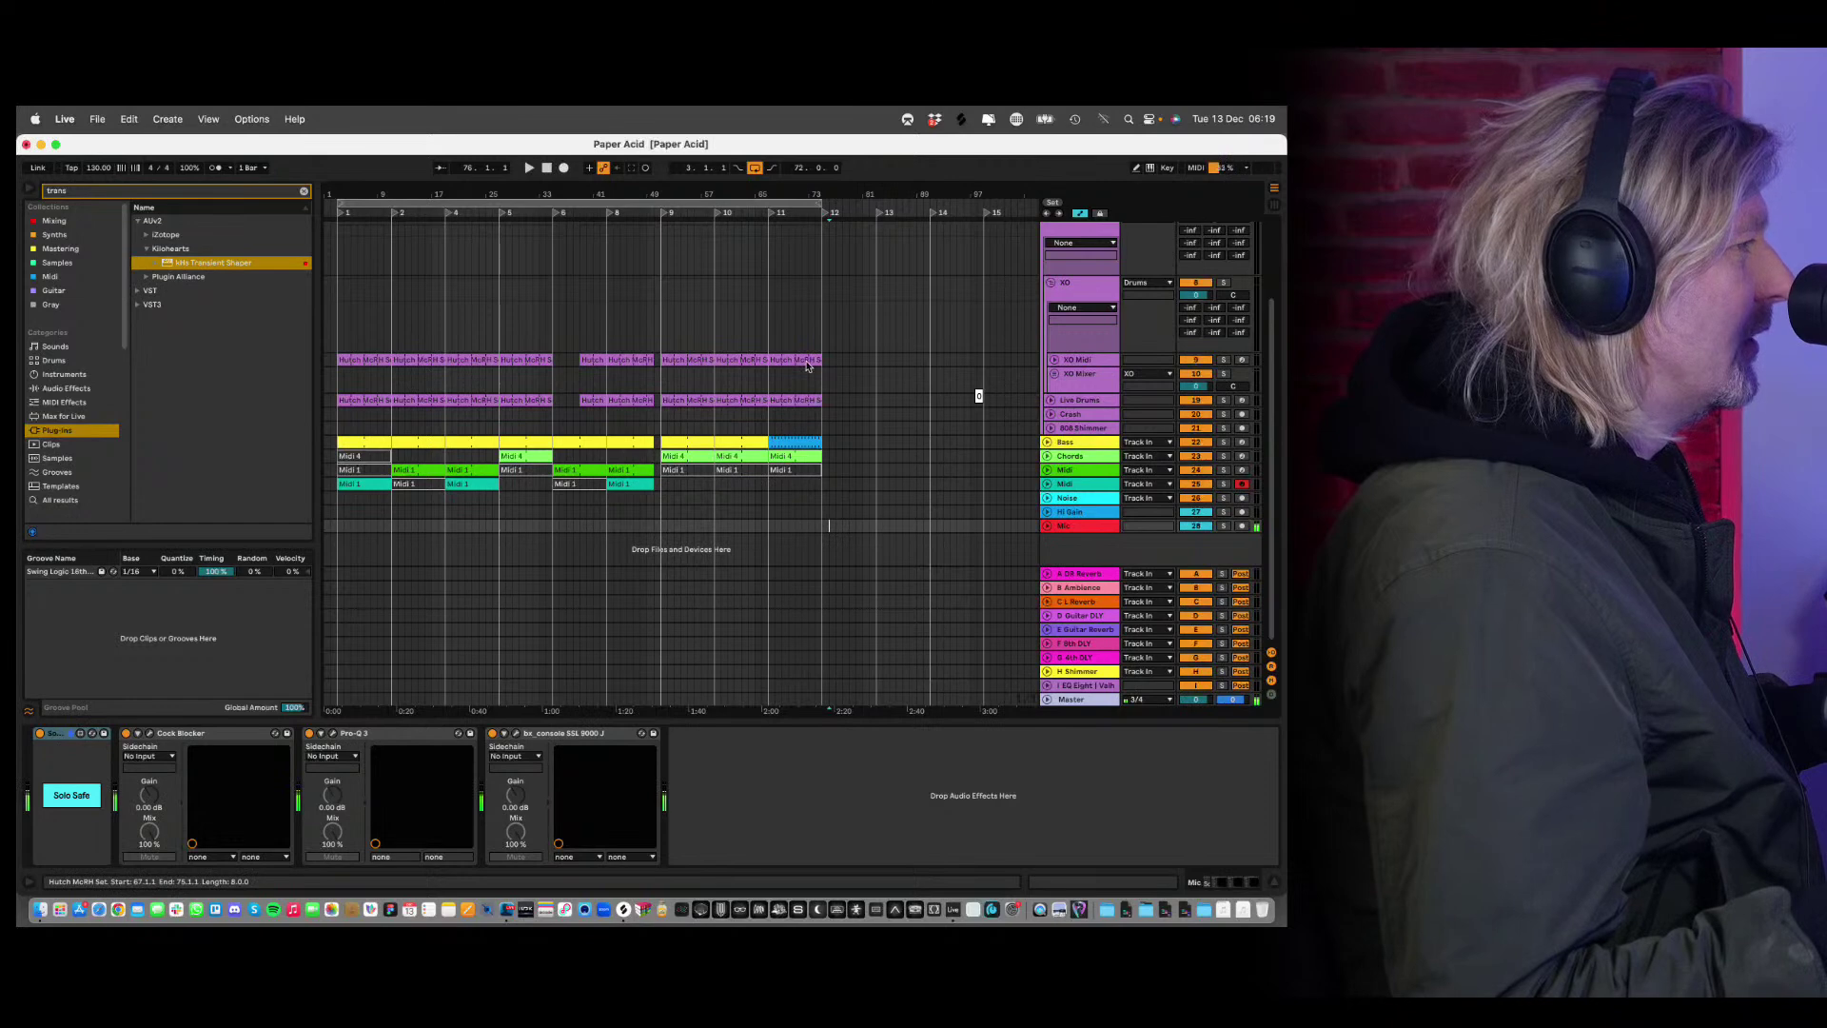
pyautogui.click(1080, 360)
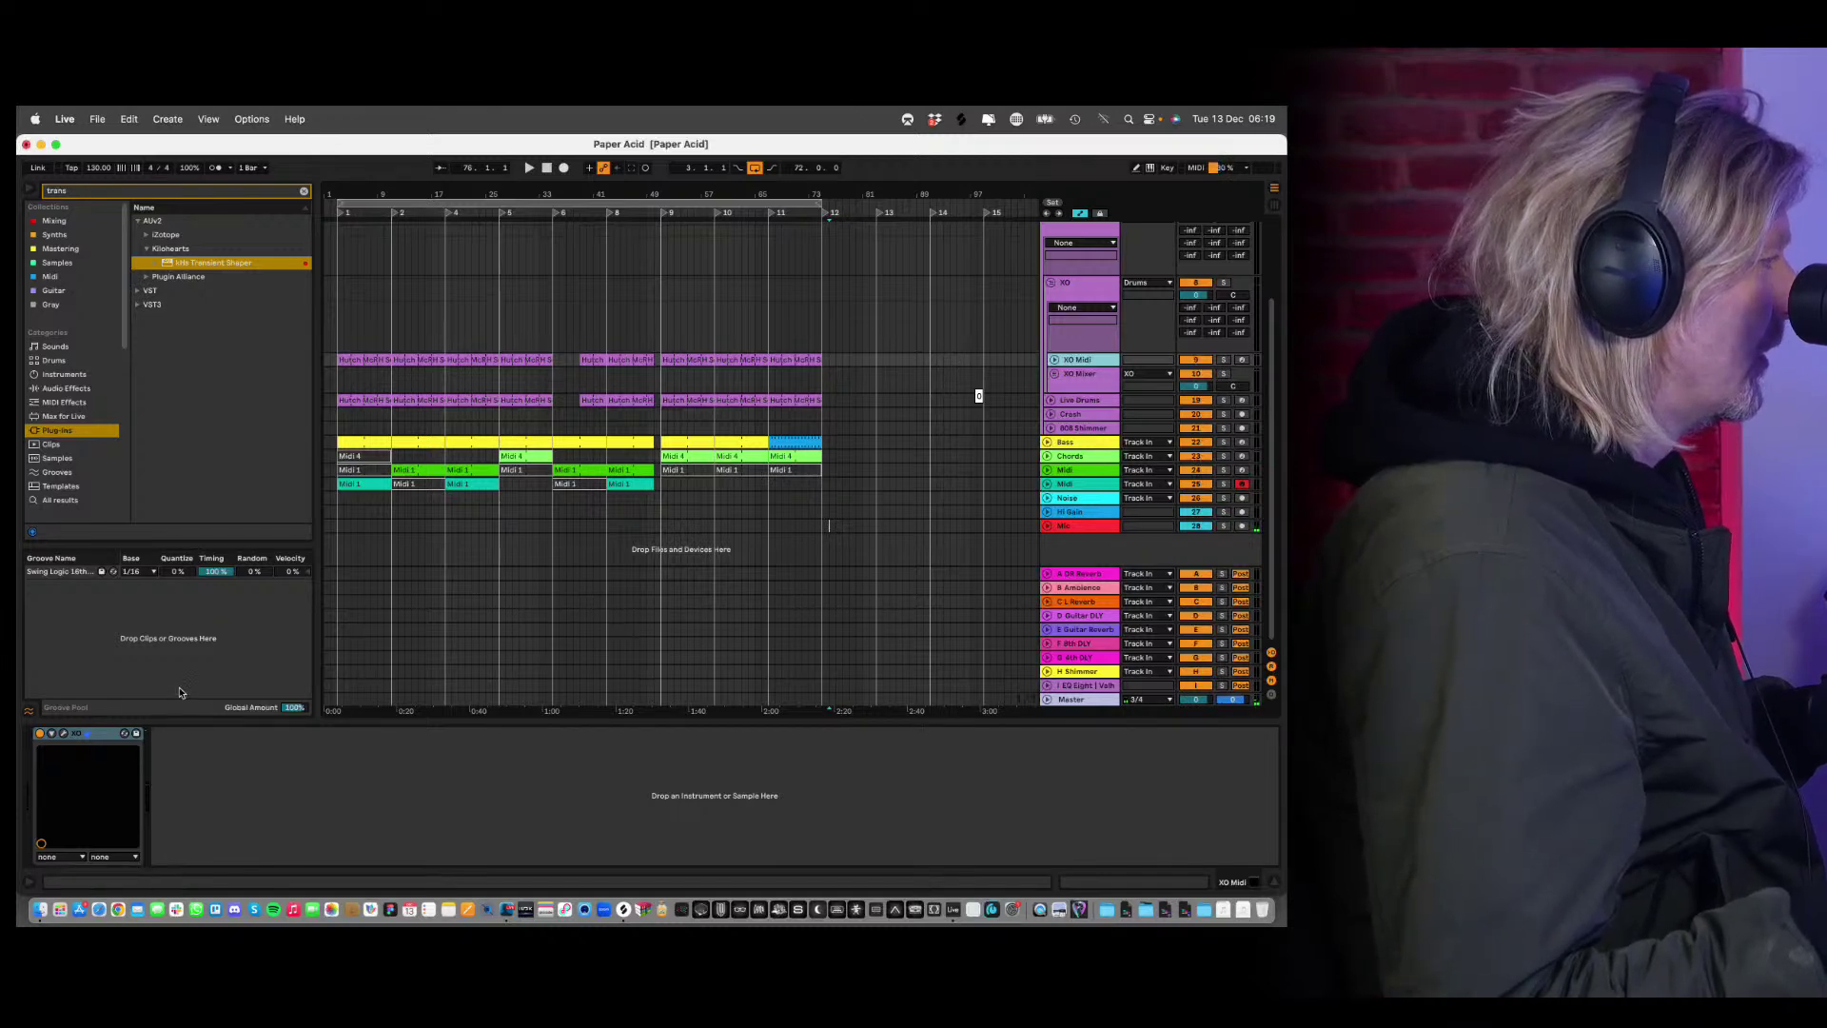
pyautogui.click(1099, 488)
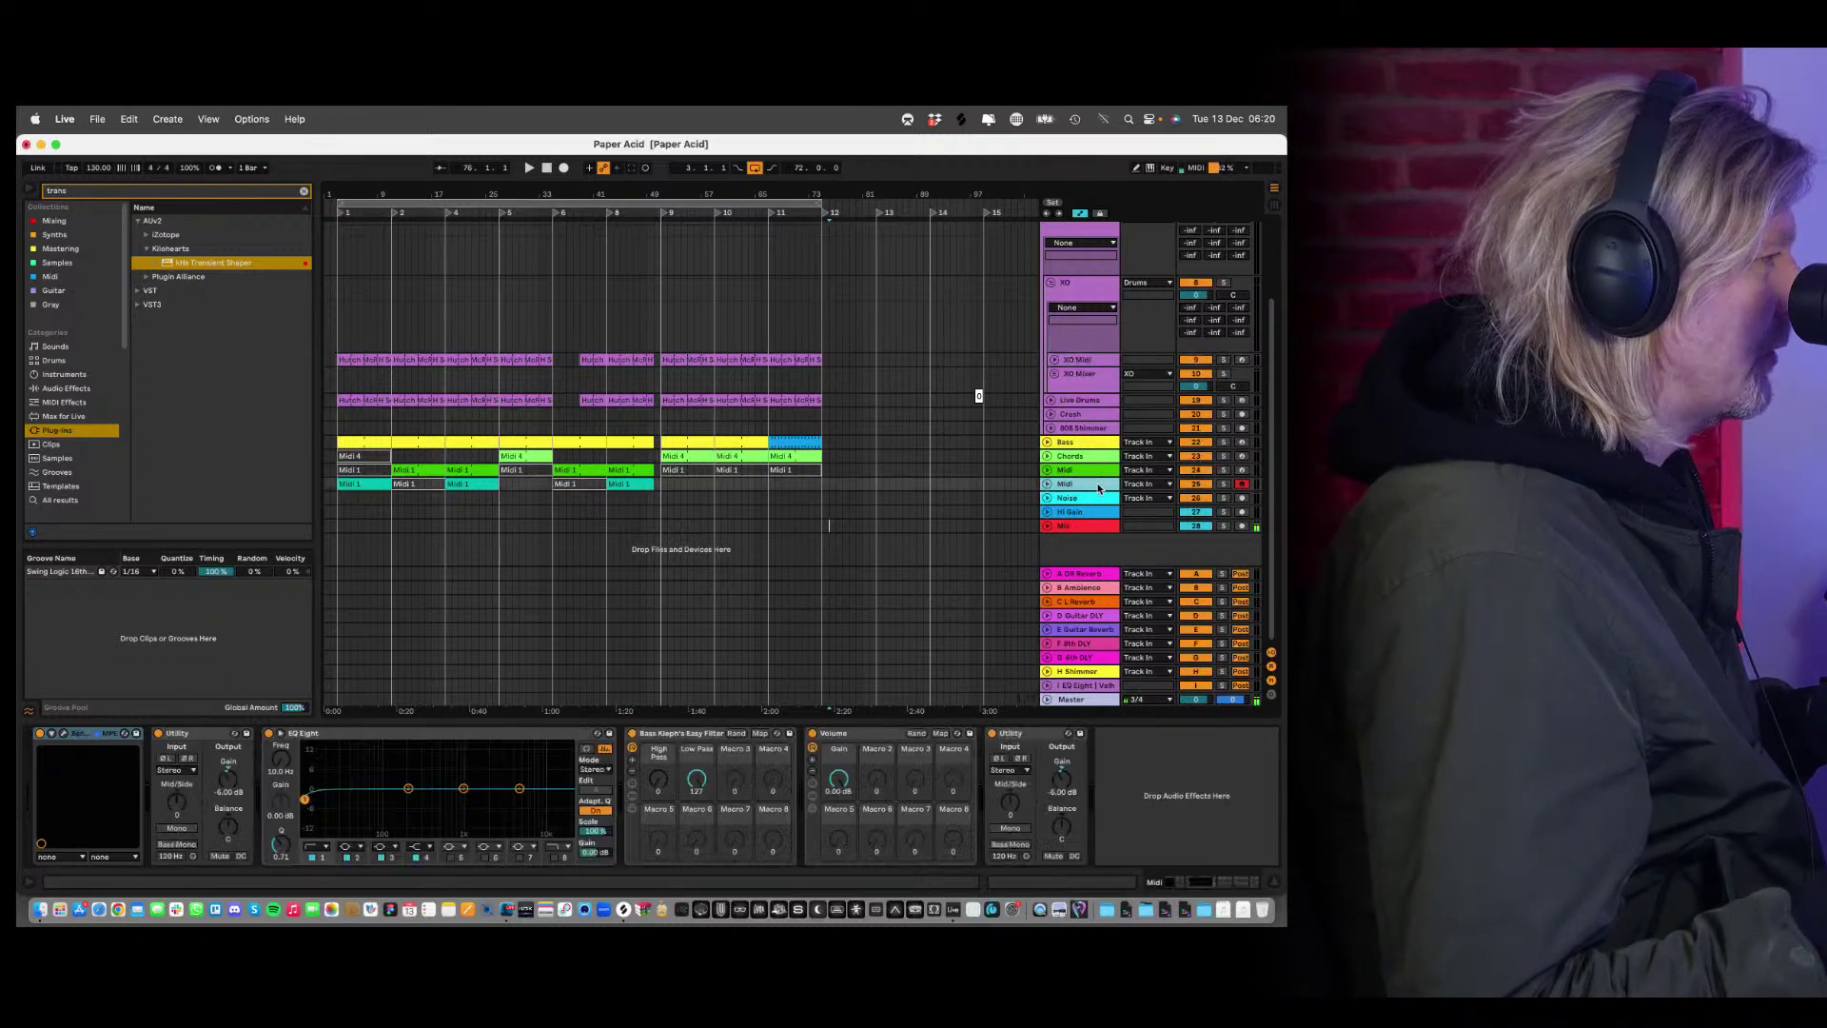
pyautogui.click(1099, 473)
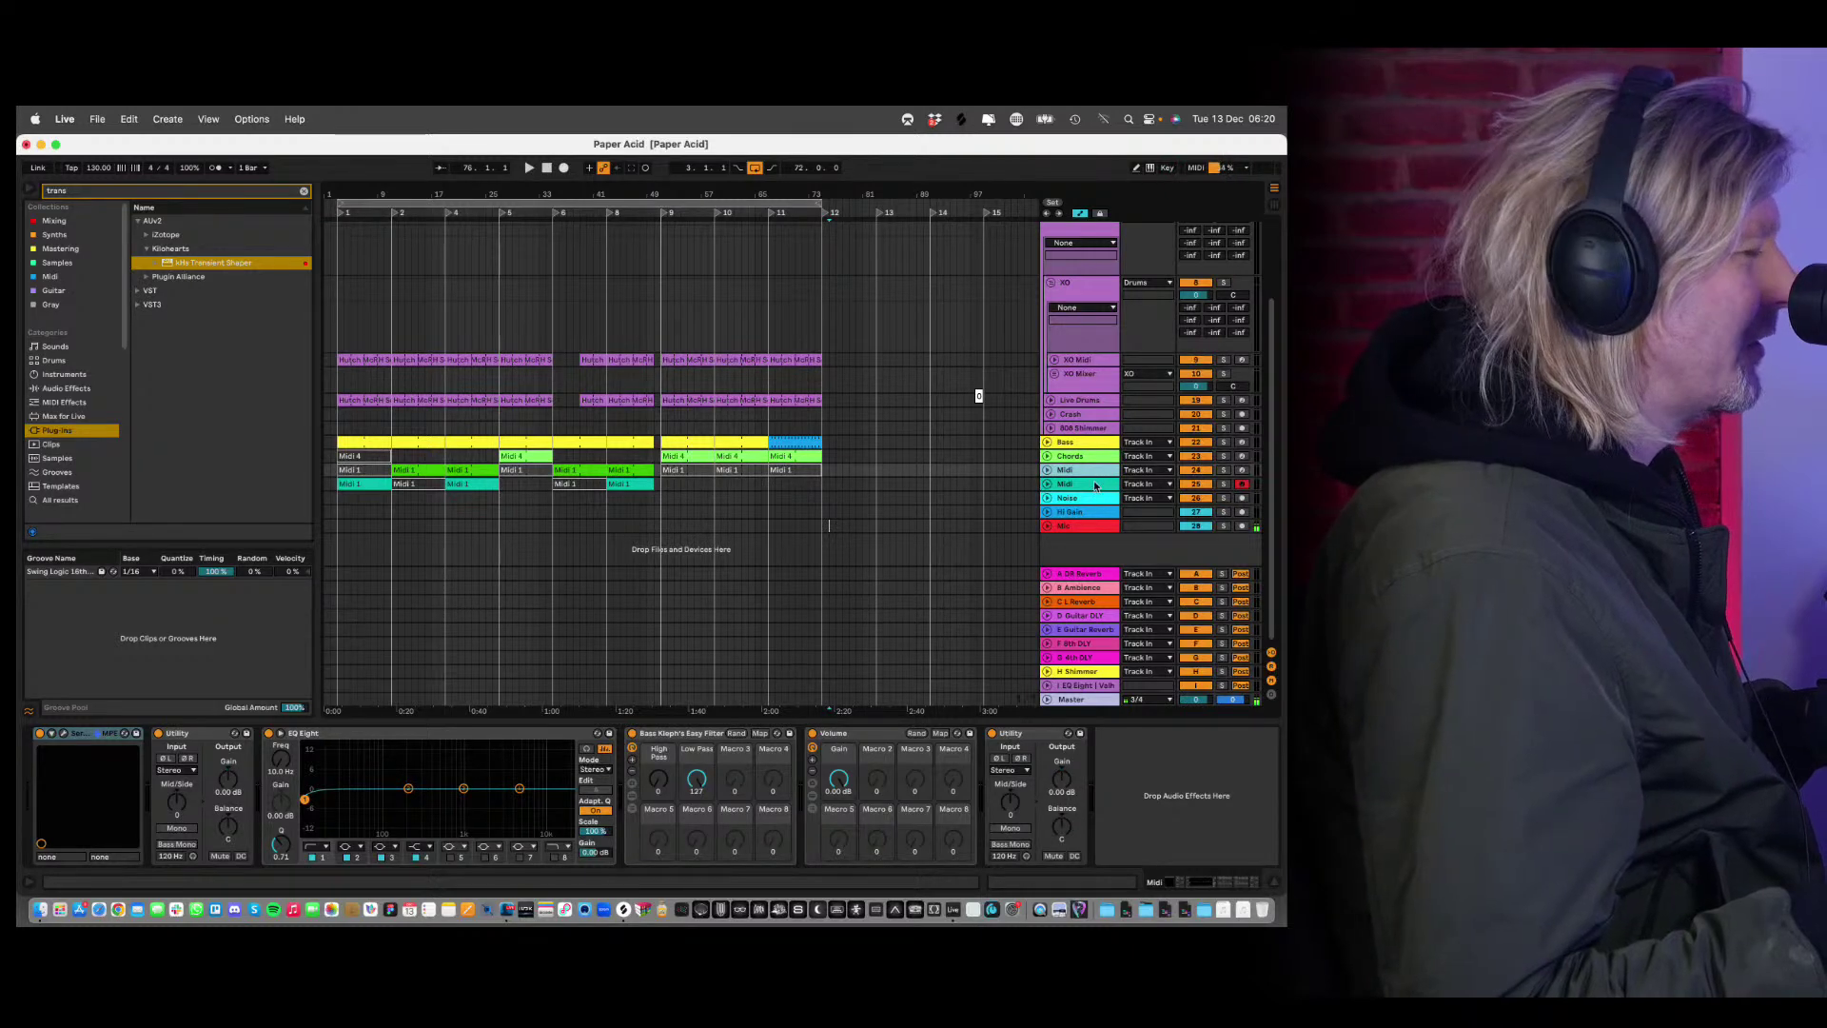